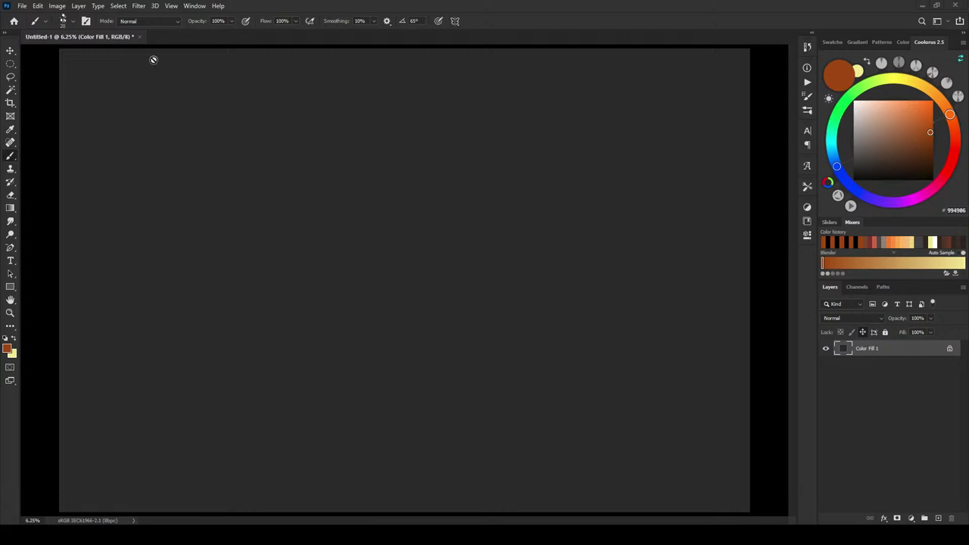
{"action": "left_click", "coordinate": [55, 6]}
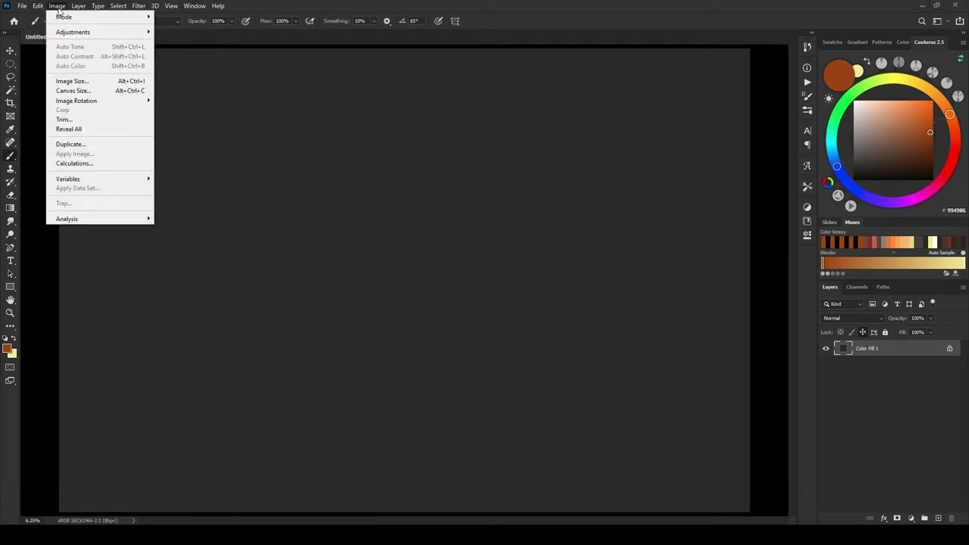
{"action": "left_click", "coordinate": [424, 100]}
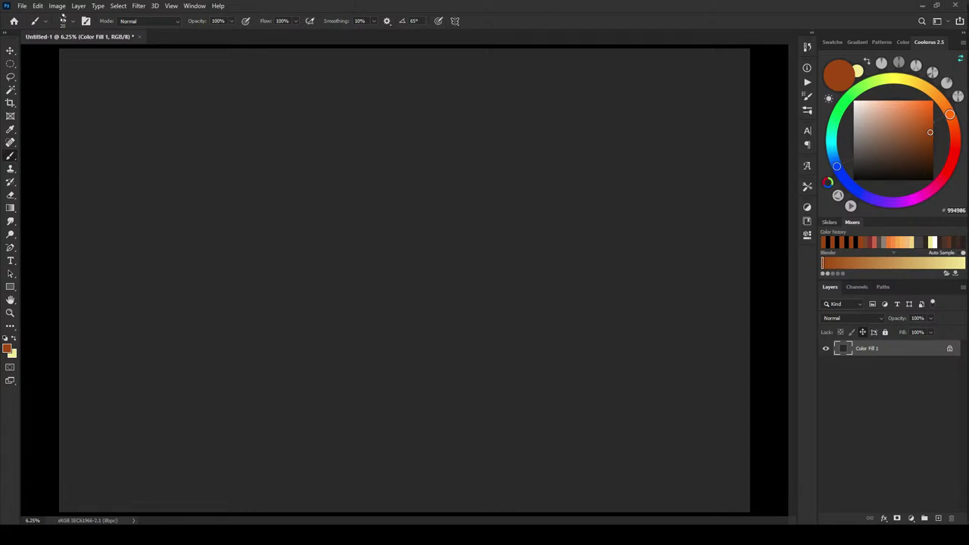
Step: Bring the reference board over the blank canvas and examine its photos of aircraft carriers, fighter jets and ships at sunset
{"action": "left_click_drag", "start_coordinate": [968, 65], "coordinate": [635, 76]}
{"action": "scroll", "coordinate": [493, 257], "scroll_direction": "up", "scroll_amount": 10}
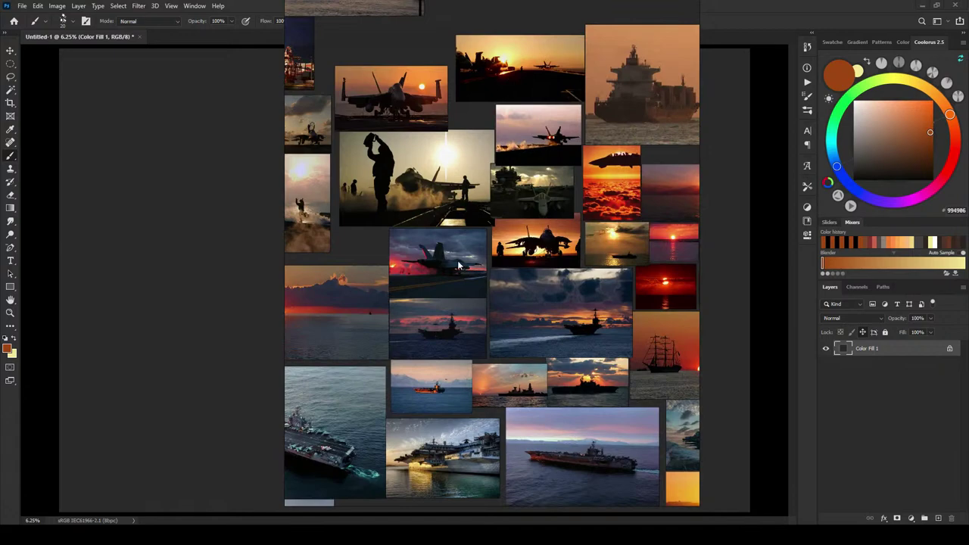
{"action": "left_click_drag", "start_coordinate": [502, 302], "coordinate": [537, 200]}
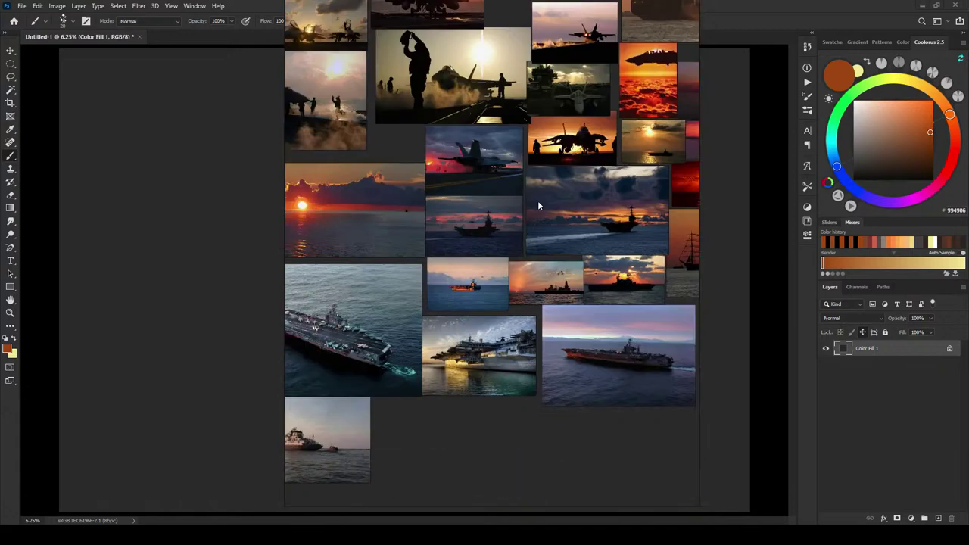
{"action": "scroll", "coordinate": [539, 194], "scroll_direction": "down", "scroll_amount": 4}
{"action": "left_click_drag", "start_coordinate": [434, 445], "coordinate": [452, 290]}
{"action": "scroll", "coordinate": [567, 271], "scroll_direction": "up", "scroll_amount": 2}
{"action": "scroll", "coordinate": [549, 255], "scroll_direction": "up", "scroll_amount": 2}
{"action": "scroll", "coordinate": [530, 276], "scroll_direction": "down", "scroll_amount": 2}
{"action": "left_click_drag", "start_coordinate": [452, 256], "coordinate": [182, 250]}
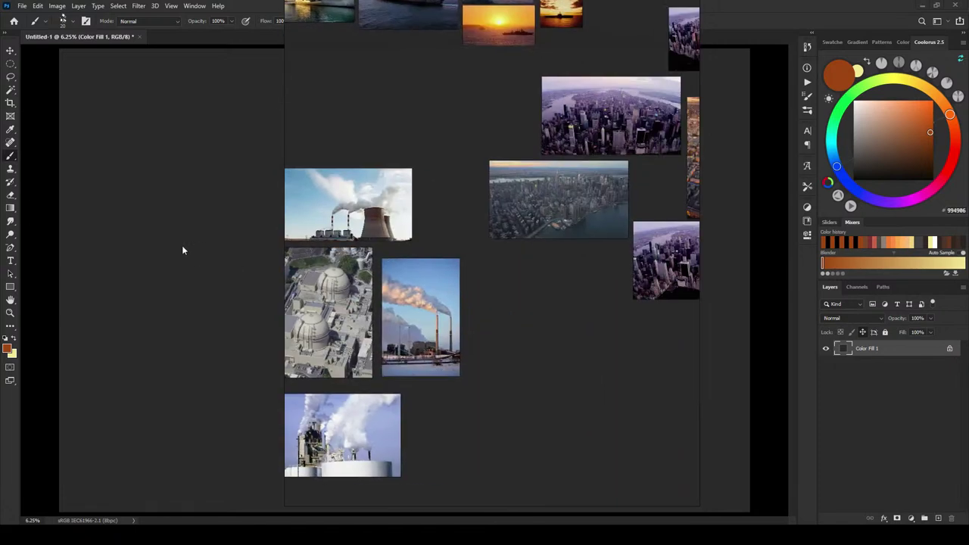
Step: Examine the aerial city photos on the reference board, including the purple skylines and the dusk river views
{"action": "left_click_drag", "start_coordinate": [594, 274], "coordinate": [499, 358]}
{"action": "left_click_drag", "start_coordinate": [539, 272], "coordinate": [415, 329]}
{"action": "scroll", "coordinate": [429, 287], "scroll_direction": "down", "scroll_amount": 2}
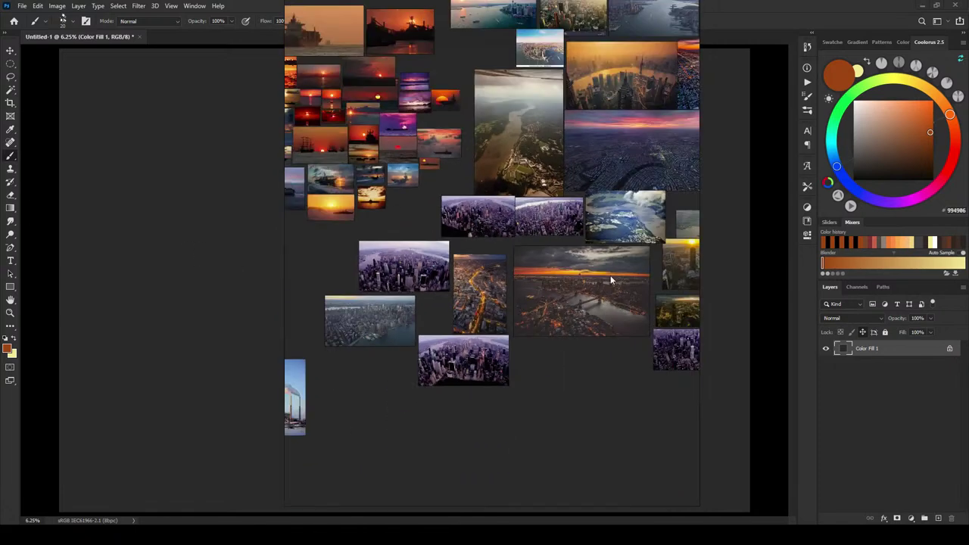
{"action": "left_click_drag", "start_coordinate": [629, 252], "coordinate": [470, 339]}
{"action": "scroll", "coordinate": [515, 285], "scroll_direction": "down", "scroll_amount": 2}
{"action": "scroll", "coordinate": [496, 280], "scroll_direction": "up", "scroll_amount": 2}
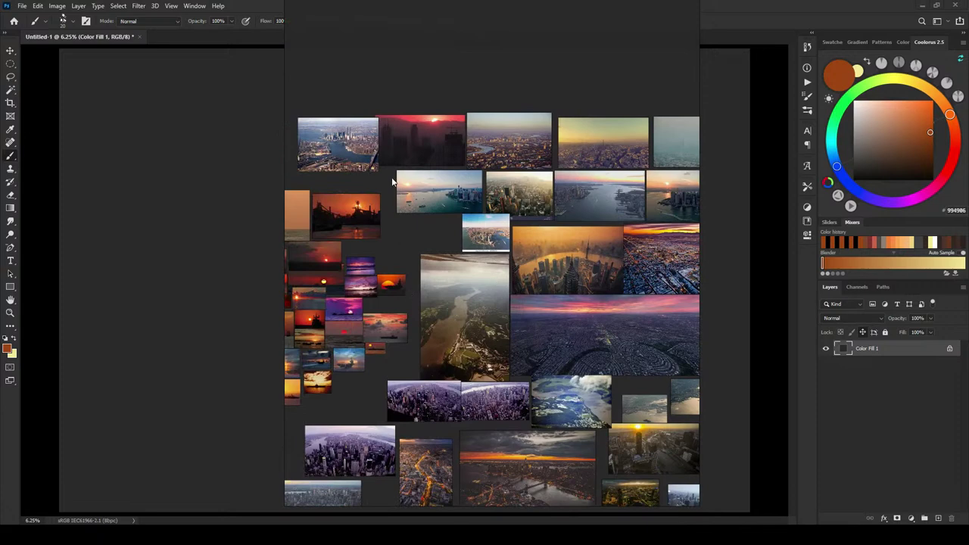
{"action": "left_click_drag", "start_coordinate": [366, 361], "coordinate": [512, 285]}
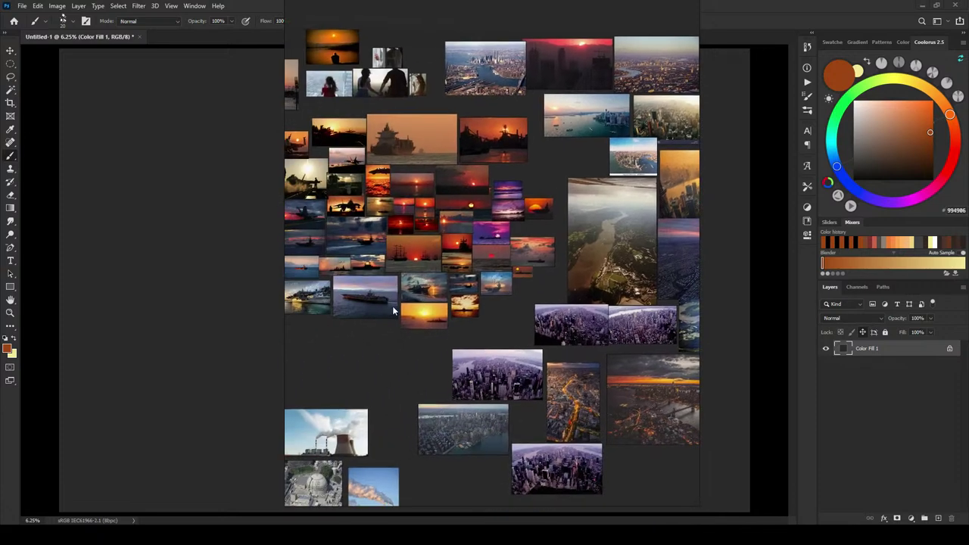
{"action": "left_click_drag", "start_coordinate": [355, 336], "coordinate": [550, 281]}
Step: Survey the reference board's groups of domed power plants, cargo ships and city skylines to compare their subjects and colours
{"action": "scroll", "coordinate": [504, 395], "scroll_direction": "up", "scroll_amount": 2}
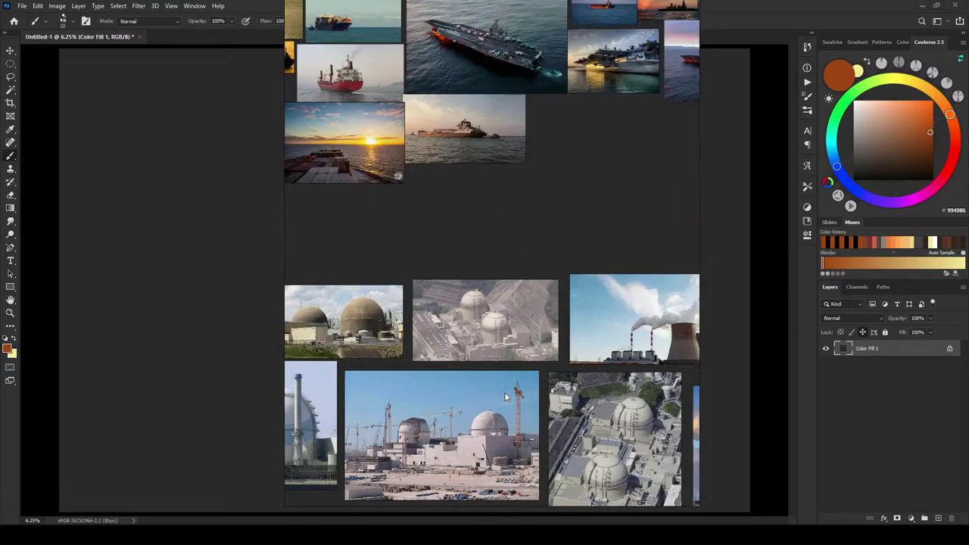
{"action": "scroll", "coordinate": [560, 344], "scroll_direction": "up", "scroll_amount": 1}
{"action": "left_click_drag", "start_coordinate": [492, 402], "coordinate": [538, 482]}
{"action": "scroll", "coordinate": [509, 171], "scroll_direction": "down", "scroll_amount": 2}
{"action": "left_click_drag", "start_coordinate": [509, 171], "coordinate": [538, 296]}
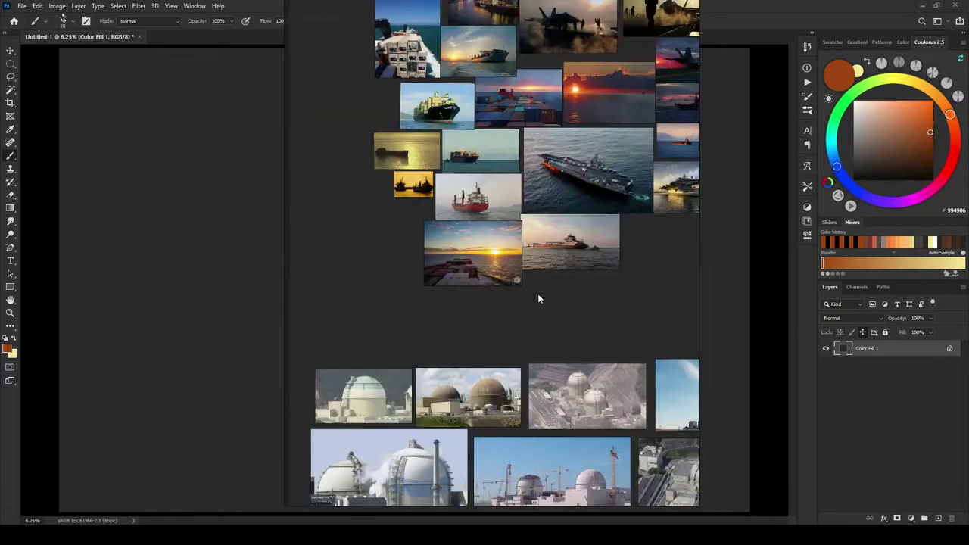
{"action": "scroll", "coordinate": [575, 221], "scroll_direction": "down", "scroll_amount": 1}
{"action": "left_click_drag", "start_coordinate": [575, 221], "coordinate": [469, 378]}
{"action": "left_click_drag", "start_coordinate": [566, 294], "coordinate": [455, 251]}
{"action": "scroll", "coordinate": [547, 299], "scroll_direction": "down", "scroll_amount": 2}
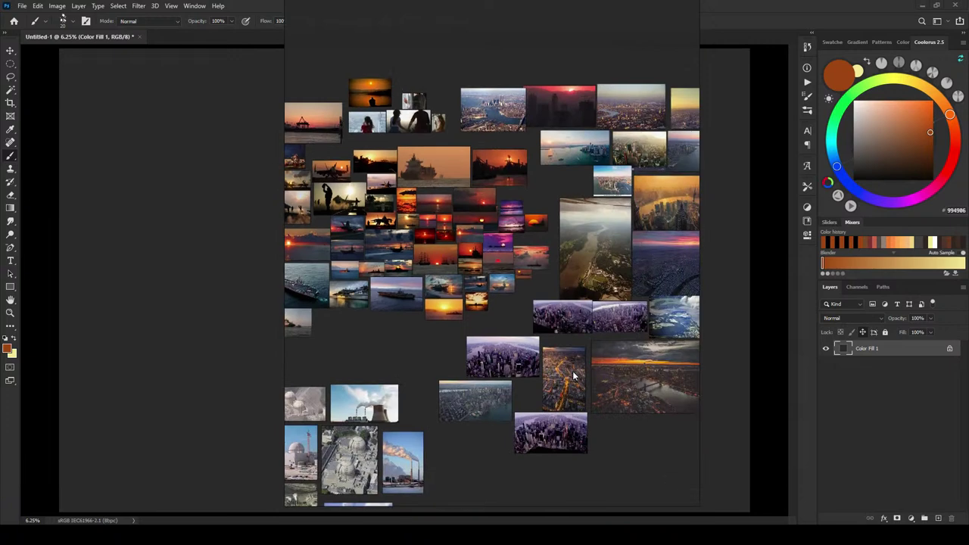
{"action": "left_click_drag", "start_coordinate": [574, 317], "coordinate": [514, 299]}
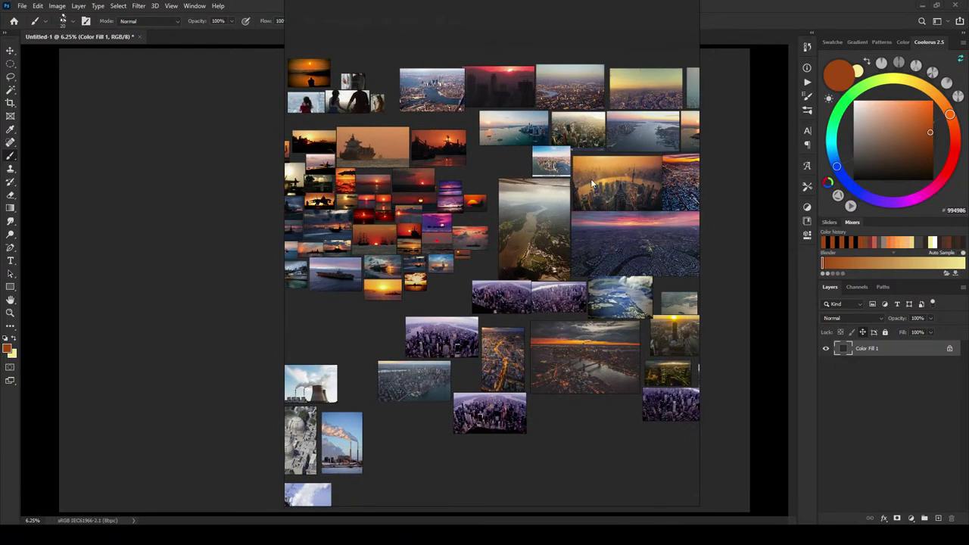
{"action": "left_click_drag", "start_coordinate": [590, 183], "coordinate": [532, 214]}
{"action": "left_click_drag", "start_coordinate": [363, 227], "coordinate": [582, 243]}
{"action": "left_click_drag", "start_coordinate": [428, 250], "coordinate": [500, 239]}
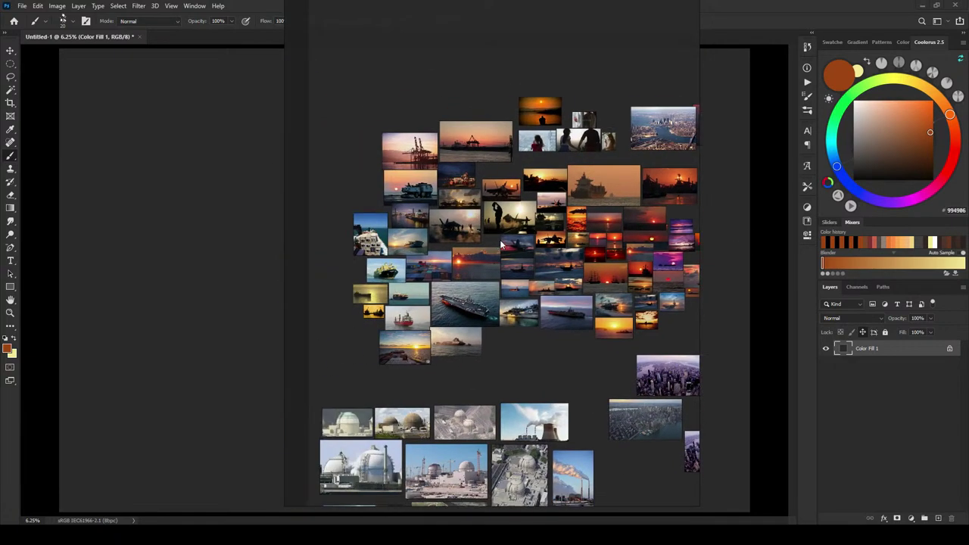
Step: Examine the carrier and industrial plant references, finishing with a close view of the smoking cooling towers photo
{"action": "scroll", "coordinate": [501, 279], "scroll_direction": "up", "scroll_amount": 3}
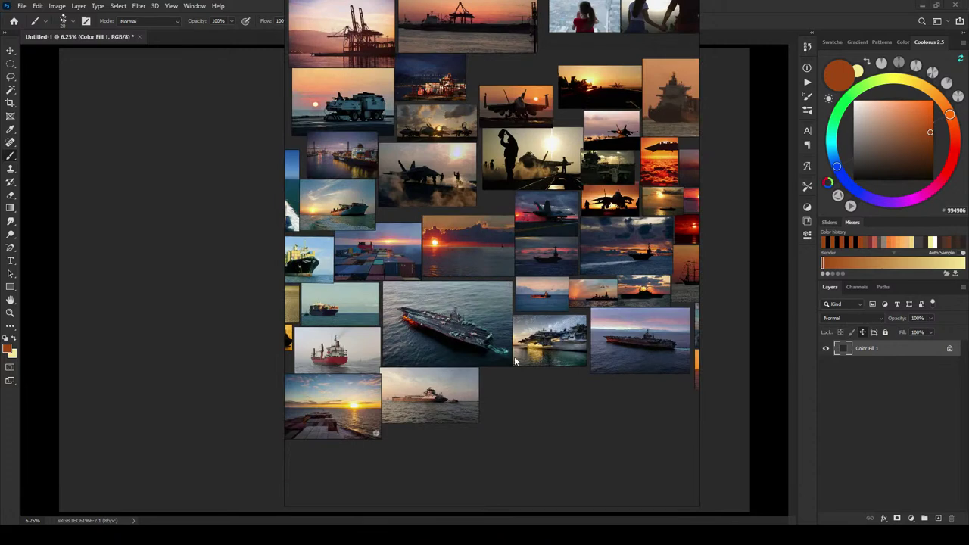
{"action": "scroll", "coordinate": [540, 466], "scroll_direction": "down", "scroll_amount": 1}
{"action": "left_click_drag", "start_coordinate": [539, 426], "coordinate": [521, 133]}
{"action": "left_click_drag", "start_coordinate": [488, 388], "coordinate": [513, 317]}
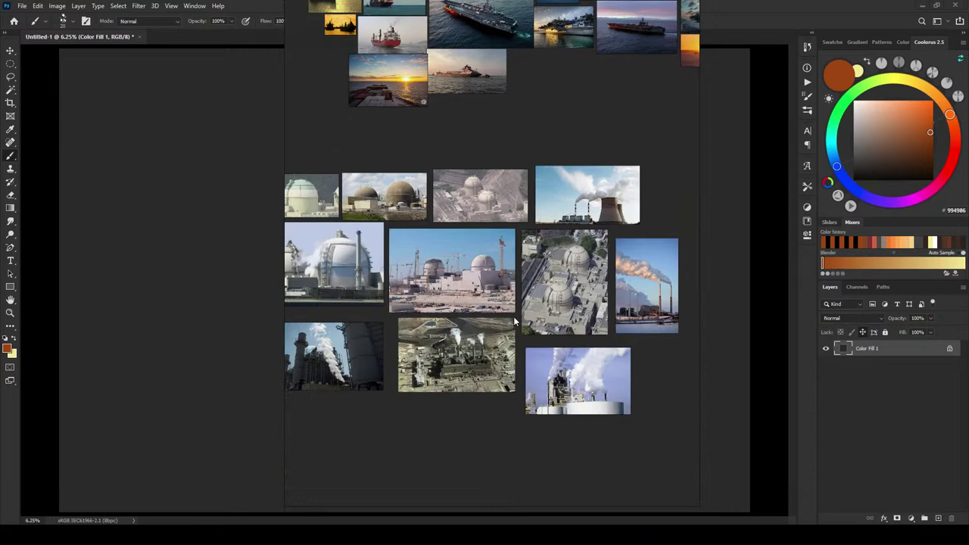
{"action": "scroll", "coordinate": [512, 319], "scroll_direction": "up", "scroll_amount": 1}
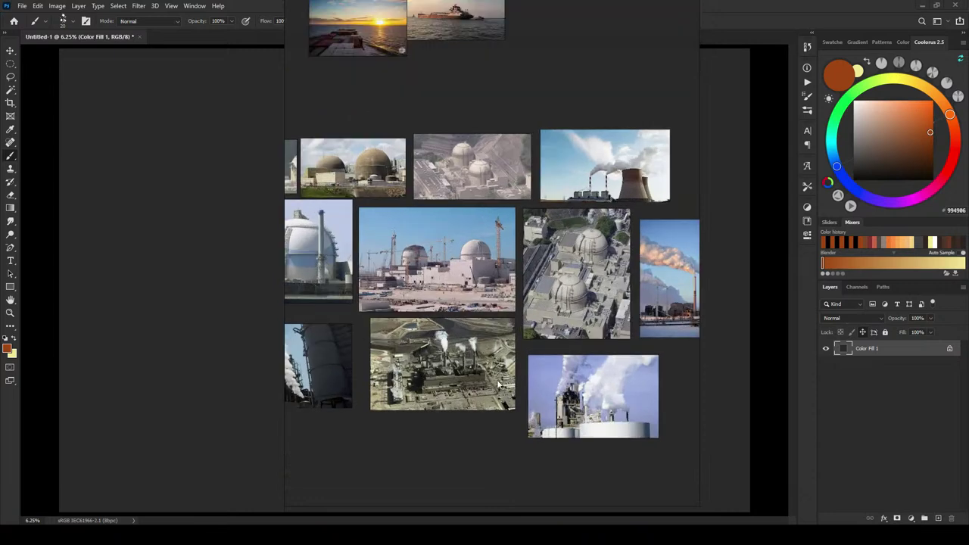
{"action": "scroll", "coordinate": [608, 261], "scroll_direction": "down", "scroll_amount": 2}
{"action": "left_click_drag", "start_coordinate": [625, 226], "coordinate": [470, 324]}
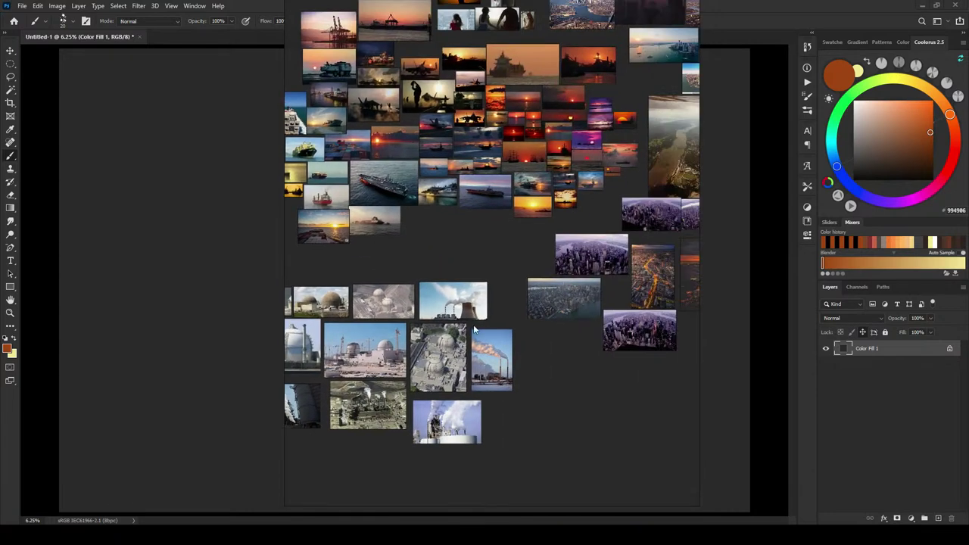
{"action": "scroll", "coordinate": [466, 321], "scroll_direction": "up", "scroll_amount": 8}
{"action": "left_click_drag", "start_coordinate": [413, 226], "coordinate": [508, 336]}
{"action": "scroll", "coordinate": [508, 341], "scroll_direction": "up", "scroll_amount": 1}
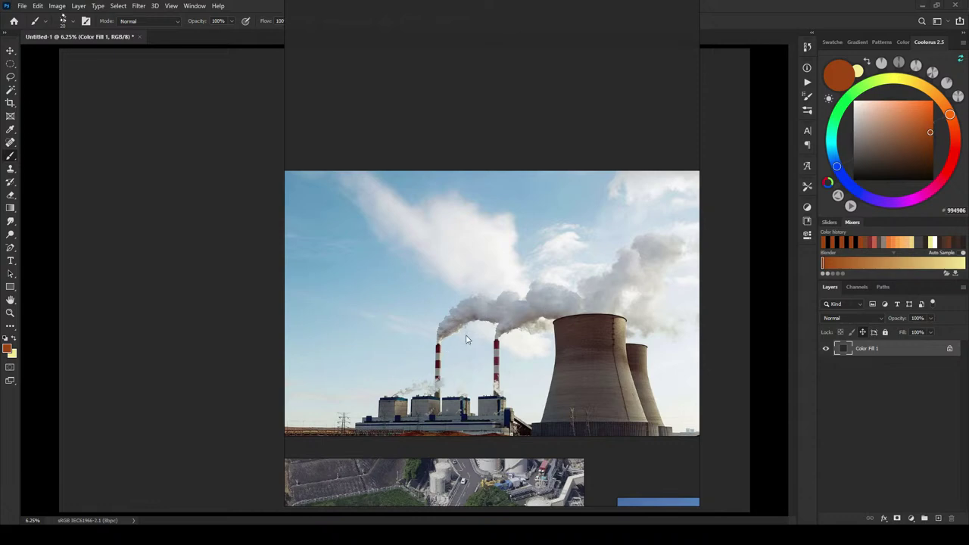
{"action": "scroll", "coordinate": [467, 339], "scroll_direction": "down", "scroll_amount": 3}
Step: Study the sunset seascape references, including the red sun over the sea and the silhouetted ships, for colour and lighting
{"action": "left_click_drag", "start_coordinate": [599, 343], "coordinate": [470, 320]}
{"action": "scroll", "coordinate": [527, 328], "scroll_direction": "down", "scroll_amount": 3}
{"action": "left_click_drag", "start_coordinate": [571, 318], "coordinate": [598, 378]}
{"action": "scroll", "coordinate": [467, 311], "scroll_direction": "up", "scroll_amount": 10}
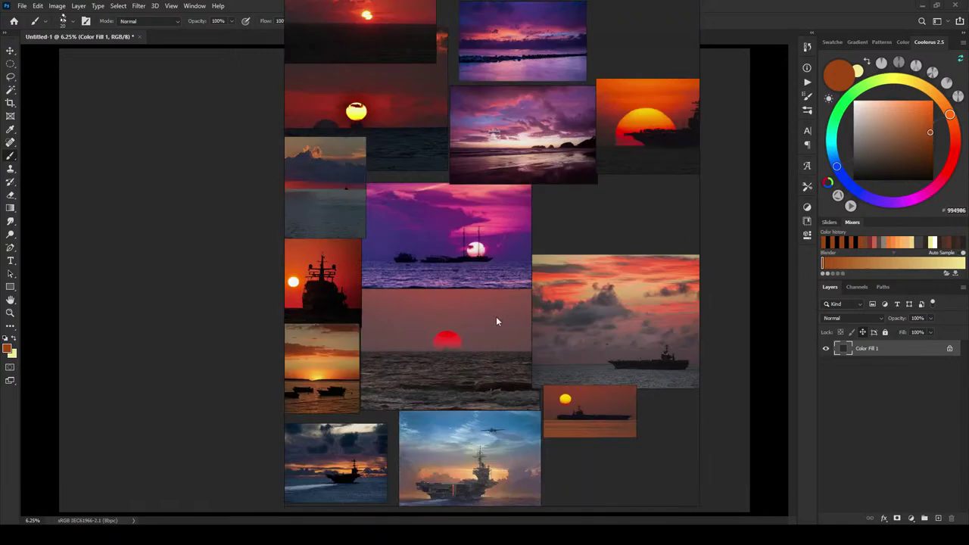
{"action": "scroll", "coordinate": [541, 283], "scroll_direction": "up", "scroll_amount": 4}
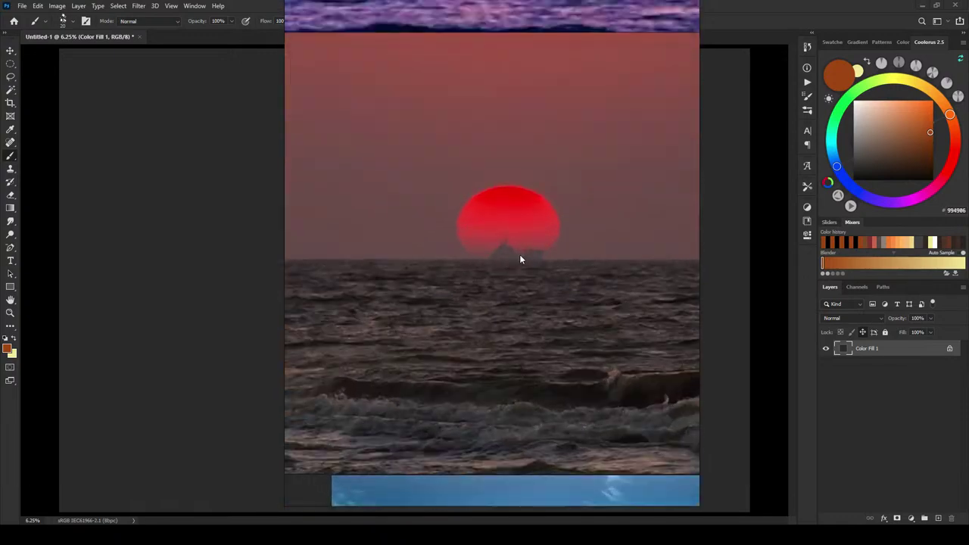
{"action": "scroll", "coordinate": [425, 362], "scroll_direction": "down", "scroll_amount": 5}
{"action": "scroll", "coordinate": [445, 343], "scroll_direction": "down", "scroll_amount": 5}
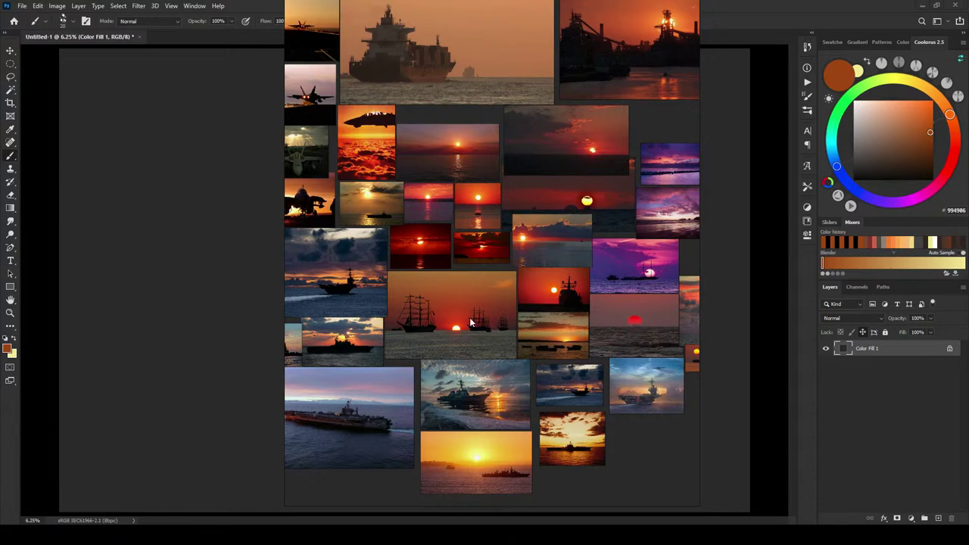
{"action": "left_click_drag", "start_coordinate": [399, 311], "coordinate": [583, 346]}
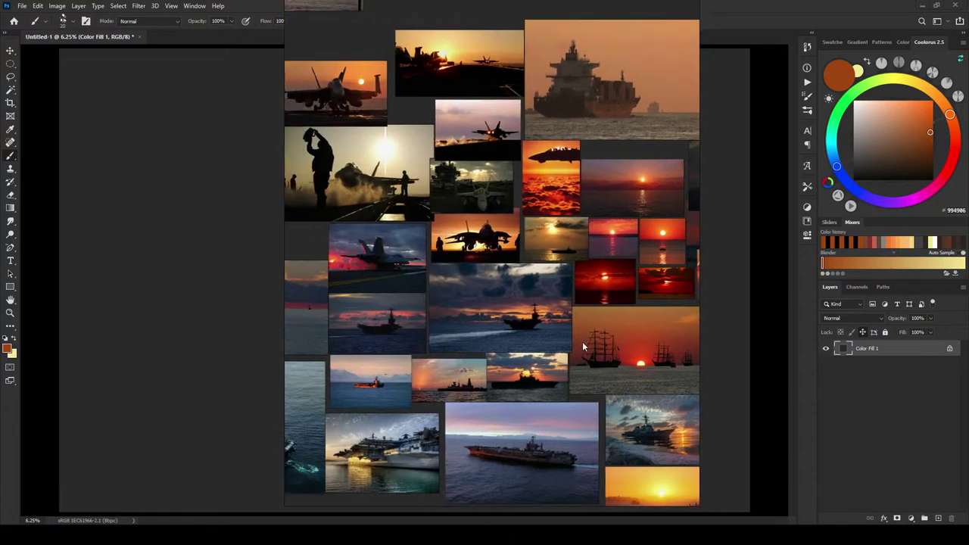
{"action": "scroll", "coordinate": [607, 304], "scroll_direction": "up", "scroll_amount": 4}
{"action": "left_click_drag", "start_coordinate": [614, 305], "coordinate": [569, 318]}
{"action": "left_click_drag", "start_coordinate": [637, 377], "coordinate": [566, 317]}
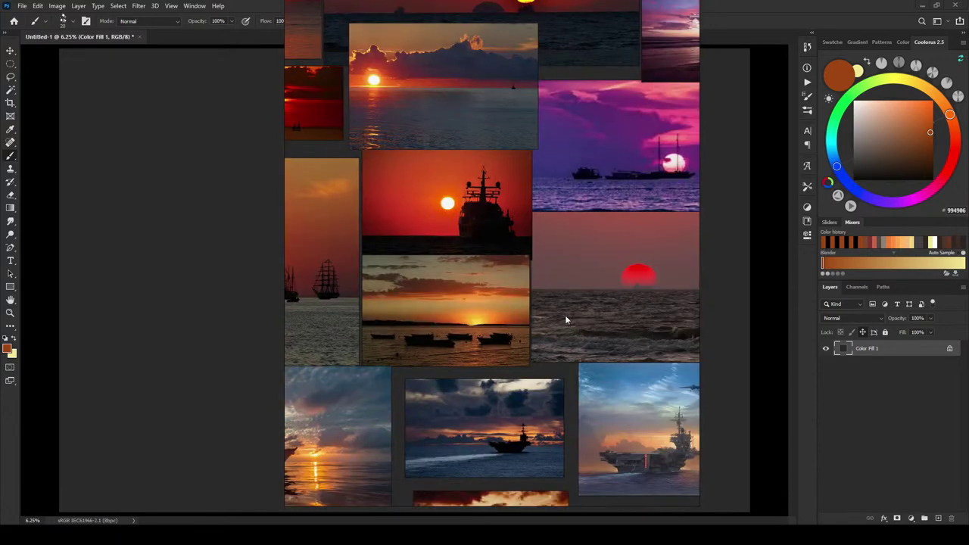
{"action": "left_click_drag", "start_coordinate": [638, 329], "coordinate": [597, 349]}
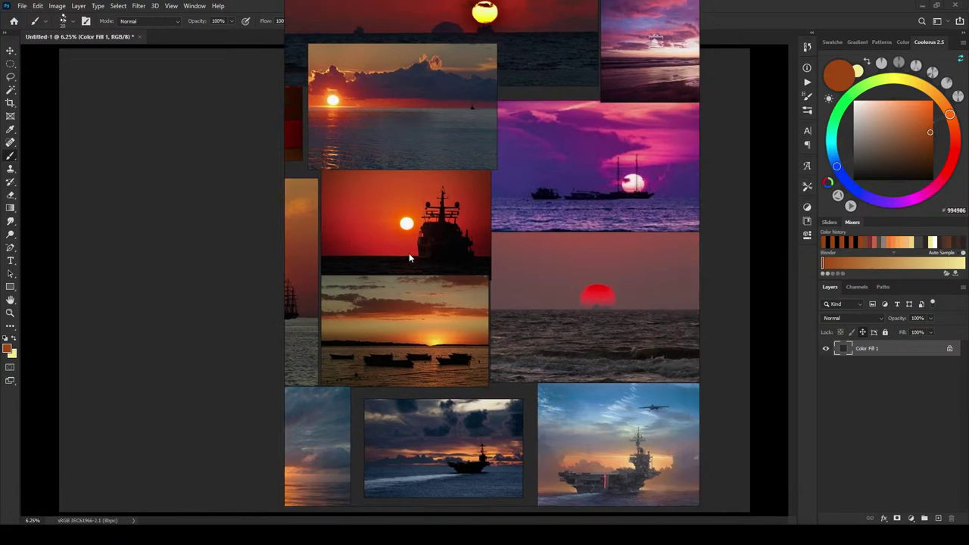
Step: Compare the nuclear and industrial plant photos in the reference board's lower group
{"action": "scroll", "coordinate": [564, 331], "scroll_direction": "down", "scroll_amount": 6}
{"action": "left_click_drag", "start_coordinate": [528, 381], "coordinate": [686, 182]}
{"action": "scroll", "coordinate": [686, 182], "scroll_direction": "down", "scroll_amount": 1}
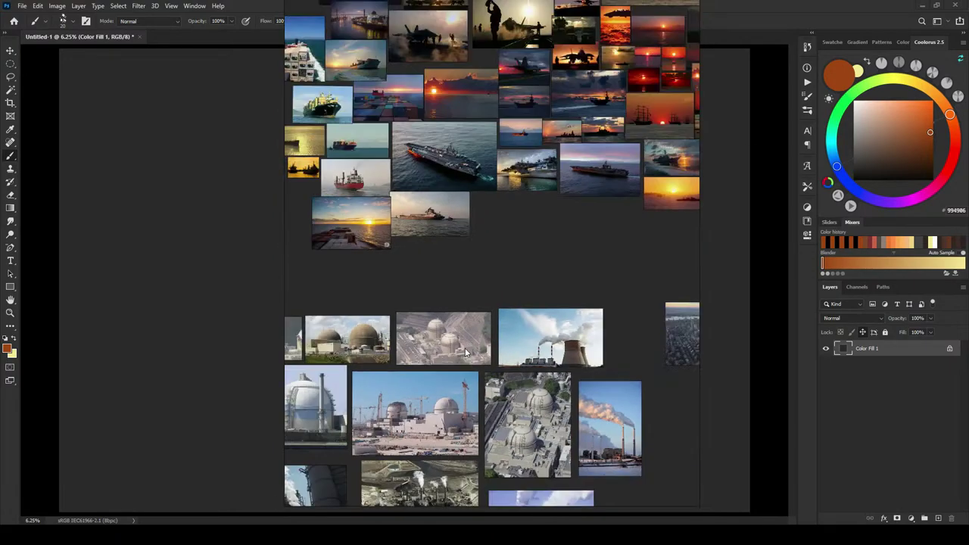
{"action": "left_click_drag", "start_coordinate": [518, 488], "coordinate": [540, 305]}
{"action": "scroll", "coordinate": [541, 305], "scroll_direction": "down", "scroll_amount": 1}
{"action": "left_click_drag", "start_coordinate": [498, 277], "coordinate": [605, 375]}
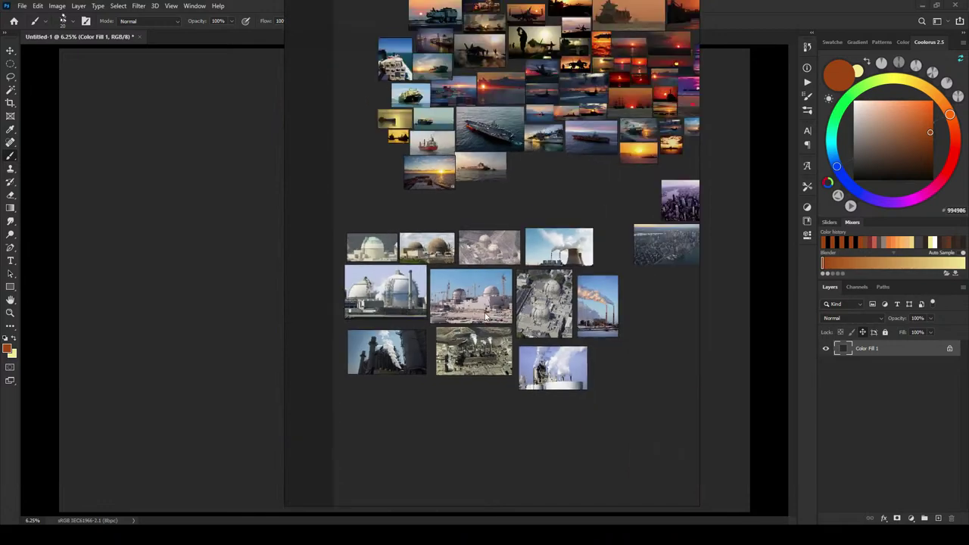
{"action": "scroll", "coordinate": [524, 267], "scroll_direction": "up", "scroll_amount": 5}
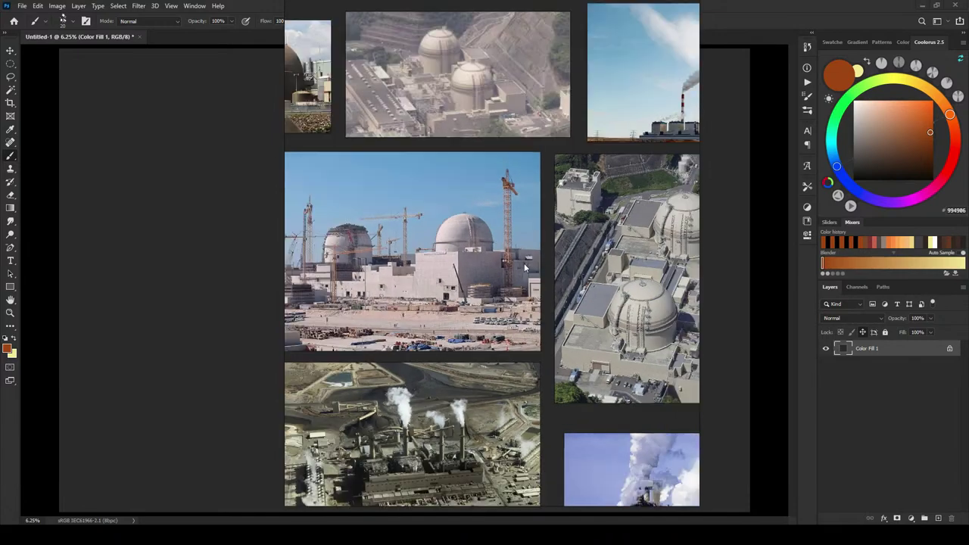
{"action": "left_click_drag", "start_coordinate": [508, 234], "coordinate": [440, 270]}
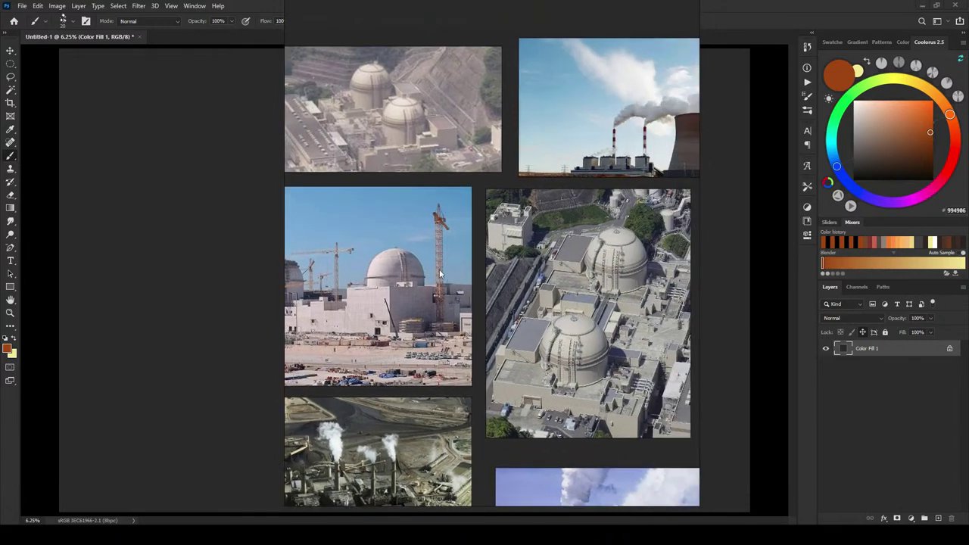
Step: Inspect the aerial photo of the two domed reactor buildings up close and at reduced size to compare detail levels
{"action": "left_click_drag", "start_coordinate": [601, 338], "coordinate": [507, 273]}
{"action": "scroll", "coordinate": [437, 243], "scroll_direction": "up", "scroll_amount": 5}
{"action": "scroll", "coordinate": [506, 273], "scroll_direction": "down", "scroll_amount": 1}
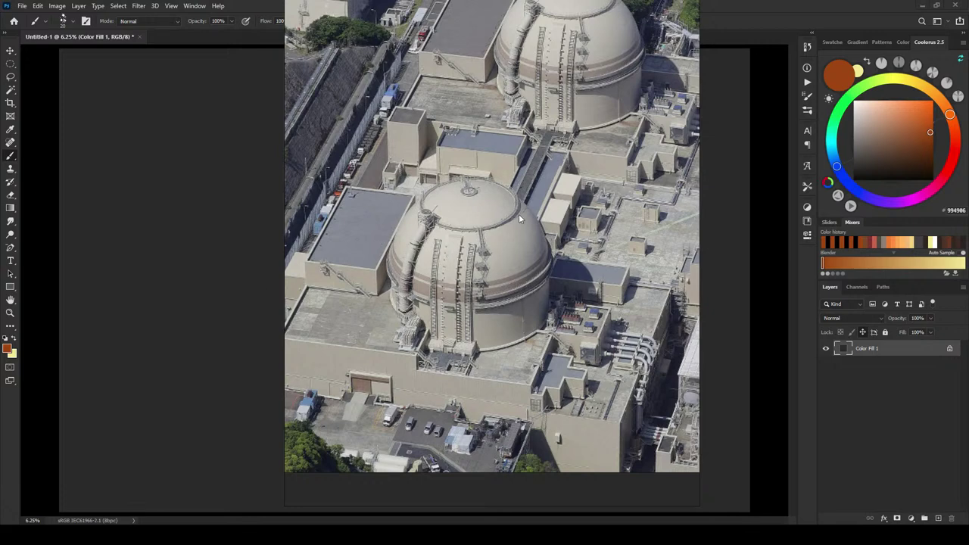
{"action": "scroll", "coordinate": [543, 258], "scroll_direction": "up", "scroll_amount": 3}
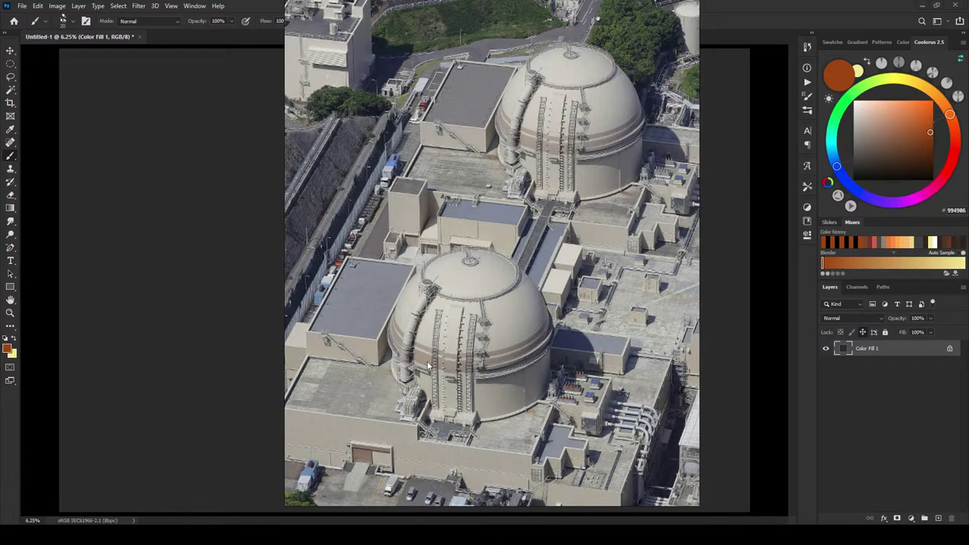
{"action": "scroll", "coordinate": [456, 415], "scroll_direction": "down", "scroll_amount": 1}
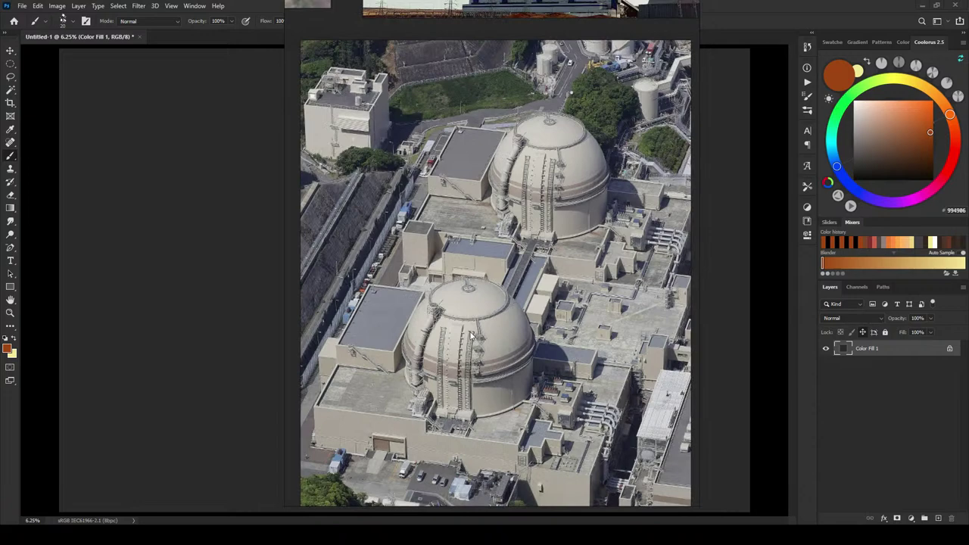
{"action": "scroll", "coordinate": [471, 333], "scroll_direction": "down", "scroll_amount": 4}
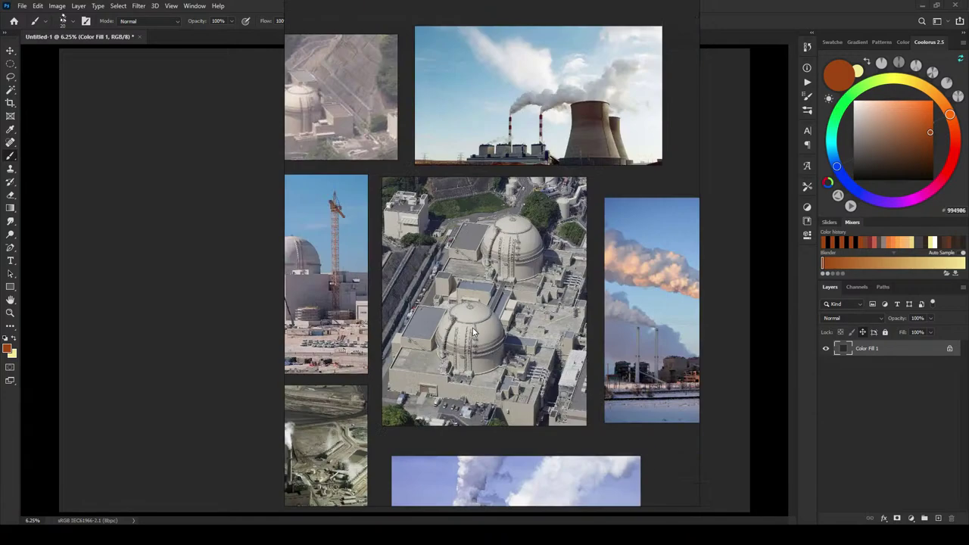
{"action": "scroll", "coordinate": [475, 333], "scroll_direction": "up", "scroll_amount": 6}
{"action": "scroll", "coordinate": [502, 406], "scroll_direction": "down", "scroll_amount": 7}
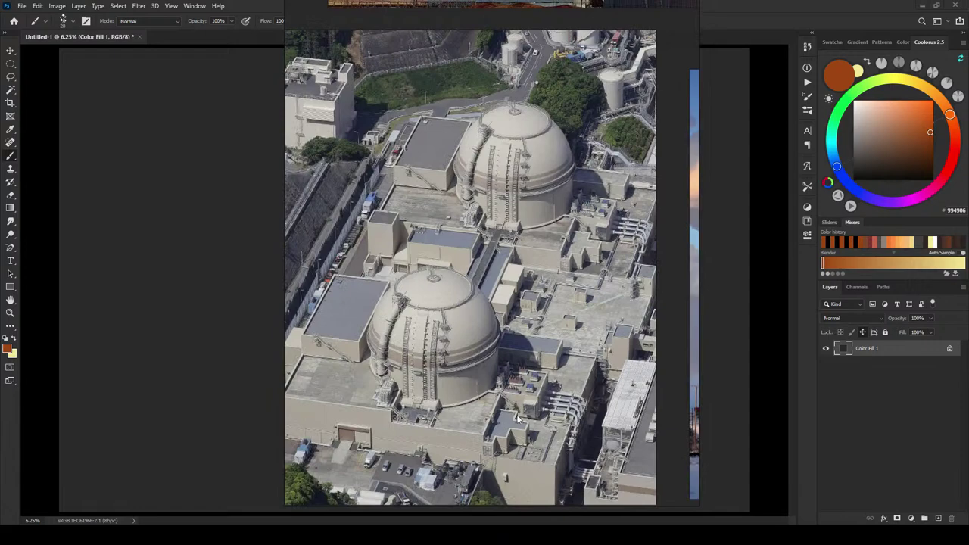
{"action": "scroll", "coordinate": [502, 406], "scroll_direction": "up", "scroll_amount": 4}
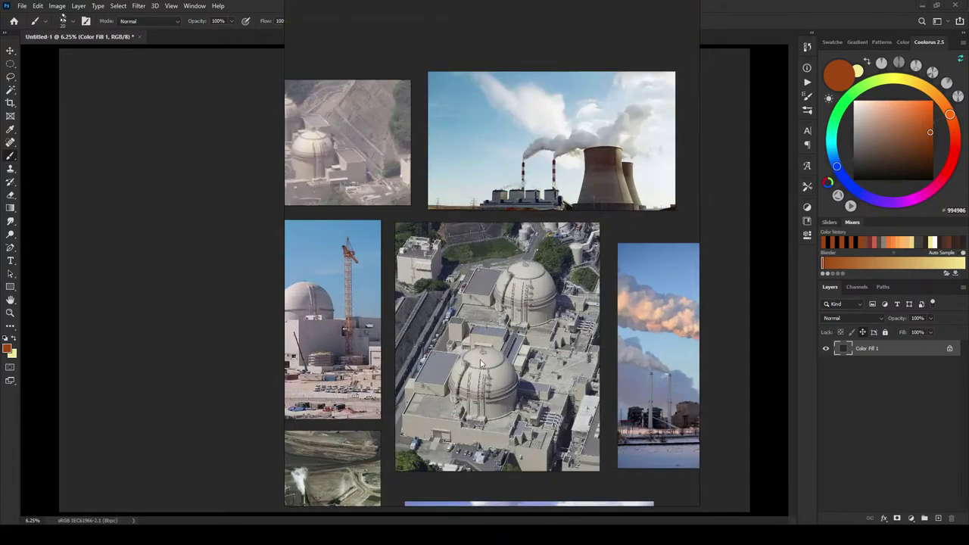
Step: Move the reference board away so that the blank canvas is uncovered
{"action": "left_click_drag", "start_coordinate": [454, 299], "coordinate": [968, 277]}
{"action": "scroll", "coordinate": [487, 318], "scroll_direction": "down", "scroll_amount": 5}
{"action": "scroll", "coordinate": [486, 320], "scroll_direction": "up", "scroll_amount": 4}
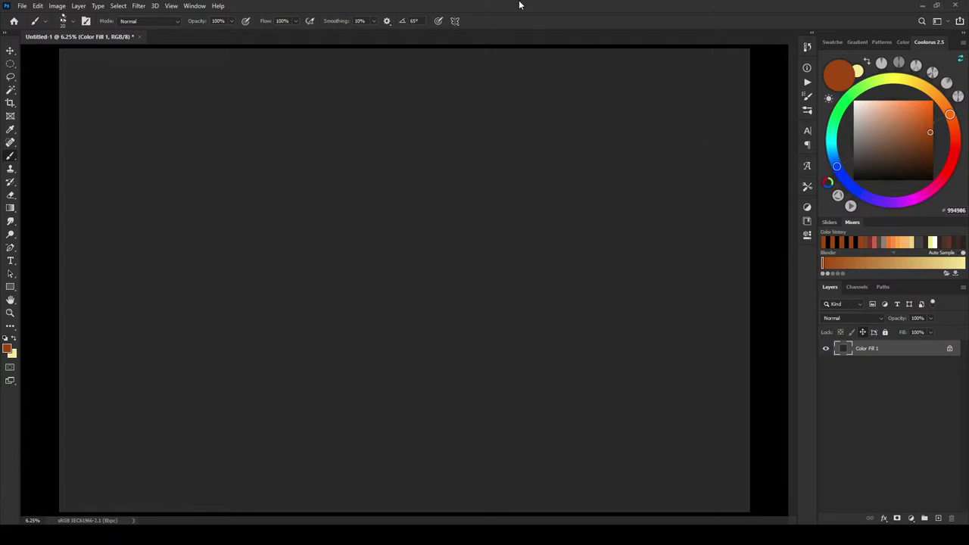
Step: Add a new layer and marquee a wide rectangular thumbnail frame near the canvas's upper-left corner
{"action": "left_click", "coordinate": [939, 518]}
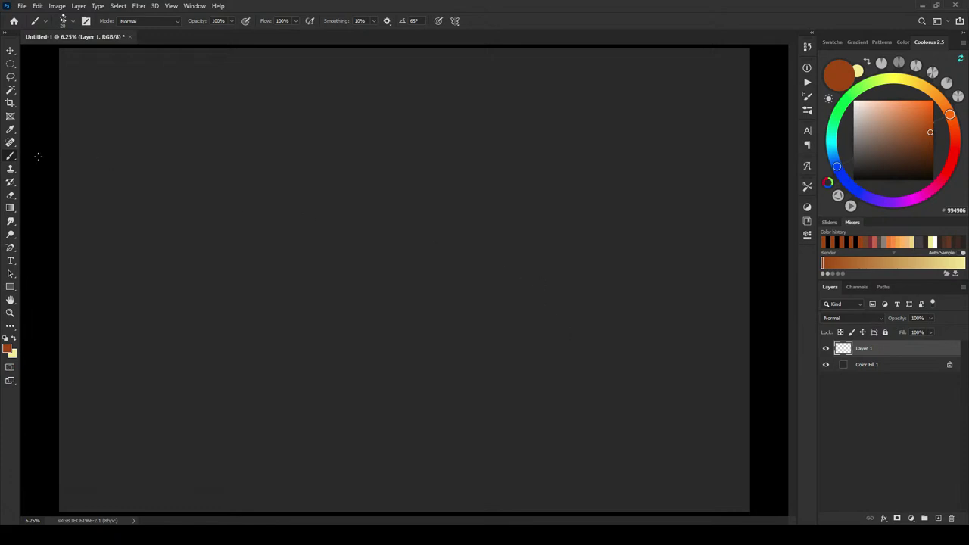
{"action": "left_click_drag", "start_coordinate": [11, 63], "coordinate": [242, 171]}
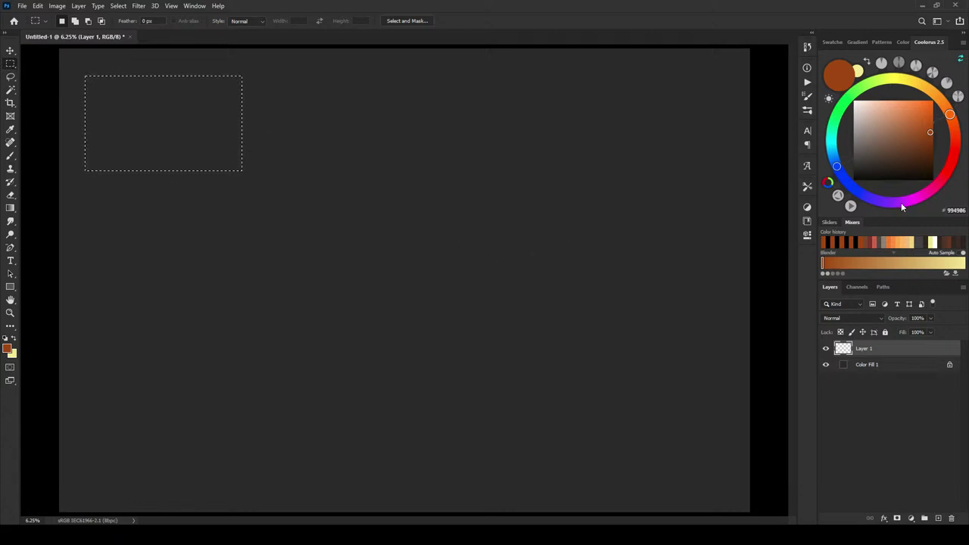
Step: Switch to the Brush and set the foreground colour to a muted terracotta red-brown
{"action": "key", "text": "b"}
{"action": "scroll", "coordinate": [422, 250], "scroll_direction": "up", "scroll_amount": 1}
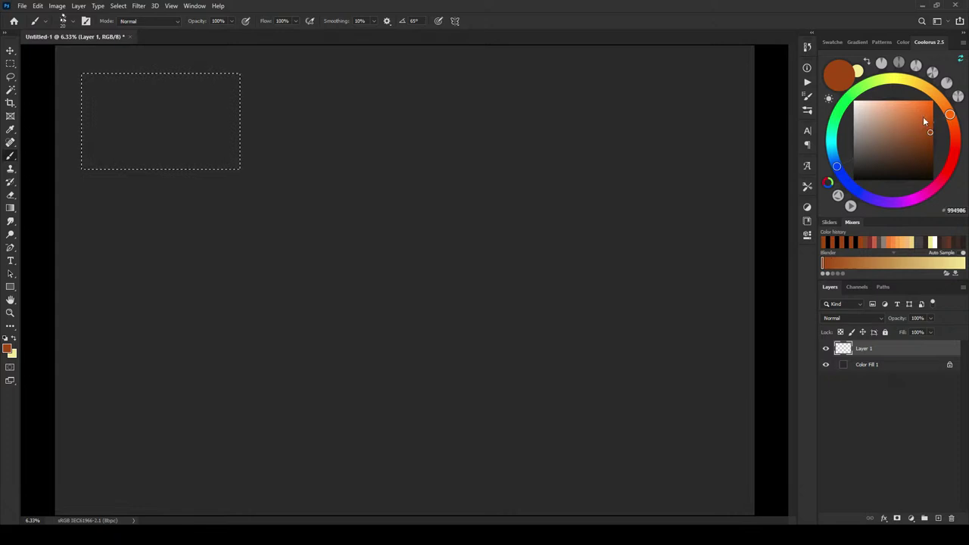
{"action": "left_click_drag", "start_coordinate": [923, 121], "coordinate": [904, 137]}
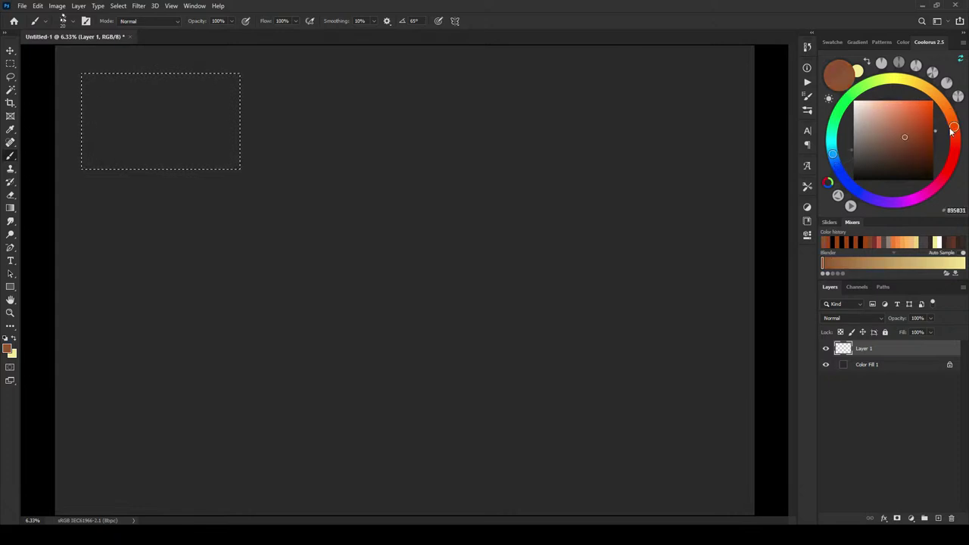
{"action": "left_click_drag", "start_coordinate": [950, 128], "coordinate": [899, 131]}
{"action": "left_click", "coordinate": [904, 128]}
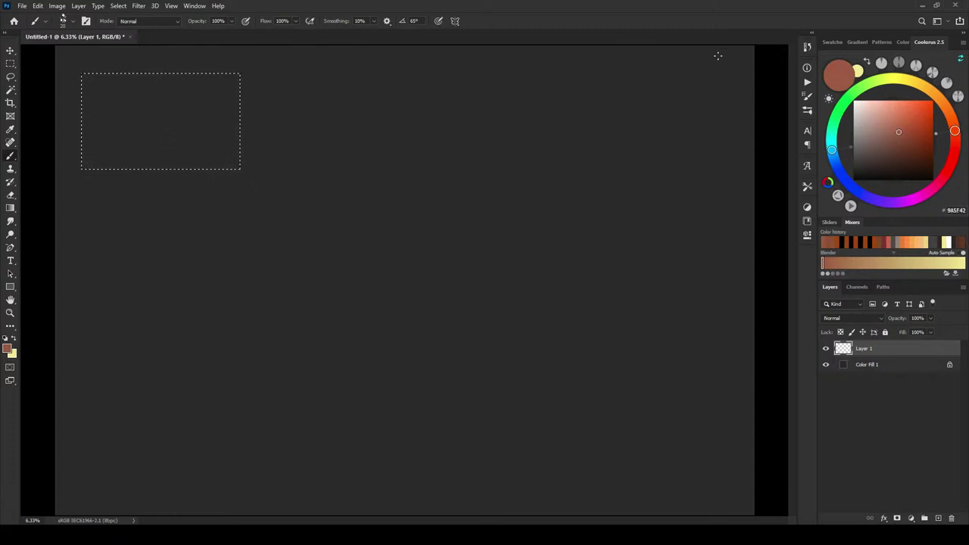
Step: Enlarge the current brush tip to 1900 px over the thumbnail frame
{"action": "scroll", "coordinate": [225, 114], "scroll_direction": "up", "scroll_amount": 1}
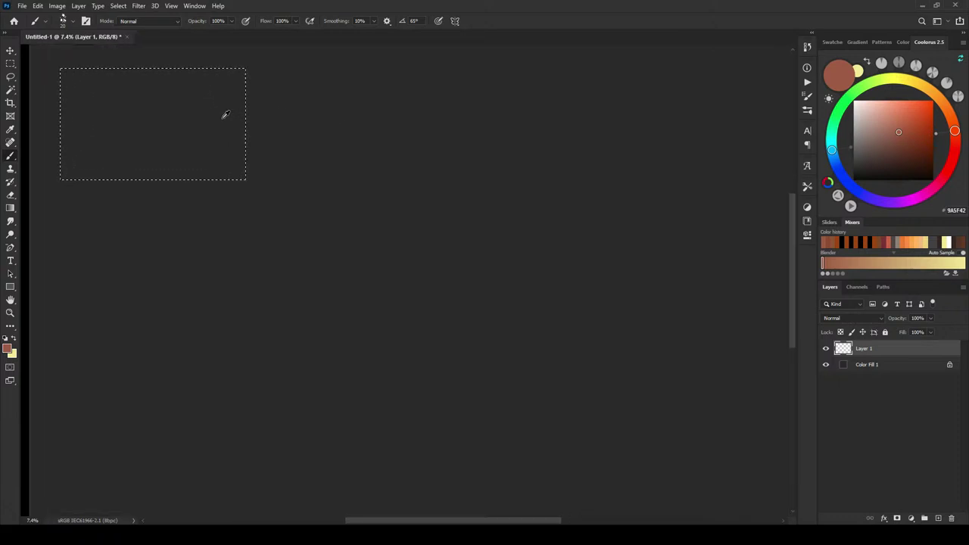
{"action": "scroll", "coordinate": [223, 117], "scroll_direction": "up", "scroll_amount": 1}
{"action": "scroll", "coordinate": [224, 117], "scroll_direction": "down", "scroll_amount": 2}
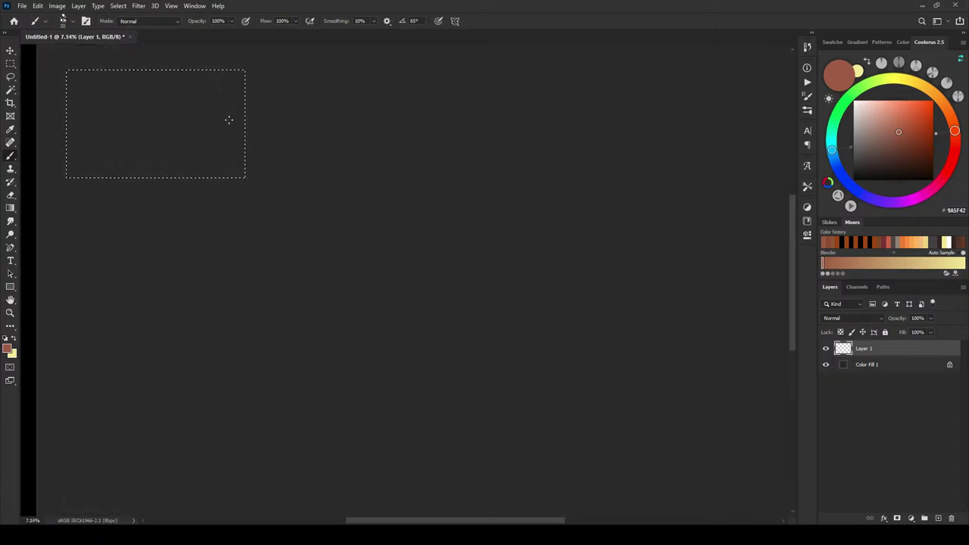
{"action": "key", "text": "]"}
{"action": "key", "text": "]"}
{"action": "key", "text": "]"}
{"action": "key", "text": "]"}
{"action": "key", "text": "]"}
{"action": "key", "text": "]"}
{"action": "key", "text": "]"}
{"action": "key", "text": "]"}
{"action": "key", "text": "]"}
{"action": "key", "text": "]"}
{"action": "key", "text": "]"}
{"action": "key", "text": "]"}
{"action": "key", "text": "]"}
{"action": "key", "text": "]"}
{"action": "key", "text": "]"}
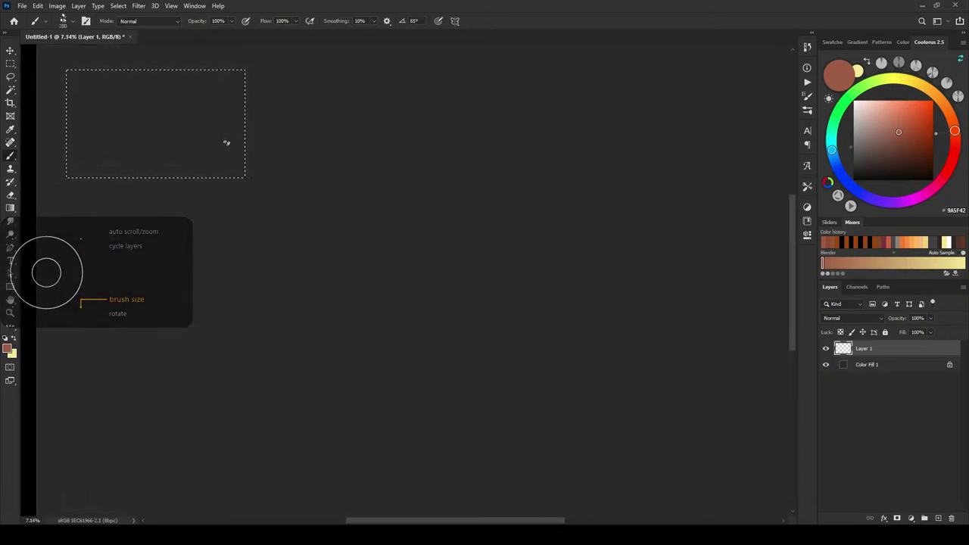
Step: Choose the EE Nasty Square Standard brush preset from the Painterly brush group
{"action": "right_click", "coordinate": [226, 142]}
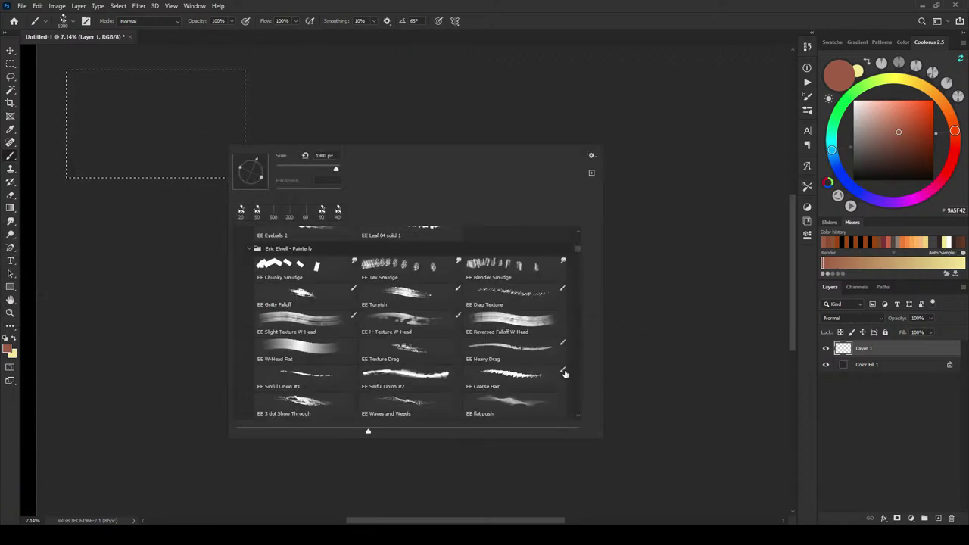
{"action": "left_click_drag", "start_coordinate": [578, 248], "coordinate": [578, 253]}
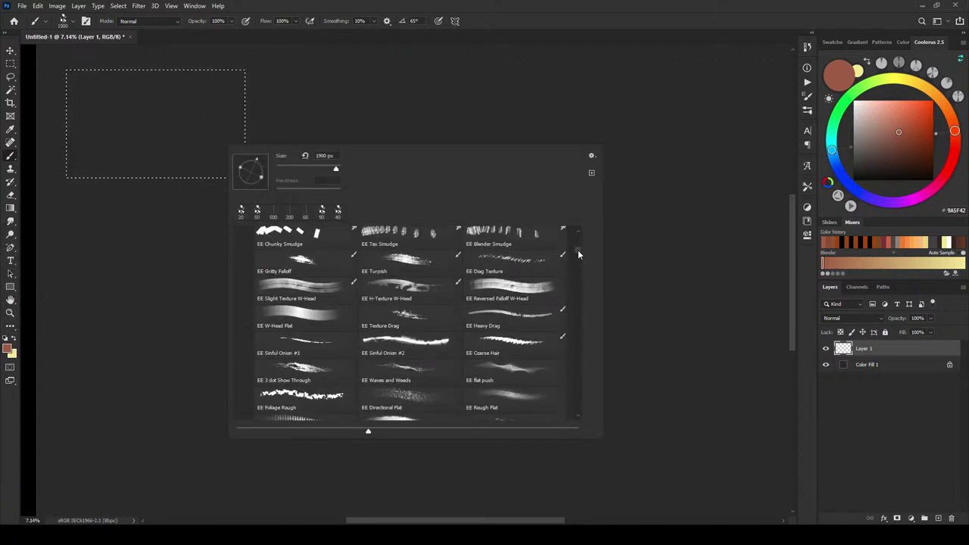
{"action": "scroll", "coordinate": [577, 252], "scroll_direction": "down", "scroll_amount": 5}
{"action": "left_click", "coordinate": [408, 332]}
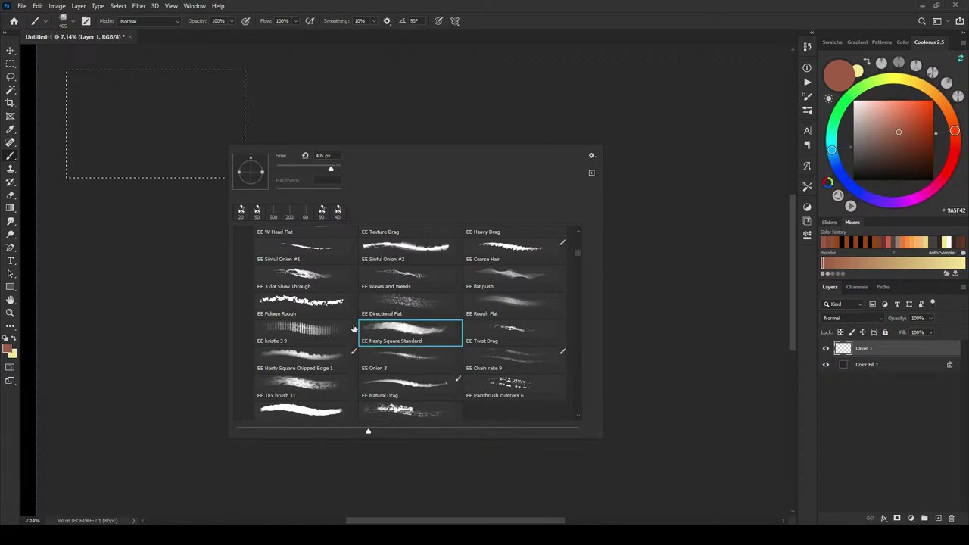
Step: Enlarge the brush to 1500 px and block in terracotta across the frame's upper and middle areas, keeping the lower edge dark
{"action": "mouse_move", "coordinate": [150, 105]}
{"action": "left_mouse_down"}
{"action": "mouse_move", "coordinate": [131, 101]}
{"action": "mouse_move", "coordinate": [273, 80]}
{"action": "left_mouse_up"}
{"action": "key", "text": "bracketright"}
{"action": "key", "text": "bracketright"}
{"action": "key", "text": "bracketright"}
{"action": "key", "text": "bracketright"}
{"action": "key", "text": "bracketright"}
{"action": "key", "text": "bracketright"}
{"action": "key", "text": "bracketright"}
{"action": "key", "text": "bracketright"}
{"action": "mouse_move", "coordinate": [274, 80]}
{"action": "left_mouse_down"}
{"action": "mouse_move", "coordinate": [44, 80]}
{"action": "mouse_move", "coordinate": [317, 73]}
{"action": "mouse_move", "coordinate": [41, 82]}
{"action": "mouse_move", "coordinate": [244, 95]}
{"action": "mouse_move", "coordinate": [215, 90]}
{"action": "mouse_move", "coordinate": [225, 60]}
{"action": "mouse_move", "coordinate": [207, 118]}
{"action": "mouse_move", "coordinate": [205, 98]}
{"action": "mouse_move", "coordinate": [121, 83]}
{"action": "mouse_move", "coordinate": [239, 95]}
{"action": "mouse_move", "coordinate": [76, 99]}
{"action": "mouse_move", "coordinate": [81, 111]}
{"action": "mouse_move", "coordinate": [282, 122]}
{"action": "mouse_move", "coordinate": [67, 129]}
{"action": "mouse_move", "coordinate": [93, 139]}
{"action": "mouse_move", "coordinate": [296, 140]}
{"action": "mouse_move", "coordinate": [175, 123]}
{"action": "mouse_move", "coordinate": [366, 114]}
{"action": "left_mouse_up"}
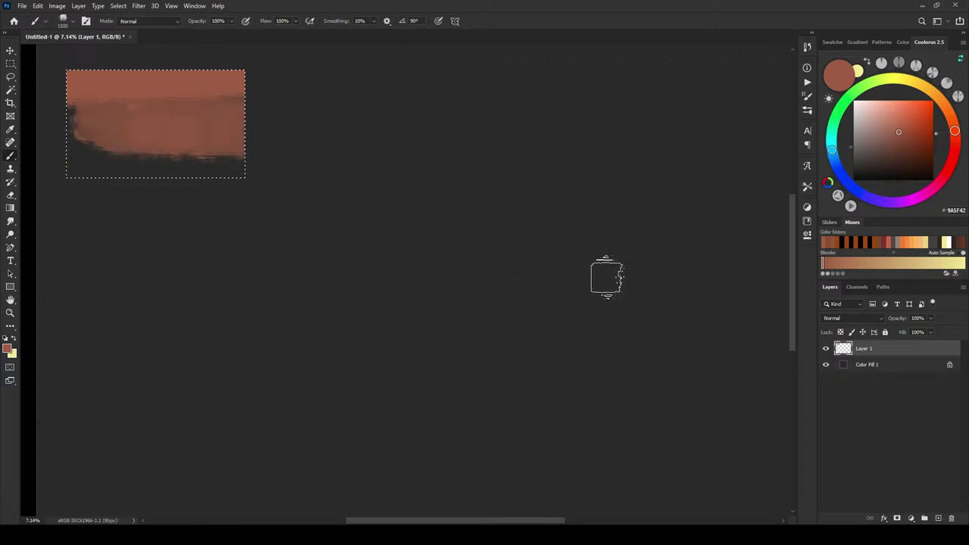
Step: Reduce the brush to 1000 px and even out the streaky terracotta in the middle of the sky
{"action": "key", "text": "ctrl+plus"}
{"action": "key", "text": "ctrl+plus"}
{"action": "key", "text": "ctrl+plus"}
{"action": "mouse_move", "coordinate": [378, 190]}
{"action": "left_mouse_down"}
{"action": "mouse_move", "coordinate": [443, 275]}
{"action": "mouse_move", "coordinate": [666, 447]}
{"action": "left_mouse_up"}
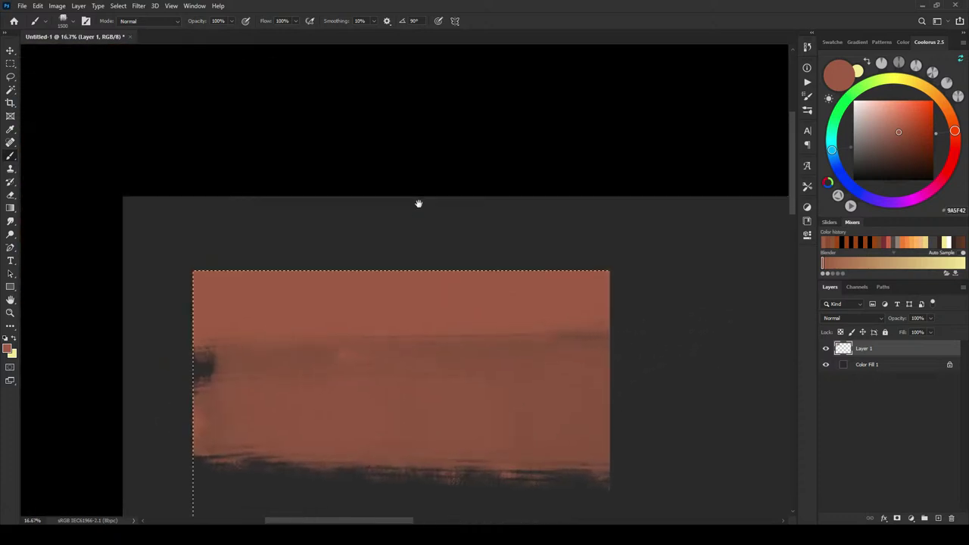
{"action": "mouse_move", "coordinate": [419, 203]}
{"action": "left_mouse_down"}
{"action": "mouse_move", "coordinate": [404, 114]}
{"action": "mouse_move", "coordinate": [383, 115]}
{"action": "left_mouse_up"}
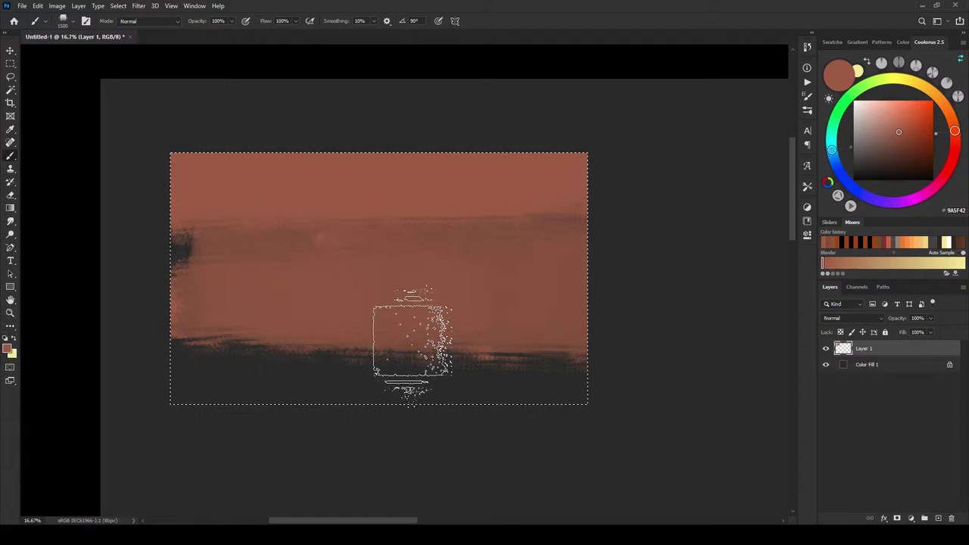
{"action": "key", "text": "bracketleft"}
{"action": "key", "text": "bracketleft"}
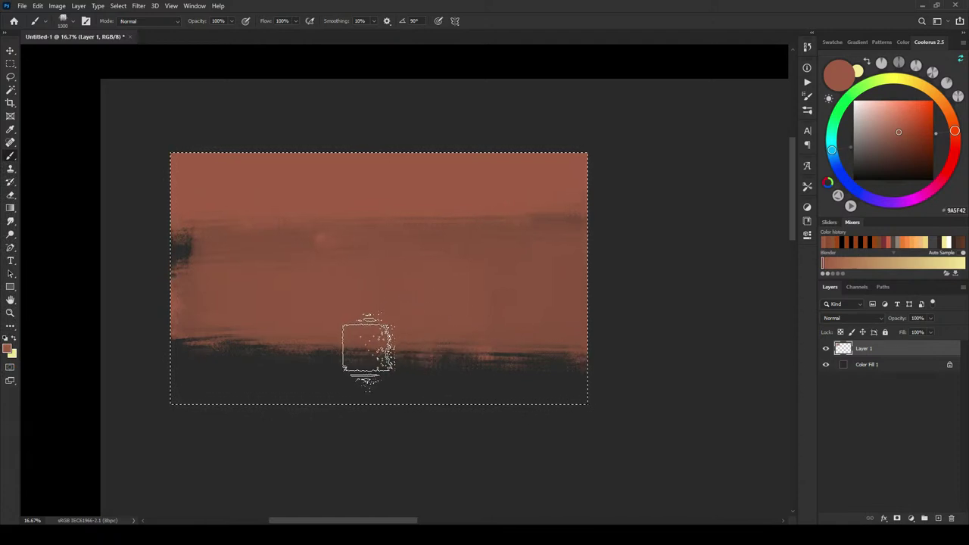
{"action": "key", "text": "ctrl+d"}
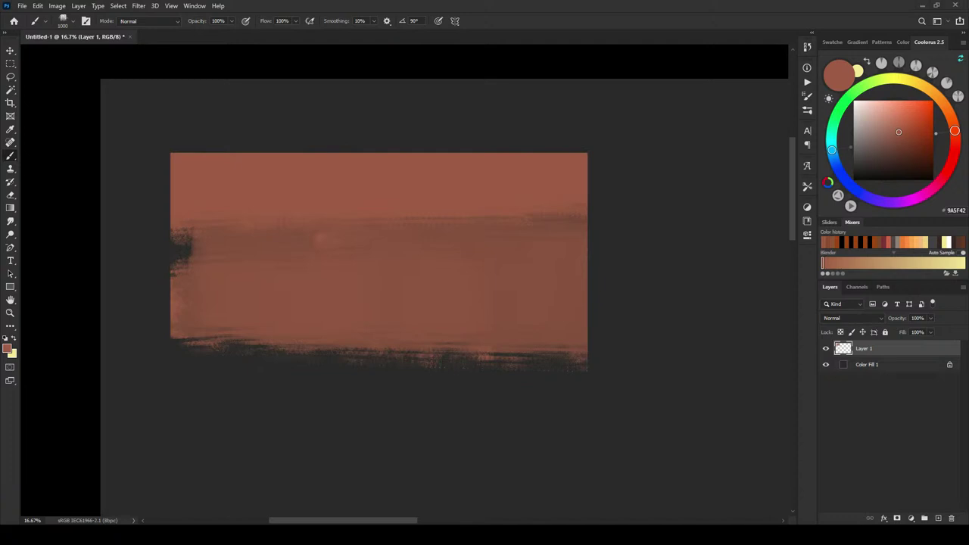
{"action": "key", "text": "ctrl+a"}
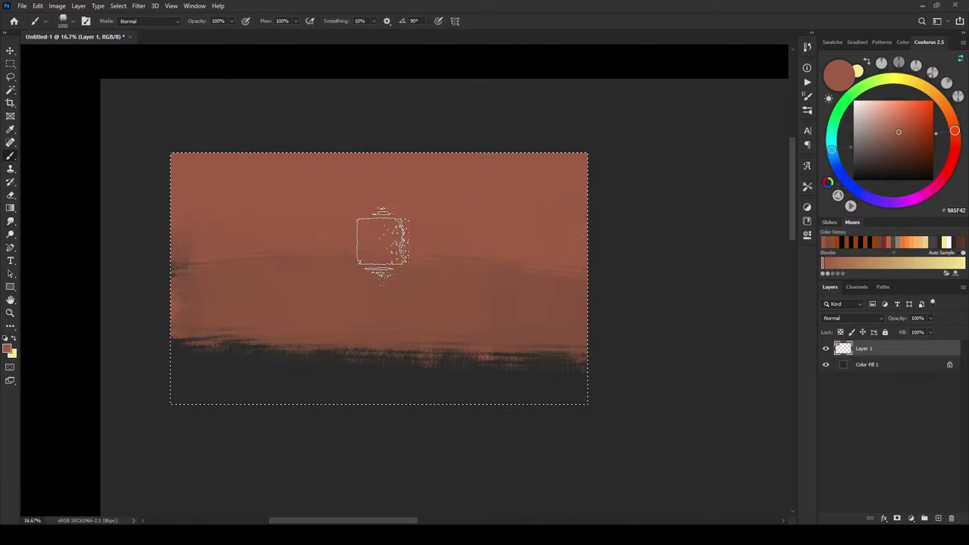
Step: Pick a desaturated grey-brown and paint a broad band over the lower sky down to the horizon
{"action": "right_click", "coordinate": [384, 241]}
{"action": "left_click", "coordinate": [881, 139]}
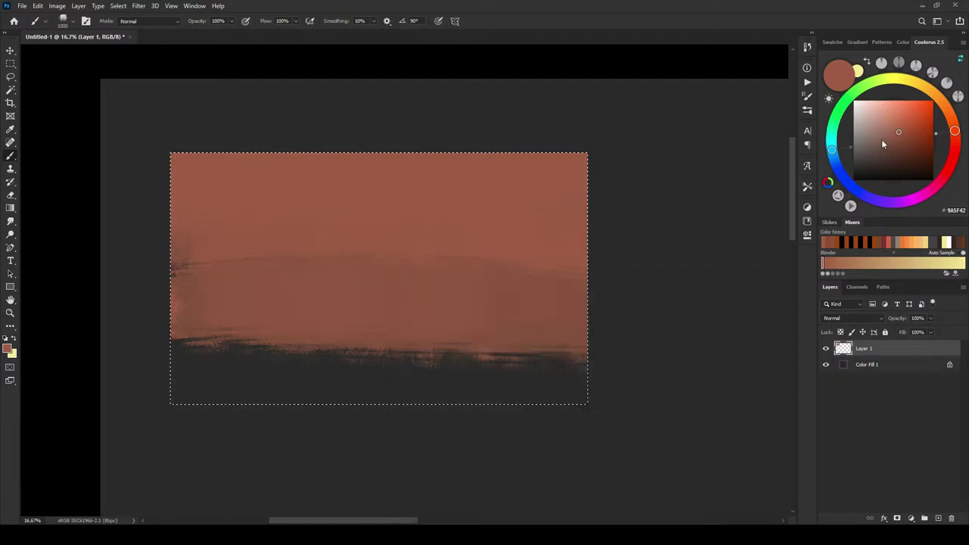
{"action": "left_click", "coordinate": [881, 144]}
{"action": "left_click_drag", "start_coordinate": [881, 145], "coordinate": [875, 148]}
{"action": "mouse_move", "coordinate": [197, 235]}
{"action": "left_mouse_down"}
{"action": "mouse_move", "coordinate": [648, 244]}
{"action": "mouse_move", "coordinate": [267, 230]}
{"action": "mouse_move", "coordinate": [467, 262]}
{"action": "mouse_move", "coordinate": [366, 273]}
{"action": "mouse_move", "coordinate": [499, 281]}
{"action": "mouse_move", "coordinate": [261, 285]}
{"action": "mouse_move", "coordinate": [444, 287]}
{"action": "mouse_move", "coordinate": [317, 299]}
{"action": "mouse_move", "coordinate": [770, 308]}
{"action": "mouse_move", "coordinate": [573, 283]}
{"action": "mouse_move", "coordinate": [631, 247]}
{"action": "mouse_move", "coordinate": [201, 238]}
{"action": "mouse_move", "coordinate": [717, 212]}
{"action": "left_mouse_up"}
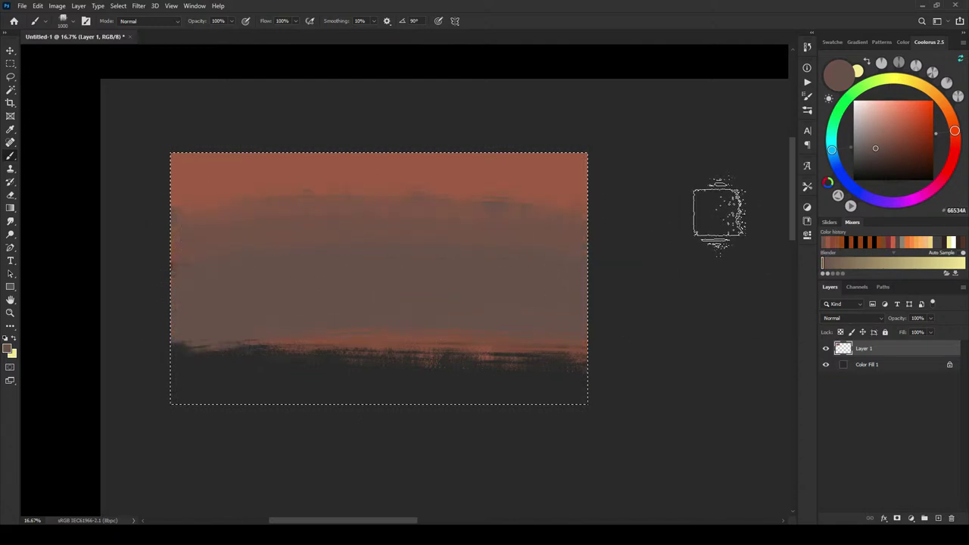
Step: Blend the grey-brown band into the terracotta sky using the Smudge tool with a 1600 px tip
{"action": "key", "text": "r"}
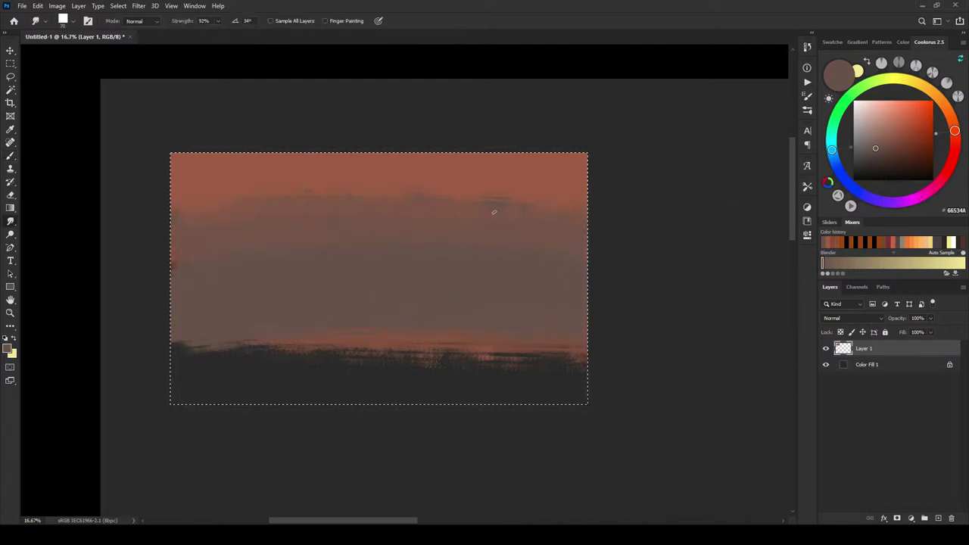
{"action": "mouse_move", "coordinate": [522, 224]}
{"action": "left_mouse_down"}
{"action": "mouse_move", "coordinate": [536, 246]}
{"action": "mouse_move", "coordinate": [456, 229]}
{"action": "mouse_move", "coordinate": [630, 240]}
{"action": "mouse_move", "coordinate": [484, 203]}
{"action": "mouse_move", "coordinate": [528, 220]}
{"action": "mouse_move", "coordinate": [551, 255]}
{"action": "mouse_move", "coordinate": [666, 255]}
{"action": "left_mouse_up"}
{"action": "mouse_move", "coordinate": [559, 163]}
{"action": "left_mouse_down"}
{"action": "mouse_move", "coordinate": [443, 144]}
{"action": "mouse_move", "coordinate": [470, 155]}
{"action": "mouse_move", "coordinate": [532, 222]}
{"action": "mouse_move", "coordinate": [521, 270]}
{"action": "mouse_move", "coordinate": [580, 256]}
{"action": "mouse_move", "coordinate": [464, 166]}
{"action": "mouse_move", "coordinate": [460, 143]}
{"action": "mouse_move", "coordinate": [436, 153]}
{"action": "mouse_move", "coordinate": [565, 150]}
{"action": "mouse_move", "coordinate": [428, 129]}
{"action": "mouse_move", "coordinate": [425, 143]}
{"action": "mouse_move", "coordinate": [636, 137]}
{"action": "mouse_move", "coordinate": [471, 141]}
{"action": "mouse_move", "coordinate": [386, 129]}
{"action": "left_mouse_up"}
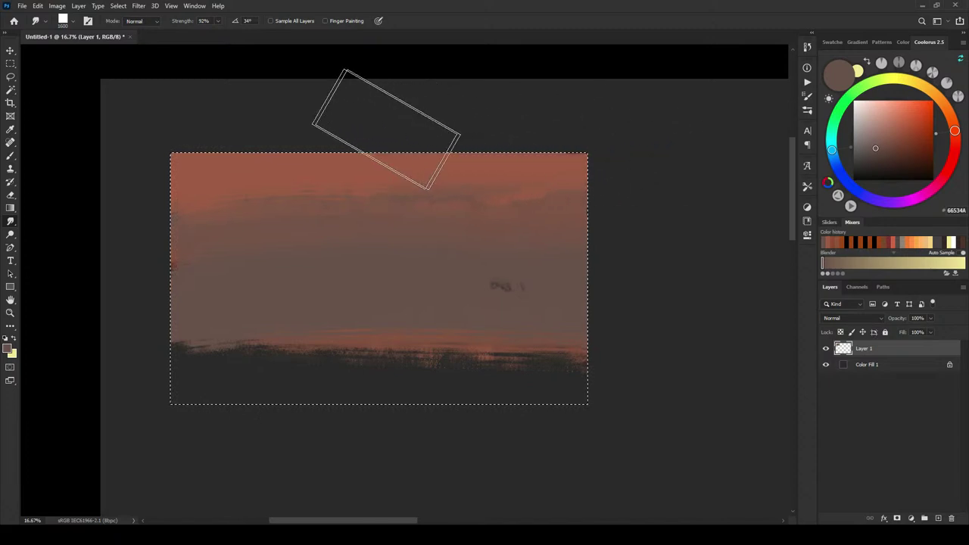
Step: Smudge with a smaller tip to smooth the sky gradient and soften the horizon into an even dark edge
{"action": "key", "text": "bracketleft"}
{"action": "key", "text": "bracketleft"}
{"action": "key", "text": "bracketleft"}
{"action": "key", "text": "bracketleft"}
{"action": "key", "text": "bracketleft"}
{"action": "mouse_move", "coordinate": [205, 249]}
{"action": "left_mouse_down"}
{"action": "mouse_move", "coordinate": [170, 274]}
{"action": "mouse_move", "coordinate": [251, 223]}
{"action": "mouse_move", "coordinate": [261, 260]}
{"action": "mouse_move", "coordinate": [297, 218]}
{"action": "mouse_move", "coordinate": [373, 223]}
{"action": "mouse_move", "coordinate": [404, 253]}
{"action": "mouse_move", "coordinate": [456, 243]}
{"action": "mouse_move", "coordinate": [354, 234]}
{"action": "mouse_move", "coordinate": [372, 220]}
{"action": "mouse_move", "coordinate": [470, 214]}
{"action": "mouse_move", "coordinate": [410, 208]}
{"action": "mouse_move", "coordinate": [495, 215]}
{"action": "mouse_move", "coordinate": [510, 237]}
{"action": "mouse_move", "coordinate": [539, 211]}
{"action": "mouse_move", "coordinate": [468, 245]}
{"action": "mouse_move", "coordinate": [441, 237]}
{"action": "mouse_move", "coordinate": [429, 218]}
{"action": "mouse_move", "coordinate": [367, 215]}
{"action": "mouse_move", "coordinate": [522, 227]}
{"action": "mouse_move", "coordinate": [523, 202]}
{"action": "mouse_move", "coordinate": [373, 204]}
{"action": "mouse_move", "coordinate": [503, 213]}
{"action": "mouse_move", "coordinate": [465, 219]}
{"action": "mouse_move", "coordinate": [245, 223]}
{"action": "mouse_move", "coordinate": [256, 216]}
{"action": "mouse_move", "coordinate": [277, 226]}
{"action": "mouse_move", "coordinate": [229, 216]}
{"action": "mouse_move", "coordinate": [232, 232]}
{"action": "mouse_move", "coordinate": [390, 293]}
{"action": "mouse_move", "coordinate": [238, 286]}
{"action": "mouse_move", "coordinate": [371, 268]}
{"action": "mouse_move", "coordinate": [521, 293]}
{"action": "mouse_move", "coordinate": [230, 332]}
{"action": "mouse_move", "coordinate": [497, 339]}
{"action": "mouse_move", "coordinate": [457, 333]}
{"action": "mouse_move", "coordinate": [473, 339]}
{"action": "mouse_move", "coordinate": [473, 372]}
{"action": "mouse_move", "coordinate": [421, 350]}
{"action": "mouse_move", "coordinate": [464, 304]}
{"action": "mouse_move", "coordinate": [519, 359]}
{"action": "mouse_move", "coordinate": [366, 340]}
{"action": "mouse_move", "coordinate": [496, 339]}
{"action": "mouse_move", "coordinate": [393, 355]}
{"action": "mouse_move", "coordinate": [537, 339]}
{"action": "mouse_move", "coordinate": [568, 353]}
{"action": "left_mouse_up"}
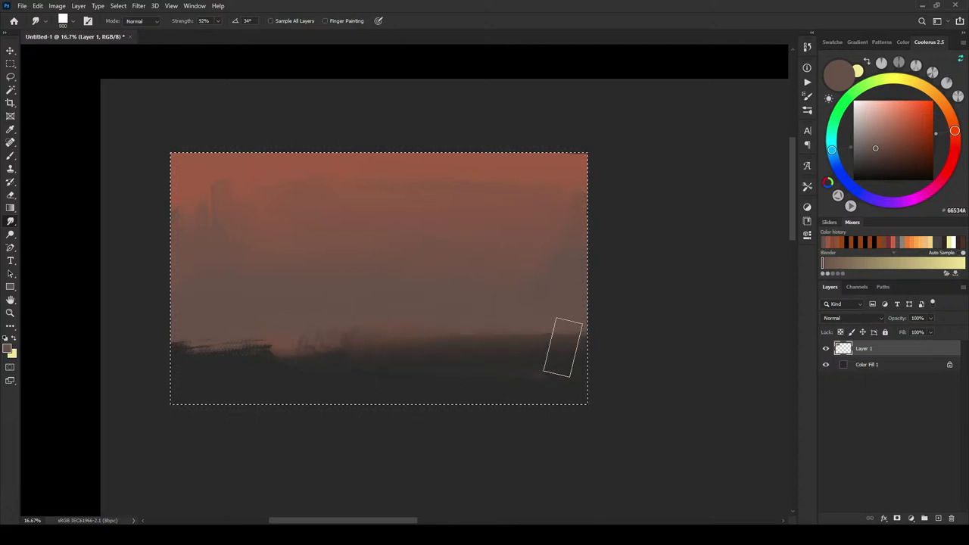
{"action": "mouse_move", "coordinate": [485, 333]}
{"action": "left_mouse_down"}
{"action": "mouse_move", "coordinate": [607, 335]}
{"action": "mouse_move", "coordinate": [321, 351]}
{"action": "left_mouse_up"}
{"action": "left_click_drag", "start_coordinate": [209, 339], "coordinate": [190, 344]}
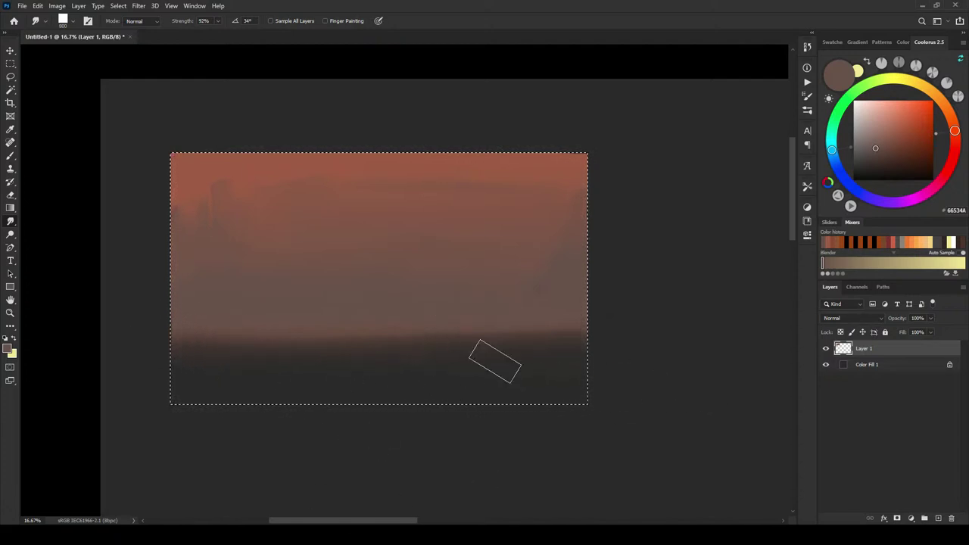
Step: Add a layer above the sky and dab small mid-grey wave strokes at the frame's lower-left edge
{"action": "key", "text": "b"}
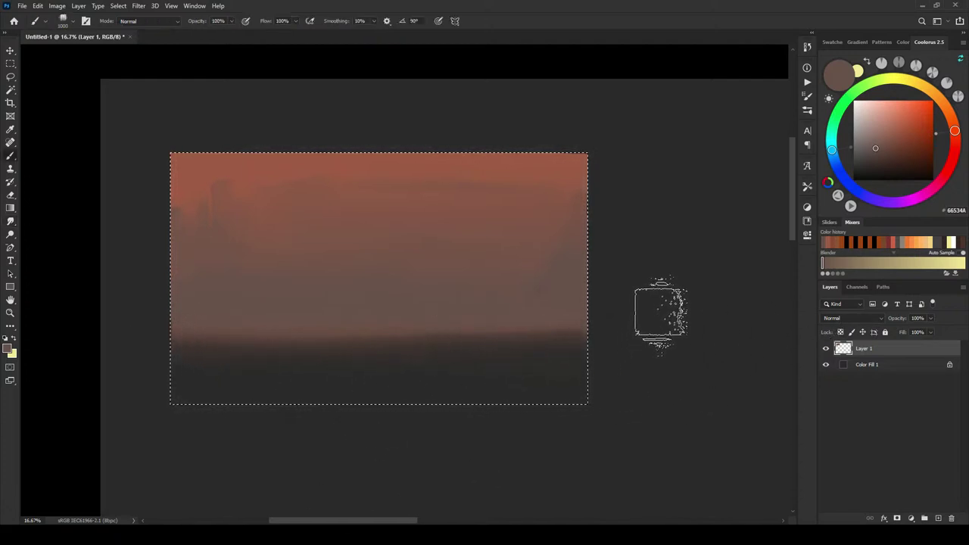
{"action": "left_click", "coordinate": [938, 517]}
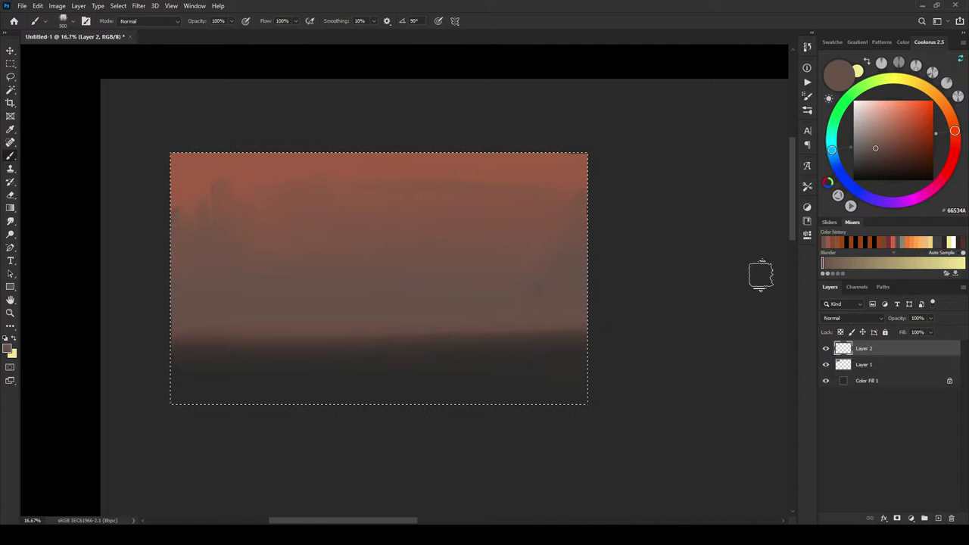
{"action": "left_click", "coordinate": [858, 149]}
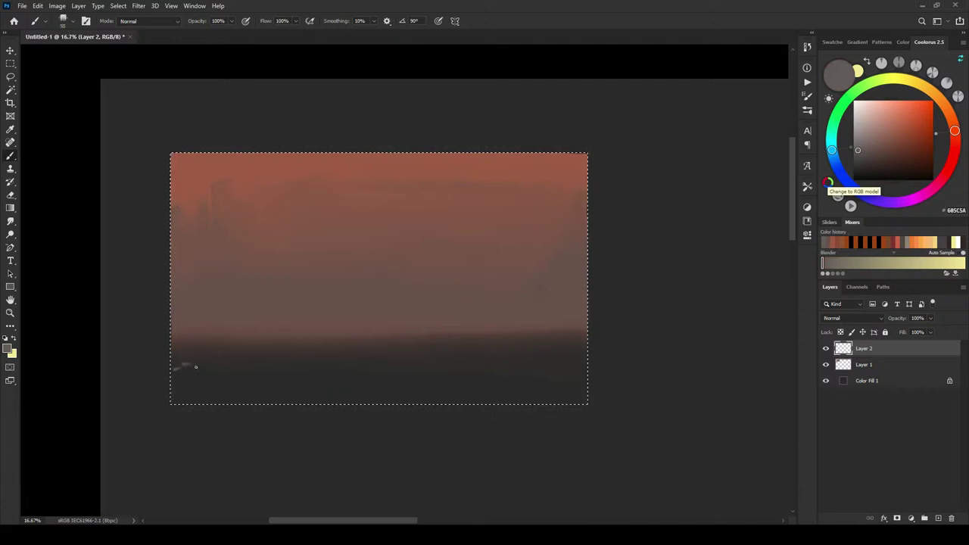
Step: Darken the brush grey and paint varied-size wave strokes across the bottom of the dark water
{"action": "left_click", "coordinate": [857, 156]}
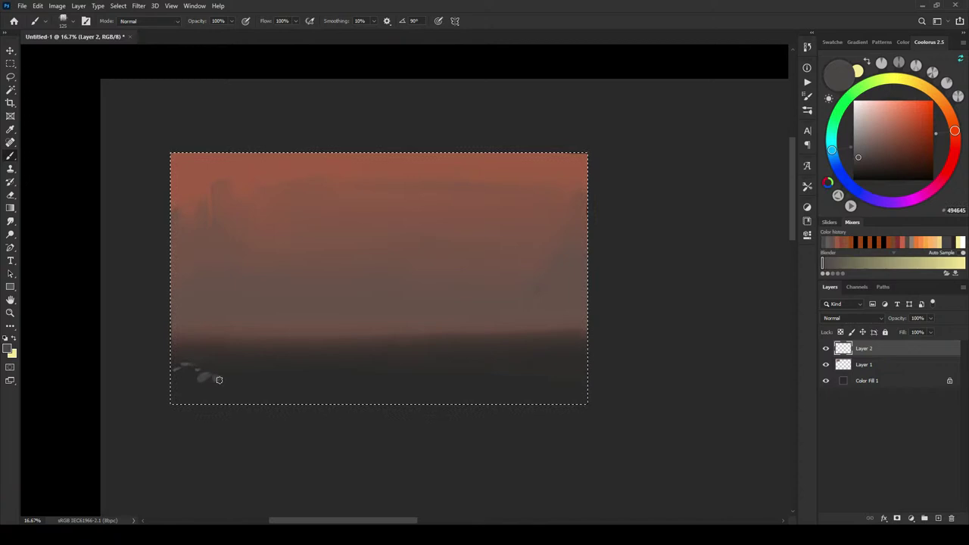
{"action": "left_click", "coordinate": [853, 158]}
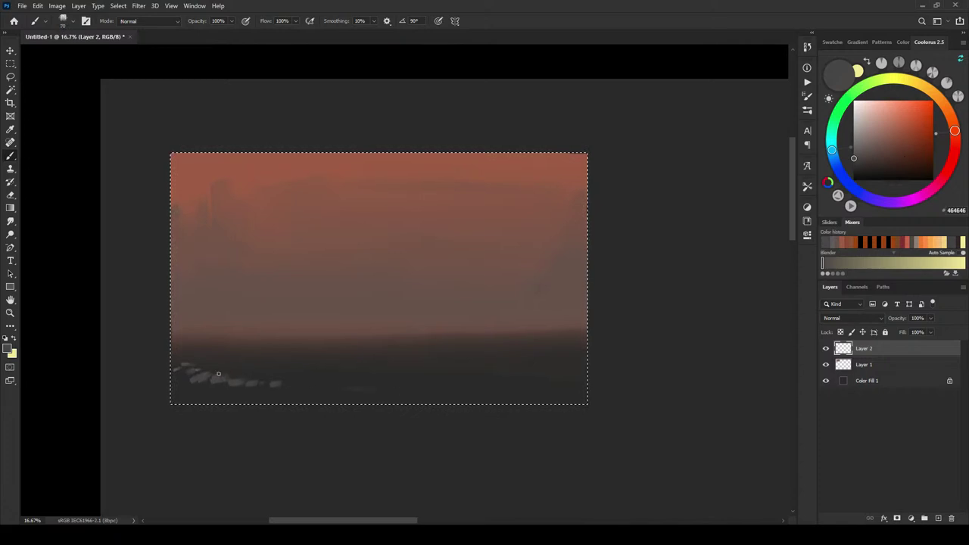
{"action": "key", "text": "bracketright"}
{"action": "key", "text": "bracketright"}
{"action": "key", "text": "bracketright"}
{"action": "key", "text": "bracketright"}
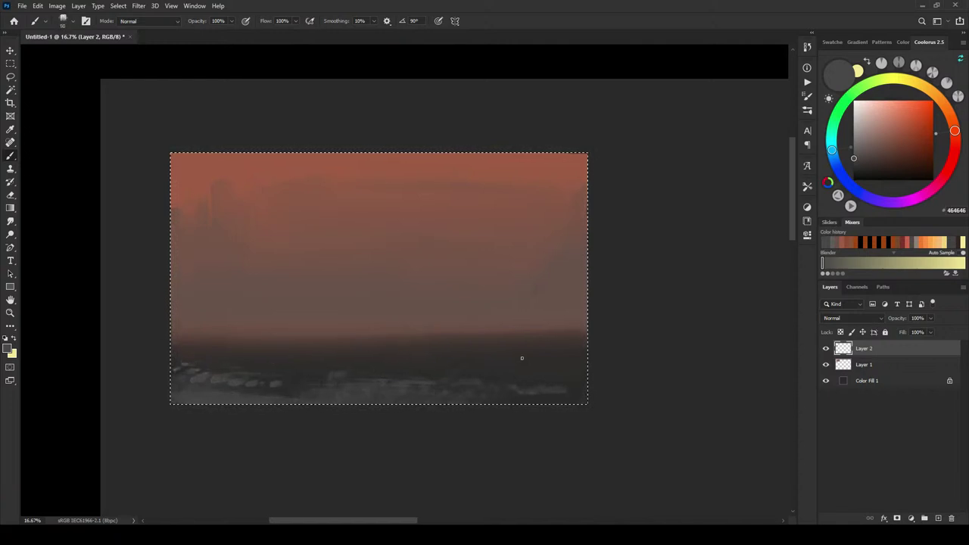
Step: Sample the haze near the horizon, shift it to darker warm browns and paint strokes over the upper water
{"action": "left_click", "coordinate": [341, 328], "text": "alt"}
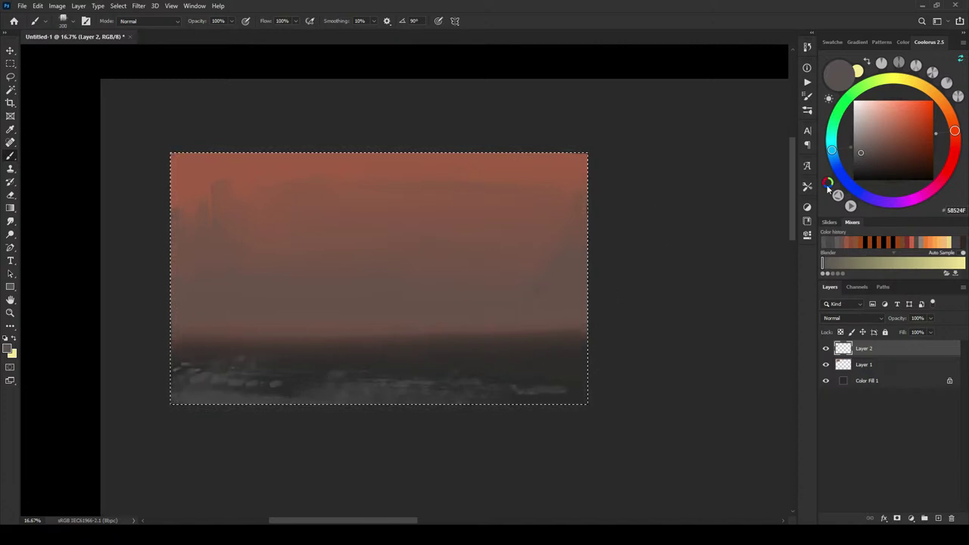
{"action": "left_click_drag", "start_coordinate": [865, 161], "coordinate": [865, 156]}
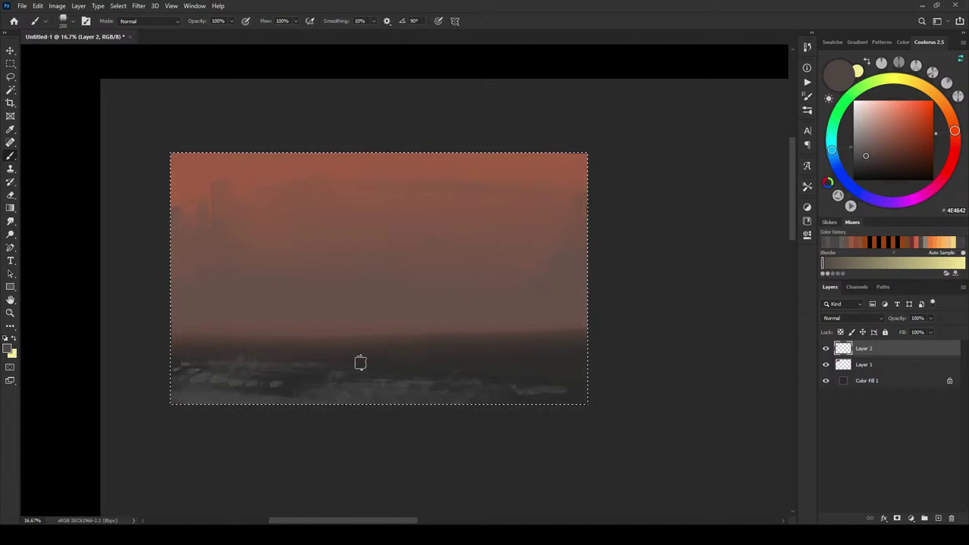
{"action": "left_click", "coordinate": [877, 164]}
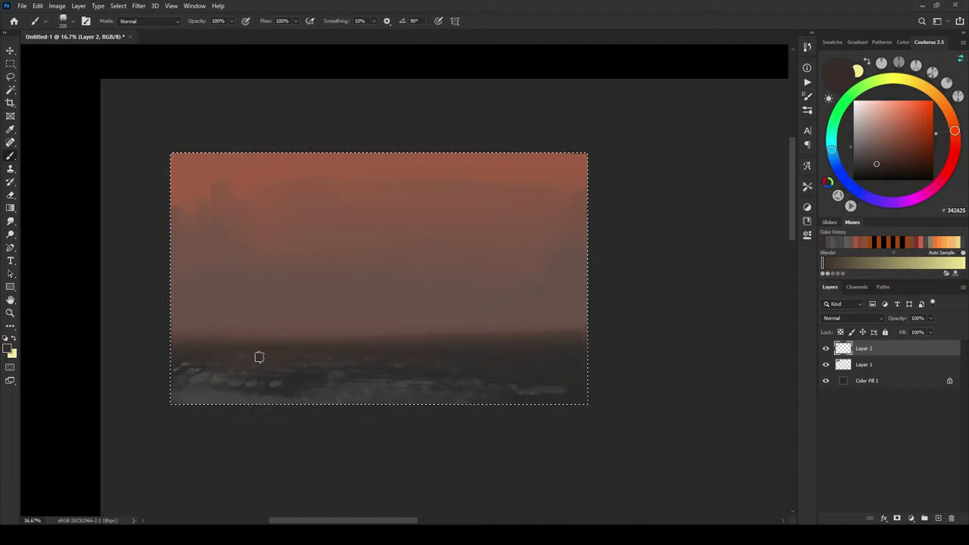
Step: Lighten the brown slightly and add fine horizontal ripples to the water with a progressively smaller brush
{"action": "left_click", "coordinate": [872, 160]}
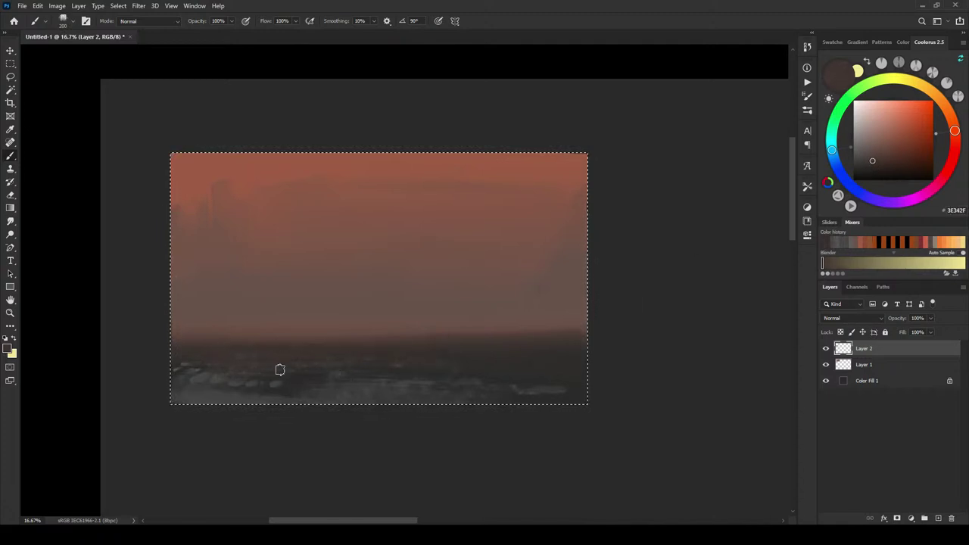
{"action": "left_click", "coordinate": [868, 157]}
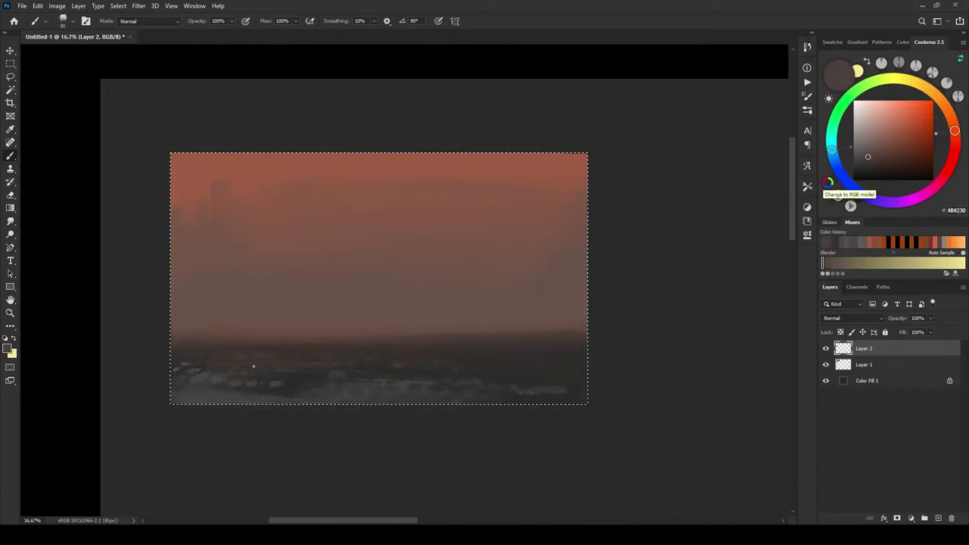
{"action": "key", "text": "["}
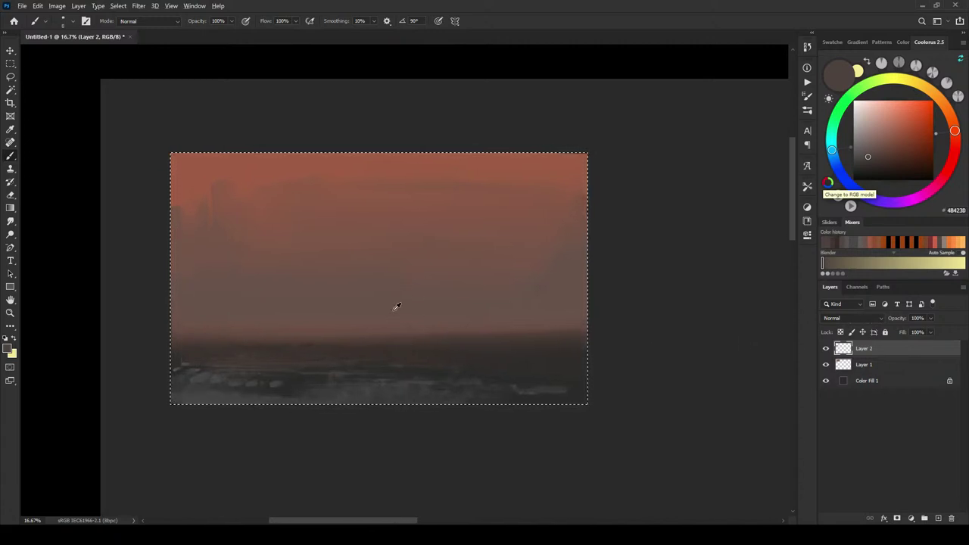
Step: Sample the haze above the horizon, darken it slightly and paint broad grey-brown strokes over the lower sky with a large brush
{"action": "left_click", "coordinate": [396, 307], "text": "alt"}
{"action": "left_click", "coordinate": [869, 149]}
{"action": "left_click_drag", "start_coordinate": [869, 149], "coordinate": [865, 151]}
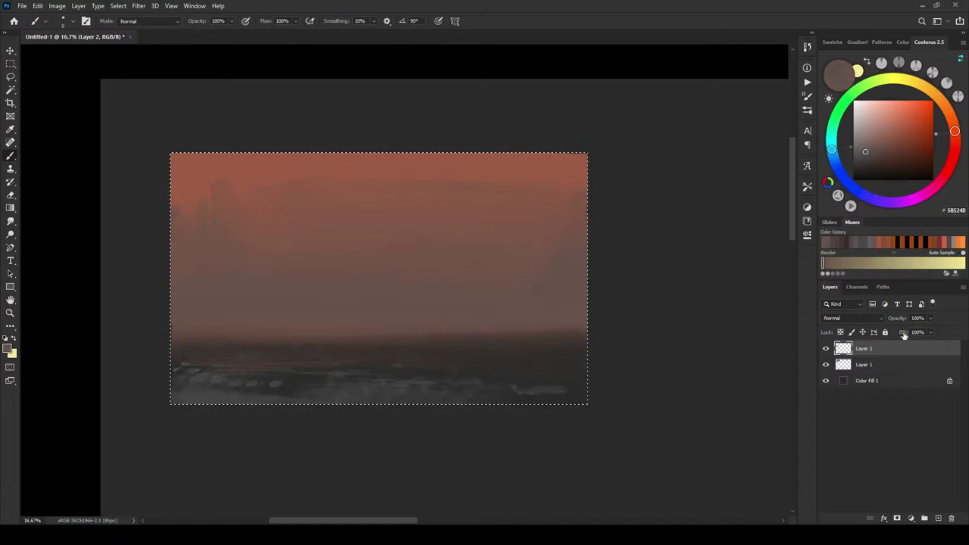
{"action": "key", "text": "]"}
{"action": "key", "text": "]"}
{"action": "key", "text": "]"}
{"action": "key", "text": "]"}
{"action": "key", "text": "]"}
{"action": "key", "text": "]"}
{"action": "key", "text": "]"}
{"action": "key", "text": "]"}
{"action": "key", "text": "]"}
{"action": "key", "text": "]"}
{"action": "key", "text": "]"}
{"action": "key", "text": "]"}
{"action": "key", "text": "]"}
{"action": "key", "text": "]"}
{"action": "key", "text": "]"}
{"action": "key", "text": "]"}
{"action": "key", "text": "]"}
{"action": "key", "text": "]"}
{"action": "key", "text": "]"}
{"action": "key", "text": "]"}
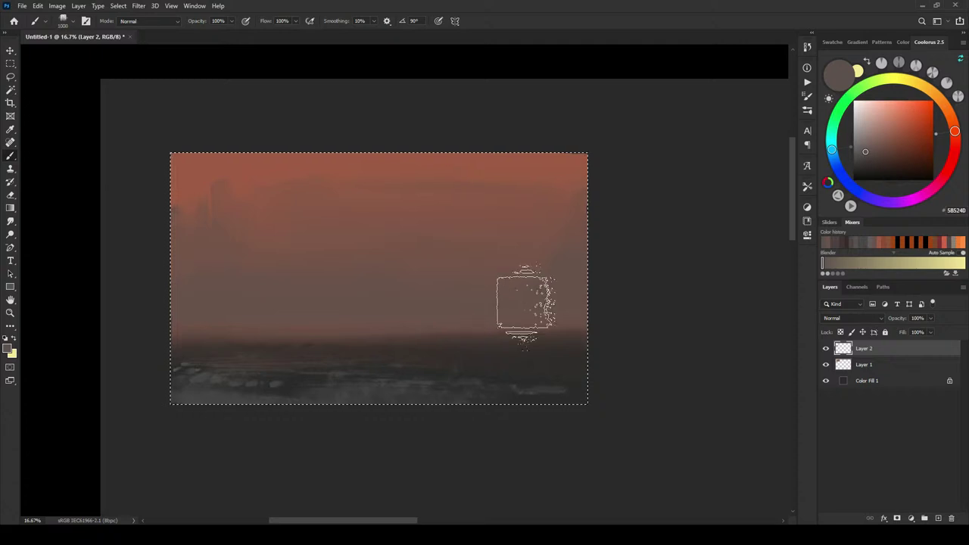
{"action": "key", "text": "bracketleft"}
{"action": "key", "text": "bracketleft"}
{"action": "key", "text": "bracketleft"}
{"action": "key", "text": "bracketleft"}
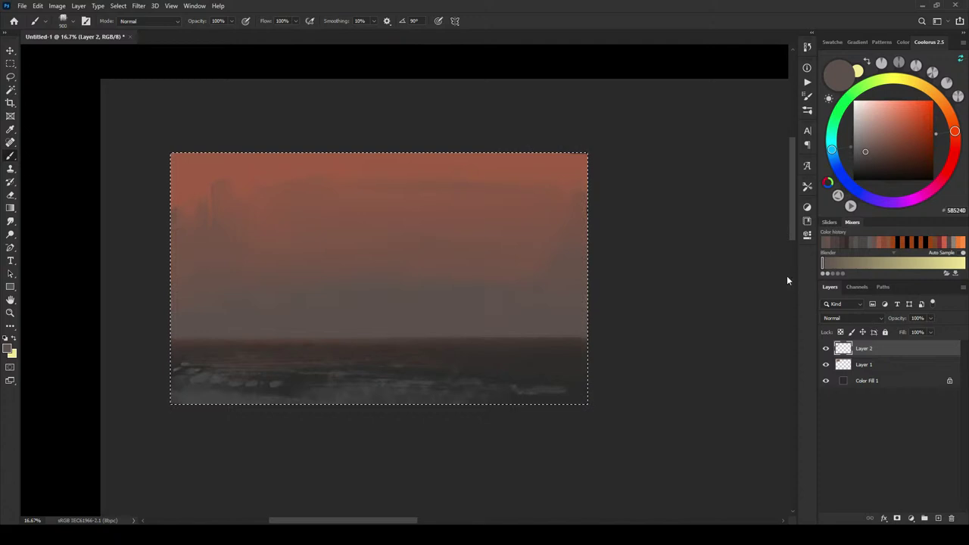
Step: Smudge the painting with varied brush sizes, switching to Layer 1 to soften the tower-like sky shapes into clouds
{"action": "key", "text": "r"}
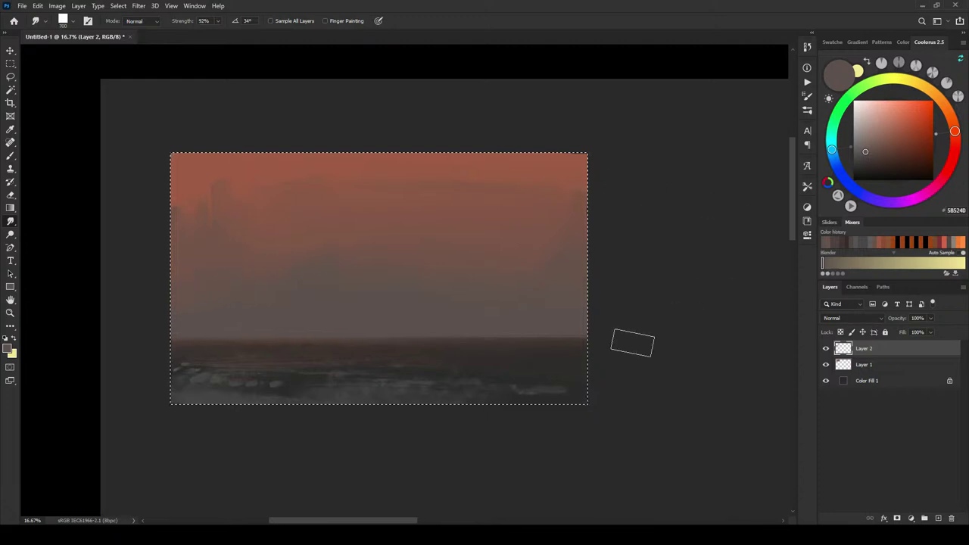
{"action": "key", "text": "["}
{"action": "key", "text": "["}
{"action": "key", "text": "["}
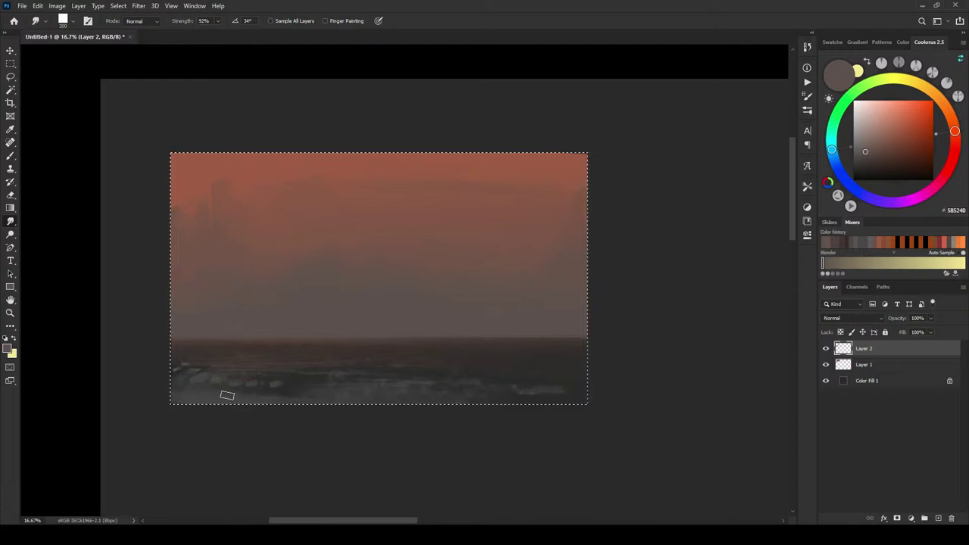
{"action": "key", "text": "alt+bracketleft"}
{"action": "key", "text": "bracketright"}
{"action": "key", "text": "bracketright"}
{"action": "key", "text": "bracketright"}
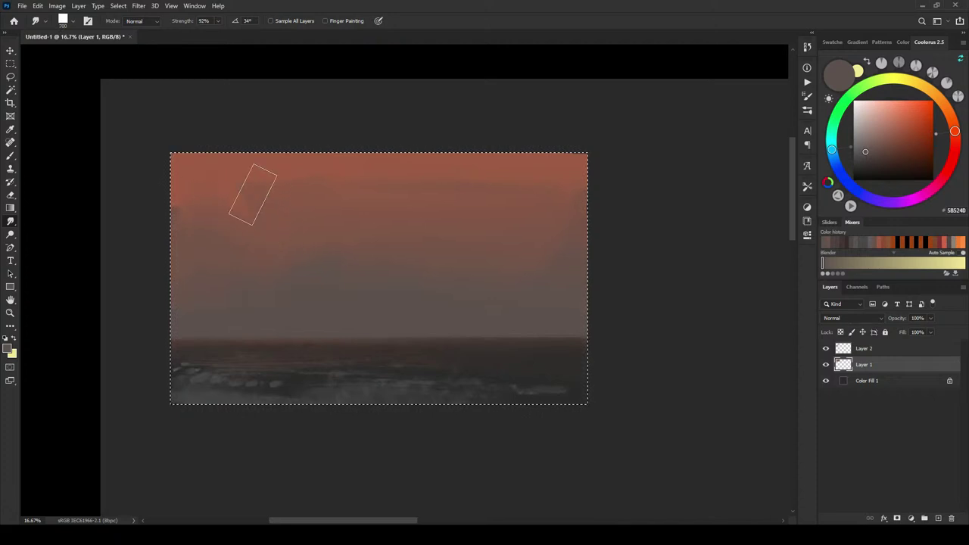
{"action": "key", "text": "bracketleft"}
Step: Replace the rectangular selection with a small circular one straddling the horizon near the middle of the scene
{"action": "left_click", "coordinate": [10, 64]}
{"action": "right_click", "coordinate": [12, 67]}
{"action": "left_click", "coordinate": [51, 73]}
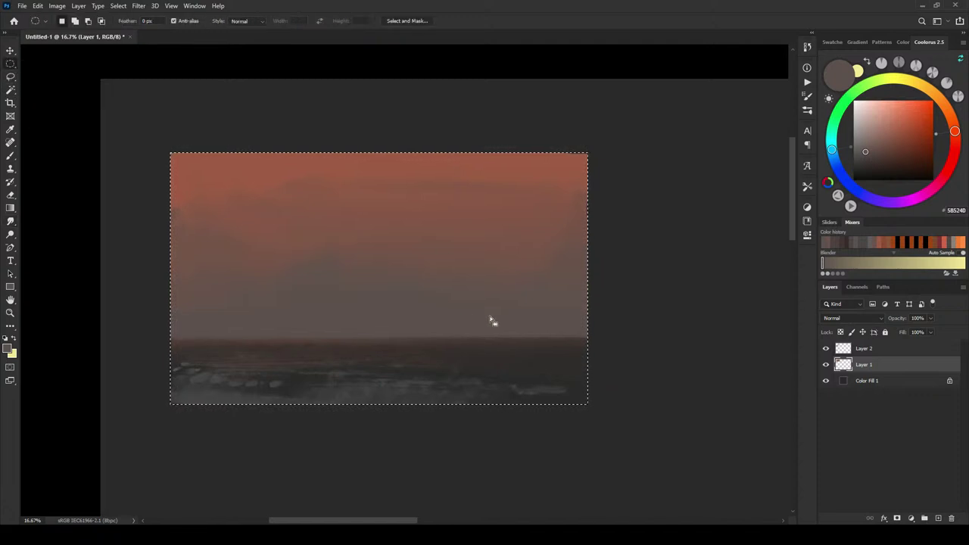
{"action": "left_click", "coordinate": [530, 361]}
{"action": "left_click_drag", "start_coordinate": [385, 322], "coordinate": [407, 352]}
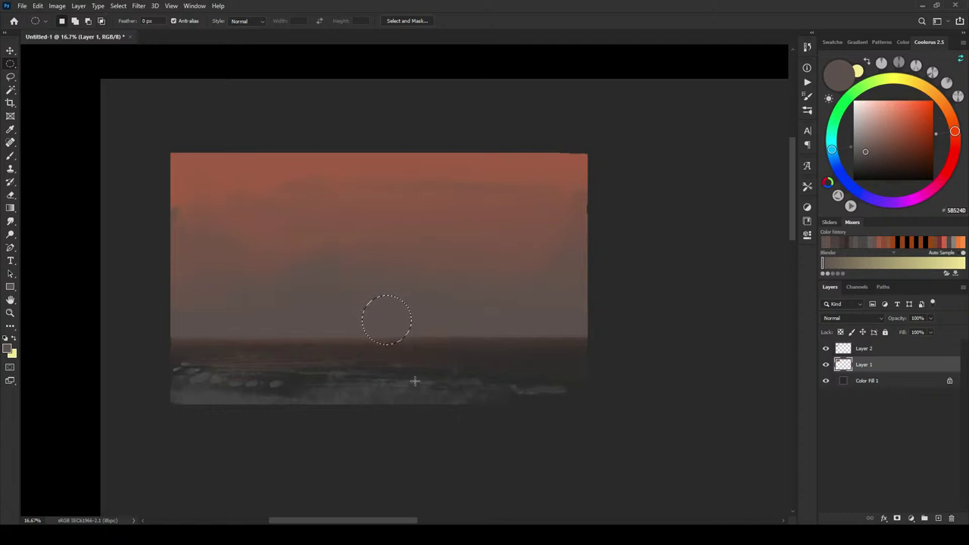
Step: Add a layer above Layer 2 and paint a saturated red sun inside the circular selection, fading toward its bottom
{"action": "left_click", "coordinate": [902, 349]}
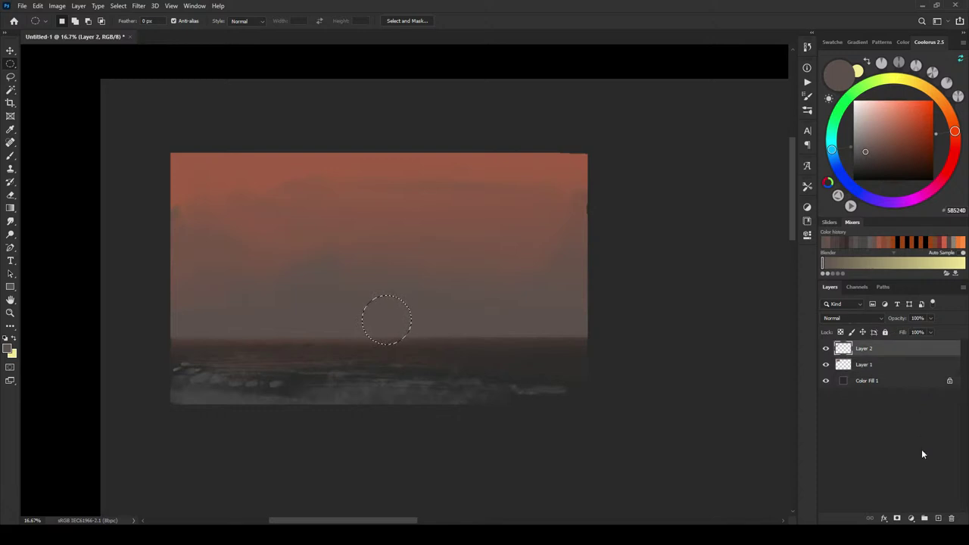
{"action": "left_click", "coordinate": [937, 517]}
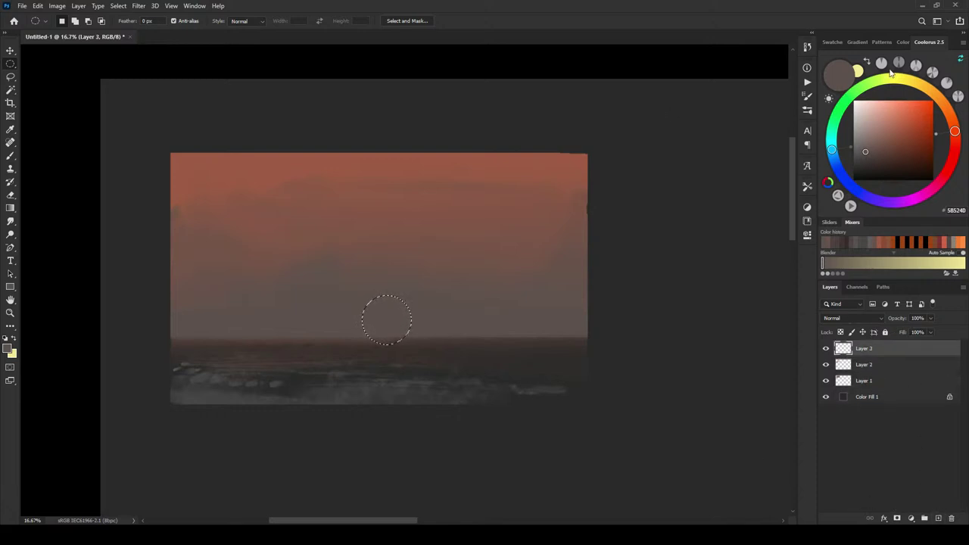
{"action": "mouse_move", "coordinate": [895, 139]}
{"action": "left_mouse_down"}
{"action": "mouse_move", "coordinate": [956, 159]}
{"action": "mouse_move", "coordinate": [946, 124]}
{"action": "left_mouse_up"}
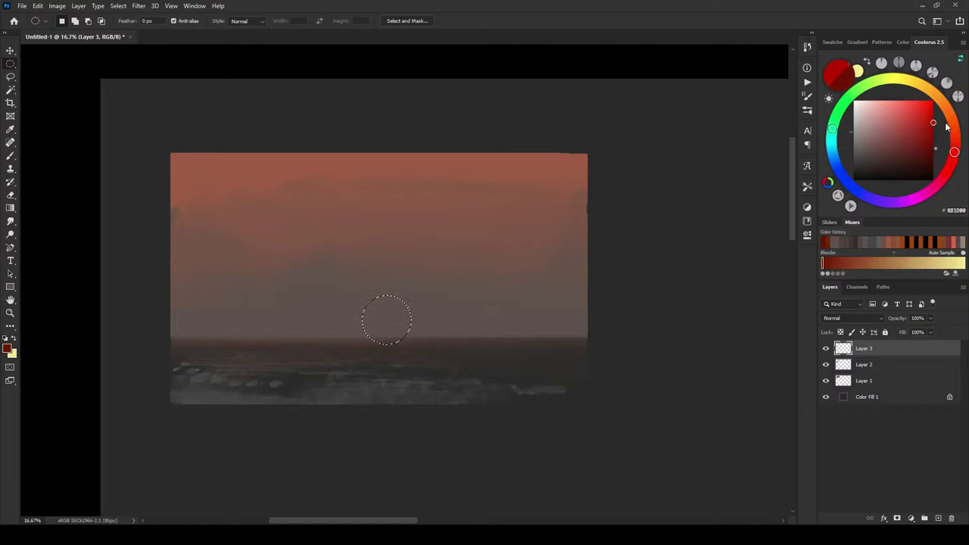
{"action": "scroll", "coordinate": [947, 125], "scroll_direction": "up", "scroll_amount": 2}
{"action": "left_click_drag", "start_coordinate": [935, 113], "coordinate": [927, 118]}
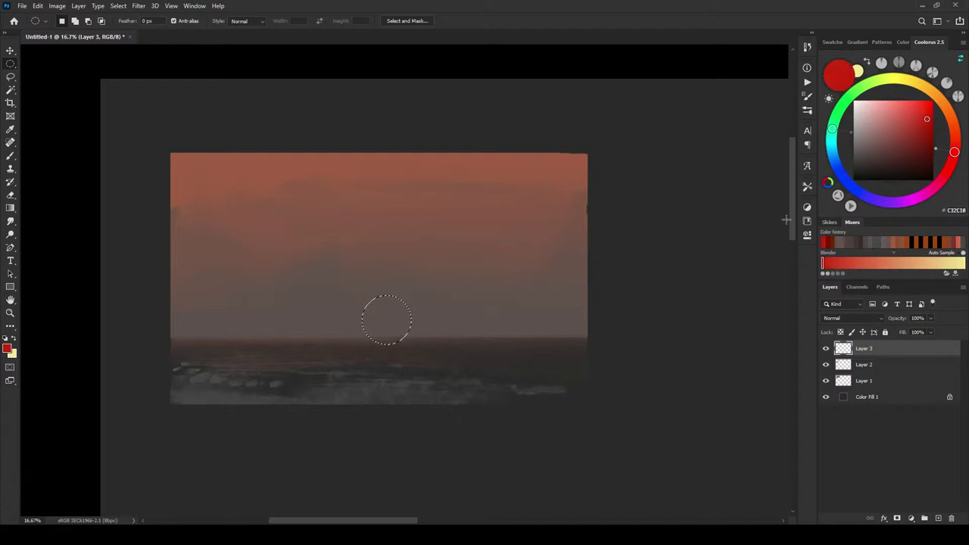
{"action": "key", "text": "b"}
{"action": "mouse_move", "coordinate": [338, 269]}
{"action": "left_mouse_down"}
{"action": "mouse_move", "coordinate": [373, 282]}
{"action": "mouse_move", "coordinate": [338, 292]}
{"action": "mouse_move", "coordinate": [421, 294]}
{"action": "mouse_move", "coordinate": [266, 304]}
{"action": "mouse_move", "coordinate": [585, 310]}
{"action": "mouse_move", "coordinate": [434, 302]}
{"action": "mouse_move", "coordinate": [310, 313]}
{"action": "mouse_move", "coordinate": [432, 322]}
{"action": "left_mouse_up"}
Step: Check the sun's value against the sky in a grayscale proof, restore colour and undo the last brush stroke
{"action": "key", "text": "ctrl+y"}
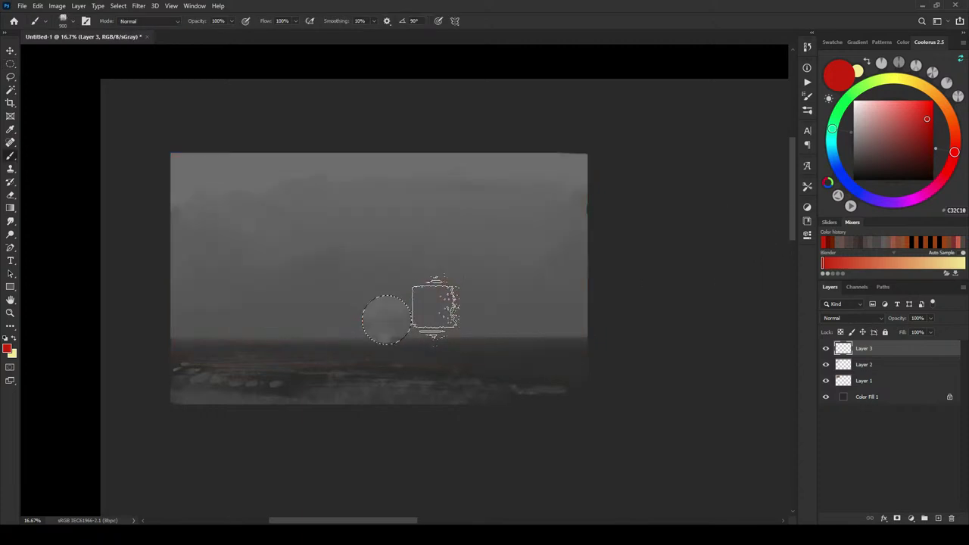
{"action": "key", "text": "ctrl+y"}
{"action": "key", "text": "ctrl+z"}
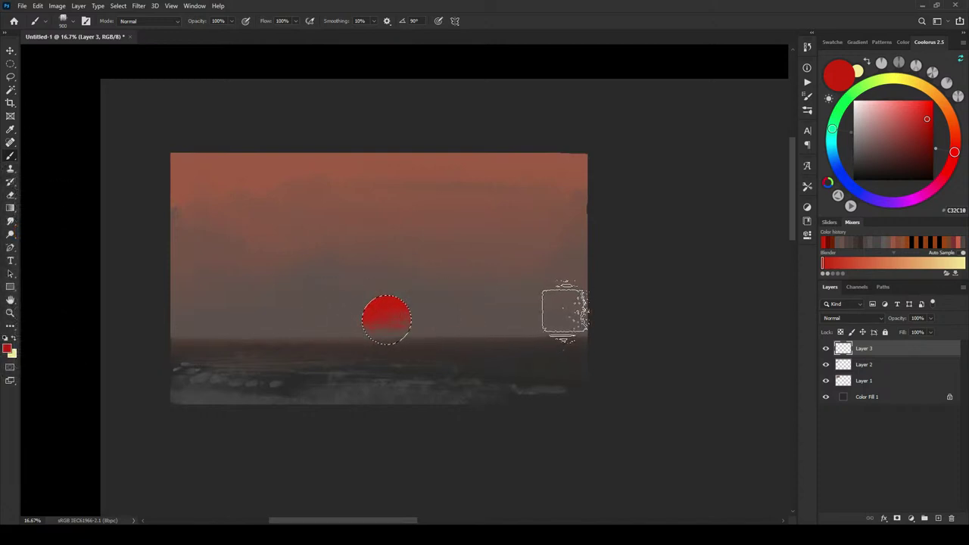
Step: Rework the red sun's lower half with varied brush sizes and undo the last stroke
{"action": "key", "text": "bracketleft"}
{"action": "key", "text": "bracketleft"}
{"action": "key", "text": "bracketleft"}
{"action": "key", "text": "bracketleft"}
{"action": "key", "text": "bracketleft"}
{"action": "key", "text": "bracketleft"}
{"action": "key", "text": "bracketleft"}
{"action": "key", "text": "bracketleft"}
{"action": "key", "text": "bracketleft"}
{"action": "key", "text": "bracketleft"}
{"action": "key", "text": "bracketleft"}
{"action": "key", "text": "bracketleft"}
{"action": "key", "text": "bracketleft"}
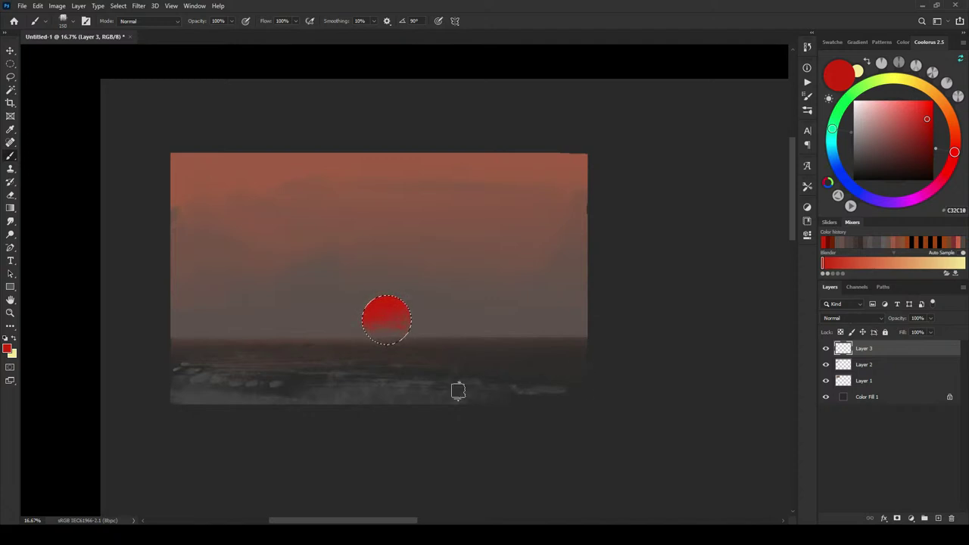
{"action": "key", "text": "bracketright"}
{"action": "key", "text": "bracketright"}
{"action": "key", "text": "bracketright"}
{"action": "key", "text": "bracketright"}
{"action": "key", "text": "bracketright"}
{"action": "key", "text": "bracketright"}
{"action": "key", "text": "bracketright"}
{"action": "key", "text": "bracketright"}
{"action": "key", "text": "bracketright"}
{"action": "key", "text": "bracketright"}
{"action": "key", "text": "bracketleft"}
{"action": "key", "text": "bracketleft"}
{"action": "key", "text": "bracketleft"}
{"action": "key", "text": "bracketleft"}
{"action": "key", "text": "bracketleft"}
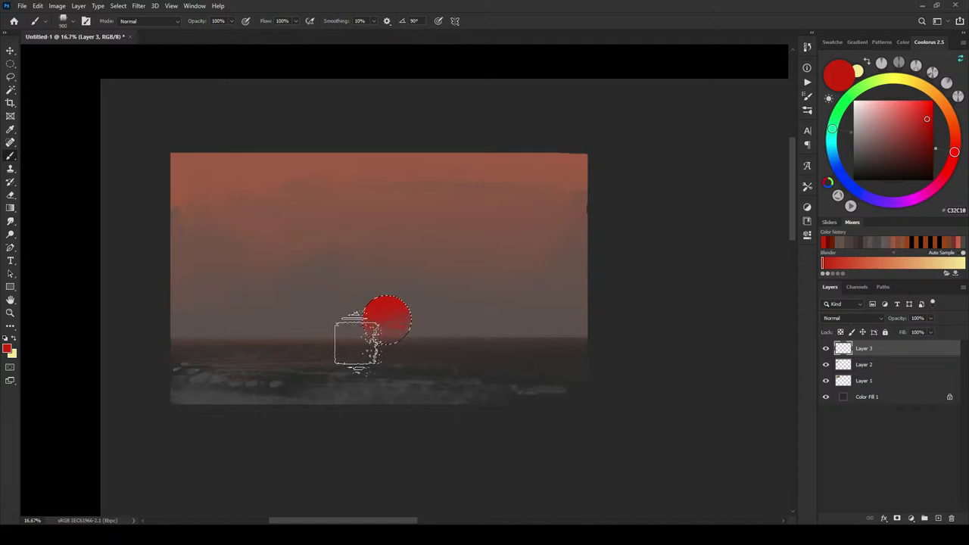
{"action": "key", "text": "ctrl+z"}
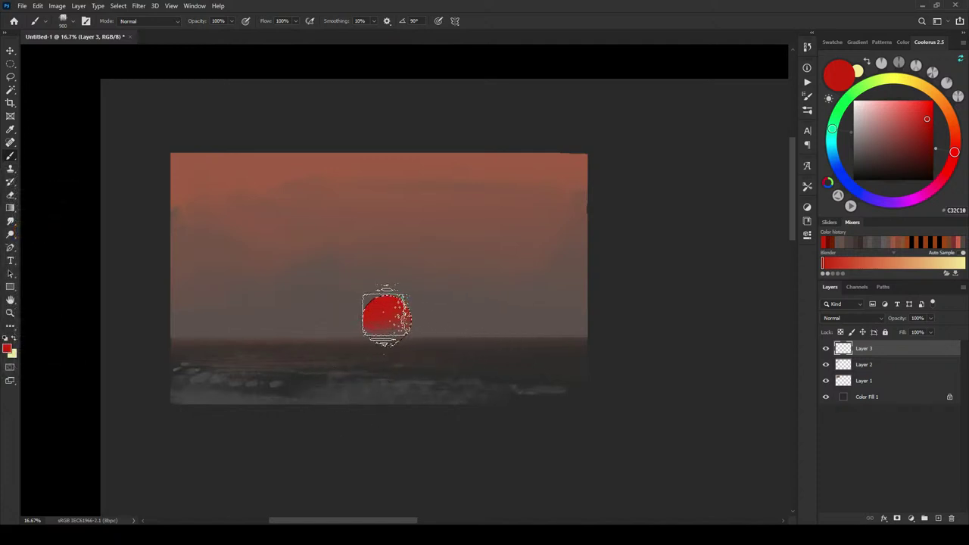
Step: Shrink the brush to 150, refine the sun's faded lower part and clear the circular selection
{"action": "key", "text": "["}
{"action": "key", "text": "["}
{"action": "key", "text": "["}
{"action": "key", "text": "["}
{"action": "key", "text": "["}
{"action": "key", "text": "["}
{"action": "key", "text": "["}
{"action": "key", "text": "["}
{"action": "key", "text": "["}
{"action": "key", "text": "["}
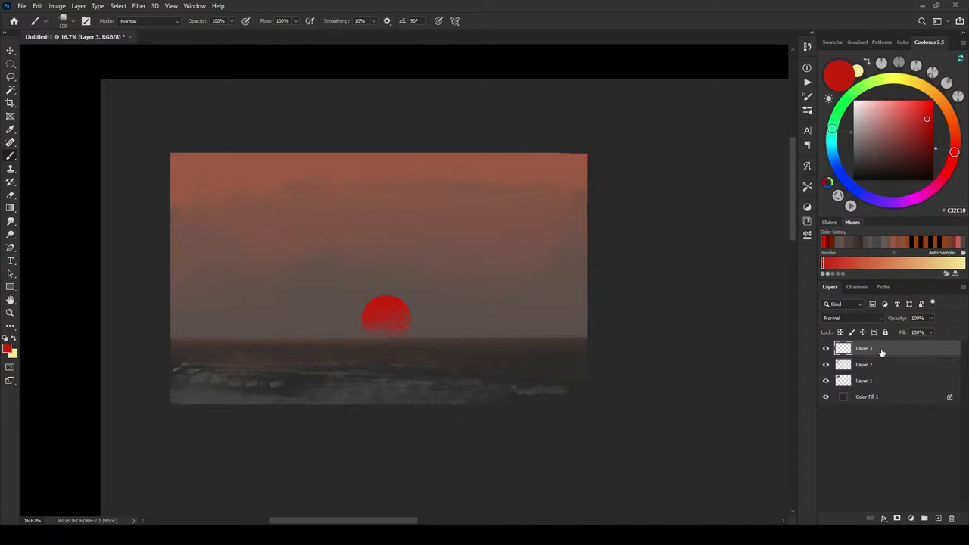
Step: Add a layer mask to the sun layer and mask along the sun's base at the horizon with a progressively smaller brush
{"action": "left_click", "coordinate": [897, 519]}
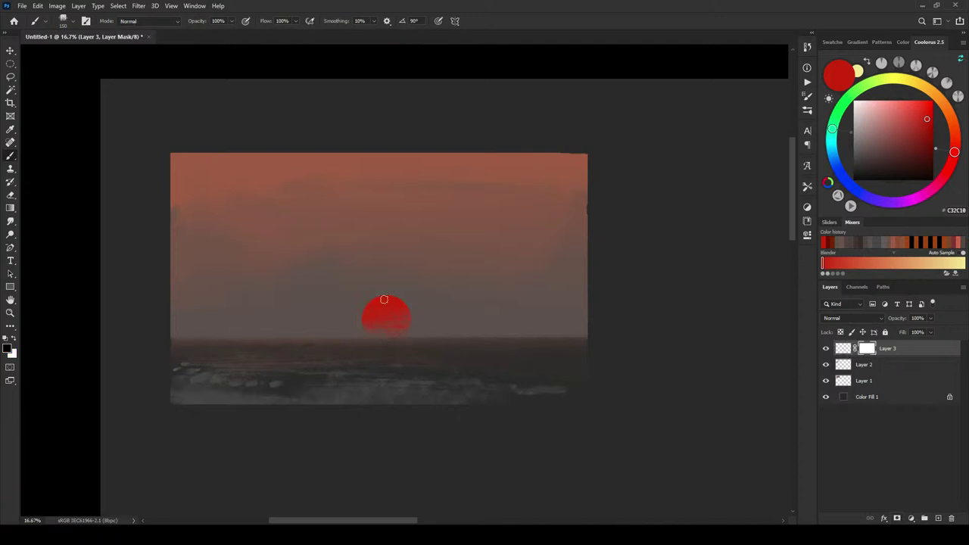
{"action": "left_click_drag", "start_coordinate": [413, 339], "coordinate": [318, 356]}
{"action": "key", "text": "bracketleft"}
{"action": "key", "text": "bracketleft"}
{"action": "key", "text": "bracketleft"}
{"action": "key", "text": "bracketleft"}
{"action": "key", "text": "bracketleft"}
{"action": "key", "text": "bracketleft"}
Step: Mask fine, irregular skyline-like gaps out of the sun's lower edge with a very small brush
{"action": "key", "text": "ctrl+plus"}
{"action": "key", "text": "ctrl+plus"}
{"action": "key", "text": "ctrl+plus"}
{"action": "key", "text": "ctrl+plus"}
{"action": "key", "text": "ctrl+plus"}
{"action": "scroll", "coordinate": [459, 390], "scroll_direction": "down", "scroll_amount": 5}
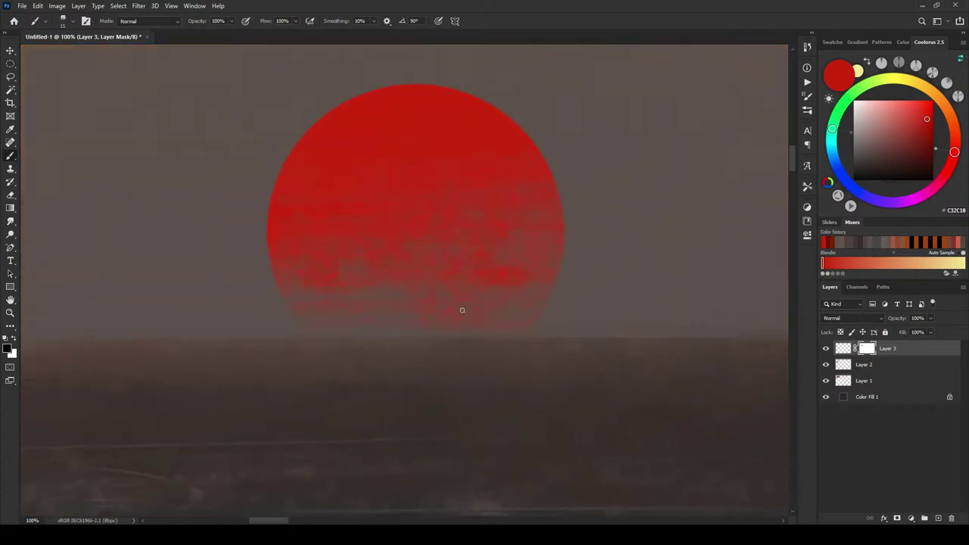
{"action": "key", "text": "bracketright"}
{"action": "key", "text": "bracketleft"}
{"action": "key", "text": "bracketleft"}
{"action": "key", "text": "bracketleft"}
{"action": "key", "text": "bracketleft"}
{"action": "key", "text": "bracketleft"}
{"action": "key", "text": "bracketleft"}
{"action": "mouse_move", "coordinate": [396, 312]}
{"action": "left_mouse_down"}
{"action": "mouse_move", "coordinate": [361, 327]}
{"action": "mouse_move", "coordinate": [373, 335]}
{"action": "mouse_move", "coordinate": [368, 325]}
{"action": "mouse_move", "coordinate": [387, 314]}
{"action": "left_mouse_up"}
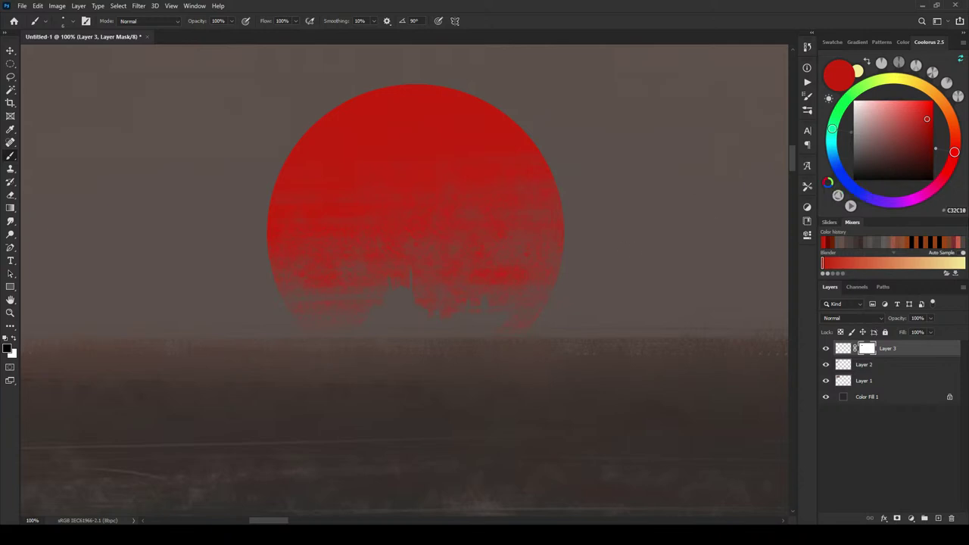
Step: Add a new layer above Layer 2, beneath the sun layer
{"action": "key", "text": "ctrl+minus"}
{"action": "key", "text": "ctrl+minus"}
{"action": "key", "text": "ctrl+minus"}
{"action": "key", "text": "ctrl+minus"}
{"action": "key", "text": "ctrl+minus"}
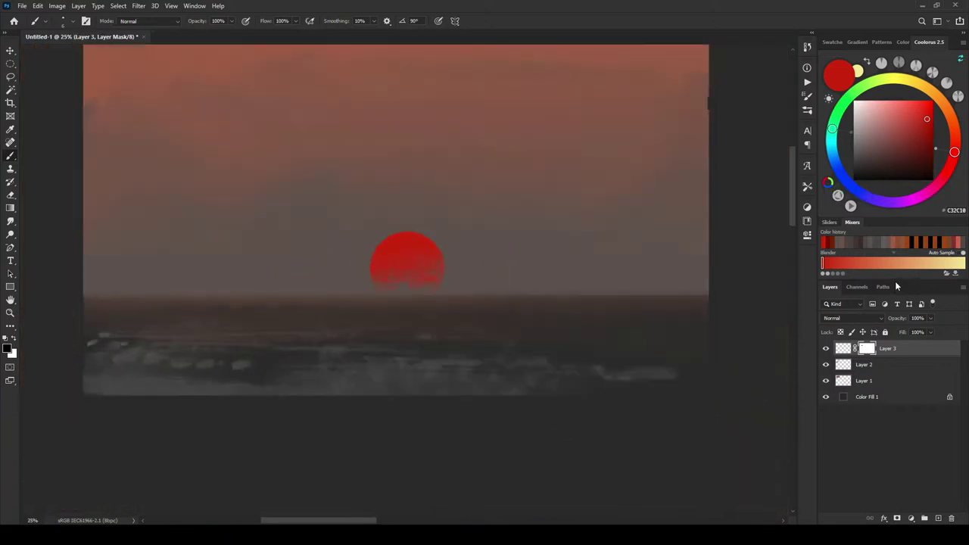
{"action": "key", "text": "ctrl+minus"}
{"action": "key", "text": "ctrl+plus"}
{"action": "key", "text": "ctrl+plus"}
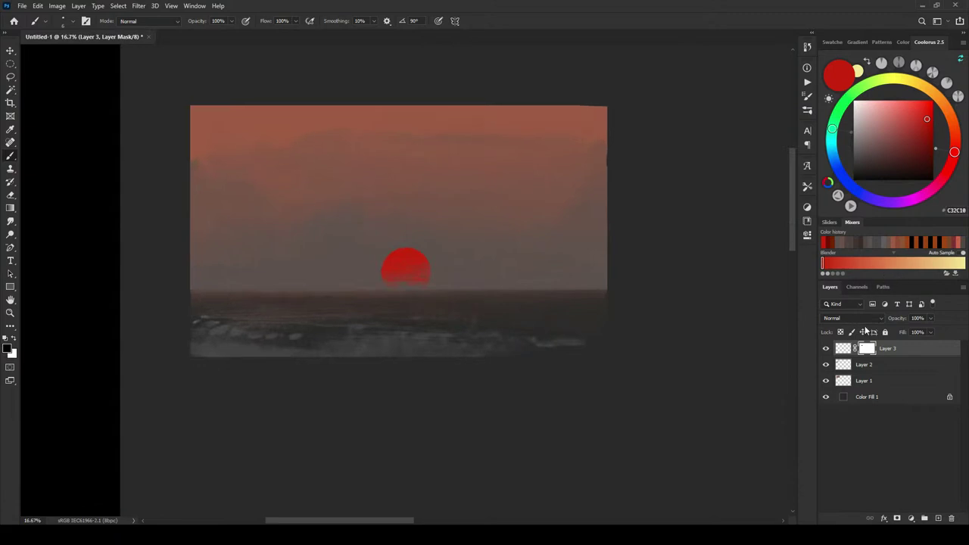
{"action": "left_click", "coordinate": [885, 367]}
{"action": "left_click", "coordinate": [938, 519]}
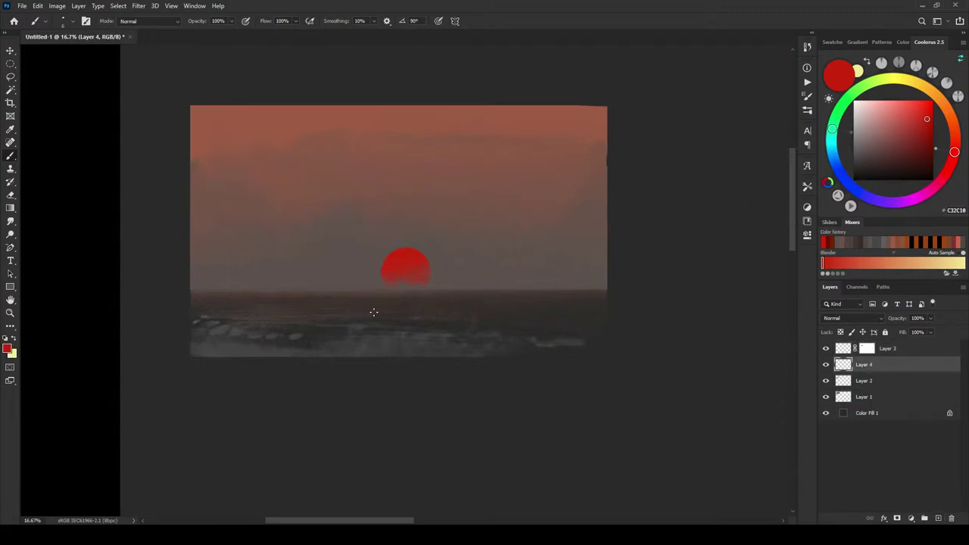
Step: Sample the haze beside the sun, darken it and paint soft grey strokes around the sun's base with a brush of about 500
{"action": "left_click", "coordinate": [441, 272], "text": "alt"}
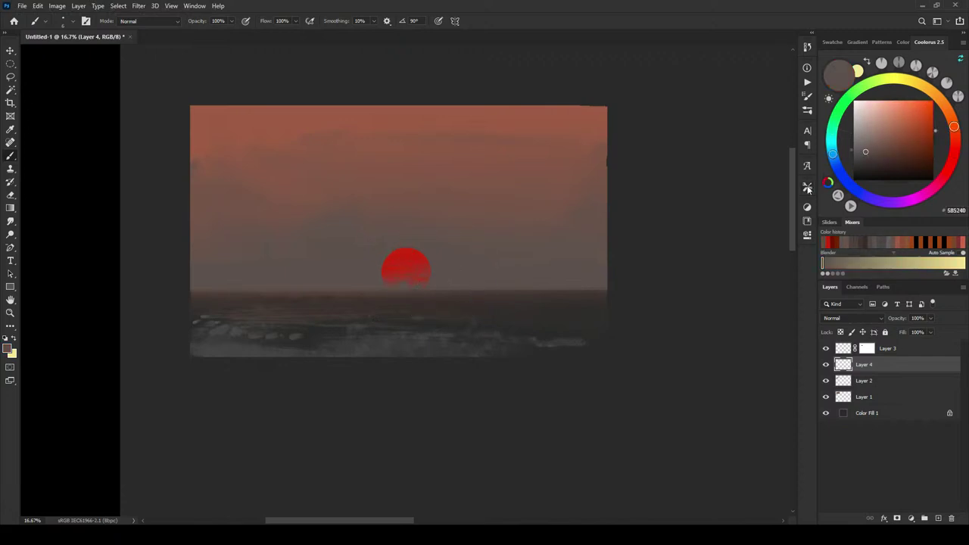
{"action": "left_click", "coordinate": [861, 156]}
{"action": "key", "text": "bracketright"}
{"action": "key", "text": "bracketright"}
{"action": "key", "text": "bracketright"}
{"action": "key", "text": "bracketright"}
{"action": "key", "text": "bracketright"}
{"action": "key", "text": "bracketright"}
{"action": "key", "text": "bracketright"}
{"action": "key", "text": "bracketright"}
{"action": "key", "text": "bracketright"}
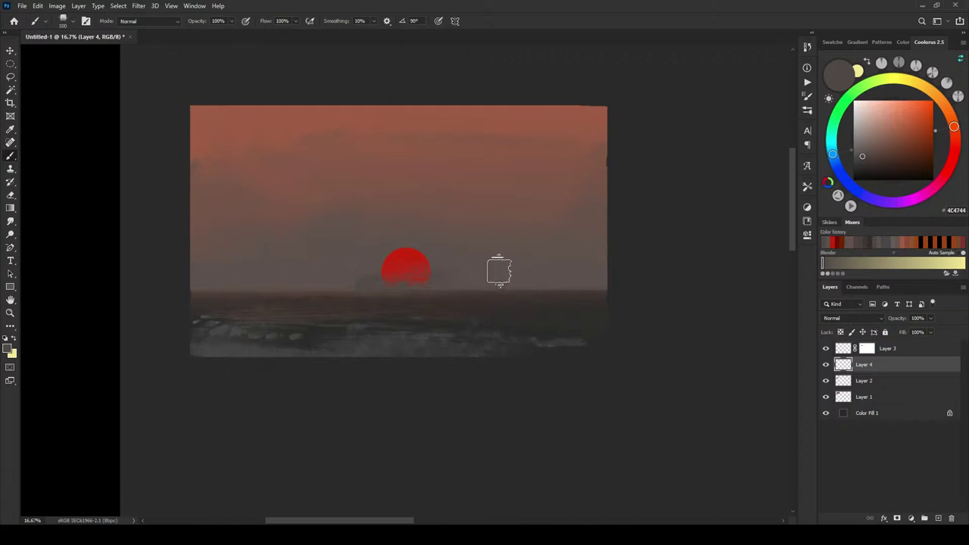
Step: Clip Layer 4 to the layer below and paint grey haze behind the sun, gradually lightening and warming the brush colour
{"action": "left_click", "coordinate": [890, 371], "text": "alt"}
{"action": "mouse_move", "coordinate": [329, 272]}
{"action": "left_mouse_down"}
{"action": "mouse_move", "coordinate": [483, 286]}
{"action": "mouse_move", "coordinate": [277, 281]}
{"action": "mouse_move", "coordinate": [465, 281]}
{"action": "left_mouse_up"}
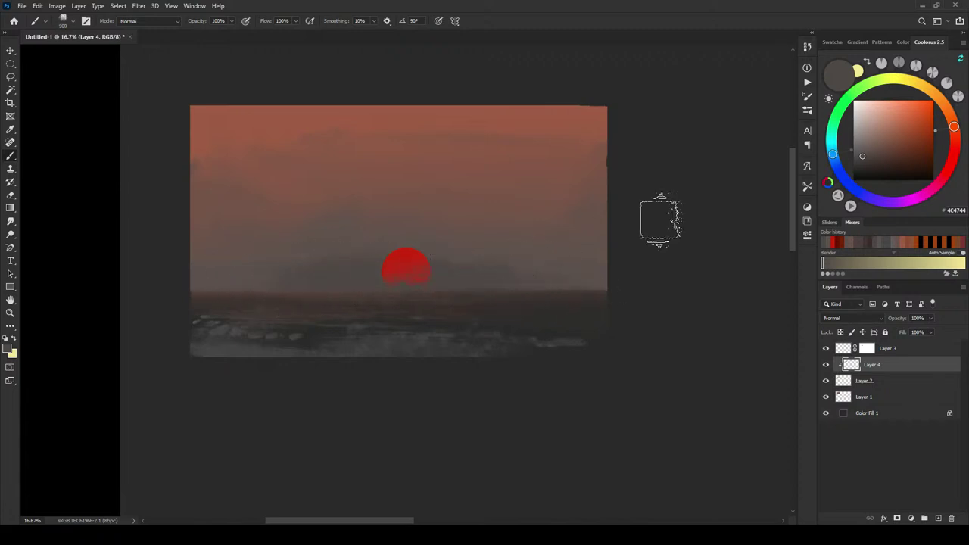
{"action": "left_click", "coordinate": [862, 154]}
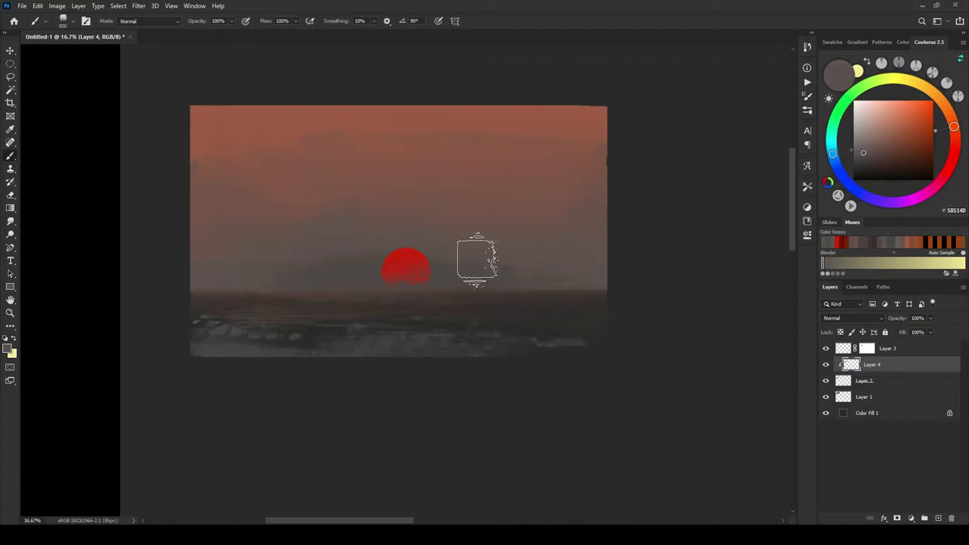
{"action": "left_click", "coordinate": [866, 152]}
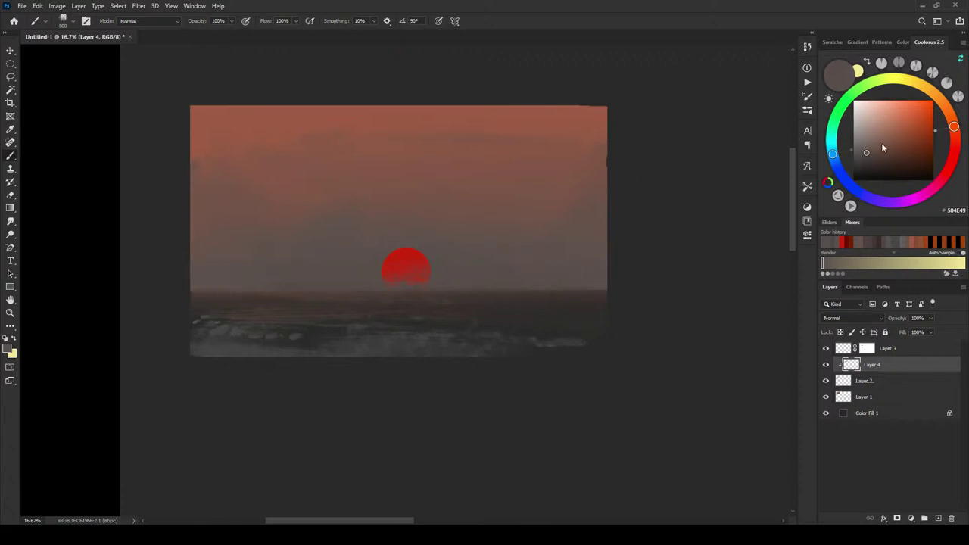
Step: Pick a muted reddish brown and add faint strokes to the water below the sun with a progressively smaller brush
{"action": "left_click", "coordinate": [900, 145]}
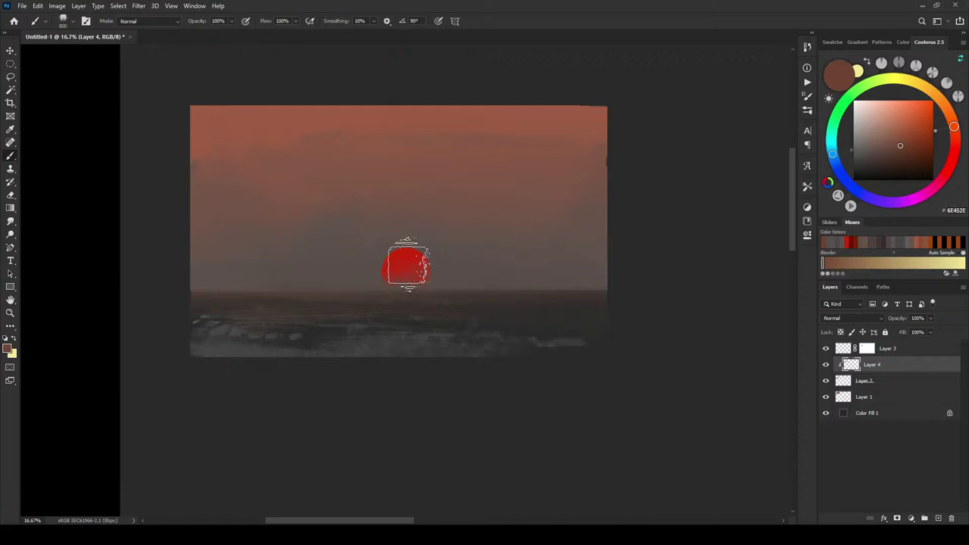
{"action": "key", "text": "["}
{"action": "key", "text": "["}
{"action": "key", "text": "["}
{"action": "key", "text": "["}
{"action": "key", "text": "["}
{"action": "key", "text": "["}
{"action": "key", "text": "["}
{"action": "key", "text": "["}
{"action": "key", "text": "["}
{"action": "key", "text": "["}
Step: On the sun layer, sample the sun's red, its faded brown edge and the nearby haze to blend the sun's base into the horizon
{"action": "left_click", "coordinate": [846, 350]}
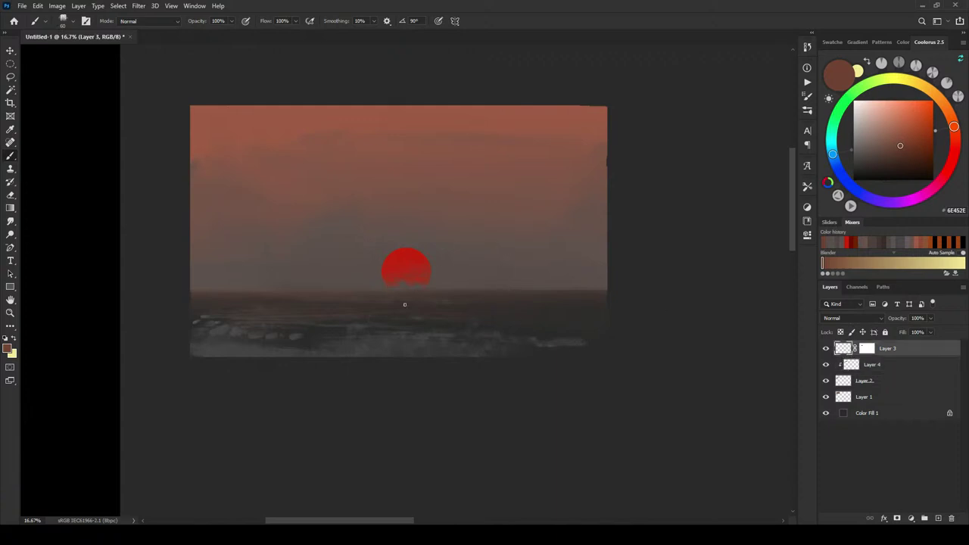
{"action": "left_click", "coordinate": [406, 256], "text": "alt"}
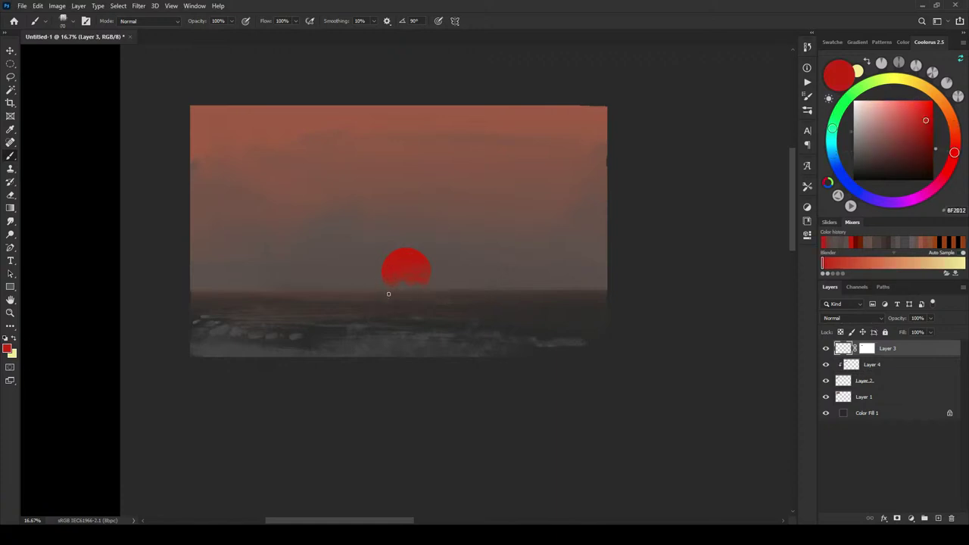
{"action": "left_click", "coordinate": [392, 289], "text": "alt"}
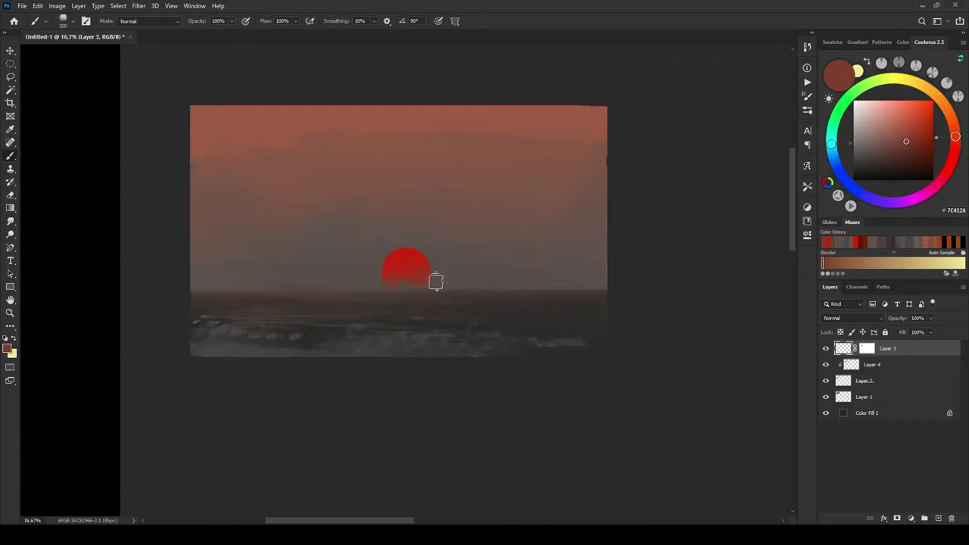
{"action": "key", "text": "["}
{"action": "left_click", "coordinate": [493, 278], "text": "alt"}
{"action": "key", "text": "]"}
{"action": "key", "text": "]"}
{"action": "key", "text": "]"}
{"action": "key", "text": "]"}
{"action": "key", "text": "]"}
{"action": "key", "text": "]"}
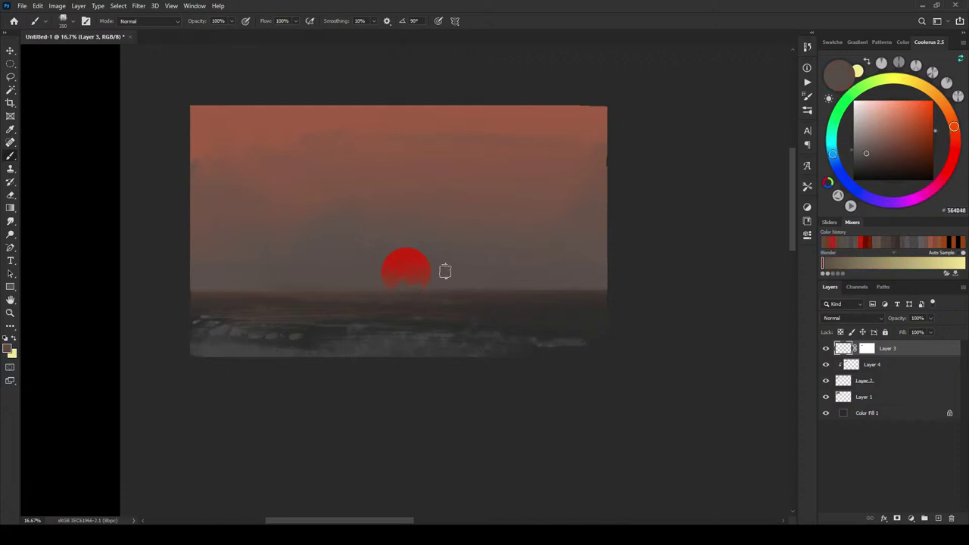
Step: Sample the sun's red, enlarge the brush to 600 and lock the transparent pixels of Layer 3, comparing it with its mask disabled
{"action": "left_click", "coordinate": [401, 261], "text": "alt"}
{"action": "key", "text": "bracketright"}
{"action": "key", "text": "bracketright"}
{"action": "key", "text": "bracketright"}
{"action": "key", "text": "bracketright"}
{"action": "key", "text": "bracketright"}
{"action": "key", "text": "bracketright"}
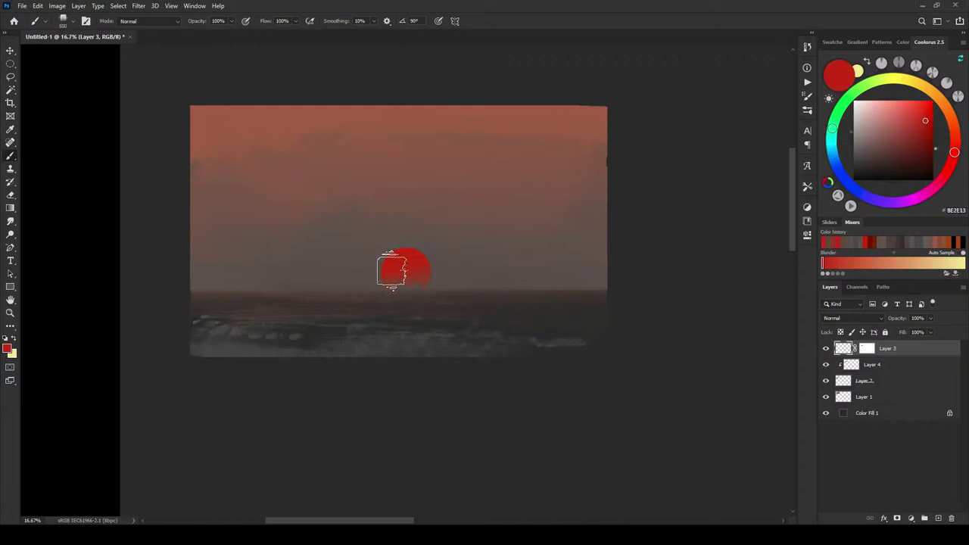
{"action": "left_click", "coordinate": [840, 331]}
{"action": "left_click", "coordinate": [826, 348]}
{"action": "left_click", "coordinate": [825, 348]}
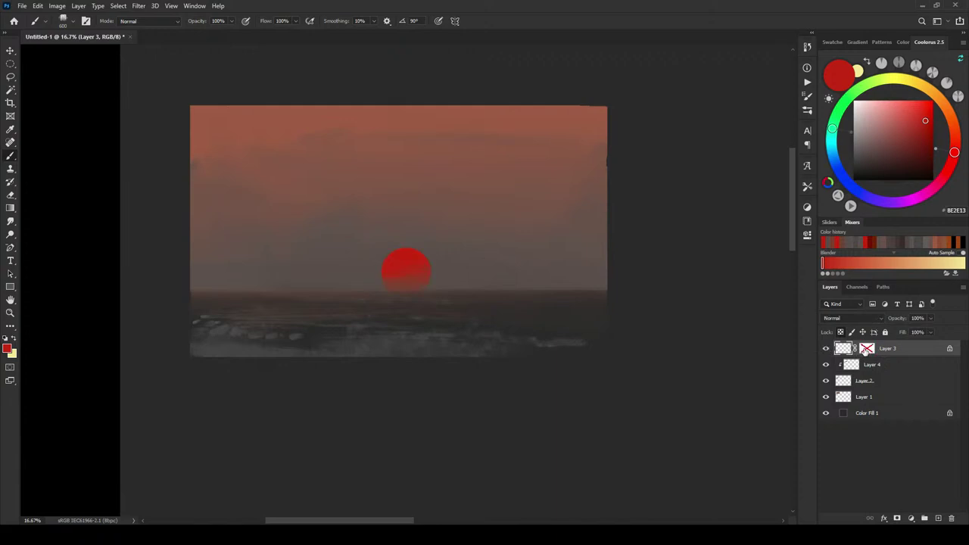
{"action": "left_click_drag", "start_coordinate": [867, 350], "coordinate": [413, 273]}
Step: Pick a brighter, more saturated red and repaint the sun, varying the brush size between about 1000 and 300
{"action": "key", "text": "bracketright"}
{"action": "key", "text": "bracketright"}
{"action": "key", "text": "bracketright"}
{"action": "key", "text": "bracketright"}
{"action": "key", "text": "bracketright"}
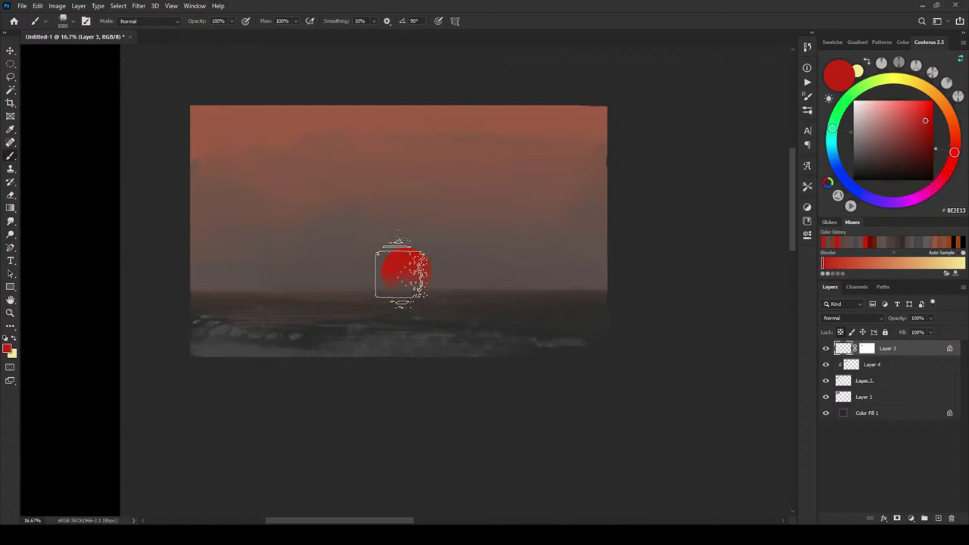
{"action": "key", "text": "bracketleft"}
{"action": "key", "text": "bracketleft"}
{"action": "key", "text": "bracketleft"}
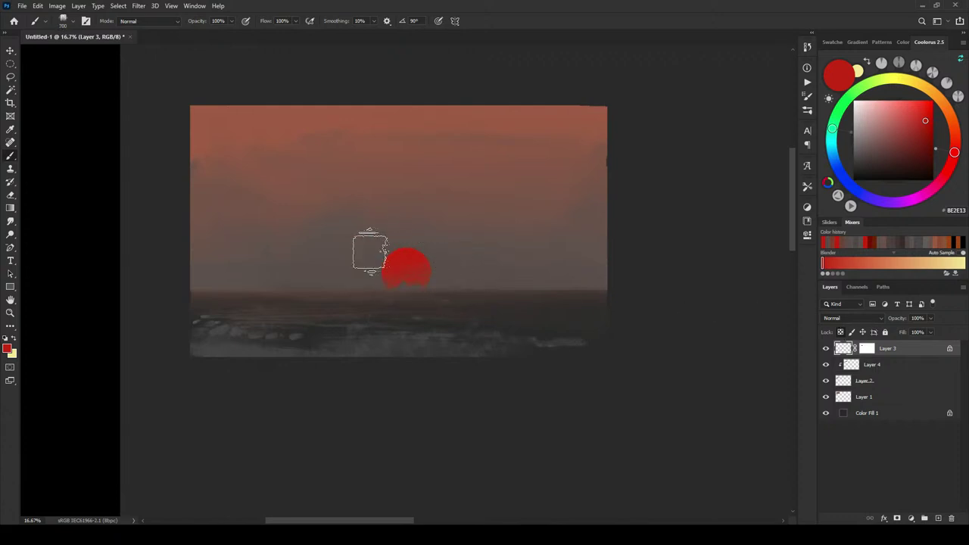
{"action": "left_click", "coordinate": [928, 112]}
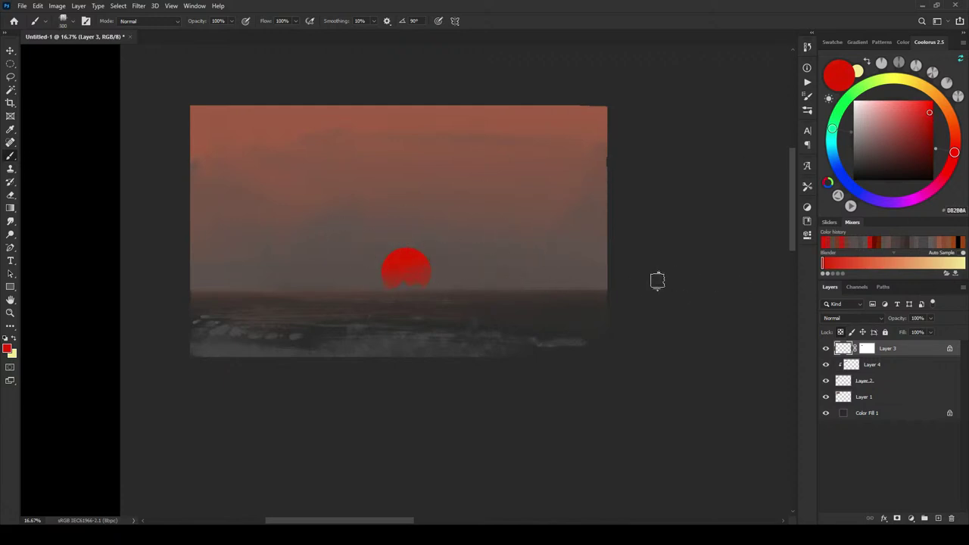
{"action": "key", "text": "["}
Step: Shift the colour to a deeper, slightly muted crimson and paint the lower part of the sun with a brush of 400
{"action": "left_click_drag", "start_coordinate": [952, 146], "coordinate": [951, 161]}
{"action": "left_click", "coordinate": [924, 123]}
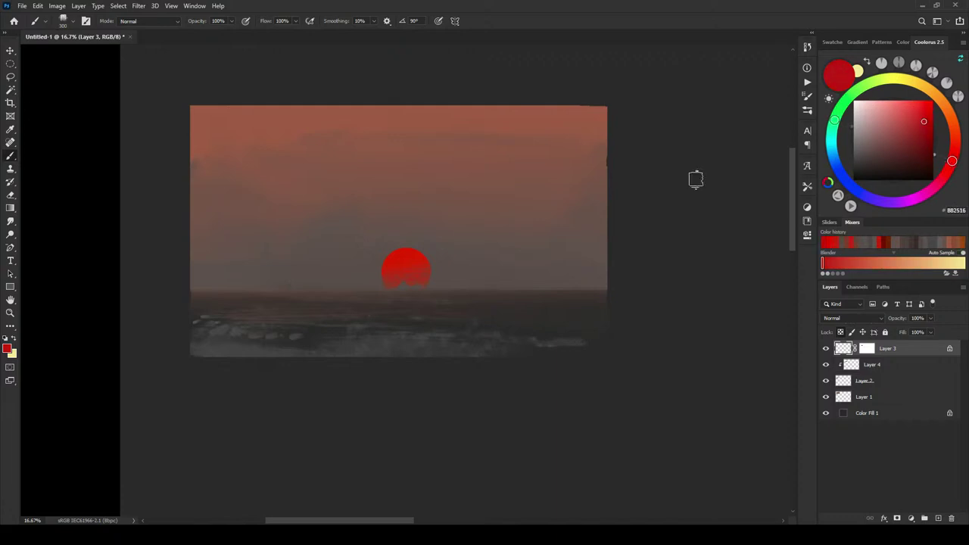
{"action": "key", "text": "]"}
{"action": "key", "text": "]"}
{"action": "key", "text": "]"}
{"action": "key", "text": "]"}
{"action": "key", "text": "]"}
{"action": "key", "text": "["}
{"action": "key", "text": "["}
{"action": "key", "text": "["}
{"action": "key", "text": "["}
{"action": "left_click", "coordinate": [913, 129]}
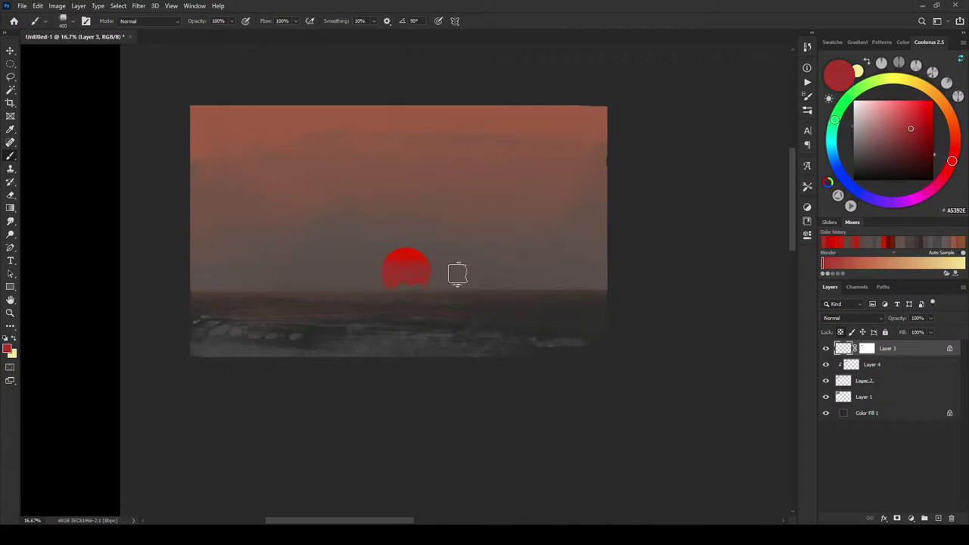
Step: Fade the sun's base with duller reds, and resample the bright red from its upper edge to repaint the disc
{"action": "left_click", "coordinate": [901, 137]}
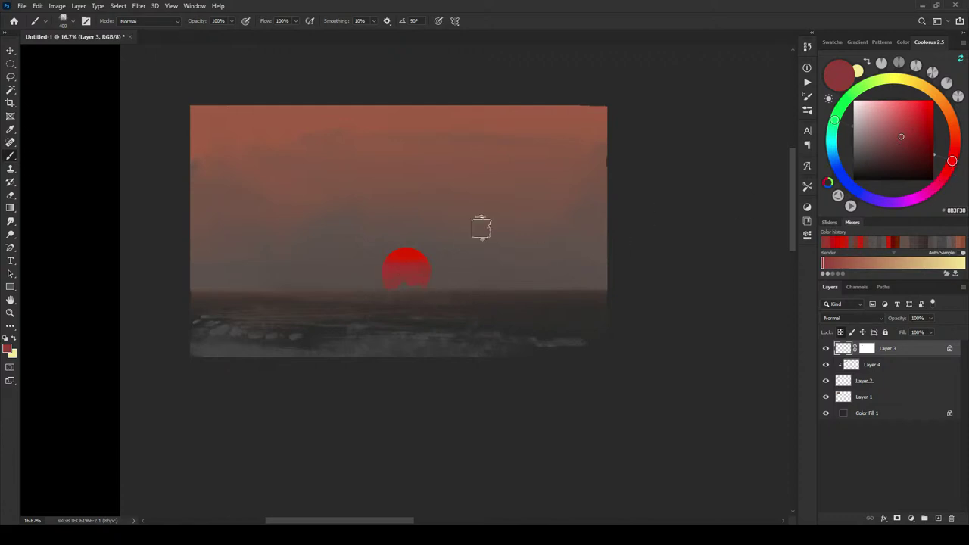
{"action": "left_click", "coordinate": [894, 138]}
{"action": "left_click", "coordinate": [417, 249], "text": "alt"}
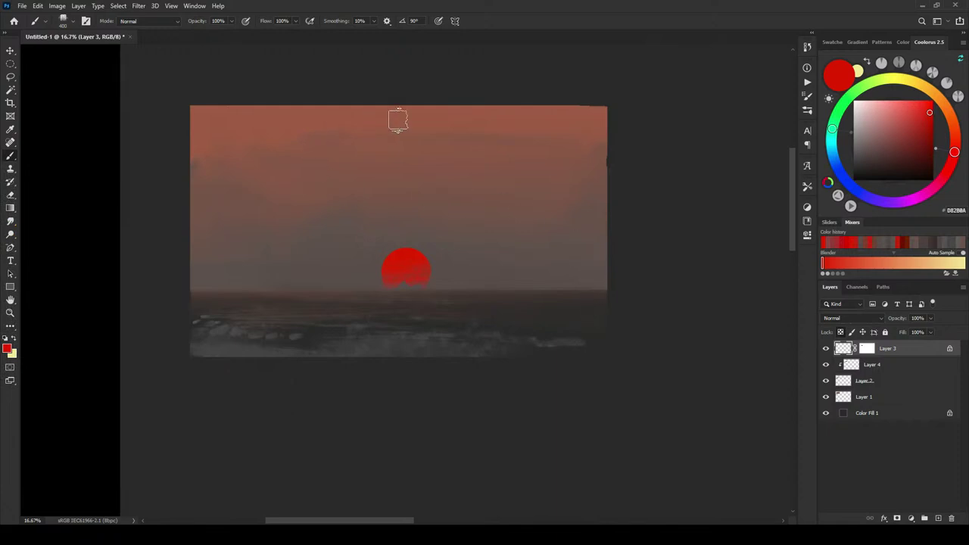
Step: Add a Hue/Saturation adjustment clipped to Layer 1 with Hue -9, Saturation -15 and Lightness -2
{"action": "left_click", "coordinate": [862, 400]}
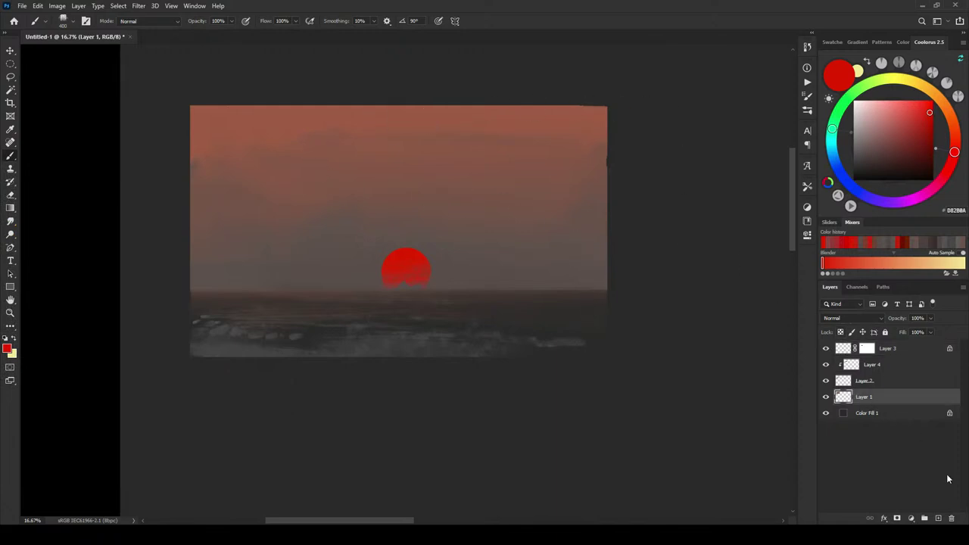
{"action": "left_click", "coordinate": [911, 518]}
{"action": "left_click", "coordinate": [925, 422]}
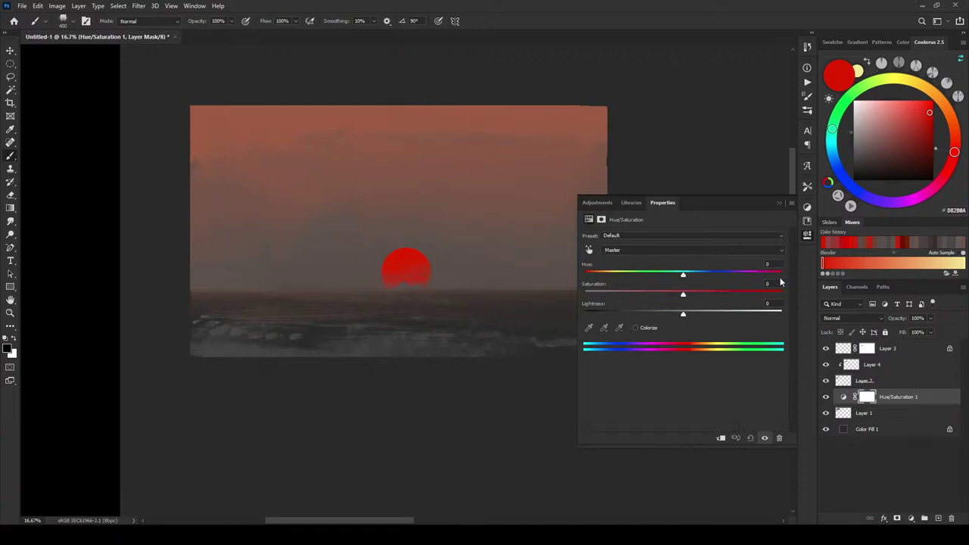
{"action": "left_click_drag", "start_coordinate": [683, 276], "coordinate": [674, 278]}
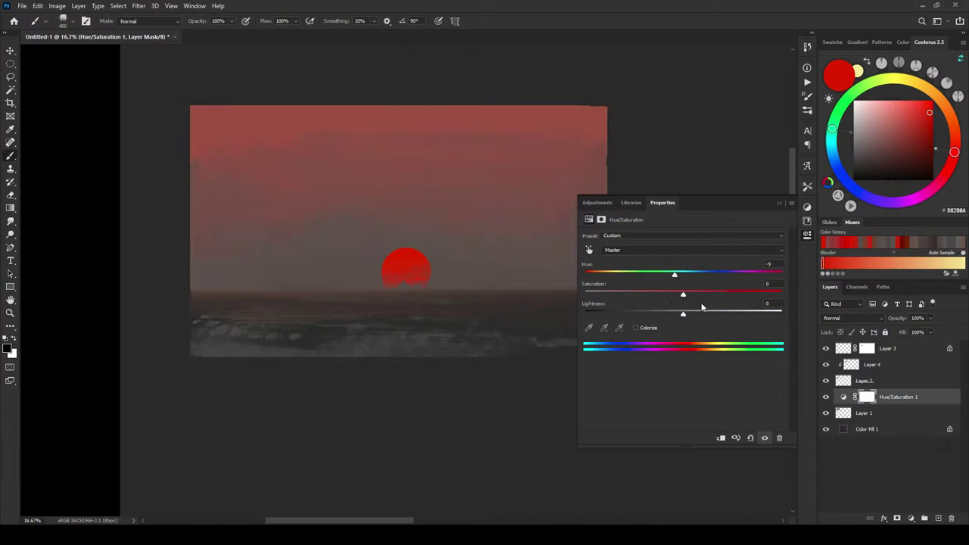
{"action": "left_click_drag", "start_coordinate": [684, 296], "coordinate": [654, 297]}
{"action": "mouse_move", "coordinate": [680, 296]}
{"action": "left_mouse_down"}
{"action": "mouse_move", "coordinate": [667, 297]}
{"action": "mouse_move", "coordinate": [681, 315]}
{"action": "left_mouse_up"}
{"action": "left_click", "coordinate": [893, 405], "text": "alt"}
{"action": "key", "text": "d"}
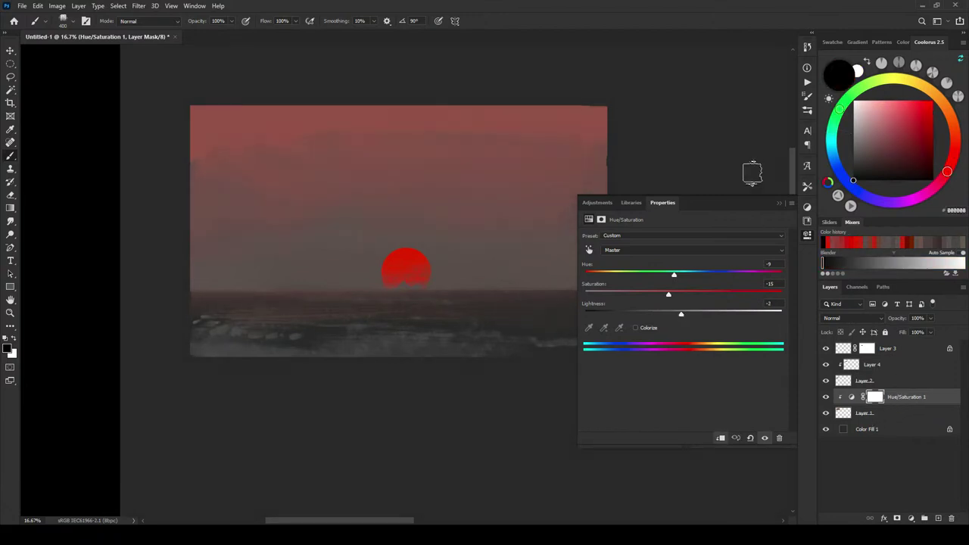
{"action": "left_click", "coordinate": [780, 202]}
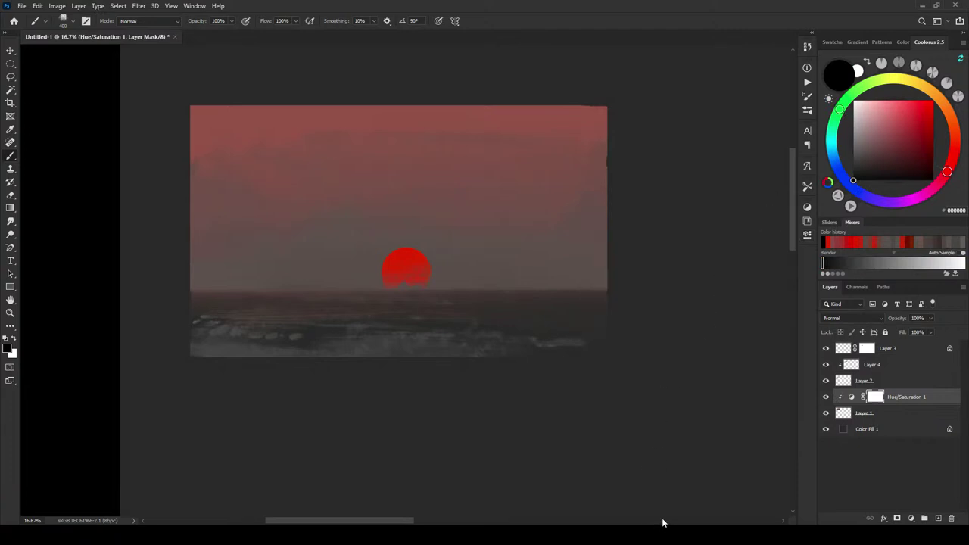
Step: Reduce the brush size to 150 and group all painting layers from Layer 1 up to Layer 3, including the Hue/Saturation adjustment
{"action": "key", "text": "bracketleft"}
{"action": "key", "text": "bracketleft"}
{"action": "key", "text": "bracketleft"}
{"action": "key", "text": "bracketleft"}
{"action": "key", "text": "bracketleft"}
{"action": "key", "text": "bracketleft"}
{"action": "key", "text": "bracketleft"}
{"action": "key", "text": "bracketleft"}
{"action": "left_click", "coordinate": [896, 351]}
{"action": "left_click", "coordinate": [899, 401]}
{"action": "left_click", "coordinate": [896, 409]}
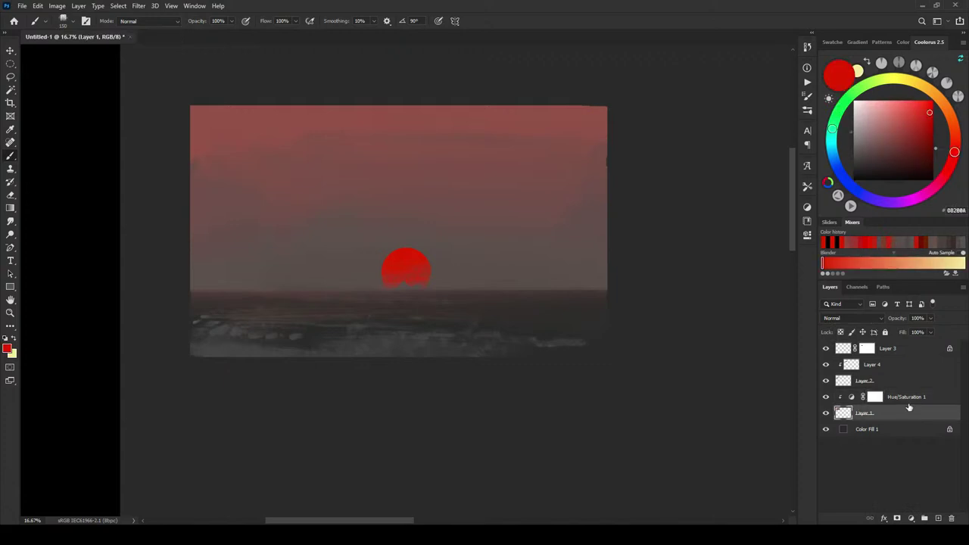
{"action": "left_click", "coordinate": [910, 348], "text": "shift"}
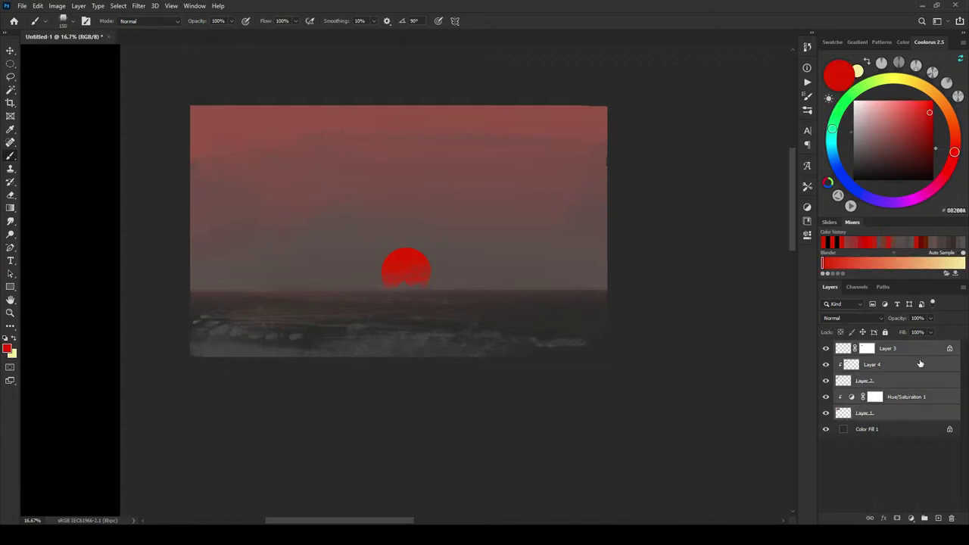
{"action": "key", "text": "ctrl+g"}
Step: Add a Color Balance adjustment clipped to Group 1 and shift its midtones towards cyan
{"action": "left_click", "coordinate": [911, 517]}
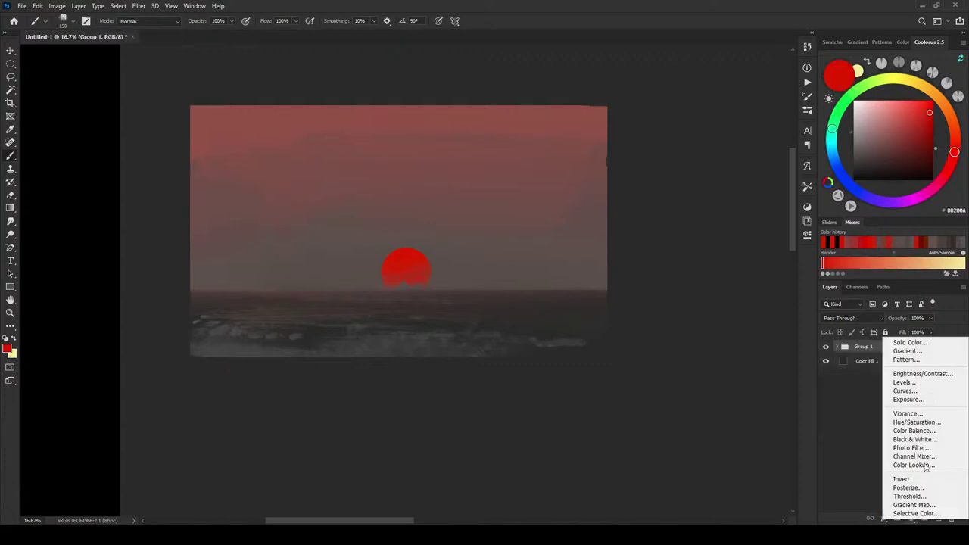
{"action": "left_click", "coordinate": [914, 431]}
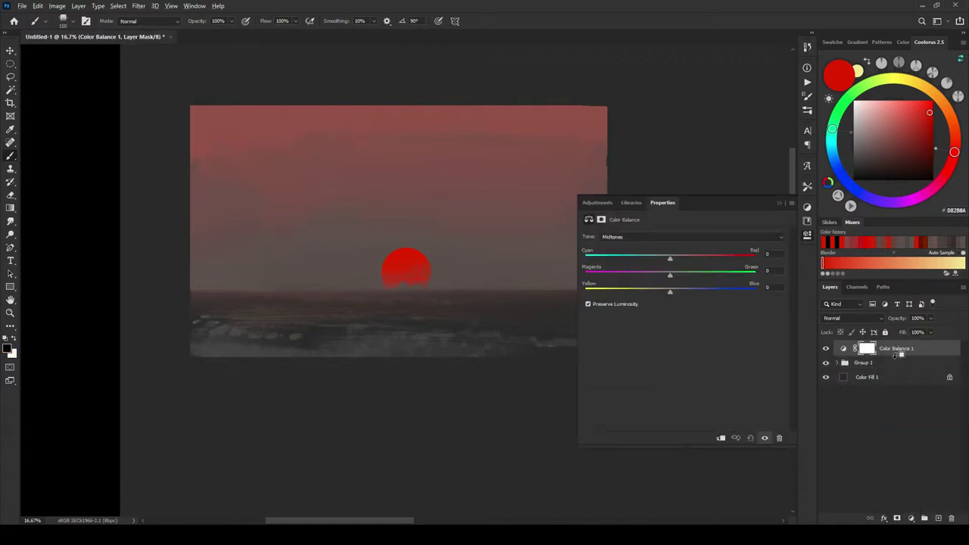
{"action": "left_click", "coordinate": [895, 355], "text": "alt"}
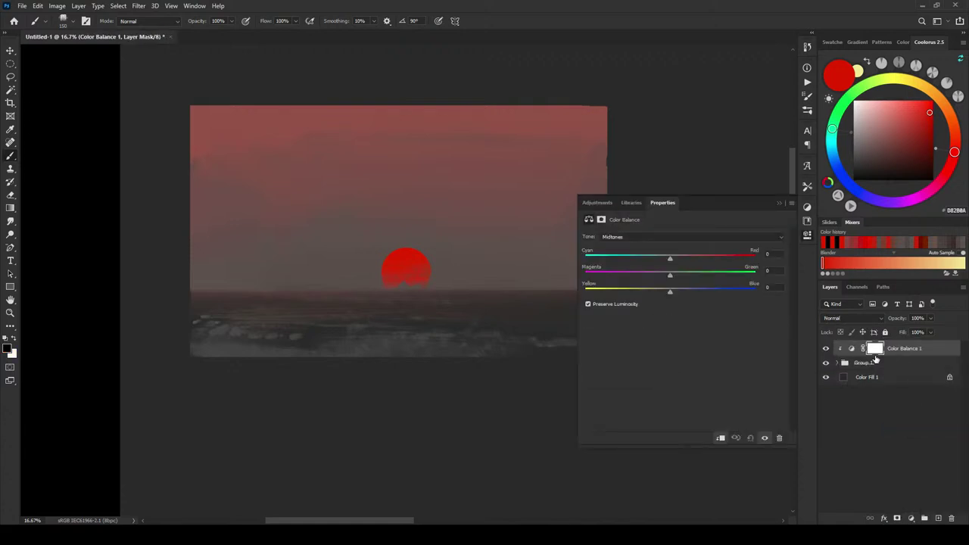
{"action": "mouse_move", "coordinate": [655, 257]}
{"action": "left_mouse_down"}
{"action": "mouse_move", "coordinate": [694, 257]}
{"action": "mouse_move", "coordinate": [651, 258]}
{"action": "mouse_move", "coordinate": [660, 258]}
{"action": "mouse_move", "coordinate": [658, 276]}
{"action": "mouse_move", "coordinate": [680, 275]}
{"action": "mouse_move", "coordinate": [658, 290]}
{"action": "mouse_move", "coordinate": [682, 289]}
{"action": "mouse_move", "coordinate": [665, 263]}
{"action": "left_mouse_up"}
{"action": "left_click", "coordinate": [638, 238]}
{"action": "left_click", "coordinate": [643, 244]}
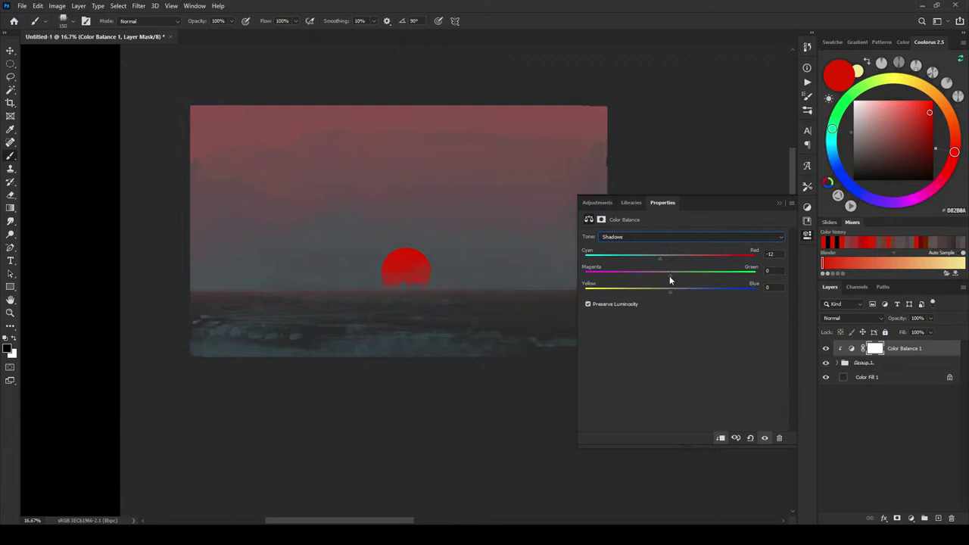
Step: Adjust the shadows' colour balance and set the highlights to cyan-red -8, magenta-green +6 and yellow-blue +10
{"action": "left_click_drag", "start_coordinate": [673, 295], "coordinate": [657, 299]}
{"action": "left_click", "coordinate": [641, 237]}
{"action": "left_click", "coordinate": [643, 262]}
{"action": "mouse_move", "coordinate": [670, 259]}
{"action": "left_mouse_down"}
{"action": "mouse_move", "coordinate": [647, 260]}
{"action": "mouse_move", "coordinate": [684, 262]}
{"action": "mouse_move", "coordinate": [651, 259]}
{"action": "left_mouse_up"}
{"action": "left_click_drag", "start_coordinate": [656, 279], "coordinate": [648, 299]}
{"action": "left_click_drag", "start_coordinate": [668, 279], "coordinate": [675, 277]}
{"action": "left_click", "coordinate": [654, 237]}
{"action": "left_click", "coordinate": [645, 260]}
Step: Reset the colours to black and white and lower the Color Balance layer's opacity to about 66%
{"action": "key", "text": "d"}
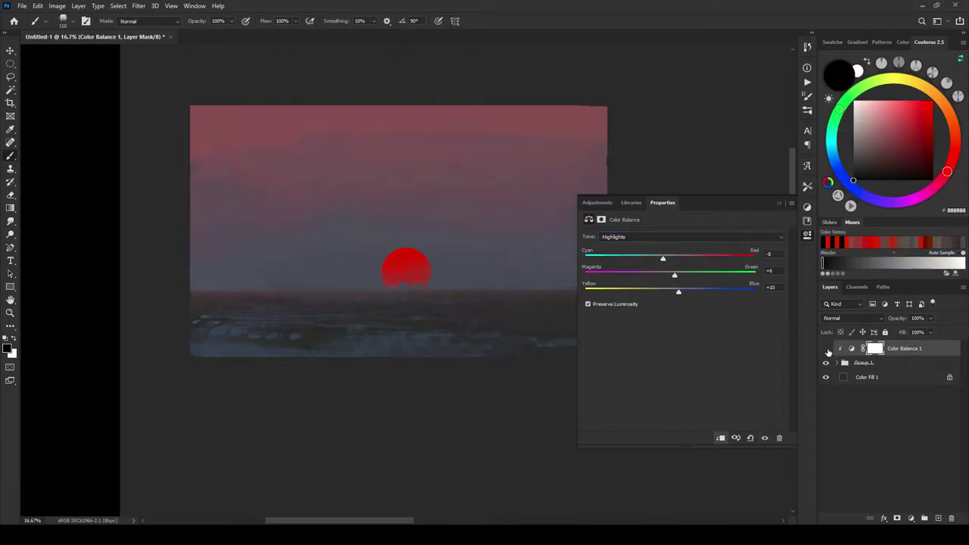
{"action": "left_click", "coordinate": [929, 319]}
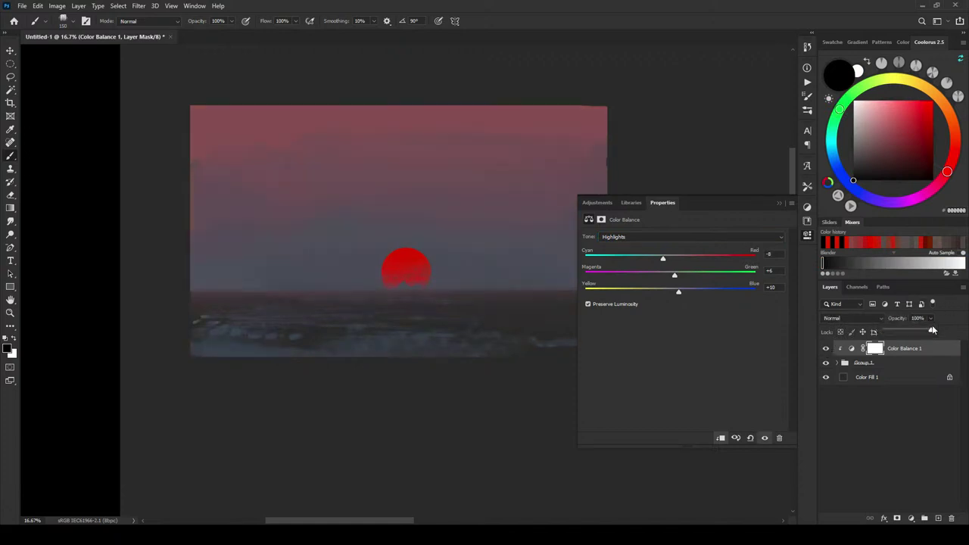
{"action": "left_click_drag", "start_coordinate": [932, 329], "coordinate": [900, 331]}
{"action": "left_click_drag", "start_coordinate": [916, 335], "coordinate": [918, 334]}
{"action": "left_click", "coordinate": [778, 202]}
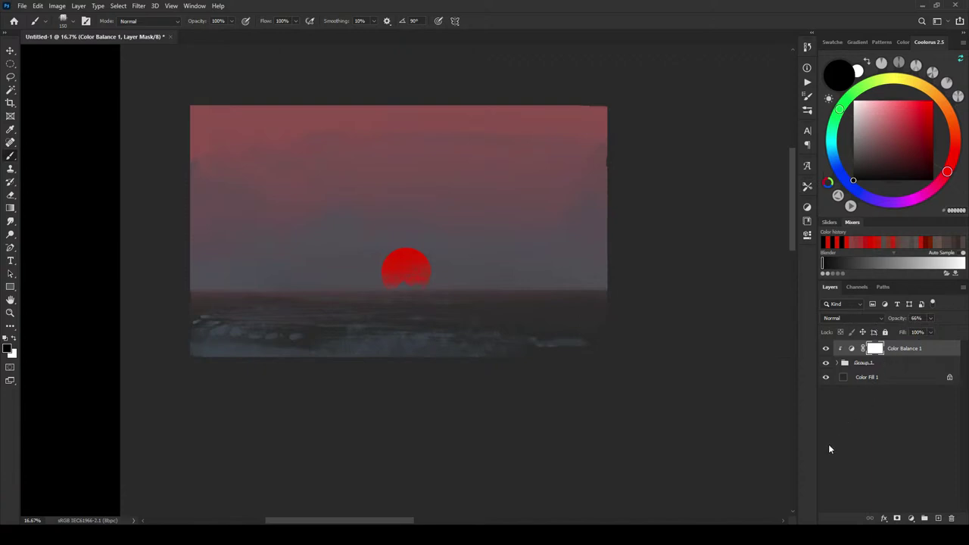
Step: On Layer 3's mask, select an ellipse over the sun's lower half and scale that area to 87.26%
{"action": "left_click", "coordinate": [837, 363]}
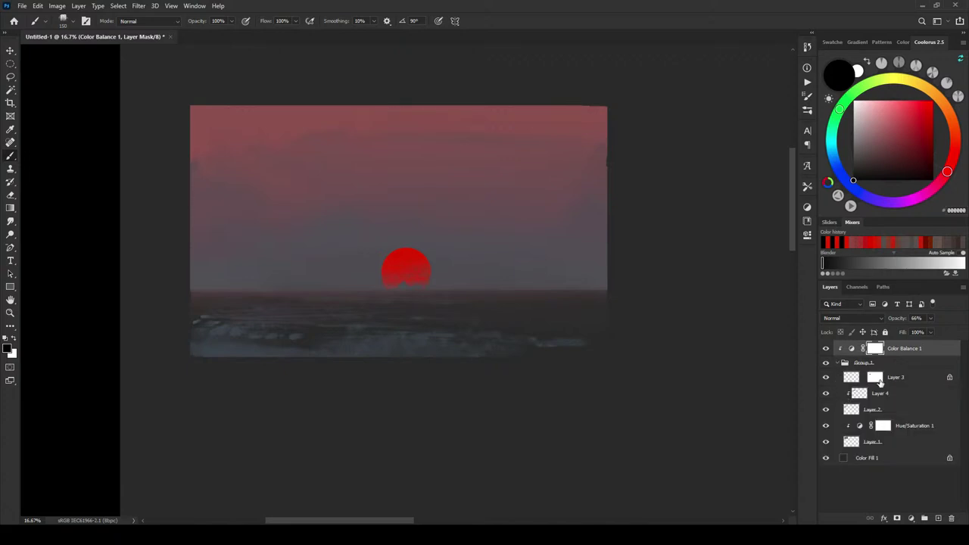
{"action": "left_click", "coordinate": [875, 377]}
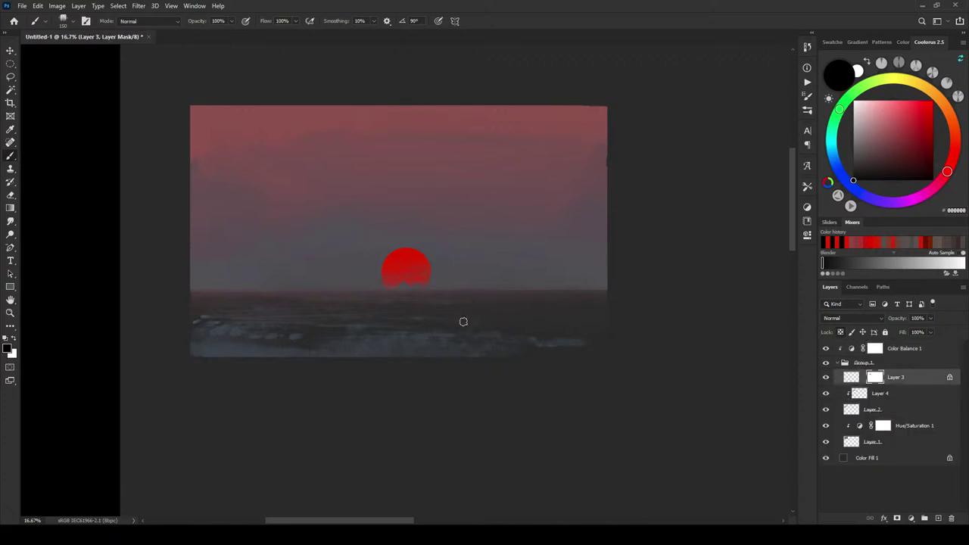
{"action": "key", "text": "m"}
{"action": "mouse_move", "coordinate": [382, 264]}
{"action": "left_mouse_down"}
{"action": "mouse_move", "coordinate": [433, 295]}
{"action": "mouse_move", "coordinate": [426, 283]}
{"action": "mouse_move", "coordinate": [417, 280]}
{"action": "mouse_move", "coordinate": [430, 303]}
{"action": "left_mouse_up"}
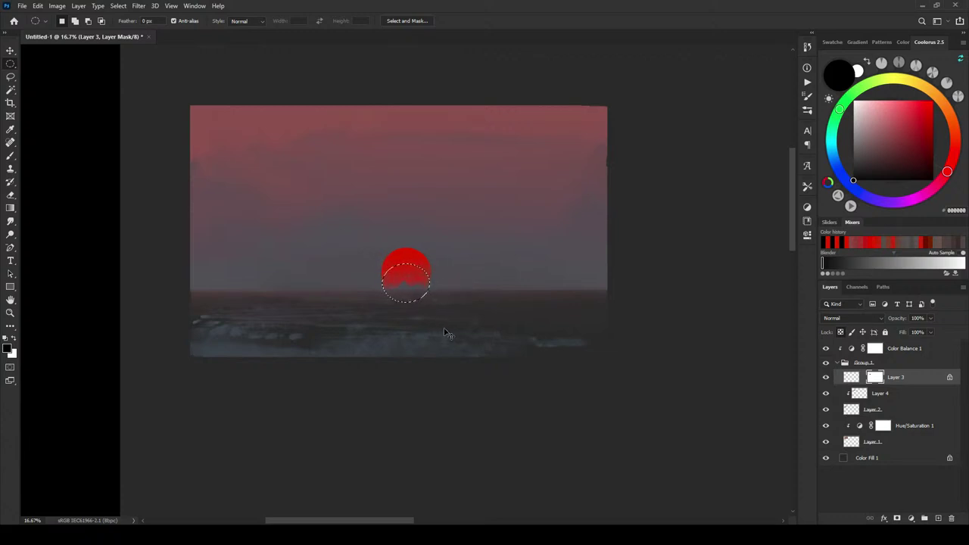
{"action": "key", "text": "ctrl+t"}
{"action": "left_click_drag", "start_coordinate": [406, 263], "coordinate": [416, 296]}
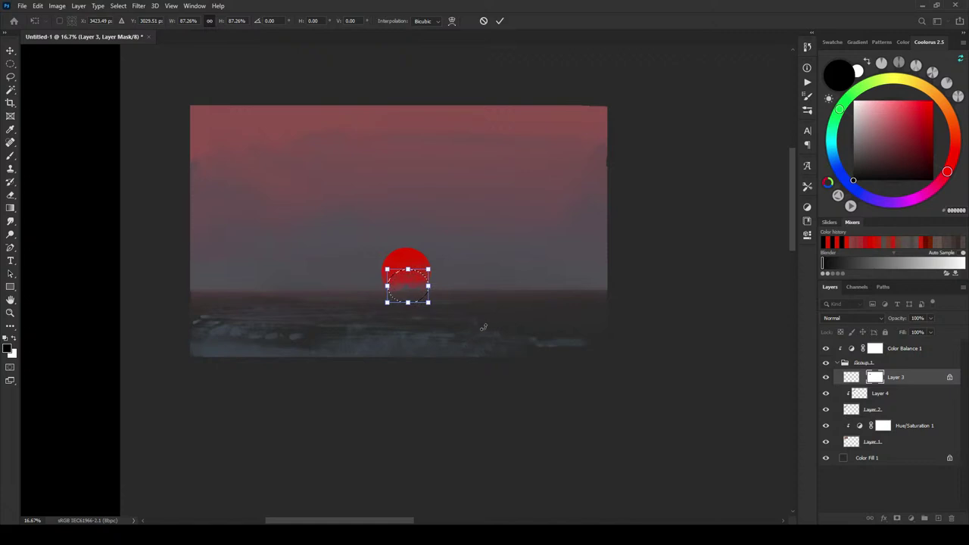
Step: Nudge the scaled mask area about 30 px up and 30 px to the right, and apply the transform
{"action": "key", "text": "Up"}
{"action": "key", "text": "Up"}
{"action": "key", "text": "Up"}
{"action": "key", "text": "Right"}
{"action": "key", "text": "Right"}
{"action": "key", "text": "Right"}
{"action": "key", "text": "Right"}
{"action": "key", "text": "Right"}
{"action": "key", "text": "Right"}
{"action": "key", "text": "Right"}
{"action": "key", "text": "Right"}
{"action": "key", "text": "Right"}
{"action": "key", "text": "Right"}
{"action": "key", "text": "Right"}
{"action": "key", "text": "Right"}
{"action": "key", "text": "Right"}
{"action": "key", "text": "Right"}
{"action": "key", "text": "Right"}
{"action": "key", "text": "Right"}
{"action": "key", "text": "Right"}
{"action": "key", "text": "Right"}
{"action": "key", "text": "Right"}
{"action": "key", "text": "Right"}
{"action": "key", "text": "Right"}
{"action": "key", "text": "Right"}
{"action": "key", "text": "Right"}
{"action": "key", "text": "Right"}
{"action": "key", "text": "Right"}
{"action": "key", "text": "Right"}
{"action": "key", "text": "Right"}
{"action": "key", "text": "Right"}
{"action": "key", "text": "Right"}
{"action": "key", "text": "Right"}
{"action": "key", "text": "Right"}
{"action": "key", "text": "Right"}
{"action": "key", "text": "Right"}
{"action": "key", "text": "Right"}
{"action": "key", "text": "Right"}
{"action": "key", "text": "Right"}
{"action": "key", "text": "Right"}
{"action": "key", "text": "Right"}
{"action": "key", "text": "Right"}
{"action": "key", "text": "Right"}
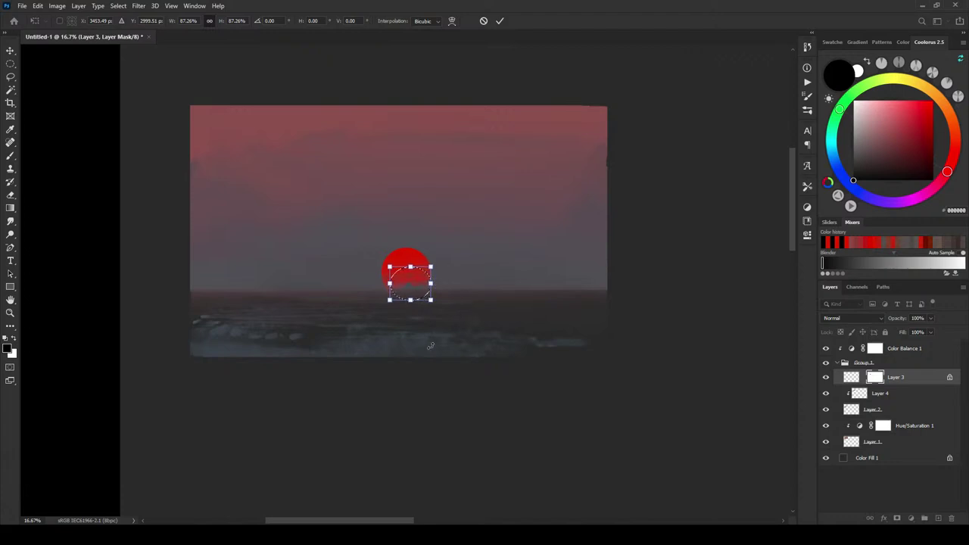
{"action": "key", "text": "Return"}
Step: Deselect the ellipse and refine the sun's ragged base at the horizon by painting on Layer 3's mask with black and white
{"action": "key", "text": "ctrl+plus"}
{"action": "key", "text": "ctrl+plus"}
{"action": "key", "text": "ctrl+plus"}
{"action": "key", "text": "ctrl+plus"}
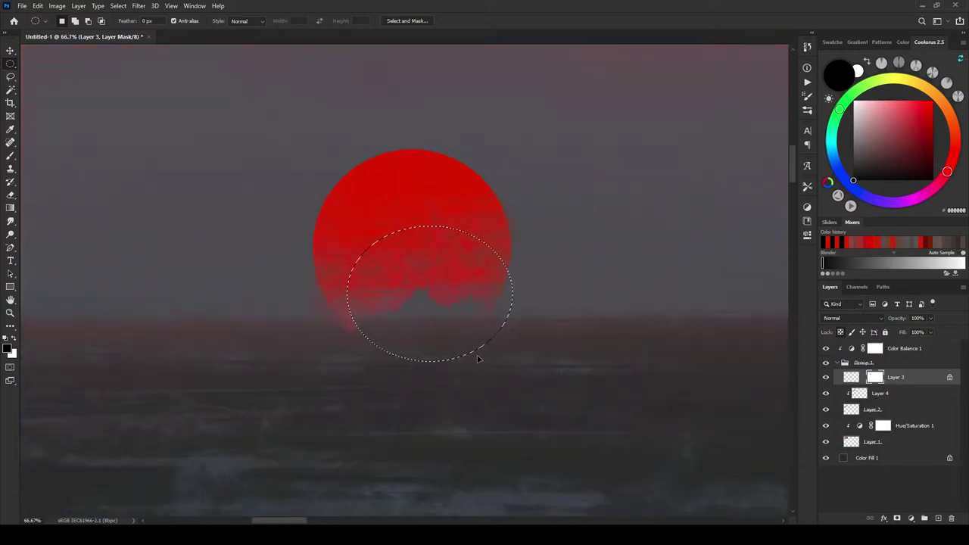
{"action": "key", "text": "ctrl+d"}
{"action": "left_click", "coordinate": [853, 377]}
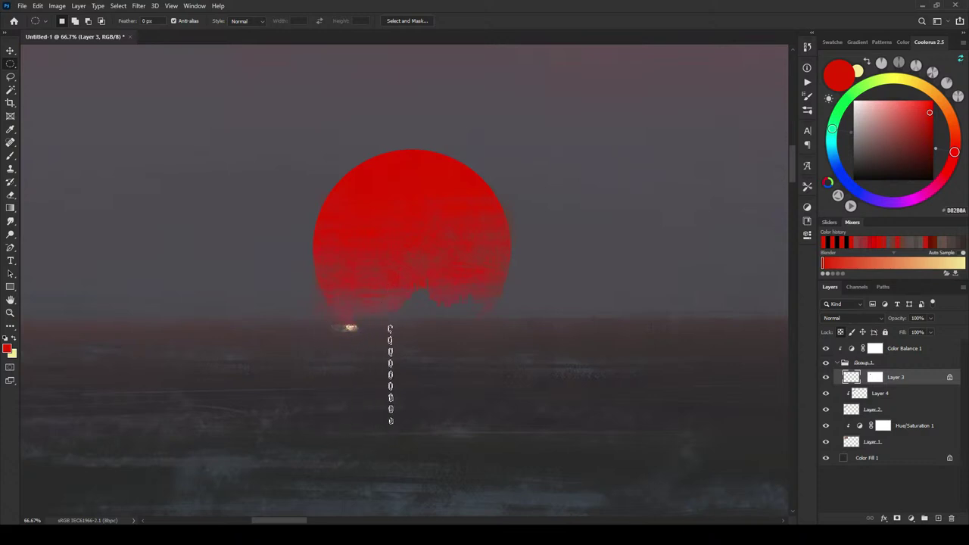
{"action": "left_click", "coordinate": [875, 378]}
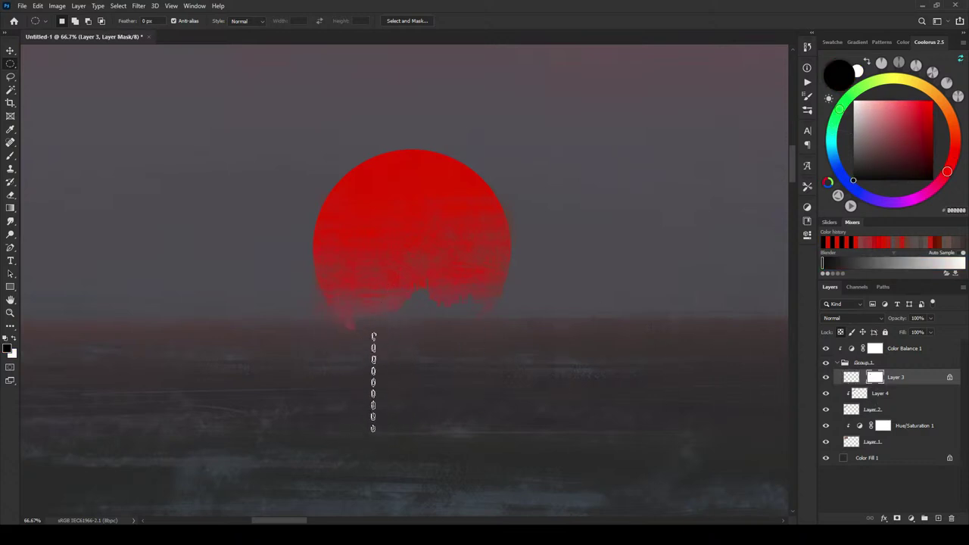
{"action": "key", "text": "x"}
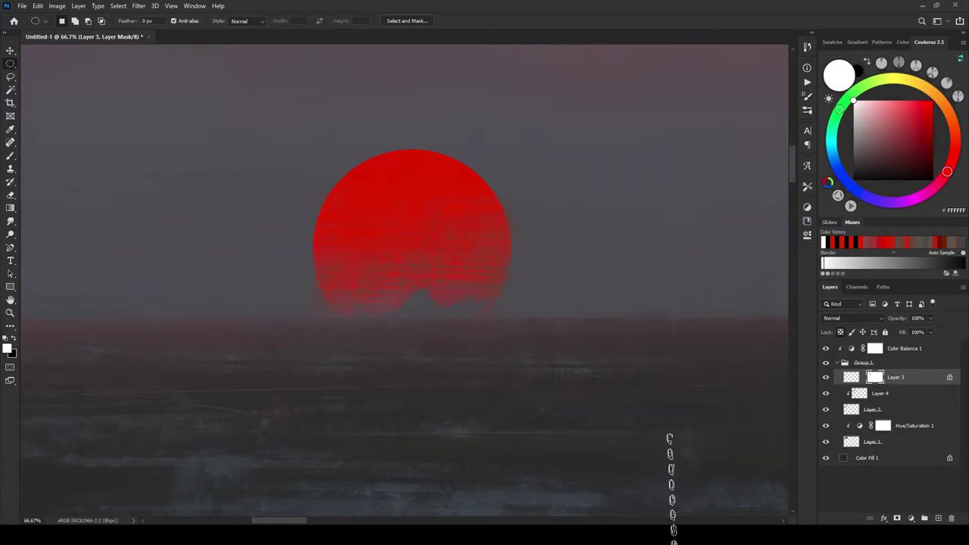
{"action": "scroll", "coordinate": [670, 504], "scroll_direction": "down", "scroll_amount": 6}
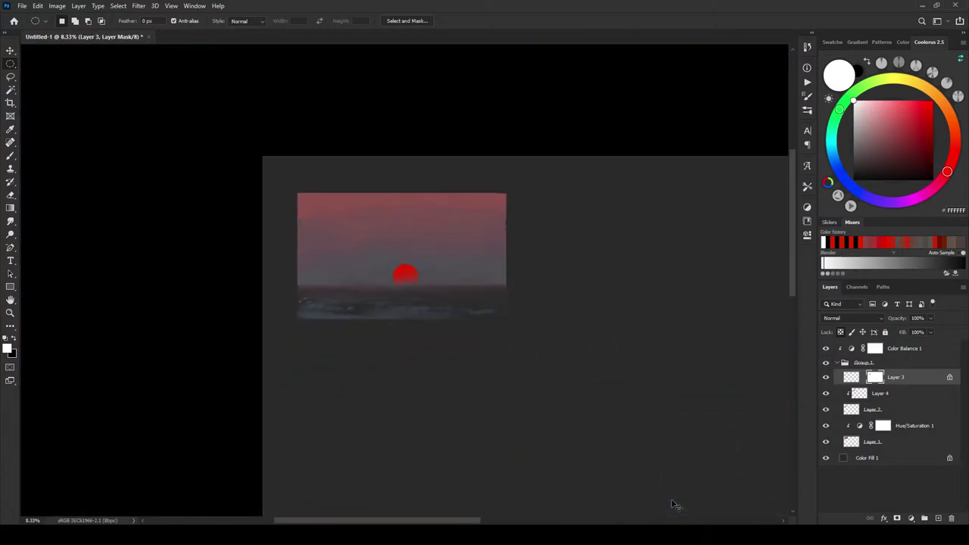
{"action": "key", "text": "ctrl+minus"}
{"action": "key", "text": "ctrl+minus"}
{"action": "key", "text": "ctrl+plus"}
{"action": "key", "text": "ctrl+plus"}
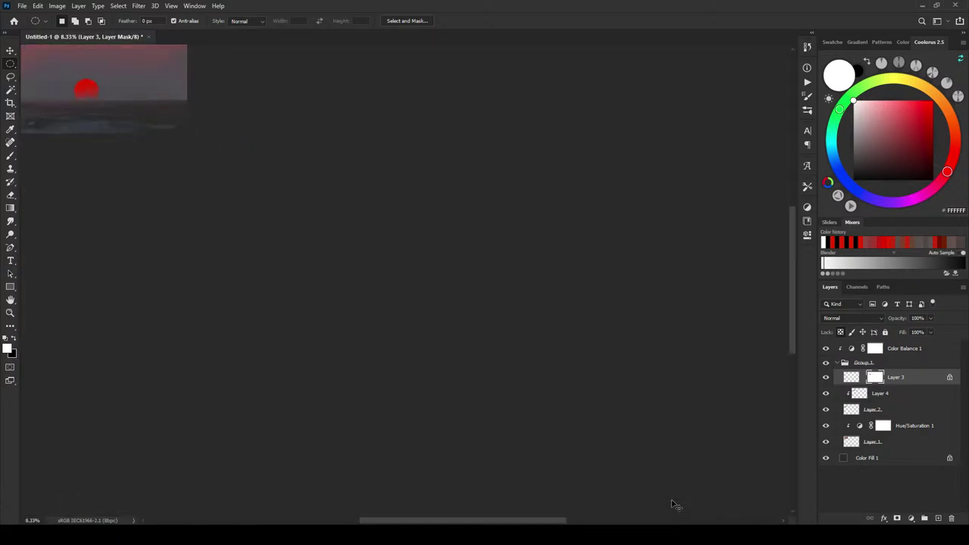
{"action": "mouse_move", "coordinate": [263, 194]}
{"action": "left_mouse_down"}
{"action": "mouse_move", "coordinate": [462, 306]}
{"action": "mouse_move", "coordinate": [409, 276]}
{"action": "left_mouse_up"}
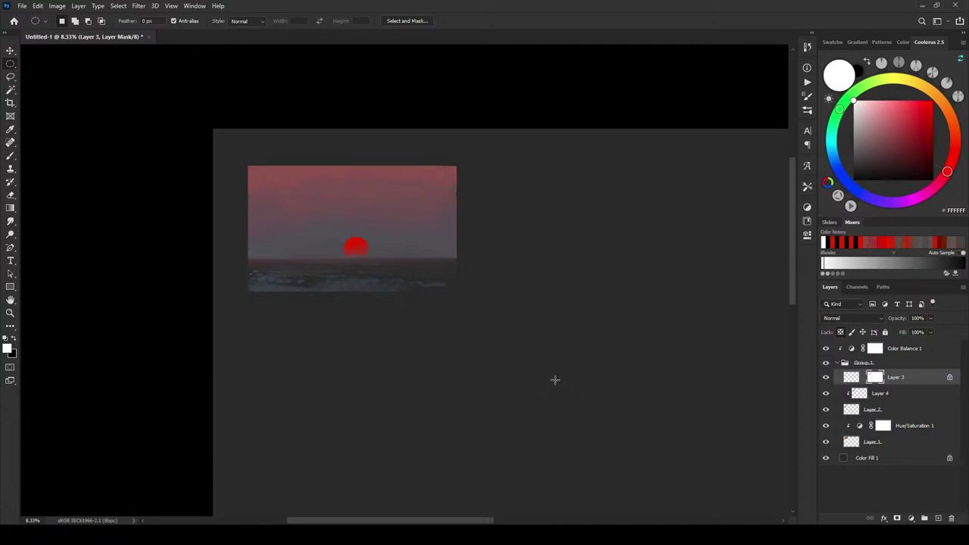
Step: Clip the Color Balance 1 adjustment to Group 1 and collapse the group
{"action": "left_click", "coordinate": [854, 363]}
{"action": "left_click", "coordinate": [905, 348]}
{"action": "left_click", "coordinate": [836, 363]}
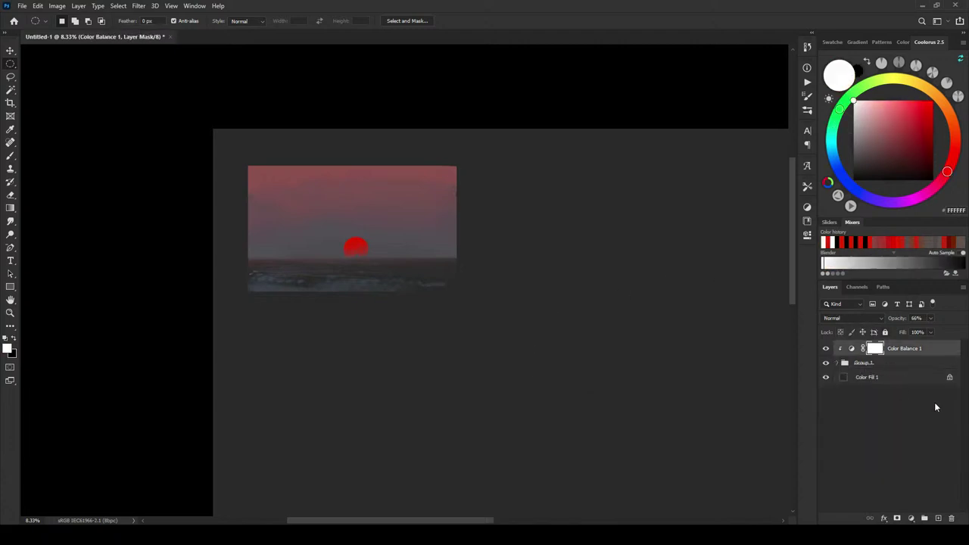
Step: Add a new layer at the top of the stack and paint a long near-black ship hull beside the seascape thumbnail
{"action": "left_click", "coordinate": [938, 518]}
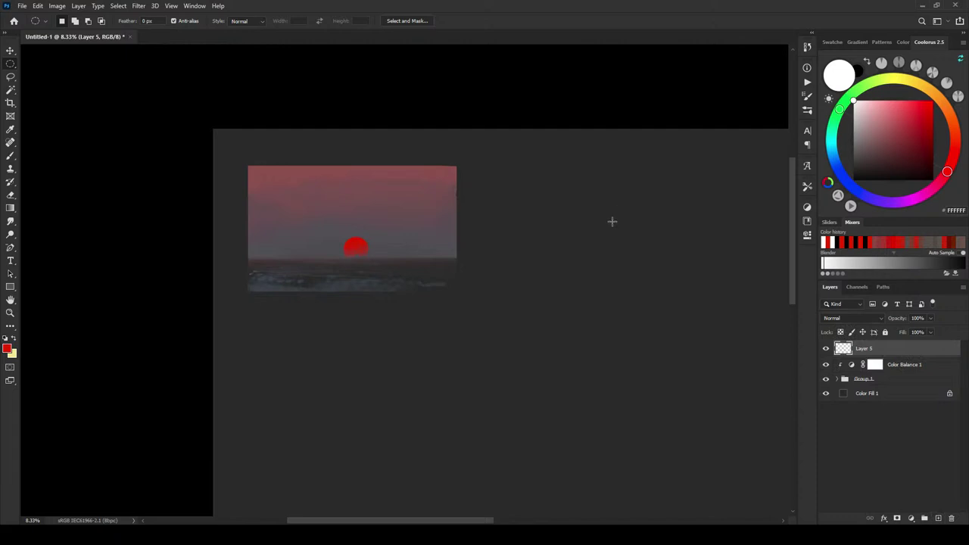
{"action": "key", "text": "b"}
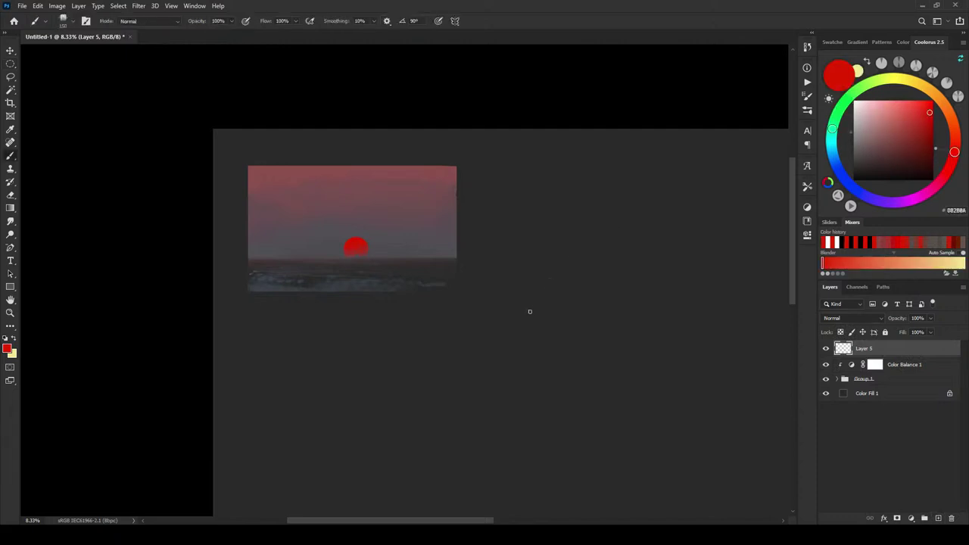
{"action": "left_click", "coordinate": [868, 177]}
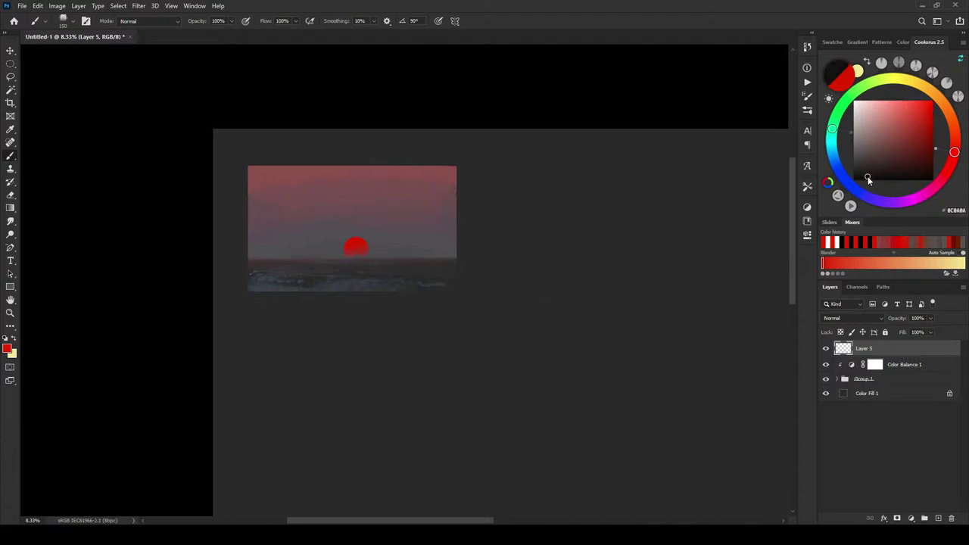
{"action": "mouse_move", "coordinate": [618, 275]}
{"action": "left_mouse_down"}
{"action": "mouse_move", "coordinate": [554, 278]}
{"action": "mouse_move", "coordinate": [684, 280]}
{"action": "mouse_move", "coordinate": [523, 287]}
{"action": "mouse_move", "coordinate": [627, 282]}
{"action": "mouse_move", "coordinate": [522, 288]}
{"action": "left_mouse_up"}
Step: With a smaller brush, paint the ship's blocky near-black superstructure rising from the middle of the hull
{"action": "key", "text": "bracketleft"}
{"action": "key", "text": "bracketleft"}
{"action": "key", "text": "bracketleft"}
{"action": "key", "text": "bracketleft"}
{"action": "key", "text": "bracketleft"}
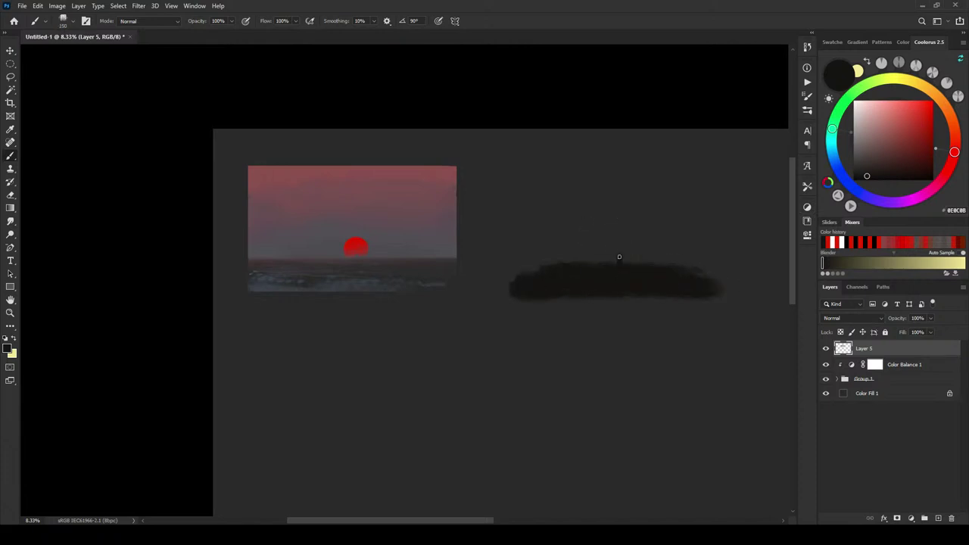
{"action": "mouse_move", "coordinate": [618, 263]}
{"action": "left_mouse_down"}
{"action": "mouse_move", "coordinate": [640, 256]}
{"action": "mouse_move", "coordinate": [637, 232]}
{"action": "mouse_move", "coordinate": [635, 257]}
{"action": "mouse_move", "coordinate": [658, 250]}
{"action": "left_mouse_up"}
Step: Paint the mast with crossbars, antennas and fine railing details on the ship silhouette, undoing stray strokes
{"action": "key", "text": "bracketright"}
{"action": "key", "text": "bracketright"}
{"action": "key", "text": "bracketleft"}
{"action": "key", "text": "bracketleft"}
{"action": "key", "text": "bracketleft"}
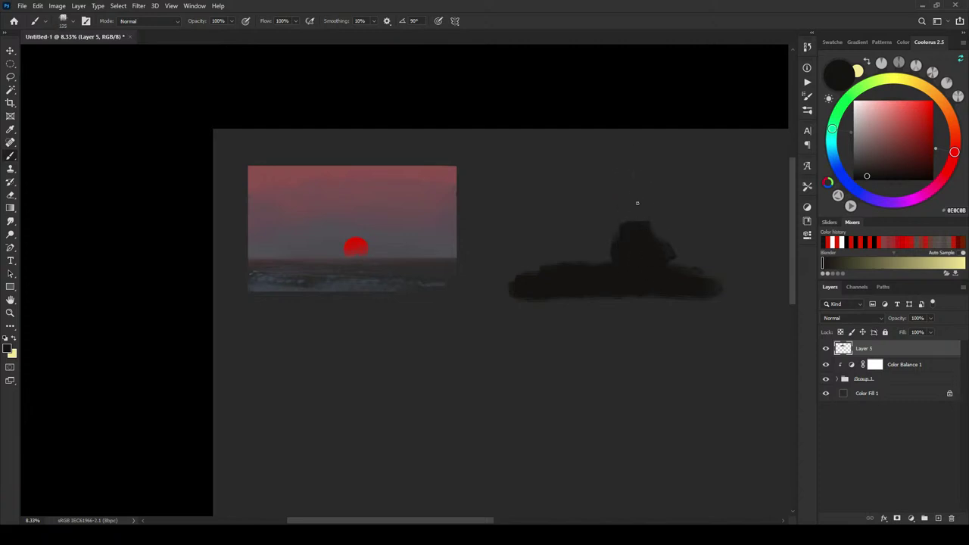
{"action": "left_click_drag", "start_coordinate": [634, 185], "coordinate": [636, 225]}
{"action": "key", "text": "ctrl+z"}
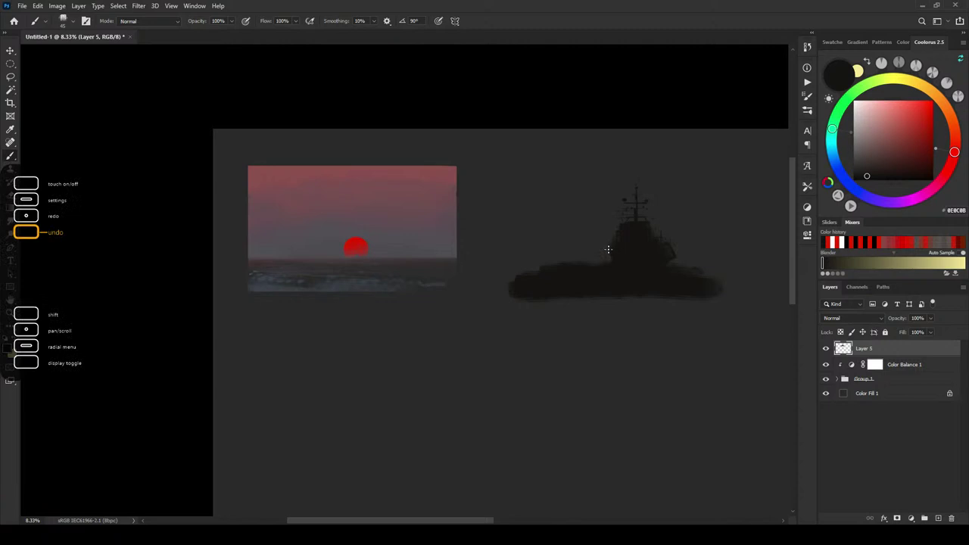
{"action": "key", "text": "ctrl+z"}
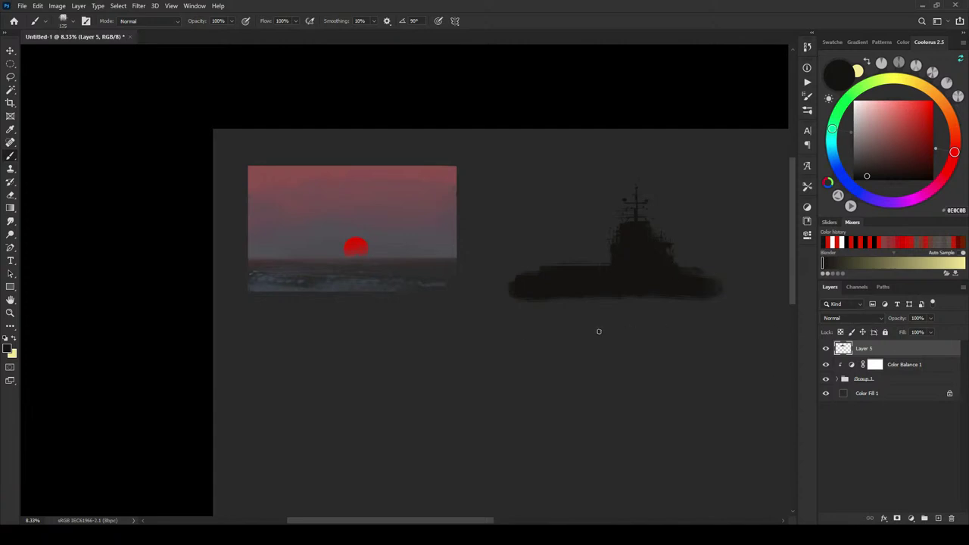
Step: Enlarge the brush and extend the hull at both ends into a long, straight near-black band
{"action": "key", "text": "bracketright"}
{"action": "key", "text": "bracketright"}
{"action": "key", "text": "bracketright"}
{"action": "key", "text": "bracketright"}
{"action": "key", "text": "bracketright"}
{"action": "key", "text": "bracketright"}
{"action": "key", "text": "bracketright"}
{"action": "key", "text": "bracketright"}
{"action": "key", "text": "bracketright"}
{"action": "key", "text": "bracketright"}
{"action": "key", "text": "bracketright"}
{"action": "left_click_drag", "start_coordinate": [559, 282], "coordinate": [502, 283]}
{"action": "key", "text": "ctrl+z"}
{"action": "mouse_move", "coordinate": [569, 281]}
{"action": "left_mouse_down"}
{"action": "mouse_move", "coordinate": [493, 290]}
{"action": "mouse_move", "coordinate": [724, 287]}
{"action": "mouse_move", "coordinate": [672, 286]}
{"action": "left_mouse_up"}
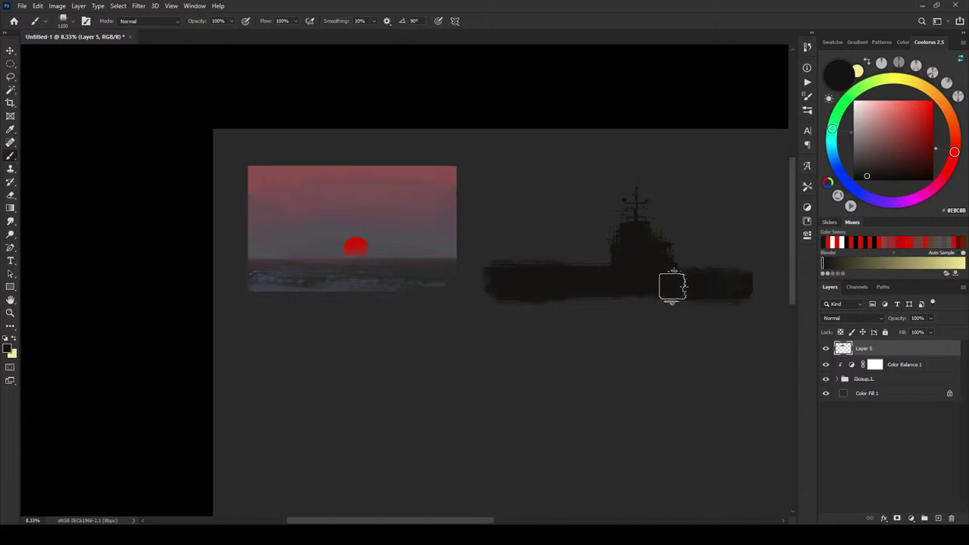
Step: Add a new layer beneath the ship silhouette and fill the area behind the ship with dark red strokes
{"action": "left_click", "coordinate": [937, 518], "text": "ctrl"}
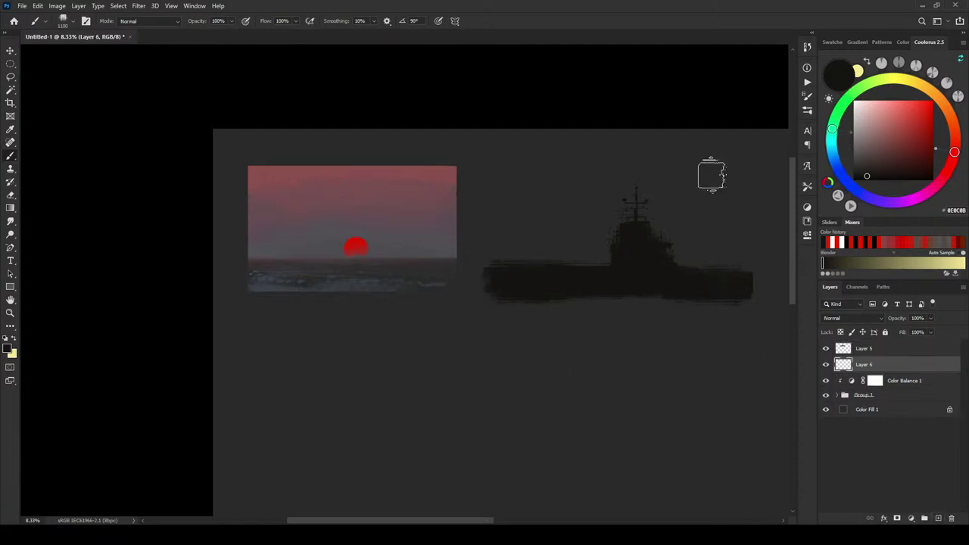
{"action": "left_click_drag", "start_coordinate": [911, 159], "coordinate": [924, 143]}
{"action": "left_click_drag", "start_coordinate": [594, 246], "coordinate": [579, 227]}
{"action": "mouse_move", "coordinate": [637, 211]}
{"action": "left_mouse_down"}
{"action": "mouse_move", "coordinate": [544, 227]}
{"action": "mouse_move", "coordinate": [523, 195]}
{"action": "mouse_move", "coordinate": [662, 251]}
{"action": "mouse_move", "coordinate": [670, 238]}
{"action": "mouse_move", "coordinate": [682, 247]}
{"action": "mouse_move", "coordinate": [740, 226]}
{"action": "mouse_move", "coordinate": [730, 267]}
{"action": "mouse_move", "coordinate": [681, 234]}
{"action": "mouse_move", "coordinate": [732, 180]}
{"action": "mouse_move", "coordinate": [610, 198]}
{"action": "mouse_move", "coordinate": [507, 181]}
{"action": "mouse_move", "coordinate": [562, 160]}
{"action": "mouse_move", "coordinate": [719, 163]}
{"action": "left_mouse_up"}
Step: Switch to a lighter red-orange and paint a large round glow behind the ship's mast and superstructure on Layer 6
{"action": "mouse_move", "coordinate": [850, 128]}
{"action": "left_mouse_down"}
{"action": "mouse_move", "coordinate": [914, 106]}
{"action": "mouse_move", "coordinate": [812, 171]}
{"action": "mouse_move", "coordinate": [613, 201]}
{"action": "mouse_move", "coordinate": [657, 176]}
{"action": "mouse_move", "coordinate": [935, 102]}
{"action": "left_mouse_up"}
{"action": "left_click", "coordinate": [955, 138]}
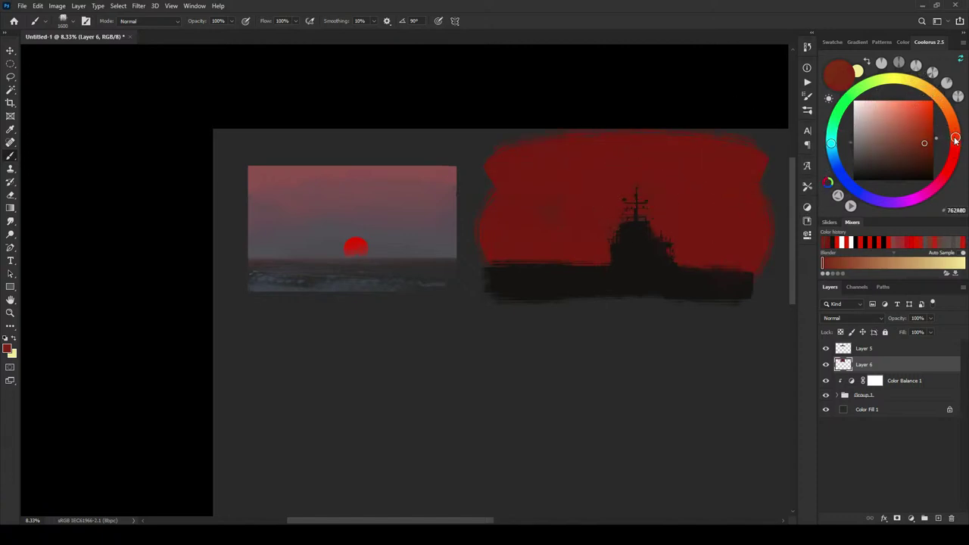
{"action": "left_click", "coordinate": [923, 138]}
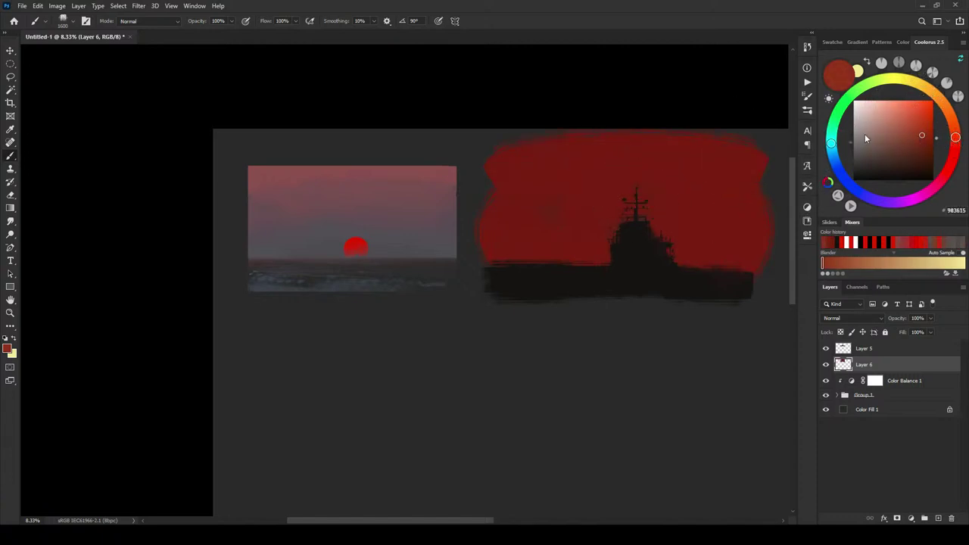
{"action": "mouse_move", "coordinate": [628, 175]}
{"action": "left_mouse_down"}
{"action": "mouse_move", "coordinate": [633, 224]}
{"action": "mouse_move", "coordinate": [606, 176]}
{"action": "mouse_move", "coordinate": [586, 235]}
{"action": "mouse_move", "coordinate": [614, 186]}
{"action": "mouse_move", "coordinate": [691, 234]}
{"action": "mouse_move", "coordinate": [592, 229]}
{"action": "mouse_move", "coordinate": [584, 195]}
{"action": "mouse_move", "coordinate": [662, 182]}
{"action": "mouse_move", "coordinate": [624, 186]}
{"action": "mouse_move", "coordinate": [595, 223]}
{"action": "mouse_move", "coordinate": [598, 172]}
{"action": "mouse_move", "coordinate": [569, 210]}
{"action": "mouse_move", "coordinate": [635, 193]}
{"action": "mouse_move", "coordinate": [586, 232]}
{"action": "mouse_move", "coordinate": [584, 160]}
{"action": "mouse_move", "coordinate": [686, 234]}
{"action": "mouse_move", "coordinate": [654, 144]}
{"action": "left_mouse_up"}
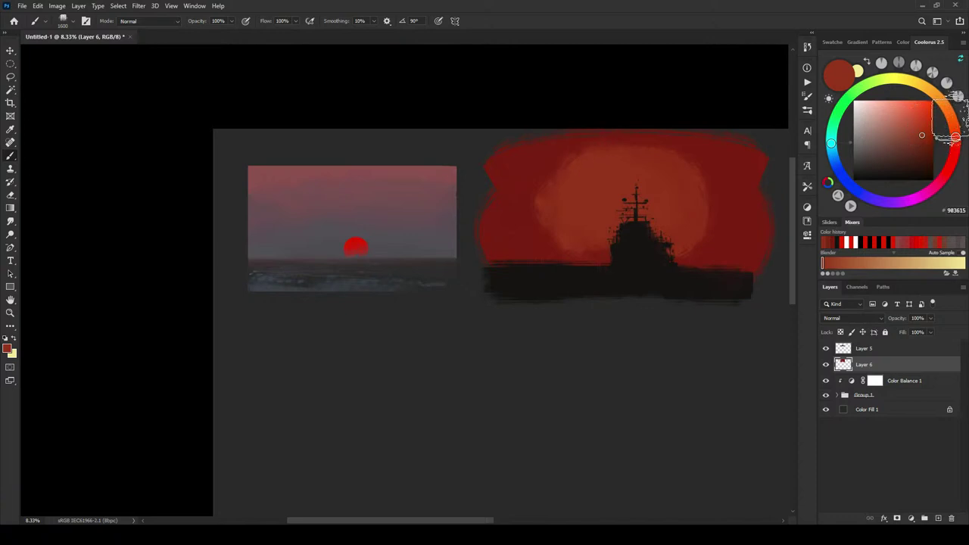
Step: Pick a brighter orange and paint a smaller, more intense glow around the ship's mast
{"action": "left_click", "coordinate": [953, 122]}
{"action": "left_click", "coordinate": [928, 121]}
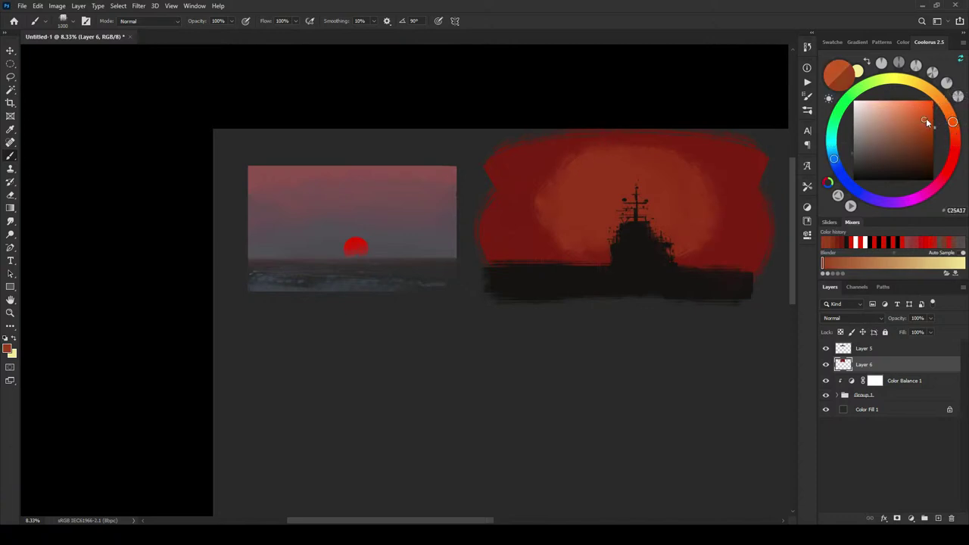
{"action": "mouse_move", "coordinate": [633, 210]}
{"action": "left_mouse_down"}
{"action": "mouse_move", "coordinate": [629, 254]}
{"action": "mouse_move", "coordinate": [598, 232]}
{"action": "mouse_move", "coordinate": [585, 239]}
{"action": "mouse_move", "coordinate": [593, 245]}
{"action": "mouse_move", "coordinate": [605, 213]}
{"action": "mouse_move", "coordinate": [636, 243]}
{"action": "left_mouse_up"}
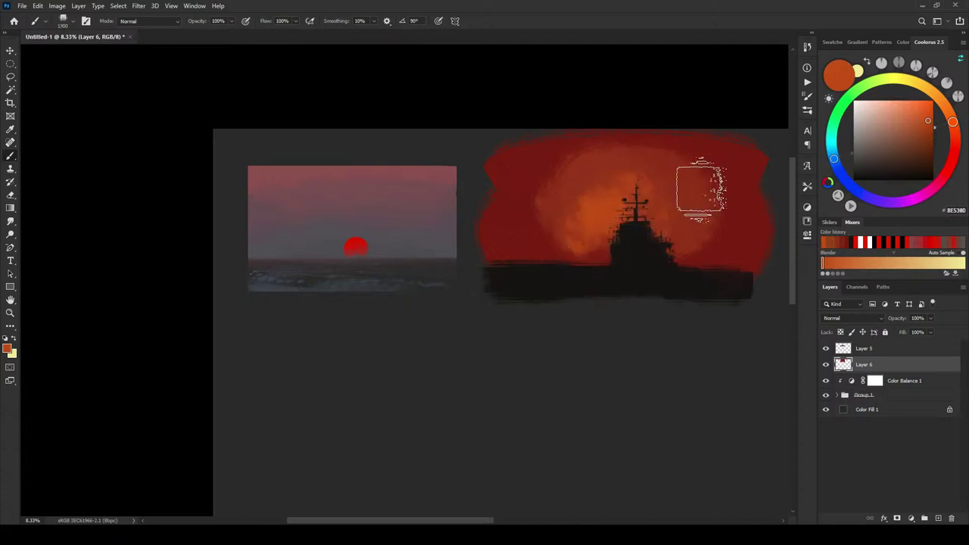
Step: Blend the sky glow behind the ship with strokes in varying red-orange to orange tones
{"action": "left_click", "coordinate": [925, 130]}
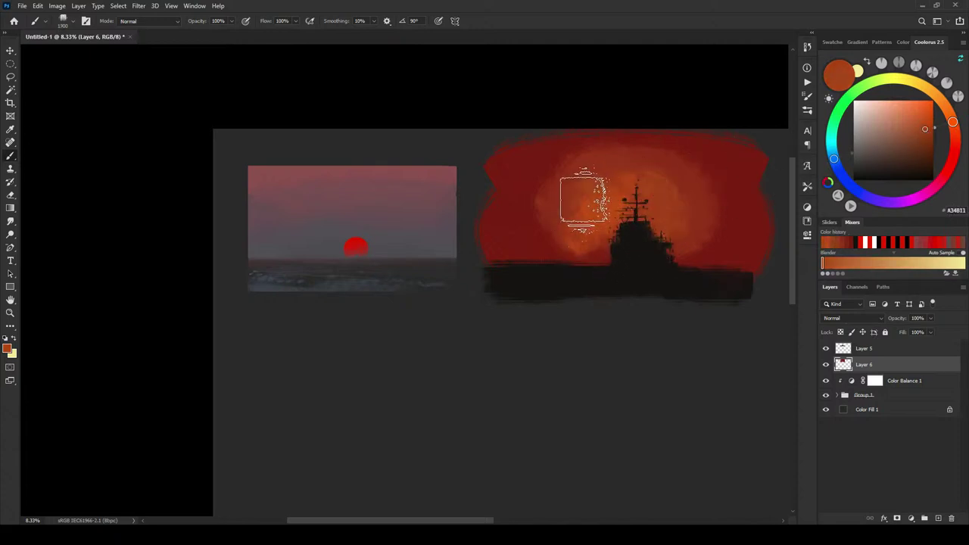
{"action": "left_click", "coordinate": [953, 127]}
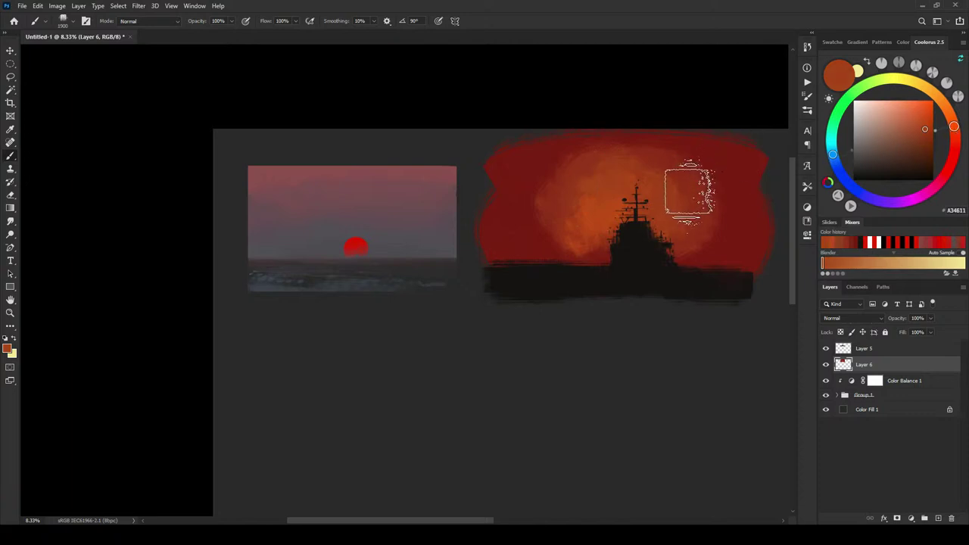
{"action": "left_click", "coordinate": [955, 136]}
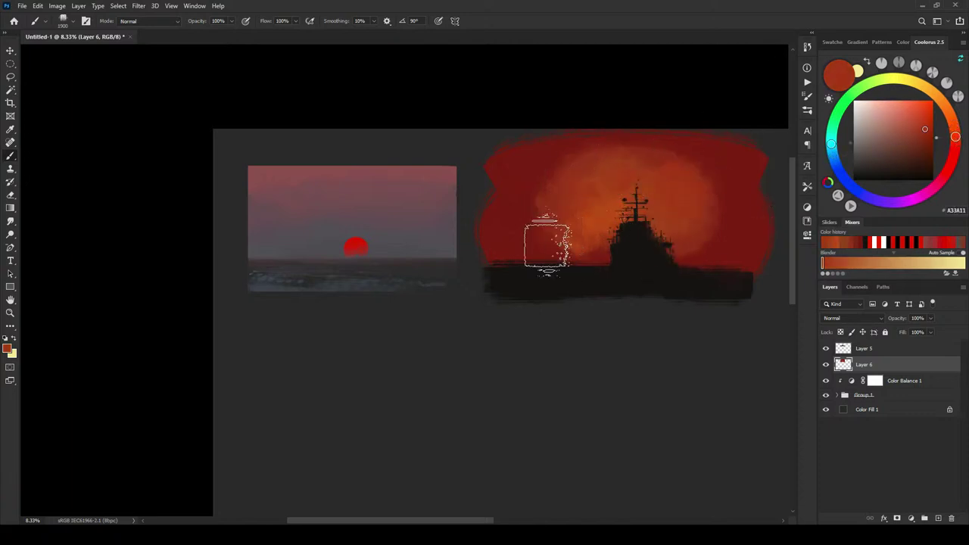
{"action": "left_click", "coordinate": [954, 128]}
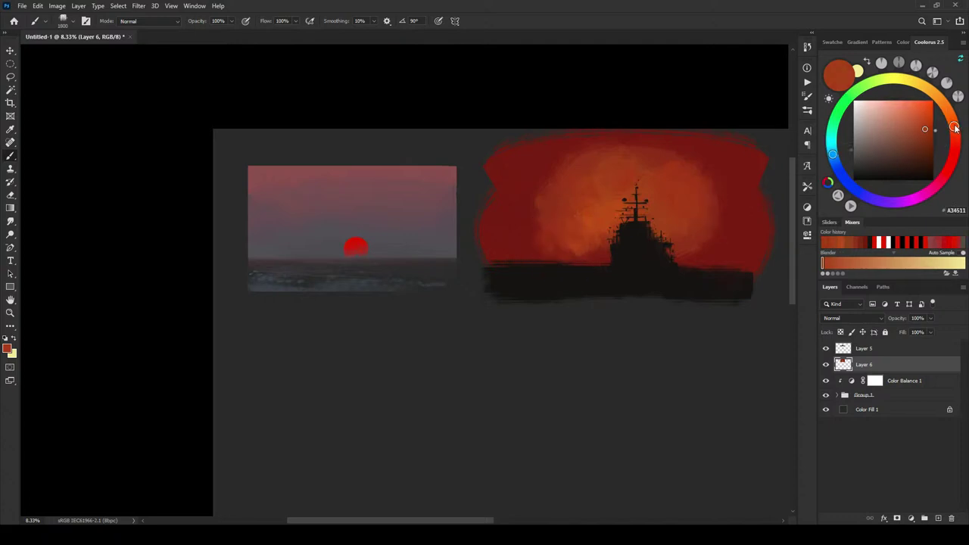
{"action": "left_click", "coordinate": [951, 118]}
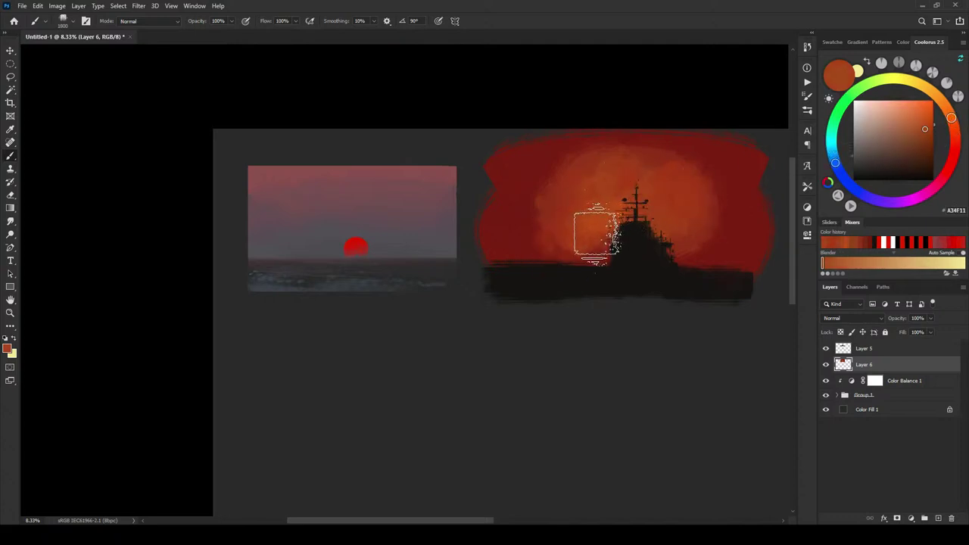
{"action": "left_click", "coordinate": [947, 109]}
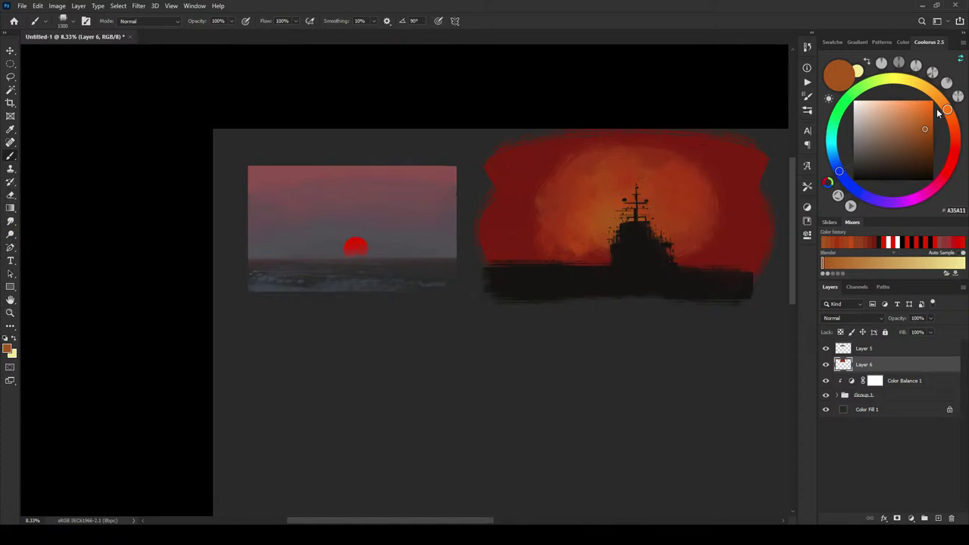
Step: Pick the light orange FCB942 and paint a bright spot of glow just left of the ship's mast
{"action": "mouse_move", "coordinate": [930, 123]}
{"action": "left_mouse_down"}
{"action": "mouse_move", "coordinate": [909, 102]}
{"action": "mouse_move", "coordinate": [936, 95]}
{"action": "left_mouse_up"}
{"action": "left_click", "coordinate": [940, 98]}
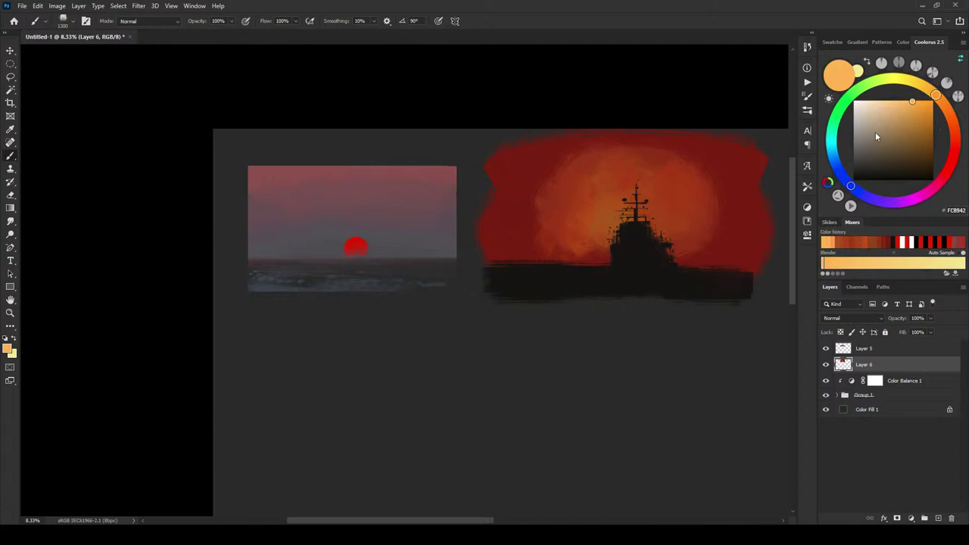
{"action": "key", "text": "]"}
{"action": "key", "text": "]"}
{"action": "key", "text": "]"}
{"action": "key", "text": "]"}
{"action": "key", "text": "]"}
{"action": "key", "text": "]"}
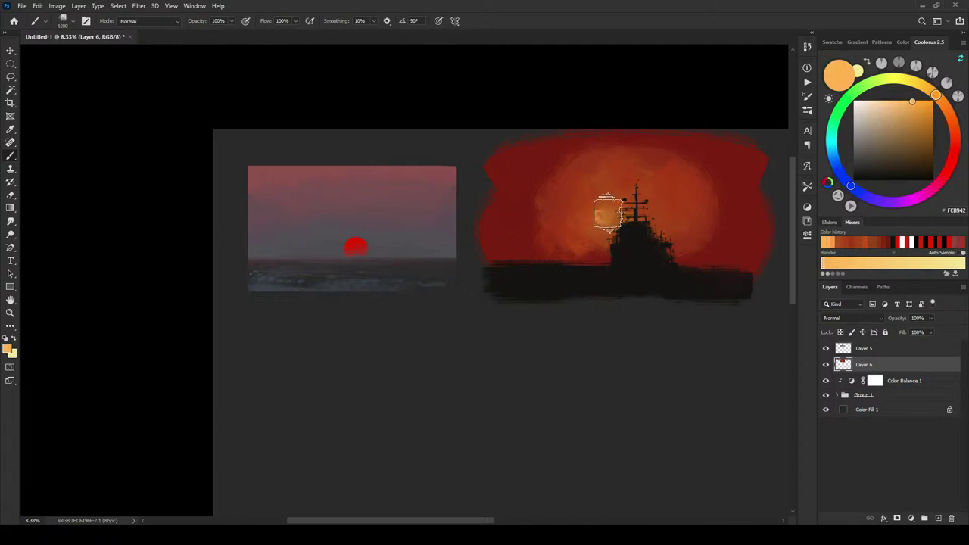
{"action": "left_click_drag", "start_coordinate": [610, 215], "coordinate": [599, 217]}
Step: Try to paint a small round light-orange sun left of the mast on Layer 6 with a much smaller brush
{"action": "key", "text": "bracketleft"}
{"action": "key", "text": "bracketleft"}
{"action": "key", "text": "bracketleft"}
{"action": "key", "text": "bracketleft"}
{"action": "key", "text": "bracketleft"}
{"action": "key", "text": "bracketleft"}
{"action": "key", "text": "bracketleft"}
{"action": "left_click_drag", "start_coordinate": [593, 219], "coordinate": [601, 213]}
{"action": "key", "text": "ctrl+z"}
{"action": "key", "text": "ctrl+z"}
{"action": "left_click", "coordinate": [606, 219]}
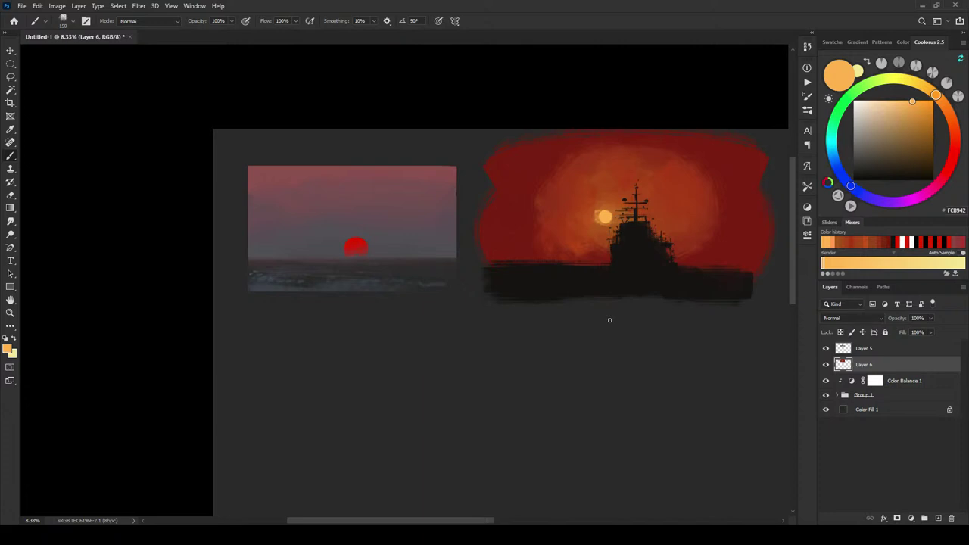
{"action": "key", "text": "ctrl+z"}
Step: Add a new layer between the ship and the sky, try a pale cream sun dab on it, and undo the dab
{"action": "left_click", "coordinate": [939, 518]}
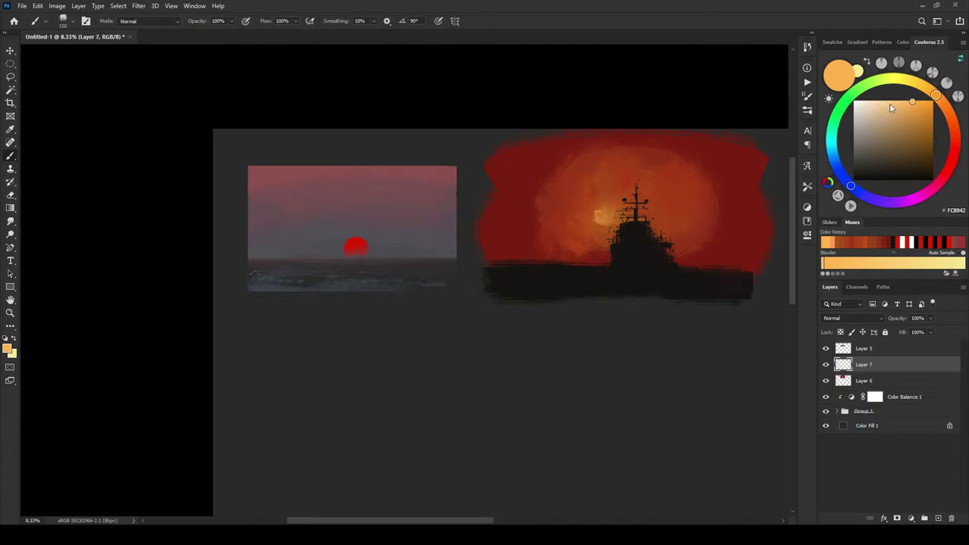
{"action": "left_click", "coordinate": [871, 99]}
{"action": "left_click", "coordinate": [604, 217]}
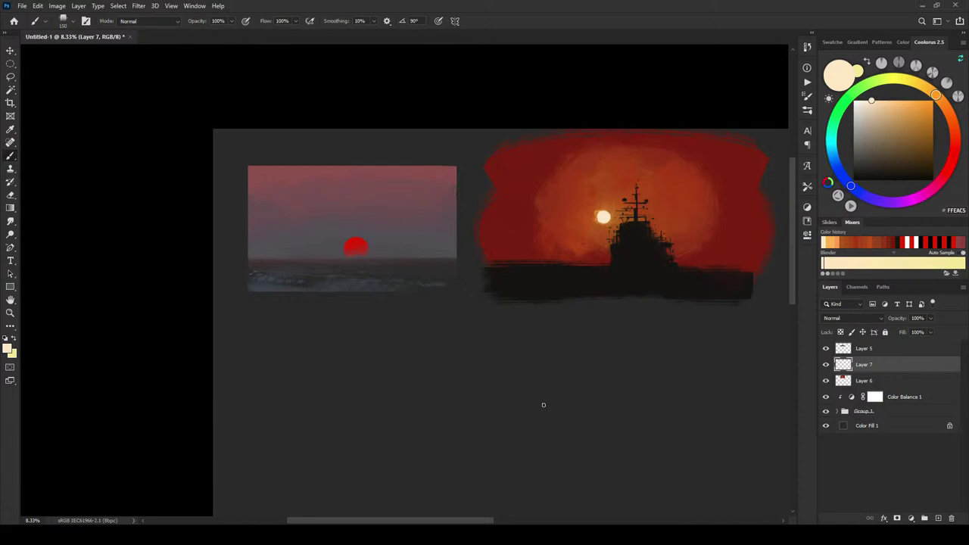
{"action": "key", "text": "ctrl+z"}
Step: Pick saturated oranges up to FFA903 and paint a small round sun left of the mast on Layer 7
{"action": "left_click_drag", "start_coordinate": [930, 108], "coordinate": [947, 106]}
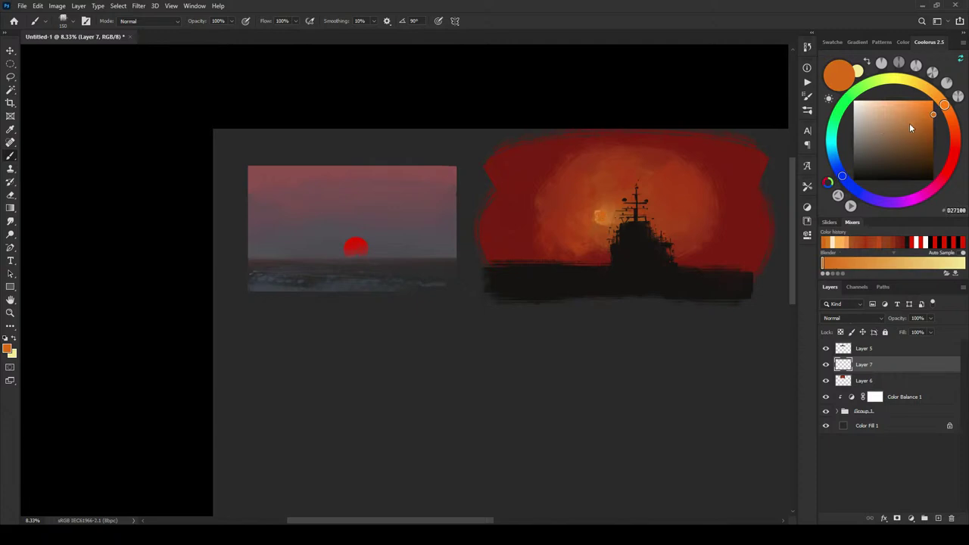
{"action": "left_click_drag", "start_coordinate": [925, 112], "coordinate": [930, 102]}
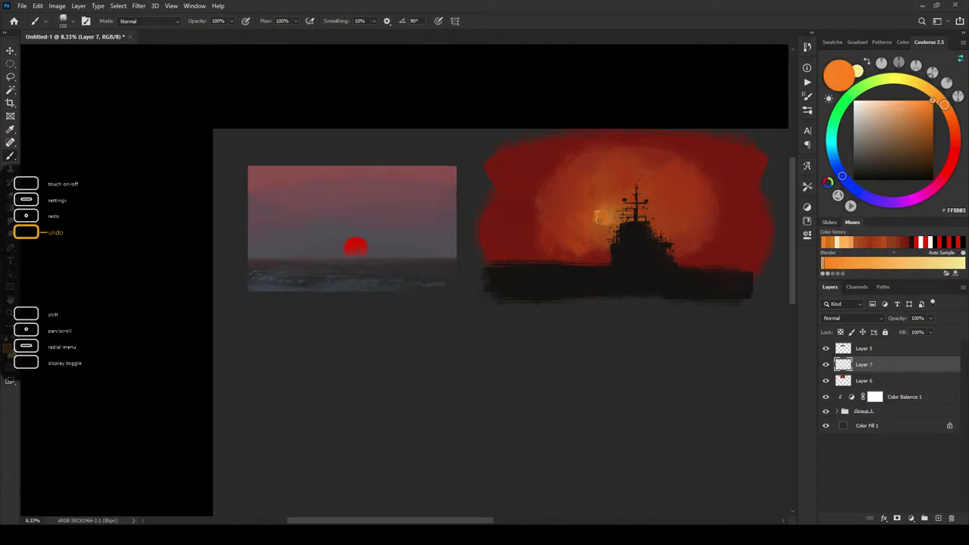
{"action": "left_click_drag", "start_coordinate": [603, 214], "coordinate": [603, 219]}
{"action": "left_click", "coordinate": [943, 103]}
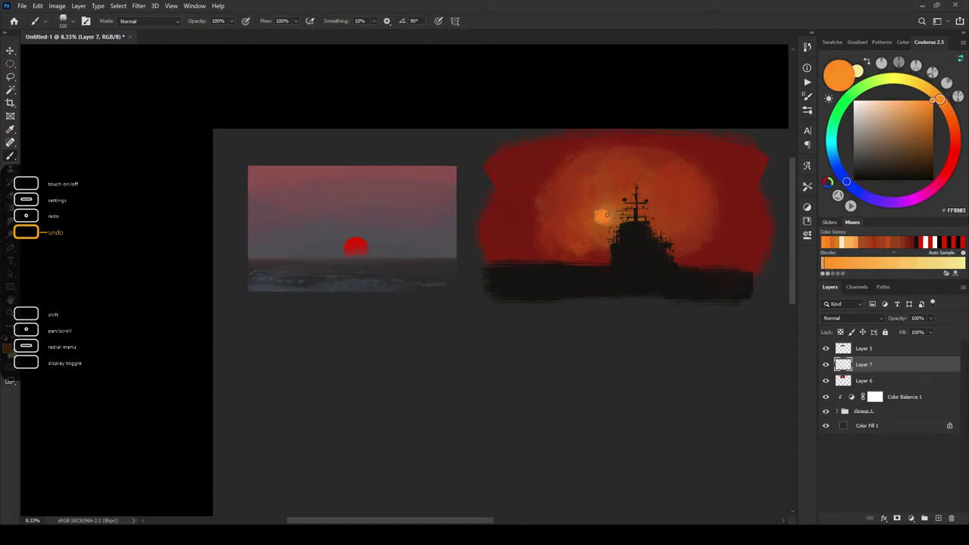
{"action": "left_click", "coordinate": [936, 95]}
{"action": "left_click_drag", "start_coordinate": [598, 218], "coordinate": [602, 213]}
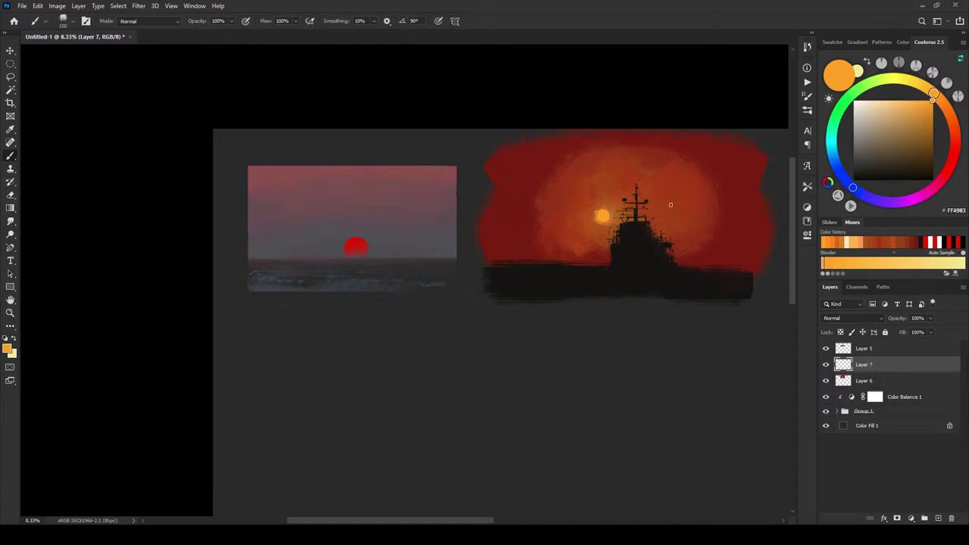
Step: Brighten the sun disc with the yellow-orange FFB913
{"action": "left_click", "coordinate": [927, 100]}
{"action": "left_click", "coordinate": [931, 89]}
{"action": "left_click", "coordinate": [931, 90]}
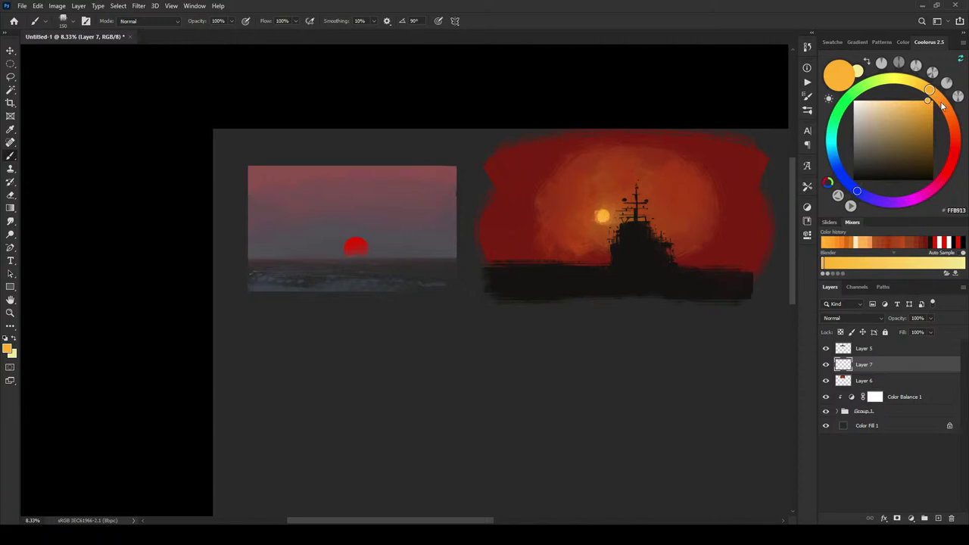
Step: Try darker orange strokes around the sun's edge, undo them, and set the sun's paint colour to yellow-orange FFB213
{"action": "left_click", "coordinate": [941, 103]}
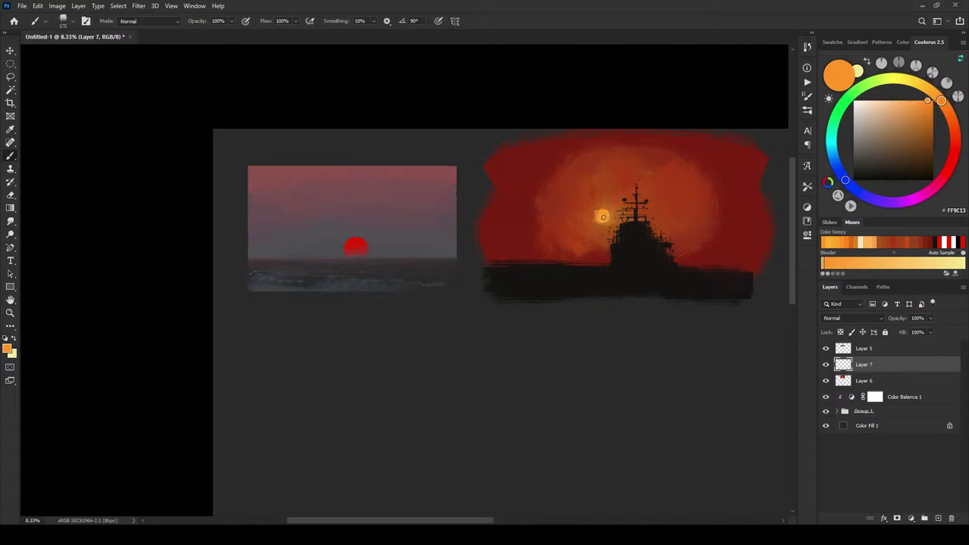
{"action": "left_click_drag", "start_coordinate": [599, 205], "coordinate": [596, 211]}
{"action": "left_click", "coordinate": [599, 215]}
{"action": "key", "text": "ctrl+z"}
{"action": "key", "text": "ctrl+z"}
{"action": "left_click", "coordinate": [934, 91]}
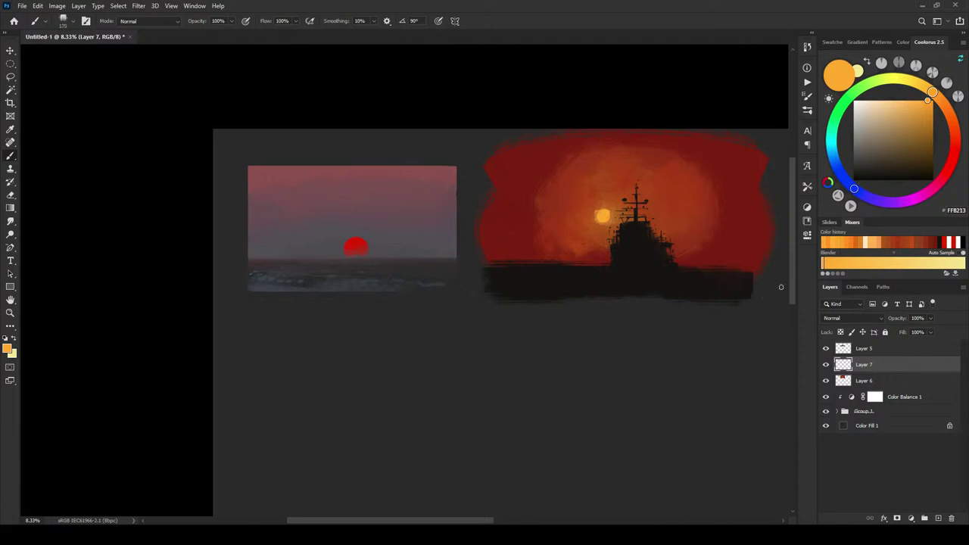
Step: Pick red-oranges FF6313, FF8241 and FF5C07 and dab small accents along the lower edge of the sun
{"action": "key", "text": "ctrl+equal"}
{"action": "key", "text": "ctrl+equal"}
{"action": "key", "text": "ctrl+equal"}
{"action": "key", "text": "ctrl+equal"}
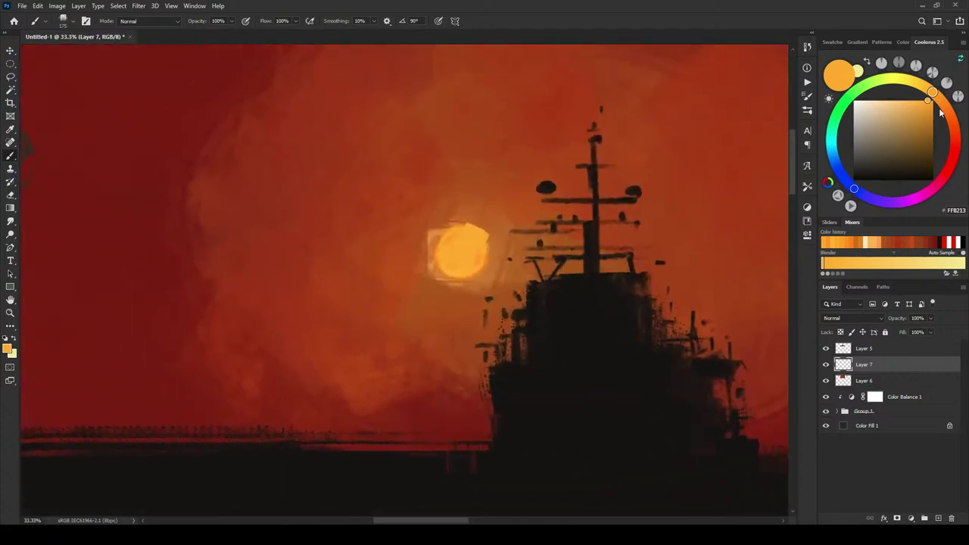
{"action": "left_click_drag", "start_coordinate": [941, 112], "coordinate": [953, 128]}
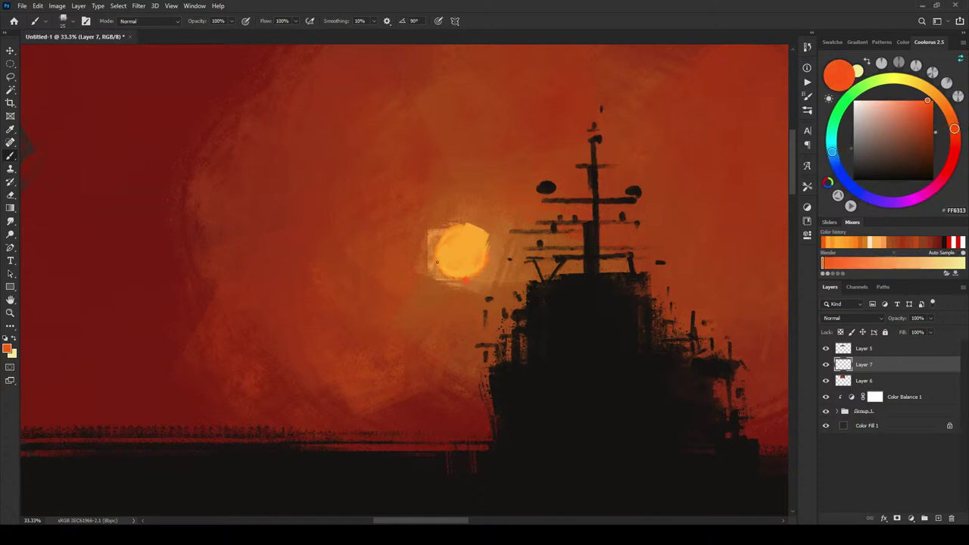
{"action": "left_click", "coordinate": [934, 119]}
{"action": "left_click_drag", "start_coordinate": [913, 112], "coordinate": [912, 100]}
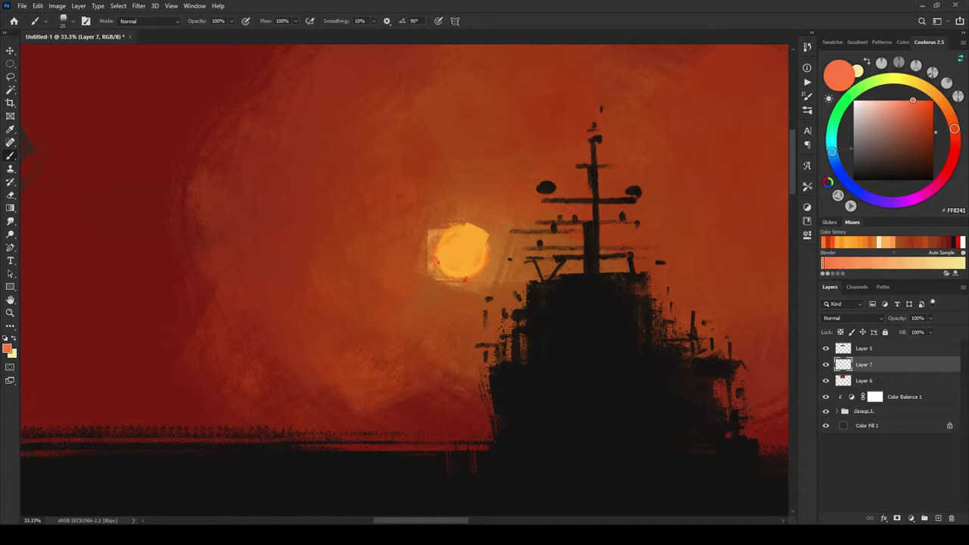
{"action": "left_click", "coordinate": [930, 100]}
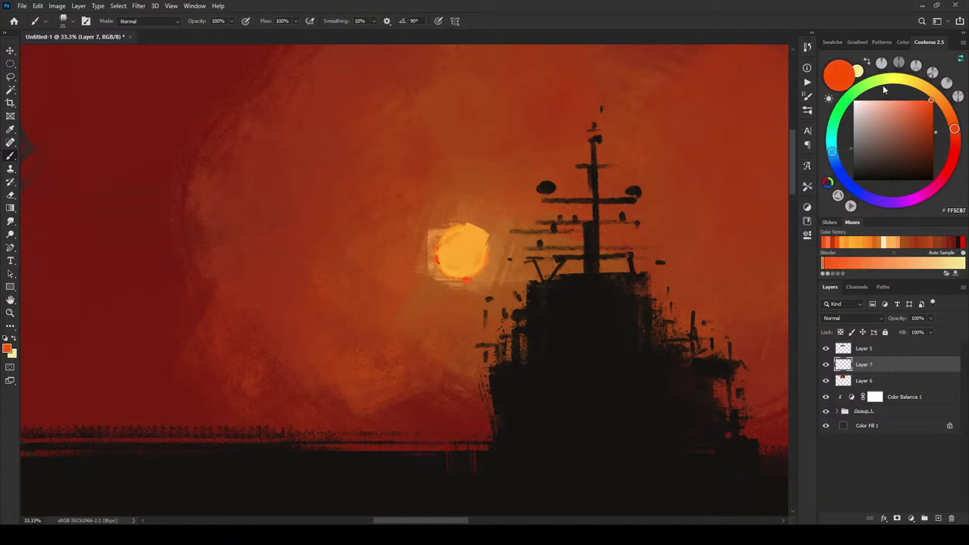
Step: Paint a soft glow beneath the sun in orange FF7C07, enlarging the brush to 600 for the broad strokes
{"action": "left_click_drag", "start_coordinate": [951, 119], "coordinate": [948, 113]}
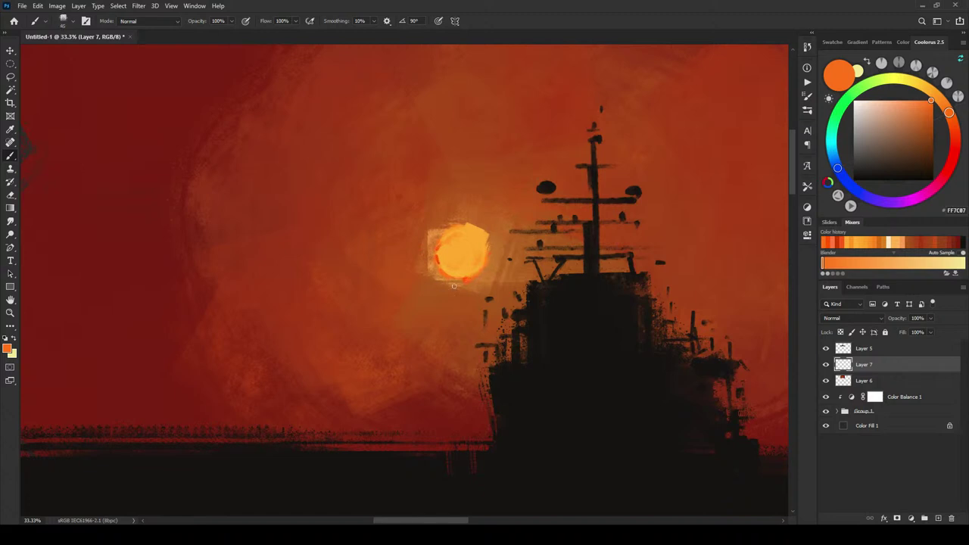
{"action": "key", "text": "bracketright"}
{"action": "key", "text": "bracketright"}
{"action": "key", "text": "bracketright"}
{"action": "key", "text": "bracketright"}
{"action": "key", "text": "bracketright"}
{"action": "left_click_drag", "start_coordinate": [459, 285], "coordinate": [430, 283]}
{"action": "key", "text": "bracketright"}
{"action": "key", "text": "bracketright"}
{"action": "key", "text": "bracketright"}
{"action": "key", "text": "bracketright"}
{"action": "key", "text": "bracketright"}
{"action": "key", "text": "bracketright"}
{"action": "key", "text": "bracketright"}
{"action": "key", "text": "bracketright"}
{"action": "key", "text": "bracketright"}
{"action": "key", "text": "bracketright"}
{"action": "key", "text": "bracketright"}
{"action": "key", "text": "bracketright"}
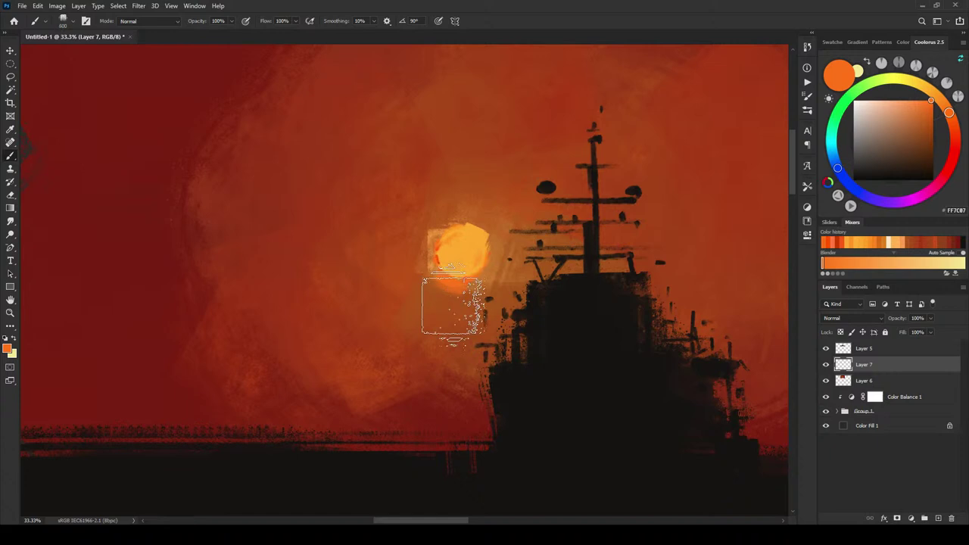
{"action": "mouse_move", "coordinate": [454, 315]}
{"action": "left_mouse_down"}
{"action": "mouse_move", "coordinate": [384, 199]}
{"action": "mouse_move", "coordinate": [412, 291]}
{"action": "mouse_move", "coordinate": [431, 305]}
{"action": "mouse_move", "coordinate": [366, 194]}
{"action": "mouse_move", "coordinate": [415, 287]}
{"action": "mouse_move", "coordinate": [422, 234]}
{"action": "left_mouse_up"}
Step: Extend the orange glow along the sun's left side and down to its lower left with medium-sized strokes
{"action": "key", "text": "bracketleft"}
{"action": "key", "text": "bracketleft"}
{"action": "key", "text": "bracketleft"}
{"action": "key", "text": "bracketleft"}
{"action": "key", "text": "bracketleft"}
{"action": "key", "text": "bracketleft"}
{"action": "key", "text": "bracketleft"}
{"action": "key", "text": "bracketleft"}
{"action": "key", "text": "bracketleft"}
{"action": "key", "text": "bracketleft"}
{"action": "key", "text": "bracketright"}
{"action": "key", "text": "bracketright"}
{"action": "key", "text": "bracketright"}
{"action": "key", "text": "bracketright"}
{"action": "key", "text": "bracketright"}
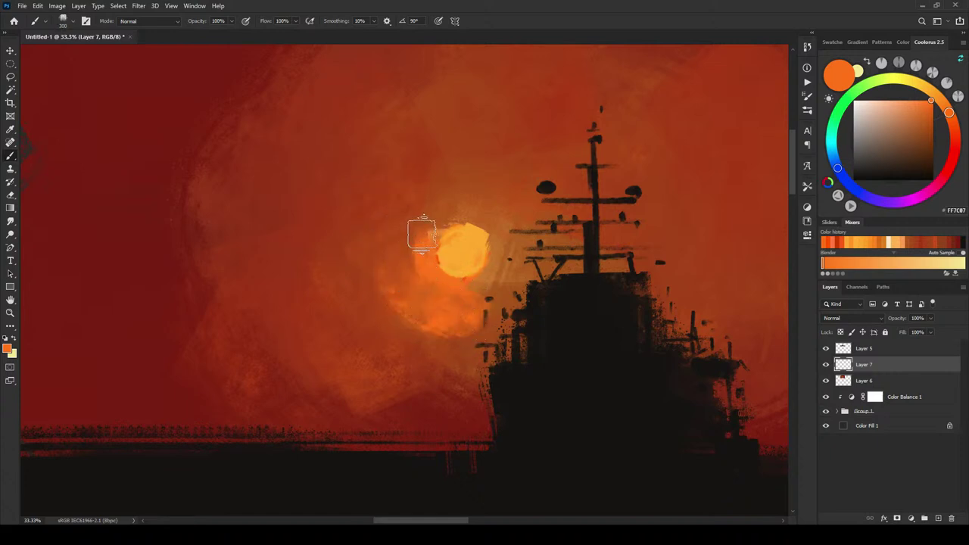
{"action": "left_click_drag", "start_coordinate": [413, 307], "coordinate": [390, 269]}
{"action": "key", "text": "bracketright"}
{"action": "key", "text": "bracketright"}
{"action": "key", "text": "bracketright"}
{"action": "left_click_drag", "start_coordinate": [417, 330], "coordinate": [384, 320]}
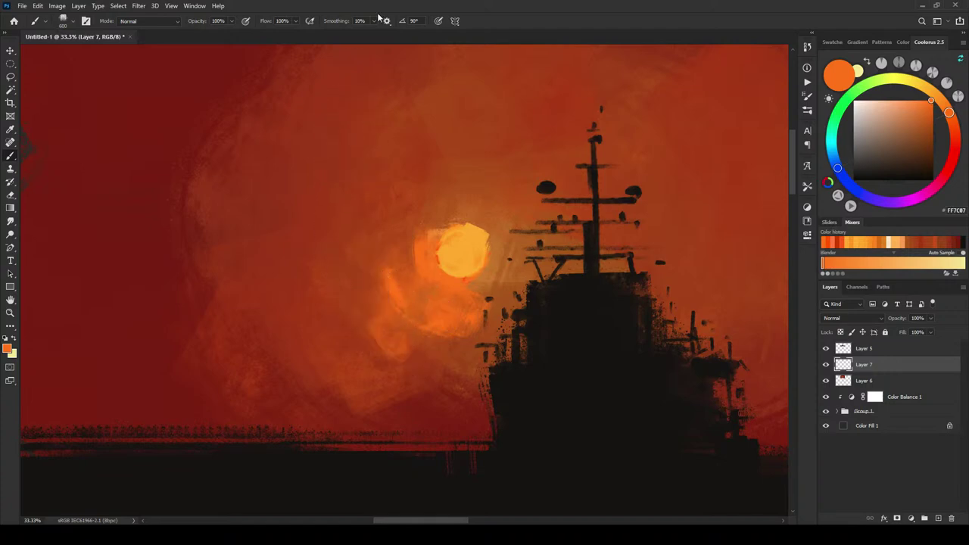
{"action": "key", "text": "bracketleft"}
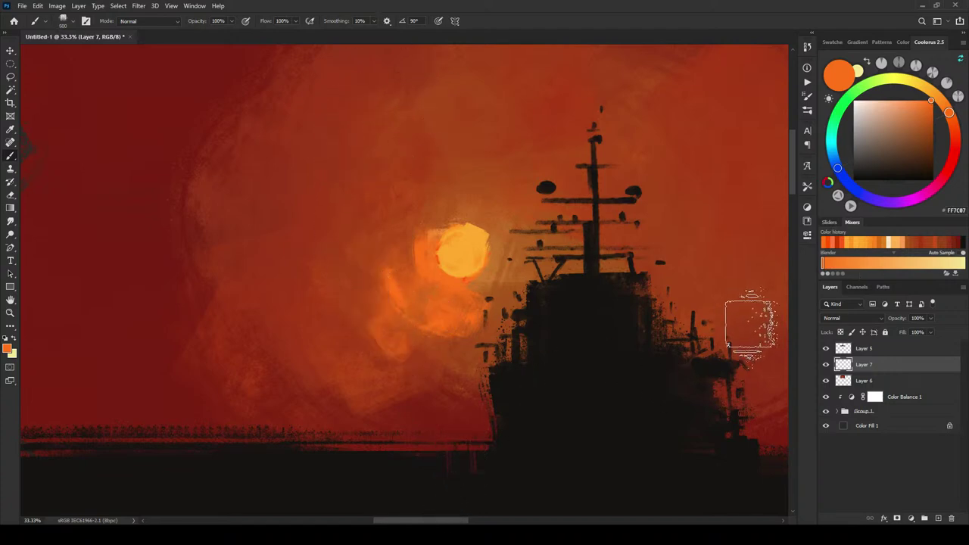
Step: Examine the ship thumbnail at small scale and up close to judge the glow around the sun
{"action": "key", "text": "ctrl+minus"}
{"action": "key", "text": "ctrl+minus"}
{"action": "key", "text": "ctrl+minus"}
{"action": "key", "text": "ctrl+minus"}
{"action": "key", "text": "ctrl+minus"}
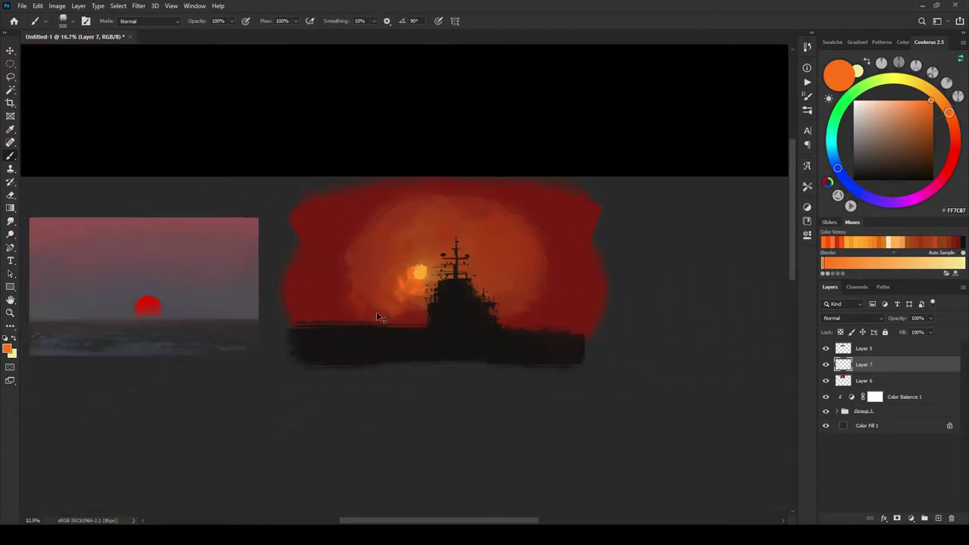
{"action": "key", "text": "ctrl+minus"}
{"action": "key", "text": "ctrl+minus"}
{"action": "key", "text": "ctrl+minus"}
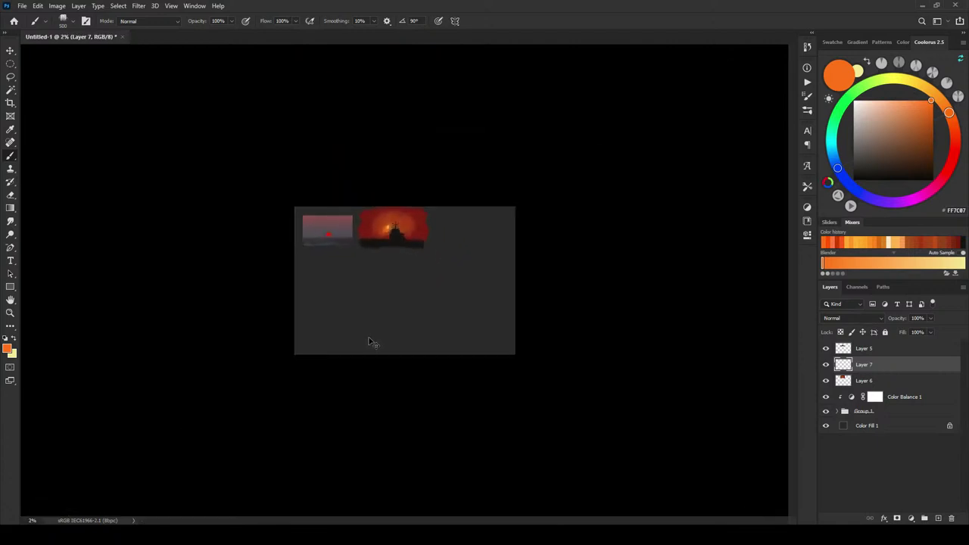
{"action": "key", "text": "ctrl+plus"}
{"action": "key", "text": "ctrl+plus"}
{"action": "key", "text": "ctrl+plus"}
{"action": "key", "text": "ctrl+plus"}
{"action": "key", "text": "ctrl+plus"}
{"action": "left_click_drag", "start_coordinate": [397, 113], "coordinate": [456, 393]}
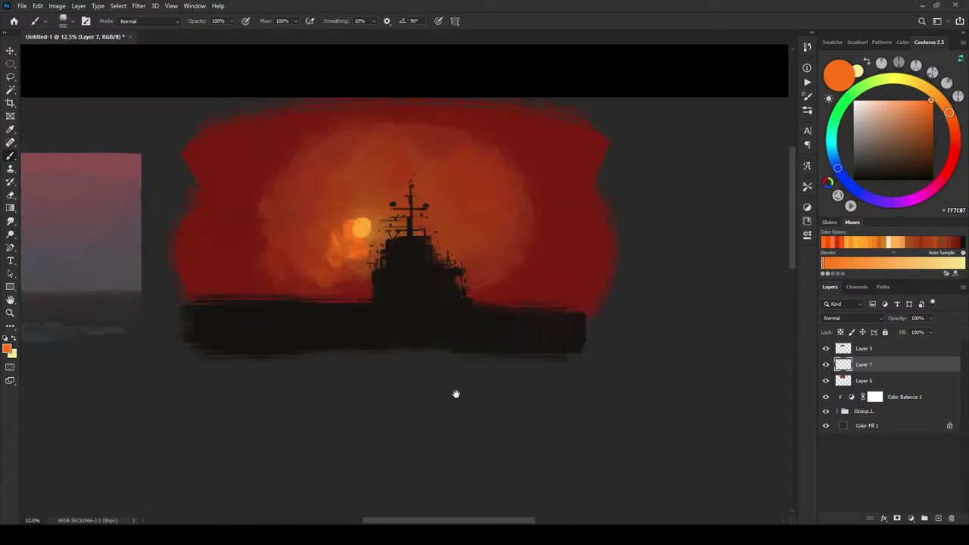
{"action": "left_click_drag", "start_coordinate": [427, 145], "coordinate": [482, 260]}
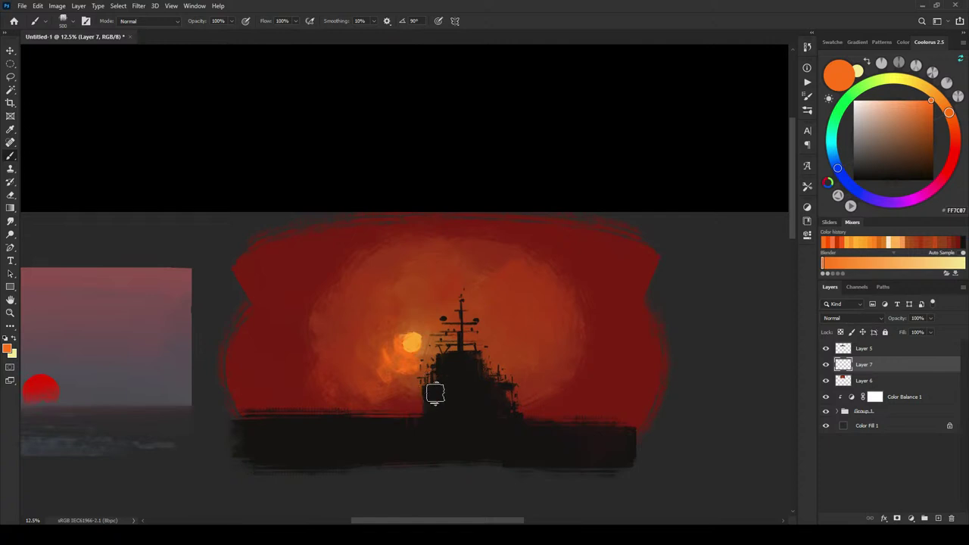
{"action": "scroll", "coordinate": [438, 394], "scroll_direction": "up", "scroll_amount": 1}
{"action": "scroll", "coordinate": [437, 394], "scroll_direction": "up", "scroll_amount": 3}
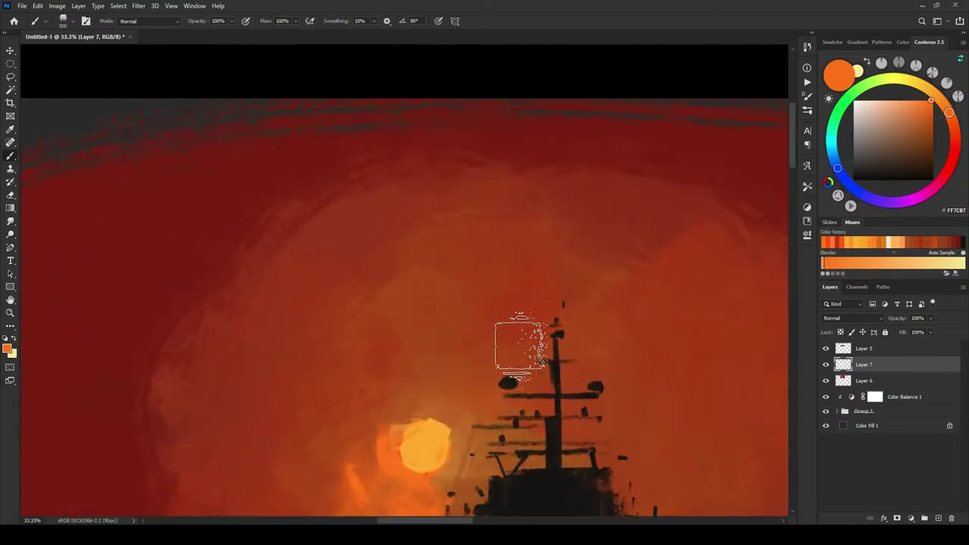
{"action": "left_click_drag", "start_coordinate": [489, 383], "coordinate": [485, 201]}
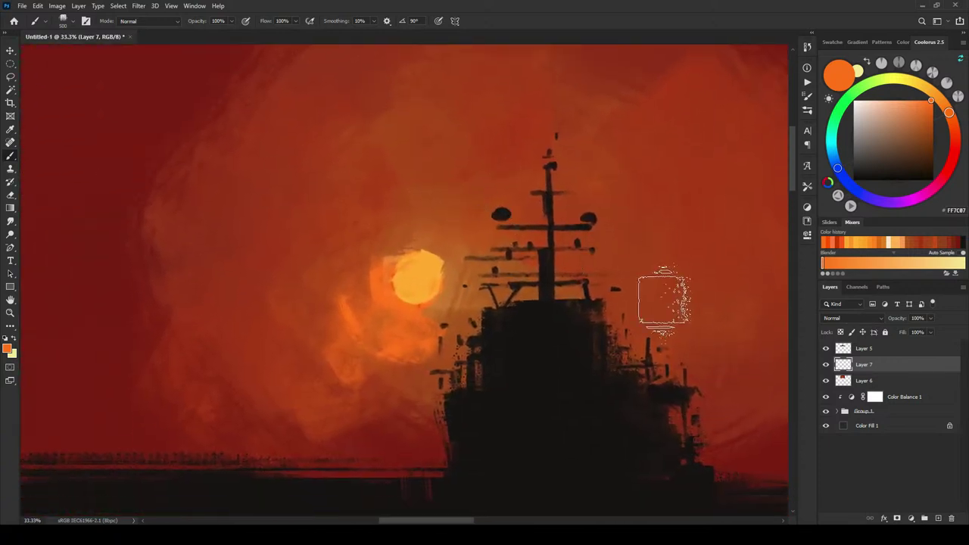
Step: Add a new layer below the ship and paint a large round FF7C07 glow over the sun with a 1400 brush
{"action": "left_click", "coordinate": [938, 517]}
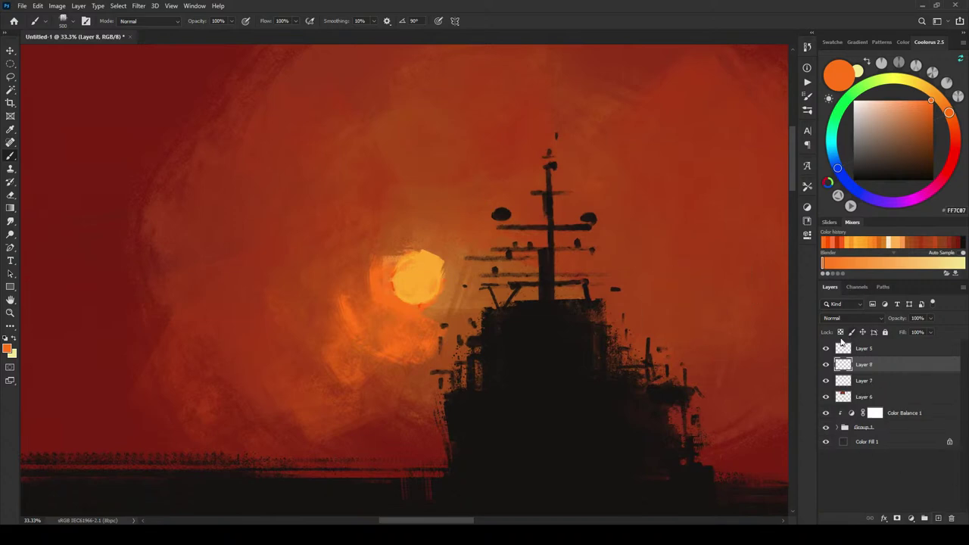
{"action": "key", "text": "]"}
{"action": "key", "text": "]"}
{"action": "key", "text": "]"}
{"action": "key", "text": "]"}
{"action": "key", "text": "]"}
{"action": "key", "text": "]"}
{"action": "key", "text": "]"}
{"action": "key", "text": "]"}
{"action": "mouse_move", "coordinate": [415, 218]}
{"action": "left_mouse_down"}
{"action": "mouse_move", "coordinate": [398, 277]}
{"action": "mouse_move", "coordinate": [557, 199]}
{"action": "left_mouse_up"}
{"action": "key", "text": "]"}
{"action": "mouse_move", "coordinate": [351, 179]}
{"action": "left_mouse_down"}
{"action": "mouse_move", "coordinate": [412, 188]}
{"action": "mouse_move", "coordinate": [396, 216]}
{"action": "left_mouse_up"}
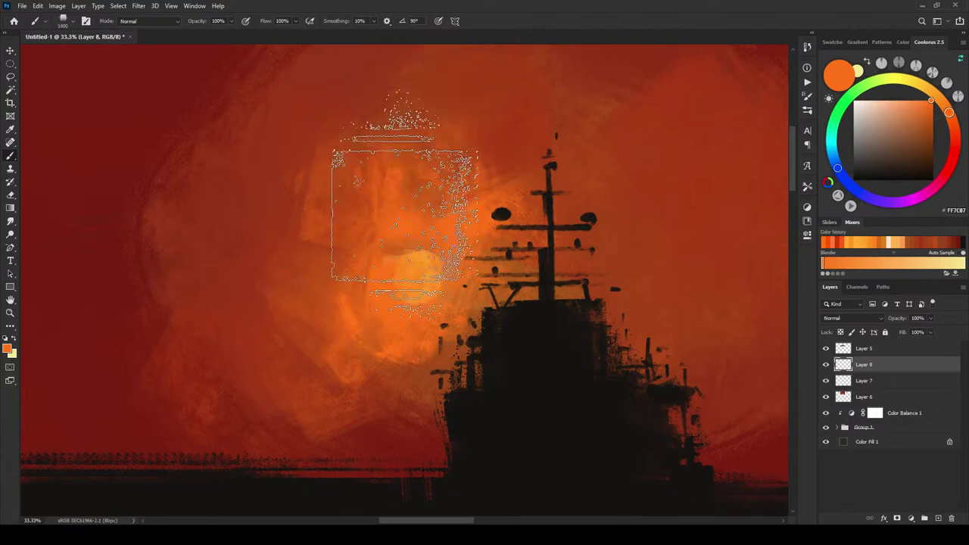
{"action": "mouse_move", "coordinate": [324, 332]}
{"action": "left_mouse_down"}
{"action": "mouse_move", "coordinate": [482, 211]}
{"action": "mouse_move", "coordinate": [430, 186]}
{"action": "mouse_move", "coordinate": [342, 342]}
{"action": "mouse_move", "coordinate": [571, 244]}
{"action": "mouse_move", "coordinate": [363, 121]}
{"action": "mouse_move", "coordinate": [337, 371]}
{"action": "mouse_move", "coordinate": [491, 334]}
{"action": "mouse_move", "coordinate": [335, 280]}
{"action": "mouse_move", "coordinate": [358, 331]}
{"action": "mouse_move", "coordinate": [398, 283]}
{"action": "left_mouse_up"}
{"action": "key", "text": "ctrl+d"}
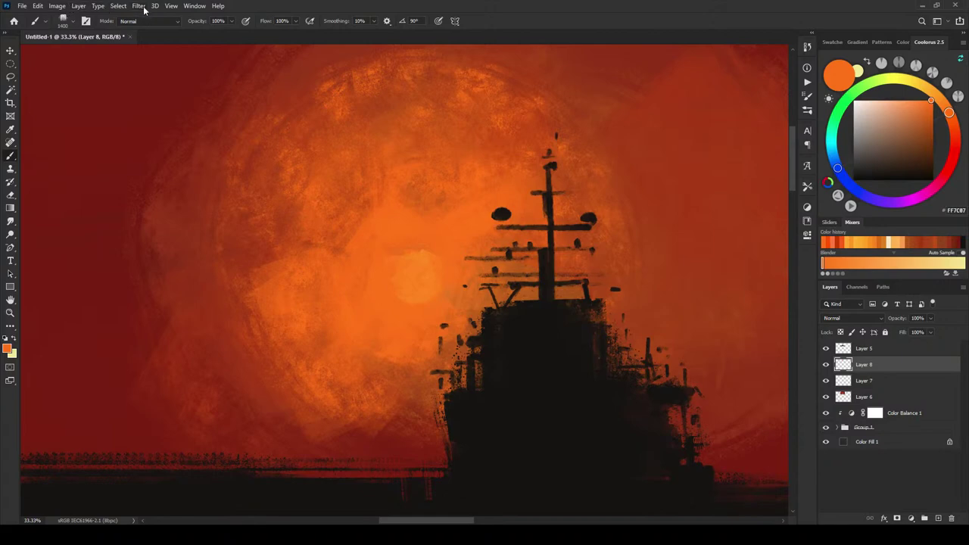
Step: Set the large glow layer's blending mode to Overlay and its opacity to 76%
{"action": "left_click", "coordinate": [863, 314]}
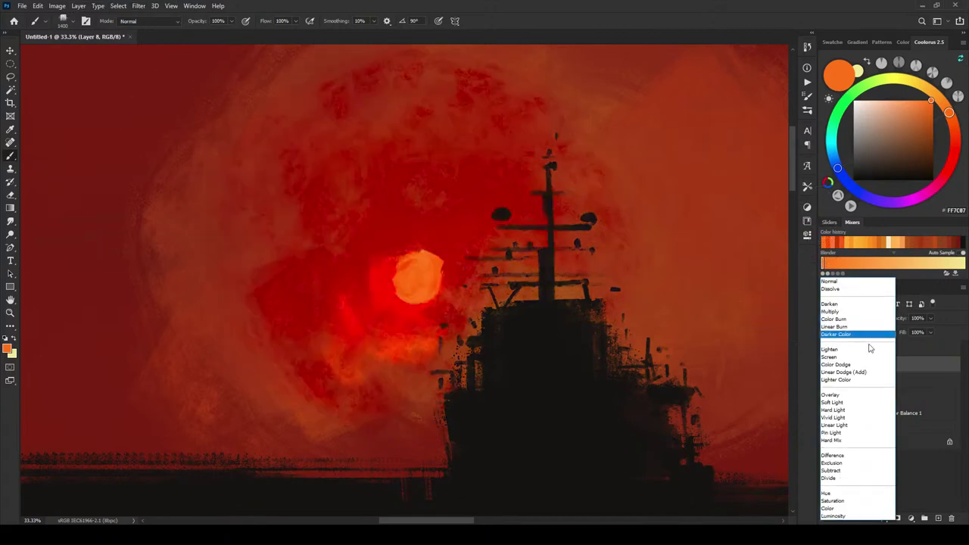
{"action": "left_click", "coordinate": [840, 397]}
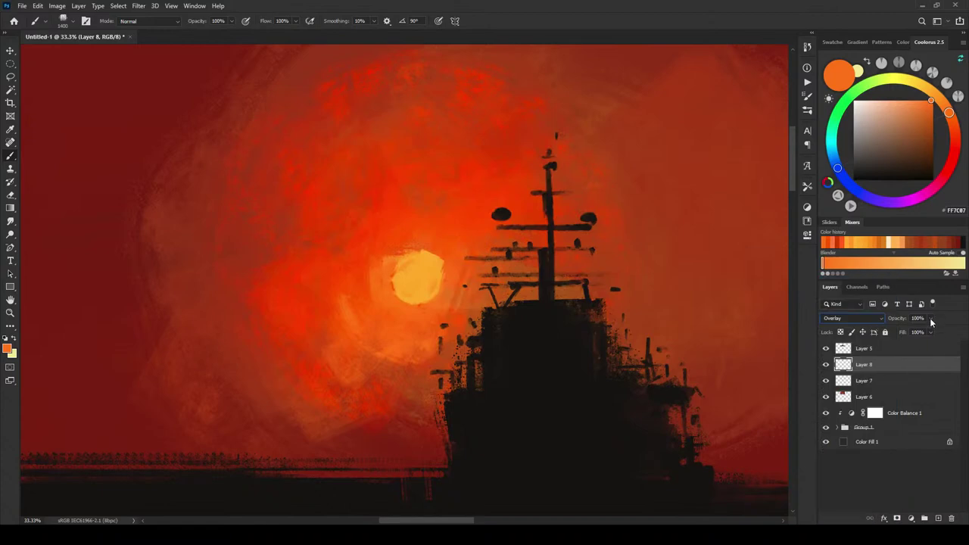
{"action": "left_click_drag", "start_coordinate": [919, 331], "coordinate": [898, 327]}
Step: Compare the glow at thumbnail scale and lower the Overlay glow layer's opacity to about 51%
{"action": "key", "text": "ctrl+minus"}
{"action": "key", "text": "ctrl+minus"}
{"action": "key", "text": "ctrl+minus"}
{"action": "key", "text": "ctrl+minus"}
{"action": "key", "text": "ctrl+minus"}
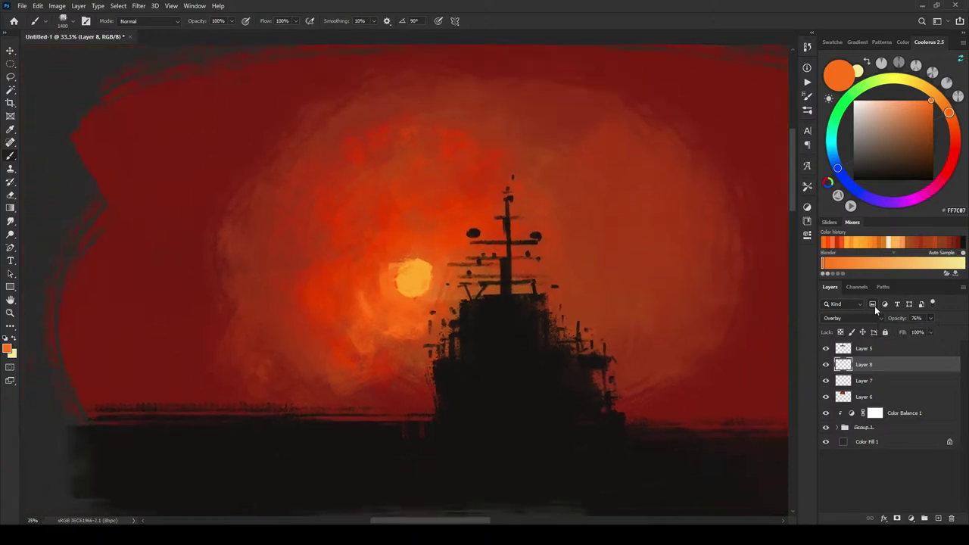
{"action": "key", "text": "ctrl+plus"}
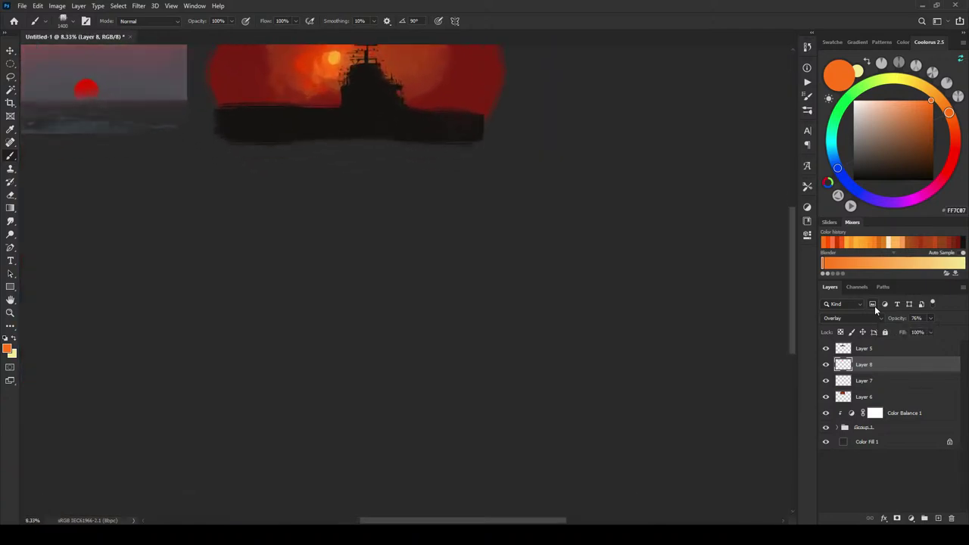
{"action": "left_click_drag", "start_coordinate": [337, 156], "coordinate": [394, 350]}
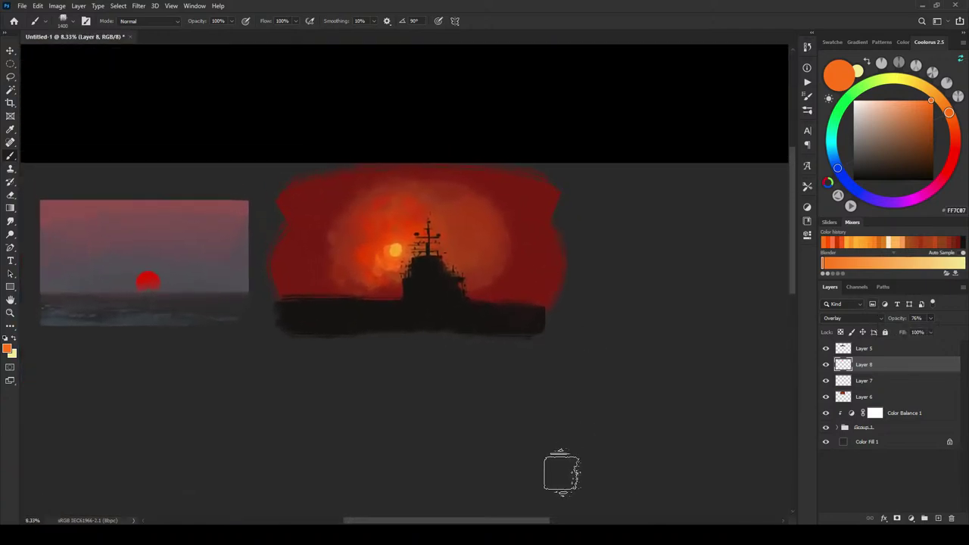
{"action": "key", "text": "ctrl+minus"}
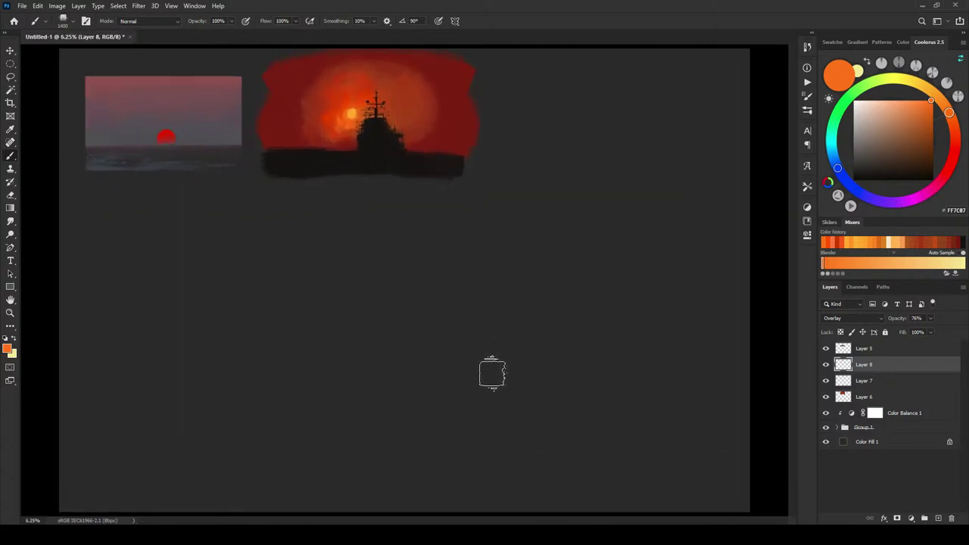
{"action": "key", "text": "ctrl+plus"}
{"action": "key", "text": "ctrl+plus"}
{"action": "key", "text": "ctrl+plus"}
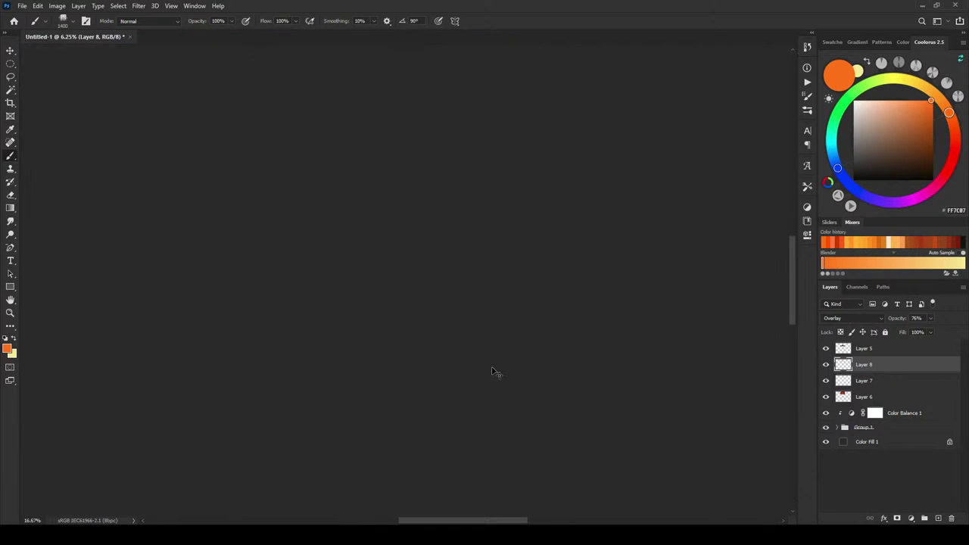
{"action": "left_click_drag", "start_coordinate": [516, 267], "coordinate": [552, 372]}
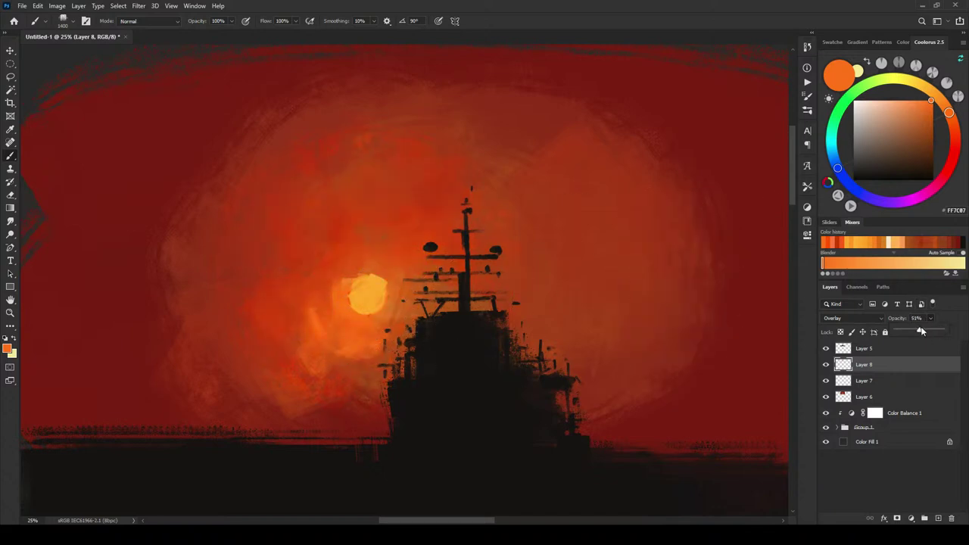
{"action": "left_click_drag", "start_coordinate": [900, 330], "coordinate": [910, 332]}
Step: Duplicate the glow layer at 100% opacity and scale the copy to about 19% width and 21% height around the sun
{"action": "key", "text": "ctrl+j"}
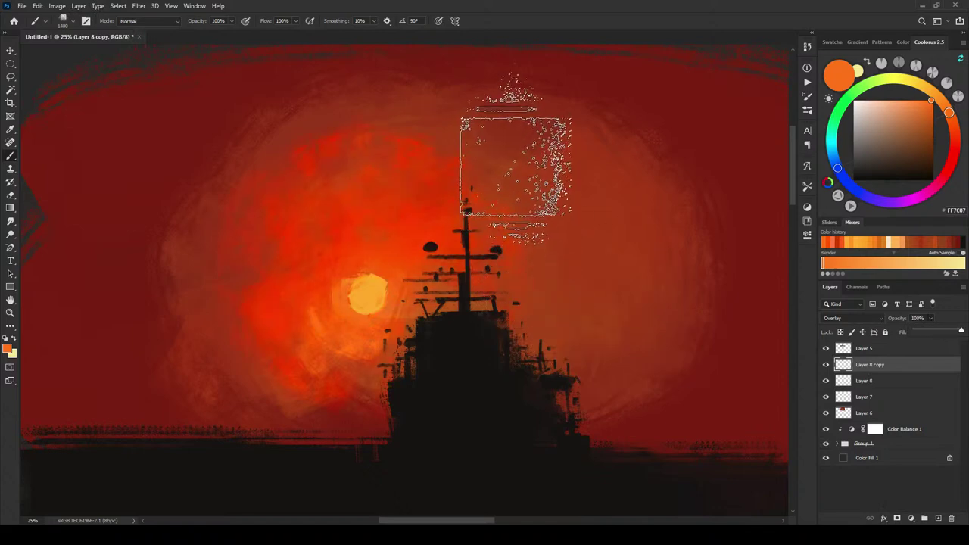
{"action": "key", "text": "ctrl+t"}
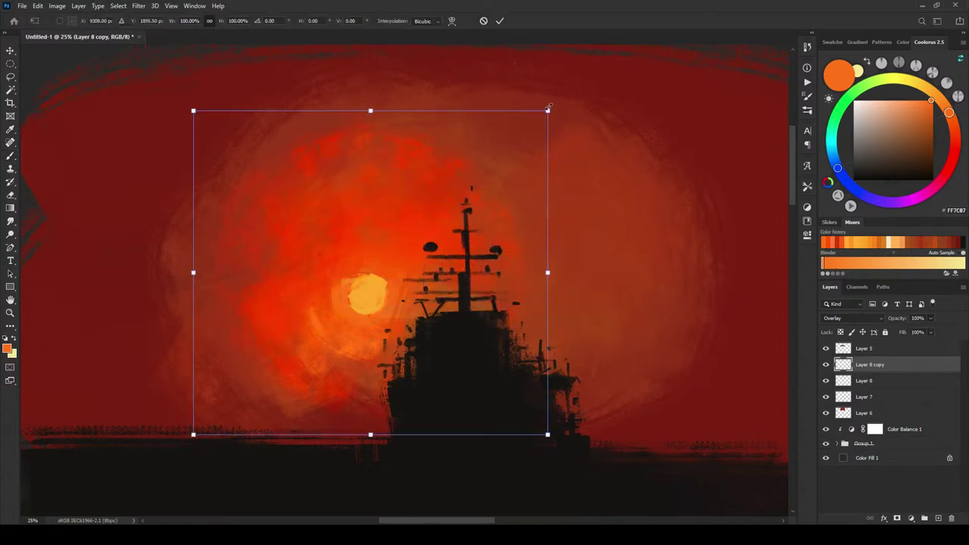
{"action": "left_click_drag", "start_coordinate": [548, 111], "coordinate": [380, 288]}
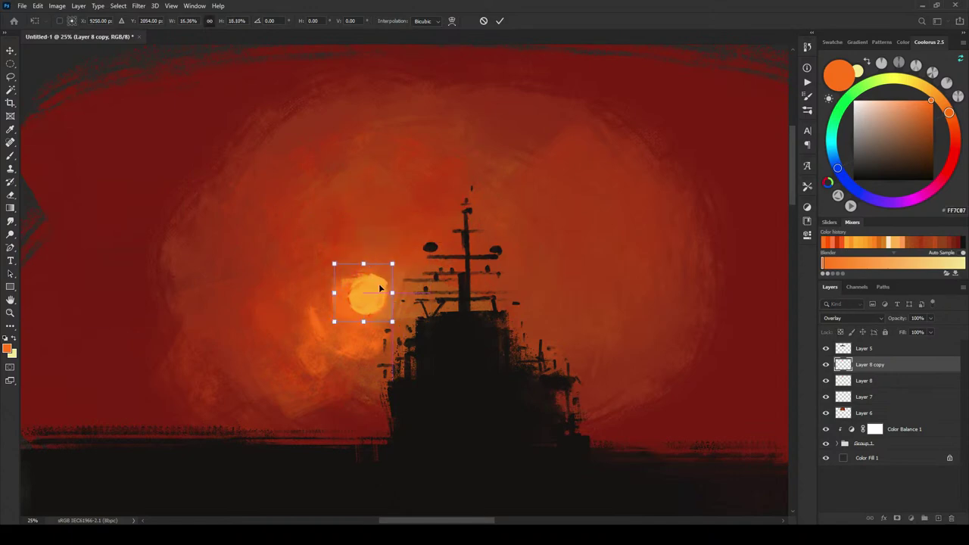
{"action": "left_click_drag", "start_coordinate": [395, 323], "coordinate": [399, 328]}
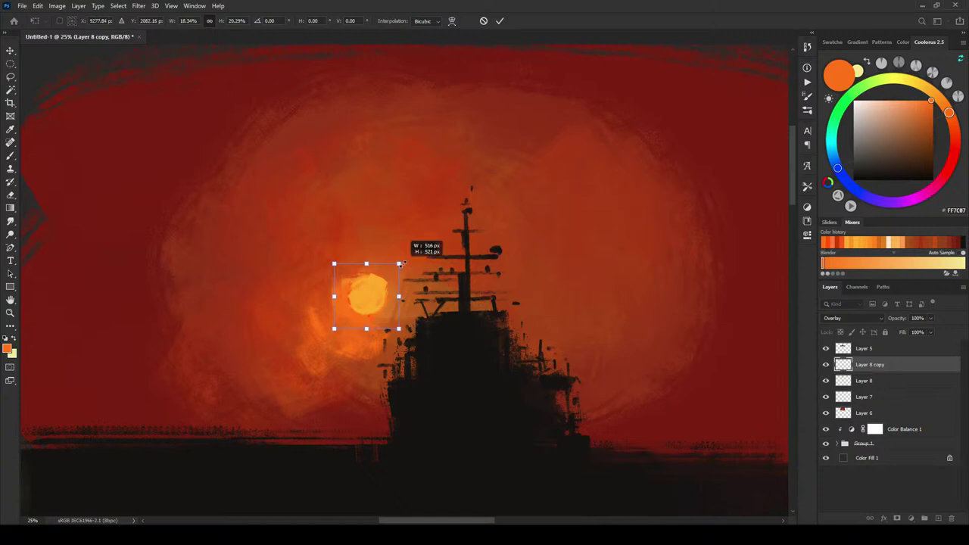
{"action": "left_click_drag", "start_coordinate": [335, 327], "coordinate": [331, 331]}
{"action": "left_click_drag", "start_coordinate": [332, 261], "coordinate": [334, 263]}
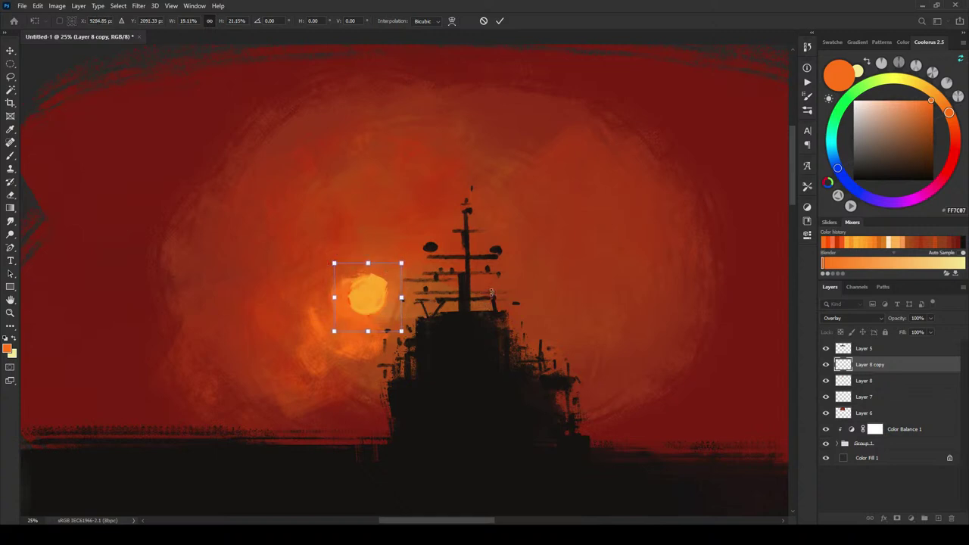
{"action": "key", "text": "ctrl+plus"}
{"action": "key", "text": "ctrl+plus"}
{"action": "key", "text": "ctrl+plus"}
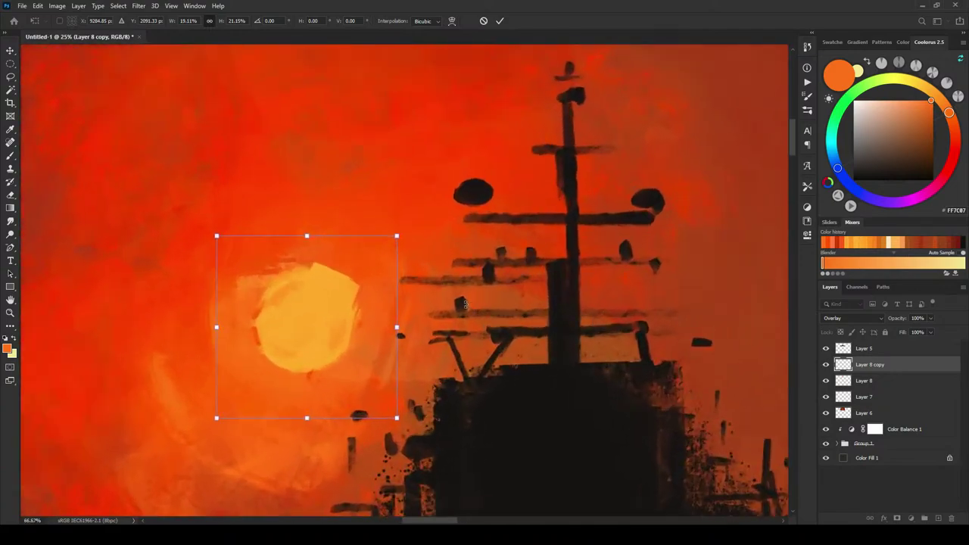
{"action": "key", "text": "Return"}
Step: Hide the large Overlay glow layer and add a new layer above its scaled-down copy for further brushwork
{"action": "key", "text": "b"}
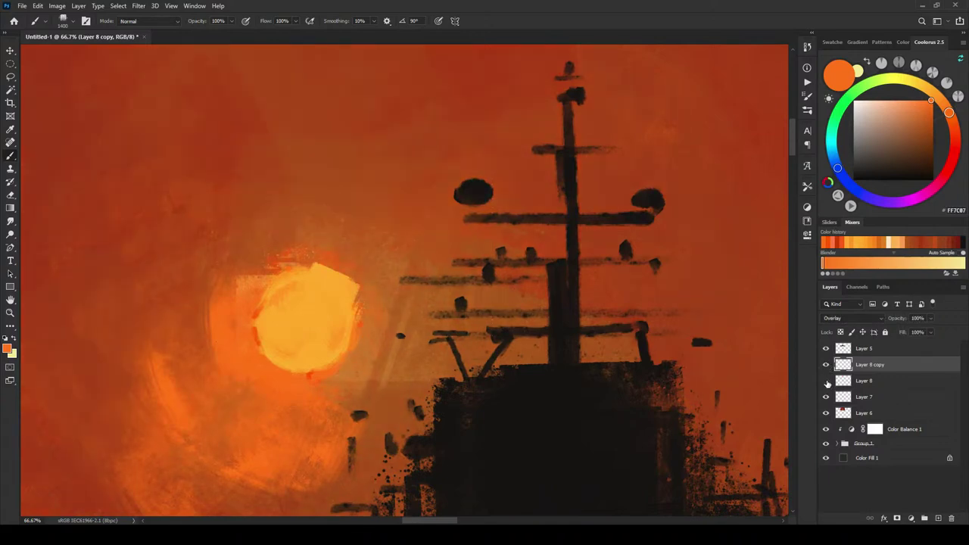
{"action": "left_click", "coordinate": [938, 518]}
{"action": "left_click", "coordinate": [842, 381], "text": "ctrl"}
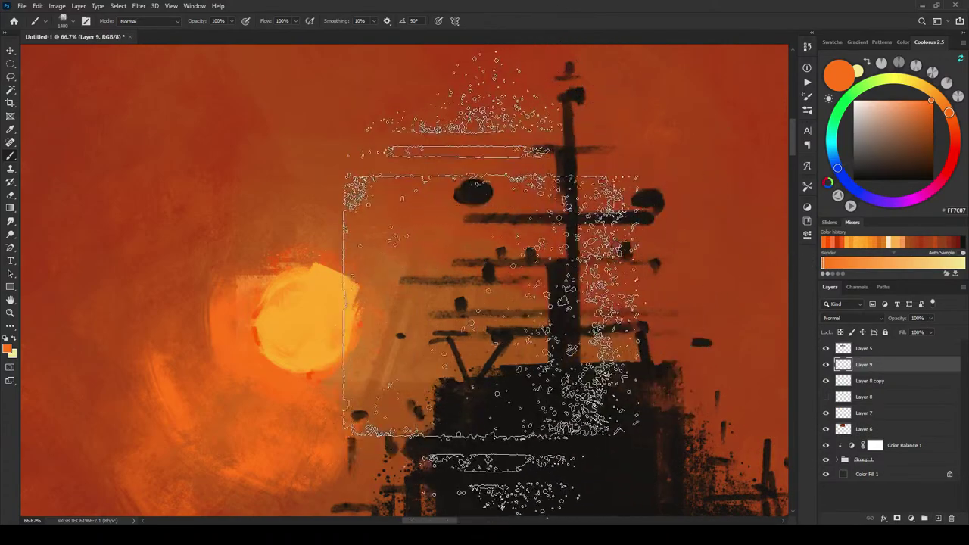
{"action": "key", "text": "ctrl+d"}
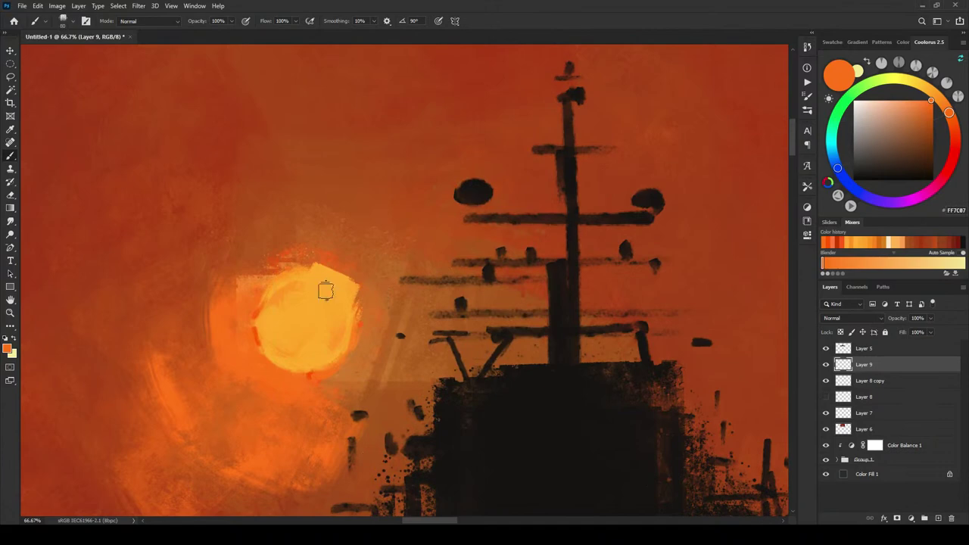
Step: Paint over the sun on the new layer in bright yellow (FFE141) with a 400 px brush
{"action": "left_click", "coordinate": [324, 284], "text": "alt"}
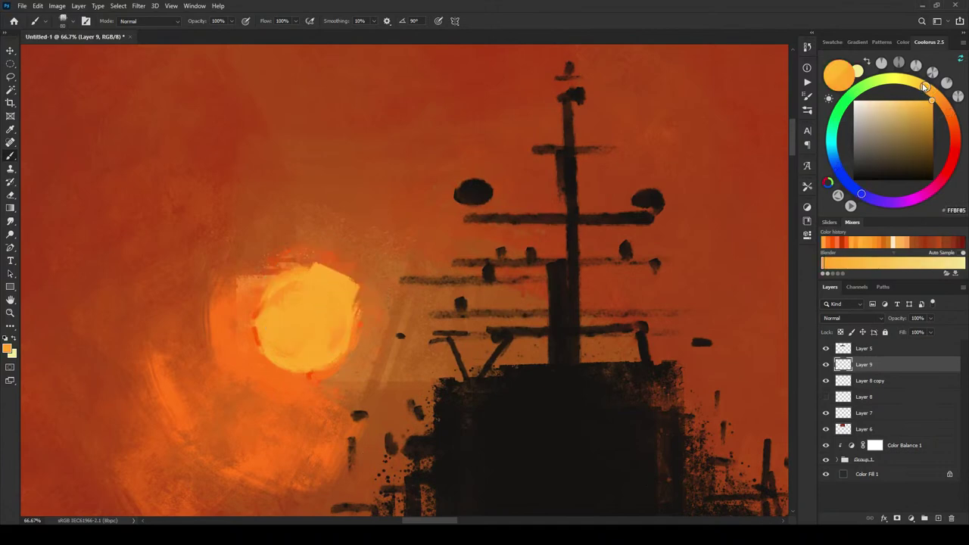
{"action": "left_click", "coordinate": [913, 81]}
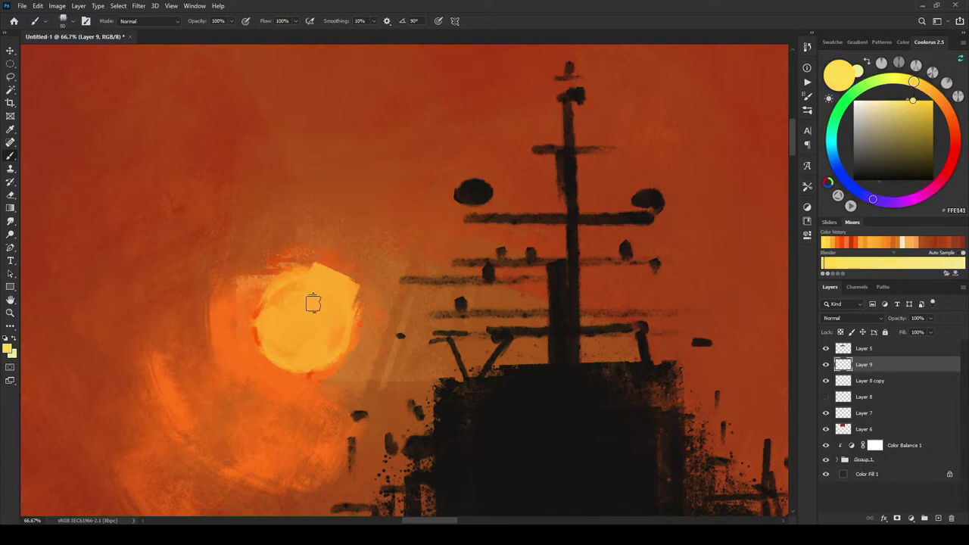
{"action": "mouse_move", "coordinate": [311, 303]}
{"action": "left_mouse_down"}
{"action": "mouse_move", "coordinate": [280, 333]}
{"action": "mouse_move", "coordinate": [311, 308]}
{"action": "mouse_move", "coordinate": [332, 329]}
{"action": "mouse_move", "coordinate": [302, 313]}
{"action": "left_mouse_up"}
{"action": "key", "text": "ctrl+z"}
{"action": "key", "text": "bracketright"}
{"action": "key", "text": "bracketright"}
{"action": "key", "text": "bracketright"}
{"action": "key", "text": "bracketright"}
{"action": "key", "text": "bracketright"}
{"action": "key", "text": "bracketright"}
{"action": "key", "text": "bracketright"}
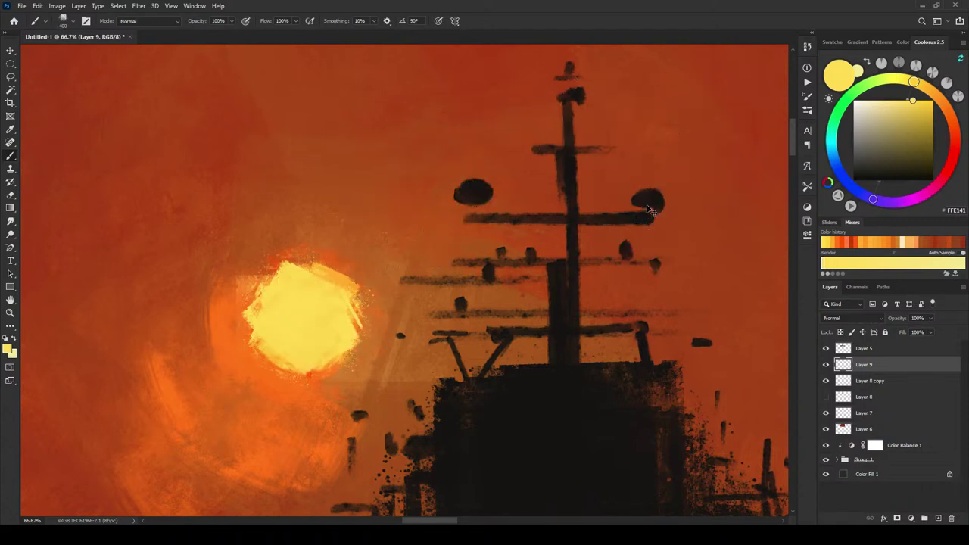
Step: Compare the painting at thumbnail scale with the new yellow sun layer hidden and shown
{"action": "key", "text": "ctrl+minus"}
{"action": "key", "text": "ctrl+minus"}
{"action": "key", "text": "ctrl+minus"}
{"action": "key", "text": "ctrl+minus"}
{"action": "key", "text": "ctrl+minus"}
{"action": "key", "text": "ctrl+minus"}
{"action": "key", "text": "ctrl+plus"}
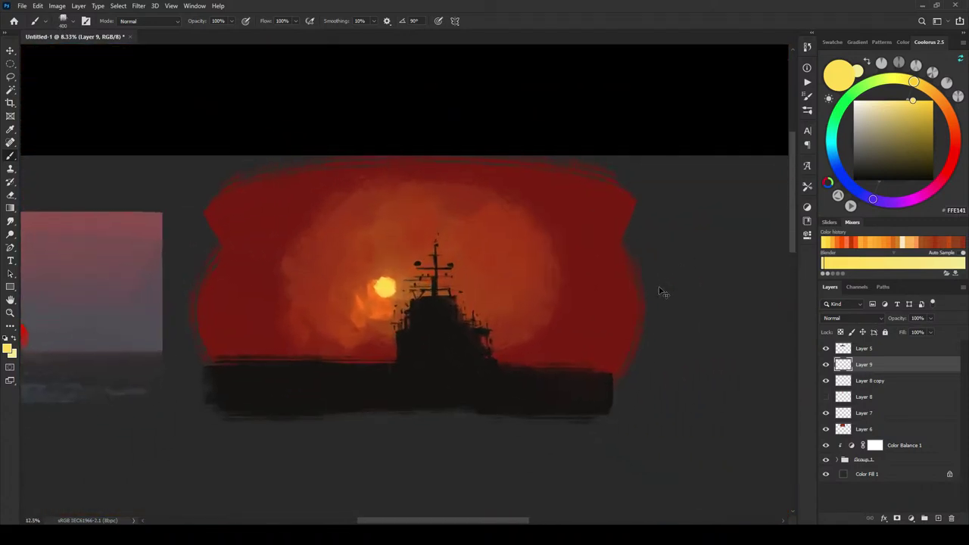
{"action": "left_click", "coordinate": [827, 365]}
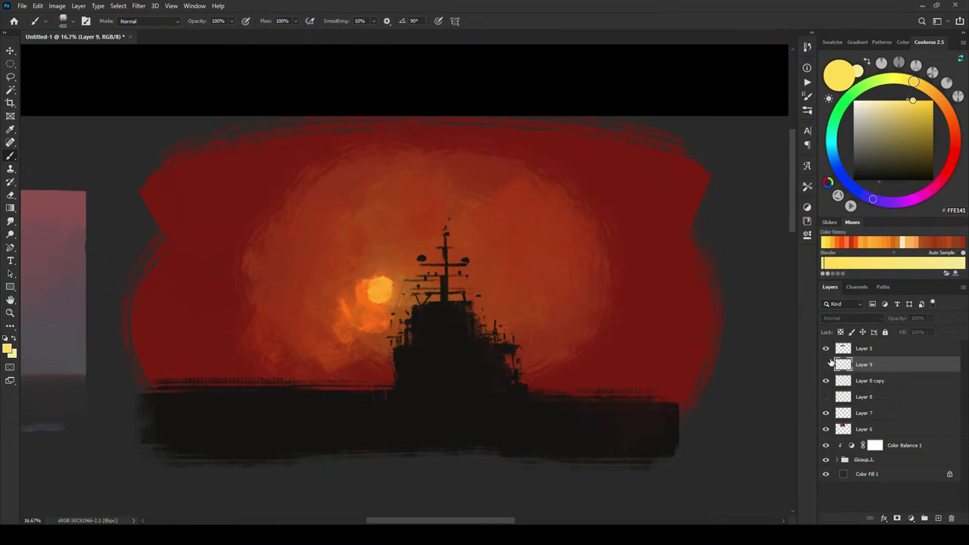
{"action": "left_click", "coordinate": [826, 365]}
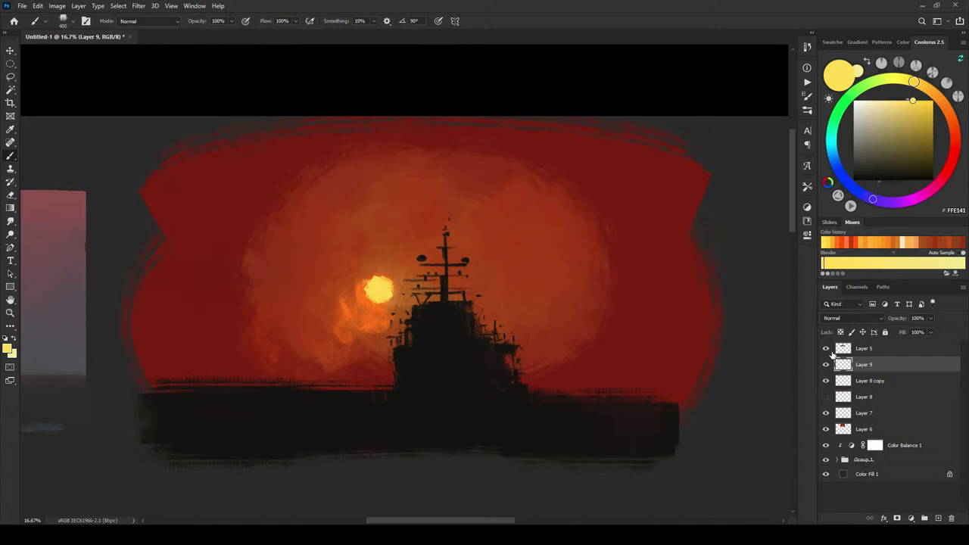
{"action": "left_click", "coordinate": [826, 364]}
{"action": "left_click", "coordinate": [827, 365]}
{"action": "mouse_move", "coordinate": [925, 331]}
{"action": "left_mouse_down"}
{"action": "mouse_move", "coordinate": [938, 331]}
{"action": "mouse_move", "coordinate": [924, 332]}
{"action": "left_mouse_up"}
Step: On the sky layer, Layer 6, paint the lower sky on both sides of the ship deep red (962207) with a 1200 px brush
{"action": "left_click", "coordinate": [872, 429]}
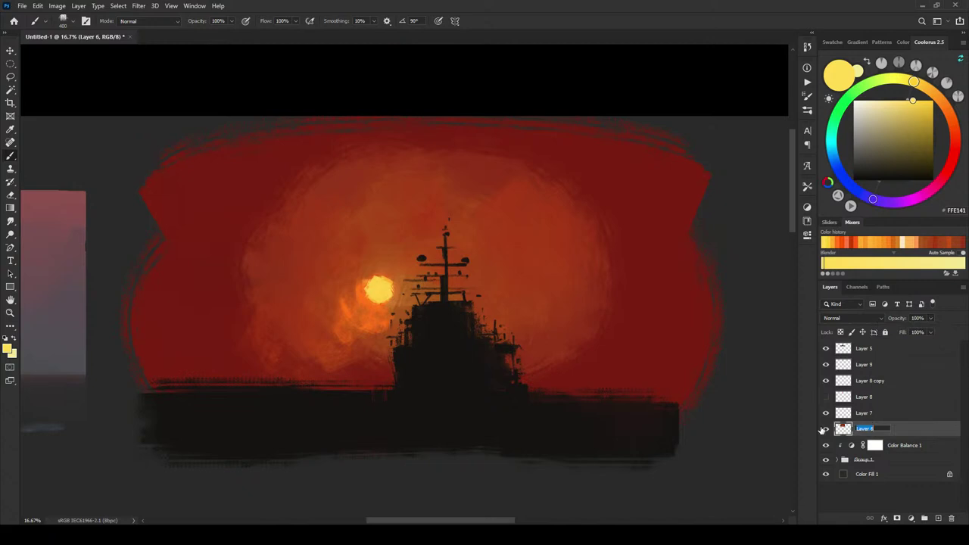
{"action": "left_click", "coordinate": [825, 429]}
{"action": "left_click", "coordinate": [826, 429]}
{"action": "left_click", "coordinate": [594, 341], "text": "alt"}
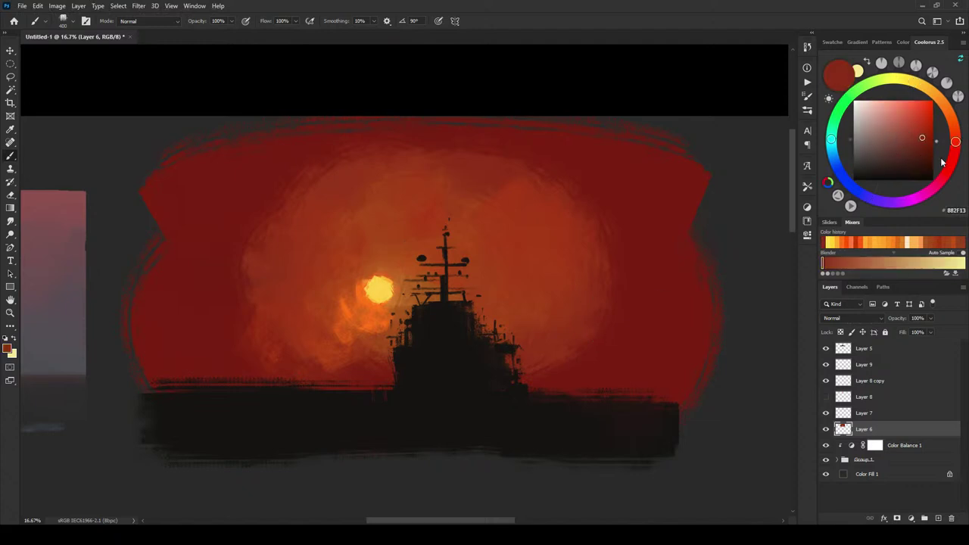
{"action": "left_click", "coordinate": [924, 129]}
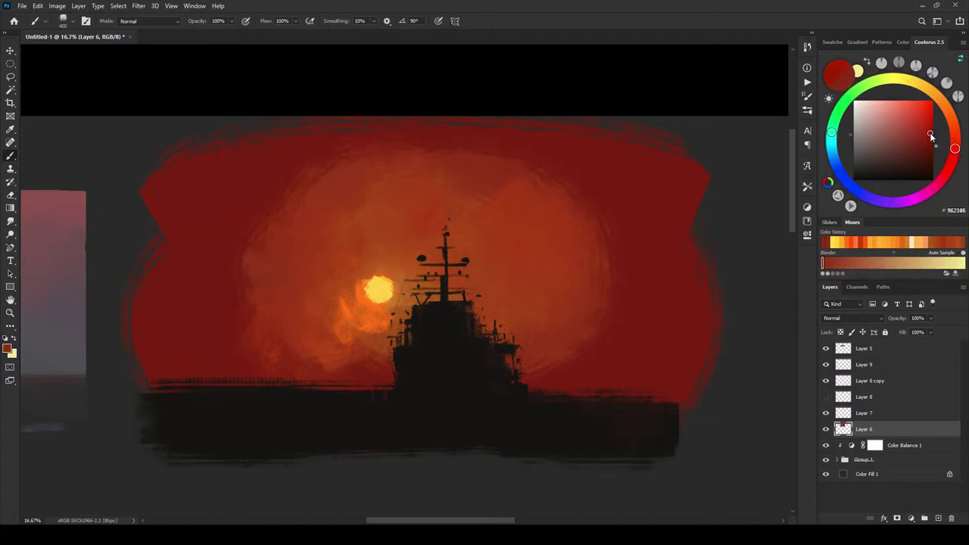
{"action": "key", "text": "bracketright"}
{"action": "key", "text": "bracketright"}
{"action": "key", "text": "bracketright"}
{"action": "key", "text": "bracketright"}
{"action": "key", "text": "bracketright"}
{"action": "key", "text": "bracketright"}
{"action": "key", "text": "bracketright"}
{"action": "key", "text": "bracketright"}
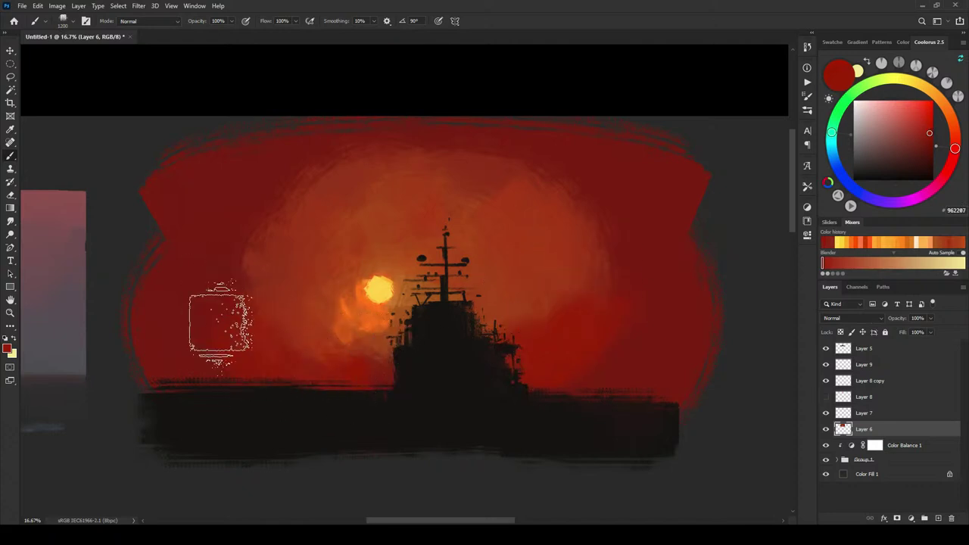
{"action": "mouse_move", "coordinate": [220, 321]}
{"action": "left_mouse_down"}
{"action": "mouse_move", "coordinate": [239, 347]}
{"action": "mouse_move", "coordinate": [262, 320]}
{"action": "mouse_move", "coordinate": [237, 291]}
{"action": "mouse_move", "coordinate": [216, 324]}
{"action": "left_mouse_up"}
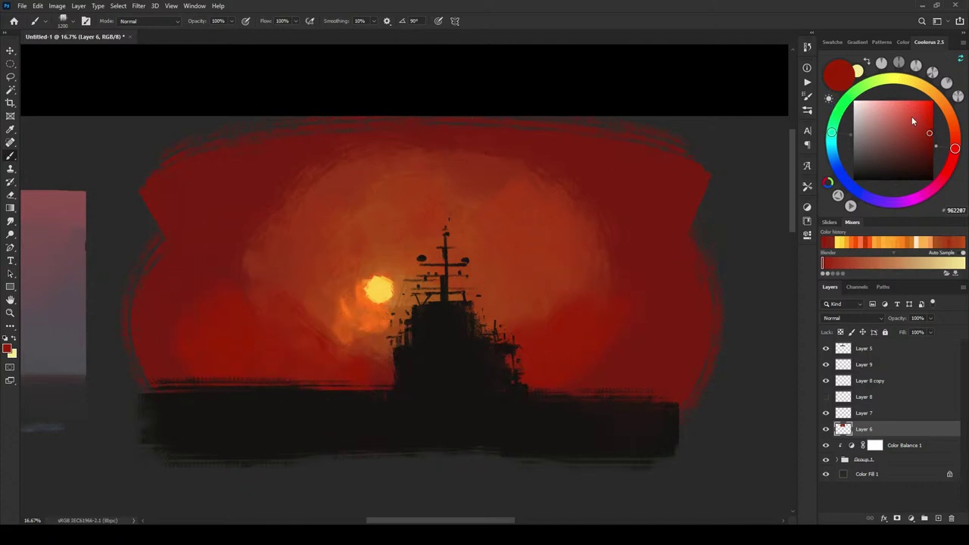
Step: Paint the sky's upper corners in muted red and dusky maroon, and the top centre in dull brown
{"action": "left_click_drag", "start_coordinate": [927, 131], "coordinate": [908, 140]}
{"action": "mouse_move", "coordinate": [545, 156]}
{"action": "left_mouse_down"}
{"action": "mouse_move", "coordinate": [595, 183]}
{"action": "mouse_move", "coordinate": [618, 249]}
{"action": "mouse_move", "coordinate": [582, 108]}
{"action": "mouse_move", "coordinate": [719, 204]}
{"action": "left_mouse_up"}
{"action": "mouse_move", "coordinate": [280, 128]}
{"action": "left_mouse_down"}
{"action": "mouse_move", "coordinate": [232, 130]}
{"action": "mouse_move", "coordinate": [212, 184]}
{"action": "mouse_move", "coordinate": [275, 151]}
{"action": "mouse_move", "coordinate": [174, 169]}
{"action": "mouse_move", "coordinate": [250, 147]}
{"action": "left_mouse_up"}
{"action": "left_click", "coordinate": [900, 153]}
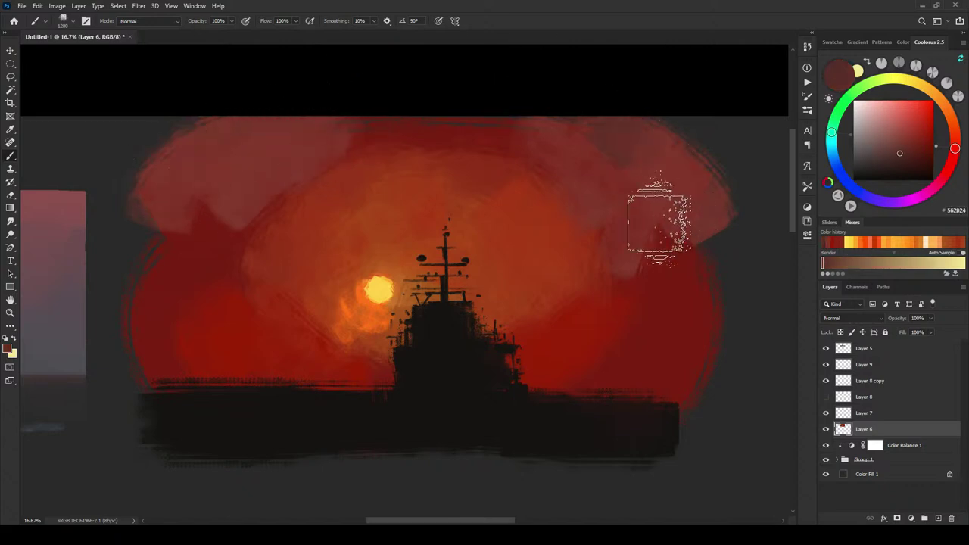
{"action": "mouse_move", "coordinate": [619, 176]}
{"action": "left_mouse_down"}
{"action": "mouse_move", "coordinate": [675, 206]}
{"action": "mouse_move", "coordinate": [694, 168]}
{"action": "mouse_move", "coordinate": [670, 227]}
{"action": "left_mouse_up"}
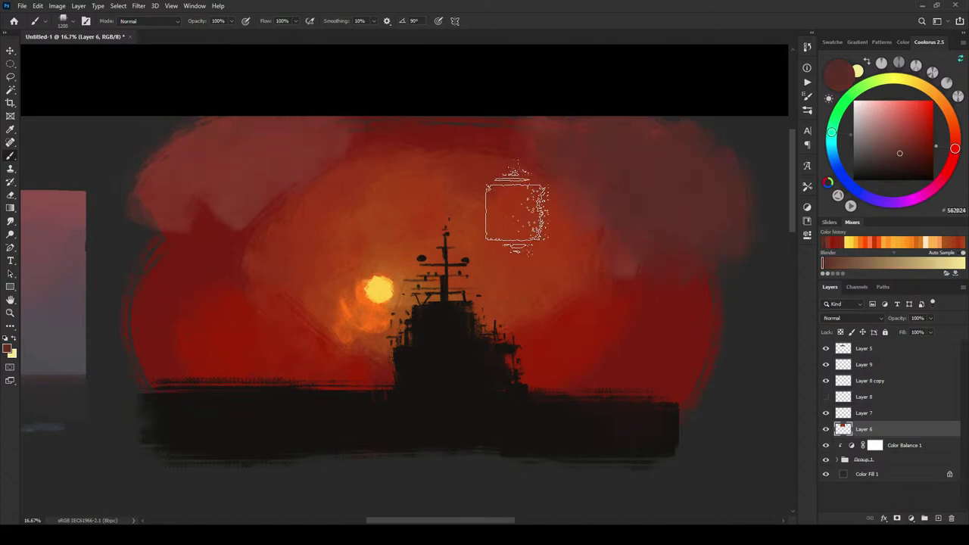
{"action": "mouse_move", "coordinate": [221, 244]}
{"action": "left_mouse_down"}
{"action": "mouse_move", "coordinate": [209, 200]}
{"action": "mouse_move", "coordinate": [171, 198]}
{"action": "mouse_move", "coordinate": [125, 220]}
{"action": "mouse_move", "coordinate": [151, 173]}
{"action": "mouse_move", "coordinate": [170, 233]}
{"action": "mouse_move", "coordinate": [228, 189]}
{"action": "mouse_move", "coordinate": [151, 225]}
{"action": "left_mouse_up"}
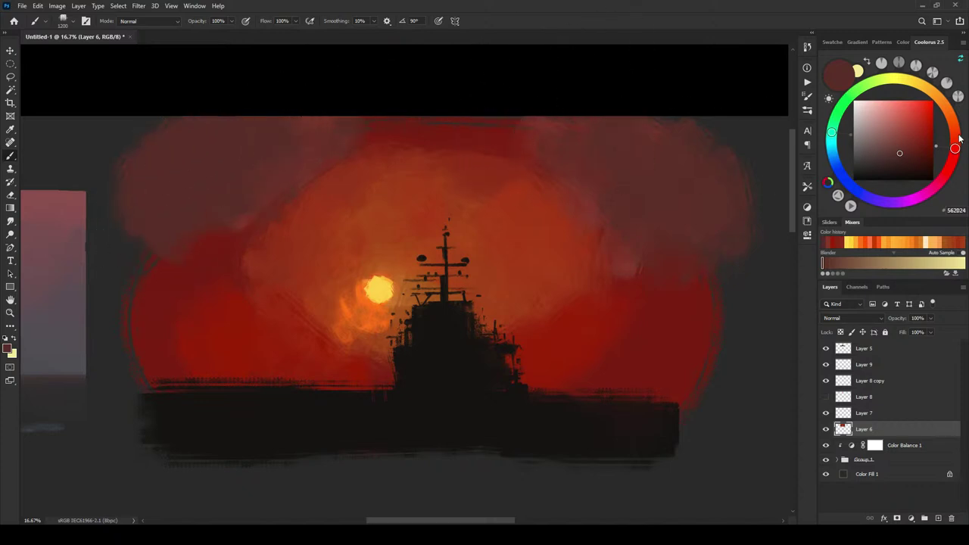
{"action": "left_click_drag", "start_coordinate": [959, 137], "coordinate": [950, 115]}
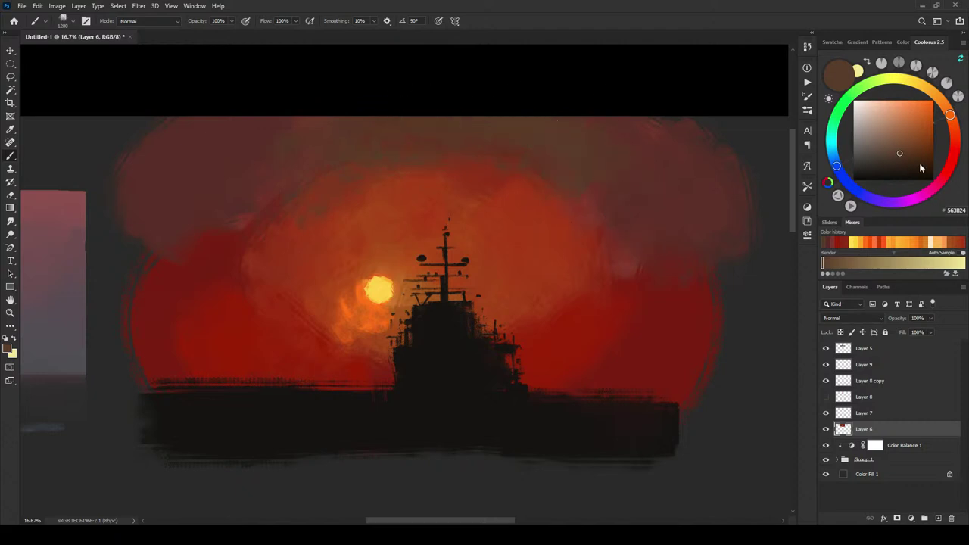
Step: Build up dark crimson and maroon along the outer left and right edges of the sky
{"action": "left_click", "coordinate": [956, 150]}
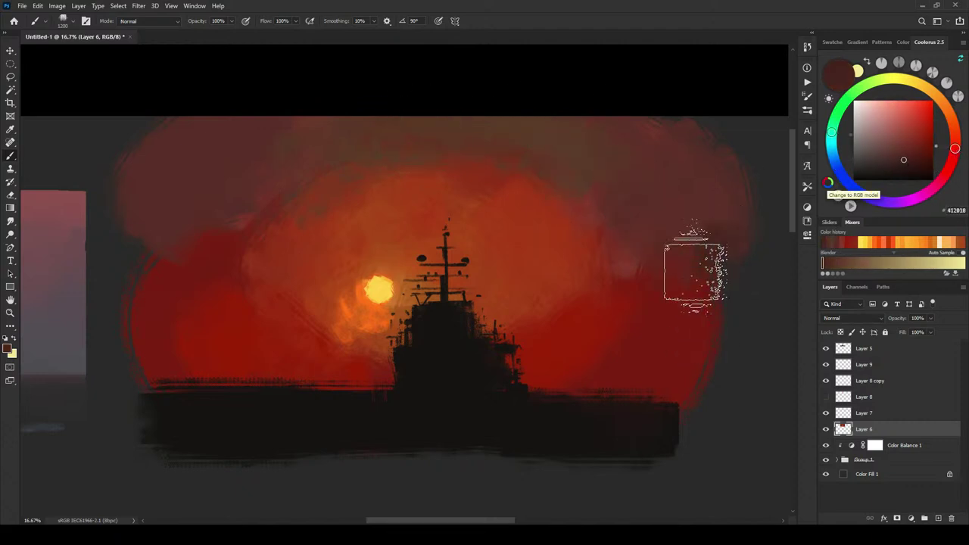
{"action": "left_click", "coordinate": [919, 166]}
{"action": "left_click", "coordinate": [921, 141]}
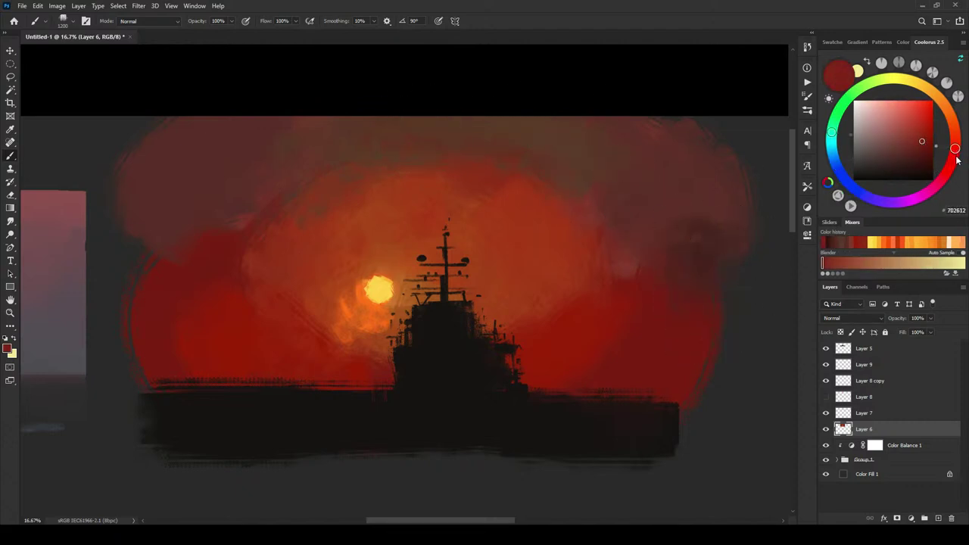
{"action": "left_click", "coordinate": [954, 158]}
{"action": "left_click", "coordinate": [916, 173]}
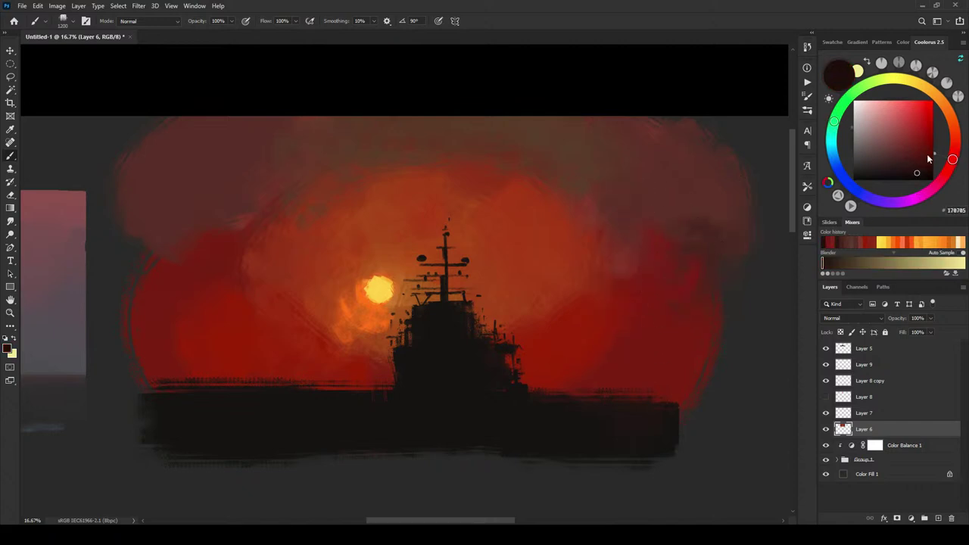
{"action": "mouse_move", "coordinate": [667, 301]}
{"action": "left_mouse_down"}
{"action": "mouse_move", "coordinate": [692, 305]}
{"action": "mouse_move", "coordinate": [710, 215]}
{"action": "mouse_move", "coordinate": [710, 350]}
{"action": "mouse_move", "coordinate": [722, 238]}
{"action": "mouse_move", "coordinate": [697, 370]}
{"action": "left_mouse_up"}
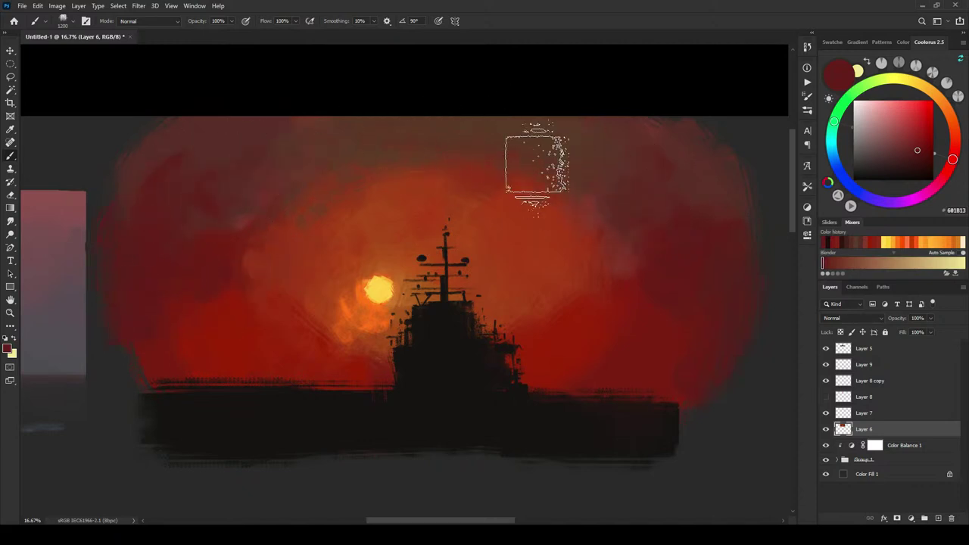
Step: Break up the upper edge of the orange glow with cloud-like strokes in reds and oranges sampled from the sky
{"action": "left_click", "coordinate": [539, 159], "text": "alt"}
{"action": "left_click", "coordinate": [489, 163], "text": "alt"}
{"action": "left_click_drag", "start_coordinate": [506, 144], "coordinate": [489, 156]}
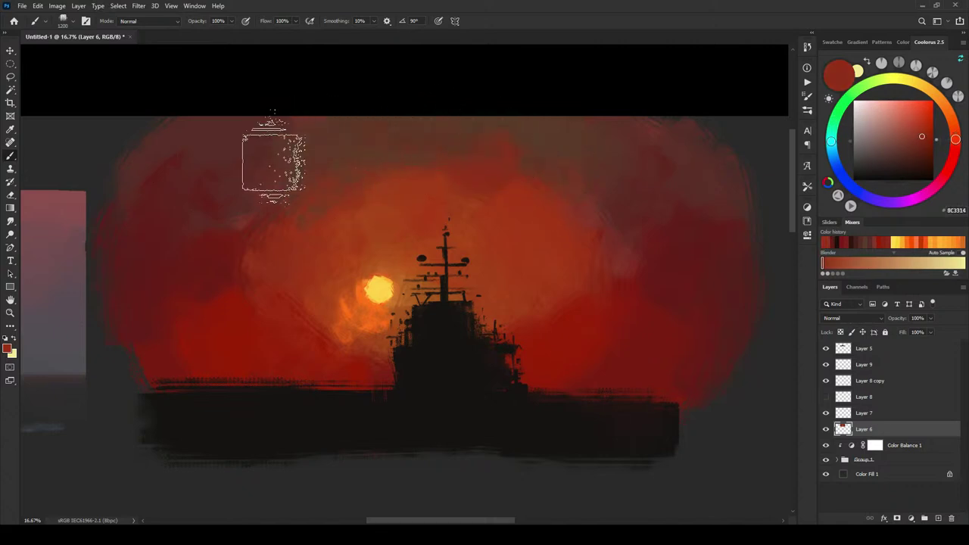
{"action": "left_click_drag", "start_coordinate": [275, 203], "coordinate": [315, 177]}
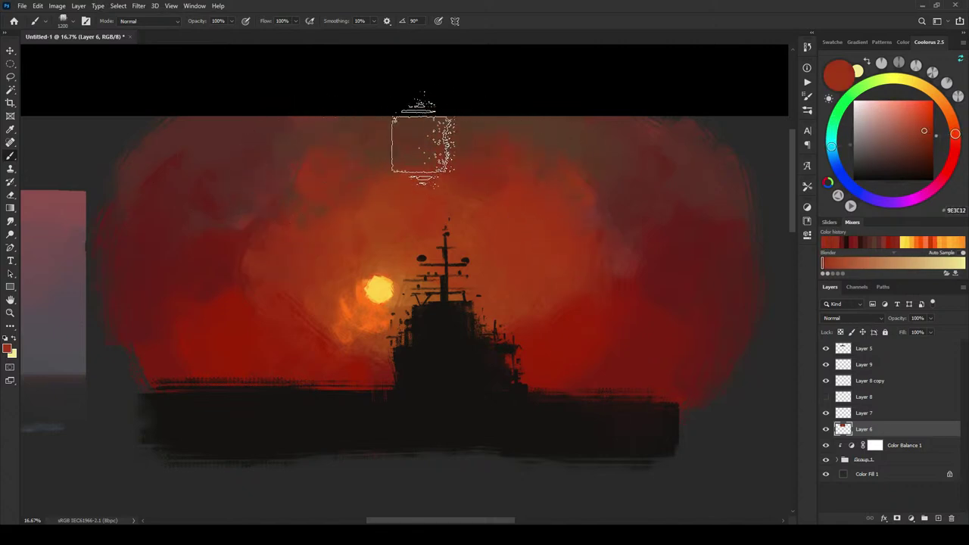
{"action": "left_click", "coordinate": [426, 166], "text": "alt"}
{"action": "left_click", "coordinate": [412, 148], "text": "alt"}
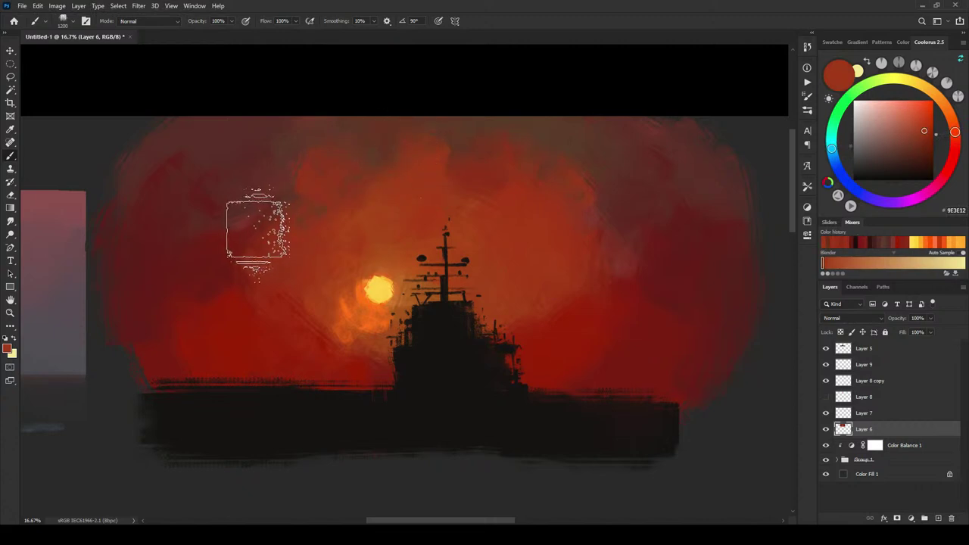
Step: Blend the left edge of the glow into the dark sky with sampled reds, reducing the brush to 300 px
{"action": "left_click", "coordinate": [280, 269], "text": "alt"}
{"action": "key", "text": "["}
{"action": "key", "text": "["}
{"action": "key", "text": "["}
{"action": "key", "text": "["}
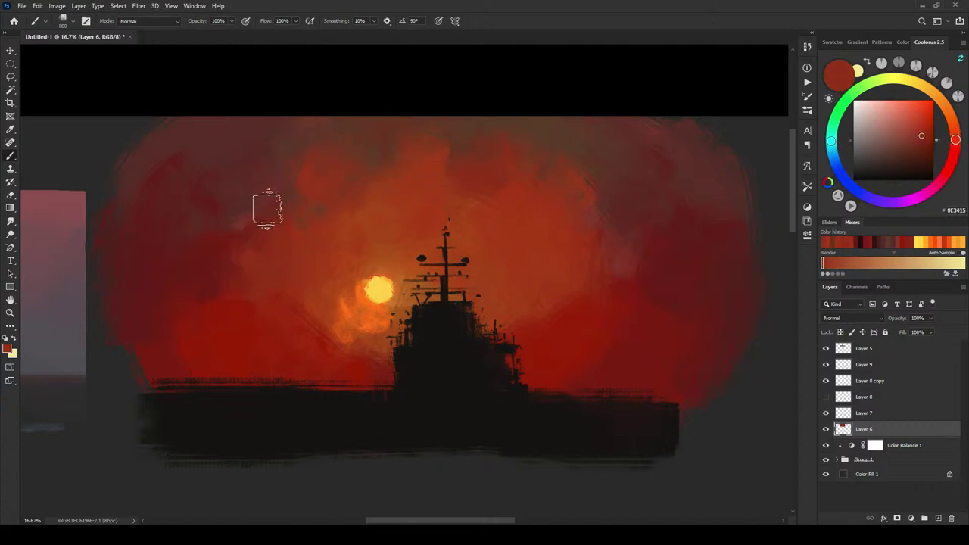
{"action": "left_click", "coordinate": [243, 217], "text": "alt"}
{"action": "key", "text": "bracketleft"}
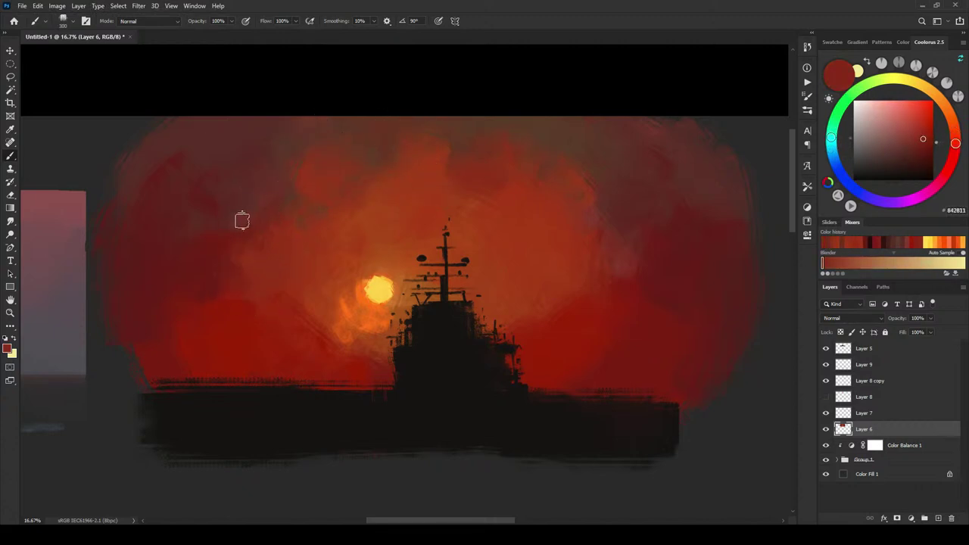
Step: Add small red cloud dabs along the glow's right edge and blend them with sampled reds using a 600 px brush
{"action": "left_click", "coordinate": [576, 246], "text": "alt"}
{"action": "left_click", "coordinate": [614, 218]}
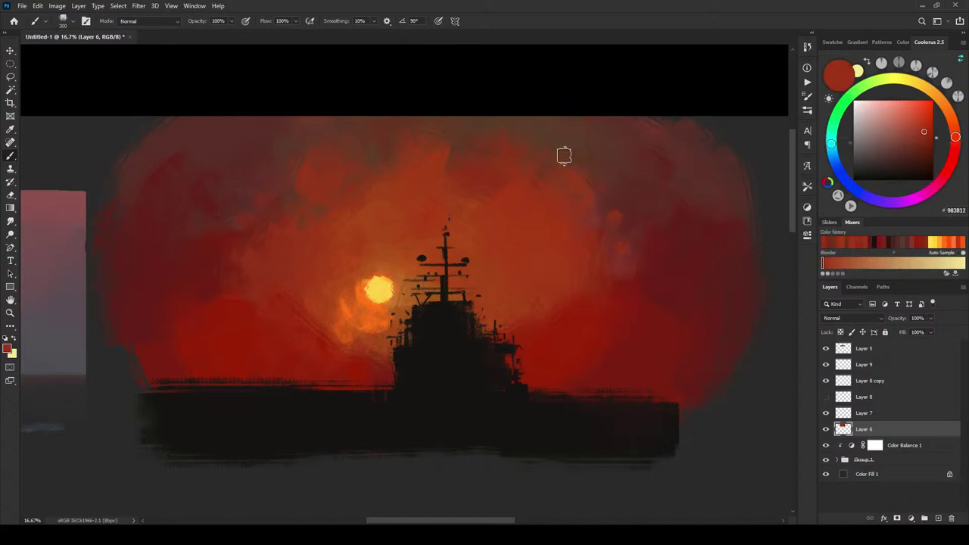
{"action": "left_click", "coordinate": [601, 284], "text": "alt"}
{"action": "key", "text": "bracketright"}
{"action": "key", "text": "bracketright"}
{"action": "key", "text": "bracketright"}
{"action": "key", "text": "bracketright"}
{"action": "key", "text": "bracketright"}
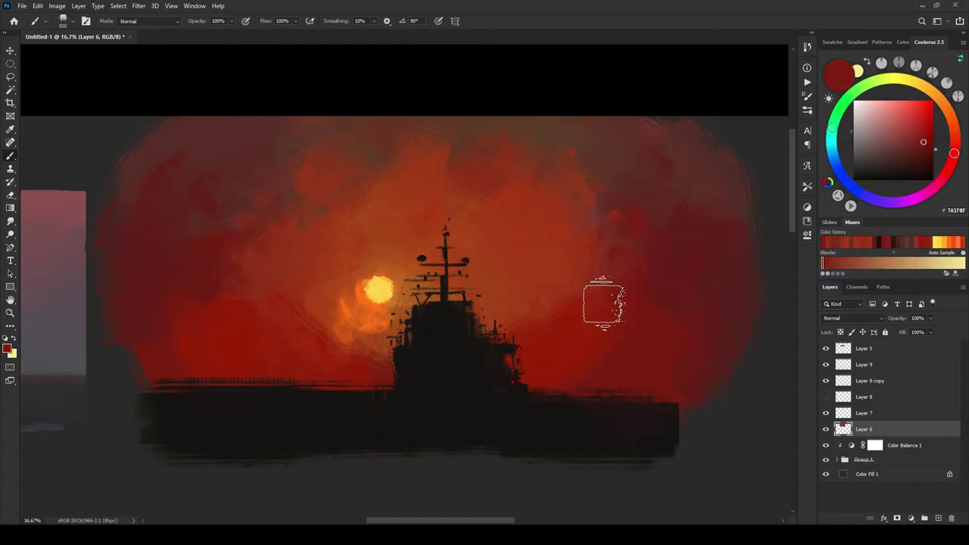
{"action": "left_click", "coordinate": [578, 227], "text": "alt"}
{"action": "left_click", "coordinate": [646, 215], "text": "alt"}
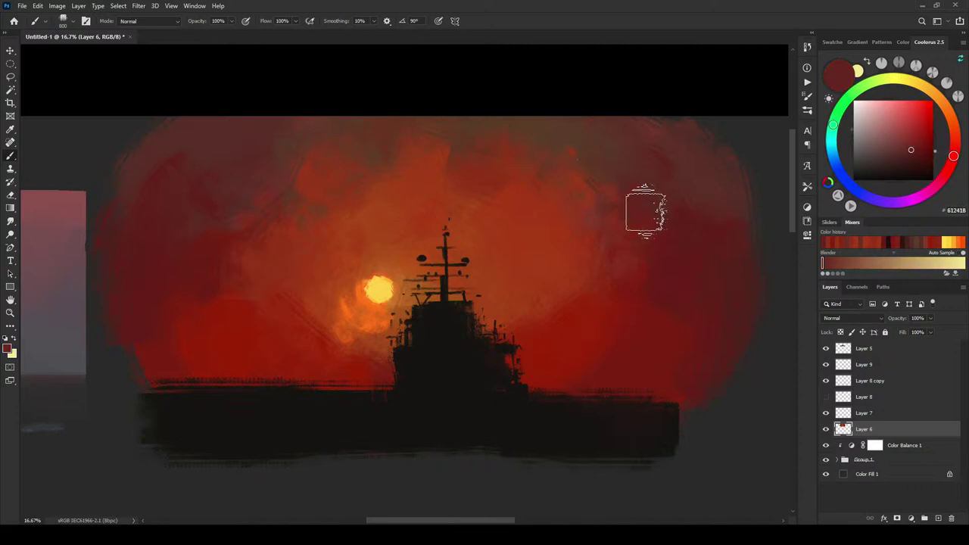
Step: Soften the red-to-orange transitions left of the sun and right of the ship with colours sampled from the sky
{"action": "left_click", "coordinate": [189, 250], "text": "alt"}
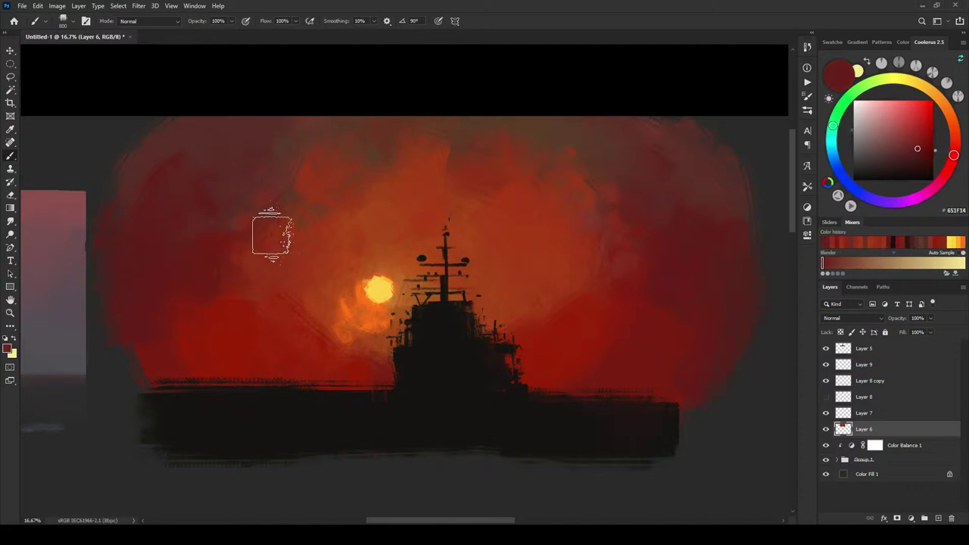
{"action": "left_click", "coordinate": [320, 312], "text": "alt"}
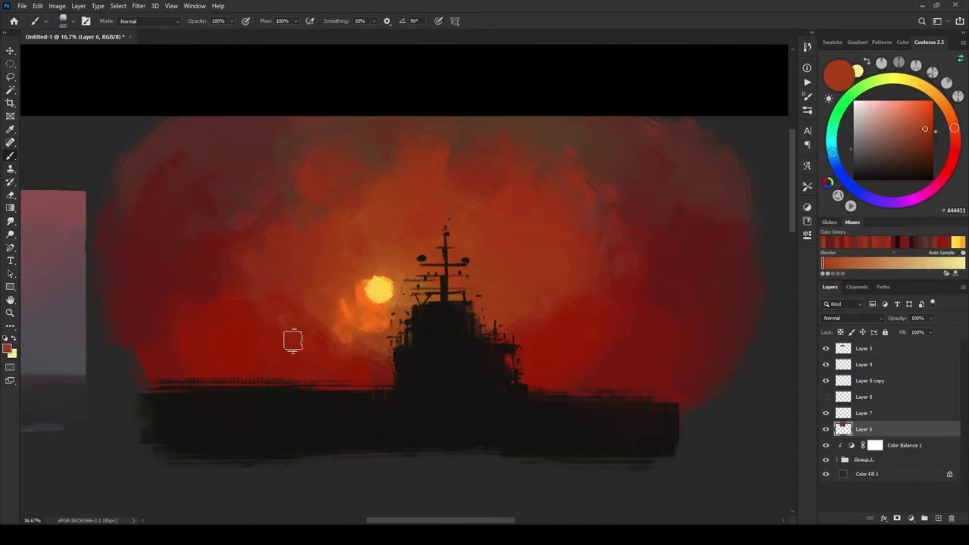
{"action": "left_click", "coordinate": [284, 297], "text": "alt"}
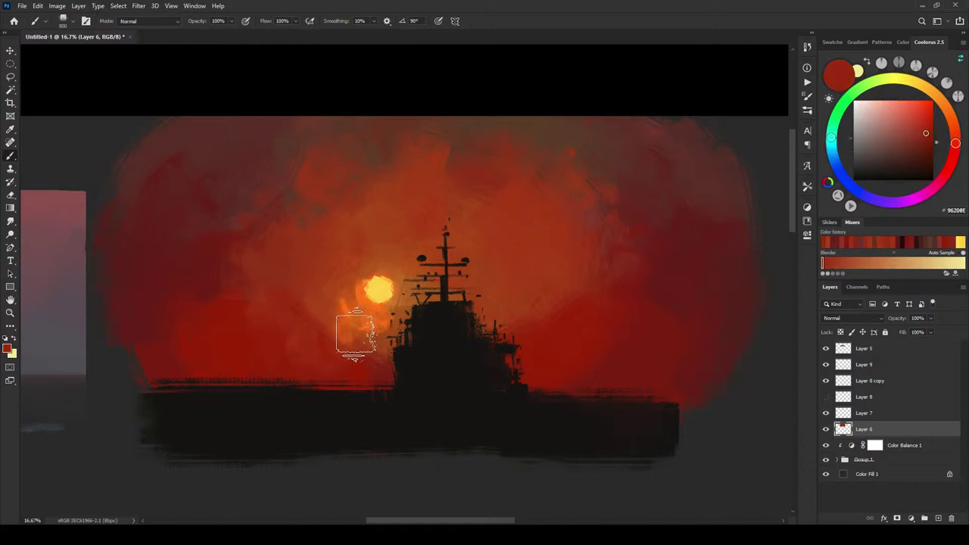
{"action": "left_click", "coordinate": [530, 295], "text": "alt"}
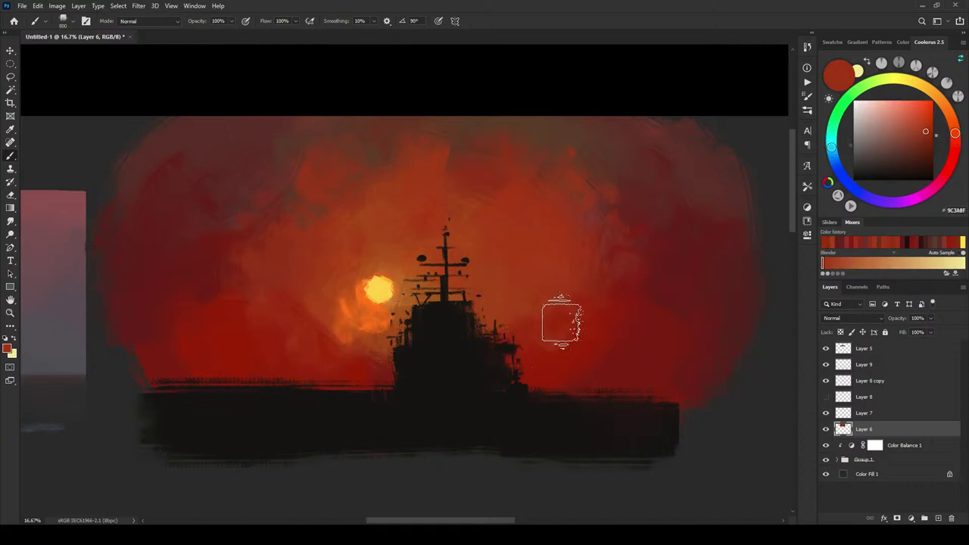
{"action": "left_click", "coordinate": [544, 302], "text": "alt"}
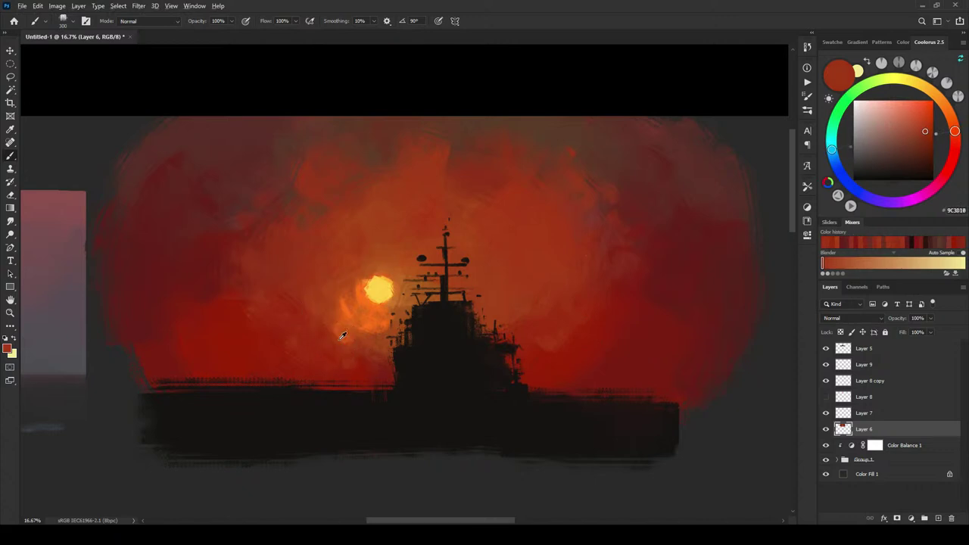
Step: Extend the orange glow below the sun down to the horizon and warm the lower sky with a brighter red
{"action": "left_click", "coordinate": [342, 336], "text": "alt"}
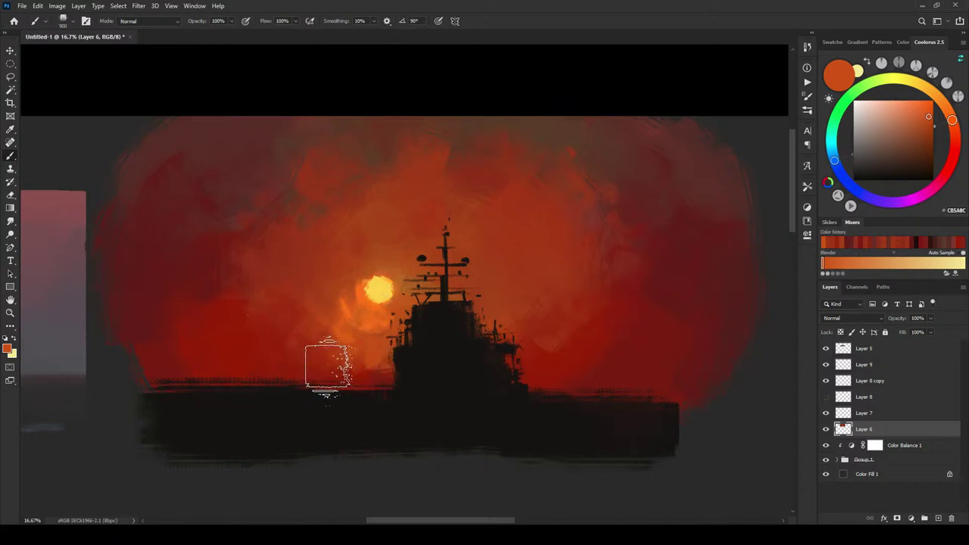
{"action": "left_click", "coordinate": [357, 372], "text": "alt"}
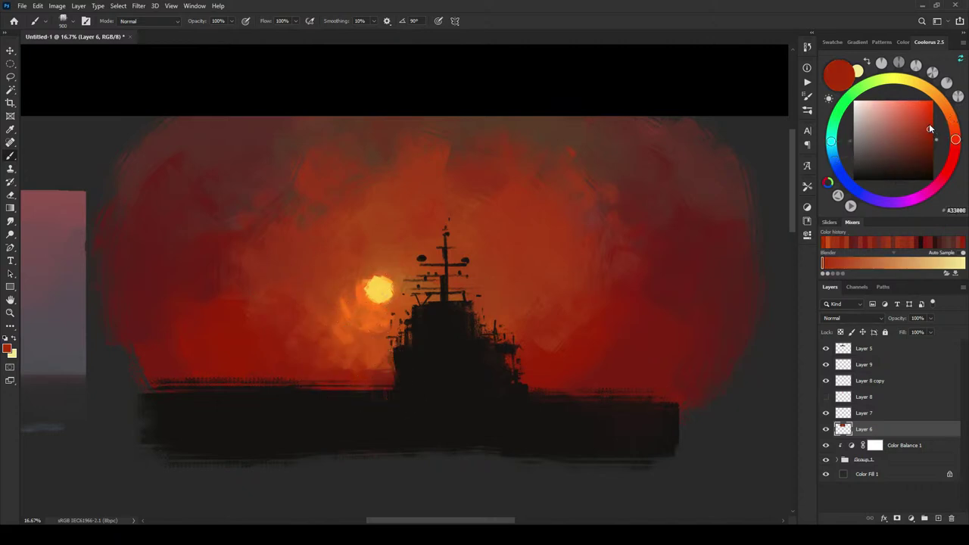
{"action": "left_click", "coordinate": [931, 121]}
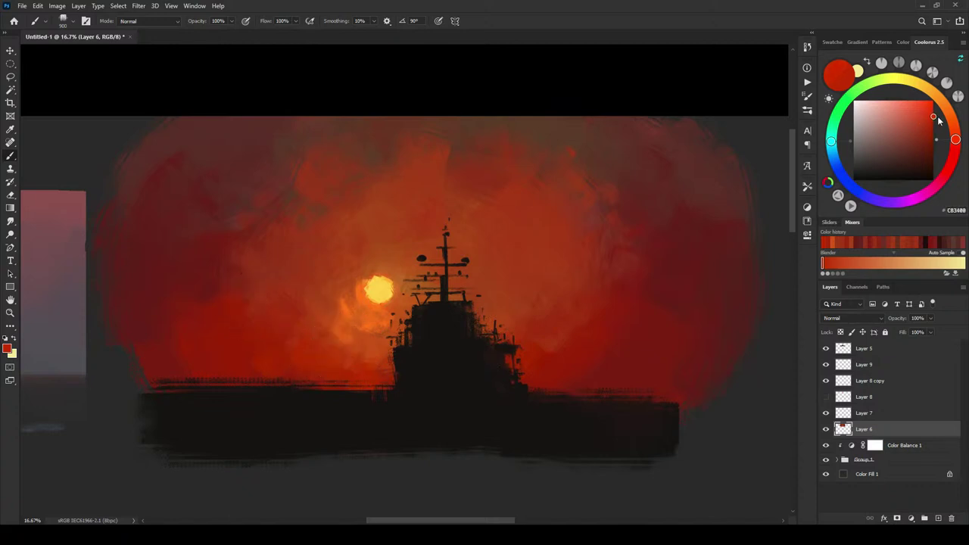
Step: Warm the sky just above the horizon with a purer red and sample a dark red from the sky's outer area
{"action": "left_click_drag", "start_coordinate": [956, 143], "coordinate": [953, 155]}
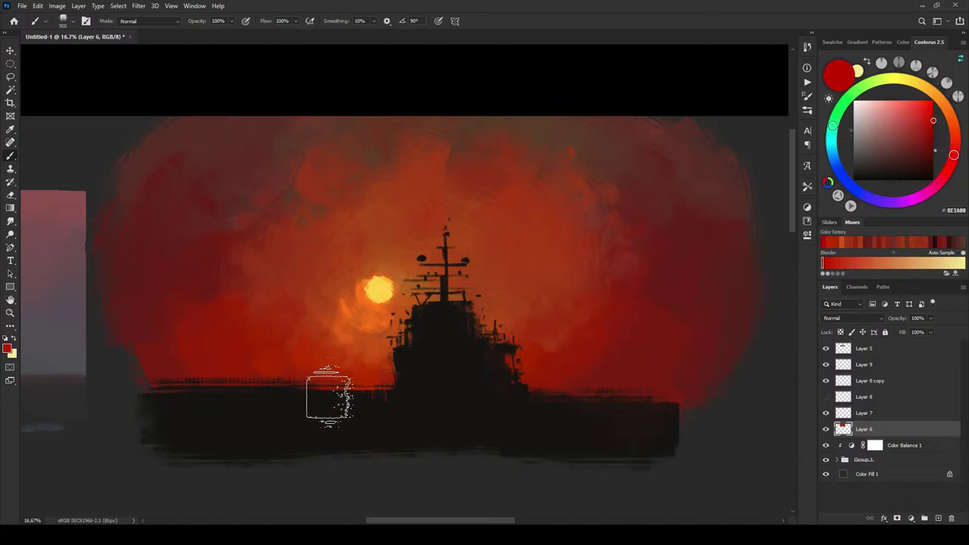
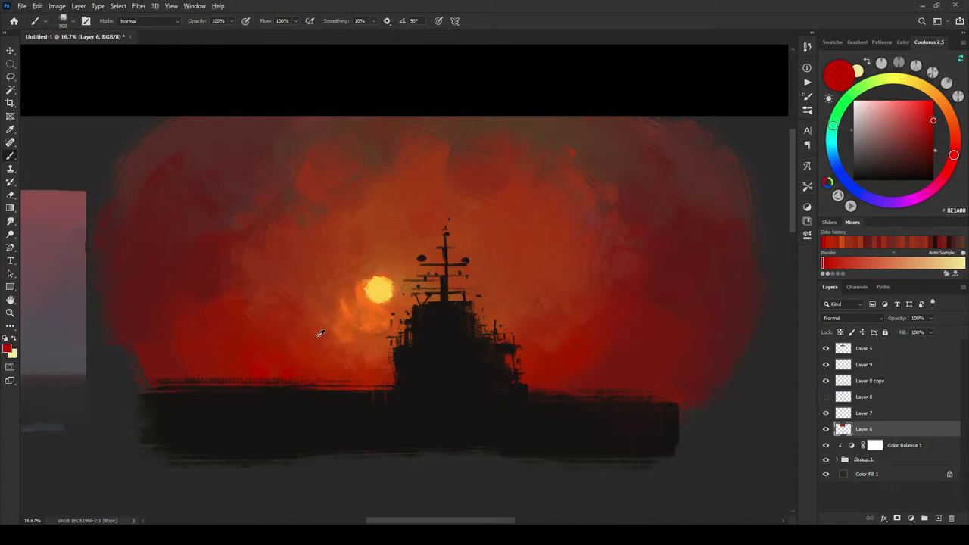
{"action": "left_click", "coordinate": [195, 293], "text": "alt"}
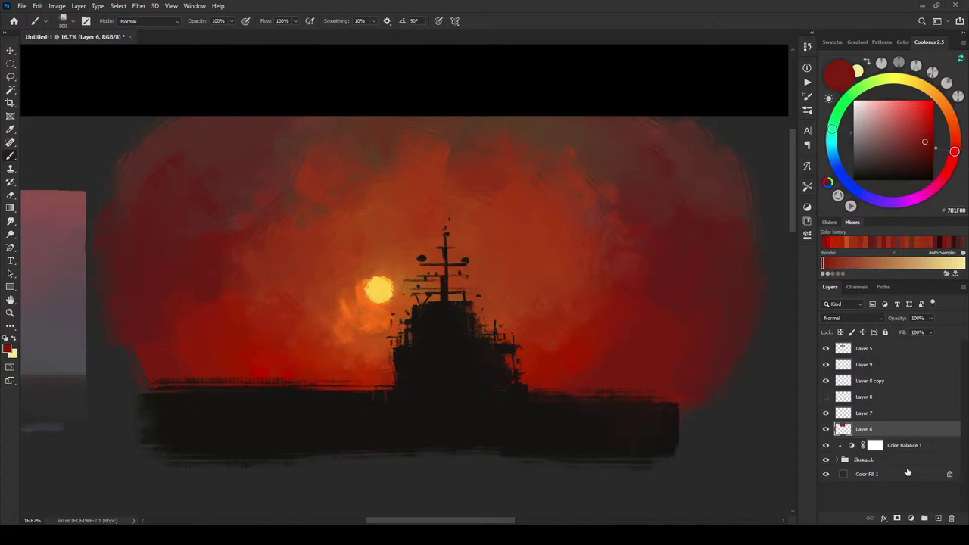
Step: Check the ship silhouette's visibility and add a new empty layer above Layer 5
{"action": "left_click", "coordinate": [868, 414]}
{"action": "left_click", "coordinate": [826, 347]}
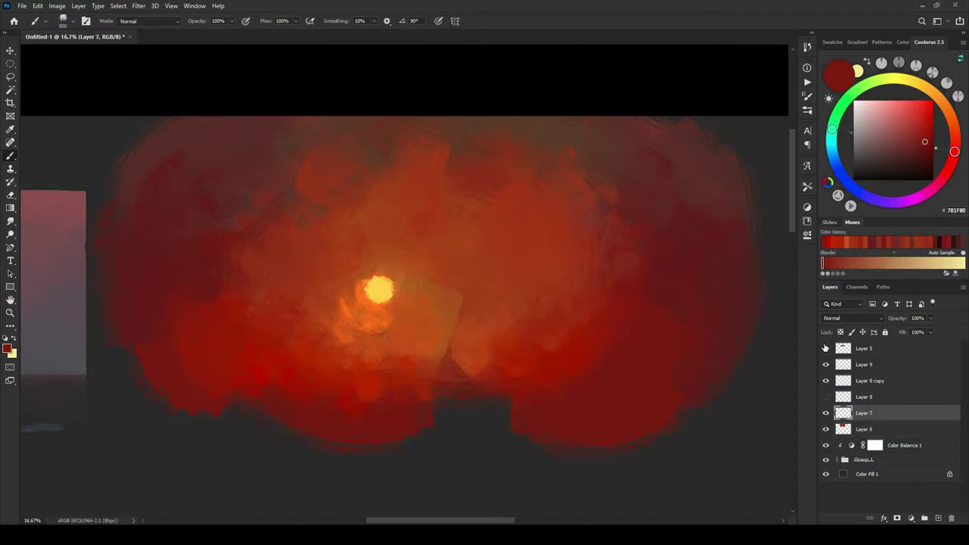
{"action": "left_click", "coordinate": [826, 347]}
{"action": "left_click", "coordinate": [873, 348]}
{"action": "left_click", "coordinate": [938, 518]}
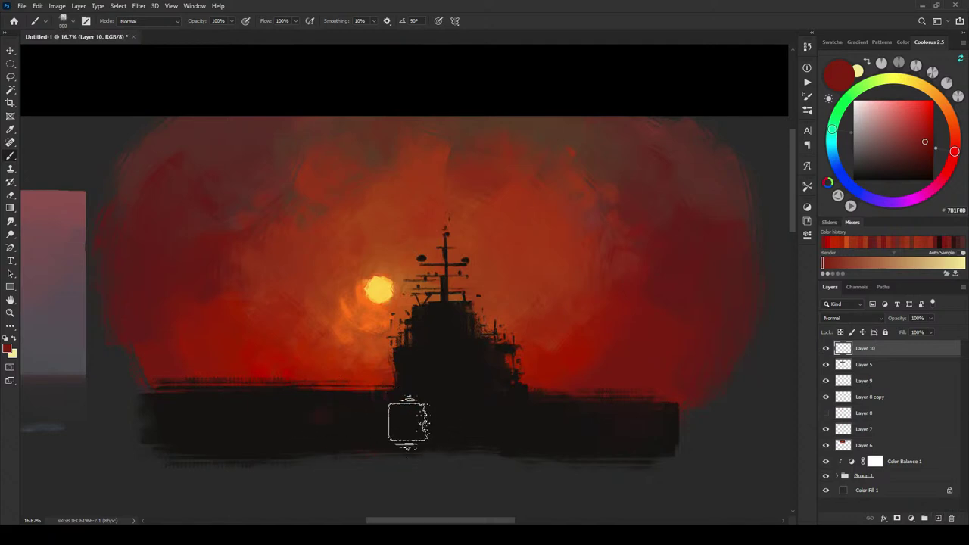
Step: Paint vertical dark red reflections on the black water on both sides of the ship, using an enlarged brush of about 1400 px
{"action": "key", "text": "bracketright"}
{"action": "key", "text": "bracketright"}
{"action": "key", "text": "bracketright"}
{"action": "key", "text": "bracketright"}
{"action": "key", "text": "bracketright"}
{"action": "key", "text": "bracketright"}
{"action": "key", "text": "bracketright"}
{"action": "key", "text": "bracketright"}
{"action": "key", "text": "bracketright"}
{"action": "mouse_move", "coordinate": [361, 417]}
{"action": "left_mouse_down"}
{"action": "mouse_move", "coordinate": [367, 447]}
{"action": "mouse_move", "coordinate": [321, 410]}
{"action": "mouse_move", "coordinate": [328, 495]}
{"action": "mouse_move", "coordinate": [357, 427]}
{"action": "mouse_move", "coordinate": [332, 417]}
{"action": "mouse_move", "coordinate": [317, 442]}
{"action": "mouse_move", "coordinate": [328, 499]}
{"action": "left_mouse_up"}
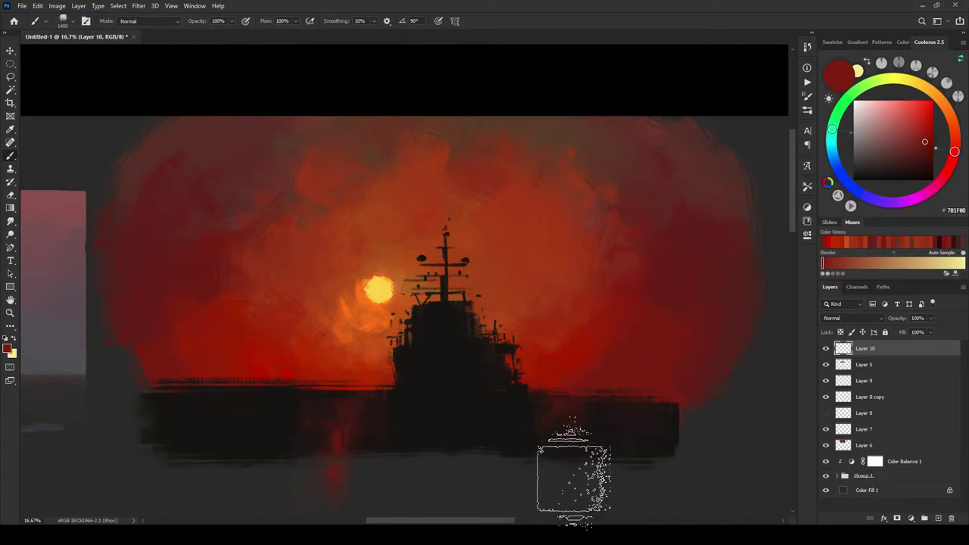
{"action": "mouse_move", "coordinate": [546, 475]}
{"action": "left_mouse_down"}
{"action": "mouse_move", "coordinate": [552, 487]}
{"action": "mouse_move", "coordinate": [552, 464]}
{"action": "mouse_move", "coordinate": [573, 444]}
{"action": "left_mouse_up"}
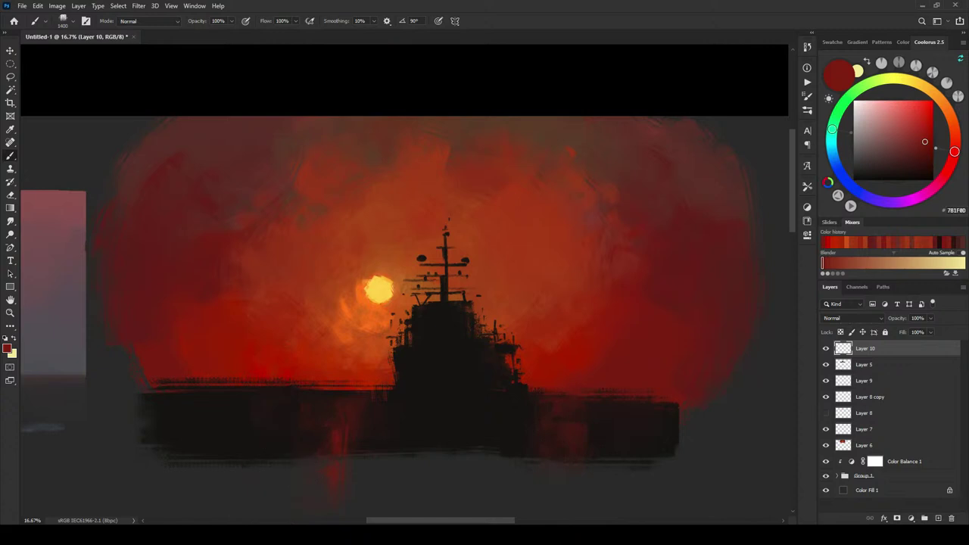
{"action": "left_click_drag", "start_coordinate": [272, 391], "coordinate": [265, 476]}
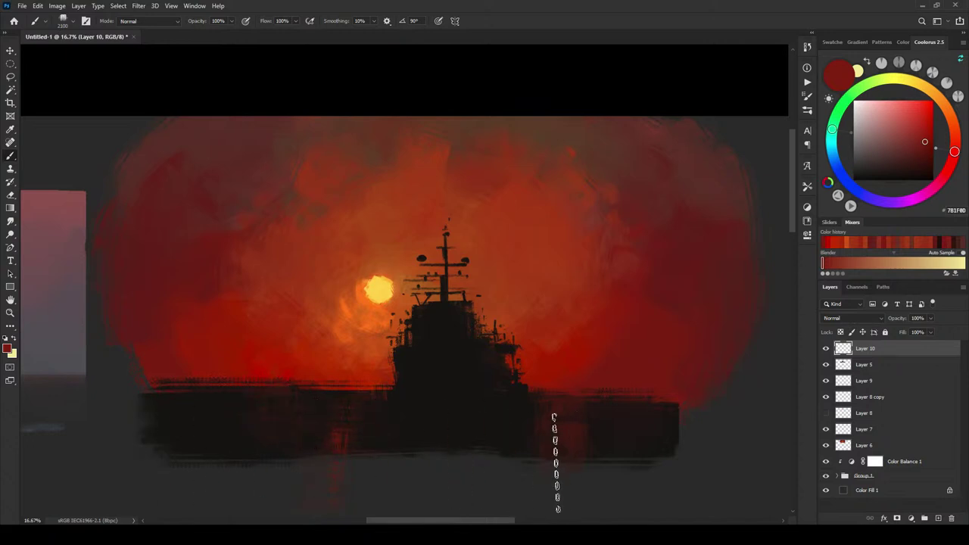
Step: Extend the dark water downward and past both sides of the ship on Layer 5 with near-black sampled from the hull
{"action": "left_click", "coordinate": [882, 355], "text": "alt"}
{"action": "left_click", "coordinate": [897, 350], "text": "alt"}
{"action": "left_click", "coordinate": [871, 368]}
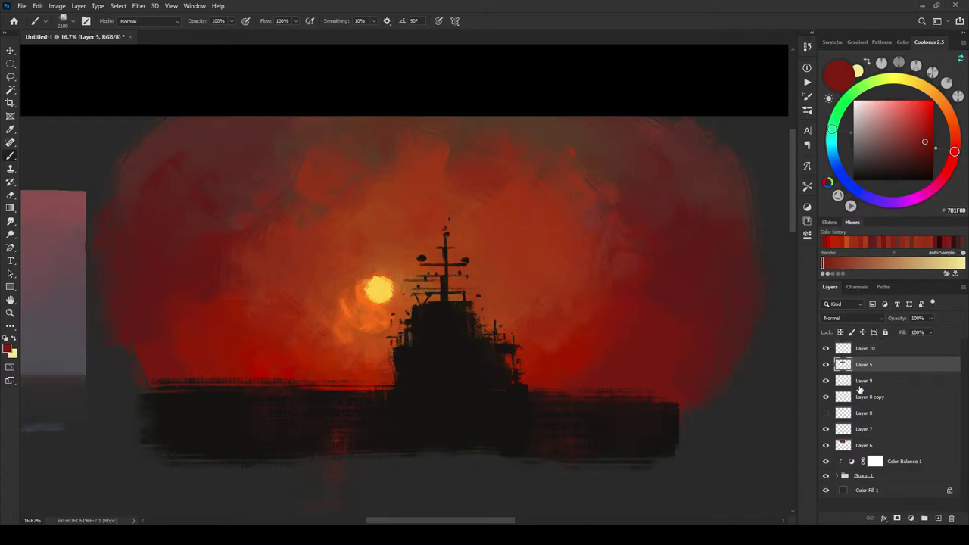
{"action": "left_click", "coordinate": [476, 443], "text": "alt"}
{"action": "key", "text": "["}
{"action": "key", "text": "["}
{"action": "key", "text": "["}
{"action": "key", "text": "["}
{"action": "left_click_drag", "start_coordinate": [466, 475], "coordinate": [534, 478]}
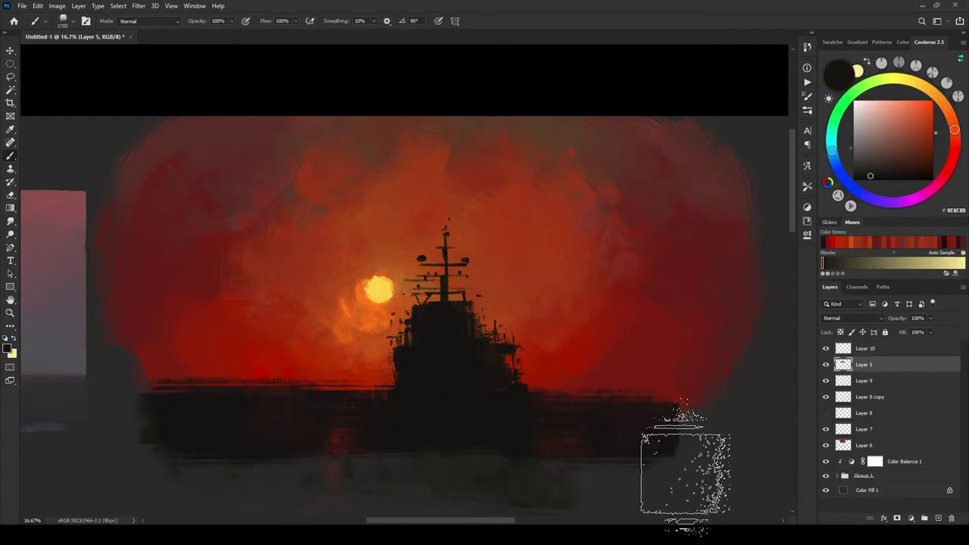
{"action": "key", "text": "ctrl+z"}
{"action": "mouse_move", "coordinate": [676, 457]}
{"action": "left_mouse_down"}
{"action": "mouse_move", "coordinate": [470, 455]}
{"action": "mouse_move", "coordinate": [176, 468]}
{"action": "mouse_move", "coordinate": [66, 522]}
{"action": "mouse_move", "coordinate": [165, 462]}
{"action": "mouse_move", "coordinate": [156, 466]}
{"action": "mouse_move", "coordinate": [697, 480]}
{"action": "left_mouse_up"}
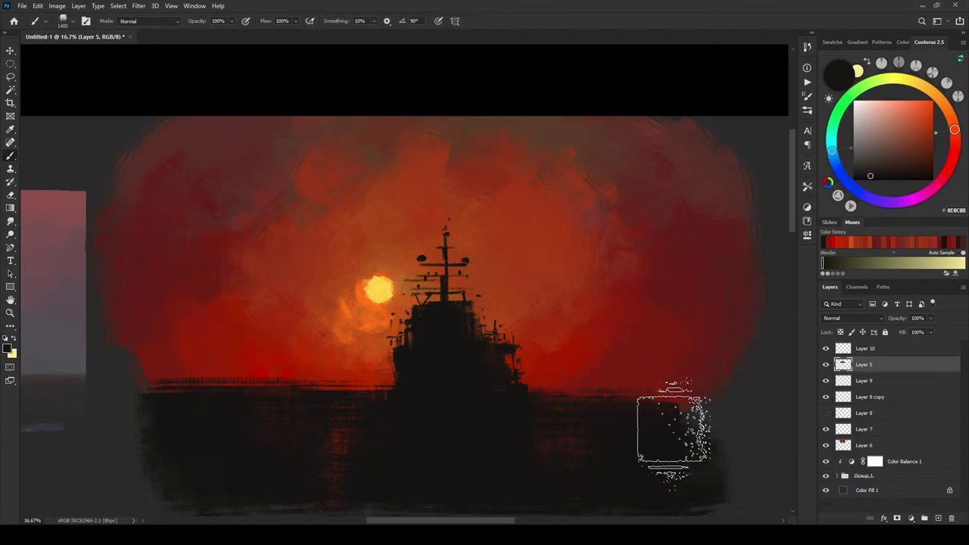
{"action": "mouse_move", "coordinate": [674, 428]}
{"action": "left_mouse_down"}
{"action": "mouse_move", "coordinate": [739, 417]}
{"action": "mouse_move", "coordinate": [137, 460]}
{"action": "left_mouse_up"}
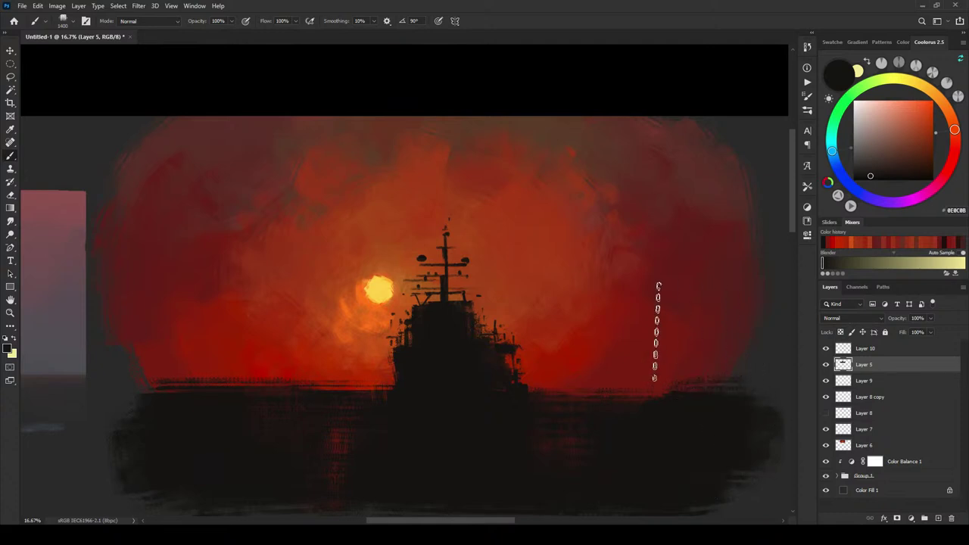
Step: Group all the ship painting's layers from Layer 6 up to Layer 10
{"action": "scroll", "coordinate": [702, 342], "scroll_direction": "right", "scroll_amount": 3}
{"action": "left_click_drag", "start_coordinate": [351, 341], "coordinate": [512, 330]}
{"action": "left_click_drag", "start_coordinate": [783, 327], "coordinate": [701, 325]}
{"action": "scroll", "coordinate": [702, 325], "scroll_direction": "left", "scroll_amount": 3}
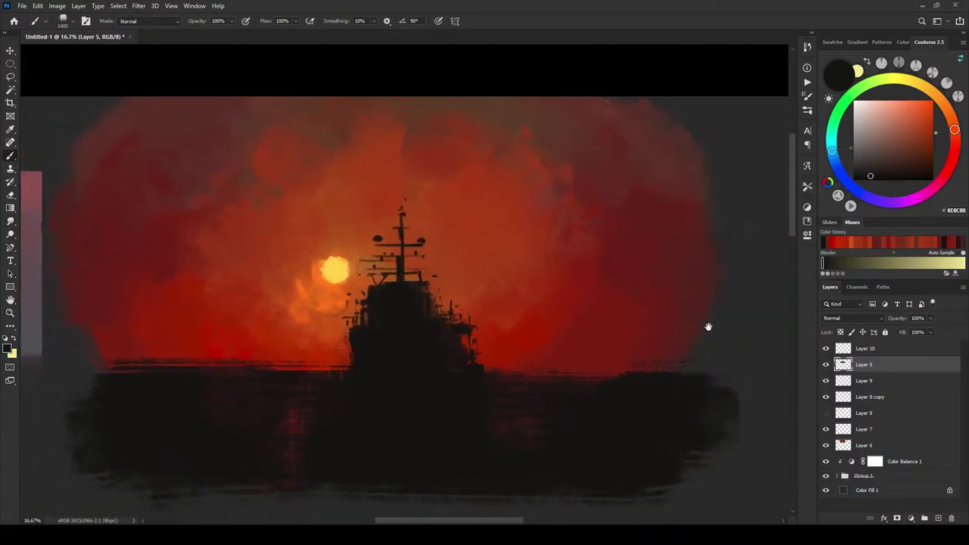
{"action": "key", "text": "ctrl+minus"}
{"action": "key", "text": "ctrl+minus"}
{"action": "key", "text": "ctrl+minus"}
{"action": "key", "text": "ctrl+minus"}
{"action": "key", "text": "ctrl+minus"}
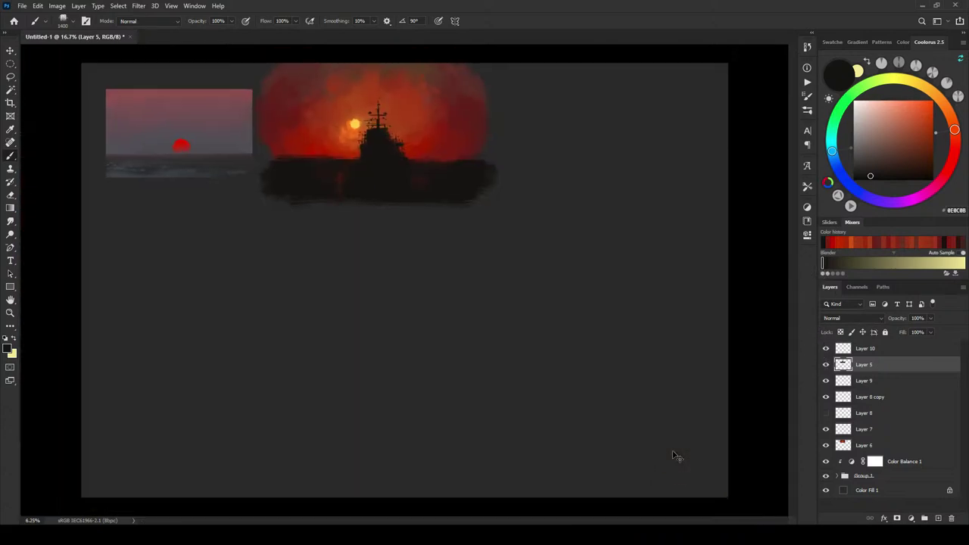
{"action": "key", "text": "ctrl+plus"}
{"action": "key", "text": "ctrl+plus"}
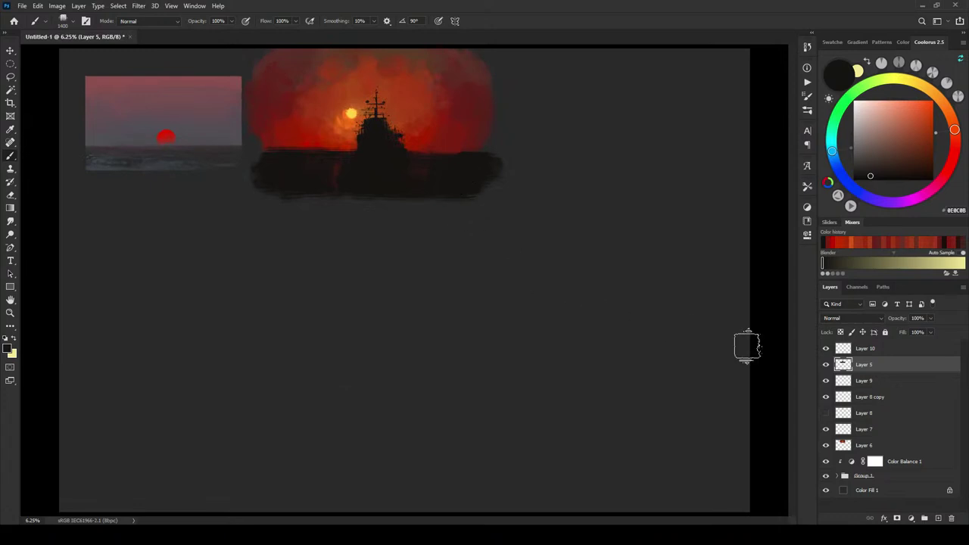
{"action": "left_click", "coordinate": [878, 448]}
{"action": "left_click", "coordinate": [885, 352], "text": "shift"}
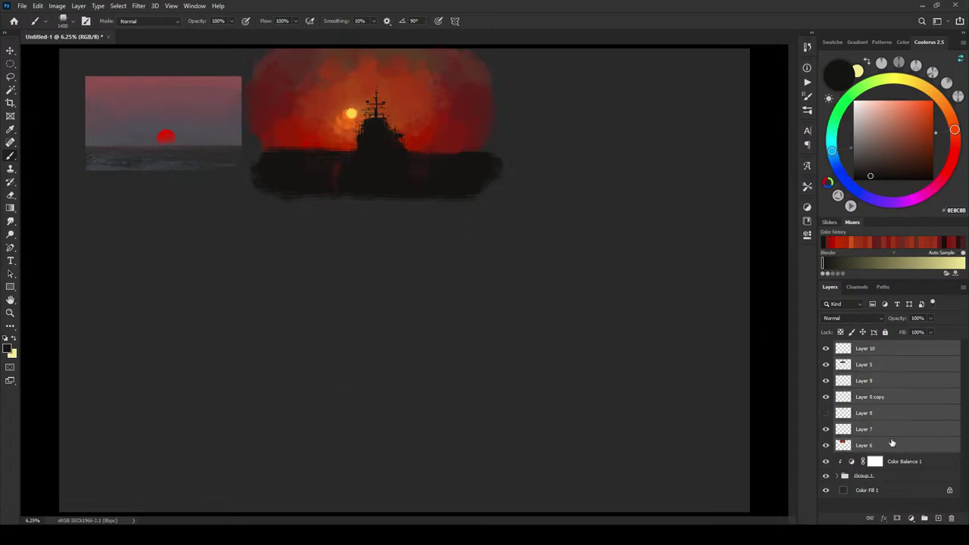
{"action": "key", "text": "ctrl+g"}
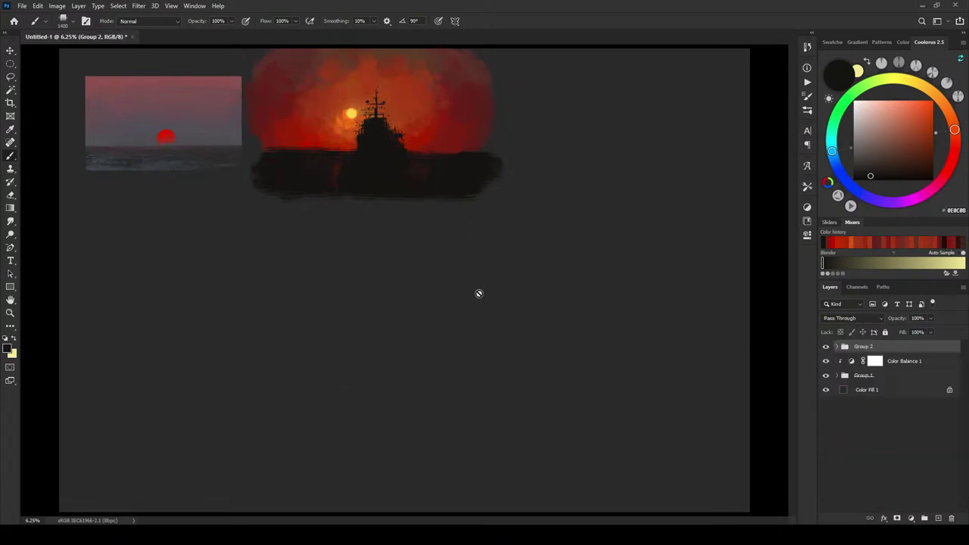
Step: Mask Group 2 with a rectangular selection framing the ship, the sun and a strip of water
{"action": "key", "text": "m"}
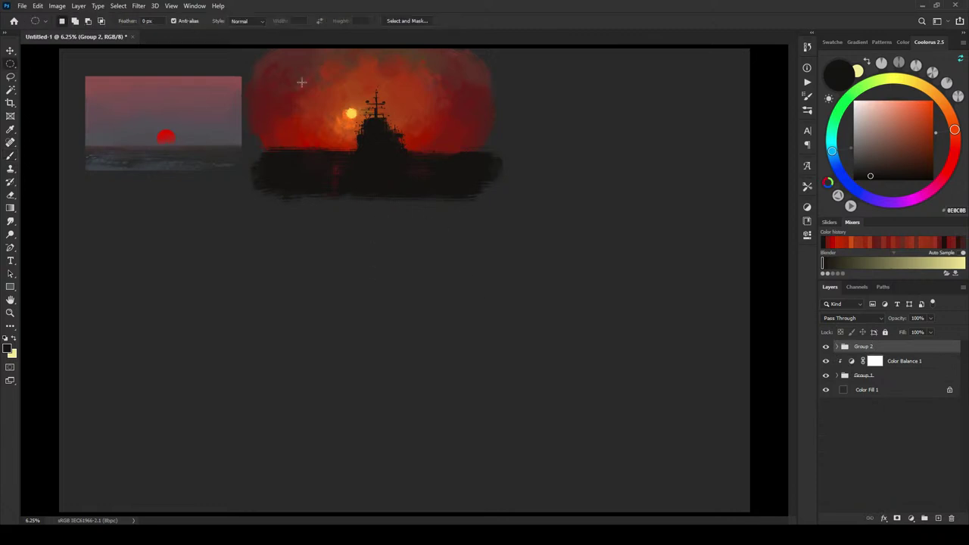
{"action": "left_click_drag", "start_coordinate": [469, 192], "coordinate": [472, 187]}
{"action": "right_click", "coordinate": [10, 67]}
{"action": "left_click", "coordinate": [61, 65]}
{"action": "left_click_drag", "start_coordinate": [444, 195], "coordinate": [475, 179]}
{"action": "mouse_move", "coordinate": [424, 135]}
{"action": "left_mouse_down"}
{"action": "mouse_move", "coordinate": [443, 138]}
{"action": "mouse_move", "coordinate": [418, 133]}
{"action": "mouse_move", "coordinate": [431, 123]}
{"action": "mouse_move", "coordinate": [433, 144]}
{"action": "mouse_move", "coordinate": [434, 133]}
{"action": "mouse_move", "coordinate": [423, 142]}
{"action": "left_mouse_up"}
{"action": "left_click", "coordinate": [524, 165]}
{"action": "mouse_move", "coordinate": [386, 180]}
{"action": "left_mouse_down"}
{"action": "mouse_move", "coordinate": [451, 190]}
{"action": "mouse_move", "coordinate": [435, 159]}
{"action": "mouse_move", "coordinate": [442, 151]}
{"action": "mouse_move", "coordinate": [411, 155]}
{"action": "mouse_move", "coordinate": [426, 154]}
{"action": "left_mouse_up"}
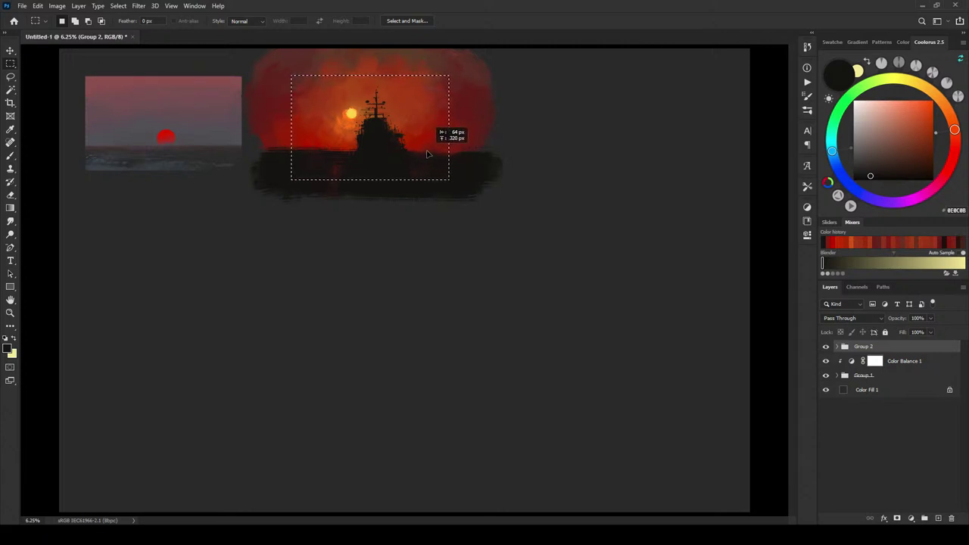
{"action": "left_click", "coordinate": [897, 517]}
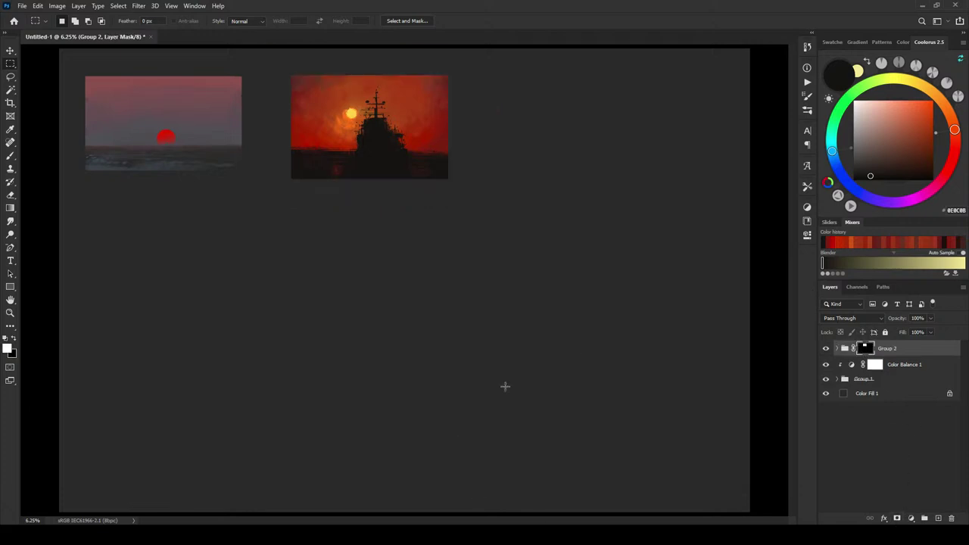
Step: Unlink the mask from Group 2 and shift the mask frame over the painting to try different crops
{"action": "key", "text": "d"}
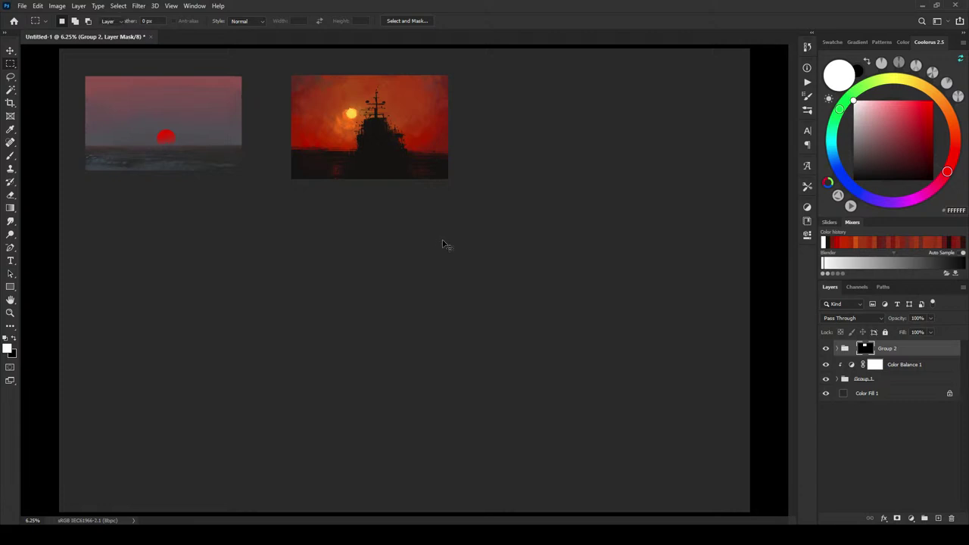
{"action": "key", "text": "v"}
{"action": "left_click_drag", "start_coordinate": [439, 174], "coordinate": [410, 147]}
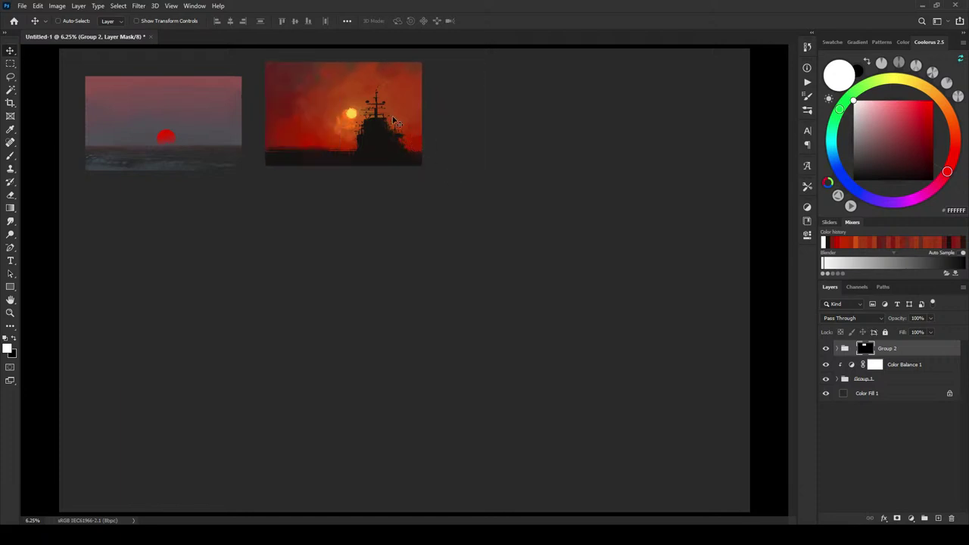
{"action": "left_click_drag", "start_coordinate": [393, 136], "coordinate": [419, 162]}
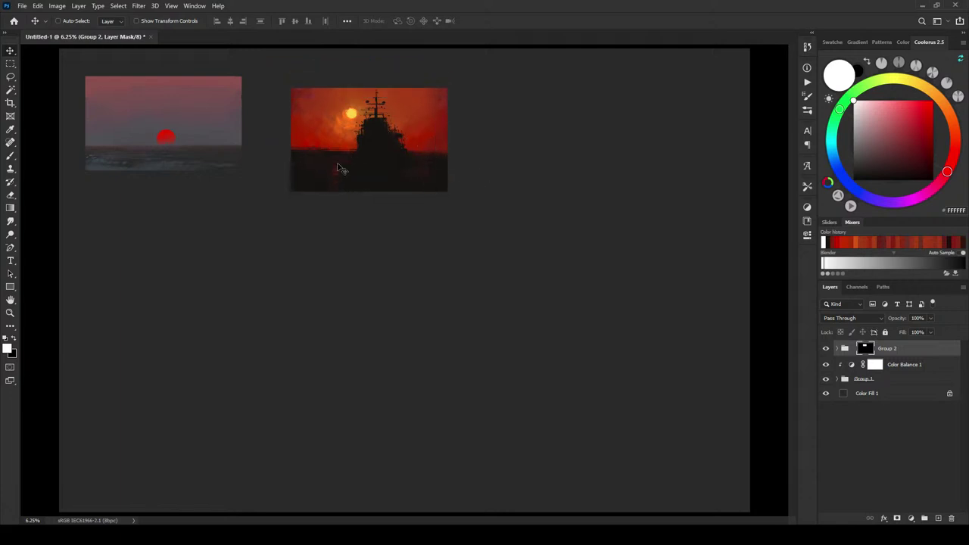
{"action": "left_click_drag", "start_coordinate": [340, 168], "coordinate": [424, 149]}
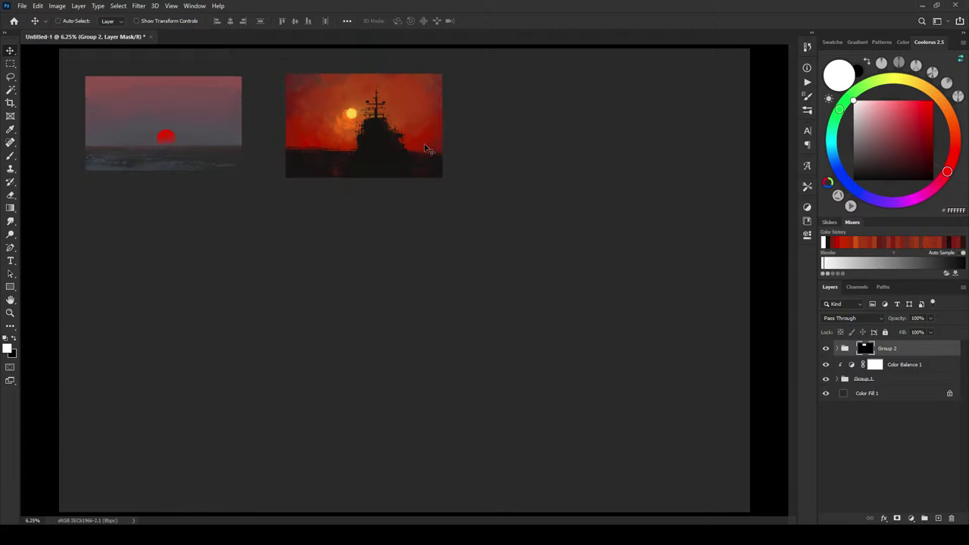
Step: Rotate the mask frame by -90° into a portrait crop and reposition it around the ship and sun
{"action": "key", "text": "ctrl+t"}
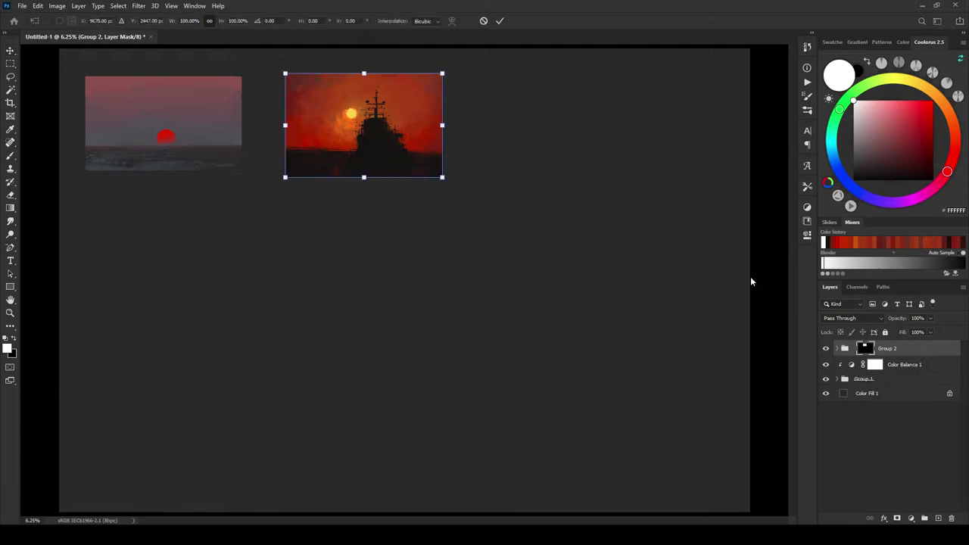
{"action": "left_click_drag", "start_coordinate": [478, 89], "coordinate": [359, 35]}
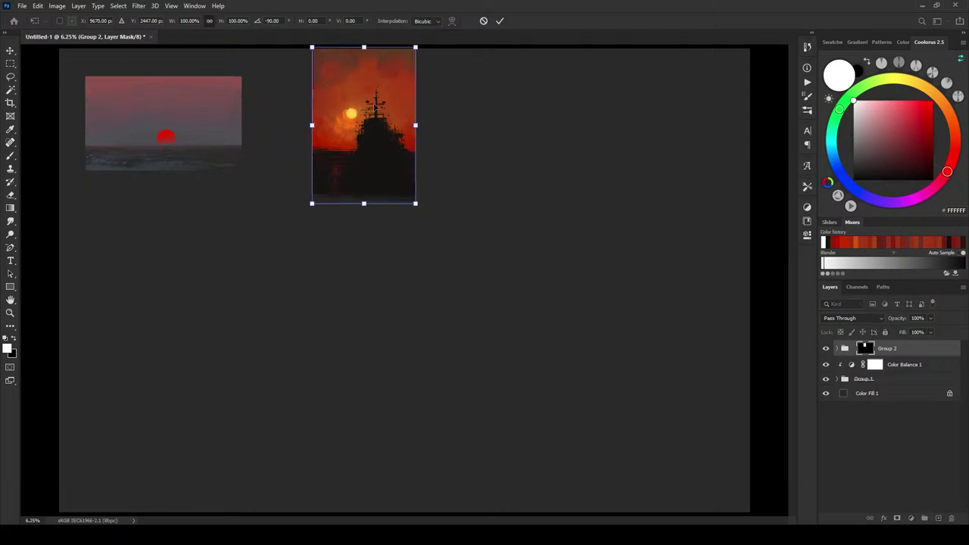
{"action": "mouse_move", "coordinate": [375, 110]}
{"action": "left_mouse_down"}
{"action": "mouse_move", "coordinate": [372, 124]}
{"action": "mouse_move", "coordinate": [374, 112]}
{"action": "mouse_move", "coordinate": [382, 116]}
{"action": "left_mouse_up"}
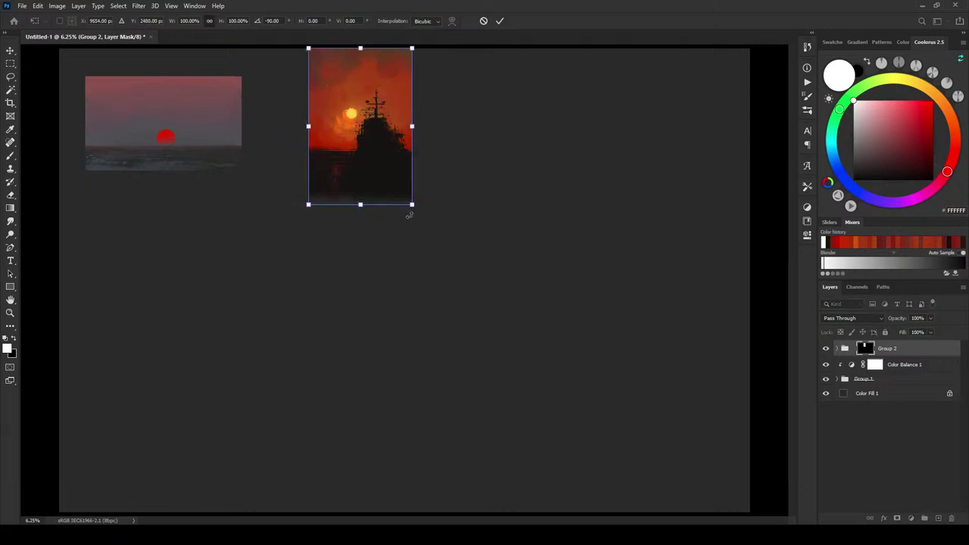
{"action": "key", "text": "Return"}
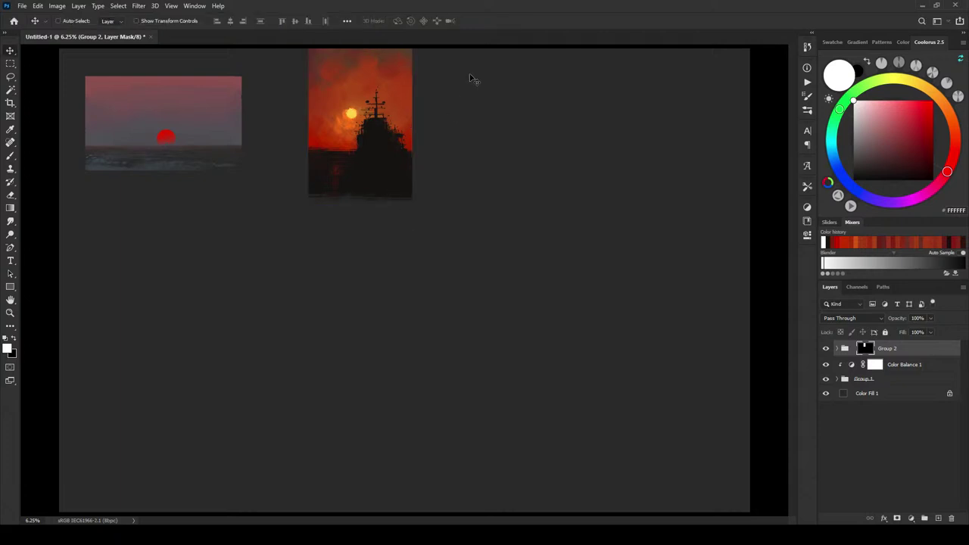
{"action": "mouse_move", "coordinate": [400, 135]}
{"action": "left_mouse_down"}
{"action": "mouse_move", "coordinate": [421, 137]}
{"action": "mouse_move", "coordinate": [399, 146]}
{"action": "mouse_move", "coordinate": [403, 163]}
{"action": "mouse_move", "coordinate": [405, 141]}
{"action": "left_mouse_up"}
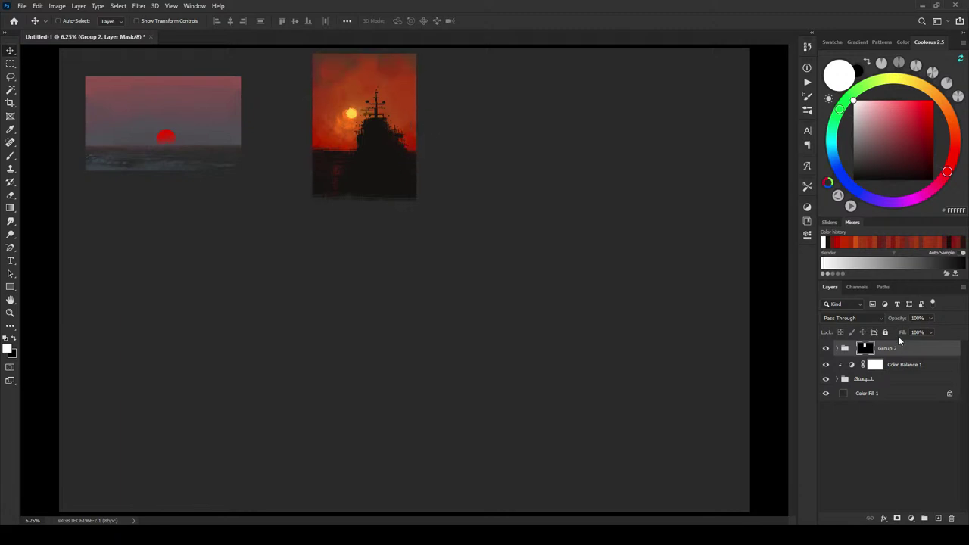
Step: Add a Color Balance adjustment clipped to Group 2 and shift its midtones toward red
{"action": "left_click", "coordinate": [909, 519]}
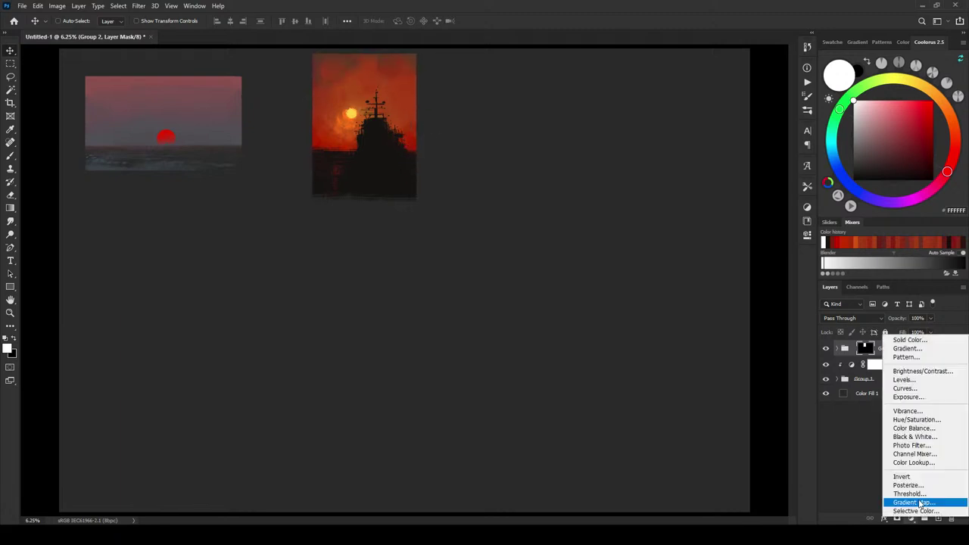
{"action": "left_click", "coordinate": [916, 429]}
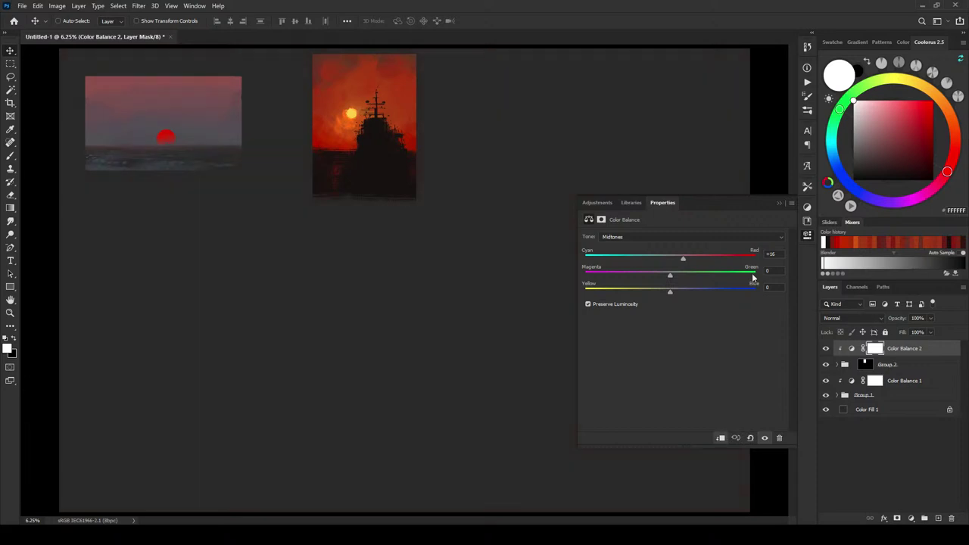
{"action": "left_click_drag", "start_coordinate": [683, 259], "coordinate": [688, 295]}
Step: Adjust the Color Balance shadows to magenta -15 and yellow -7, fine-tuning the cyan-red balance
{"action": "left_click", "coordinate": [647, 238]}
{"action": "left_click", "coordinate": [631, 246]}
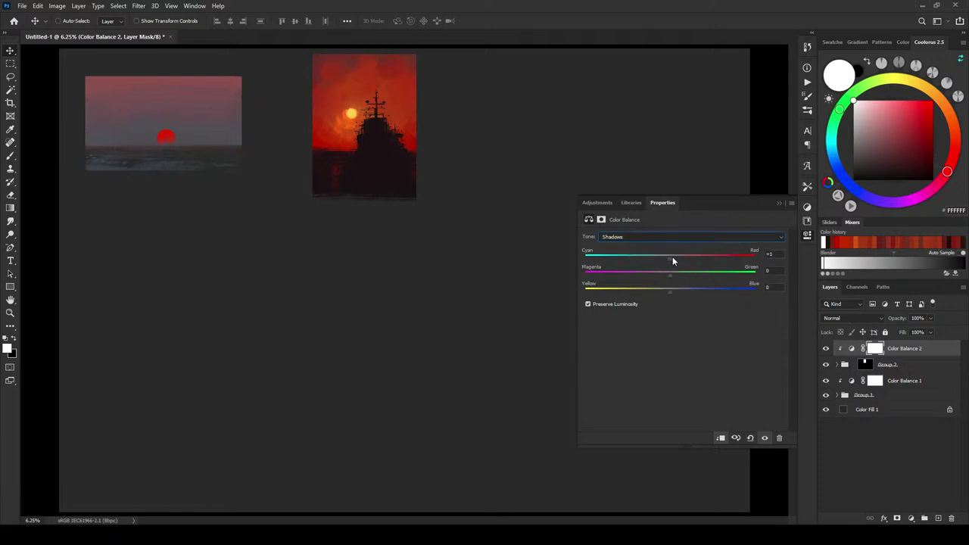
{"action": "left_click_drag", "start_coordinate": [673, 261], "coordinate": [678, 292]}
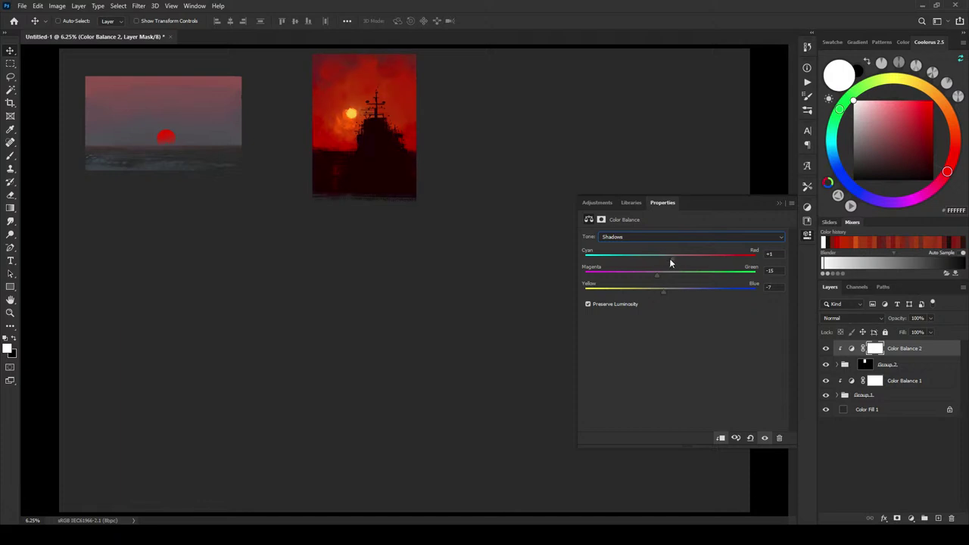
{"action": "left_click_drag", "start_coordinate": [668, 262], "coordinate": [675, 262]}
Step: Set the Color Balance highlights to red +51, green +19 and yellow -12
{"action": "left_click", "coordinate": [620, 237]}
{"action": "left_click", "coordinate": [610, 261]}
{"action": "left_click_drag", "start_coordinate": [670, 258], "coordinate": [634, 291]}
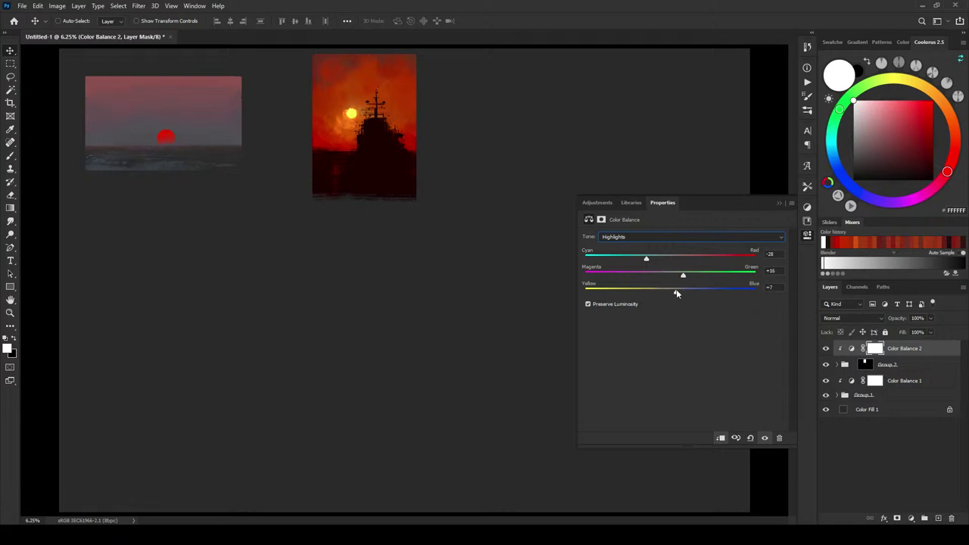
{"action": "left_click_drag", "start_coordinate": [657, 293], "coordinate": [661, 293]}
{"action": "left_click_drag", "start_coordinate": [643, 260], "coordinate": [712, 260]}
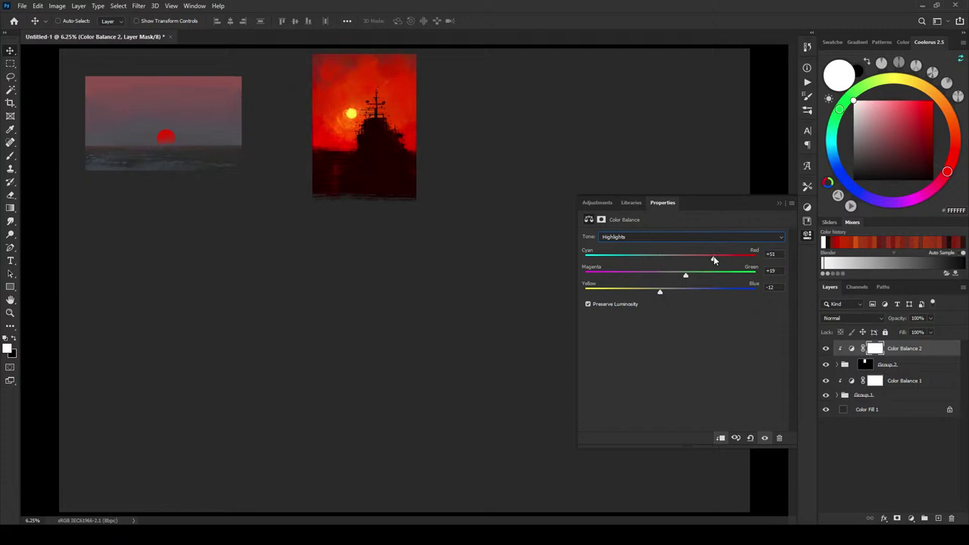
Step: Rebalance the Color Balance 2 highlights to cyan -26 and green +26, comparing the ship thumbnail with and without the adjustment
{"action": "left_click_drag", "start_coordinate": [714, 261], "coordinate": [643, 262]}
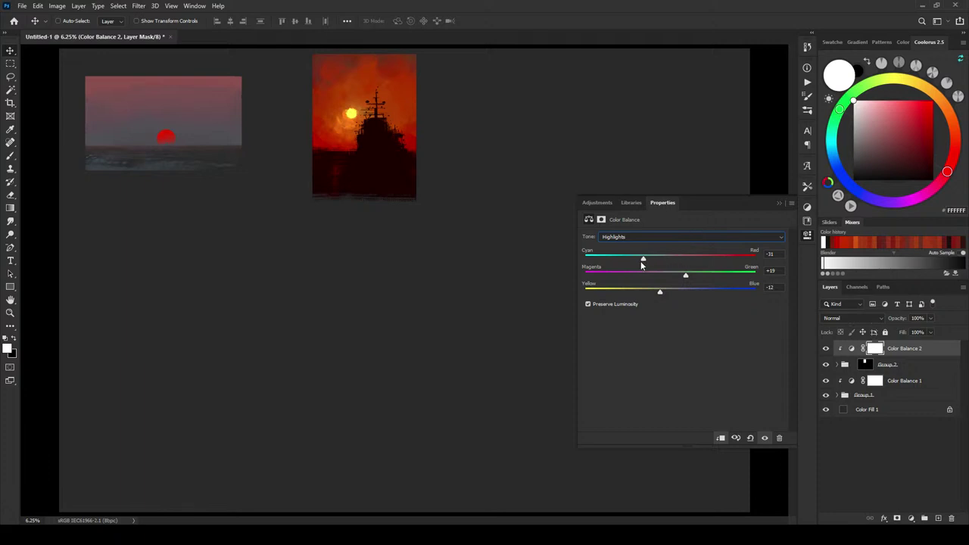
{"action": "mouse_move", "coordinate": [641, 261]}
{"action": "left_mouse_down"}
{"action": "mouse_move", "coordinate": [738, 259]}
{"action": "mouse_move", "coordinate": [648, 250]}
{"action": "left_mouse_up"}
{"action": "left_click_drag", "start_coordinate": [688, 278], "coordinate": [659, 293]}
{"action": "left_click", "coordinate": [825, 349]}
{"action": "left_click", "coordinate": [825, 349]}
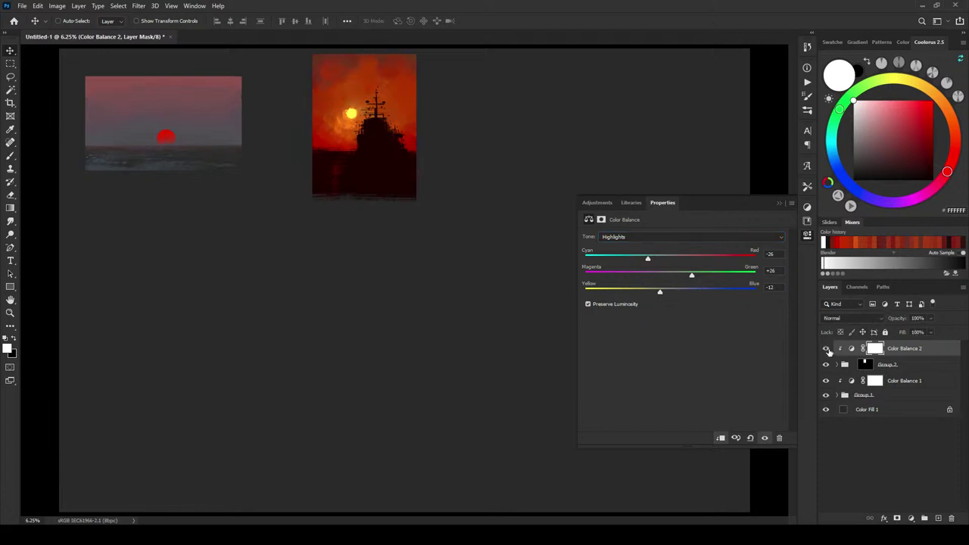
Step: Add a Hue/Saturation adjustment clipped above Color Balance 2 with hue +4, saturation +100 and lightness -3
{"action": "left_click", "coordinate": [911, 517]}
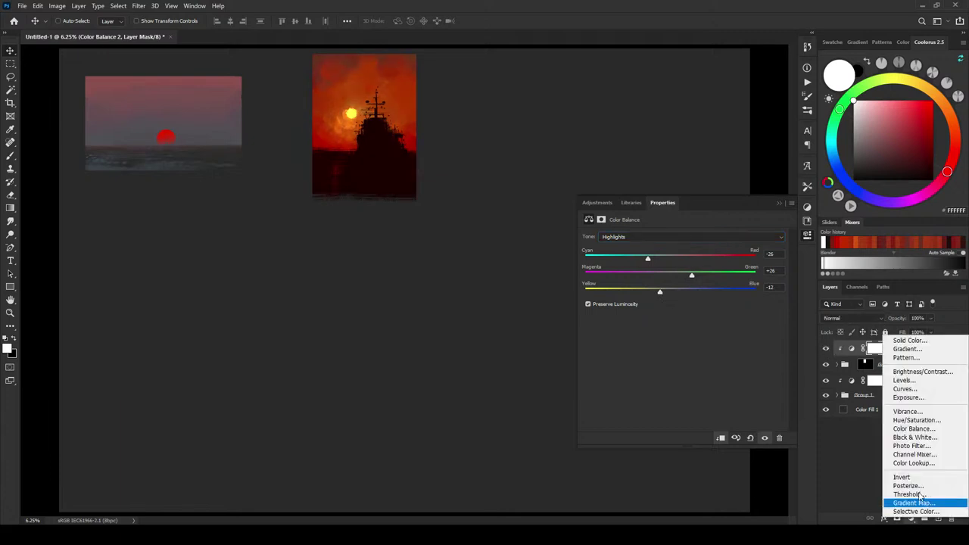
{"action": "left_click", "coordinate": [902, 417]}
{"action": "left_click", "coordinate": [912, 355], "text": "alt"}
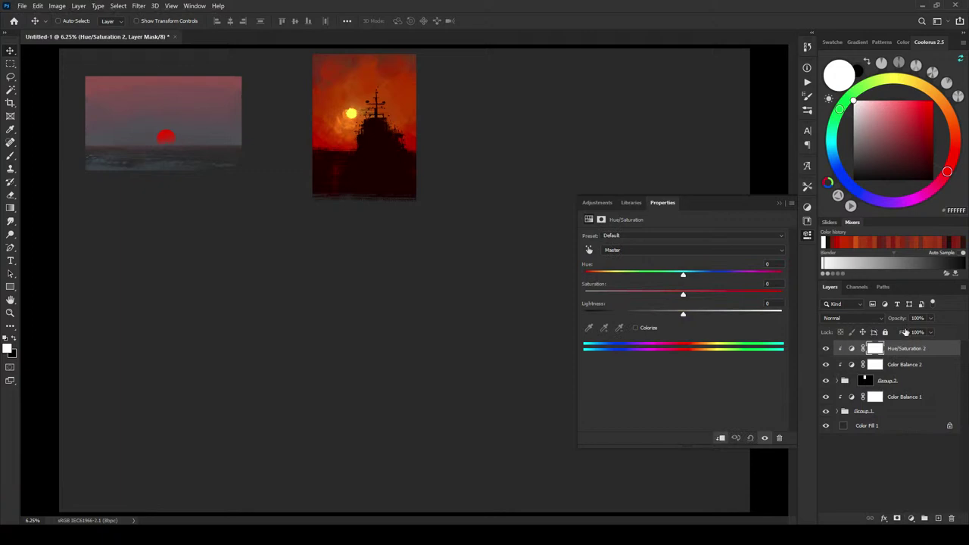
{"action": "left_click_drag", "start_coordinate": [683, 296], "coordinate": [692, 297]}
{"action": "left_click_drag", "start_coordinate": [753, 297], "coordinate": [769, 295]}
{"action": "mouse_move", "coordinate": [685, 274]}
{"action": "left_mouse_down"}
{"action": "mouse_move", "coordinate": [699, 274]}
{"action": "mouse_move", "coordinate": [688, 275]}
{"action": "left_mouse_up"}
{"action": "left_click_drag", "start_coordinate": [685, 314], "coordinate": [679, 319]}
{"action": "left_click_drag", "start_coordinate": [769, 296], "coordinate": [794, 298]}
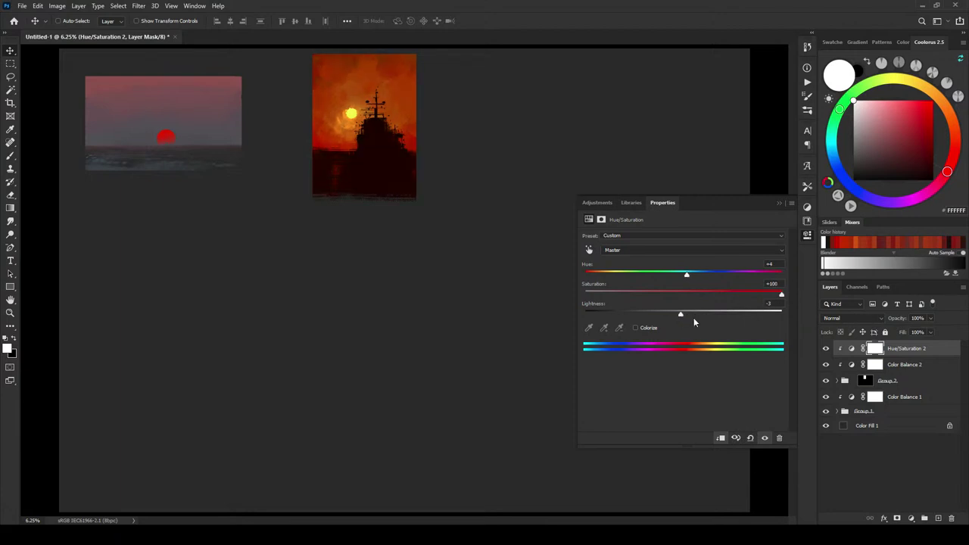
Step: Shift the Hue/Saturation 2 hue to -12 and raise its lightness to +4
{"action": "left_click_drag", "start_coordinate": [680, 320], "coordinate": [687, 319]}
{"action": "left_click_drag", "start_coordinate": [686, 277], "coordinate": [666, 274]}
{"action": "left_click_drag", "start_coordinate": [689, 314], "coordinate": [686, 318]}
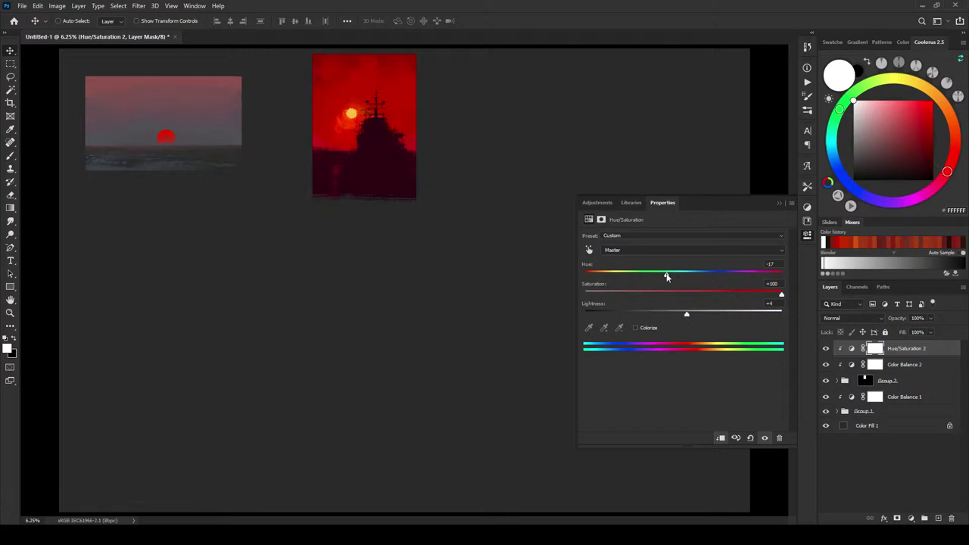
{"action": "left_click_drag", "start_coordinate": [666, 276], "coordinate": [672, 277]}
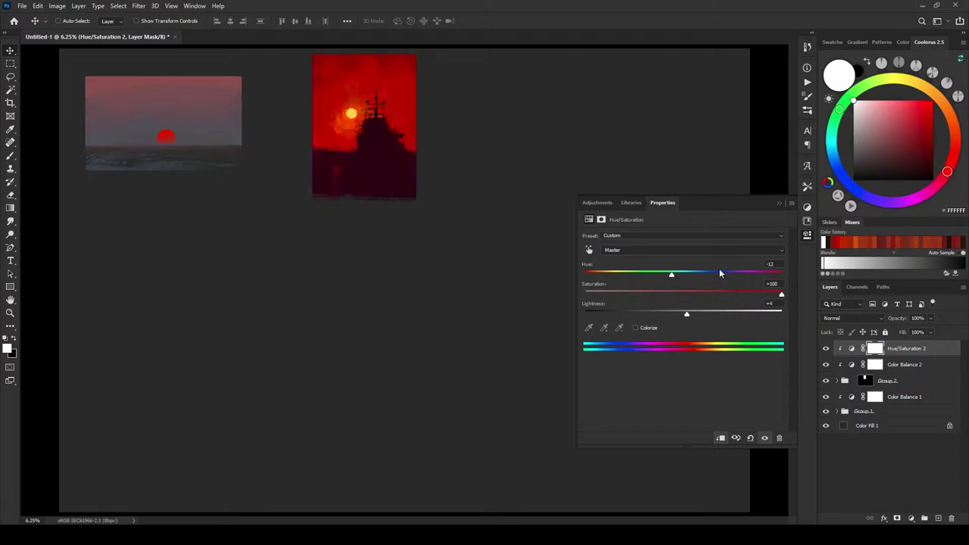
Step: Restrict Hue/Saturation 2 with Blend If on the underlying layer, setting the dark limit to 33 and splitting a lowered light limit
{"action": "double_click", "coordinate": [939, 349]}
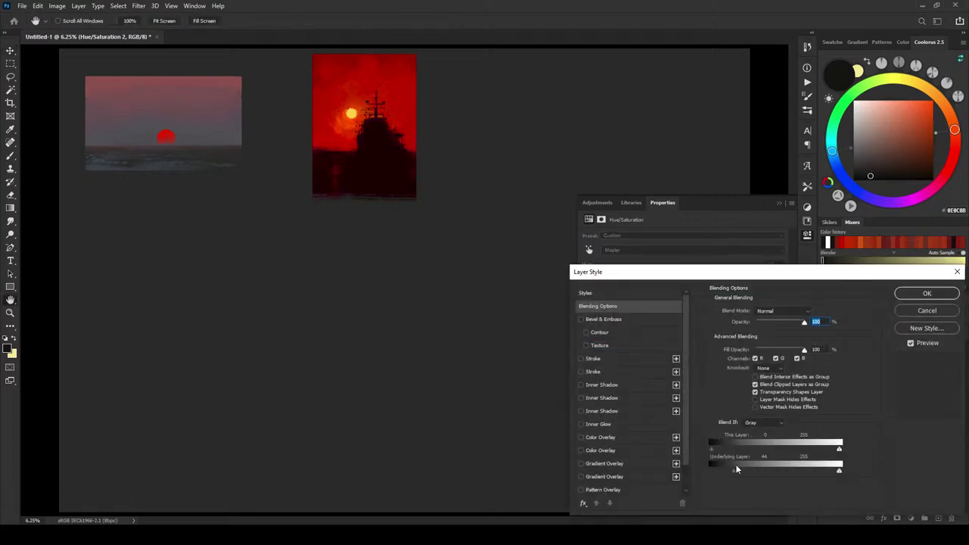
{"action": "mouse_move", "coordinate": [732, 471]}
{"action": "left_mouse_down"}
{"action": "mouse_move", "coordinate": [774, 469]}
{"action": "mouse_move", "coordinate": [730, 471]}
{"action": "left_mouse_up"}
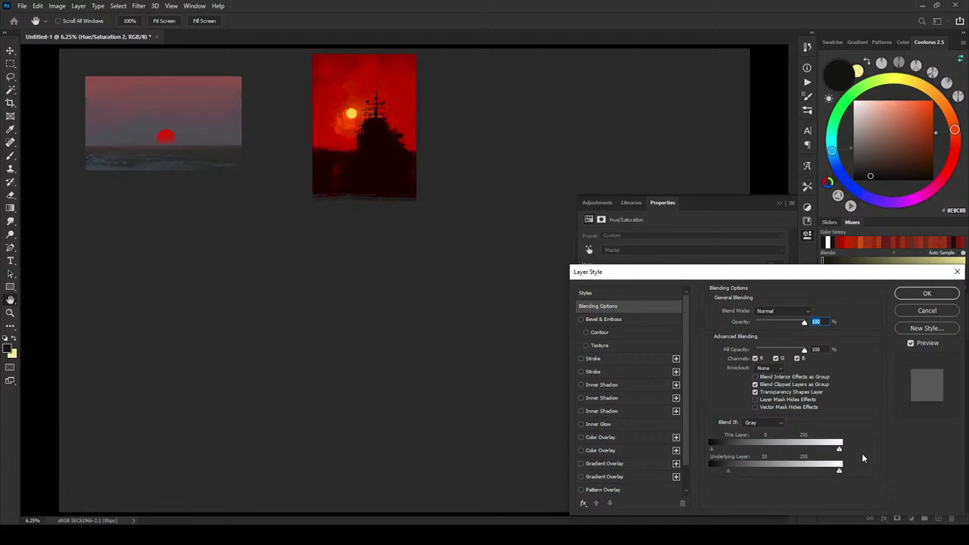
{"action": "left_click_drag", "start_coordinate": [838, 473], "coordinate": [776, 474]}
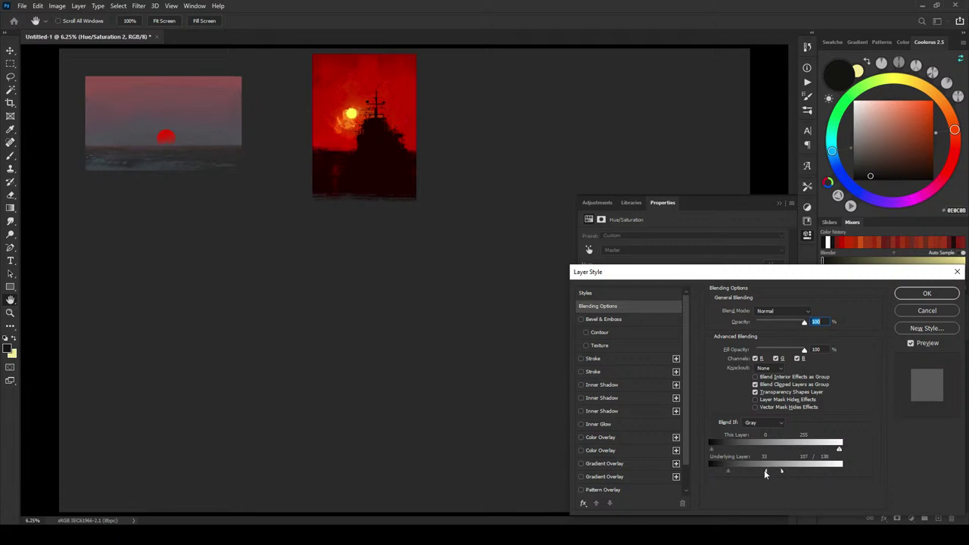
{"action": "left_click_drag", "start_coordinate": [773, 475], "coordinate": [769, 475]}
{"action": "left_click", "coordinate": [923, 294]}
{"action": "left_click", "coordinate": [825, 349]}
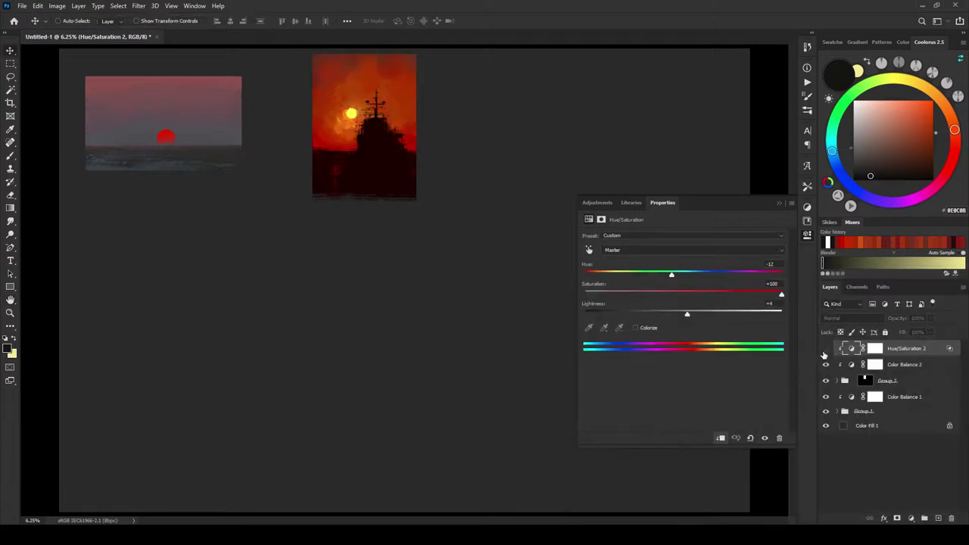
{"action": "left_click", "coordinate": [825, 349]}
Step: Draw a black-to-transparent linear gradient from sky to water on the Hue/Saturation 2 mask, trying the mask inverted
{"action": "left_click", "coordinate": [874, 349]}
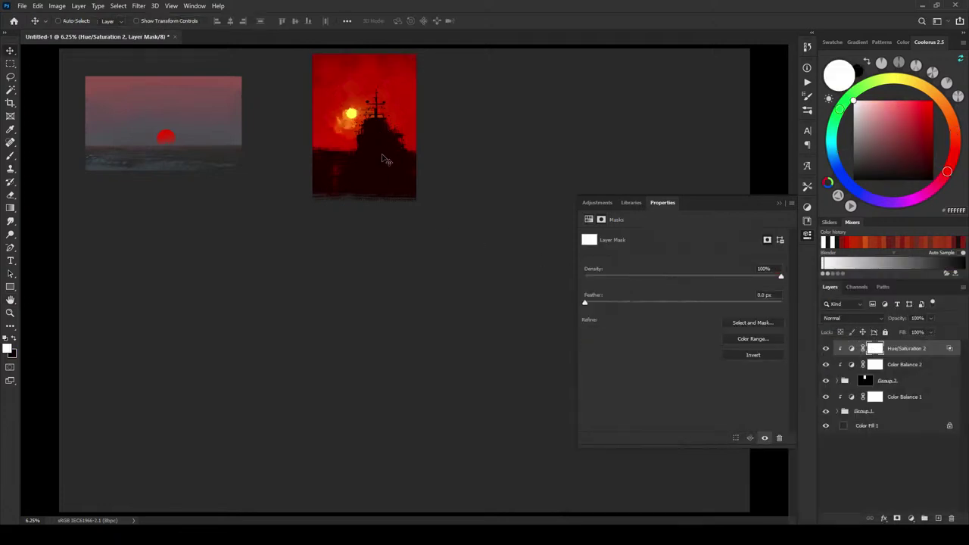
{"action": "key", "text": "g"}
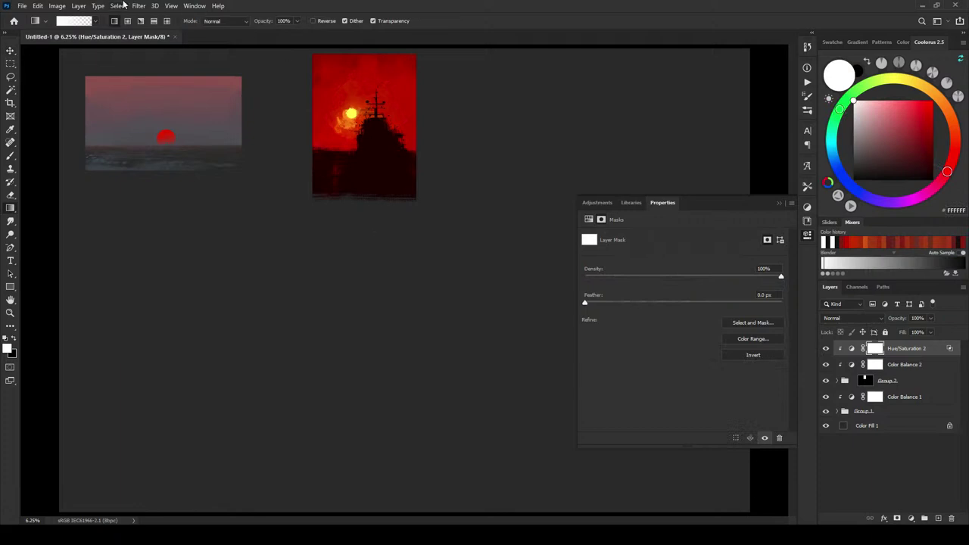
{"action": "key", "text": "x"}
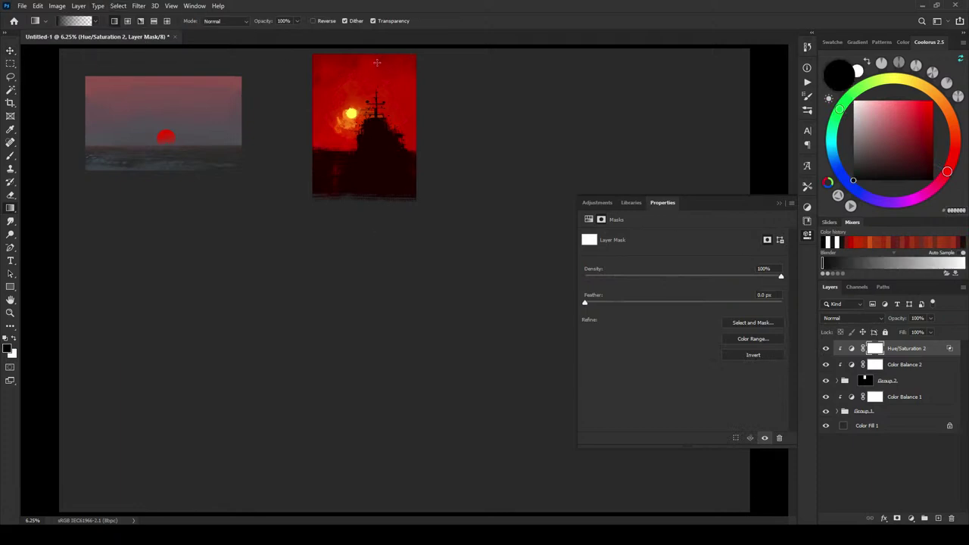
{"action": "left_click_drag", "start_coordinate": [378, 60], "coordinate": [389, 164]}
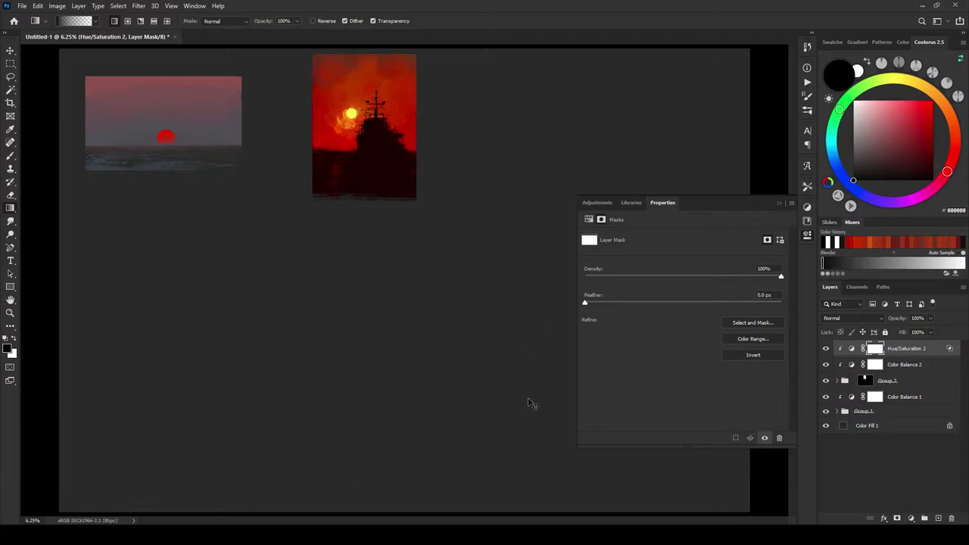
{"action": "key", "text": "ctrl+i"}
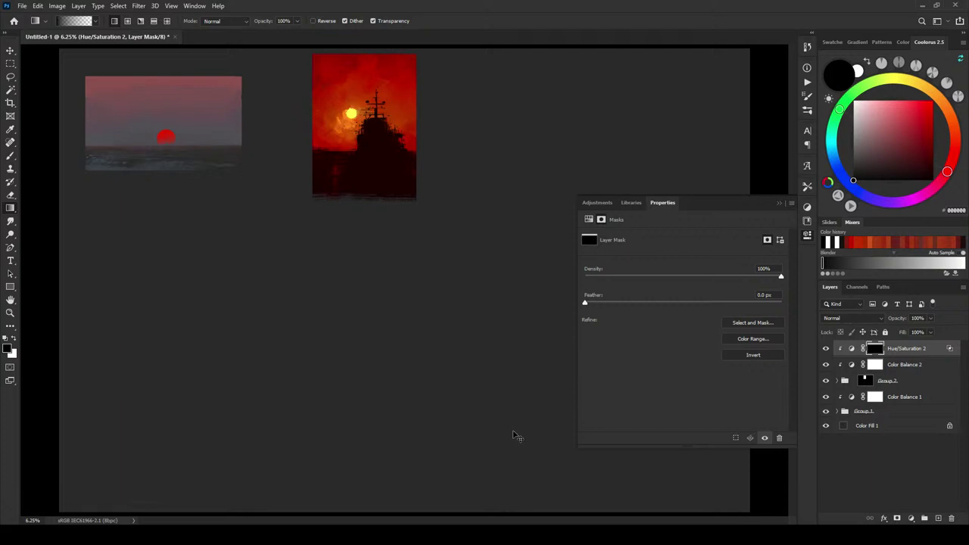
{"action": "key", "text": "ctrl+0"}
{"action": "key", "text": "ctrl+i"}
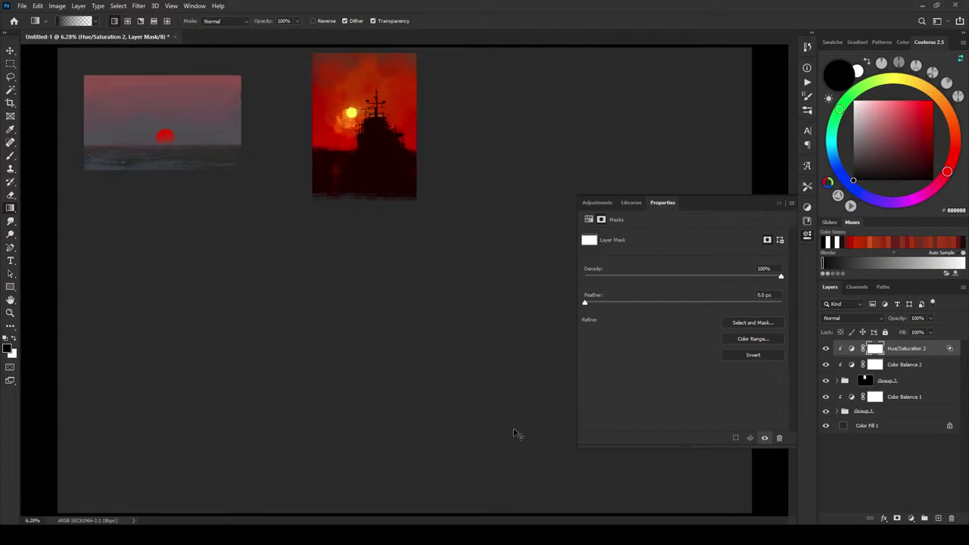
Step: Compare the ship thumbnail with and without the Hue/Saturation 2 mask and leave the mask disabled
{"action": "left_click", "coordinate": [874, 349], "text": "shift"}
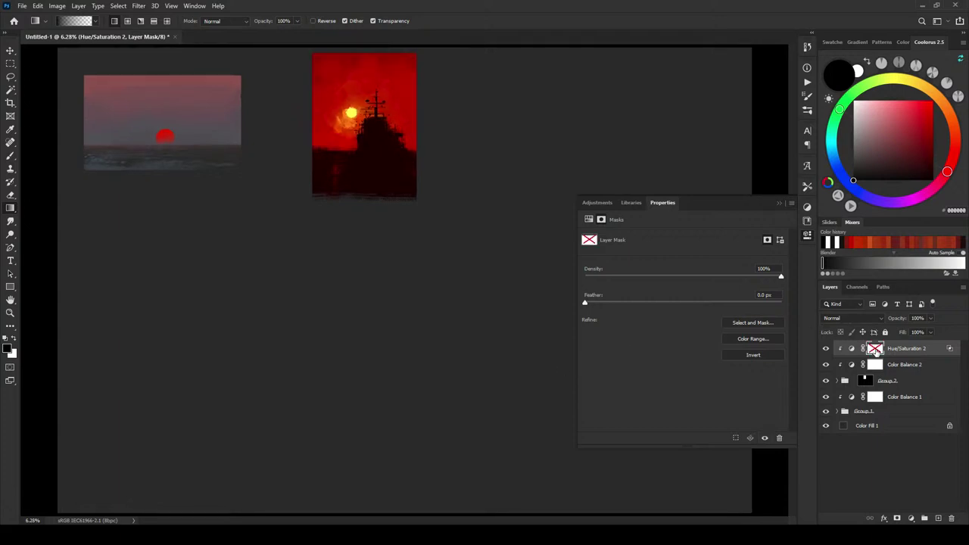
{"action": "left_click", "coordinate": [875, 351], "text": "shift"}
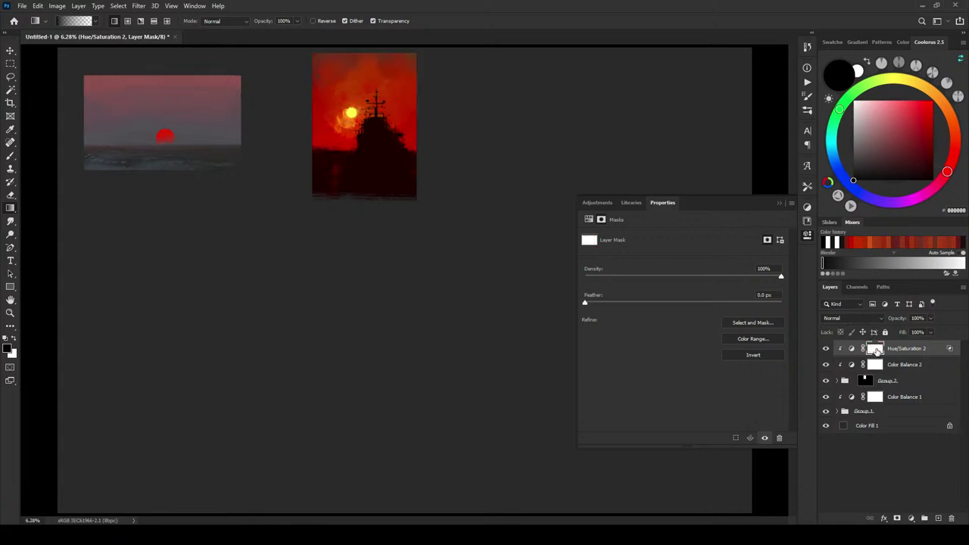
{"action": "left_click", "coordinate": [875, 351], "text": "shift"}
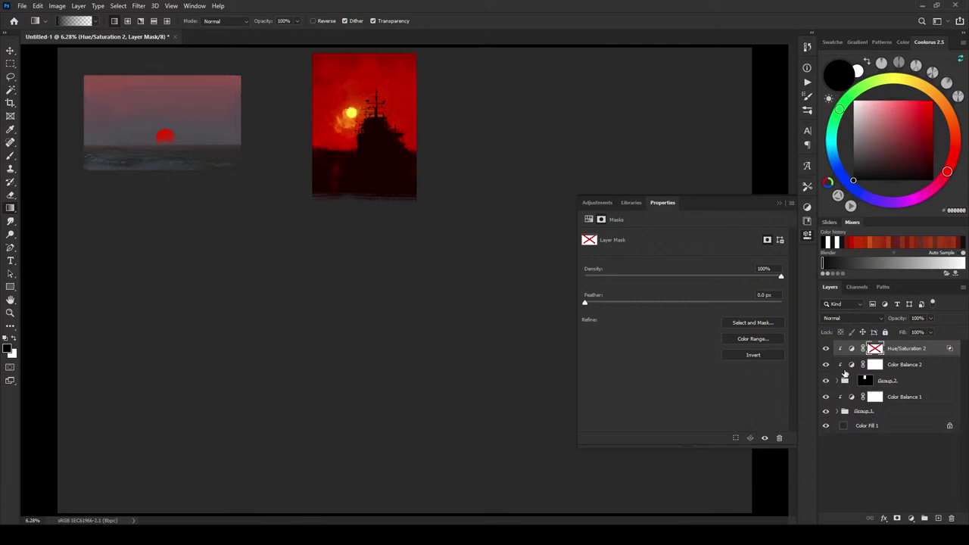
Step: Paint the top of the ship's sky on a new clipped layer with muted mauve sampled from the seascape, enlarging the brush to 2000
{"action": "left_click", "coordinate": [938, 518]}
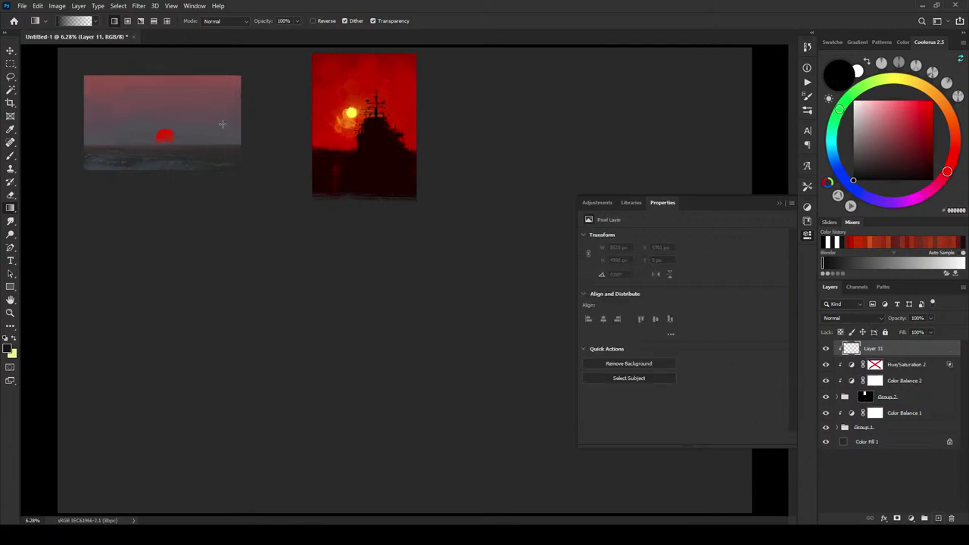
{"action": "key", "text": "b"}
{"action": "left_click", "coordinate": [234, 260], "text": "alt"}
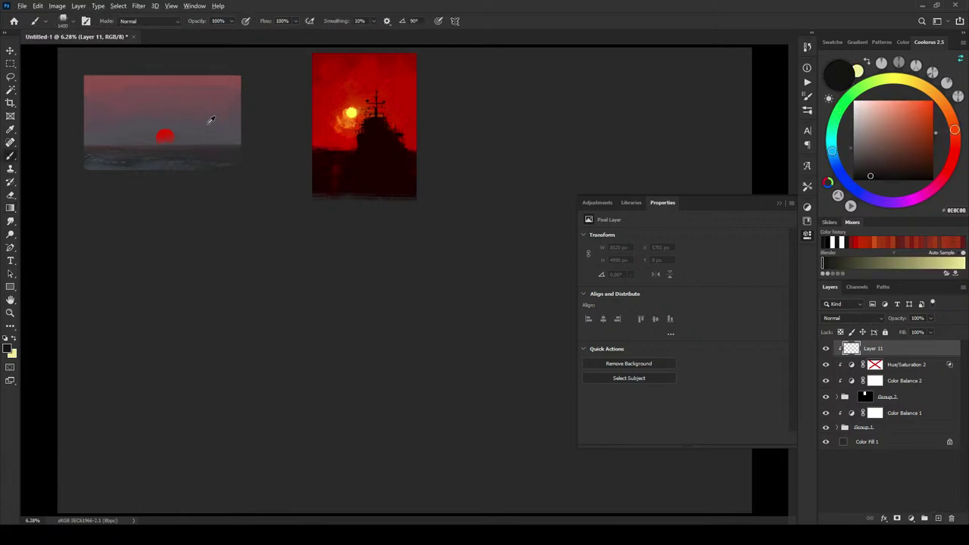
{"action": "left_click", "coordinate": [210, 121], "text": "alt"}
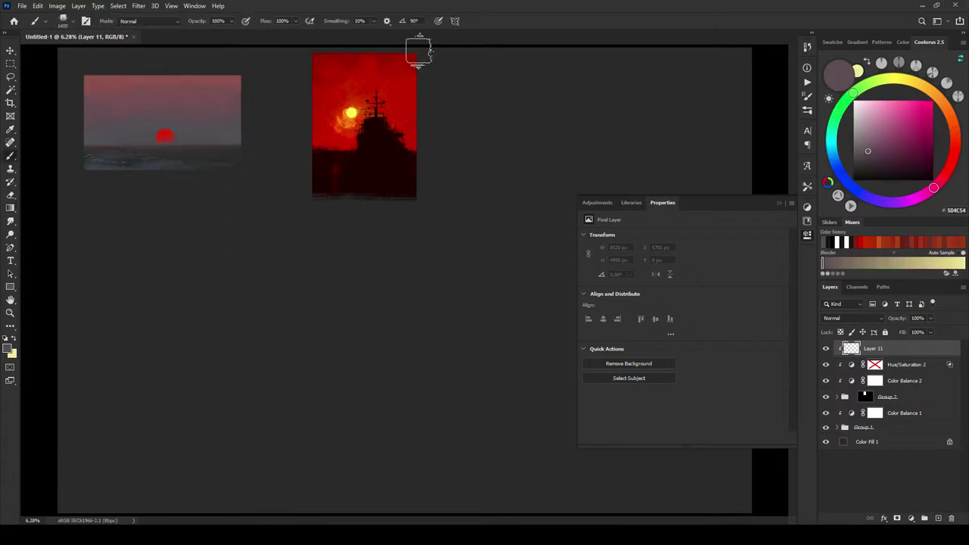
{"action": "left_click_drag", "start_coordinate": [418, 51], "coordinate": [318, 58]}
{"action": "left_click_drag", "start_coordinate": [449, 47], "coordinate": [329, 55]}
{"action": "mouse_move", "coordinate": [449, 67]}
{"action": "left_mouse_down"}
{"action": "mouse_move", "coordinate": [295, 77]}
{"action": "mouse_move", "coordinate": [484, 71]}
{"action": "left_mouse_up"}
{"action": "key", "text": "bracketright"}
{"action": "key", "text": "bracketright"}
{"action": "key", "text": "bracketright"}
{"action": "key", "text": "bracketright"}
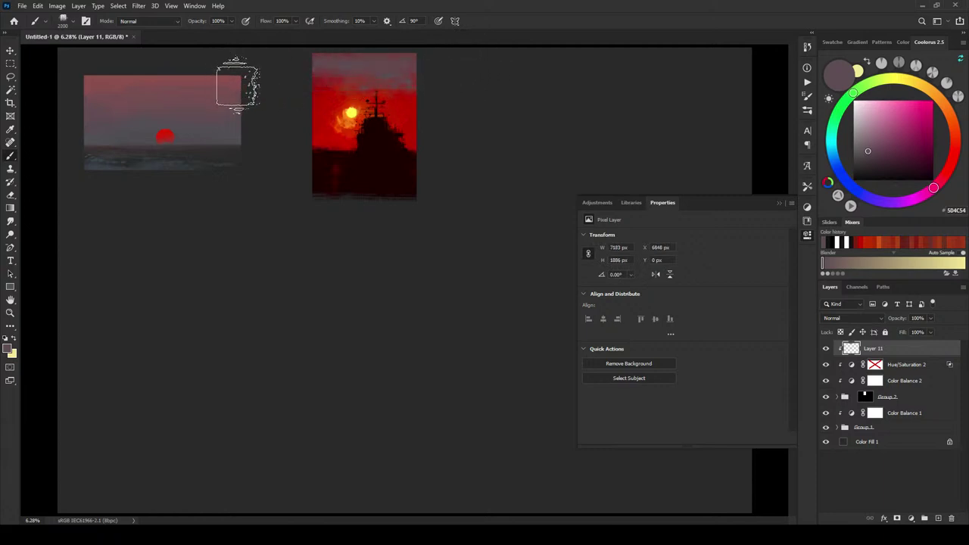
{"action": "left_click_drag", "start_coordinate": [279, 90], "coordinate": [518, 80]}
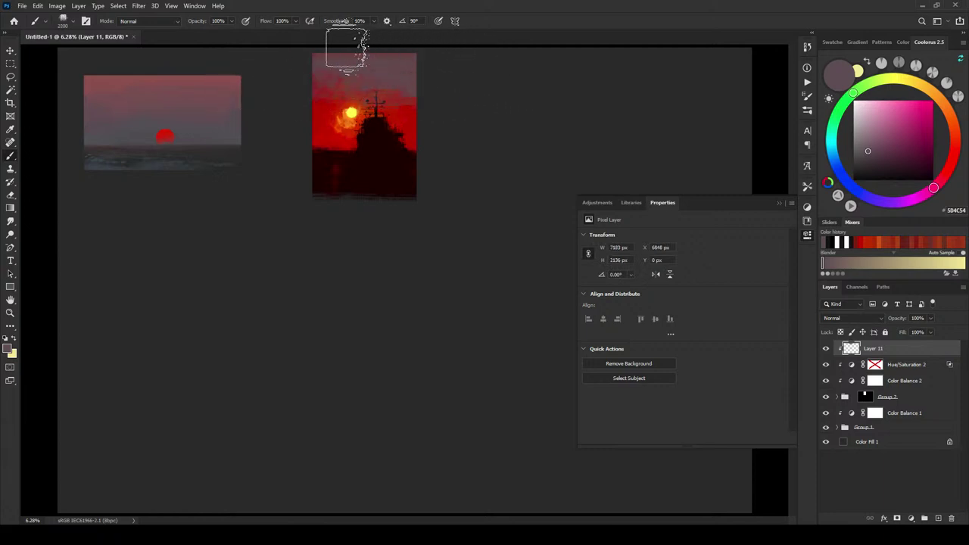
{"action": "mouse_move", "coordinate": [347, 50]}
{"action": "left_mouse_down"}
{"action": "mouse_move", "coordinate": [129, 65]}
{"action": "mouse_move", "coordinate": [325, 48]}
{"action": "left_mouse_up"}
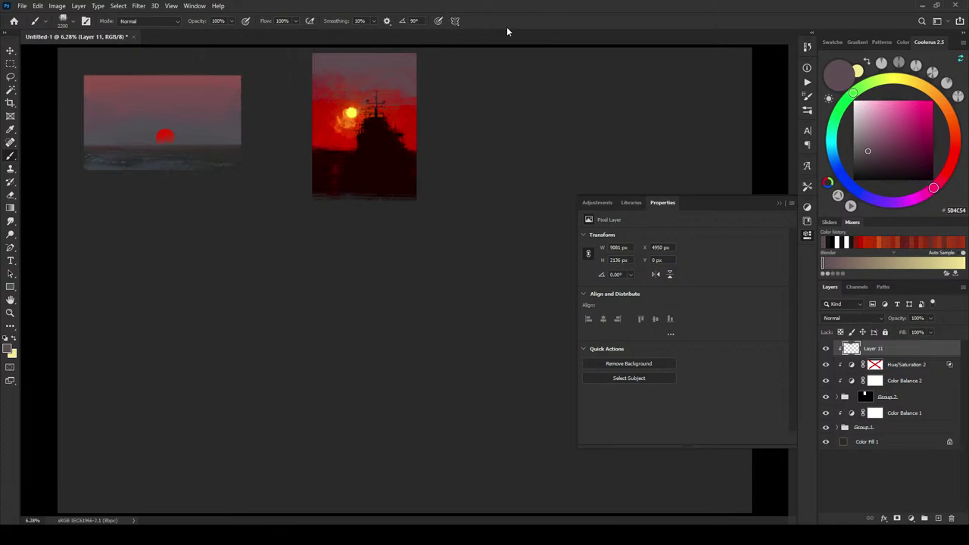
{"action": "key", "text": "ctrl+z"}
{"action": "key", "text": "ctrl+z"}
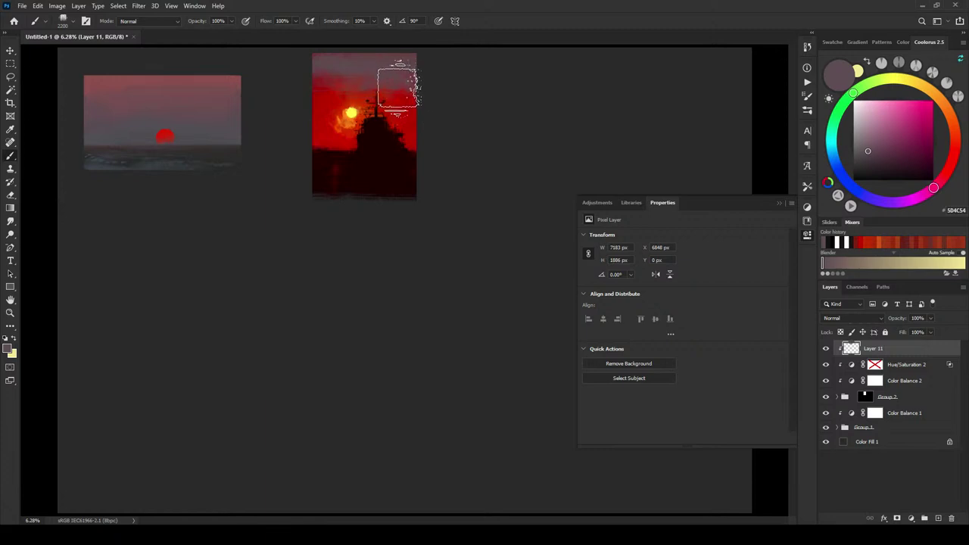
Step: Extend the mauve haze down the sky beside the ship's mast with broad strokes and compare it with Layer 11 hidden
{"action": "left_click_drag", "start_coordinate": [397, 87], "coordinate": [380, 88]}
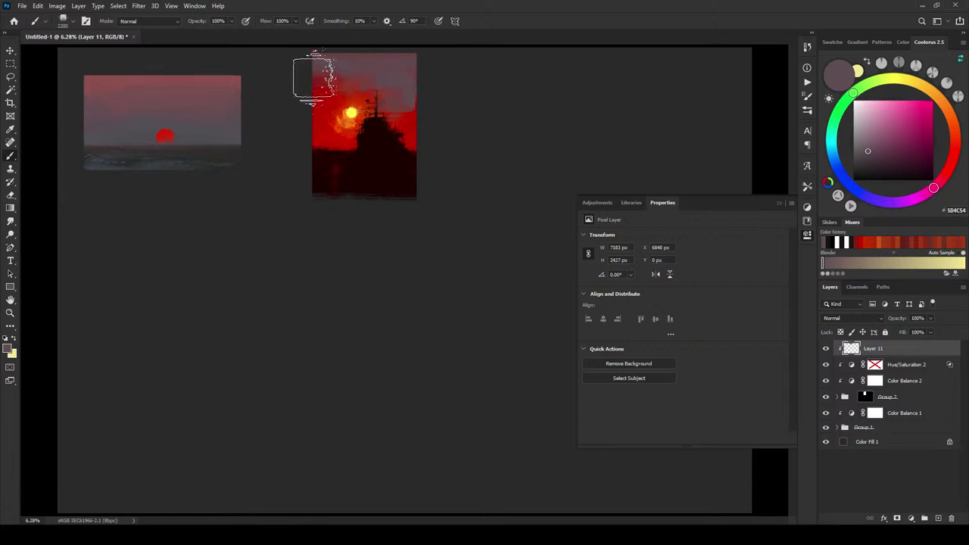
{"action": "left_click_drag", "start_coordinate": [330, 40], "coordinate": [338, 42]}
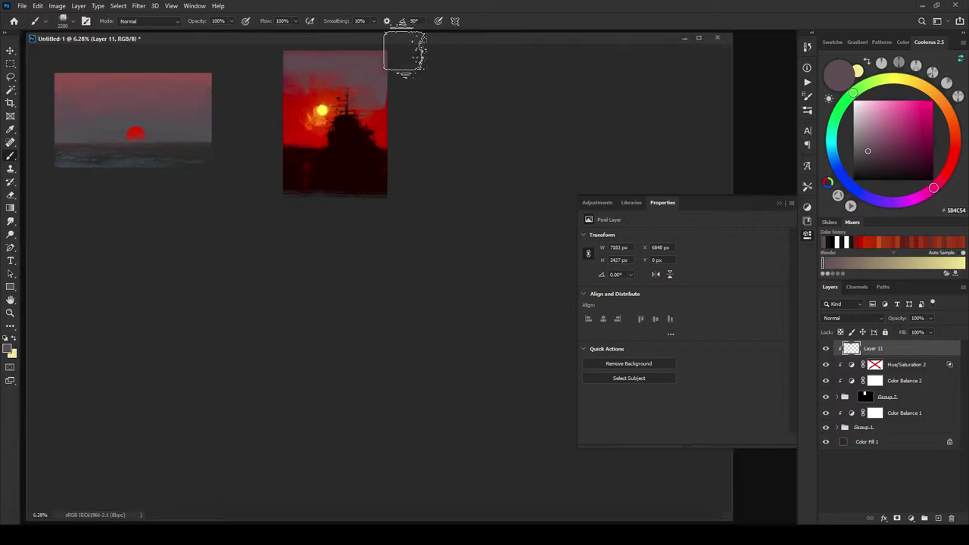
{"action": "mouse_move", "coordinate": [424, 38]}
{"action": "left_mouse_down"}
{"action": "mouse_move", "coordinate": [493, 30]}
{"action": "mouse_move", "coordinate": [489, 42]}
{"action": "left_mouse_up"}
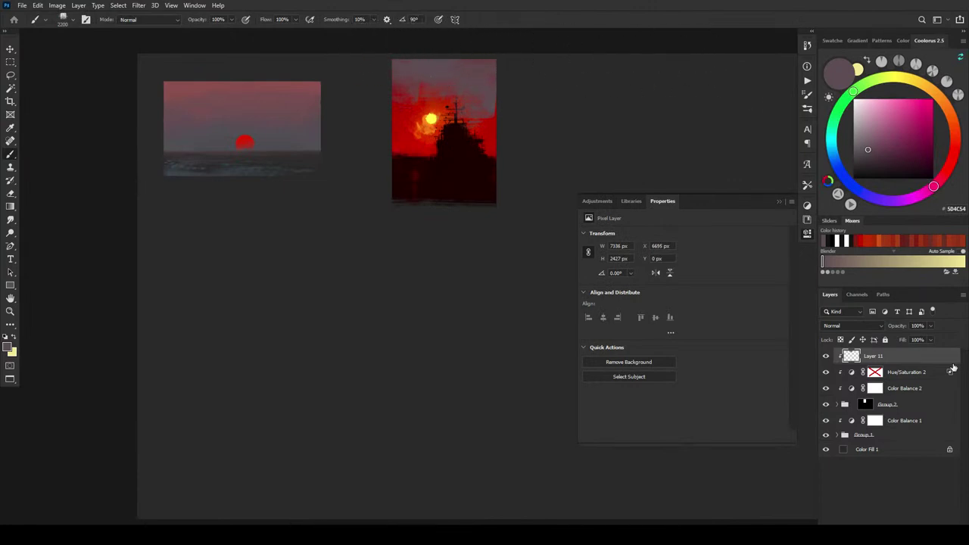
{"action": "left_click", "coordinate": [826, 355]}
{"action": "left_click", "coordinate": [826, 356]}
Step: Preview other blend modes on Layer 11, keep Normal, and use Blend If to hide its paint over the darkest underlying tones
{"action": "left_click", "coordinate": [853, 326]}
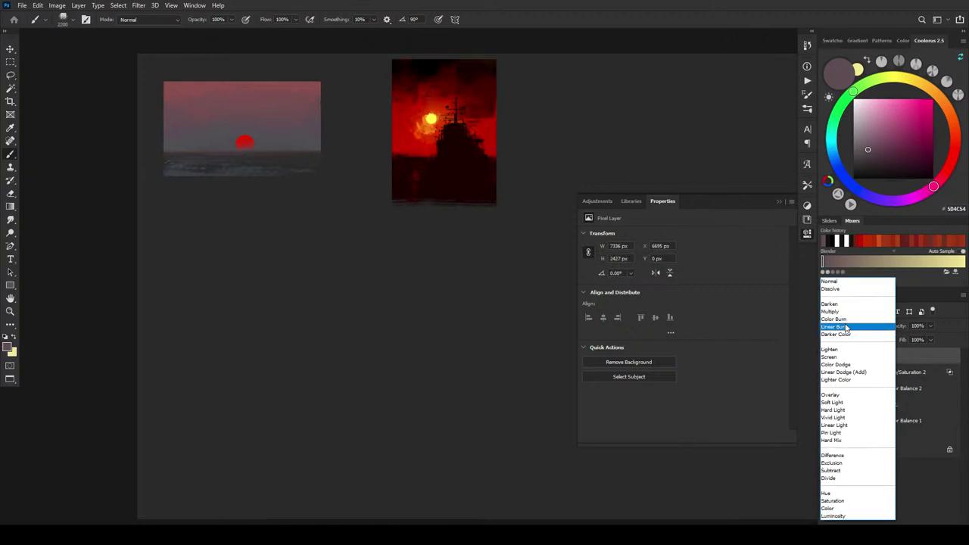
{"action": "left_click", "coordinate": [831, 283]}
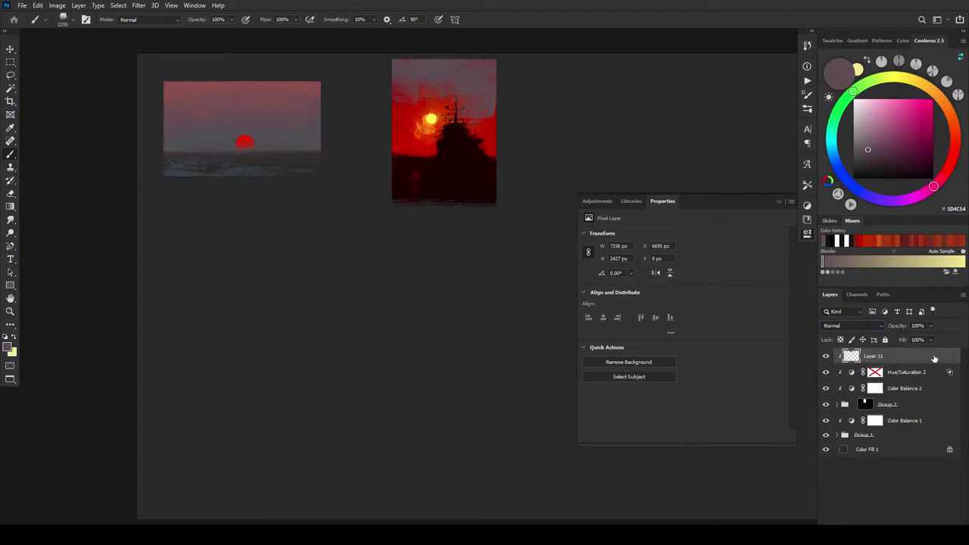
{"action": "double_click", "coordinate": [934, 358]}
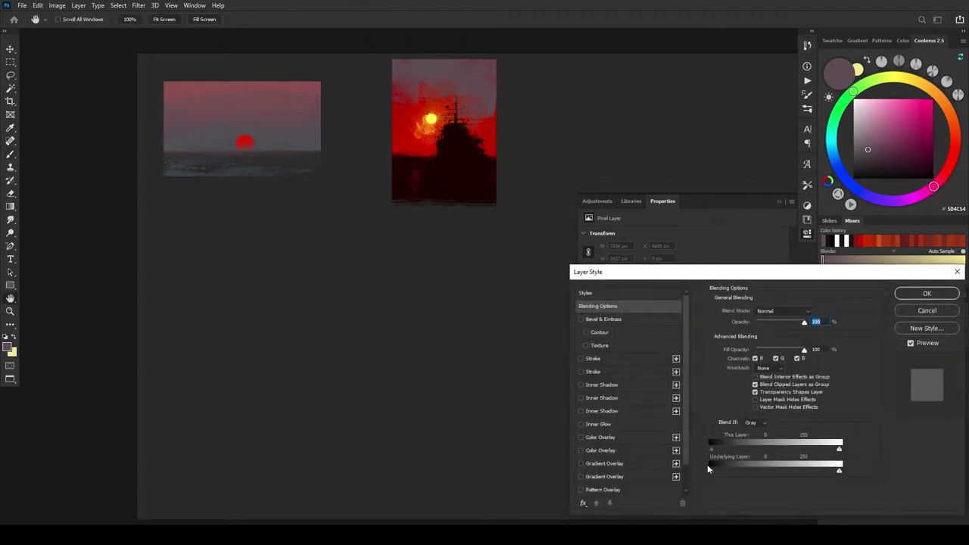
{"action": "left_click_drag", "start_coordinate": [727, 470], "coordinate": [695, 471]}
{"action": "left_click", "coordinate": [924, 293]}
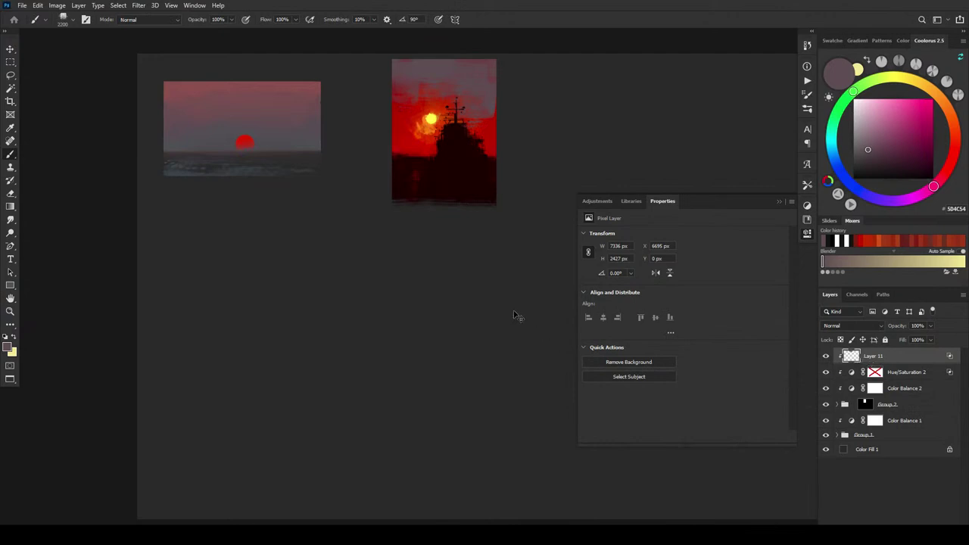
Step: Stretch the mauve haze on Layer 11 vertically to about 160% so it covers more of the ship's sky
{"action": "key", "text": "ctrl+t"}
{"action": "left_click_drag", "start_coordinate": [465, 130], "coordinate": [457, 155]}
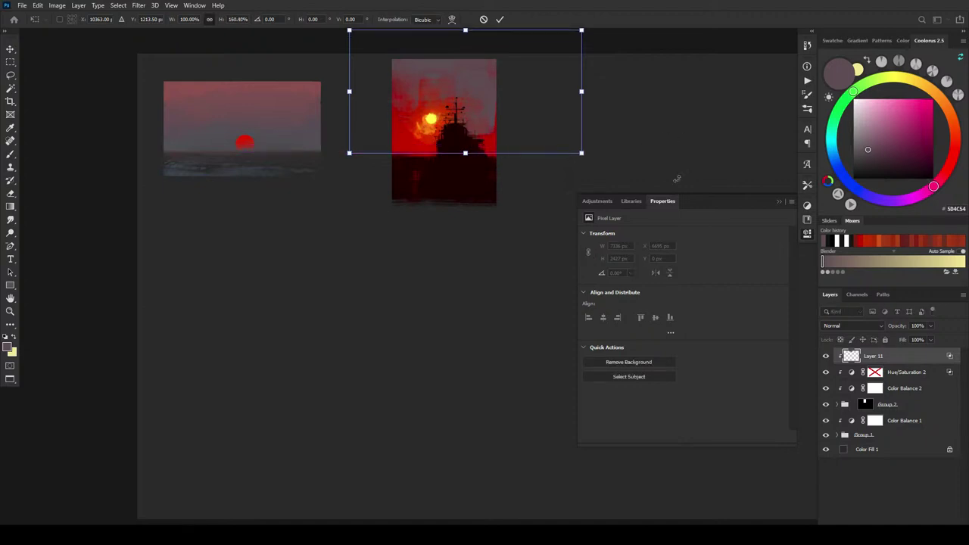
{"action": "key", "text": "Return"}
{"action": "key", "text": "b"}
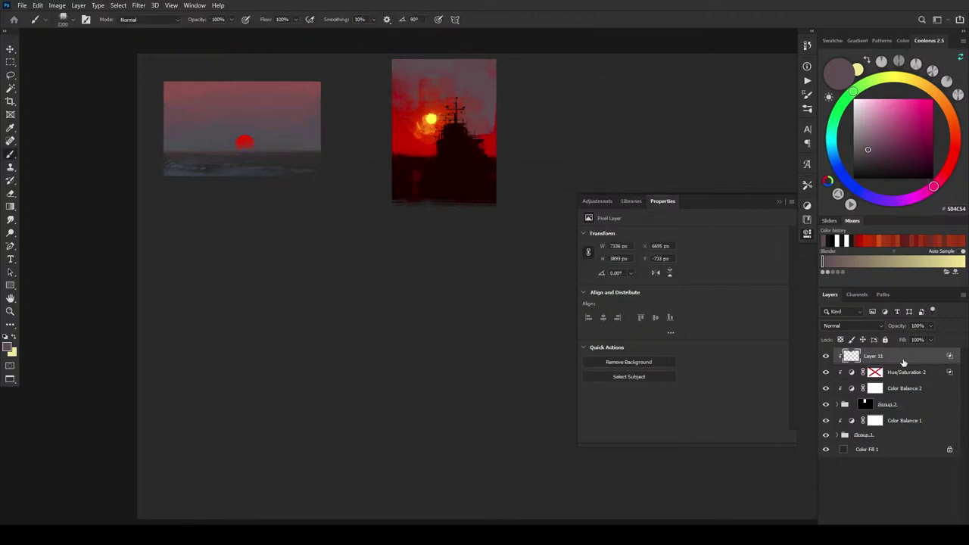
Step: Lower the Blend If highlight limit for the underlying layer on Layer 11 and compare the thumbnail with that layer hidden
{"action": "double_click", "coordinate": [931, 357]}
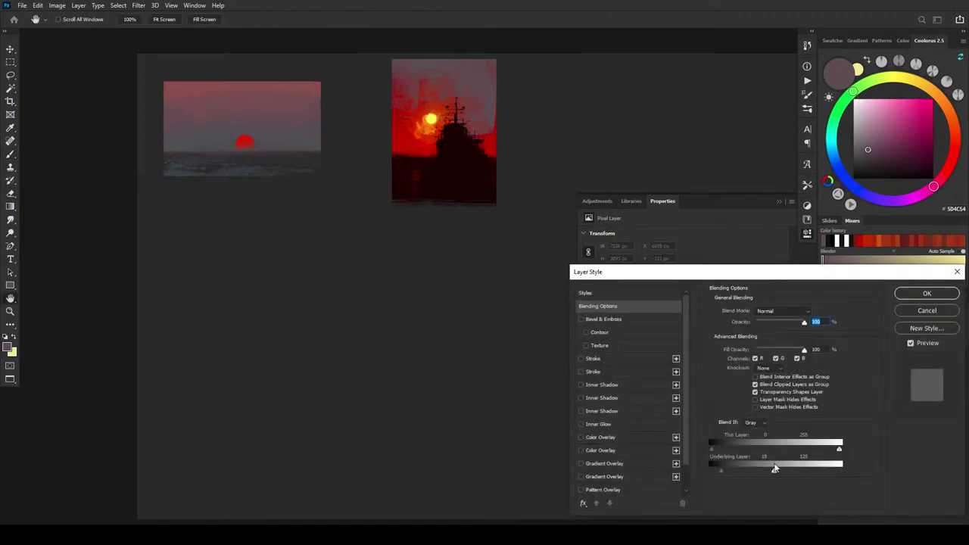
{"action": "left_click_drag", "start_coordinate": [769, 470], "coordinate": [749, 469]}
{"action": "left_click", "coordinate": [926, 294]}
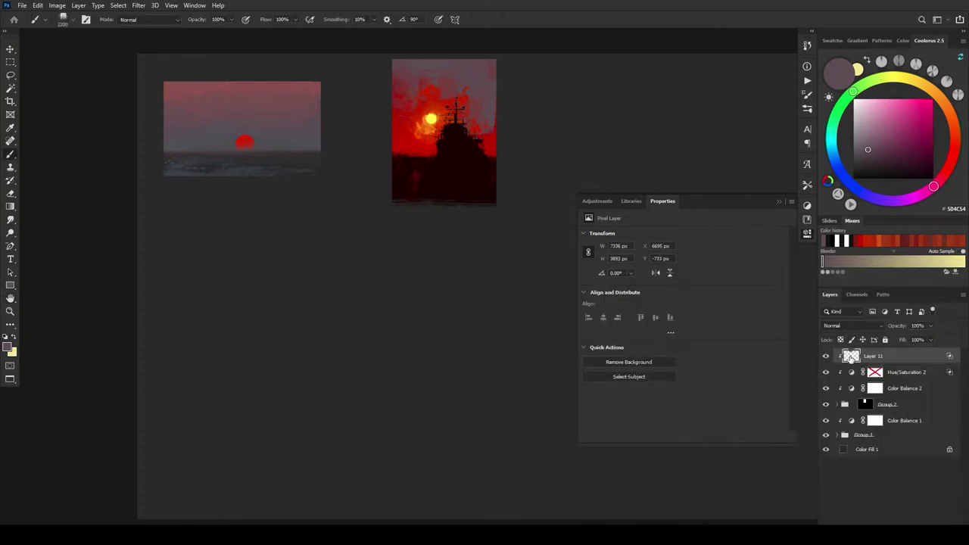
{"action": "left_click", "coordinate": [825, 357]}
{"action": "left_click", "coordinate": [825, 357]}
Step: Reduce Layer 11's opacity to 83%, preview other blend modes and keep Normal
{"action": "left_click", "coordinate": [930, 325]}
{"action": "left_click_drag", "start_coordinate": [919, 339], "coordinate": [922, 337]}
{"action": "left_click", "coordinate": [841, 320]}
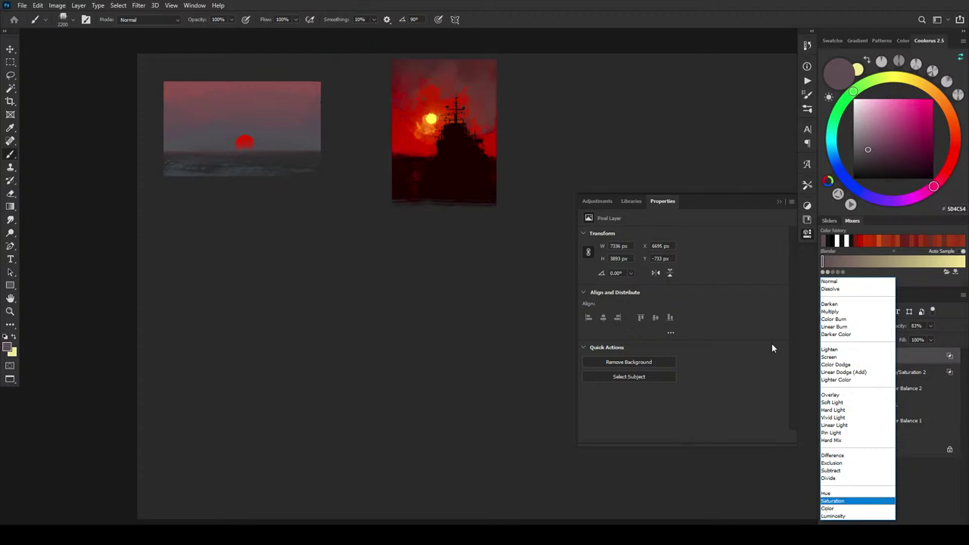
{"action": "left_click", "coordinate": [836, 282]}
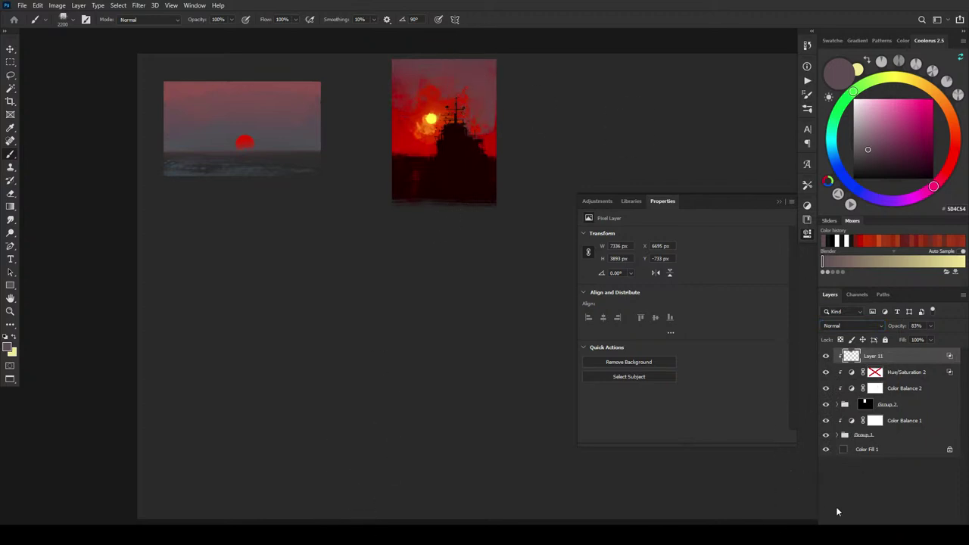
Step: Collapse the floating Properties panel group and dock it with the other collapsed panels beside the canvas
{"action": "left_click_drag", "start_coordinate": [774, 202], "coordinate": [772, 206]}
{"action": "left_click", "coordinate": [782, 195]}
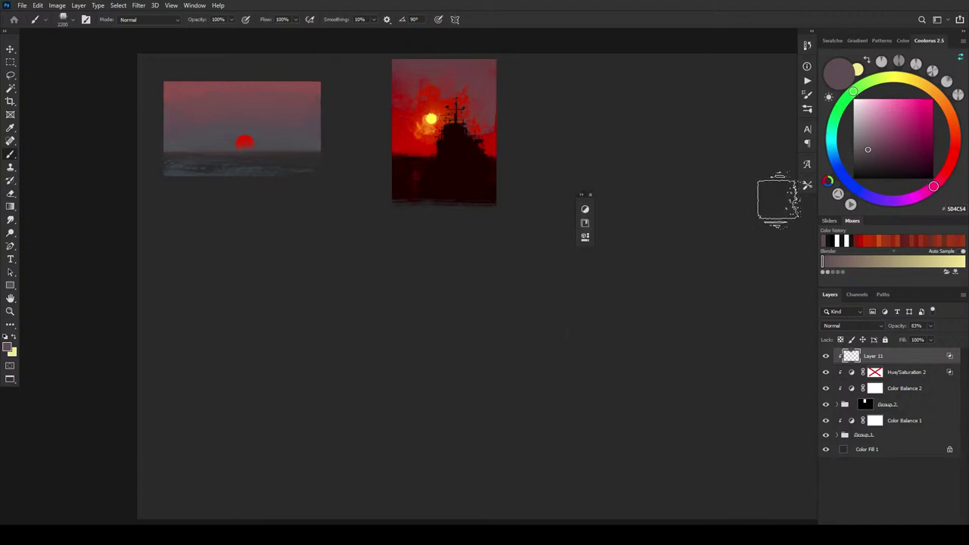
{"action": "left_click_drag", "start_coordinate": [585, 205], "coordinate": [805, 206]}
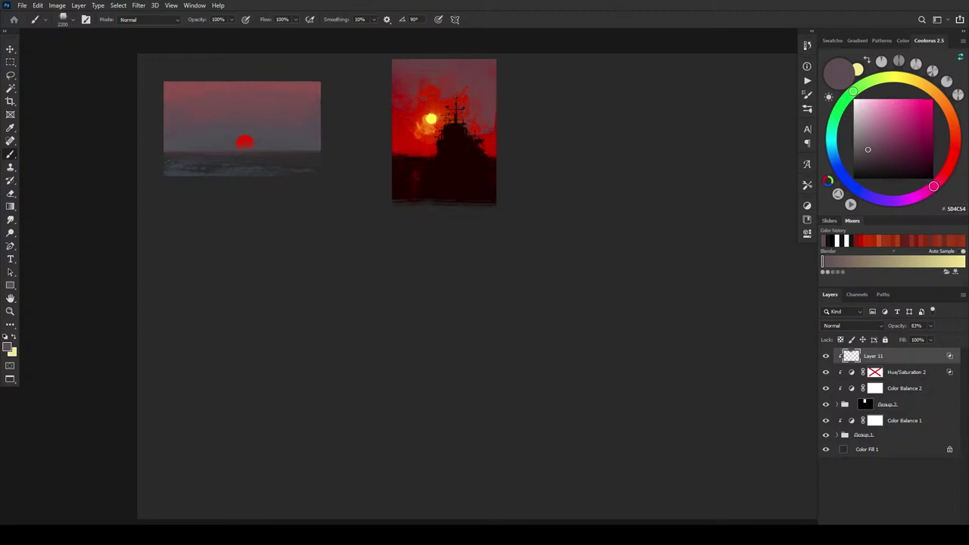
Step: Add an empty layer above the stack and merge the seascape's Group 1 with its clipped Color Balance 1 adjustment
{"action": "key", "text": "ctrl+shift+alt+n"}
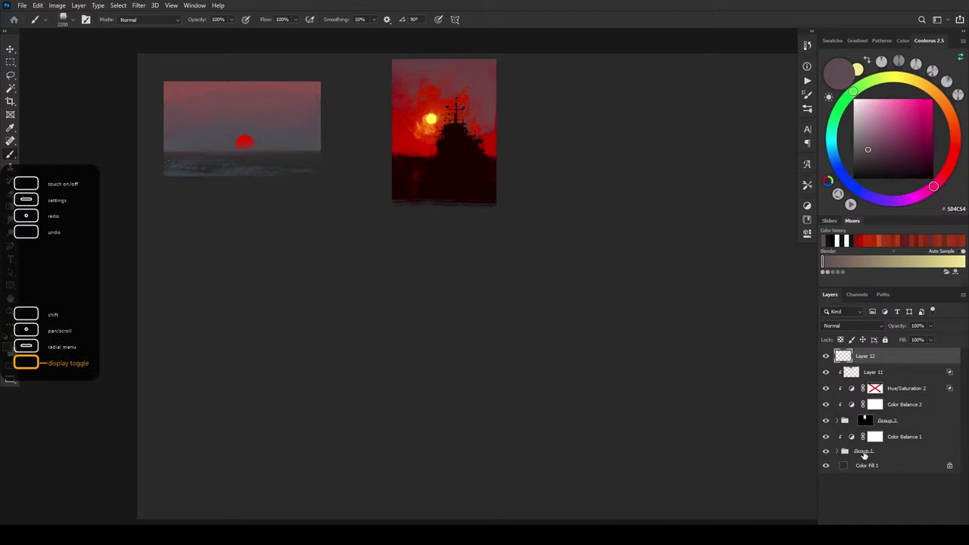
{"action": "left_click", "coordinate": [899, 450]}
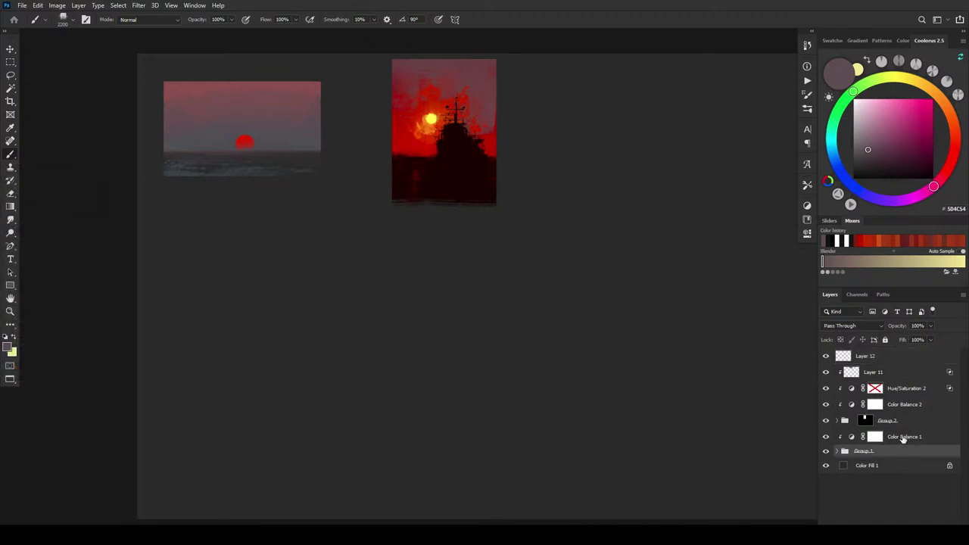
{"action": "right_click", "coordinate": [903, 439]}
{"action": "left_click", "coordinate": [873, 306]}
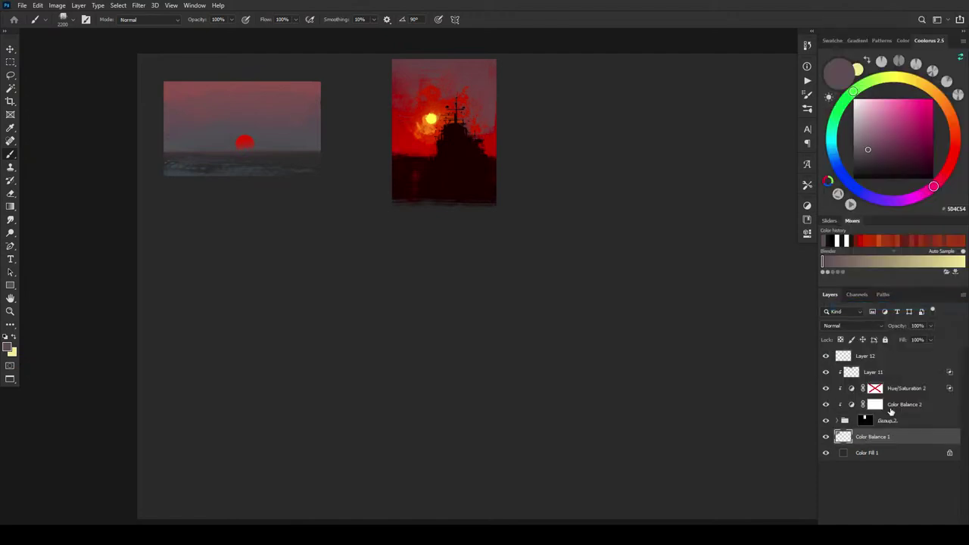
Step: Merge the ship thumbnail's Group 2 with its clipped adjustments and Layer 11 into one layer
{"action": "left_click", "coordinate": [889, 422]}
{"action": "left_click", "coordinate": [893, 372], "text": "shift"}
{"action": "right_click", "coordinate": [894, 373]}
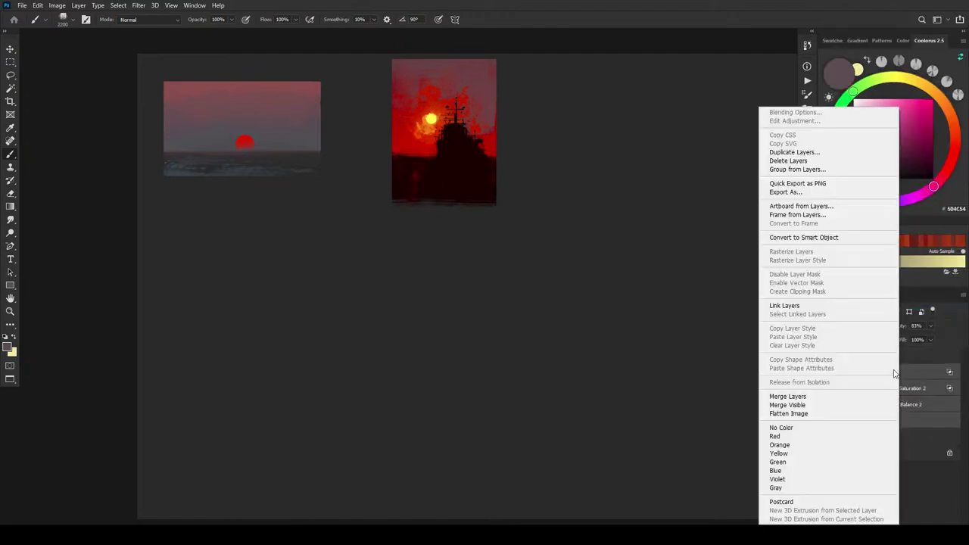
{"action": "left_click", "coordinate": [788, 396]}
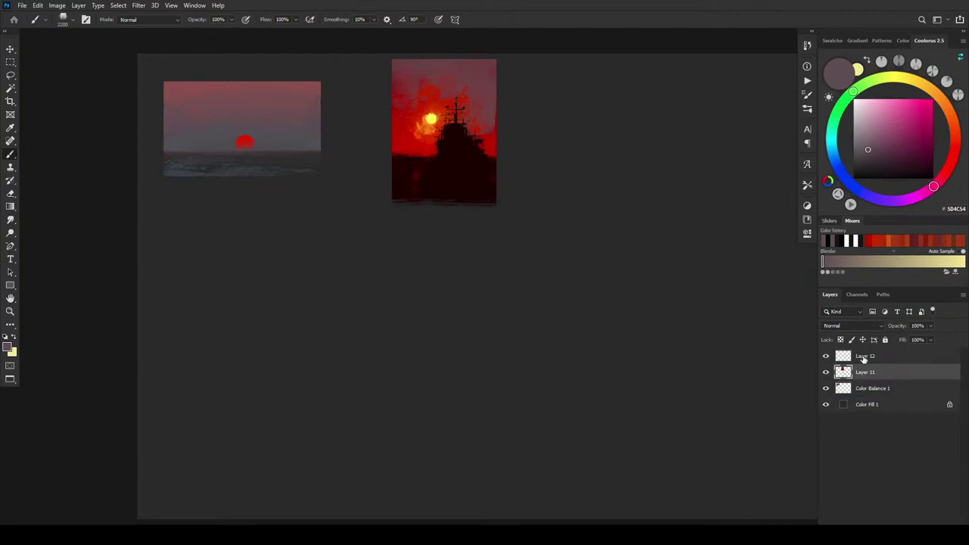
Step: Rename the merged seascape layer Ship1, the merged ship silhouette layer Ship2 and the empty top layer Ship3
{"action": "left_click", "coordinate": [865, 358]}
{"action": "double_click", "coordinate": [872, 388]}
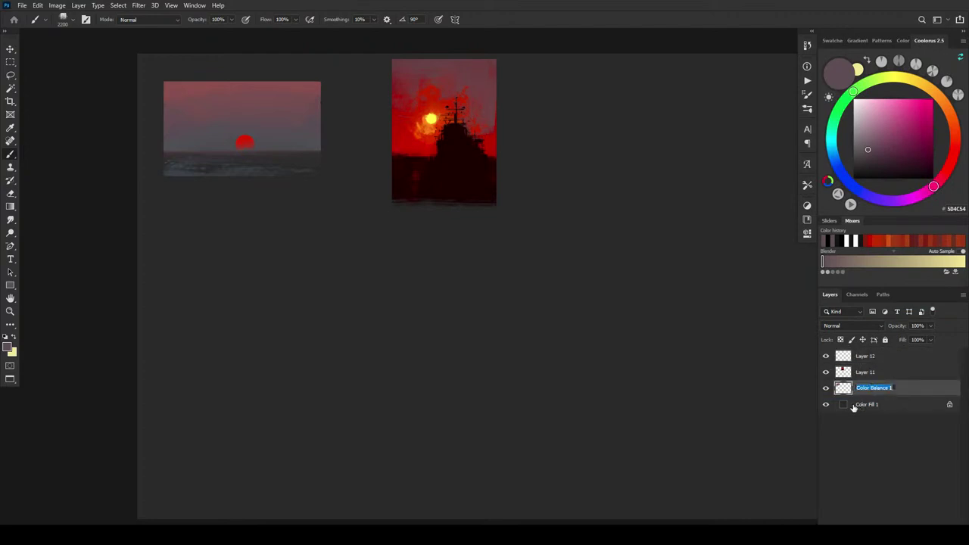
{"action": "type", "text": "Ship1"}
{"action": "key", "text": "Return"}
{"action": "double_click", "coordinate": [870, 372]}
{"action": "type", "text": "S"}
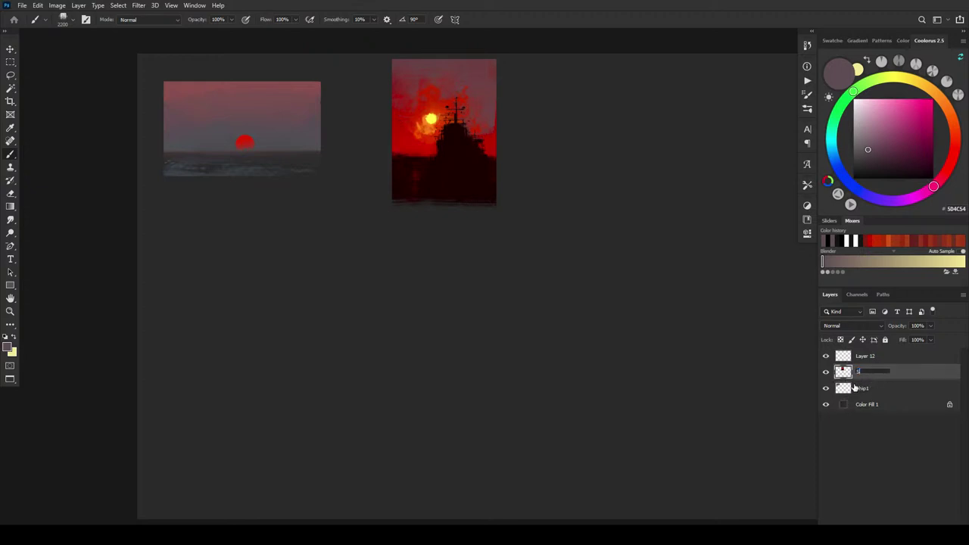
{"action": "type", "text": "hip2"}
{"action": "double_click", "coordinate": [868, 355]}
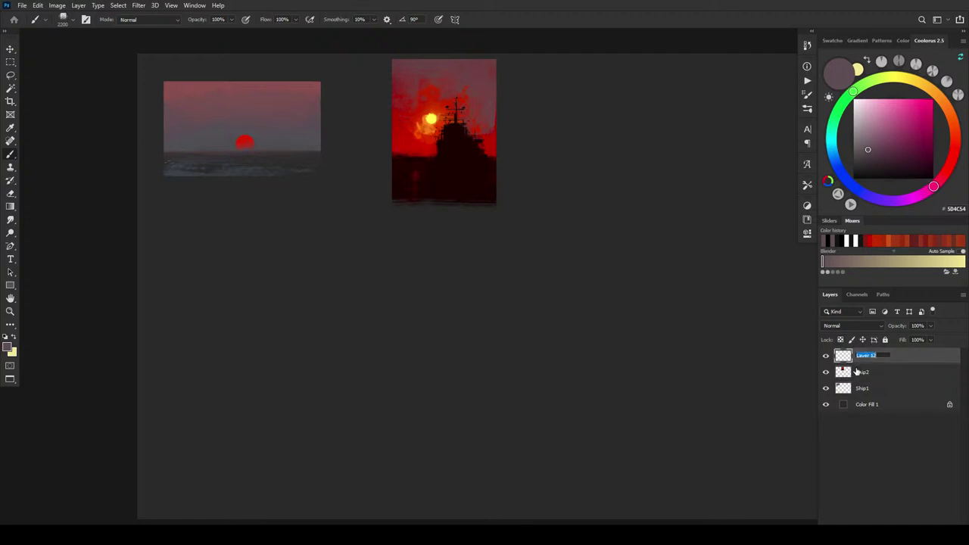
{"action": "type", "text": "Ship3"}
{"action": "key", "text": "Return"}
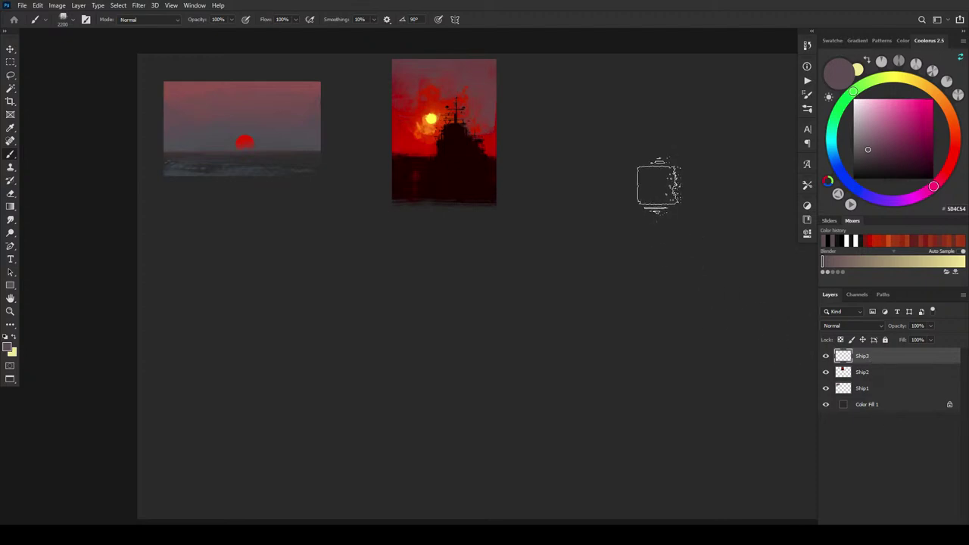
Step: Start a third thumbnail on Ship3 with a broad horizontal stroke of dark mauve #504248, enlarging the brush to 2400
{"action": "left_click", "coordinate": [868, 155]}
{"action": "left_click", "coordinate": [867, 154]}
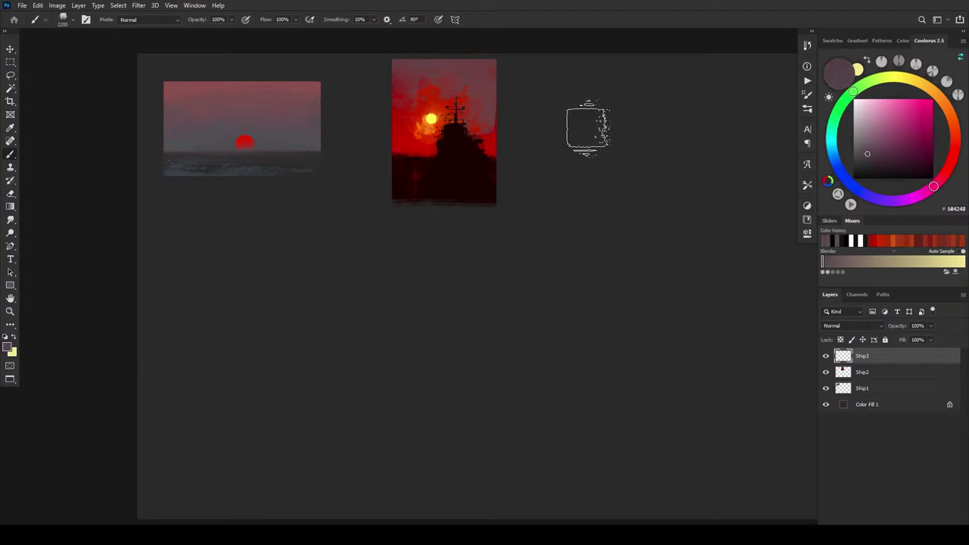
{"action": "key", "text": "]"}
{"action": "left_click_drag", "start_coordinate": [584, 286], "coordinate": [501, 307]}
{"action": "left_click_drag", "start_coordinate": [373, 148], "coordinate": [541, 155]}
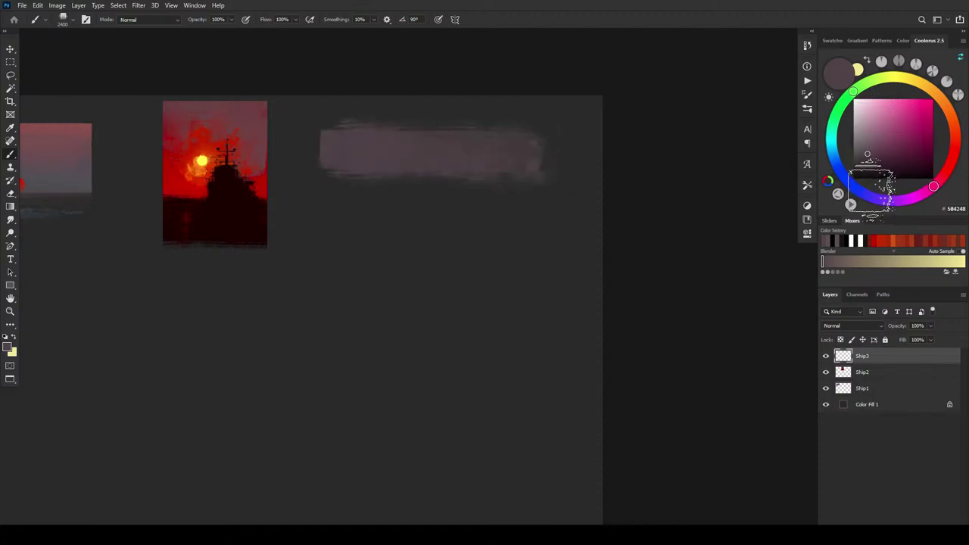
Step: Paint a dark grey-violet band directly beneath the mauve stroke of the third thumbnail
{"action": "left_click", "coordinate": [870, 195]}
{"action": "left_click_drag", "start_coordinate": [872, 195], "coordinate": [866, 194]}
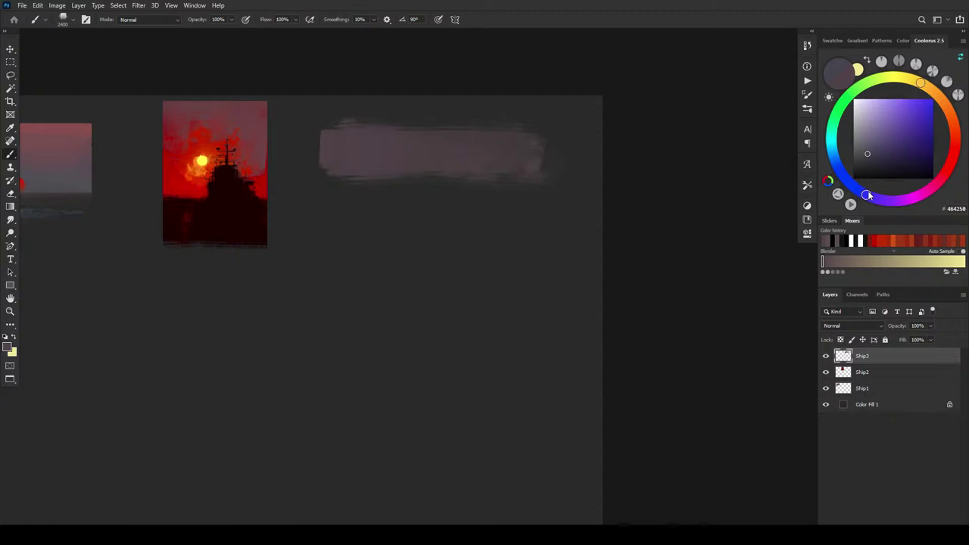
{"action": "left_click_drag", "start_coordinate": [874, 153], "coordinate": [869, 155]}
{"action": "mouse_move", "coordinate": [583, 195]}
{"action": "left_mouse_down"}
{"action": "mouse_move", "coordinate": [368, 202]}
{"action": "mouse_move", "coordinate": [409, 216]}
{"action": "mouse_move", "coordinate": [484, 219]}
{"action": "left_mouse_up"}
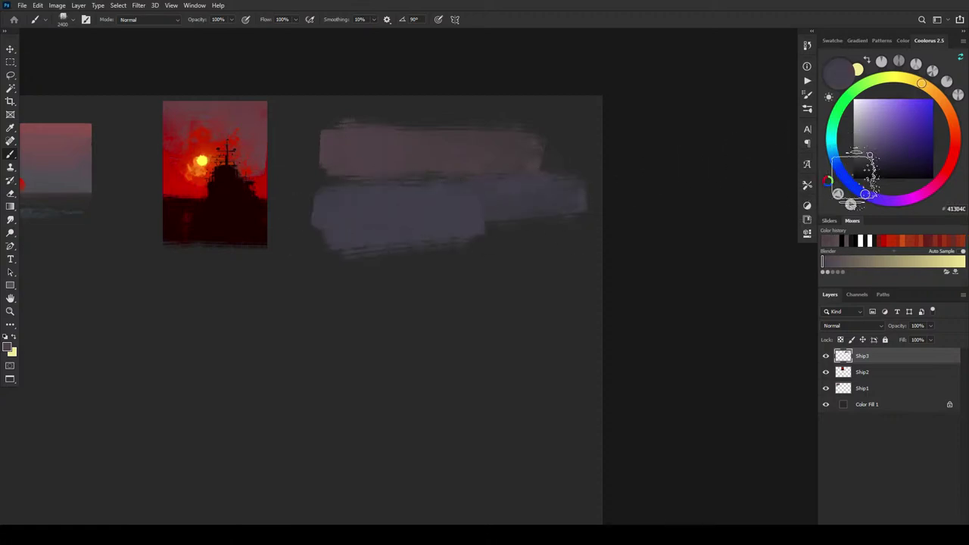
Step: Lay a dark blue band beneath the grey-violet one and deepen its middle with saturated navy #222140
{"action": "left_click", "coordinate": [854, 187]}
{"action": "mouse_move", "coordinate": [855, 187]}
{"action": "left_mouse_down"}
{"action": "mouse_move", "coordinate": [840, 172]}
{"action": "mouse_move", "coordinate": [864, 164]}
{"action": "left_mouse_up"}
{"action": "left_click", "coordinate": [839, 171]}
{"action": "mouse_move", "coordinate": [369, 239]}
{"action": "left_mouse_down"}
{"action": "mouse_move", "coordinate": [338, 240]}
{"action": "mouse_move", "coordinate": [522, 236]}
{"action": "left_mouse_up"}
{"action": "left_click", "coordinate": [889, 160]}
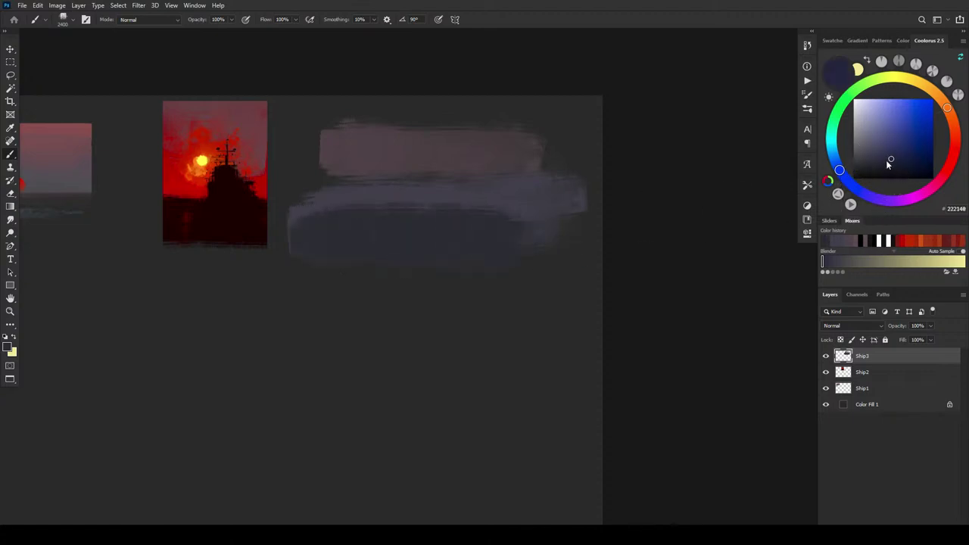
{"action": "left_click_drag", "start_coordinate": [318, 231], "coordinate": [522, 231]}
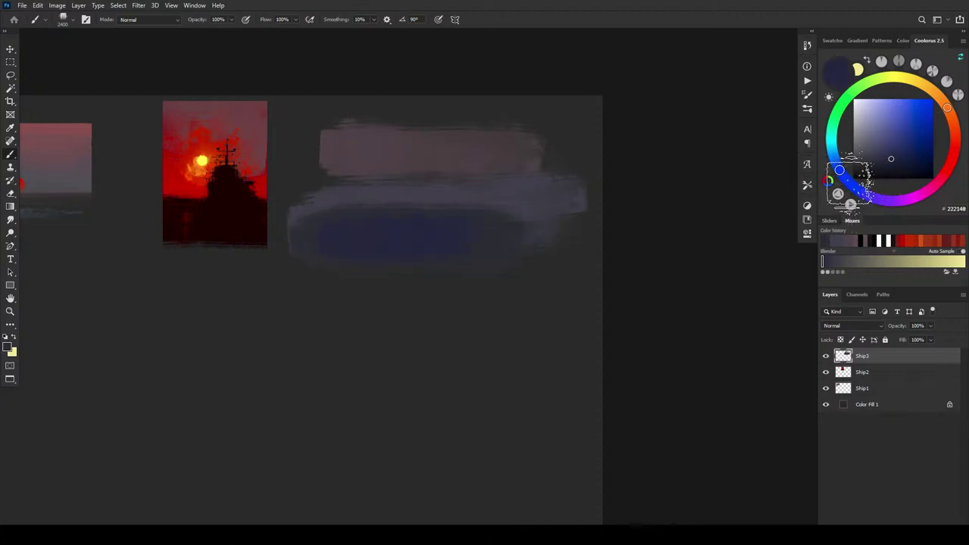
Step: Repaint the navy band with near-black blue #171C27 and go over it with slightly lighter slate blue #222939
{"action": "left_click", "coordinate": [835, 161]}
{"action": "left_click", "coordinate": [885, 166]}
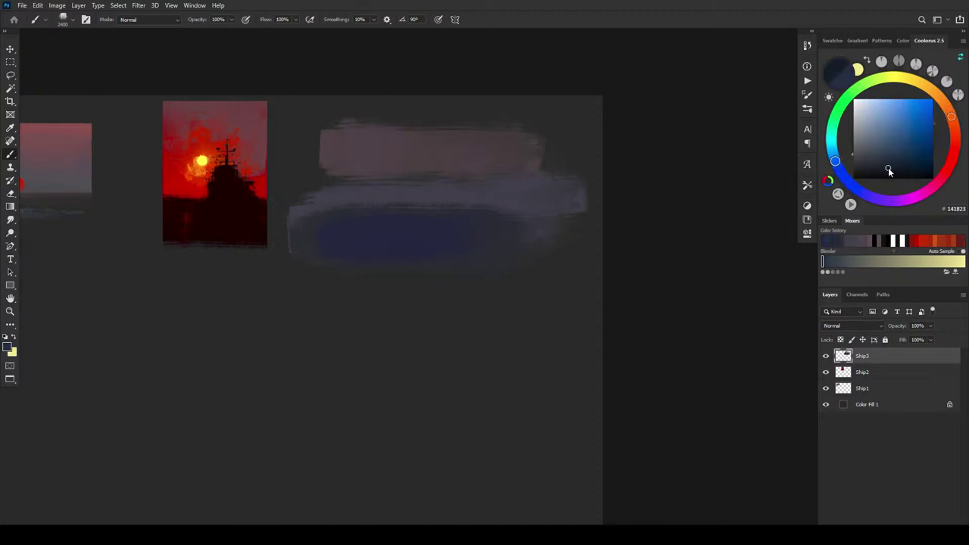
{"action": "left_click_drag", "start_coordinate": [364, 237], "coordinate": [497, 244]}
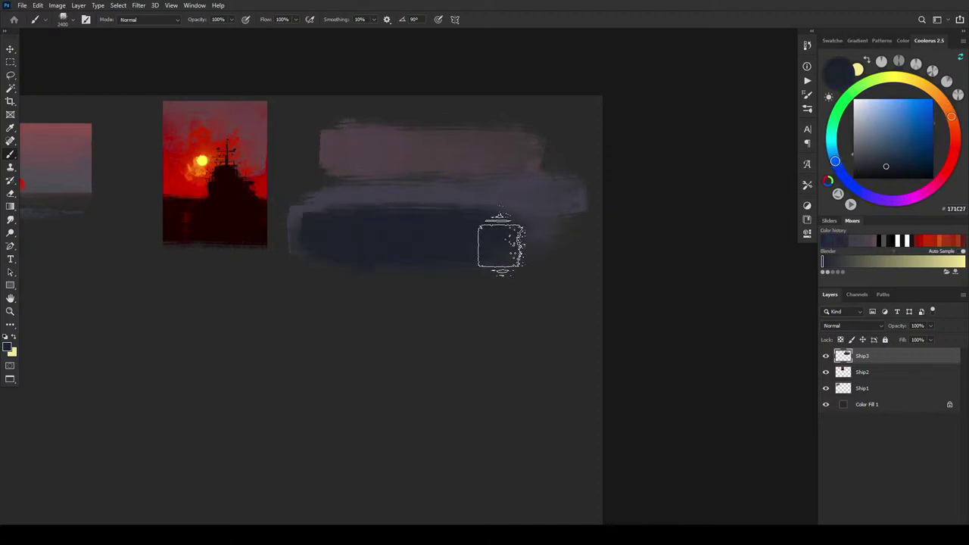
{"action": "left_click", "coordinate": [887, 164]}
{"action": "left_click", "coordinate": [886, 161]}
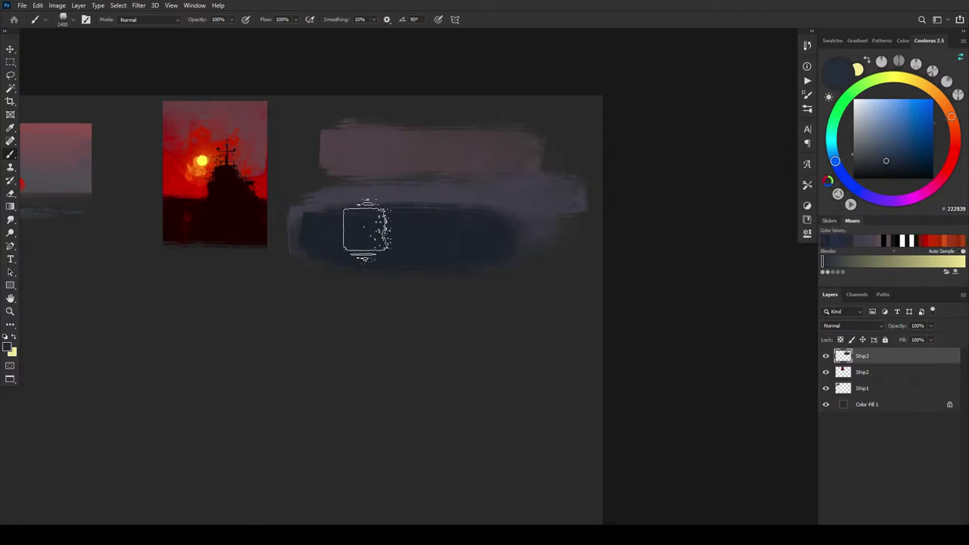
{"action": "mouse_move", "coordinate": [365, 230]}
{"action": "left_mouse_down"}
{"action": "mouse_move", "coordinate": [434, 221]}
{"action": "mouse_move", "coordinate": [332, 219]}
{"action": "mouse_move", "coordinate": [529, 234]}
{"action": "mouse_move", "coordinate": [348, 237]}
{"action": "mouse_move", "coordinate": [495, 243]}
{"action": "mouse_move", "coordinate": [455, 227]}
{"action": "left_mouse_up"}
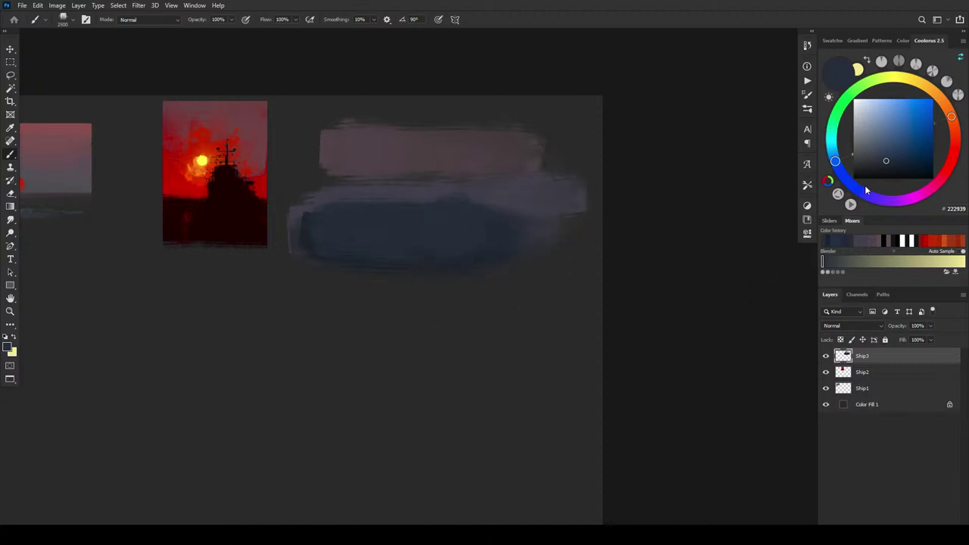
Step: Darken the grey-violet band between the mauve and blue strokes with muted violet-grey #29272E, reducing the brush to 1600
{"action": "left_click", "coordinate": [868, 197]}
{"action": "left_click_drag", "start_coordinate": [861, 156], "coordinate": [868, 168]}
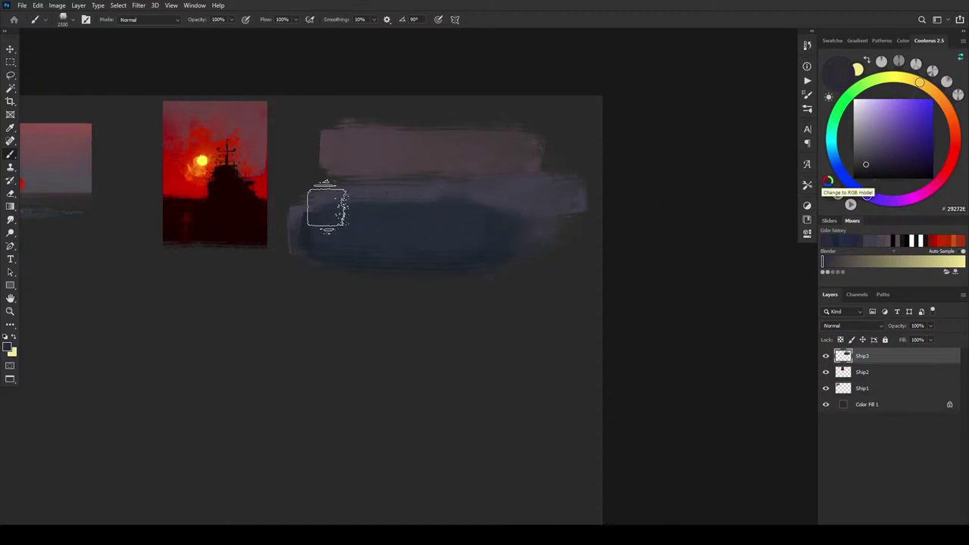
{"action": "mouse_move", "coordinate": [545, 188]}
{"action": "left_mouse_down"}
{"action": "mouse_move", "coordinate": [318, 192]}
{"action": "mouse_move", "coordinate": [568, 188]}
{"action": "left_mouse_up"}
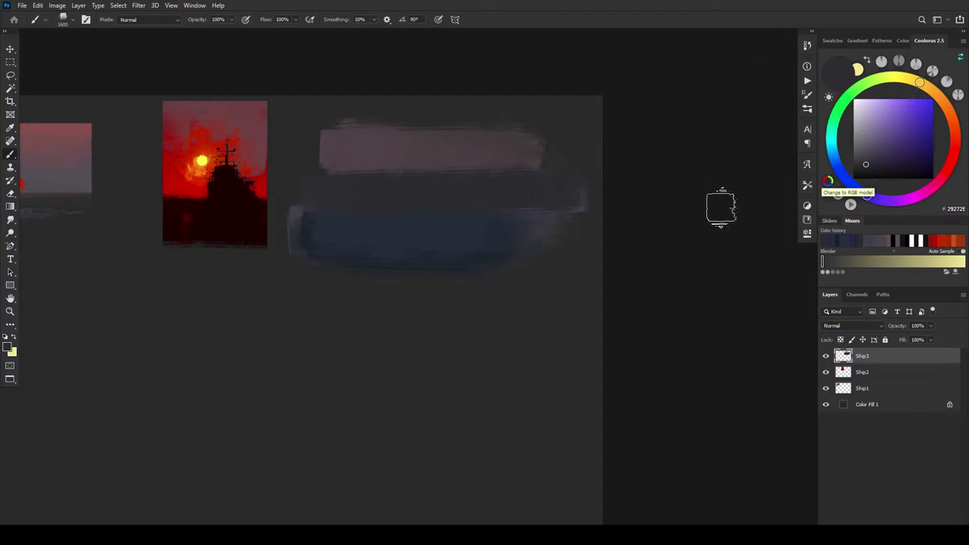
Step: Paint a dark red horizontal band across the lower sky of the new thumbnail, with warmer, brighter reds toward its middle
{"action": "left_click_drag", "start_coordinate": [951, 162], "coordinate": [904, 150]}
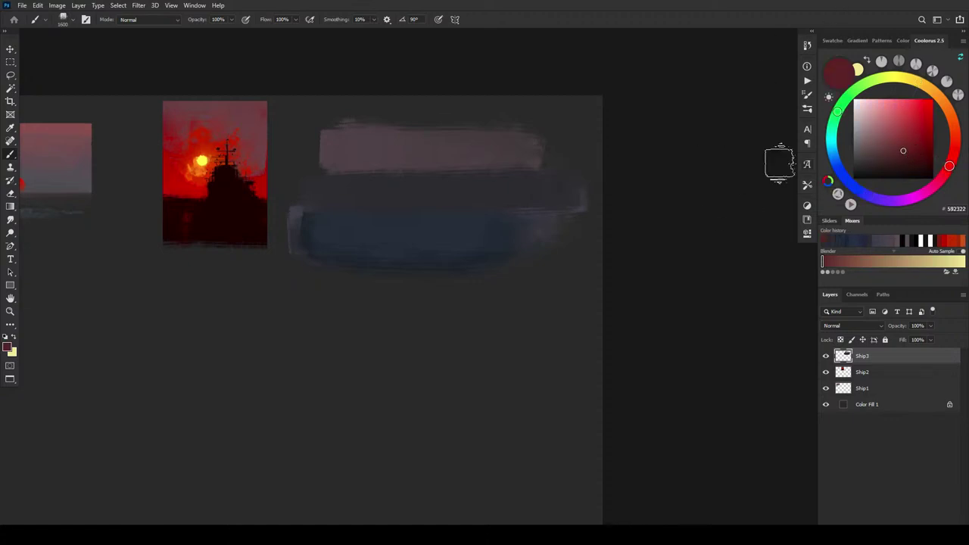
{"action": "left_click_drag", "start_coordinate": [314, 168], "coordinate": [333, 168]}
{"action": "left_click_drag", "start_coordinate": [484, 159], "coordinate": [595, 160]}
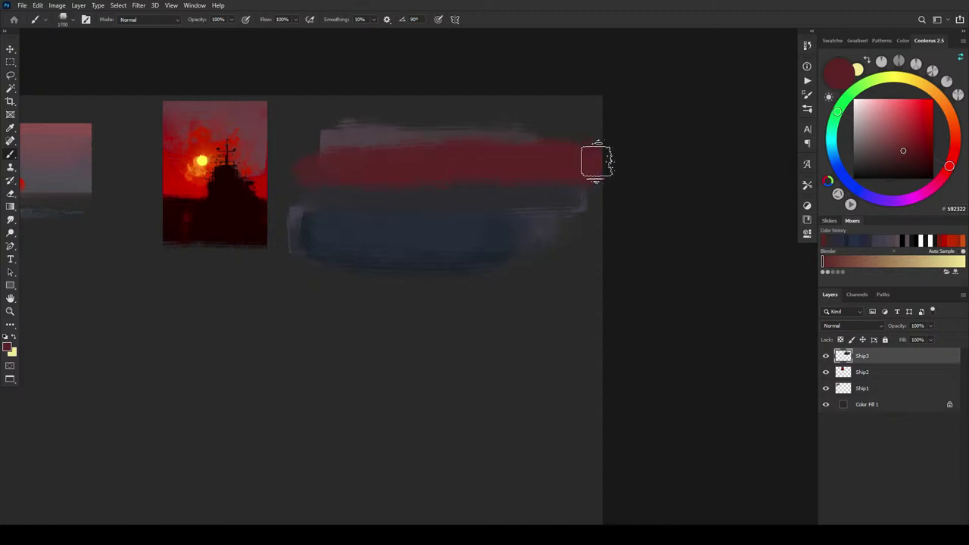
{"action": "left_click_drag", "start_coordinate": [944, 164], "coordinate": [953, 155]}
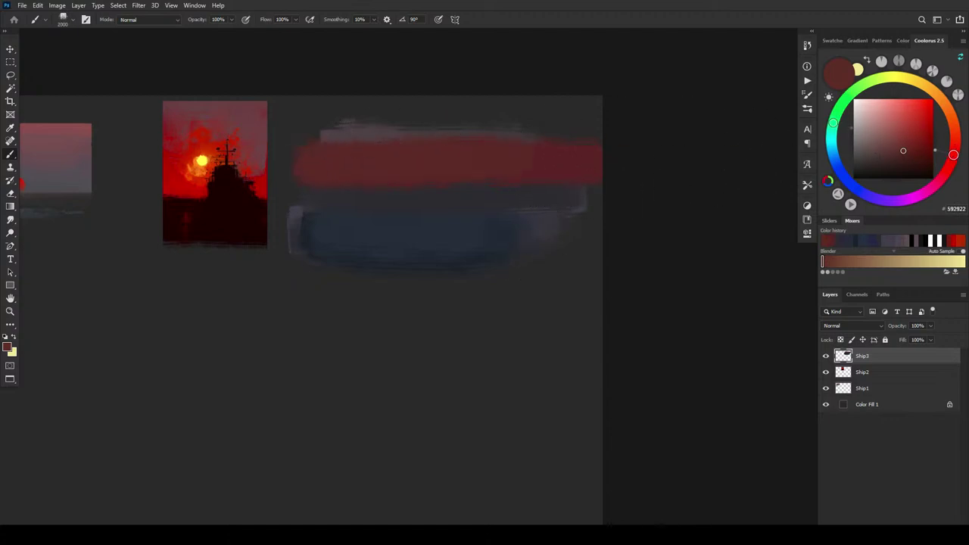
{"action": "left_click", "coordinate": [911, 145]}
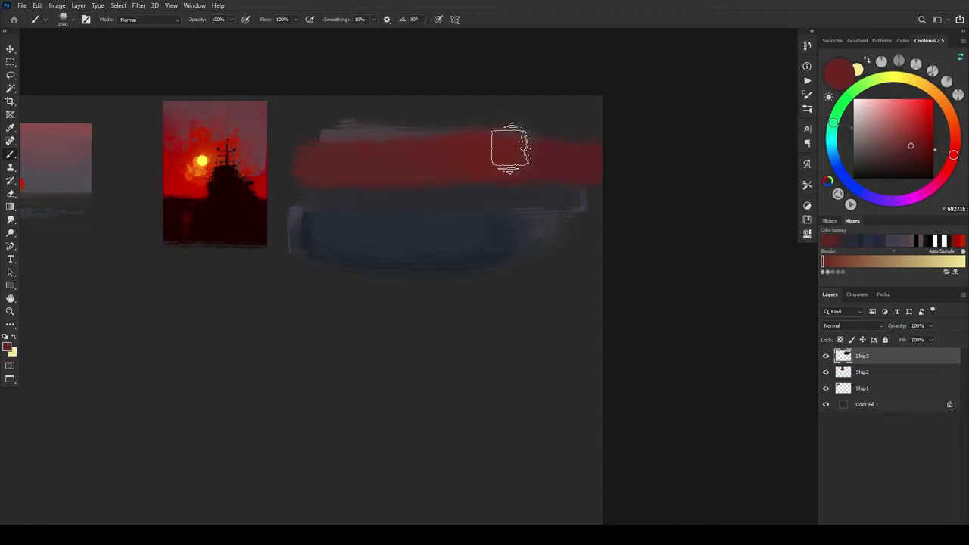
{"action": "left_click", "coordinate": [909, 141]}
{"action": "left_click_drag", "start_coordinate": [434, 151], "coordinate": [491, 149]}
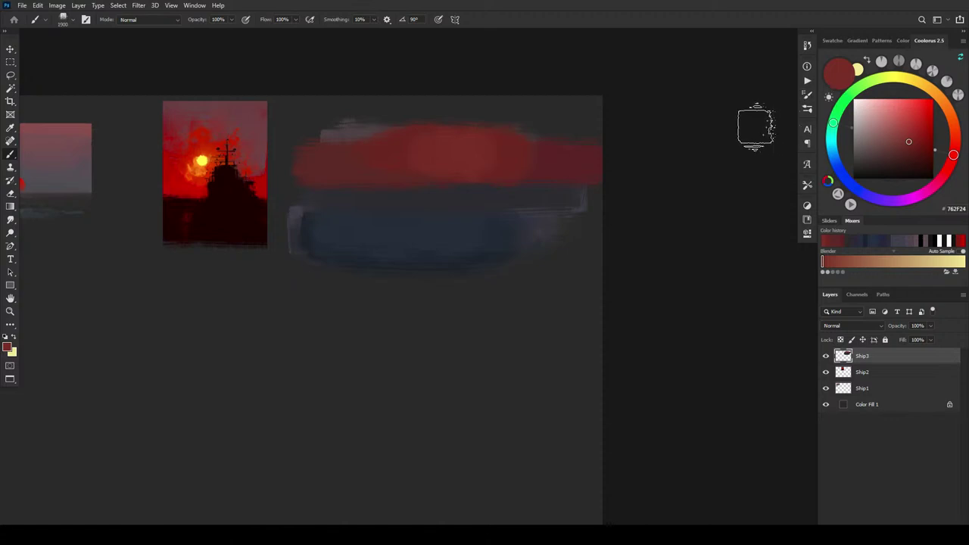
Step: Paint a grey-brown cloud band above the red band and a red strip along the canvas's upper edge using sampled reds
{"action": "mouse_move", "coordinate": [872, 144]}
{"action": "left_mouse_down"}
{"action": "mouse_move", "coordinate": [858, 156]}
{"action": "mouse_move", "coordinate": [867, 161]}
{"action": "left_mouse_up"}
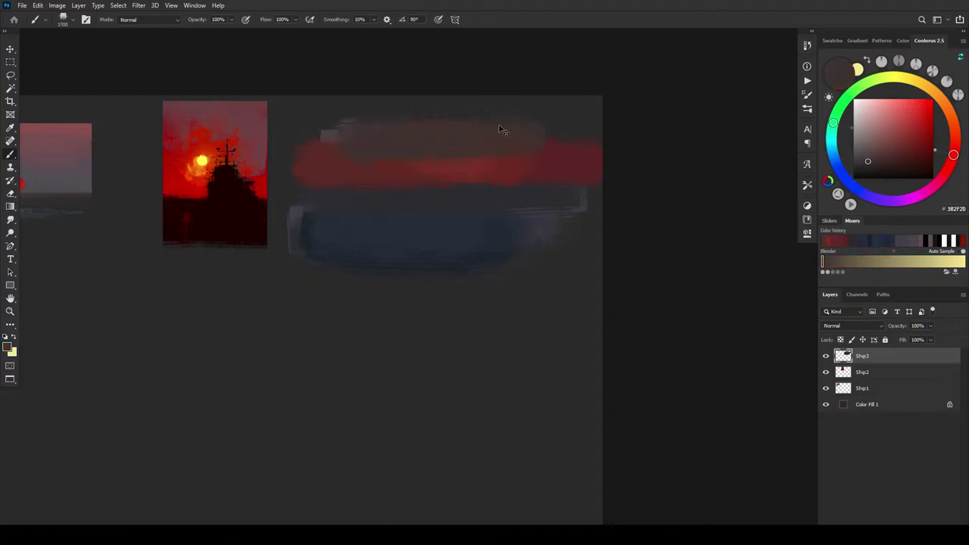
{"action": "mouse_move", "coordinate": [499, 120]}
{"action": "left_mouse_down"}
{"action": "mouse_move", "coordinate": [381, 117]}
{"action": "mouse_move", "coordinate": [546, 127]}
{"action": "mouse_move", "coordinate": [451, 123]}
{"action": "mouse_move", "coordinate": [346, 128]}
{"action": "left_mouse_up"}
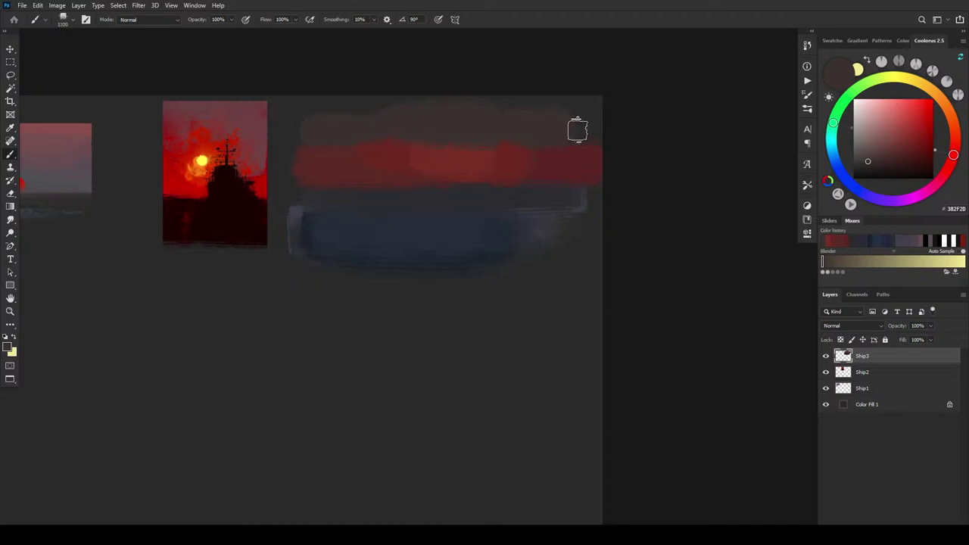
{"action": "left_click", "coordinate": [400, 151], "text": "alt"}
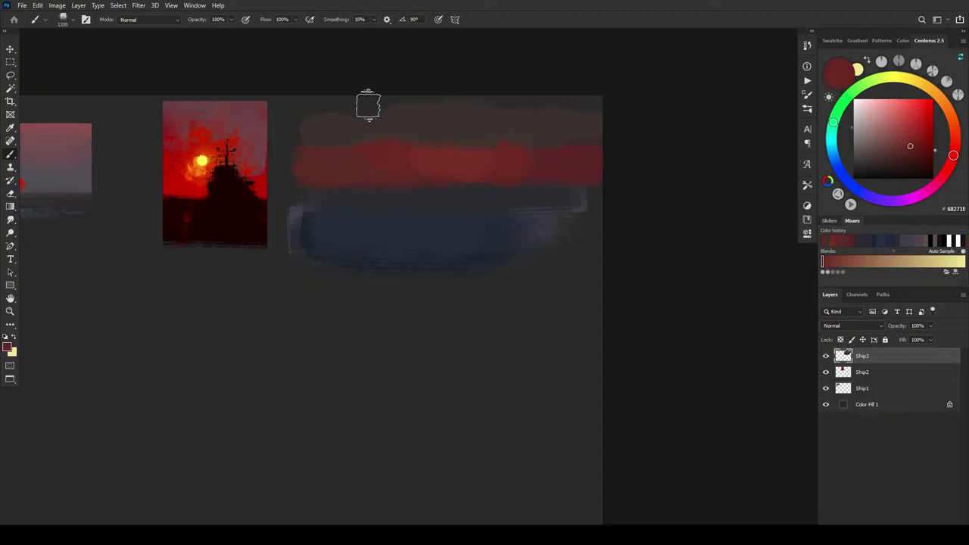
{"action": "mouse_move", "coordinate": [368, 104]}
{"action": "left_mouse_down"}
{"action": "mouse_move", "coordinate": [300, 99]}
{"action": "mouse_move", "coordinate": [478, 88]}
{"action": "mouse_move", "coordinate": [411, 106]}
{"action": "mouse_move", "coordinate": [430, 104]}
{"action": "mouse_move", "coordinate": [376, 94]}
{"action": "mouse_move", "coordinate": [519, 89]}
{"action": "mouse_move", "coordinate": [422, 111]}
{"action": "mouse_move", "coordinate": [491, 101]}
{"action": "mouse_move", "coordinate": [576, 114]}
{"action": "mouse_move", "coordinate": [601, 103]}
{"action": "mouse_move", "coordinate": [583, 116]}
{"action": "mouse_move", "coordinate": [566, 112]}
{"action": "mouse_move", "coordinate": [600, 93]}
{"action": "left_mouse_up"}
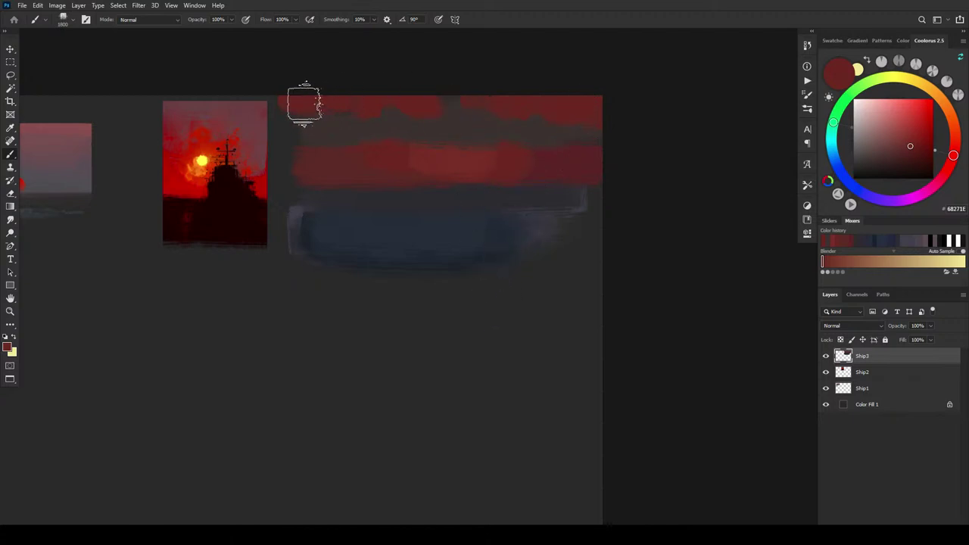
{"action": "left_click", "coordinate": [463, 149], "text": "alt"}
{"action": "mouse_move", "coordinate": [404, 97]}
{"action": "left_mouse_down"}
{"action": "mouse_move", "coordinate": [425, 108]}
{"action": "mouse_move", "coordinate": [439, 100]}
{"action": "left_mouse_up"}
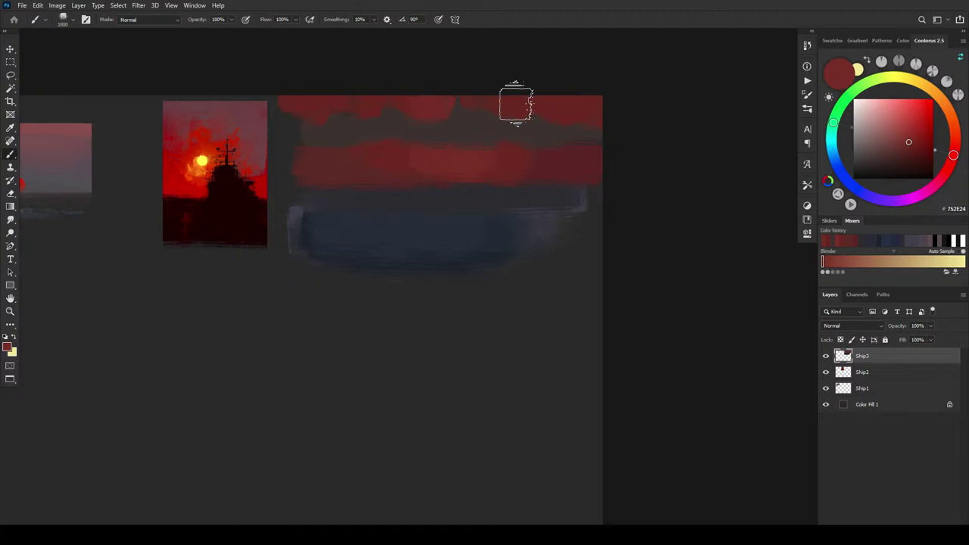
Step: Paint muted pinkish-red patches over the right part of the red strip along the canvas's upper edge
{"action": "left_click", "coordinate": [898, 130]}
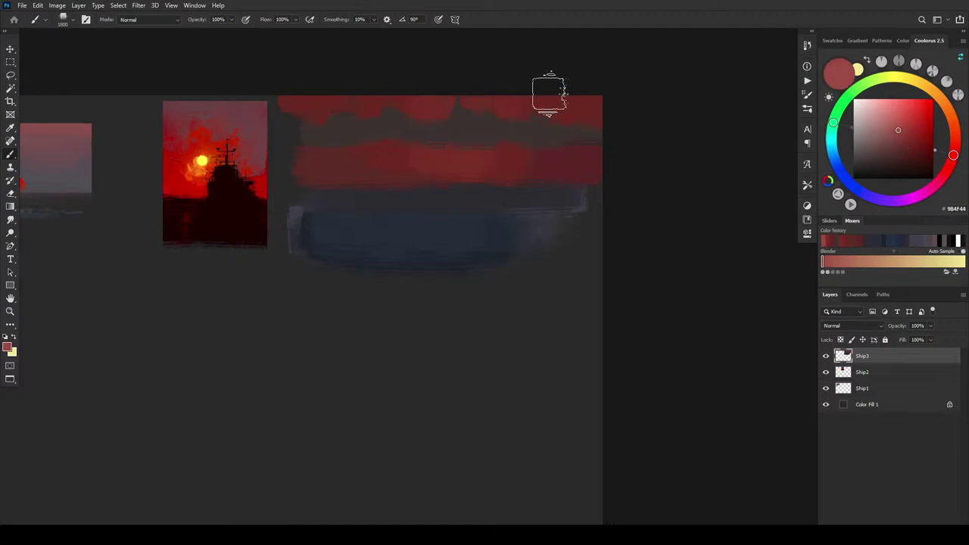
{"action": "mouse_move", "coordinate": [549, 95]}
{"action": "left_mouse_down"}
{"action": "mouse_move", "coordinate": [562, 103]}
{"action": "mouse_move", "coordinate": [578, 96]}
{"action": "left_mouse_up"}
{"action": "left_click", "coordinate": [891, 137]}
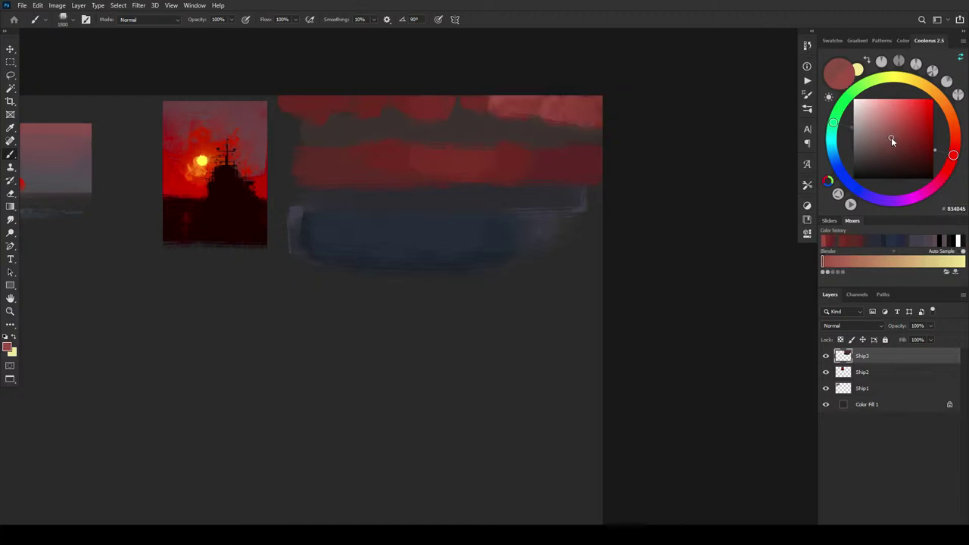
{"action": "mouse_move", "coordinate": [891, 137]}
{"action": "left_mouse_down"}
{"action": "mouse_move", "coordinate": [908, 155]}
{"action": "mouse_move", "coordinate": [895, 139]}
{"action": "left_mouse_up"}
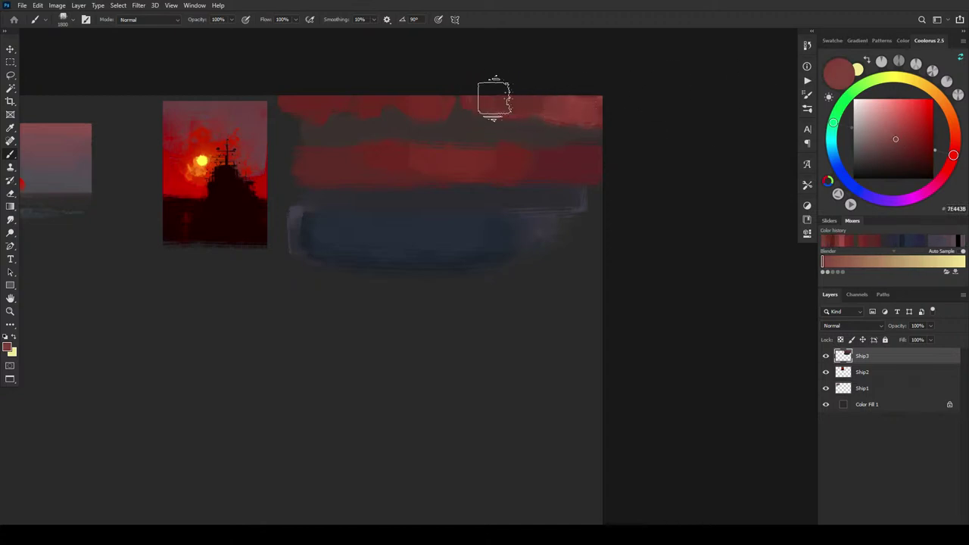
{"action": "mouse_move", "coordinate": [493, 99]}
{"action": "left_mouse_down"}
{"action": "mouse_move", "coordinate": [548, 99]}
{"action": "mouse_move", "coordinate": [495, 99]}
{"action": "mouse_move", "coordinate": [520, 109]}
{"action": "left_mouse_up"}
Step: Shift the hue toward orange and paint glowing orange-red patches across the sky strip above the grey-brown cloud band
{"action": "left_click", "coordinate": [955, 140]}
{"action": "left_click", "coordinate": [917, 141]}
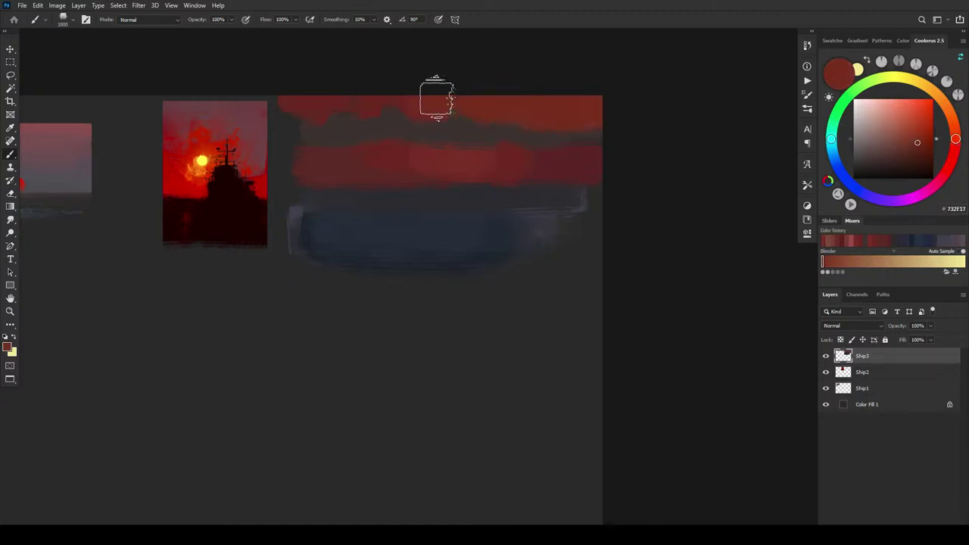
{"action": "left_click", "coordinate": [914, 133]}
{"action": "mouse_move", "coordinate": [591, 117]}
{"action": "left_mouse_down"}
{"action": "mouse_move", "coordinate": [429, 98]}
{"action": "mouse_move", "coordinate": [426, 89]}
{"action": "left_mouse_up"}
{"action": "left_click", "coordinate": [905, 123]}
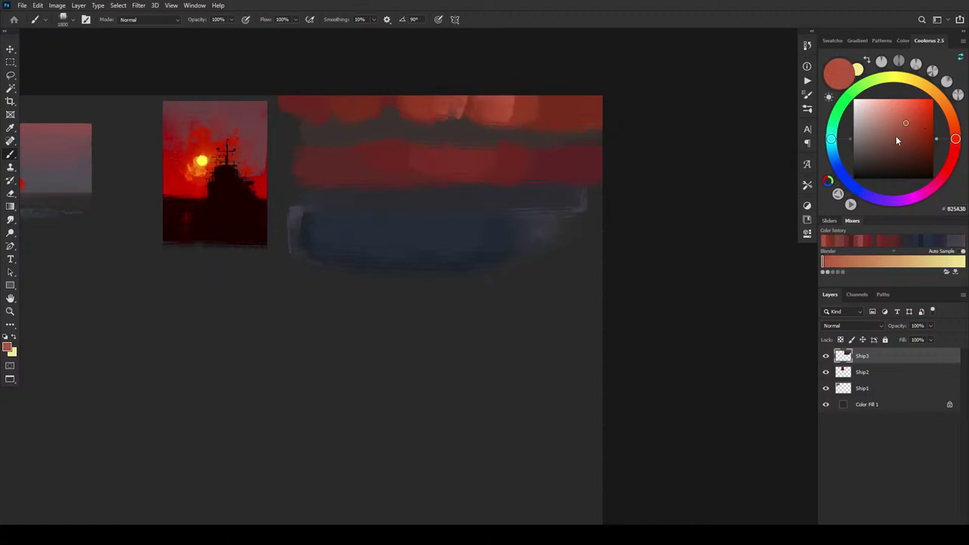
{"action": "left_click", "coordinate": [891, 144]}
{"action": "mouse_move", "coordinate": [532, 113]}
{"action": "left_mouse_down"}
{"action": "mouse_move", "coordinate": [485, 98]}
{"action": "mouse_move", "coordinate": [422, 102]}
{"action": "mouse_move", "coordinate": [464, 101]}
{"action": "mouse_move", "coordinate": [461, 123]}
{"action": "mouse_move", "coordinate": [484, 109]}
{"action": "mouse_move", "coordinate": [479, 133]}
{"action": "mouse_move", "coordinate": [490, 129]}
{"action": "mouse_move", "coordinate": [460, 121]}
{"action": "mouse_move", "coordinate": [537, 119]}
{"action": "left_mouse_up"}
Step: Paint dark grey-brown cloud tops over the orange sky with the sampled cloud colour and a smaller brush, extending them to the left edge
{"action": "left_click", "coordinate": [461, 128], "text": "alt"}
{"action": "key", "text": "["}
{"action": "key", "text": "["}
{"action": "key", "text": "["}
{"action": "key", "text": "["}
{"action": "key", "text": "["}
{"action": "key", "text": "["}
{"action": "key", "text": "["}
{"action": "left_click_drag", "start_coordinate": [418, 114], "coordinate": [430, 115]}
{"action": "left_click_drag", "start_coordinate": [590, 129], "coordinate": [569, 130]}
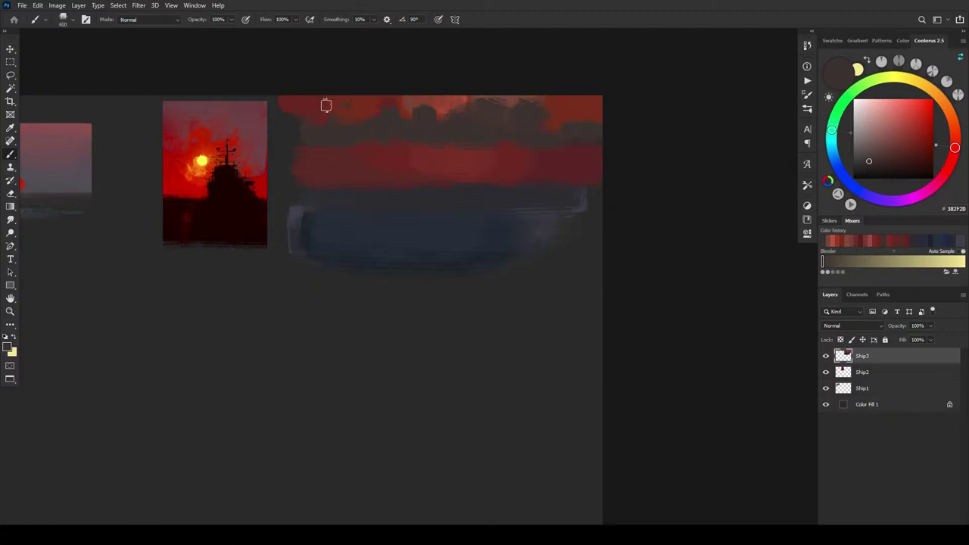
{"action": "mouse_move", "coordinate": [326, 105]}
{"action": "left_mouse_down"}
{"action": "mouse_move", "coordinate": [257, 97]}
{"action": "mouse_move", "coordinate": [254, 106]}
{"action": "left_mouse_up"}
Step: Add dark red streaks inside the red band and soften the cloud band's underside with muted reds and sampled grey-browns
{"action": "left_click", "coordinate": [908, 153]}
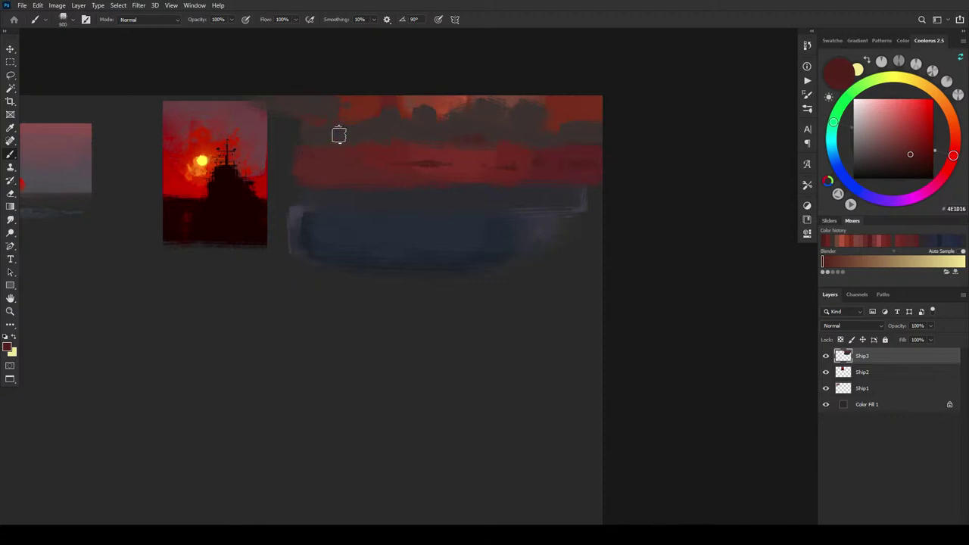
{"action": "left_click", "coordinate": [581, 132], "text": "alt"}
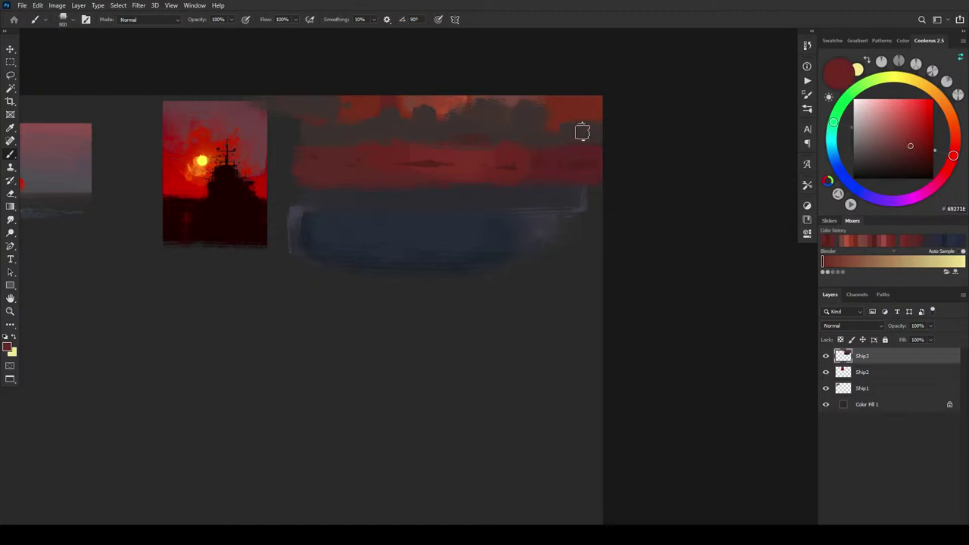
{"action": "left_click", "coordinate": [904, 158]}
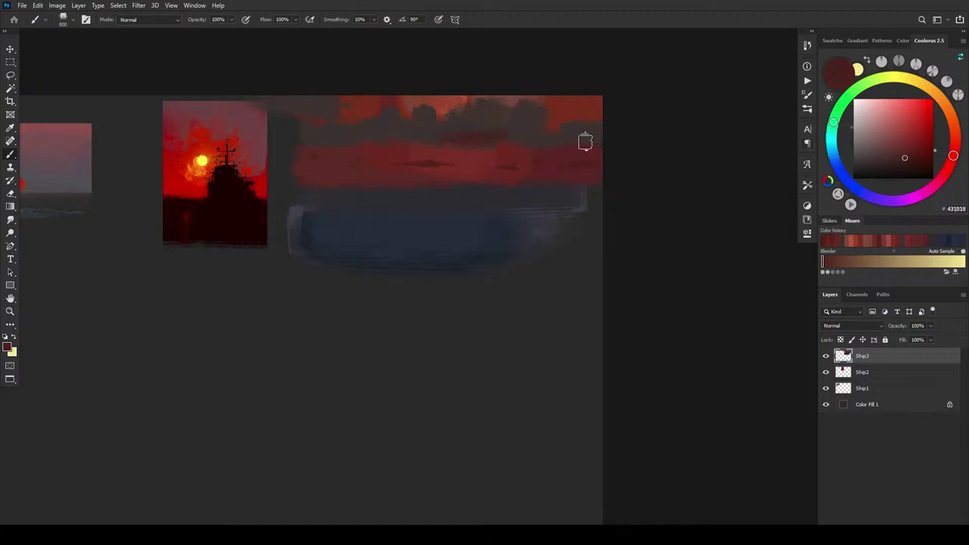
{"action": "left_click", "coordinate": [907, 151]}
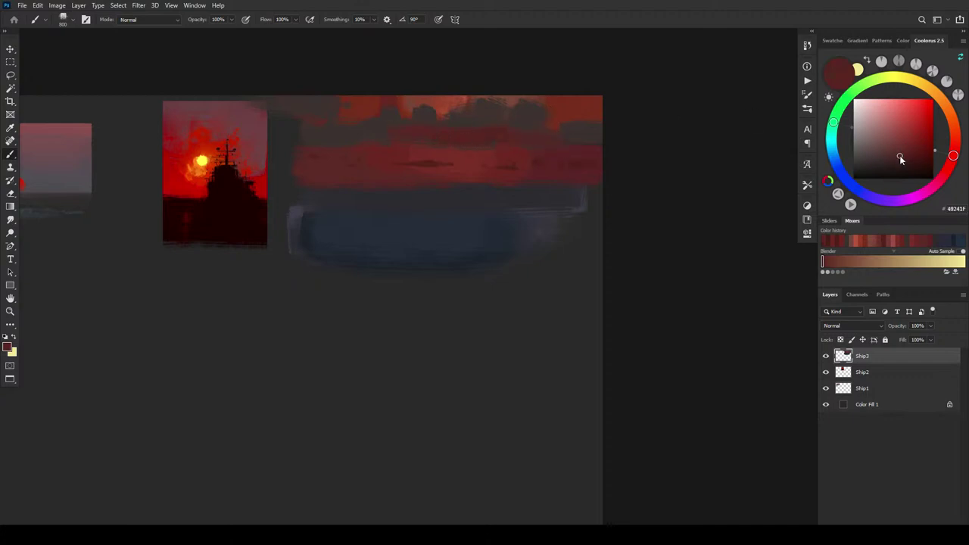
{"action": "left_click", "coordinate": [895, 153]}
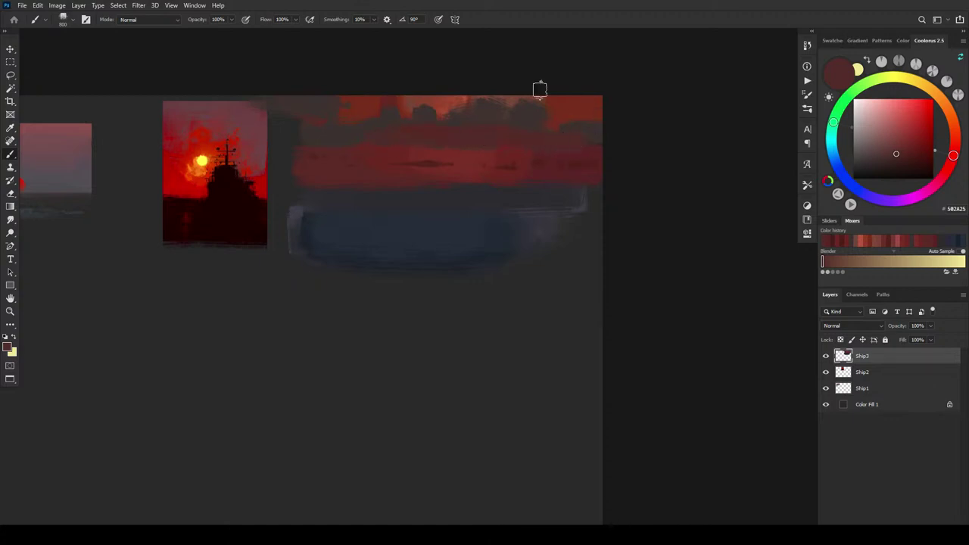
{"action": "left_click", "coordinate": [437, 125], "text": "alt"}
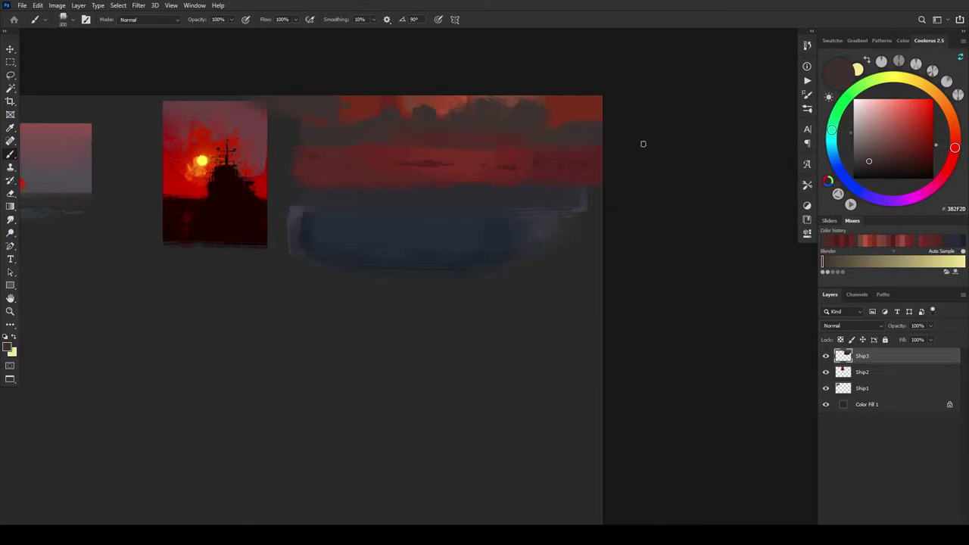
{"action": "left_click", "coordinate": [574, 143], "text": "alt"}
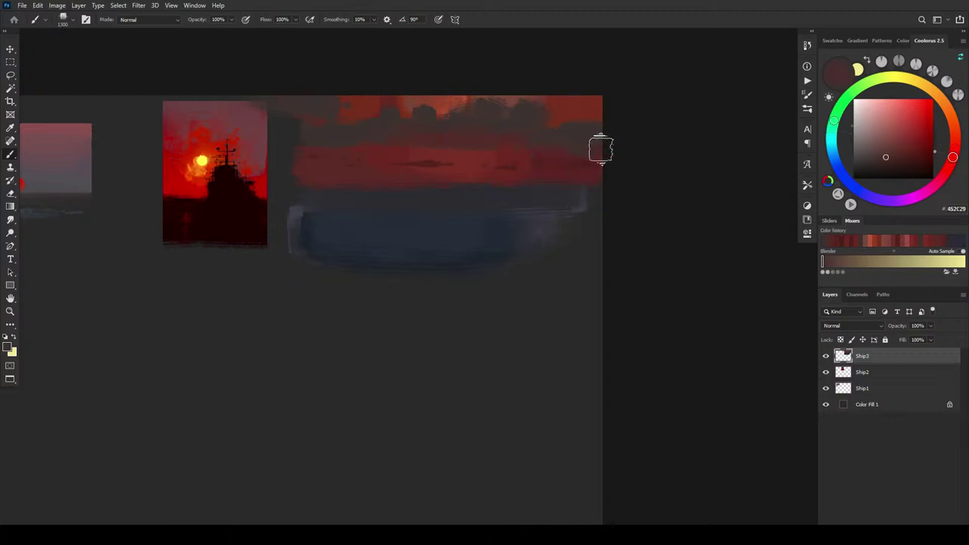
Step: Deepen the clouds with sampled near-black greys, using a brush reduced to 700 for the rounded cloud tops
{"action": "left_click", "coordinate": [300, 139], "text": "alt"}
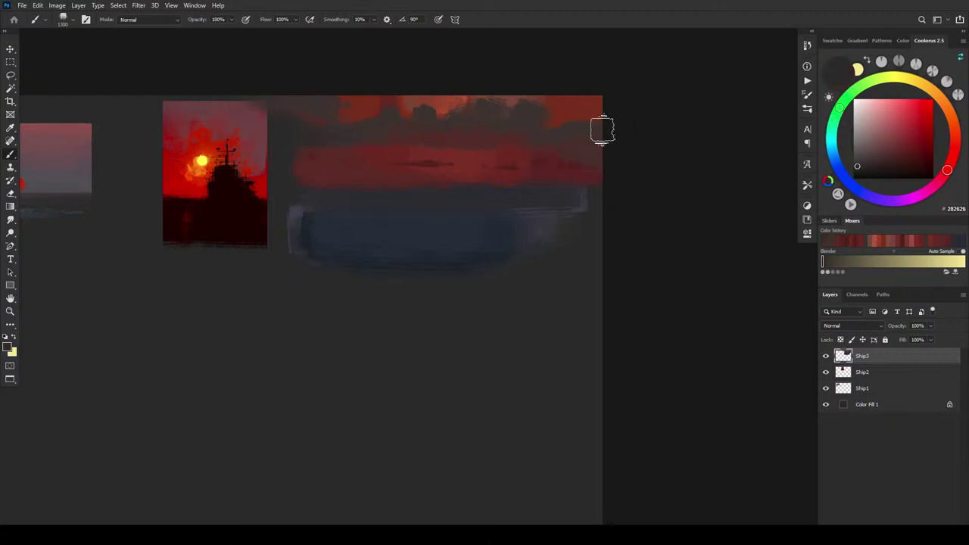
{"action": "key", "text": "bracketleft"}
{"action": "key", "text": "bracketleft"}
{"action": "key", "text": "bracketleft"}
{"action": "key", "text": "bracketleft"}
{"action": "key", "text": "bracketleft"}
{"action": "key", "text": "bracketleft"}
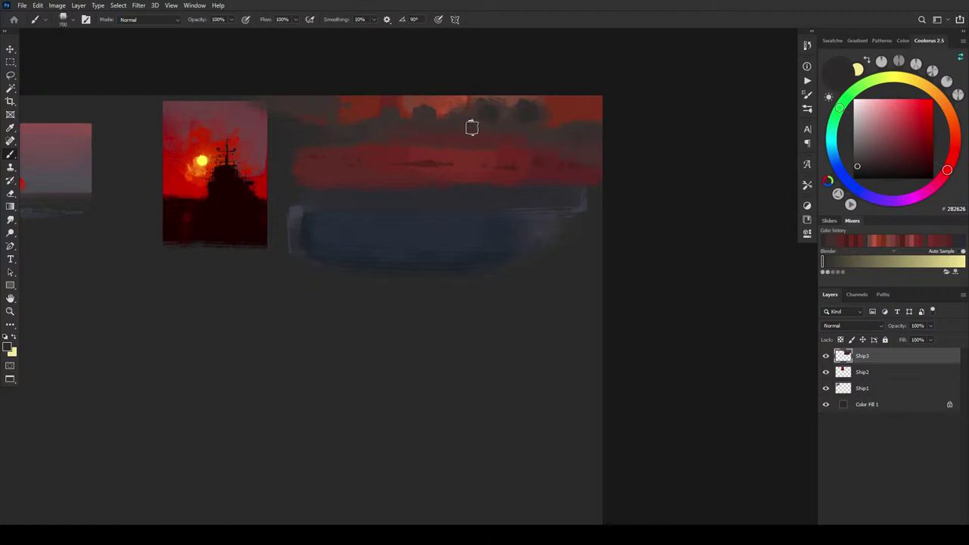
{"action": "left_click", "coordinate": [490, 123], "text": "alt"}
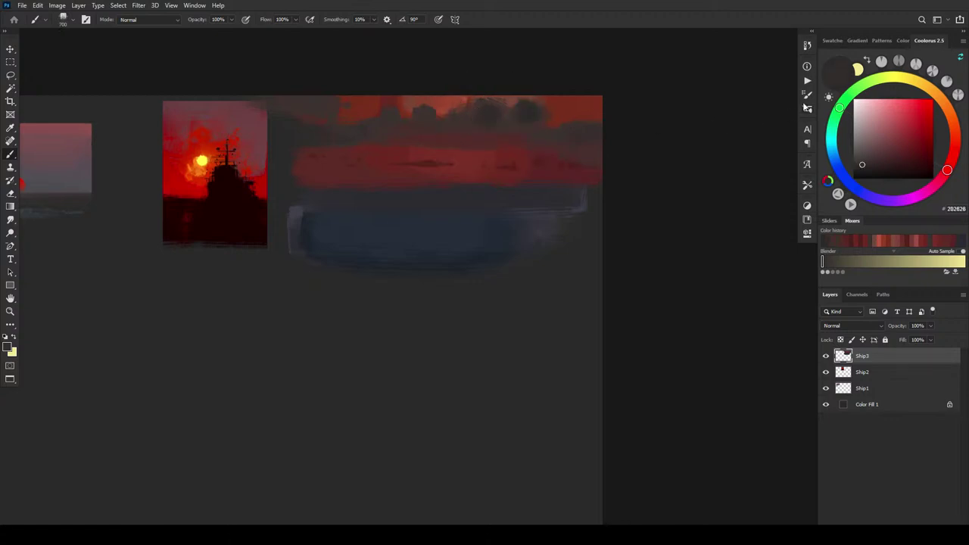
Step: Smudge the dark cloud tops and the streaks in the red band into softer, more natural cloud shapes
{"action": "key", "text": "r"}
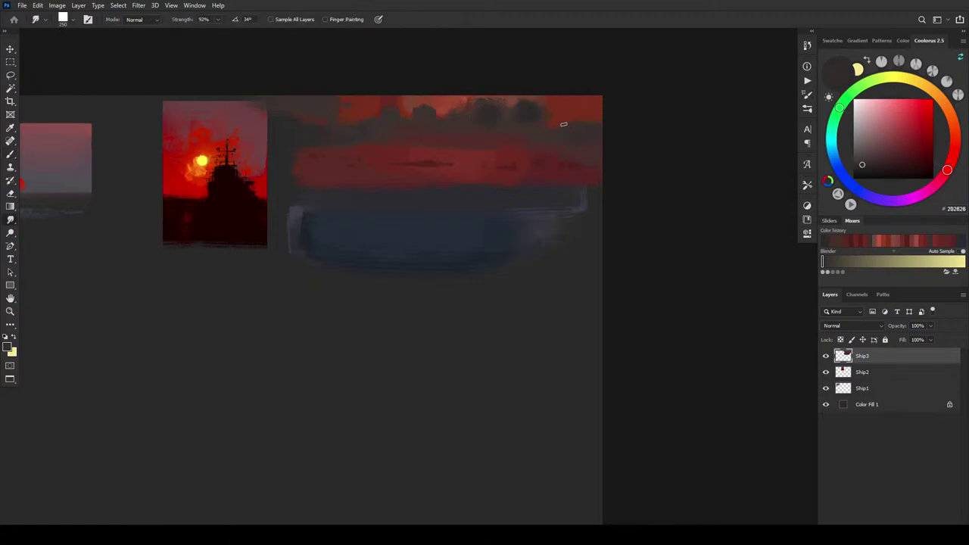
{"action": "key", "text": "ctrl+plus"}
{"action": "key", "text": "ctrl+plus"}
{"action": "key", "text": "ctrl+plus"}
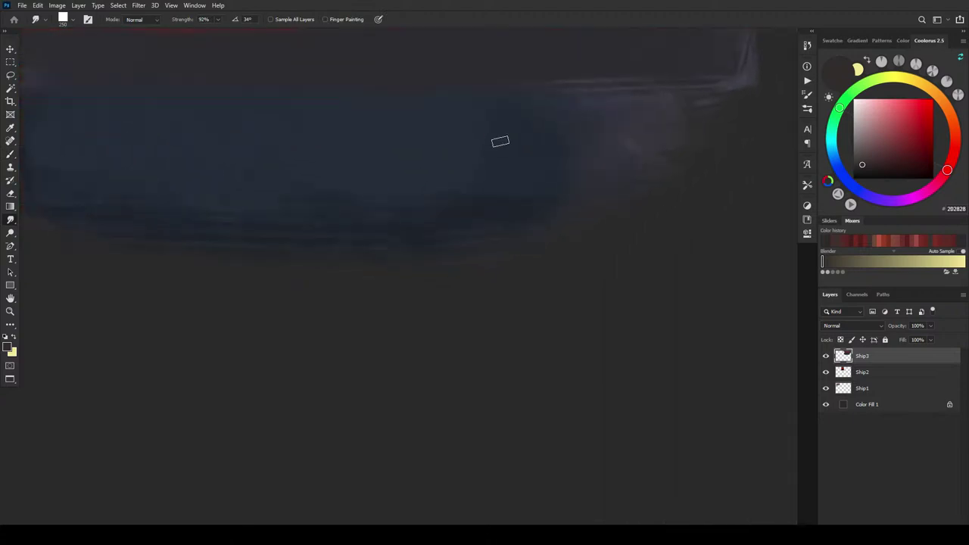
{"action": "mouse_move", "coordinate": [439, 222]}
{"action": "left_mouse_down"}
{"action": "mouse_move", "coordinate": [439, 249]}
{"action": "mouse_move", "coordinate": [571, 388]}
{"action": "mouse_move", "coordinate": [632, 500]}
{"action": "left_mouse_up"}
{"action": "mouse_move", "coordinate": [430, 380]}
{"action": "left_mouse_down"}
{"action": "mouse_move", "coordinate": [431, 158]}
{"action": "mouse_move", "coordinate": [366, 173]}
{"action": "mouse_move", "coordinate": [365, 186]}
{"action": "left_mouse_up"}
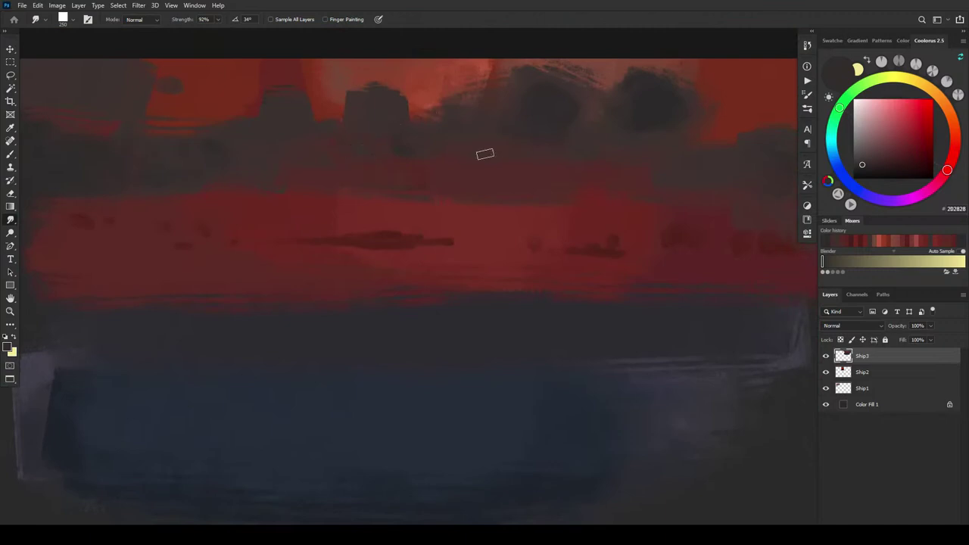
{"action": "mouse_move", "coordinate": [543, 135]}
{"action": "left_mouse_down"}
{"action": "mouse_move", "coordinate": [574, 128]}
{"action": "mouse_move", "coordinate": [536, 87]}
{"action": "mouse_move", "coordinate": [545, 102]}
{"action": "mouse_move", "coordinate": [568, 96]}
{"action": "mouse_move", "coordinate": [617, 133]}
{"action": "mouse_move", "coordinate": [652, 107]}
{"action": "mouse_move", "coordinate": [631, 112]}
{"action": "mouse_move", "coordinate": [664, 125]}
{"action": "mouse_move", "coordinate": [664, 142]}
{"action": "mouse_move", "coordinate": [681, 148]}
{"action": "mouse_move", "coordinate": [654, 110]}
{"action": "mouse_move", "coordinate": [640, 134]}
{"action": "mouse_move", "coordinate": [666, 113]}
{"action": "mouse_move", "coordinate": [683, 136]}
{"action": "mouse_move", "coordinate": [635, 132]}
{"action": "mouse_move", "coordinate": [622, 145]}
{"action": "mouse_move", "coordinate": [731, 146]}
{"action": "mouse_move", "coordinate": [727, 136]}
{"action": "mouse_move", "coordinate": [589, 142]}
{"action": "left_mouse_up"}
{"action": "mouse_move", "coordinate": [374, 108]}
{"action": "left_mouse_down"}
{"action": "mouse_move", "coordinate": [362, 130]}
{"action": "mouse_move", "coordinate": [459, 118]}
{"action": "left_mouse_up"}
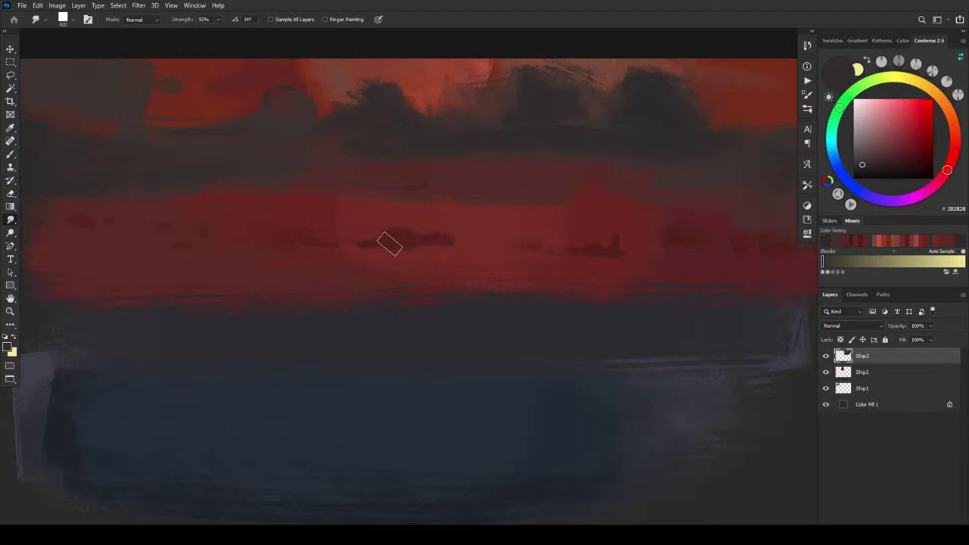
{"action": "left_click_drag", "start_coordinate": [400, 234], "coordinate": [258, 238]}
Step: Smudge the red band's lower edge into the dark strip along the horizon, working leftward from the right side and varying the brush size
{"action": "mouse_move", "coordinate": [770, 275]}
{"action": "left_mouse_down"}
{"action": "mouse_move", "coordinate": [763, 345]}
{"action": "mouse_move", "coordinate": [778, 265]}
{"action": "mouse_move", "coordinate": [771, 294]}
{"action": "mouse_move", "coordinate": [745, 315]}
{"action": "mouse_move", "coordinate": [837, 321]}
{"action": "left_mouse_up"}
{"action": "key", "text": "bracketleft"}
{"action": "key", "text": "bracketleft"}
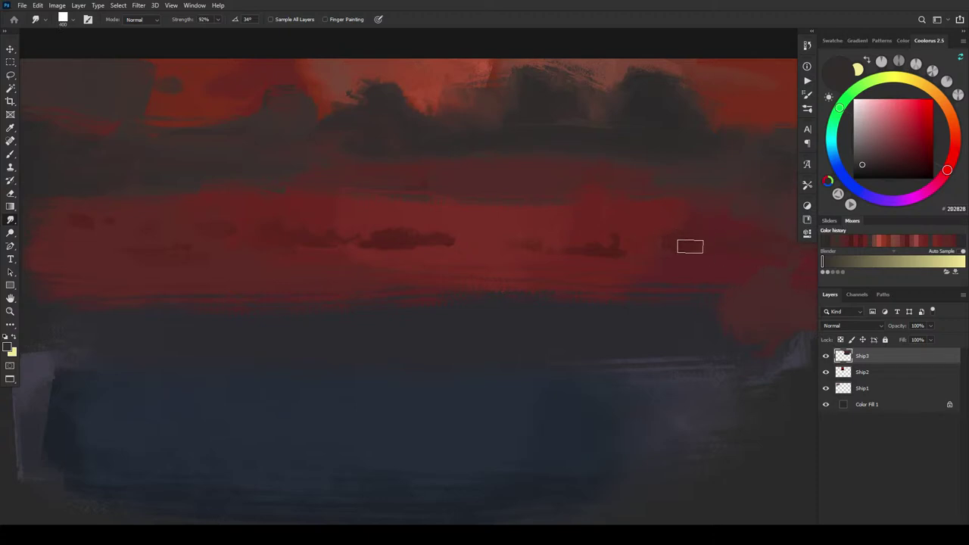
{"action": "mouse_move", "coordinate": [740, 300]}
{"action": "left_mouse_down"}
{"action": "mouse_move", "coordinate": [660, 304]}
{"action": "mouse_move", "coordinate": [754, 308]}
{"action": "mouse_move", "coordinate": [604, 304]}
{"action": "left_mouse_up"}
{"action": "key", "text": "bracketright"}
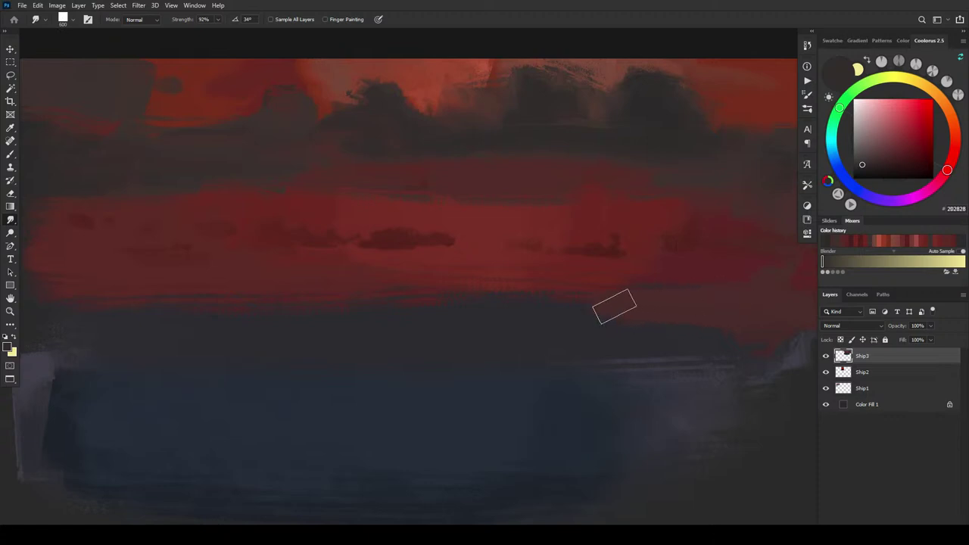
{"action": "mouse_move", "coordinate": [678, 301]}
{"action": "left_mouse_down"}
{"action": "mouse_move", "coordinate": [432, 314]}
{"action": "mouse_move", "coordinate": [445, 294]}
{"action": "mouse_move", "coordinate": [580, 262]}
{"action": "mouse_move", "coordinate": [529, 284]}
{"action": "left_mouse_up"}
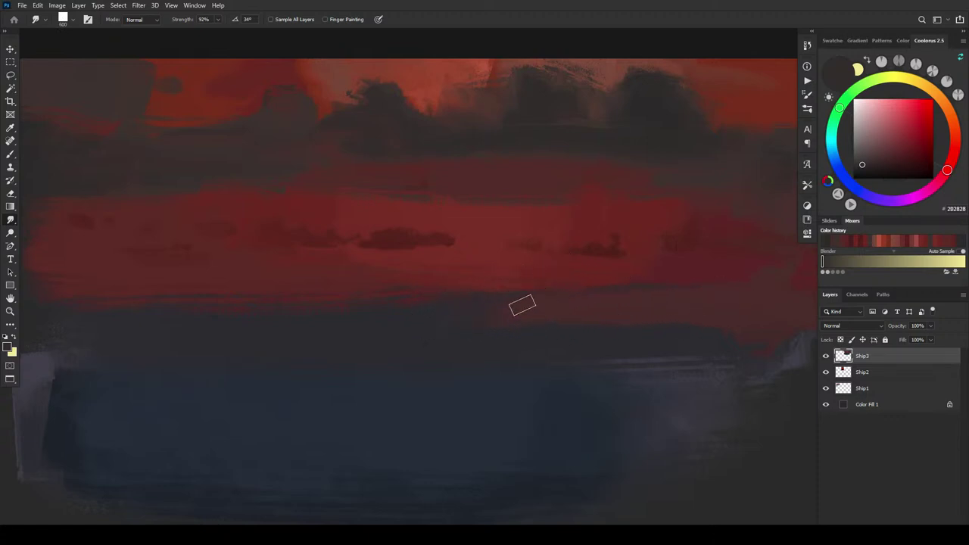
{"action": "left_click_drag", "start_coordinate": [614, 301], "coordinate": [717, 286]}
{"action": "mouse_move", "coordinate": [501, 331]}
{"action": "left_mouse_down"}
{"action": "mouse_move", "coordinate": [740, 335]}
{"action": "mouse_move", "coordinate": [603, 290]}
{"action": "left_mouse_up"}
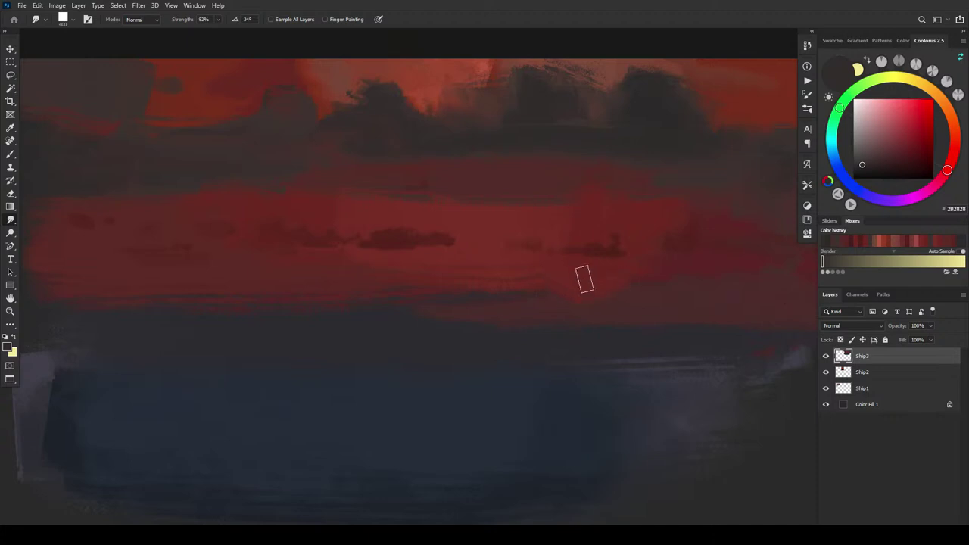
{"action": "mouse_move", "coordinate": [540, 277]}
{"action": "left_mouse_down"}
{"action": "mouse_move", "coordinate": [656, 270]}
{"action": "mouse_move", "coordinate": [604, 283]}
{"action": "mouse_move", "coordinate": [646, 270]}
{"action": "mouse_move", "coordinate": [728, 270]}
{"action": "mouse_move", "coordinate": [464, 287]}
{"action": "left_mouse_up"}
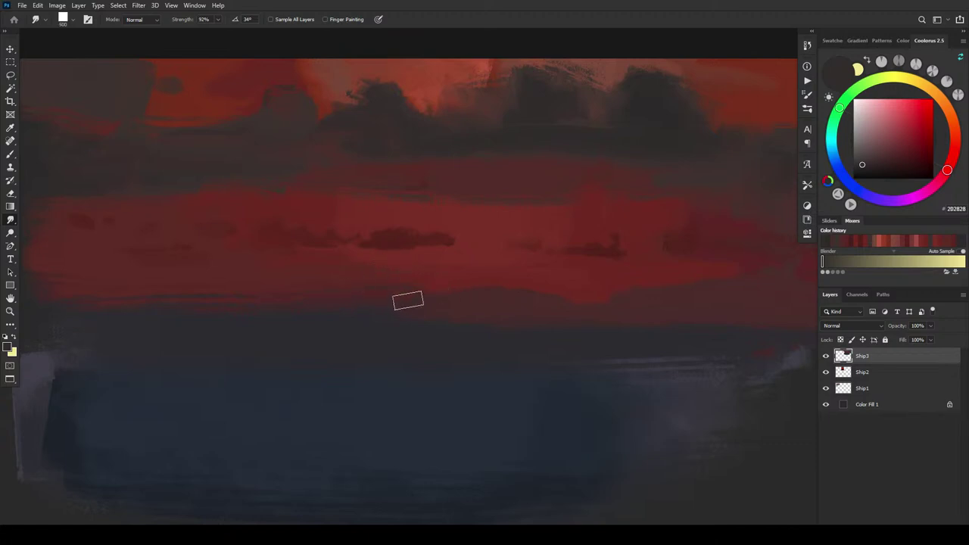
Step: Smudge the red band's lower edge left of centre, pulling the dark horizon strip up into a low rounded cloud with a size 400 brush
{"action": "mouse_move", "coordinate": [408, 300]}
{"action": "left_mouse_down"}
{"action": "mouse_move", "coordinate": [437, 268]}
{"action": "mouse_move", "coordinate": [357, 298]}
{"action": "left_mouse_up"}
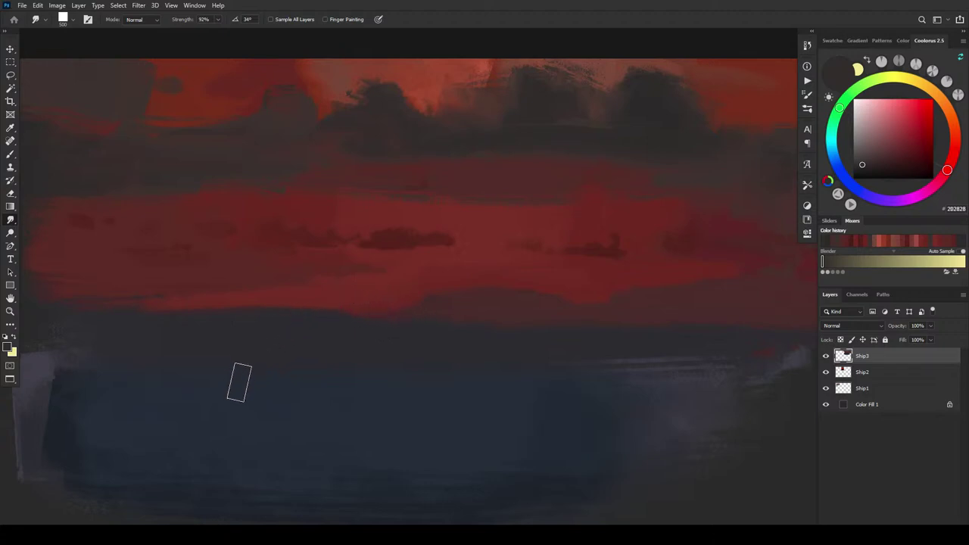
{"action": "key", "text": "["}
{"action": "mouse_move", "coordinate": [330, 310]}
{"action": "left_mouse_down"}
{"action": "mouse_move", "coordinate": [302, 292]}
{"action": "mouse_move", "coordinate": [272, 309]}
{"action": "mouse_move", "coordinate": [319, 299]}
{"action": "mouse_move", "coordinate": [273, 302]}
{"action": "mouse_move", "coordinate": [326, 307]}
{"action": "left_mouse_up"}
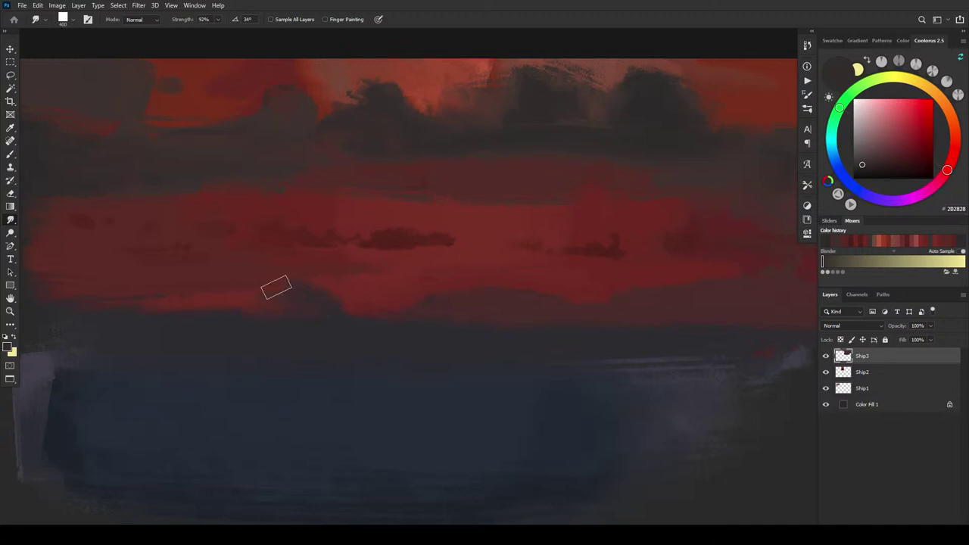
{"action": "mouse_move", "coordinate": [276, 287]}
{"action": "left_mouse_down"}
{"action": "mouse_move", "coordinate": [287, 307]}
{"action": "mouse_move", "coordinate": [248, 311]}
{"action": "mouse_move", "coordinate": [331, 308]}
{"action": "mouse_move", "coordinate": [262, 309]}
{"action": "mouse_move", "coordinate": [282, 292]}
{"action": "mouse_move", "coordinate": [244, 302]}
{"action": "mouse_move", "coordinate": [288, 291]}
{"action": "mouse_move", "coordinate": [282, 311]}
{"action": "mouse_move", "coordinate": [330, 318]}
{"action": "left_mouse_up"}
{"action": "mouse_move", "coordinate": [251, 313]}
{"action": "left_mouse_down"}
{"action": "mouse_move", "coordinate": [334, 312]}
{"action": "mouse_move", "coordinate": [231, 306]}
{"action": "mouse_move", "coordinate": [289, 302]}
{"action": "mouse_move", "coordinate": [324, 312]}
{"action": "mouse_move", "coordinate": [243, 312]}
{"action": "mouse_move", "coordinate": [335, 313]}
{"action": "mouse_move", "coordinate": [281, 304]}
{"action": "mouse_move", "coordinate": [290, 299]}
{"action": "mouse_move", "coordinate": [310, 307]}
{"action": "mouse_move", "coordinate": [285, 312]}
{"action": "mouse_move", "coordinate": [322, 311]}
{"action": "mouse_move", "coordinate": [265, 295]}
{"action": "mouse_move", "coordinate": [222, 309]}
{"action": "mouse_move", "coordinate": [328, 295]}
{"action": "mouse_move", "coordinate": [255, 295]}
{"action": "mouse_move", "coordinate": [335, 313]}
{"action": "mouse_move", "coordinate": [321, 283]}
{"action": "mouse_move", "coordinate": [377, 210]}
{"action": "mouse_move", "coordinate": [347, 308]}
{"action": "mouse_move", "coordinate": [354, 299]}
{"action": "mouse_move", "coordinate": [331, 280]}
{"action": "mouse_move", "coordinate": [343, 315]}
{"action": "mouse_move", "coordinate": [428, 293]}
{"action": "left_mouse_up"}
Step: Refine the rounded cloud's outline with a smaller smudge brush, and blend the red gap beside it into the horizon at size 300
{"action": "key", "text": "["}
{"action": "key", "text": "["}
{"action": "key", "text": "["}
{"action": "key", "text": "["}
{"action": "key", "text": "["}
{"action": "key", "text": "["}
{"action": "key", "text": "["}
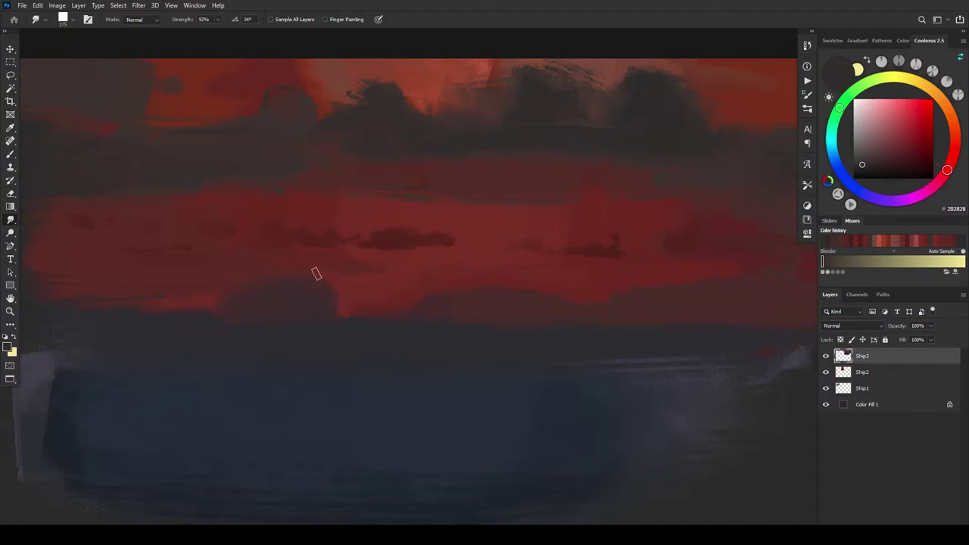
{"action": "key", "text": "bracketright"}
{"action": "key", "text": "bracketright"}
{"action": "key", "text": "bracketright"}
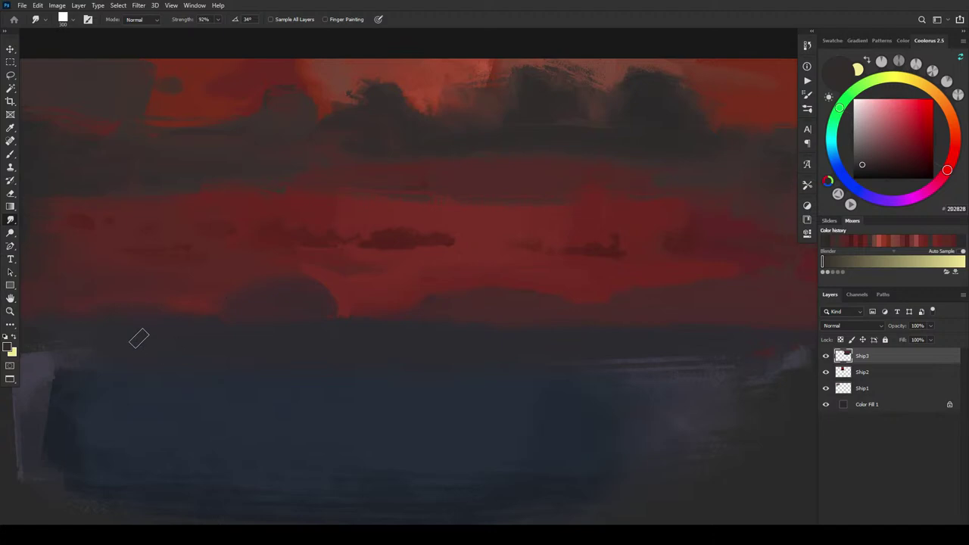
{"action": "mouse_move", "coordinate": [204, 311]}
{"action": "left_mouse_down"}
{"action": "mouse_move", "coordinate": [213, 313]}
{"action": "mouse_move", "coordinate": [186, 309]}
{"action": "mouse_move", "coordinate": [188, 317]}
{"action": "left_mouse_up"}
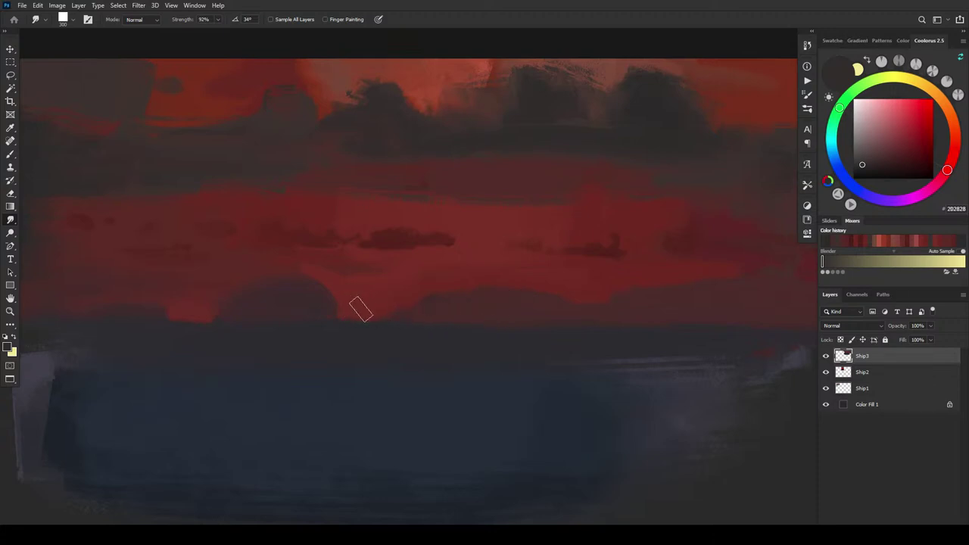
Step: Sample the sea's dark blue, darken it to near-black #0F1116, and paint a thin streak across the left sea with a size 100 brush
{"action": "key", "text": "b"}
{"action": "left_click", "coordinate": [411, 335], "text": "alt"}
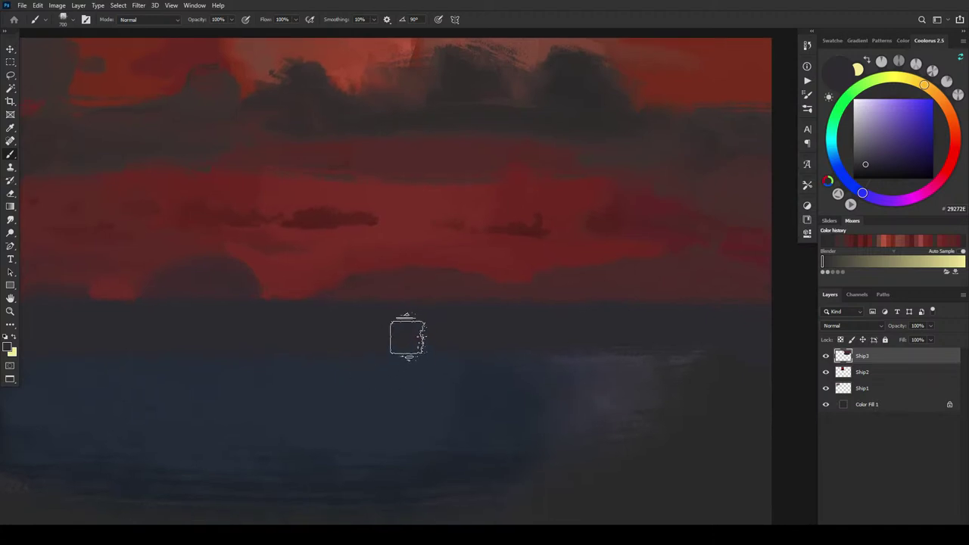
{"action": "left_click", "coordinate": [462, 459], "text": "alt"}
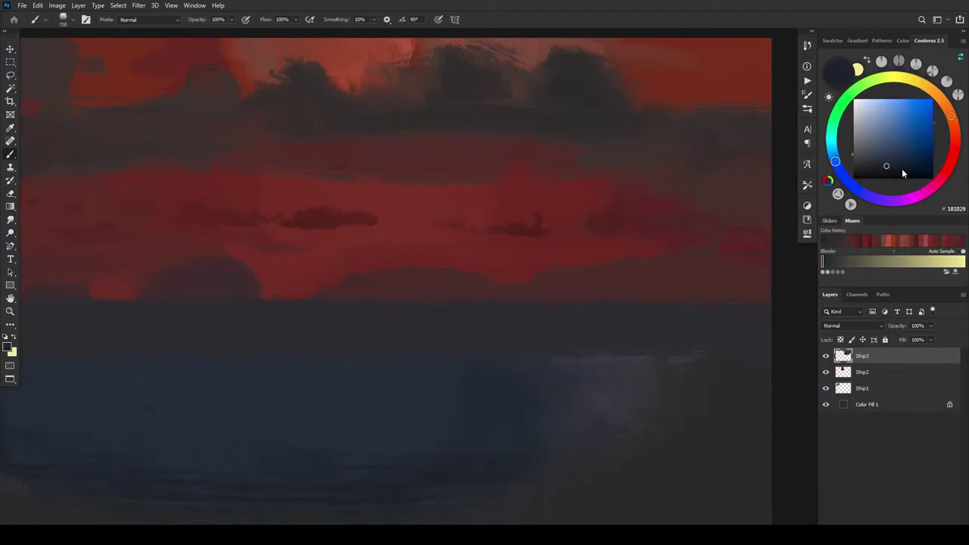
{"action": "left_click_drag", "start_coordinate": [887, 168], "coordinate": [877, 172]}
{"action": "key", "text": "bracketleft"}
{"action": "key", "text": "bracketleft"}
{"action": "key", "text": "bracketleft"}
{"action": "key", "text": "bracketleft"}
{"action": "key", "text": "bracketleft"}
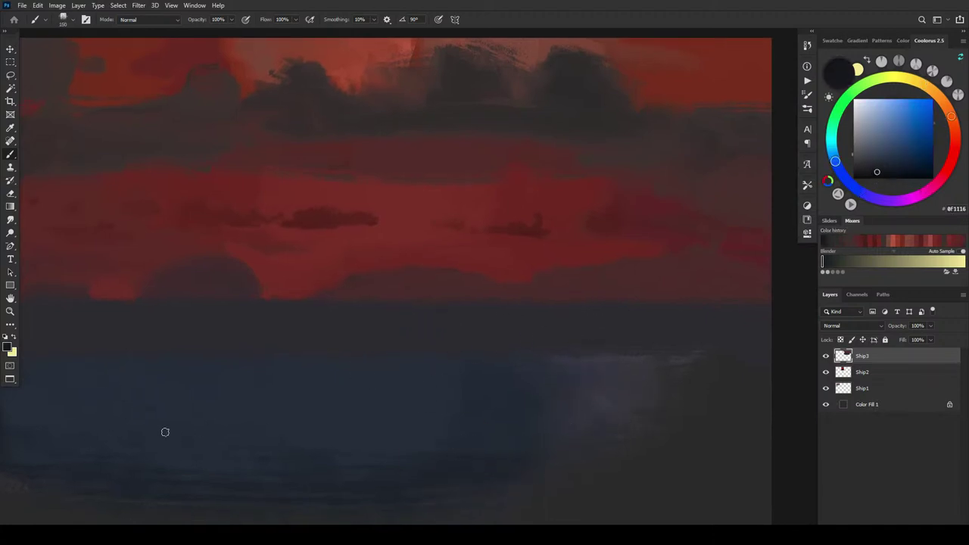
{"action": "left_click_drag", "start_coordinate": [80, 439], "coordinate": [239, 427]}
Step: Enlarge the brush and paint broader near-black wave patches across the middle and left-centre of the sea
{"action": "key", "text": "bracketright"}
{"action": "key", "text": "bracketright"}
{"action": "key", "text": "bracketright"}
{"action": "key", "text": "bracketright"}
{"action": "key", "text": "bracketright"}
{"action": "key", "text": "bracketright"}
{"action": "left_click_drag", "start_coordinate": [435, 417], "coordinate": [394, 409]}
{"action": "left_click_drag", "start_coordinate": [125, 405], "coordinate": [378, 405]}
Step: Block in large near-black patches on the right and far left of the sea with a size 1200 brush
{"action": "key", "text": "bracketright"}
{"action": "key", "text": "bracketright"}
{"action": "key", "text": "bracketright"}
{"action": "key", "text": "bracketright"}
{"action": "key", "text": "bracketright"}
{"action": "key", "text": "bracketright"}
{"action": "left_click_drag", "start_coordinate": [568, 415], "coordinate": [606, 417]}
{"action": "left_click", "coordinate": [645, 418]}
{"action": "left_click", "coordinate": [220, 407]}
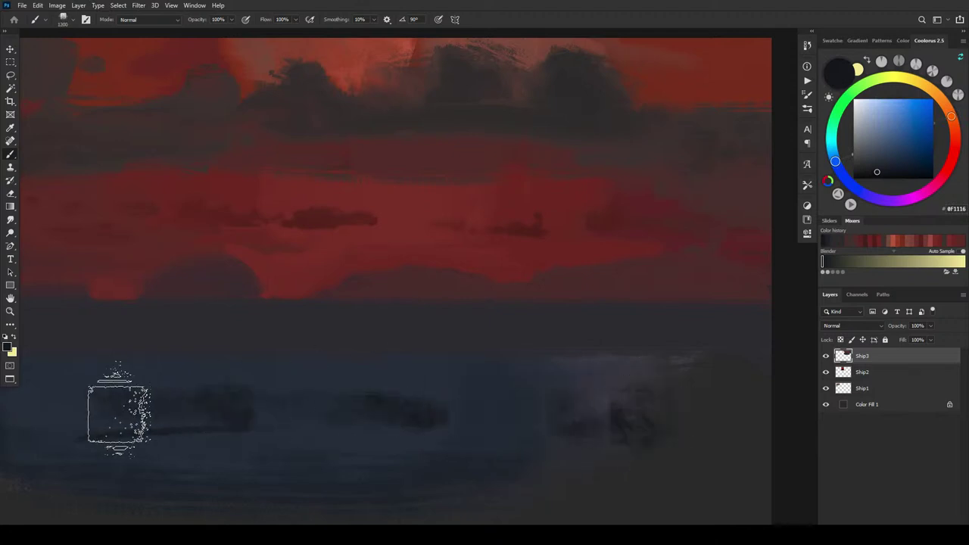
{"action": "left_click_drag", "start_coordinate": [86, 414], "coordinate": [124, 410]}
{"action": "left_click", "coordinate": [4, 423]}
Step: Reduce the brush to 700 and extend the dark patches along the sea's lower right and far left edge
{"action": "key", "text": "bracketleft"}
{"action": "key", "text": "bracketleft"}
{"action": "key", "text": "bracketleft"}
{"action": "left_click", "coordinate": [513, 445]}
{"action": "left_click_drag", "start_coordinate": [575, 444], "coordinate": [619, 445]}
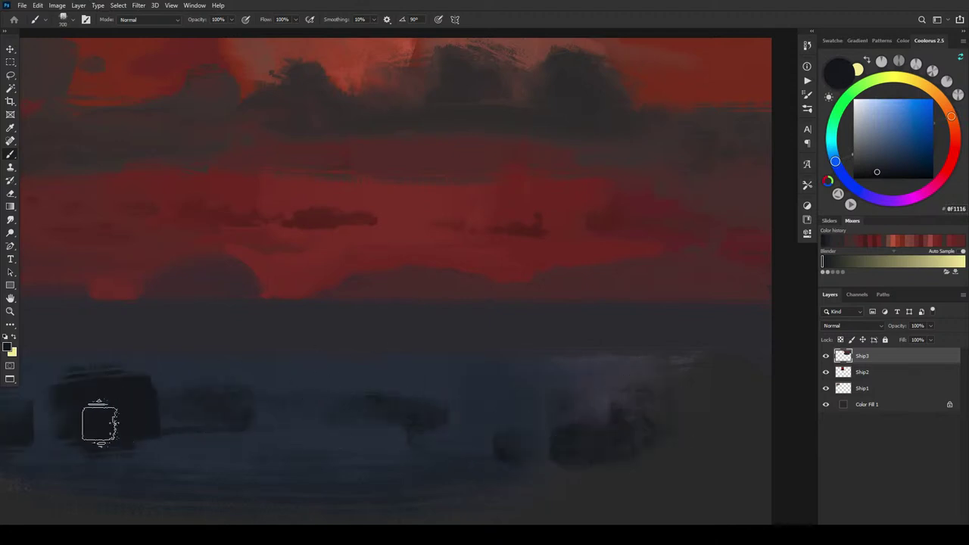
{"action": "left_click", "coordinate": [31, 427]}
Step: Add small dark wave marks mid-sea, plus a long thin dark streak running from the centre to the right
{"action": "key", "text": "bracketleft"}
{"action": "key", "text": "bracketleft"}
{"action": "key", "text": "bracketleft"}
{"action": "key", "text": "bracketleft"}
{"action": "key", "text": "bracketleft"}
{"action": "key", "text": "bracketleft"}
{"action": "left_click", "coordinate": [286, 442]}
{"action": "mouse_move", "coordinate": [338, 444]}
{"action": "left_mouse_down"}
{"action": "mouse_move", "coordinate": [431, 447]}
{"action": "mouse_move", "coordinate": [346, 441]}
{"action": "left_mouse_up"}
{"action": "key", "text": "bracketleft"}
{"action": "key", "text": "bracketleft"}
{"action": "key", "text": "bracketleft"}
{"action": "key", "text": "bracketleft"}
{"action": "mouse_move", "coordinate": [281, 403]}
{"action": "left_mouse_down"}
{"action": "mouse_move", "coordinate": [622, 394]}
{"action": "mouse_move", "coordinate": [709, 406]}
{"action": "left_mouse_up"}
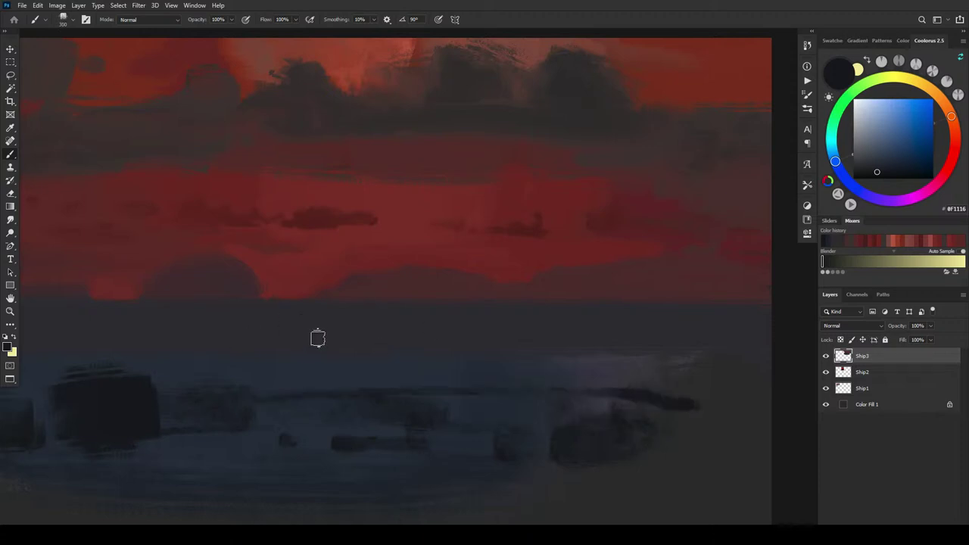
Step: Sample the dark grey #232229 from the horizon strip and brush it along the strip's upper edge at size 300
{"action": "key", "text": "bracketright"}
{"action": "key", "text": "bracketright"}
{"action": "key", "text": "bracketright"}
{"action": "key", "text": "bracketright"}
{"action": "left_click", "coordinate": [326, 307], "text": "alt"}
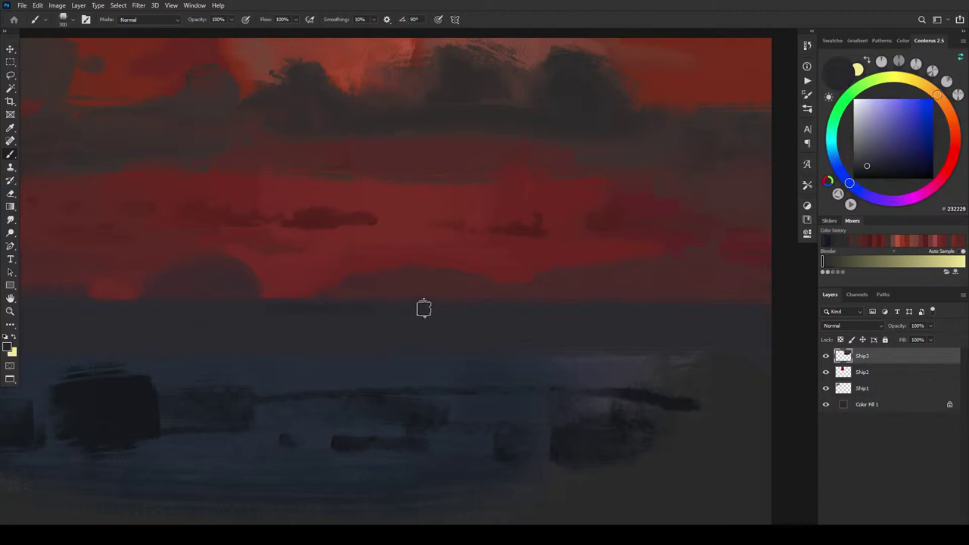
Step: Create a new layer and paint a small dark ship silhouette with masts on the horizon, reducing the brush for the details
{"action": "key", "text": "bracketleft"}
{"action": "key", "text": "bracketleft"}
{"action": "key", "text": "bracketleft"}
{"action": "key", "text": "bracketleft"}
{"action": "key", "text": "bracketleft"}
{"action": "key", "text": "ctrl+shift+alt+n"}
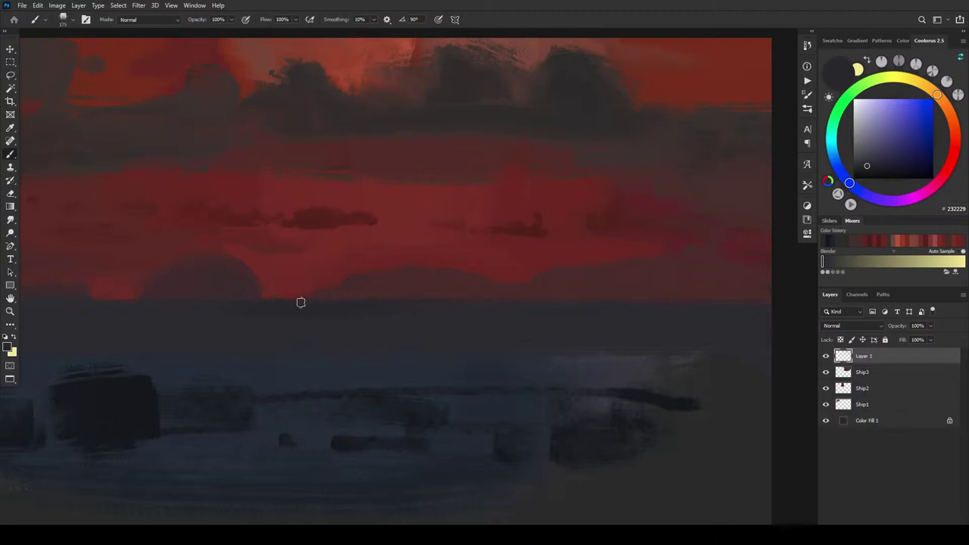
{"action": "mouse_move", "coordinate": [301, 296]}
{"action": "left_mouse_down"}
{"action": "mouse_move", "coordinate": [328, 299]}
{"action": "mouse_move", "coordinate": [317, 281]}
{"action": "mouse_move", "coordinate": [308, 286]}
{"action": "left_mouse_up"}
{"action": "key", "text": "bracketleft"}
{"action": "key", "text": "bracketleft"}
{"action": "key", "text": "bracketleft"}
{"action": "key", "text": "bracketleft"}
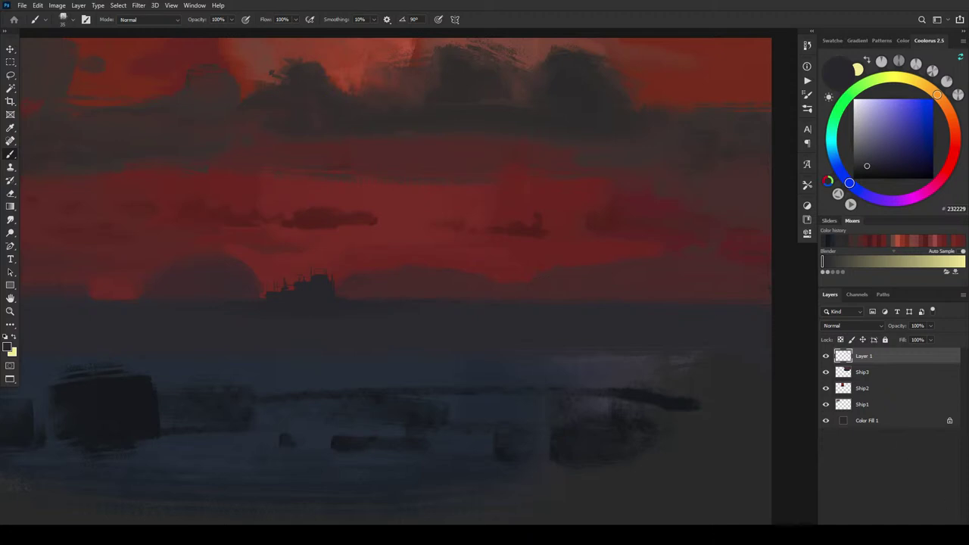
Step: Add another new layer above the ship and set the painting color to golden yellow #FFC51E
{"action": "key", "text": "ctrl+shift+alt+n"}
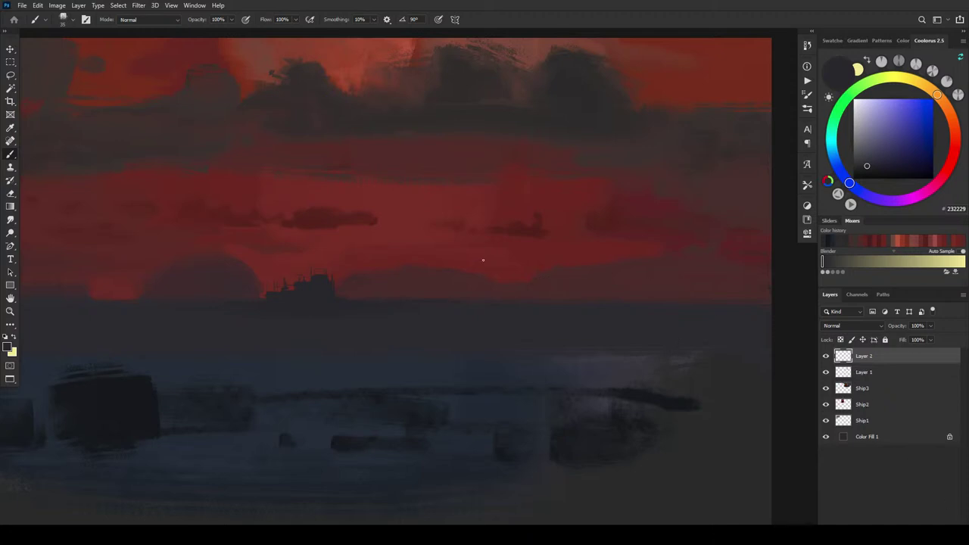
{"action": "left_click", "coordinate": [859, 72]}
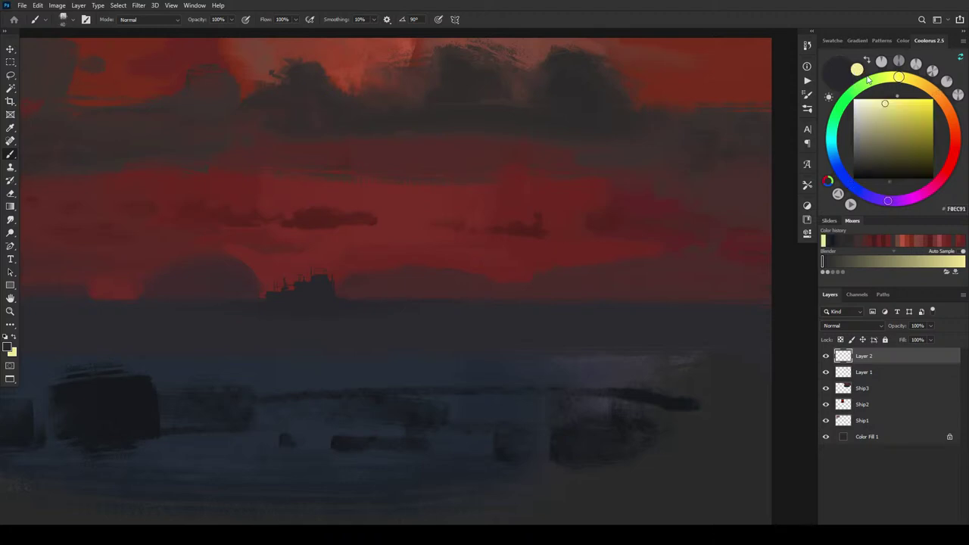
{"action": "left_click", "coordinate": [843, 72]}
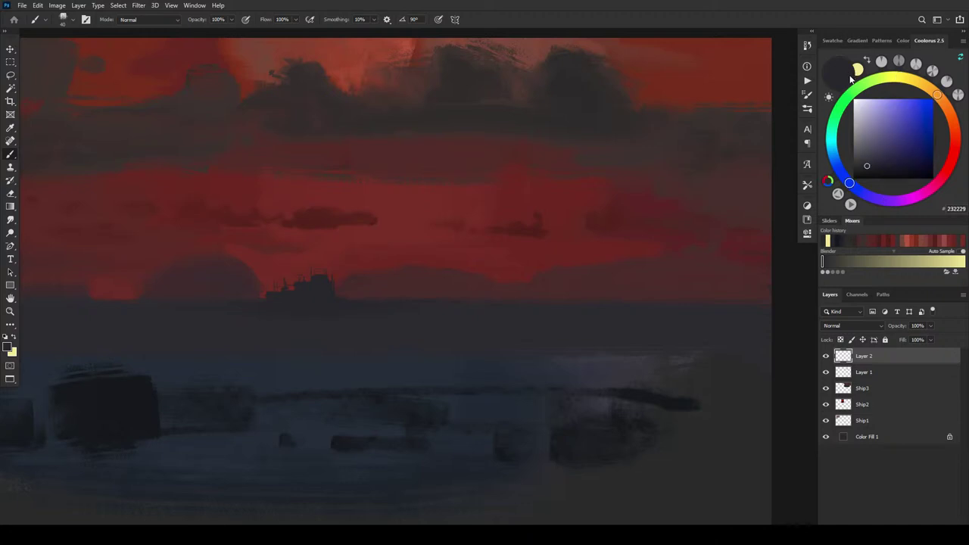
{"action": "left_click", "coordinate": [936, 95]}
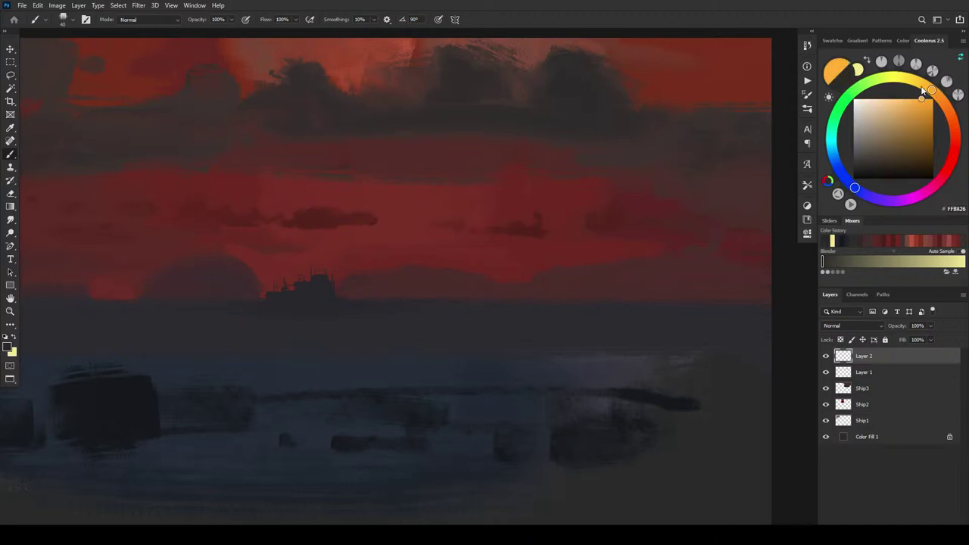
{"action": "left_click_drag", "start_coordinate": [924, 82], "coordinate": [925, 86]}
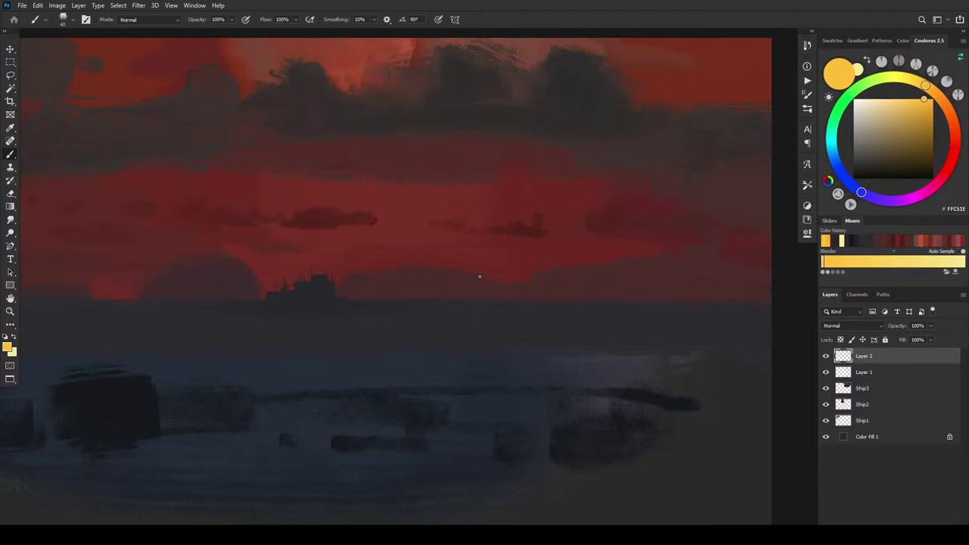
Step: Paint a golden sun just above the ship with a size 800 brush and move its layer beneath the ship's layer
{"action": "key", "text": "bracketright"}
{"action": "key", "text": "bracketright"}
{"action": "key", "text": "bracketright"}
{"action": "key", "text": "bracketright"}
{"action": "key", "text": "bracketright"}
{"action": "key", "text": "bracketright"}
{"action": "key", "text": "bracketright"}
{"action": "key", "text": "bracketright"}
{"action": "key", "text": "bracketright"}
{"action": "key", "text": "bracketright"}
{"action": "key", "text": "bracketright"}
{"action": "key", "text": "bracketright"}
{"action": "key", "text": "bracketright"}
{"action": "key", "text": "bracketright"}
{"action": "left_click", "coordinate": [321, 248]}
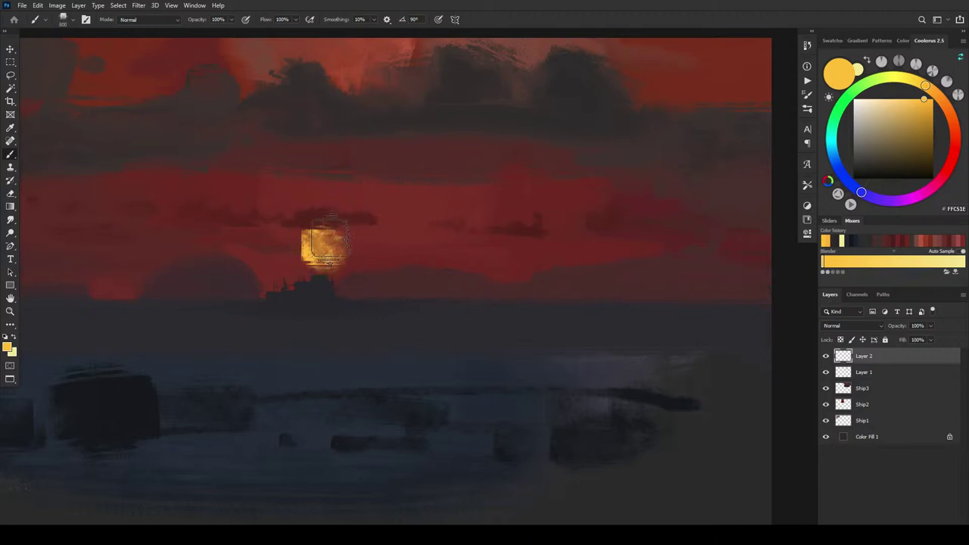
{"action": "left_click_drag", "start_coordinate": [872, 363], "coordinate": [876, 375]}
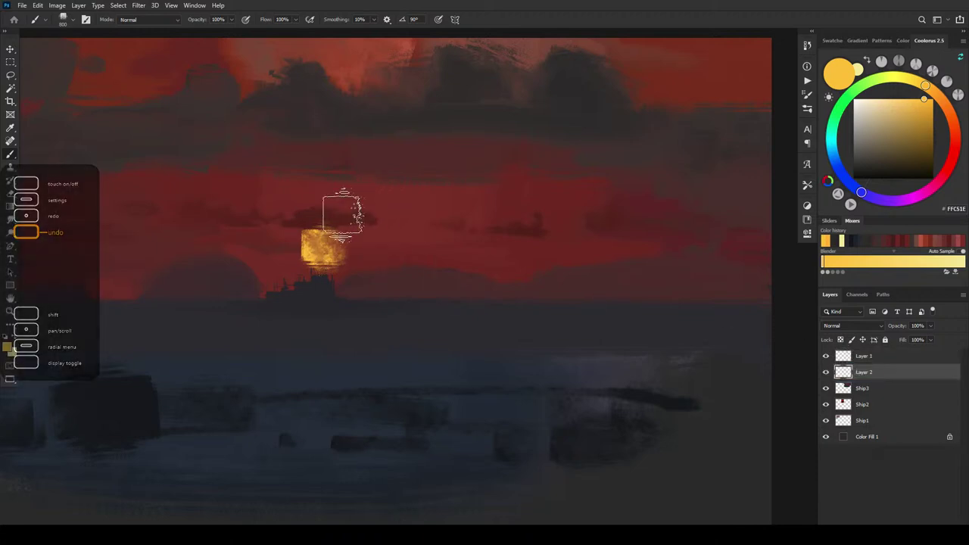
{"action": "mouse_move", "coordinate": [314, 236]}
{"action": "left_mouse_down"}
{"action": "mouse_move", "coordinate": [350, 242]}
{"action": "mouse_move", "coordinate": [321, 225]}
{"action": "mouse_move", "coordinate": [371, 229]}
{"action": "mouse_move", "coordinate": [296, 238]}
{"action": "mouse_move", "coordinate": [335, 227]}
{"action": "left_mouse_up"}
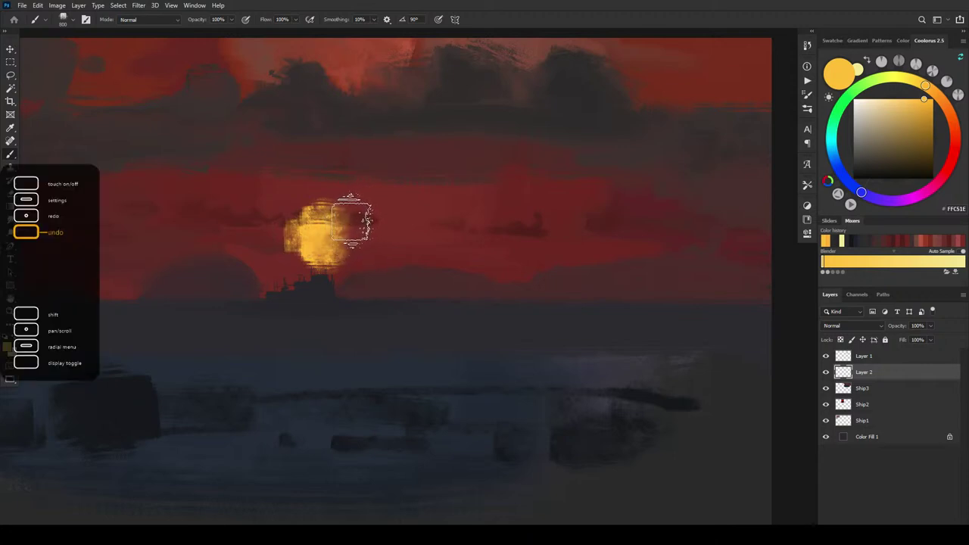
Step: Paint the sun's upper part in pale yellow #F0EC91, rounding its top edge
{"action": "key", "text": "x"}
{"action": "key", "text": "["}
{"action": "key", "text": "["}
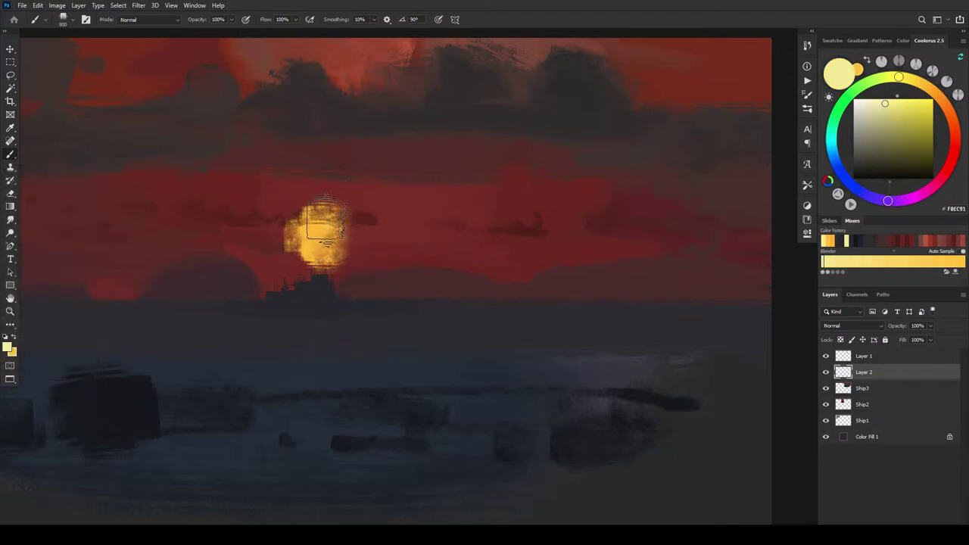
{"action": "mouse_move", "coordinate": [309, 226]}
{"action": "left_mouse_down"}
{"action": "mouse_move", "coordinate": [332, 223]}
{"action": "mouse_move", "coordinate": [315, 212]}
{"action": "mouse_move", "coordinate": [326, 210]}
{"action": "mouse_move", "coordinate": [313, 213]}
{"action": "mouse_move", "coordinate": [338, 235]}
{"action": "mouse_move", "coordinate": [339, 216]}
{"action": "mouse_move", "coordinate": [315, 214]}
{"action": "mouse_move", "coordinate": [343, 234]}
{"action": "mouse_move", "coordinate": [320, 216]}
{"action": "mouse_move", "coordinate": [346, 225]}
{"action": "left_mouse_up"}
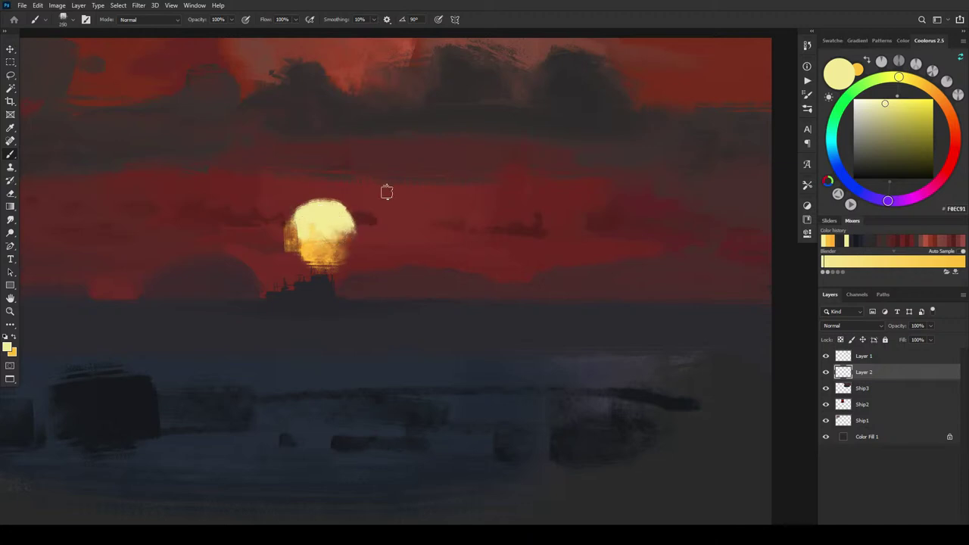
Step: Reduce the brush to 40 and dab golden yellow #FFC51E around the sun's lower rim to round it
{"action": "key", "text": "["}
{"action": "key", "text": "["}
{"action": "key", "text": "["}
{"action": "key", "text": "["}
{"action": "key", "text": "["}
{"action": "key", "text": "["}
{"action": "key", "text": "["}
{"action": "key", "text": "["}
{"action": "key", "text": "x"}
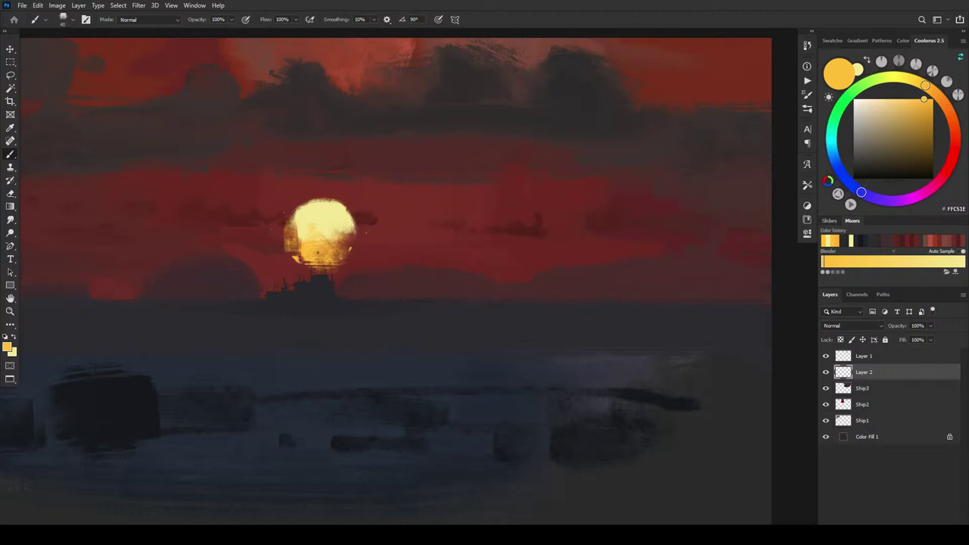
Step: Glaze golden yellow over the sun's middle with a larger brush, then reduce the brush to 200
{"action": "key", "text": "bracketright"}
{"action": "key", "text": "bracketright"}
{"action": "key", "text": "bracketright"}
{"action": "key", "text": "bracketright"}
{"action": "key", "text": "bracketright"}
{"action": "key", "text": "bracketright"}
{"action": "key", "text": "bracketright"}
{"action": "key", "text": "bracketright"}
{"action": "key", "text": "bracketright"}
{"action": "mouse_move", "coordinate": [312, 234]}
{"action": "left_mouse_down"}
{"action": "mouse_move", "coordinate": [323, 240]}
{"action": "mouse_move", "coordinate": [312, 241]}
{"action": "mouse_move", "coordinate": [325, 225]}
{"action": "left_mouse_up"}
{"action": "key", "text": "bracketleft"}
{"action": "key", "text": "bracketleft"}
{"action": "key", "text": "bracketleft"}
{"action": "key", "text": "bracketleft"}
{"action": "key", "text": "bracketleft"}
{"action": "key", "text": "bracketleft"}
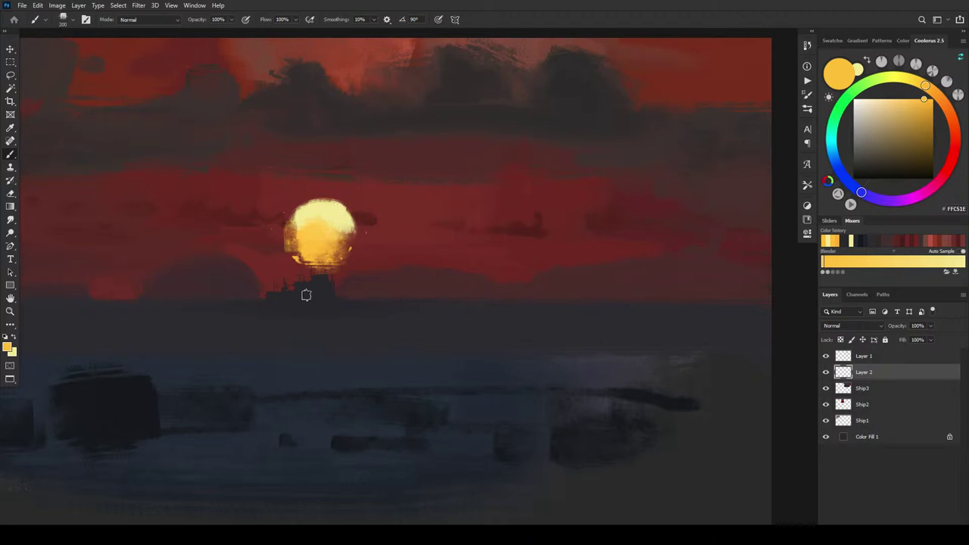
Step: Switch back to pale yellow #F0EC91 and paint thin streaks across the sun's middle with a small brush
{"action": "key", "text": "x"}
{"action": "key", "text": "bracketleft"}
{"action": "key", "text": "bracketleft"}
{"action": "key", "text": "bracketleft"}
{"action": "key", "text": "bracketleft"}
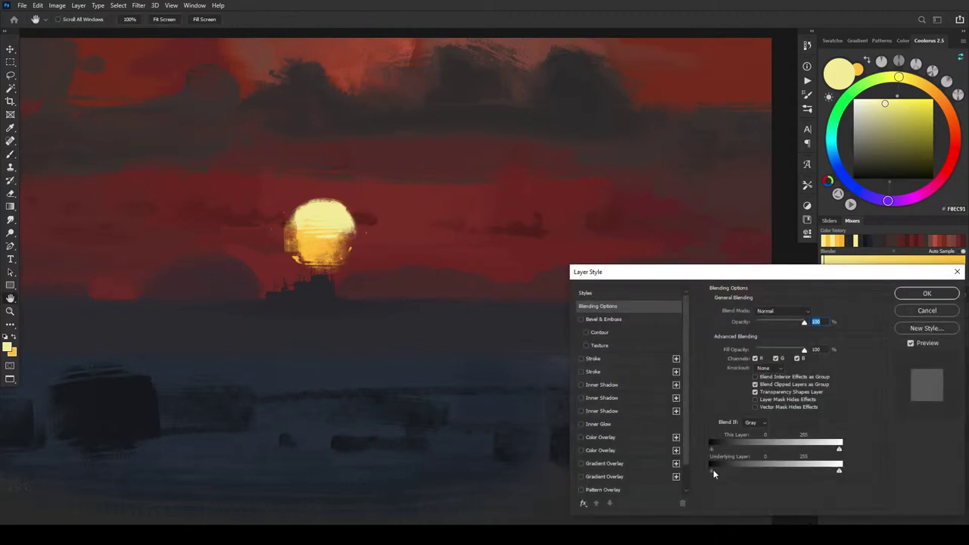
Step: Set the sun layer's Blend If underlying-layer black point to 46 so the dark cloud streak cuts through the sun
{"action": "left_click_drag", "start_coordinate": [713, 469], "coordinate": [775, 467]}
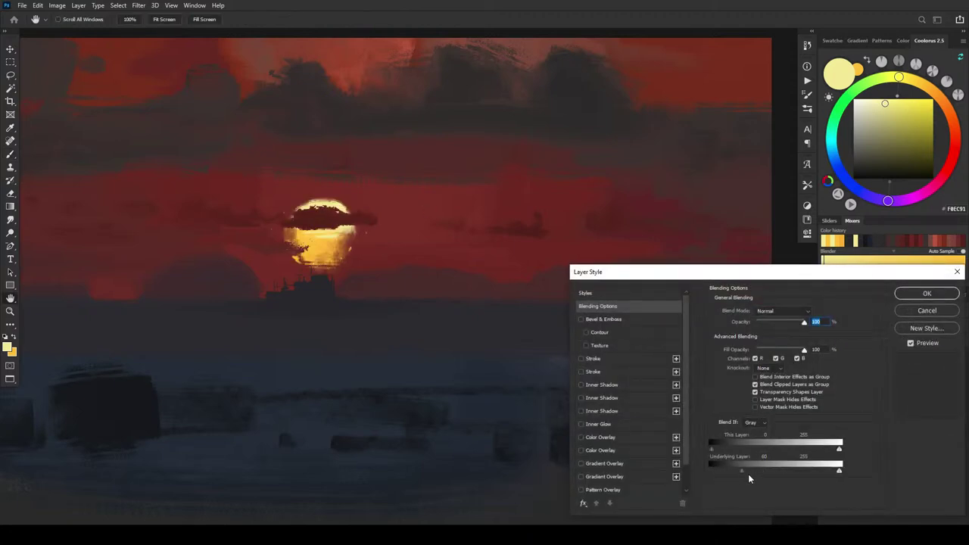
{"action": "left_click_drag", "start_coordinate": [741, 470], "coordinate": [736, 471]}
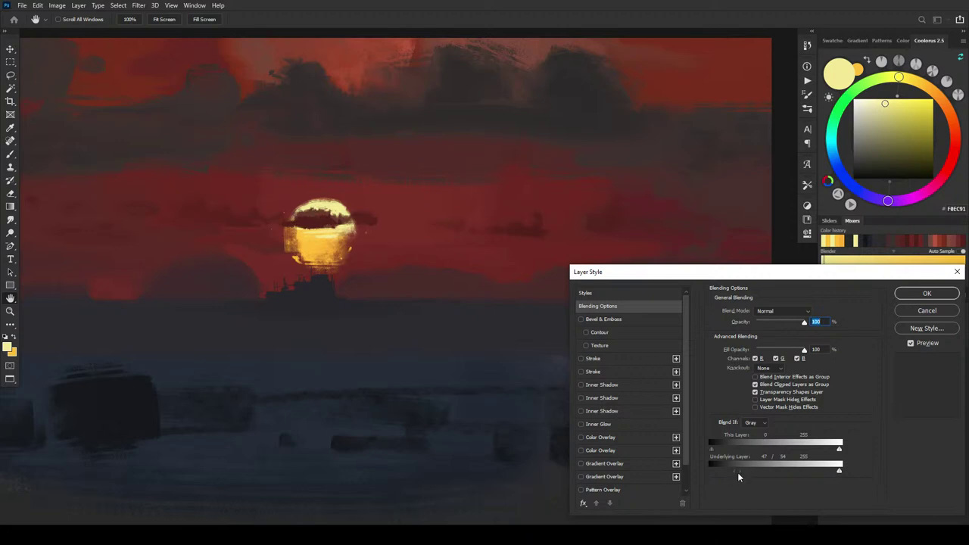
{"action": "left_click_drag", "start_coordinate": [739, 471], "coordinate": [735, 470]}
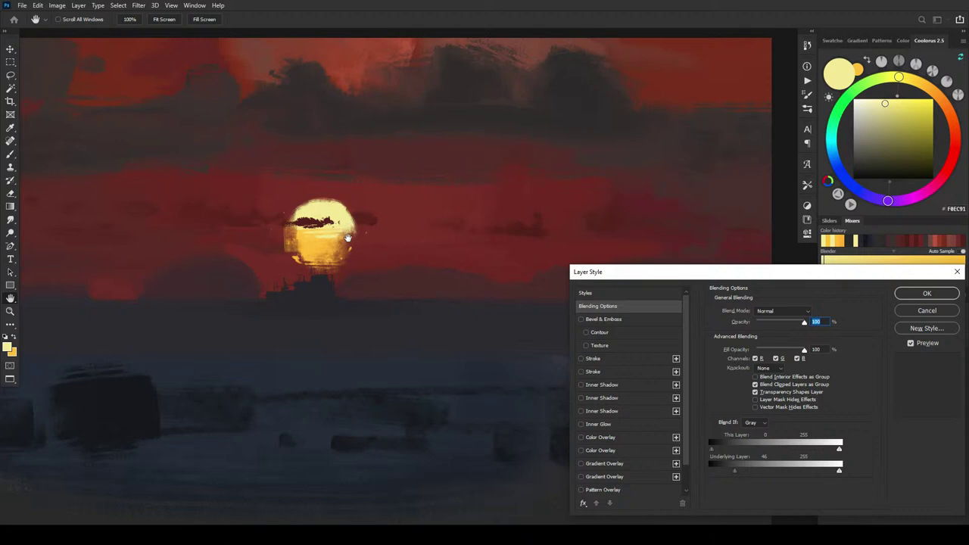
{"action": "mouse_move", "coordinate": [735, 471]}
{"action": "left_mouse_down"}
{"action": "mouse_move", "coordinate": [751, 472]}
{"action": "mouse_move", "coordinate": [743, 468]}
{"action": "left_mouse_up"}
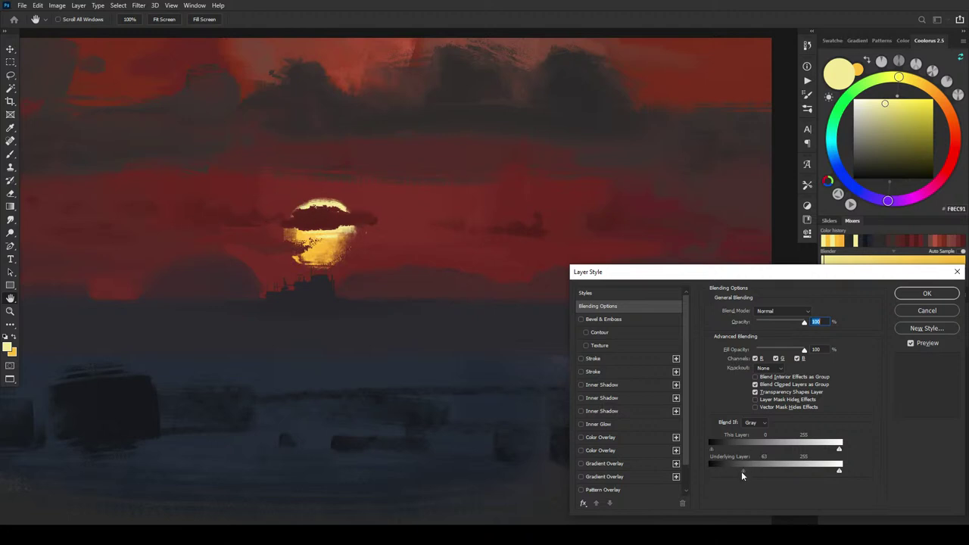
{"action": "left_click_drag", "start_coordinate": [741, 471], "coordinate": [735, 470]}
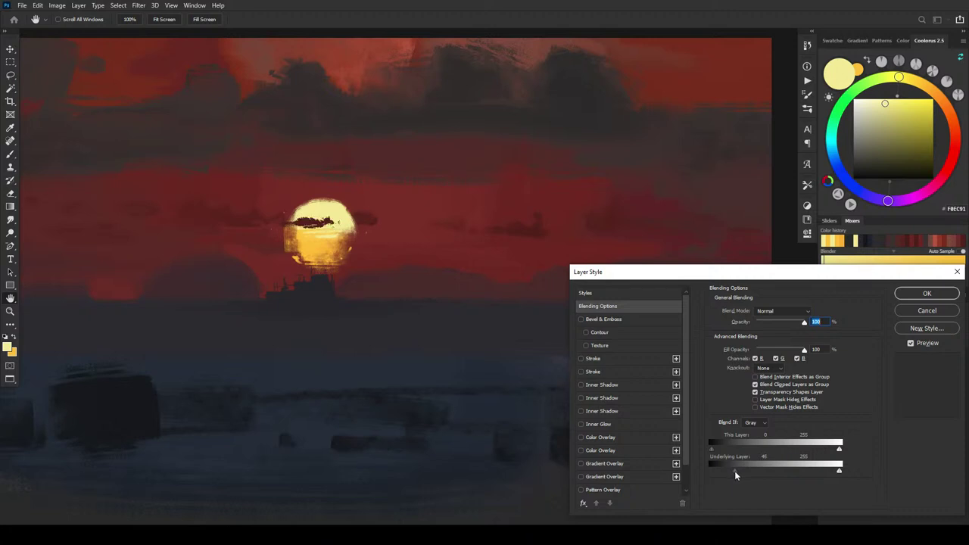
{"action": "left_click", "coordinate": [927, 295]}
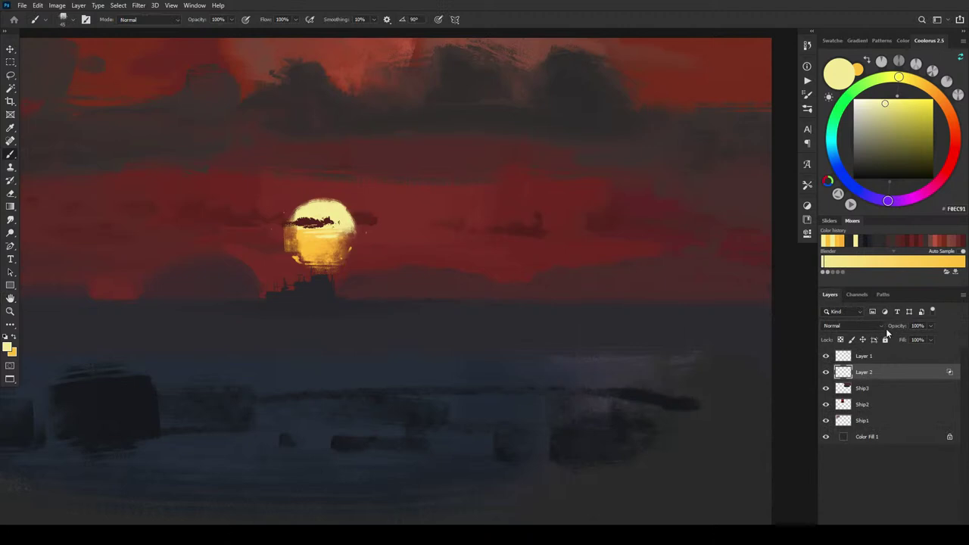
Step: Compare the picture with the ship and sun layers hidden and shown, and add a new layer on top
{"action": "left_click", "coordinate": [826, 356]}
{"action": "left_click", "coordinate": [826, 356]}
{"action": "left_click", "coordinate": [826, 371]}
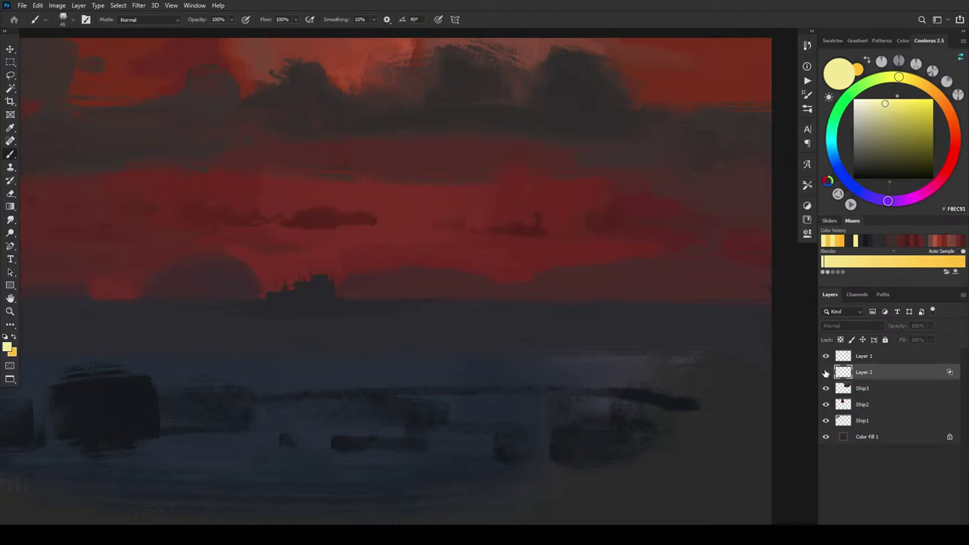
{"action": "left_click", "coordinate": [826, 372]}
{"action": "key", "text": "alt+bracketright"}
{"action": "left_click", "coordinate": [943, 522]}
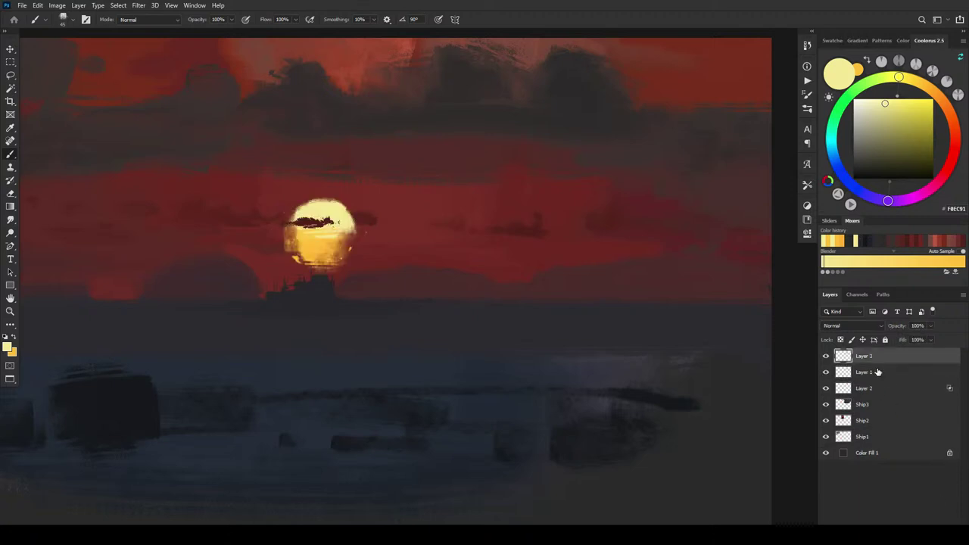
Step: Rename the ship silhouette's layer as ship and the sun's layer as sun
{"action": "left_click", "coordinate": [826, 371]}
{"action": "left_click", "coordinate": [826, 372]}
{"action": "double_click", "coordinate": [865, 372]}
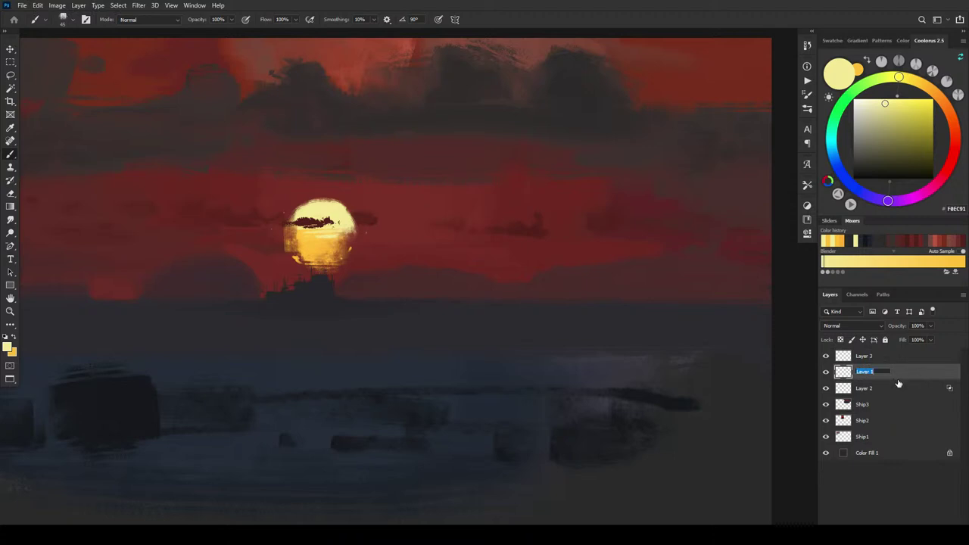
{"action": "type", "text": "ship"}
{"action": "key", "text": "Return"}
{"action": "left_click", "coordinate": [876, 390]}
{"action": "double_click", "coordinate": [871, 388]}
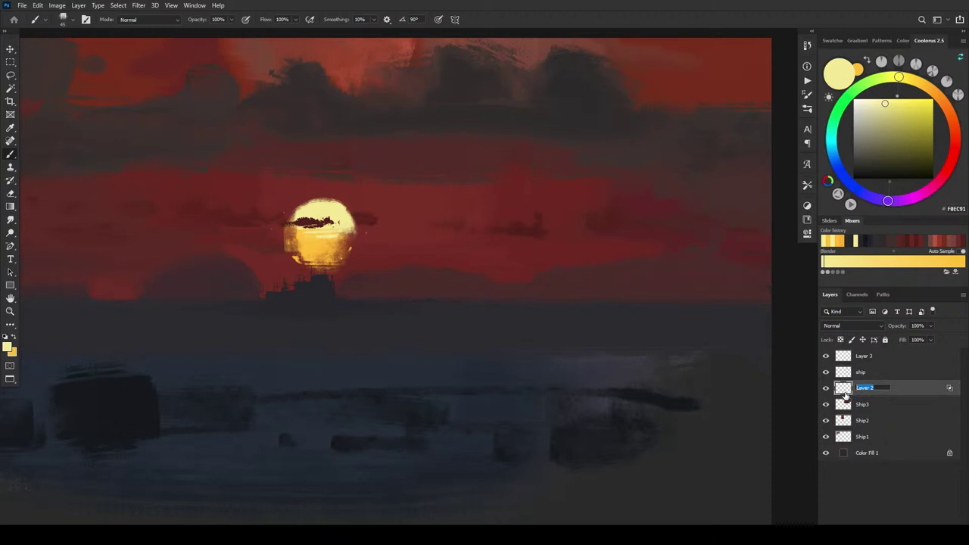
{"action": "type", "text": "sun"}
Step: Move the new empty layer directly above the sun layer as a clipping mask and rename it cloudrim
{"action": "left_click_drag", "start_coordinate": [879, 359], "coordinate": [875, 389]}
{"action": "double_click", "coordinate": [871, 373]}
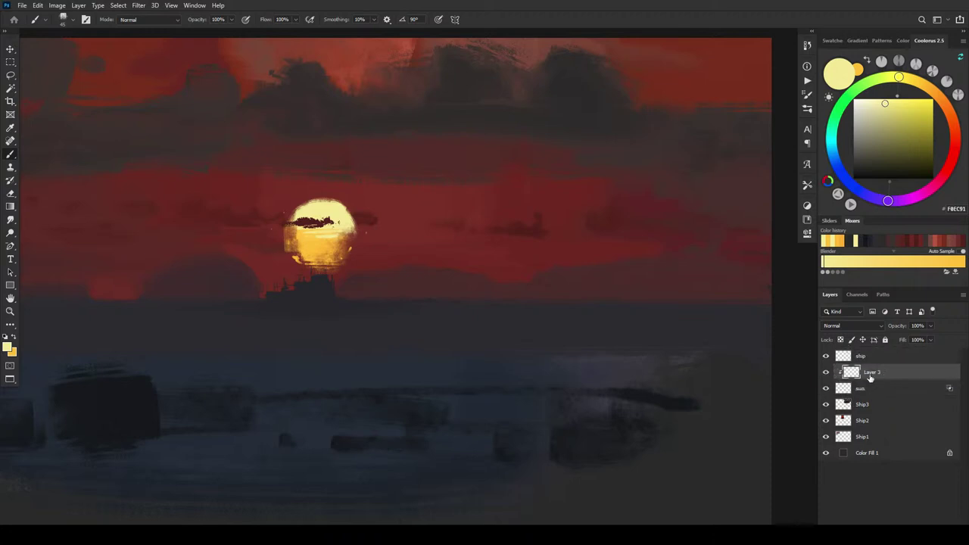
{"action": "type", "text": "cloudrim"}
{"action": "key", "text": "Return"}
Step: Mix a saturated red #BD2900 from the sky colour and paint it along the edge of the cloud crossing the sun
{"action": "left_click", "coordinate": [364, 201], "text": "alt"}
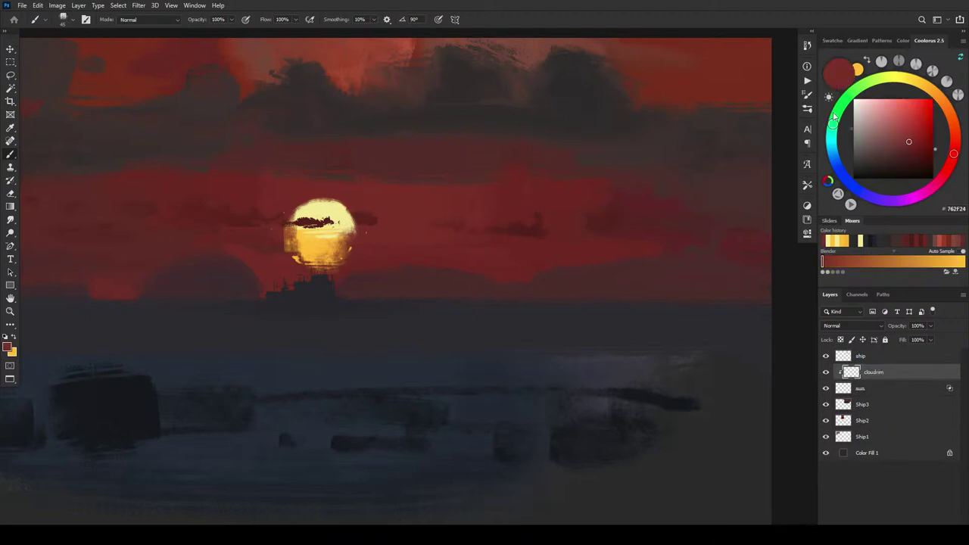
{"action": "mouse_move", "coordinate": [916, 130]}
{"action": "left_mouse_down"}
{"action": "mouse_move", "coordinate": [927, 134]}
{"action": "mouse_move", "coordinate": [925, 122]}
{"action": "left_mouse_up"}
{"action": "left_click_drag", "start_coordinate": [954, 156], "coordinate": [955, 143]}
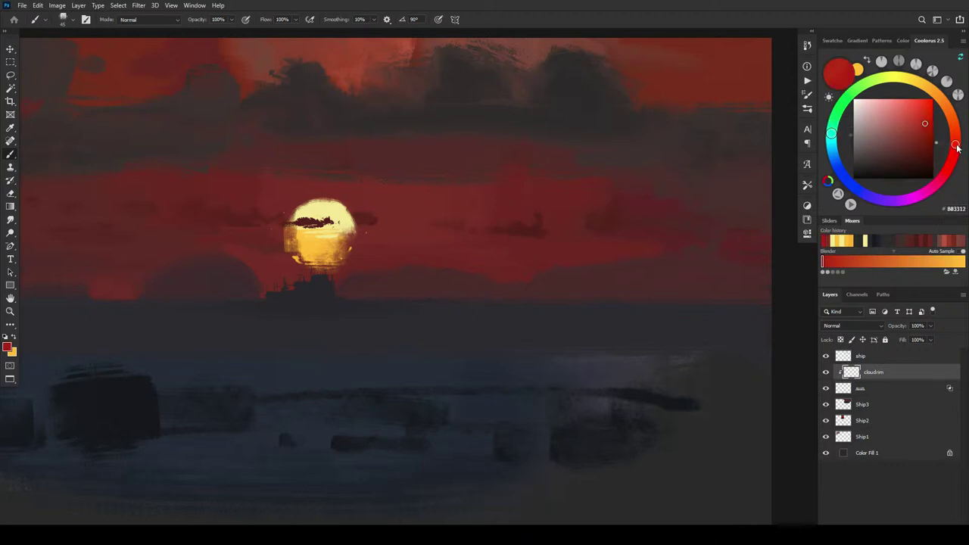
{"action": "left_click", "coordinate": [933, 119]}
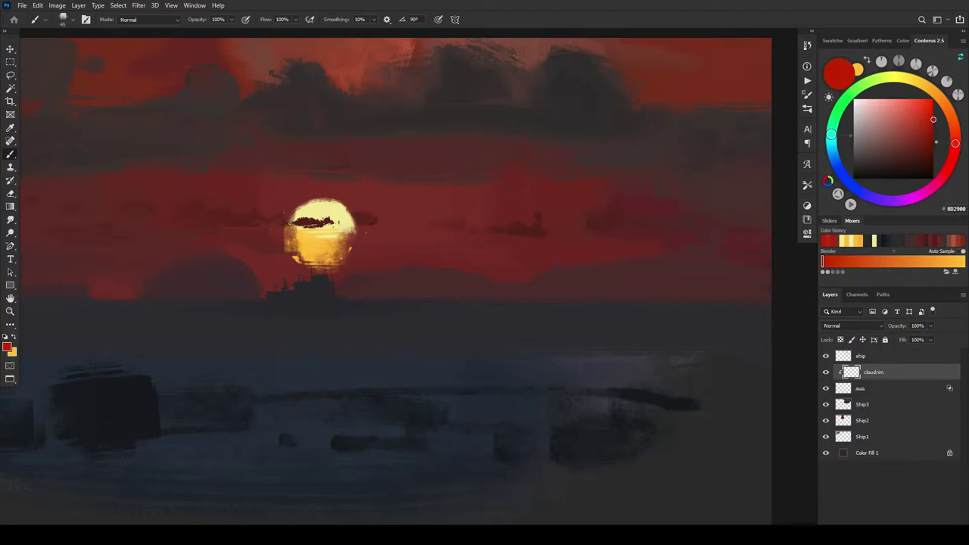
{"action": "left_click", "coordinate": [302, 219]}
{"action": "left_click_drag", "start_coordinate": [304, 219], "coordinate": [314, 220]}
{"action": "left_click", "coordinate": [330, 220]}
Step: Brighten the colour to orange-red #DB3E00 and accent the cloud's lower rim and the sun's right edge
{"action": "left_click_drag", "start_coordinate": [955, 143], "coordinate": [920, 114]}
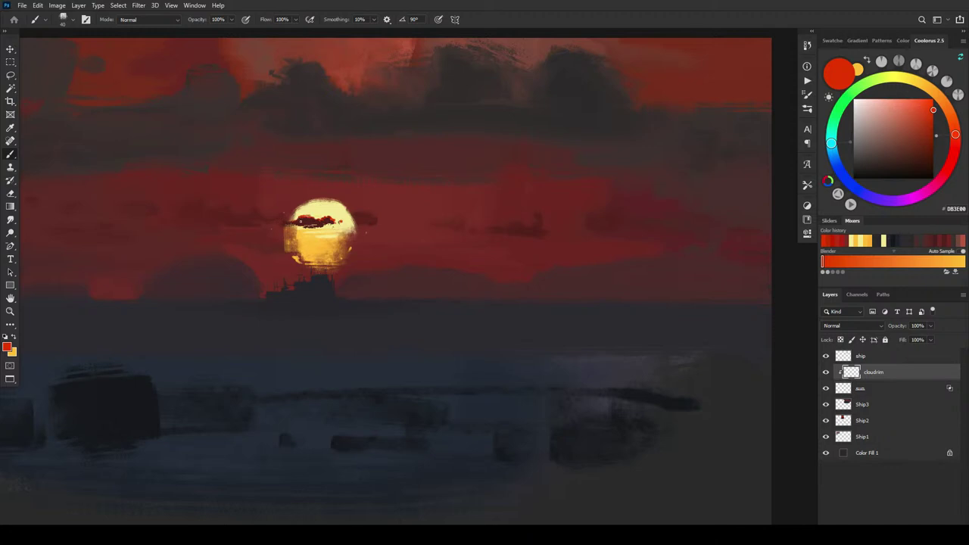
{"action": "left_click_drag", "start_coordinate": [315, 227], "coordinate": [312, 225]}
{"action": "left_click_drag", "start_coordinate": [352, 222], "coordinate": [348, 220]}
Step: Add a new layer placed directly beneath the sun layer, enlarge the brush to 250, and sample dark red #511E17 from the cloud
{"action": "left_click", "coordinate": [355, 218], "text": "alt"}
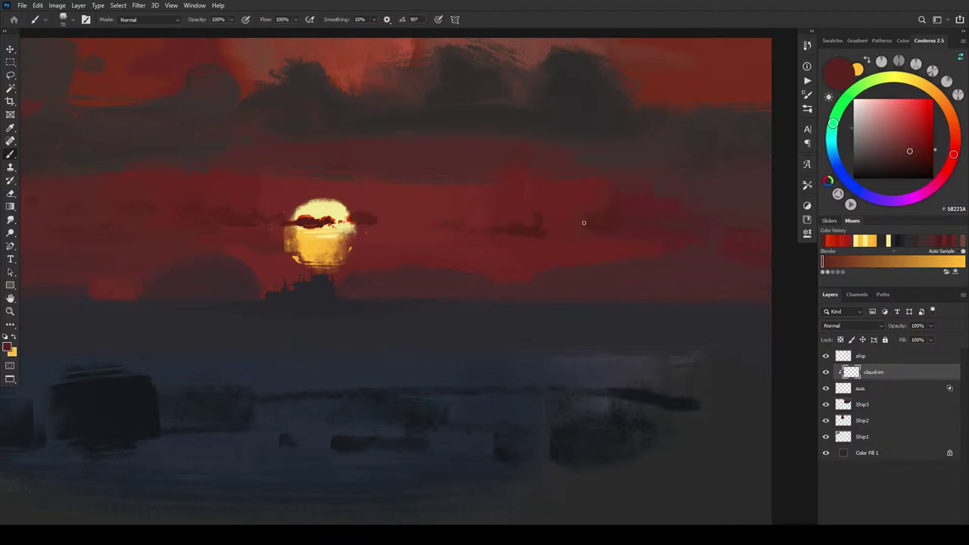
{"action": "left_click", "coordinate": [906, 405]}
{"action": "left_click", "coordinate": [877, 437]}
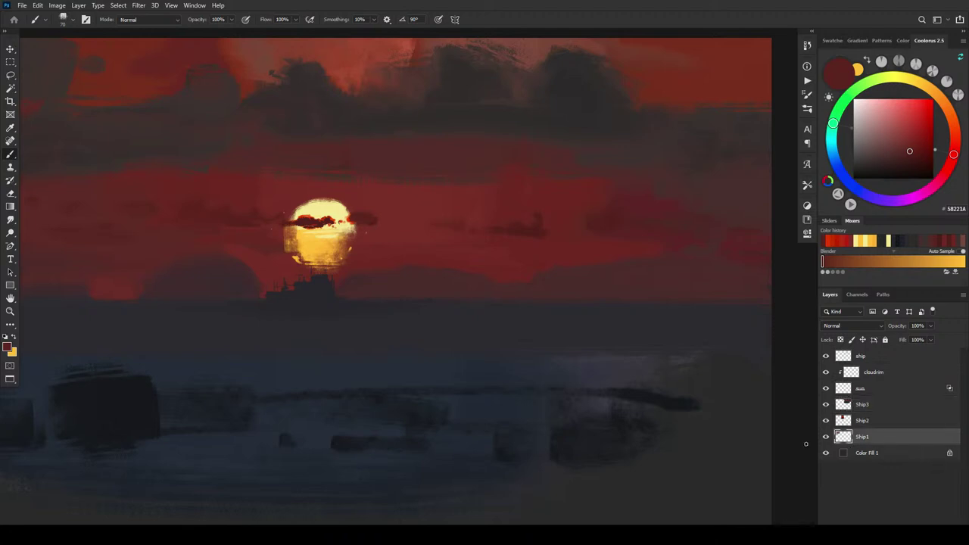
{"action": "left_click", "coordinate": [947, 525]}
{"action": "key", "text": "]"}
{"action": "key", "text": "]"}
{"action": "key", "text": "]"}
{"action": "key", "text": "]"}
{"action": "key", "text": "]"}
{"action": "key", "text": "]"}
{"action": "key", "text": "]"}
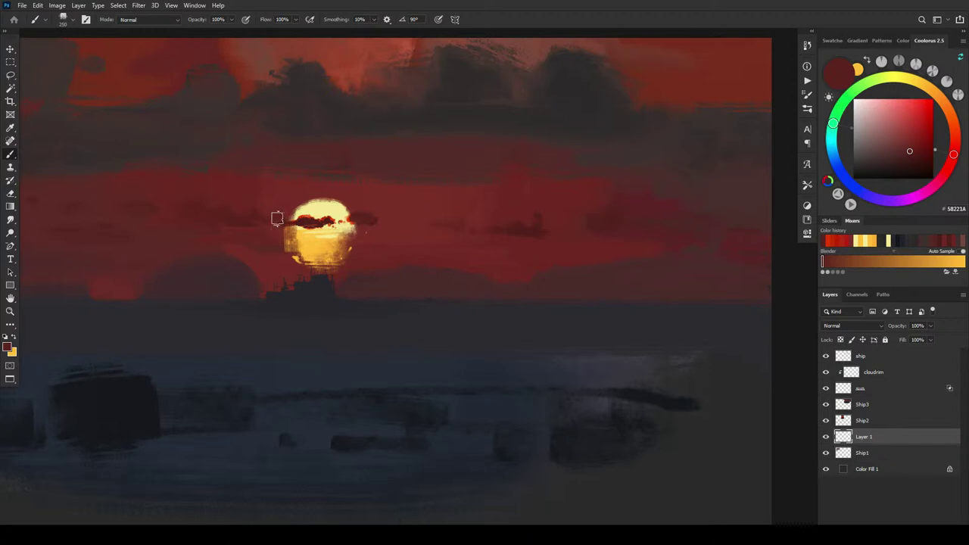
{"action": "key", "text": "bracketright"}
{"action": "left_click", "coordinate": [304, 221], "text": "alt"}
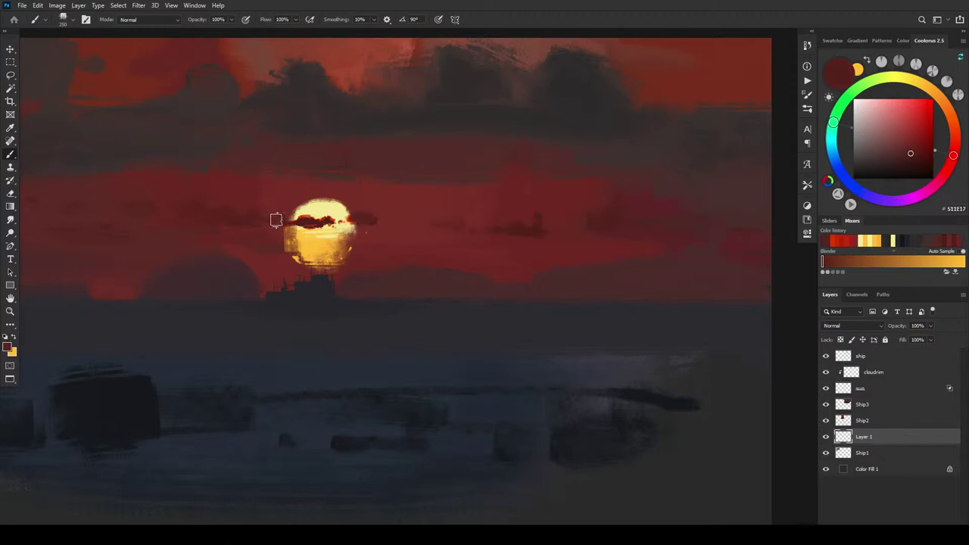
{"action": "left_click", "coordinate": [826, 436]}
{"action": "left_click", "coordinate": [826, 438]}
{"action": "left_click_drag", "start_coordinate": [863, 437], "coordinate": [875, 398]}
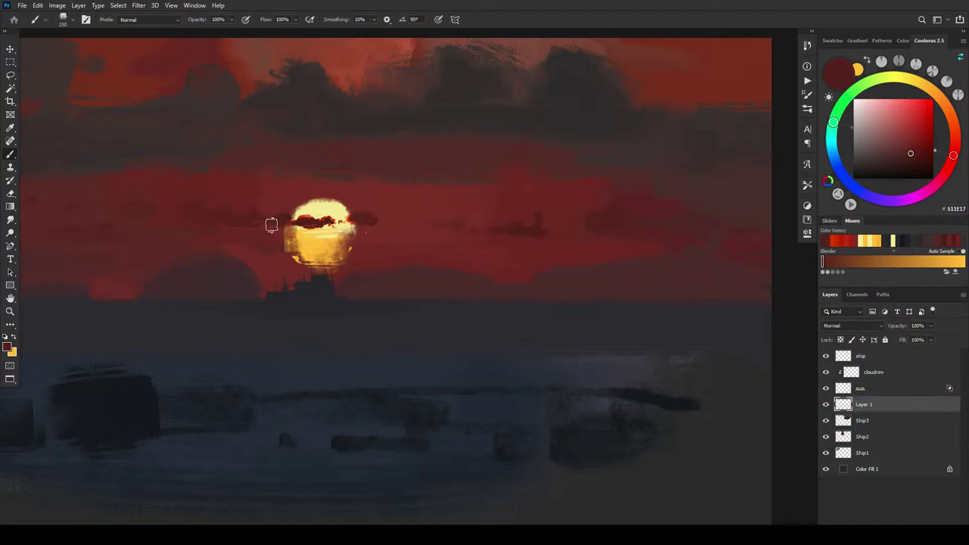
Step: Paint a dark red cloud streak extending outward from the left side of the sun
{"action": "key", "text": "bracketleft"}
{"action": "key", "text": "bracketleft"}
{"action": "key", "text": "bracketleft"}
{"action": "key", "text": "bracketleft"}
{"action": "key", "text": "bracketleft"}
{"action": "key", "text": "bracketleft"}
{"action": "key", "text": "bracketleft"}
{"action": "key", "text": "bracketright"}
{"action": "key", "text": "bracketright"}
{"action": "key", "text": "bracketright"}
{"action": "key", "text": "bracketright"}
{"action": "left_click_drag", "start_coordinate": [261, 223], "coordinate": [255, 224]}
{"action": "key", "text": "bracketright"}
Step: Paint a thin dark streak across the sun's upper part and dark cloud at its right edge with a smaller brush
{"action": "key", "text": "bracketleft"}
{"action": "key", "text": "bracketleft"}
{"action": "key", "text": "bracketleft"}
{"action": "key", "text": "bracketleft"}
{"action": "key", "text": "bracketleft"}
{"action": "left_click_drag", "start_coordinate": [296, 213], "coordinate": [312, 209]}
{"action": "key", "text": "bracketright"}
{"action": "left_click_drag", "start_coordinate": [351, 215], "coordinate": [342, 215]}
Step: Extend the dark red cloud streak across the sky to the right of the sun, varying the brush size
{"action": "key", "text": "bracketright"}
{"action": "key", "text": "bracketright"}
{"action": "key", "text": "bracketright"}
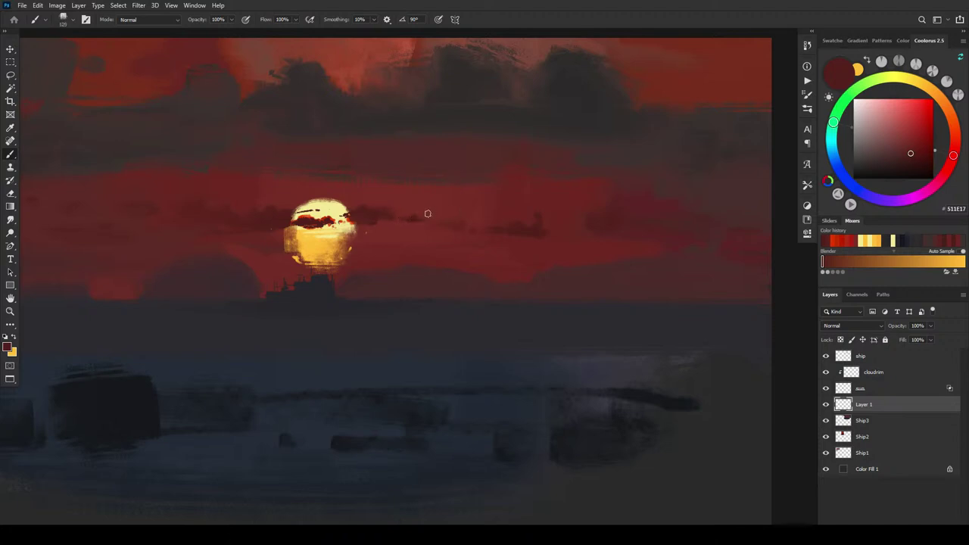
{"action": "mouse_move", "coordinate": [417, 215]}
{"action": "left_mouse_down"}
{"action": "mouse_move", "coordinate": [478, 212]}
{"action": "mouse_move", "coordinate": [431, 216]}
{"action": "mouse_move", "coordinate": [476, 212]}
{"action": "left_mouse_up"}
{"action": "key", "text": "bracketleft"}
{"action": "key", "text": "bracketleft"}
{"action": "key", "text": "bracketleft"}
{"action": "key", "text": "bracketright"}
{"action": "key", "text": "bracketright"}
{"action": "key", "text": "bracketright"}
{"action": "left_click_drag", "start_coordinate": [451, 208], "coordinate": [464, 206]}
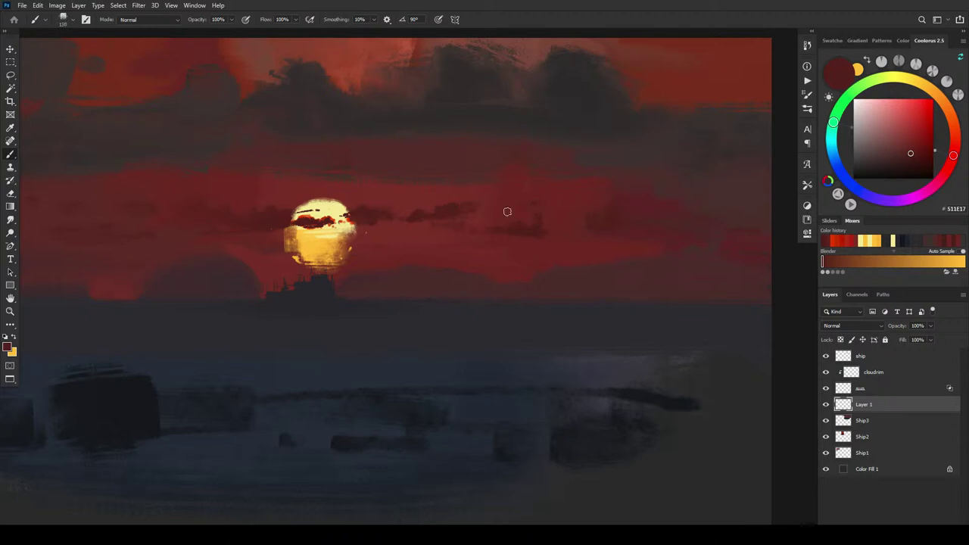
Step: Add long thin cloud streaks farther right and low across the sun, using sampled dark reds #482928, #5A251E and #511E17
{"action": "key", "text": "bracketright"}
{"action": "key", "text": "bracketright"}
{"action": "key", "text": "bracketright"}
{"action": "key", "text": "bracketright"}
{"action": "left_click", "coordinate": [438, 232], "text": "alt"}
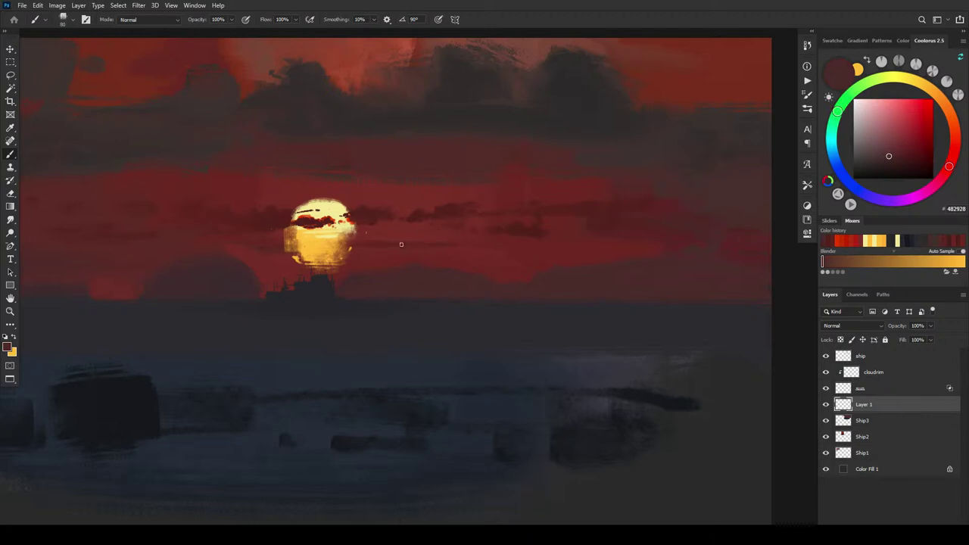
{"action": "left_click", "coordinate": [421, 240], "text": "alt"}
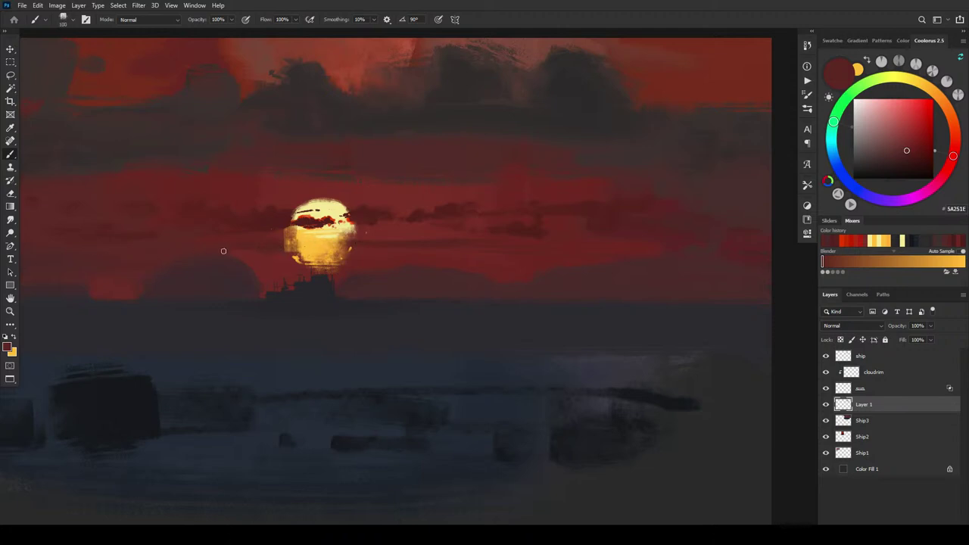
{"action": "left_click", "coordinate": [303, 217], "text": "alt"}
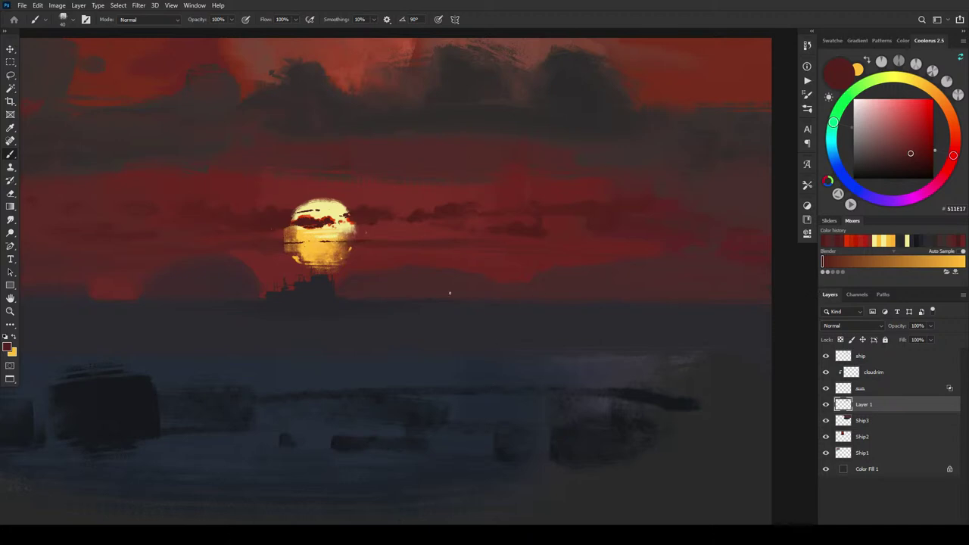
Step: Smudge the cloud streaks over the sun on Layer 1 and cloudrim, and set the paint colour to red #C52502
{"action": "key", "text": "r"}
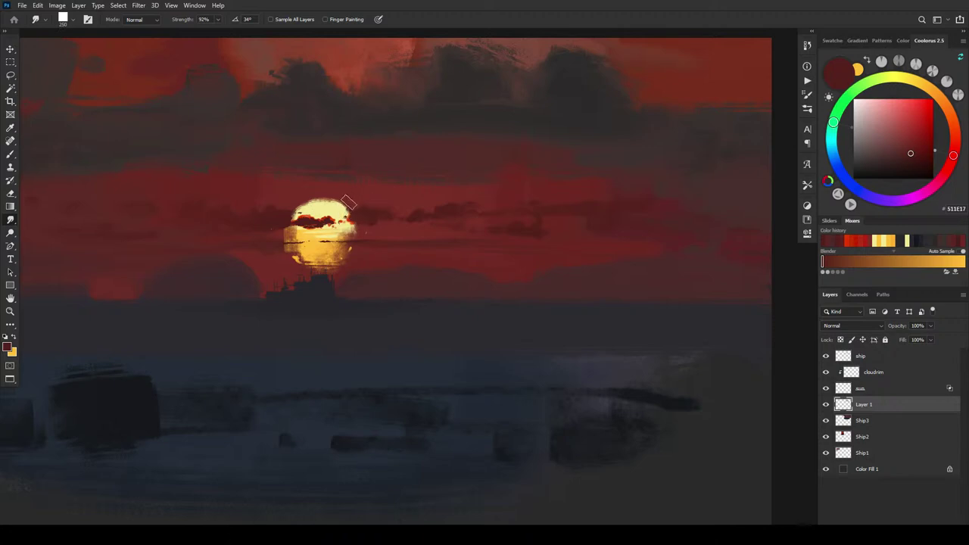
{"action": "left_click", "coordinate": [851, 373]}
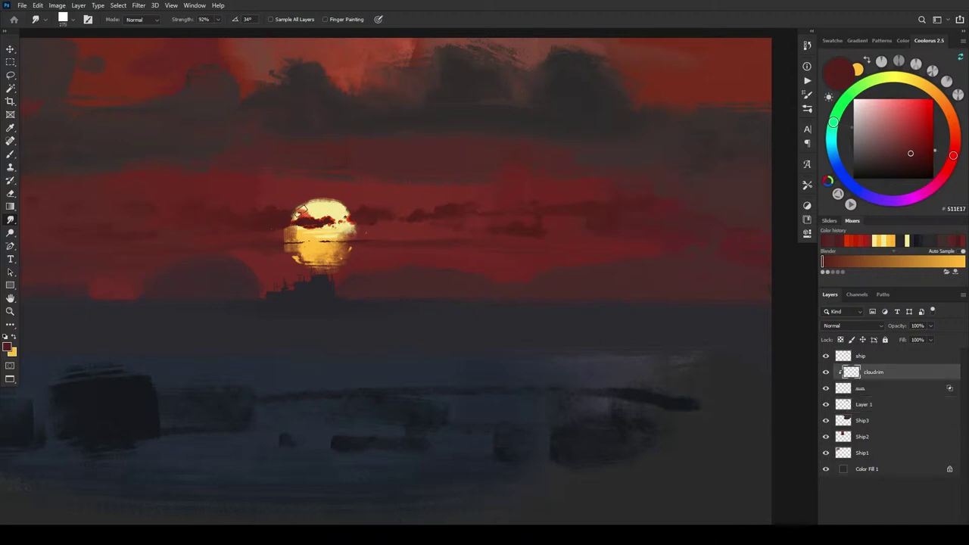
{"action": "mouse_move", "coordinate": [305, 210]}
{"action": "left_mouse_down"}
{"action": "mouse_move", "coordinate": [398, 209]}
{"action": "mouse_move", "coordinate": [355, 239]}
{"action": "mouse_move", "coordinate": [332, 209]}
{"action": "mouse_move", "coordinate": [343, 212]}
{"action": "mouse_move", "coordinate": [362, 227]}
{"action": "mouse_move", "coordinate": [288, 217]}
{"action": "mouse_move", "coordinate": [303, 215]}
{"action": "mouse_move", "coordinate": [311, 231]}
{"action": "mouse_move", "coordinate": [322, 214]}
{"action": "mouse_move", "coordinate": [347, 219]}
{"action": "left_mouse_up"}
{"action": "left_click", "coordinate": [932, 117]}
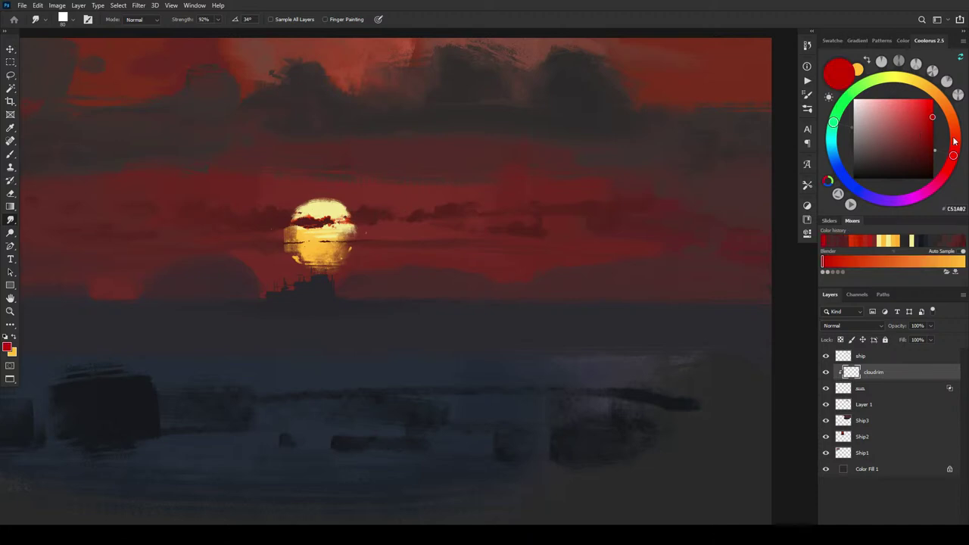
{"action": "left_click", "coordinate": [955, 148]}
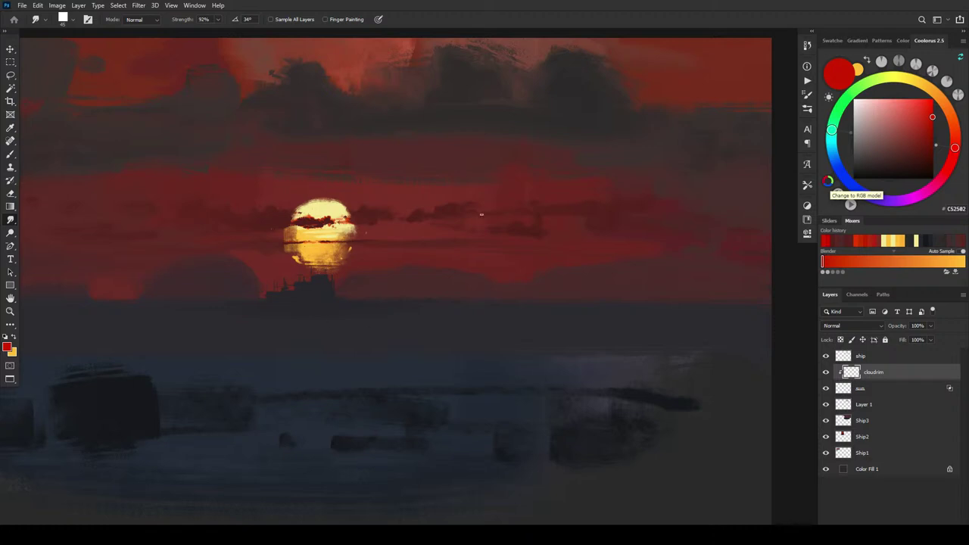
Step: On the sun layer, paint golden yellow with an enlarged brush to fill out the sun's lower left and right edges
{"action": "left_click", "coordinate": [826, 388]}
{"action": "left_click", "coordinate": [826, 388]}
{"action": "left_click", "coordinate": [863, 387]}
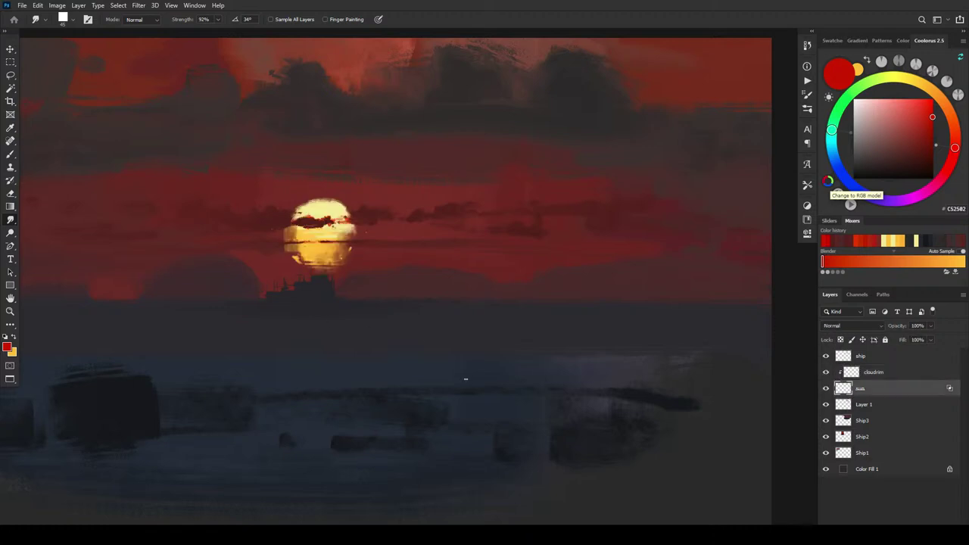
{"action": "key", "text": "b"}
{"action": "key", "text": "x"}
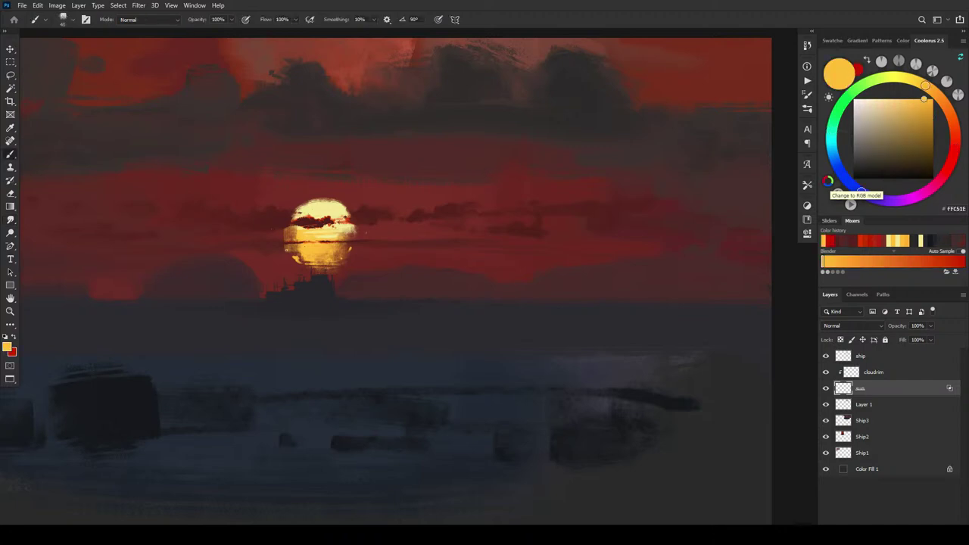
{"action": "key", "text": "bracketright"}
{"action": "key", "text": "bracketright"}
{"action": "key", "text": "bracketright"}
{"action": "key", "text": "bracketright"}
{"action": "key", "text": "bracketright"}
{"action": "key", "text": "bracketright"}
{"action": "key", "text": "bracketright"}
{"action": "key", "text": "bracketright"}
{"action": "key", "text": "bracketright"}
{"action": "key", "text": "bracketright"}
{"action": "key", "text": "bracketright"}
{"action": "left_click_drag", "start_coordinate": [294, 235], "coordinate": [296, 252]}
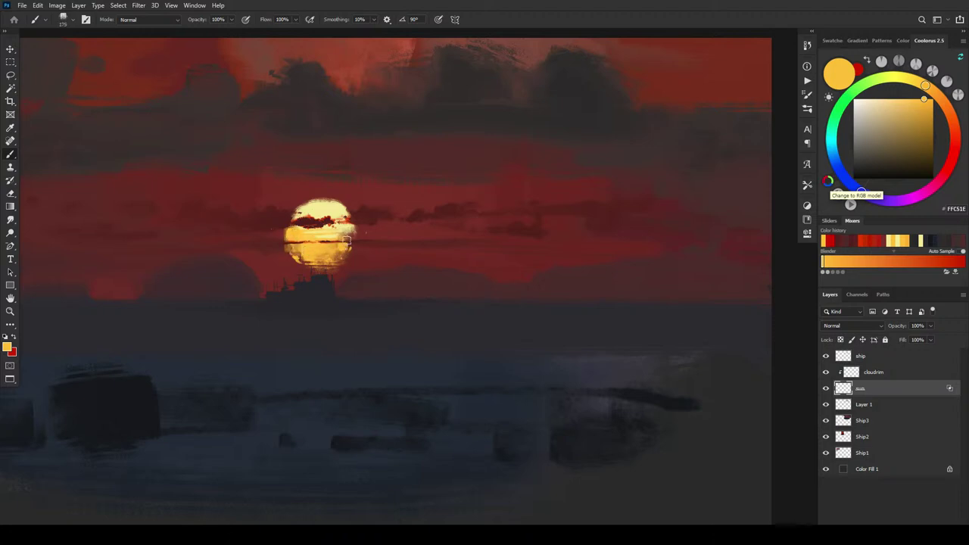
{"action": "left_click_drag", "start_coordinate": [348, 231], "coordinate": [354, 232]}
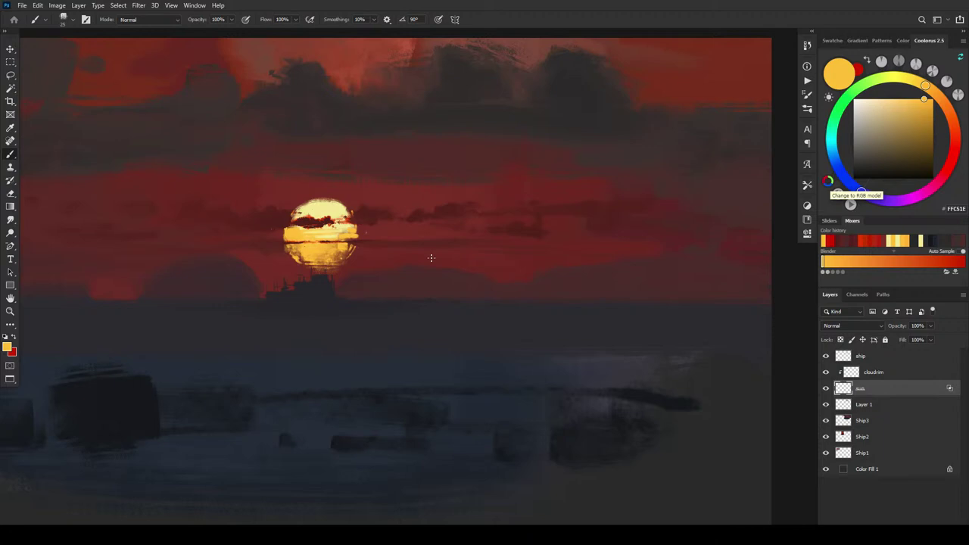
Step: Add a new layer directly above Ship3 and choose the EE Waves and Weeds brush
{"action": "scroll", "coordinate": [432, 261], "scroll_direction": "down", "scroll_amount": 6}
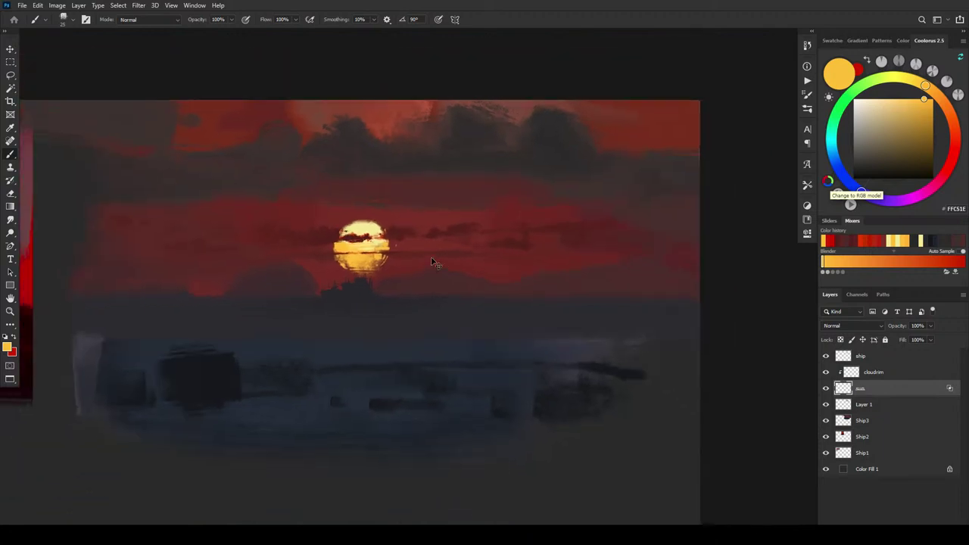
{"action": "scroll", "coordinate": [432, 261], "scroll_direction": "up", "scroll_amount": 4}
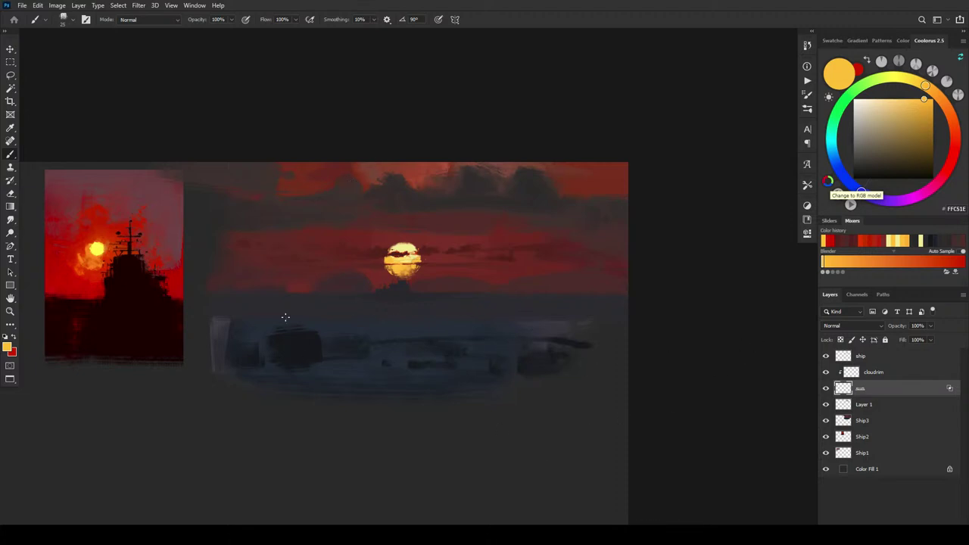
{"action": "left_click", "coordinate": [871, 408]}
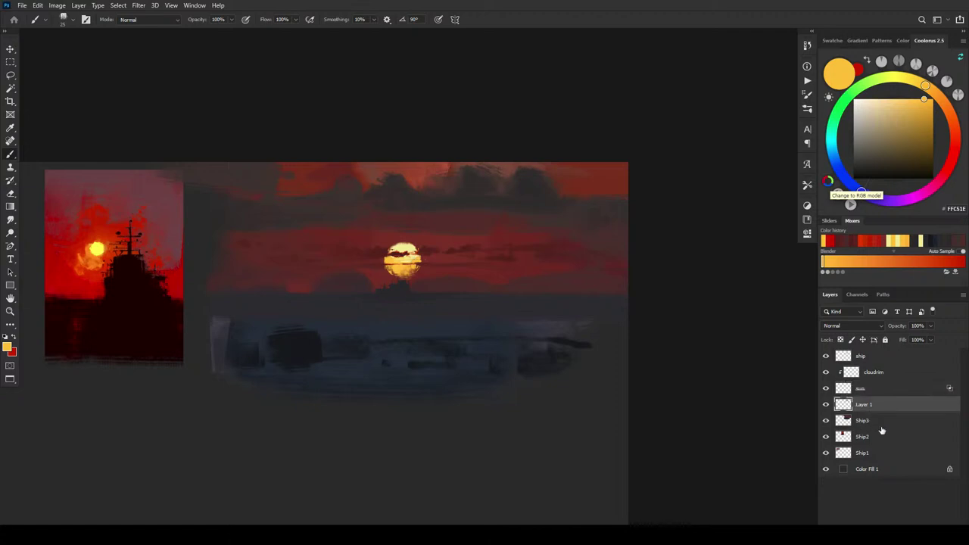
{"action": "left_click", "coordinate": [880, 425]}
{"action": "left_click", "coordinate": [934, 529]}
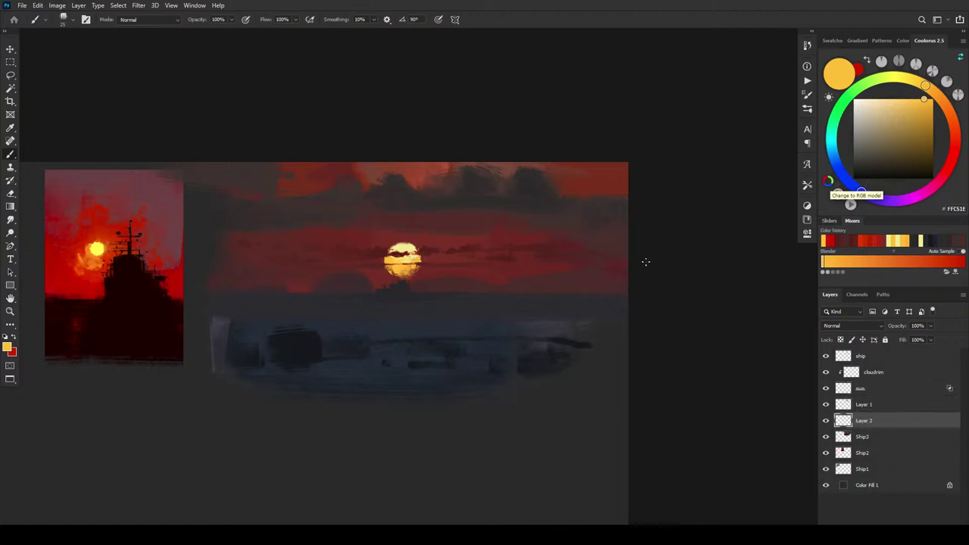
{"action": "right_click", "coordinate": [414, 328]}
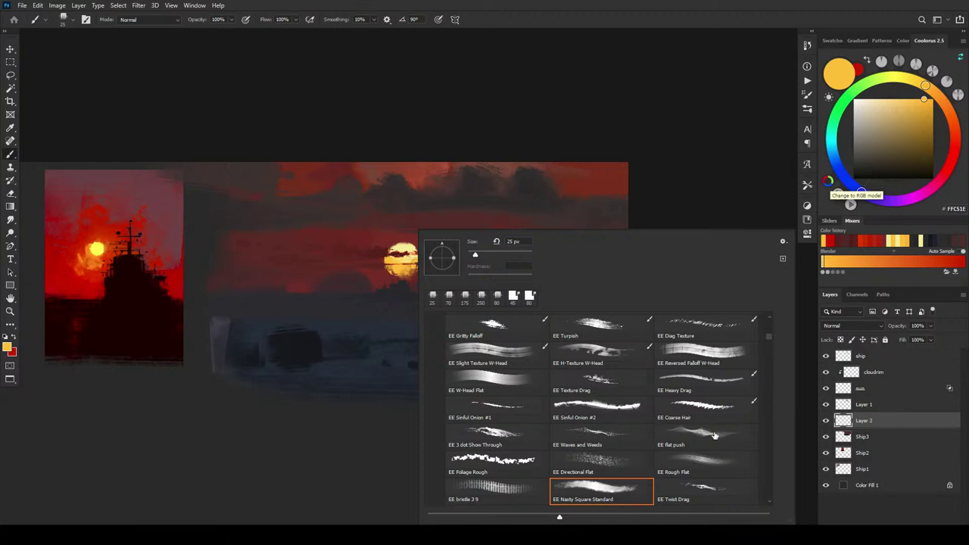
{"action": "left_click", "coordinate": [607, 432]}
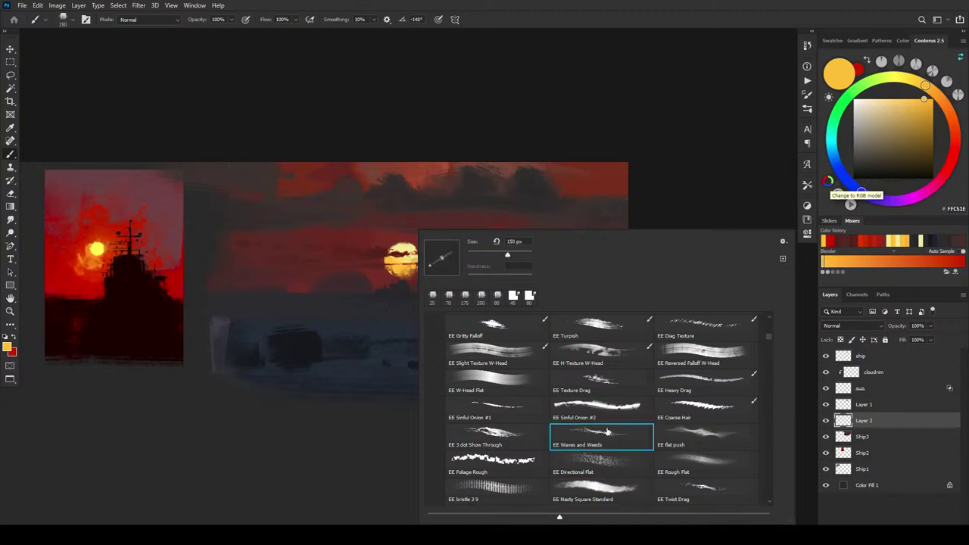
{"action": "left_click", "coordinate": [412, 329]}
Step: Paint thin horizontal wave streaks across the upper sea on Layer 2, using near-black #0F1116 sampled from the sea's dark block
{"action": "left_click", "coordinate": [294, 344], "text": "alt"}
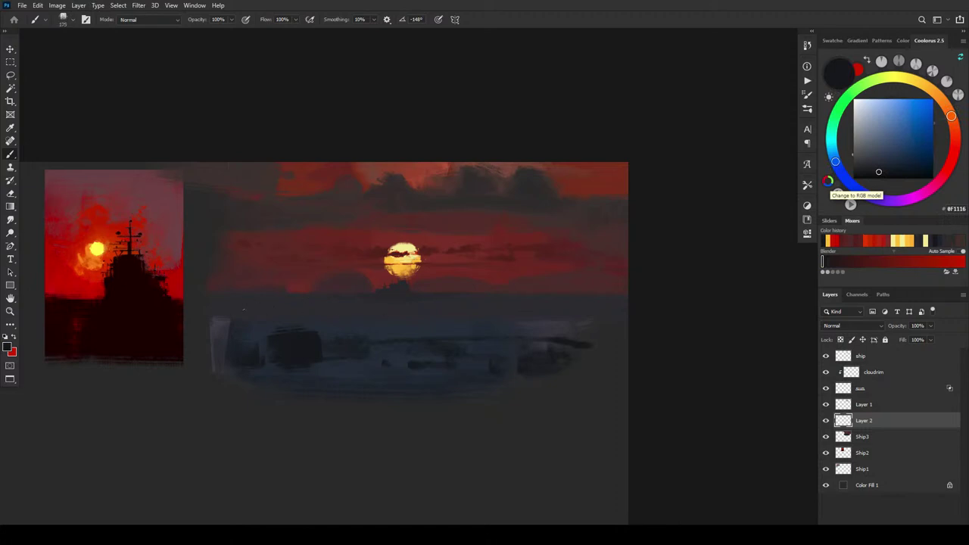
{"action": "left_click_drag", "start_coordinate": [321, 311], "coordinate": [335, 312]}
{"action": "mouse_move", "coordinate": [426, 320]}
{"action": "left_mouse_down"}
{"action": "mouse_move", "coordinate": [572, 315]}
{"action": "mouse_move", "coordinate": [422, 319]}
{"action": "mouse_move", "coordinate": [576, 325]}
{"action": "left_mouse_up"}
{"action": "key", "text": "bracketleft"}
{"action": "key", "text": "bracketleft"}
{"action": "key", "text": "bracketleft"}
{"action": "key", "text": "bracketleft"}
{"action": "key", "text": "bracketleft"}
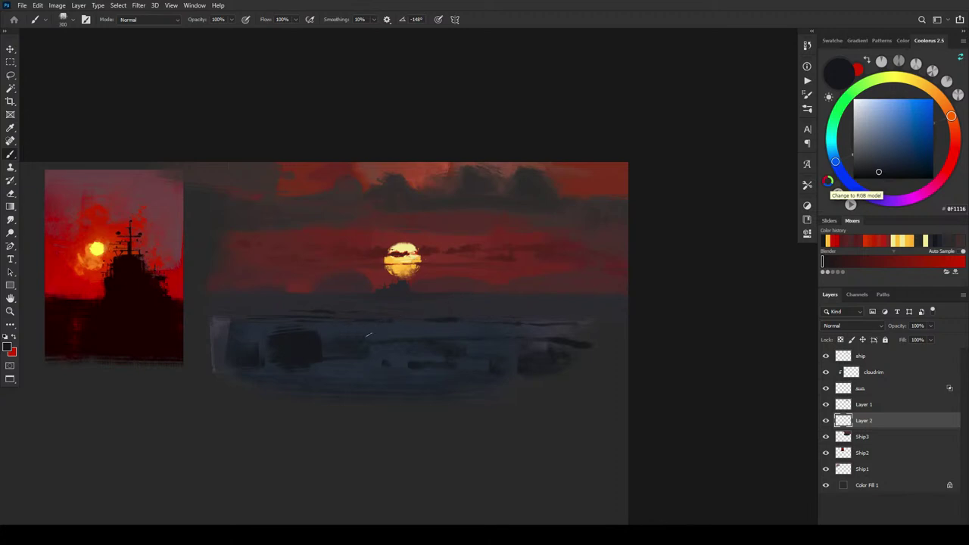
{"action": "left_click_drag", "start_coordinate": [368, 334], "coordinate": [549, 338]}
Step: Break up the square dark block in the sea with thin wave strokes, using sampled dark blues such as #222939 and #1D2330
{"action": "key", "text": "x"}
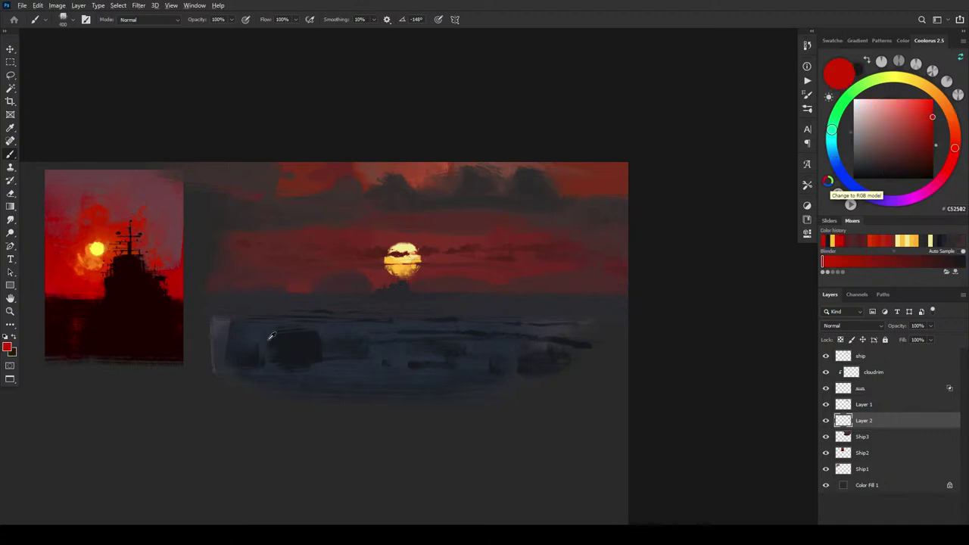
{"action": "left_click", "coordinate": [269, 337], "text": "alt"}
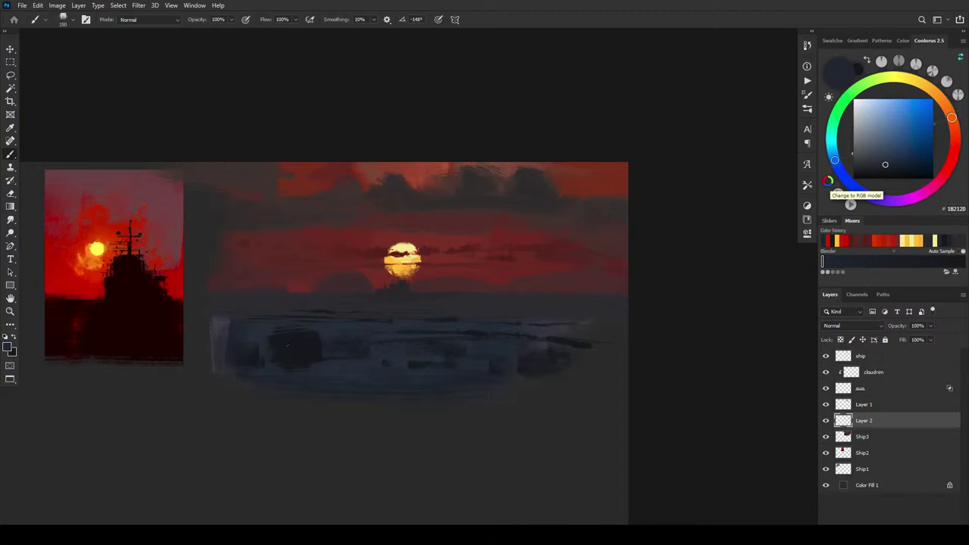
{"action": "left_click", "coordinate": [264, 332], "text": "alt"}
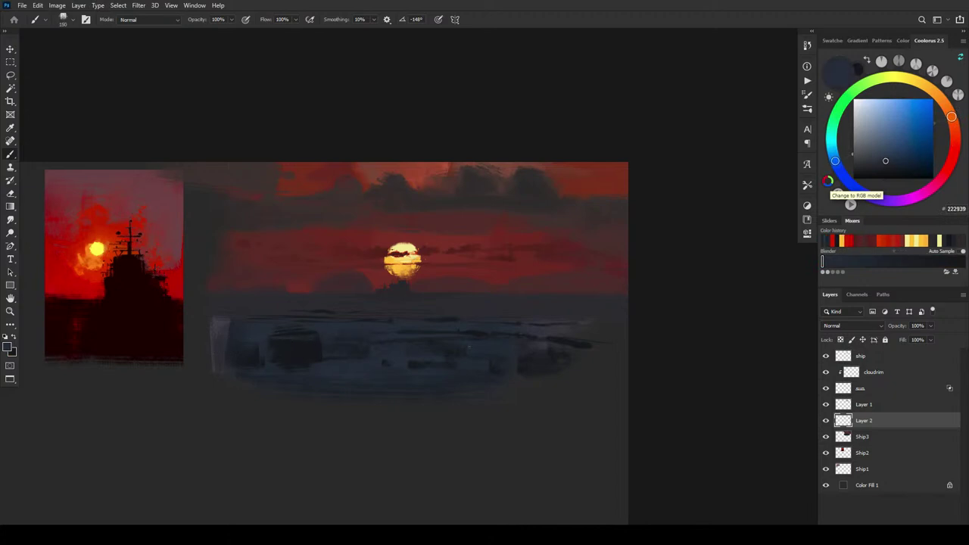
{"action": "left_click_drag", "start_coordinate": [287, 350], "coordinate": [315, 350]}
{"action": "left_click_drag", "start_coordinate": [293, 353], "coordinate": [316, 353]}
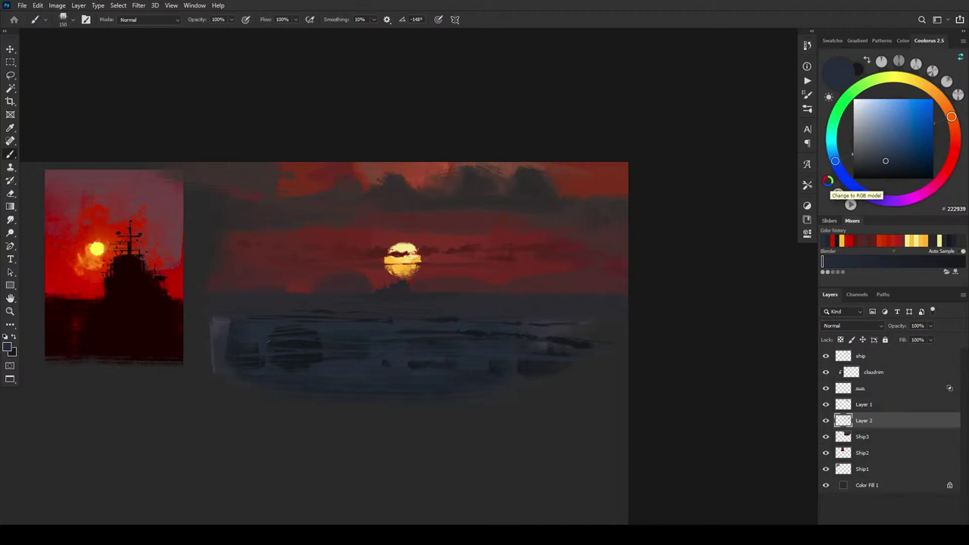
{"action": "left_click_drag", "start_coordinate": [285, 343], "coordinate": [321, 343]}
{"action": "left_click", "coordinate": [331, 331], "text": "alt"}
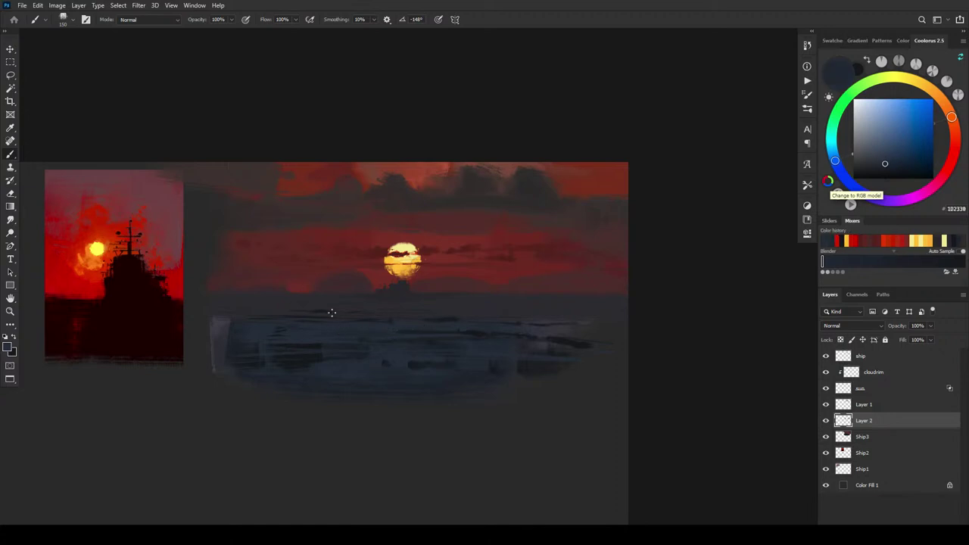
{"action": "left_click", "coordinate": [491, 324], "text": "alt"}
{"action": "left_click", "coordinate": [381, 327], "text": "alt"}
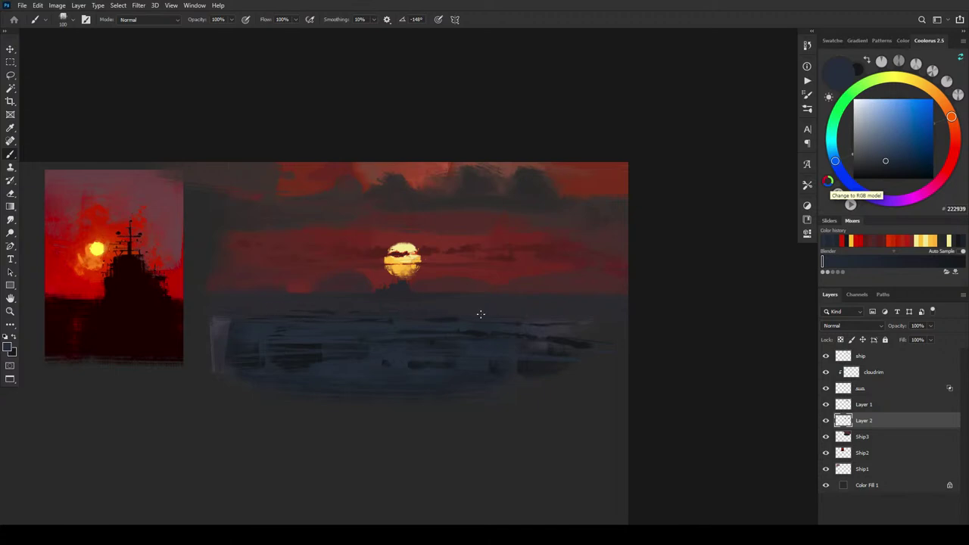
Step: Set the paint colour to slate blue #2E374C, add a new layer above Layer 2, and choose the EE Water 3 brush
{"action": "left_click", "coordinate": [885, 154]}
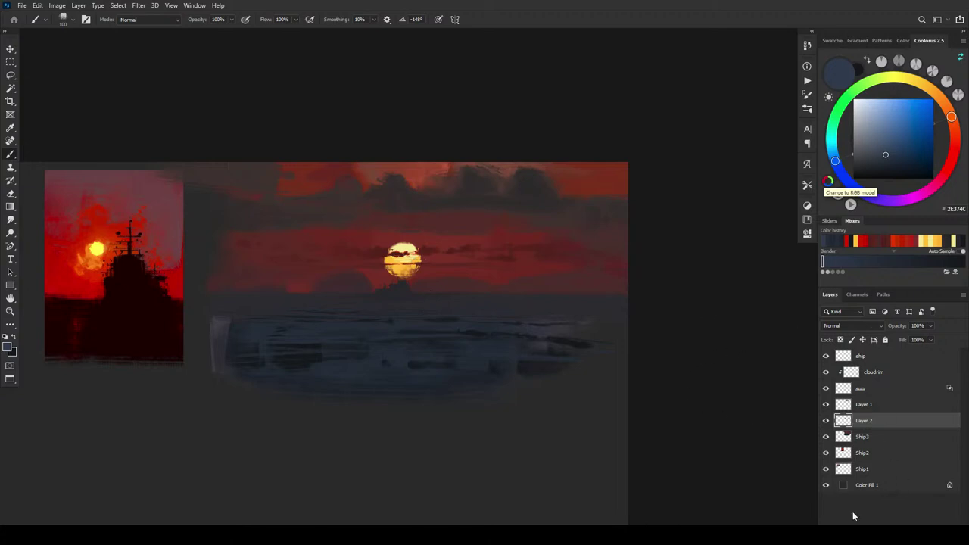
{"action": "left_click", "coordinate": [937, 530]}
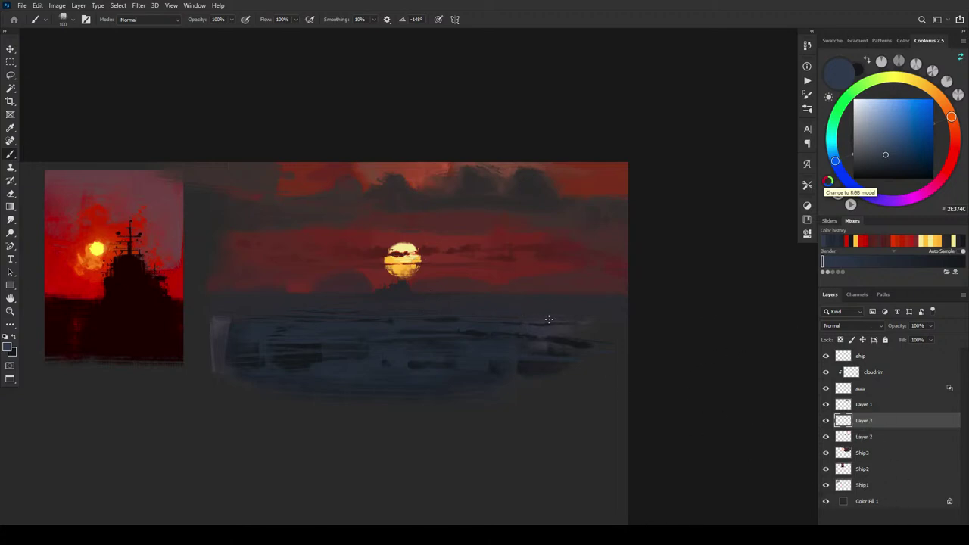
{"action": "right_click", "coordinate": [469, 346]}
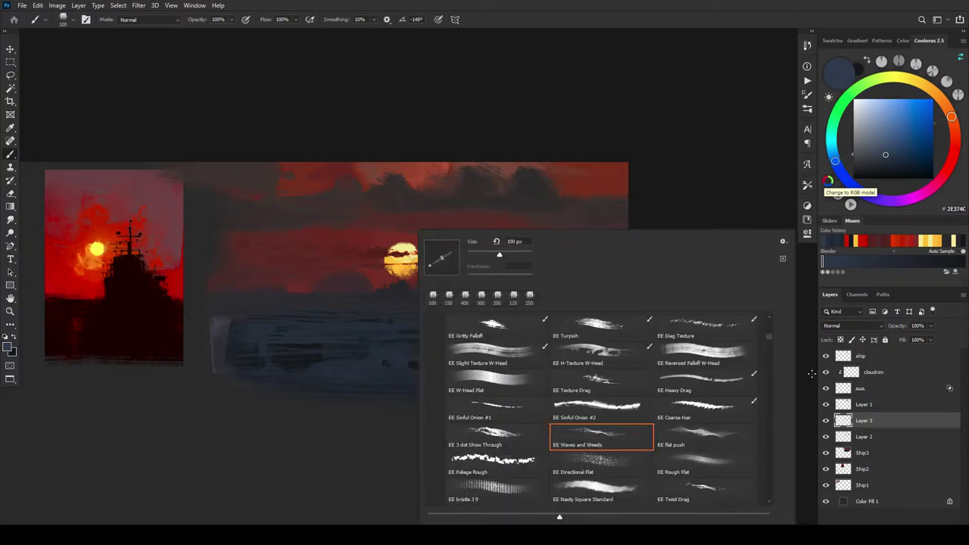
{"action": "scroll", "coordinate": [771, 346], "scroll_direction": "down", "scroll_amount": 1}
{"action": "left_click_drag", "start_coordinate": [767, 341], "coordinate": [771, 334]}
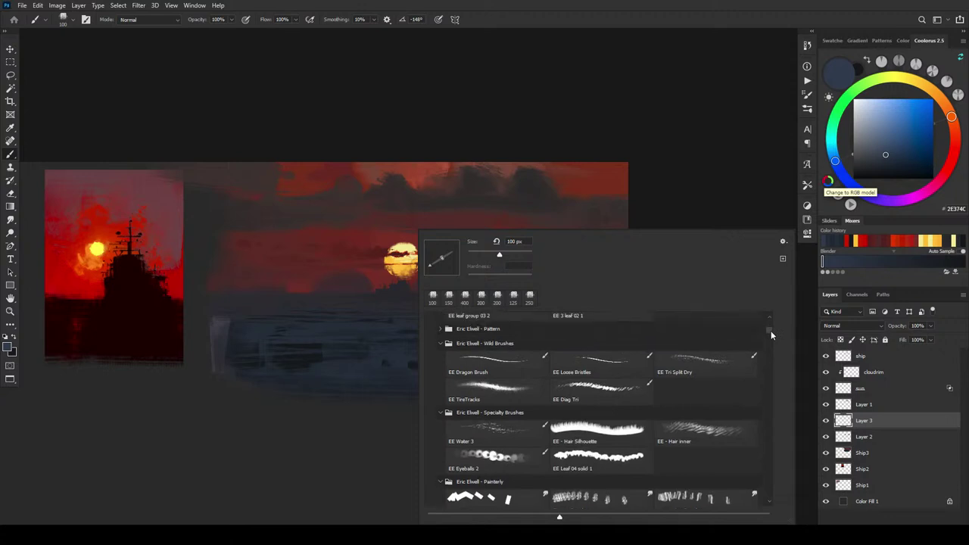
{"action": "left_click", "coordinate": [503, 433]}
{"action": "left_click", "coordinate": [376, 356]}
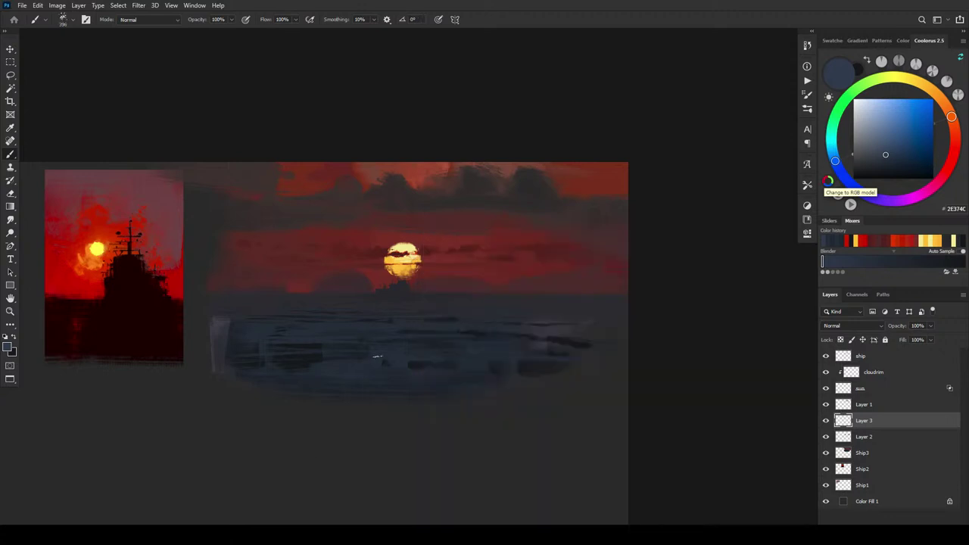
Step: Sample near-black #0F1116 and paint fine water ripples across the sea just below the ship and horizon on Layer 3
{"action": "left_click", "coordinate": [478, 346], "text": "alt"}
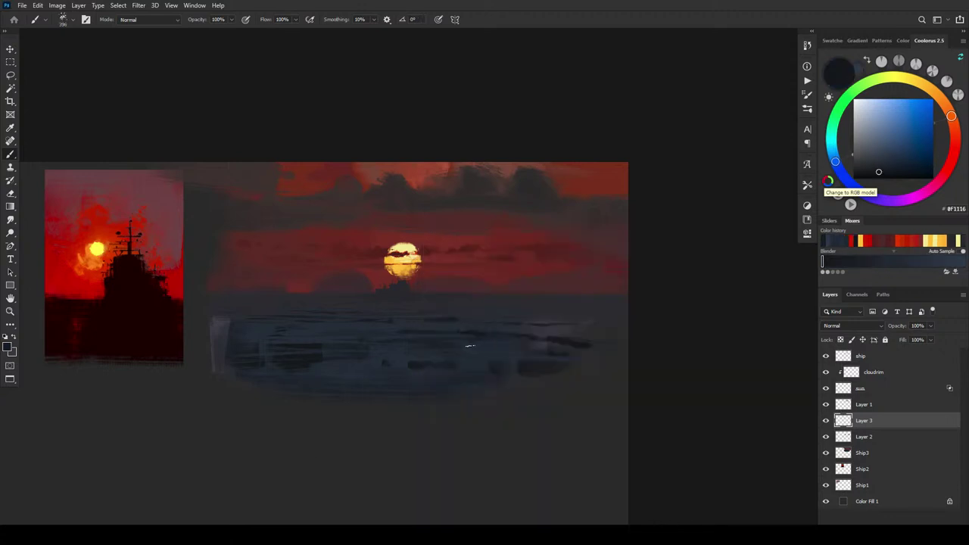
{"action": "key", "text": "ctrl+plus"}
{"action": "key", "text": "ctrl+plus"}
{"action": "key", "text": "ctrl+plus"}
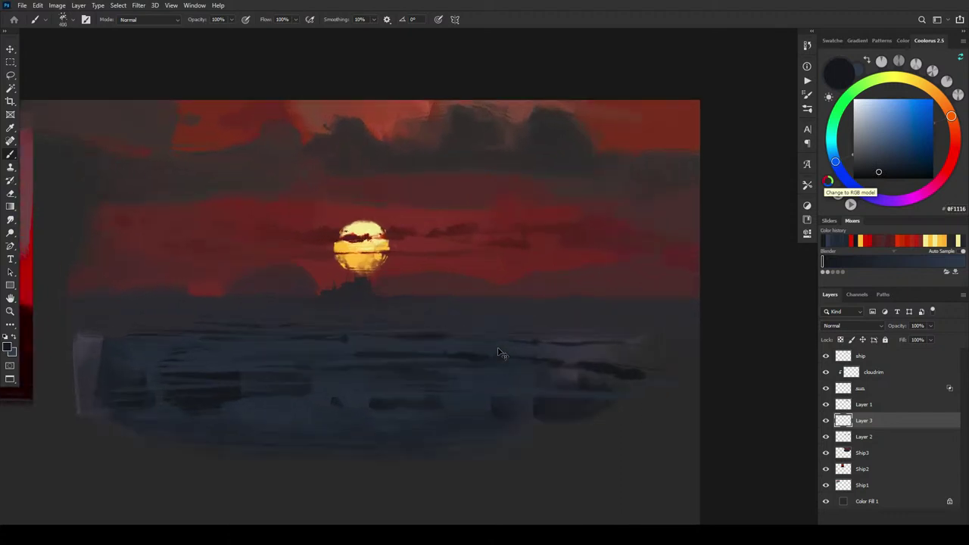
{"action": "left_click_drag", "start_coordinate": [419, 331], "coordinate": [587, 349]}
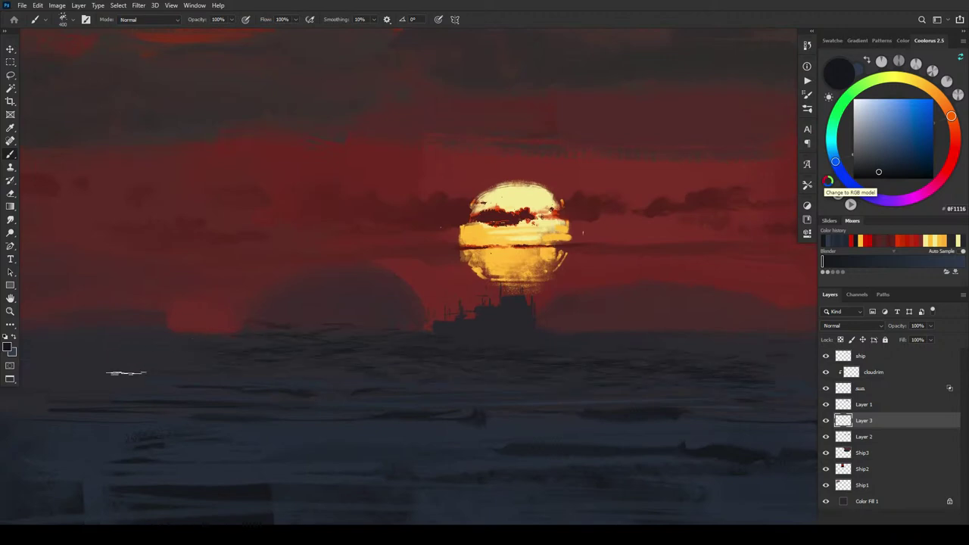
Step: Try test strokes of the water brush over the red sky and around the ship, and undo them
{"action": "left_click_drag", "start_coordinate": [113, 185], "coordinate": [356, 202]}
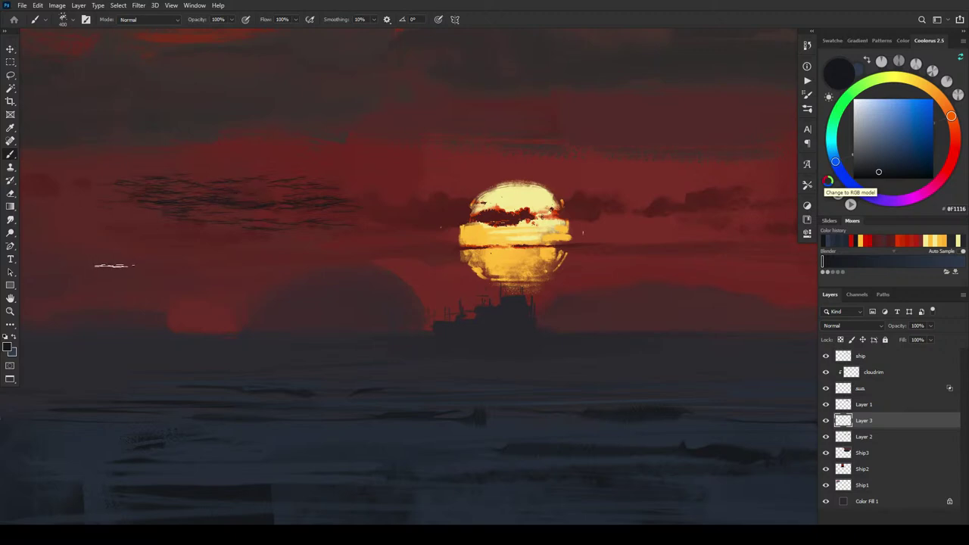
{"action": "key", "text": "ctrl+z"}
{"action": "left_click_drag", "start_coordinate": [214, 240], "coordinate": [326, 239]}
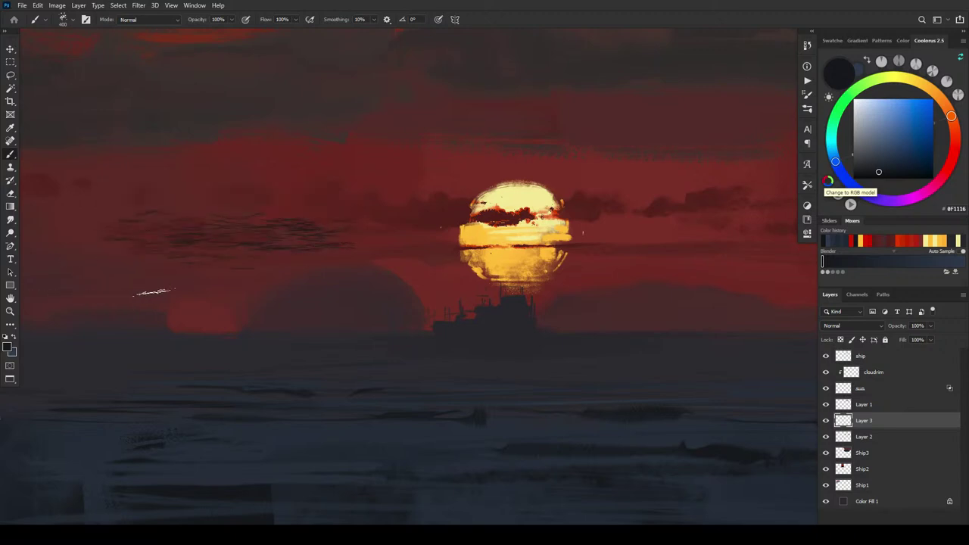
{"action": "left_click_drag", "start_coordinate": [342, 296], "coordinate": [662, 311]}
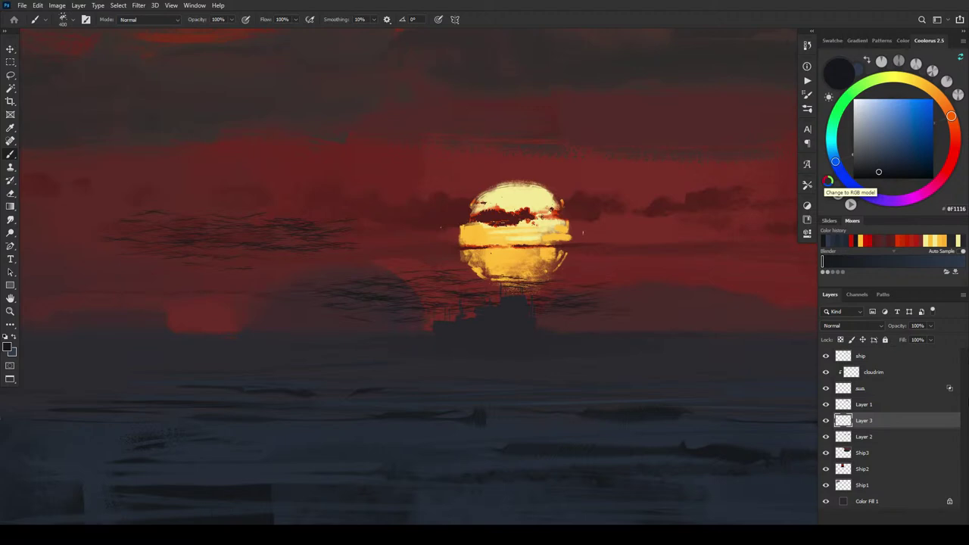
{"action": "key", "text": "ctrl+z"}
{"action": "key", "text": "ctrl+z"}
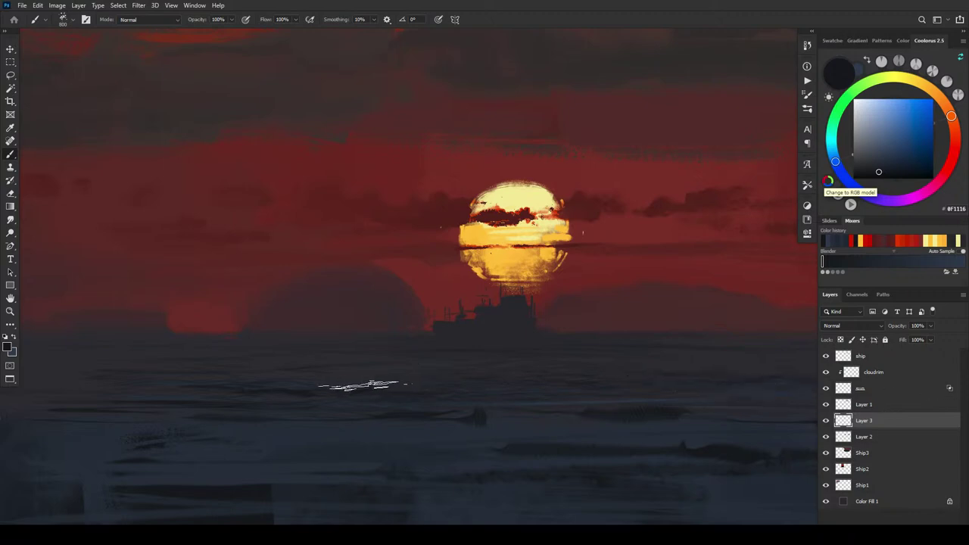
Step: Enlarge the water brush to 1200 px and paint dark ripples across the middle of the sea toward its light edge patch
{"action": "key", "text": "bracketright"}
{"action": "key", "text": "bracketright"}
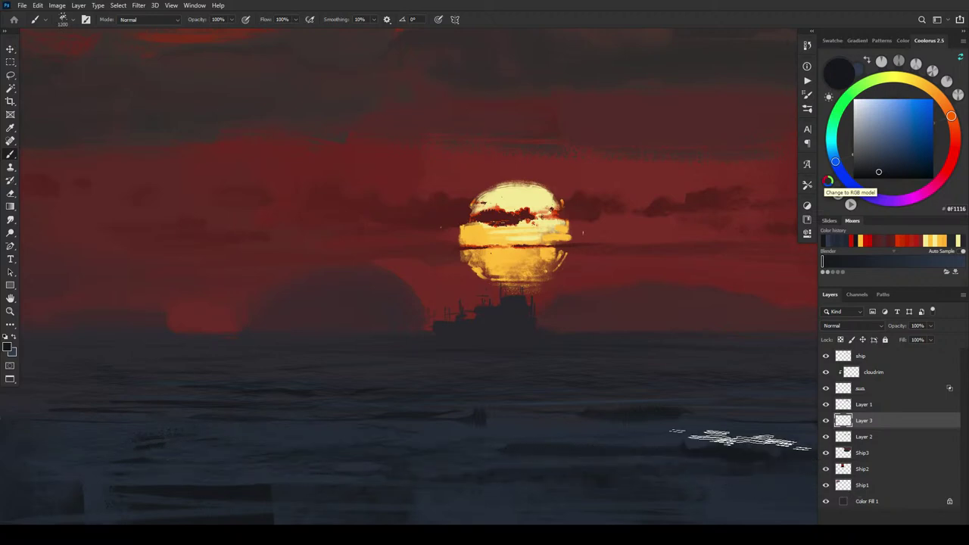
{"action": "left_click_drag", "start_coordinate": [551, 411], "coordinate": [292, 401]}
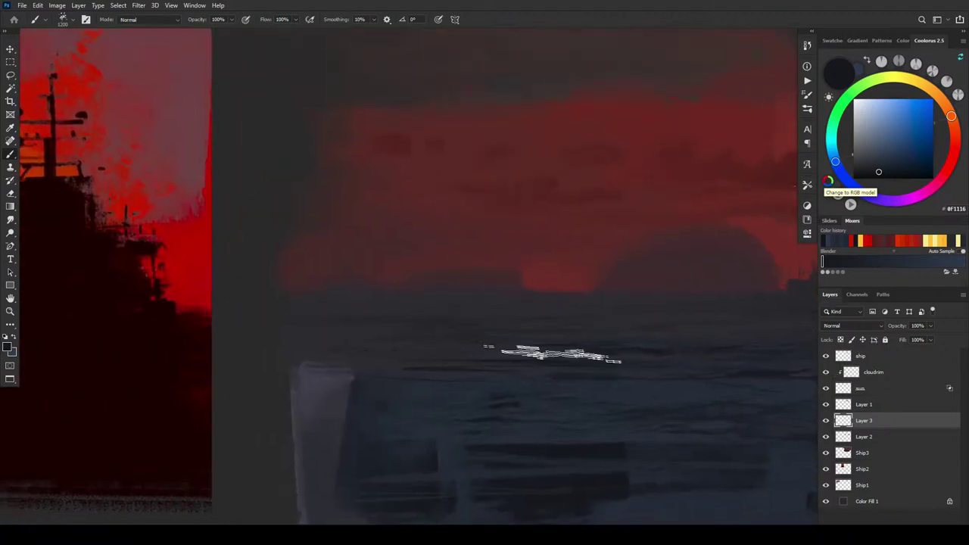
{"action": "left_click", "coordinate": [363, 381]}
{"action": "left_click", "coordinate": [256, 434]}
Step: Extend the dark #0F1116 ripples over the foreground water and the far side of the sea beyond the ship
{"action": "mouse_move", "coordinate": [480, 446]}
{"action": "left_mouse_down"}
{"action": "mouse_move", "coordinate": [291, 384]}
{"action": "mouse_move", "coordinate": [227, 347]}
{"action": "left_mouse_up"}
{"action": "left_click_drag", "start_coordinate": [355, 449], "coordinate": [492, 434]}
{"action": "left_click_drag", "start_coordinate": [606, 400], "coordinate": [253, 374]}
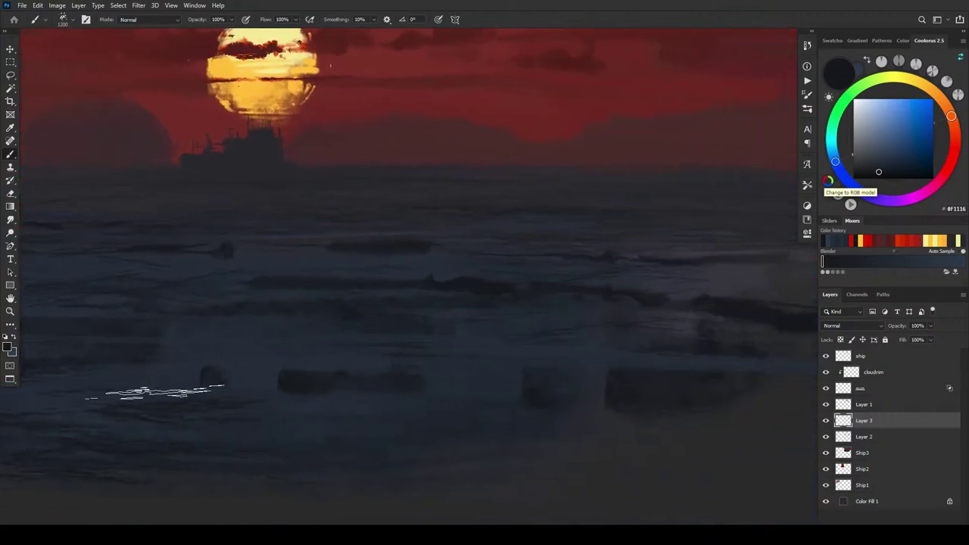
{"action": "mouse_move", "coordinate": [594, 393]}
{"action": "left_mouse_down"}
{"action": "mouse_move", "coordinate": [469, 387]}
{"action": "mouse_move", "coordinate": [579, 409]}
{"action": "left_mouse_up"}
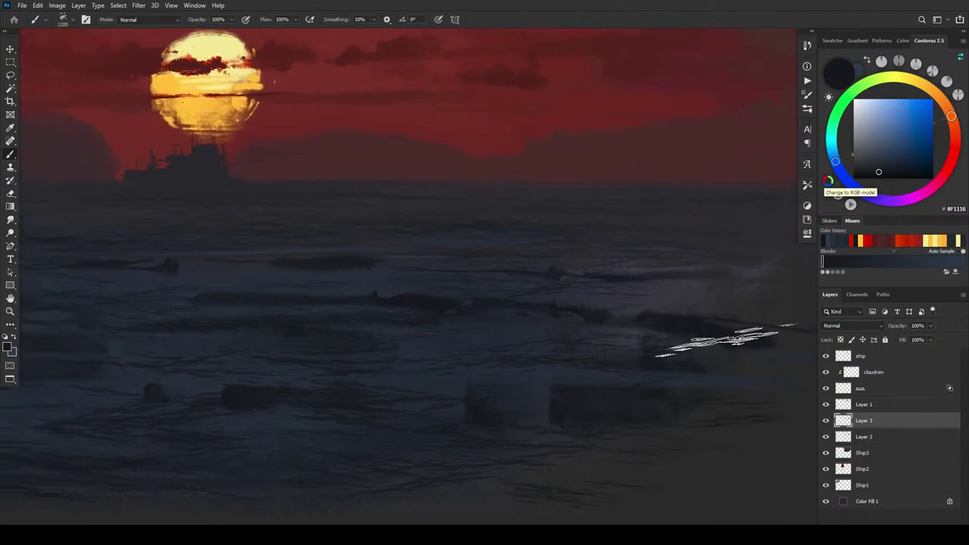
{"action": "left_click_drag", "start_coordinate": [589, 372], "coordinate": [808, 420]}
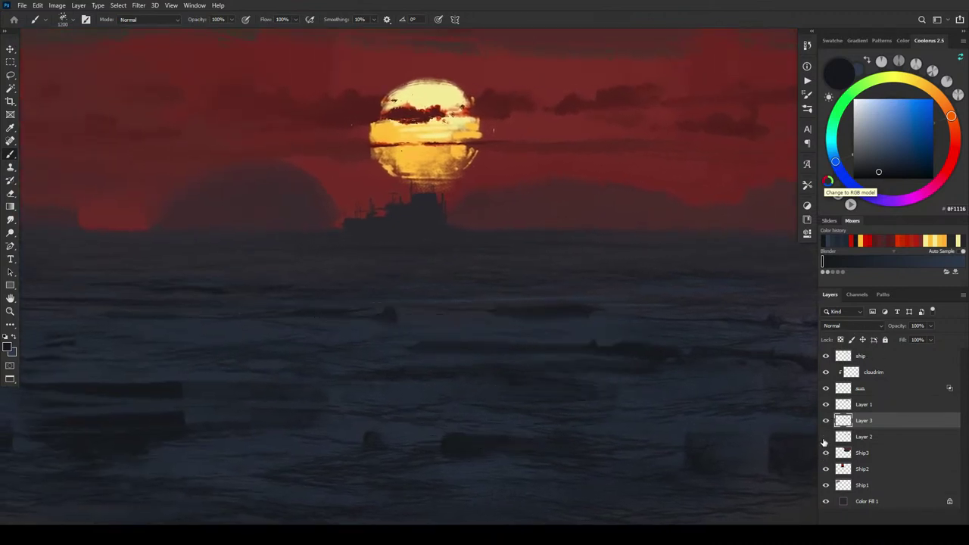
Step: Compare the sea with Layer 2 and Layer 3 each hidden and shown, both close up and in the whole thumbnail
{"action": "left_click", "coordinate": [825, 437]}
{"action": "left_click", "coordinate": [825, 437]}
{"action": "left_click", "coordinate": [825, 420]}
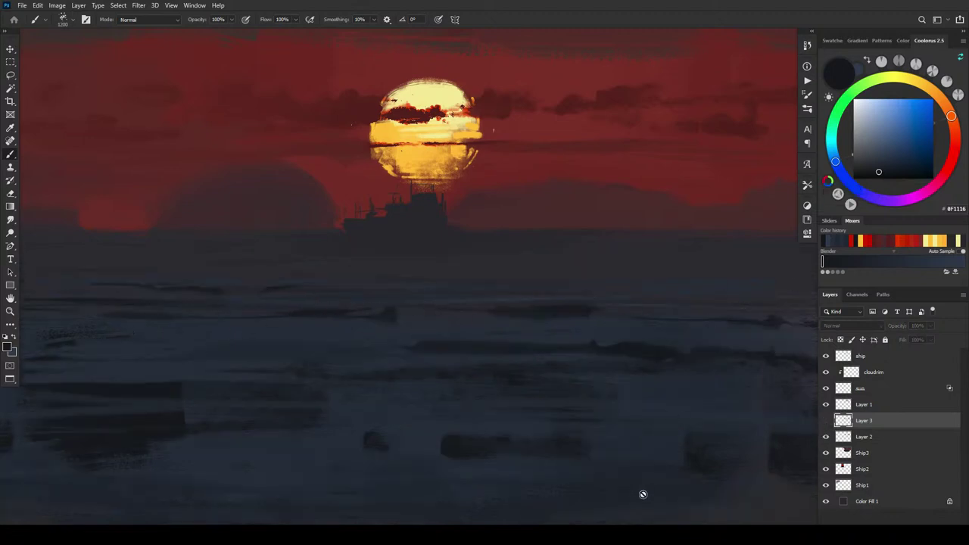
{"action": "key", "text": "ctrl+minus"}
{"action": "key", "text": "ctrl+minus"}
{"action": "key", "text": "ctrl+minus"}
{"action": "key", "text": "ctrl+minus"}
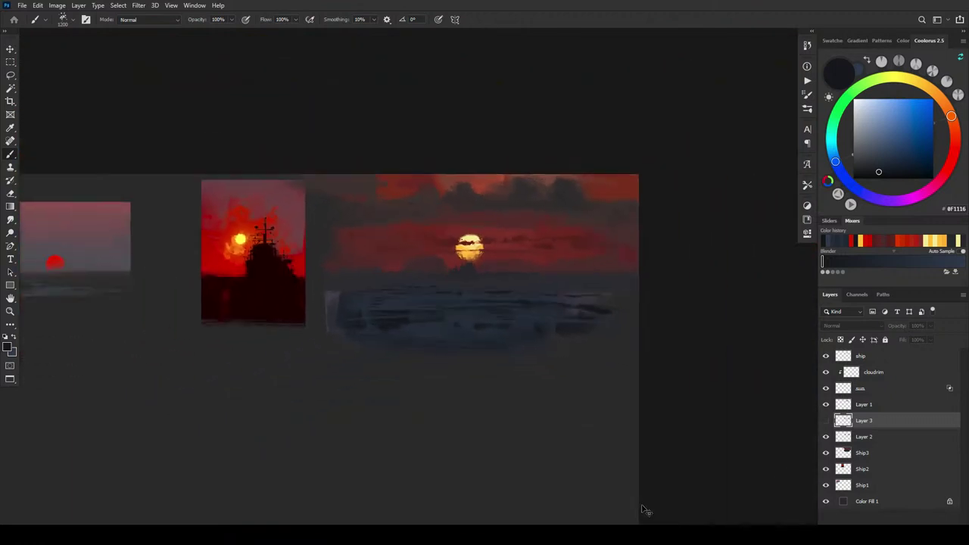
{"action": "key", "text": "ctrl+plus"}
{"action": "key", "text": "ctrl+plus"}
{"action": "key", "text": "ctrl+plus"}
{"action": "left_click_drag", "start_coordinate": [597, 409], "coordinate": [542, 477]}
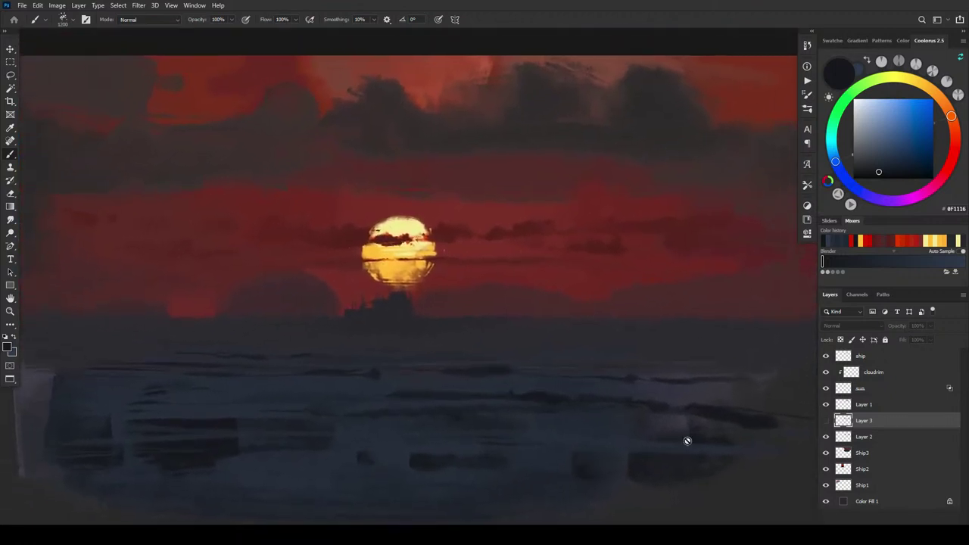
{"action": "left_click", "coordinate": [826, 437]}
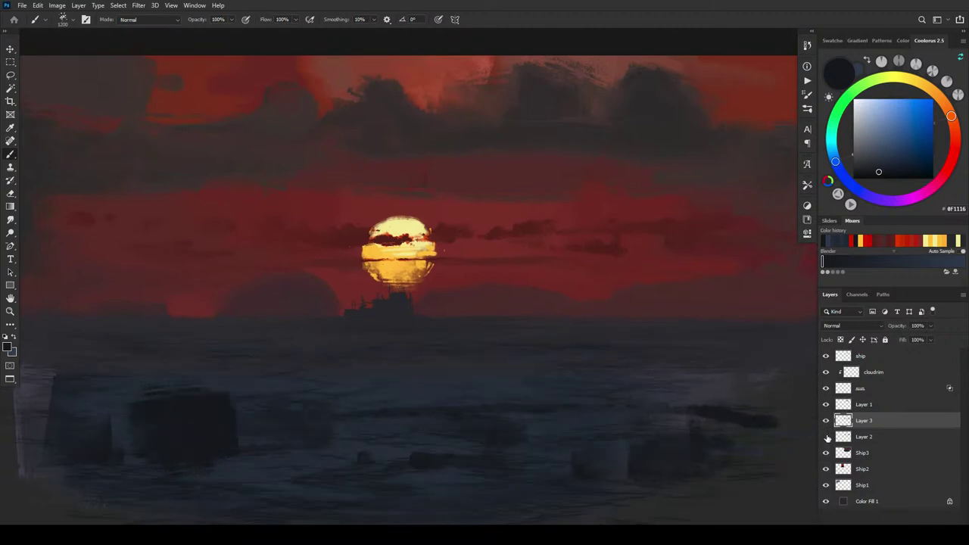
{"action": "left_click", "coordinate": [826, 438]}
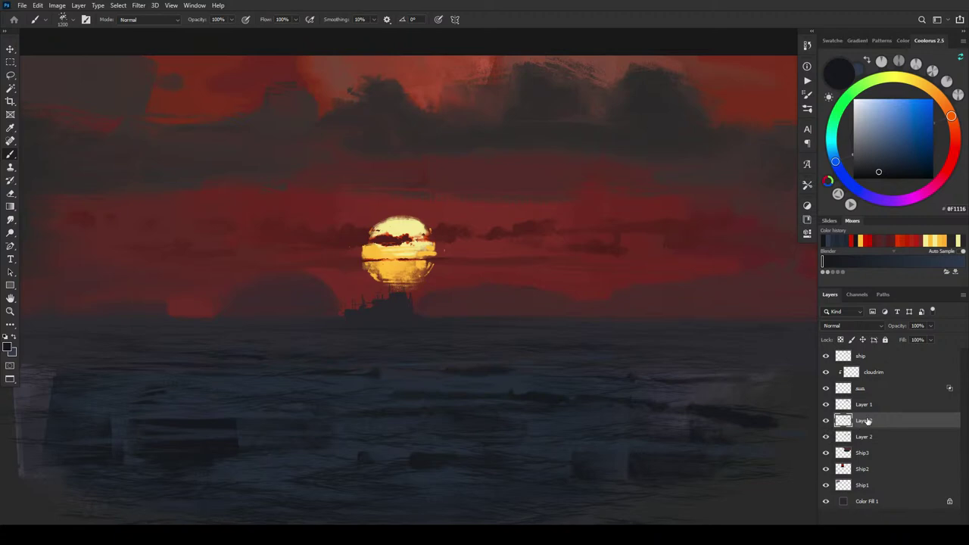
Step: Move Layer 3 beneath Layer 2 and add a new layer directly above Ship3
{"action": "left_click_drag", "start_coordinate": [868, 421], "coordinate": [865, 447]}
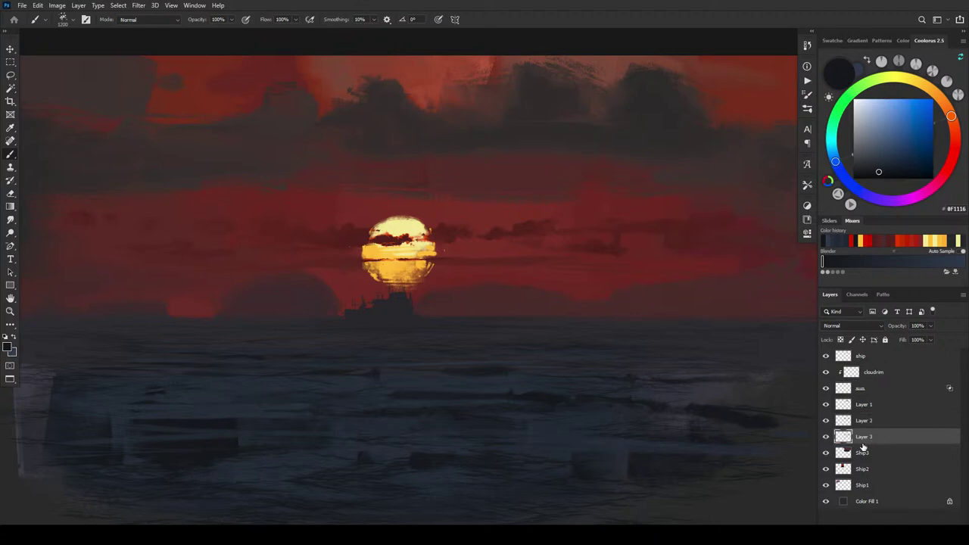
{"action": "left_click", "coordinate": [930, 327]}
{"action": "left_click", "coordinate": [884, 421]}
{"action": "left_click", "coordinate": [872, 452]}
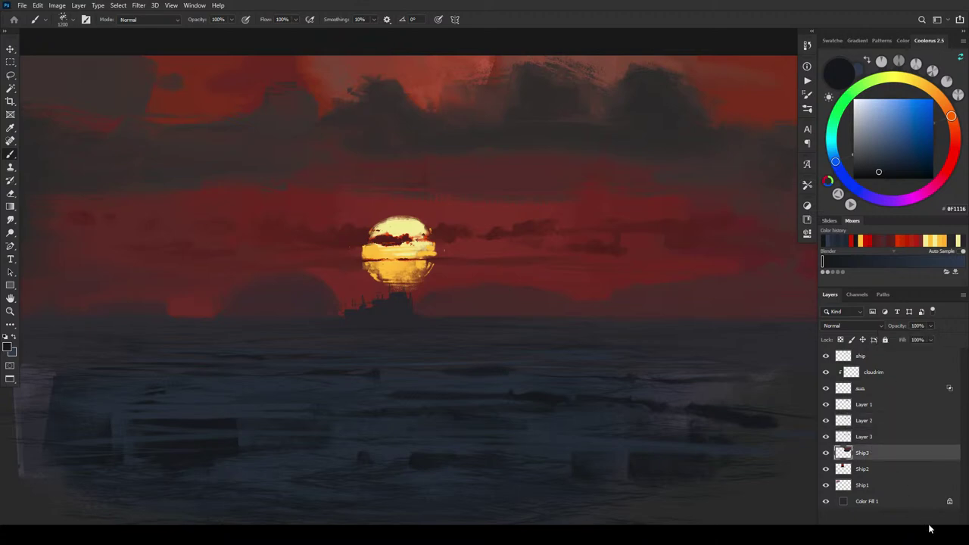
{"action": "left_click", "coordinate": [941, 528]}
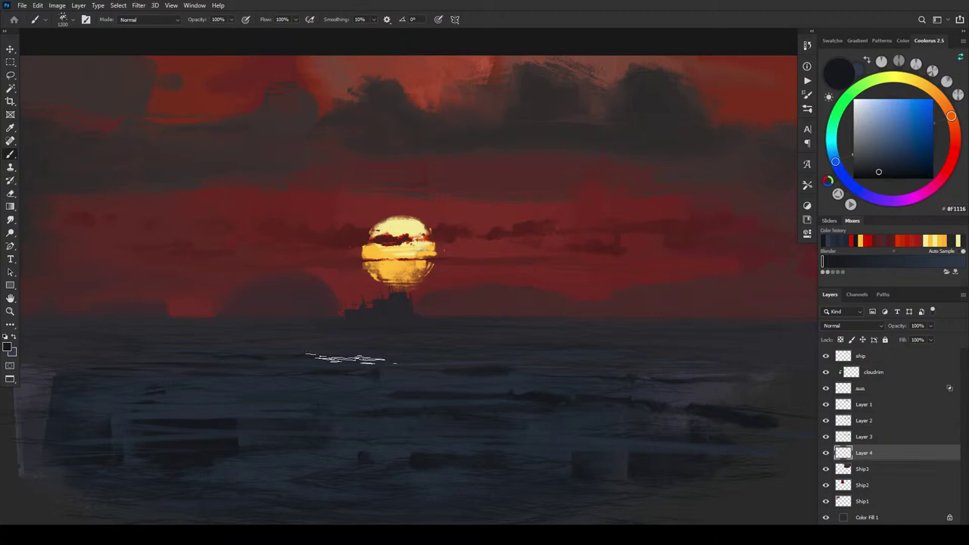
Step: Paint faint red, yellow and orange reflection streaks on the sea below the ship, sampling the red and yellow from the sky and sun
{"action": "left_click", "coordinate": [460, 275], "text": "alt"}
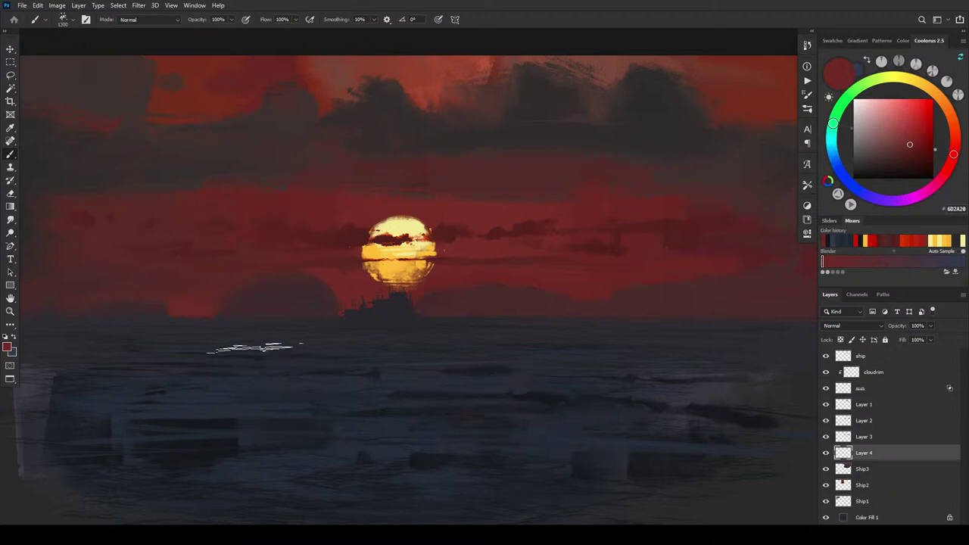
{"action": "left_click", "coordinate": [394, 270], "text": "alt"}
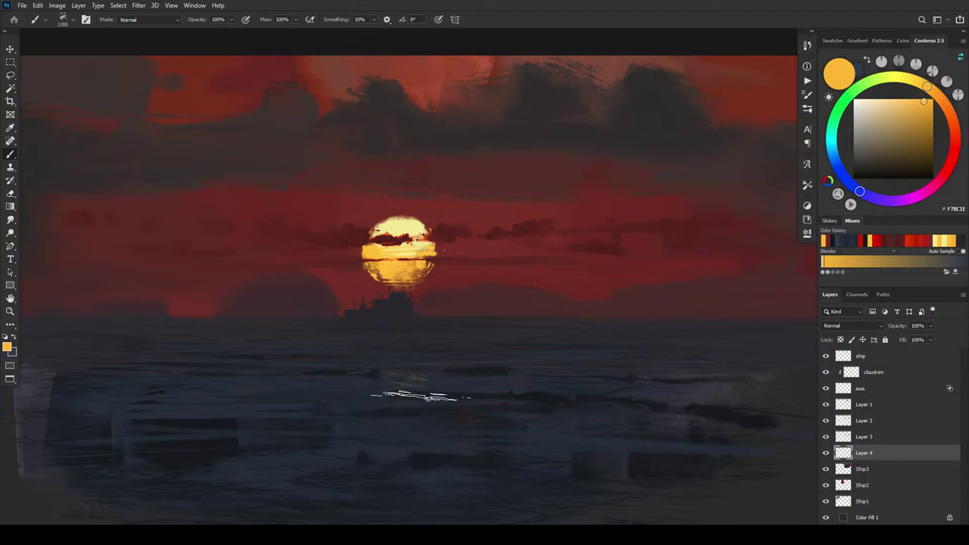
{"action": "left_click", "coordinate": [949, 113]}
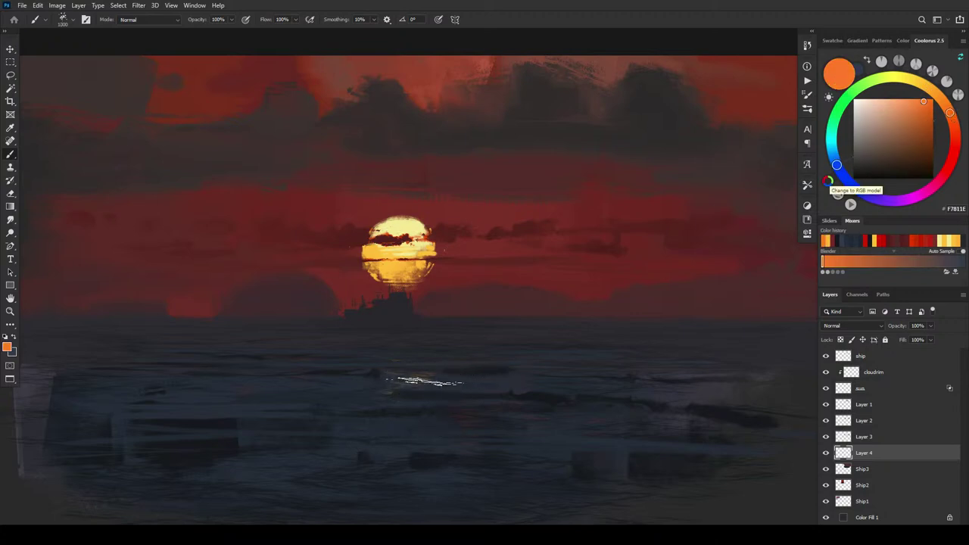
Step: Add red-orange #D54800 streaks around the sun's reflection and dark red #631100 streaks on the nearer water
{"action": "left_click", "coordinate": [954, 127]}
{"action": "left_click", "coordinate": [933, 112]}
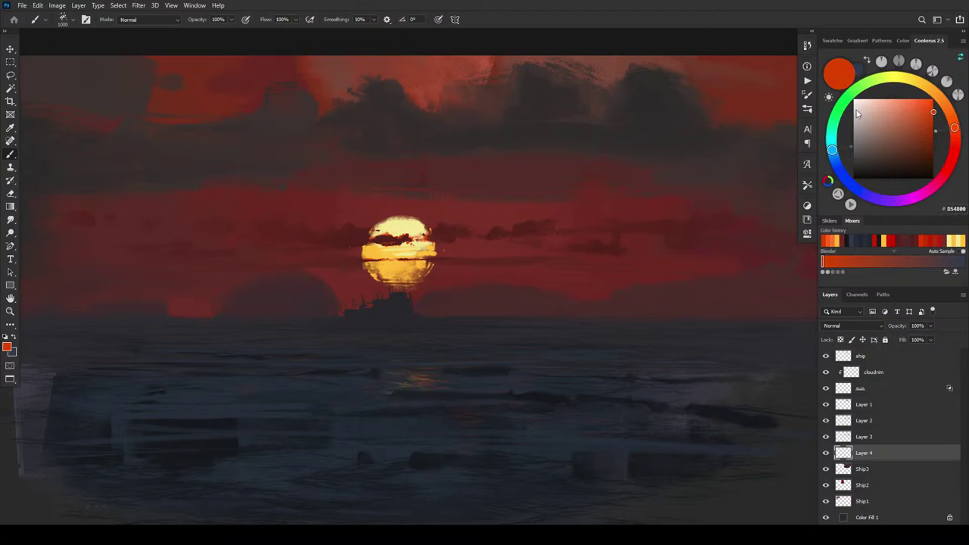
{"action": "left_click_drag", "start_coordinate": [943, 137], "coordinate": [934, 140]}
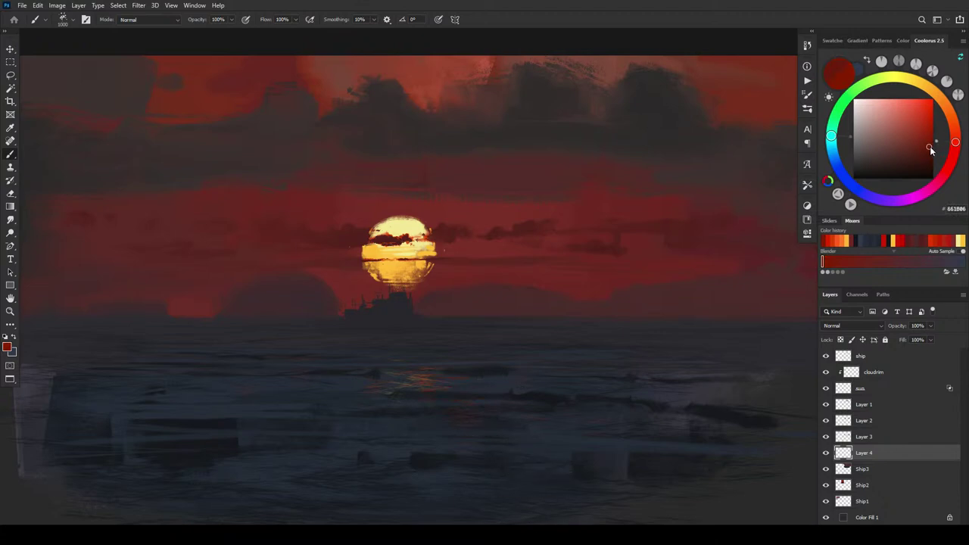
{"action": "left_click", "coordinate": [932, 149]}
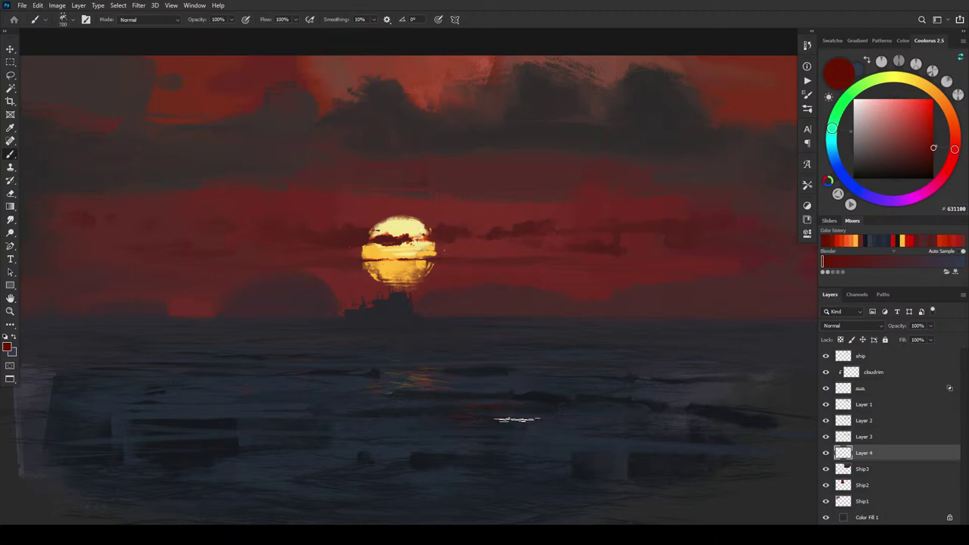
Step: Compare the water with Layer 3 and Layer 2 each hidden and shown, and duplicate Layer 4 to strengthen the reflections
{"action": "key", "text": "ctrl+plus"}
{"action": "key", "text": "ctrl+plus"}
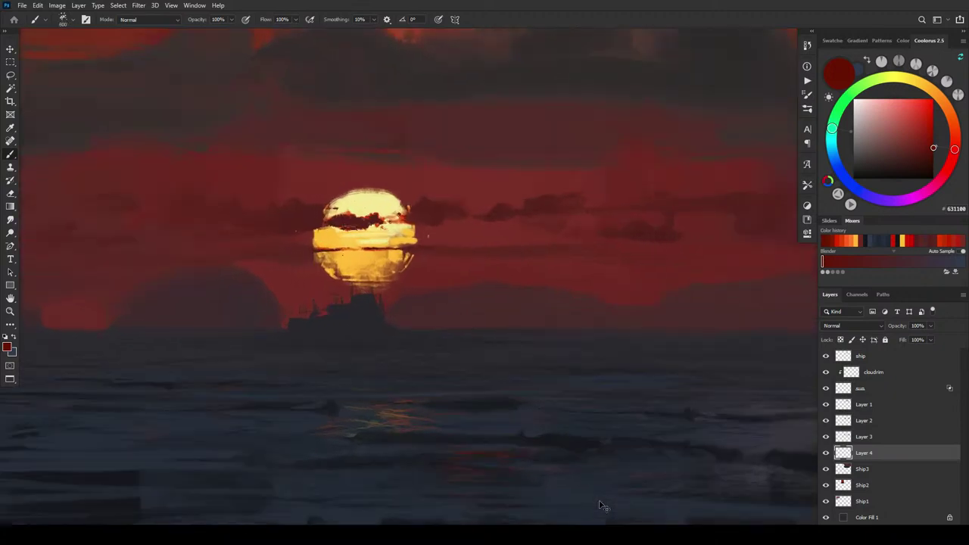
{"action": "key", "text": "v"}
{"action": "left_click_drag", "start_coordinate": [454, 410], "coordinate": [588, 242]}
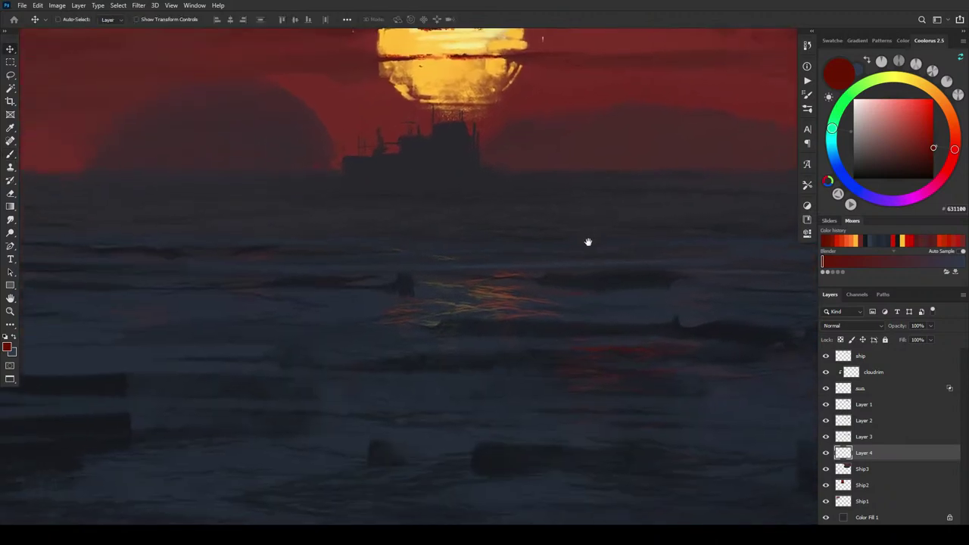
{"action": "left_click", "coordinate": [826, 437]}
{"action": "left_click", "coordinate": [826, 437]}
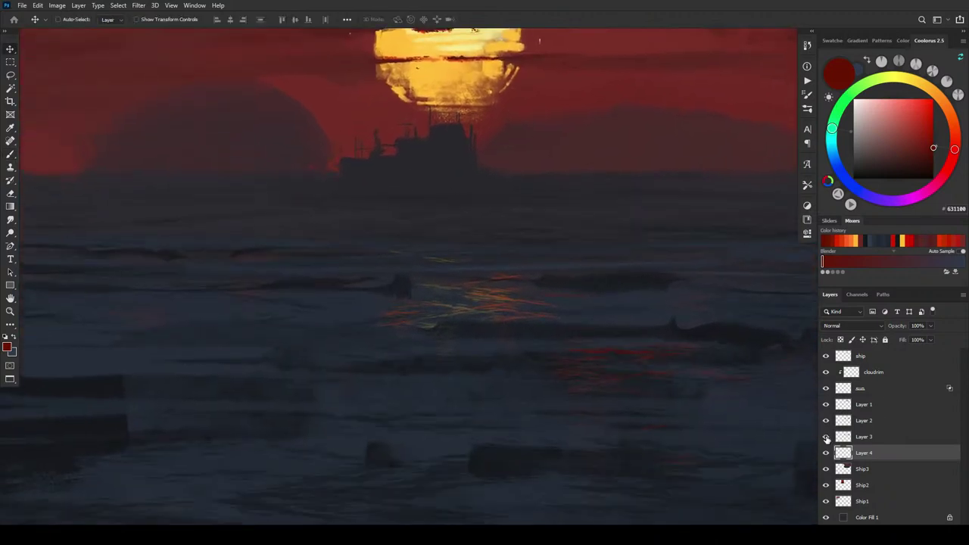
{"action": "left_click", "coordinate": [826, 421]}
{"action": "left_click", "coordinate": [826, 420]}
{"action": "left_click_drag", "start_coordinate": [871, 454], "coordinate": [876, 449]}
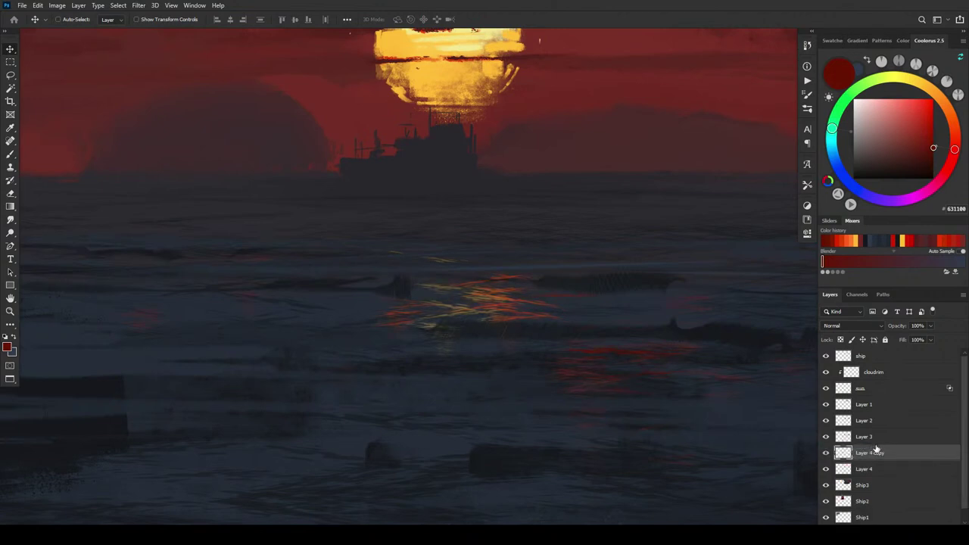
Step: Try a second duplicate of the reflections layer, judge it across the whole canvas, and delete it
{"action": "key", "text": "ctrl+j"}
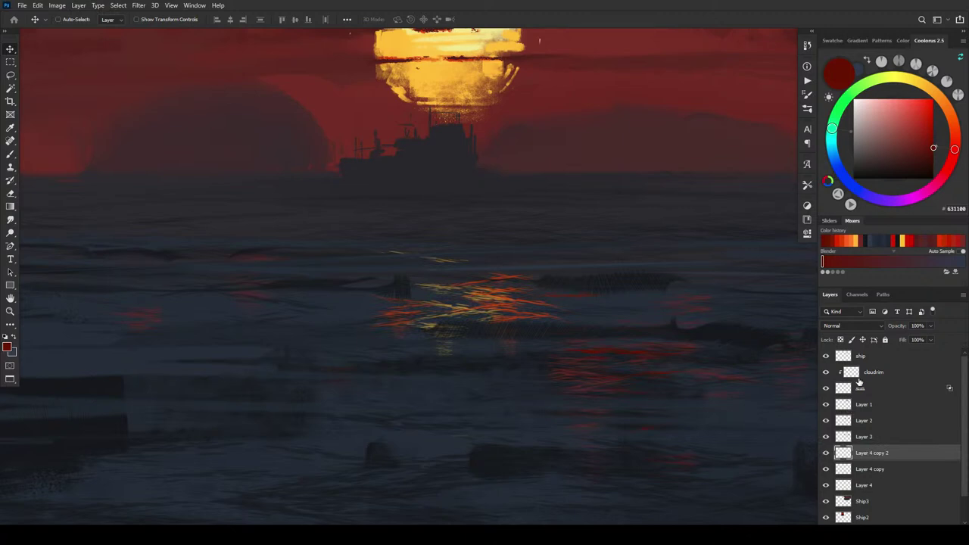
{"action": "key", "text": "ctrl+minus"}
{"action": "key", "text": "ctrl+minus"}
{"action": "key", "text": "ctrl+minus"}
{"action": "key", "text": "ctrl+minus"}
{"action": "key", "text": "ctrl+minus"}
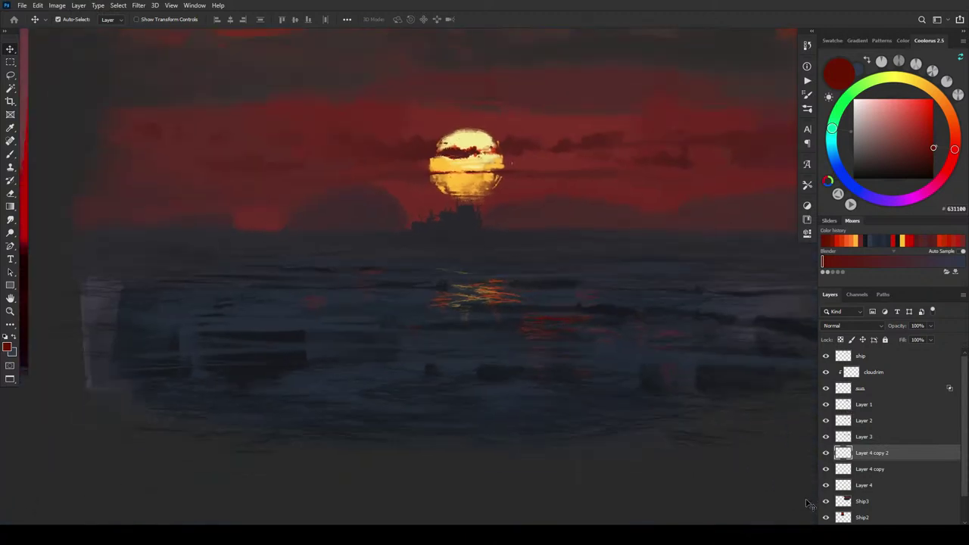
{"action": "key", "text": "ctrl+minus"}
{"action": "key", "text": "ctrl+plus"}
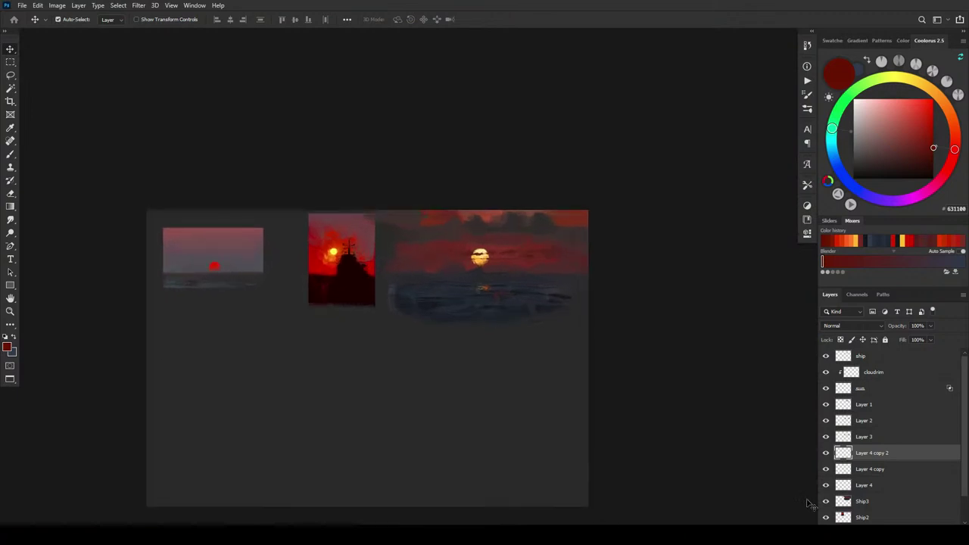
{"action": "key", "text": "ctrl+plus"}
{"action": "key", "text": "ctrl+plus"}
{"action": "key", "text": "ctrl+plus"}
{"action": "key", "text": "ctrl+plus"}
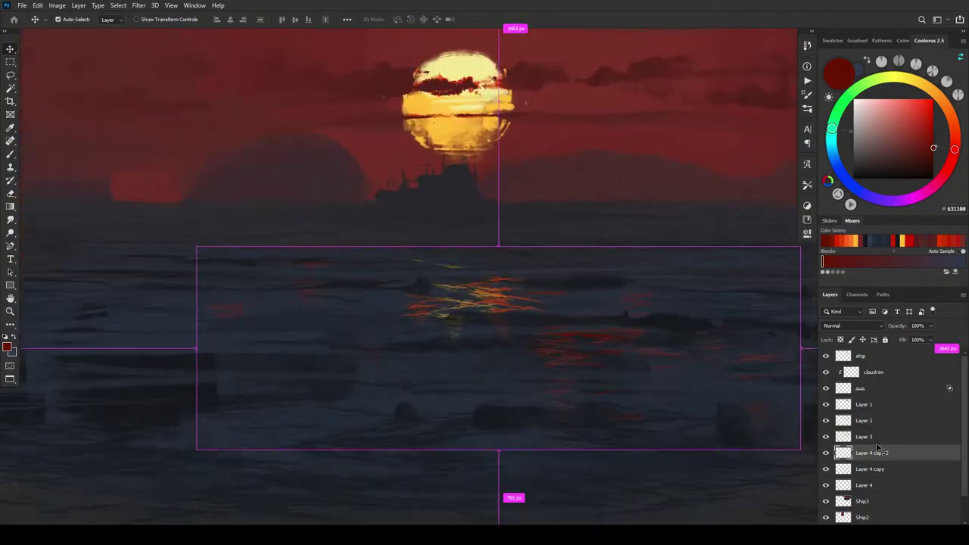
{"action": "key", "text": "Delete"}
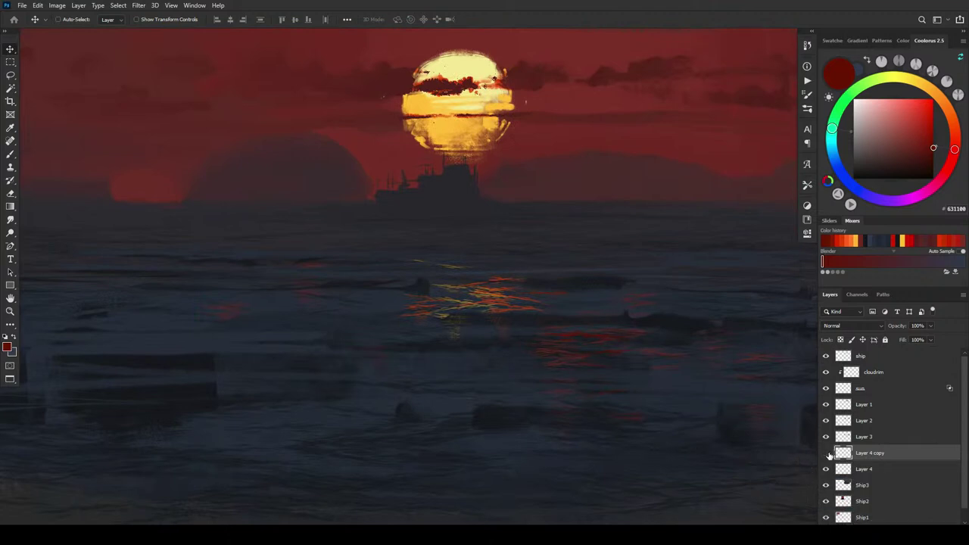
Step: Duplicate Layer 4 copy, merge it with its duplicate, and hide the original Layer 4
{"action": "left_click", "coordinate": [826, 453]}
{"action": "left_click", "coordinate": [827, 454]}
{"action": "key", "text": "ctrl+j"}
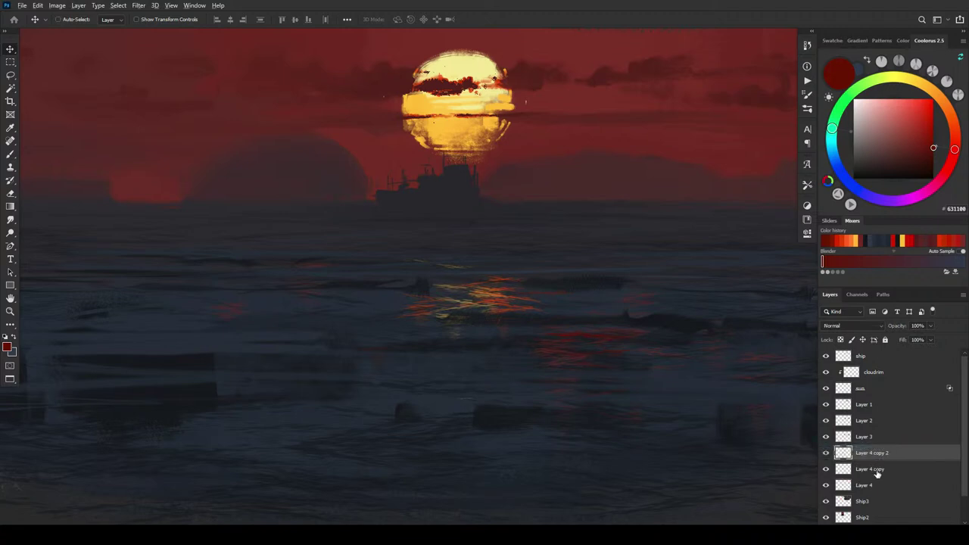
{"action": "left_click", "coordinate": [876, 470], "text": "shift"}
{"action": "right_click", "coordinate": [879, 467]}
{"action": "left_click", "coordinate": [863, 334]}
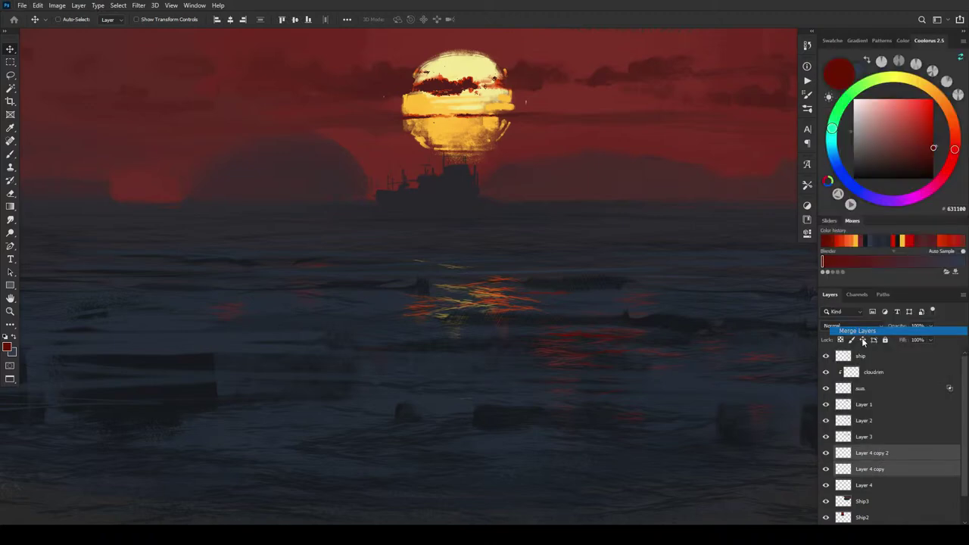
{"action": "left_click", "coordinate": [827, 469]}
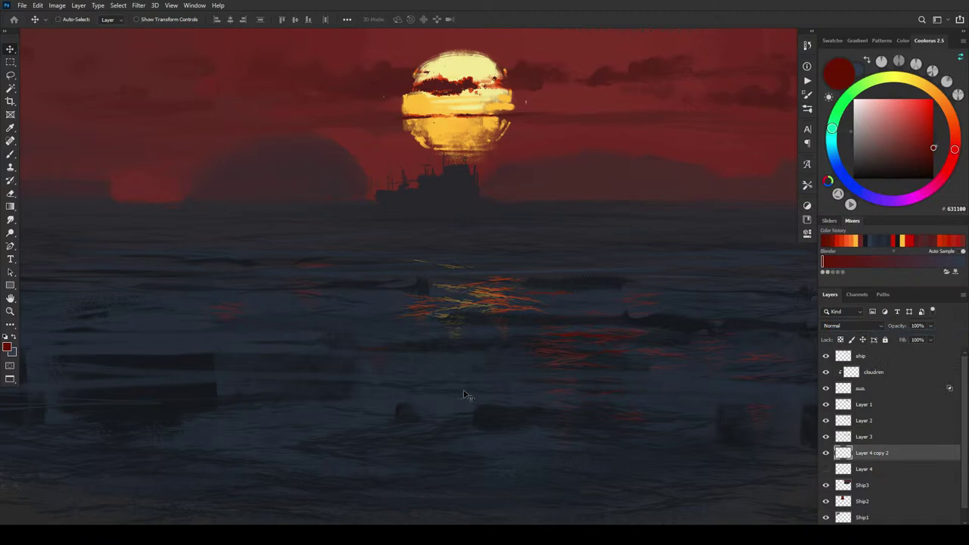
Step: Compare the merged reflections with the original Layer 4, and try one more duplicate of the merged layer before deleting it
{"action": "left_click", "coordinate": [825, 452]}
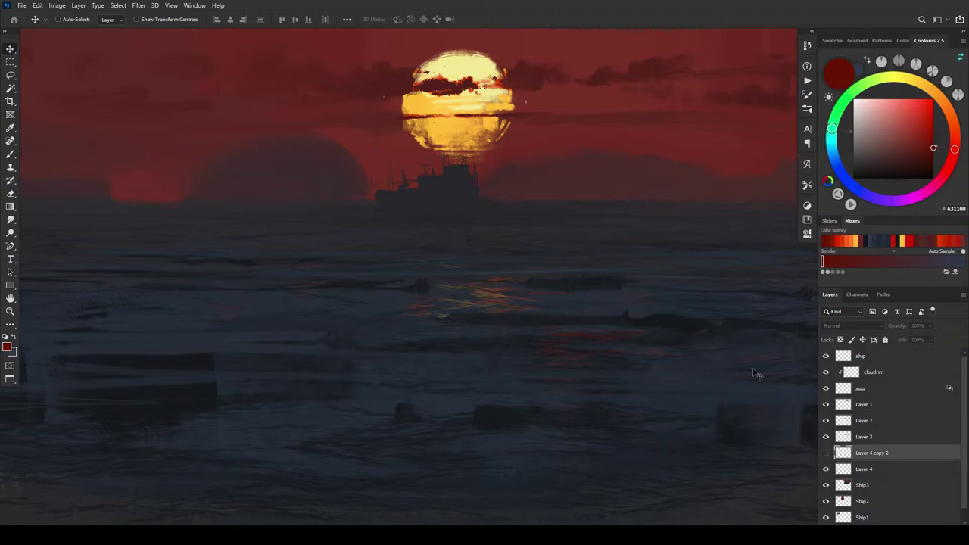
{"action": "left_click", "coordinate": [826, 453]}
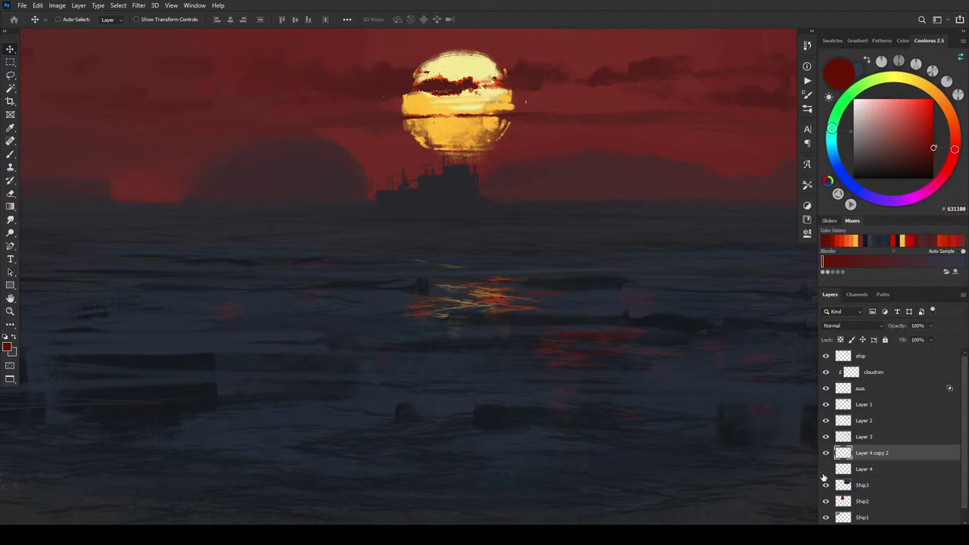
{"action": "left_click", "coordinate": [826, 468]}
{"action": "key", "text": "ctrl+j"}
{"action": "left_click", "coordinate": [826, 453]}
{"action": "left_click", "coordinate": [825, 453]}
{"action": "key", "text": "Delete"}
Step: Add a layer mask to Layer 4 copy 2 and mask out parts of the reflection streaks with a progressively smaller brush
{"action": "left_click", "coordinate": [898, 530]}
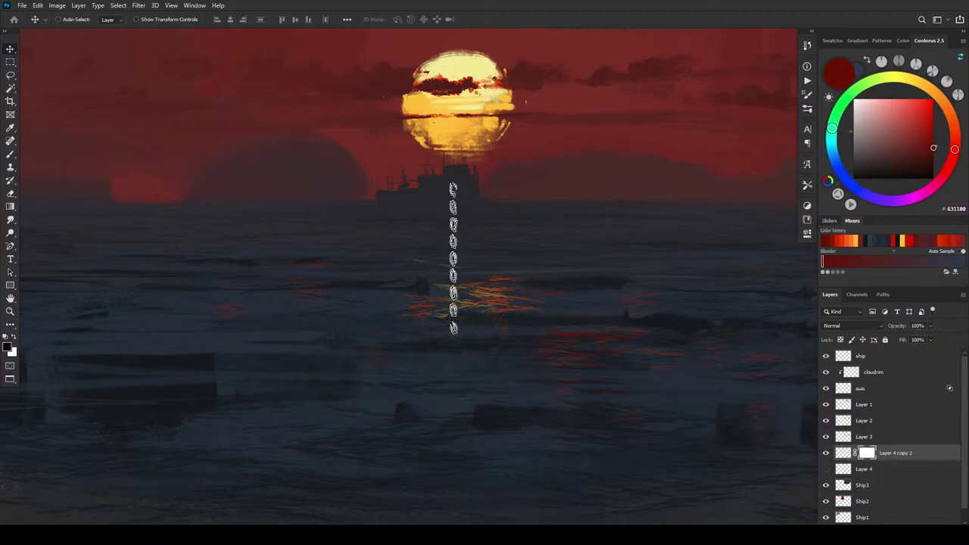
{"action": "key", "text": "x"}
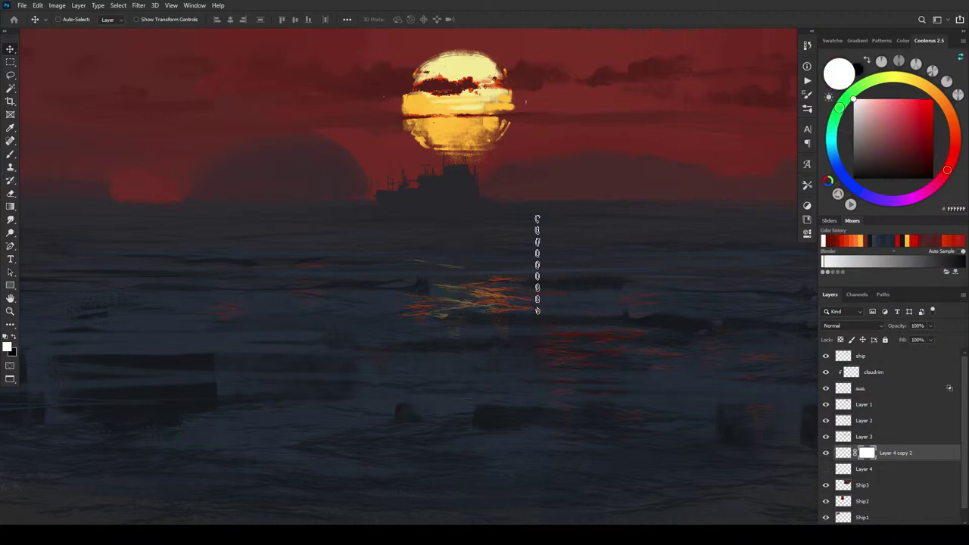
{"action": "key", "text": "bracketleft"}
{"action": "key", "text": "bracketleft"}
{"action": "key", "text": "bracketleft"}
{"action": "key", "text": "bracketleft"}
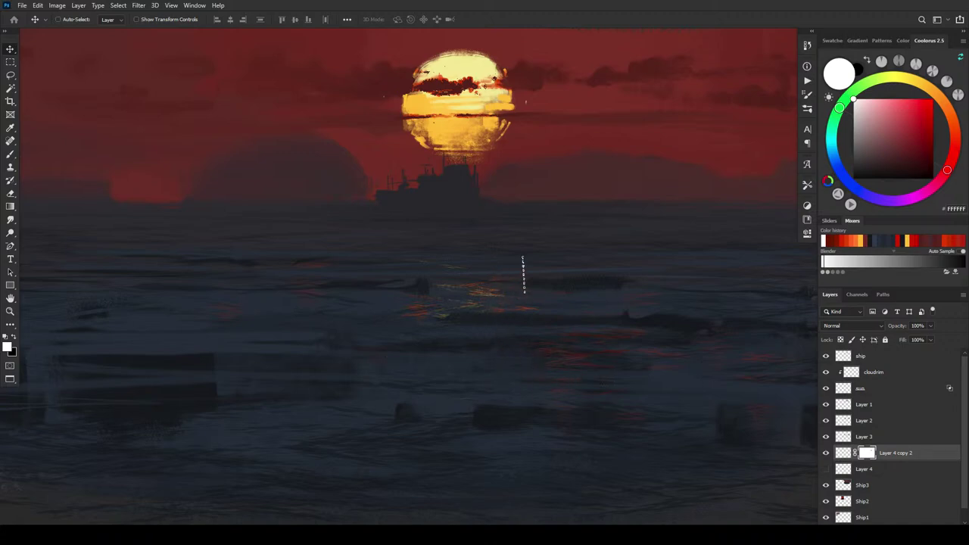
Step: Switch to the EE Dragon Brush at 175 px and refine the mask so the reflections break into small horizontal glints
{"action": "key", "text": "b"}
{"action": "right_click", "coordinate": [440, 395]}
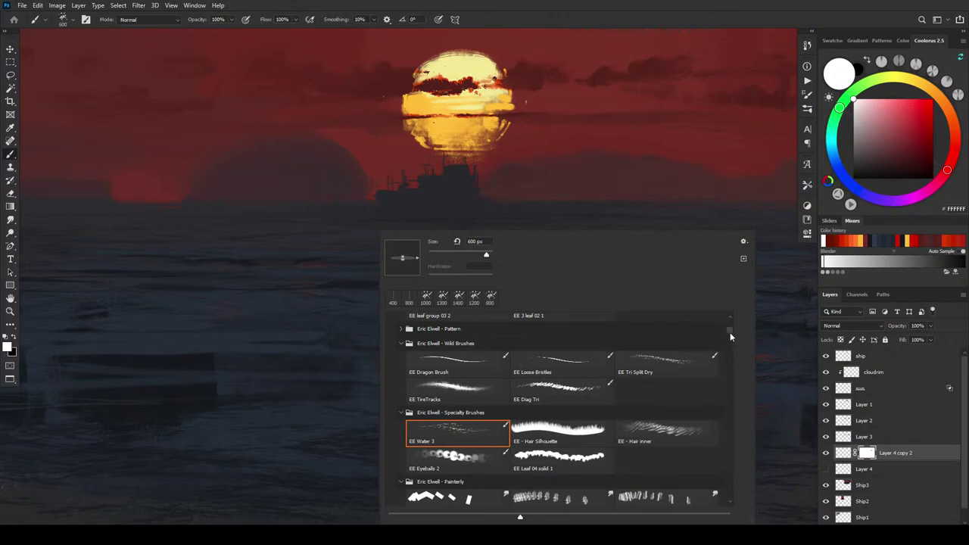
{"action": "scroll", "coordinate": [728, 330], "scroll_direction": "up", "scroll_amount": 1}
{"action": "left_click", "coordinate": [458, 377]}
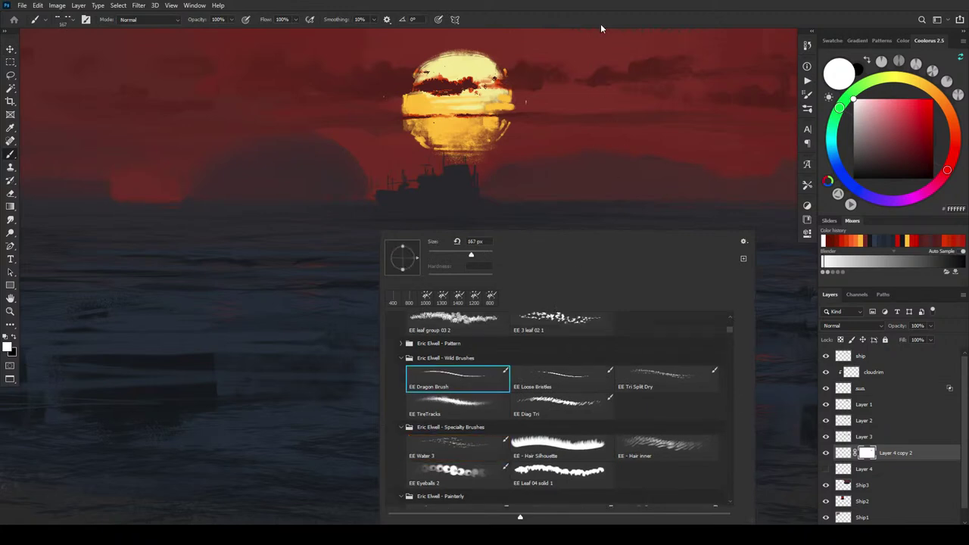
{"action": "left_click", "coordinate": [584, 214]}
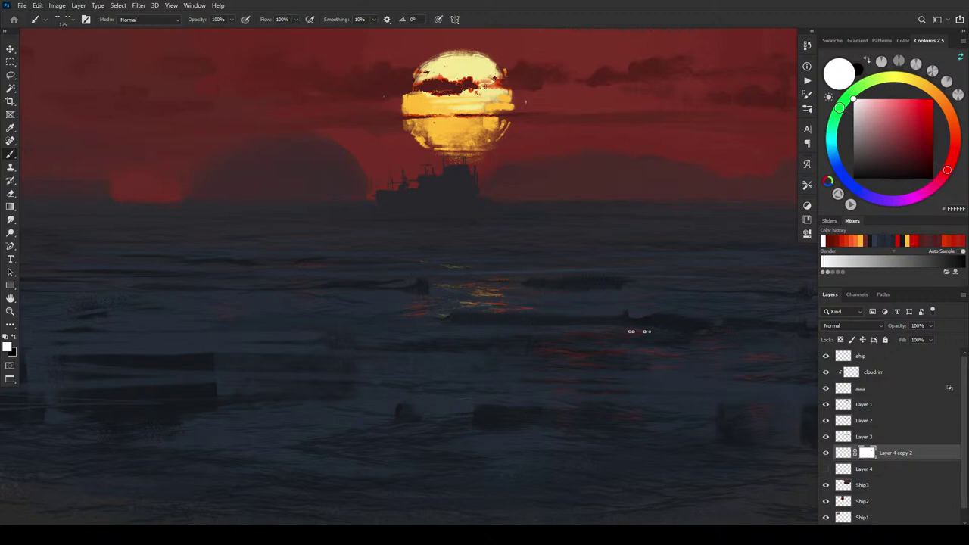
{"action": "key", "text": "x"}
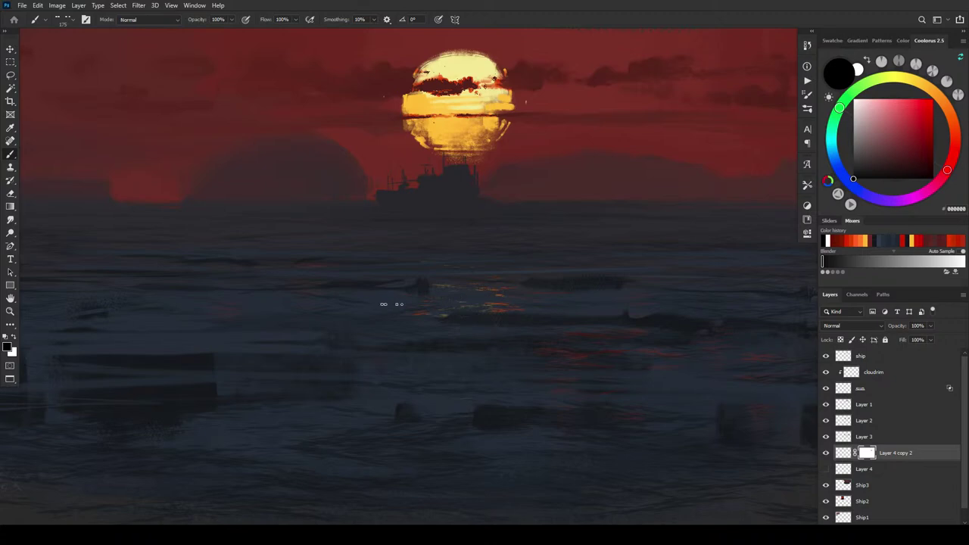
Step: Paint white on the mask to restore short yellow and orange glints between the dark waves below the ship
{"action": "key", "text": "ctrl+minus"}
{"action": "key", "text": "ctrl+minus"}
{"action": "key", "text": "ctrl+minus"}
{"action": "key", "text": "ctrl+minus"}
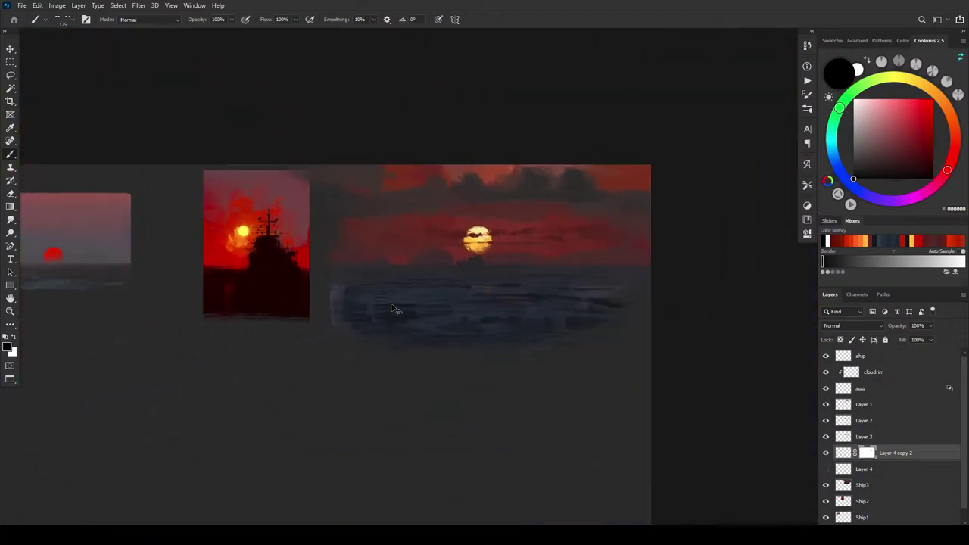
{"action": "scroll", "coordinate": [392, 305], "scroll_direction": "down", "scroll_amount": 2}
{"action": "scroll", "coordinate": [409, 318], "scroll_direction": "up", "scroll_amount": 12}
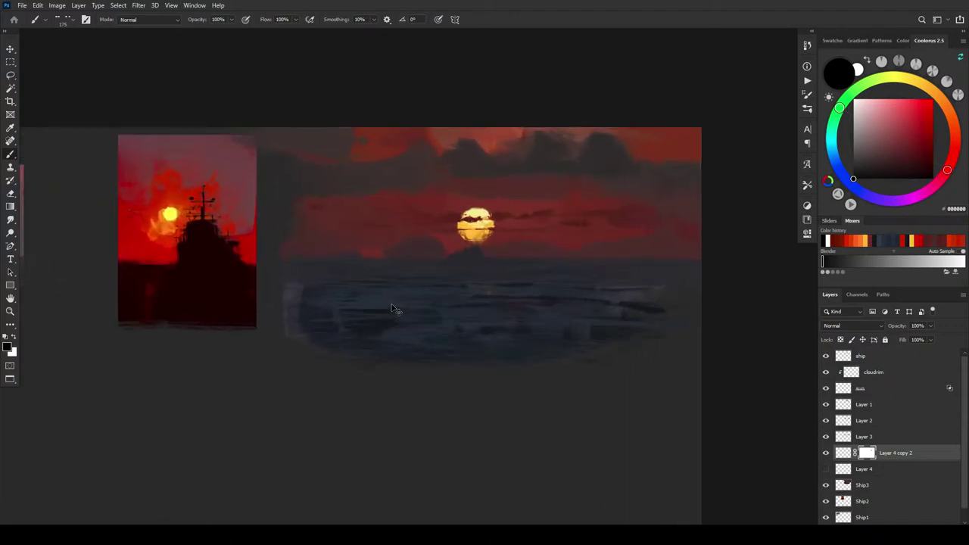
{"action": "scroll", "coordinate": [445, 350], "scroll_direction": "up", "scroll_amount": 8}
{"action": "key", "text": "x"}
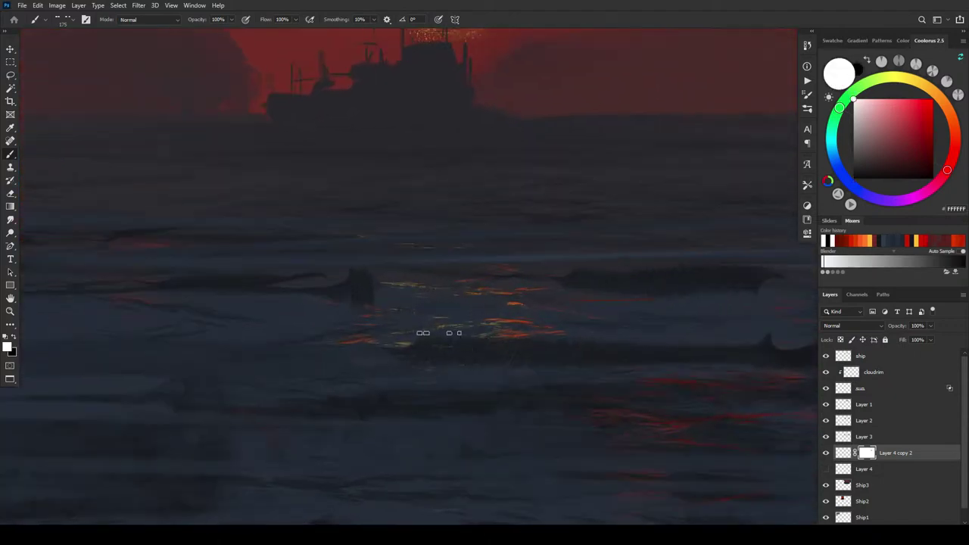
{"action": "left_click_drag", "start_coordinate": [485, 303], "coordinate": [459, 305]}
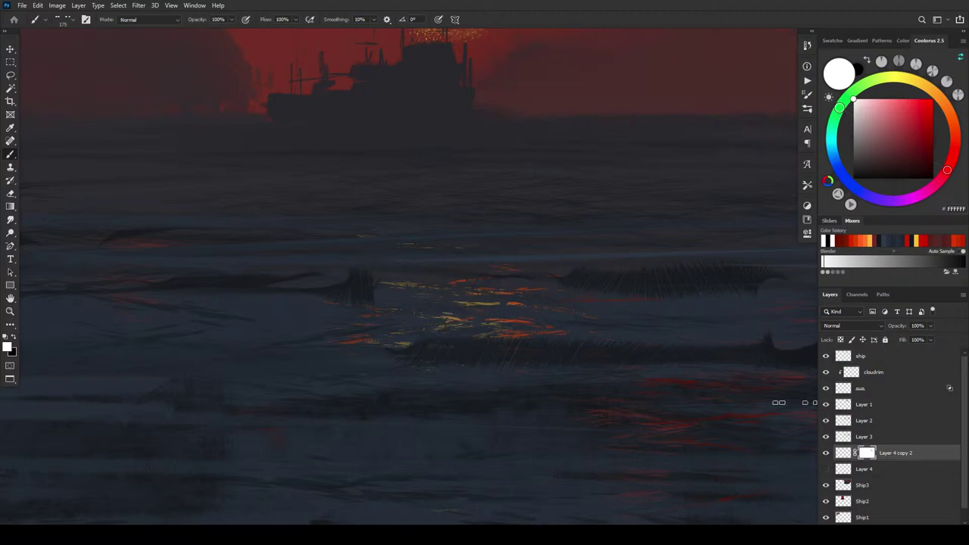
{"action": "key", "text": "x"}
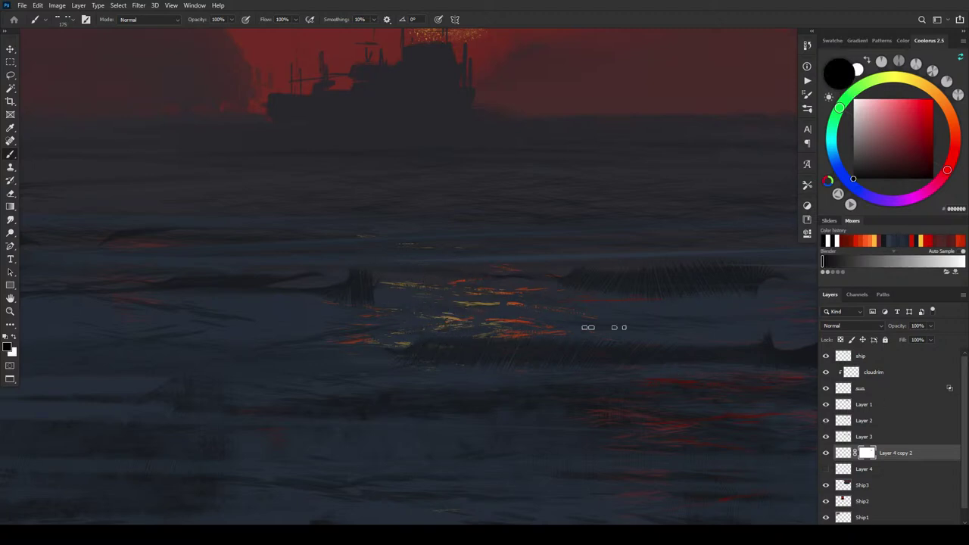
Step: Check how the masked reflections read in the whole thumbnail beside the second ship thumbnail
{"action": "key", "text": "ctrl+minus"}
{"action": "key", "text": "ctrl+minus"}
{"action": "key", "text": "ctrl+minus"}
{"action": "key", "text": "ctrl+minus"}
{"action": "key", "text": "ctrl+minus"}
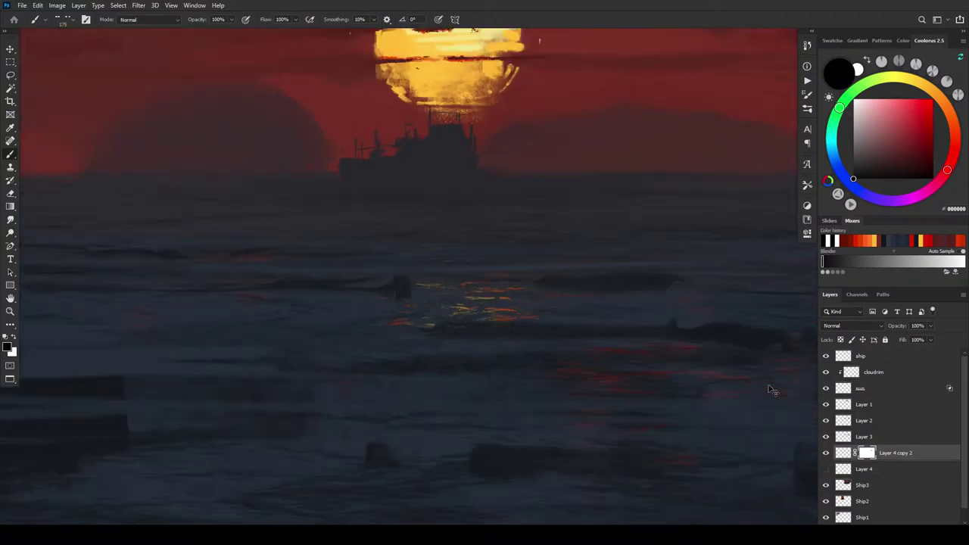
{"action": "key", "text": "ctrl+plus"}
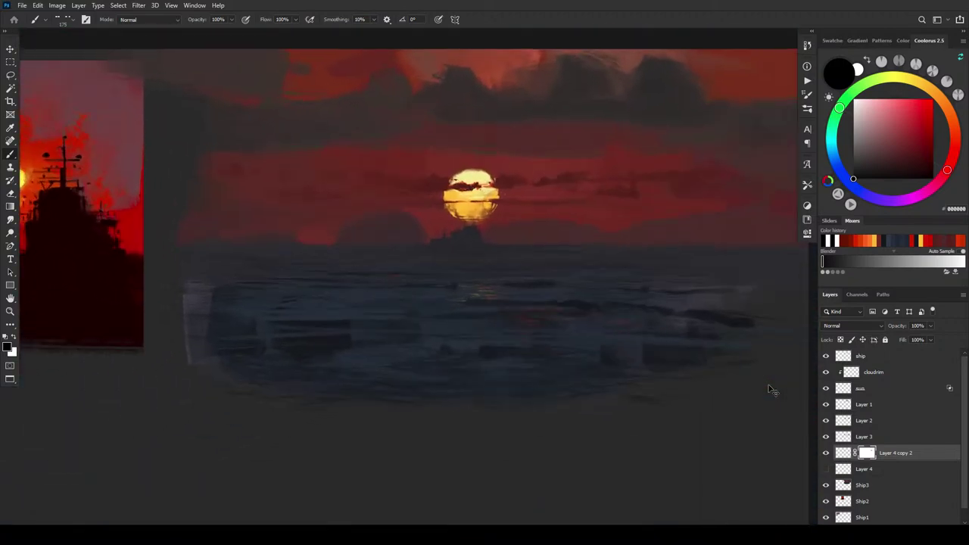
{"action": "key", "text": "ctrl+minus"}
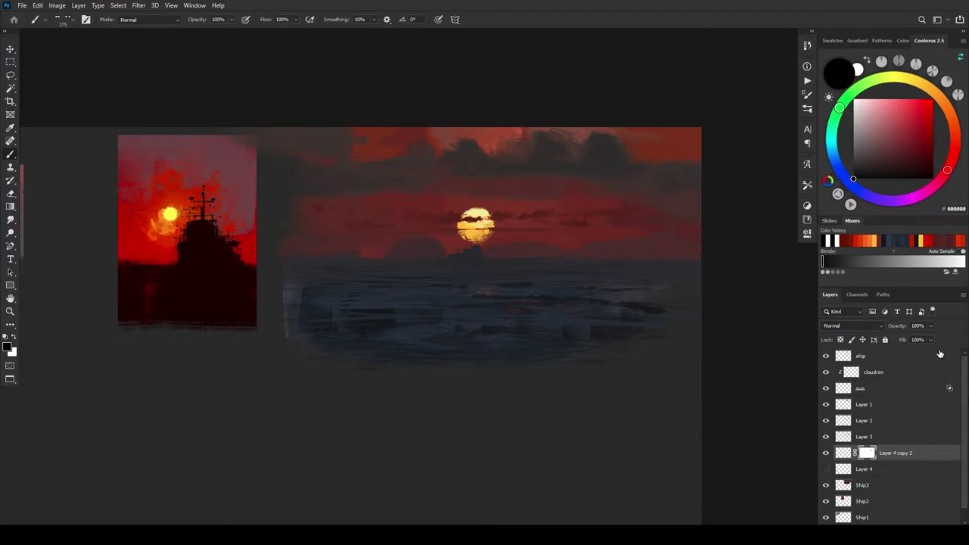
Step: Compare Layer 4 with Layer 4 copy 2 by toggling their visibility, and nudge the masked reflections slightly below the ship
{"action": "left_click", "coordinate": [826, 468]}
{"action": "left_click", "coordinate": [826, 453]}
{"action": "left_click", "coordinate": [826, 453]}
{"action": "left_click", "coordinate": [826, 469]}
{"action": "key", "text": "v"}
{"action": "left_click_drag", "start_coordinate": [498, 309], "coordinate": [495, 311]}
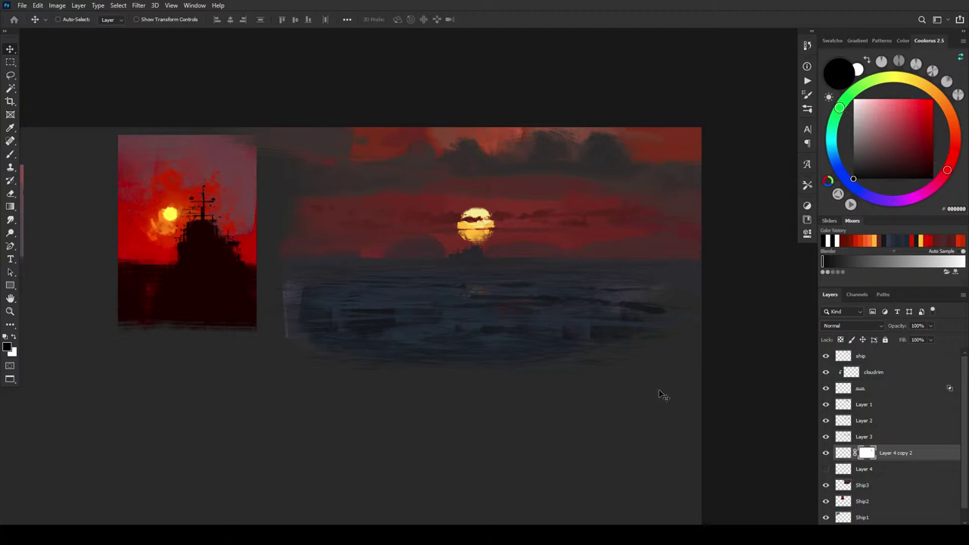
Step: Test Layer 4 copy 2 higher in the stack, return it below Layer 3, and add a new layer clipped to it
{"action": "left_click_drag", "start_coordinate": [928, 455], "coordinate": [914, 416]}
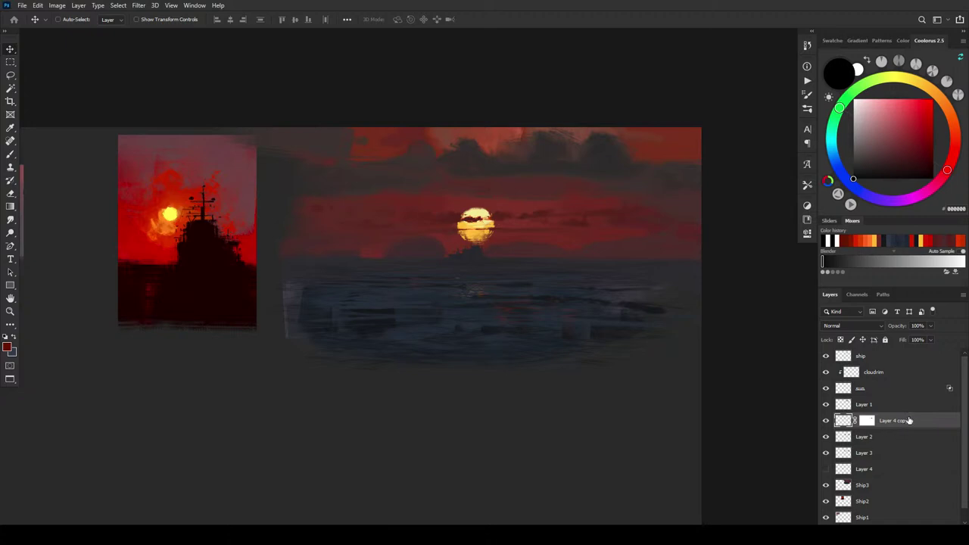
{"action": "left_click_drag", "start_coordinate": [909, 420], "coordinate": [893, 463]}
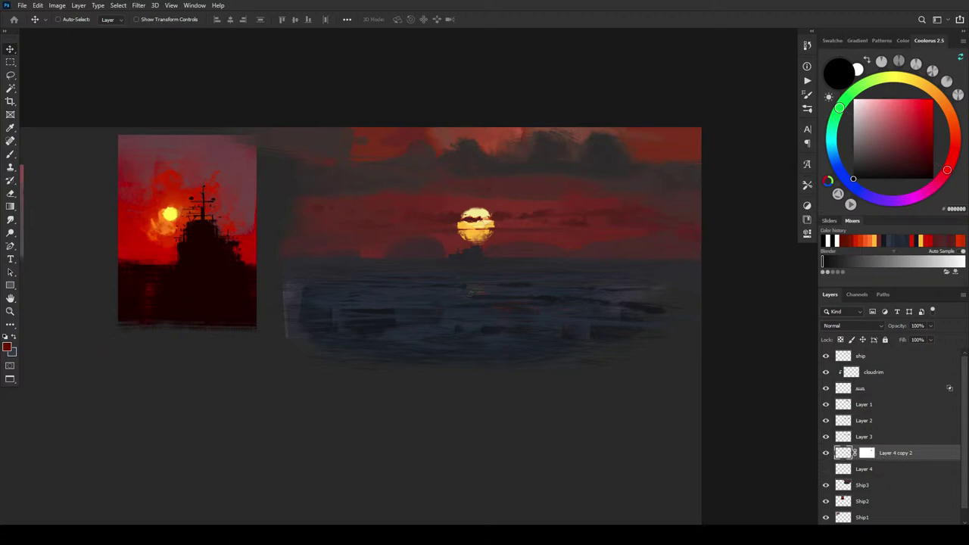
{"action": "key", "text": "ctrl+shift+alt+n"}
{"action": "left_click", "coordinate": [897, 461], "text": "alt"}
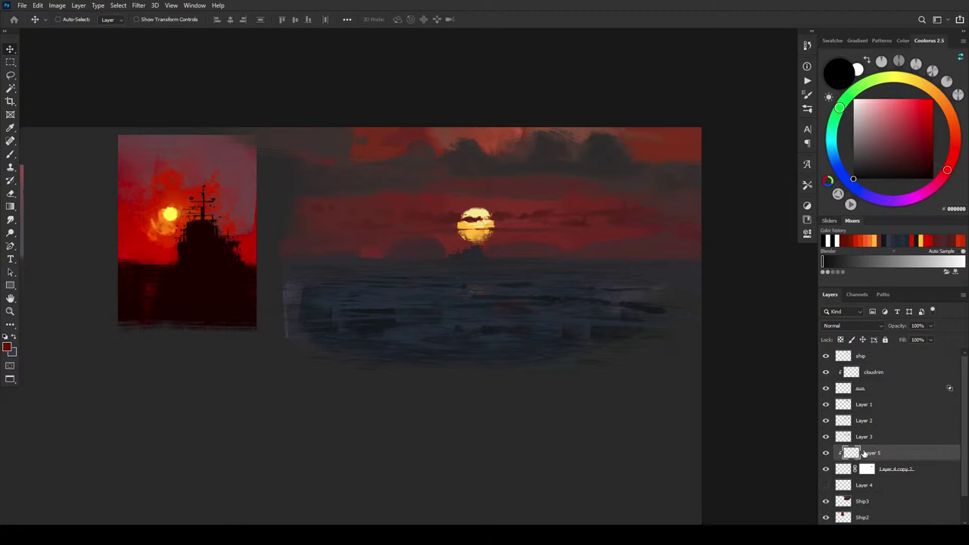
Step: Sample the sun's yellow, shift it to orange C7741E and tint the reflection glints below the ship at 300 px
{"action": "key", "text": "b"}
{"action": "left_click", "coordinate": [687, 253], "text": "alt"}
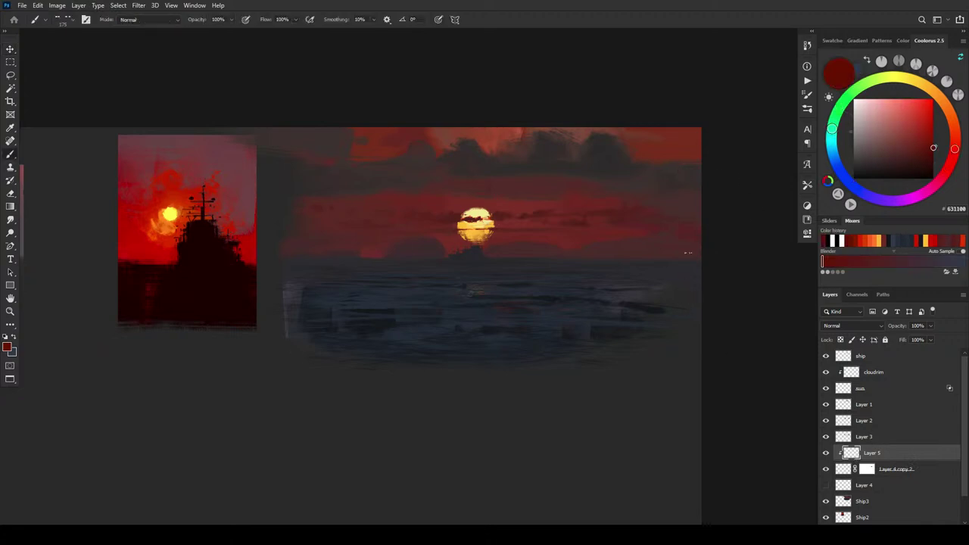
{"action": "left_click", "coordinate": [467, 235], "text": "alt"}
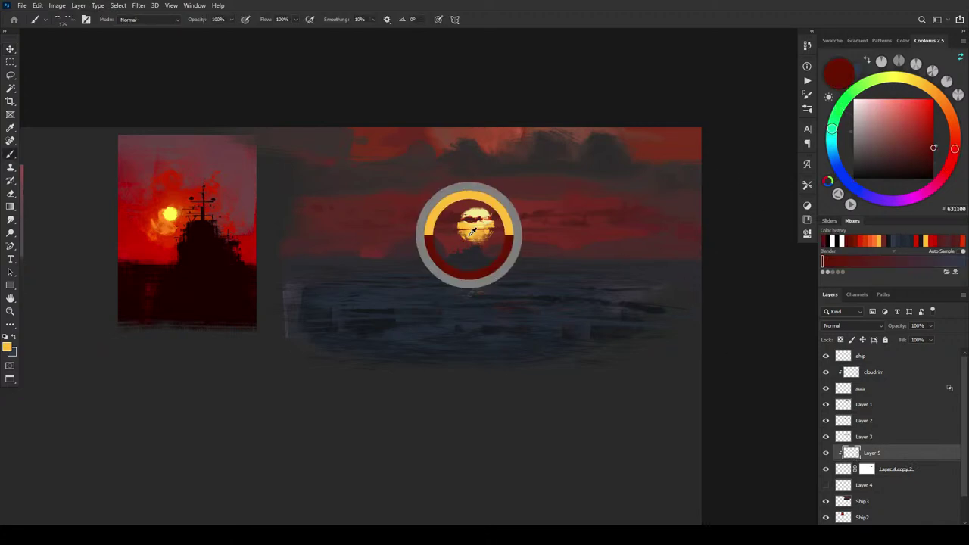
{"action": "left_click", "coordinate": [918, 119]}
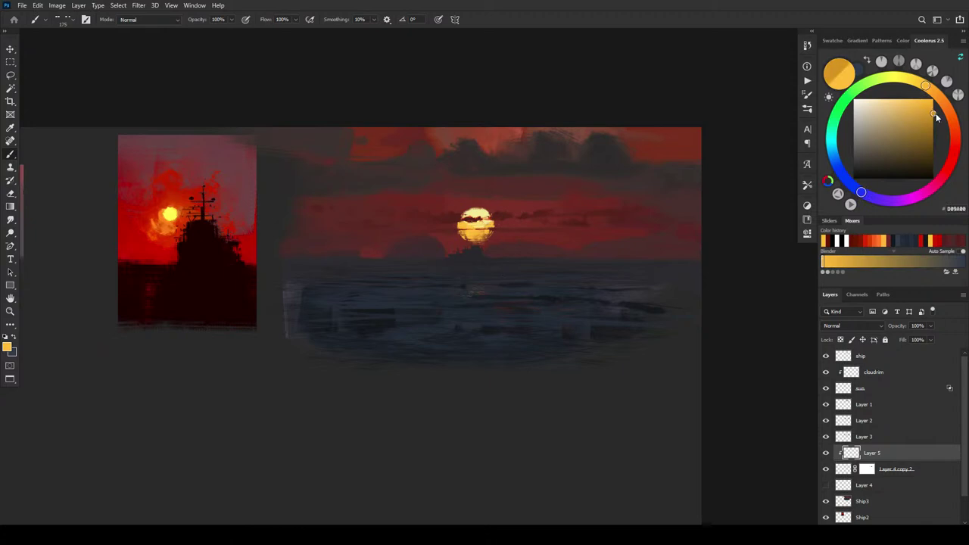
{"action": "mouse_move", "coordinate": [925, 86]}
{"action": "left_mouse_down"}
{"action": "mouse_move", "coordinate": [943, 105]}
{"action": "mouse_move", "coordinate": [936, 115]}
{"action": "left_mouse_up"}
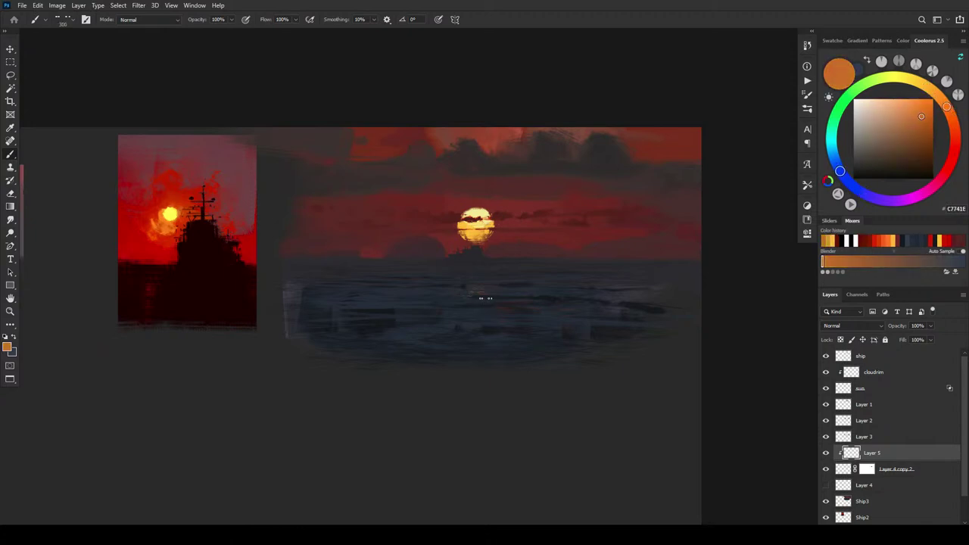
{"action": "left_click_drag", "start_coordinate": [478, 284], "coordinate": [475, 290]}
Step: Switch to a 90 px bristle brush and tint the reflections with brown-orange 984F03 and red-orange C24000
{"action": "right_click", "coordinate": [508, 303]}
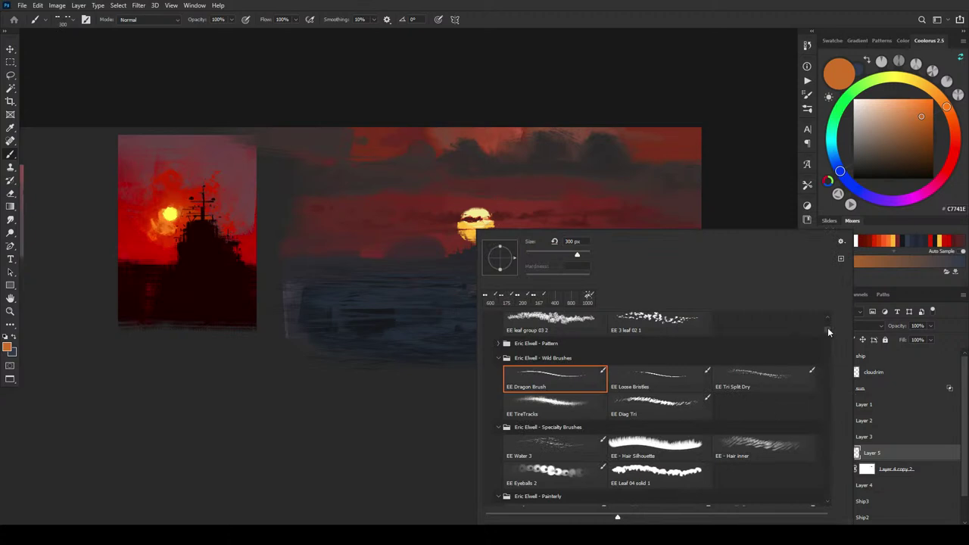
{"action": "left_click_drag", "start_coordinate": [828, 329], "coordinate": [828, 335]}
{"action": "double_click", "coordinate": [513, 376]}
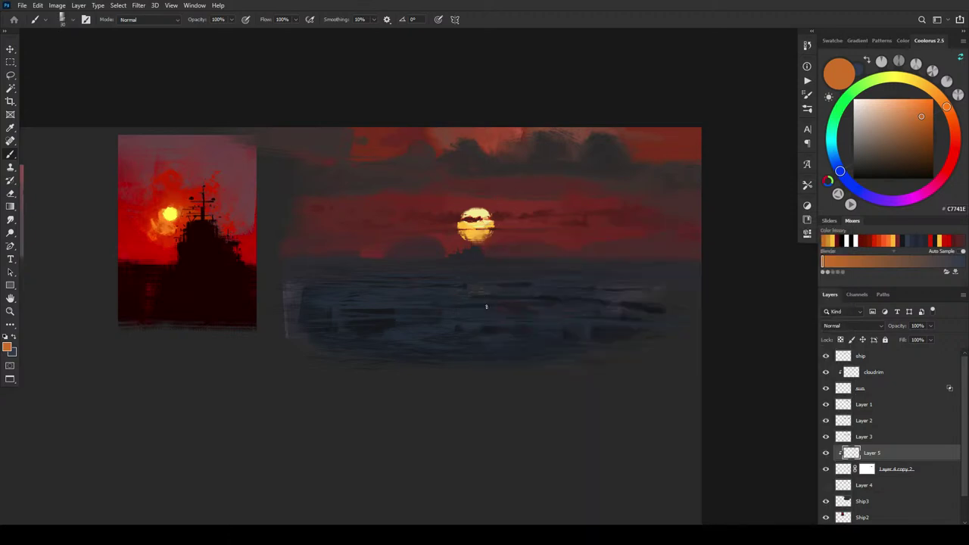
{"action": "left_click_drag", "start_coordinate": [913, 141], "coordinate": [932, 131]}
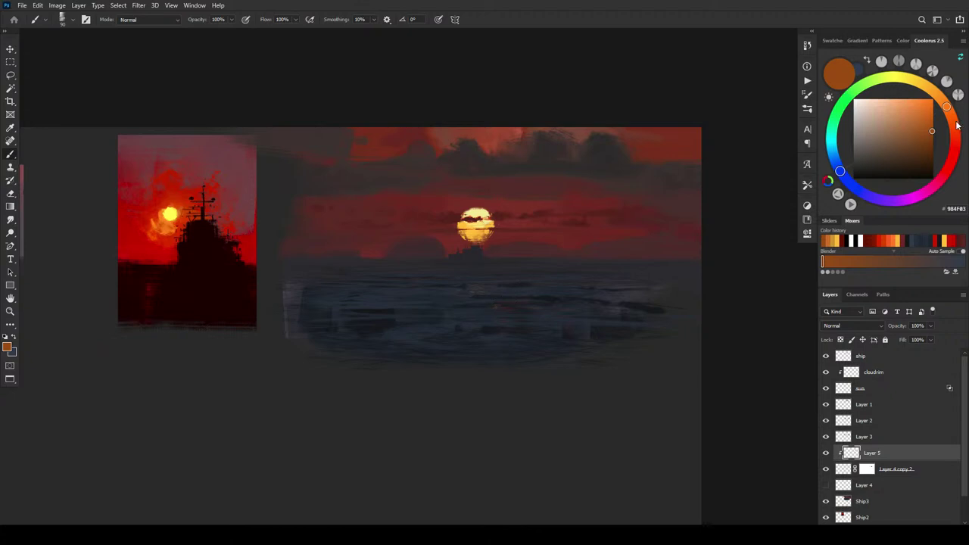
{"action": "left_click", "coordinate": [955, 127]}
{"action": "left_click_drag", "start_coordinate": [932, 133], "coordinate": [934, 118]}
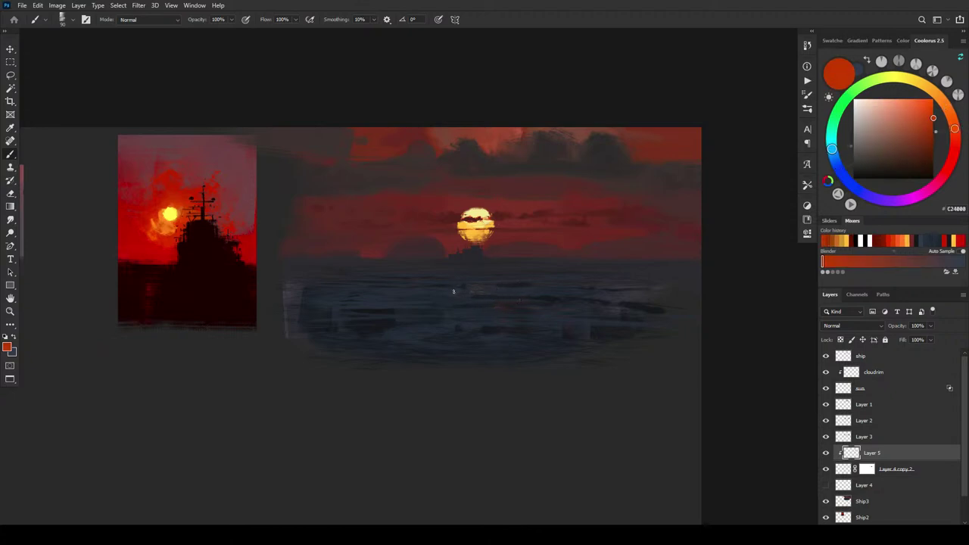
Step: Tint the reflections farther from the sun with progressively duller reds, from 9E1C00 through 891800 and 612012 to 582924
{"action": "left_click_drag", "start_coordinate": [930, 124], "coordinate": [956, 149]}
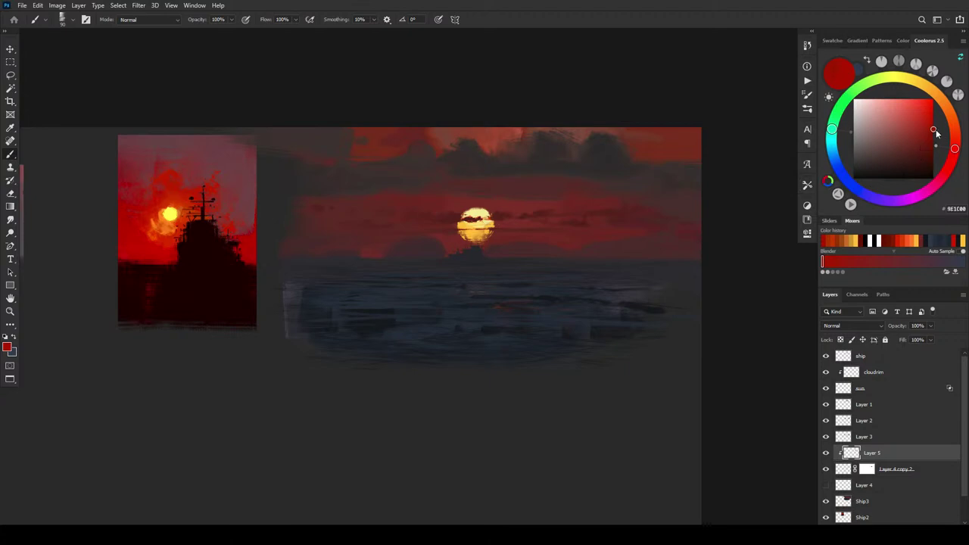
{"action": "left_click_drag", "start_coordinate": [935, 131], "coordinate": [932, 136]}
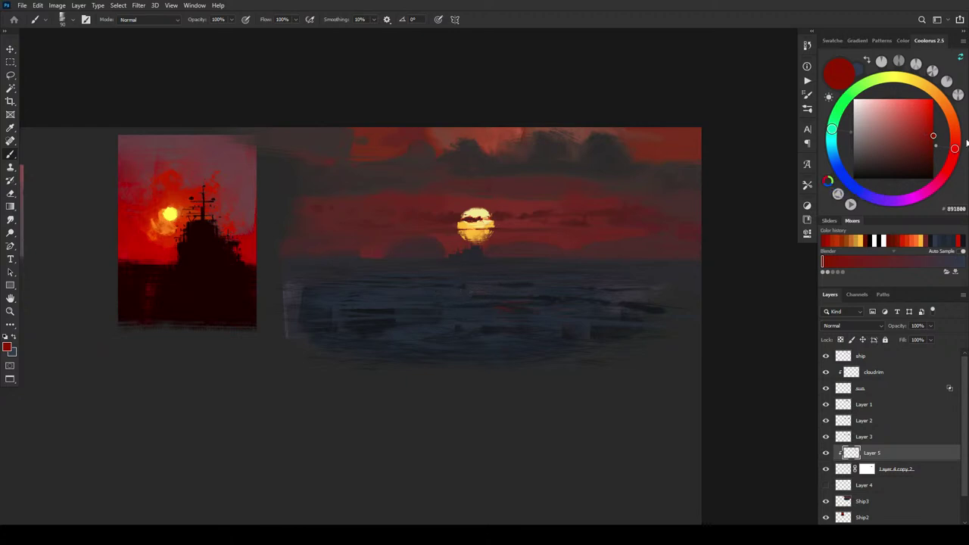
{"action": "left_click_drag", "start_coordinate": [923, 146], "coordinate": [918, 148]}
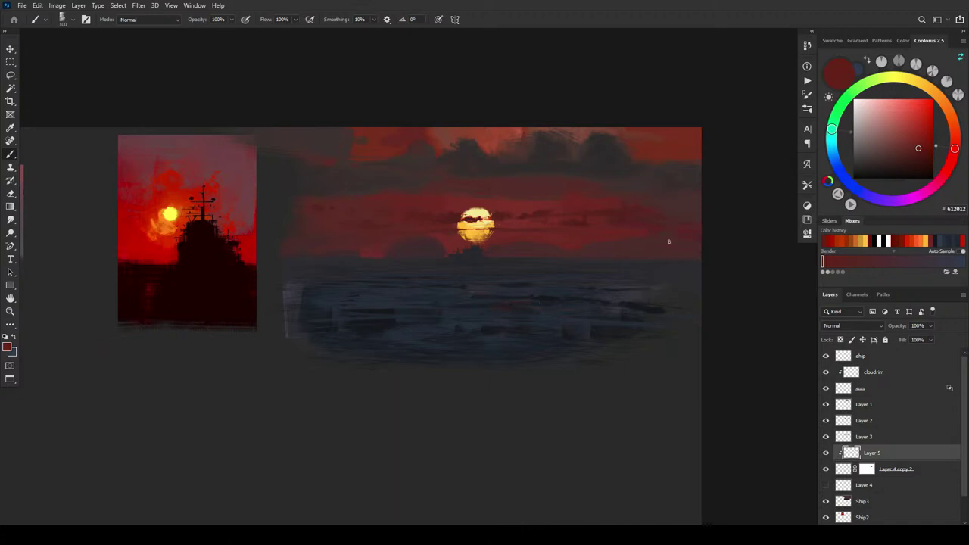
{"action": "left_click", "coordinate": [951, 159]}
{"action": "left_click", "coordinate": [901, 150]}
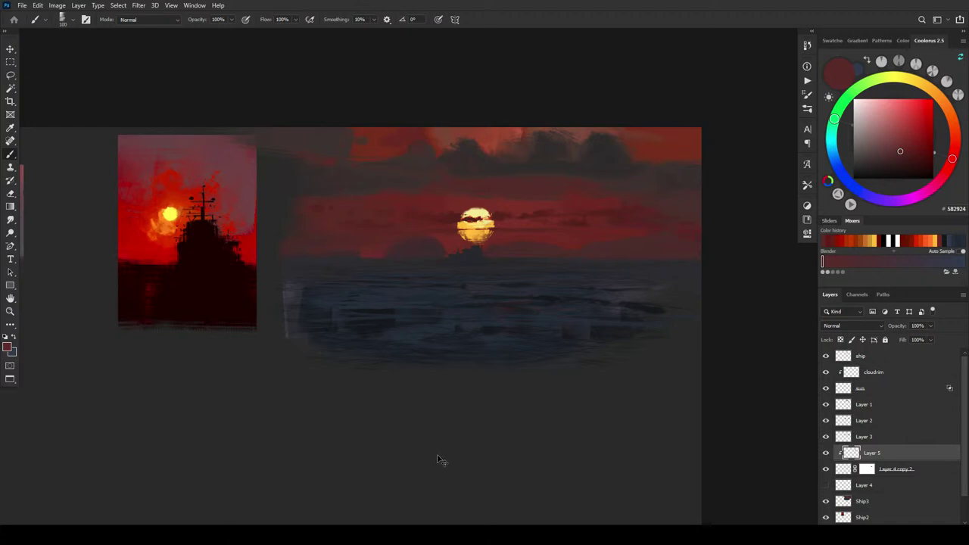
Step: Check how the tinted reflections read across all three thumbnails and up close below the ship
{"action": "key", "text": "ctrl+minus"}
{"action": "key", "text": "ctrl+minus"}
{"action": "key", "text": "ctrl+minus"}
{"action": "key", "text": "ctrl+minus"}
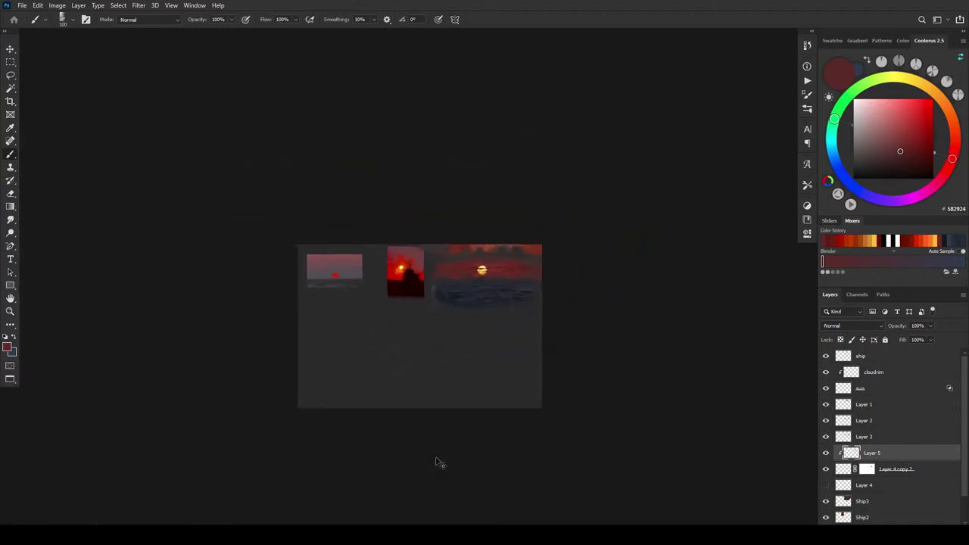
{"action": "key", "text": "ctrl+plus"}
{"action": "key", "text": "ctrl+plus"}
{"action": "key", "text": "ctrl+plus"}
{"action": "key", "text": "ctrl+plus"}
{"action": "key", "text": "ctrl+plus"}
{"action": "key", "text": "ctrl+plus"}
{"action": "key", "text": "ctrl+plus"}
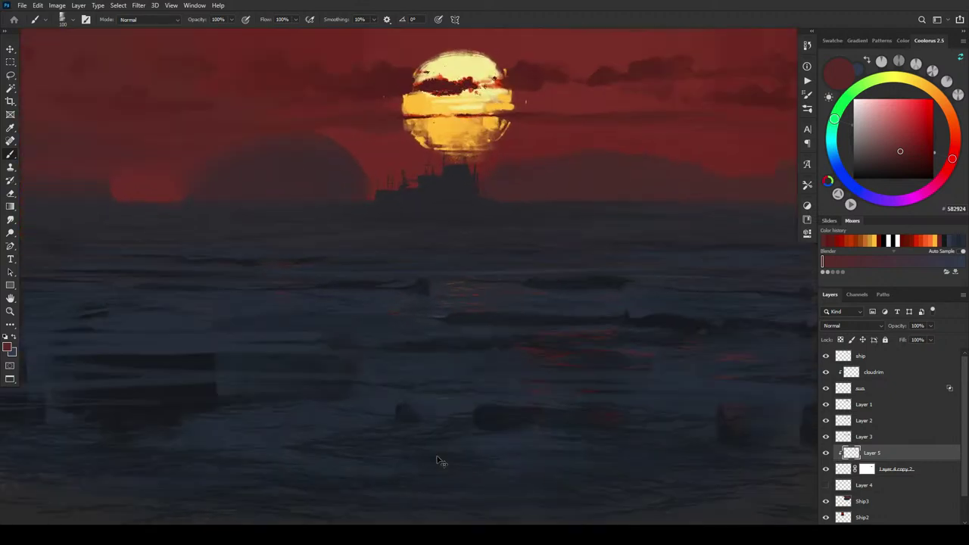
Step: Add a new layer above Layer 5 and paint wave strokes over the reflections using sampled sea blue deepened to 192239
{"action": "key", "text": "ctrl+shift+alt+n"}
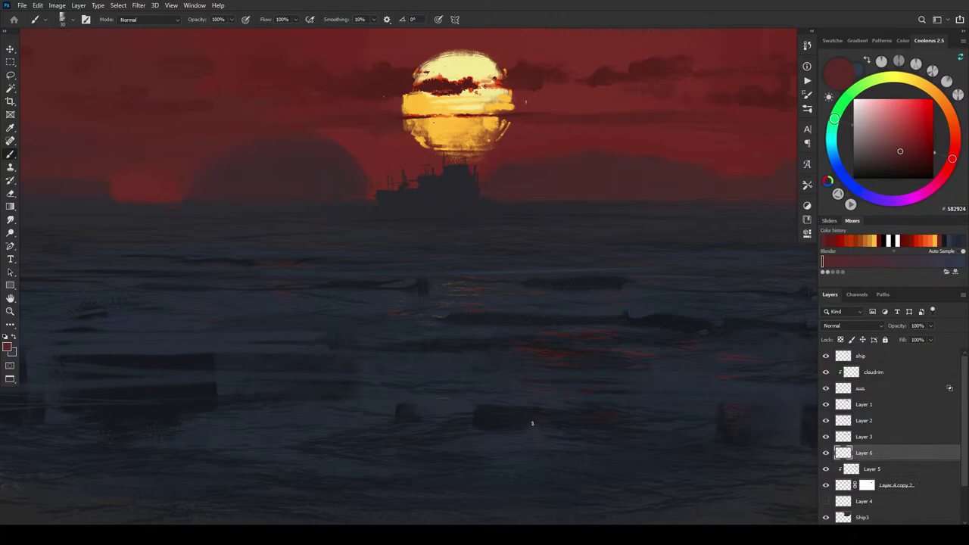
{"action": "key", "text": "ctrl+minus"}
{"action": "key", "text": "ctrl+minus"}
{"action": "key", "text": "ctrl+minus"}
{"action": "key", "text": "ctrl+minus"}
{"action": "key", "text": "ctrl+minus"}
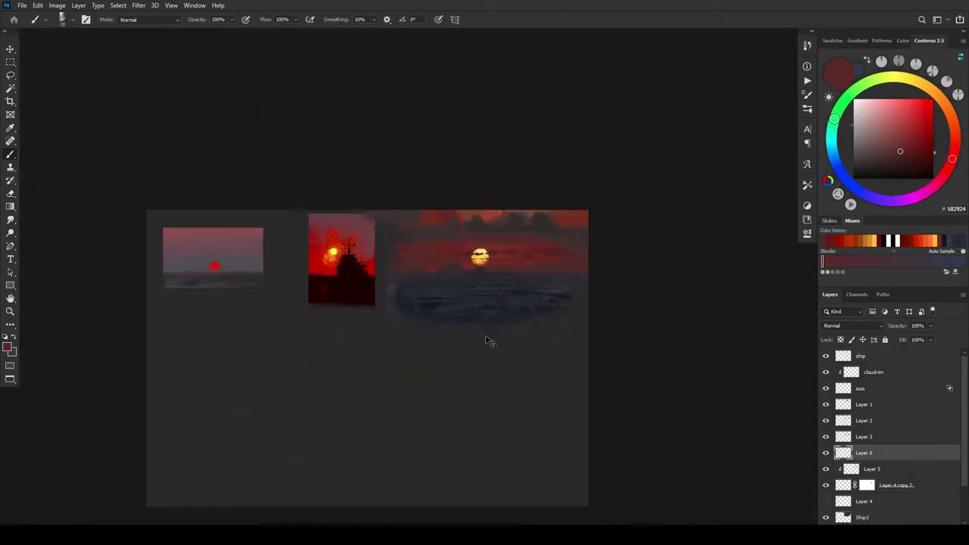
{"action": "key", "text": "ctrl+plus"}
{"action": "key", "text": "ctrl+plus"}
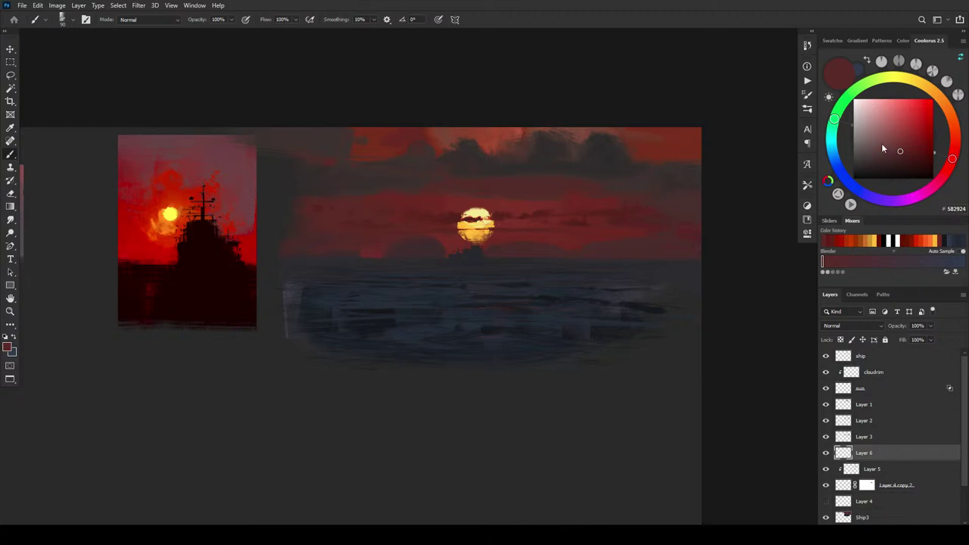
{"action": "left_click", "coordinate": [560, 327], "text": "alt"}
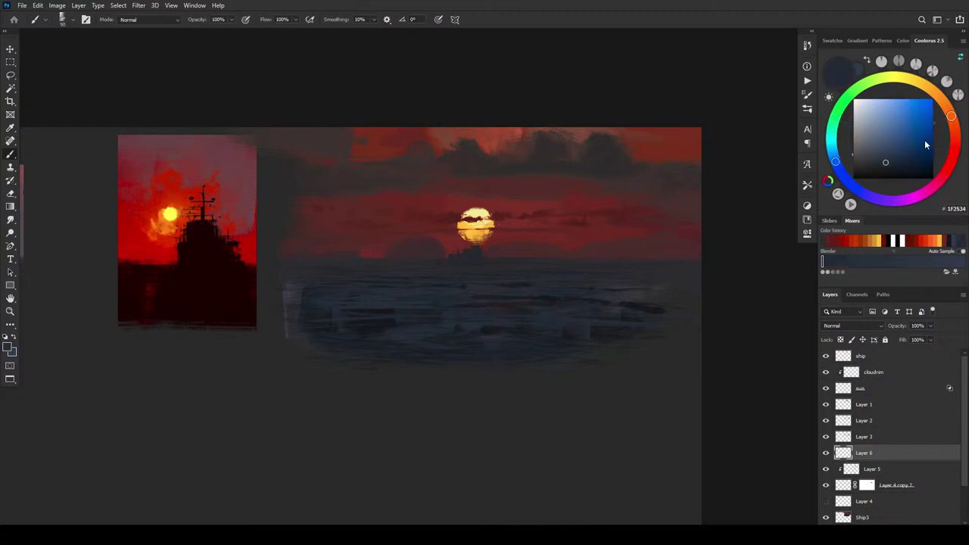
{"action": "left_click", "coordinate": [897, 161]}
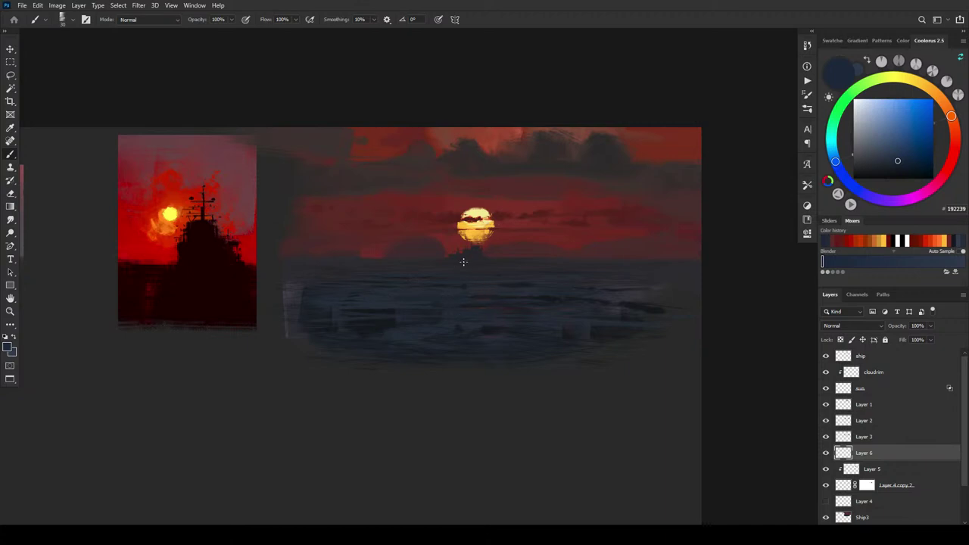
Step: Sample the dark wave blue 252835, reduce the brush to 15 px and move Layer 6 above Layer 2
{"action": "left_click", "coordinate": [529, 286], "text": "alt"}
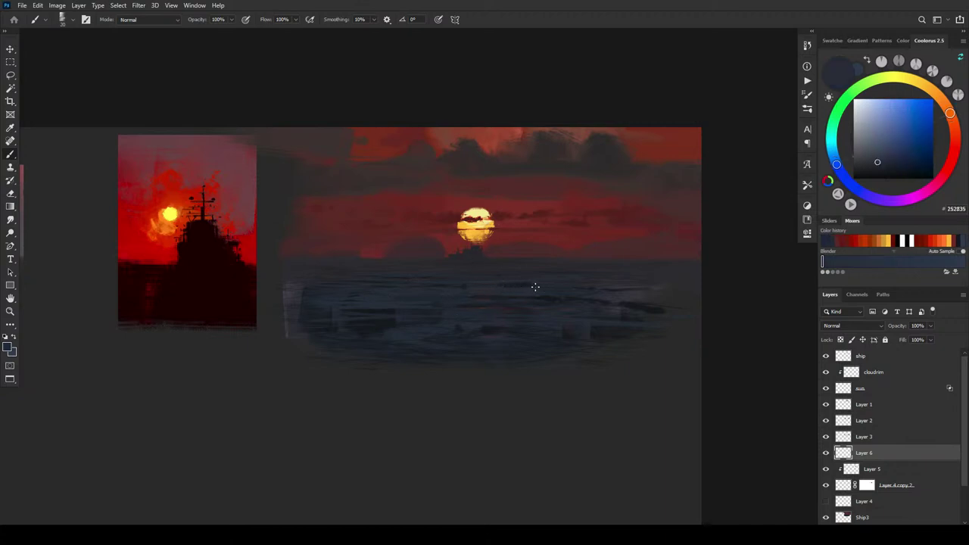
{"action": "key", "text": "["}
{"action": "left_click_drag", "start_coordinate": [878, 454], "coordinate": [886, 414]}
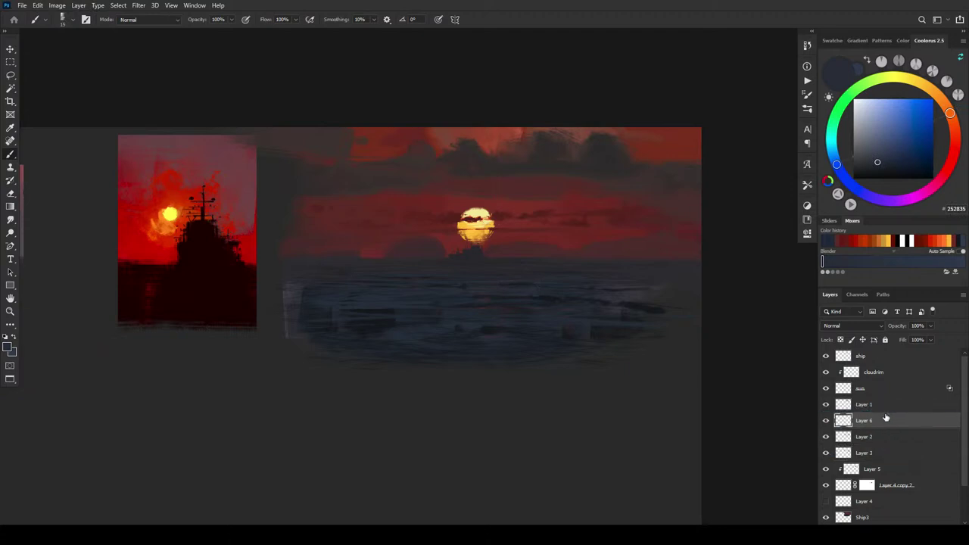
Step: Paint thin horizontal ripples below the ship with a very fine brush, using sampled dark sea blues and the lighter blue 313B51
{"action": "left_click", "coordinate": [539, 285], "text": "alt"}
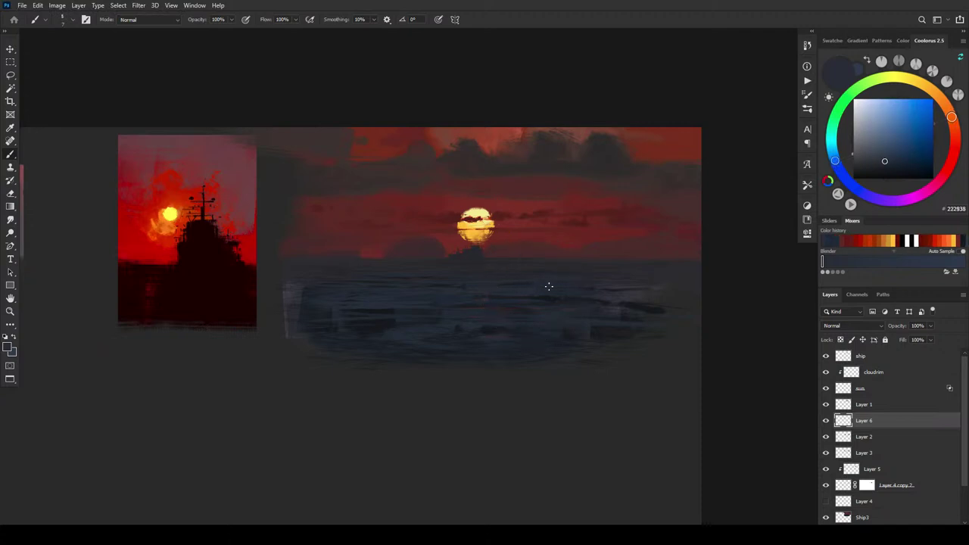
{"action": "left_click", "coordinate": [537, 289], "text": "alt"}
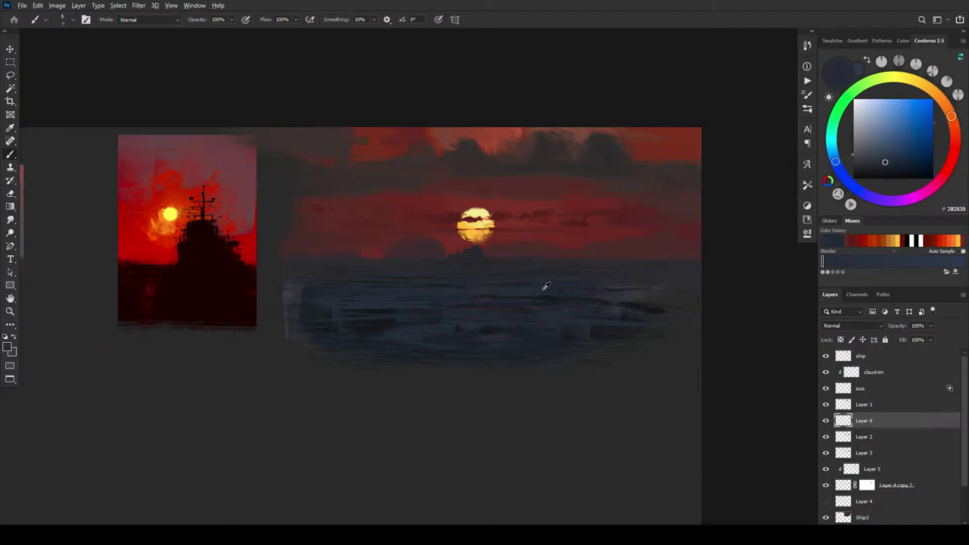
{"action": "left_click", "coordinate": [542, 290], "text": "alt"}
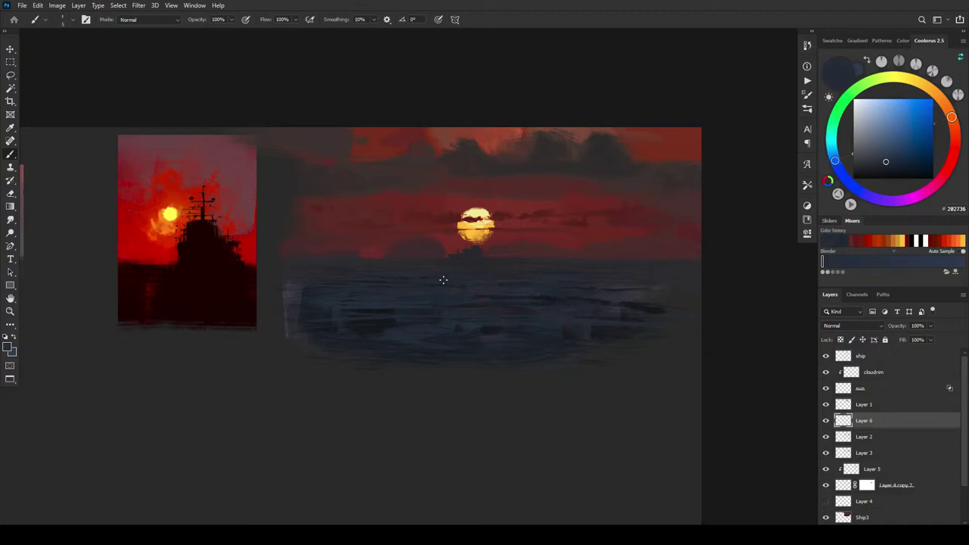
{"action": "left_click_drag", "start_coordinate": [504, 275], "coordinate": [495, 279]}
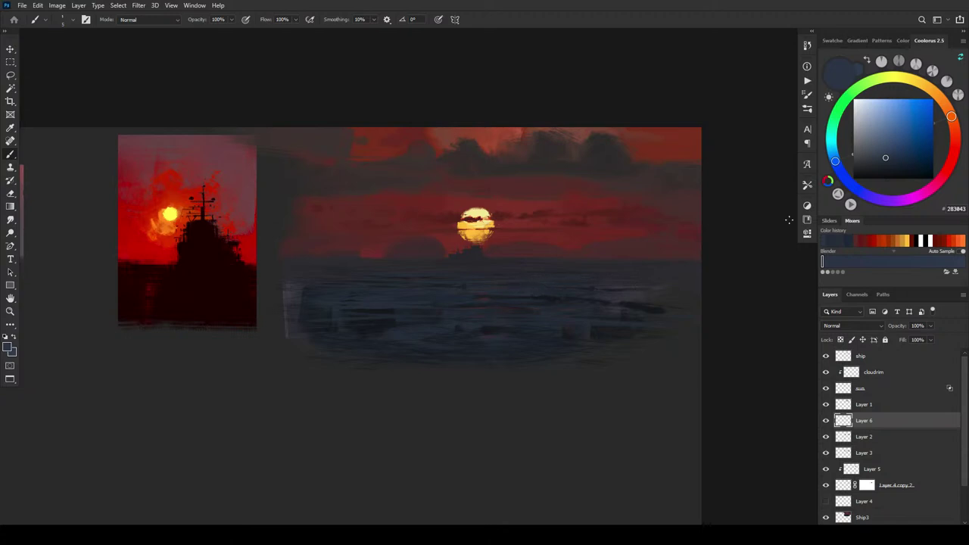
{"action": "left_click", "coordinate": [884, 153]}
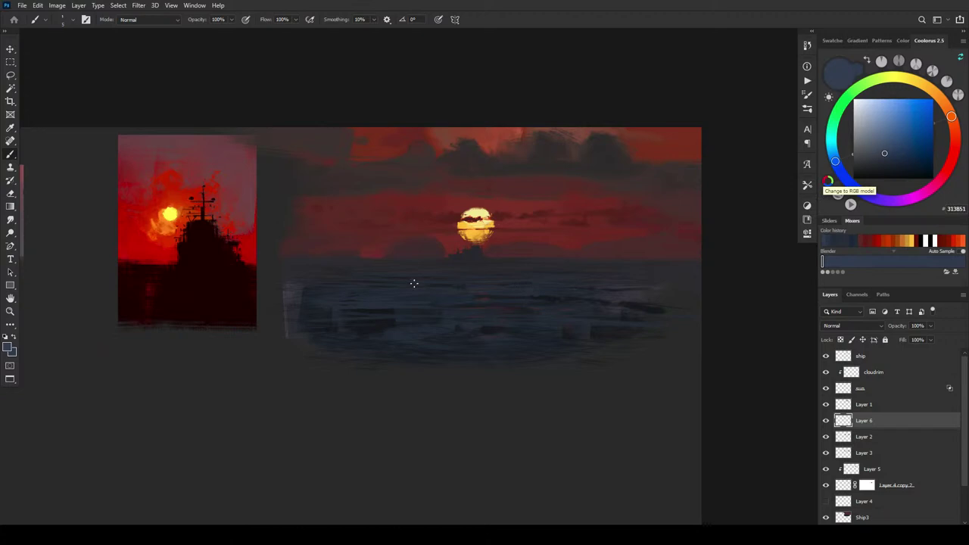
{"action": "left_click", "coordinate": [540, 281], "text": "alt"}
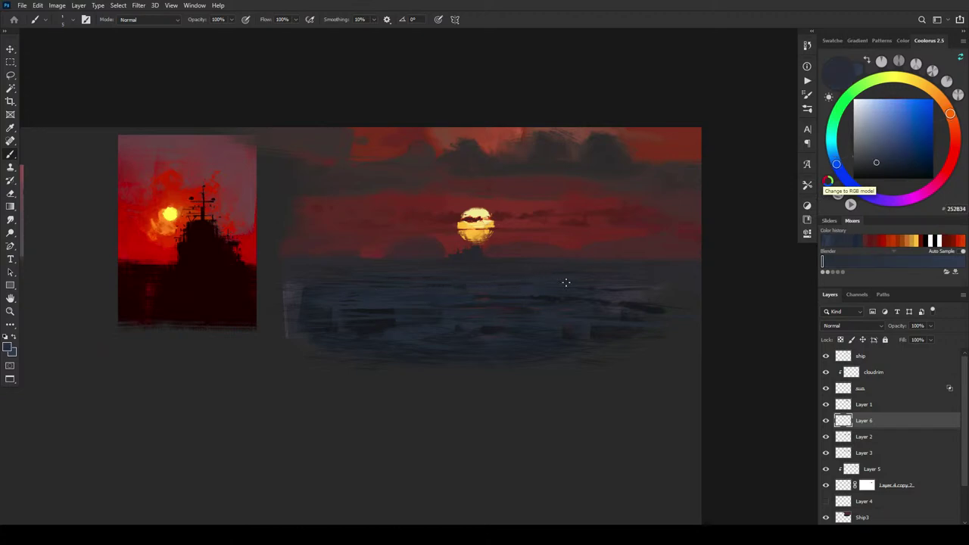
{"action": "left_click", "coordinate": [527, 269], "text": "alt"}
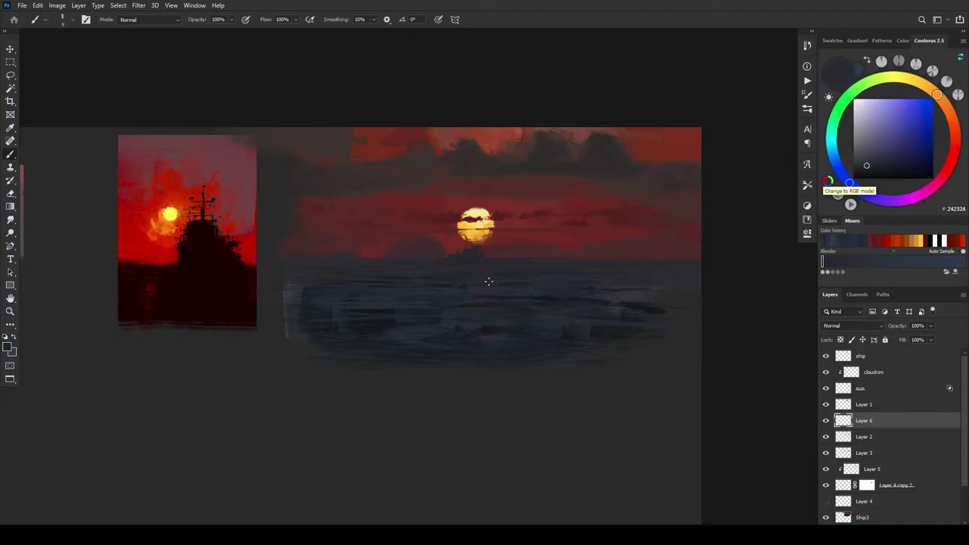
Step: Enlarge the brush to 35 px and paint broader wave strokes across the sea, lightening sampled blue to 2C3B51
{"action": "key", "text": "bracketright"}
{"action": "key", "text": "bracketright"}
{"action": "key", "text": "bracketright"}
{"action": "left_click", "coordinate": [383, 296], "text": "alt"}
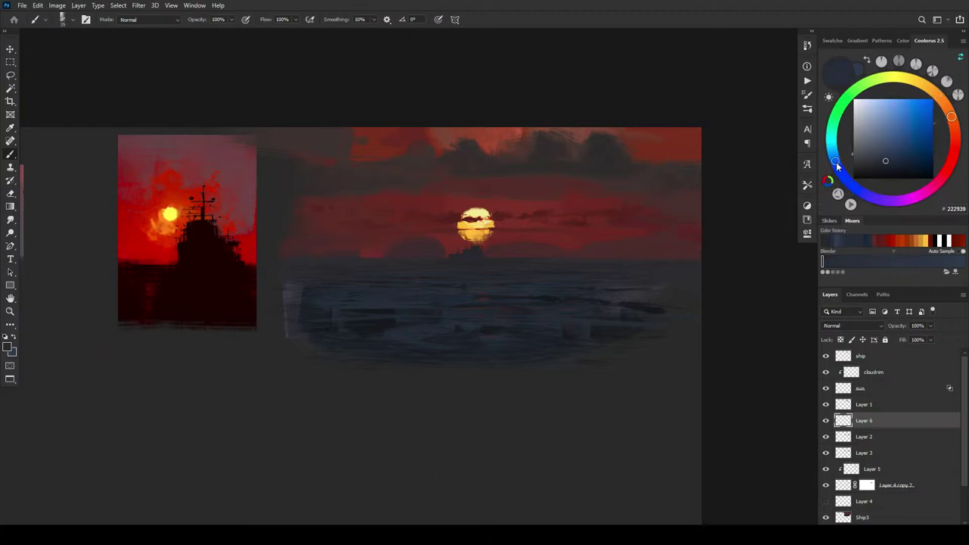
{"action": "left_click_drag", "start_coordinate": [881, 154], "coordinate": [890, 153]}
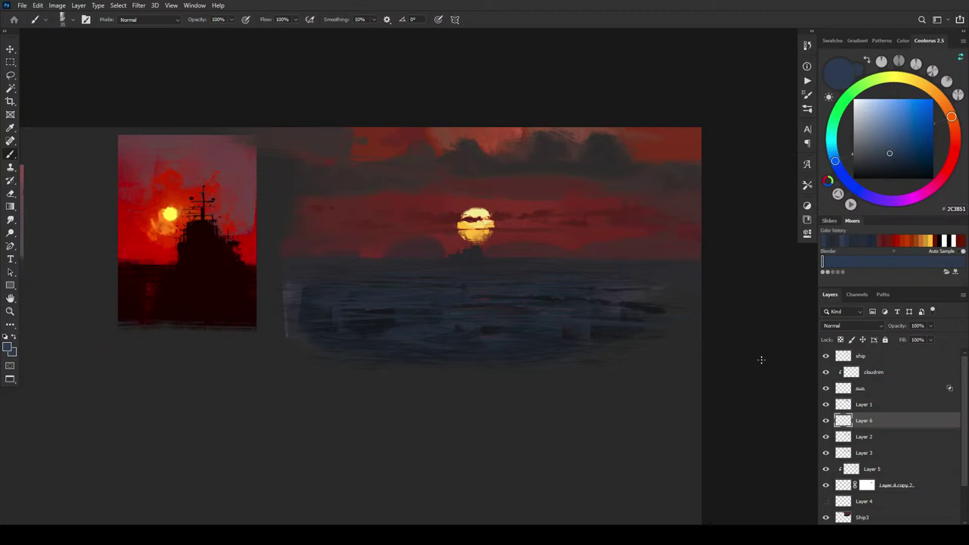
Step: Toggle the Ship3 layer's visibility to check its contents, and make it the active layer
{"action": "left_click", "coordinate": [826, 517]}
{"action": "left_click", "coordinate": [826, 517]}
{"action": "left_click", "coordinate": [837, 517]}
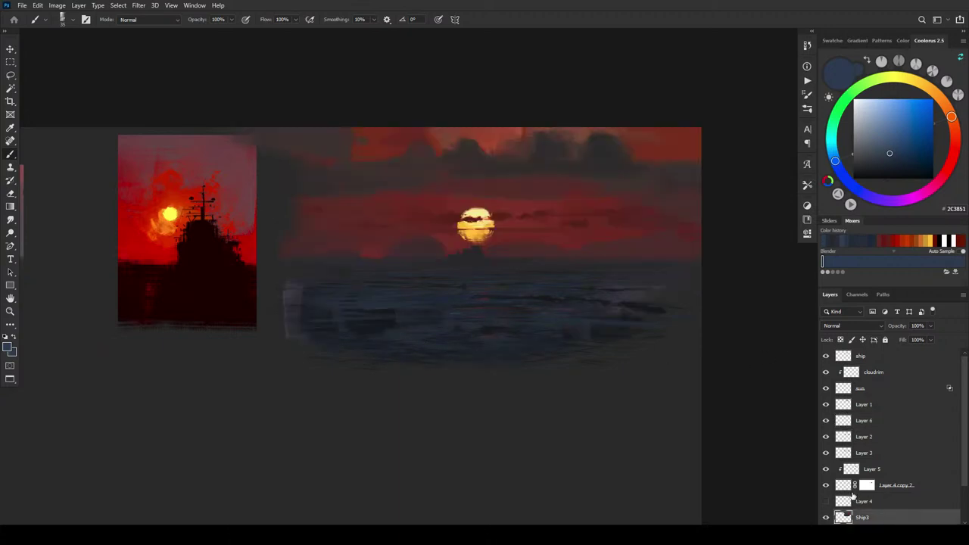
Step: Check the visibility of Layer 4 copy 2 and Layer 1, rename Layer 1 as clouds, and add a new layer above it
{"action": "left_click", "coordinate": [826, 485]}
{"action": "left_click", "coordinate": [825, 405]}
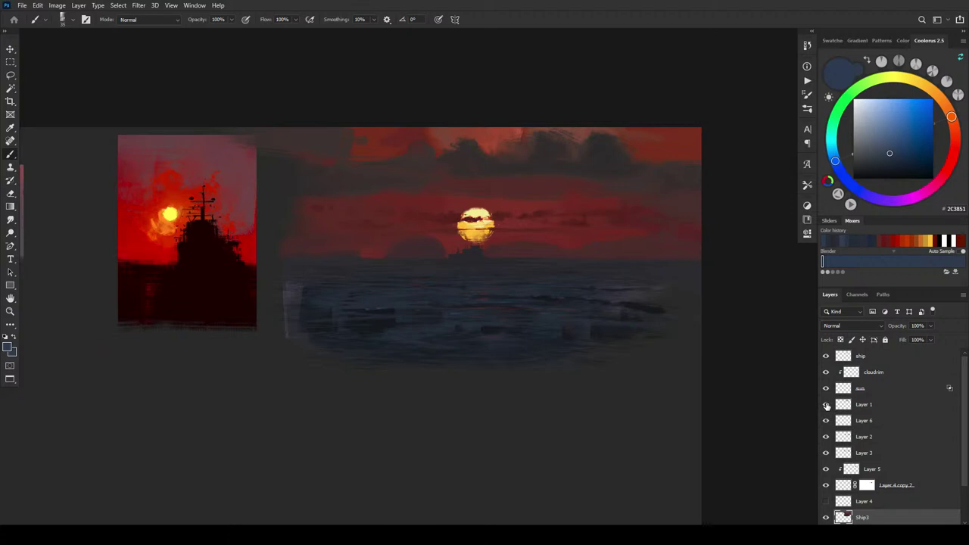
{"action": "double_click", "coordinate": [864, 404]}
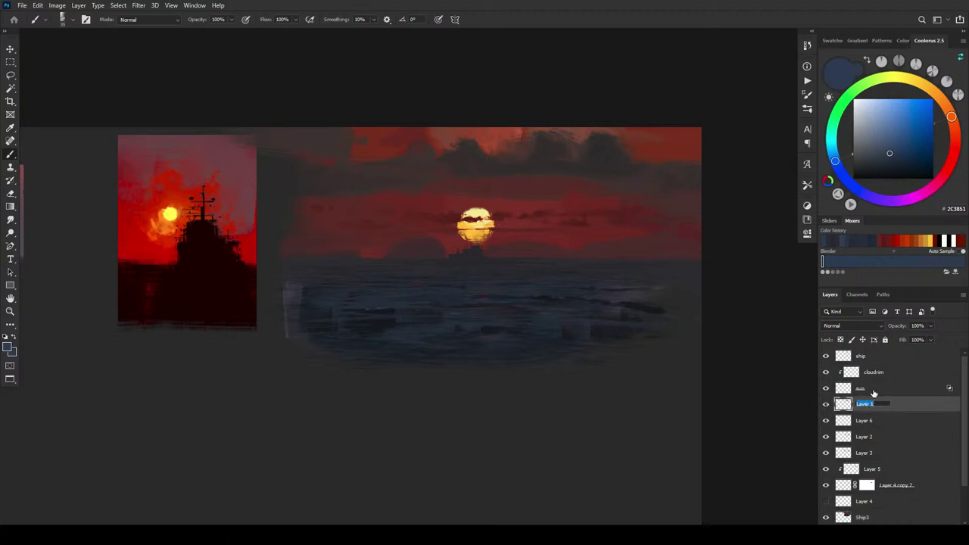
{"action": "type", "text": "clouds"}
{"action": "key", "text": "Return"}
{"action": "left_click", "coordinate": [947, 520]}
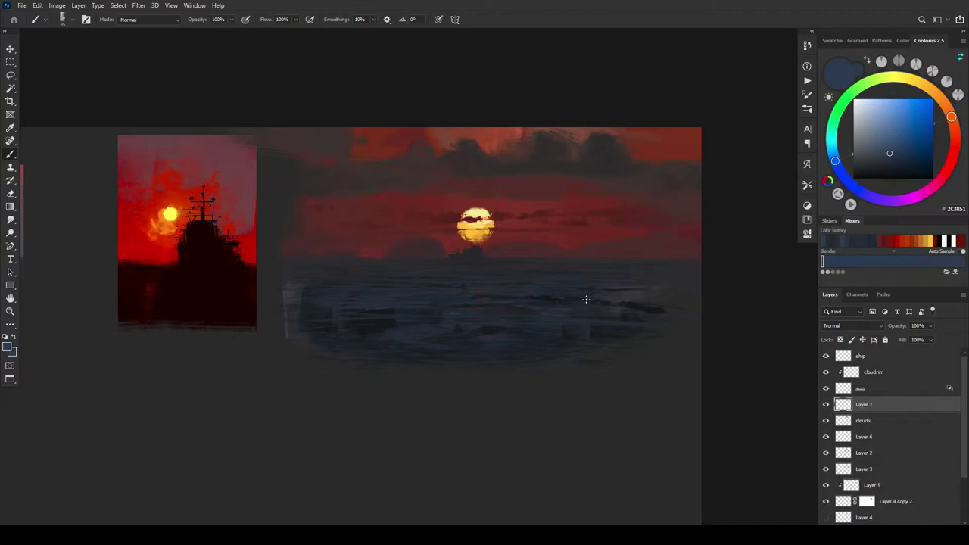
Step: Paint the low sky beyond the sun with sampled reds 682921 and 67271E, enlarging the brush for broader strokes
{"action": "left_click", "coordinate": [545, 236], "text": "alt"}
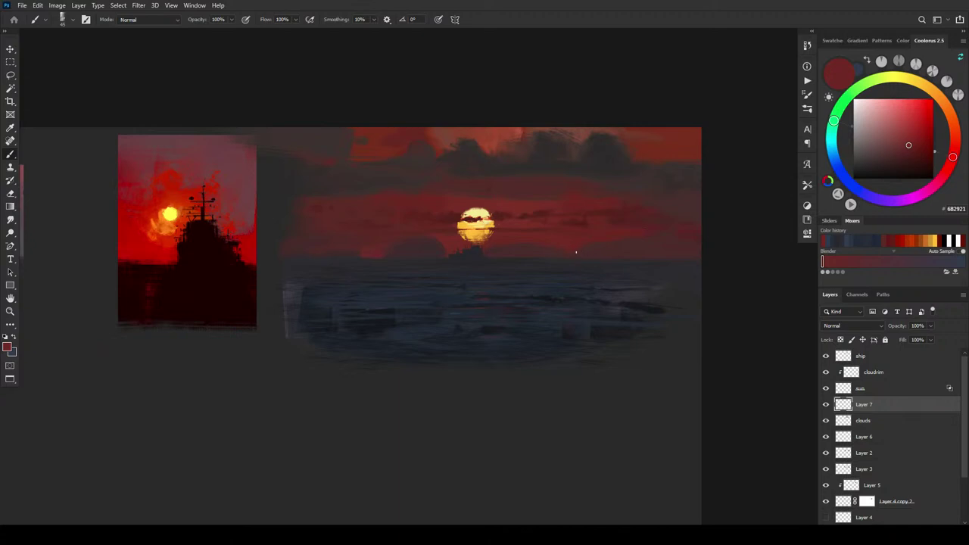
{"action": "left_click", "coordinate": [613, 238], "text": "alt"}
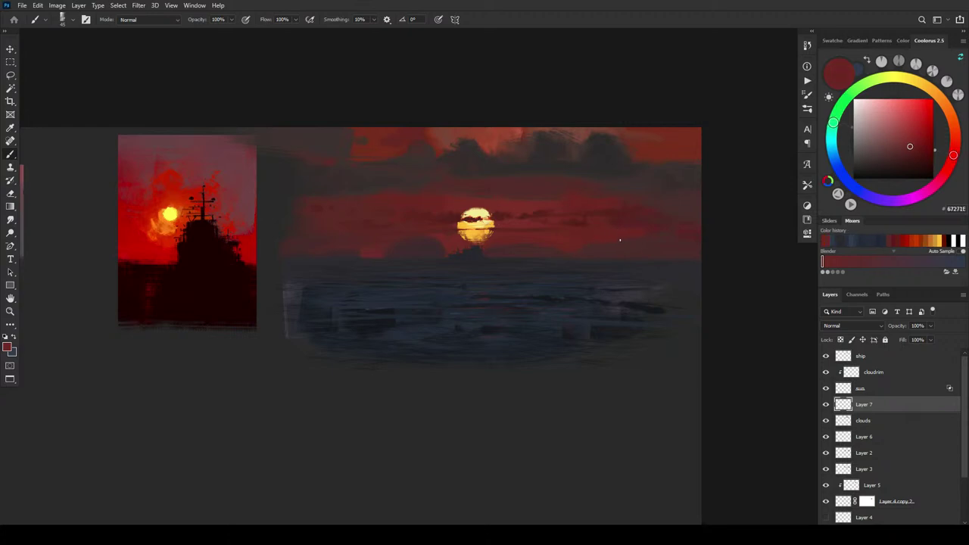
{"action": "key", "text": "bracketright"}
{"action": "key", "text": "bracketright"}
{"action": "key", "text": "bracketright"}
{"action": "key", "text": "bracketright"}
{"action": "key", "text": "bracketright"}
{"action": "key", "text": "bracketright"}
{"action": "left_click", "coordinate": [651, 233], "text": "alt"}
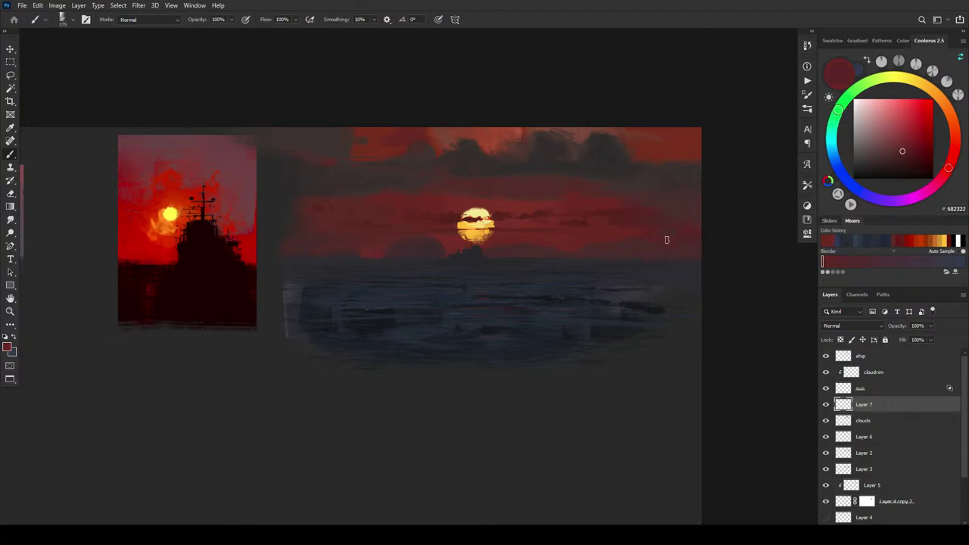
Step: Blend the far end of the red sky above the horizon, alternating sampled reds such as 67271E and the darker 482A27
{"action": "left_click", "coordinate": [641, 228], "text": "alt"}
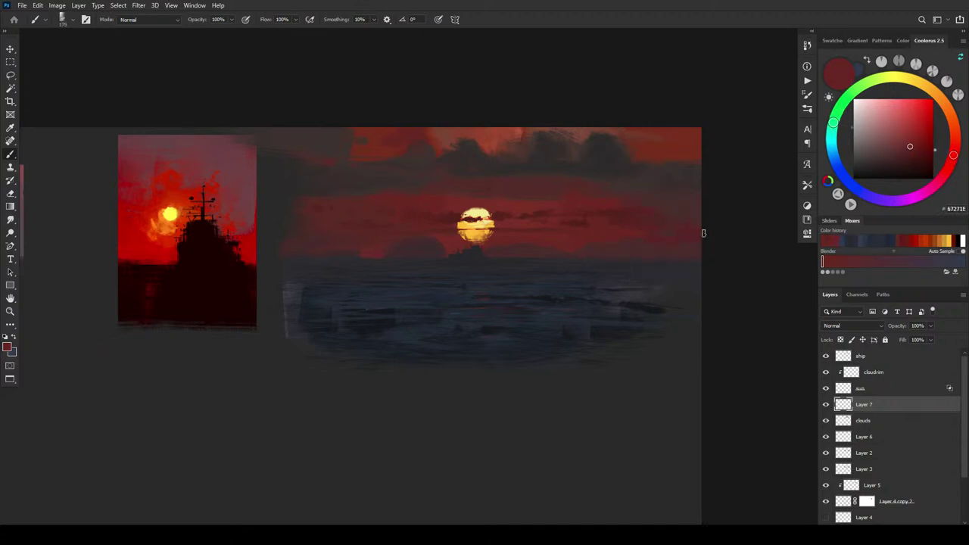
{"action": "left_click", "coordinate": [642, 236], "text": "alt"}
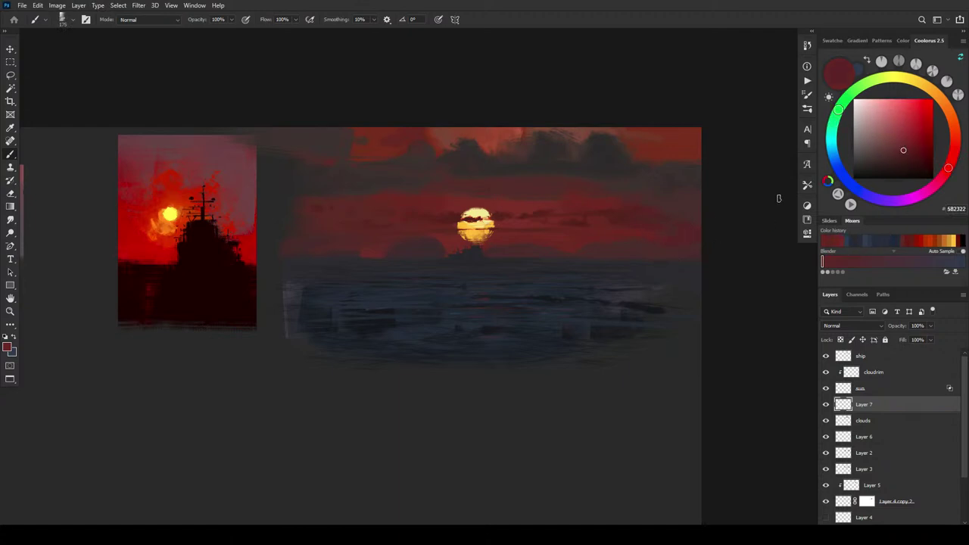
{"action": "left_click", "coordinate": [643, 242], "text": "alt"}
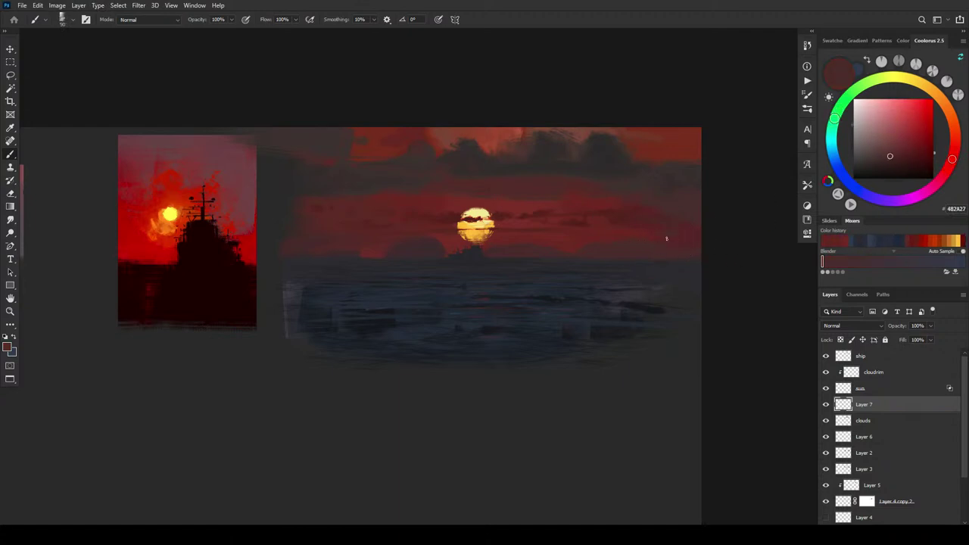
{"action": "left_click", "coordinate": [634, 235], "text": "alt"}
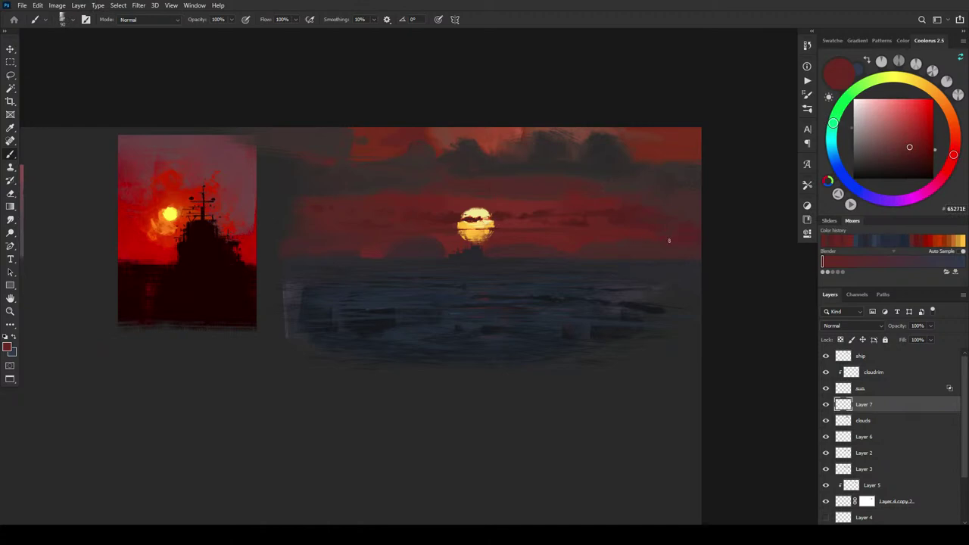
{"action": "left_click", "coordinate": [662, 240], "text": "alt"}
{"action": "left_click", "coordinate": [636, 236], "text": "alt"}
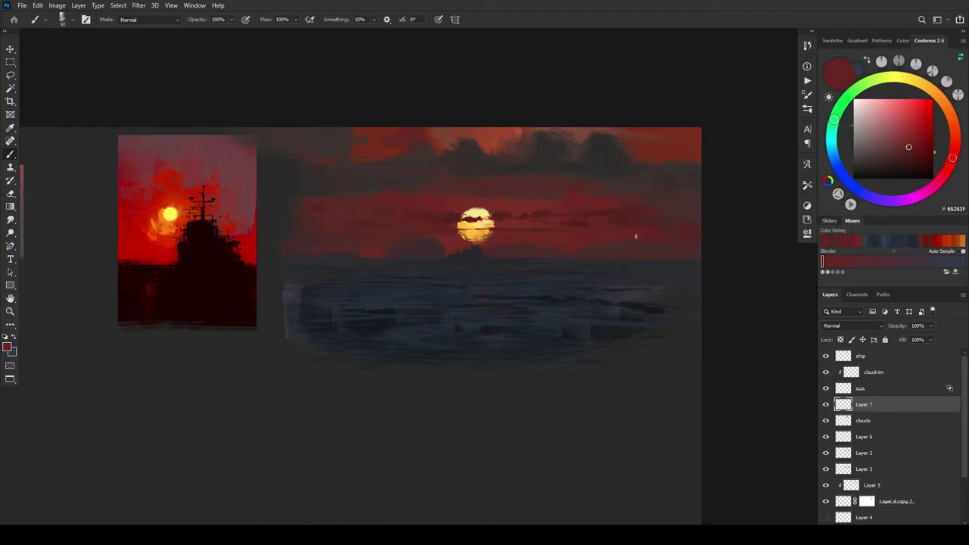
{"action": "left_click", "coordinate": [649, 243], "text": "alt"}
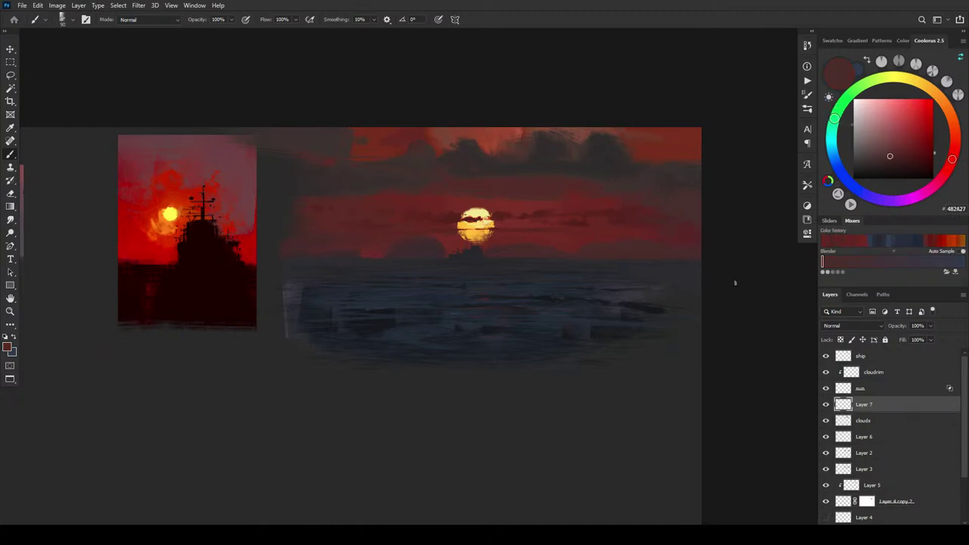
{"action": "left_click", "coordinate": [615, 252], "text": "alt"}
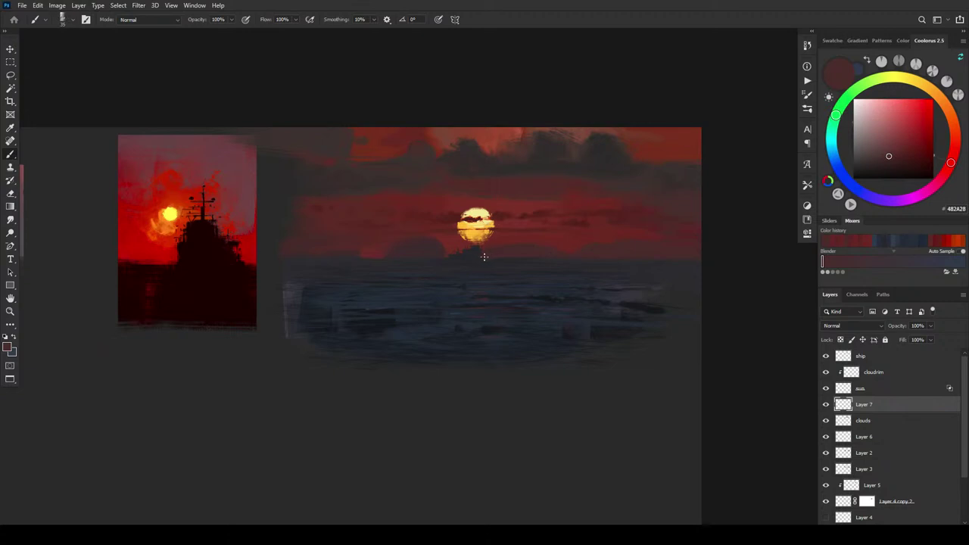
Step: Make the clouds layer active, sample the dark cloud red 482928 and enlarge the brush to 60 px for the horizon clouds
{"action": "key", "text": "alt+["}
{"action": "left_click", "coordinate": [522, 249], "text": "alt"}
{"action": "key", "text": "]"}
{"action": "key", "text": "]"}
{"action": "key", "text": "]"}
{"action": "key", "text": "]"}
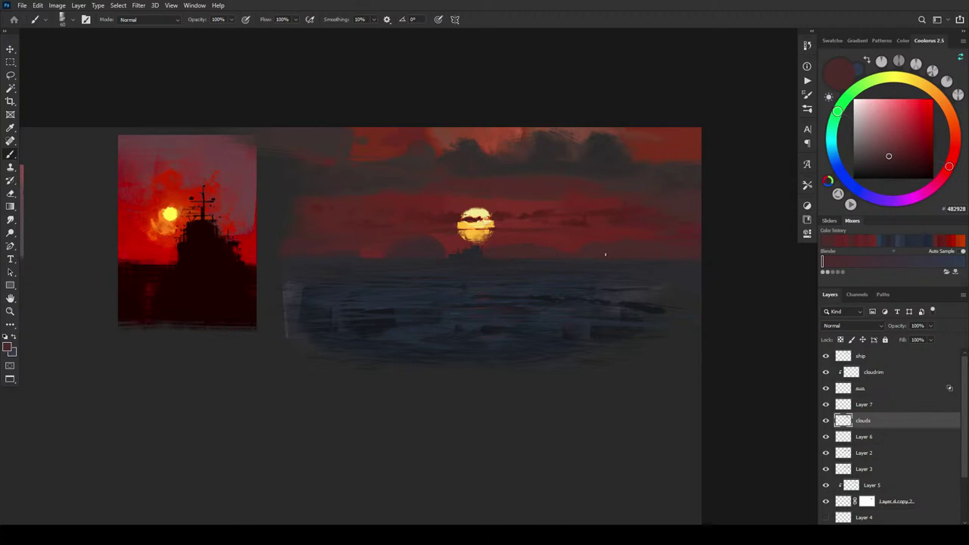
Step: Paint the low rounded cloud beside the ship with sampled 41282A and 3C282A, using a 200 px brush
{"action": "left_click", "coordinate": [444, 257], "text": "alt"}
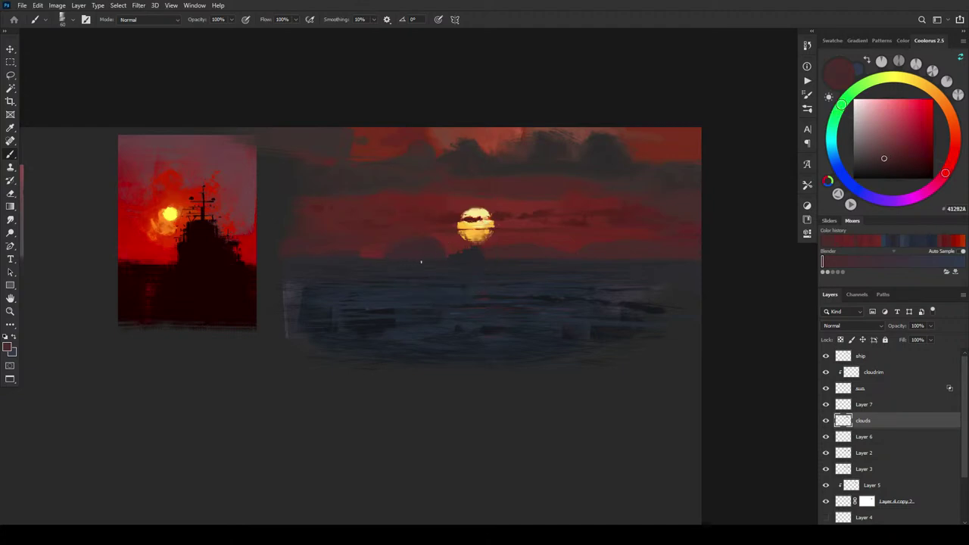
{"action": "key", "text": "]"}
{"action": "key", "text": "]"}
{"action": "key", "text": "]"}
{"action": "key", "text": "]"}
{"action": "key", "text": "]"}
{"action": "key", "text": "]"}
{"action": "key", "text": "]"}
{"action": "key", "text": "]"}
{"action": "left_click", "coordinate": [437, 249], "text": "alt"}
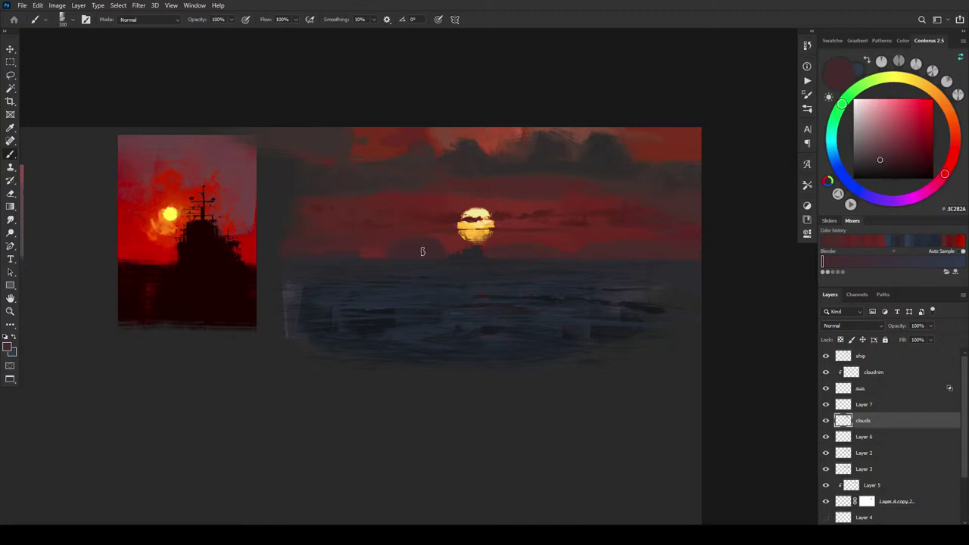
{"action": "left_click", "coordinate": [421, 251]}
Step: Refine the sky around the horizon clouds with sampled reds 68271E and 762F24, enlarging the brush to 200 px
{"action": "left_click", "coordinate": [597, 242], "text": "alt"}
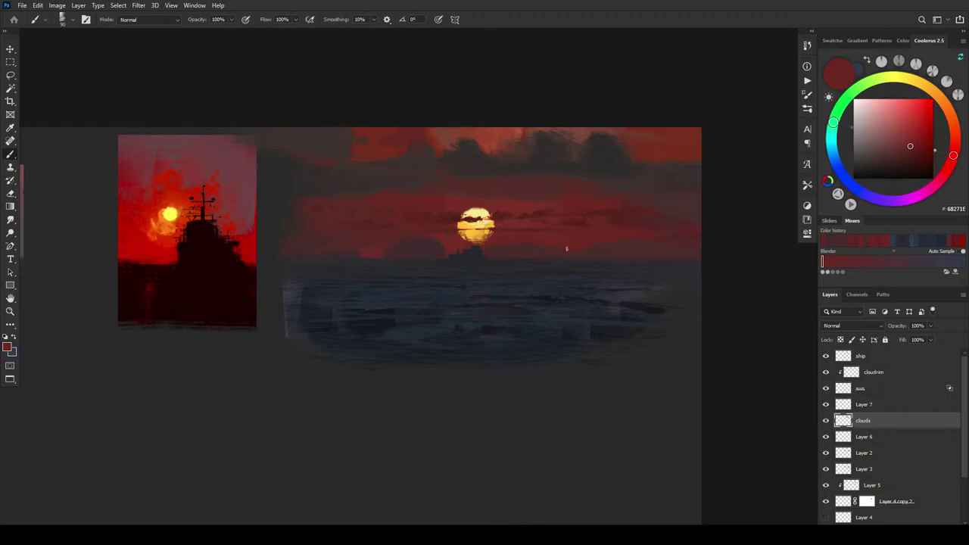
{"action": "left_click", "coordinate": [570, 236], "text": "alt"}
{"action": "key", "text": "bracketright"}
{"action": "key", "text": "bracketright"}
{"action": "key", "text": "bracketright"}
{"action": "key", "text": "bracketright"}
{"action": "key", "text": "bracketright"}
{"action": "left_click", "coordinate": [547, 225], "text": "alt"}
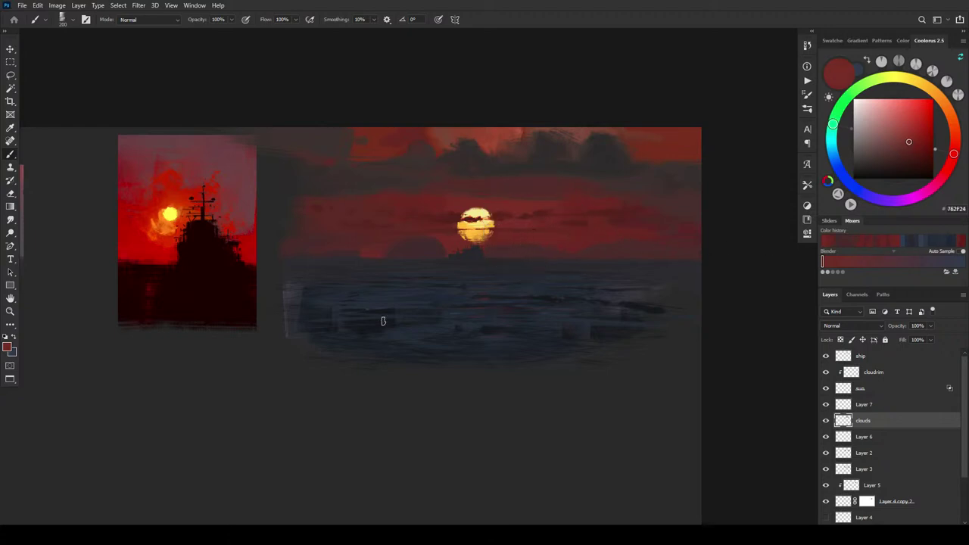
Step: Cut back the edges of the rounded cloud beside the ship with neighbouring sky reds such as 6F2C23
{"action": "left_click", "coordinate": [445, 241], "text": "alt"}
{"action": "left_click", "coordinate": [448, 249], "text": "alt"}
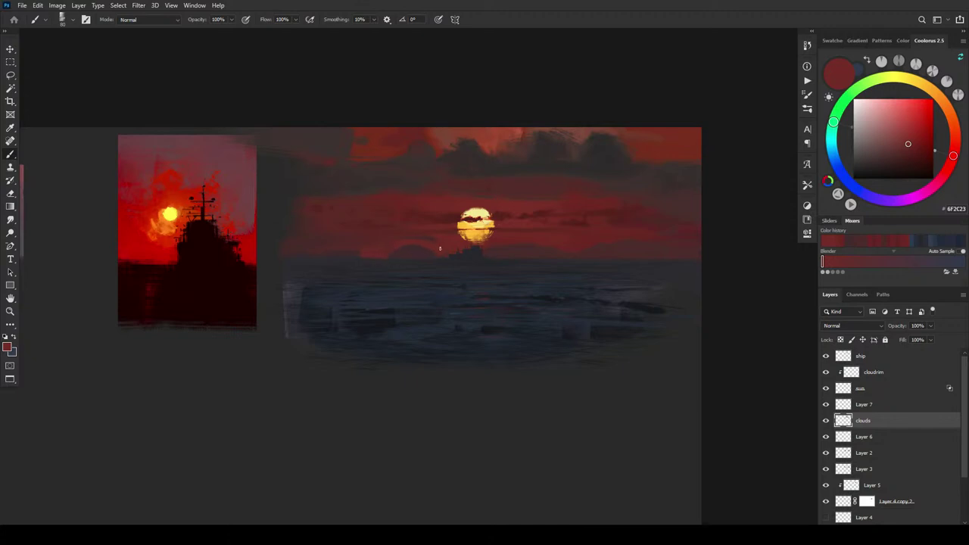
{"action": "left_click", "coordinate": [372, 238], "text": "alt"}
{"action": "left_click", "coordinate": [448, 239], "text": "alt"}
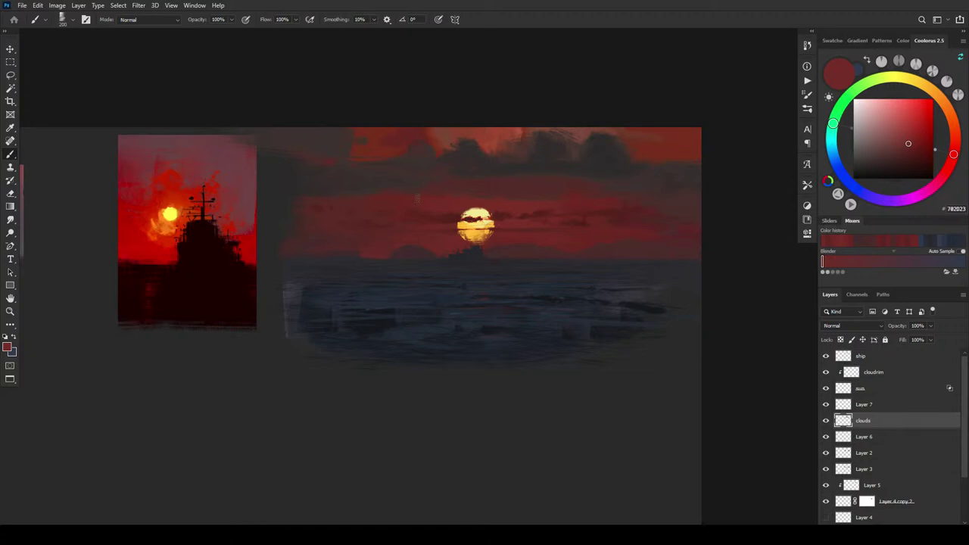
{"action": "left_click", "coordinate": [382, 242], "text": "alt"}
{"action": "left_click", "coordinate": [374, 244], "text": "alt"}
Step: Reduce the brush to 90 px and paint the sky above the left horizon with sampled reds 662A22, 592A24 and 532724
{"action": "key", "text": "bracketleft"}
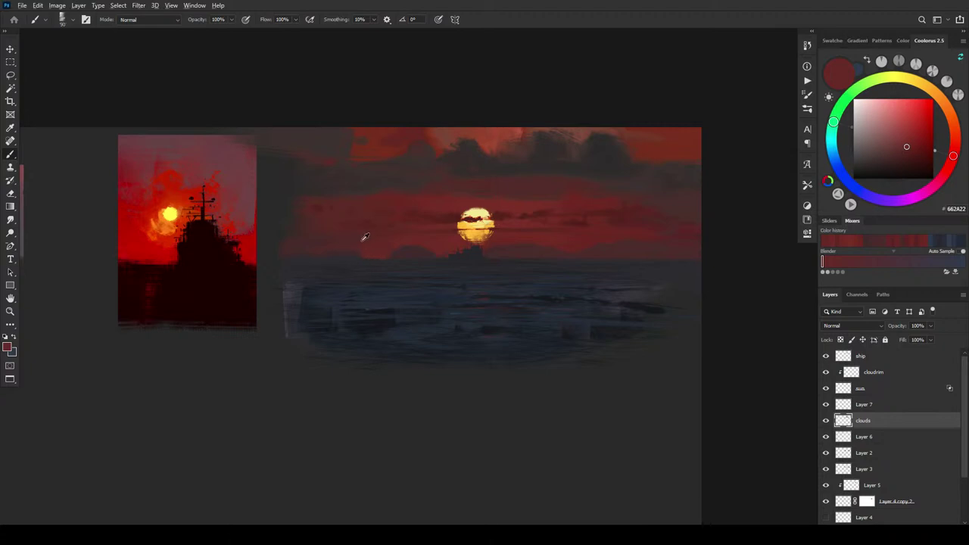
{"action": "left_click", "coordinate": [359, 251], "text": "alt"}
{"action": "left_click", "coordinate": [360, 250], "text": "alt"}
{"action": "left_click", "coordinate": [354, 235], "text": "alt"}
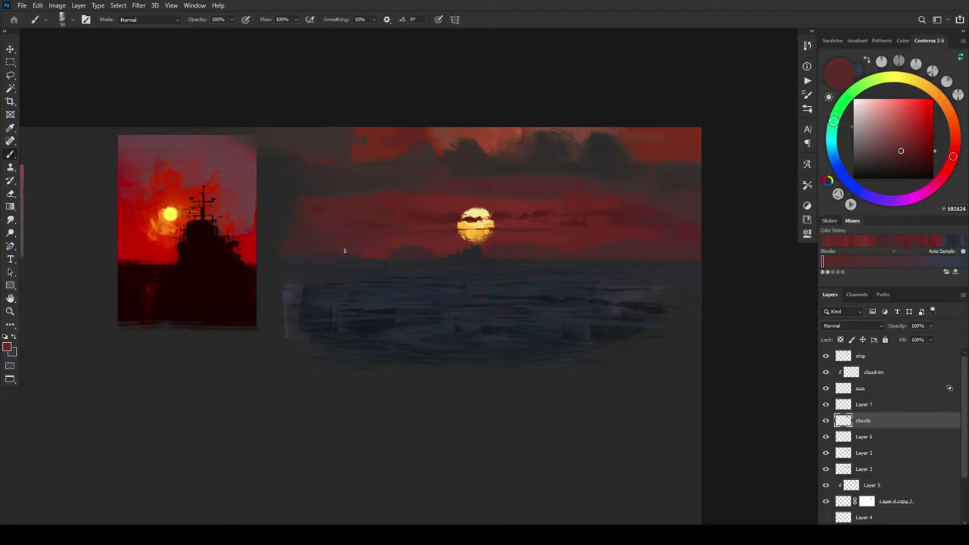
{"action": "left_click", "coordinate": [346, 240], "text": "alt"}
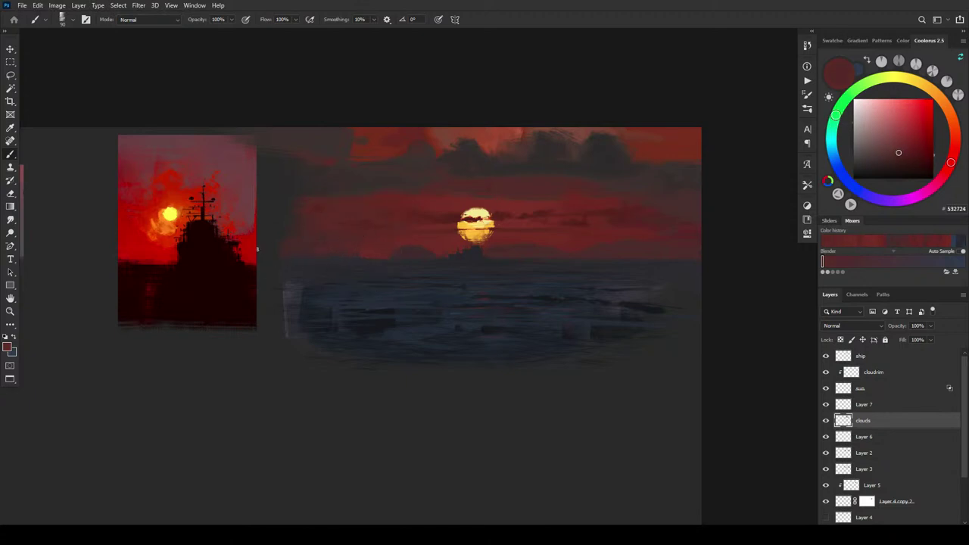
Step: Paint small dark clouds along the far left horizon with a 25 px brush, using sampled dark tones including 422829
{"action": "left_click", "coordinate": [313, 253], "text": "alt"}
{"action": "left_click", "coordinate": [301, 254], "text": "alt"}
{"action": "left_click", "coordinate": [305, 255], "text": "alt"}
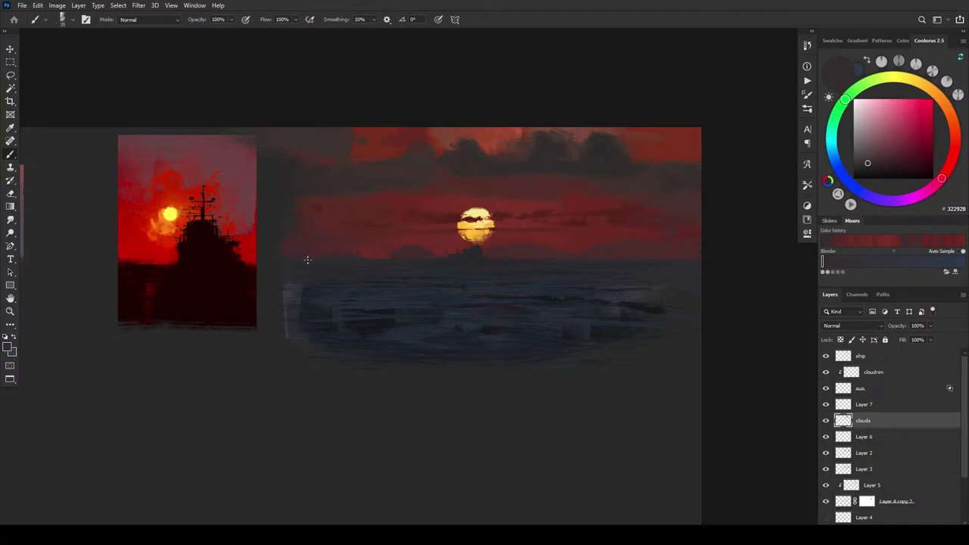
{"action": "left_click", "coordinate": [336, 247], "text": "alt"}
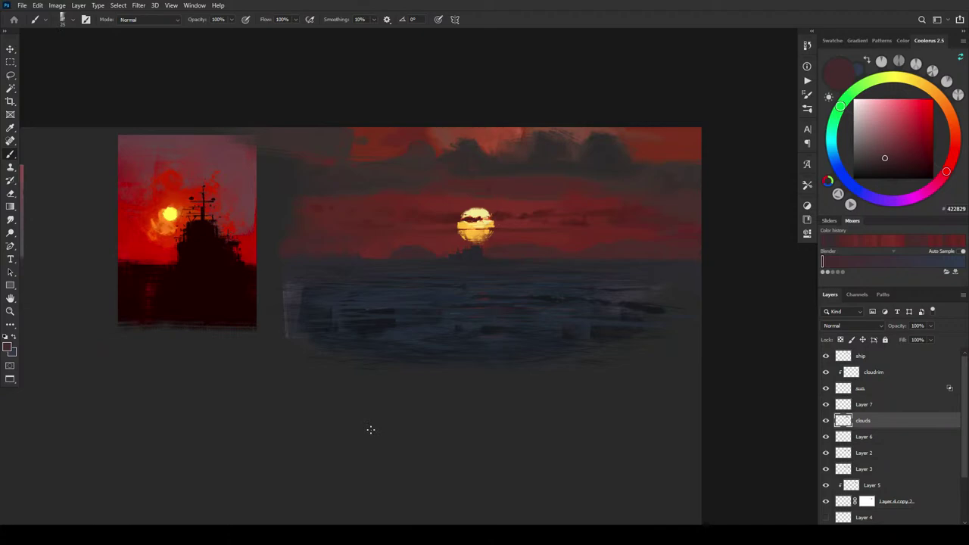
Step: Add sampled sky red around the small cloud humps on the left horizon with a larger brush
{"action": "key", "text": "ctrl+plus"}
{"action": "key", "text": "ctrl+plus"}
{"action": "key", "text": "ctrl+plus"}
{"action": "key", "text": "ctrl+plus"}
{"action": "key", "text": "ctrl+plus"}
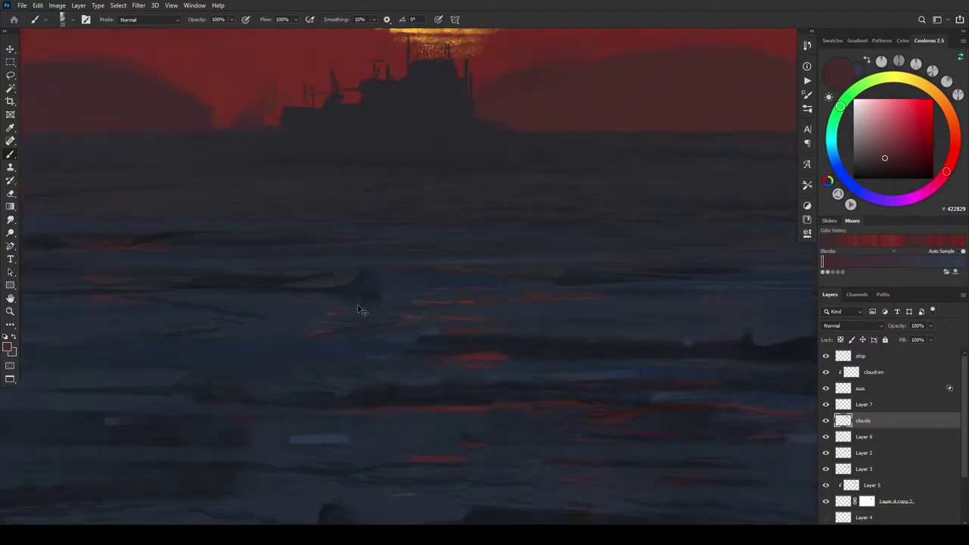
{"action": "left_click_drag", "start_coordinate": [285, 234], "coordinate": [567, 385]}
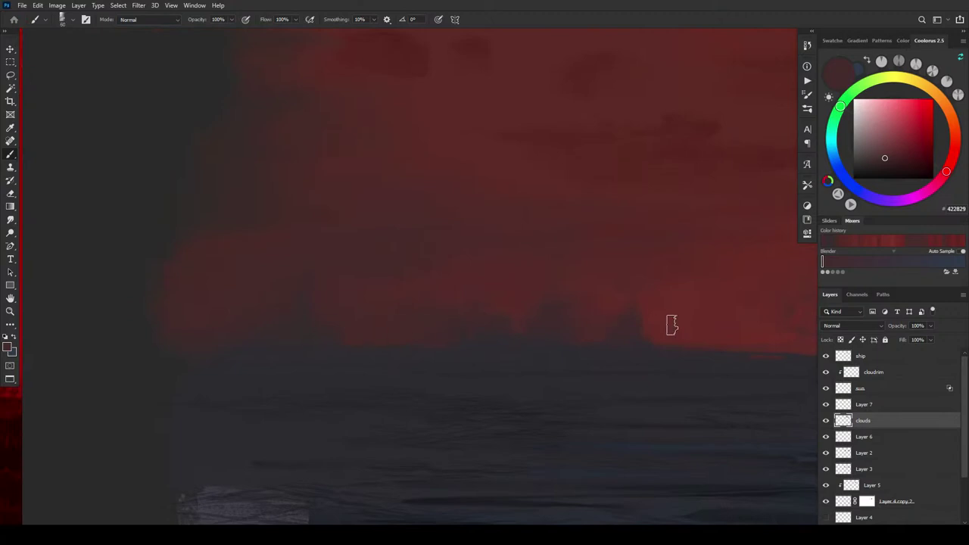
{"action": "left_click", "coordinate": [629, 324], "text": "alt"}
{"action": "key", "text": "bracketright"}
{"action": "key", "text": "bracketright"}
Step: Refine the small cloud silhouettes on the left horizon with varied brush sizes and the sampled dark red 452928
{"action": "left_click", "coordinate": [569, 304], "text": "alt"}
{"action": "key", "text": "]"}
{"action": "key", "text": "]"}
{"action": "key", "text": "]"}
{"action": "key", "text": "]"}
{"action": "key", "text": "]"}
{"action": "key", "text": "["}
{"action": "key", "text": "["}
{"action": "key", "text": "["}
{"action": "left_click", "coordinate": [501, 312], "text": "alt"}
Step: Review the thumbnails together, reframe the third one, and activate the Smudge tool with Sample All Layers enabled
{"action": "scroll", "coordinate": [484, 284], "scroll_direction": "down", "scroll_amount": 10}
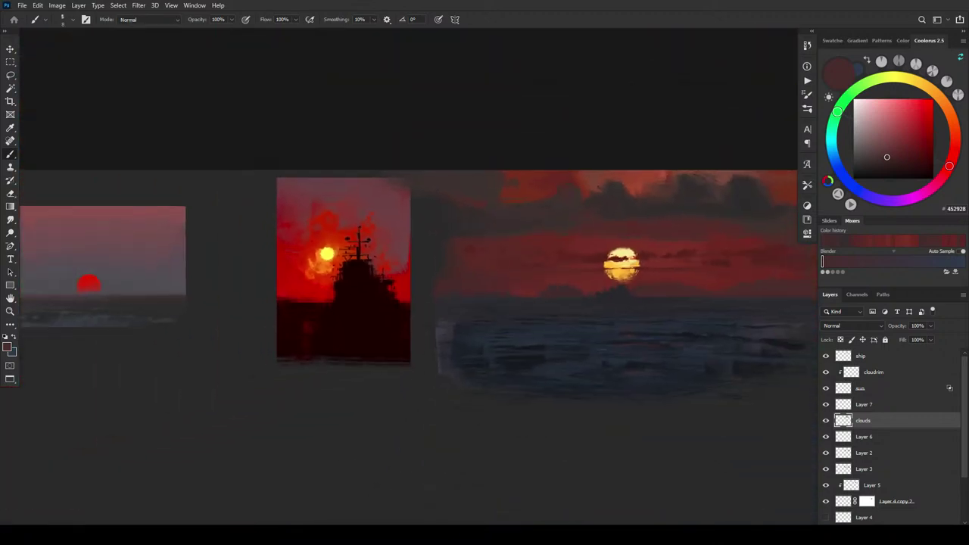
{"action": "scroll", "coordinate": [628, 352], "scroll_direction": "down", "scroll_amount": 2}
{"action": "scroll", "coordinate": [629, 352], "scroll_direction": "up", "scroll_amount": 4}
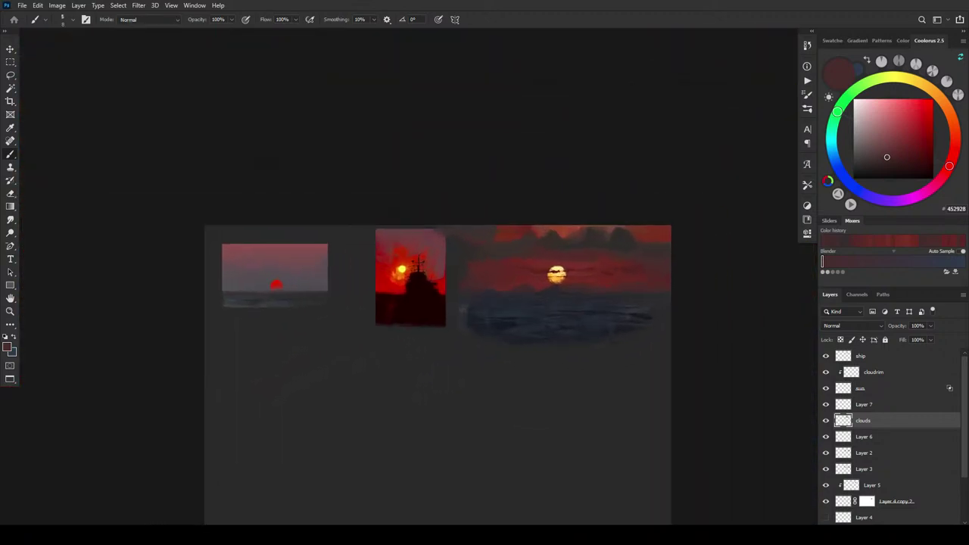
{"action": "key", "text": "ctrl+plus"}
{"action": "key", "text": "ctrl+plus"}
{"action": "left_click_drag", "start_coordinate": [597, 348], "coordinate": [279, 383]}
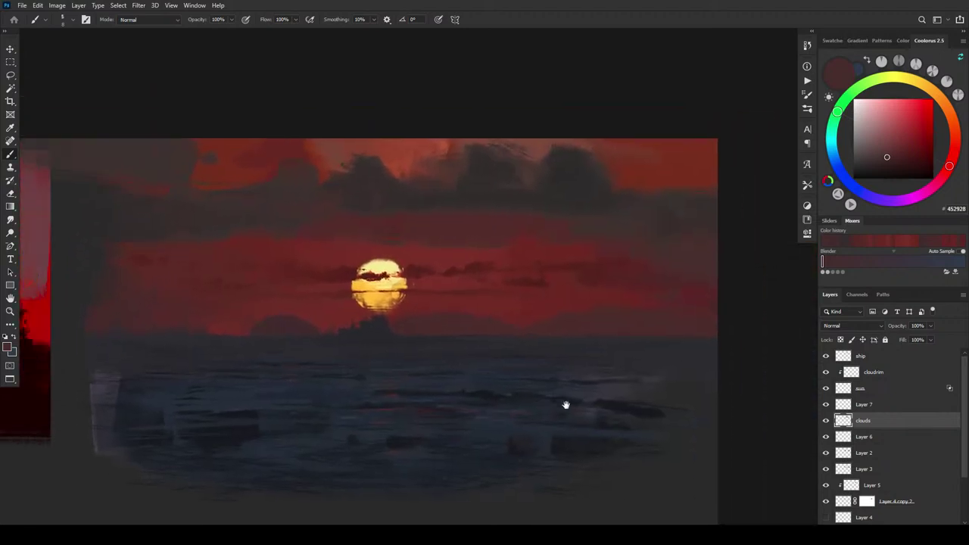
{"action": "left_click_drag", "start_coordinate": [566, 404], "coordinate": [580, 422]}
{"action": "key", "text": "r"}
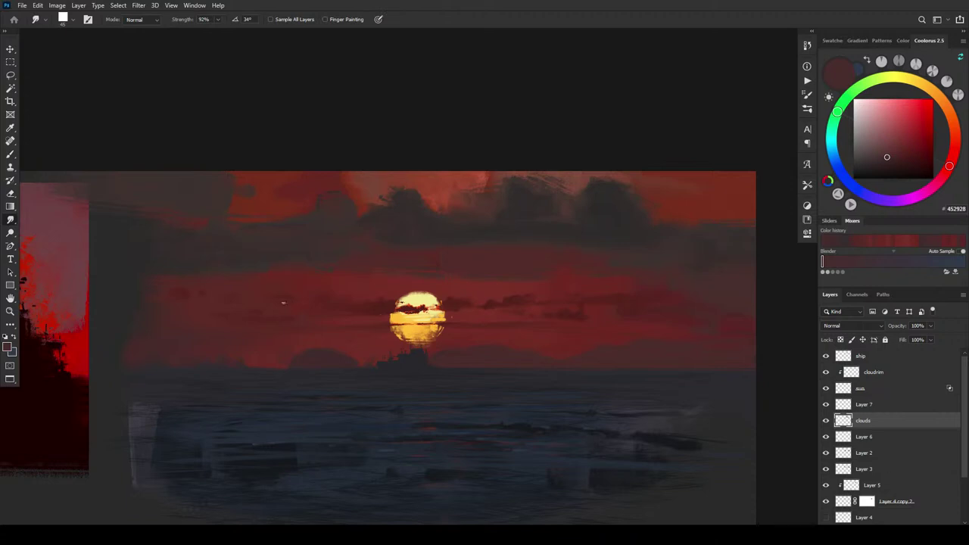
{"action": "left_click", "coordinate": [271, 19]}
Step: Soften the red sky and cloud bands by smudging with varied brush sizes, up to 400 px
{"action": "key", "text": "["}
{"action": "key", "text": "["}
{"action": "key", "text": "["}
{"action": "key", "text": "["}
{"action": "key", "text": "bracketright"}
{"action": "key", "text": "bracketright"}
{"action": "key", "text": "bracketright"}
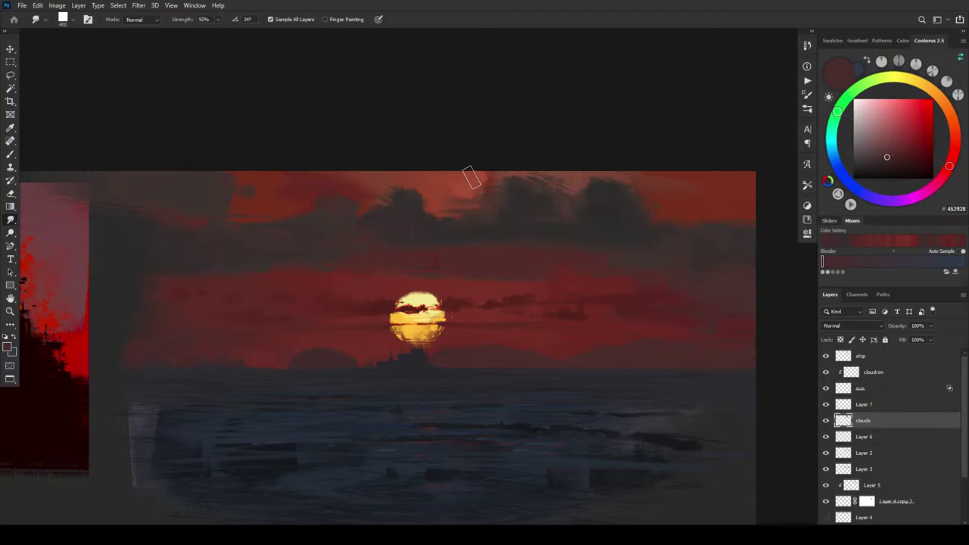
Step: Smudge the orange sky between the dark upper clouds at close range, enlarging the smudge brush from 200 px
{"action": "key", "text": "ctrl+plus"}
{"action": "key", "text": "ctrl+plus"}
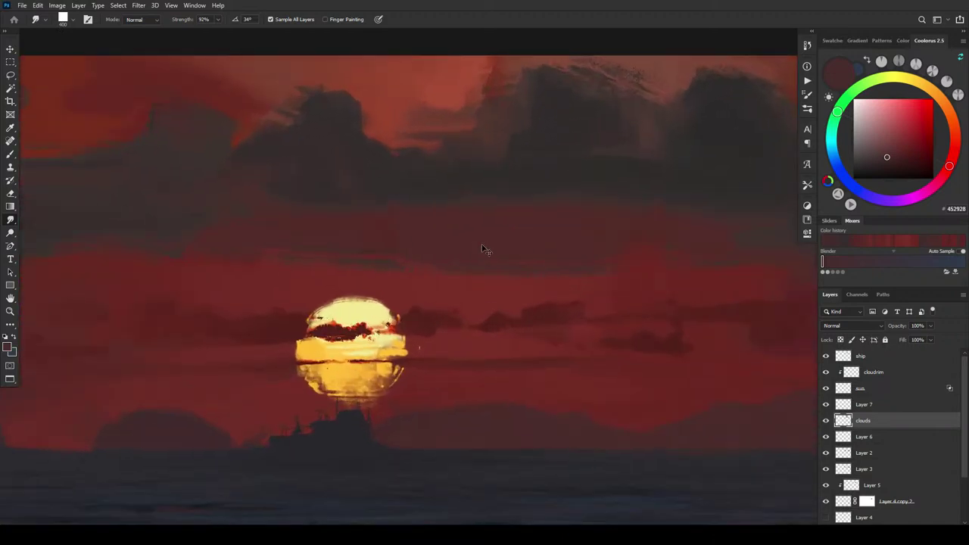
{"action": "key", "text": "ctrl+plus"}
{"action": "left_click_drag", "start_coordinate": [485, 217], "coordinate": [480, 435]}
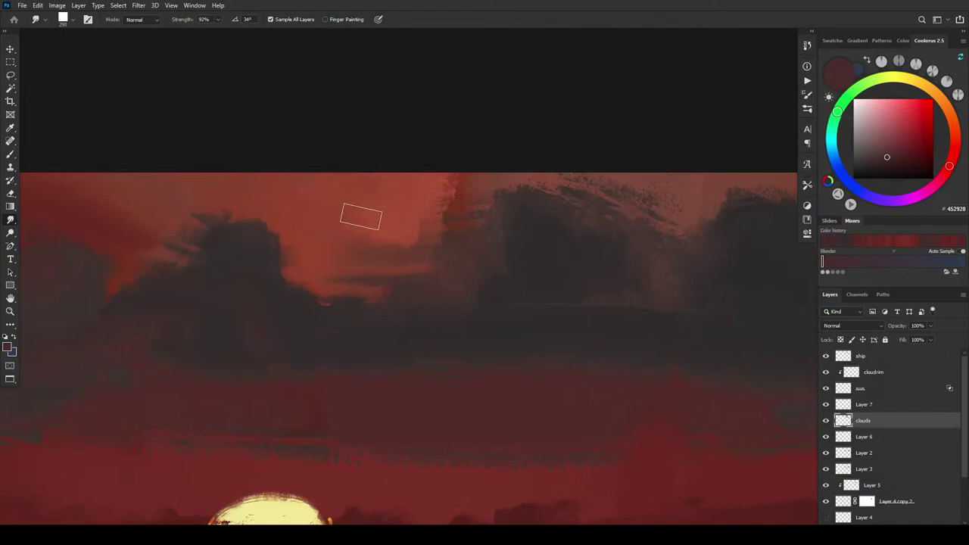
{"action": "key", "text": "bracketright"}
{"action": "key", "text": "bracketright"}
{"action": "key", "text": "bracketright"}
{"action": "mouse_move", "coordinate": [658, 179]}
{"action": "left_mouse_down"}
{"action": "mouse_move", "coordinate": [674, 200]}
{"action": "mouse_move", "coordinate": [666, 218]}
{"action": "mouse_move", "coordinate": [688, 210]}
{"action": "left_mouse_up"}
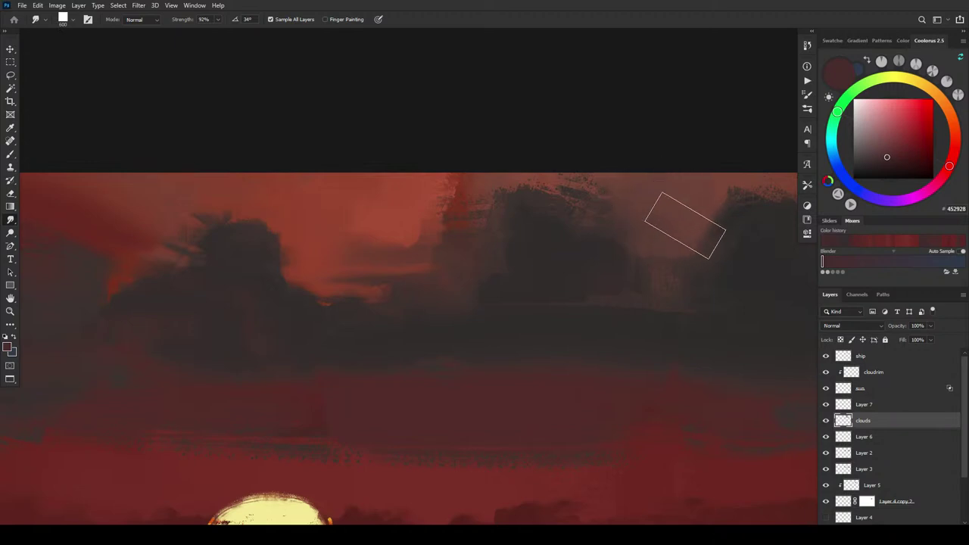
Step: Smudge the gap between the two right-hand dark clouds, reducing the smudge brush from 600 px to 200 px
{"action": "key", "text": "bracketleft"}
{"action": "key", "text": "bracketleft"}
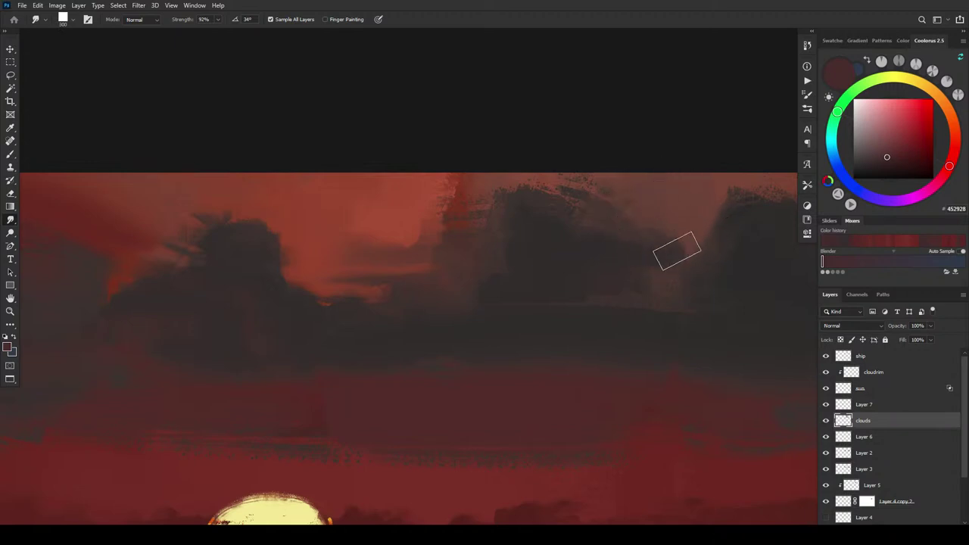
{"action": "key", "text": "bracketleft"}
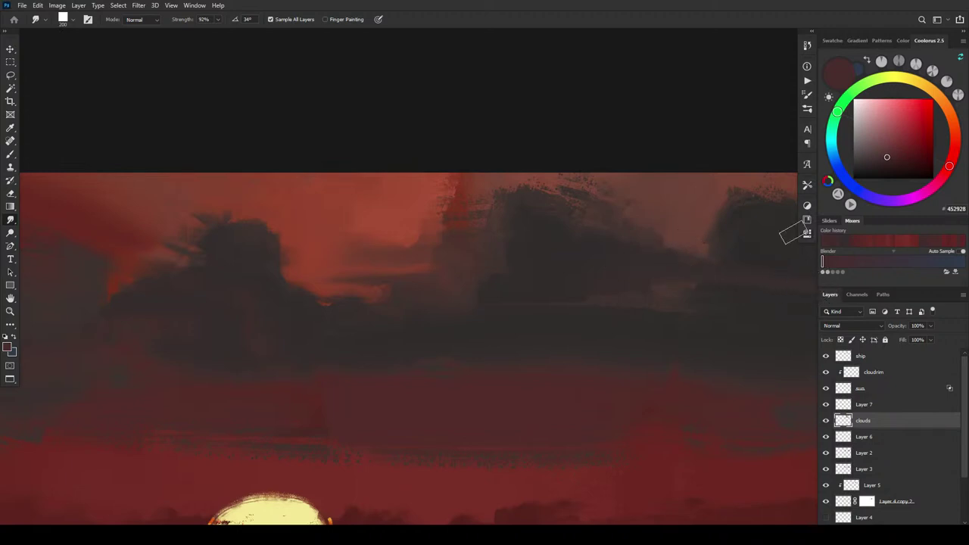
{"action": "mouse_move", "coordinate": [708, 272]}
{"action": "left_mouse_down"}
{"action": "mouse_move", "coordinate": [583, 318]}
{"action": "mouse_move", "coordinate": [673, 230]}
{"action": "left_mouse_up"}
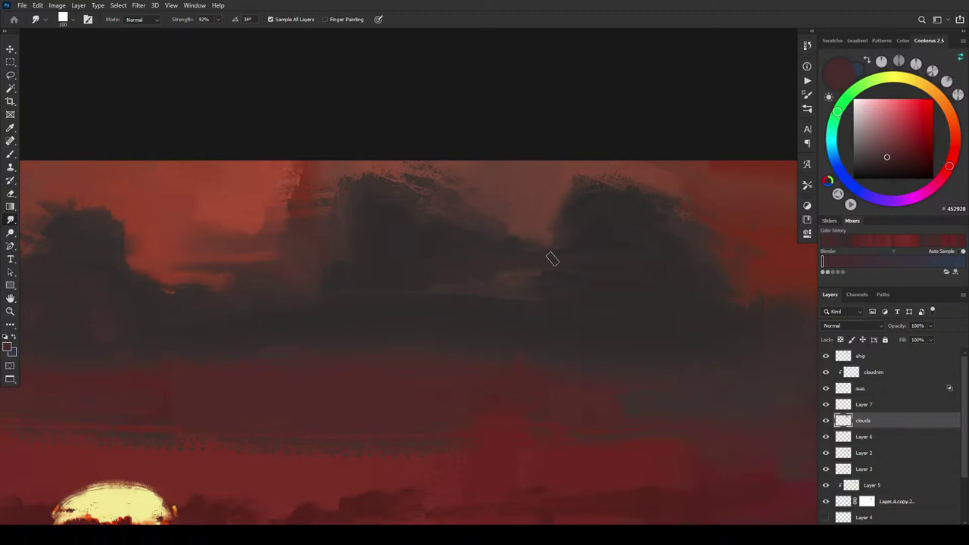
Step: Soften the outer edge of the rightmost dark cloud into the sky, enlarging the smudge brush to 400 px
{"action": "key", "text": "bracketright"}
{"action": "key", "text": "bracketright"}
{"action": "key", "text": "bracketright"}
{"action": "key", "text": "bracketright"}
{"action": "key", "text": "bracketright"}
{"action": "key", "text": "bracketright"}
{"action": "key", "text": "bracketleft"}
{"action": "key", "text": "bracketleft"}
{"action": "key", "text": "bracketright"}
{"action": "key", "text": "bracketright"}
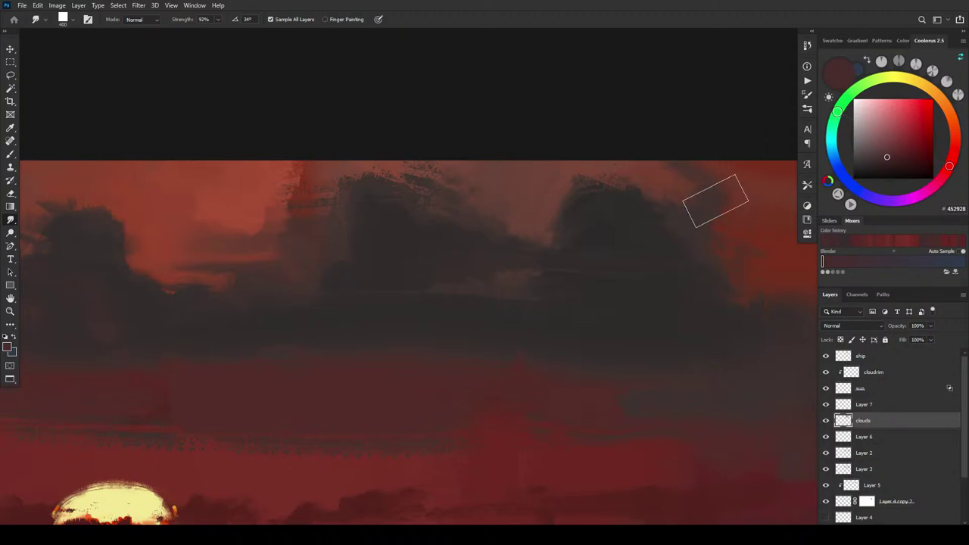
{"action": "left_click_drag", "start_coordinate": [642, 212], "coordinate": [369, 235]}
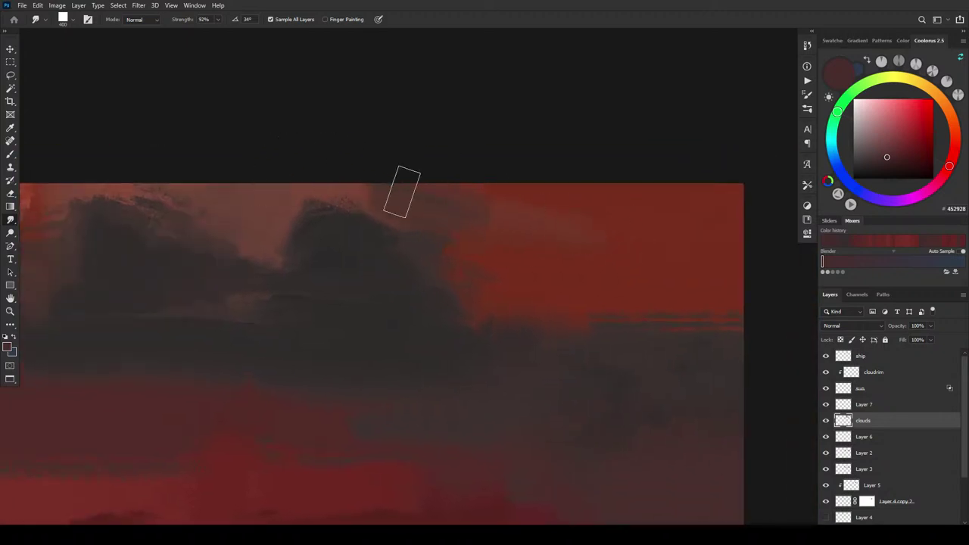
Step: Blend the dark cloud tone gradually across the red sky beside the rightmost cloud with smudge sizes between 250 and 400 px
{"action": "mouse_move", "coordinate": [382, 194]}
{"action": "left_mouse_down"}
{"action": "mouse_move", "coordinate": [413, 198]}
{"action": "mouse_move", "coordinate": [417, 217]}
{"action": "mouse_move", "coordinate": [464, 202]}
{"action": "mouse_move", "coordinate": [473, 227]}
{"action": "mouse_move", "coordinate": [539, 251]}
{"action": "mouse_move", "coordinate": [524, 239]}
{"action": "mouse_move", "coordinate": [537, 206]}
{"action": "mouse_move", "coordinate": [491, 195]}
{"action": "mouse_move", "coordinate": [524, 236]}
{"action": "mouse_move", "coordinate": [476, 220]}
{"action": "mouse_move", "coordinate": [463, 204]}
{"action": "mouse_move", "coordinate": [474, 215]}
{"action": "mouse_move", "coordinate": [501, 192]}
{"action": "mouse_move", "coordinate": [489, 256]}
{"action": "mouse_move", "coordinate": [515, 239]}
{"action": "mouse_move", "coordinate": [518, 250]}
{"action": "mouse_move", "coordinate": [573, 204]}
{"action": "mouse_move", "coordinate": [583, 216]}
{"action": "mouse_move", "coordinate": [577, 258]}
{"action": "mouse_move", "coordinate": [616, 252]}
{"action": "left_mouse_up"}
{"action": "key", "text": "["}
{"action": "key", "text": "["}
{"action": "key", "text": "["}
{"action": "key", "text": "["}
{"action": "key", "text": "["}
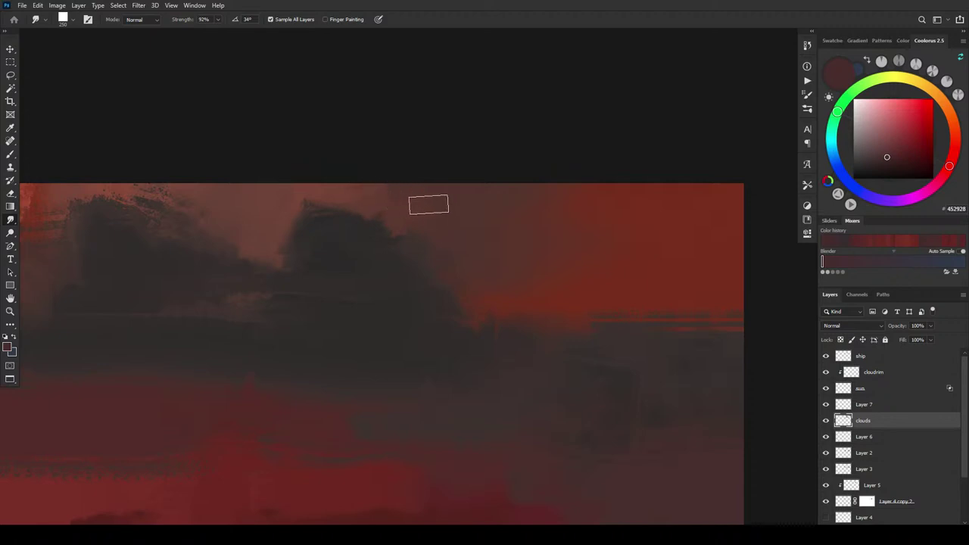
{"action": "key", "text": "]"}
{"action": "key", "text": "]"}
{"action": "key", "text": "]"}
{"action": "key", "text": "]"}
{"action": "key", "text": "]"}
{"action": "key", "text": "]"}
{"action": "key", "text": "]"}
{"action": "key", "text": "]"}
{"action": "key", "text": "]"}
{"action": "key", "text": "]"}
{"action": "key", "text": "bracketleft"}
{"action": "key", "text": "bracketleft"}
{"action": "key", "text": "bracketleft"}
{"action": "key", "text": "bracketleft"}
{"action": "key", "text": "bracketleft"}
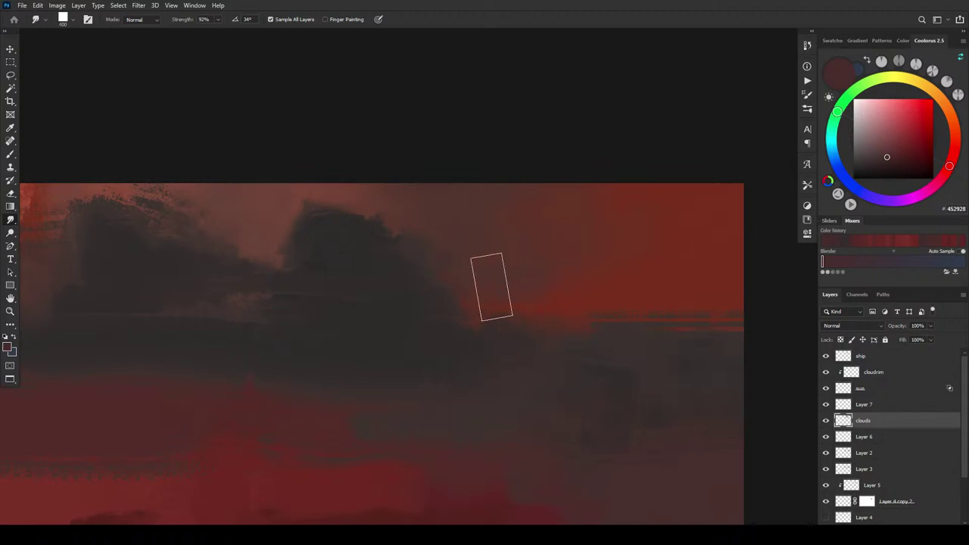
Step: Smudge the orange sky into the cloud band at the right foot of the rightmost cloud
{"action": "key", "text": "bracketright"}
{"action": "key", "text": "bracketright"}
{"action": "key", "text": "bracketright"}
{"action": "key", "text": "bracketright"}
{"action": "key", "text": "bracketright"}
{"action": "left_click_drag", "start_coordinate": [507, 298], "coordinate": [523, 285]}
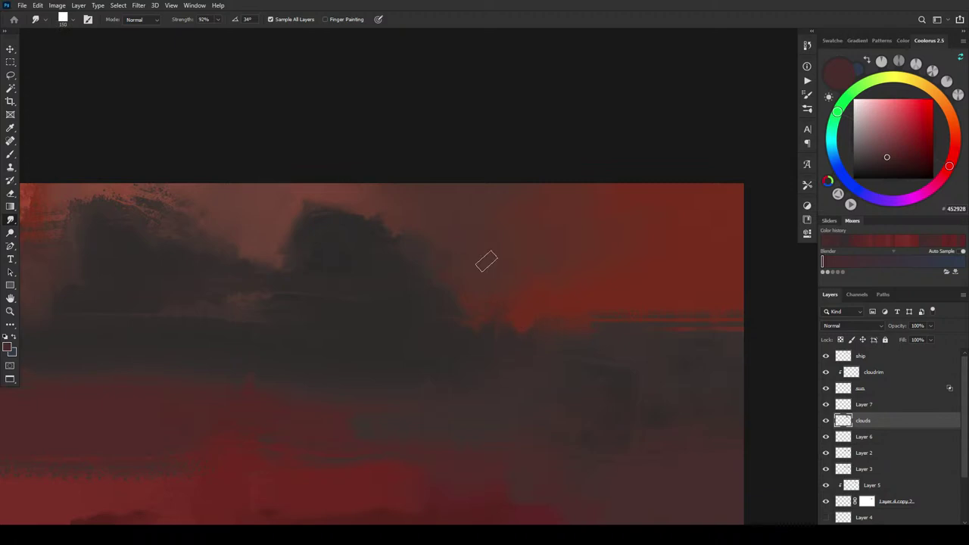
Step: Shape small puffs along the top and both sides of the rightmost dark cloud with a small smudge brush
{"action": "mouse_move", "coordinate": [408, 258]}
{"action": "left_mouse_down"}
{"action": "mouse_move", "coordinate": [388, 269]}
{"action": "mouse_move", "coordinate": [415, 253]}
{"action": "mouse_move", "coordinate": [408, 248]}
{"action": "mouse_move", "coordinate": [430, 259]}
{"action": "left_mouse_up"}
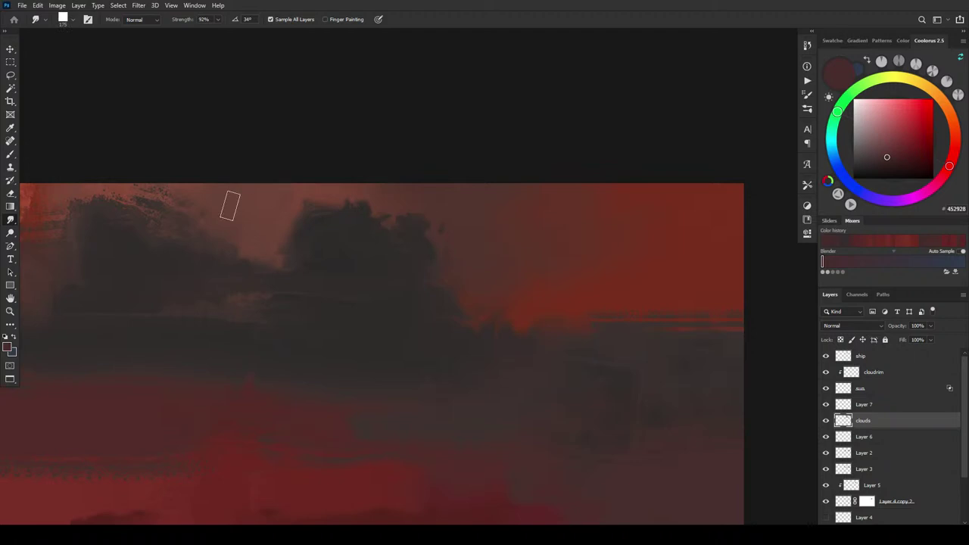
{"action": "key", "text": "bracketright"}
{"action": "key", "text": "bracketright"}
{"action": "key", "text": "bracketright"}
{"action": "key", "text": "bracketright"}
{"action": "mouse_move", "coordinate": [333, 243]}
{"action": "left_mouse_down"}
{"action": "mouse_move", "coordinate": [298, 225]}
{"action": "mouse_move", "coordinate": [313, 240]}
{"action": "mouse_move", "coordinate": [306, 219]}
{"action": "left_mouse_up"}
{"action": "key", "text": "bracketleft"}
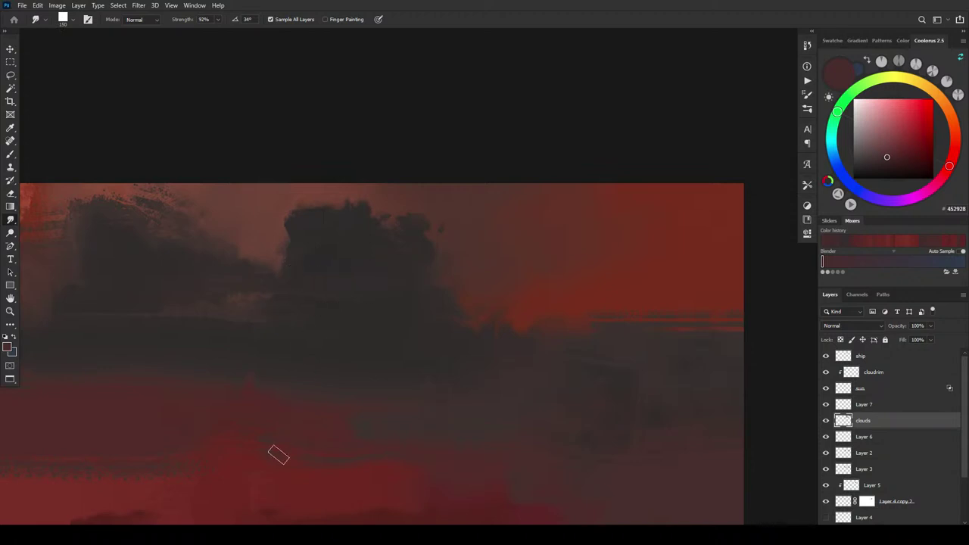
Step: Smooth the right slope and base of the middle dark cloud by smudging, varying the brush up to 200 px
{"action": "left_click_drag", "start_coordinate": [310, 389], "coordinate": [469, 312]}
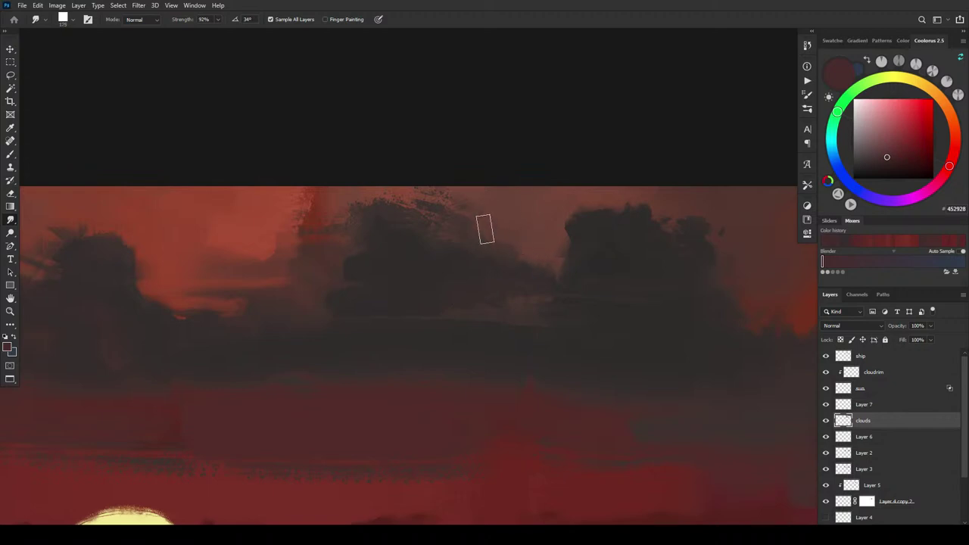
{"action": "key", "text": "bracketright"}
{"action": "key", "text": "bracketright"}
{"action": "key", "text": "bracketright"}
{"action": "key", "text": "bracketright"}
{"action": "key", "text": "bracketleft"}
{"action": "key", "text": "bracketleft"}
{"action": "key", "text": "bracketleft"}
{"action": "key", "text": "bracketleft"}
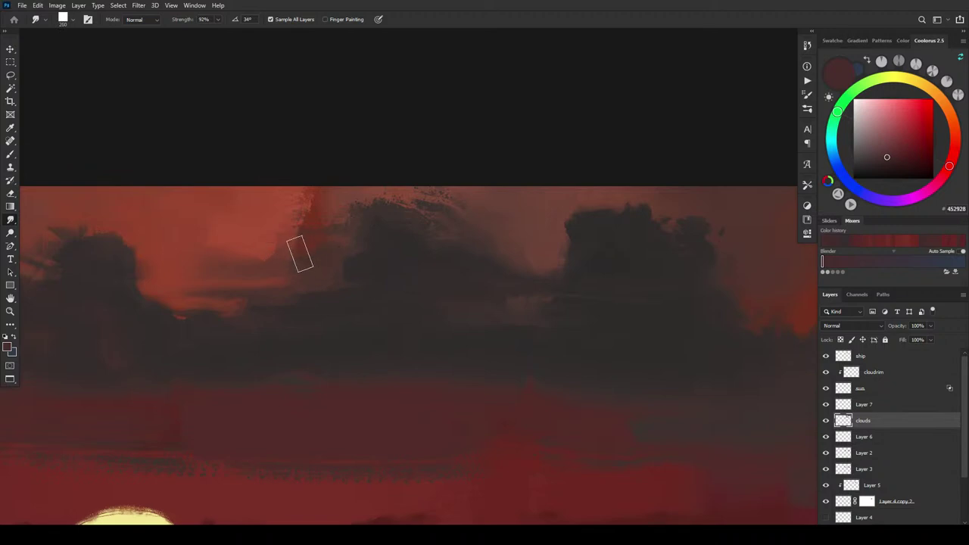
Step: Smudge the sky left of the middle cloud and push its right slope upward into a fuller shape
{"action": "left_click_drag", "start_coordinate": [300, 253], "coordinate": [295, 275]}
{"action": "key", "text": "]"}
{"action": "key", "text": "]"}
{"action": "key", "text": "]"}
{"action": "key", "text": "]"}
{"action": "key", "text": "]"}
{"action": "key", "text": "]"}
{"action": "key", "text": "]"}
{"action": "key", "text": "]"}
{"action": "key", "text": "]"}
{"action": "key", "text": "]"}
{"action": "key", "text": "]"}
{"action": "key", "text": "]"}
{"action": "key", "text": "]"}
{"action": "left_click_drag", "start_coordinate": [482, 243], "coordinate": [489, 229]}
{"action": "mouse_move", "coordinate": [484, 307]}
{"action": "left_mouse_down"}
{"action": "mouse_move", "coordinate": [488, 243]}
{"action": "mouse_move", "coordinate": [477, 235]}
{"action": "mouse_move", "coordinate": [488, 221]}
{"action": "mouse_move", "coordinate": [485, 241]}
{"action": "mouse_move", "coordinate": [528, 236]}
{"action": "left_mouse_up"}
{"action": "key", "text": "bracketleft"}
{"action": "key", "text": "bracketleft"}
{"action": "key", "text": "bracketleft"}
{"action": "key", "text": "bracketleft"}
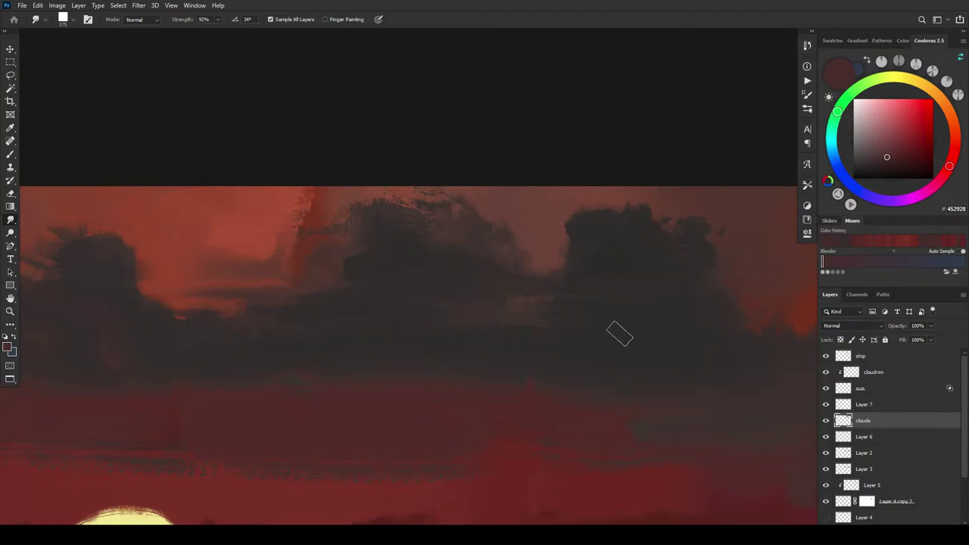
Step: Refine the top right edge of the middle dark cloud by smudging with varied brush sizes
{"action": "key", "text": "bracketright"}
{"action": "key", "text": "bracketright"}
{"action": "key", "text": "bracketright"}
{"action": "key", "text": "bracketright"}
{"action": "left_click_drag", "start_coordinate": [519, 225], "coordinate": [520, 225]}
{"action": "key", "text": "bracketleft"}
{"action": "key", "text": "bracketleft"}
{"action": "key", "text": "bracketleft"}
{"action": "key", "text": "bracketleft"}
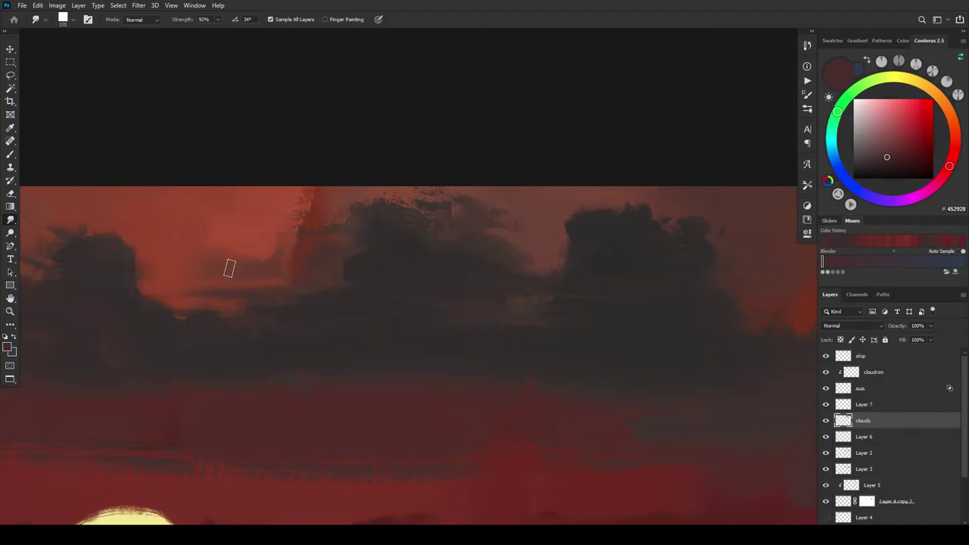
Step: Reshape the right edge of the left dark cloud and pull thin dark wisps into the orange sky, reducing the smudge brush to 60 px
{"action": "key", "text": "bracketright"}
{"action": "key", "text": "bracketright"}
{"action": "key", "text": "bracketright"}
{"action": "key", "text": "bracketright"}
{"action": "key", "text": "bracketright"}
{"action": "key", "text": "bracketright"}
{"action": "mouse_move", "coordinate": [170, 357]}
{"action": "left_mouse_down"}
{"action": "mouse_move", "coordinate": [476, 370]}
{"action": "mouse_move", "coordinate": [515, 336]}
{"action": "left_mouse_up"}
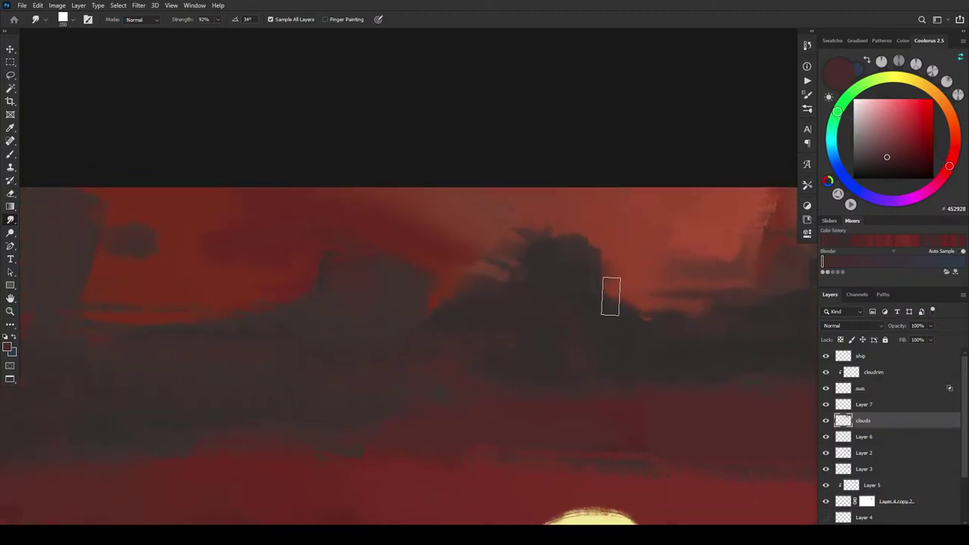
{"action": "left_click_drag", "start_coordinate": [600, 290], "coordinate": [628, 291]}
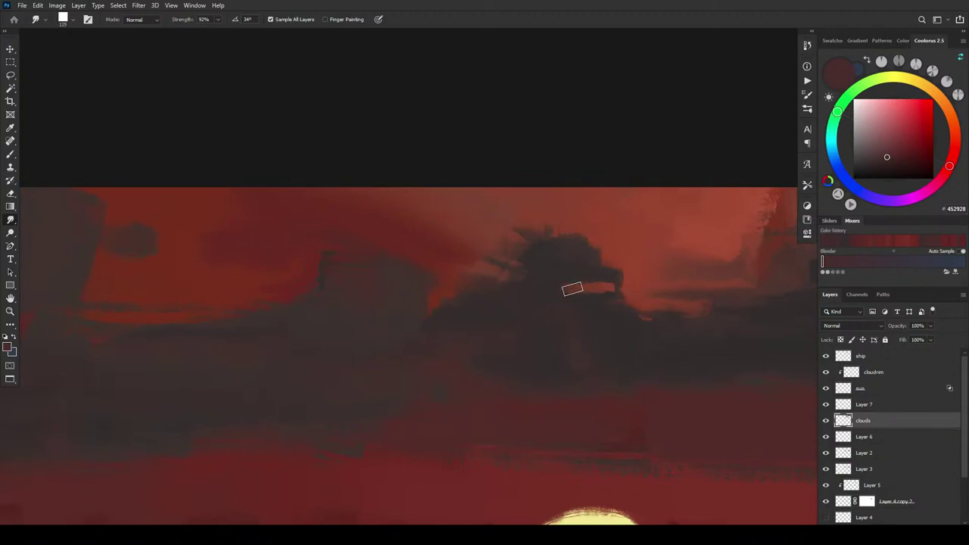
{"action": "left_click_drag", "start_coordinate": [547, 289], "coordinate": [609, 295]}
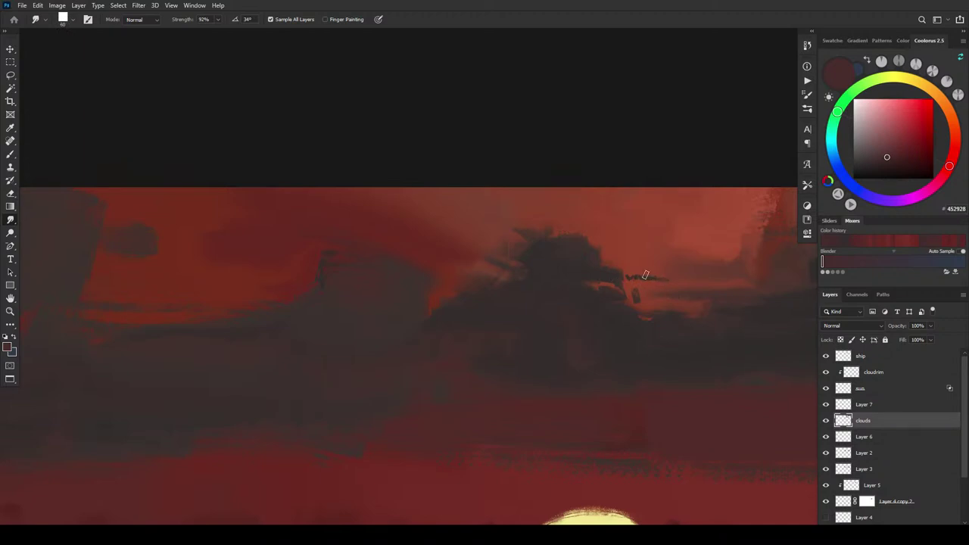
{"action": "left_click_drag", "start_coordinate": [651, 277], "coordinate": [617, 276]}
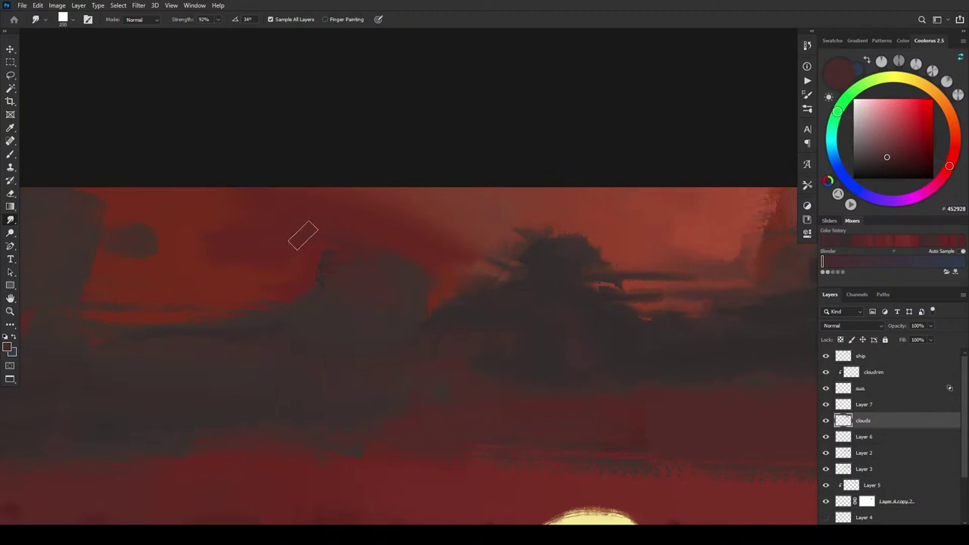
Step: Smudge away the round dark blob and hard vertical edge in the far-left orange sky, using varied brush sizes including 300 px
{"action": "key", "text": "]"}
{"action": "key", "text": "]"}
{"action": "key", "text": "]"}
{"action": "key", "text": "]"}
{"action": "key", "text": "]"}
{"action": "key", "text": "]"}
{"action": "left_click_drag", "start_coordinate": [223, 258], "coordinate": [233, 261]}
{"action": "key", "text": "bracketleft"}
{"action": "key", "text": "bracketleft"}
{"action": "key", "text": "bracketleft"}
{"action": "key", "text": "bracketleft"}
{"action": "key", "text": "bracketleft"}
{"action": "key", "text": "bracketleft"}
{"action": "mouse_move", "coordinate": [137, 236]}
{"action": "left_mouse_down"}
{"action": "mouse_move", "coordinate": [189, 252]}
{"action": "mouse_move", "coordinate": [127, 237]}
{"action": "mouse_move", "coordinate": [198, 258]}
{"action": "mouse_move", "coordinate": [74, 229]}
{"action": "mouse_move", "coordinate": [82, 218]}
{"action": "mouse_move", "coordinate": [157, 261]}
{"action": "mouse_move", "coordinate": [158, 277]}
{"action": "mouse_move", "coordinate": [84, 257]}
{"action": "left_mouse_up"}
{"action": "key", "text": "bracketright"}
{"action": "key", "text": "bracketright"}
{"action": "key", "text": "bracketright"}
{"action": "key", "text": "bracketright"}
{"action": "key", "text": "bracketright"}
{"action": "key", "text": "bracketleft"}
{"action": "key", "text": "bracketleft"}
{"action": "key", "text": "bracketleft"}
{"action": "key", "text": "bracketleft"}
{"action": "key", "text": "bracketleft"}
{"action": "key", "text": "bracketleft"}
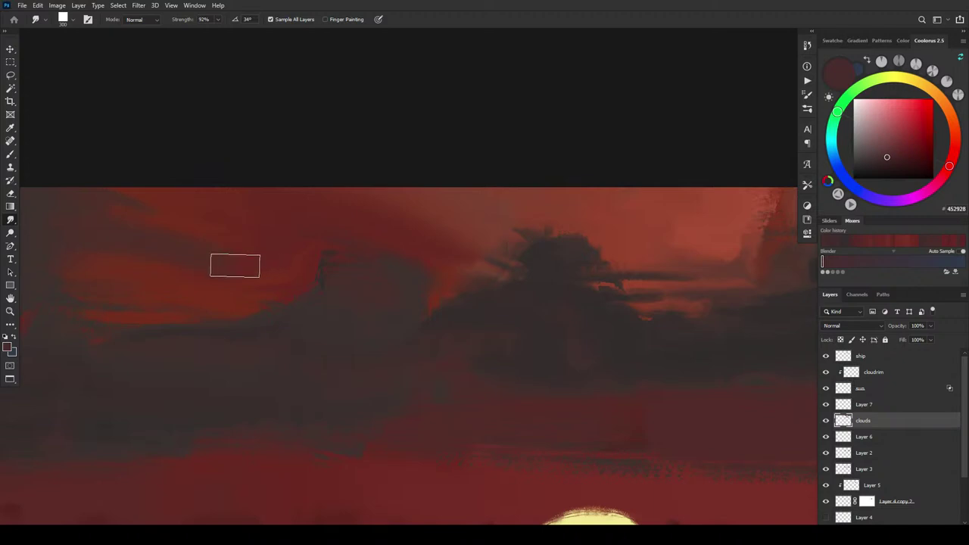
Step: Pull thin dark cloud streaks across the low orange sky at the far left, reducing the smudge brush to 100 px
{"action": "key", "text": "bracketleft"}
{"action": "key", "text": "bracketleft"}
{"action": "key", "text": "bracketleft"}
{"action": "key", "text": "bracketleft"}
{"action": "key", "text": "bracketleft"}
{"action": "key", "text": "bracketleft"}
{"action": "key", "text": "bracketleft"}
{"action": "key", "text": "bracketright"}
{"action": "key", "text": "bracketright"}
{"action": "key", "text": "bracketright"}
{"action": "key", "text": "bracketright"}
{"action": "key", "text": "bracketright"}
{"action": "key", "text": "bracketleft"}
{"action": "key", "text": "bracketleft"}
{"action": "key", "text": "bracketleft"}
{"action": "key", "text": "bracketleft"}
{"action": "key", "text": "bracketleft"}
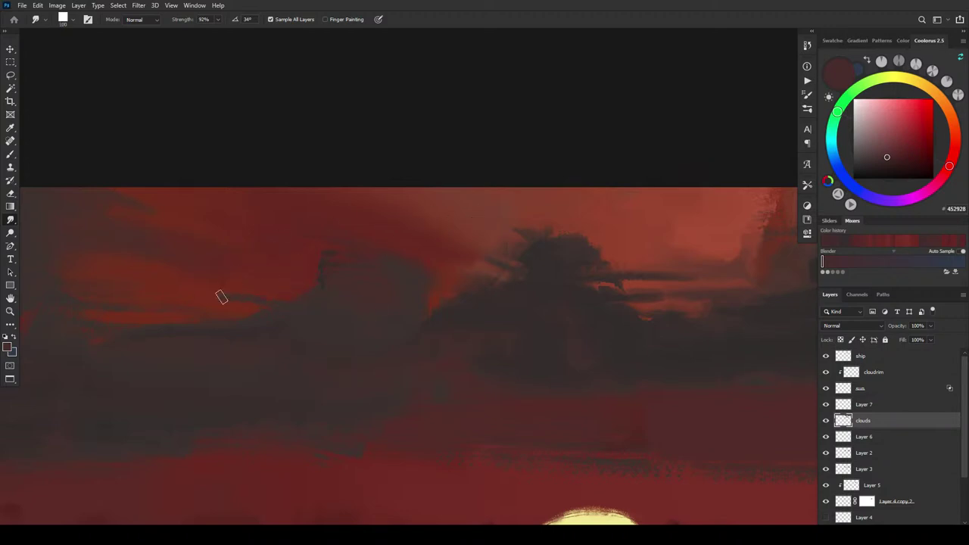
Step: Drag dark cloud tone over the far-left orange sky to split it into narrow ragged patches, varying the smudge brush size
{"action": "key", "text": "bracketright"}
{"action": "key", "text": "bracketright"}
{"action": "key", "text": "bracketright"}
{"action": "key", "text": "bracketright"}
{"action": "key", "text": "bracketleft"}
{"action": "key", "text": "bracketleft"}
{"action": "key", "text": "bracketleft"}
{"action": "key", "text": "bracketright"}
{"action": "key", "text": "bracketright"}
{"action": "key", "text": "bracketright"}
{"action": "key", "text": "bracketright"}
{"action": "key", "text": "bracketright"}
{"action": "mouse_move", "coordinate": [46, 279]}
{"action": "left_mouse_down"}
{"action": "mouse_move", "coordinate": [198, 302]}
{"action": "mouse_move", "coordinate": [174, 305]}
{"action": "left_mouse_up"}
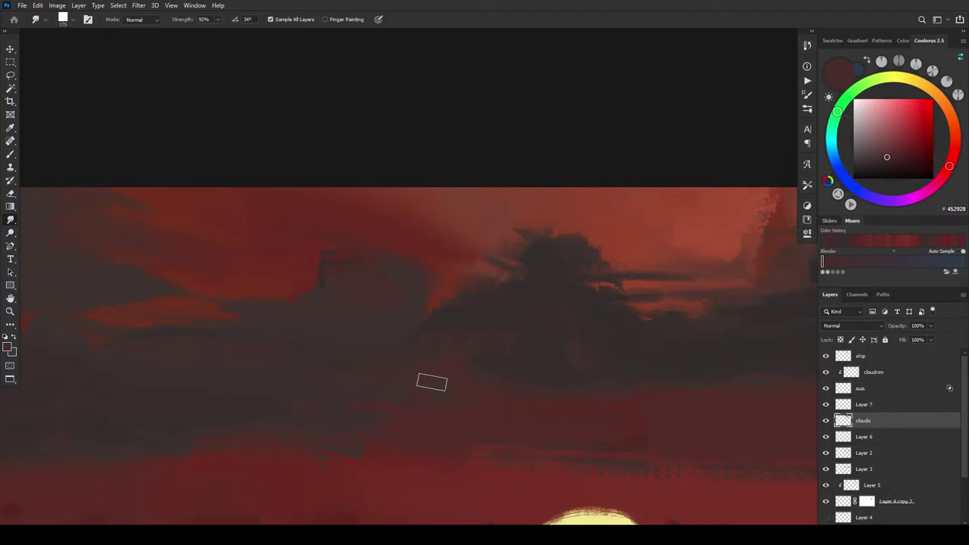
Step: Smooth the dark base beneath the left cloud, enlarging the smudge brush to 600 px
{"action": "key", "text": "]"}
{"action": "key", "text": "]"}
{"action": "key", "text": "]"}
{"action": "key", "text": "bracketright"}
{"action": "key", "text": "bracketright"}
{"action": "key", "text": "bracketright"}
{"action": "key", "text": "bracketright"}
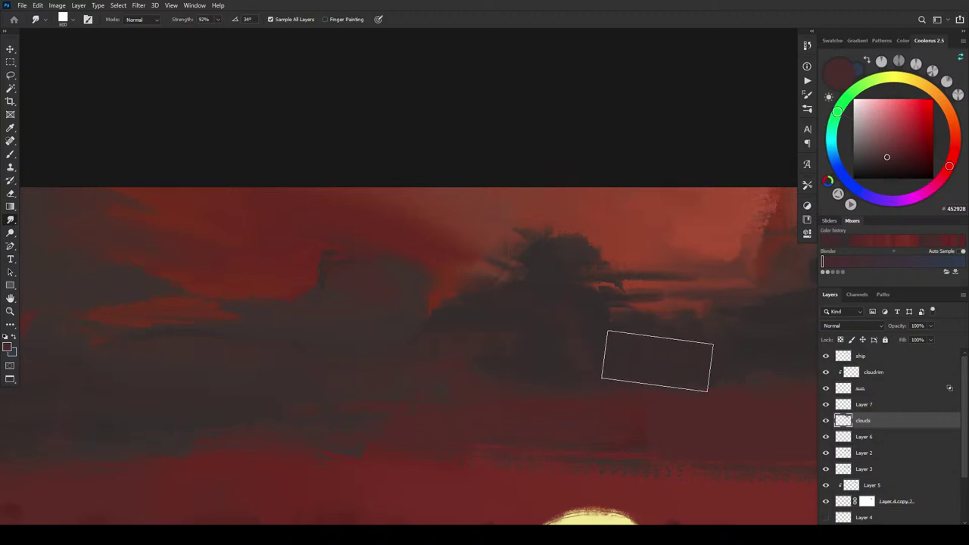
Step: Smudge the low dark cloud beside the central tall one into a rounded top, reducing the smudge brush to 250 px
{"action": "key", "text": "bracketleft"}
{"action": "key", "text": "bracketleft"}
{"action": "key", "text": "bracketleft"}
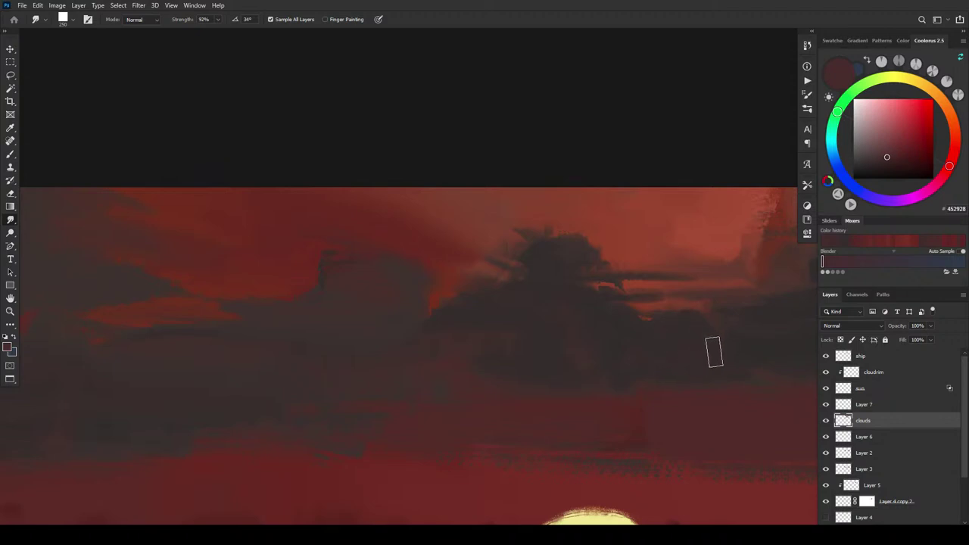
Step: Shape the dark cloud beside the central one into a billowing mass with ragged edges, reducing the smudge brush to 70 px
{"action": "key", "text": "bracketleft"}
{"action": "key", "text": "bracketleft"}
{"action": "key", "text": "bracketleft"}
{"action": "key", "text": "bracketleft"}
{"action": "key", "text": "bracketleft"}
{"action": "key", "text": "bracketleft"}
{"action": "key", "text": "bracketleft"}
{"action": "key", "text": "bracketleft"}
{"action": "key", "text": "ctrl+minus"}
{"action": "key", "text": "ctrl+minus"}
{"action": "key", "text": "ctrl+minus"}
{"action": "key", "text": "ctrl+minus"}
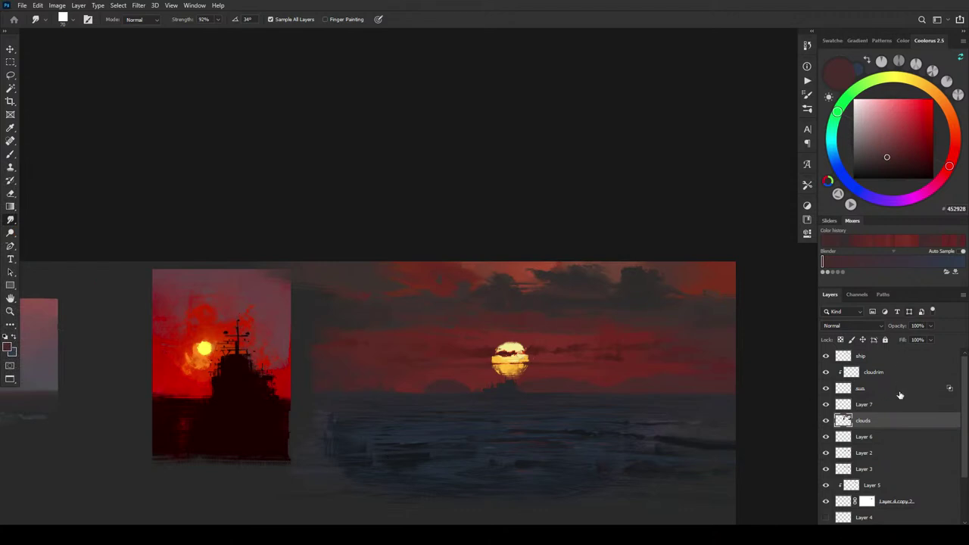
Step: Group all layers from ship down to Ship3 and name the group Ship3
{"action": "scroll", "coordinate": [966, 447], "scroll_direction": "down", "scroll_amount": 3}
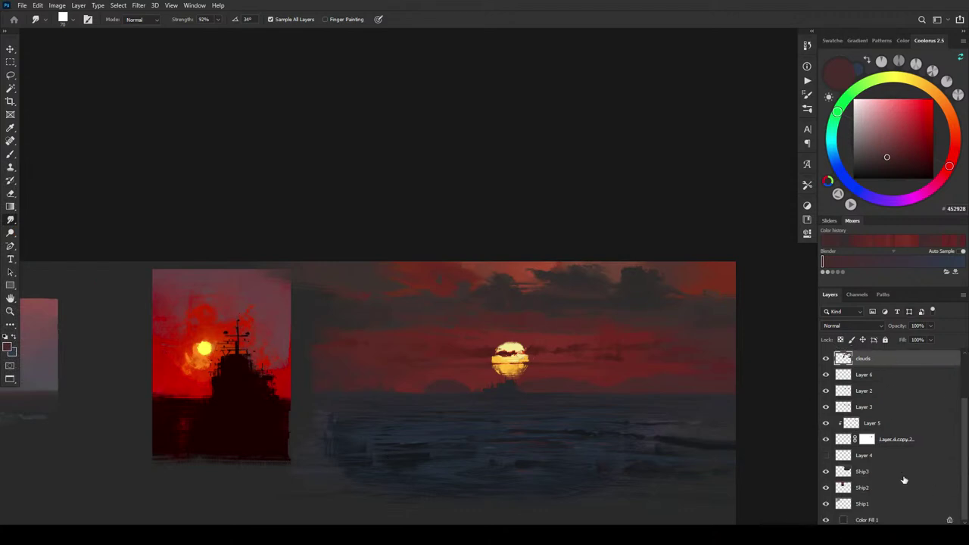
{"action": "left_click", "coordinate": [945, 470]}
{"action": "scroll", "coordinate": [966, 471], "scroll_direction": "up", "scroll_amount": 3}
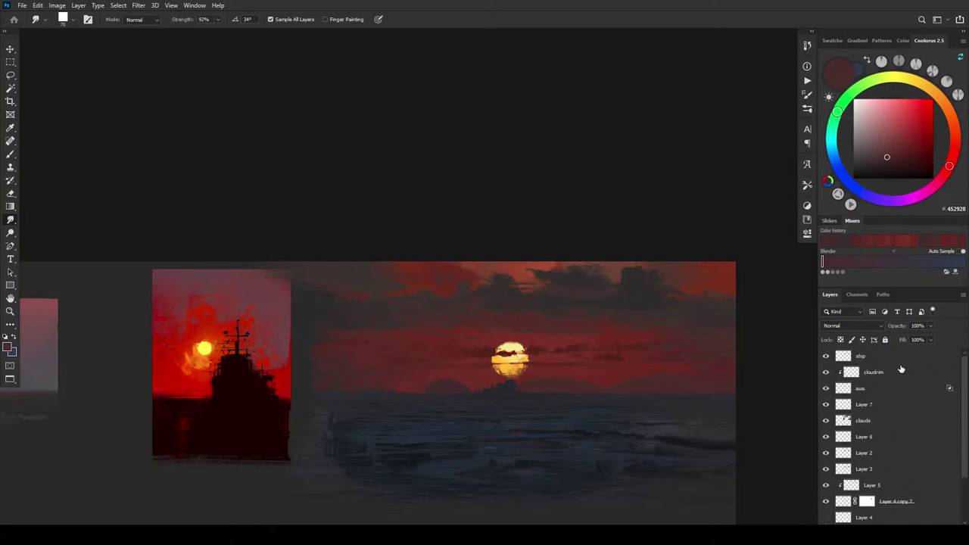
{"action": "left_click", "coordinate": [903, 356], "text": "shift"}
{"action": "key", "text": "ctrl+g"}
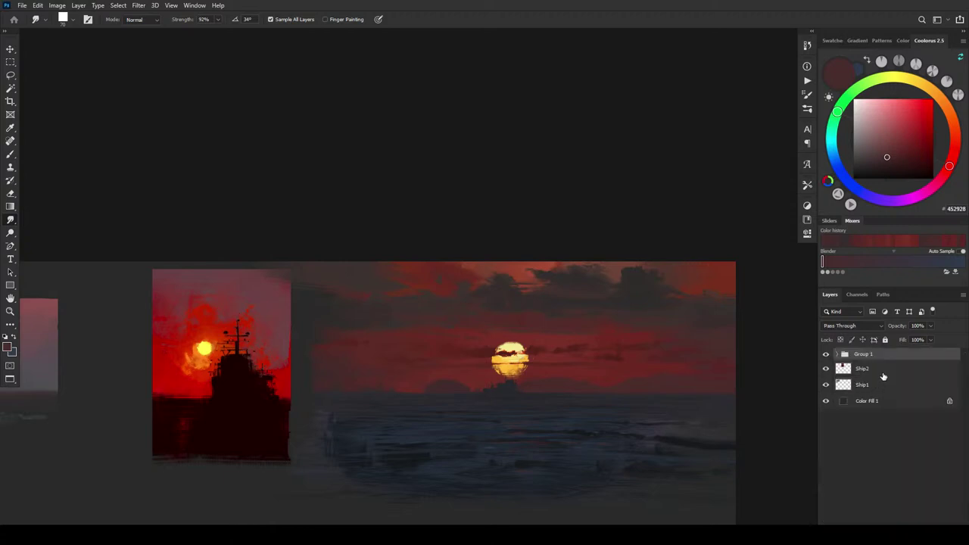
{"action": "double_click", "coordinate": [866, 354]}
{"action": "type", "text": "Ship3"}
{"action": "key", "text": "Return"}
Step: Add a Curves adjustment layer above the Ship3 group and clip it to the group
{"action": "left_click", "coordinate": [890, 530]}
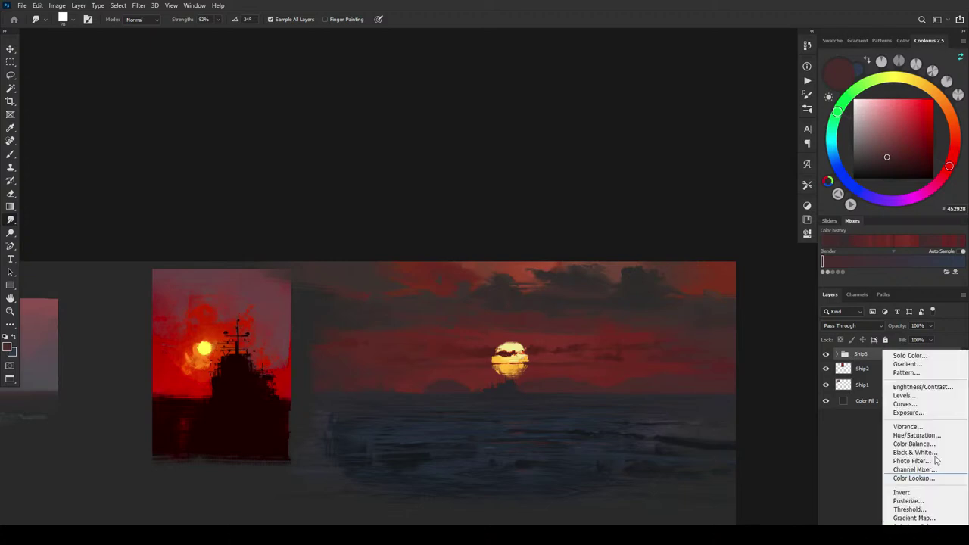
{"action": "left_click", "coordinate": [914, 404]}
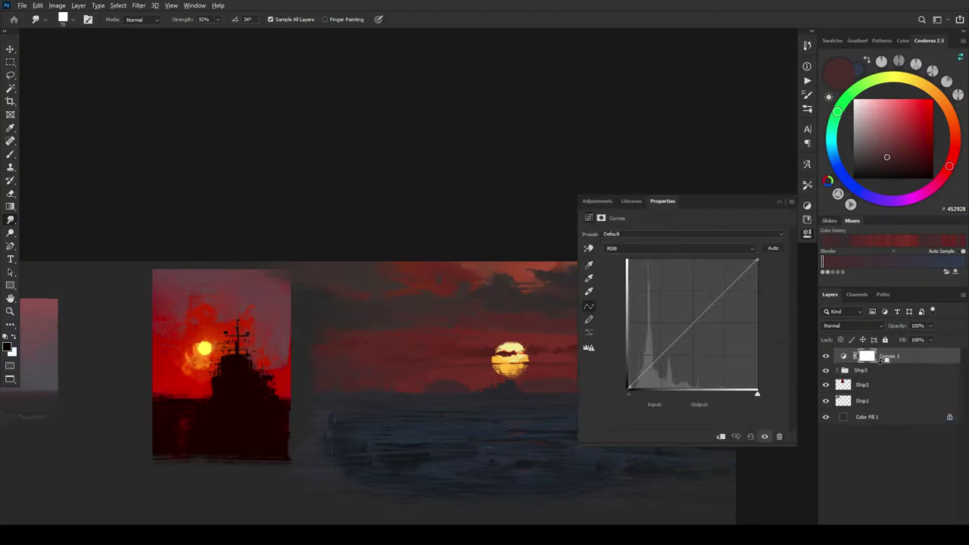
{"action": "left_click", "coordinate": [876, 363], "text": "alt"}
Step: Shape the RGB curve with points at input 20, output 14 and input 175, output 147, raising the midtones between them
{"action": "left_click_drag", "start_coordinate": [452, 381], "coordinate": [340, 290]}
{"action": "mouse_move", "coordinate": [444, 378]}
{"action": "left_mouse_down"}
{"action": "mouse_move", "coordinate": [495, 405]}
{"action": "mouse_move", "coordinate": [485, 398]}
{"action": "left_mouse_up"}
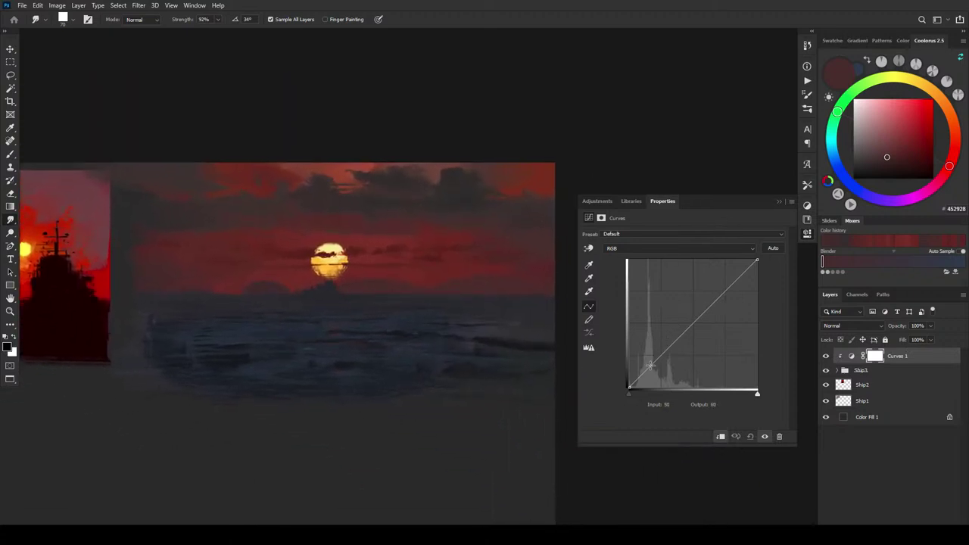
{"action": "left_click_drag", "start_coordinate": [638, 378], "coordinate": [638, 382]}
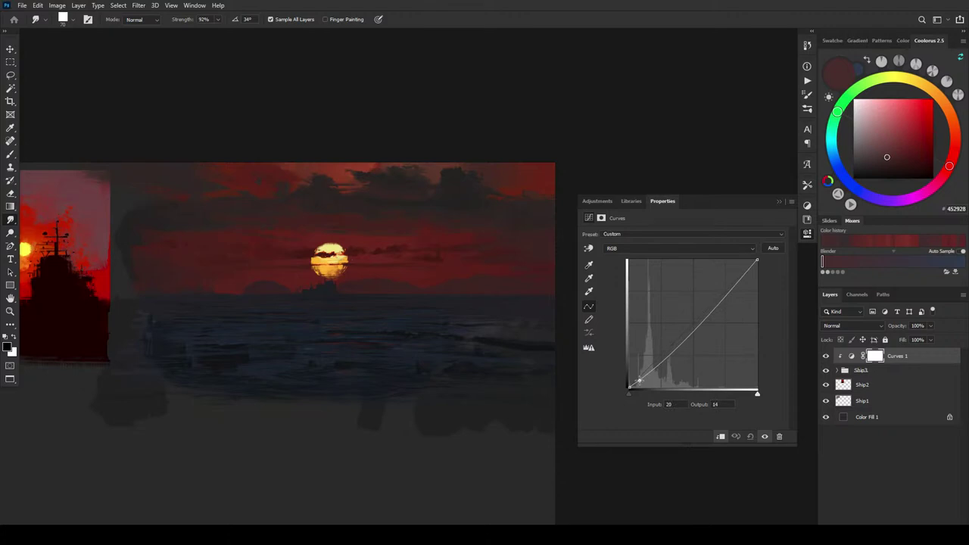
{"action": "left_click_drag", "start_coordinate": [684, 340], "coordinate": [717, 314]}
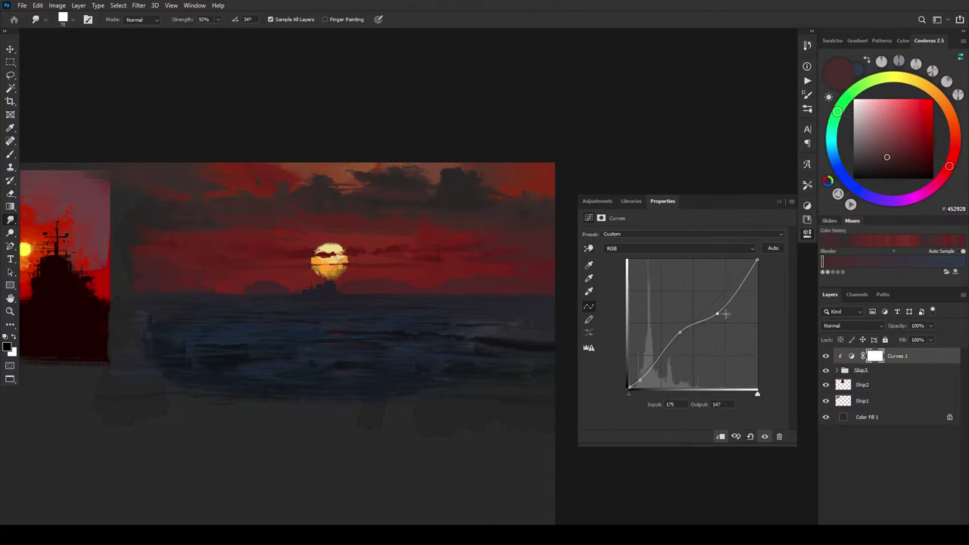
Step: Steepen the highlight end of the RGB curve with points at input 206, output 234 and input 187, output 179
{"action": "left_click_drag", "start_coordinate": [717, 313], "coordinate": [697, 288]}
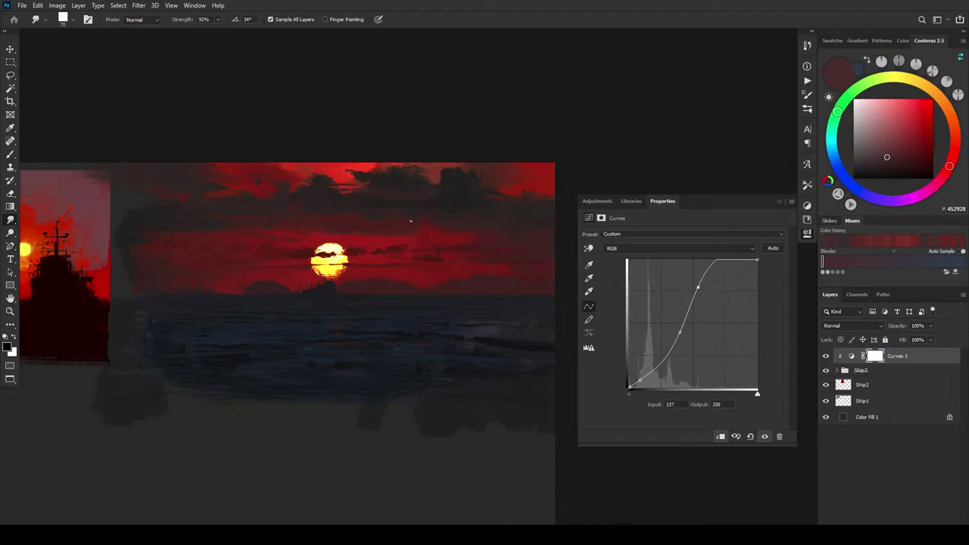
{"action": "left_click_drag", "start_coordinate": [704, 277], "coordinate": [738, 273]}
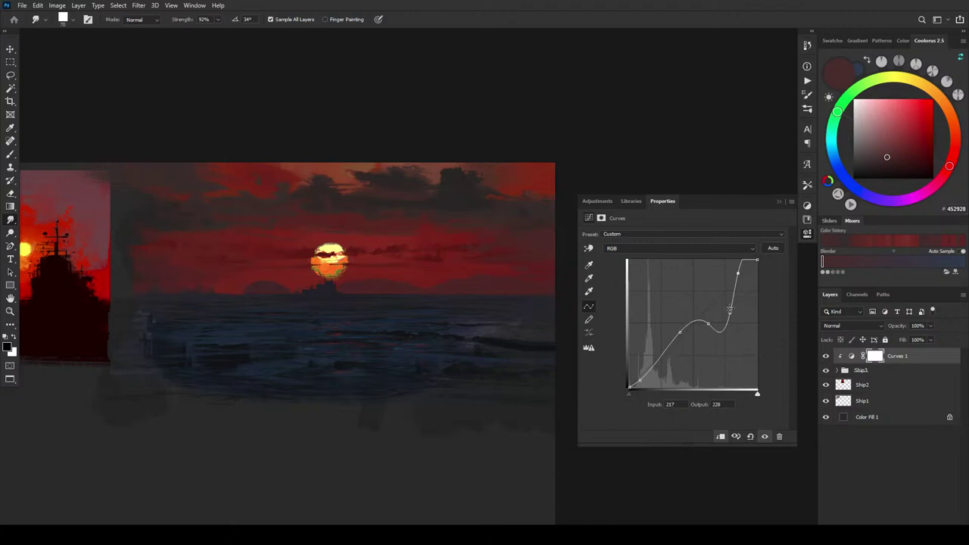
{"action": "left_click_drag", "start_coordinate": [729, 308], "coordinate": [733, 270]}
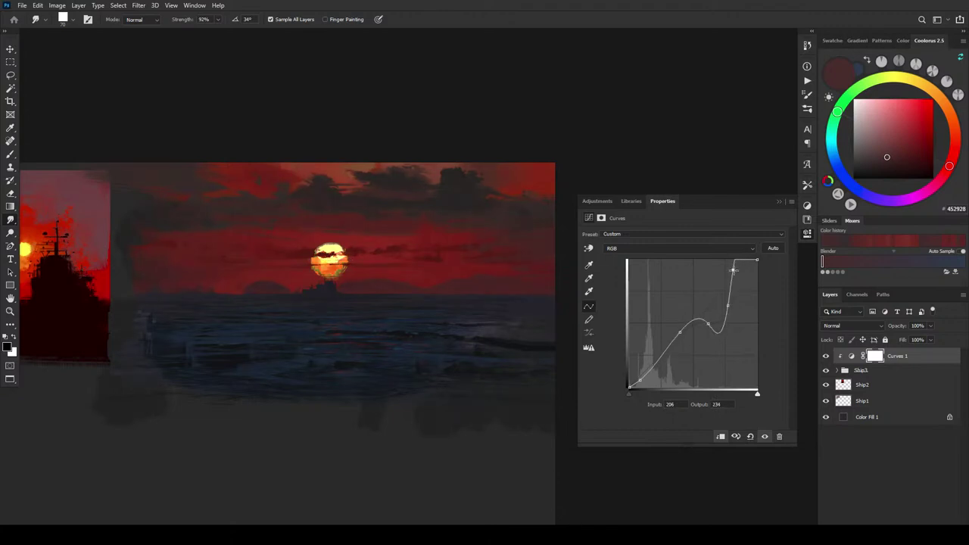
{"action": "left_click_drag", "start_coordinate": [727, 306], "coordinate": [724, 298]}
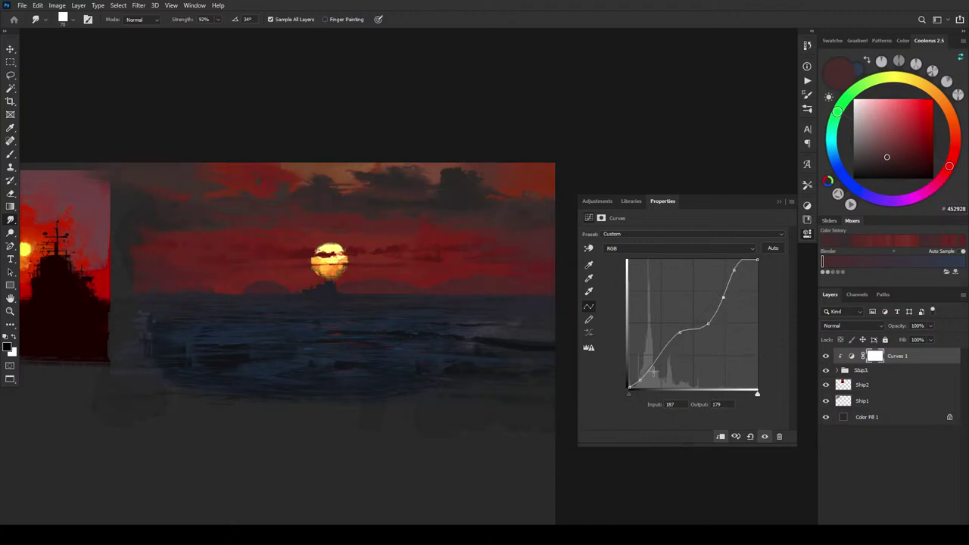
Step: Rework the curve's midtones for a brighter red sky, with points at input 73, output 78 and input 122, output 180
{"action": "left_click_drag", "start_coordinate": [654, 360], "coordinate": [653, 366]}
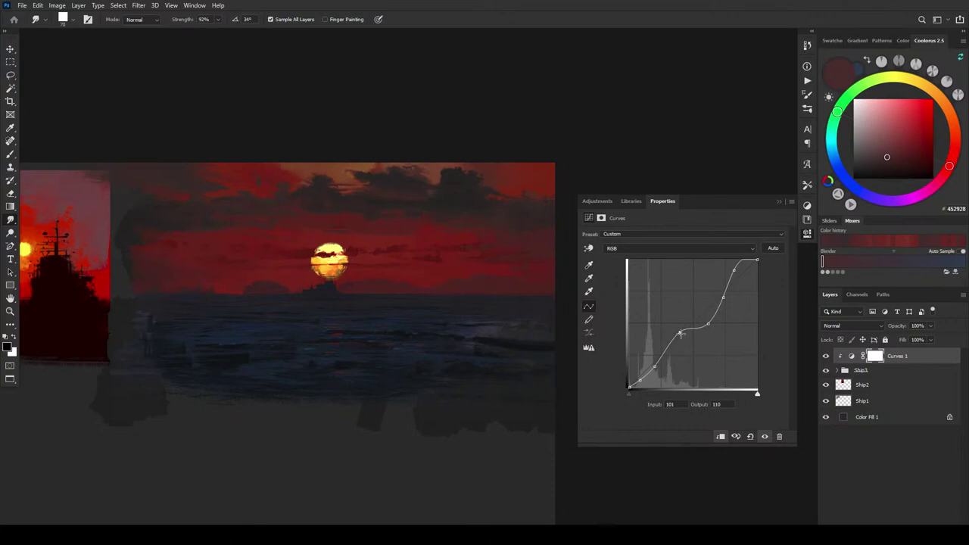
{"action": "left_click_drag", "start_coordinate": [679, 331], "coordinate": [724, 303]}
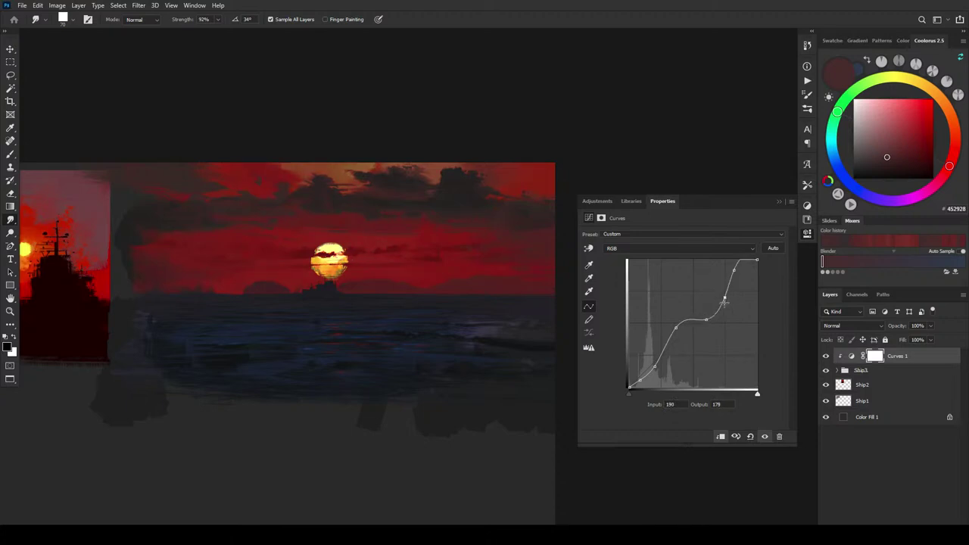
{"action": "left_click_drag", "start_coordinate": [655, 365], "coordinate": [663, 347]}
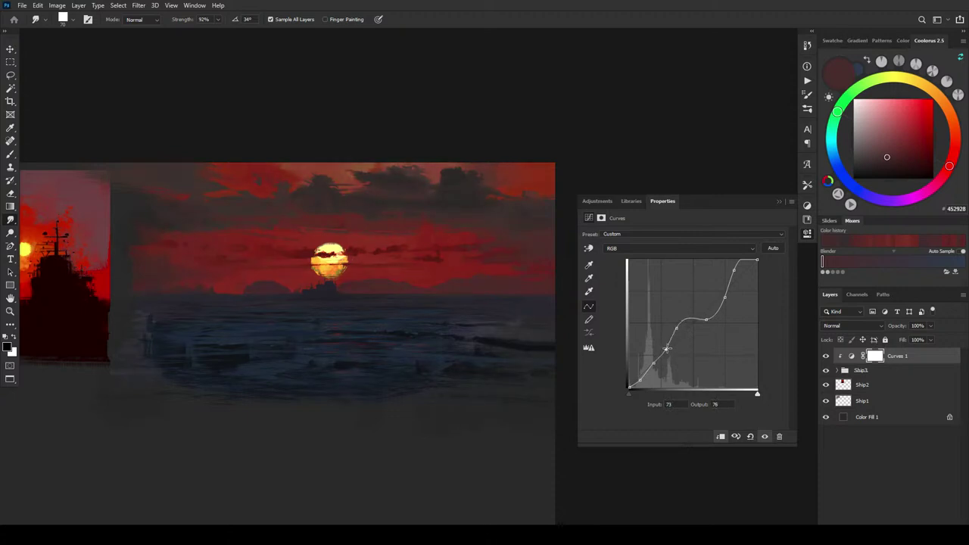
{"action": "left_click_drag", "start_coordinate": [733, 270], "coordinate": [689, 294]}
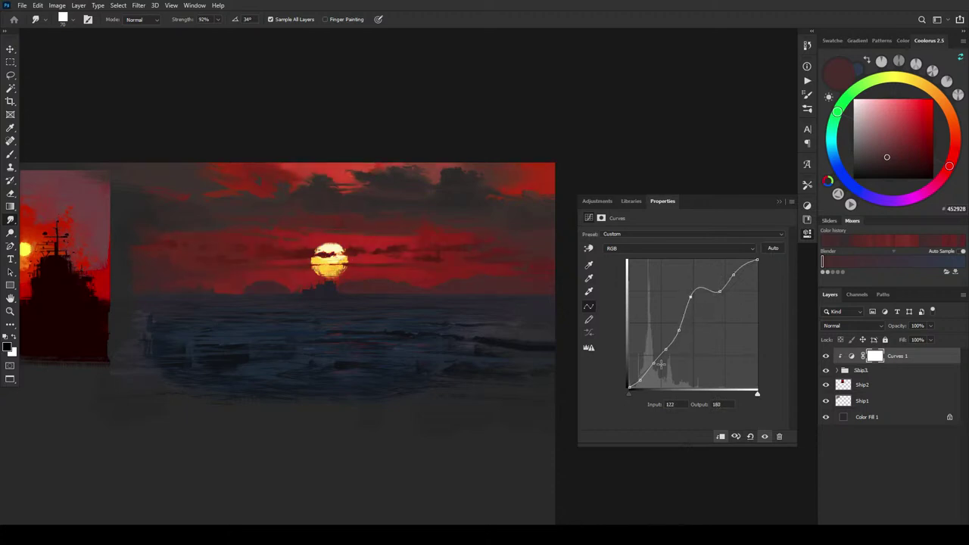
Step: Deepen the darkest tones with a curve point at input 26, output 12, and add one at input 46, output 42
{"action": "mouse_move", "coordinate": [653, 363]}
{"action": "left_mouse_down"}
{"action": "mouse_move", "coordinate": [658, 353]}
{"action": "mouse_move", "coordinate": [644, 375]}
{"action": "left_mouse_up"}
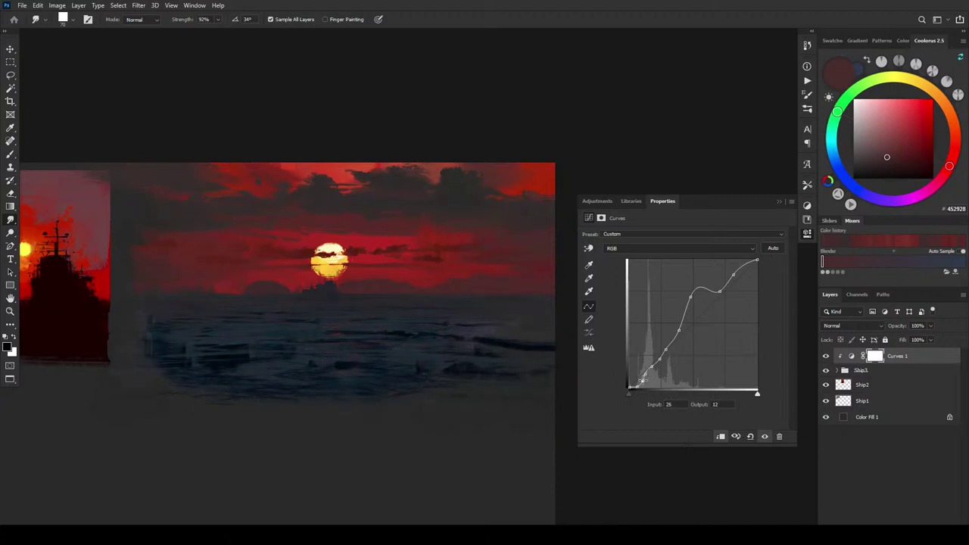
{"action": "left_click", "coordinate": [652, 368]}
{"action": "left_click_drag", "start_coordinate": [652, 369], "coordinate": [652, 368]}
Step: Compare the sunset painting with and without the Curves adjustment
{"action": "left_click", "coordinate": [826, 357]}
{"action": "left_click", "coordinate": [826, 357]}
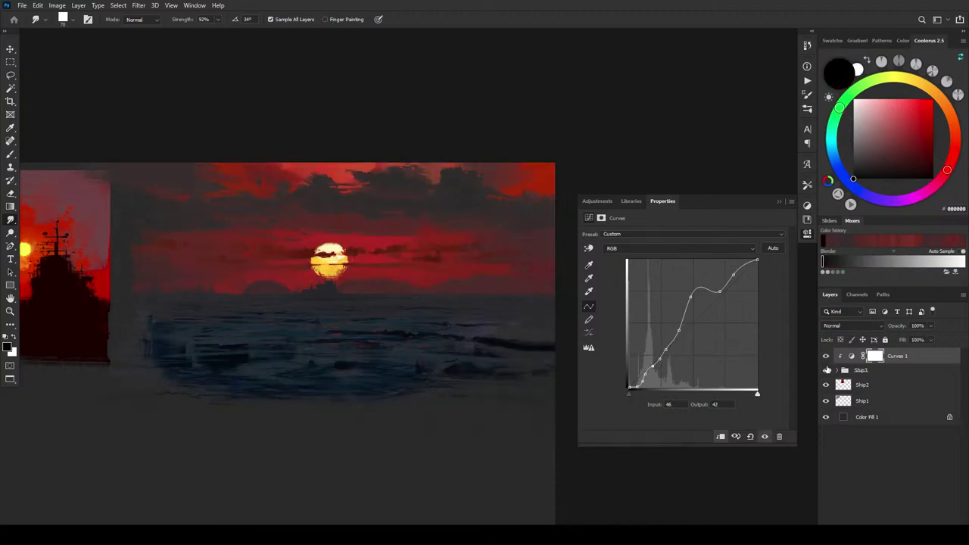
{"action": "left_click", "coordinate": [826, 357]}
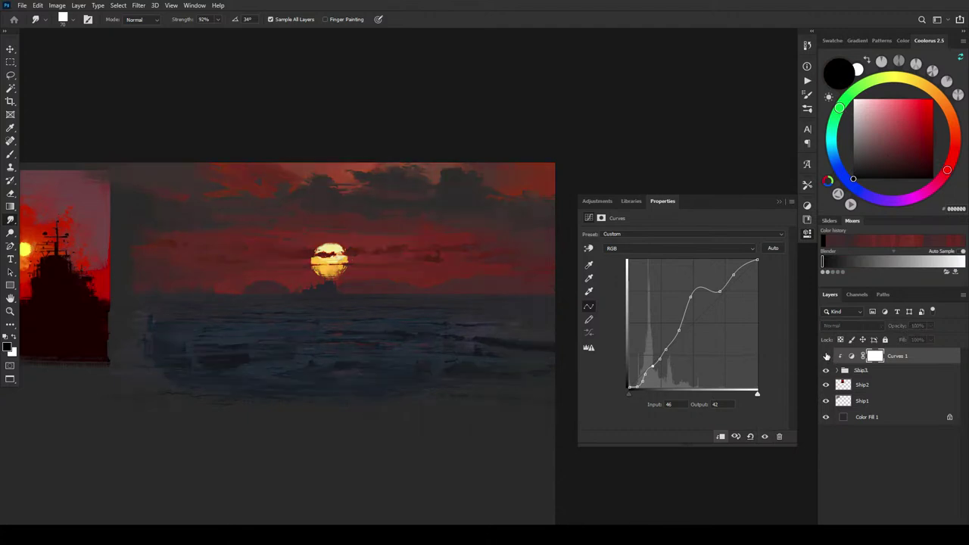
{"action": "left_click", "coordinate": [826, 357]}
{"action": "left_click", "coordinate": [826, 356]}
{"action": "left_click", "coordinate": [825, 358]}
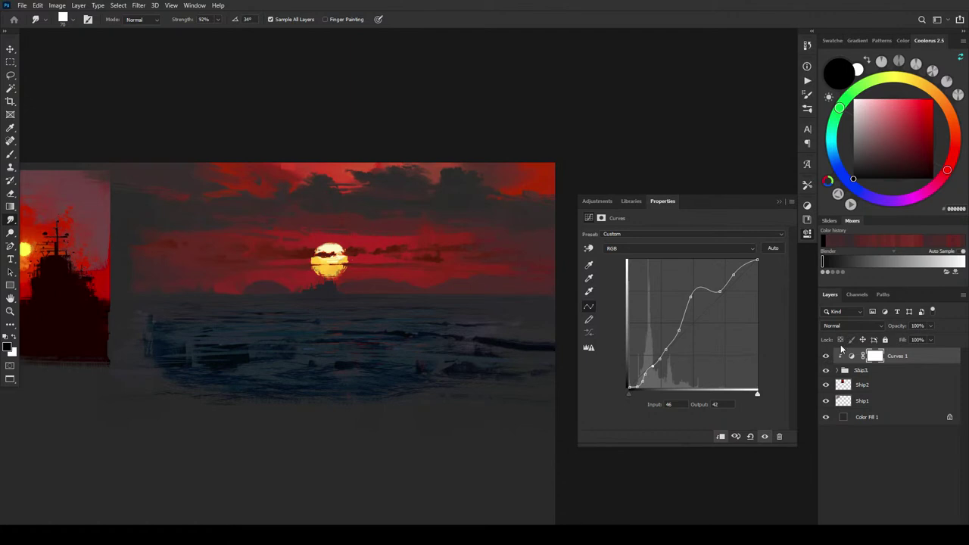
{"action": "left_click", "coordinate": [826, 357]}
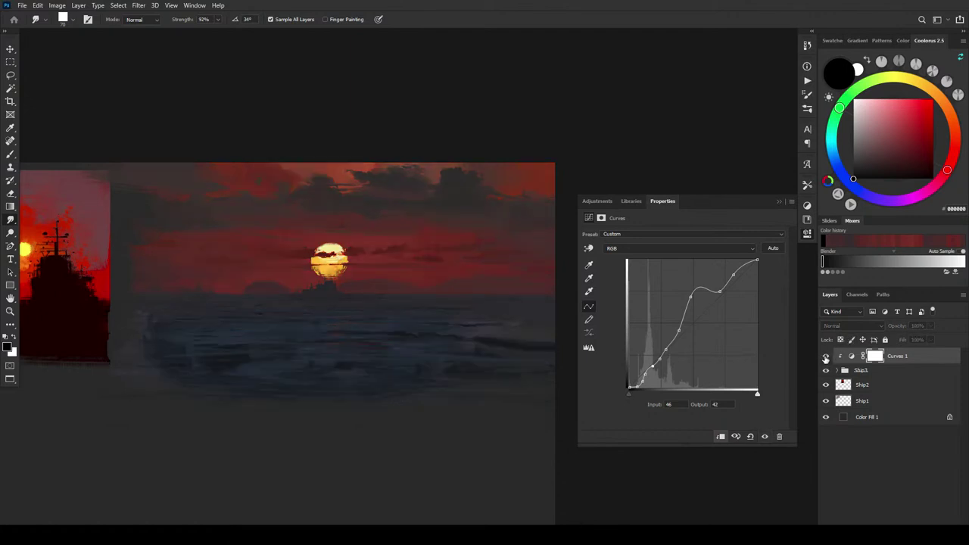
{"action": "left_click", "coordinate": [825, 357]}
Step: Fade the Curves adjustment out over the sea and around the horizon with black-to-transparent gradients on its layer mask
{"action": "left_click", "coordinate": [876, 356]}
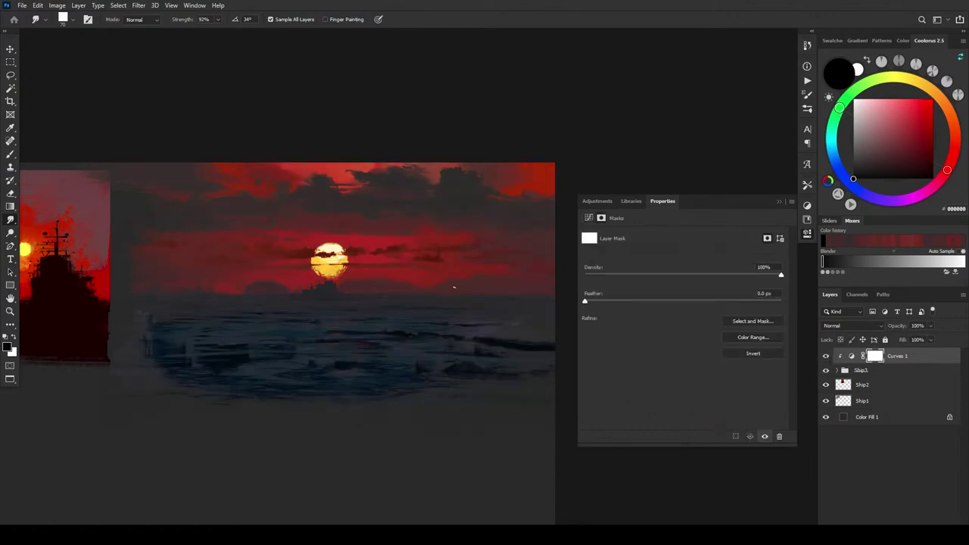
{"action": "key", "text": "g"}
{"action": "left_click_drag", "start_coordinate": [349, 368], "coordinate": [350, 269]}
{"action": "key", "text": "ctrl+z"}
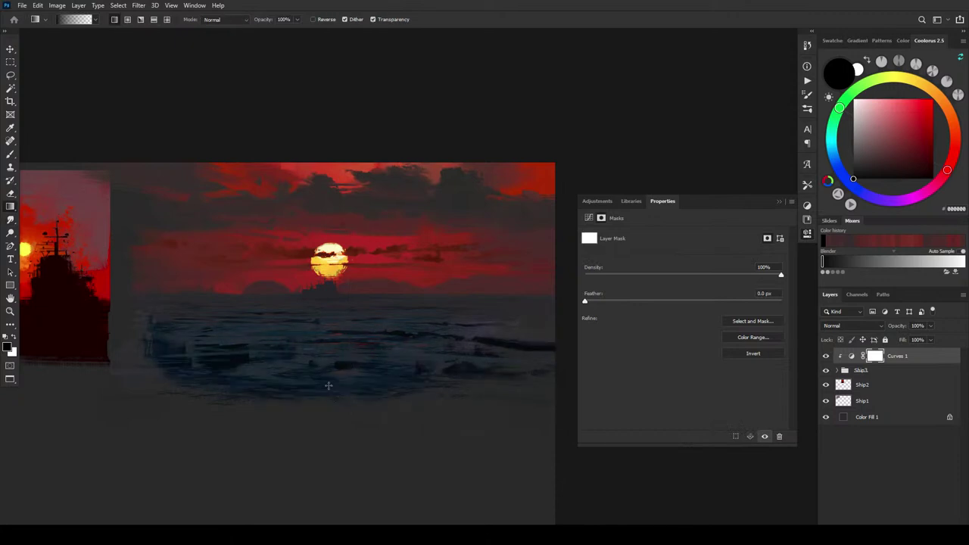
{"action": "left_click_drag", "start_coordinate": [331, 383], "coordinate": [328, 297]}
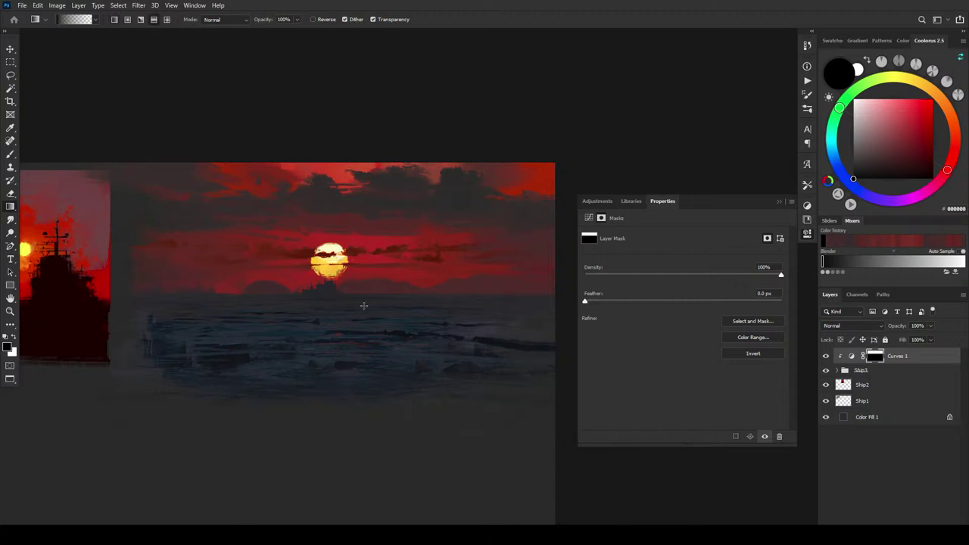
{"action": "left_click_drag", "start_coordinate": [362, 288], "coordinate": [363, 312]}
Step: Compare the sea and horizon with the Curves layer mask disabled and enabled, leaving the mask enabled
{"action": "left_click", "coordinate": [877, 354], "text": "shift"}
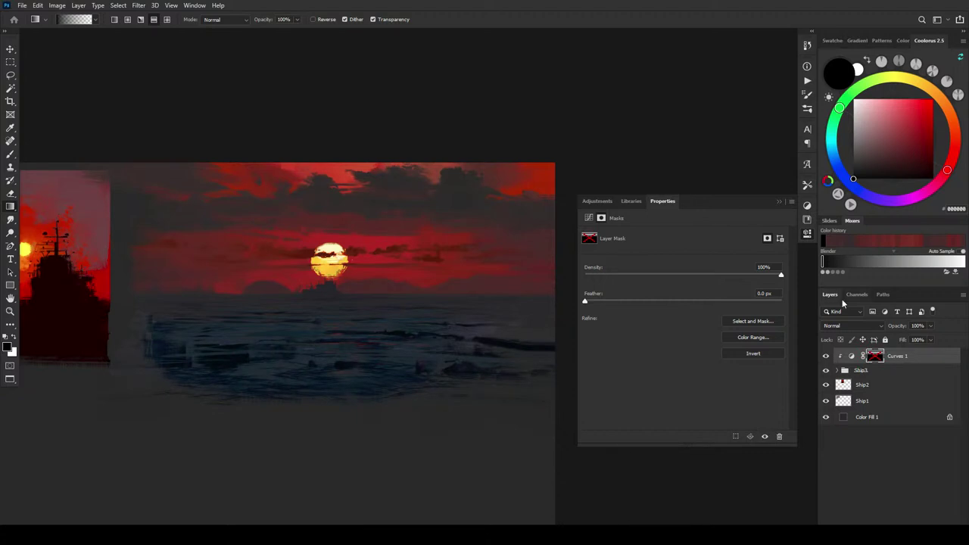
{"action": "left_click", "coordinate": [842, 355]}
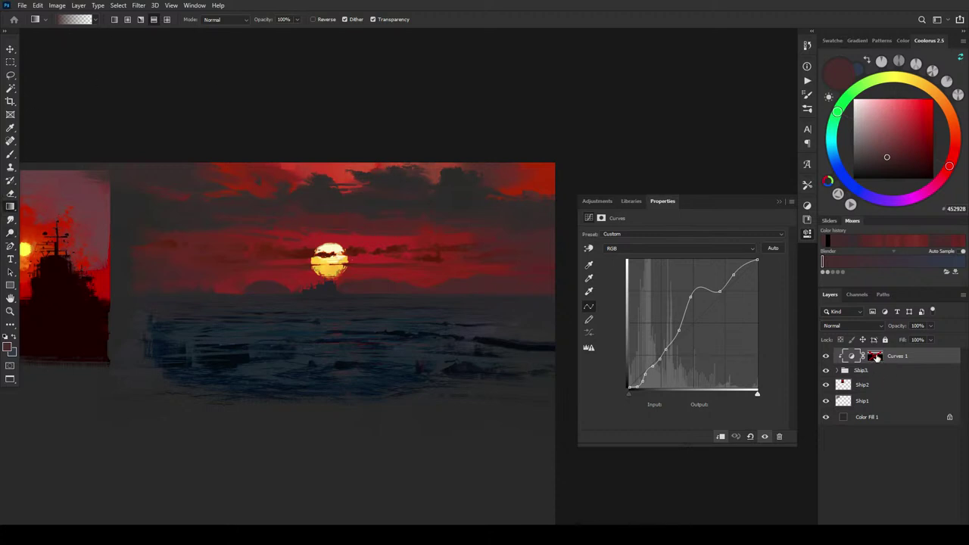
{"action": "left_click", "coordinate": [875, 356]}
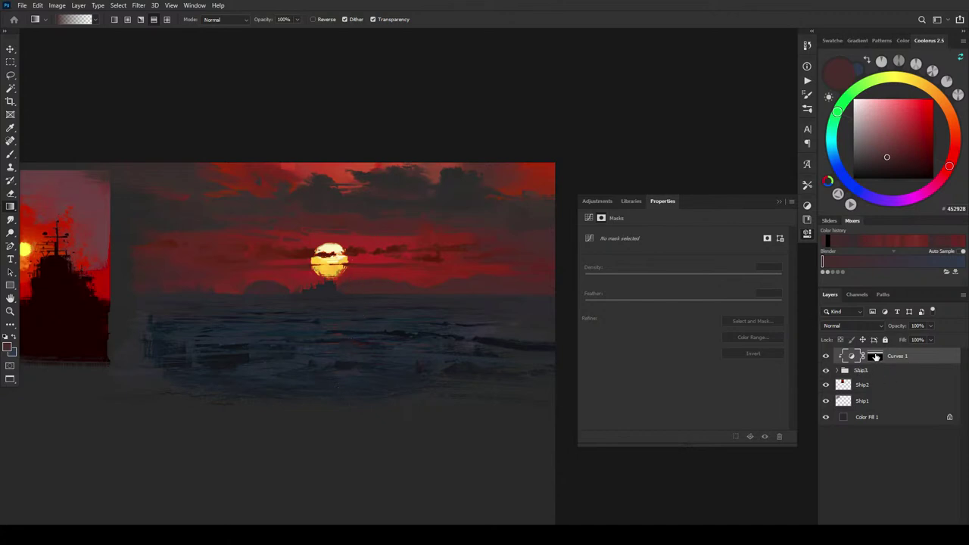
{"action": "left_click", "coordinate": [876, 355]}
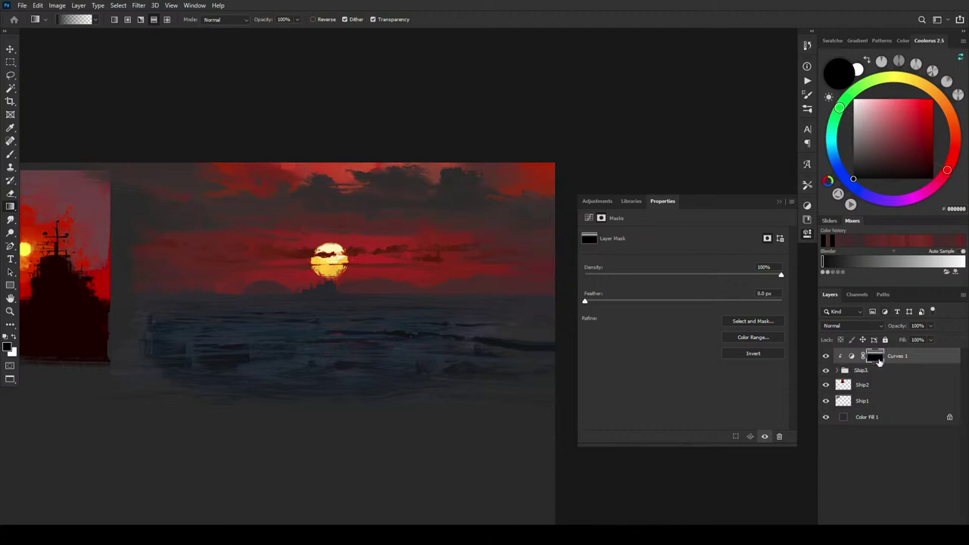
{"action": "left_click", "coordinate": [878, 361], "text": "shift"}
{"action": "left_click", "coordinate": [878, 358], "text": "shift"}
{"action": "left_click", "coordinate": [876, 356], "text": "shift"}
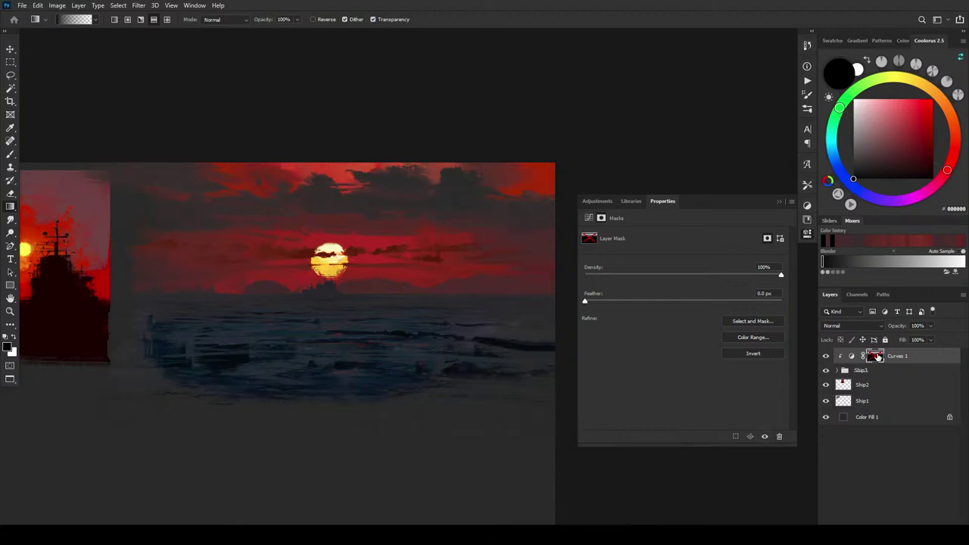
{"action": "left_click", "coordinate": [877, 358], "text": "shift"}
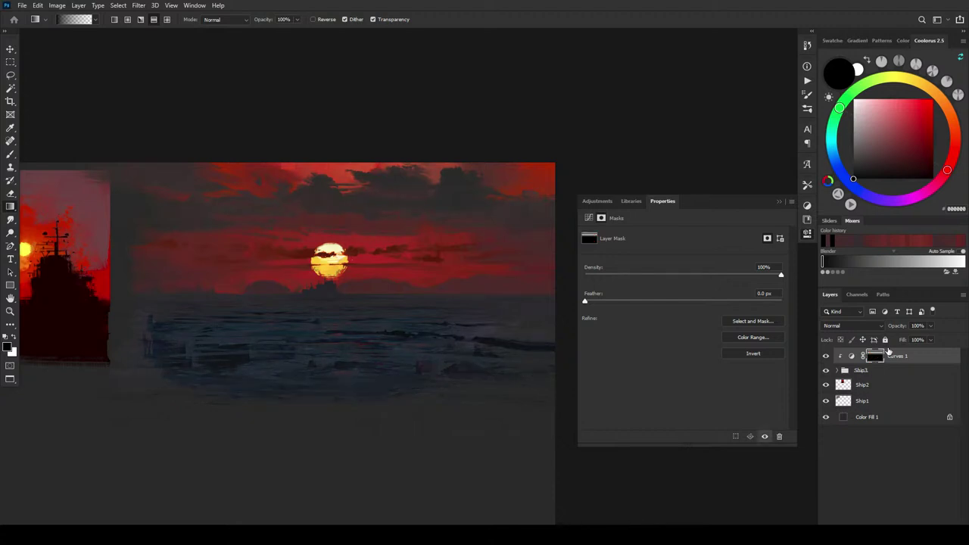
Step: Add a Color Balance adjustment clipped to the Ship3 group and set its midtones Cyan–Red value to -16
{"action": "left_click", "coordinate": [918, 522]}
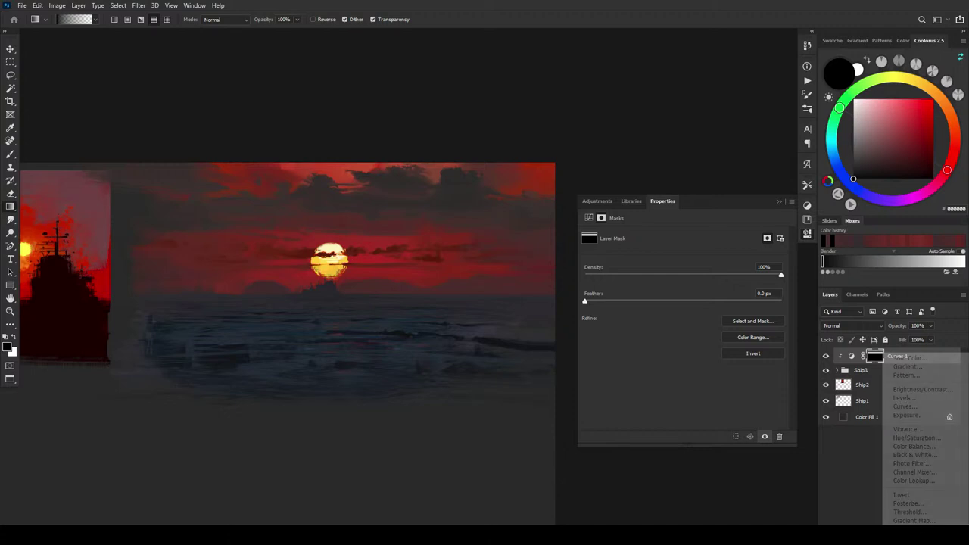
{"action": "left_click", "coordinate": [916, 446]}
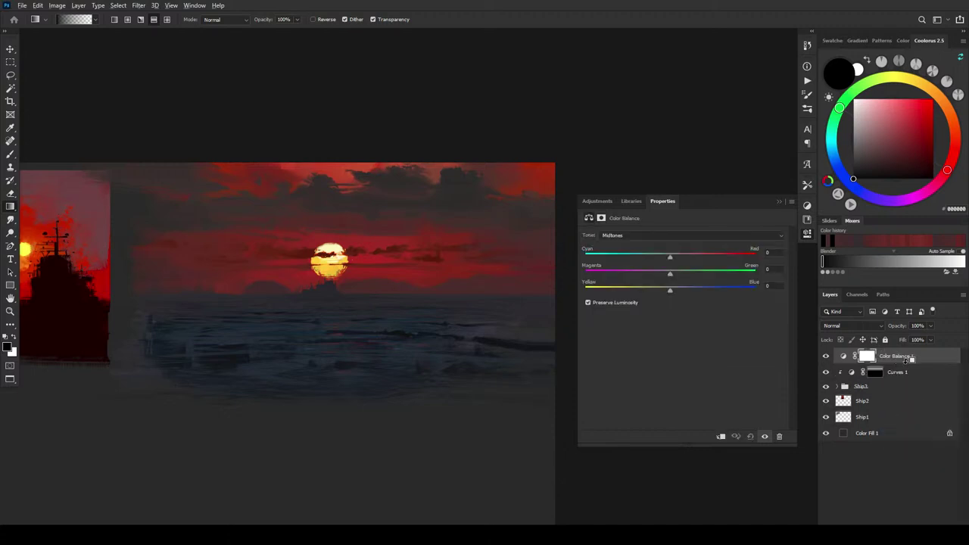
{"action": "left_click", "coordinate": [898, 364], "text": "alt"}
{"action": "mouse_move", "coordinate": [669, 258]}
{"action": "left_mouse_down"}
{"action": "mouse_move", "coordinate": [659, 257]}
{"action": "mouse_move", "coordinate": [689, 260]}
{"action": "mouse_move", "coordinate": [657, 258]}
{"action": "left_mouse_up"}
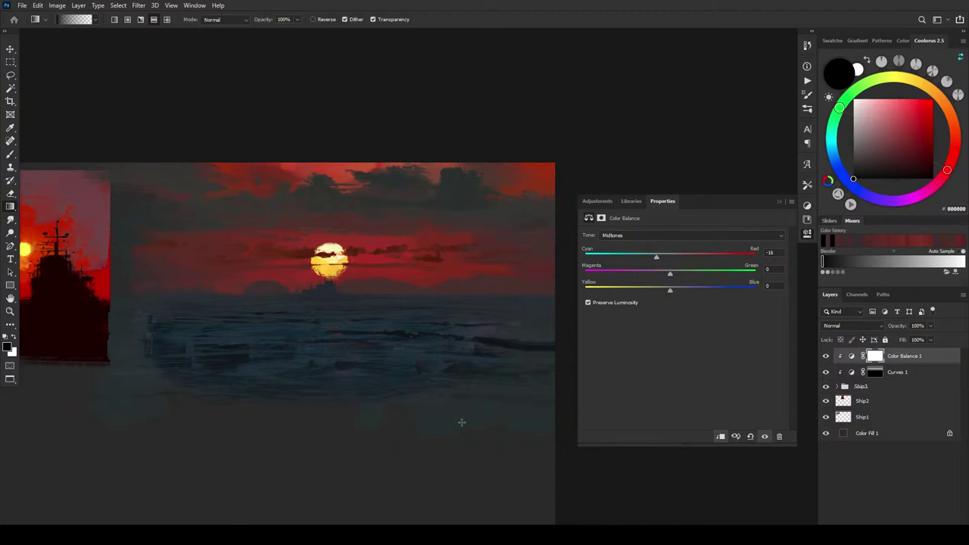
Step: Mask the Ship3 group to a clean rectangular frame around the sunset painting, hiding the rough brushed edges
{"action": "left_click", "coordinate": [849, 389]}
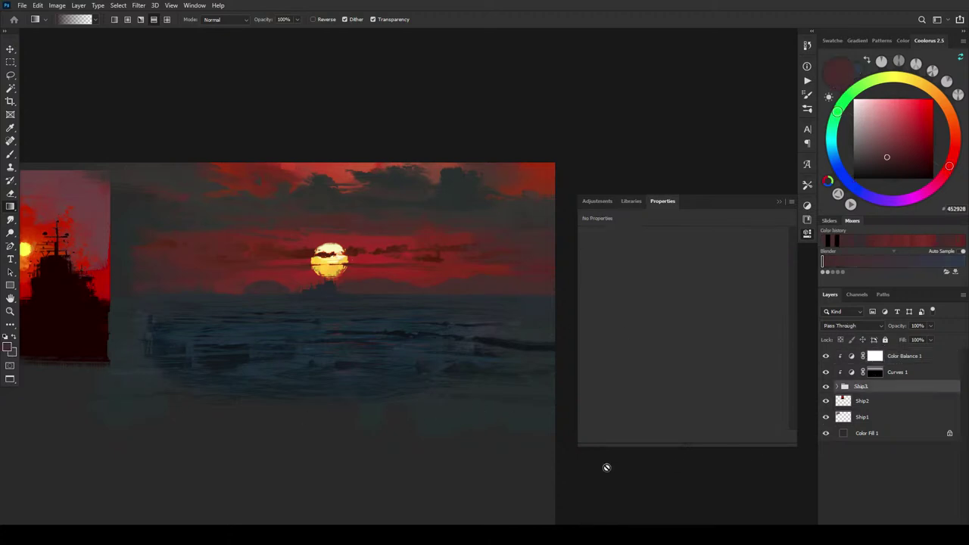
{"action": "left_click", "coordinate": [15, 63]}
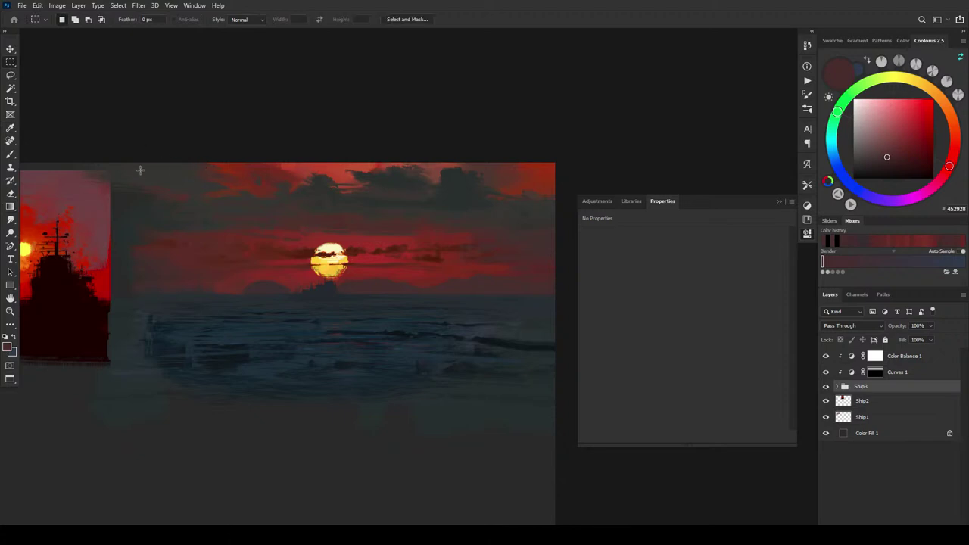
{"action": "left_click_drag", "start_coordinate": [149, 163], "coordinate": [554, 387]}
{"action": "left_click", "coordinate": [871, 520]}
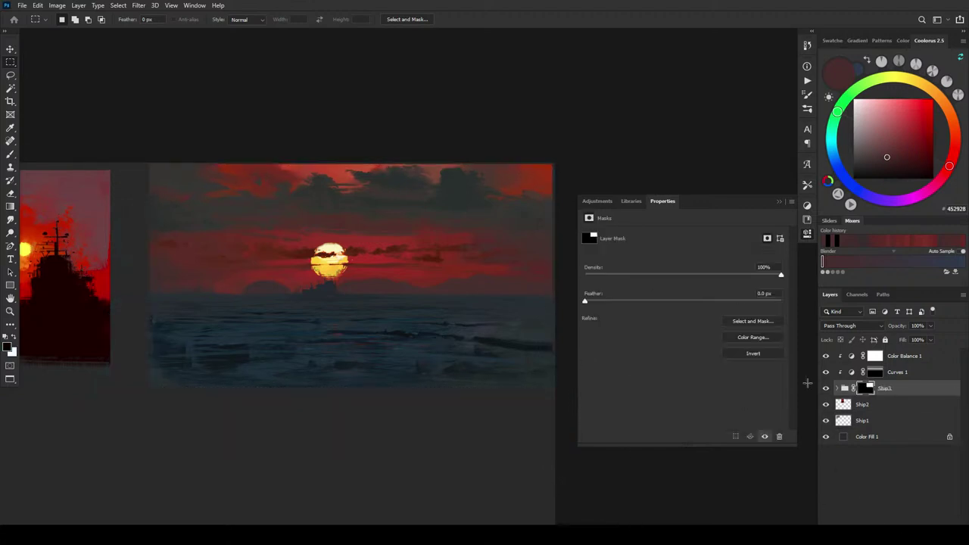
Step: Set Color Balance 1's midtones to -1, +18 and +4, and its highlights to Magenta–Green -29 and Yellow–Blue +12, adjusting the highlights' Cyan–Red balance too
{"action": "left_click", "coordinate": [852, 357]}
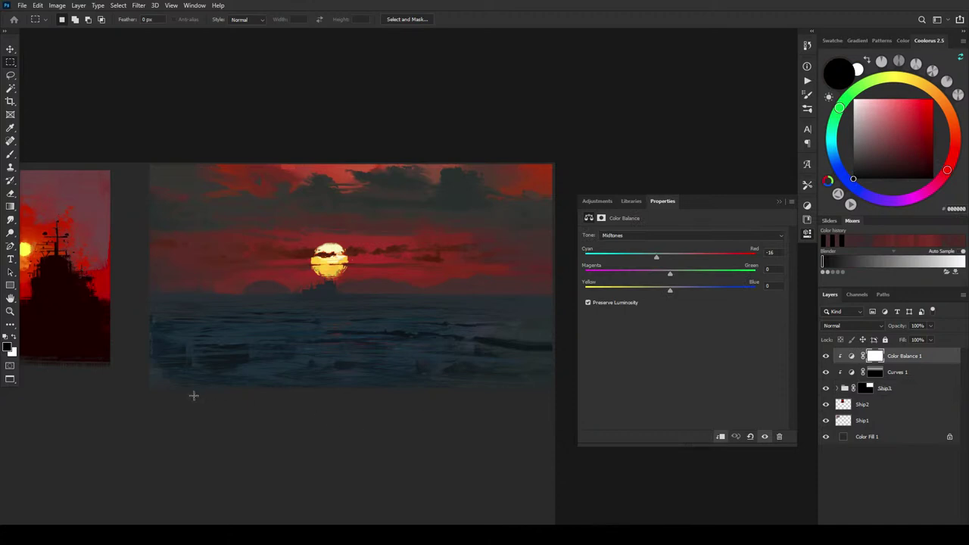
{"action": "left_click_drag", "start_coordinate": [656, 258], "coordinate": [674, 290]}
{"action": "left_click", "coordinate": [642, 236]}
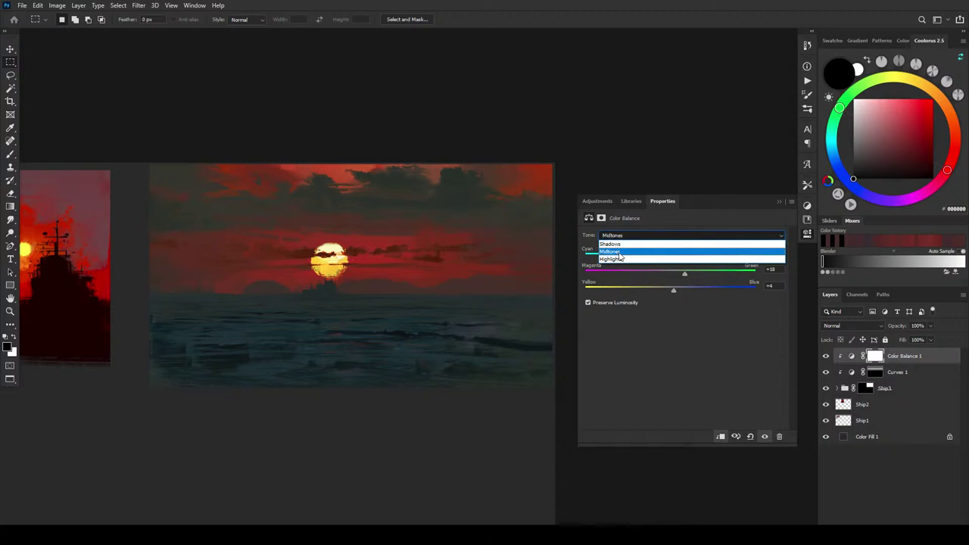
{"action": "left_click", "coordinate": [619, 258]}
{"action": "left_click", "coordinate": [641, 236]}
{"action": "left_click", "coordinate": [620, 259]}
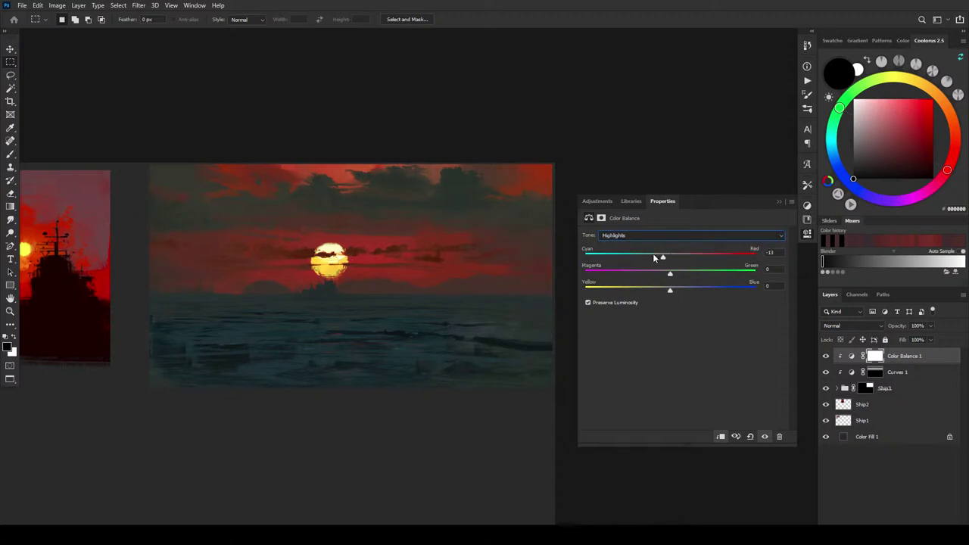
{"action": "mouse_move", "coordinate": [654, 257]}
{"action": "left_mouse_down"}
{"action": "mouse_move", "coordinate": [632, 259]}
{"action": "mouse_move", "coordinate": [696, 255]}
{"action": "mouse_move", "coordinate": [643, 257]}
{"action": "mouse_move", "coordinate": [639, 273]}
{"action": "mouse_move", "coordinate": [687, 275]}
{"action": "mouse_move", "coordinate": [633, 291]}
{"action": "mouse_move", "coordinate": [695, 290]}
{"action": "mouse_move", "coordinate": [617, 256]}
{"action": "mouse_move", "coordinate": [664, 258]}
{"action": "left_mouse_up"}
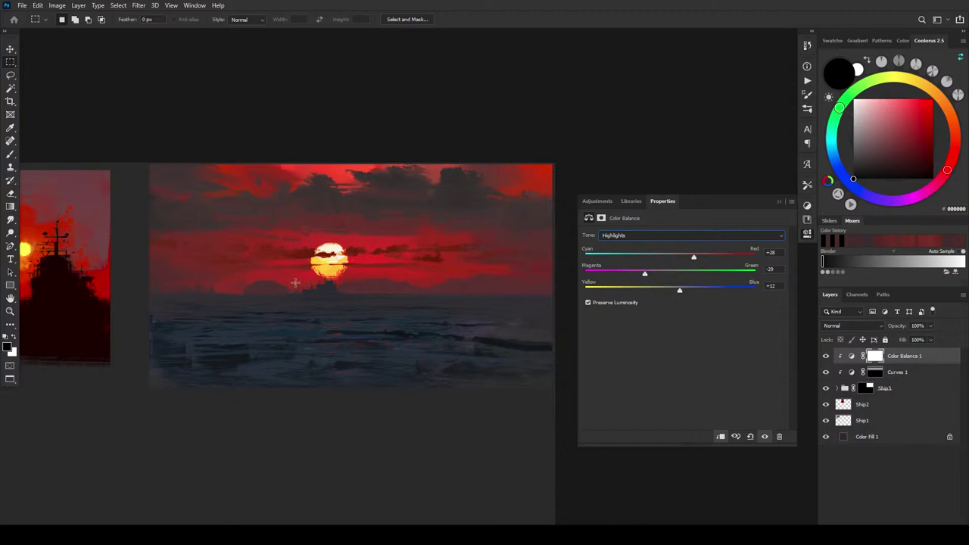
{"action": "left_click_drag", "start_coordinate": [694, 257], "coordinate": [614, 260]}
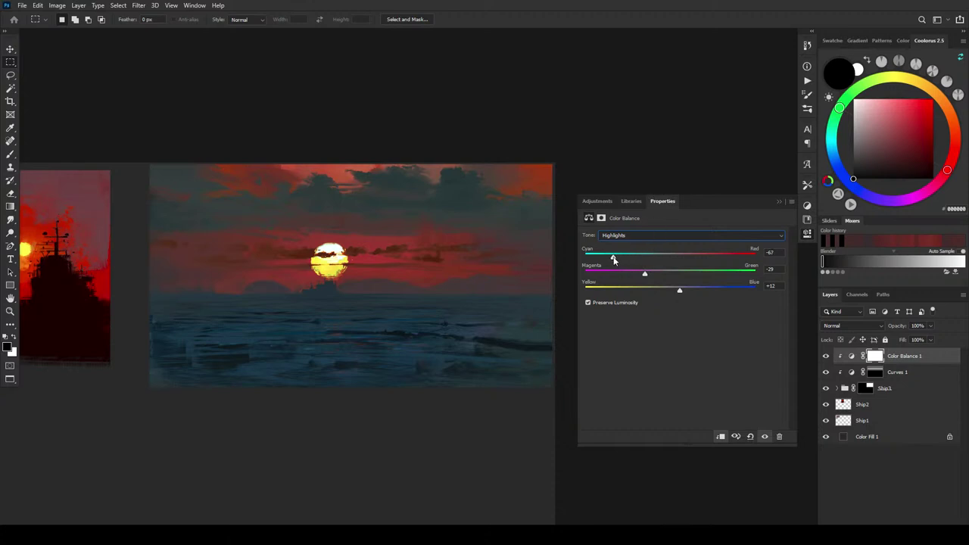
{"action": "left_click_drag", "start_coordinate": [614, 257], "coordinate": [684, 254]}
Step: Set Color Balance 1's shadows to Cyan–Red +16, Magenta–Green -7 and Yellow–Blue -26 for a warm brown sea
{"action": "left_click", "coordinate": [621, 237]}
{"action": "left_click", "coordinate": [619, 243]}
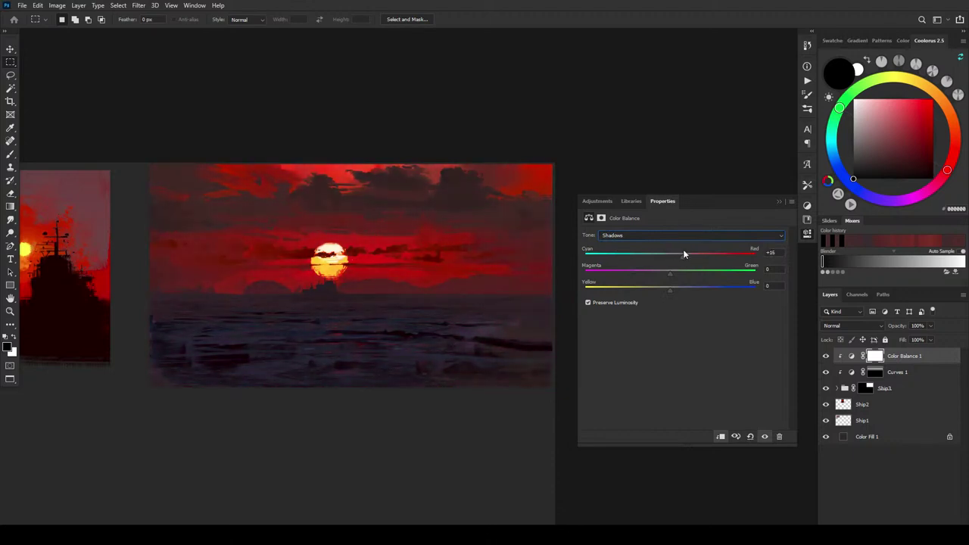
{"action": "left_click_drag", "start_coordinate": [669, 272], "coordinate": [655, 273]}
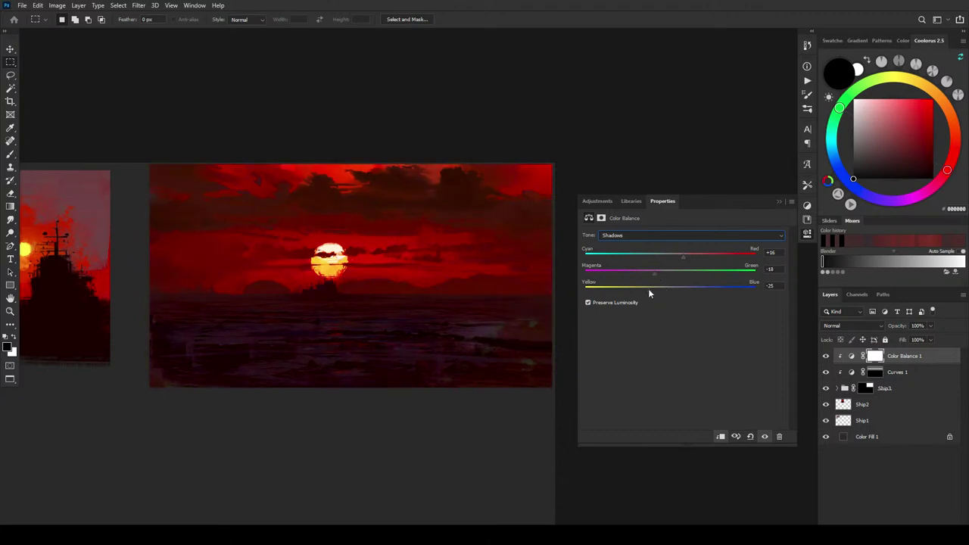
{"action": "mouse_move", "coordinate": [656, 273]}
{"action": "left_mouse_down"}
{"action": "mouse_move", "coordinate": [681, 257]}
{"action": "mouse_move", "coordinate": [667, 259]}
{"action": "left_mouse_up"}
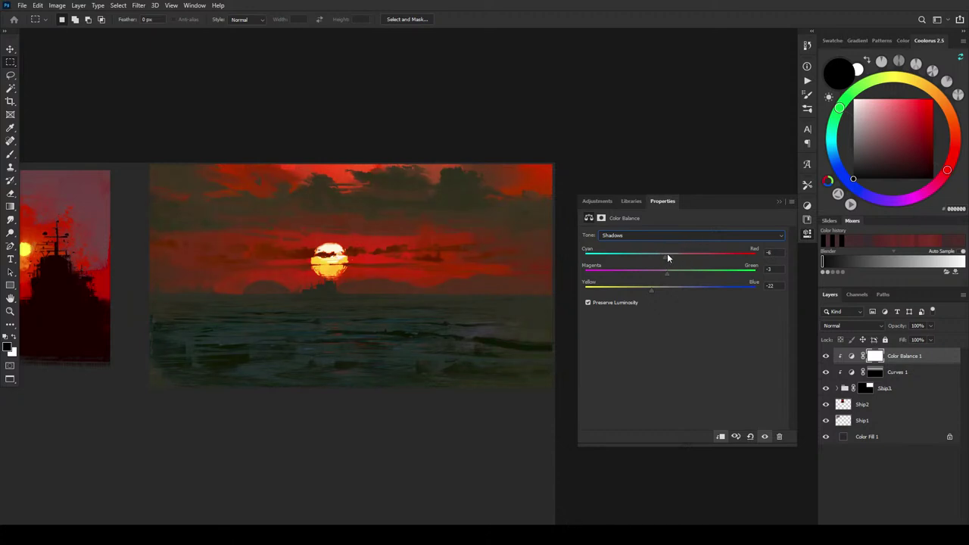
{"action": "left_click_drag", "start_coordinate": [673, 258], "coordinate": [664, 280]}
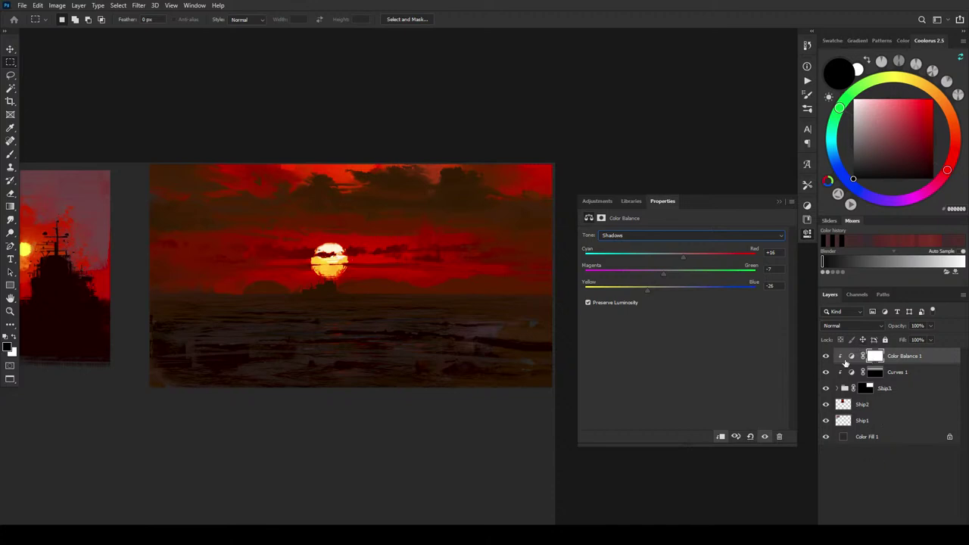
Step: Duplicate the Color Balance adjustment once below the original and once on top, and hide the two lower Color Balance layers
{"action": "key", "text": "ctrl+j"}
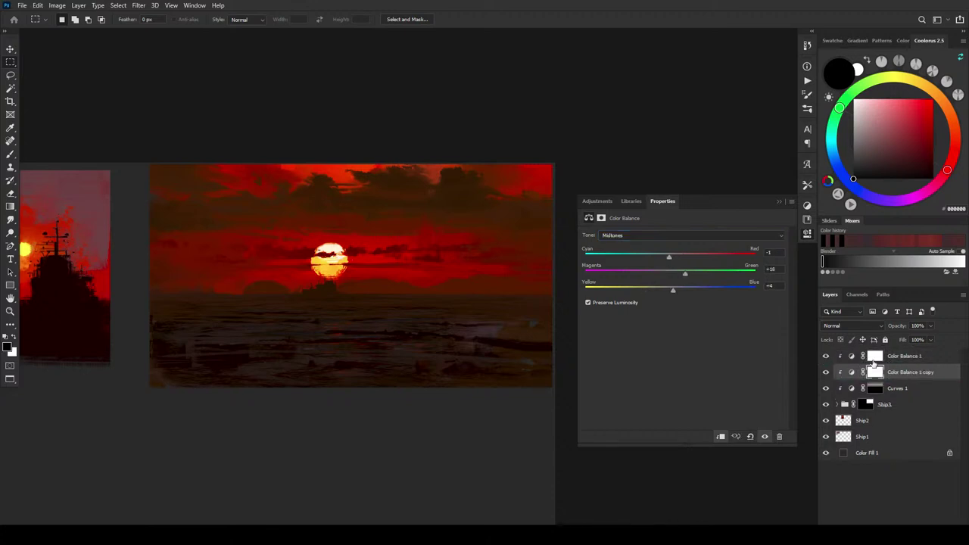
{"action": "left_click", "coordinate": [826, 357]}
{"action": "left_click", "coordinate": [826, 355]}
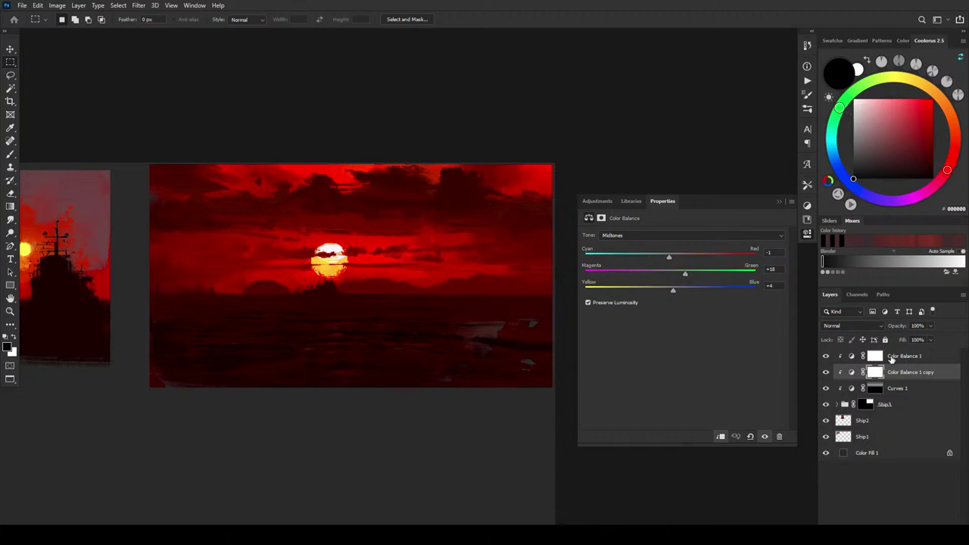
{"action": "left_click_drag", "start_coordinate": [898, 373], "coordinate": [906, 356]}
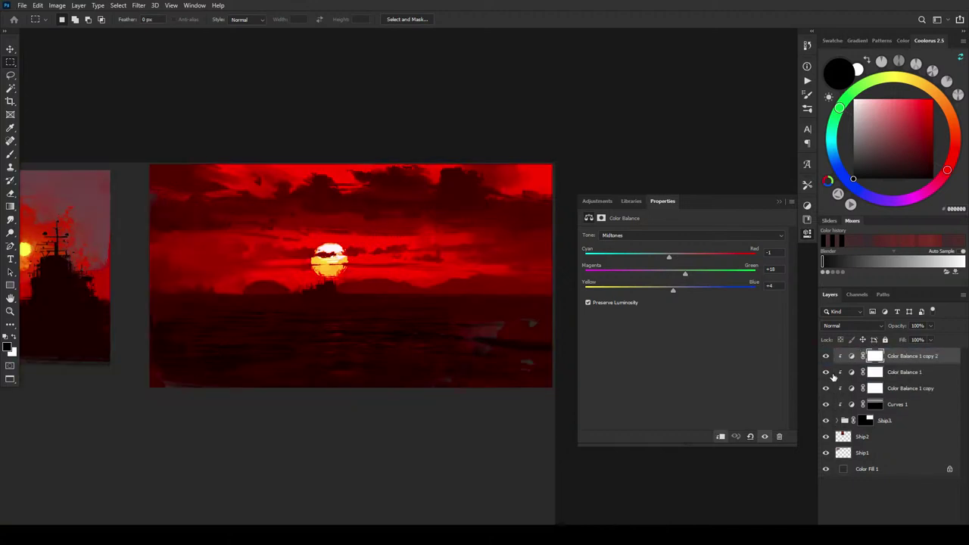
{"action": "left_click_drag", "start_coordinate": [827, 373], "coordinate": [826, 388]}
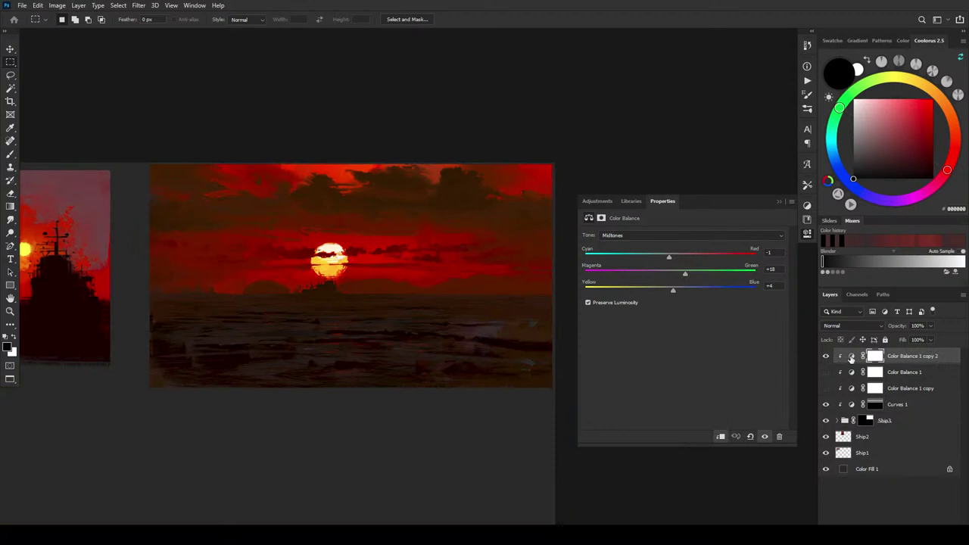
Step: Cool the topmost Color Balance copy, setting shadows to Magenta–Green +7 and Yellow–Blue +4, and highlights to Magenta–Green -14 and Yellow–Blue +28
{"action": "left_click", "coordinate": [850, 357]}
{"action": "left_click", "coordinate": [632, 235]}
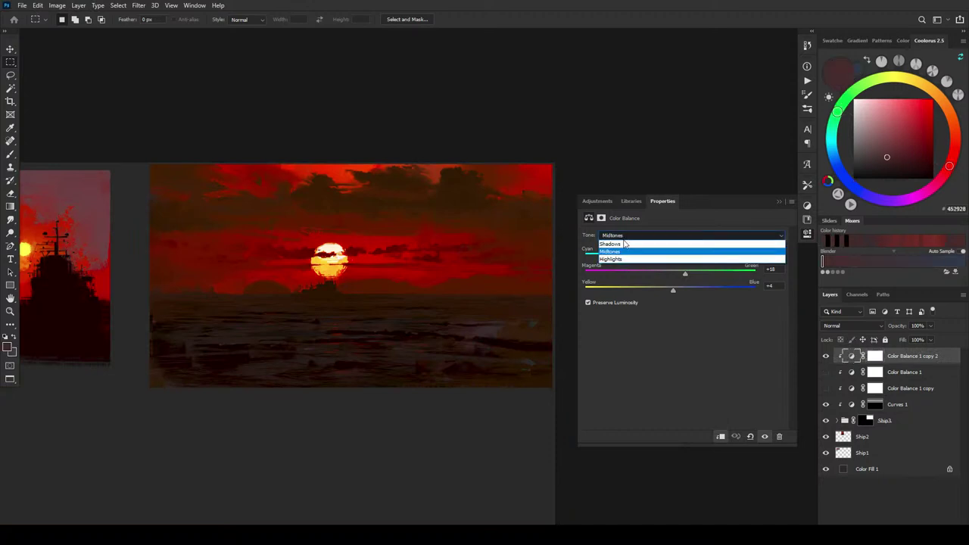
{"action": "left_click", "coordinate": [633, 259]}
{"action": "left_click", "coordinate": [633, 236]}
{"action": "left_click", "coordinate": [629, 244]}
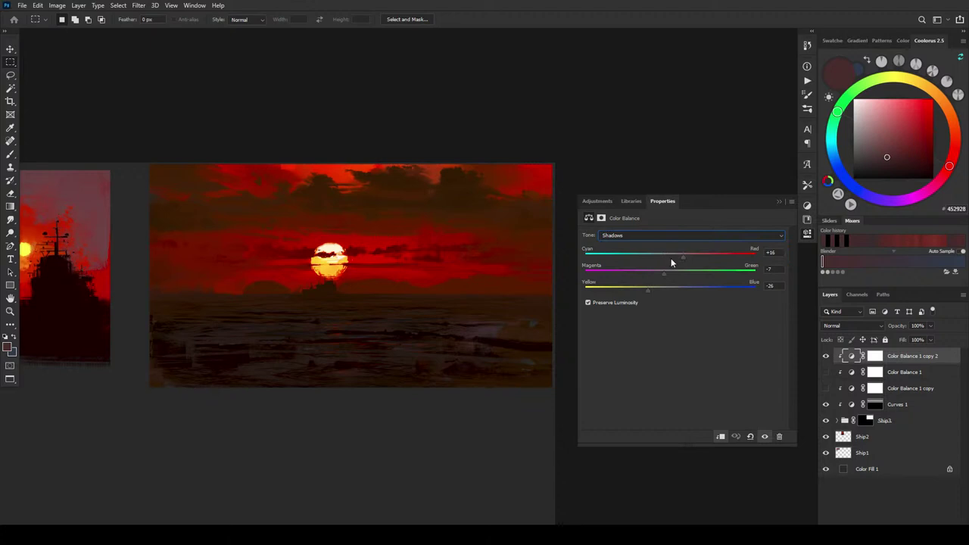
{"action": "left_click_drag", "start_coordinate": [649, 289], "coordinate": [671, 289]}
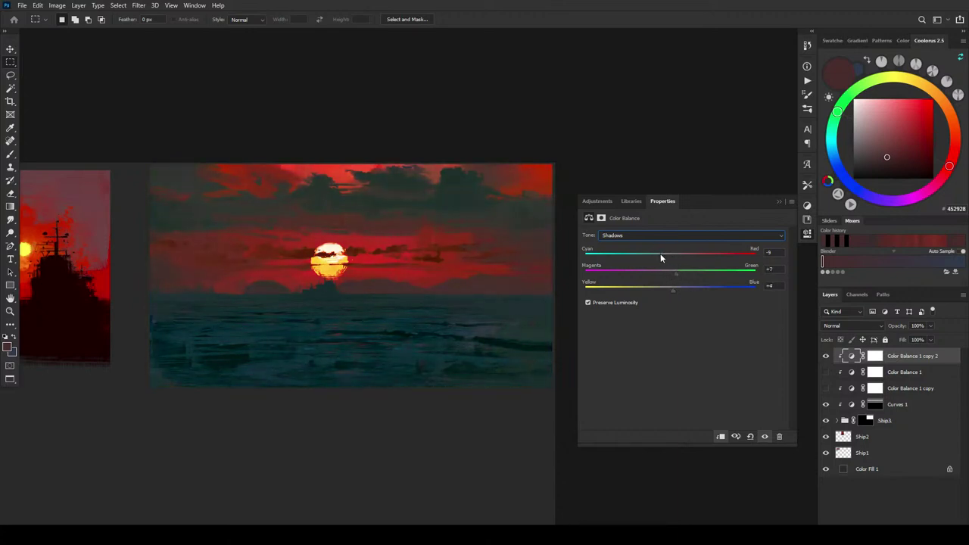
{"action": "left_click", "coordinate": [635, 234]}
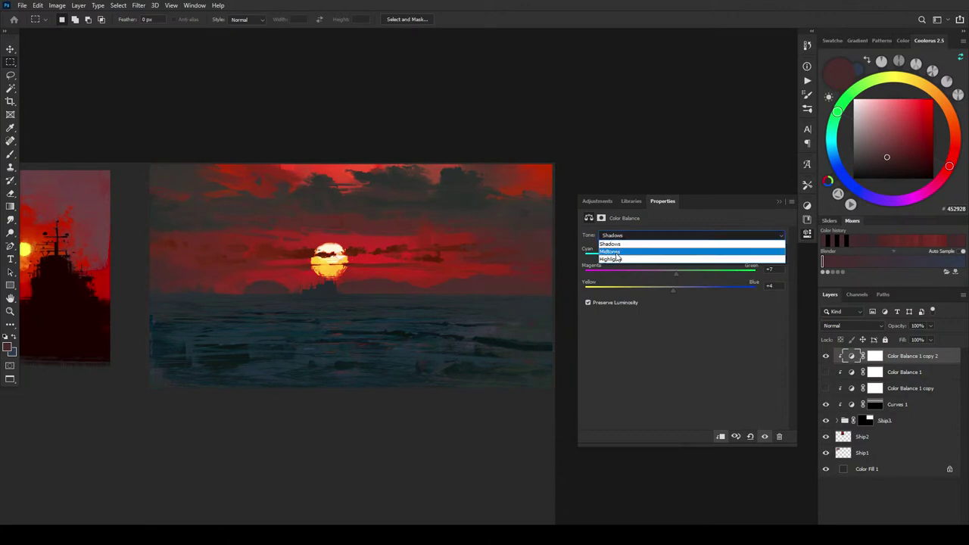
{"action": "left_click", "coordinate": [663, 255]}
{"action": "left_click_drag", "start_coordinate": [682, 259], "coordinate": [695, 293]}
Step: Set the topmost Color Balance copy's midtones to -10, +1 and -7, and compare the painting with and without it
{"action": "left_click", "coordinate": [631, 237]}
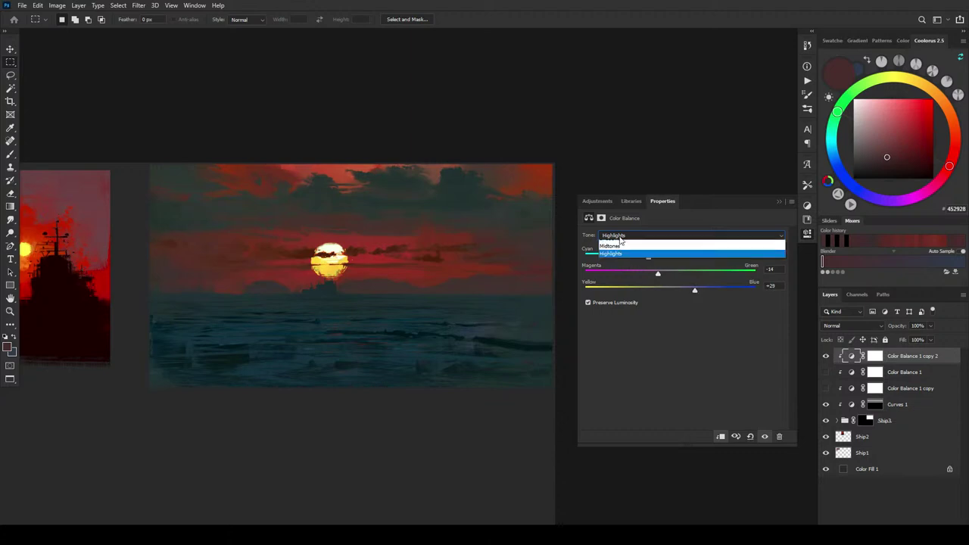
{"action": "left_click", "coordinate": [617, 252]}
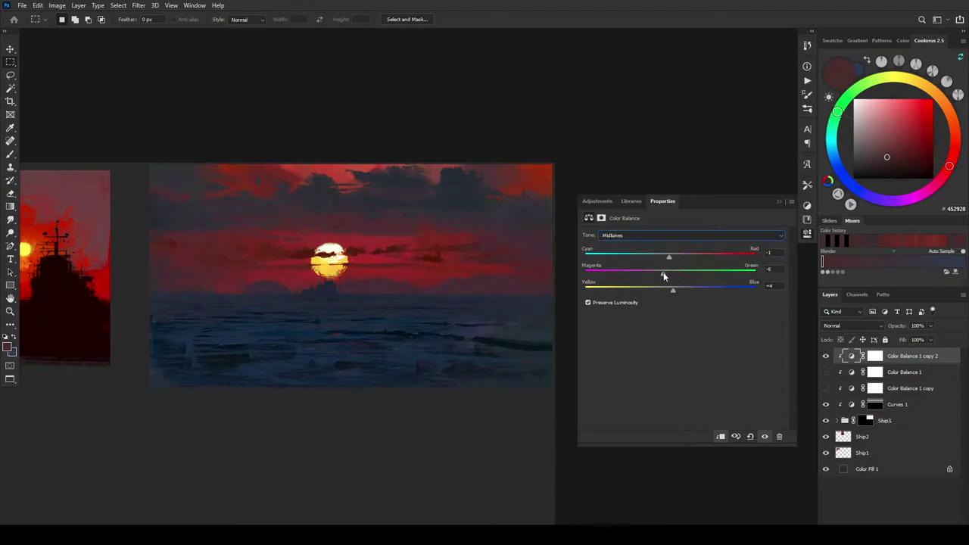
{"action": "left_click_drag", "start_coordinate": [663, 271], "coordinate": [679, 258]}
{"action": "left_click_drag", "start_coordinate": [658, 294], "coordinate": [660, 293]}
{"action": "left_click_drag", "start_coordinate": [672, 274], "coordinate": [671, 272]}
{"action": "left_click", "coordinate": [825, 357]}
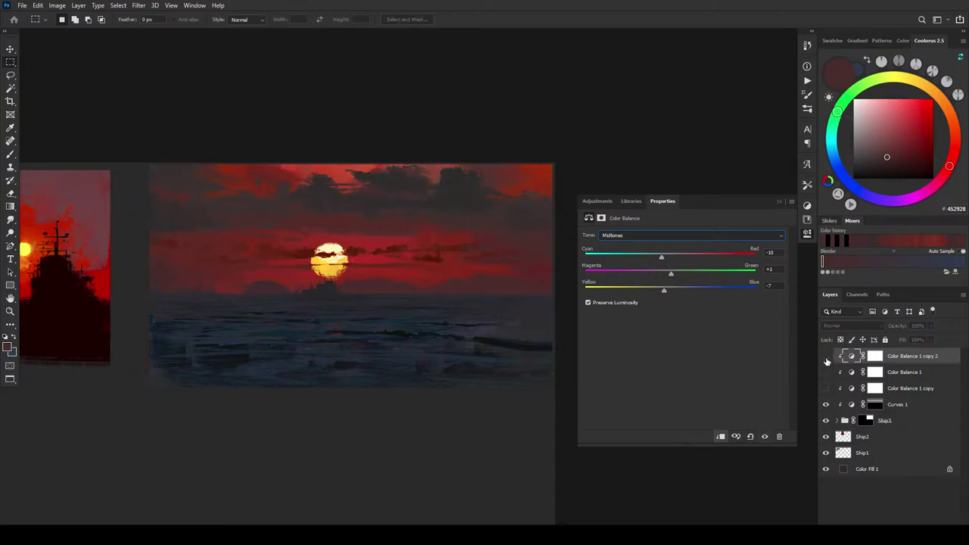
{"action": "left_click", "coordinate": [825, 358]}
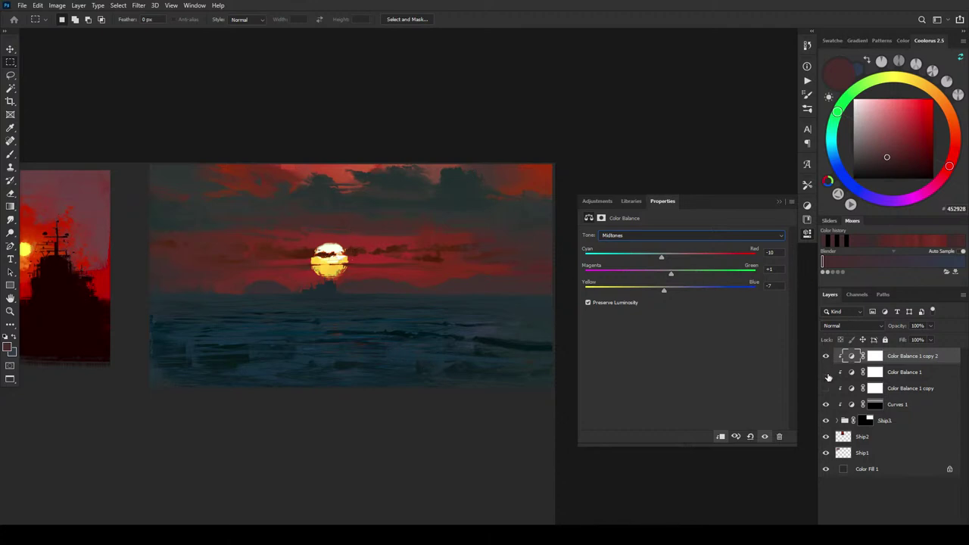
Step: Move the cooled Color Balance copy to just above Curves 1 and rename it Cool
{"action": "left_click_drag", "start_coordinate": [877, 368], "coordinate": [901, 393]}
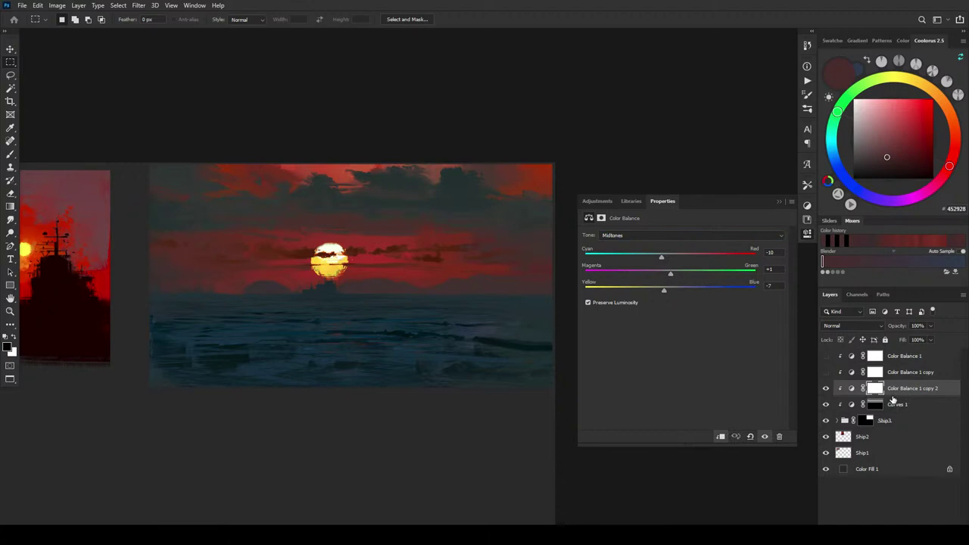
{"action": "double_click", "coordinate": [905, 388]}
{"action": "type", "text": "cOOL"}
{"action": "key", "text": "ctrl+a"}
{"action": "type", "text": "Cool"}
{"action": "key", "text": "Return"}
Step: Hide the Cool layer, show the remaining Color Balance copy and rename it Warm
{"action": "left_click", "coordinate": [825, 387]}
{"action": "left_click", "coordinate": [825, 372]}
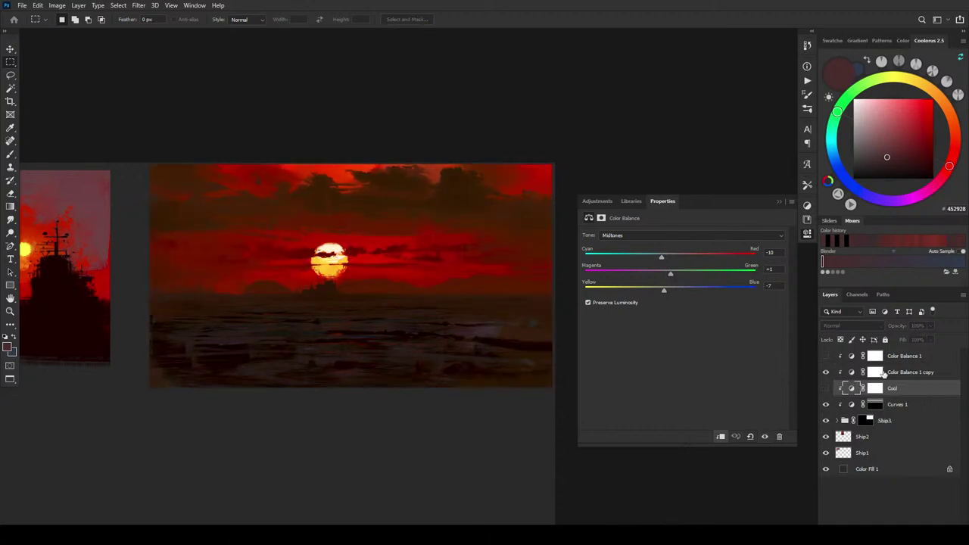
{"action": "double_click", "coordinate": [904, 373]}
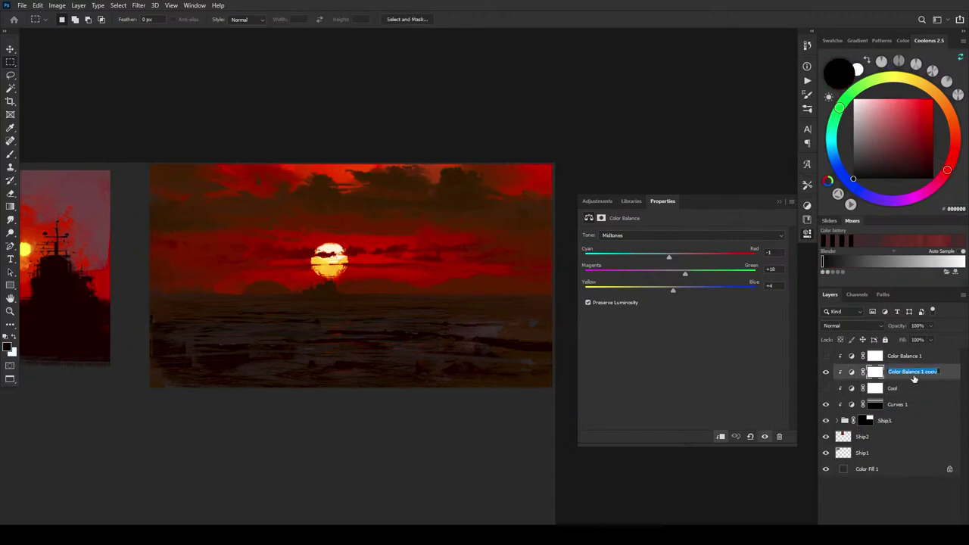
{"action": "type", "text": "Wa"}
{"action": "key", "text": "Return"}
Step: Show Color Balance 1 over the Warm layer and compare its effect on the sun, ship and sea up close
{"action": "key", "text": "ctrl+plus"}
{"action": "key", "text": "ctrl+plus"}
{"action": "key", "text": "ctrl+plus"}
{"action": "left_click_drag", "start_coordinate": [290, 344], "coordinate": [409, 387]}
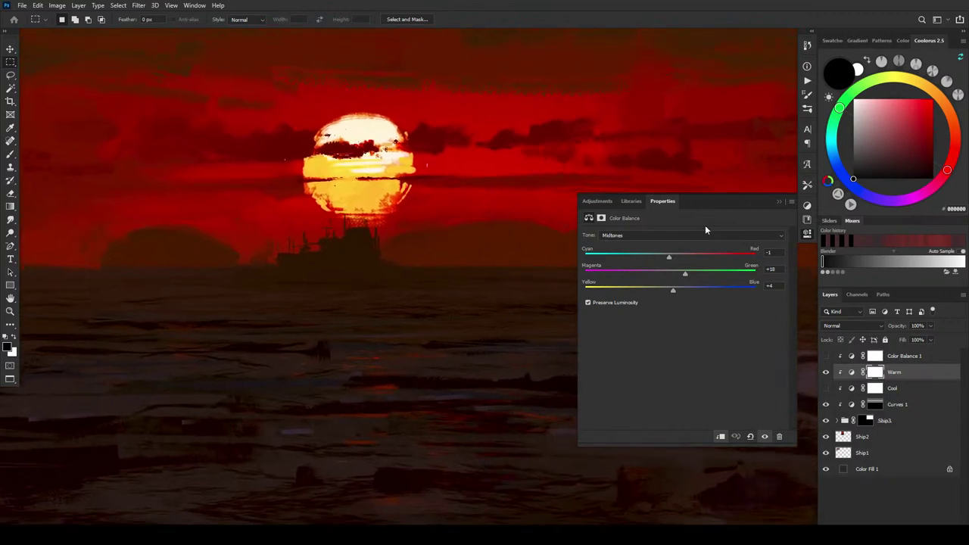
{"action": "left_click", "coordinate": [779, 202]}
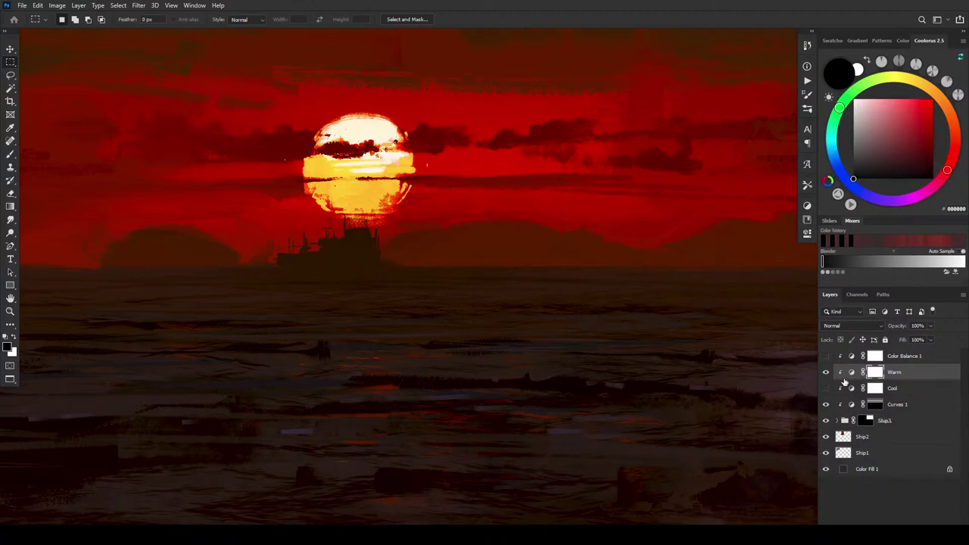
{"action": "left_click", "coordinate": [826, 356]}
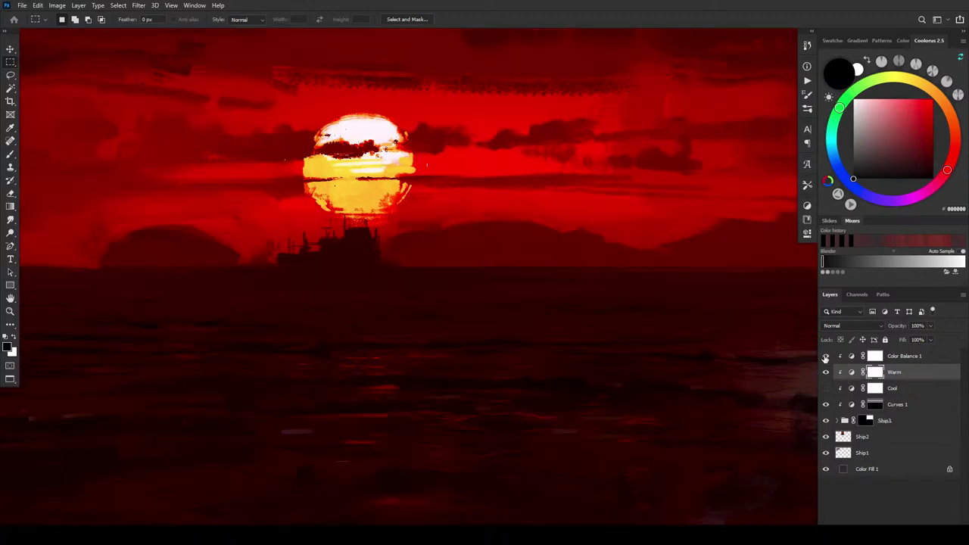
{"action": "left_click", "coordinate": [907, 358]}
{"action": "left_click", "coordinate": [826, 357]}
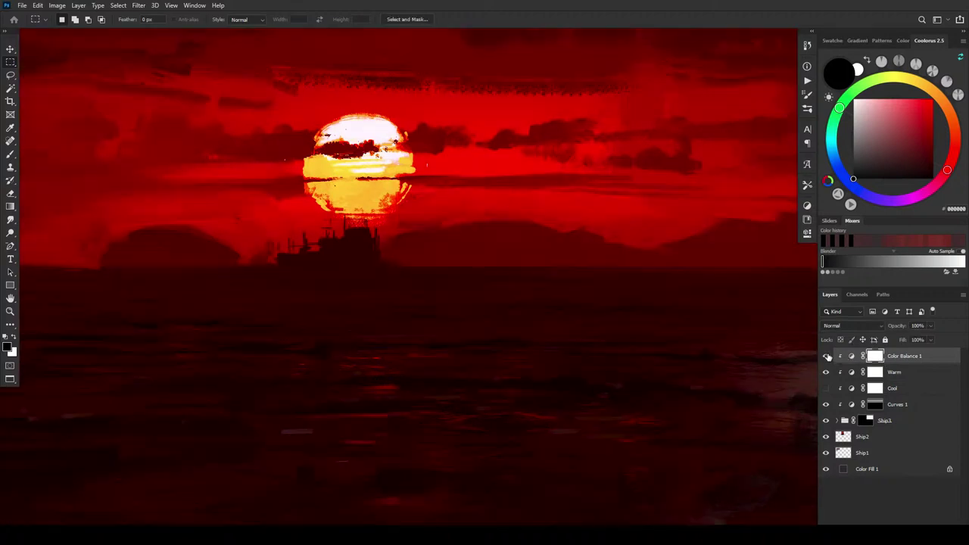
{"action": "left_click", "coordinate": [826, 356]}
{"action": "left_click", "coordinate": [827, 356]}
Step: Set Color Balance 1's blend mode to Color and its opacity to 68%
{"action": "left_click", "coordinate": [866, 325]}
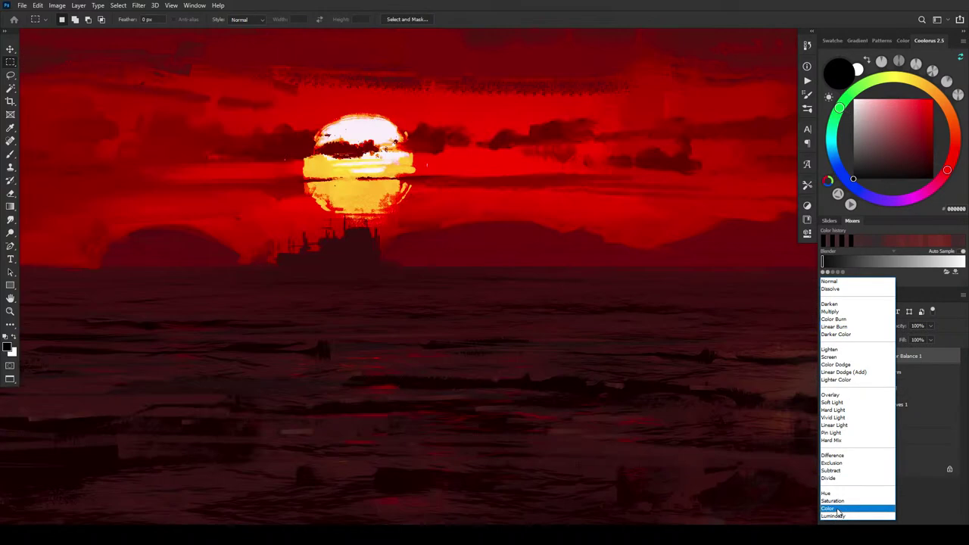
{"action": "left_click", "coordinate": [837, 509]}
{"action": "mouse_move", "coordinate": [918, 340]}
{"action": "left_mouse_down"}
{"action": "mouse_move", "coordinate": [887, 338]}
{"action": "mouse_move", "coordinate": [920, 339]}
{"action": "mouse_move", "coordinate": [907, 342]}
{"action": "left_mouse_up"}
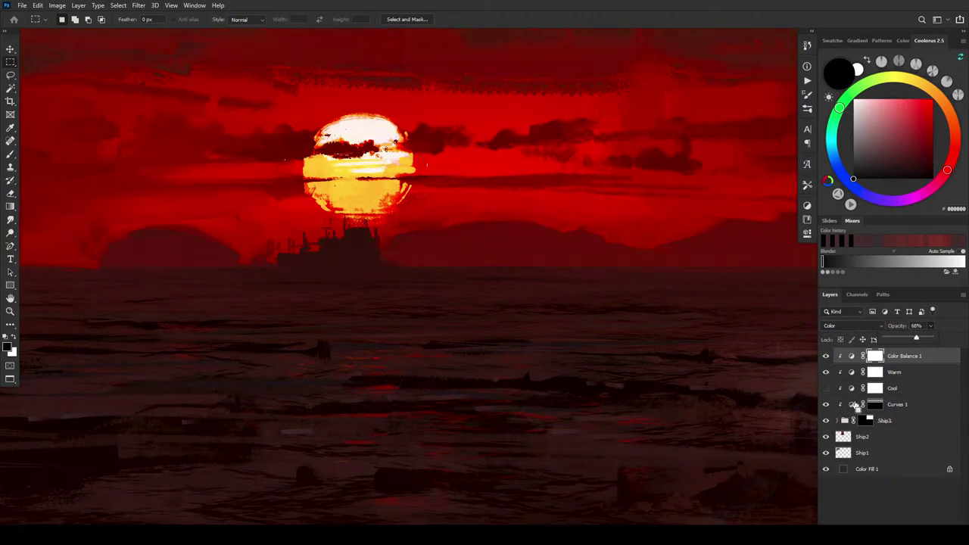
Step: Examine the graded sunset alongside the other two ship thumbnails at overview size
{"action": "key", "text": "ctrl+minus"}
{"action": "key", "text": "ctrl+minus"}
{"action": "key", "text": "ctrl+minus"}
{"action": "key", "text": "ctrl+minus"}
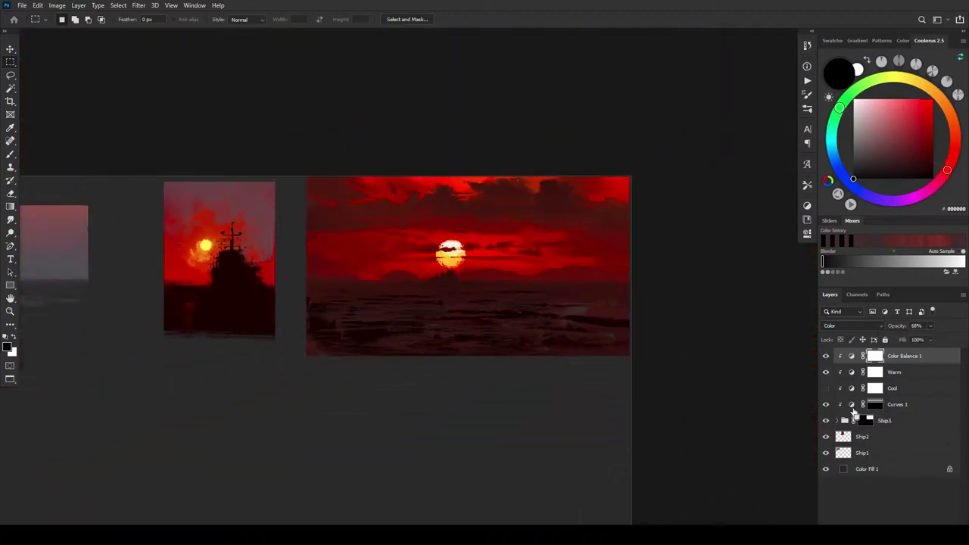
{"action": "key", "text": "ctrl+minus"}
{"action": "key", "text": "ctrl+minus"}
{"action": "key", "text": "ctrl+plus"}
{"action": "key", "text": "ctrl+plus"}
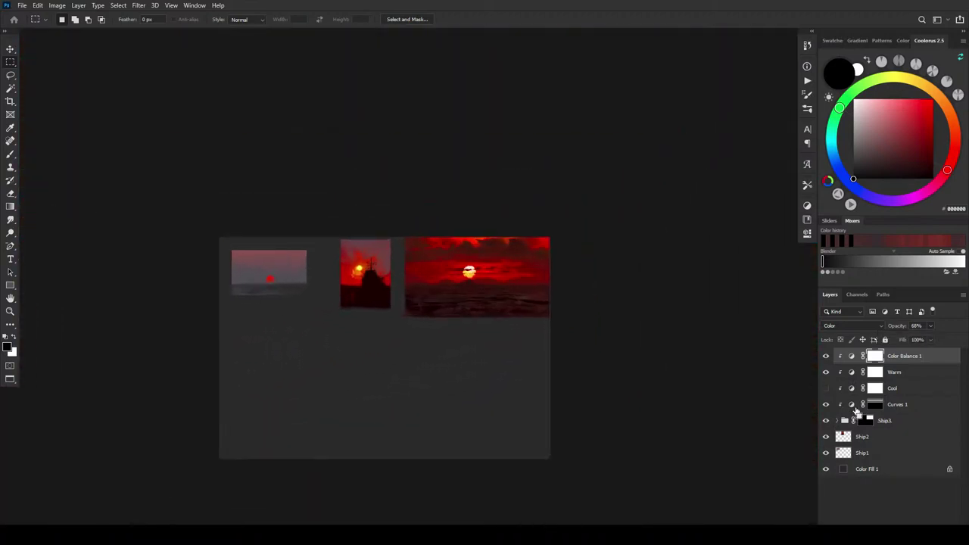
Step: Compare the sunset with Color Balance 1 and Warm switched off and on, and show the Cool layer together with both
{"action": "left_click", "coordinate": [826, 356]}
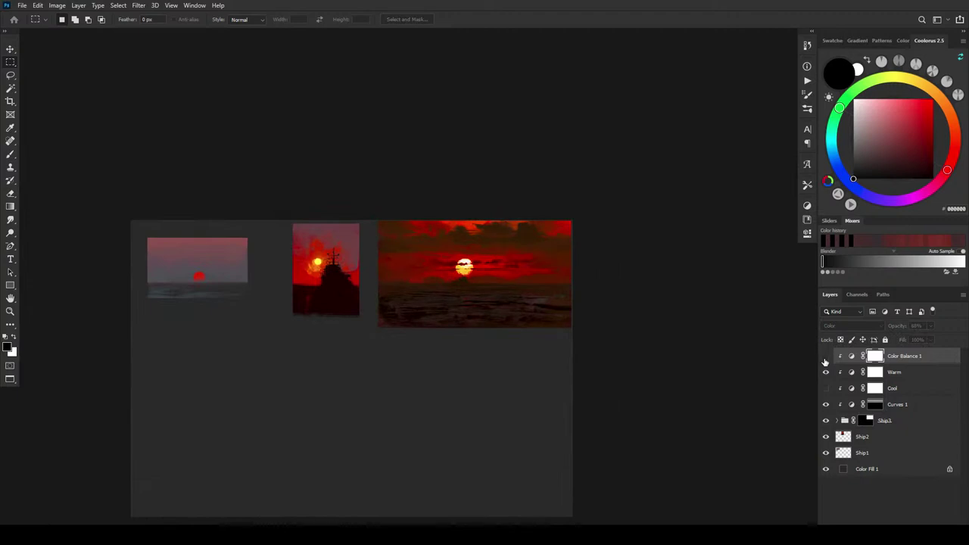
{"action": "left_click", "coordinate": [826, 374]}
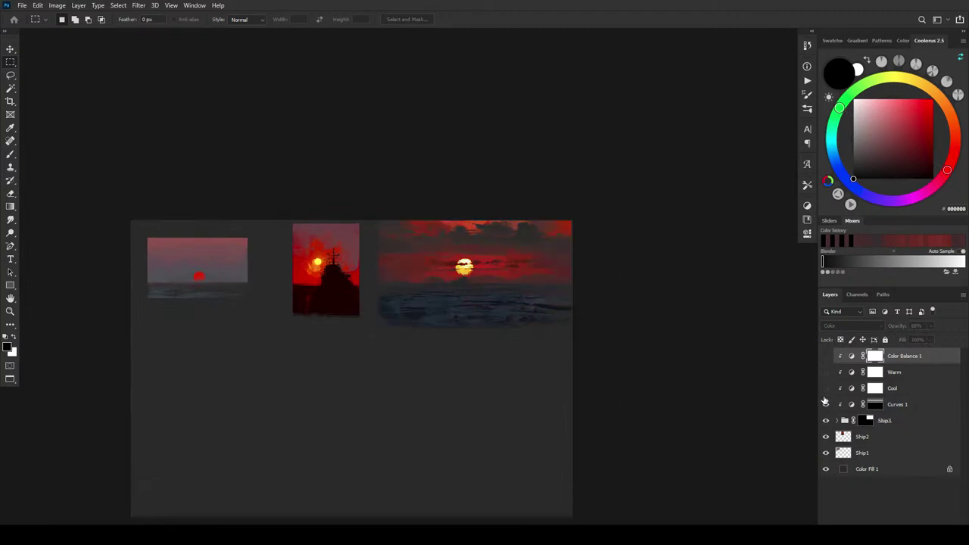
{"action": "left_click", "coordinate": [825, 373]}
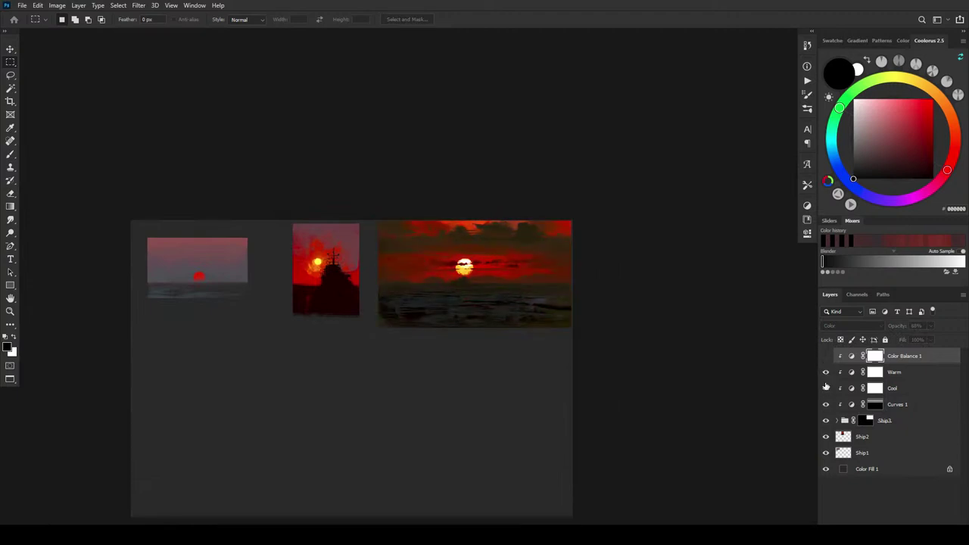
{"action": "left_click", "coordinate": [826, 389]}
{"action": "left_click", "coordinate": [826, 388]}
{"action": "left_click", "coordinate": [826, 356]}
Step: Examine the third thumbnail up close with and without the Warm adjustment, leaving Warm visible
{"action": "key", "text": "ctrl+plus"}
{"action": "key", "text": "ctrl+plus"}
{"action": "key", "text": "ctrl+plus"}
{"action": "key", "text": "ctrl+plus"}
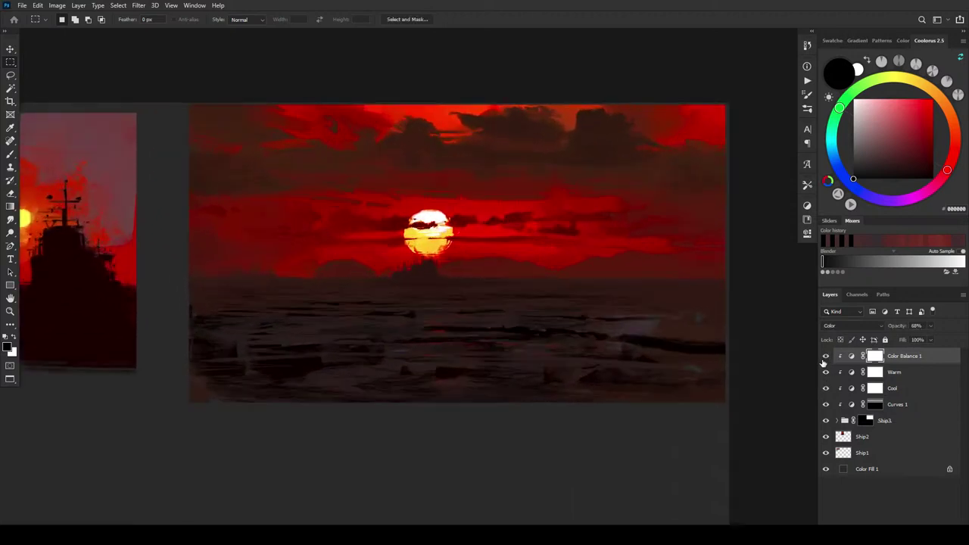
{"action": "key", "text": "ctrl+minus"}
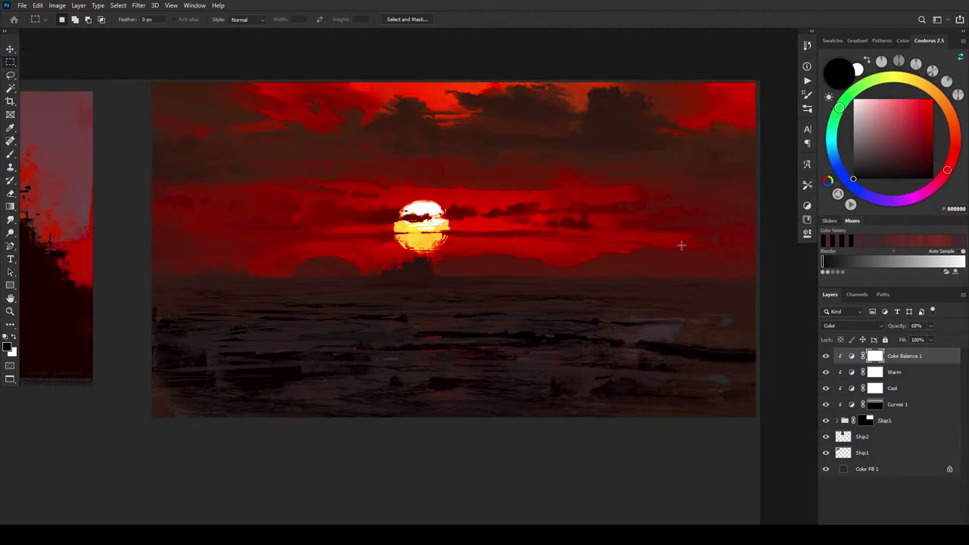
{"action": "left_click_drag", "start_coordinate": [657, 282], "coordinate": [681, 361]}
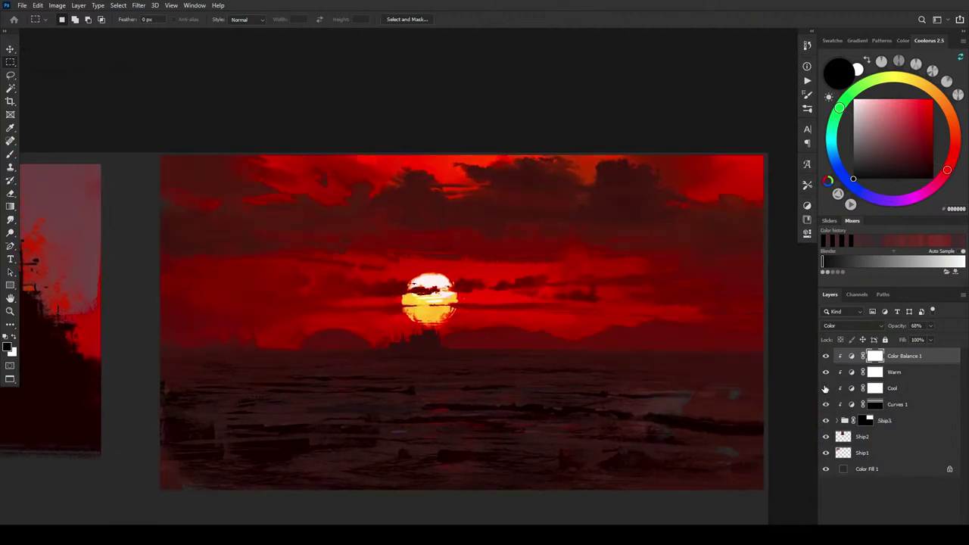
{"action": "left_click", "coordinate": [825, 374]}
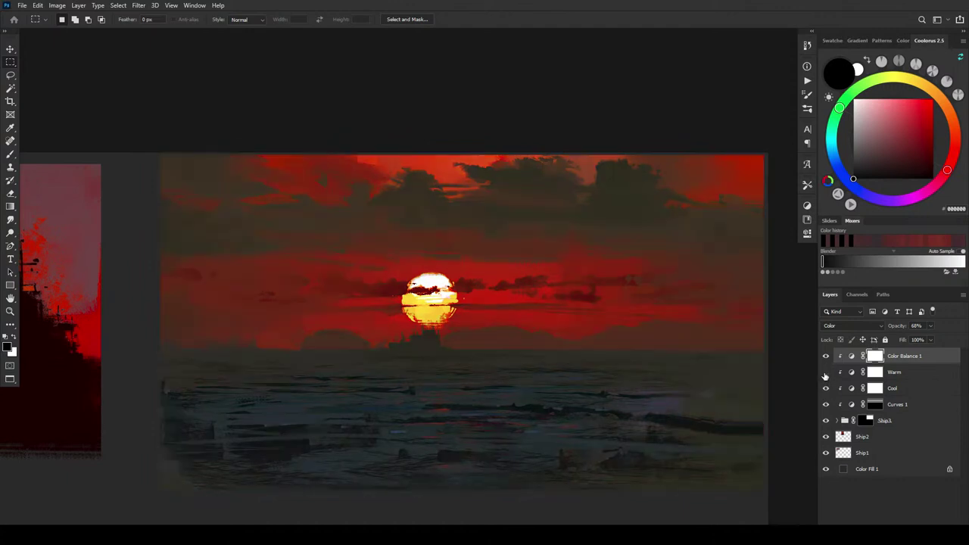
{"action": "left_click", "coordinate": [825, 371]}
{"action": "left_click", "coordinate": [825, 373]}
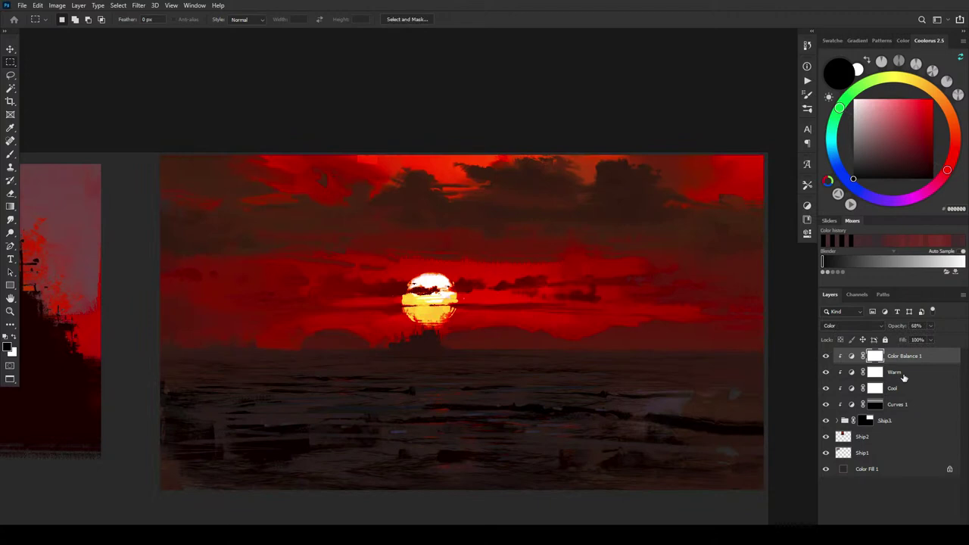
Step: Reorder the clipped adjustment layers so Cool sits on top, followed by Color Balance 1 and Warm
{"action": "left_click", "coordinate": [908, 374]}
{"action": "left_click_drag", "start_coordinate": [908, 374], "coordinate": [908, 396]}
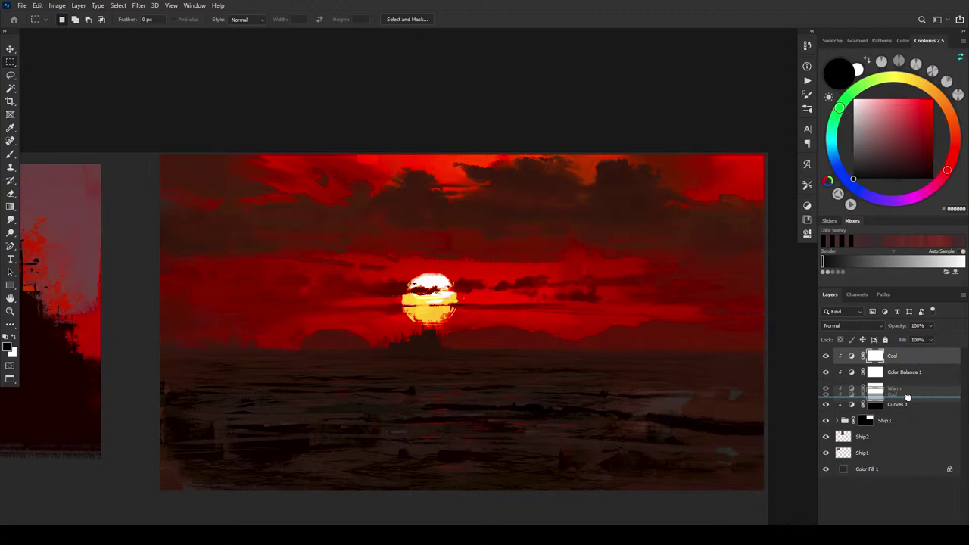
{"action": "left_click_drag", "start_coordinate": [908, 397], "coordinate": [912, 391]}
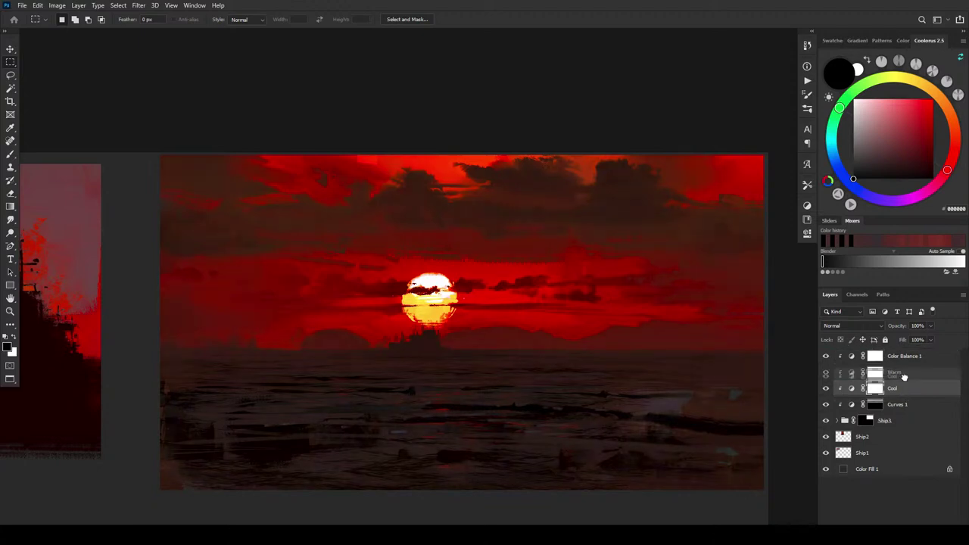
{"action": "left_click_drag", "start_coordinate": [903, 349], "coordinate": [903, 351]}
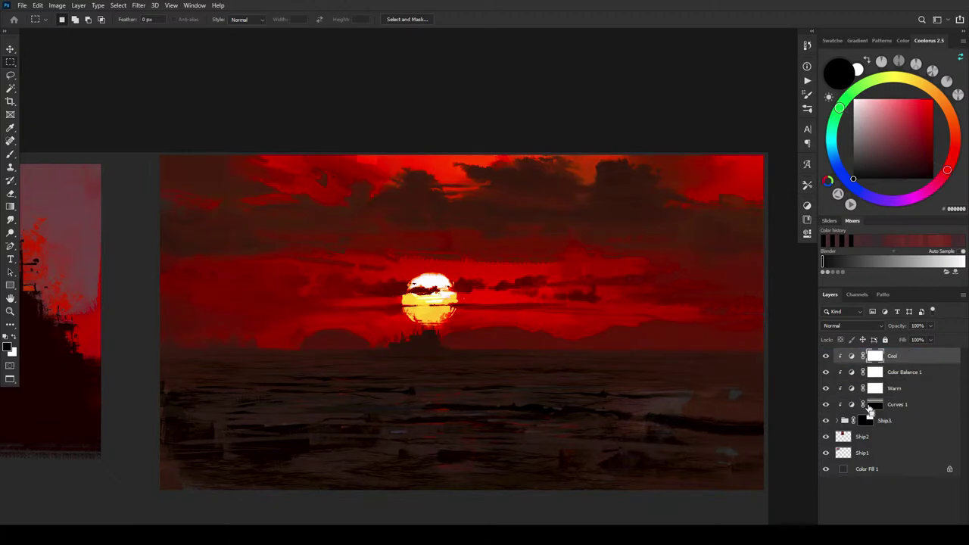
Step: Check the Cool layer's effect by hiding and reshowing it while viewing all three paintings at small size
{"action": "key", "text": "ctrl+minus"}
{"action": "key", "text": "ctrl+minus"}
{"action": "key", "text": "ctrl+minus"}
{"action": "left_click", "coordinate": [825, 356]}
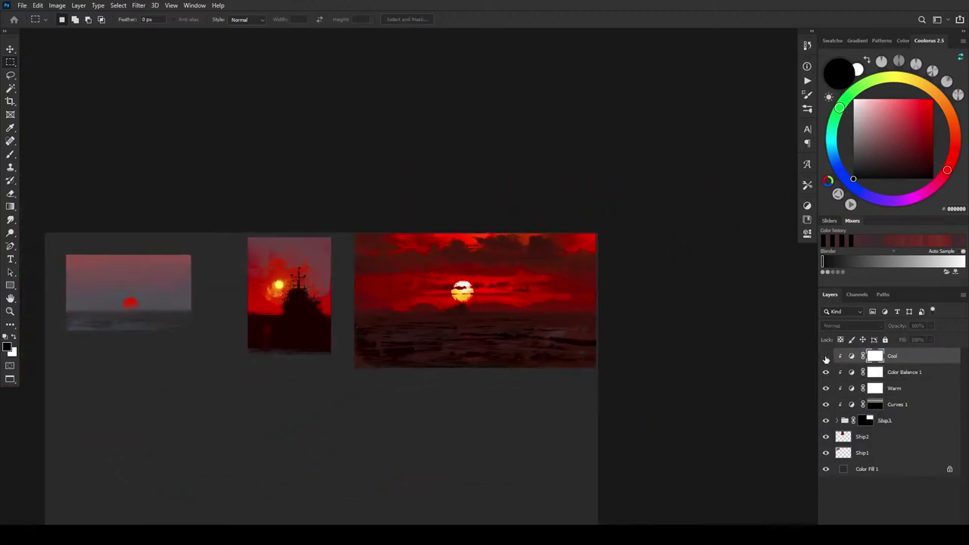
{"action": "left_click", "coordinate": [825, 356]}
{"action": "key", "text": "ctrl+minus"}
{"action": "key", "text": "ctrl+minus"}
{"action": "key", "text": "ctrl+minus"}
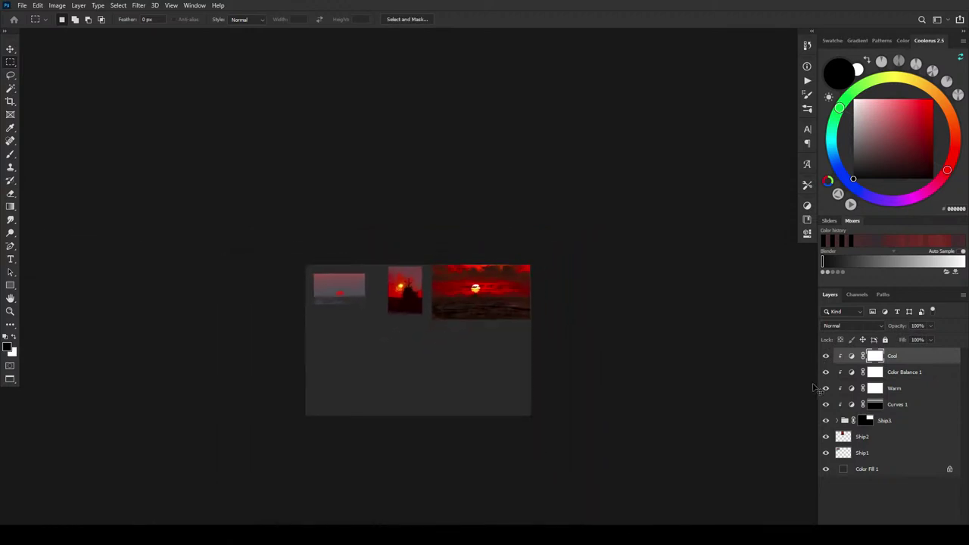
Step: Hide and reshow Color Balance 1 and Warm one at a time to examine each layer's effect on the sunset painting
{"action": "key", "text": "ctrl+plus"}
{"action": "key", "text": "ctrl+plus"}
{"action": "key", "text": "ctrl+plus"}
{"action": "key", "text": "ctrl+plus"}
{"action": "key", "text": "ctrl+plus"}
{"action": "left_click", "coordinate": [825, 373]}
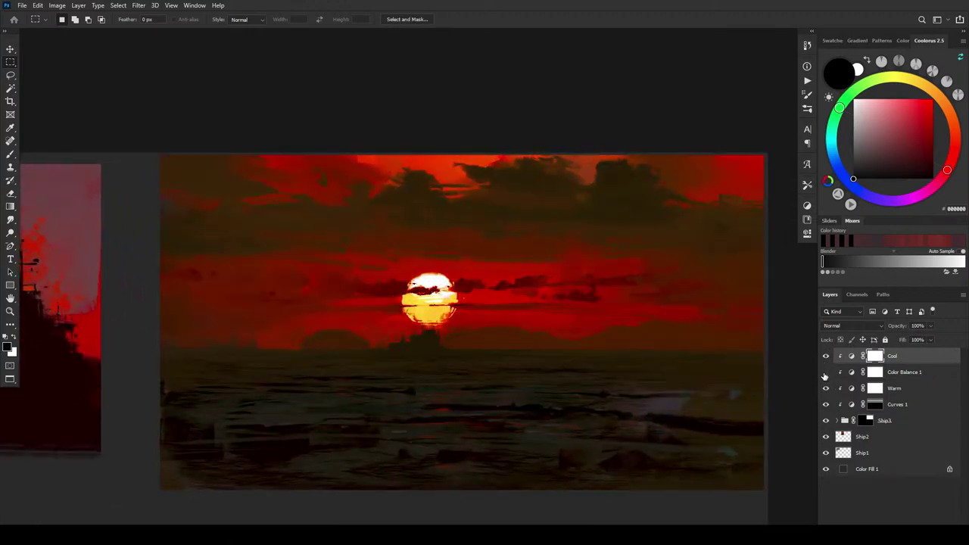
{"action": "key", "text": "ctrl+minus"}
{"action": "key", "text": "ctrl+minus"}
{"action": "key", "text": "ctrl+minus"}
{"action": "key", "text": "ctrl+minus"}
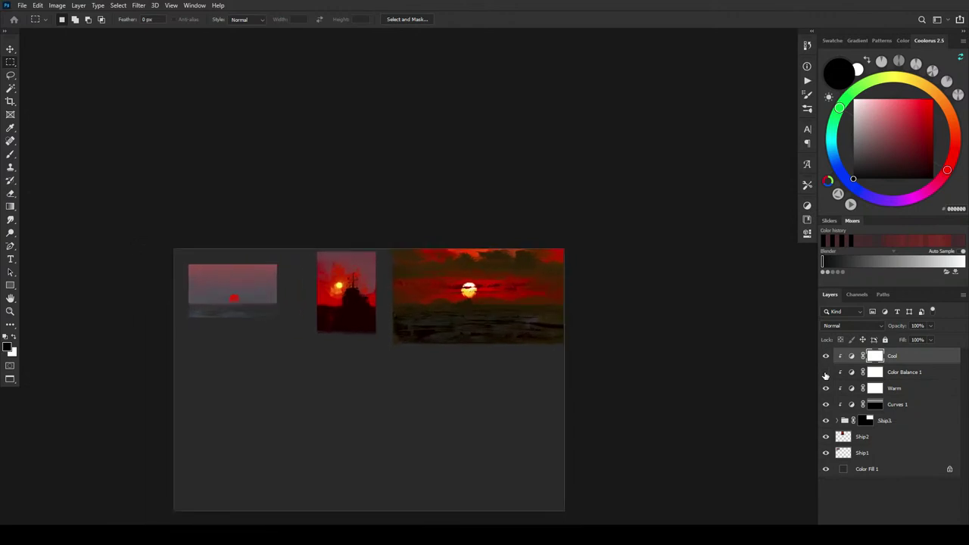
{"action": "key", "text": "ctrl+plus"}
{"action": "left_click", "coordinate": [825, 372]}
{"action": "left_click", "coordinate": [828, 387]}
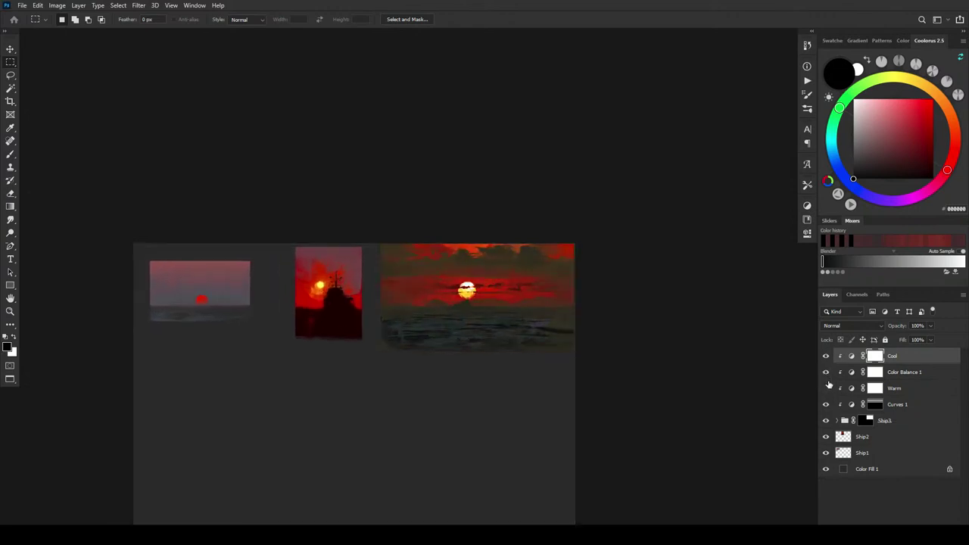
{"action": "left_click", "coordinate": [827, 387]}
Step: Move the Color Balance 1 layer to the top of the stack, above Cool
{"action": "mouse_move", "coordinate": [893, 373]}
{"action": "left_mouse_down"}
{"action": "mouse_move", "coordinate": [901, 352]}
{"action": "mouse_move", "coordinate": [901, 377]}
{"action": "mouse_move", "coordinate": [899, 354]}
{"action": "left_mouse_up"}
{"action": "key", "text": "ctrl+plus"}
{"action": "key", "text": "ctrl+plus"}
{"action": "key", "text": "ctrl+plus"}
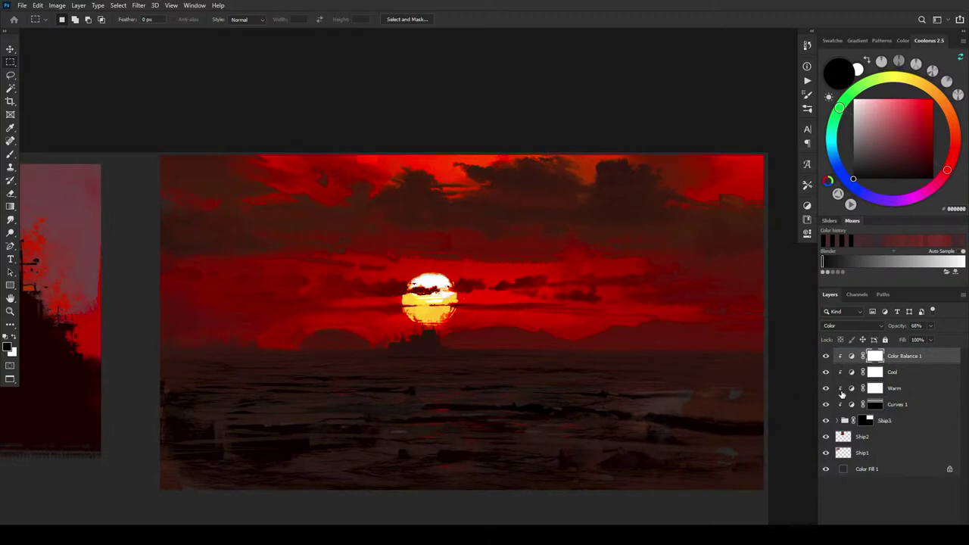
Step: Compare different combinations of the Color Balance 1, Cool and Warm layers by hiding them all and reshowing them
{"action": "left_click", "coordinate": [826, 360]}
{"action": "mouse_move", "coordinate": [826, 372]}
{"action": "left_mouse_down"}
{"action": "mouse_move", "coordinate": [827, 388]}
{"action": "mouse_move", "coordinate": [825, 362]}
{"action": "left_mouse_up"}
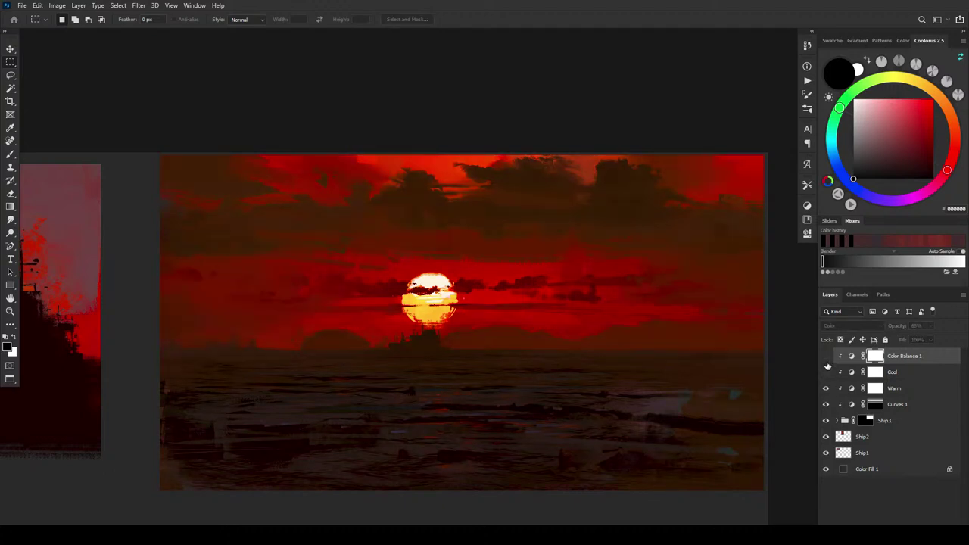
{"action": "left_click", "coordinate": [826, 388]}
{"action": "left_click", "coordinate": [826, 371]}
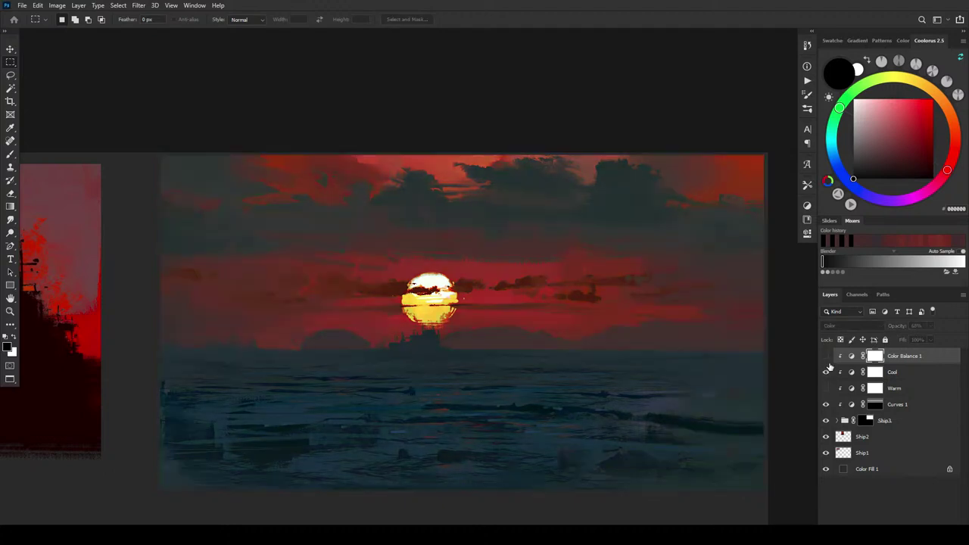
{"action": "left_click", "coordinate": [826, 356]}
{"action": "left_click", "coordinate": [826, 387]}
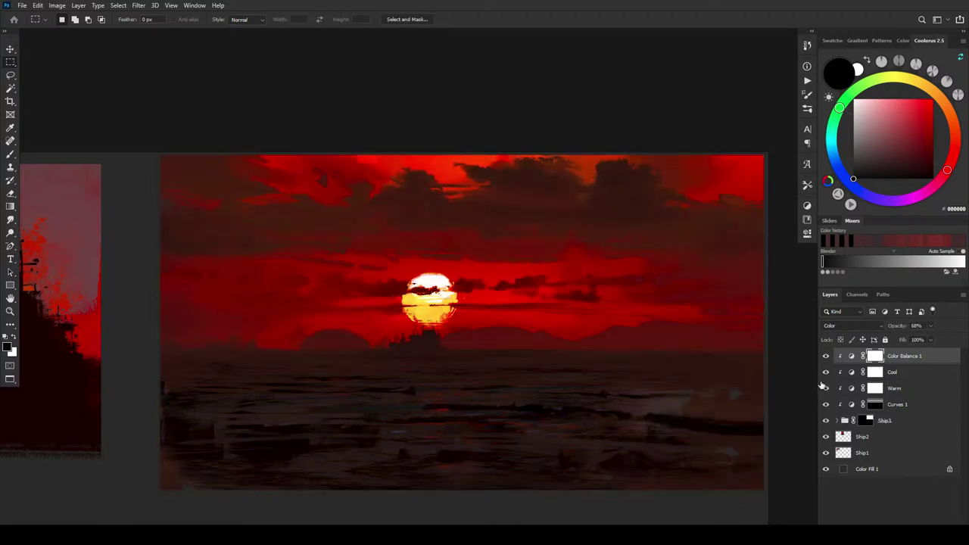
Step: Set the Warm layer's blend mode to Luminosity and check the effect with the layer hidden and shown
{"action": "left_click", "coordinate": [900, 388]}
{"action": "left_click", "coordinate": [848, 327]}
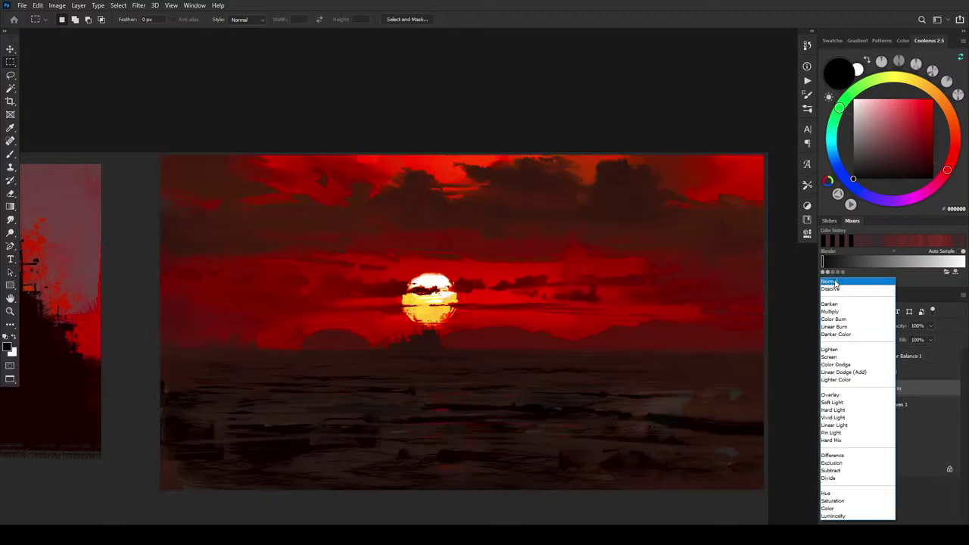
{"action": "left_click", "coordinate": [831, 517]}
{"action": "left_click", "coordinate": [826, 388]}
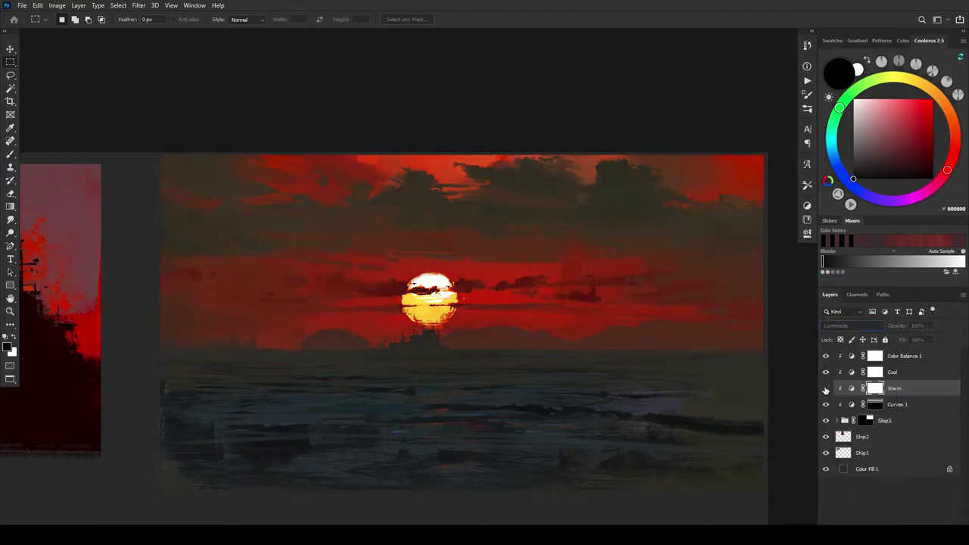
{"action": "left_click", "coordinate": [826, 388]}
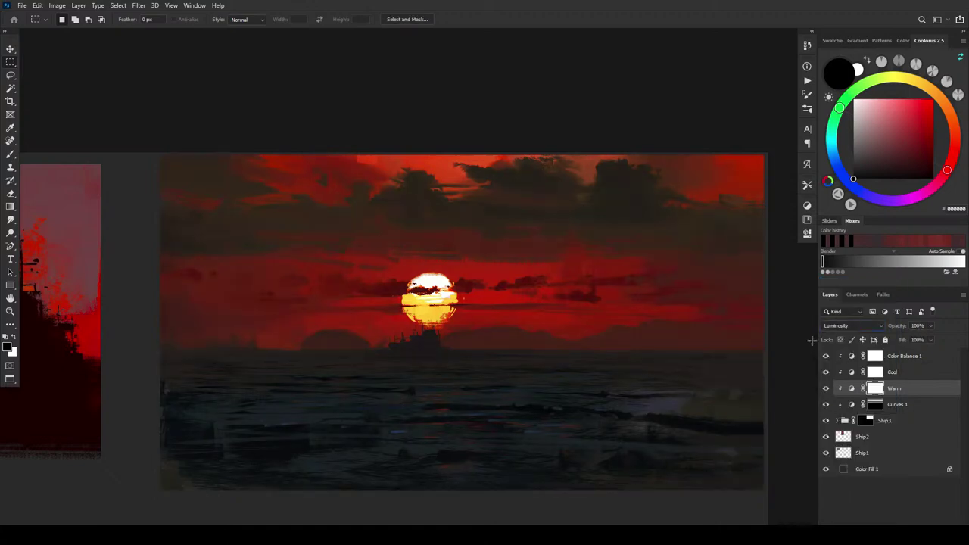
Step: Keep Warm in Luminosity mode, duplicate it, and set the copy's blend mode to Hue
{"action": "left_click", "coordinate": [838, 325]}
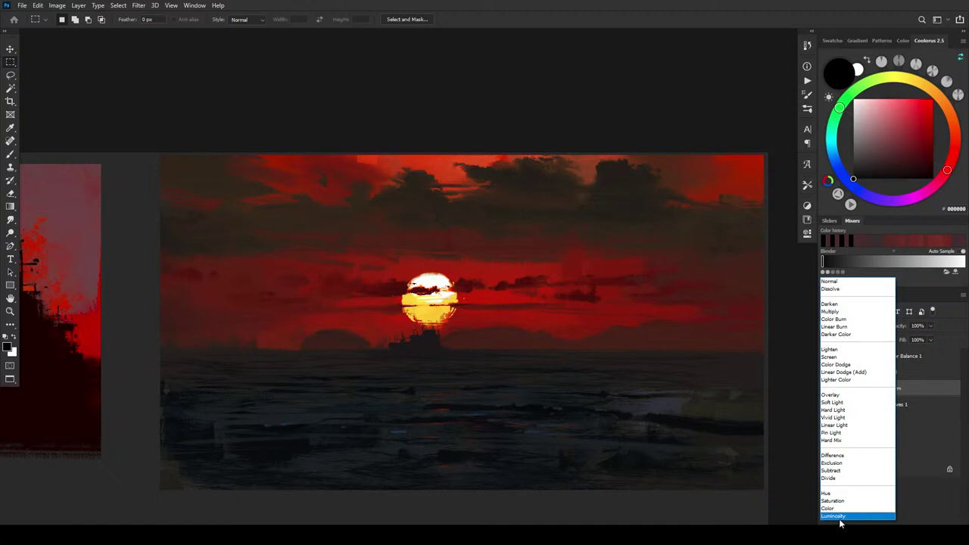
{"action": "left_click", "coordinate": [840, 517]}
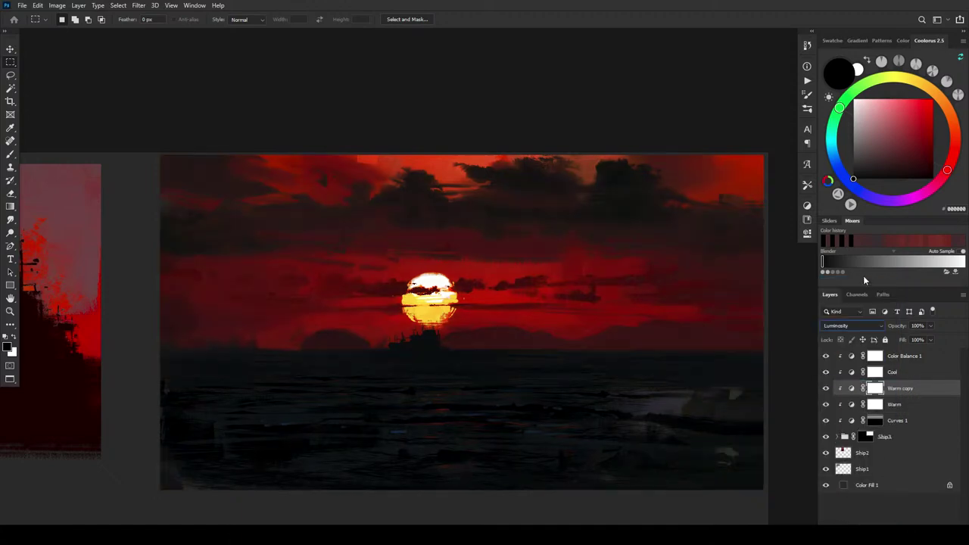
{"action": "left_click", "coordinate": [833, 323]}
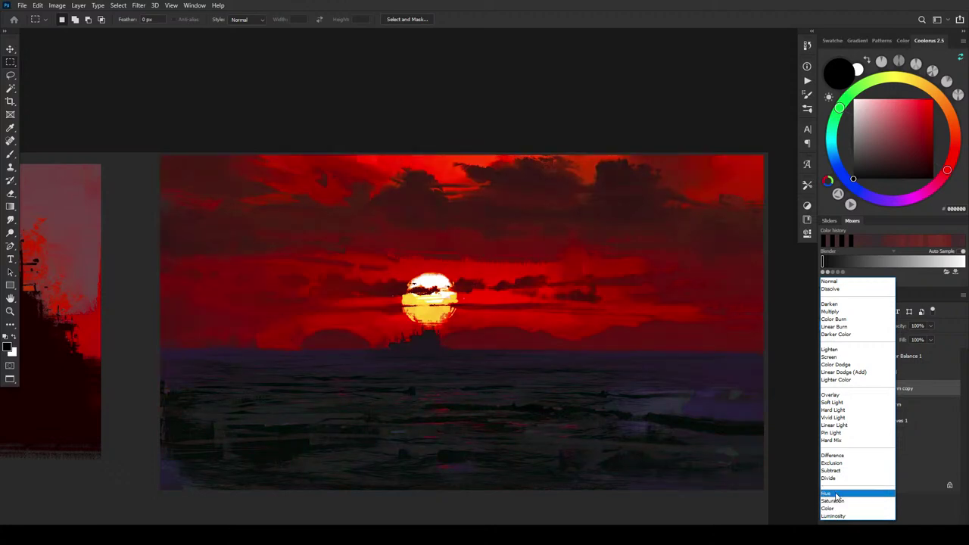
{"action": "left_click", "coordinate": [837, 493]}
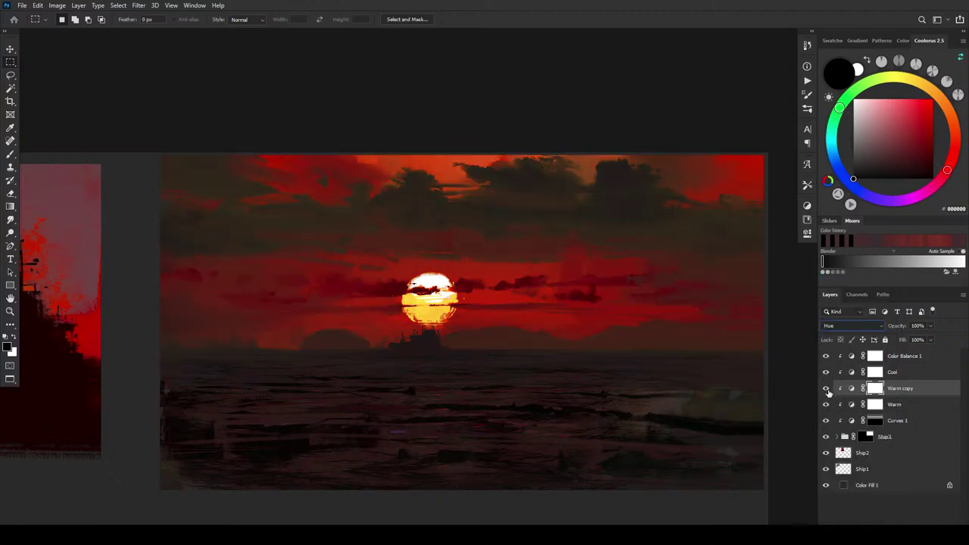
{"action": "left_click", "coordinate": [826, 389]}
{"action": "left_click", "coordinate": [825, 389]}
Step: Try the Warm copy layer at 45% opacity beneath Warm, and return it to 100% above Warm
{"action": "left_click", "coordinate": [931, 326]}
{"action": "left_click_drag", "start_coordinate": [916, 341], "coordinate": [900, 341]}
{"action": "left_click_drag", "start_coordinate": [900, 341], "coordinate": [906, 338]}
{"action": "left_click_drag", "start_coordinate": [922, 393], "coordinate": [922, 413]}
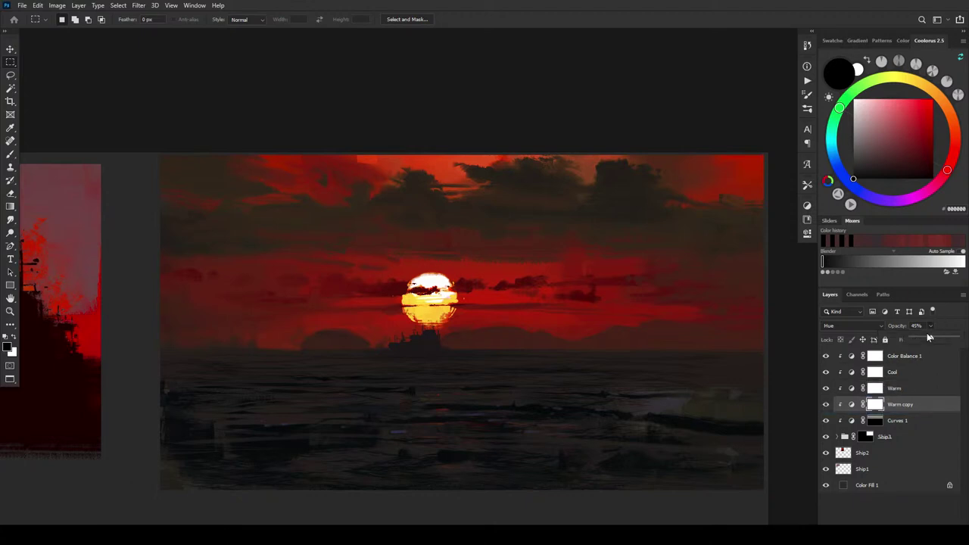
{"action": "left_click_drag", "start_coordinate": [930, 337], "coordinate": [959, 342]}
{"action": "left_click_drag", "start_coordinate": [911, 406], "coordinate": [919, 383]}
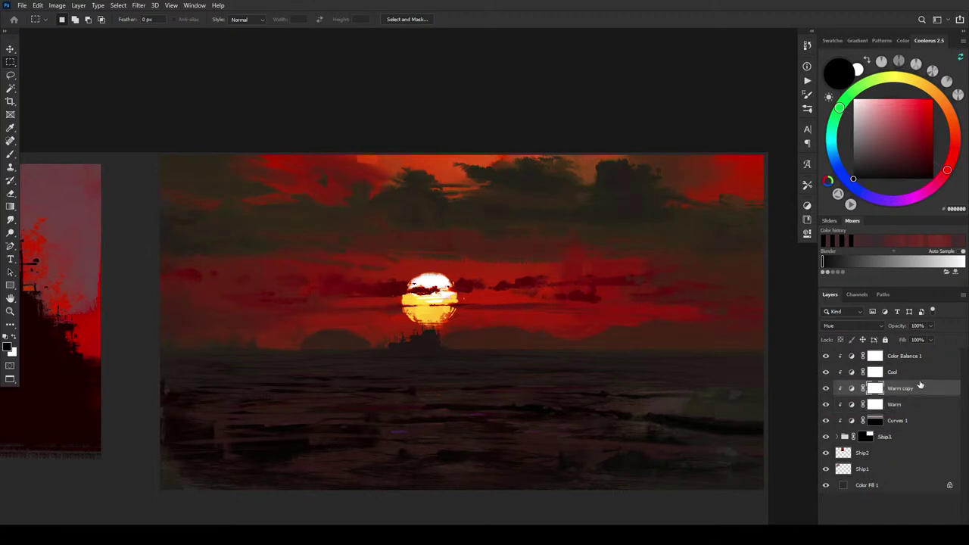
Step: Lower the Warm copy layer's opacity to 49% and move it below the Warm layer
{"action": "left_click", "coordinate": [930, 326]}
{"action": "left_click_drag", "start_coordinate": [929, 341], "coordinate": [903, 340]}
{"action": "left_click_drag", "start_coordinate": [909, 382], "coordinate": [918, 415]}
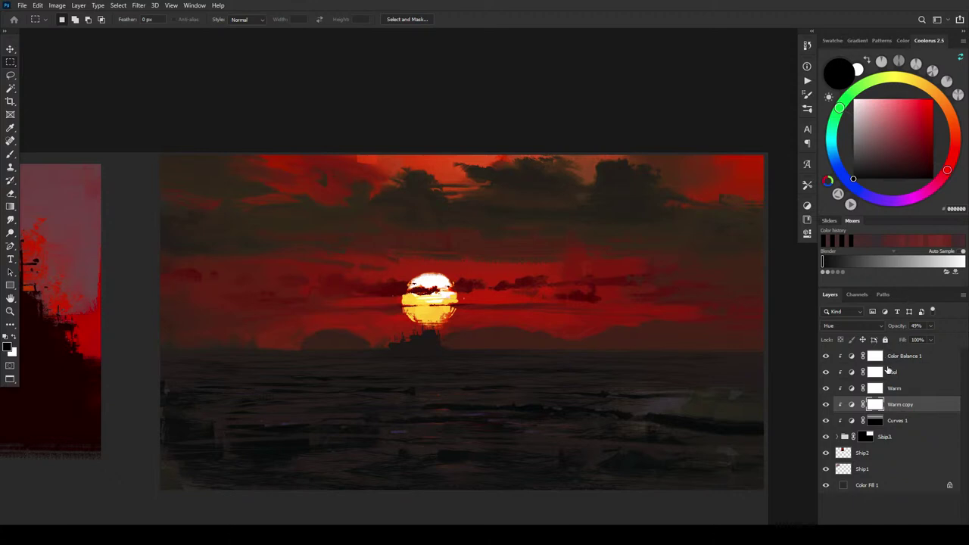
Step: Hide Warm copy and preview other blend modes on the Warm layer, keeping Luminosity
{"action": "left_click", "coordinate": [828, 404]}
{"action": "left_click", "coordinate": [892, 390]}
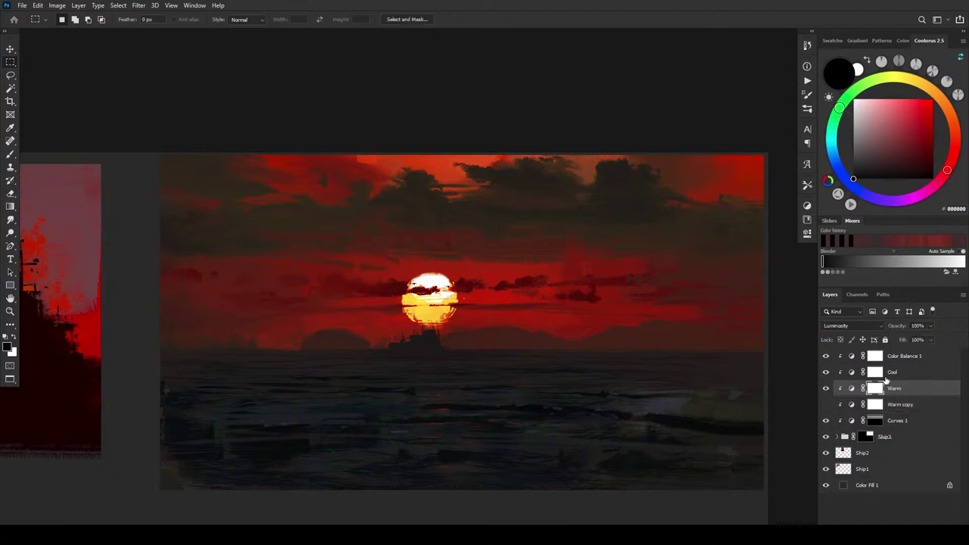
{"action": "left_click", "coordinate": [842, 327]}
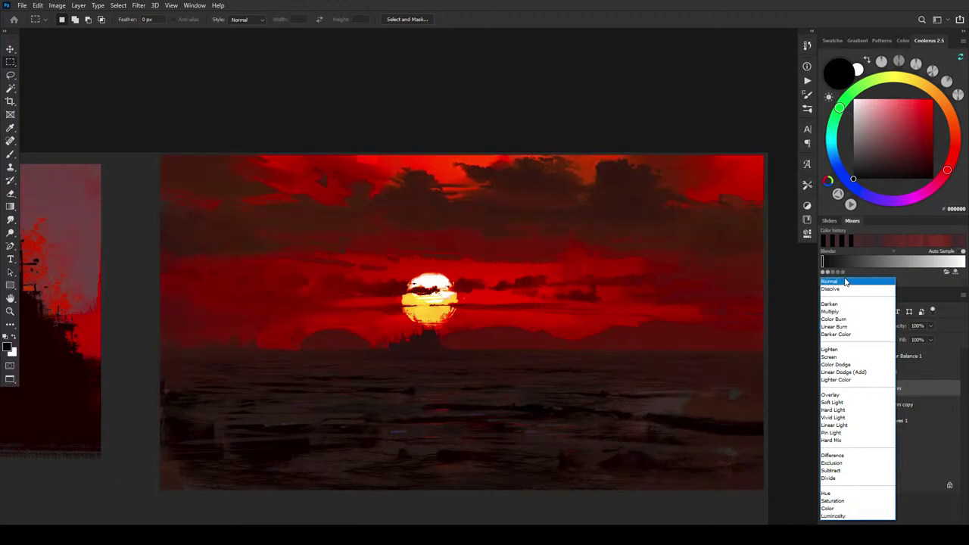
{"action": "left_click", "coordinate": [837, 516]}
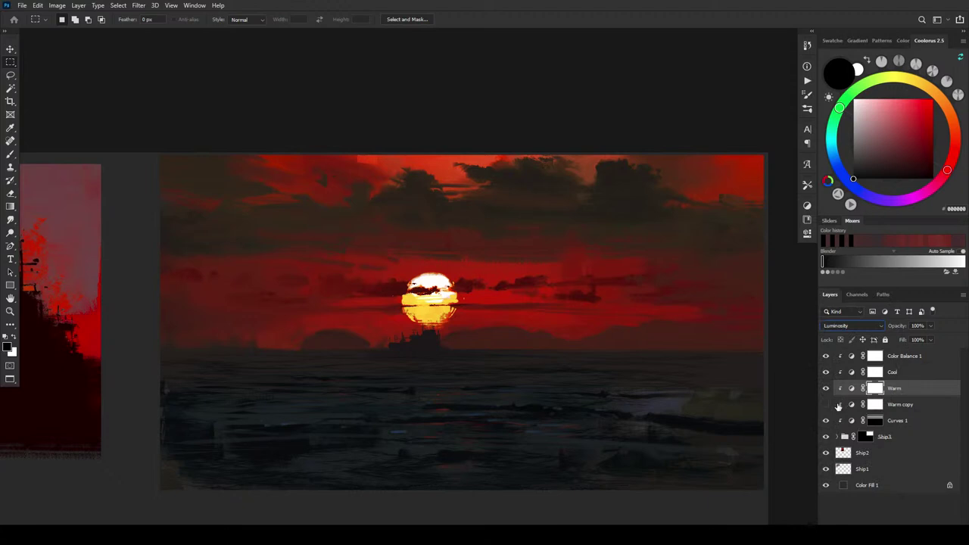
Step: Duplicate the Warm layer again and set the new copy's blend mode to Normal
{"action": "key", "text": "ctrl+j"}
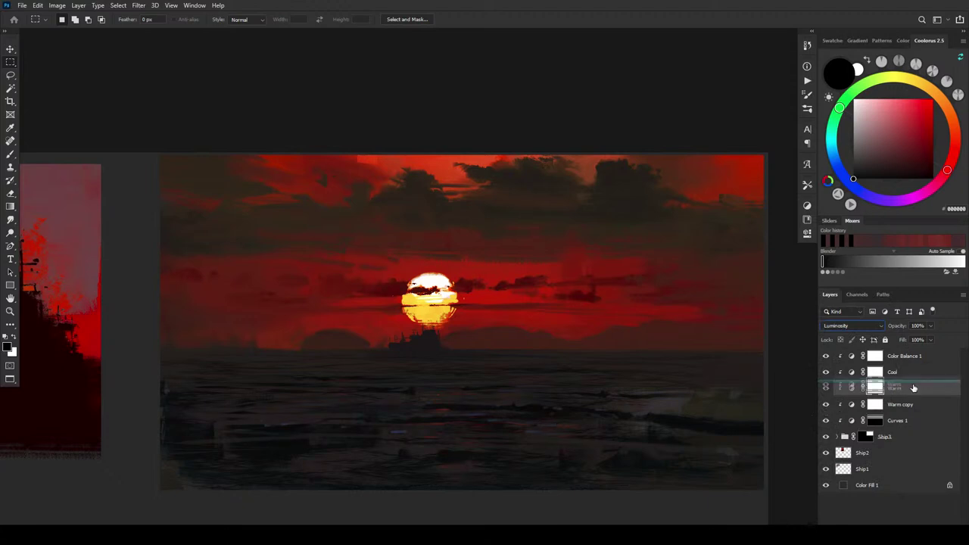
{"action": "left_click", "coordinate": [840, 327]}
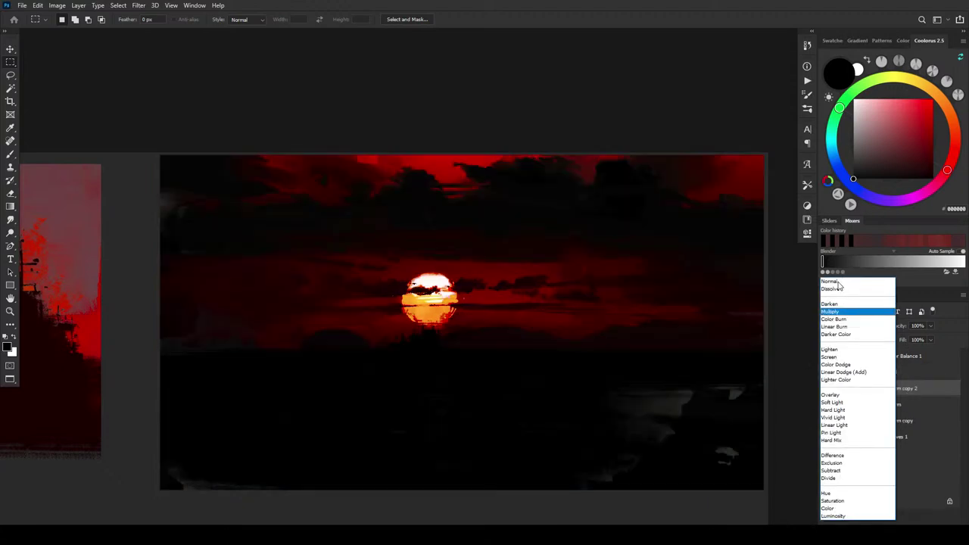
{"action": "left_click", "coordinate": [837, 282]}
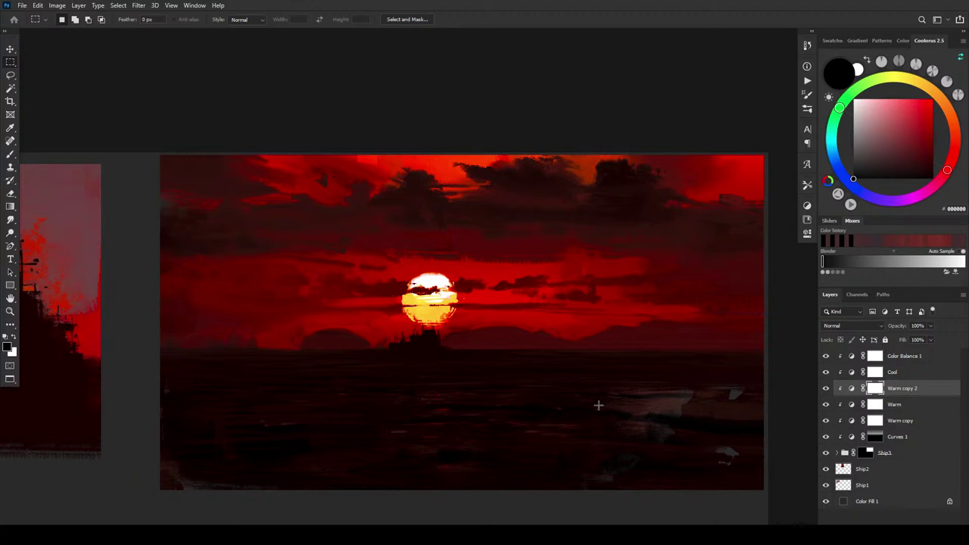
Step: On the Warm copy 2 mask, fade the horizon and sea with black gradients and restore the lower sea with a white gradient from below
{"action": "key", "text": "g"}
{"action": "left_click_drag", "start_coordinate": [457, 346], "coordinate": [468, 394]}
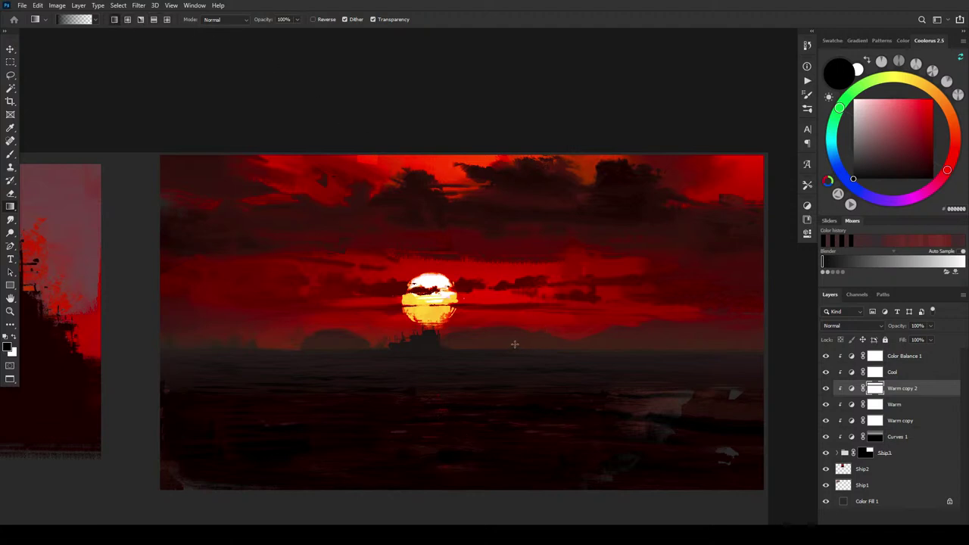
{"action": "left_click_drag", "start_coordinate": [518, 340], "coordinate": [534, 268]}
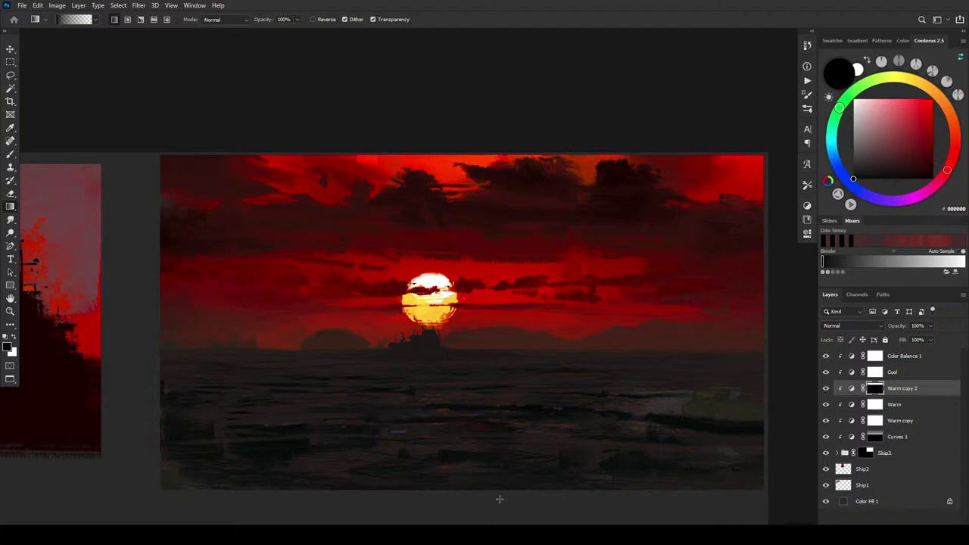
{"action": "key", "text": "x"}
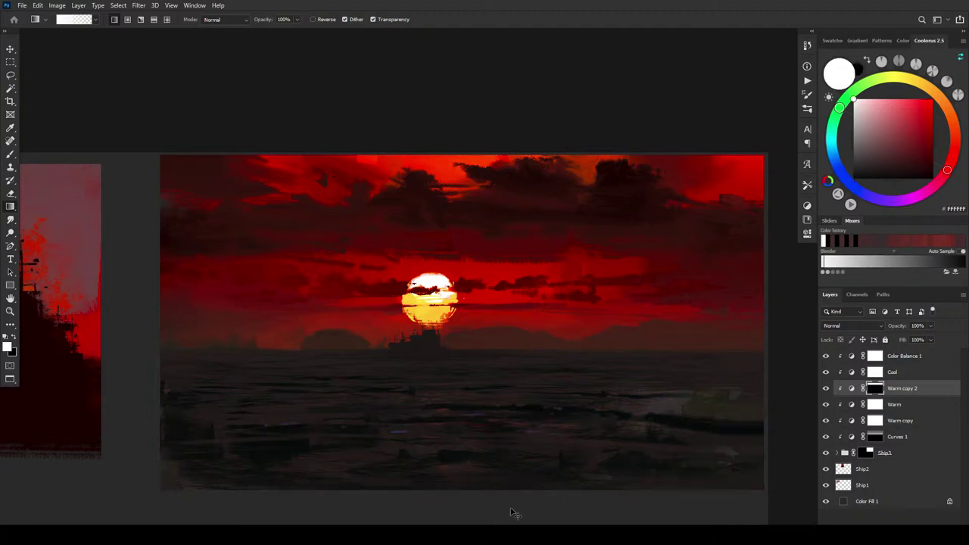
{"action": "left_click_drag", "start_coordinate": [512, 512], "coordinate": [514, 321]}
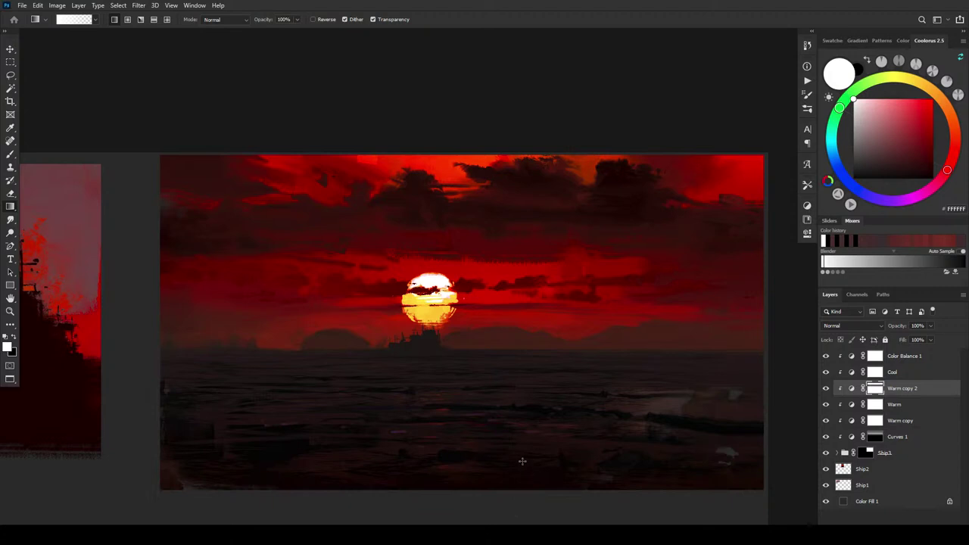
Step: Undo a trial black gradient from the painting's top edge and draw one diagonally from its upper left on the Warm copy 2 mask
{"action": "key", "text": "x"}
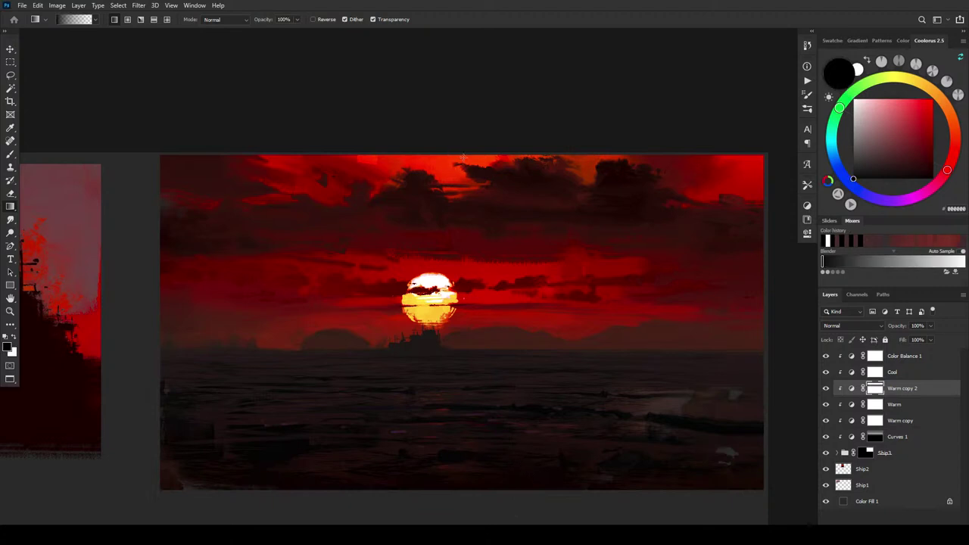
{"action": "left_click_drag", "start_coordinate": [467, 125], "coordinate": [468, 266]}
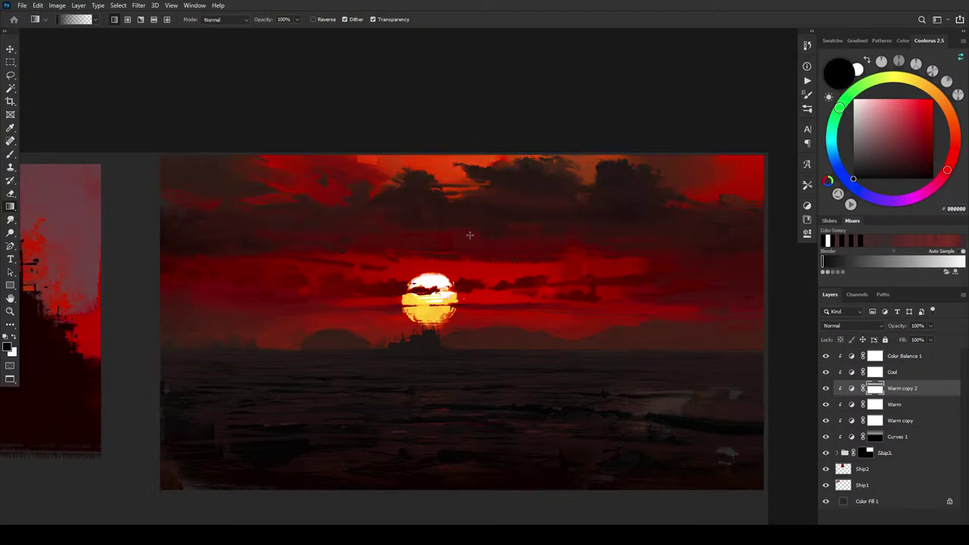
{"action": "key", "text": "ctrl+z"}
{"action": "left_click_drag", "start_coordinate": [259, 267], "coordinate": [394, 361]}
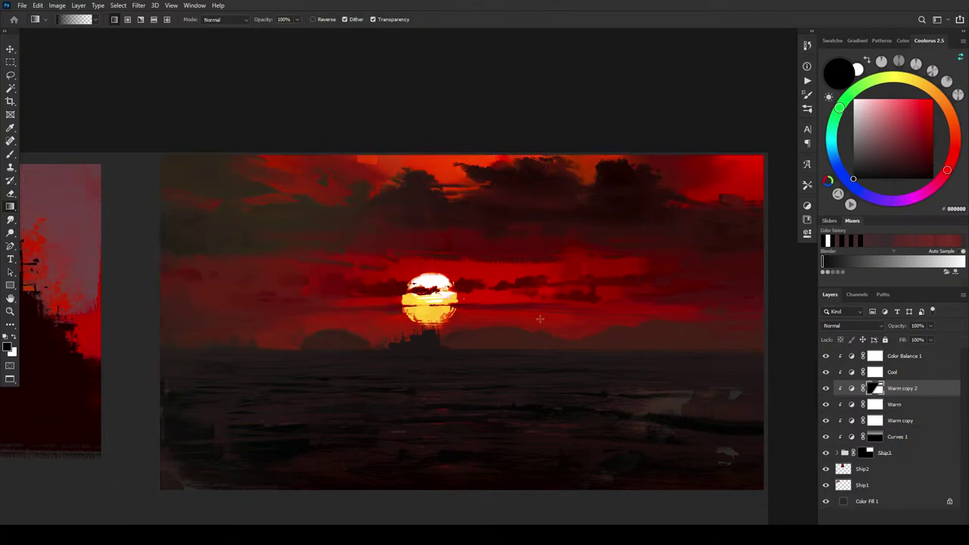
Step: Undo two trial black gradients and draw one diagonally in from above the painting's upper right on the Warm copy 2 mask
{"action": "left_click_drag", "start_coordinate": [750, 247], "coordinate": [616, 341]}
{"action": "key", "text": "ctrl+z"}
{"action": "left_click_drag", "start_coordinate": [784, 277], "coordinate": [474, 329]}
{"action": "key", "text": "ctrl+z"}
{"action": "left_click_drag", "start_coordinate": [746, 79], "coordinate": [604, 333]}
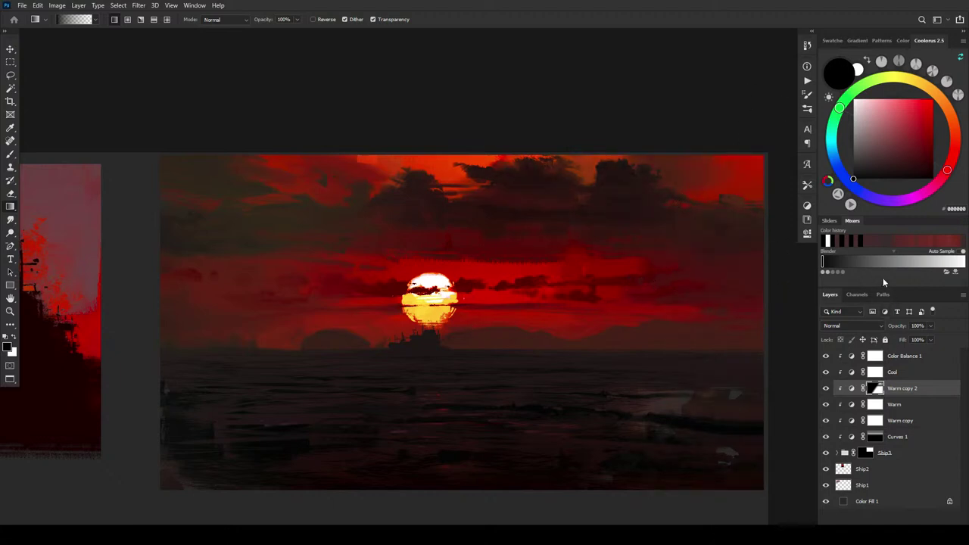
Step: Compare the painting with and without the Warm copy 2, Warm and Curves 1 adjustments, and leave Warm copy hidden
{"action": "left_click", "coordinate": [827, 389]}
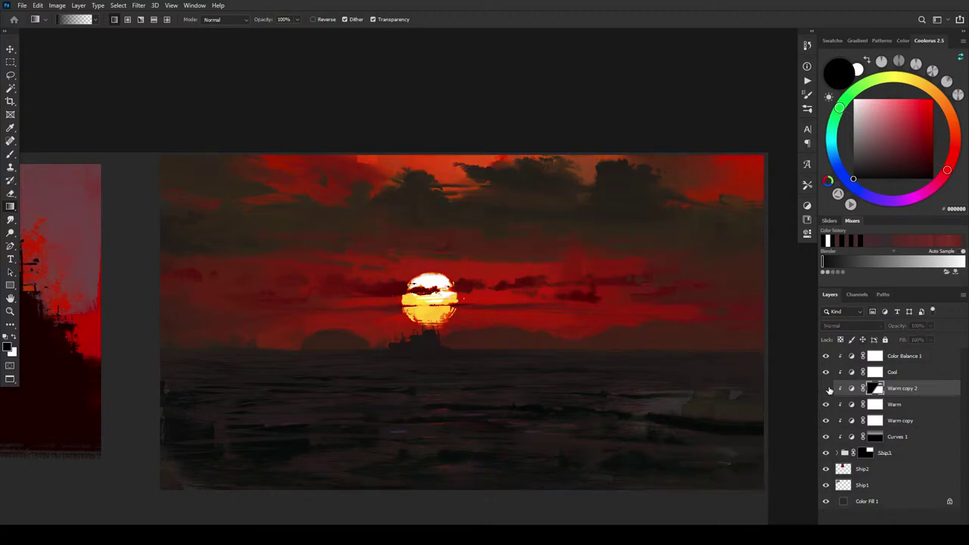
{"action": "left_click", "coordinate": [827, 389]}
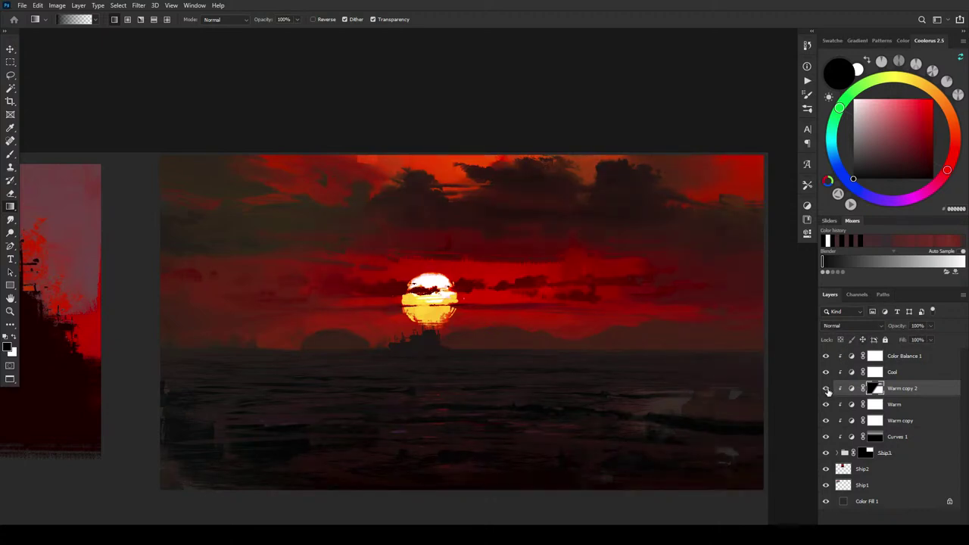
{"action": "left_click", "coordinate": [826, 389]}
{"action": "left_click", "coordinate": [826, 389]}
{"action": "left_click", "coordinate": [825, 405]}
{"action": "left_click", "coordinate": [826, 406]}
{"action": "left_click", "coordinate": [826, 389]}
{"action": "left_click", "coordinate": [825, 389]}
{"action": "left_click", "coordinate": [825, 440]}
{"action": "left_click", "coordinate": [825, 438]}
Step: Select the Ship3 group with all its adjustment layers and move the painting about 496 px left and 1885 px down
{"action": "key", "text": "ctrl+minus"}
{"action": "key", "text": "ctrl+minus"}
{"action": "key", "text": "ctrl+minus"}
{"action": "key", "text": "ctrl+minus"}
{"action": "key", "text": "ctrl+minus"}
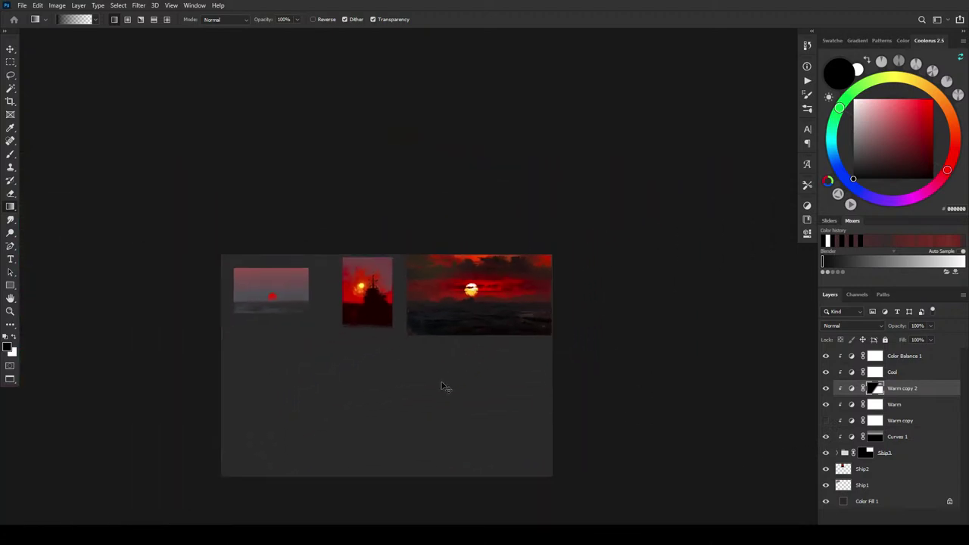
{"action": "key", "text": "ctrl+plus"}
{"action": "key", "text": "ctrl+plus"}
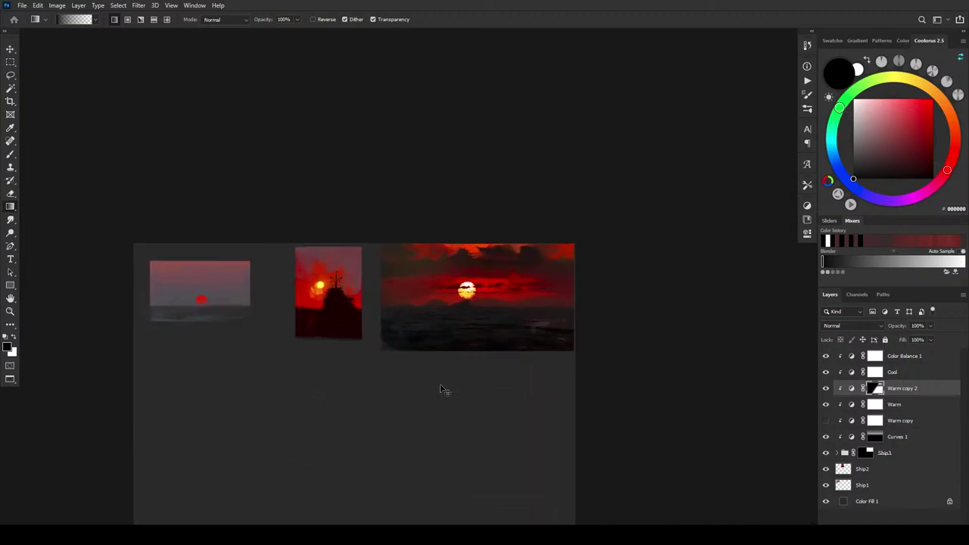
{"action": "key", "text": "ctrl+plus"}
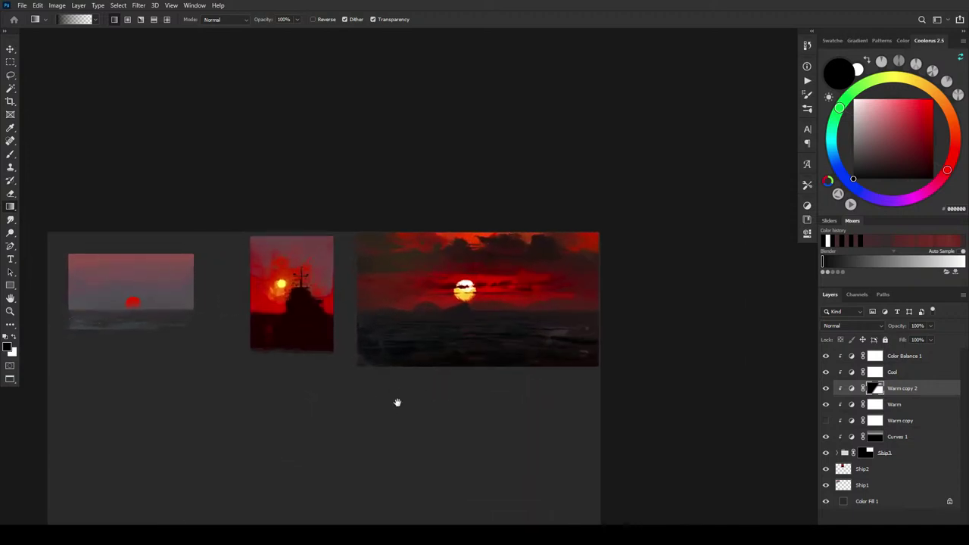
{"action": "left_click_drag", "start_coordinate": [396, 401], "coordinate": [567, 330]}
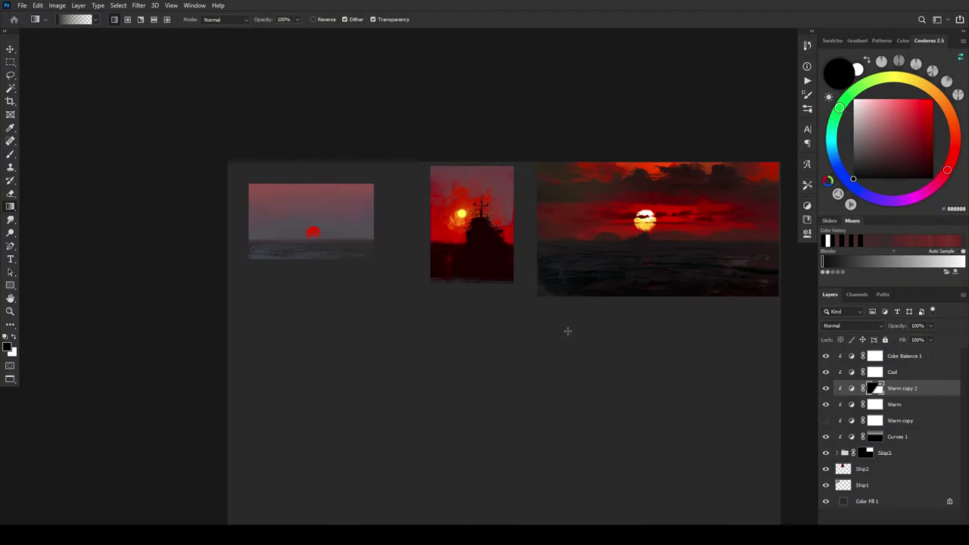
{"action": "left_click", "coordinate": [918, 455]}
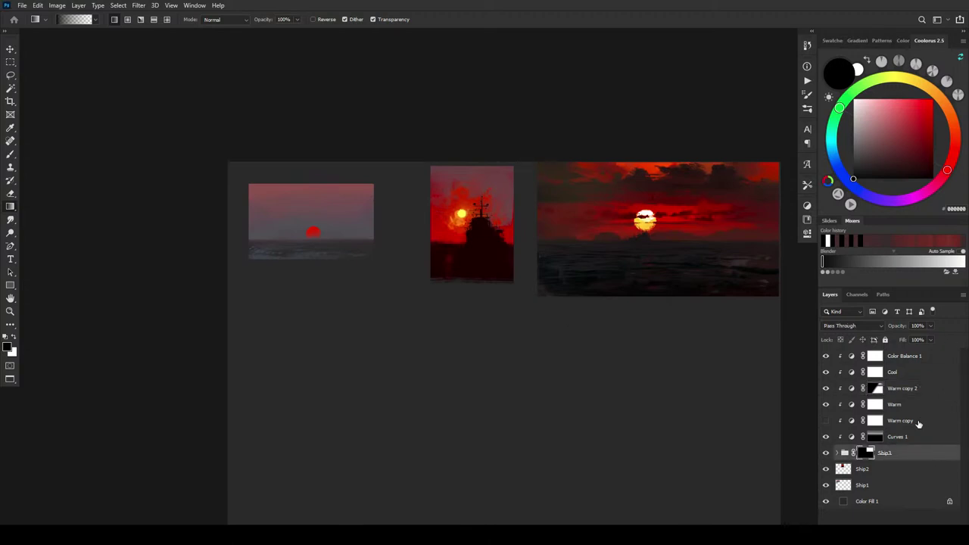
{"action": "left_click", "coordinate": [917, 356], "text": "shift"}
{"action": "key", "text": "v"}
{"action": "left_click_drag", "start_coordinate": [695, 236], "coordinate": [682, 284]}
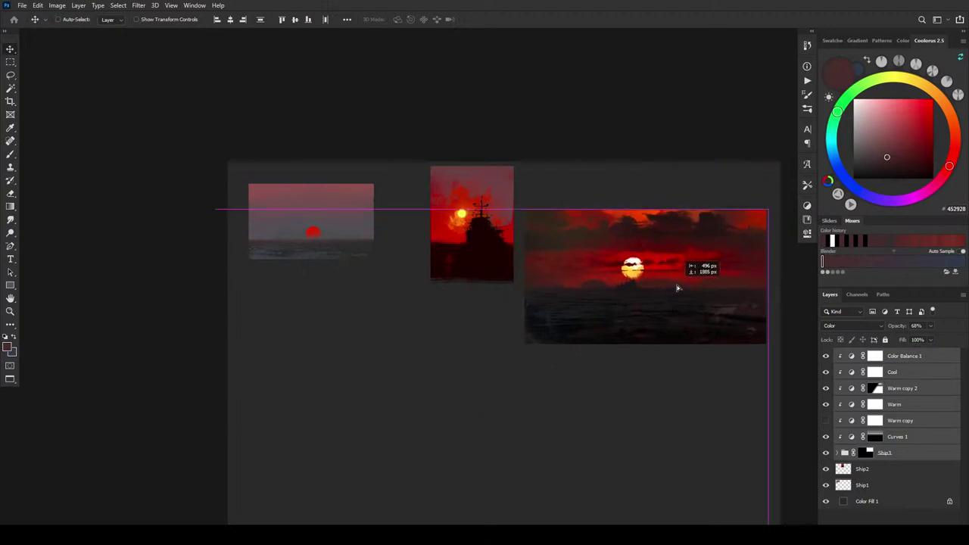
Step: Move the Ship2 sketch slightly down and left, and the Ship1 sketch further down on the canvas
{"action": "left_click", "coordinate": [917, 469]}
{"action": "left_click_drag", "start_coordinate": [488, 229], "coordinate": [462, 246]}
{"action": "left_click", "coordinate": [868, 485]}
{"action": "left_click_drag", "start_coordinate": [325, 233], "coordinate": [320, 285]}
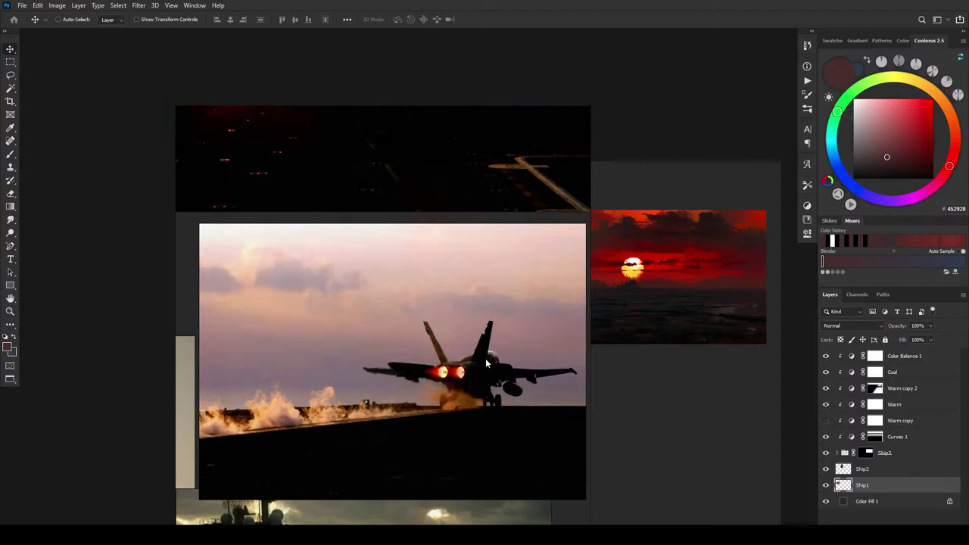
{"action": "left_click_drag", "start_coordinate": [462, 429], "coordinate": [481, 302]}
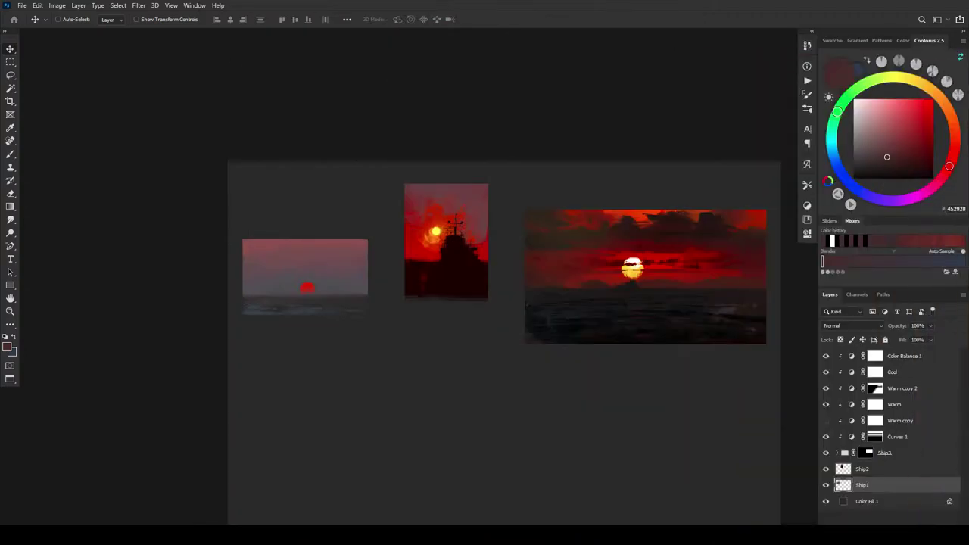
Step: Merge the Ship3 group with its adjustment layers, Curves 1 through Color Balance 1, and name the merged layer Ship3
{"action": "left_click", "coordinate": [898, 454]}
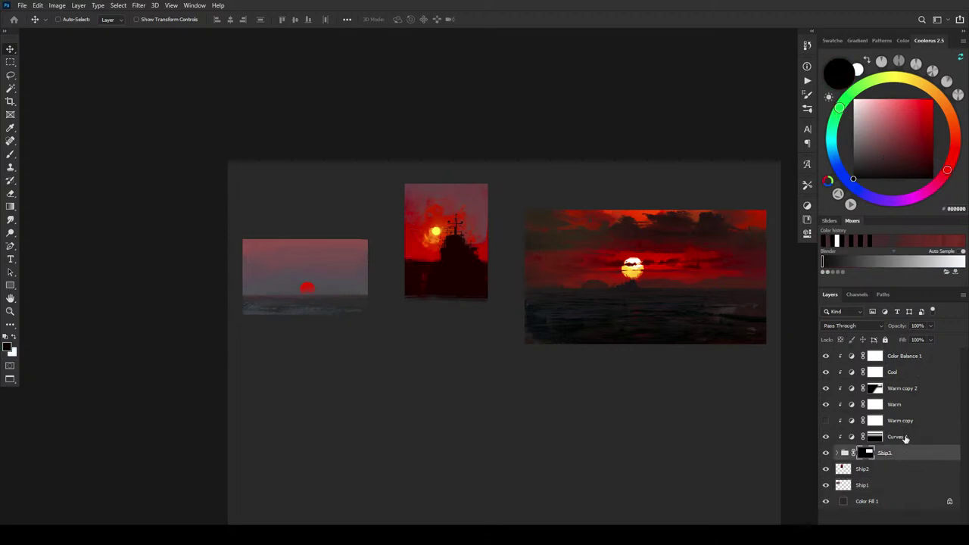
{"action": "left_click", "coordinate": [907, 355], "text": "shift"}
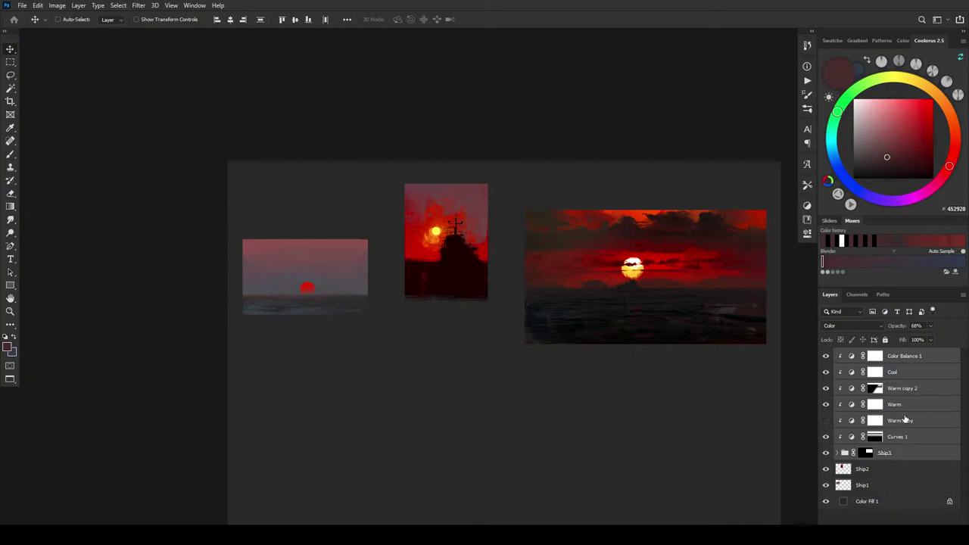
{"action": "right_click", "coordinate": [906, 380]}
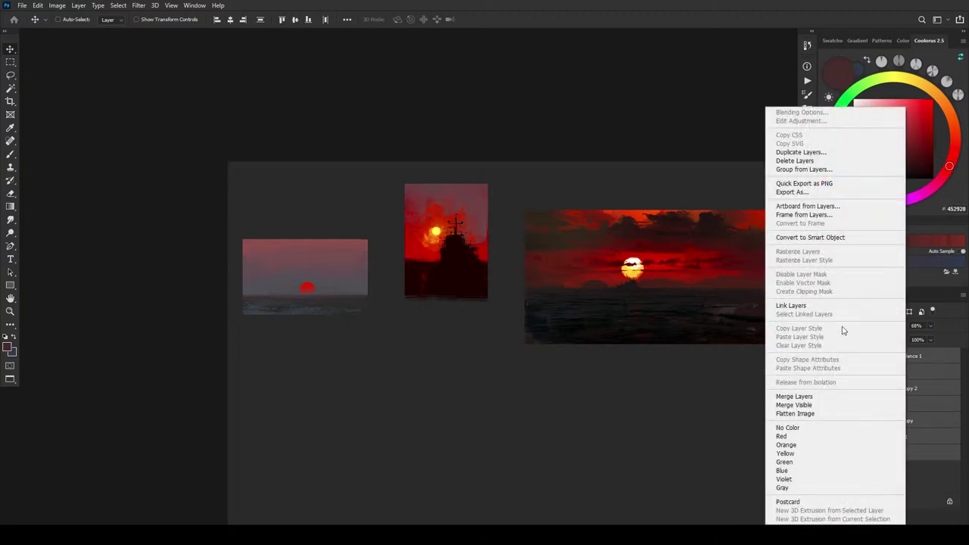
{"action": "left_click", "coordinate": [799, 395]}
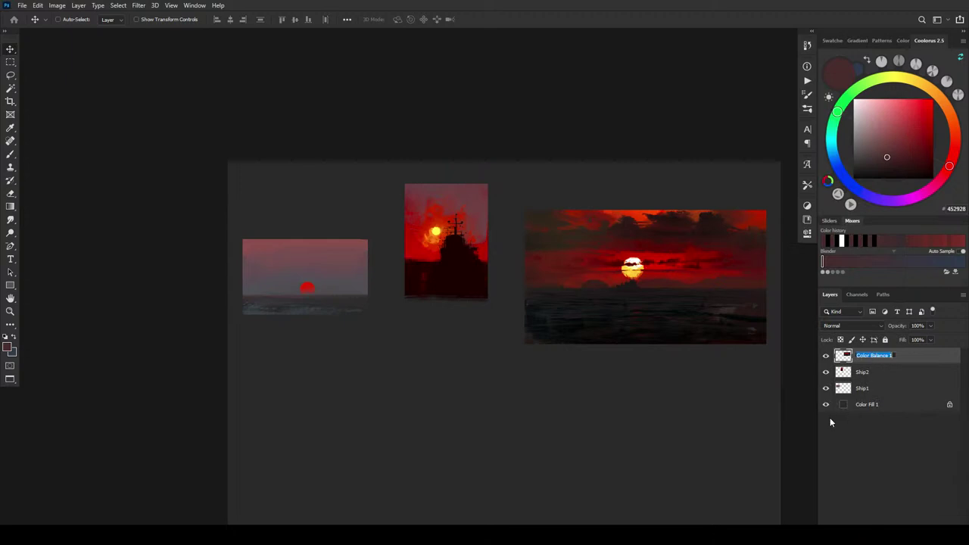
{"action": "type", "text": "Ship3"}
{"action": "key", "text": "Return"}
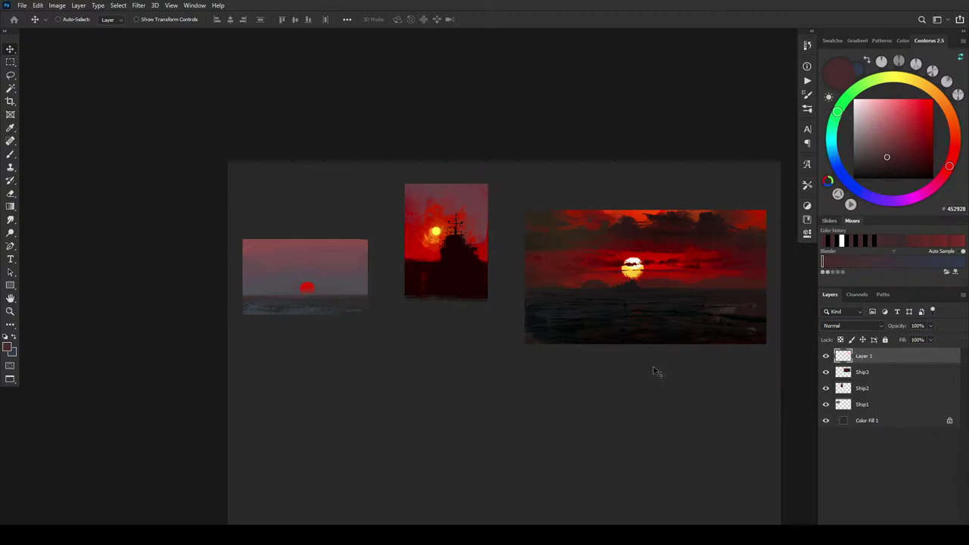
Step: Brush a wide greyish-pink block (#9A8C8C) on Layer 1 below the three sketches and extend its upper edge
{"action": "key", "text": "b"}
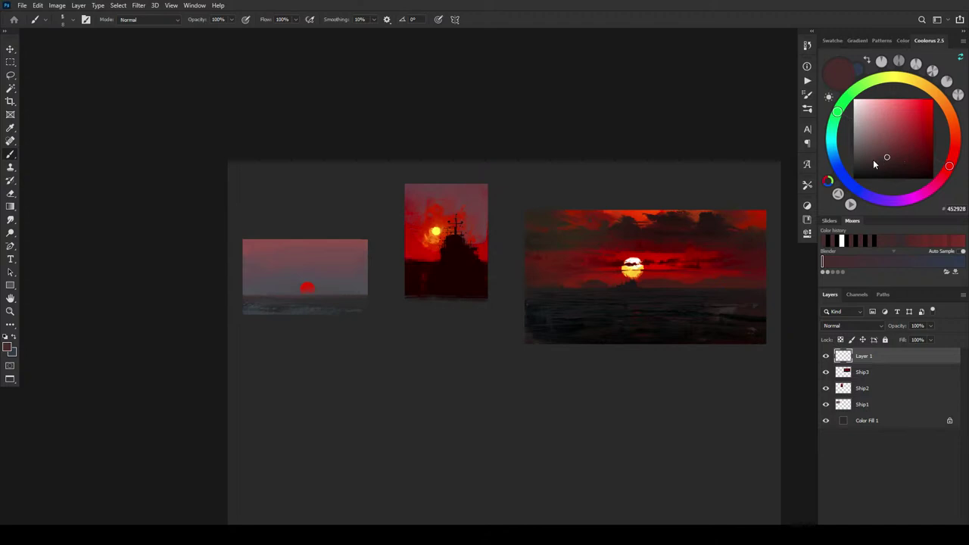
{"action": "left_click_drag", "start_coordinate": [873, 159], "coordinate": [859, 131]}
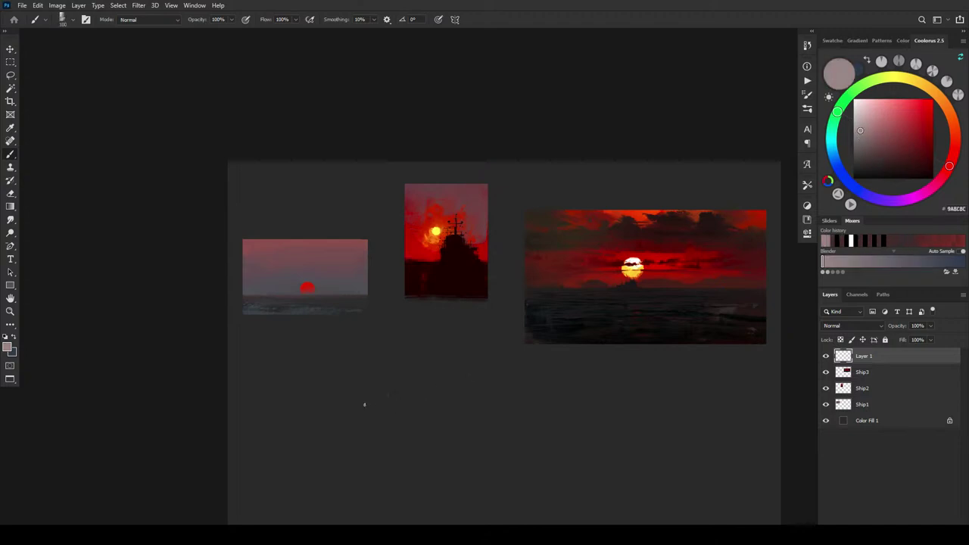
{"action": "mouse_move", "coordinate": [386, 393]}
{"action": "left_mouse_down"}
{"action": "mouse_move", "coordinate": [347, 392]}
{"action": "mouse_move", "coordinate": [403, 387]}
{"action": "mouse_move", "coordinate": [317, 398]}
{"action": "mouse_move", "coordinate": [314, 380]}
{"action": "mouse_move", "coordinate": [376, 403]}
{"action": "left_mouse_up"}
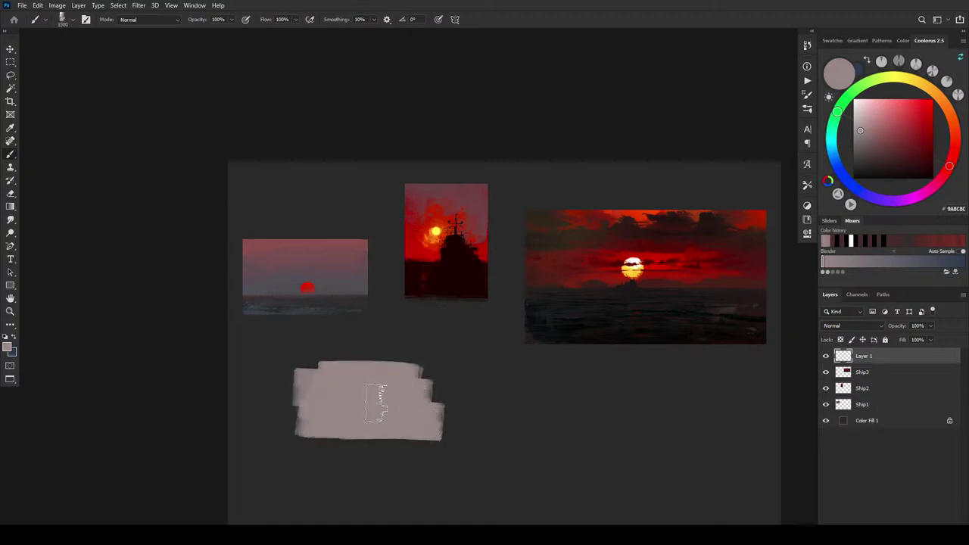
{"action": "mouse_move", "coordinate": [424, 378]}
{"action": "left_mouse_down"}
{"action": "mouse_move", "coordinate": [312, 389]}
{"action": "mouse_move", "coordinate": [454, 405]}
{"action": "mouse_move", "coordinate": [478, 433]}
{"action": "left_mouse_up"}
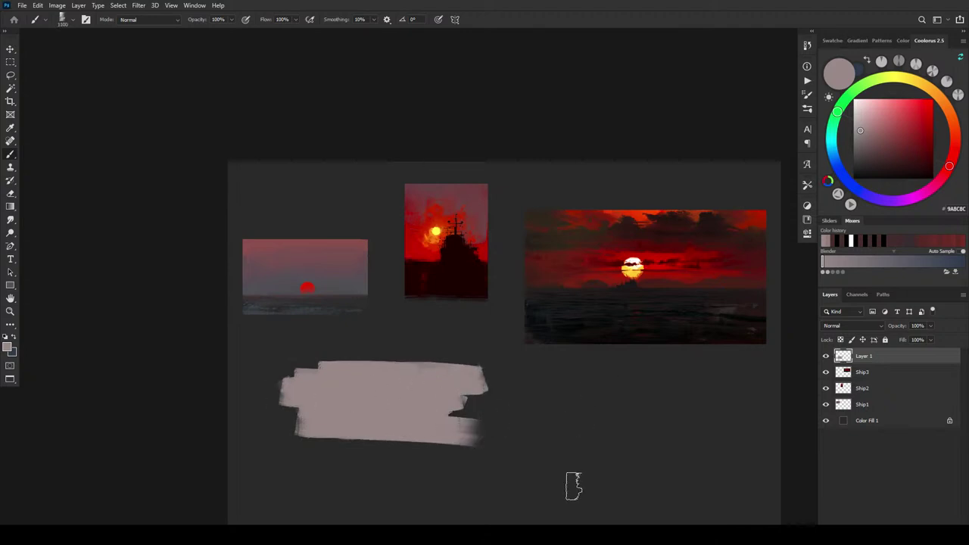
{"action": "key", "text": "ctrl+plus"}
{"action": "key", "text": "ctrl+plus"}
{"action": "key", "text": "ctrl+plus"}
{"action": "key", "text": "ctrl+plus"}
{"action": "left_click_drag", "start_coordinate": [546, 332], "coordinate": [787, 45]}
{"action": "left_click_drag", "start_coordinate": [506, 320], "coordinate": [446, 240]}
{"action": "mouse_move", "coordinate": [546, 236]}
{"action": "left_mouse_down"}
{"action": "mouse_move", "coordinate": [547, 128]}
{"action": "mouse_move", "coordinate": [542, 190]}
{"action": "left_mouse_up"}
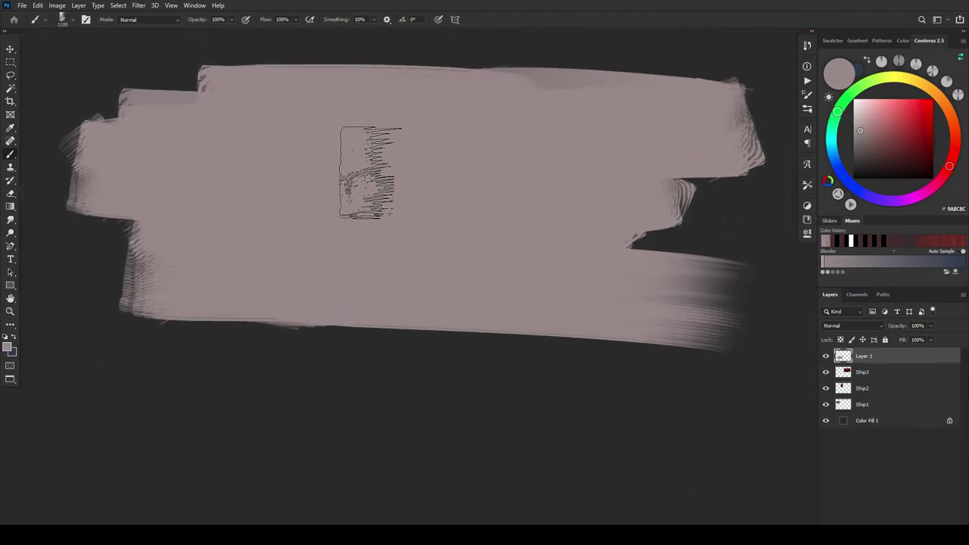
{"action": "left_click_drag", "start_coordinate": [152, 83], "coordinate": [530, 69]}
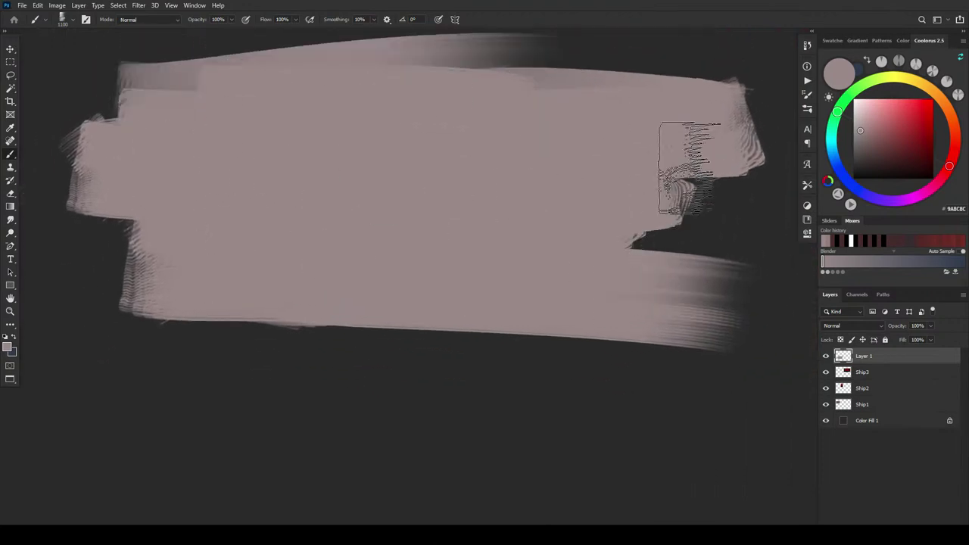
Step: Choose a muted purple (#7A687D) and paint a broad band over the lower part of the greyish-pink block
{"action": "left_click_drag", "start_coordinate": [862, 140], "coordinate": [869, 138]}
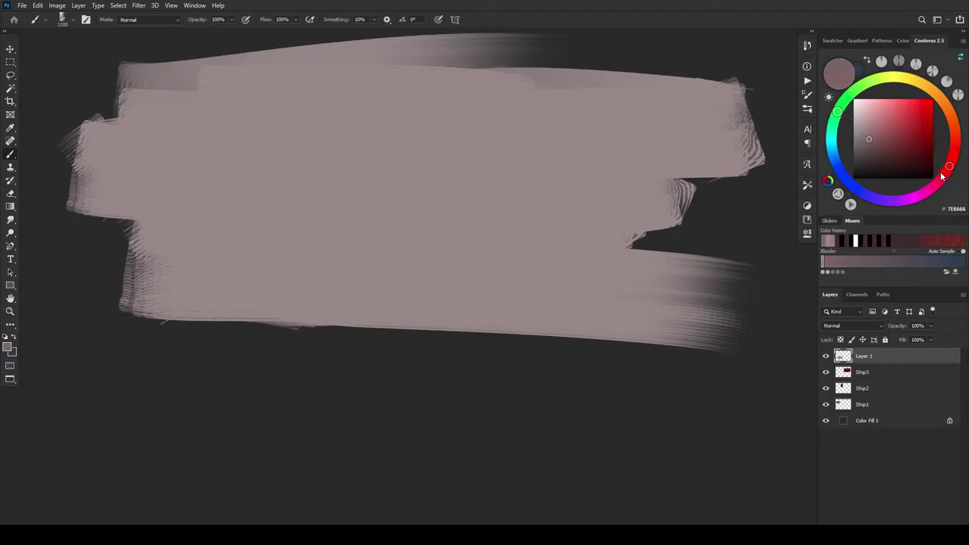
{"action": "left_click_drag", "start_coordinate": [868, 198], "coordinate": [907, 194]}
{"action": "left_click", "coordinate": [866, 140]}
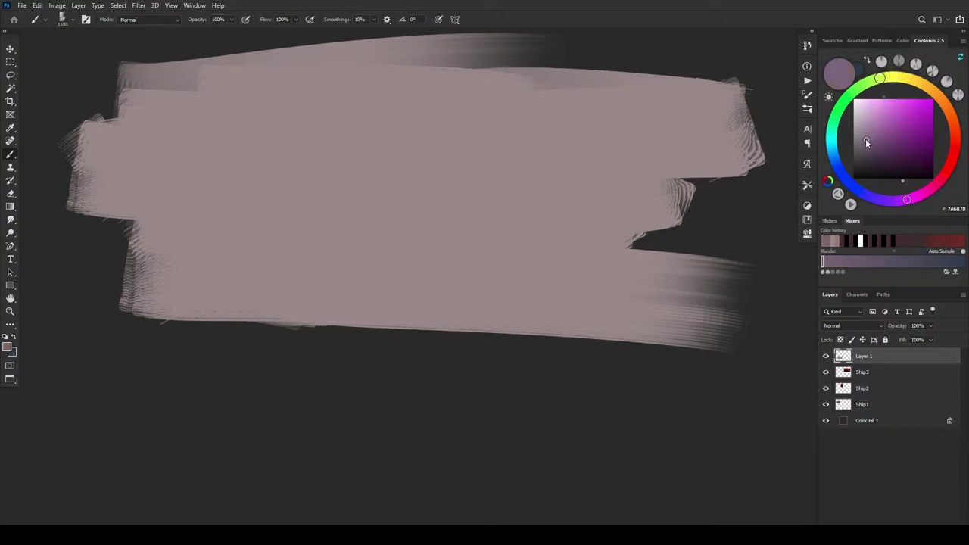
{"action": "left_click_drag", "start_coordinate": [259, 267], "coordinate": [424, 267]}
{"action": "mouse_move", "coordinate": [254, 329]}
{"action": "left_mouse_down"}
{"action": "mouse_move", "coordinate": [520, 334]}
{"action": "mouse_move", "coordinate": [416, 358]}
{"action": "mouse_move", "coordinate": [477, 355]}
{"action": "mouse_move", "coordinate": [370, 351]}
{"action": "mouse_move", "coordinate": [461, 337]}
{"action": "mouse_move", "coordinate": [252, 337]}
{"action": "mouse_move", "coordinate": [625, 330]}
{"action": "mouse_move", "coordinate": [174, 323]}
{"action": "mouse_move", "coordinate": [600, 323]}
{"action": "mouse_move", "coordinate": [426, 299]}
{"action": "mouse_move", "coordinate": [162, 312]}
{"action": "mouse_move", "coordinate": [508, 325]}
{"action": "mouse_move", "coordinate": [235, 377]}
{"action": "mouse_move", "coordinate": [685, 354]}
{"action": "mouse_move", "coordinate": [738, 368]}
{"action": "mouse_move", "coordinate": [187, 387]}
{"action": "mouse_move", "coordinate": [757, 349]}
{"action": "left_mouse_up"}
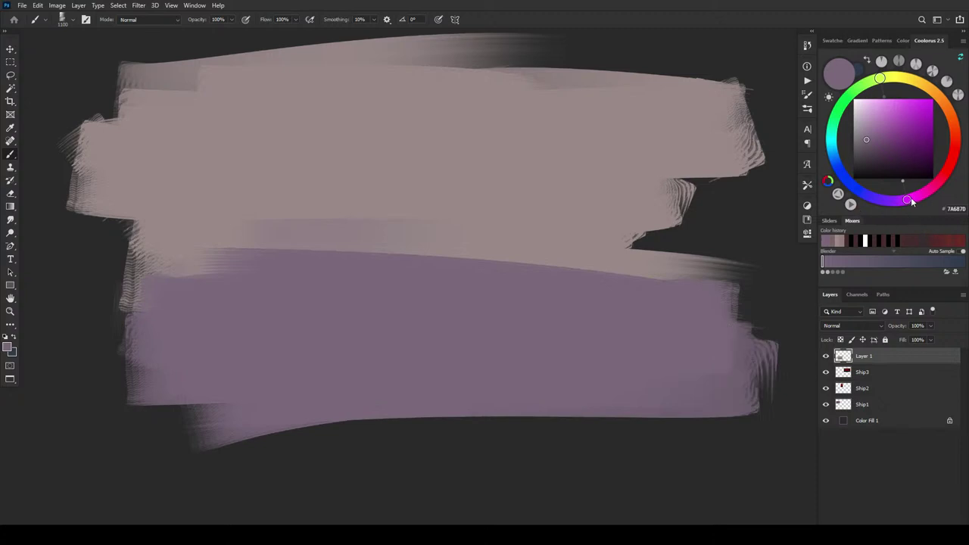
Step: Paint a dusty rose band (#886C74) with a smaller brush along the boundary between the greyish-pink and purple areas
{"action": "left_click", "coordinate": [869, 134]}
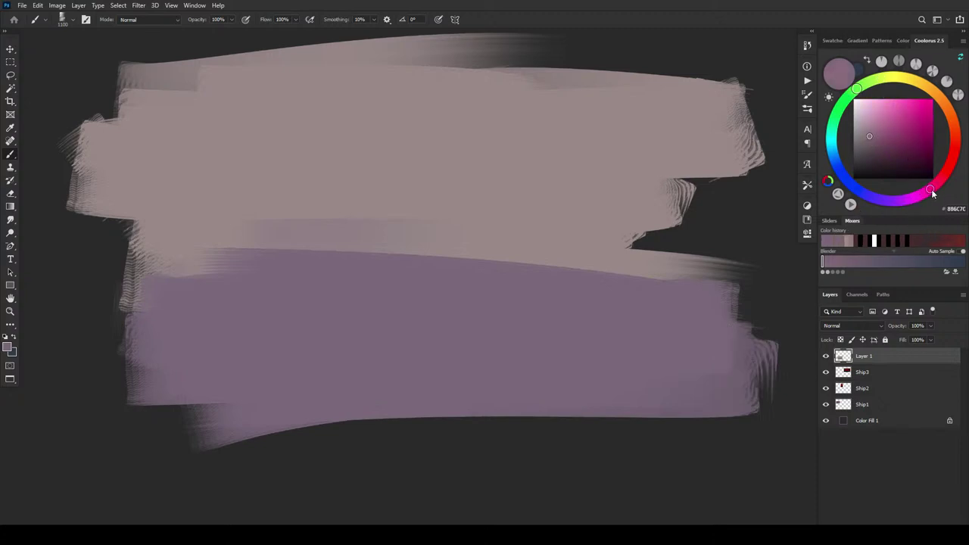
{"action": "left_click_drag", "start_coordinate": [934, 193], "coordinate": [927, 168]}
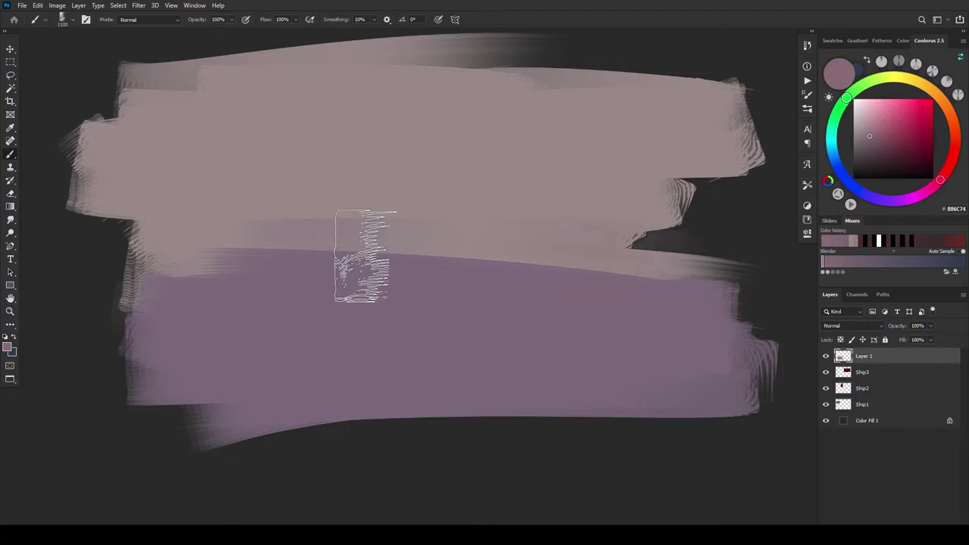
{"action": "key", "text": "bracketleft"}
{"action": "key", "text": "bracketleft"}
{"action": "left_click_drag", "start_coordinate": [597, 251], "coordinate": [162, 254]}
{"action": "mouse_move", "coordinate": [528, 254]}
{"action": "left_mouse_down"}
{"action": "mouse_move", "coordinate": [339, 246]}
{"action": "mouse_move", "coordinate": [711, 242]}
{"action": "left_mouse_up"}
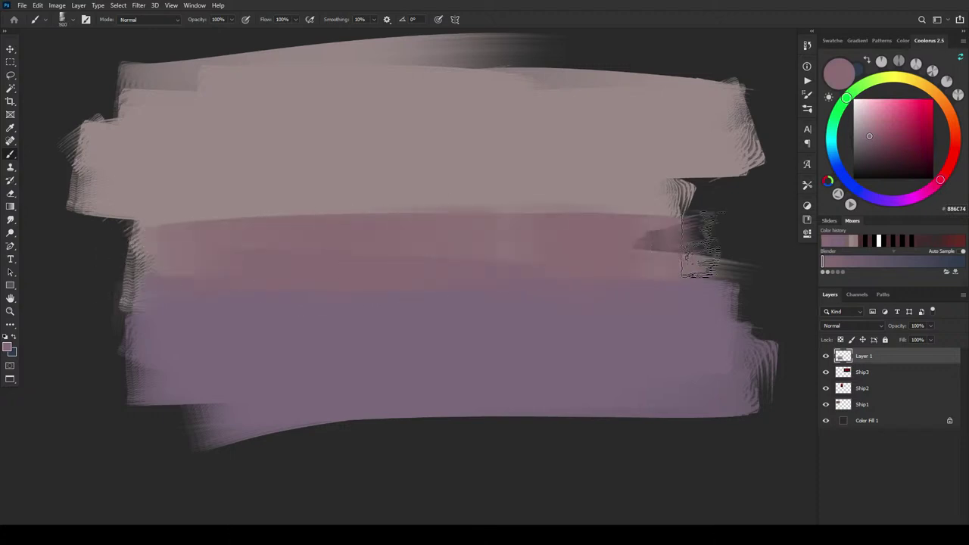
Step: Blend warmer, lighter pinks (#937475 and #9D8180) into the centre and right of the dusty rose band
{"action": "left_click_drag", "start_coordinate": [941, 183], "coordinate": [946, 171]}
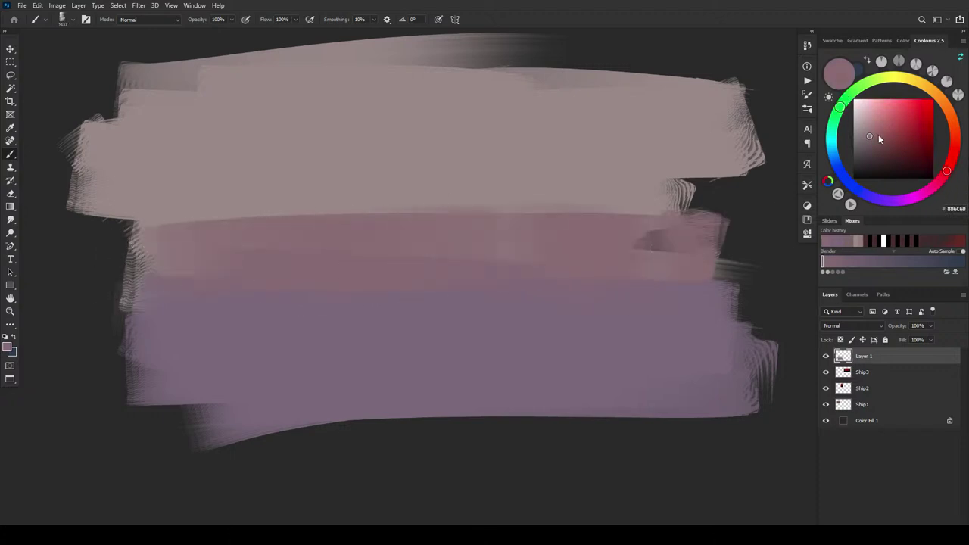
{"action": "left_click", "coordinate": [870, 133]}
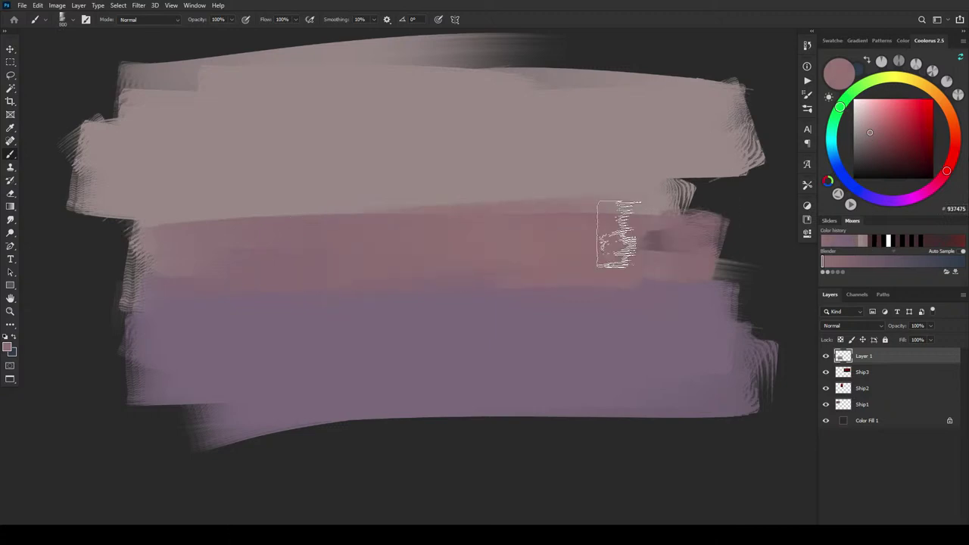
{"action": "left_click_drag", "start_coordinate": [947, 172], "coordinate": [950, 166]}
{"action": "left_click", "coordinate": [868, 130]}
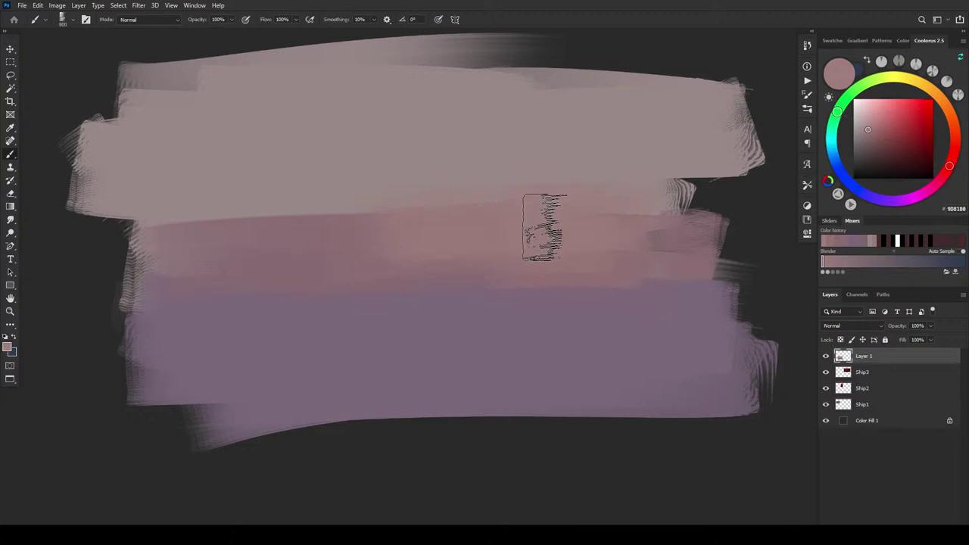
Step: Paint a light peach band (#CBAD9C) above the left half of the rose band and a warm off-white area (#E2D8D2) above it
{"action": "left_click_drag", "start_coordinate": [944, 149], "coordinate": [953, 126]}
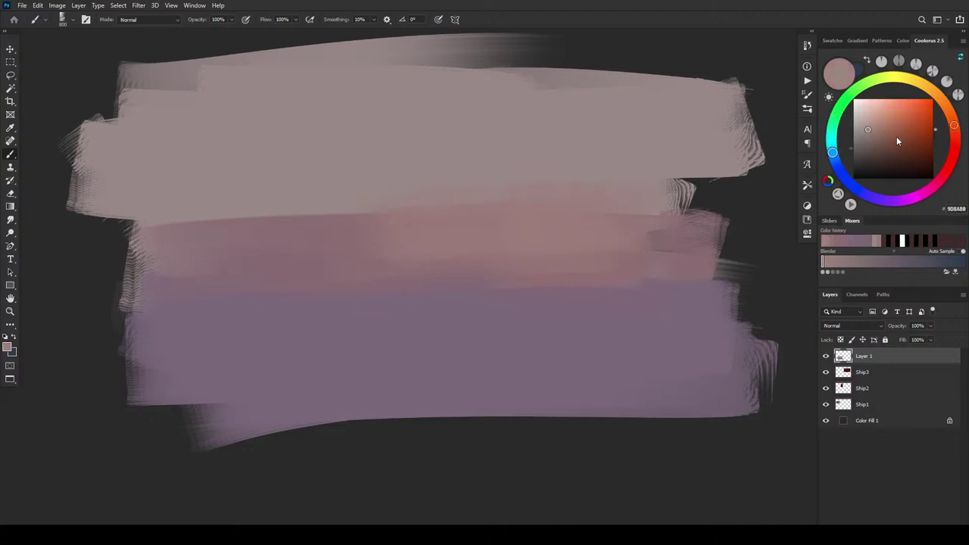
{"action": "left_click", "coordinate": [872, 114]}
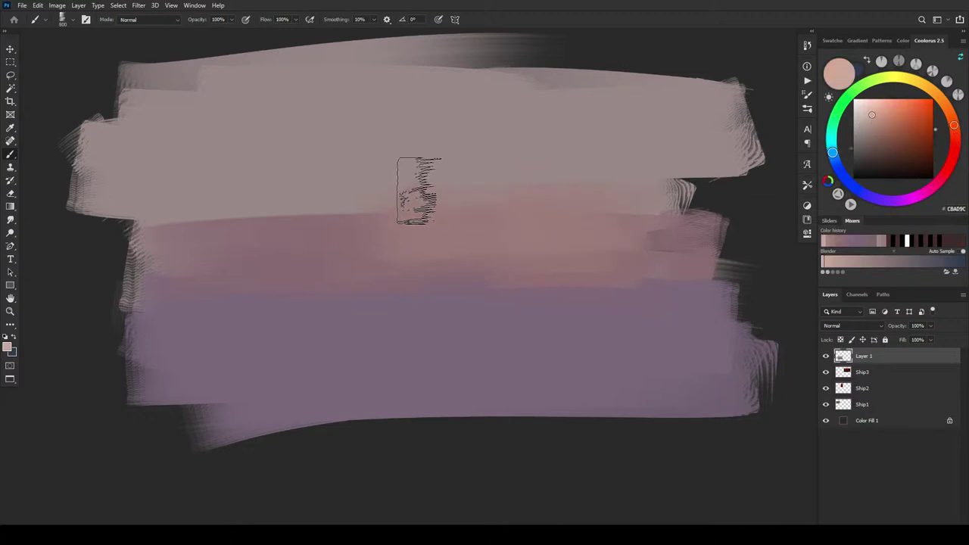
{"action": "mouse_move", "coordinate": [378, 190]}
{"action": "left_mouse_down"}
{"action": "mouse_move", "coordinate": [162, 199]}
{"action": "mouse_move", "coordinate": [245, 184]}
{"action": "mouse_move", "coordinate": [366, 189]}
{"action": "mouse_move", "coordinate": [224, 209]}
{"action": "mouse_move", "coordinate": [72, 193]}
{"action": "mouse_move", "coordinate": [507, 191]}
{"action": "left_mouse_up"}
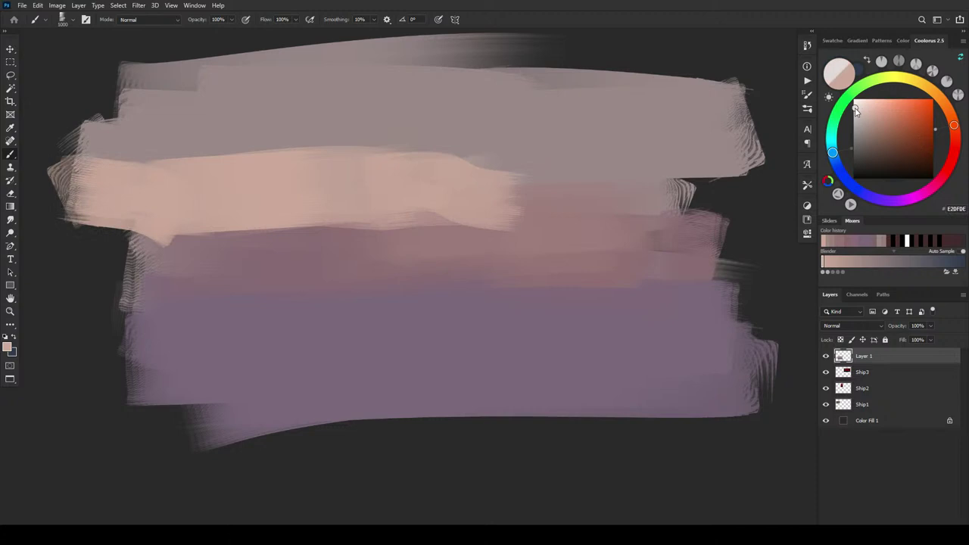
{"action": "left_click", "coordinate": [857, 108]}
{"action": "mouse_move", "coordinate": [379, 113]}
{"action": "left_mouse_down"}
{"action": "mouse_move", "coordinate": [171, 114]}
{"action": "mouse_move", "coordinate": [451, 111]}
{"action": "mouse_move", "coordinate": [174, 115]}
{"action": "mouse_move", "coordinate": [276, 141]}
{"action": "mouse_move", "coordinate": [453, 125]}
{"action": "left_mouse_up"}
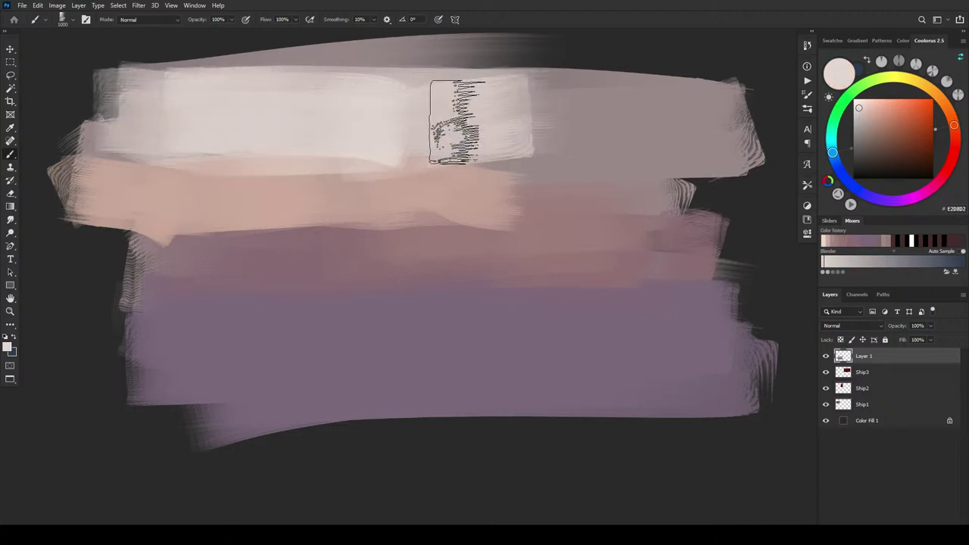
Step: Soften the off-white area's right end into the greyish-pink block with in-between greys sampled from the painting
{"action": "left_click", "coordinate": [544, 129], "text": "alt"}
{"action": "mouse_move", "coordinate": [519, 125]}
{"action": "left_mouse_down"}
{"action": "mouse_move", "coordinate": [372, 141]}
{"action": "mouse_move", "coordinate": [515, 167]}
{"action": "mouse_move", "coordinate": [541, 217]}
{"action": "left_mouse_up"}
{"action": "left_click", "coordinate": [541, 216], "text": "alt"}
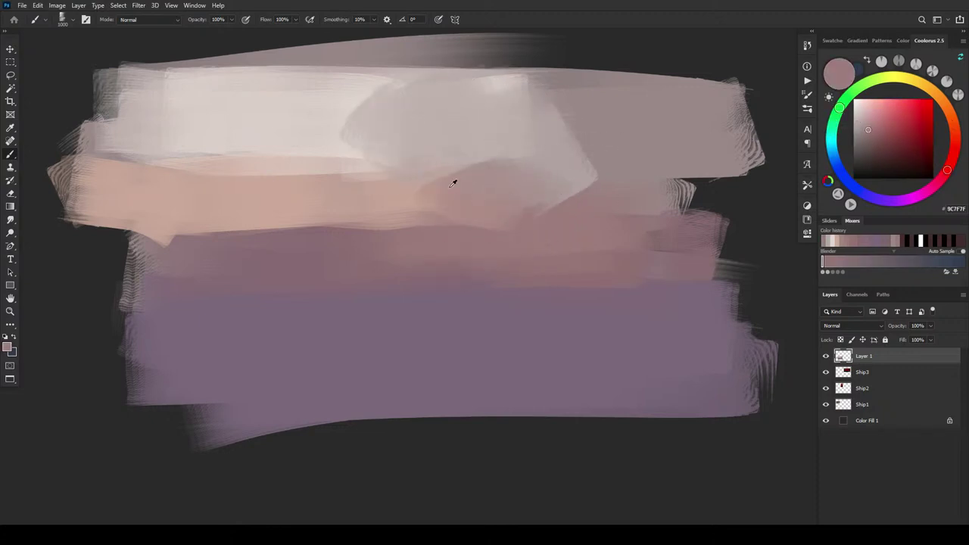
Step: Blend sampled peach and rose tones along the boundary between the peach band and the dusty rose band, using a smaller brush
{"action": "mouse_move", "coordinate": [453, 184]}
{"action": "left_mouse_down", "text": "alt"}
{"action": "mouse_move", "coordinate": [427, 194]}
{"action": "mouse_move", "coordinate": [447, 216]}
{"action": "mouse_move", "coordinate": [349, 238]}
{"action": "mouse_move", "coordinate": [261, 236]}
{"action": "mouse_move", "coordinate": [334, 226]}
{"action": "mouse_move", "coordinate": [307, 220]}
{"action": "mouse_move", "coordinate": [332, 221]}
{"action": "mouse_move", "coordinate": [323, 226]}
{"action": "mouse_move", "coordinate": [322, 215]}
{"action": "mouse_move", "coordinate": [241, 241]}
{"action": "mouse_move", "coordinate": [278, 235]}
{"action": "mouse_move", "coordinate": [286, 205]}
{"action": "mouse_move", "coordinate": [164, 240]}
{"action": "mouse_move", "coordinate": [210, 270]}
{"action": "left_mouse_up", "text": "alt"}
{"action": "key", "text": "bracketleft"}
{"action": "left_click", "coordinate": [477, 262], "text": "alt"}
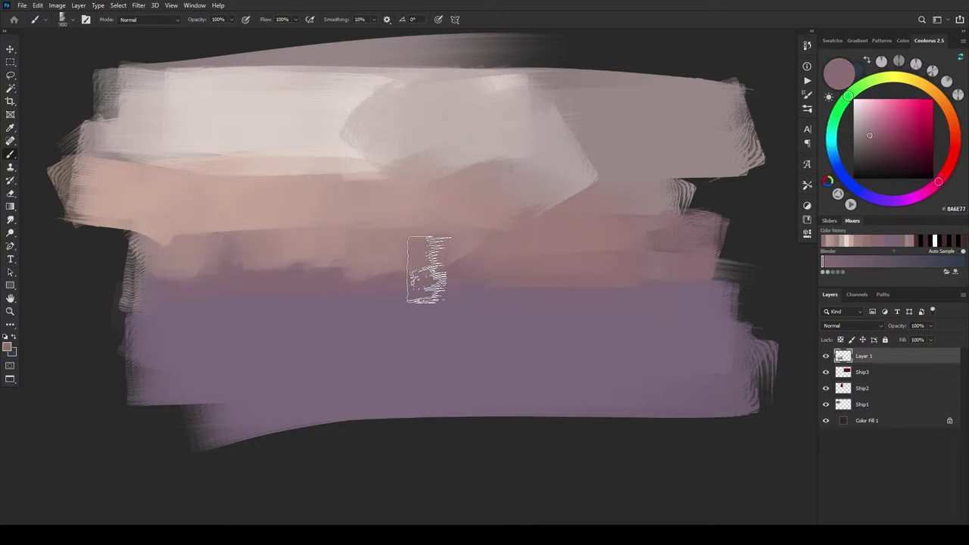
{"action": "left_click", "coordinate": [521, 243], "text": "alt"}
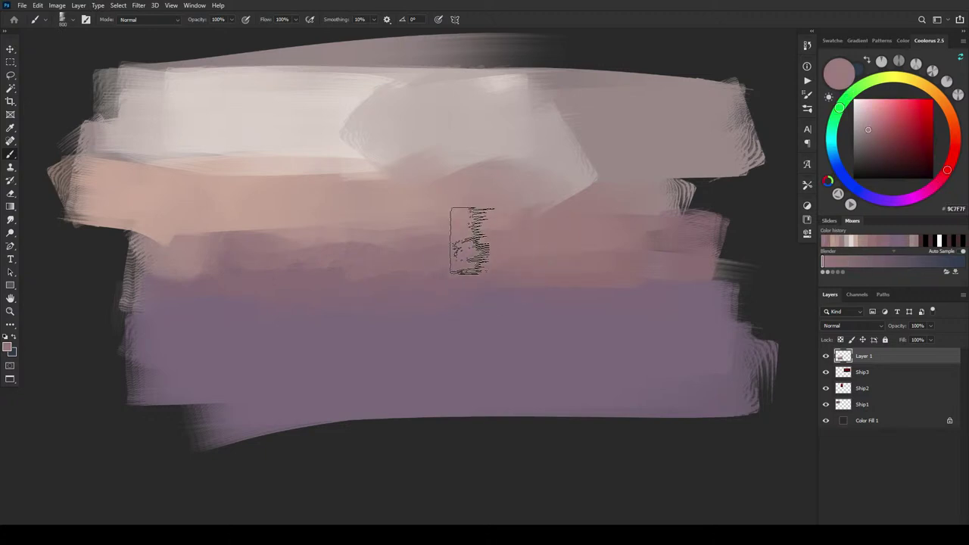
Step: Blend sampled warm greys (#B2A6A4) into the upper right block and soft peach (#CFB7A9) between the off-white and peach areas
{"action": "left_click", "coordinate": [582, 164], "text": "alt"}
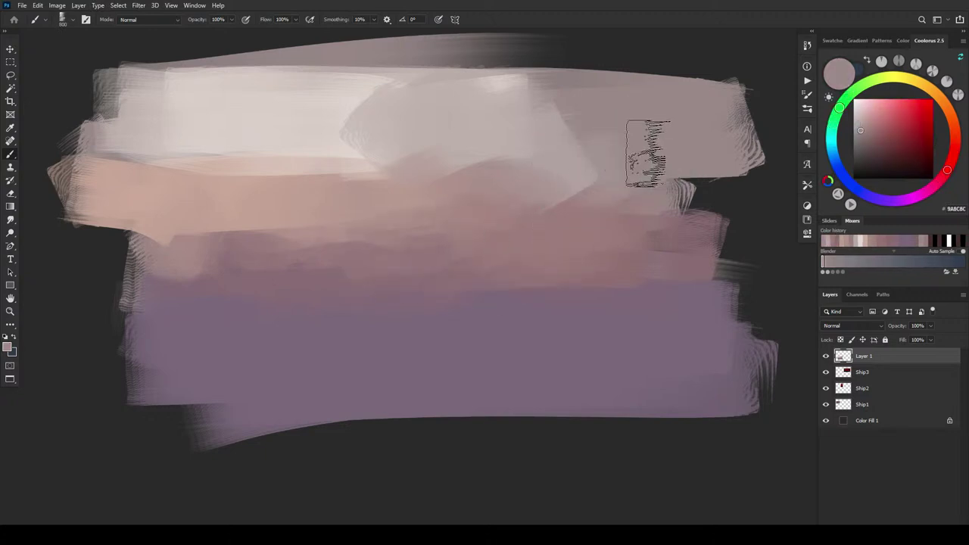
{"action": "left_click", "coordinate": [563, 134], "text": "alt"}
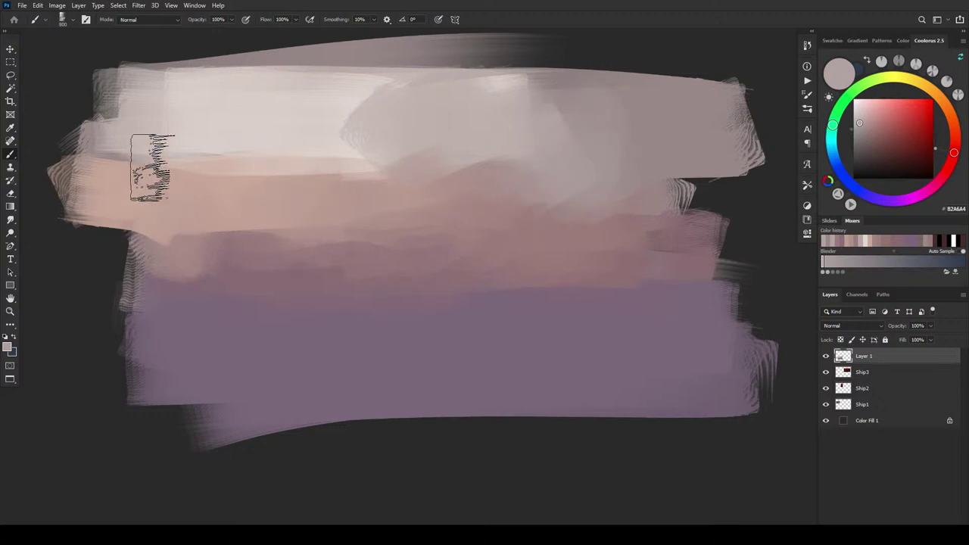
{"action": "left_click", "coordinate": [234, 166], "text": "alt"}
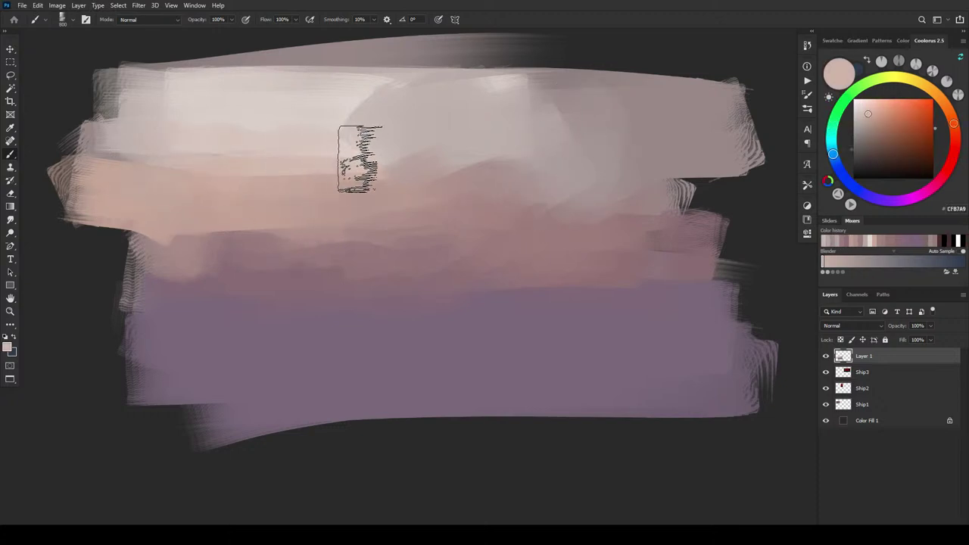
Step: Extend pale off-white (#DCD1CC) along the whole upper edge of the sky with a larger brush
{"action": "left_click", "coordinate": [285, 117], "text": "alt"}
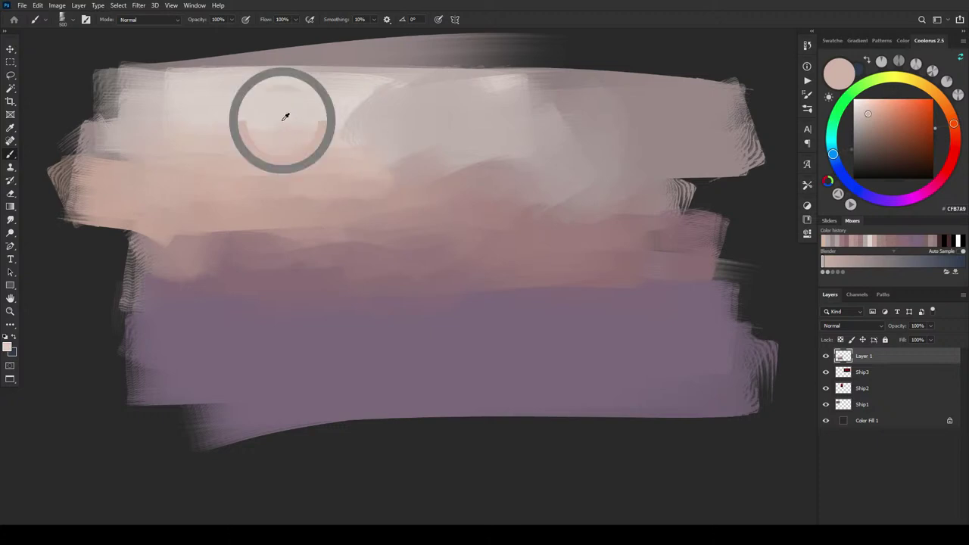
{"action": "key", "text": "bracketright"}
{"action": "key", "text": "bracketright"}
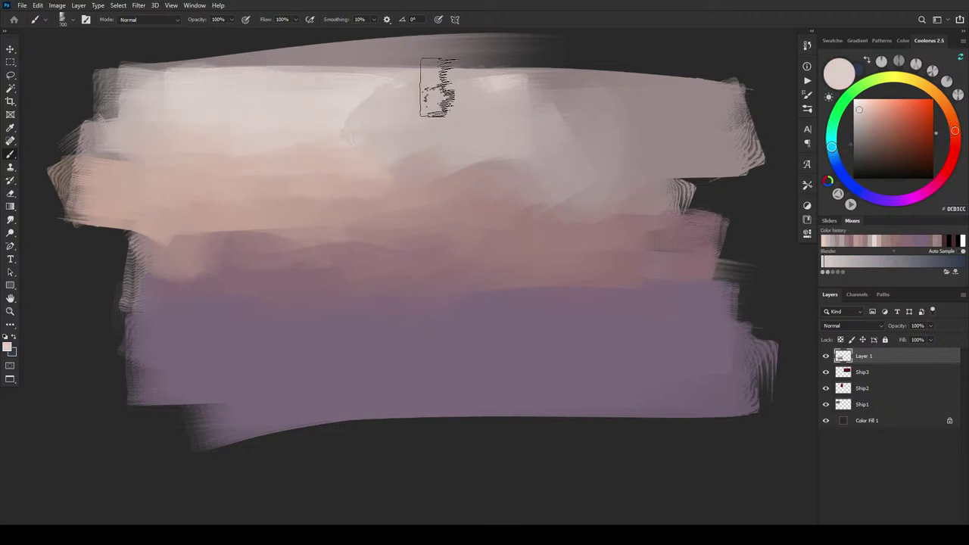
{"action": "mouse_move", "coordinate": [439, 87]}
{"action": "left_mouse_down"}
{"action": "mouse_move", "coordinate": [159, 99]}
{"action": "mouse_move", "coordinate": [478, 76]}
{"action": "mouse_move", "coordinate": [99, 80]}
{"action": "mouse_move", "coordinate": [118, 95]}
{"action": "left_mouse_up"}
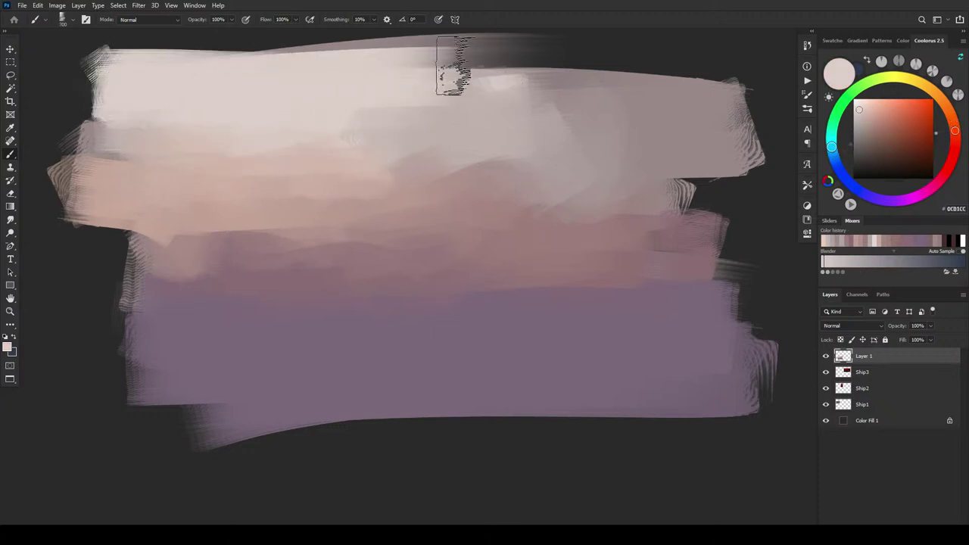
{"action": "mouse_move", "coordinate": [454, 66]}
{"action": "left_mouse_down"}
{"action": "mouse_move", "coordinate": [492, 57]}
{"action": "mouse_move", "coordinate": [405, 64]}
{"action": "mouse_move", "coordinate": [676, 68]}
{"action": "left_mouse_up"}
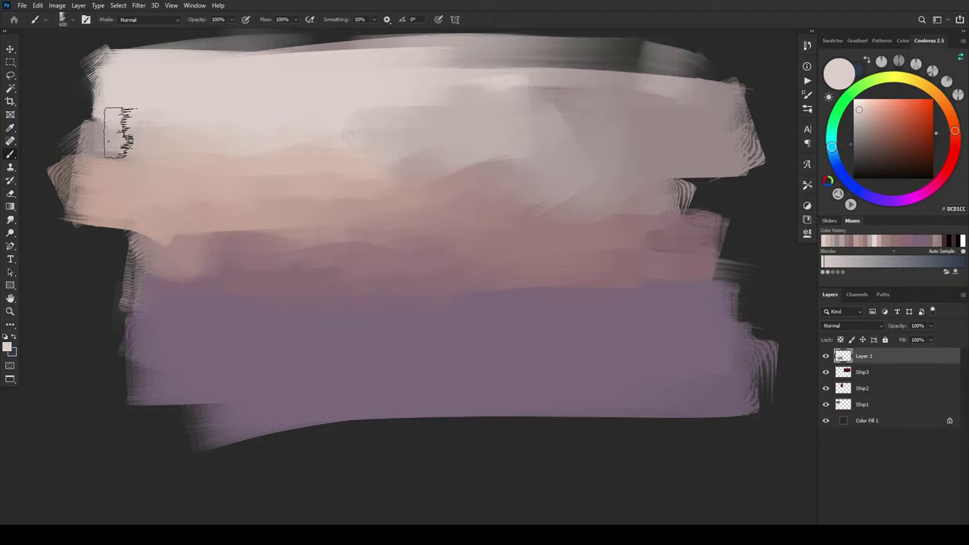
Step: Extend the left edge below the peach band outward with sampled pinkish tones
{"action": "left_click", "coordinate": [130, 238], "text": "alt"}
{"action": "mouse_move", "coordinate": [125, 240]}
{"action": "left_mouse_down"}
{"action": "mouse_move", "coordinate": [141, 275]}
{"action": "mouse_move", "coordinate": [135, 289]}
{"action": "mouse_move", "coordinate": [140, 282]}
{"action": "mouse_move", "coordinate": [157, 291]}
{"action": "mouse_move", "coordinate": [126, 293]}
{"action": "mouse_move", "coordinate": [124, 273]}
{"action": "mouse_move", "coordinate": [133, 305]}
{"action": "left_mouse_up"}
{"action": "key", "text": "bracketleft"}
{"action": "left_click", "coordinate": [157, 292], "text": "alt"}
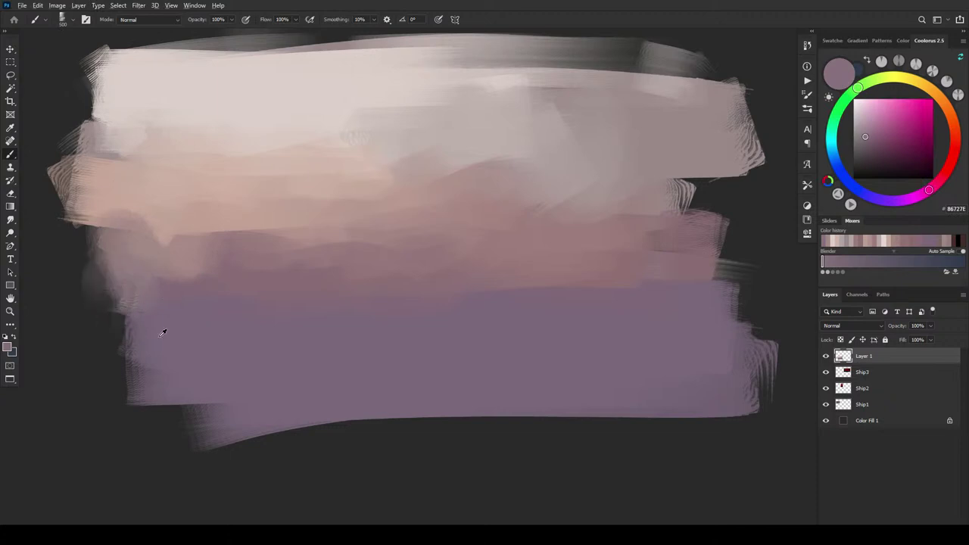
Step: Widen the purple area's left side with sampled purple (#7A687D) and a larger brush
{"action": "left_click", "coordinate": [163, 333], "text": "alt"}
{"action": "mouse_move", "coordinate": [140, 350]}
{"action": "left_mouse_down"}
{"action": "mouse_move", "coordinate": [109, 310]}
{"action": "mouse_move", "coordinate": [124, 321]}
{"action": "mouse_move", "coordinate": [136, 376]}
{"action": "left_mouse_up"}
{"action": "key", "text": "bracketright"}
{"action": "key", "text": "bracketright"}
{"action": "key", "text": "bracketright"}
{"action": "key", "text": "bracketright"}
{"action": "key", "text": "bracketright"}
{"action": "key", "text": "bracketright"}
{"action": "left_click_drag", "start_coordinate": [244, 375], "coordinate": [123, 383]}
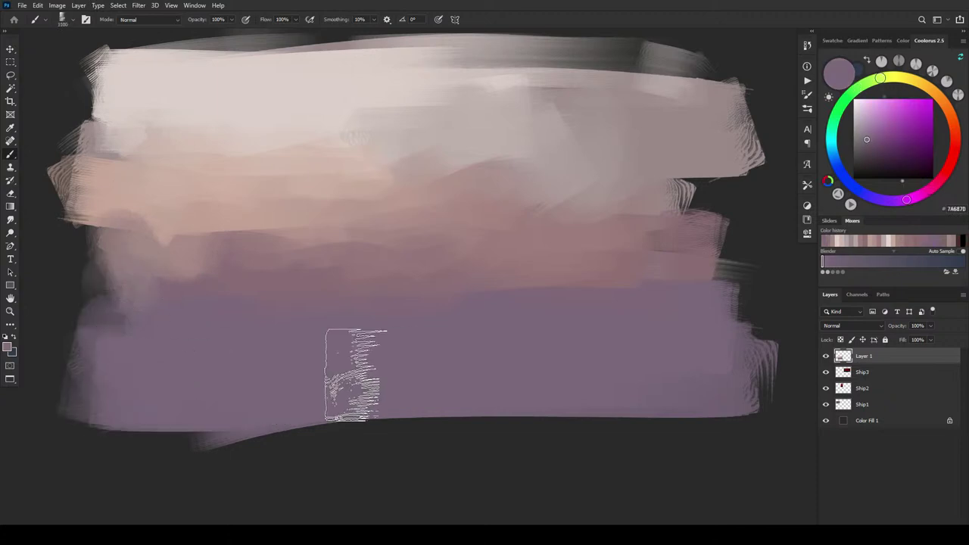
Step: Paint translucent greyish-pink (#A18987) streaks over the upper left part of the purple area with a smaller brush
{"action": "key", "text": "bracketleft"}
{"action": "key", "text": "bracketleft"}
{"action": "key", "text": "bracketleft"}
{"action": "key", "text": "bracketleft"}
{"action": "key", "text": "bracketleft"}
{"action": "key", "text": "bracketleft"}
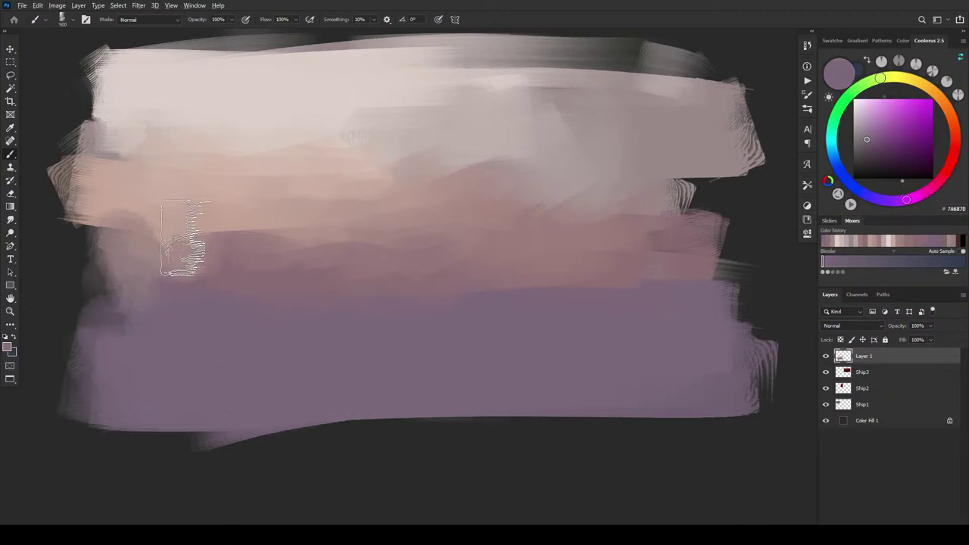
{"action": "left_click", "coordinate": [136, 244], "text": "alt"}
{"action": "left_click_drag", "start_coordinate": [78, 334], "coordinate": [612, 326]}
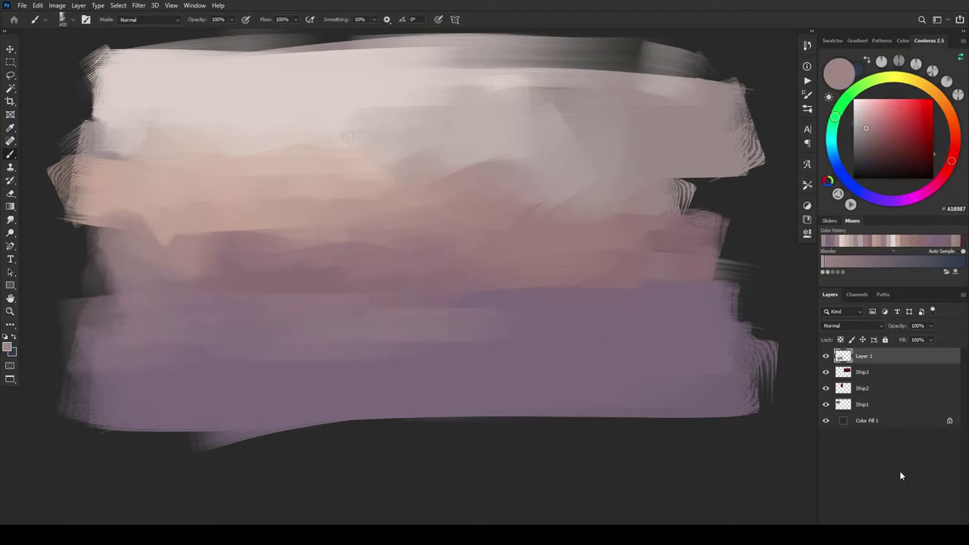
Step: Smudge the grey, rose and purple tones together across the right side of the sky at 92% strength
{"action": "key", "text": "r"}
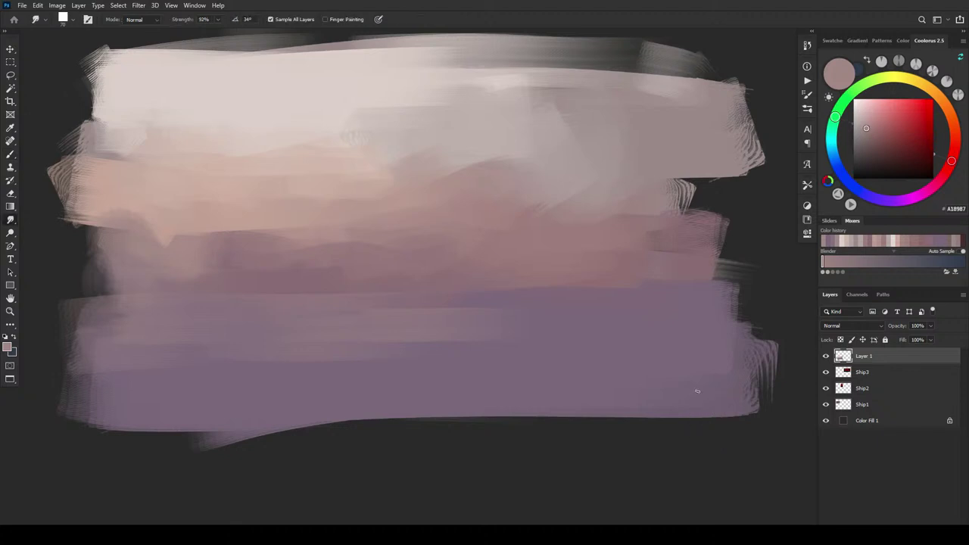
{"action": "mouse_move", "coordinate": [515, 211]}
{"action": "left_mouse_down"}
{"action": "mouse_move", "coordinate": [574, 200]}
{"action": "mouse_move", "coordinate": [586, 211]}
{"action": "mouse_move", "coordinate": [583, 147]}
{"action": "mouse_move", "coordinate": [645, 149]}
{"action": "mouse_move", "coordinate": [630, 166]}
{"action": "mouse_move", "coordinate": [650, 173]}
{"action": "mouse_move", "coordinate": [693, 162]}
{"action": "mouse_move", "coordinate": [709, 198]}
{"action": "mouse_move", "coordinate": [708, 235]}
{"action": "mouse_move", "coordinate": [683, 168]}
{"action": "mouse_move", "coordinate": [702, 179]}
{"action": "mouse_move", "coordinate": [696, 187]}
{"action": "mouse_move", "coordinate": [719, 243]}
{"action": "mouse_move", "coordinate": [710, 267]}
{"action": "mouse_move", "coordinate": [704, 182]}
{"action": "left_mouse_up"}
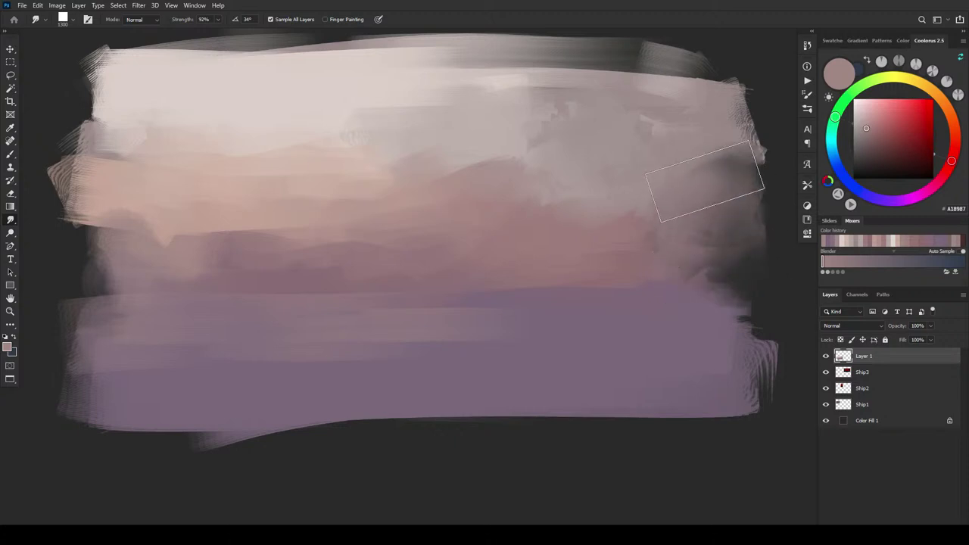
{"action": "mouse_move", "coordinate": [652, 241]}
{"action": "left_mouse_down"}
{"action": "mouse_move", "coordinate": [684, 246]}
{"action": "mouse_move", "coordinate": [699, 270]}
{"action": "mouse_move", "coordinate": [707, 242]}
{"action": "left_mouse_up"}
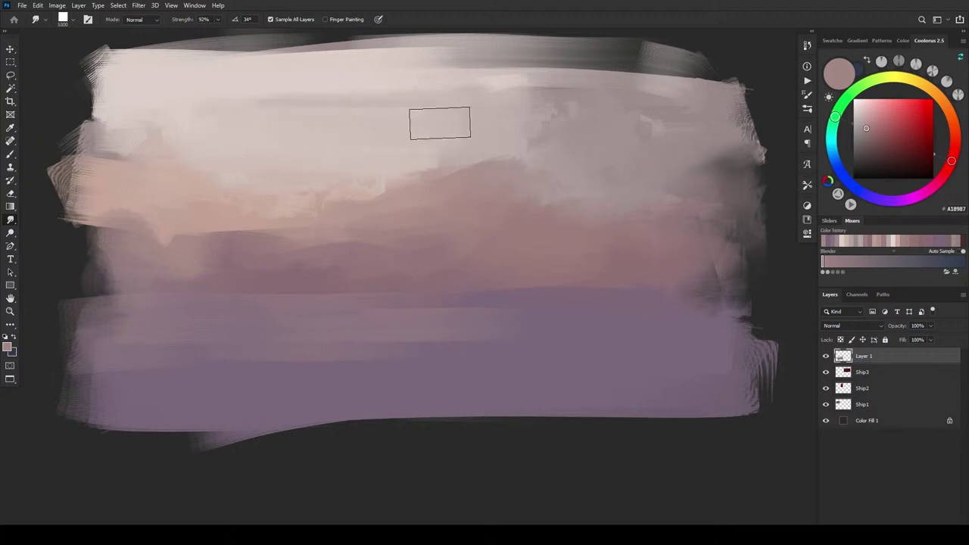
Step: Smudge the off-white, peach and rose bands together on the left half into softer horizontal transitions
{"action": "left_click_drag", "start_coordinate": [216, 186], "coordinate": [258, 194]}
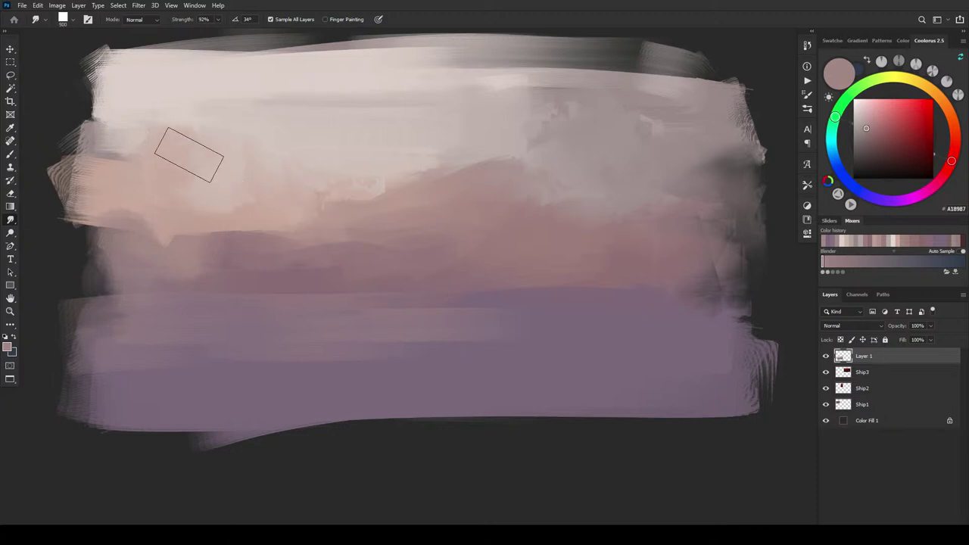
{"action": "mouse_move", "coordinate": [158, 143]}
{"action": "left_mouse_down"}
{"action": "mouse_move", "coordinate": [125, 156]}
{"action": "mouse_move", "coordinate": [166, 102]}
{"action": "mouse_move", "coordinate": [141, 134]}
{"action": "mouse_move", "coordinate": [197, 161]}
{"action": "mouse_move", "coordinate": [178, 166]}
{"action": "mouse_move", "coordinate": [202, 153]}
{"action": "mouse_move", "coordinate": [252, 173]}
{"action": "mouse_move", "coordinate": [223, 196]}
{"action": "mouse_move", "coordinate": [322, 195]}
{"action": "mouse_move", "coordinate": [216, 181]}
{"action": "mouse_move", "coordinate": [201, 191]}
{"action": "mouse_move", "coordinate": [222, 215]}
{"action": "mouse_move", "coordinate": [222, 206]}
{"action": "mouse_move", "coordinate": [198, 202]}
{"action": "mouse_move", "coordinate": [213, 224]}
{"action": "mouse_move", "coordinate": [383, 121]}
{"action": "left_mouse_up"}
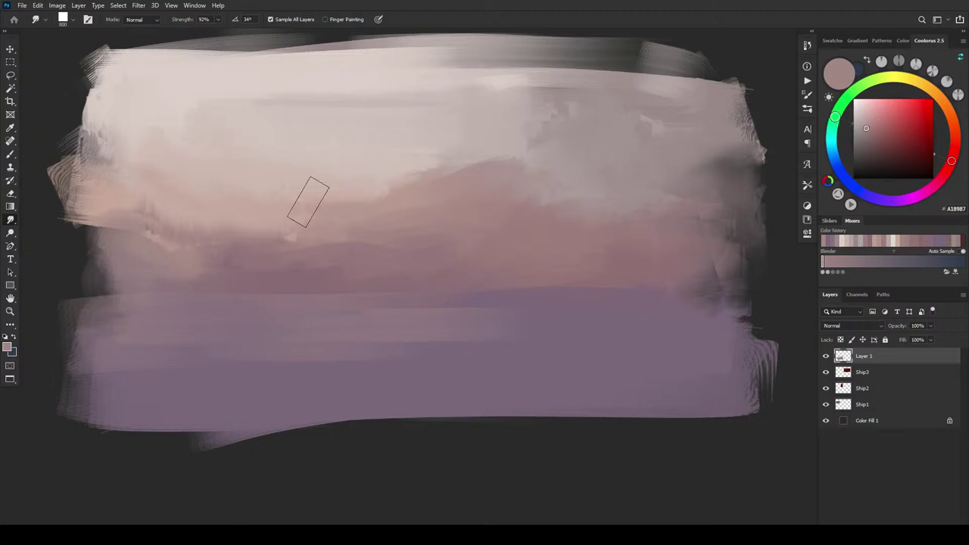
{"action": "mouse_move", "coordinate": [408, 193]}
{"action": "left_mouse_down"}
{"action": "mouse_move", "coordinate": [320, 198]}
{"action": "mouse_move", "coordinate": [350, 208]}
{"action": "mouse_move", "coordinate": [327, 198]}
{"action": "left_mouse_up"}
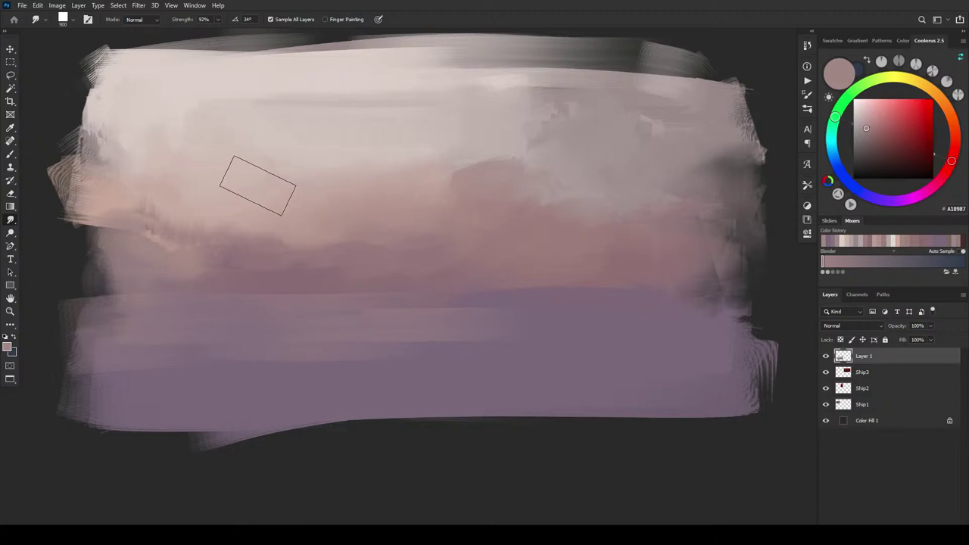
{"action": "key", "text": "bracketleft"}
{"action": "key", "text": "bracketleft"}
{"action": "left_click_drag", "start_coordinate": [339, 206], "coordinate": [386, 207]}
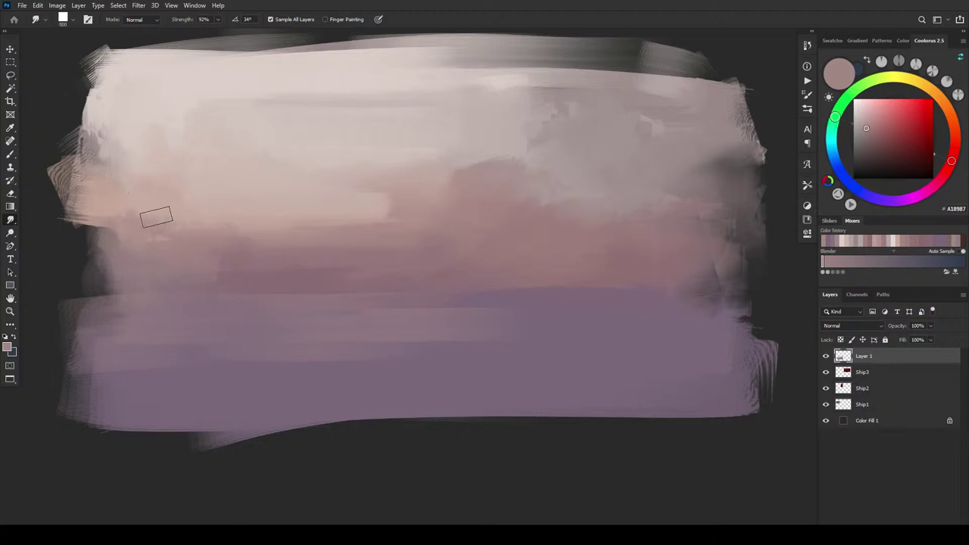
Step: Smudge the sky's left and upper edges outward and even out the light tones across the upper right
{"action": "mouse_move", "coordinate": [158, 245]}
{"action": "left_mouse_down"}
{"action": "mouse_move", "coordinate": [110, 249]}
{"action": "mouse_move", "coordinate": [118, 272]}
{"action": "mouse_move", "coordinate": [145, 276]}
{"action": "mouse_move", "coordinate": [99, 270]}
{"action": "mouse_move", "coordinate": [89, 309]}
{"action": "mouse_move", "coordinate": [72, 288]}
{"action": "mouse_move", "coordinate": [77, 224]}
{"action": "mouse_move", "coordinate": [60, 220]}
{"action": "mouse_move", "coordinate": [47, 189]}
{"action": "left_mouse_up"}
{"action": "mouse_move", "coordinate": [50, 154]}
{"action": "left_mouse_down"}
{"action": "mouse_move", "coordinate": [57, 97]}
{"action": "mouse_move", "coordinate": [79, 89]}
{"action": "mouse_move", "coordinate": [64, 80]}
{"action": "mouse_move", "coordinate": [111, 87]}
{"action": "mouse_move", "coordinate": [78, 79]}
{"action": "mouse_move", "coordinate": [74, 92]}
{"action": "mouse_move", "coordinate": [99, 57]}
{"action": "mouse_move", "coordinate": [233, 63]}
{"action": "mouse_move", "coordinate": [658, 49]}
{"action": "left_mouse_up"}
{"action": "mouse_move", "coordinate": [454, 54]}
{"action": "left_mouse_down"}
{"action": "mouse_move", "coordinate": [743, 55]}
{"action": "mouse_move", "coordinate": [619, 61]}
{"action": "mouse_move", "coordinate": [741, 49]}
{"action": "left_mouse_up"}
{"action": "mouse_move", "coordinate": [645, 106]}
{"action": "left_mouse_down"}
{"action": "mouse_move", "coordinate": [548, 134]}
{"action": "mouse_move", "coordinate": [558, 108]}
{"action": "mouse_move", "coordinate": [571, 108]}
{"action": "mouse_move", "coordinate": [544, 133]}
{"action": "mouse_move", "coordinate": [558, 104]}
{"action": "mouse_move", "coordinate": [581, 92]}
{"action": "mouse_move", "coordinate": [541, 99]}
{"action": "mouse_move", "coordinate": [554, 83]}
{"action": "mouse_move", "coordinate": [600, 112]}
{"action": "mouse_move", "coordinate": [591, 74]}
{"action": "mouse_move", "coordinate": [596, 106]}
{"action": "mouse_move", "coordinate": [610, 100]}
{"action": "mouse_move", "coordinate": [594, 78]}
{"action": "mouse_move", "coordinate": [599, 64]}
{"action": "mouse_move", "coordinate": [651, 85]}
{"action": "mouse_move", "coordinate": [670, 69]}
{"action": "mouse_move", "coordinate": [679, 94]}
{"action": "mouse_move", "coordinate": [667, 117]}
{"action": "mouse_move", "coordinate": [664, 101]}
{"action": "mouse_move", "coordinate": [701, 109]}
{"action": "mouse_move", "coordinate": [687, 94]}
{"action": "mouse_move", "coordinate": [544, 77]}
{"action": "mouse_move", "coordinate": [625, 78]}
{"action": "mouse_move", "coordinate": [486, 119]}
{"action": "mouse_move", "coordinate": [653, 124]}
{"action": "mouse_move", "coordinate": [494, 121]}
{"action": "mouse_move", "coordinate": [482, 172]}
{"action": "mouse_move", "coordinate": [474, 164]}
{"action": "mouse_move", "coordinate": [490, 151]}
{"action": "mouse_move", "coordinate": [620, 161]}
{"action": "mouse_move", "coordinate": [460, 150]}
{"action": "mouse_move", "coordinate": [726, 155]}
{"action": "mouse_move", "coordinate": [554, 56]}
{"action": "mouse_move", "coordinate": [414, 52]}
{"action": "mouse_move", "coordinate": [775, 52]}
{"action": "mouse_move", "coordinate": [722, 67]}
{"action": "mouse_move", "coordinate": [719, 57]}
{"action": "mouse_move", "coordinate": [681, 83]}
{"action": "left_mouse_up"}
Step: Smudge the peach band's right end into the rose area at the centre with a smaller brush, undoing one stroke
{"action": "key", "text": "["}
{"action": "key", "text": "["}
{"action": "key", "text": "["}
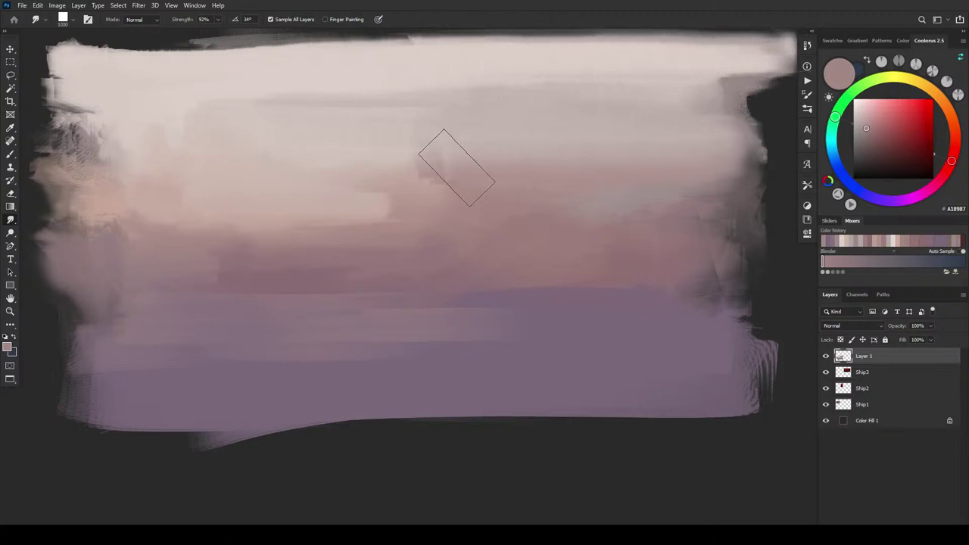
{"action": "mouse_move", "coordinate": [411, 186]}
{"action": "left_mouse_down"}
{"action": "mouse_move", "coordinate": [537, 197]}
{"action": "mouse_move", "coordinate": [448, 187]}
{"action": "mouse_move", "coordinate": [441, 198]}
{"action": "mouse_move", "coordinate": [543, 201]}
{"action": "left_mouse_up"}
{"action": "key", "text": "bracketleft"}
{"action": "key", "text": "bracketleft"}
{"action": "key", "text": "bracketleft"}
{"action": "key", "text": "bracketleft"}
{"action": "key", "text": "bracketleft"}
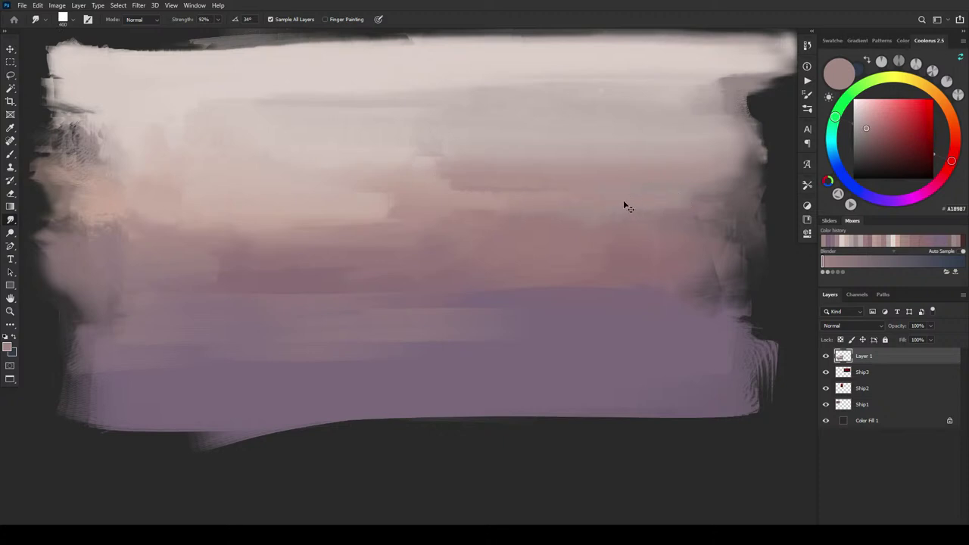
{"action": "key", "text": "ctrl+z"}
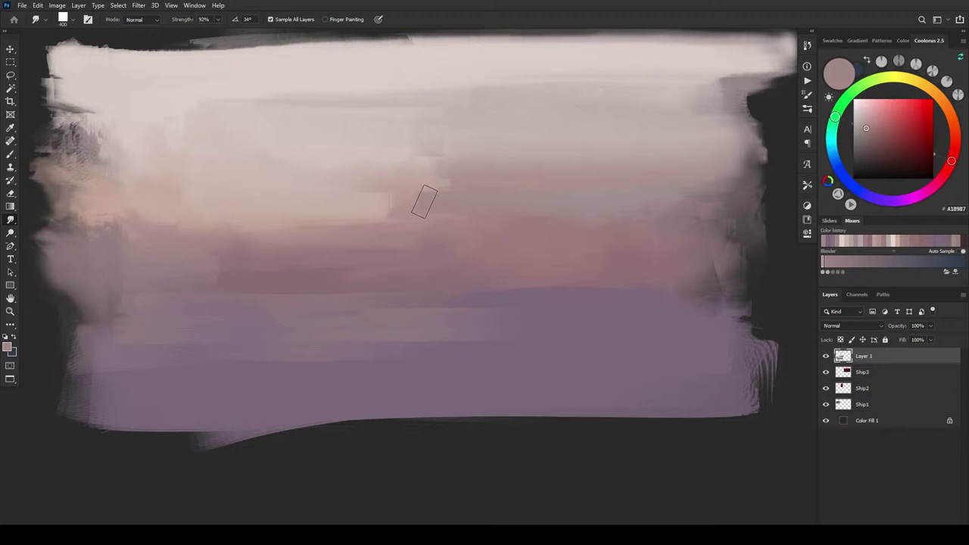
{"action": "left_click_drag", "start_coordinate": [430, 199], "coordinate": [444, 202]}
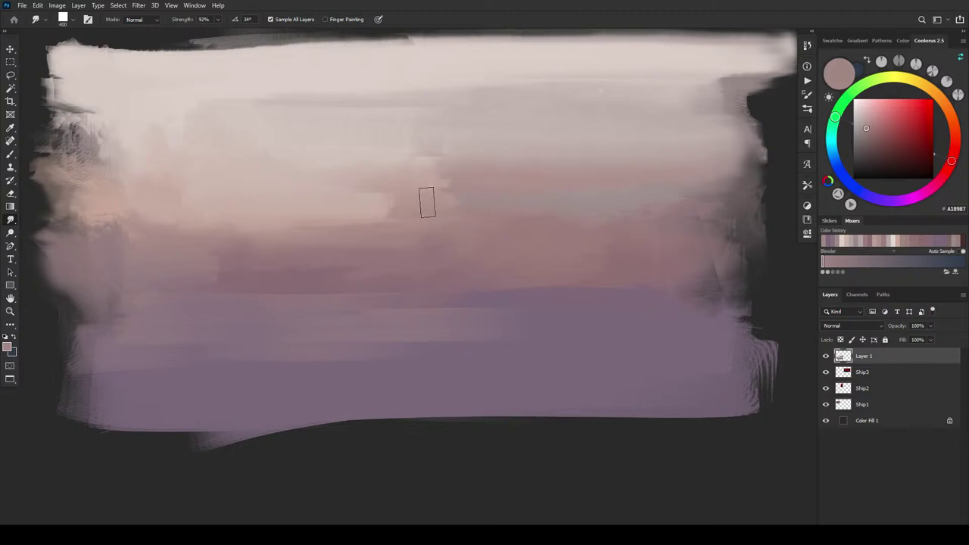
{"action": "mouse_move", "coordinate": [440, 209]}
{"action": "left_mouse_down"}
{"action": "mouse_move", "coordinate": [605, 222]}
{"action": "mouse_move", "coordinate": [437, 226]}
{"action": "left_mouse_up"}
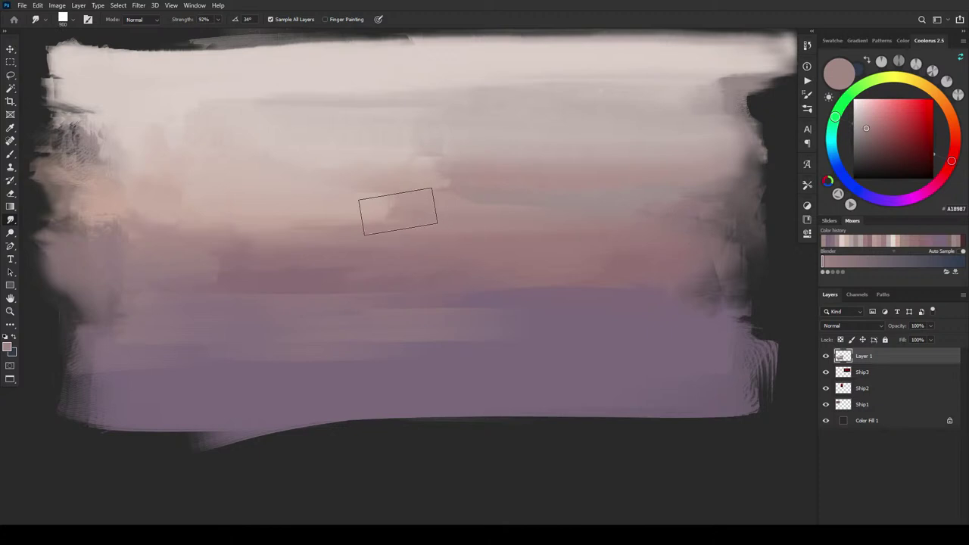
Step: Smudge the rose and purple bands together and spread the purple outward along the sides and lower edge
{"action": "mouse_move", "coordinate": [270, 342]}
{"action": "left_mouse_down"}
{"action": "mouse_move", "coordinate": [210, 312]}
{"action": "mouse_move", "coordinate": [232, 342]}
{"action": "mouse_move", "coordinate": [206, 325]}
{"action": "mouse_move", "coordinate": [105, 348]}
{"action": "mouse_move", "coordinate": [123, 328]}
{"action": "mouse_move", "coordinate": [250, 354]}
{"action": "mouse_move", "coordinate": [192, 332]}
{"action": "mouse_move", "coordinate": [194, 352]}
{"action": "mouse_move", "coordinate": [248, 362]}
{"action": "mouse_move", "coordinate": [254, 388]}
{"action": "mouse_move", "coordinate": [230, 355]}
{"action": "mouse_move", "coordinate": [213, 358]}
{"action": "mouse_move", "coordinate": [224, 354]}
{"action": "mouse_move", "coordinate": [233, 369]}
{"action": "mouse_move", "coordinate": [203, 369]}
{"action": "mouse_move", "coordinate": [200, 349]}
{"action": "mouse_move", "coordinate": [177, 344]}
{"action": "mouse_move", "coordinate": [198, 353]}
{"action": "mouse_move", "coordinate": [207, 372]}
{"action": "mouse_move", "coordinate": [196, 363]}
{"action": "mouse_move", "coordinate": [181, 386]}
{"action": "mouse_move", "coordinate": [192, 356]}
{"action": "mouse_move", "coordinate": [201, 371]}
{"action": "mouse_move", "coordinate": [179, 320]}
{"action": "mouse_move", "coordinate": [205, 351]}
{"action": "mouse_move", "coordinate": [140, 342]}
{"action": "mouse_move", "coordinate": [180, 345]}
{"action": "mouse_move", "coordinate": [189, 328]}
{"action": "mouse_move", "coordinate": [232, 335]}
{"action": "mouse_move", "coordinate": [202, 299]}
{"action": "mouse_move", "coordinate": [190, 355]}
{"action": "mouse_move", "coordinate": [250, 373]}
{"action": "mouse_move", "coordinate": [222, 352]}
{"action": "mouse_move", "coordinate": [192, 290]}
{"action": "mouse_move", "coordinate": [229, 312]}
{"action": "mouse_move", "coordinate": [238, 353]}
{"action": "mouse_move", "coordinate": [176, 306]}
{"action": "mouse_move", "coordinate": [176, 291]}
{"action": "mouse_move", "coordinate": [250, 299]}
{"action": "mouse_move", "coordinate": [231, 287]}
{"action": "mouse_move", "coordinate": [160, 286]}
{"action": "mouse_move", "coordinate": [256, 300]}
{"action": "mouse_move", "coordinate": [98, 304]}
{"action": "mouse_move", "coordinate": [131, 317]}
{"action": "mouse_move", "coordinate": [342, 312]}
{"action": "mouse_move", "coordinate": [408, 321]}
{"action": "mouse_move", "coordinate": [234, 321]}
{"action": "mouse_move", "coordinate": [482, 328]}
{"action": "mouse_move", "coordinate": [312, 329]}
{"action": "mouse_move", "coordinate": [610, 329]}
{"action": "mouse_move", "coordinate": [415, 327]}
{"action": "mouse_move", "coordinate": [589, 311]}
{"action": "mouse_move", "coordinate": [326, 320]}
{"action": "mouse_move", "coordinate": [537, 320]}
{"action": "mouse_move", "coordinate": [491, 331]}
{"action": "mouse_move", "coordinate": [671, 255]}
{"action": "left_mouse_up"}
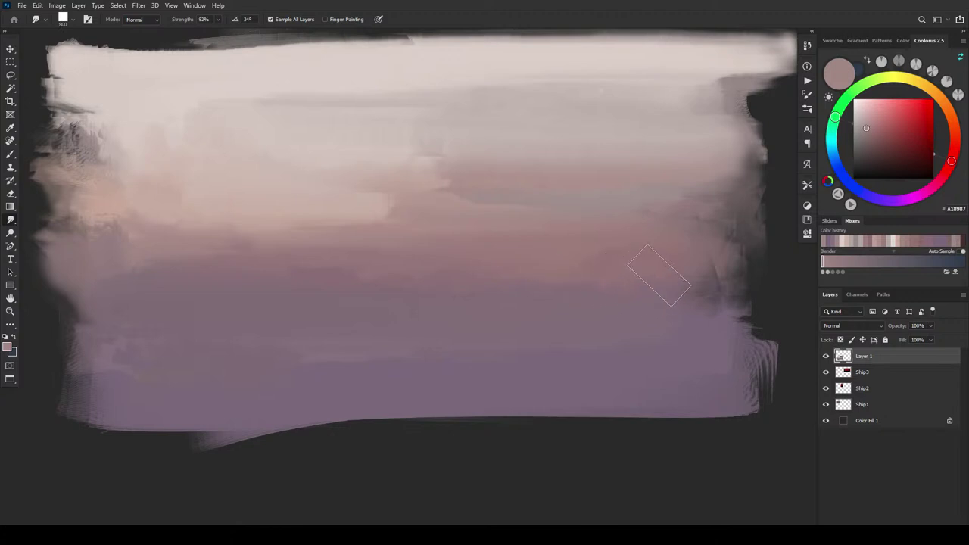
{"action": "mouse_move", "coordinate": [659, 275]}
{"action": "left_mouse_down"}
{"action": "mouse_move", "coordinate": [704, 281]}
{"action": "mouse_move", "coordinate": [722, 294]}
{"action": "mouse_move", "coordinate": [760, 285]}
{"action": "mouse_move", "coordinate": [695, 315]}
{"action": "mouse_move", "coordinate": [739, 301]}
{"action": "mouse_move", "coordinate": [765, 316]}
{"action": "mouse_move", "coordinate": [707, 343]}
{"action": "mouse_move", "coordinate": [577, 343]}
{"action": "mouse_move", "coordinate": [695, 346]}
{"action": "mouse_move", "coordinate": [625, 359]}
{"action": "mouse_move", "coordinate": [659, 369]}
{"action": "mouse_move", "coordinate": [610, 374]}
{"action": "mouse_move", "coordinate": [768, 399]}
{"action": "mouse_move", "coordinate": [469, 363]}
{"action": "mouse_move", "coordinate": [304, 385]}
{"action": "mouse_move", "coordinate": [298, 374]}
{"action": "mouse_move", "coordinate": [277, 383]}
{"action": "mouse_move", "coordinate": [113, 373]}
{"action": "mouse_move", "coordinate": [132, 363]}
{"action": "mouse_move", "coordinate": [111, 380]}
{"action": "mouse_move", "coordinate": [87, 357]}
{"action": "mouse_move", "coordinate": [91, 335]}
{"action": "mouse_move", "coordinate": [84, 344]}
{"action": "mouse_move", "coordinate": [56, 338]}
{"action": "mouse_move", "coordinate": [88, 281]}
{"action": "mouse_move", "coordinate": [41, 319]}
{"action": "left_mouse_up"}
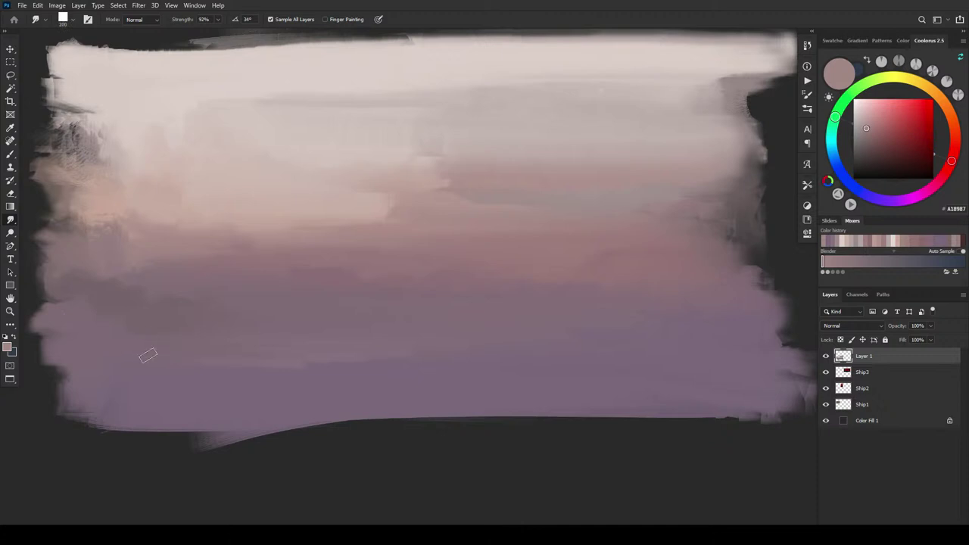
{"action": "key", "text": "bracketright"}
{"action": "left_click_drag", "start_coordinate": [83, 405], "coordinate": [382, 421]}
{"action": "left_click_drag", "start_coordinate": [159, 413], "coordinate": [779, 415]}
{"action": "left_click_drag", "start_coordinate": [714, 407], "coordinate": [790, 417]}
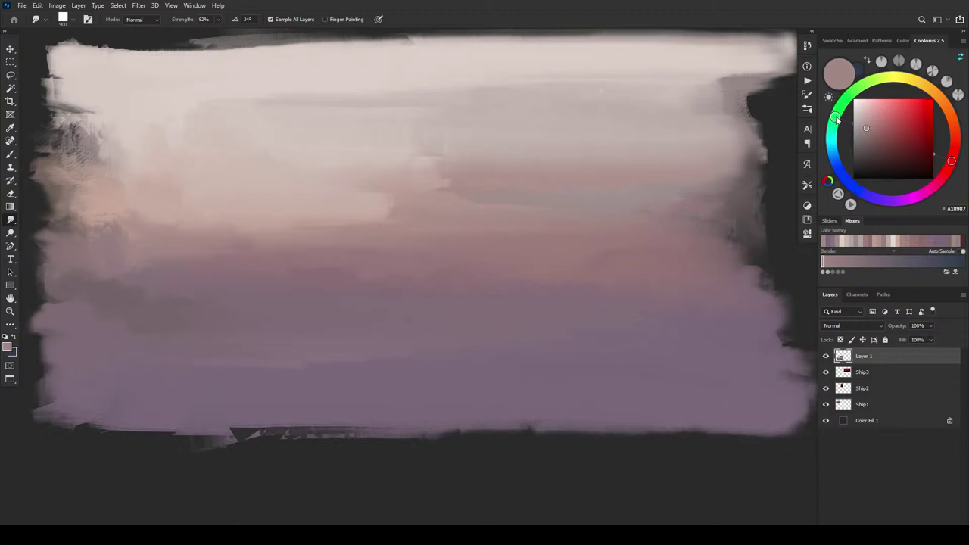
Step: Switch to the Brush tool, sample a muted mauve (#7C6A72) from the sky and add a new layer above it
{"action": "left_click_drag", "start_coordinate": [837, 119], "coordinate": [856, 87]}
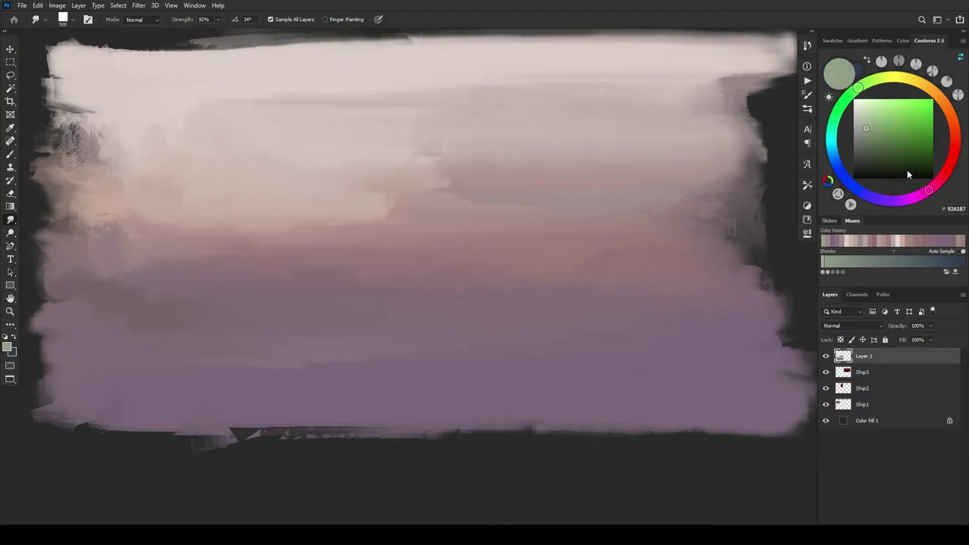
{"action": "left_click_drag", "start_coordinate": [908, 174], "coordinate": [857, 170]}
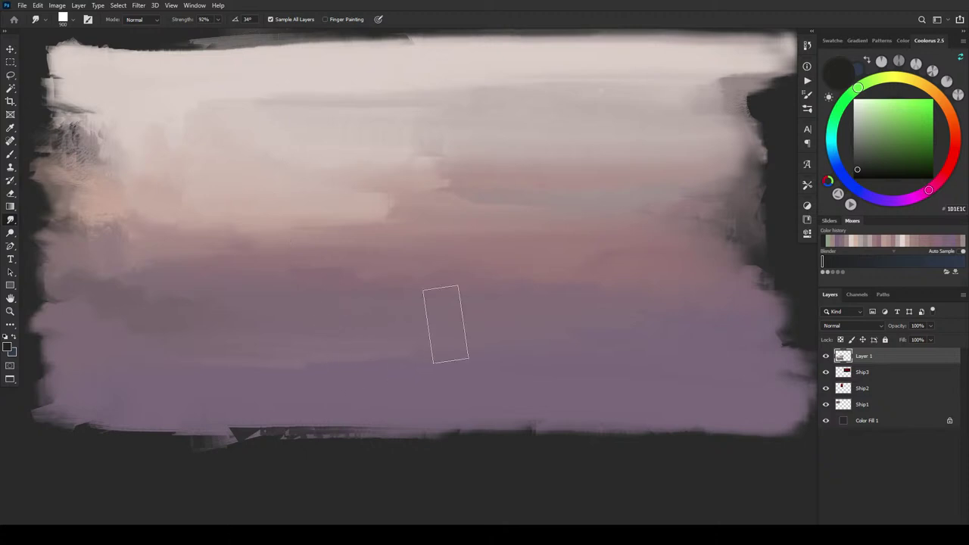
{"action": "key", "text": "b"}
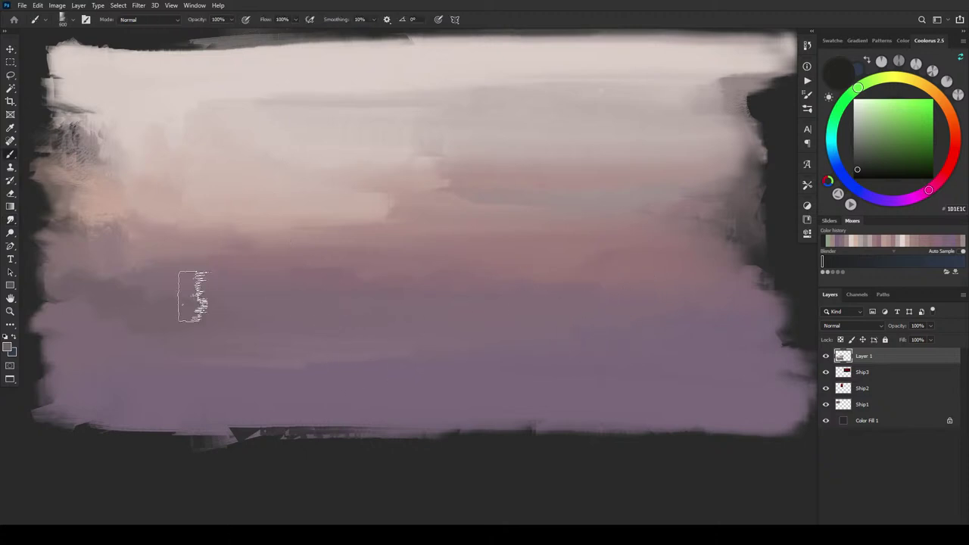
{"action": "left_click", "coordinate": [190, 288], "text": "alt"}
{"action": "key", "text": "ctrl+shift+alt+n"}
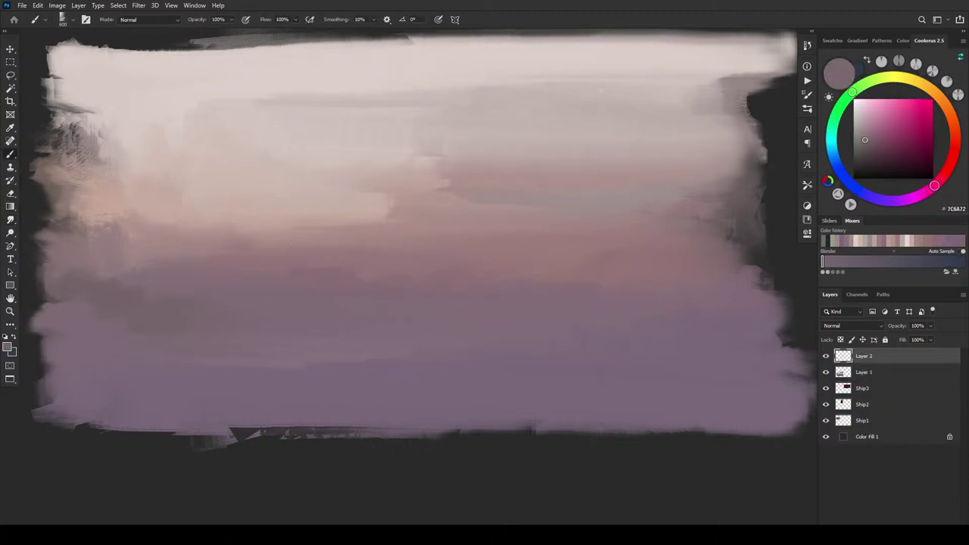
Step: Paint a mauve cloud patch at the sky's upper left edge with a small brush, lightening the colour to #BEAEB5
{"action": "left_click_drag", "start_coordinate": [82, 145], "coordinate": [174, 156]}
{"action": "left_click", "coordinate": [858, 135]}
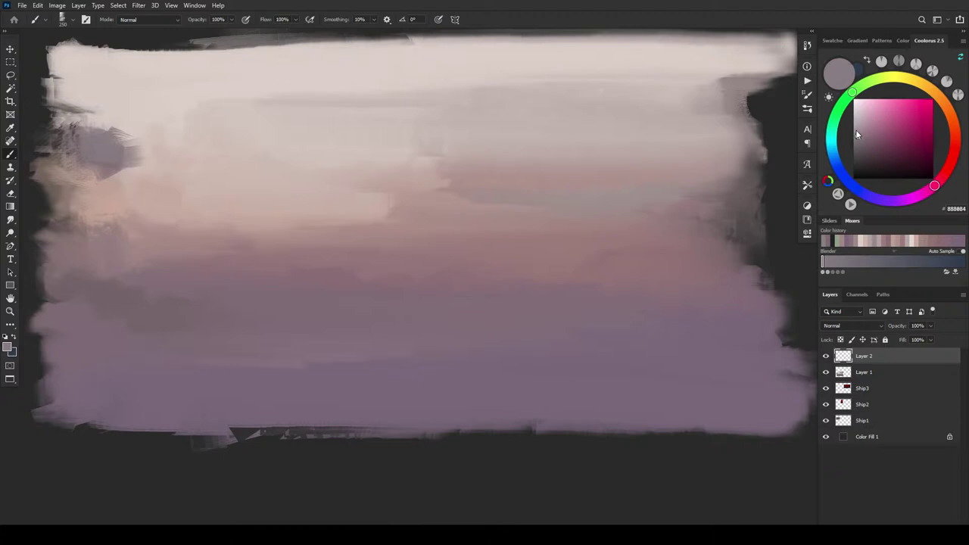
{"action": "left_click", "coordinate": [861, 130]}
{"action": "mouse_move", "coordinate": [106, 140]}
{"action": "left_mouse_down"}
{"action": "mouse_move", "coordinate": [130, 151]}
{"action": "mouse_move", "coordinate": [118, 144]}
{"action": "mouse_move", "coordinate": [94, 164]}
{"action": "mouse_move", "coordinate": [89, 138]}
{"action": "mouse_move", "coordinate": [171, 158]}
{"action": "mouse_move", "coordinate": [102, 146]}
{"action": "left_mouse_up"}
{"action": "left_click", "coordinate": [860, 118]}
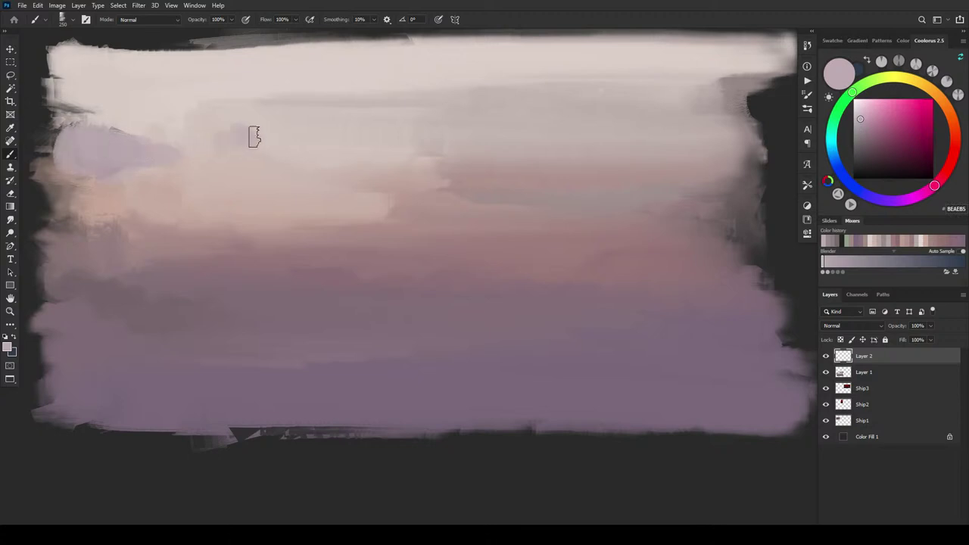
Step: Paint a second cloud patch right of the first with a larger brush, shifting the colour to a purpler mauve (#BCAEBE)
{"action": "key", "text": "bracketright"}
{"action": "key", "text": "bracketright"}
{"action": "key", "text": "bracketright"}
{"action": "mouse_move", "coordinate": [279, 134]}
{"action": "left_mouse_down"}
{"action": "mouse_move", "coordinate": [243, 130]}
{"action": "mouse_move", "coordinate": [268, 132]}
{"action": "left_mouse_up"}
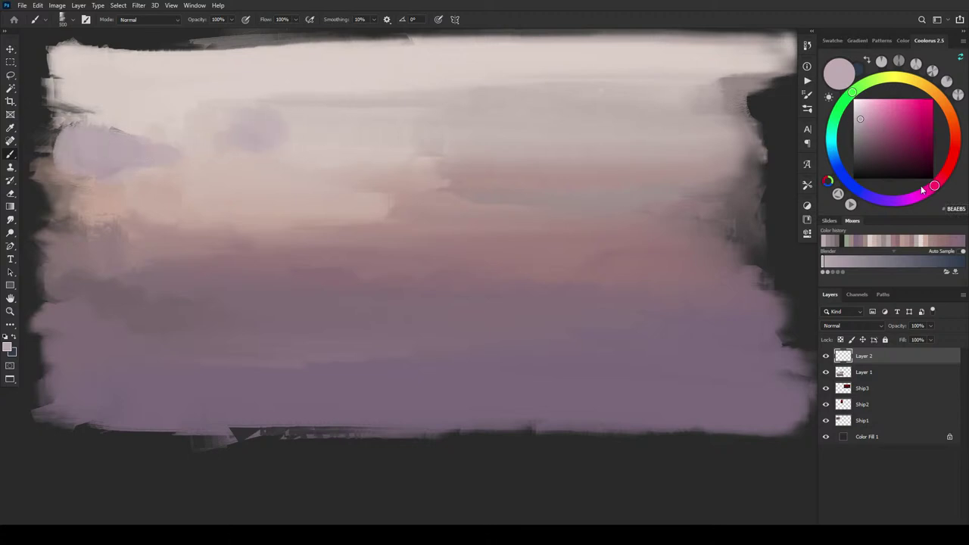
{"action": "left_click_drag", "start_coordinate": [925, 197], "coordinate": [906, 200]}
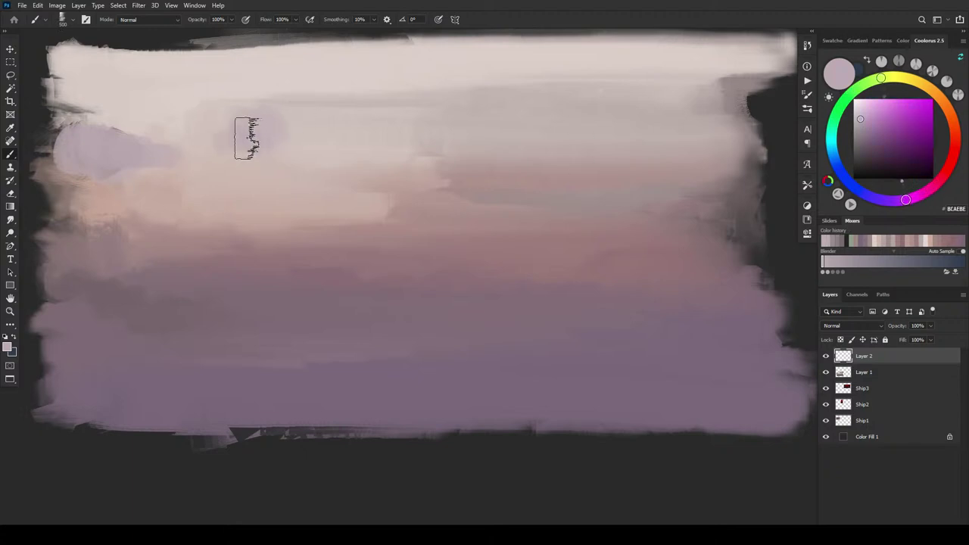
{"action": "left_click_drag", "start_coordinate": [261, 133], "coordinate": [262, 132]}
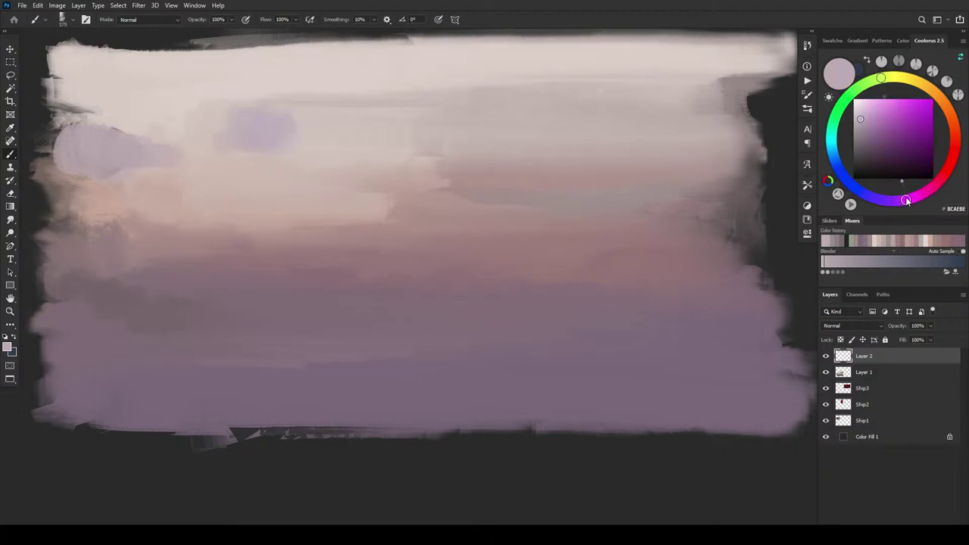
Step: Shift the colour to a bluish lavender (#B2ADB6), tint both cloud patches and extend the second one to the right
{"action": "left_click_drag", "start_coordinate": [905, 199], "coordinate": [886, 200]}
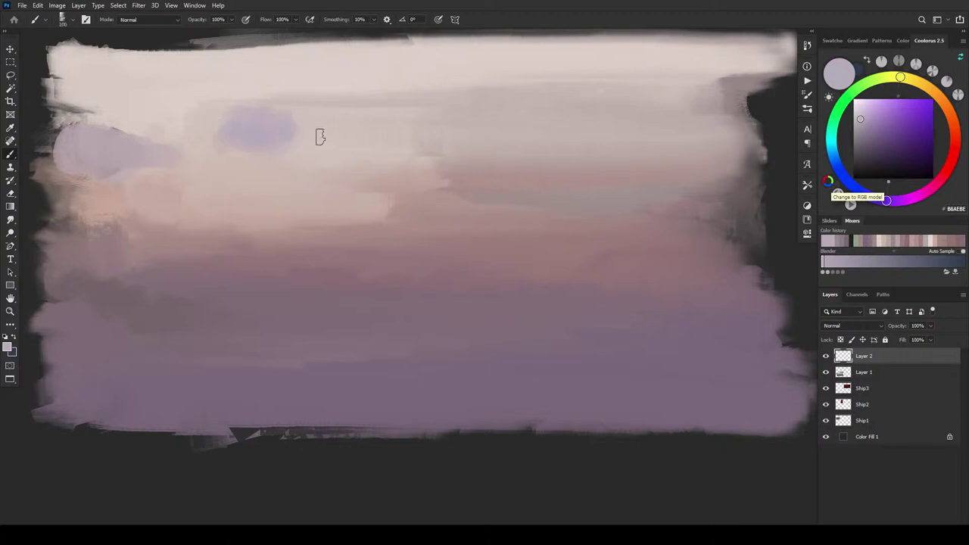
{"action": "left_click", "coordinate": [857, 121]}
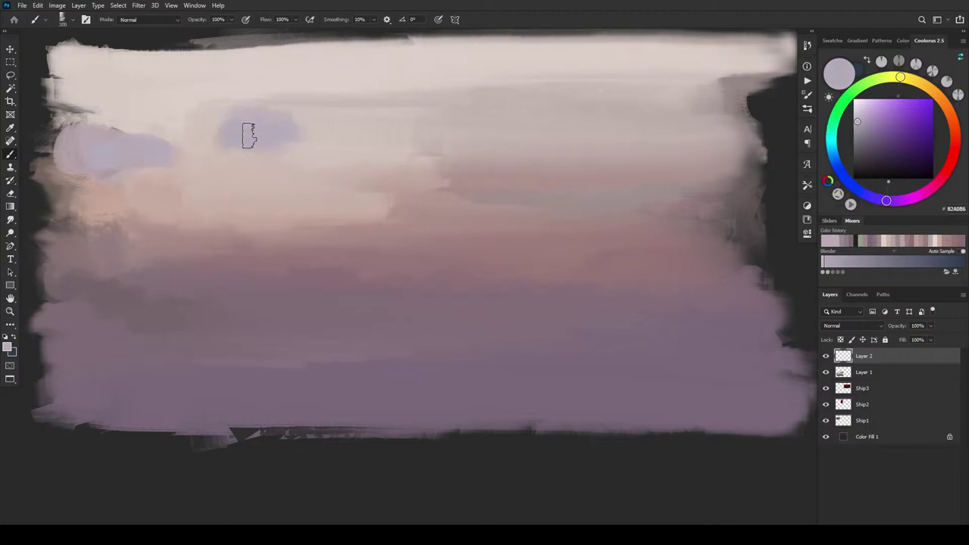
{"action": "left_click_drag", "start_coordinate": [286, 135], "coordinate": [301, 134]}
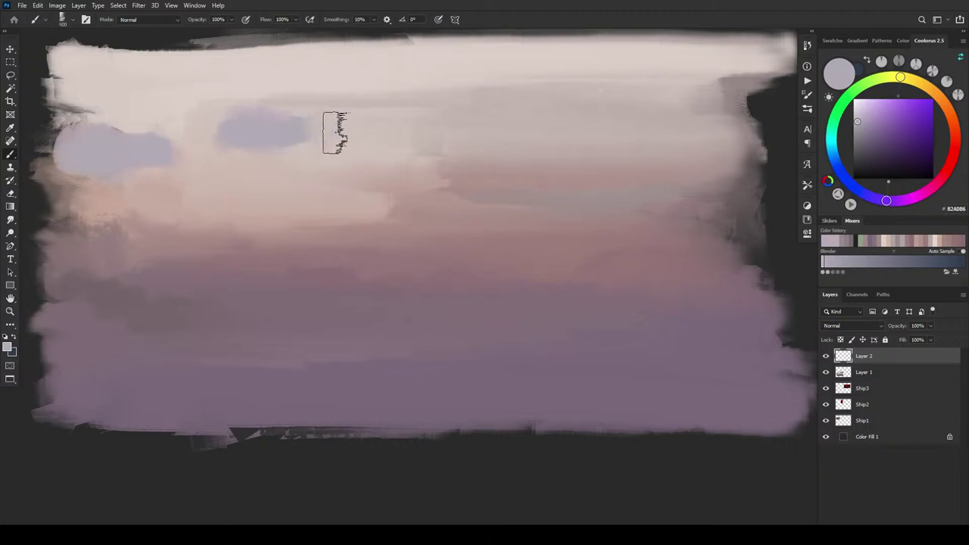
{"action": "left_click_drag", "start_coordinate": [335, 124], "coordinate": [361, 132]}
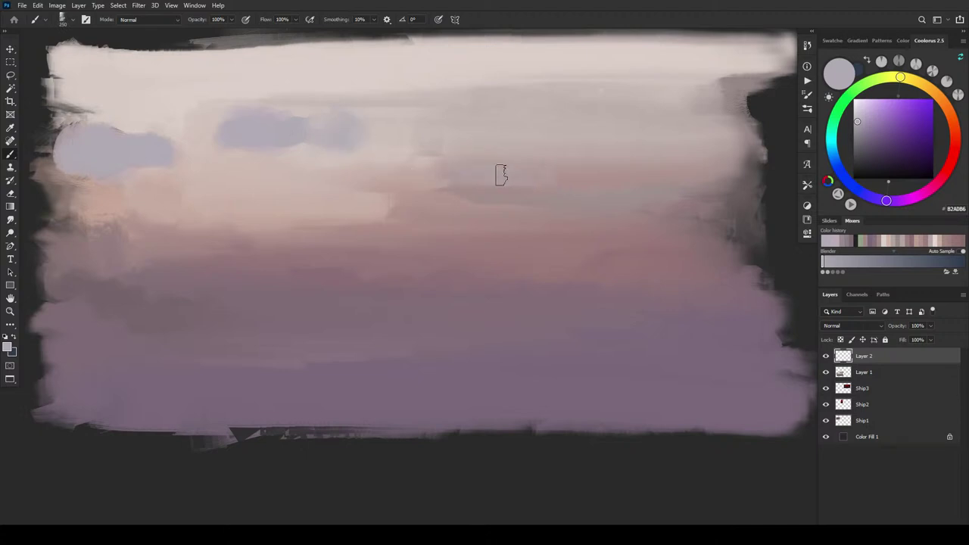
Step: Sample a greyish rose (#A19290), paint a cloud bank across the sky's centre and shade the second cloud's lower right side
{"action": "left_click", "coordinate": [593, 195], "text": "alt"}
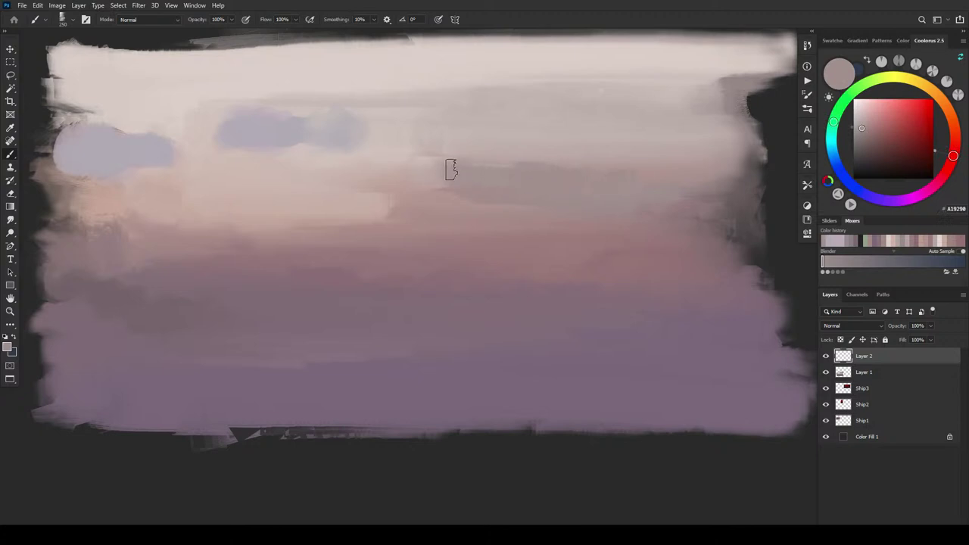
{"action": "left_click_drag", "start_coordinate": [451, 169], "coordinate": [580, 195]}
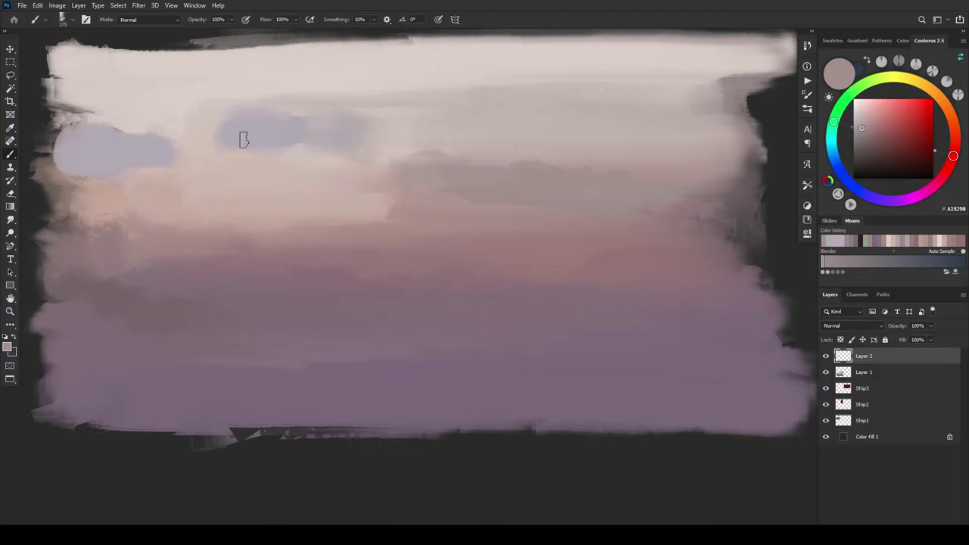
{"action": "left_click_drag", "start_coordinate": [323, 139], "coordinate": [363, 147]}
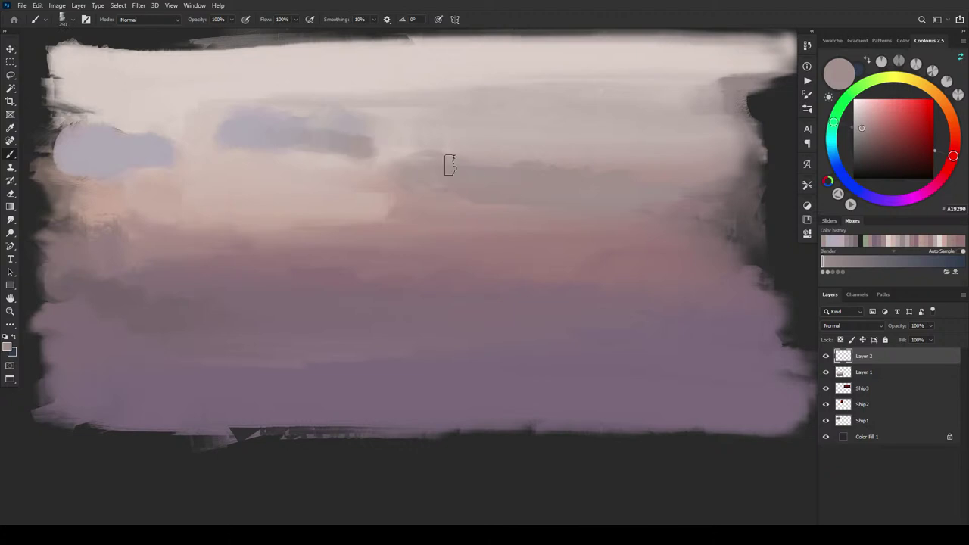
Step: Blend the second cloud's shaded right end into its lavender body using mauve-grey tones sampled from within it
{"action": "left_click", "coordinate": [296, 130], "text": "alt"}
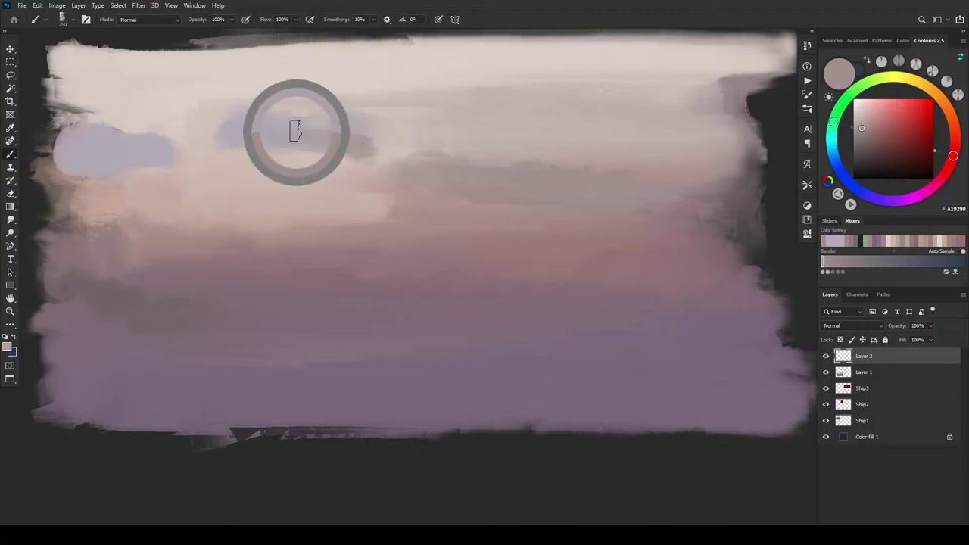
{"action": "left_click", "coordinate": [333, 133], "text": "alt"}
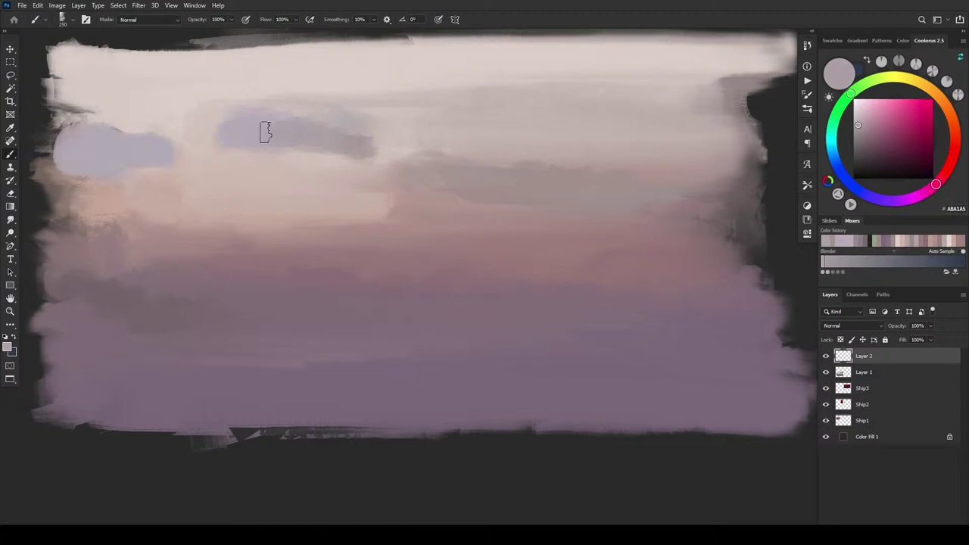
{"action": "left_click", "coordinate": [356, 140], "text": "alt"}
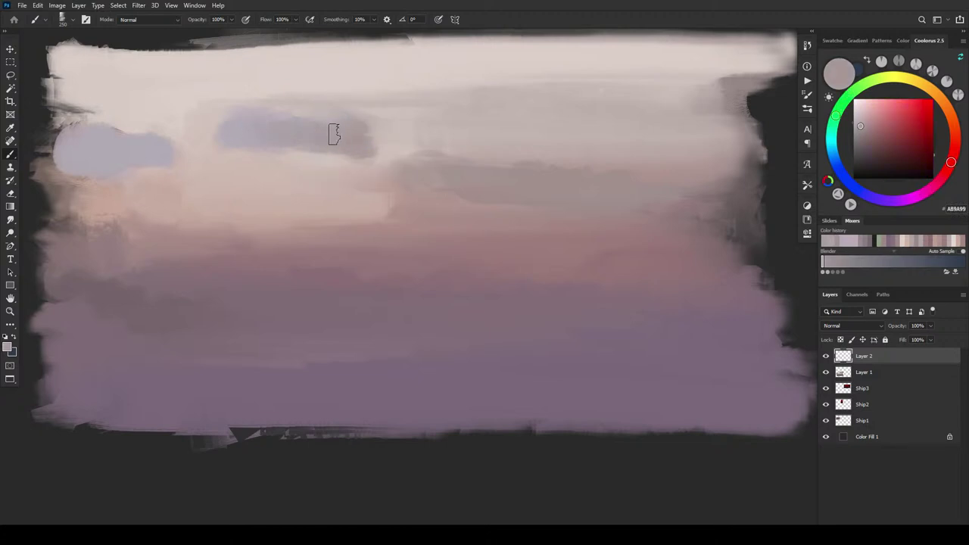
{"action": "left_click", "coordinate": [337, 122], "text": "alt"}
{"action": "left_click", "coordinate": [352, 130], "text": "alt"}
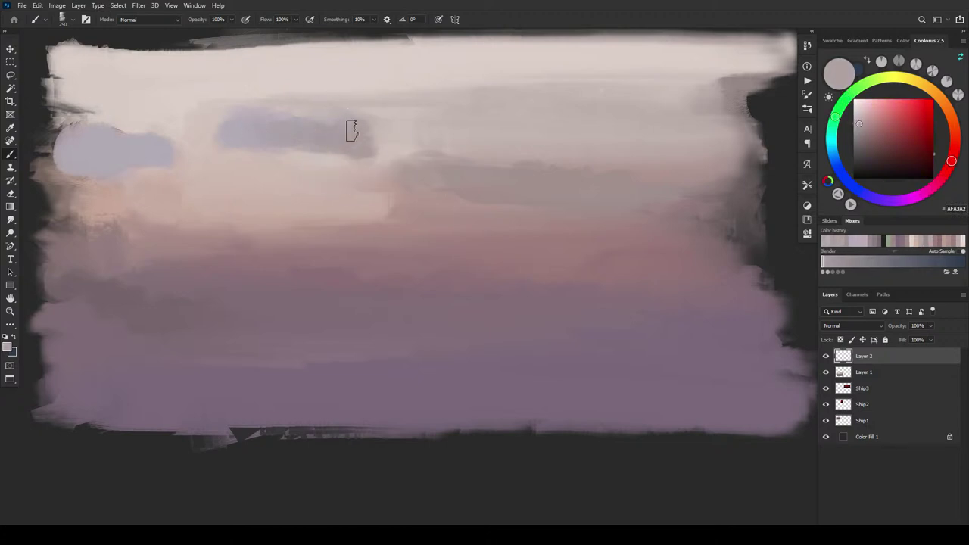
{"action": "left_click", "coordinate": [341, 115], "text": "alt"}
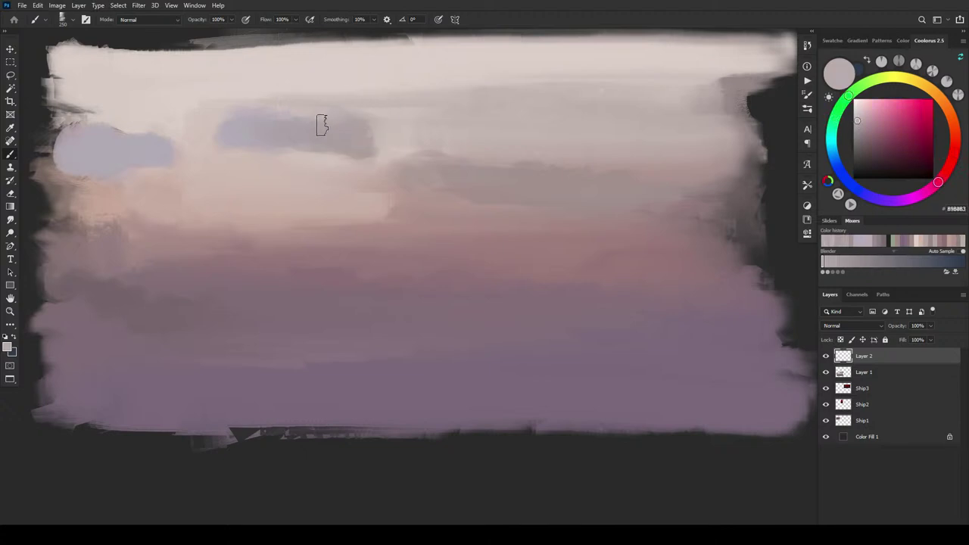
{"action": "left_click", "coordinate": [303, 129], "text": "alt"}
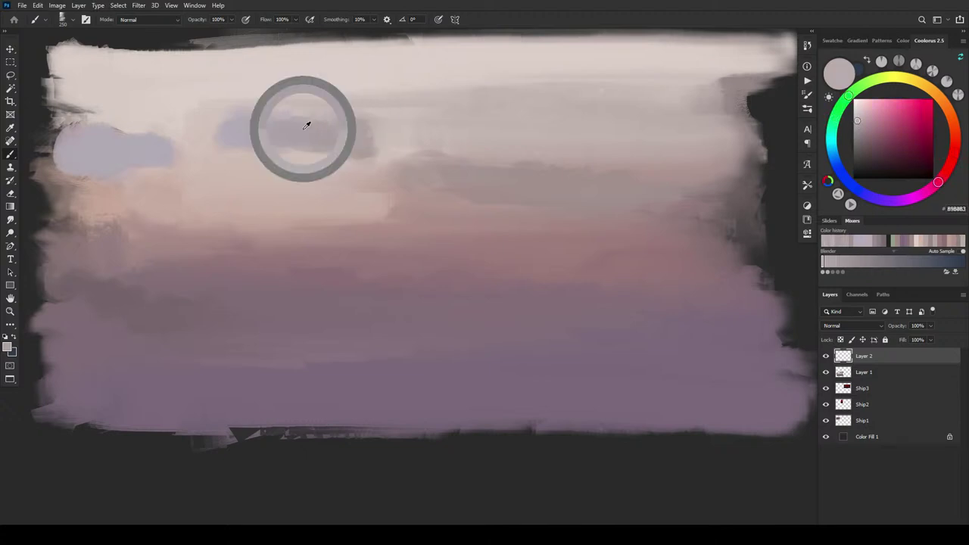
Step: Extend the left cloud to the sky's edge in lavender (#B3ADB7) and soften its underside with sampled pink and peach tones
{"action": "left_click", "coordinate": [243, 133], "text": "alt"}
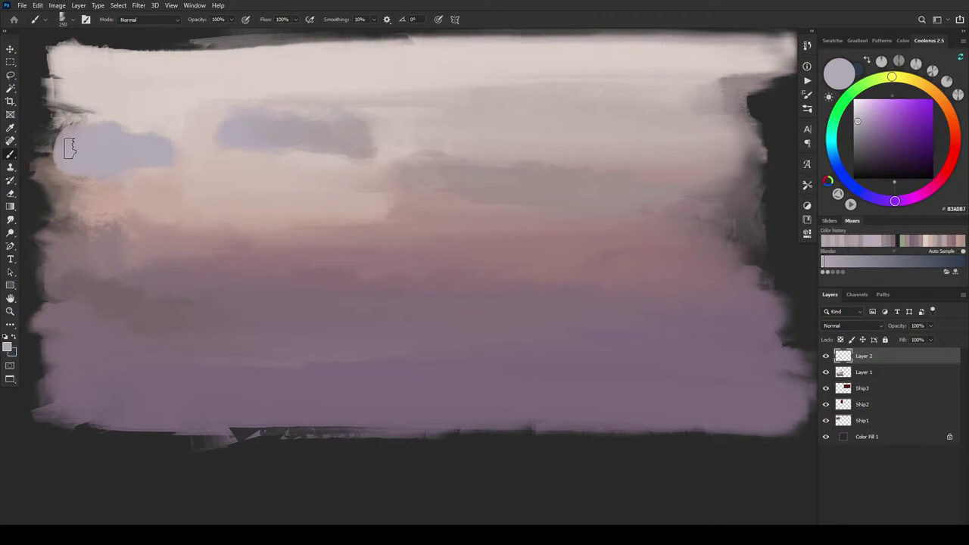
{"action": "left_click_drag", "start_coordinate": [69, 149], "coordinate": [53, 143]}
{"action": "left_click", "coordinate": [118, 189], "text": "alt"}
{"action": "left_click", "coordinate": [162, 184], "text": "alt"}
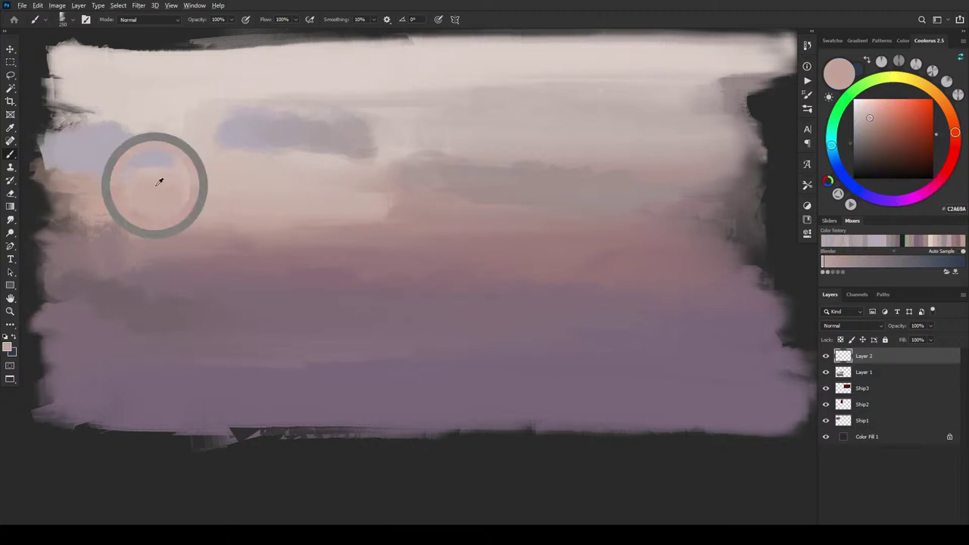
{"action": "left_click", "coordinate": [154, 182], "text": "alt"}
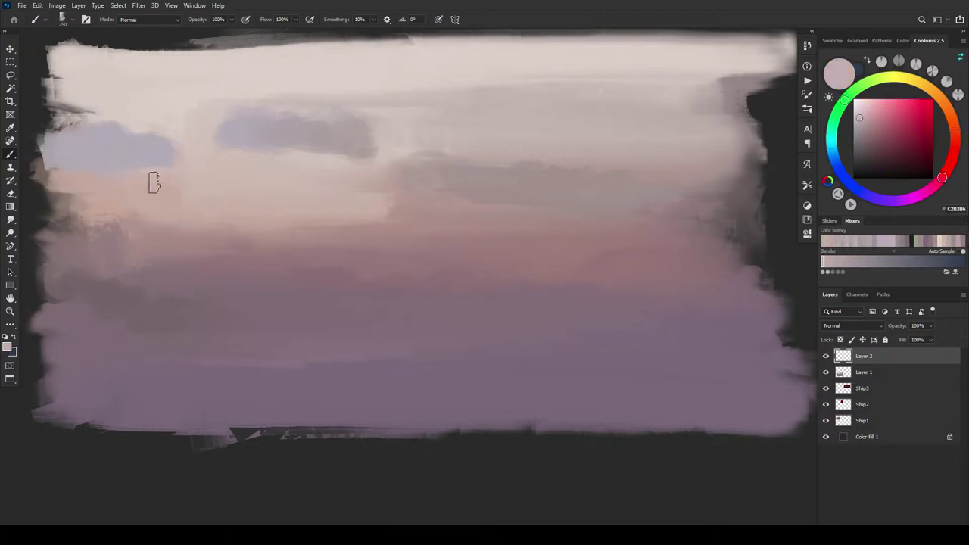
{"action": "left_click", "coordinate": [140, 180], "text": "alt"}
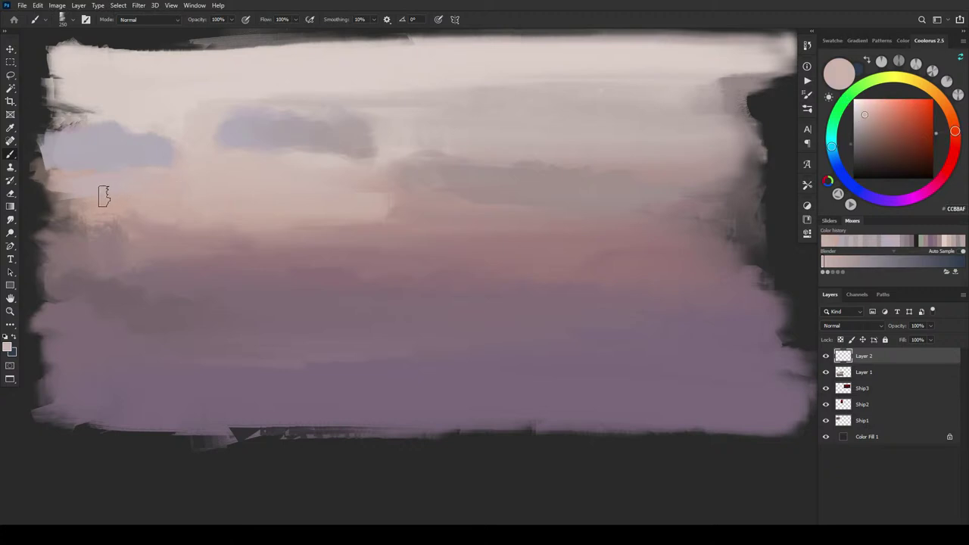
Step: Resize the brush and tint the left cloud's outer end with sampled dusky rose (#9A8384) and greyish mauve
{"action": "key", "text": "bracketright"}
{"action": "key", "text": "bracketright"}
{"action": "key", "text": "bracketright"}
{"action": "key", "text": "bracketright"}
{"action": "key", "text": "bracketright"}
{"action": "key", "text": "bracketright"}
{"action": "key", "text": "bracketright"}
{"action": "key", "text": "bracketright"}
{"action": "key", "text": "bracketright"}
{"action": "key", "text": "bracketright"}
{"action": "left_click", "coordinate": [129, 253], "text": "alt"}
{"action": "key", "text": "bracketleft"}
{"action": "key", "text": "bracketleft"}
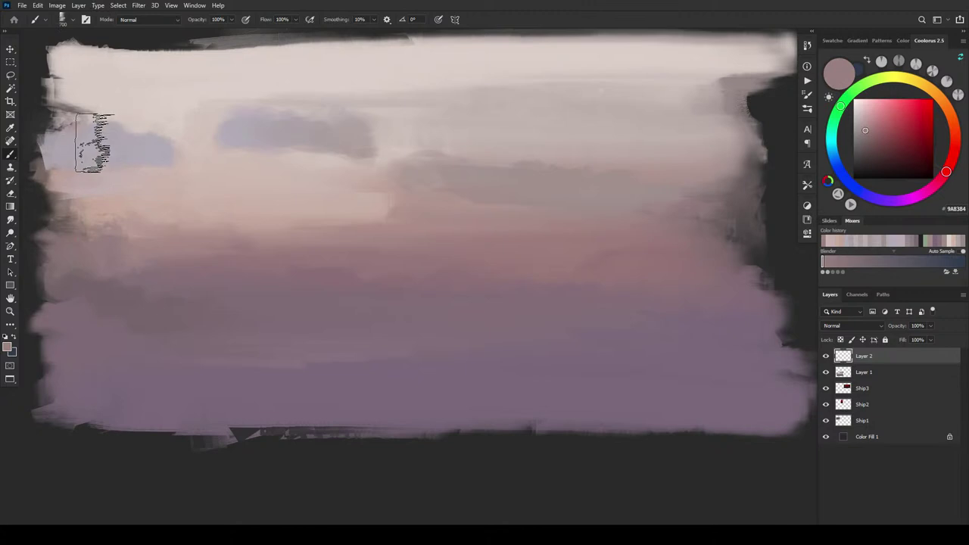
{"action": "key", "text": "bracketleft"}
{"action": "key", "text": "bracketleft"}
{"action": "key", "text": "bracketleft"}
{"action": "left_click", "coordinate": [136, 146], "text": "alt"}
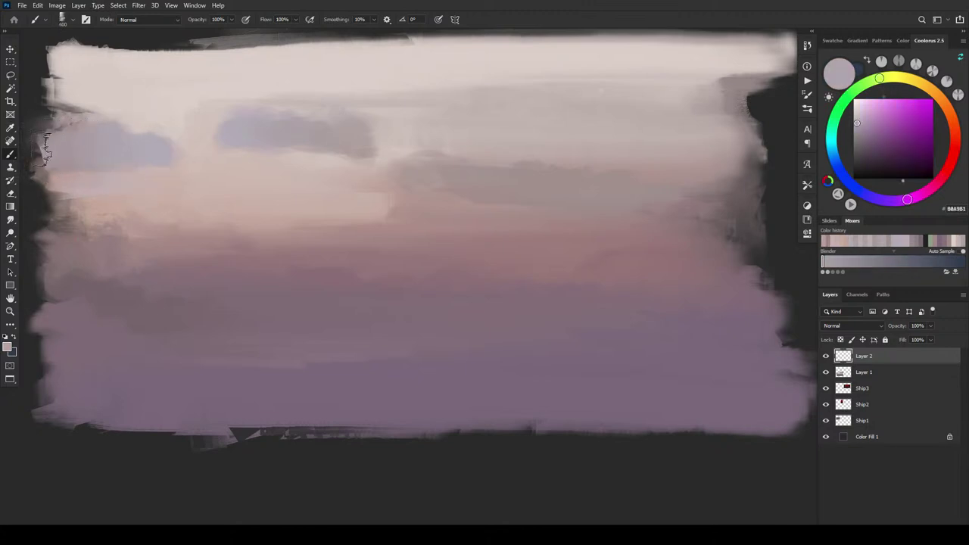
Step: Fill the sky's left edge below the cloud with sampled rose tones from #B7A39E to #A28C8A
{"action": "left_click", "coordinate": [63, 180], "text": "alt"}
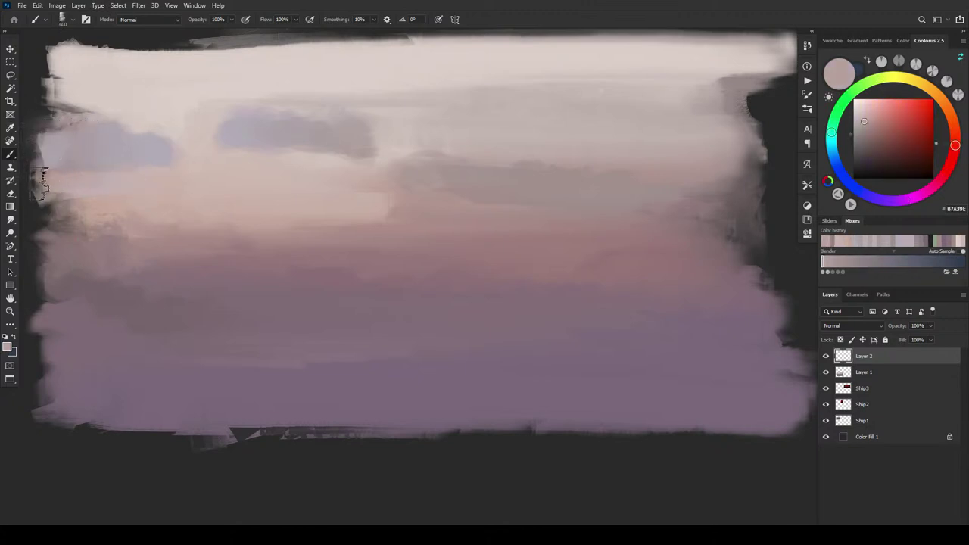
{"action": "key", "text": "bracketright"}
{"action": "left_click", "coordinate": [107, 210], "text": "alt"}
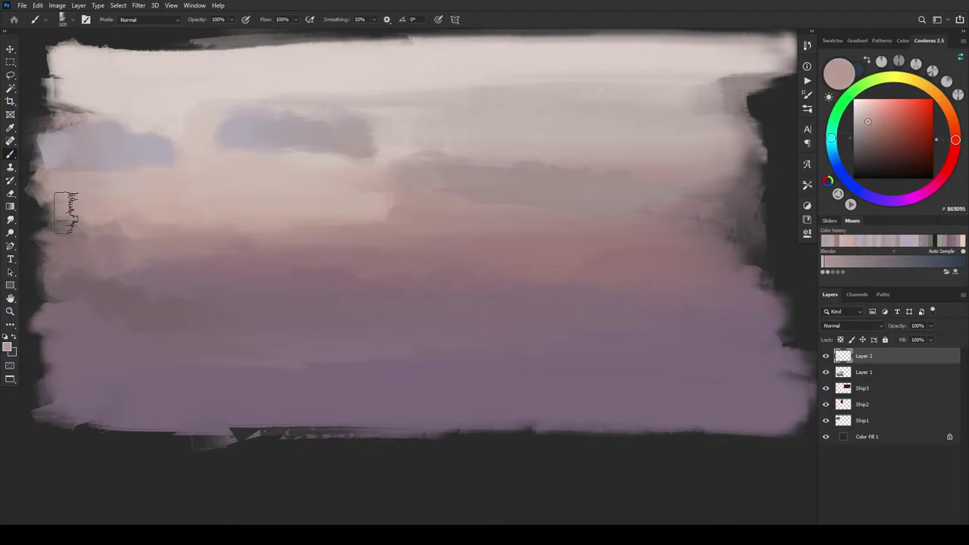
{"action": "left_click", "coordinate": [87, 216], "text": "alt"}
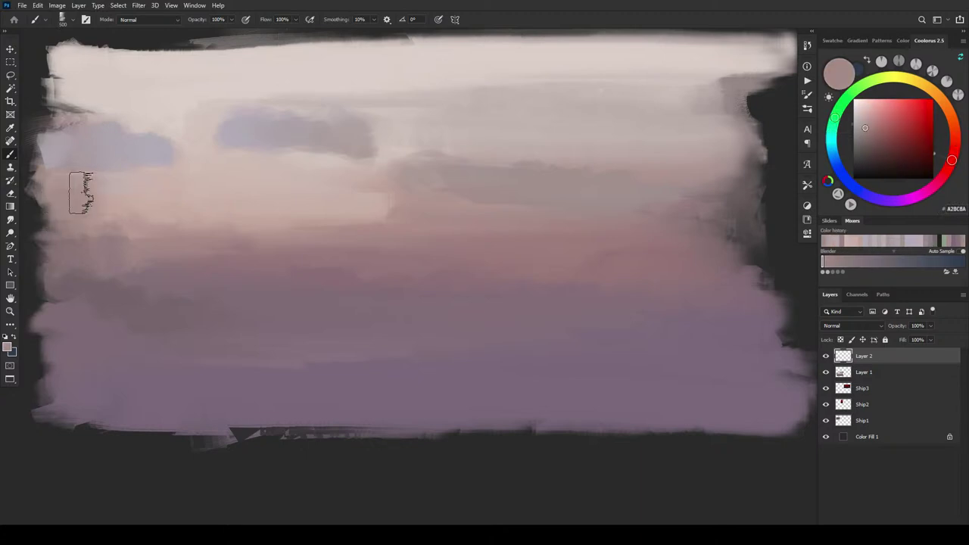
Step: Paint rose above the left cloud with a smaller brush and blend it into the pale sky using sampled lighter tones
{"action": "key", "text": "bracketleft"}
{"action": "key", "text": "bracketleft"}
{"action": "key", "text": "bracketleft"}
{"action": "key", "text": "bracketleft"}
{"action": "key", "text": "bracketleft"}
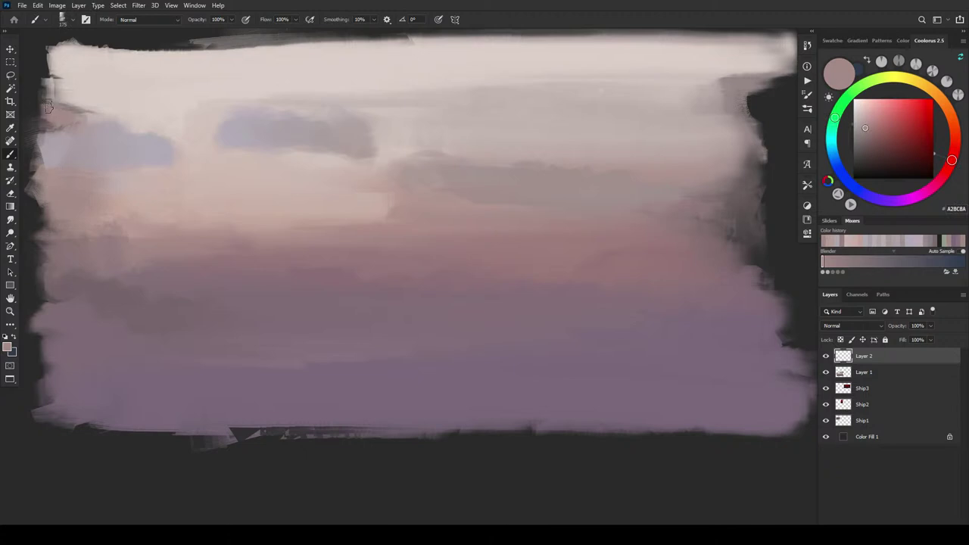
{"action": "left_click", "coordinate": [96, 115], "text": "alt"}
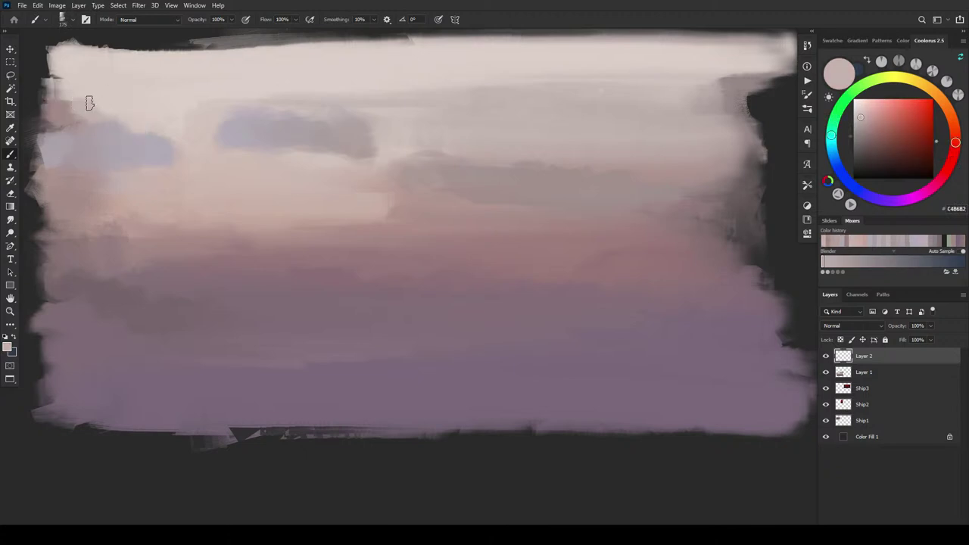
{"action": "left_click", "coordinate": [89, 106], "text": "alt"}
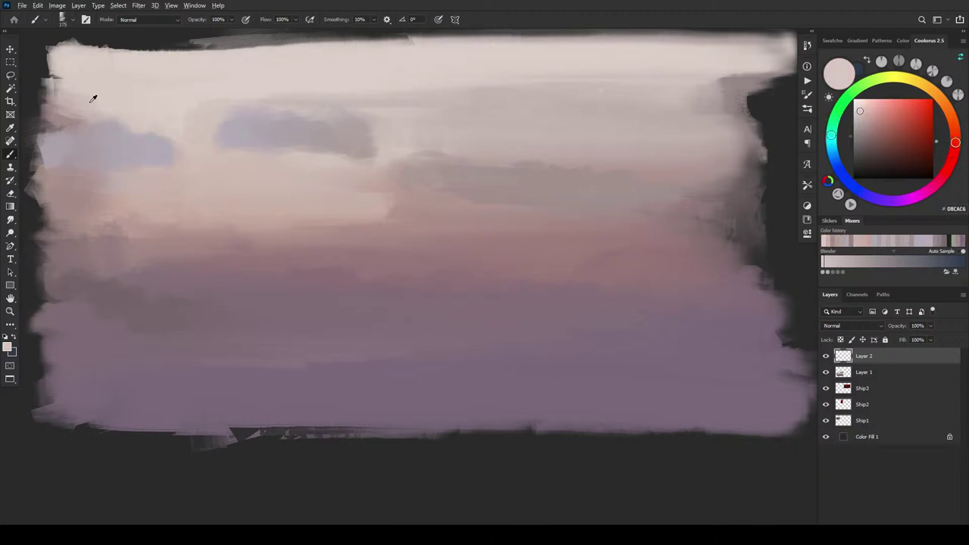
{"action": "left_click", "coordinate": [91, 100], "text": "alt"}
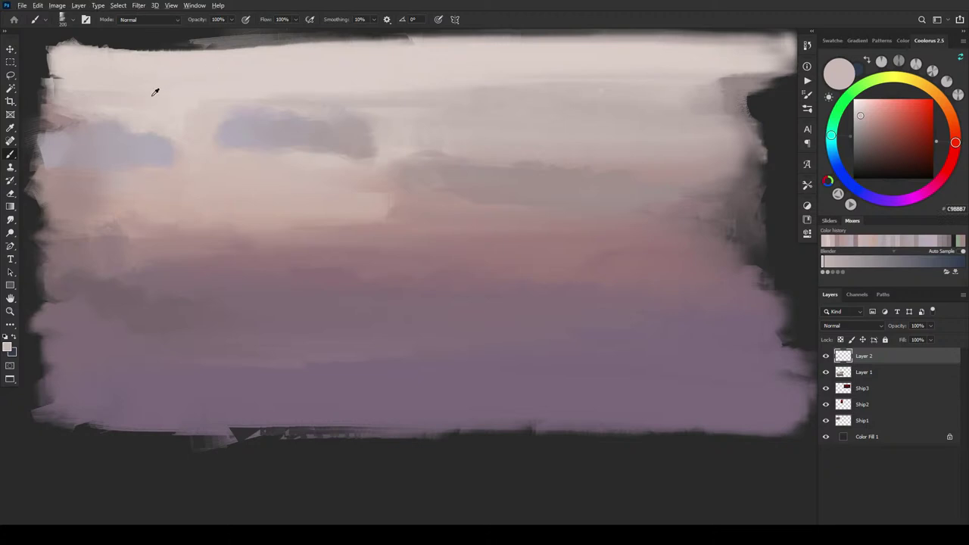
Step: Smooth the pale sky band above both clouds with sampled off-white tones (#DACCC8 and #DCD1CB)
{"action": "left_click", "coordinate": [152, 91], "text": "alt"}
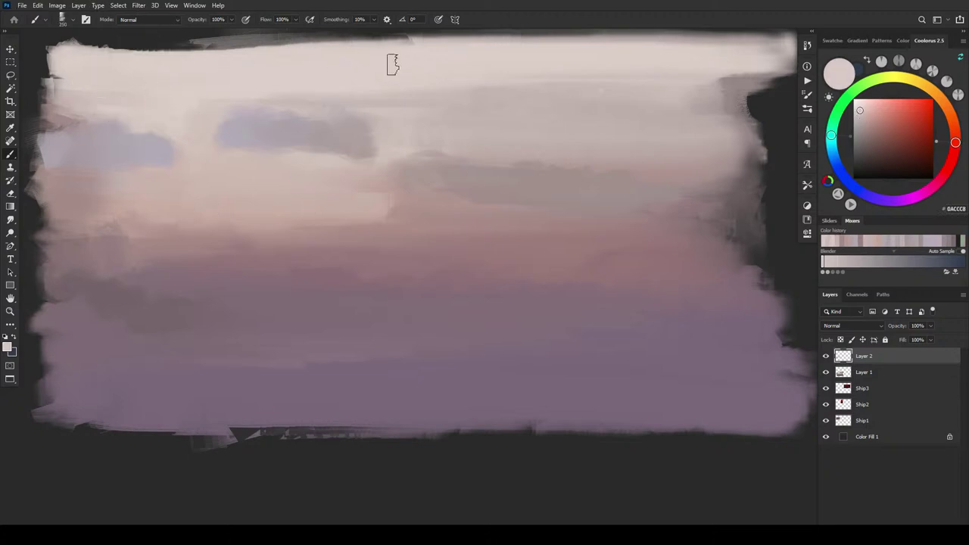
{"action": "left_click", "coordinate": [353, 88], "text": "alt"}
{"action": "left_click", "coordinate": [272, 89], "text": "alt"}
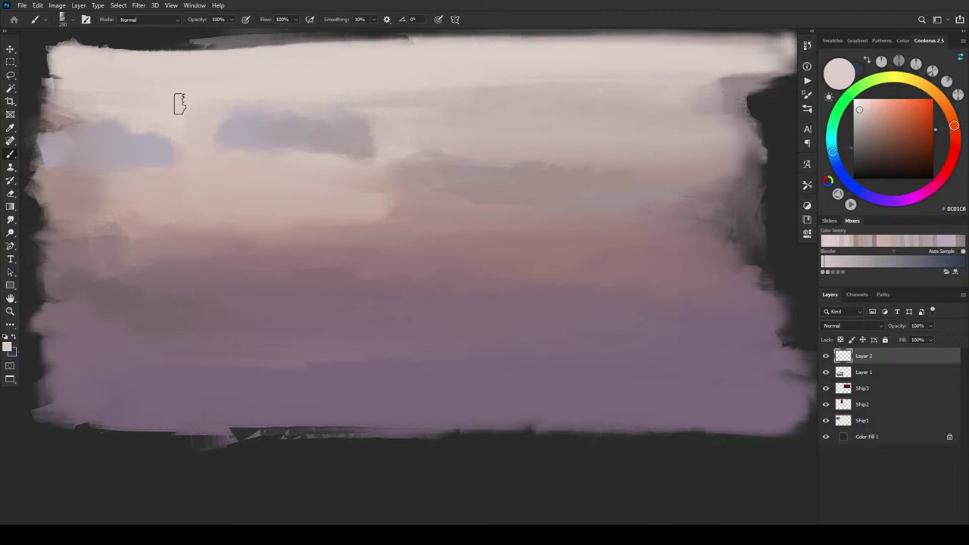
Step: Paint sampled peach (#C4AFA5) above the second cloud with a larger brush and blend it into the surrounding sky with paler tones
{"action": "left_click", "coordinate": [106, 194], "text": "alt"}
{"action": "key", "text": "bracketright"}
{"action": "key", "text": "bracketright"}
{"action": "key", "text": "bracketright"}
{"action": "key", "text": "bracketright"}
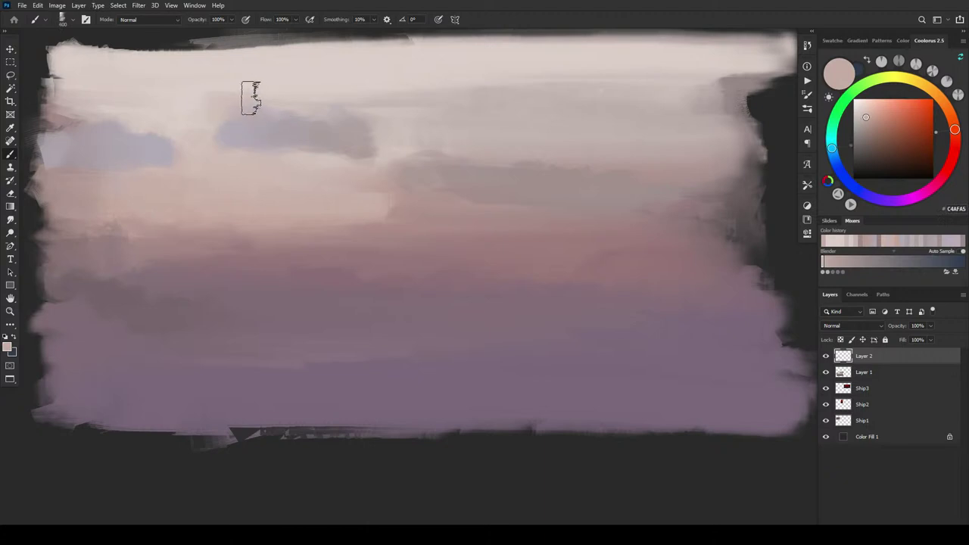
{"action": "left_click", "coordinate": [193, 136], "text": "alt"}
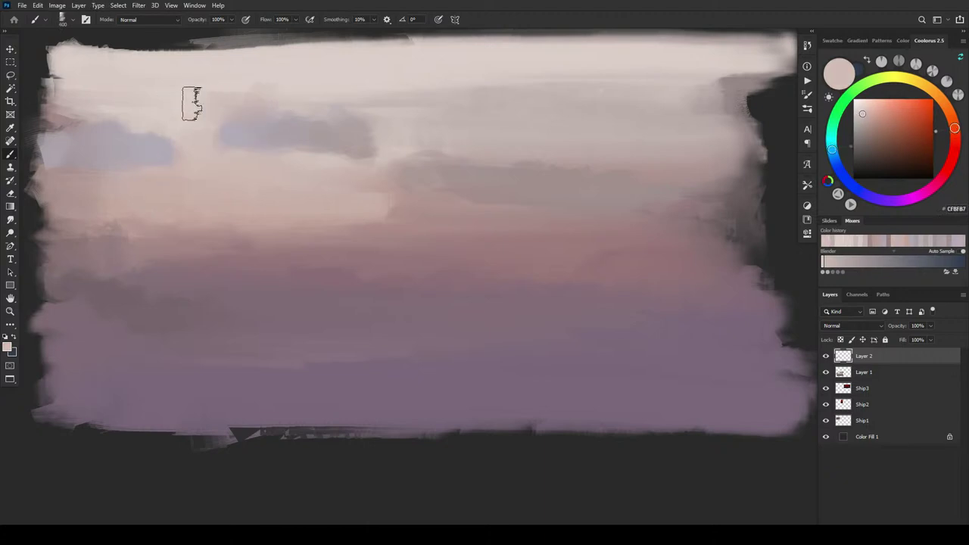
{"action": "left_click", "coordinate": [198, 87], "text": "alt"}
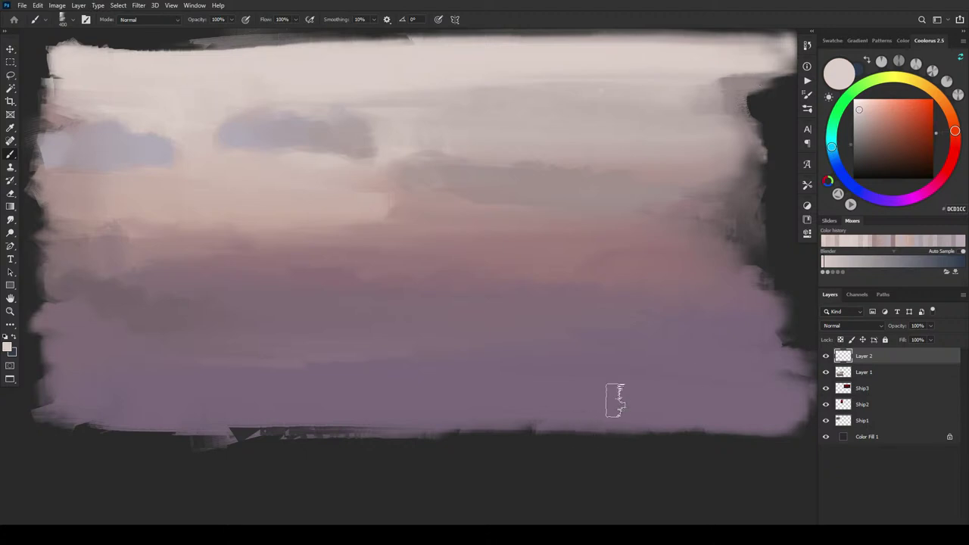
Step: Blend the grey area at the sky's right edge with a smaller brush and sampled mauve-grey tones from #938384 to #695E5F
{"action": "left_click", "coordinate": [713, 184], "text": "alt"}
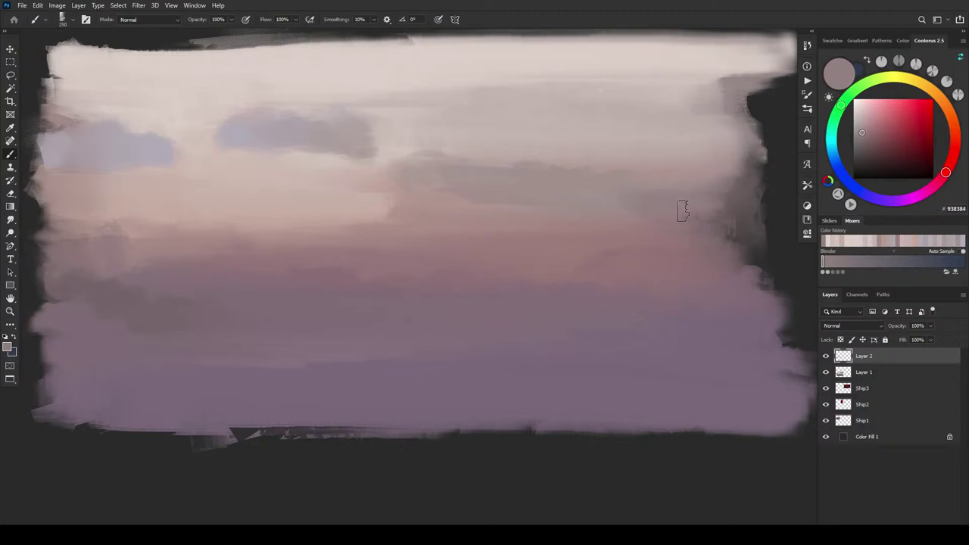
{"action": "left_click", "coordinate": [733, 197], "text": "alt"}
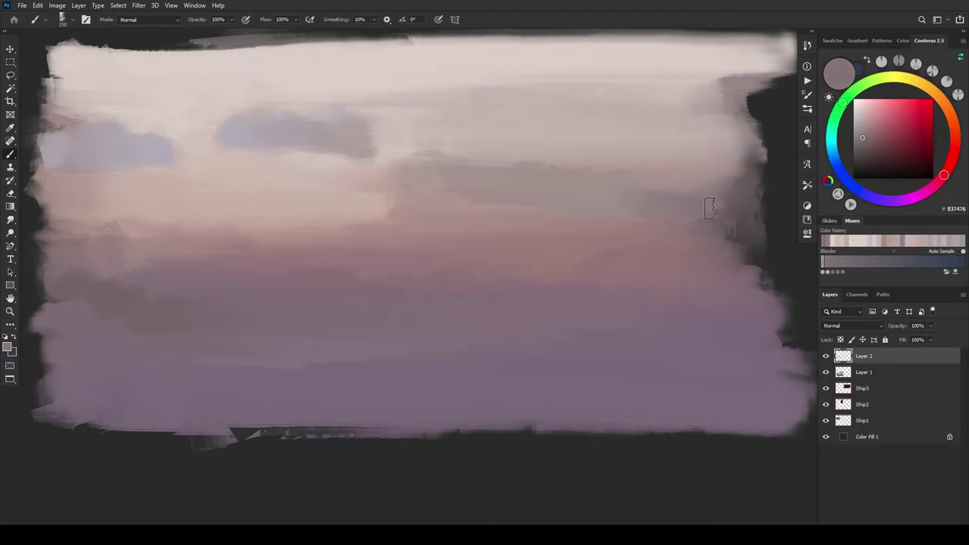
{"action": "left_click", "coordinate": [734, 199], "text": "alt"}
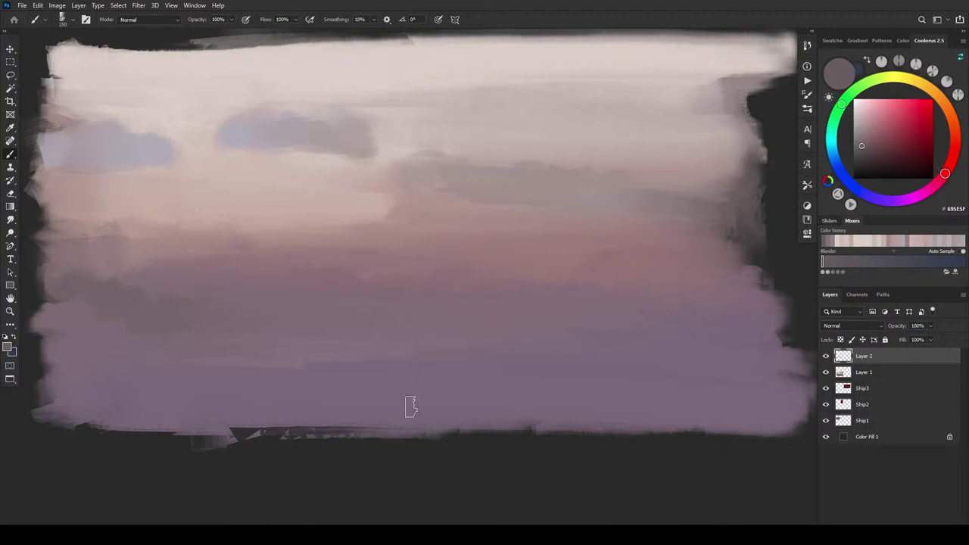
Step: Blend sampled dusty rose tones through the middle sky band beside the peach area with a larger brush
{"action": "left_click", "coordinate": [319, 225], "text": "alt"}
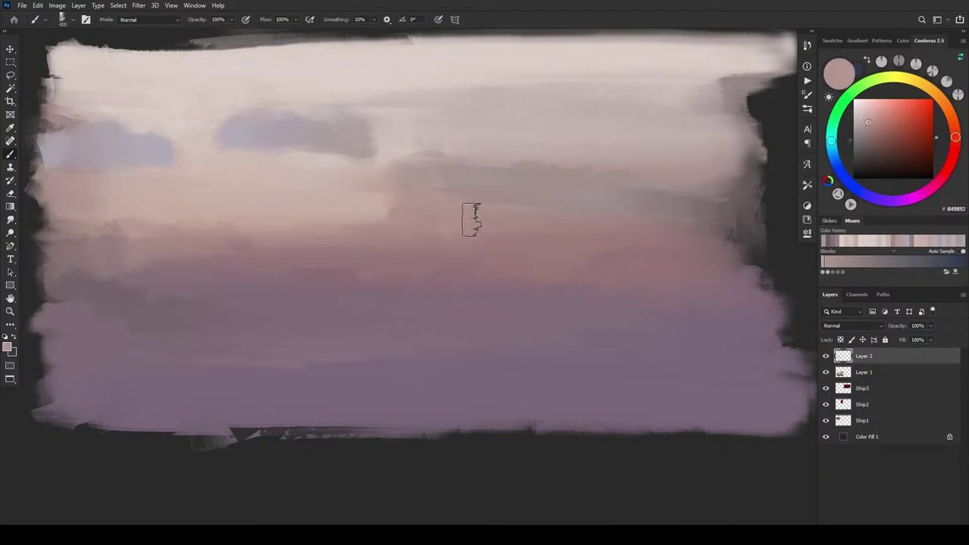
{"action": "left_click", "coordinate": [349, 226], "text": "alt"}
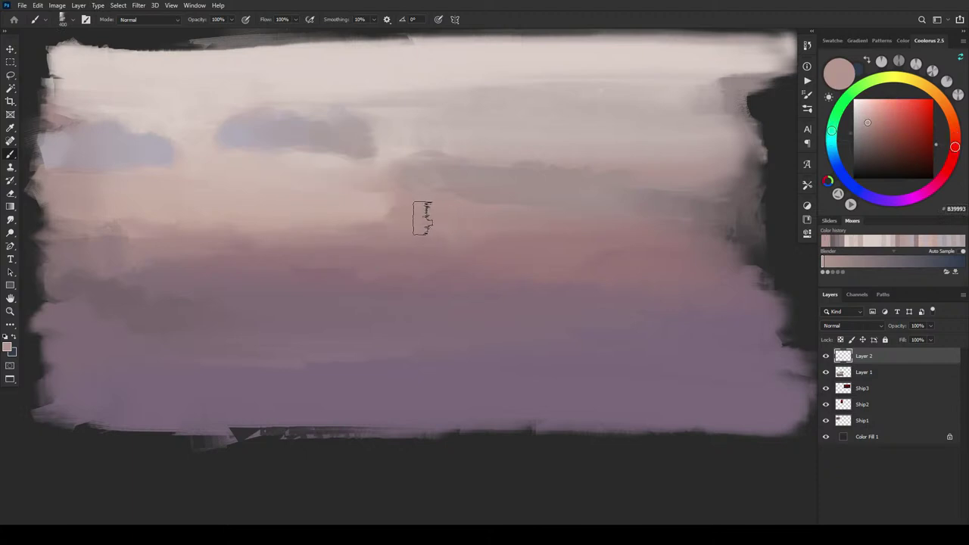
{"action": "left_click", "coordinate": [323, 229], "text": "alt"}
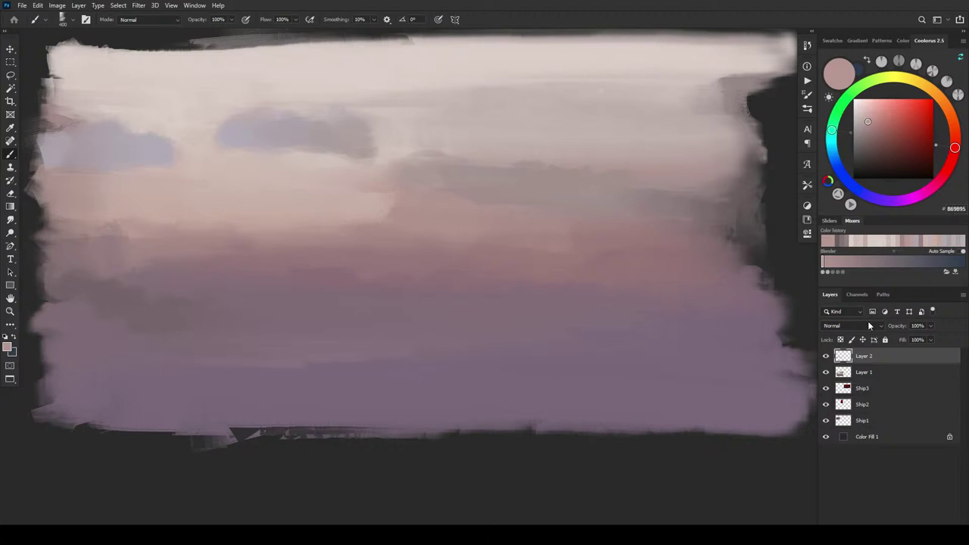
Step: Create a new layer above the clouds and set the brush colour to near-black #151516
{"action": "key", "text": "ctrl+shift+alt+n"}
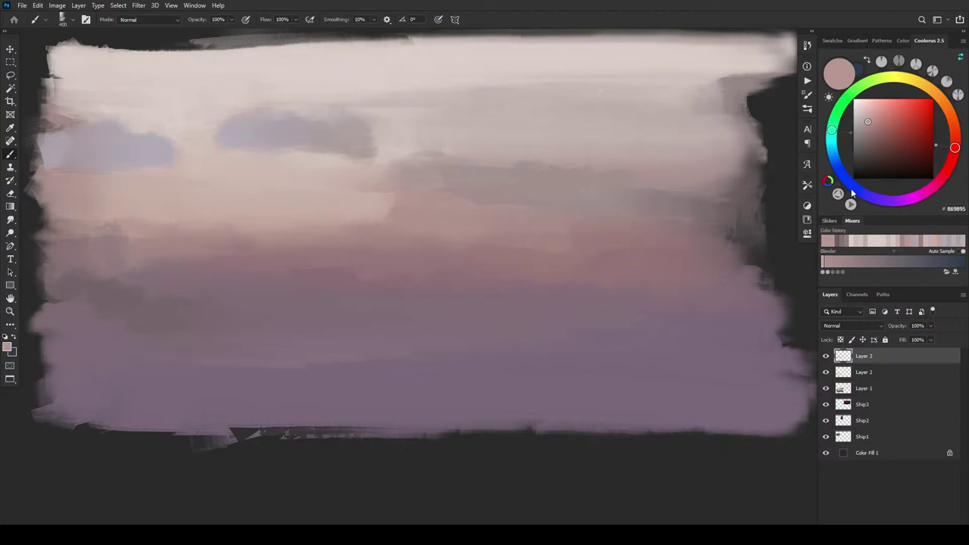
{"action": "left_click", "coordinate": [865, 167]}
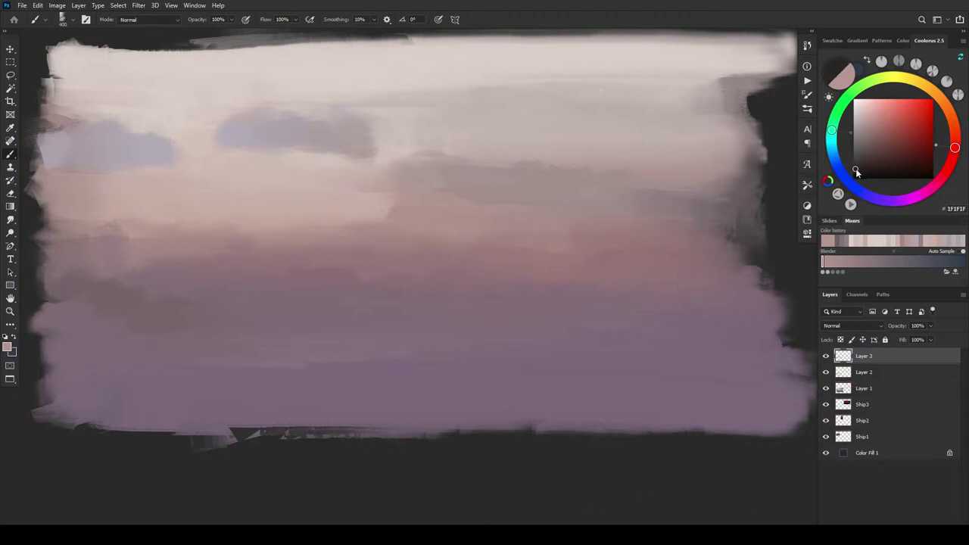
{"action": "left_click_drag", "start_coordinate": [856, 172], "coordinate": [856, 172]}
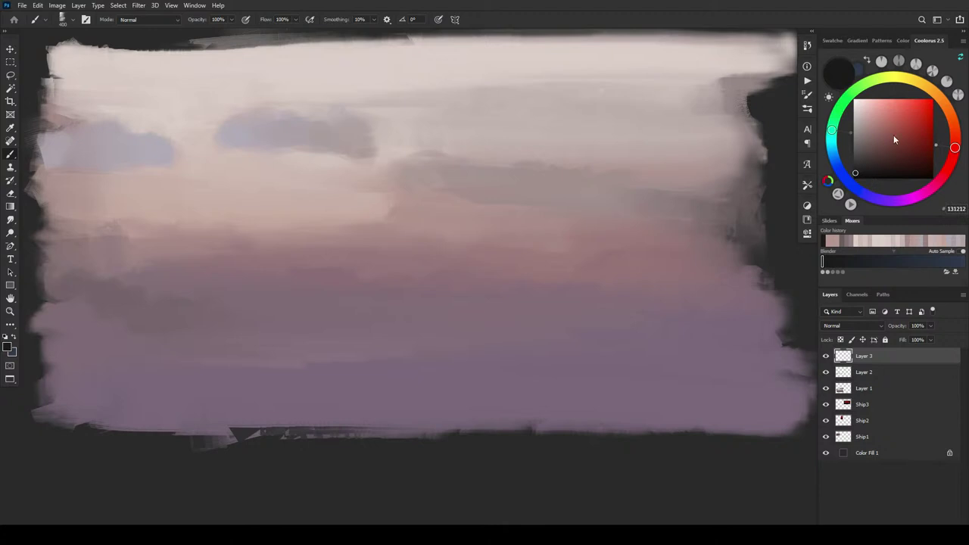
{"action": "left_click", "coordinate": [856, 172]}
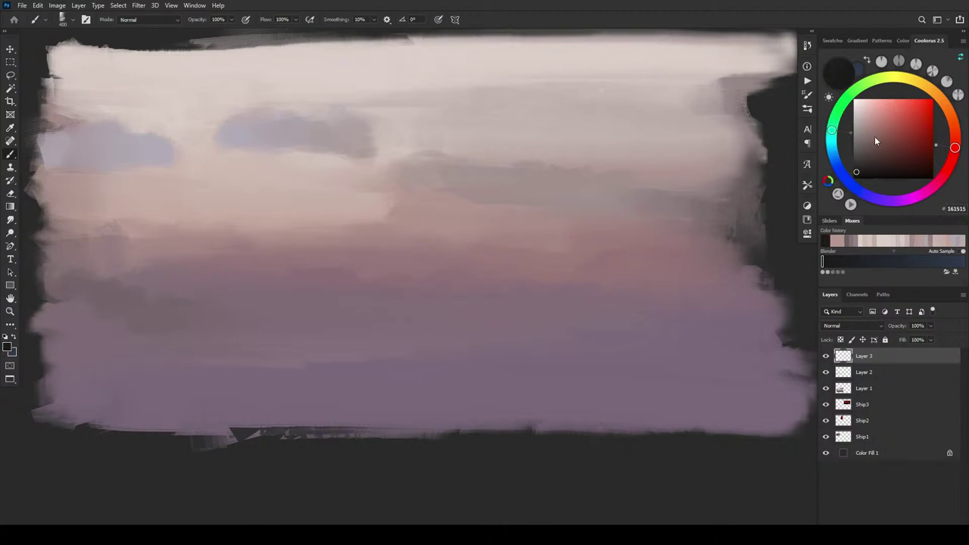
{"action": "left_click_drag", "start_coordinate": [842, 180], "coordinate": [864, 198]}
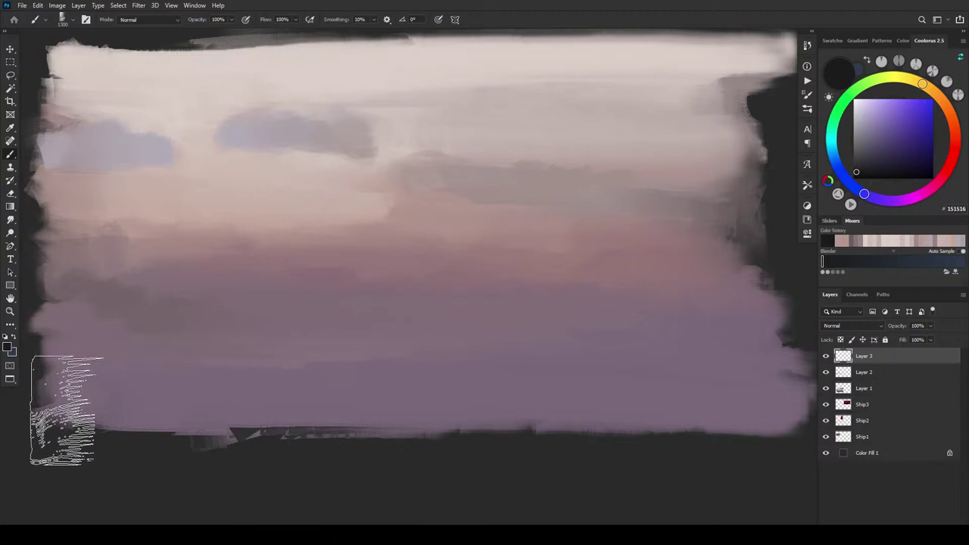
Step: Paint a broad near-black ground band across the bottom of the sky with a size 1300 brush
{"action": "left_click_drag", "start_coordinate": [65, 411], "coordinate": [728, 380]}
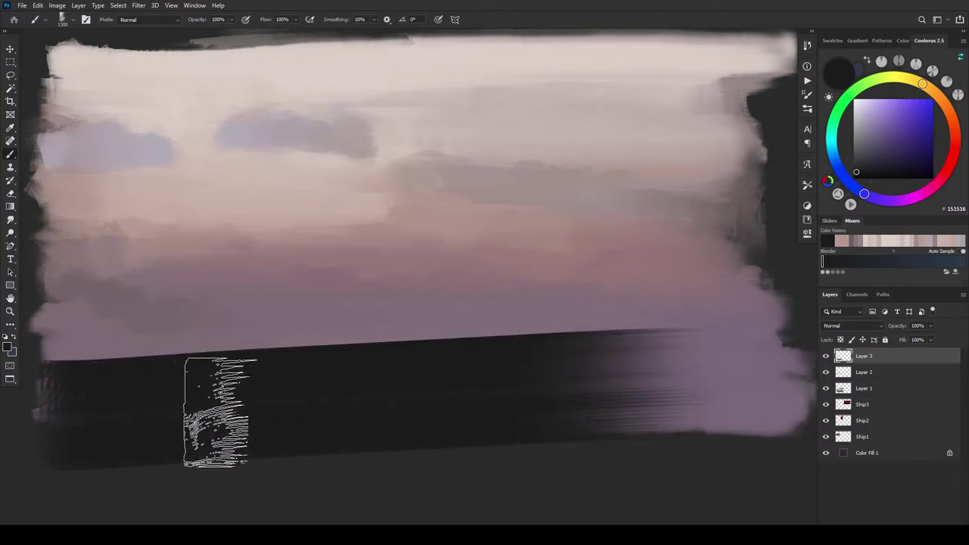
{"action": "key", "text": "ctrl+z"}
{"action": "left_click_drag", "start_coordinate": [82, 389], "coordinate": [545, 392]}
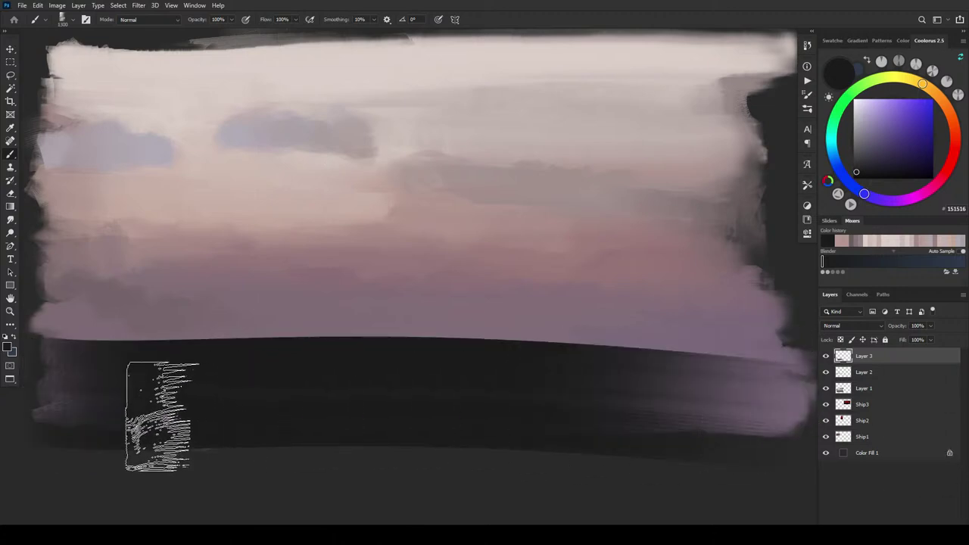
{"action": "mouse_move", "coordinate": [113, 364]}
{"action": "left_mouse_down"}
{"action": "mouse_move", "coordinate": [50, 371]}
{"action": "mouse_move", "coordinate": [263, 353]}
{"action": "left_mouse_up"}
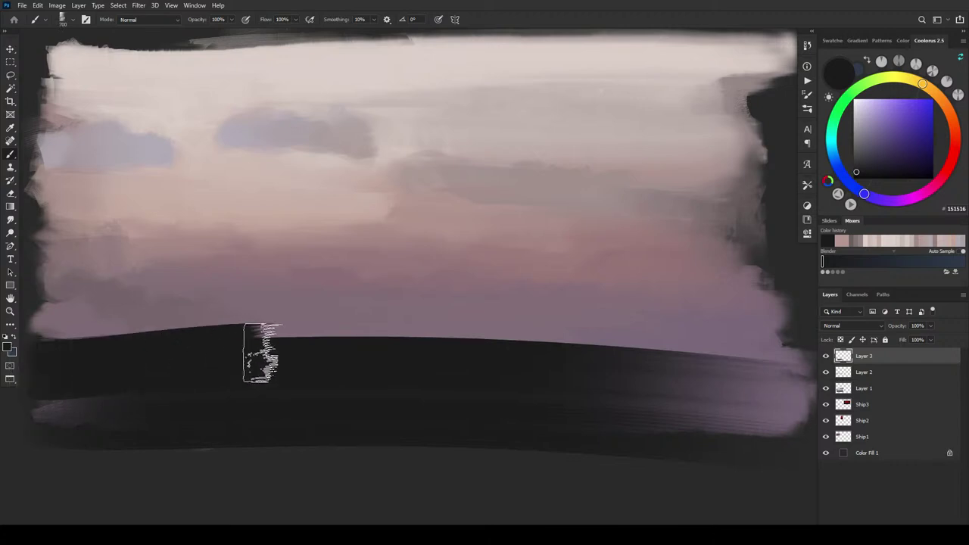
{"action": "key", "text": "ctrl+z"}
Step: Raise and smooth the left half of the dark horizon edge with a size 175 brush
{"action": "key", "text": "bracketleft"}
{"action": "key", "text": "bracketleft"}
{"action": "key", "text": "bracketleft"}
{"action": "key", "text": "bracketleft"}
{"action": "key", "text": "bracketleft"}
{"action": "key", "text": "bracketleft"}
{"action": "key", "text": "bracketleft"}
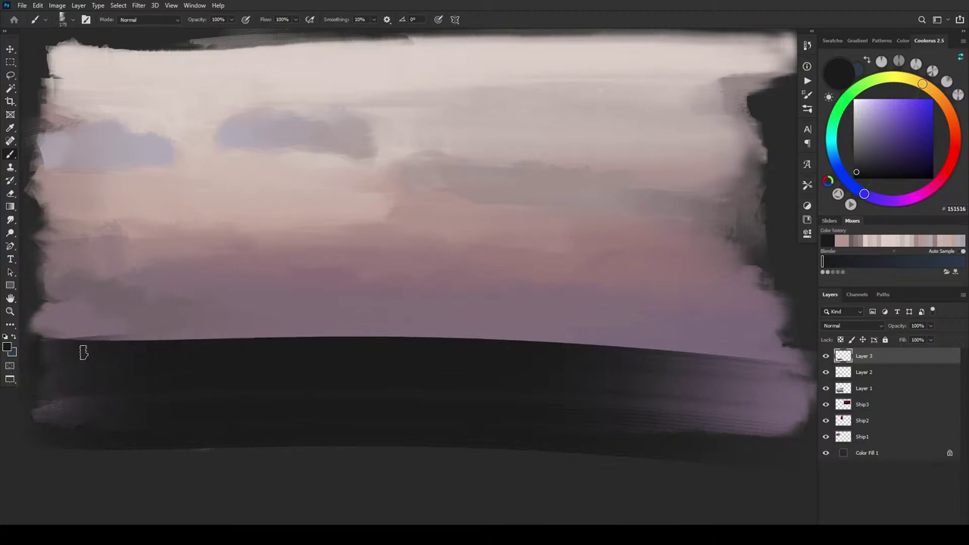
{"action": "left_click_drag", "start_coordinate": [30, 342], "coordinate": [344, 336]}
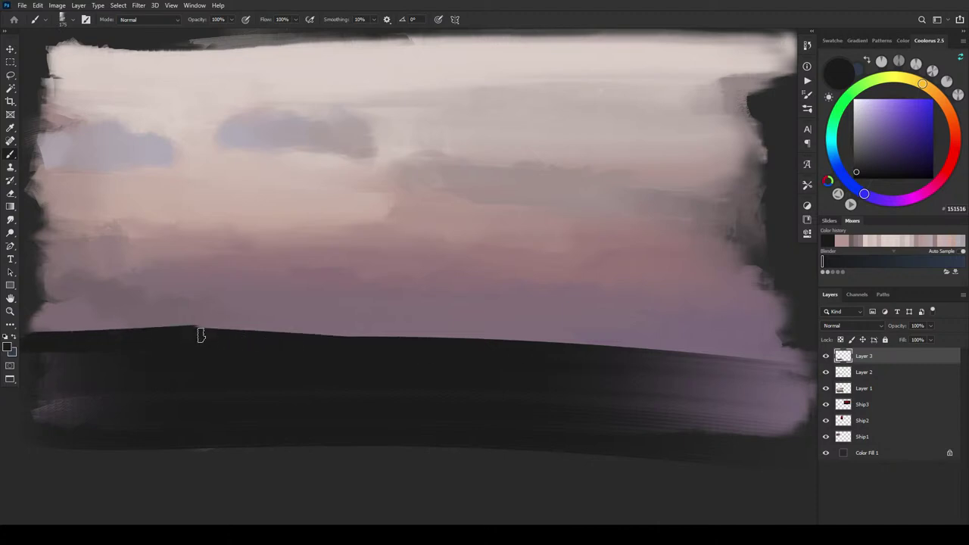
{"action": "left_click_drag", "start_coordinate": [200, 335], "coordinate": [531, 345]}
Step: Extend the dark ground across to the painting's right edge with a larger brush
{"action": "key", "text": "bracketright"}
{"action": "key", "text": "bracketright"}
{"action": "key", "text": "bracketright"}
{"action": "key", "text": "bracketright"}
{"action": "key", "text": "bracketright"}
{"action": "key", "text": "bracketright"}
{"action": "key", "text": "bracketright"}
{"action": "key", "text": "bracketright"}
{"action": "key", "text": "bracketright"}
{"action": "key", "text": "bracketright"}
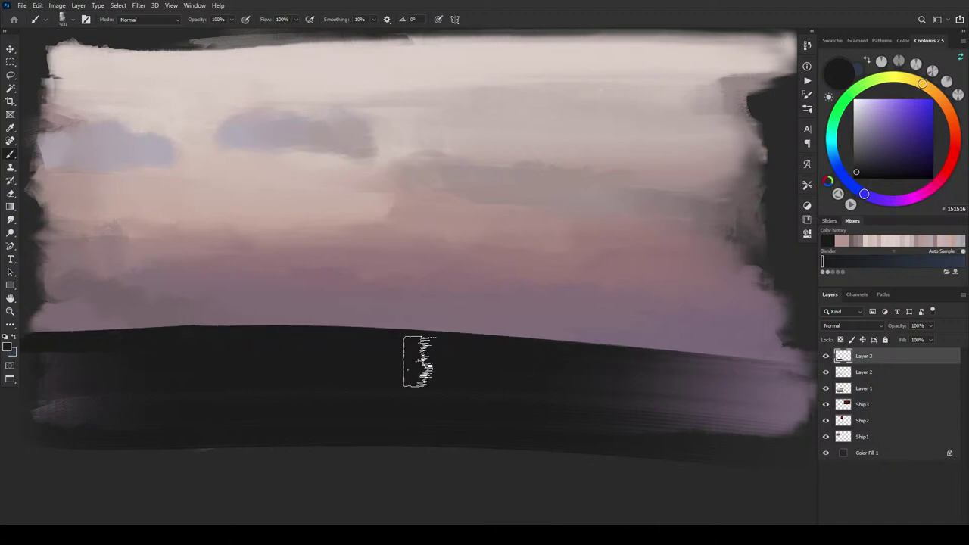
{"action": "left_click_drag", "start_coordinate": [303, 359], "coordinate": [916, 359]}
{"action": "key", "text": "ctrl+z"}
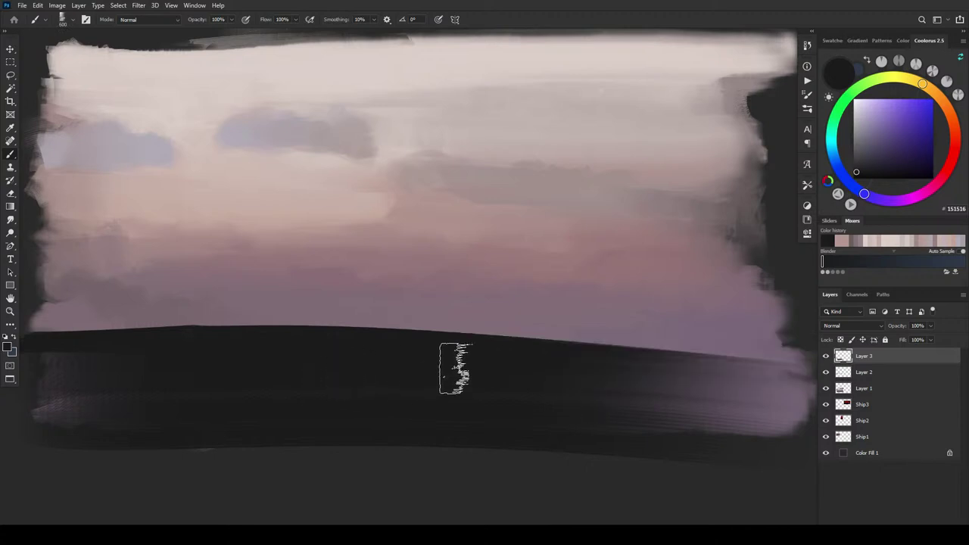
{"action": "key", "text": "ctrl+shift+z"}
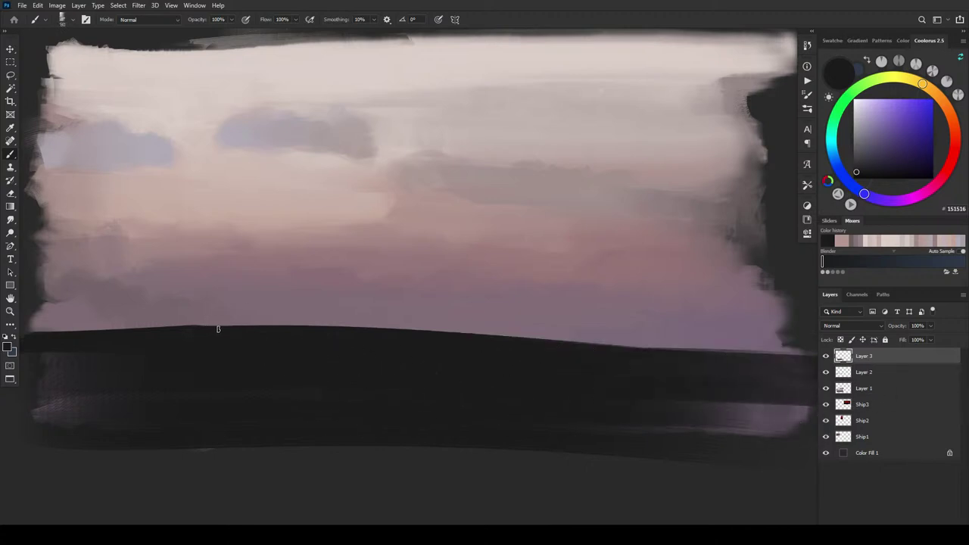
Step: Raise and level the right half of the dark horizon with long size 400 brush strokes
{"action": "key", "text": "bracketright"}
{"action": "key", "text": "bracketright"}
{"action": "key", "text": "bracketright"}
{"action": "key", "text": "bracketright"}
{"action": "key", "text": "bracketright"}
{"action": "key", "text": "bracketright"}
{"action": "key", "text": "bracketright"}
{"action": "key", "text": "bracketright"}
{"action": "left_click_drag", "start_coordinate": [360, 359], "coordinate": [758, 353]}
{"action": "key", "text": "ctrl+z"}
{"action": "left_click_drag", "start_coordinate": [787, 362], "coordinate": [412, 360]}
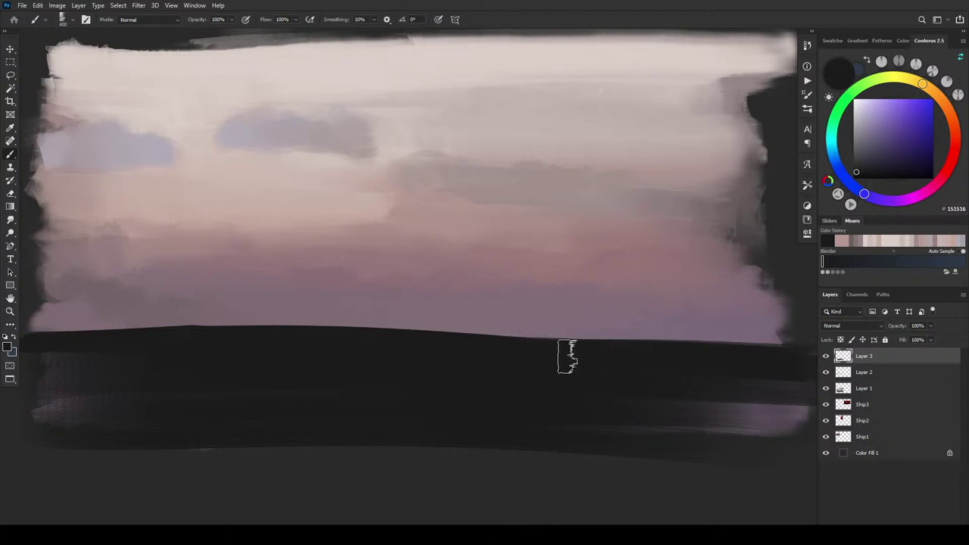
{"action": "left_click_drag", "start_coordinate": [676, 369], "coordinate": [398, 350]}
Step: Add tiny building silhouettes on the left horizon and straighten the right horizon edge with a smaller brush
{"action": "key", "text": "bracketleft"}
{"action": "key", "text": "bracketleft"}
{"action": "key", "text": "bracketleft"}
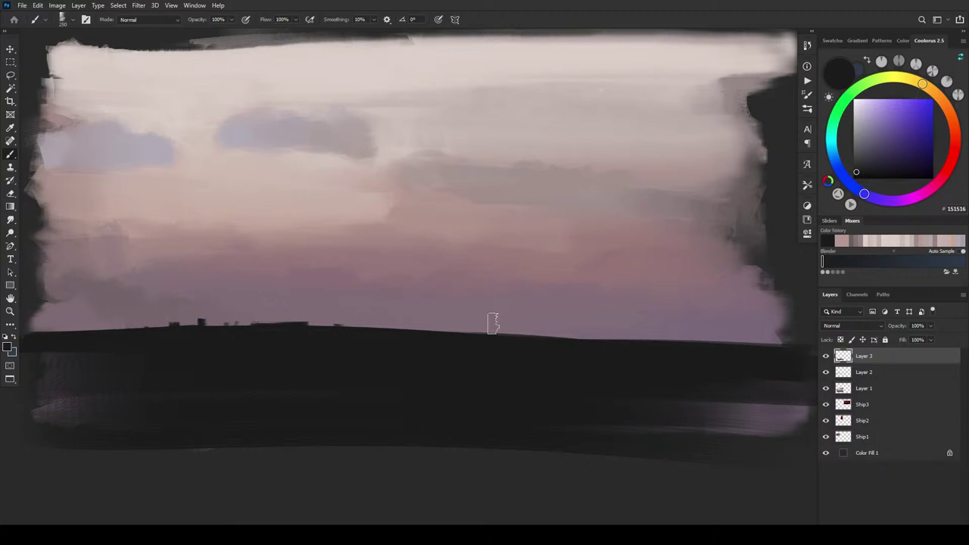
{"action": "left_click_drag", "start_coordinate": [351, 344], "coordinate": [888, 331]}
{"action": "key", "text": "ctrl+z"}
{"action": "left_click_drag", "start_coordinate": [406, 344], "coordinate": [928, 363]}
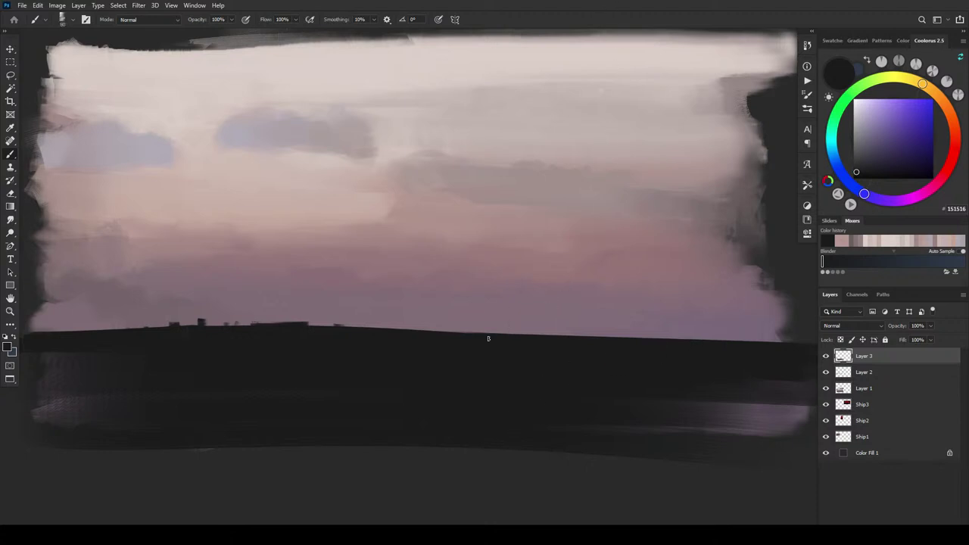
Step: Block in a dark aircraft fuselage silhouette just above the middle of the horizon
{"action": "key", "text": "bracketright"}
{"action": "key", "text": "bracketright"}
{"action": "key", "text": "bracketright"}
{"action": "key", "text": "bracketright"}
{"action": "key", "text": "bracketright"}
{"action": "key", "text": "bracketleft"}
{"action": "key", "text": "bracketleft"}
{"action": "key", "text": "bracketleft"}
{"action": "mouse_move", "coordinate": [504, 265]}
{"action": "left_mouse_down"}
{"action": "mouse_move", "coordinate": [492, 283]}
{"action": "mouse_move", "coordinate": [510, 281]}
{"action": "mouse_move", "coordinate": [453, 276]}
{"action": "mouse_move", "coordinate": [477, 288]}
{"action": "mouse_move", "coordinate": [472, 297]}
{"action": "mouse_move", "coordinate": [461, 274]}
{"action": "mouse_move", "coordinate": [494, 265]}
{"action": "mouse_move", "coordinate": [471, 289]}
{"action": "left_mouse_up"}
{"action": "key", "text": "["}
{"action": "key", "text": "["}
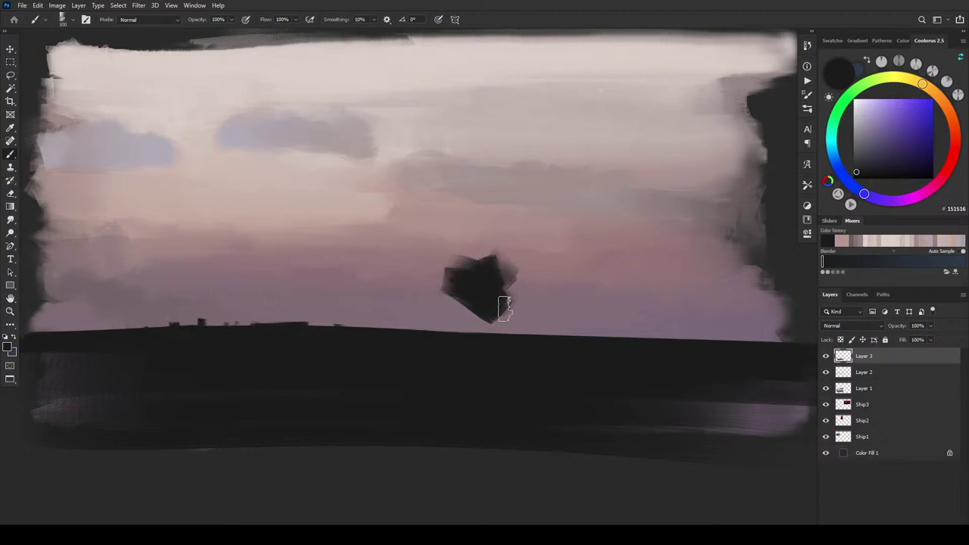
{"action": "mouse_move", "coordinate": [434, 283]}
{"action": "left_mouse_down"}
{"action": "mouse_move", "coordinate": [498, 274]}
{"action": "mouse_move", "coordinate": [551, 282]}
{"action": "left_mouse_up"}
{"action": "left_click_drag", "start_coordinate": [489, 268], "coordinate": [533, 273]}
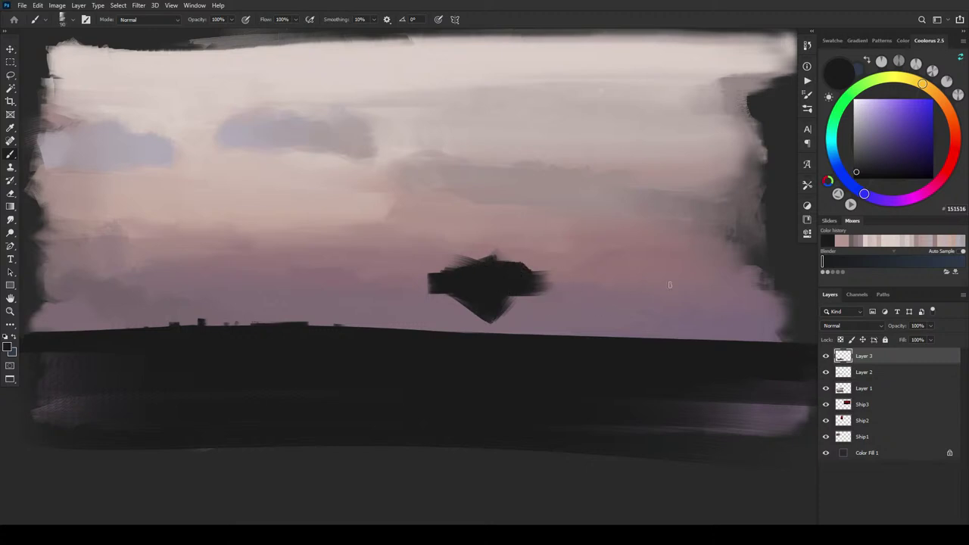
Step: Paint the silhouette's thin right wing and the landing gear that connects the fuselage to the ground
{"action": "mouse_move", "coordinate": [643, 285]}
{"action": "left_mouse_down"}
{"action": "mouse_move", "coordinate": [501, 288]}
{"action": "mouse_move", "coordinate": [623, 281]}
{"action": "left_mouse_up"}
{"action": "key", "text": "ctrl+z"}
{"action": "left_click_drag", "start_coordinate": [537, 287], "coordinate": [615, 283]}
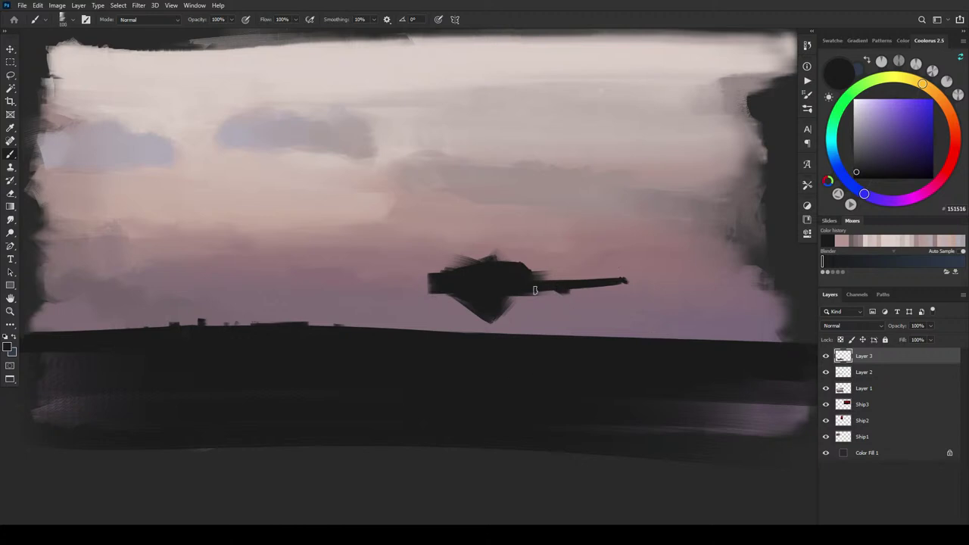
{"action": "mouse_move", "coordinate": [532, 308]}
{"action": "left_mouse_down"}
{"action": "mouse_move", "coordinate": [519, 296]}
{"action": "mouse_move", "coordinate": [534, 307]}
{"action": "left_mouse_up"}
{"action": "mouse_move", "coordinate": [437, 335]}
{"action": "left_mouse_down"}
{"action": "mouse_move", "coordinate": [468, 313]}
{"action": "mouse_move", "coordinate": [451, 320]}
{"action": "mouse_move", "coordinate": [461, 301]}
{"action": "mouse_move", "coordinate": [453, 315]}
{"action": "mouse_move", "coordinate": [469, 304]}
{"action": "mouse_move", "coordinate": [458, 301]}
{"action": "mouse_move", "coordinate": [479, 307]}
{"action": "mouse_move", "coordinate": [443, 300]}
{"action": "mouse_move", "coordinate": [474, 307]}
{"action": "mouse_move", "coordinate": [453, 322]}
{"action": "mouse_move", "coordinate": [487, 321]}
{"action": "left_mouse_up"}
{"action": "key", "text": "bracketleft"}
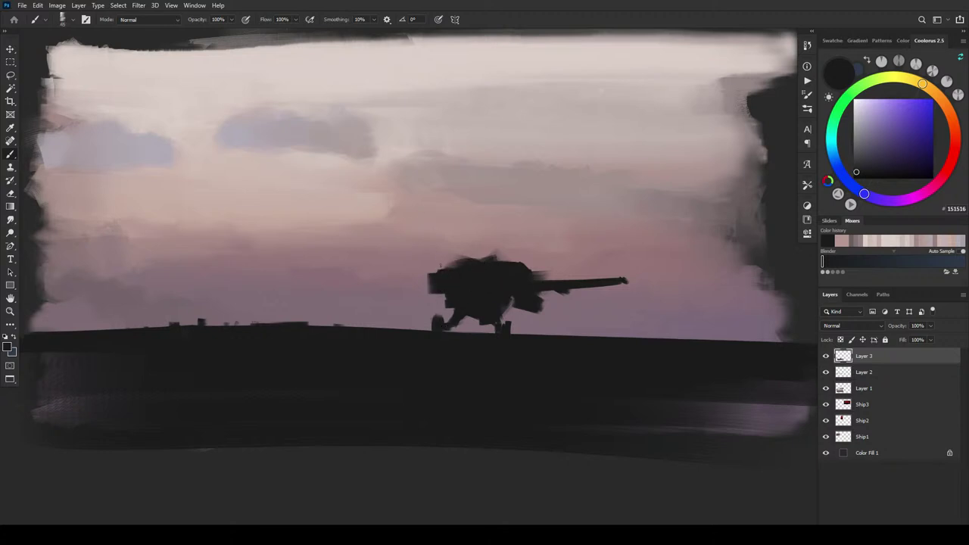
Step: Paint two angled tail fins rising from the top of the aircraft's fuselage
{"action": "mouse_move", "coordinate": [442, 265]}
{"action": "left_mouse_down"}
{"action": "mouse_move", "coordinate": [421, 223]}
{"action": "mouse_move", "coordinate": [450, 266]}
{"action": "left_mouse_up"}
{"action": "left_click_drag", "start_coordinate": [433, 235], "coordinate": [447, 264]}
{"action": "mouse_move", "coordinate": [490, 260]}
{"action": "left_mouse_down"}
{"action": "mouse_move", "coordinate": [499, 219]}
{"action": "mouse_move", "coordinate": [482, 265]}
{"action": "left_mouse_up"}
{"action": "key", "text": "ctrl+z"}
{"action": "key", "text": "ctrl+z"}
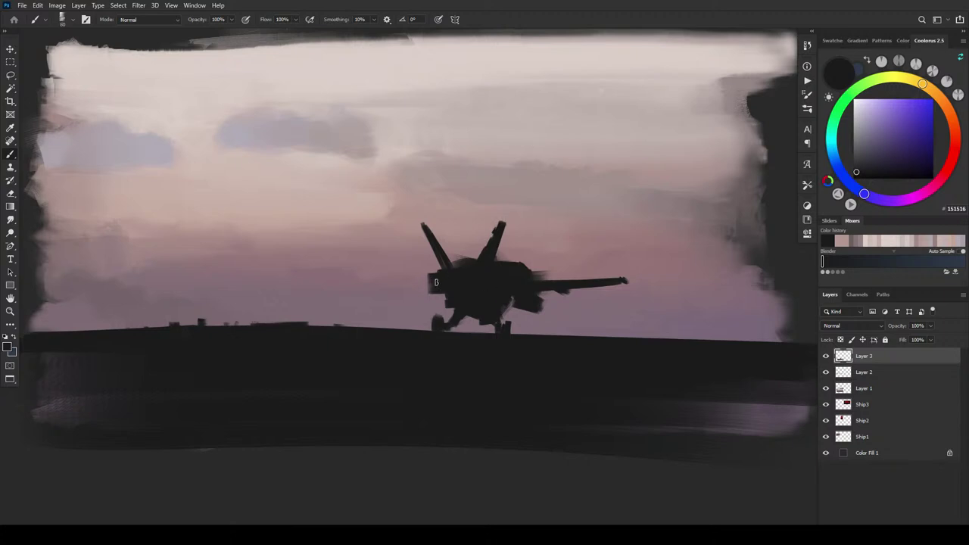
Step: Paint the aircraft's left wing with a small thickened tip, tapering outward from the fuselage
{"action": "left_click_drag", "start_coordinate": [415, 295], "coordinate": [439, 295]}
{"action": "mouse_move", "coordinate": [447, 289]}
{"action": "left_mouse_down"}
{"action": "mouse_move", "coordinate": [408, 293]}
{"action": "mouse_move", "coordinate": [374, 277]}
{"action": "mouse_move", "coordinate": [444, 280]}
{"action": "left_mouse_up"}
{"action": "key", "text": "ctrl+z"}
{"action": "mouse_move", "coordinate": [367, 288]}
{"action": "left_mouse_down"}
{"action": "mouse_move", "coordinate": [445, 290]}
{"action": "mouse_move", "coordinate": [336, 287]}
{"action": "mouse_move", "coordinate": [448, 293]}
{"action": "left_mouse_up"}
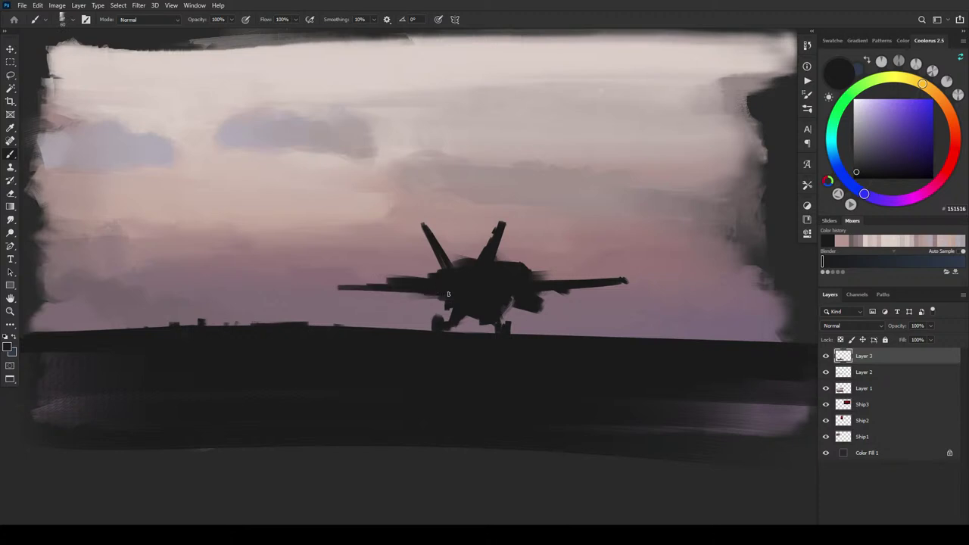
{"action": "mouse_move", "coordinate": [338, 288]}
{"action": "left_mouse_down"}
{"action": "mouse_move", "coordinate": [354, 288]}
{"action": "mouse_move", "coordinate": [338, 286]}
{"action": "left_mouse_up"}
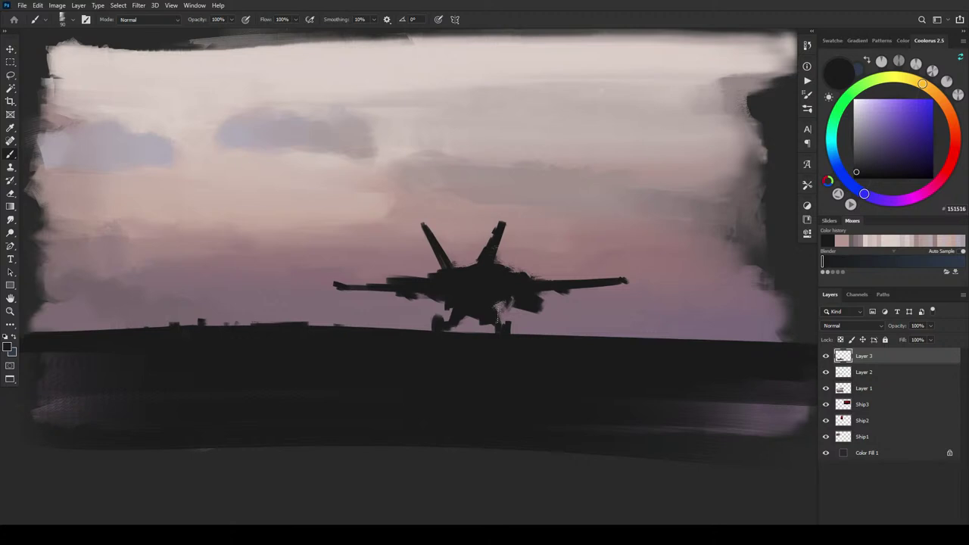
Step: Refine the edges of the fuselage underside, landing gear and left wing root
{"action": "left_click_drag", "start_coordinate": [498, 315], "coordinate": [494, 304]}
{"action": "left_click_drag", "start_coordinate": [435, 295], "coordinate": [439, 306]}
{"action": "left_click_drag", "start_coordinate": [396, 265], "coordinate": [425, 268]}
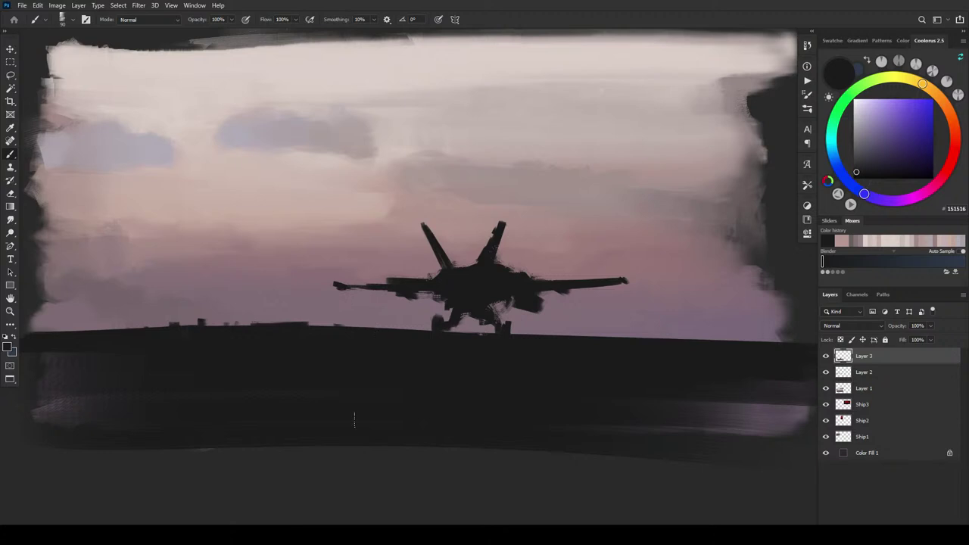
{"action": "mouse_move", "coordinate": [573, 271]}
{"action": "left_mouse_down"}
{"action": "mouse_move", "coordinate": [613, 270]}
{"action": "mouse_move", "coordinate": [558, 280]}
{"action": "left_mouse_up"}
{"action": "key", "text": "ctrl+z"}
Step: Lasso the outer section of the left wing and move it slightly inward to shorten the wing
{"action": "key", "text": "l"}
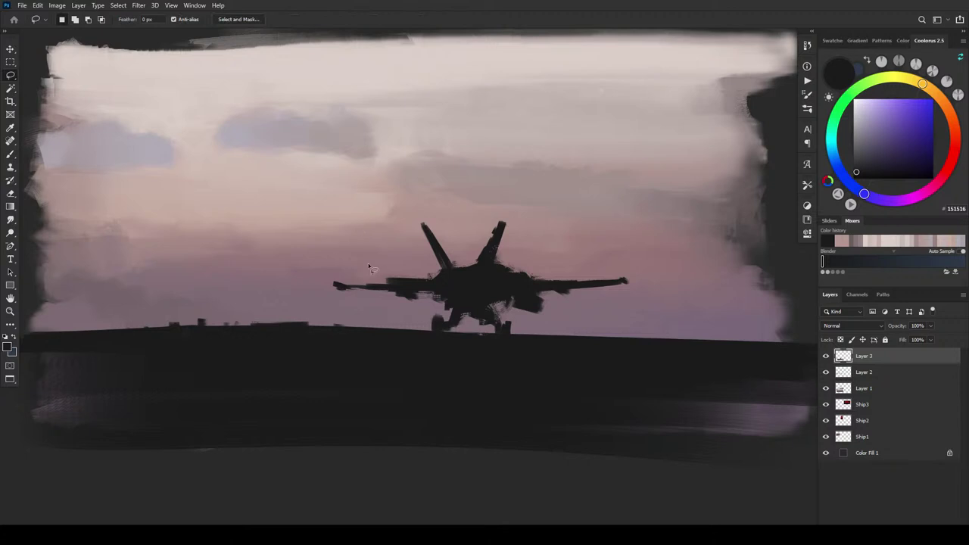
{"action": "mouse_move", "coordinate": [386, 280]}
{"action": "left_mouse_down"}
{"action": "mouse_move", "coordinate": [336, 297]}
{"action": "mouse_move", "coordinate": [327, 255]}
{"action": "mouse_move", "coordinate": [389, 290]}
{"action": "left_mouse_up"}
{"action": "key", "text": "v"}
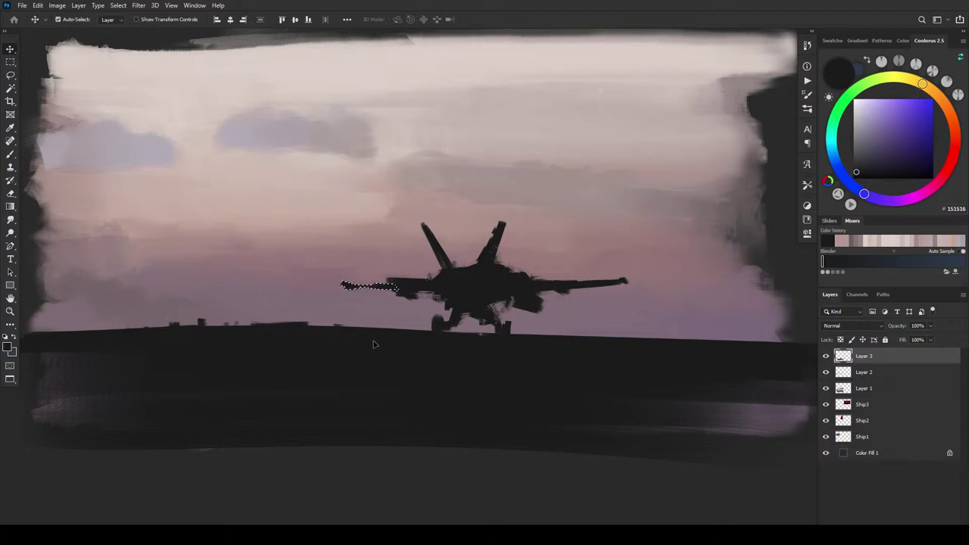
{"action": "key", "text": "ctrl+d"}
Step: Round off the fuselage top and fill in the pod beneath the right wing in near-black
{"action": "key", "text": "b"}
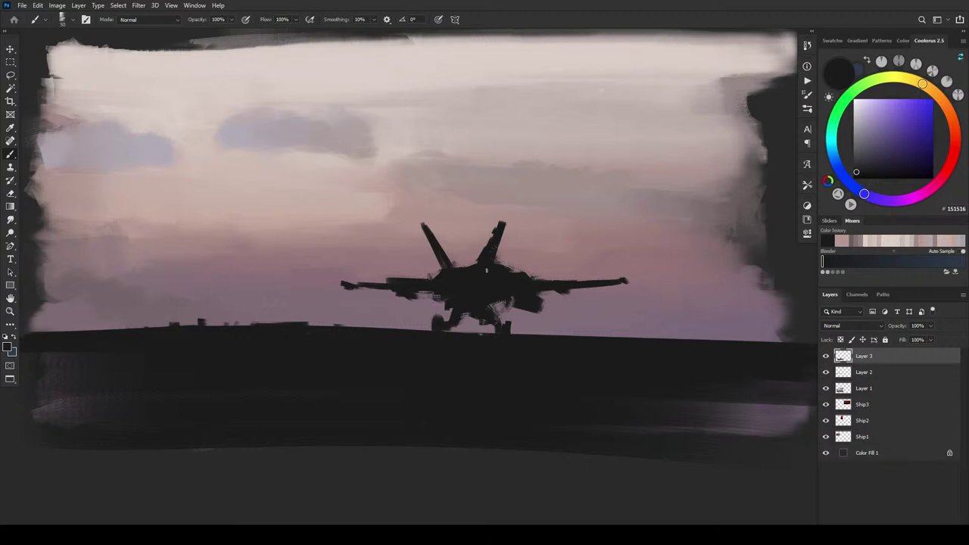
{"action": "left_click_drag", "start_coordinate": [488, 265], "coordinate": [498, 263]}
{"action": "mouse_move", "coordinate": [528, 309]}
{"action": "left_mouse_down"}
{"action": "mouse_move", "coordinate": [494, 304]}
{"action": "mouse_move", "coordinate": [501, 320]}
{"action": "left_mouse_up"}
{"action": "key", "text": "]"}
{"action": "key", "text": "]"}
Step: Lasso the ragged areas around the left wing, fuselage top, right wing and its pod, and delete the stray paint
{"action": "key", "text": "l"}
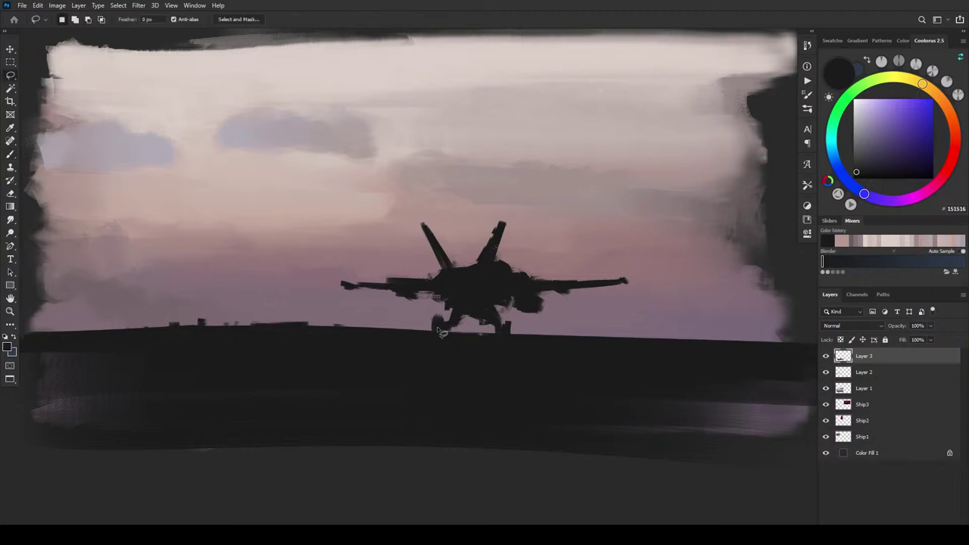
{"action": "left_click_drag", "start_coordinate": [441, 331], "coordinate": [446, 330]}
{"action": "mouse_move", "coordinate": [446, 305]}
{"action": "left_mouse_down"}
{"action": "mouse_move", "coordinate": [412, 294]}
{"action": "mouse_move", "coordinate": [415, 302]}
{"action": "mouse_move", "coordinate": [388, 313]}
{"action": "mouse_move", "coordinate": [389, 295]}
{"action": "mouse_move", "coordinate": [419, 312]}
{"action": "mouse_move", "coordinate": [362, 304]}
{"action": "left_mouse_up"}
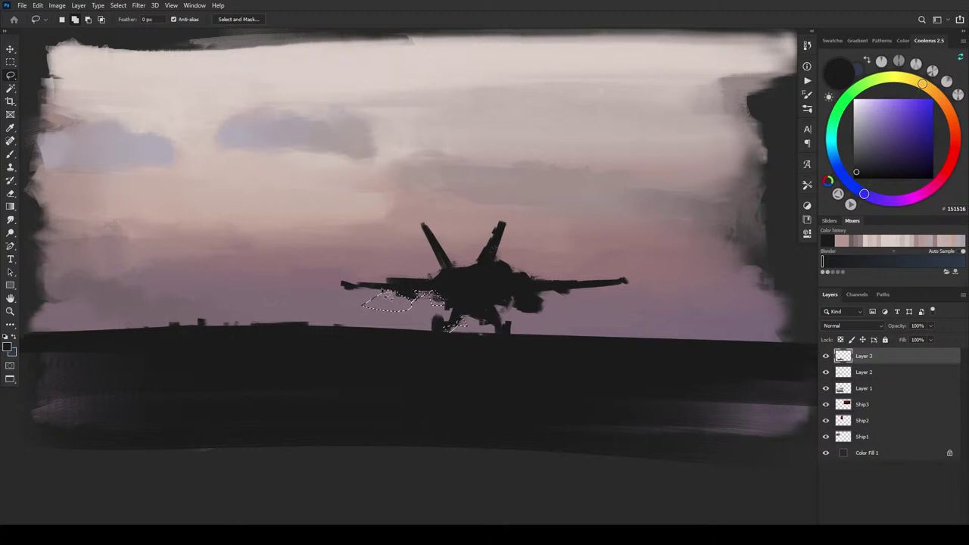
{"action": "mouse_move", "coordinate": [361, 287]}
{"action": "left_mouse_down"}
{"action": "mouse_move", "coordinate": [342, 269]}
{"action": "mouse_move", "coordinate": [390, 265]}
{"action": "left_mouse_up"}
{"action": "key", "text": "ctrl+z"}
{"action": "mouse_move", "coordinate": [370, 294]}
{"action": "left_mouse_down"}
{"action": "mouse_move", "coordinate": [324, 270]}
{"action": "mouse_move", "coordinate": [390, 292]}
{"action": "mouse_move", "coordinate": [324, 239]}
{"action": "left_mouse_up"}
{"action": "mouse_move", "coordinate": [386, 285]}
{"action": "left_mouse_down"}
{"action": "mouse_move", "coordinate": [448, 284]}
{"action": "mouse_move", "coordinate": [406, 265]}
{"action": "mouse_move", "coordinate": [436, 291]}
{"action": "left_mouse_up"}
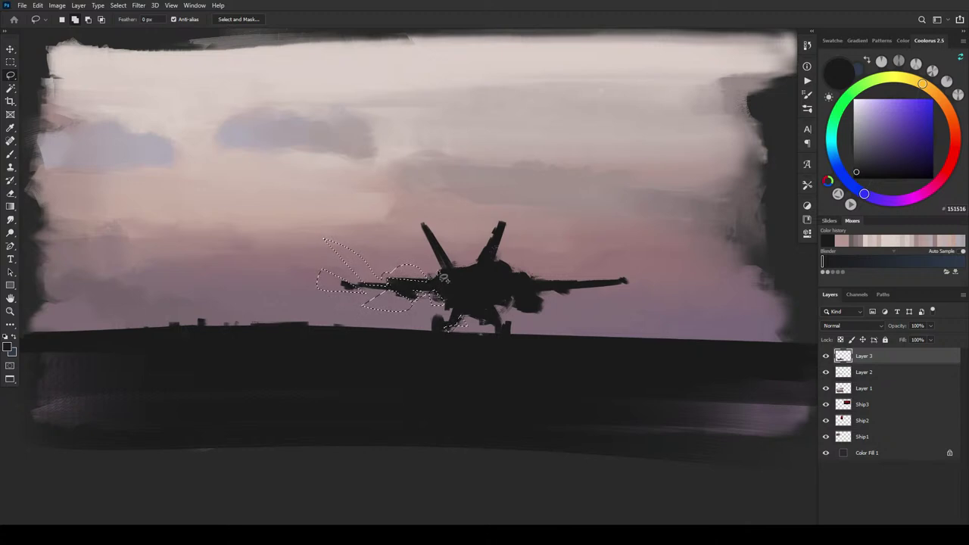
{"action": "left_click_drag", "start_coordinate": [436, 289], "coordinate": [446, 284]}
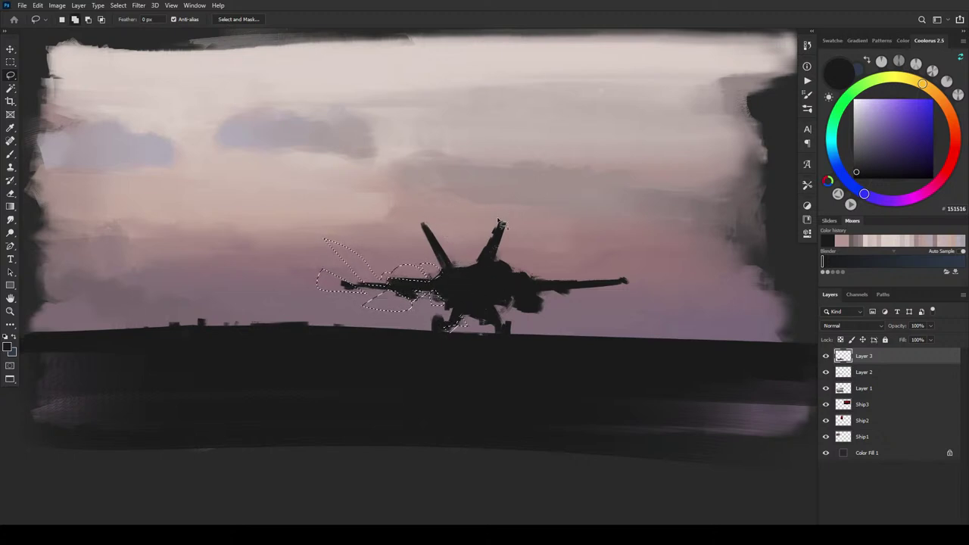
{"action": "mouse_move", "coordinate": [453, 268]}
{"action": "left_mouse_down"}
{"action": "mouse_move", "coordinate": [479, 268]}
{"action": "mouse_move", "coordinate": [448, 226]}
{"action": "mouse_move", "coordinate": [567, 189]}
{"action": "mouse_move", "coordinate": [454, 280]}
{"action": "mouse_move", "coordinate": [502, 269]}
{"action": "mouse_move", "coordinate": [548, 225]}
{"action": "mouse_move", "coordinate": [520, 232]}
{"action": "mouse_move", "coordinate": [513, 269]}
{"action": "mouse_move", "coordinate": [496, 263]}
{"action": "mouse_move", "coordinate": [511, 266]}
{"action": "mouse_move", "coordinate": [501, 250]}
{"action": "mouse_move", "coordinate": [566, 249]}
{"action": "mouse_move", "coordinate": [535, 259]}
{"action": "mouse_move", "coordinate": [501, 248]}
{"action": "mouse_move", "coordinate": [540, 239]}
{"action": "mouse_move", "coordinate": [517, 279]}
{"action": "mouse_move", "coordinate": [504, 266]}
{"action": "mouse_move", "coordinate": [520, 281]}
{"action": "mouse_move", "coordinate": [548, 283]}
{"action": "mouse_move", "coordinate": [536, 248]}
{"action": "left_mouse_up"}
{"action": "key", "text": "shift"}
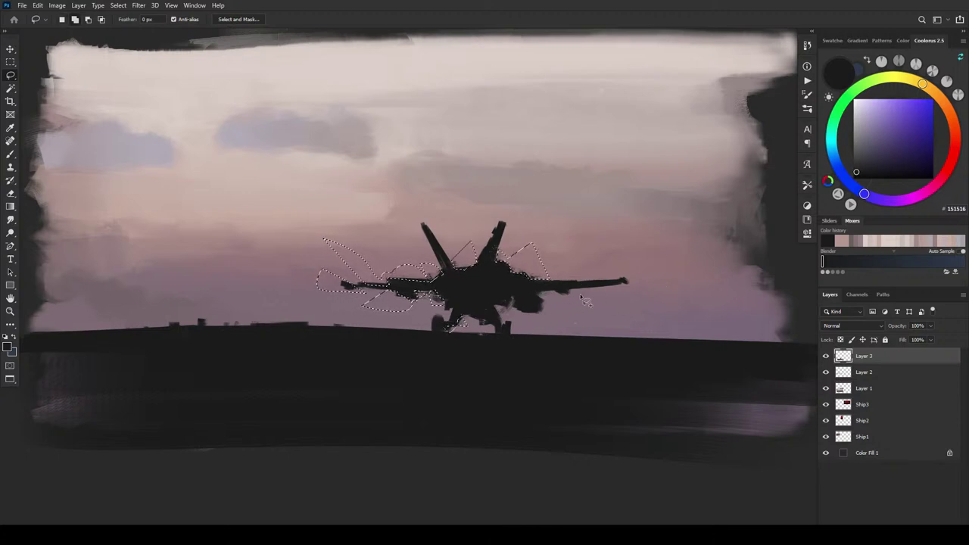
{"action": "mouse_move", "coordinate": [568, 281]}
{"action": "left_mouse_down"}
{"action": "mouse_move", "coordinate": [542, 308]}
{"action": "mouse_move", "coordinate": [533, 297]}
{"action": "mouse_move", "coordinate": [545, 296]}
{"action": "mouse_move", "coordinate": [535, 294]}
{"action": "mouse_move", "coordinate": [552, 315]}
{"action": "mouse_move", "coordinate": [535, 321]}
{"action": "mouse_move", "coordinate": [564, 317]}
{"action": "mouse_move", "coordinate": [559, 305]}
{"action": "mouse_move", "coordinate": [538, 319]}
{"action": "mouse_move", "coordinate": [514, 303]}
{"action": "mouse_move", "coordinate": [521, 318]}
{"action": "mouse_move", "coordinate": [544, 318]}
{"action": "mouse_move", "coordinate": [454, 257]}
{"action": "mouse_move", "coordinate": [458, 250]}
{"action": "mouse_move", "coordinate": [468, 242]}
{"action": "mouse_move", "coordinate": [521, 306]}
{"action": "mouse_move", "coordinate": [529, 301]}
{"action": "mouse_move", "coordinate": [525, 320]}
{"action": "mouse_move", "coordinate": [512, 312]}
{"action": "mouse_move", "coordinate": [523, 306]}
{"action": "mouse_move", "coordinate": [505, 311]}
{"action": "mouse_move", "coordinate": [530, 305]}
{"action": "mouse_move", "coordinate": [506, 300]}
{"action": "mouse_move", "coordinate": [517, 311]}
{"action": "mouse_move", "coordinate": [522, 301]}
{"action": "mouse_move", "coordinate": [506, 323]}
{"action": "left_mouse_up"}
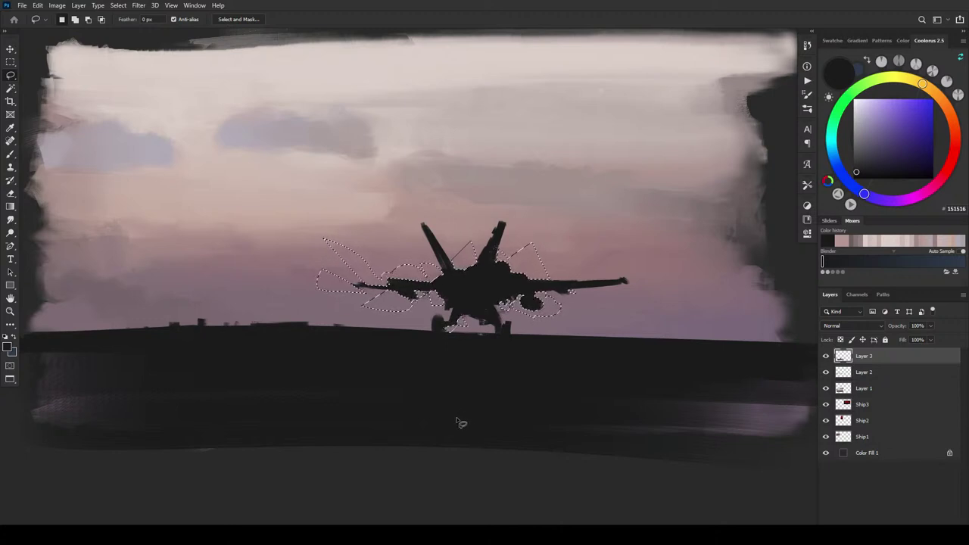
{"action": "key", "text": "ctrl+d"}
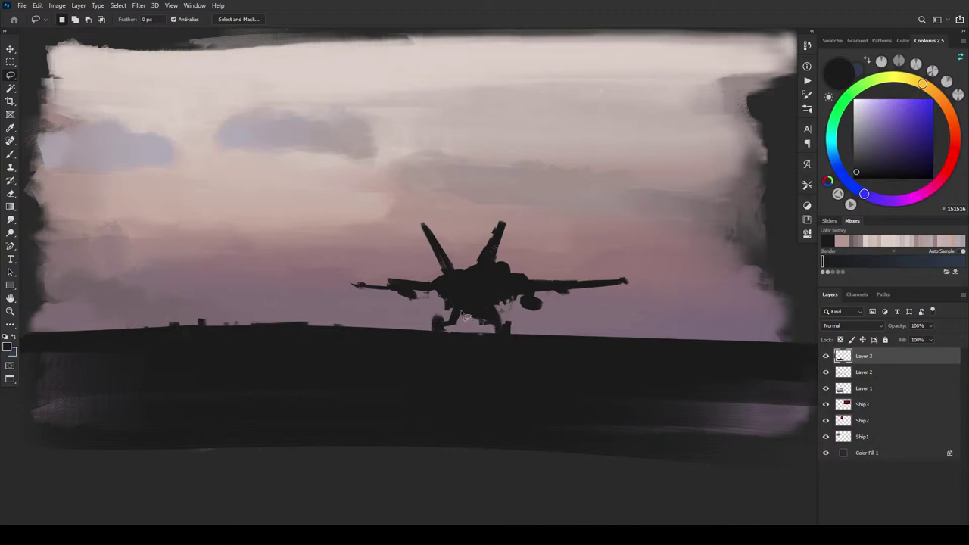
Step: Cut out the stray paint in the gap beneath the fuselage between the landing gear legs
{"action": "mouse_move", "coordinate": [463, 315]}
{"action": "left_mouse_down"}
{"action": "mouse_move", "coordinate": [490, 321]}
{"action": "mouse_move", "coordinate": [488, 314]}
{"action": "mouse_move", "coordinate": [504, 334]}
{"action": "mouse_move", "coordinate": [472, 330]}
{"action": "left_mouse_up"}
{"action": "key", "text": "Delete"}
{"action": "key", "text": "ctrl+d"}
Step: Touch up the landing gear under the fuselage and trim the right wing's outer tip
{"action": "key", "text": "b"}
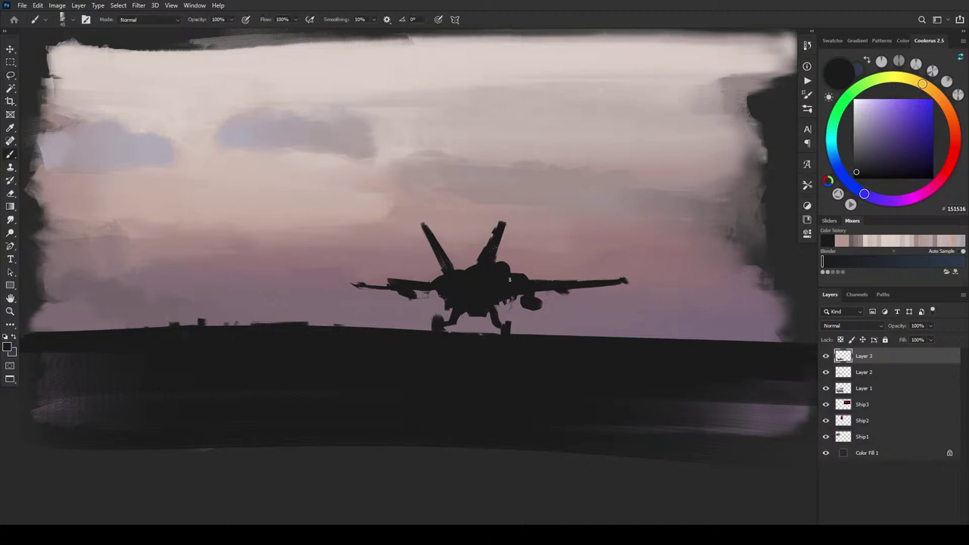
{"action": "key", "text": "]"}
{"action": "key", "text": "]"}
{"action": "key", "text": "]"}
{"action": "key", "text": "]"}
{"action": "key", "text": "]"}
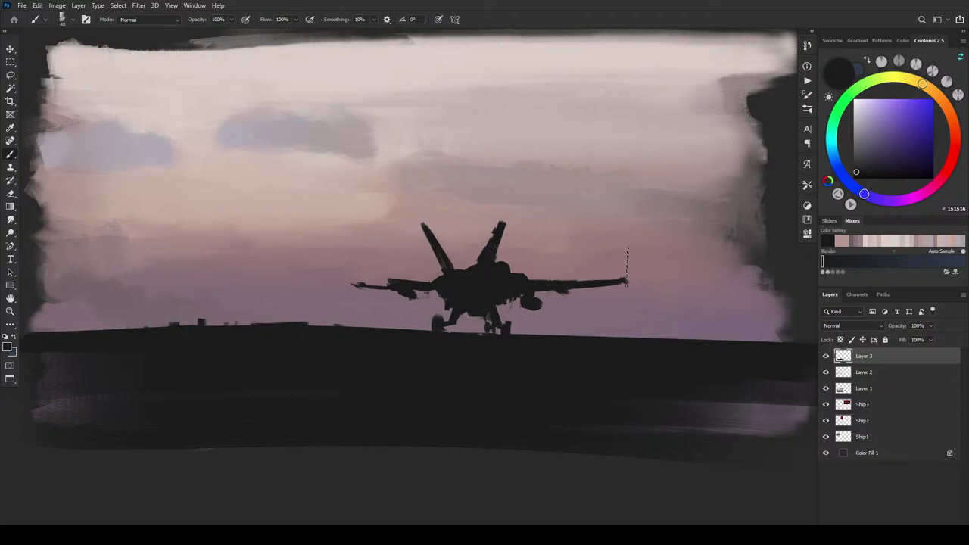
{"action": "key", "text": "ctrl+z"}
{"action": "key", "text": "ctrl+z"}
{"action": "key", "text": "ctrl+z"}
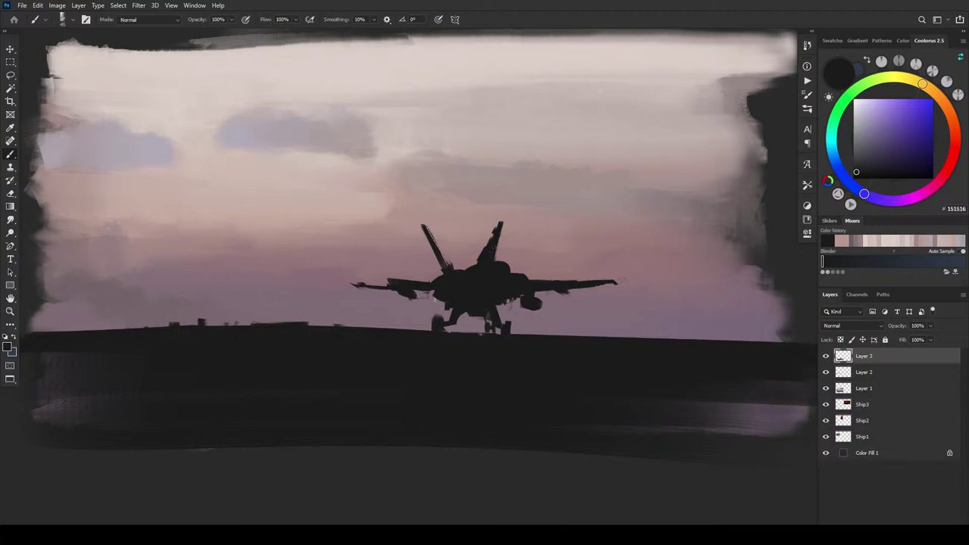
Step: Add a new layer above Layer 3 and touch up the pod beneath the right wing on Layer 3
{"action": "key", "text": "ctrl+shift+alt+n"}
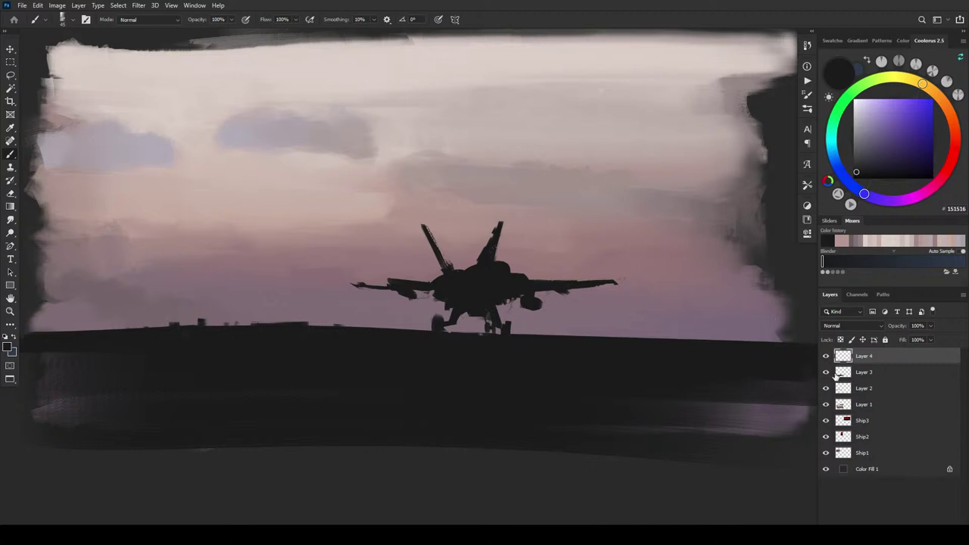
{"action": "left_click", "coordinate": [847, 373]}
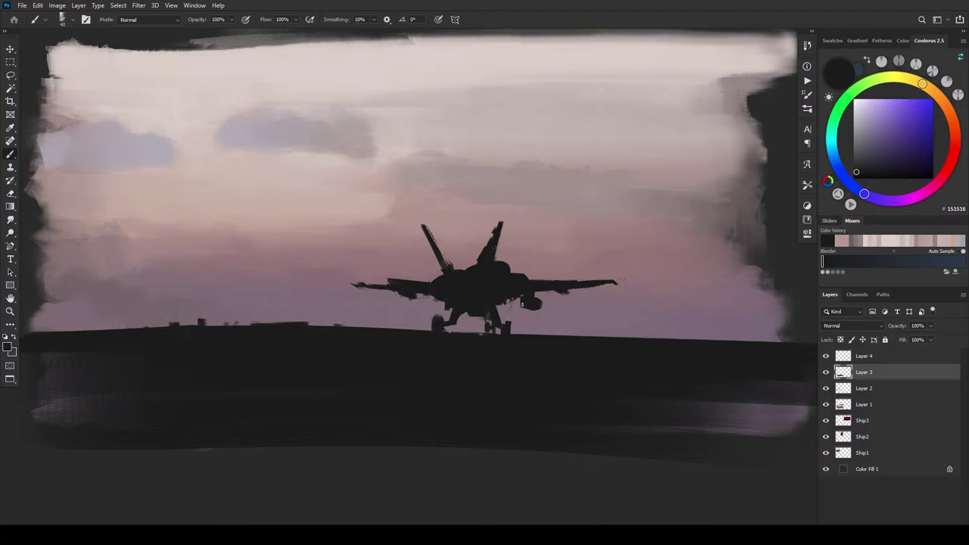
{"action": "left_click_drag", "start_coordinate": [521, 300], "coordinate": [537, 309]}
Step: Paint two small pale cyan engine exhaust glows side by side on the fuselage on Layer 4
{"action": "left_click", "coordinate": [871, 359]}
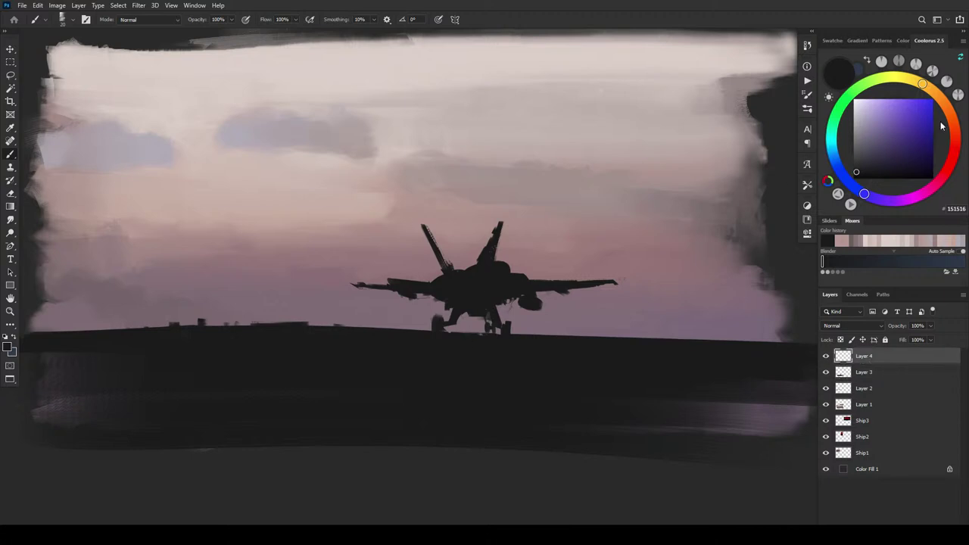
{"action": "left_click", "coordinate": [925, 85]}
{"action": "left_click_drag", "start_coordinate": [899, 105], "coordinate": [889, 99]}
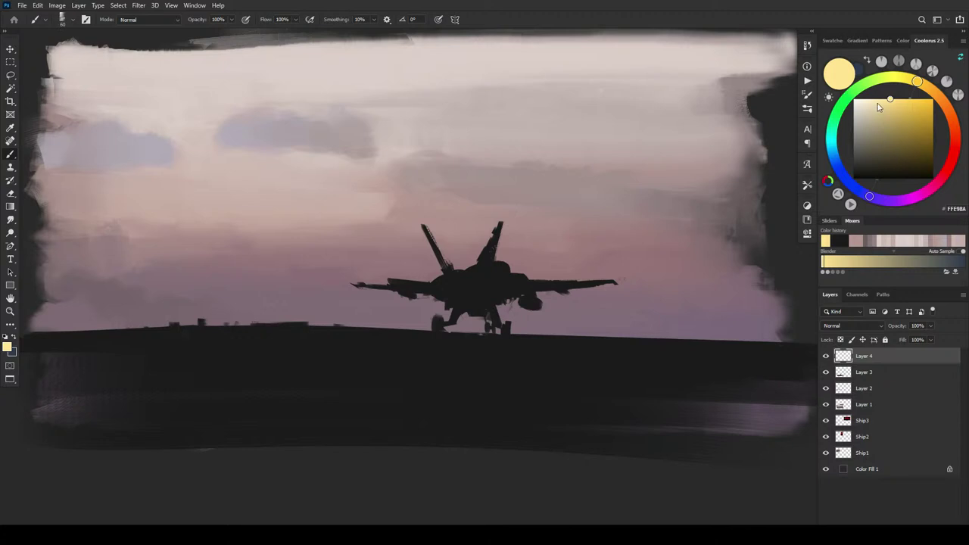
{"action": "mouse_move", "coordinate": [877, 103]}
{"action": "left_mouse_down"}
{"action": "mouse_move", "coordinate": [866, 87]}
{"action": "mouse_move", "coordinate": [912, 78]}
{"action": "left_mouse_up"}
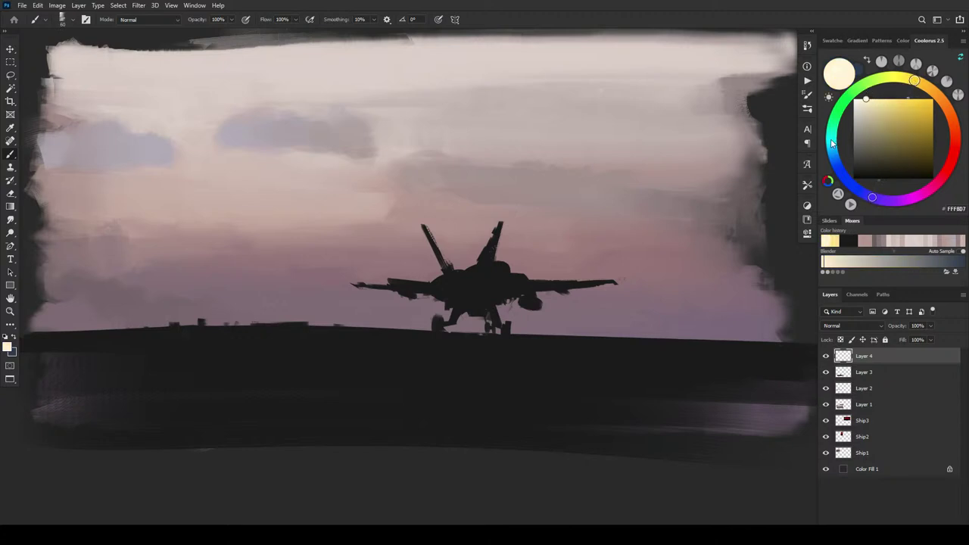
{"action": "mouse_move", "coordinate": [832, 141]}
{"action": "left_mouse_down"}
{"action": "mouse_move", "coordinate": [837, 122]}
{"action": "mouse_move", "coordinate": [829, 152]}
{"action": "mouse_move", "coordinate": [830, 142]}
{"action": "left_mouse_up"}
{"action": "left_click_drag", "start_coordinate": [867, 100], "coordinate": [860, 100]}
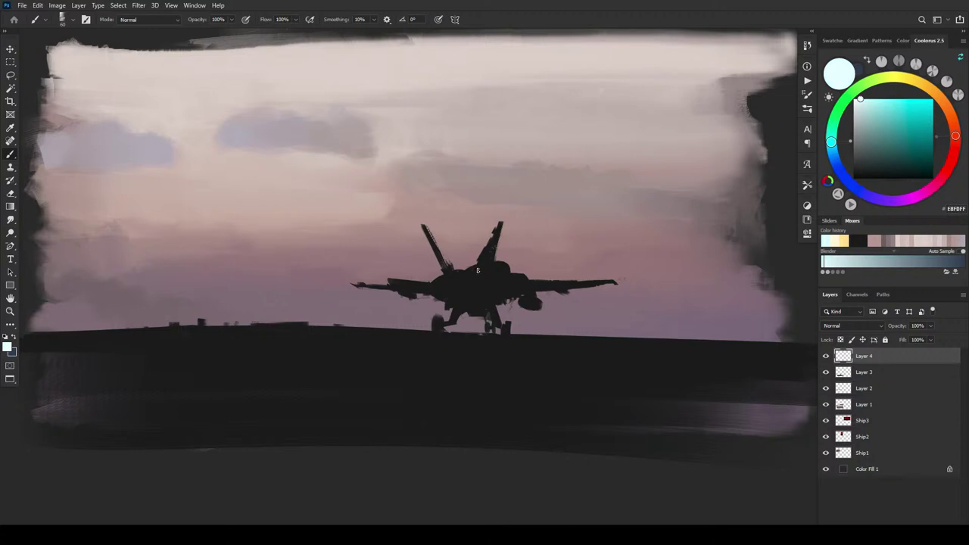
{"action": "mouse_move", "coordinate": [451, 280]}
{"action": "left_mouse_down"}
{"action": "mouse_move", "coordinate": [493, 182]}
{"action": "mouse_move", "coordinate": [449, 249]}
{"action": "mouse_move", "coordinate": [453, 280]}
{"action": "mouse_move", "coordinate": [441, 291]}
{"action": "mouse_move", "coordinate": [444, 280]}
{"action": "mouse_move", "coordinate": [455, 287]}
{"action": "mouse_move", "coordinate": [475, 270]}
{"action": "mouse_move", "coordinate": [501, 276]}
{"action": "mouse_move", "coordinate": [467, 288]}
{"action": "left_mouse_up"}
{"action": "key", "text": "ctrl+z"}
{"action": "left_click_drag", "start_coordinate": [464, 282], "coordinate": [463, 290]}
Step: Add a new layer above Layer 4 and paint a muted blue-grey highlight on the cockpit canopy with a small brush
{"action": "key", "text": "ctrl+shift+alt+n"}
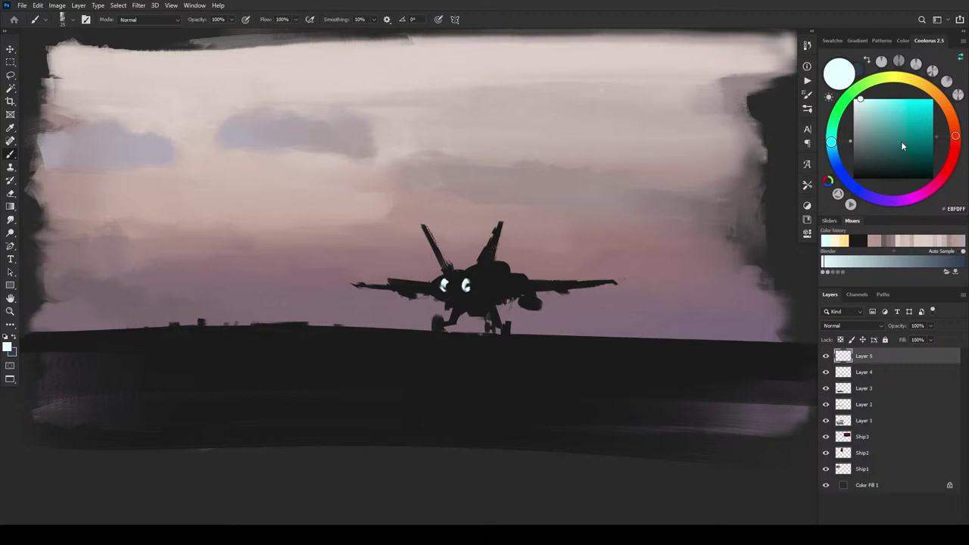
{"action": "left_click_drag", "start_coordinate": [901, 141], "coordinate": [862, 136]}
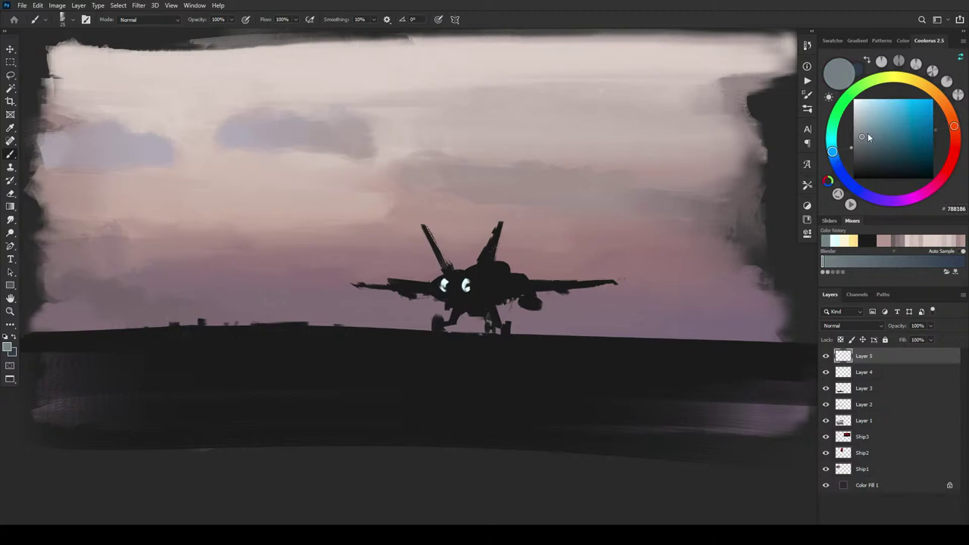
{"action": "left_click", "coordinate": [867, 136]}
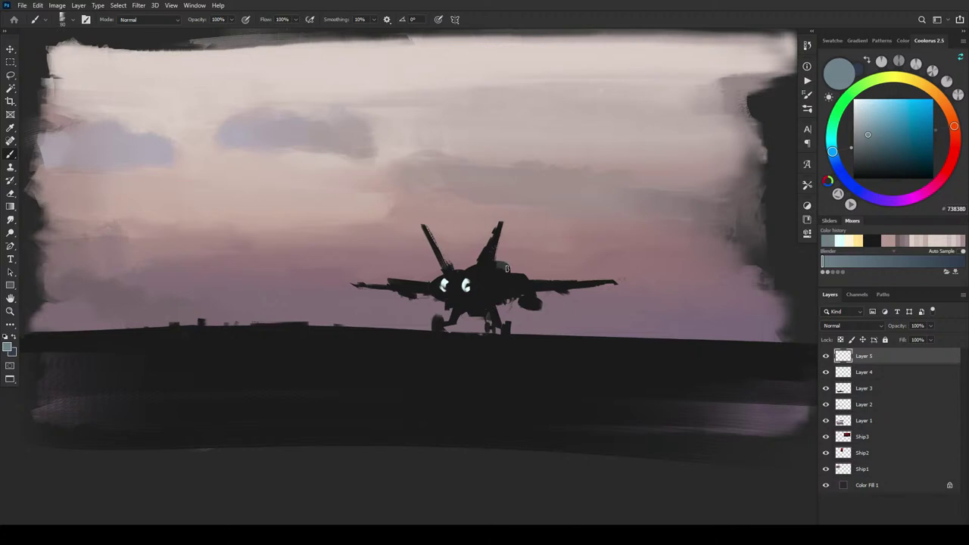
{"action": "left_click_drag", "start_coordinate": [498, 265], "coordinate": [506, 268]}
{"action": "key", "text": "bracketleft"}
{"action": "key", "text": "bracketleft"}
{"action": "key", "text": "bracketleft"}
{"action": "key", "text": "bracketleft"}
{"action": "key", "text": "bracketleft"}
{"action": "left_click_drag", "start_coordinate": [498, 265], "coordinate": [505, 267]}
{"action": "left_click", "coordinate": [503, 264]}
Step: Add small brown reflections to the lower part of the cockpit canopy, shifting to a darker, more saturated brown
{"action": "left_click_drag", "start_coordinate": [954, 126], "coordinate": [948, 110]}
{"action": "left_click_drag", "start_coordinate": [889, 137], "coordinate": [878, 138]}
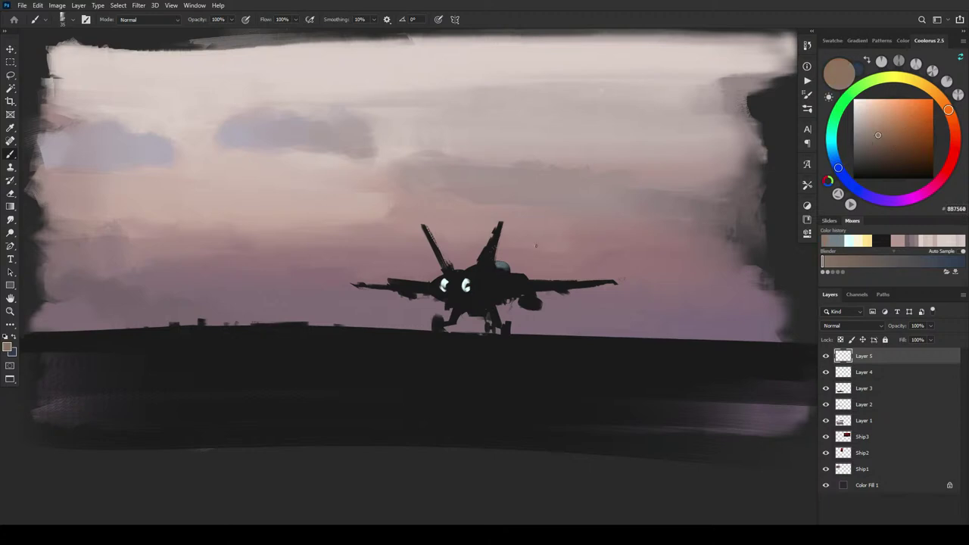
{"action": "left_click", "coordinate": [893, 137]}
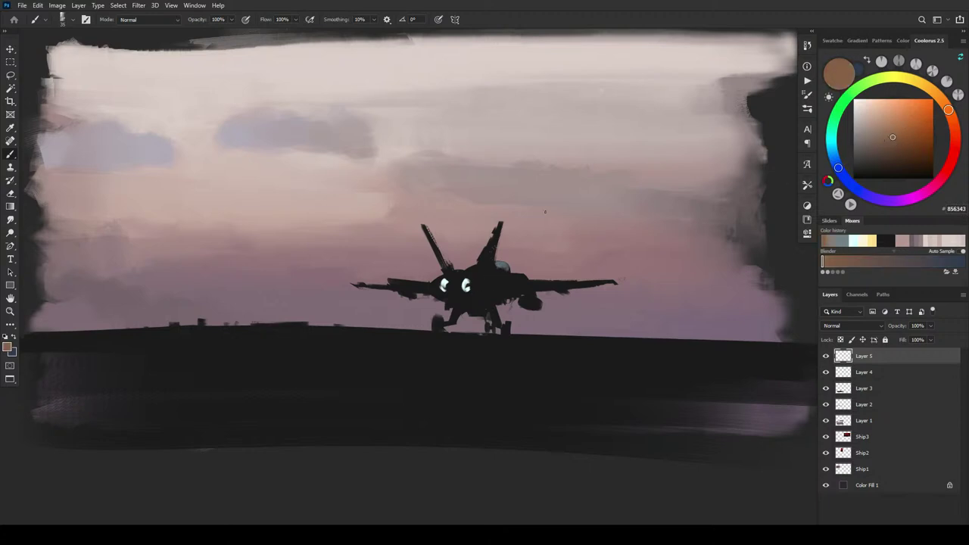
{"action": "left_click", "coordinate": [897, 147]}
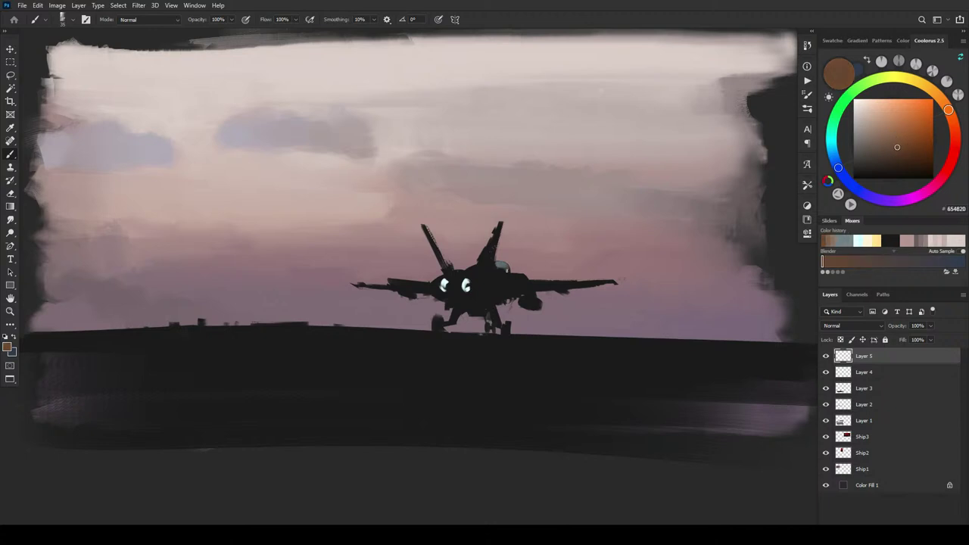
{"action": "left_click", "coordinate": [889, 157]}
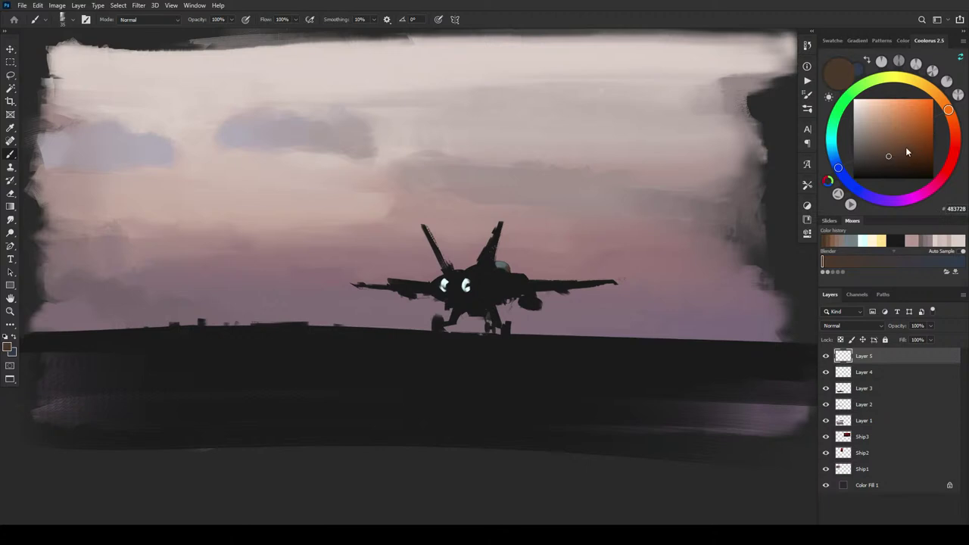
{"action": "left_click_drag", "start_coordinate": [906, 152], "coordinate": [909, 157]}
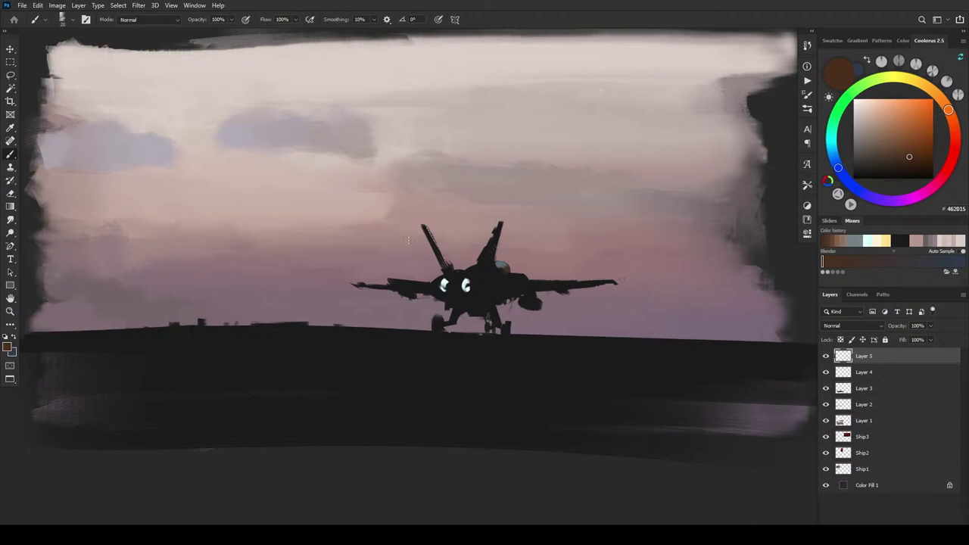
Step: Paint a thin dark orange-brown light along the left tail fin down to its base
{"action": "left_click_drag", "start_coordinate": [446, 270], "coordinate": [421, 219]}
{"action": "key", "text": "bracketleft"}
{"action": "key", "text": "bracketleft"}
{"action": "key", "text": "bracketleft"}
{"action": "key", "text": "bracketright"}
{"action": "key", "text": "bracketright"}
{"action": "key", "text": "bracketright"}
Step: Add dark red-brown accents to the upper fuselage around the tail fin bases and canopy
{"action": "left_click", "coordinate": [953, 125]}
{"action": "left_click_drag", "start_coordinate": [917, 156], "coordinate": [919, 153]}
{"action": "left_click", "coordinate": [921, 150]}
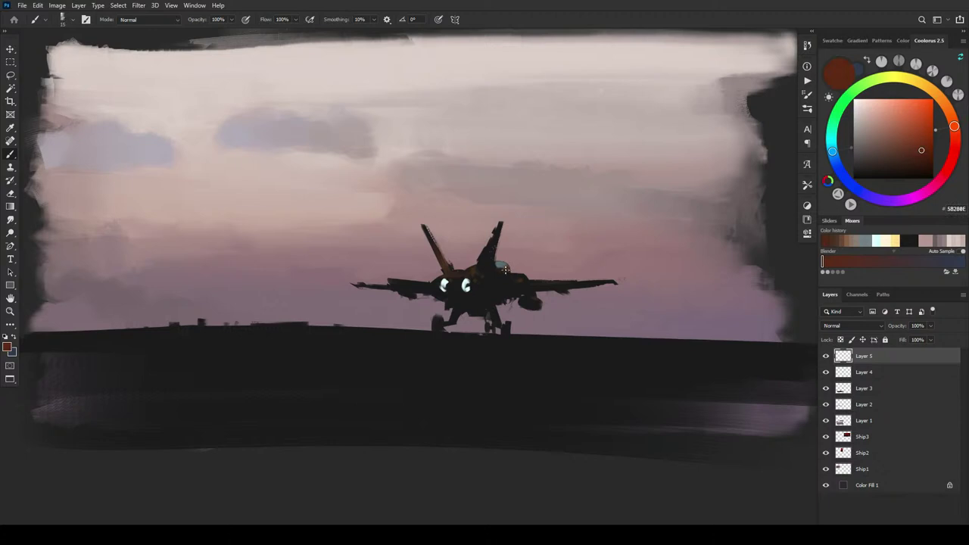
{"action": "left_click", "coordinate": [923, 157]}
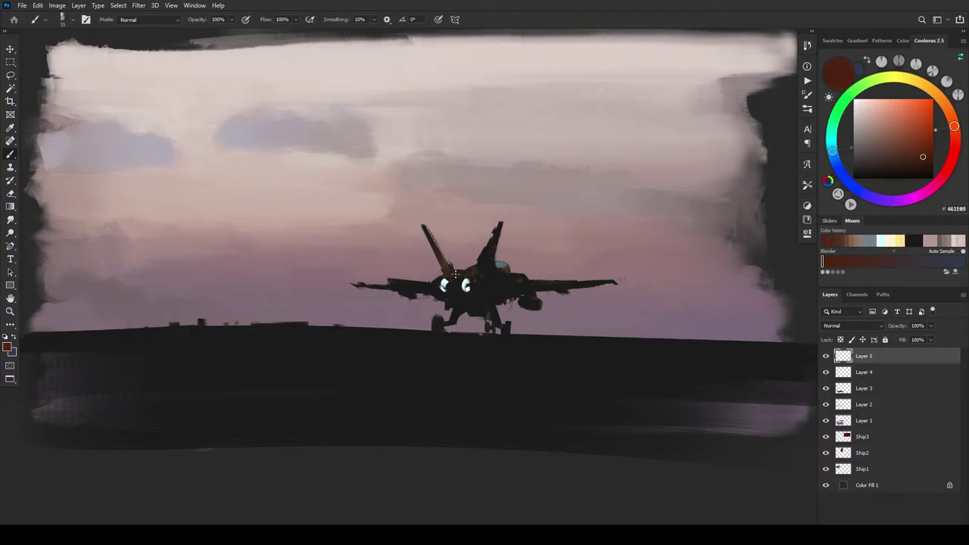
{"action": "key", "text": "bracketright"}
Step: Dab small grey-brown details on the rear fuselage around the two engine glows
{"action": "left_click", "coordinate": [882, 158]}
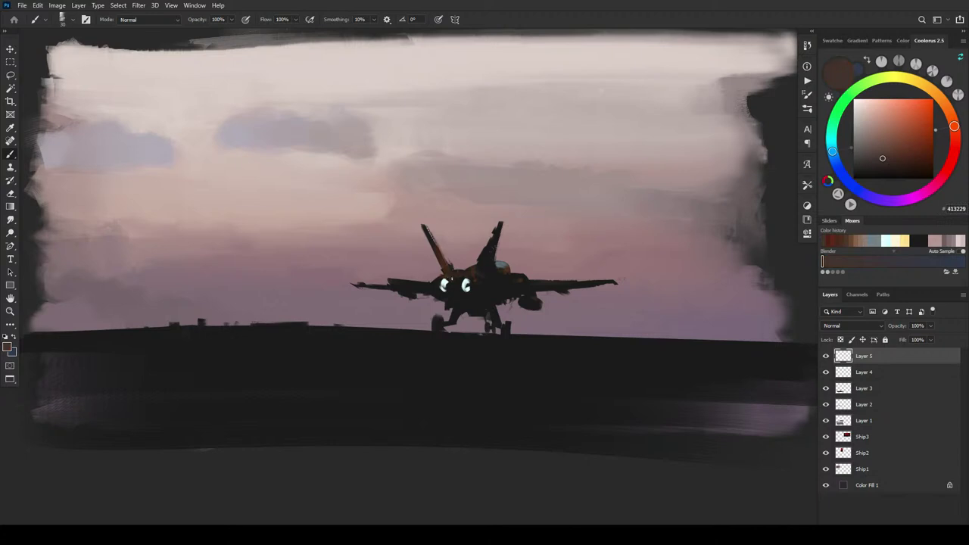
{"action": "left_click", "coordinate": [871, 156]}
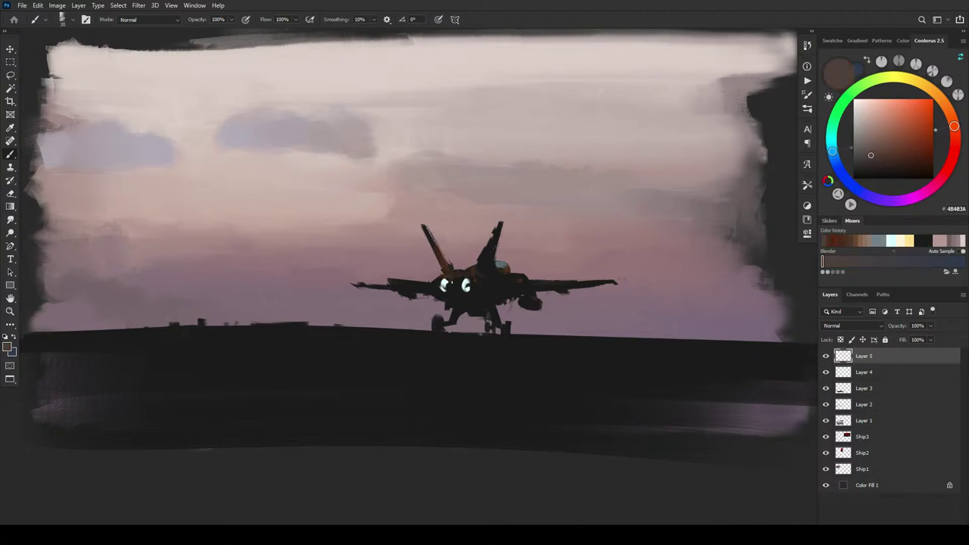
{"action": "left_click", "coordinate": [859, 157]}
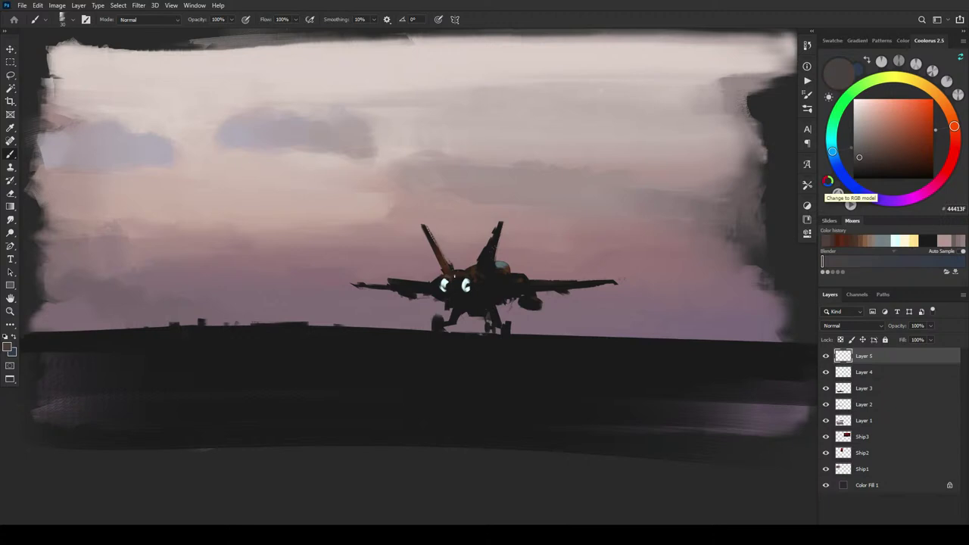
{"action": "left_click", "coordinate": [866, 159]}
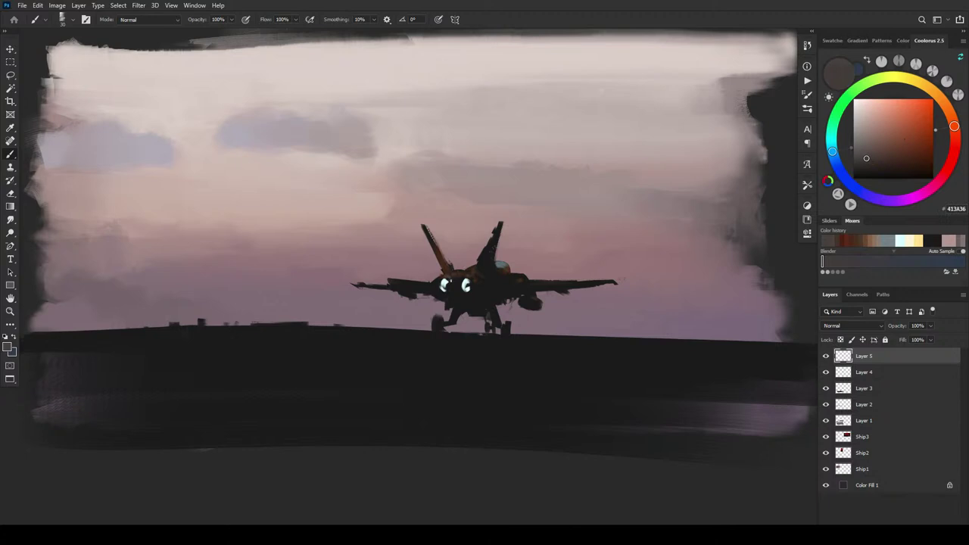
{"action": "left_click", "coordinate": [870, 157]}
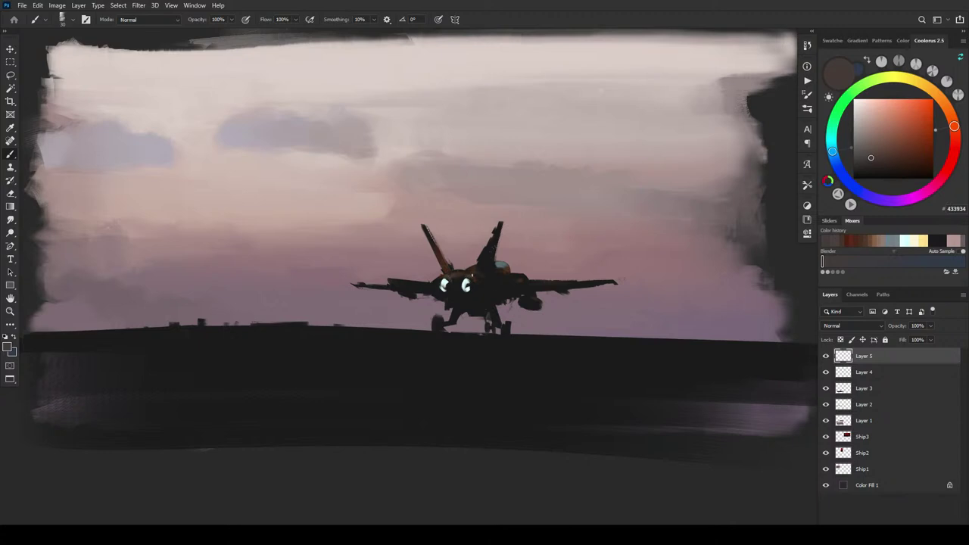
{"action": "left_click", "coordinate": [877, 155]}
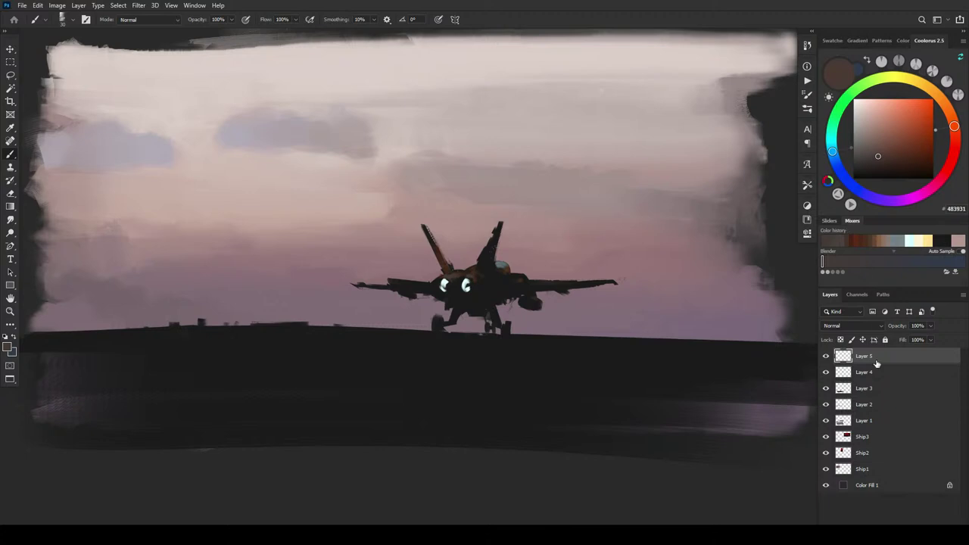
Step: Add a new layer above Layer 3 and paint a saturated orange-red glow around the jet's left engine
{"action": "left_click", "coordinate": [880, 392]}
{"action": "left_click", "coordinate": [943, 522]}
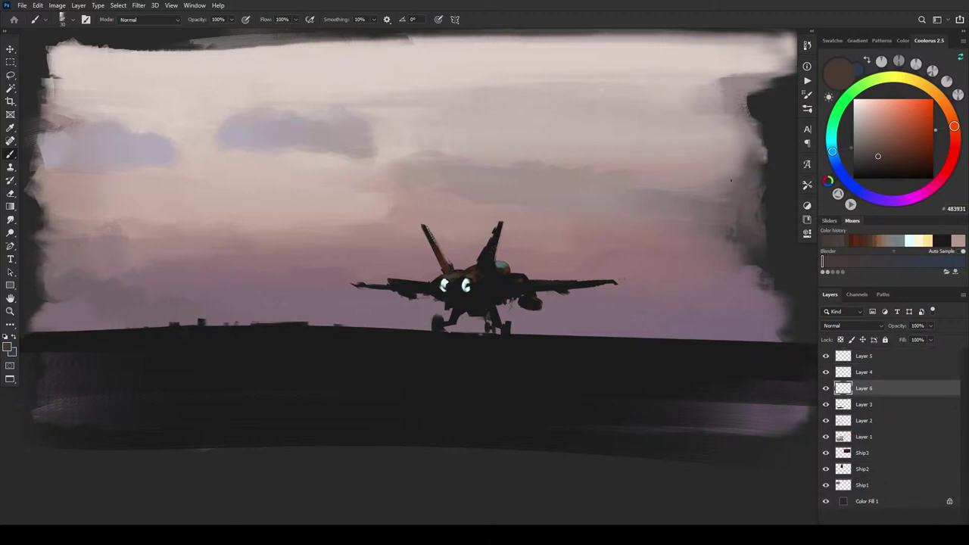
{"action": "left_click_drag", "start_coordinate": [933, 119], "coordinate": [944, 104]}
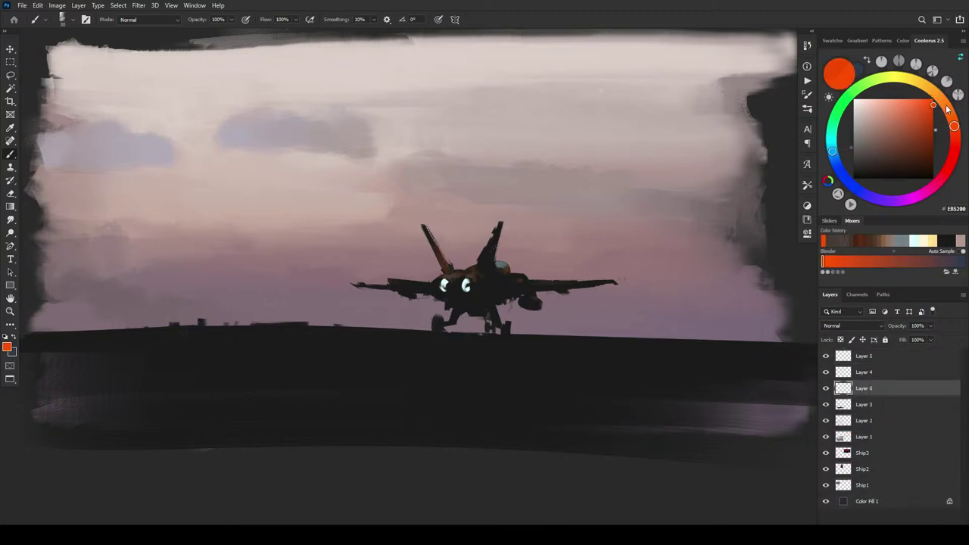
{"action": "left_click_drag", "start_coordinate": [956, 133], "coordinate": [955, 129]}
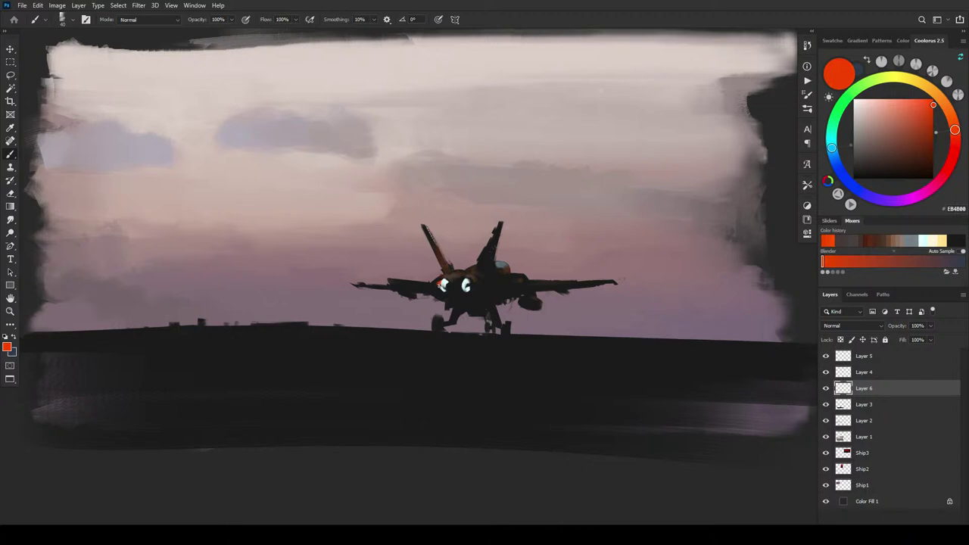
{"action": "left_click_drag", "start_coordinate": [444, 283], "coordinate": [447, 288]}
{"action": "left_click_drag", "start_coordinate": [445, 286], "coordinate": [430, 290]}
Step: Paint the same orange-red glow around the right engine, filling the gap between the two engines
{"action": "left_click", "coordinate": [467, 285]}
{"action": "left_click_drag", "start_coordinate": [463, 287], "coordinate": [467, 287]}
{"action": "left_click", "coordinate": [467, 287]}
{"action": "left_click", "coordinate": [467, 284]}
{"action": "left_click", "coordinate": [470, 286]}
{"action": "left_click", "coordinate": [468, 285]}
{"action": "key", "text": "ctrl+z"}
{"action": "mouse_move", "coordinate": [457, 290]}
{"action": "left_mouse_down"}
{"action": "mouse_move", "coordinate": [466, 290]}
{"action": "mouse_move", "coordinate": [451, 285]}
{"action": "left_mouse_up"}
Step: Lock the glow layer's transparent pixels and shade the outer parts of both engine glows with deeper reds
{"action": "left_click", "coordinate": [840, 340]}
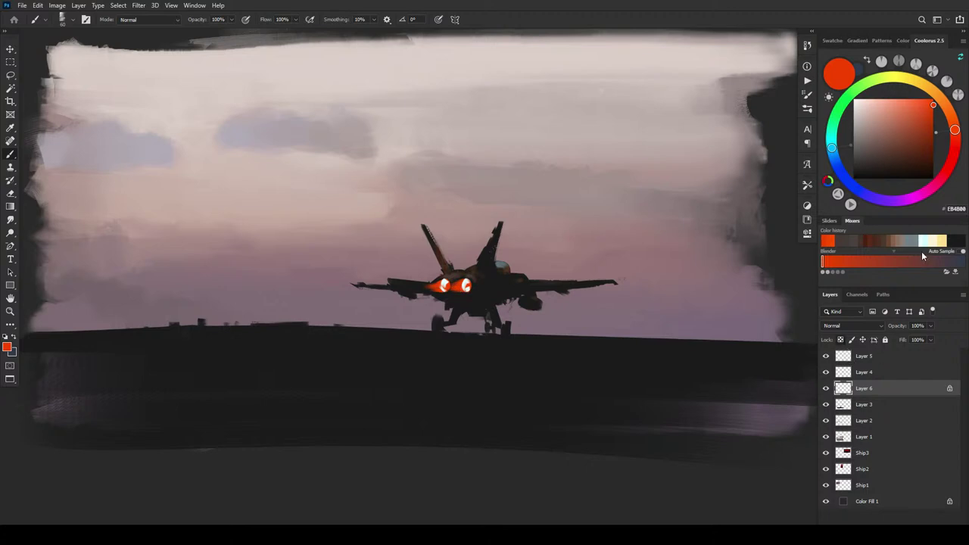
{"action": "left_click", "coordinate": [934, 120]}
{"action": "left_click", "coordinate": [934, 123]}
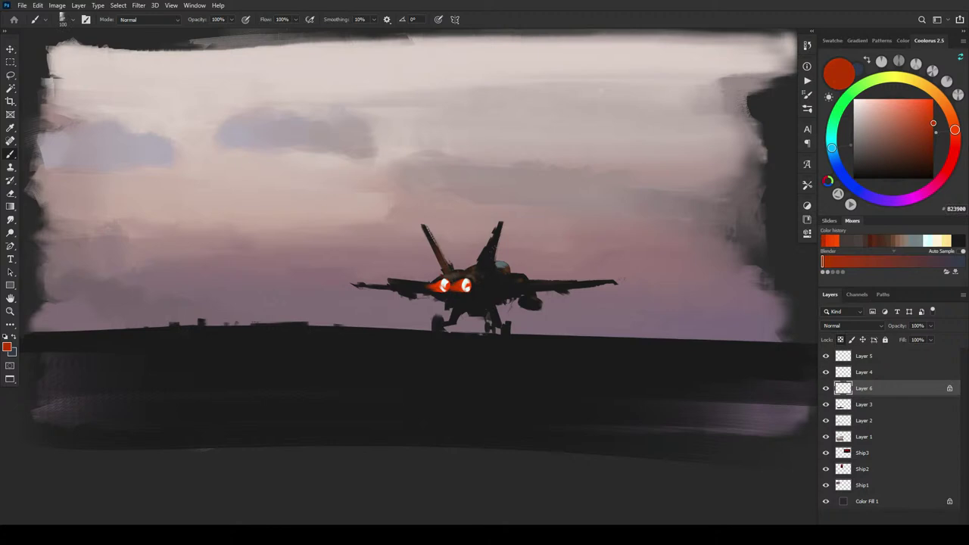
{"action": "left_click", "coordinate": [953, 155]}
{"action": "left_click_drag", "start_coordinate": [933, 123], "coordinate": [934, 110]}
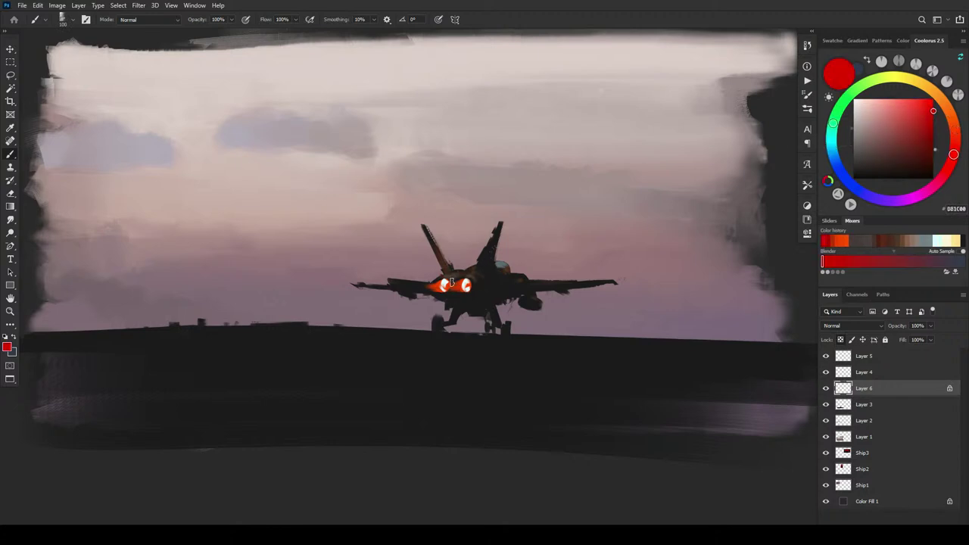
{"action": "left_click", "coordinate": [962, 151]}
{"action": "left_click", "coordinate": [933, 125]}
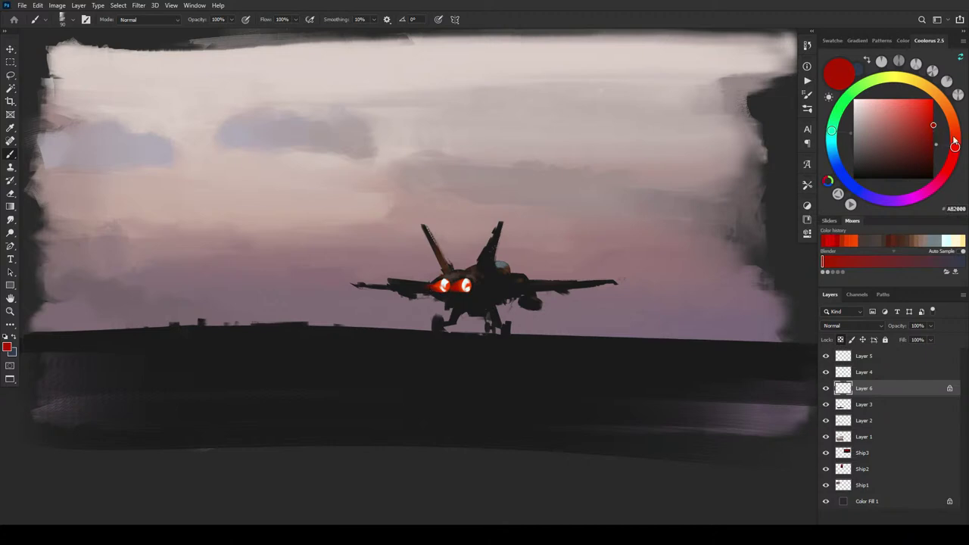
Step: Brighten the engine glows near the nozzles, shifting from vivid red to lighter orange tones
{"action": "left_click_drag", "start_coordinate": [954, 147], "coordinate": [934, 106]}
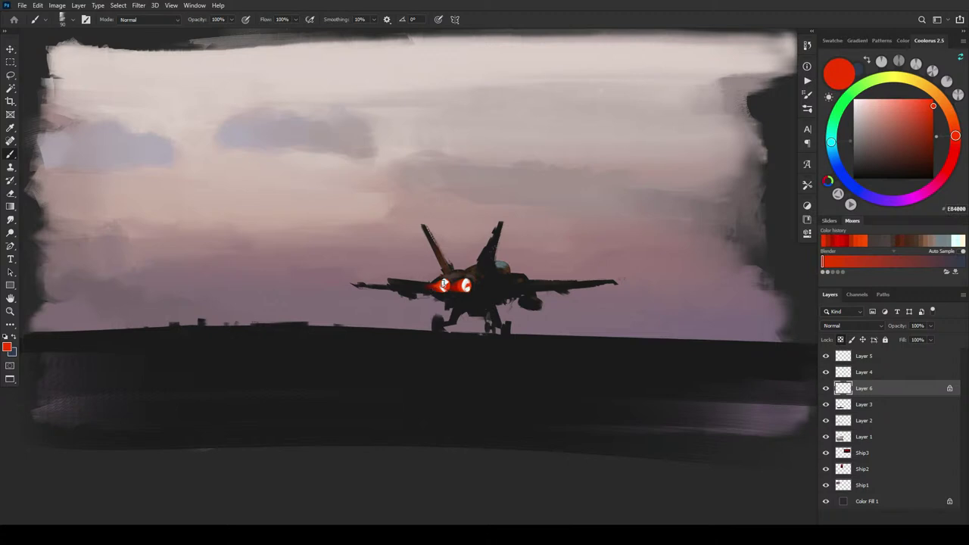
{"action": "left_click_drag", "start_coordinate": [956, 136], "coordinate": [933, 98]}
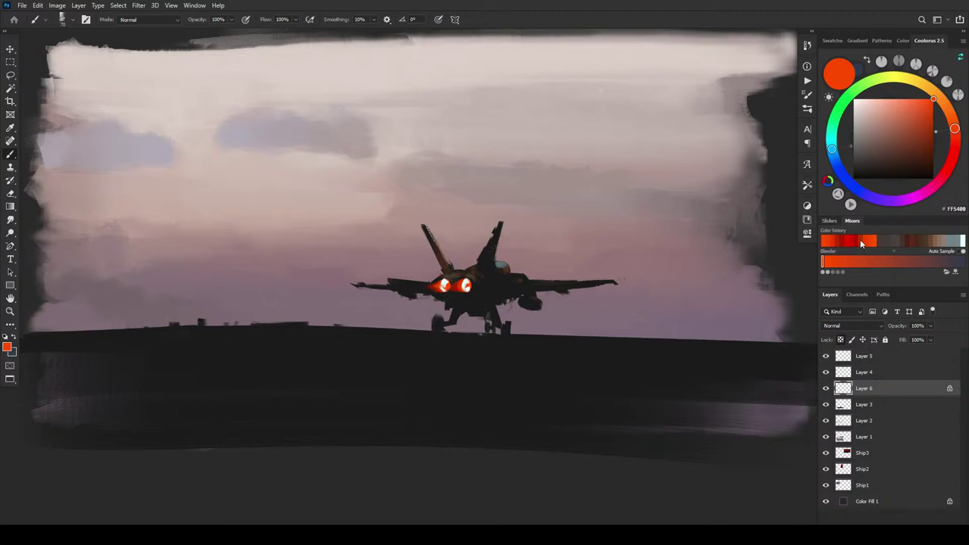
{"action": "left_click", "coordinate": [954, 125]}
{"action": "left_click", "coordinate": [931, 98]}
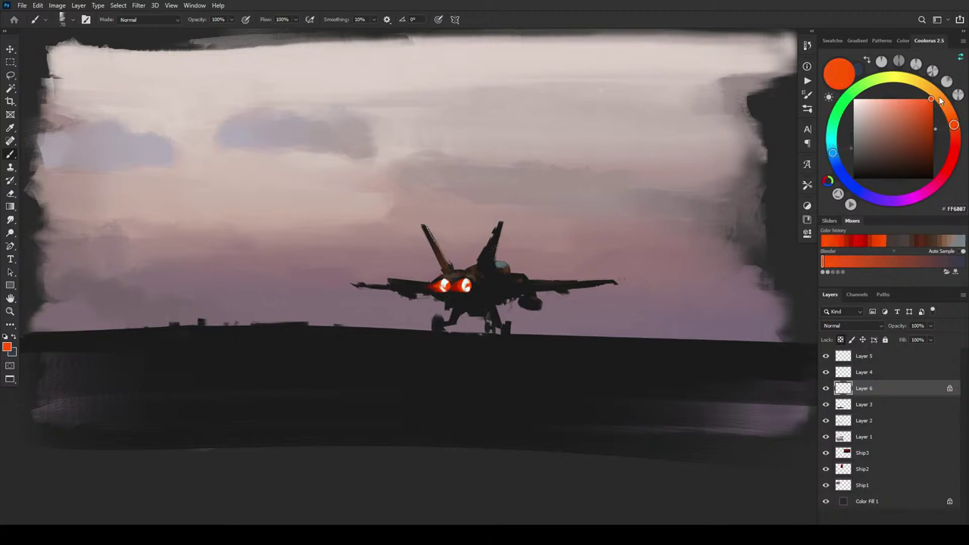
{"action": "left_click_drag", "start_coordinate": [941, 101], "coordinate": [950, 115]}
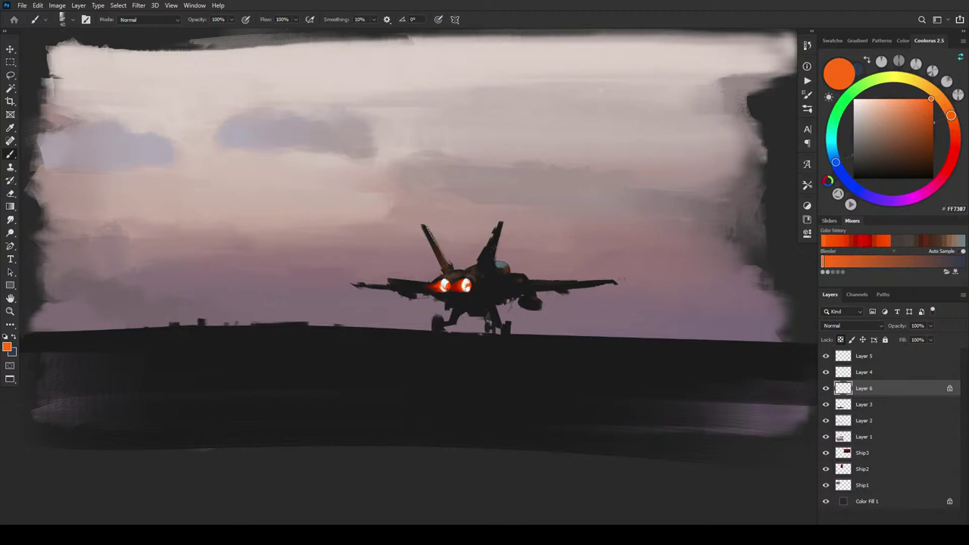
Step: Dab yellow-orange into the hot centres of both engines and undo the last mark
{"action": "left_click", "coordinate": [926, 99]}
{"action": "left_click", "coordinate": [936, 93]}
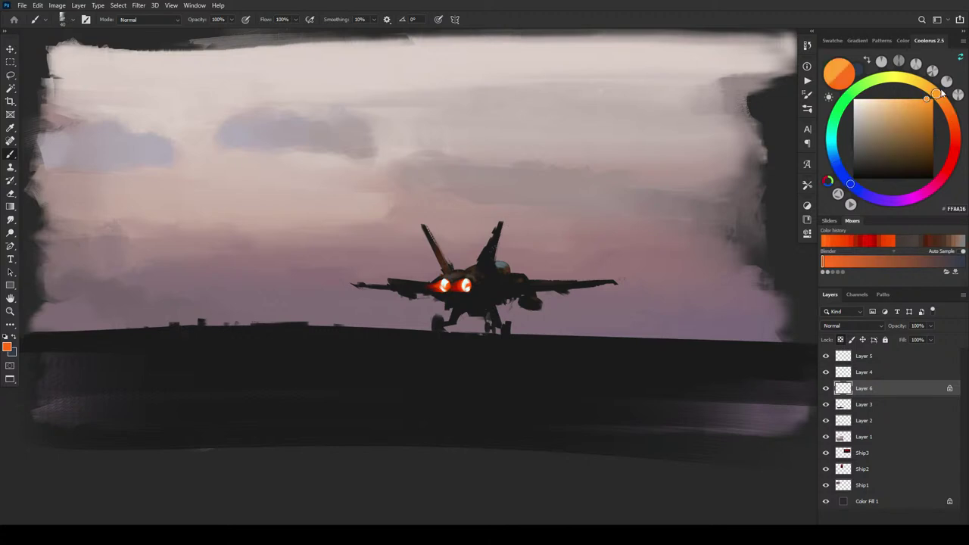
{"action": "left_click", "coordinate": [443, 285]}
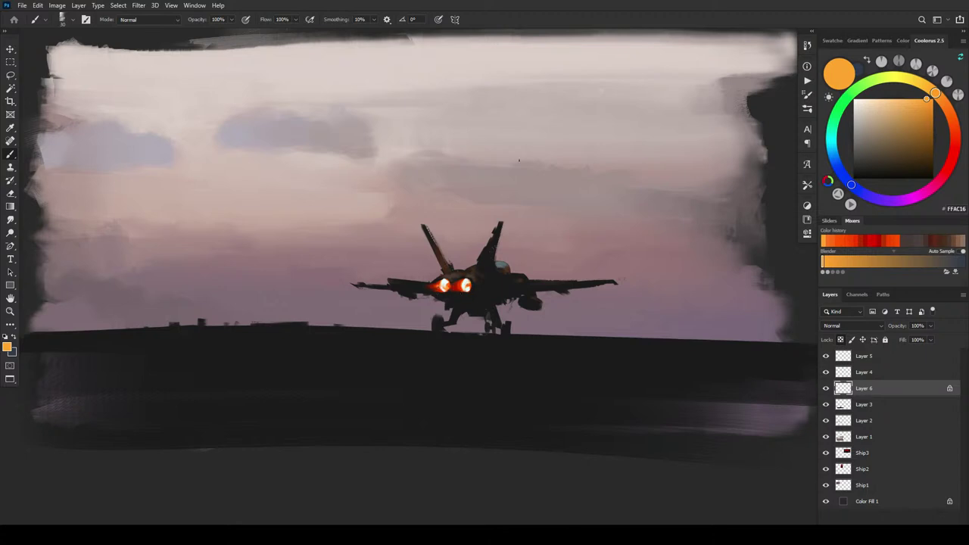
{"action": "key", "text": "ctrl+z"}
Step: Sample the engines' white core, shift it to pale cyan, and add a new layer between the orange glow layer and Layer 4
{"action": "key", "text": "ctrl+plus"}
{"action": "key", "text": "ctrl+plus"}
{"action": "key", "text": "ctrl+plus"}
{"action": "key", "text": "ctrl+plus"}
{"action": "key", "text": "ctrl+plus"}
{"action": "key", "text": "ctrl+plus"}
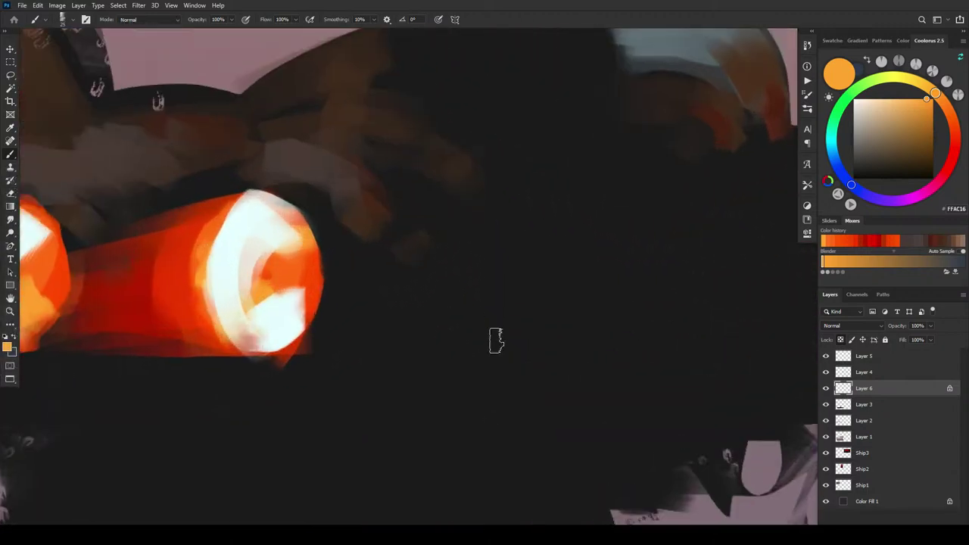
{"action": "mouse_move", "coordinate": [116, 420]}
{"action": "left_mouse_down"}
{"action": "mouse_move", "coordinate": [554, 325]}
{"action": "mouse_move", "coordinate": [560, 433]}
{"action": "left_mouse_up"}
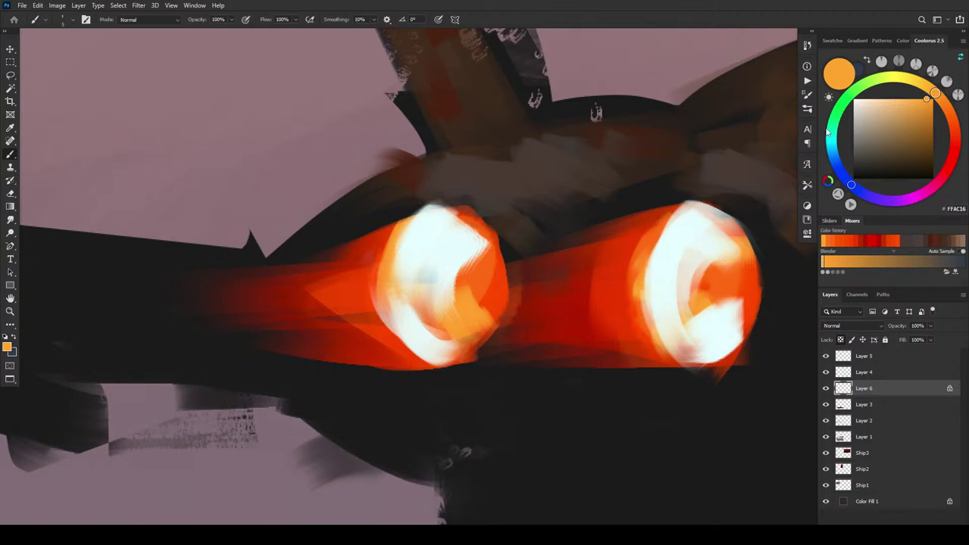
{"action": "left_click", "coordinate": [701, 256], "text": "alt"}
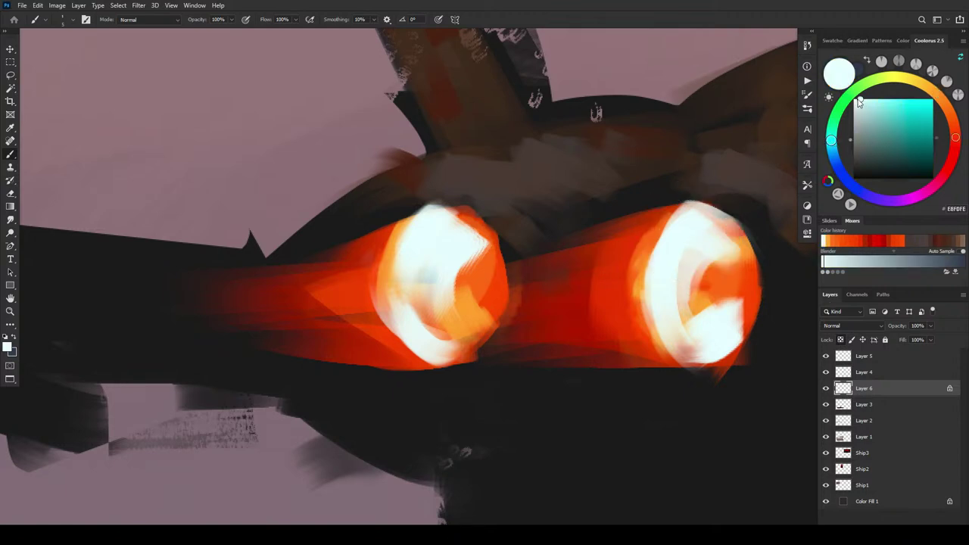
{"action": "left_click_drag", "start_coordinate": [863, 100], "coordinate": [873, 99]}
{"action": "left_click", "coordinate": [825, 372]}
{"action": "left_click", "coordinate": [826, 372]}
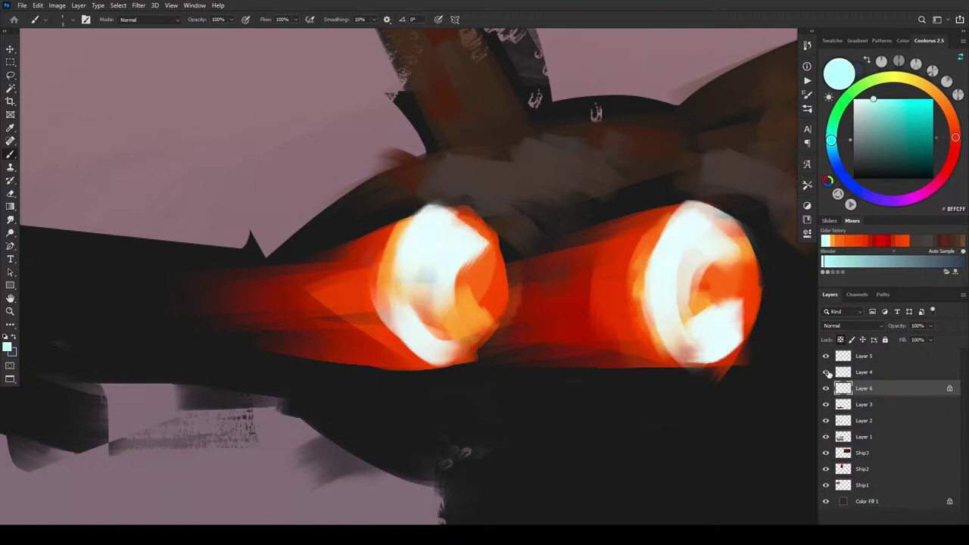
{"action": "left_click", "coordinate": [826, 372]}
{"action": "left_click", "coordinate": [826, 371]}
{"action": "key", "text": "ctrl+shift+alt+n"}
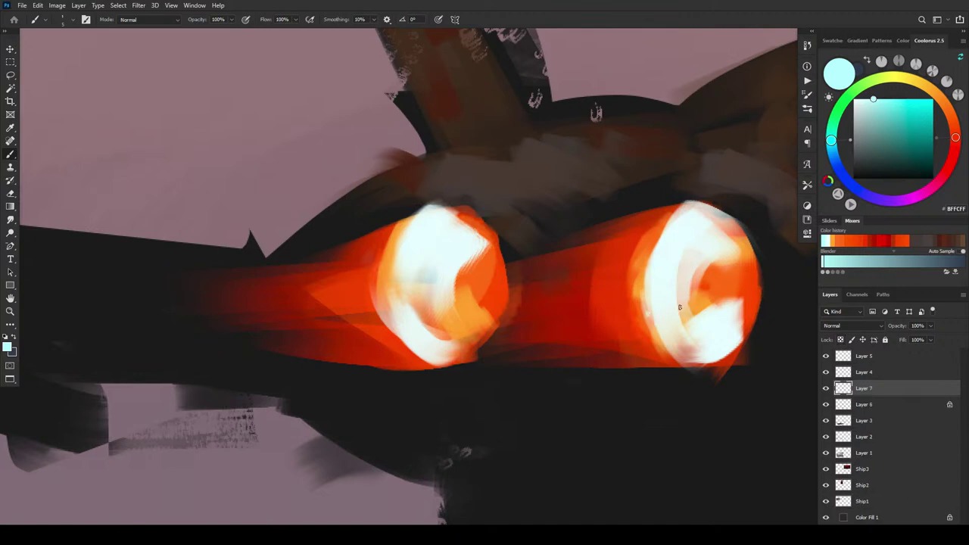
Step: Dab tiny pale cyan sparks around the rim and core of the right engine, making the cyan slightly more saturated
{"action": "left_click", "coordinate": [680, 308]}
{"action": "left_click", "coordinate": [640, 274]}
{"action": "left_click_drag", "start_coordinate": [891, 121], "coordinate": [884, 100]}
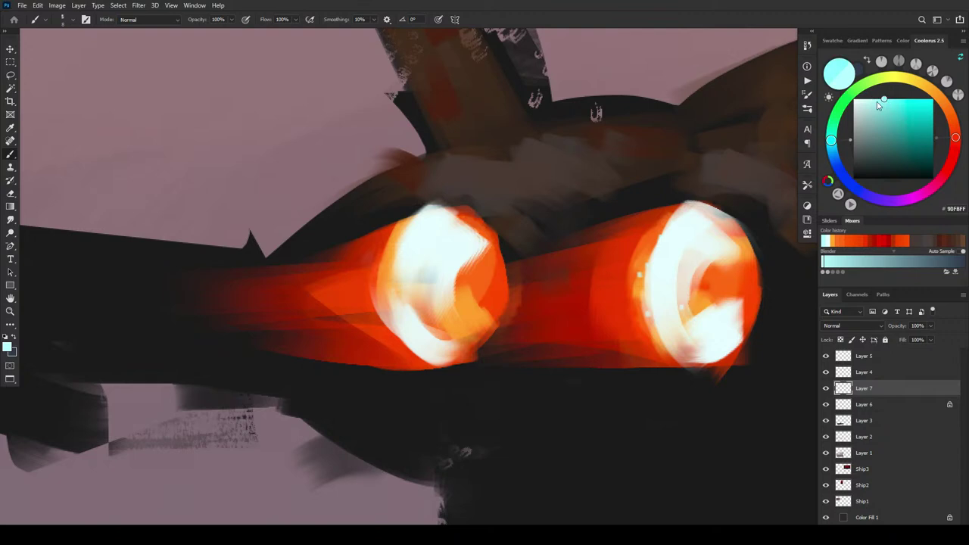
{"action": "left_click", "coordinate": [661, 235]}
{"action": "left_click", "coordinate": [655, 245]}
{"action": "left_click", "coordinate": [735, 252]}
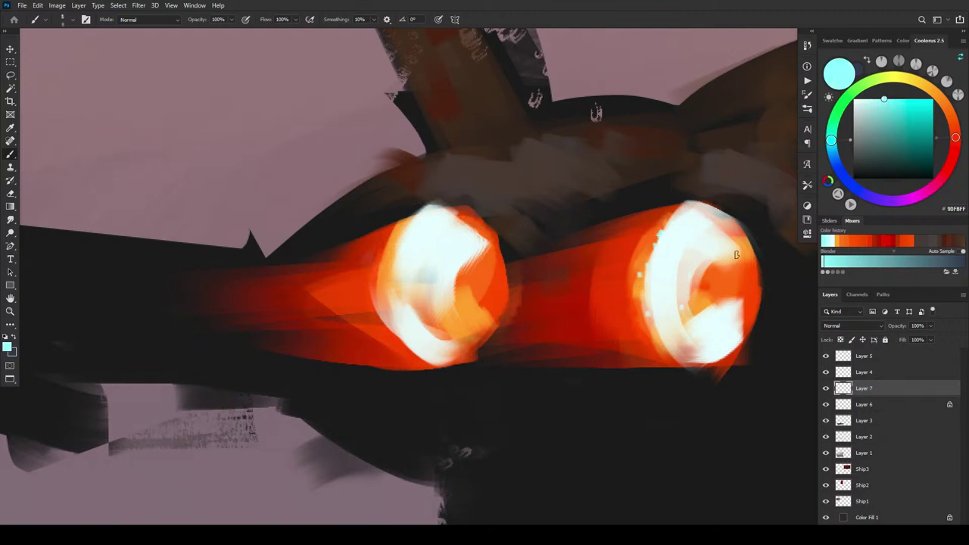
{"action": "left_click", "coordinate": [716, 363]}
{"action": "left_click", "coordinate": [744, 323]}
Step: Dab matching tiny pale cyan sparks around the rim and inside of the left engine
{"action": "left_click", "coordinate": [407, 348]}
{"action": "left_click", "coordinate": [419, 355]}
{"action": "left_click", "coordinate": [390, 317]}
{"action": "left_click", "coordinate": [380, 275]}
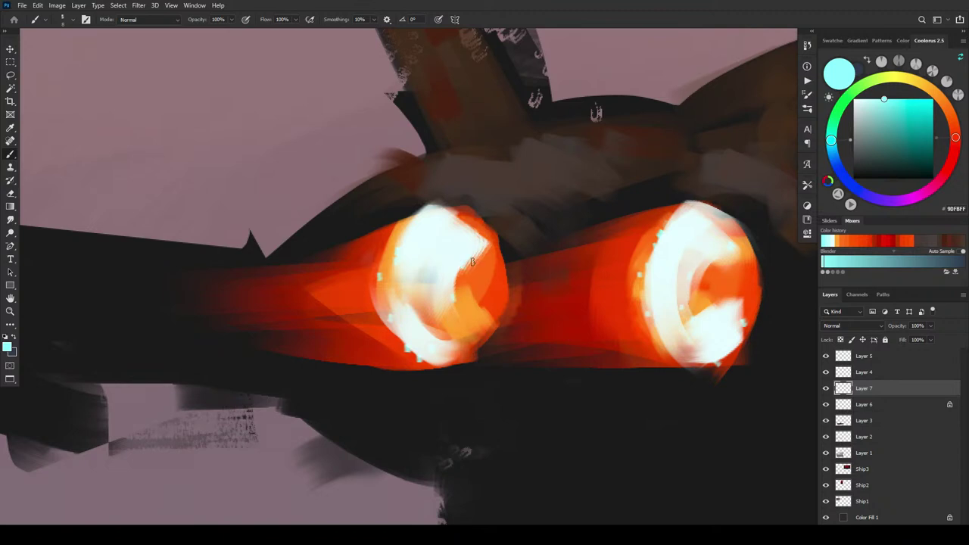
{"action": "left_click", "coordinate": [433, 278]}
Step: Compare the engines with and without the white core on Layer 4, and add a layer mask to that layer
{"action": "left_click", "coordinate": [825, 372]}
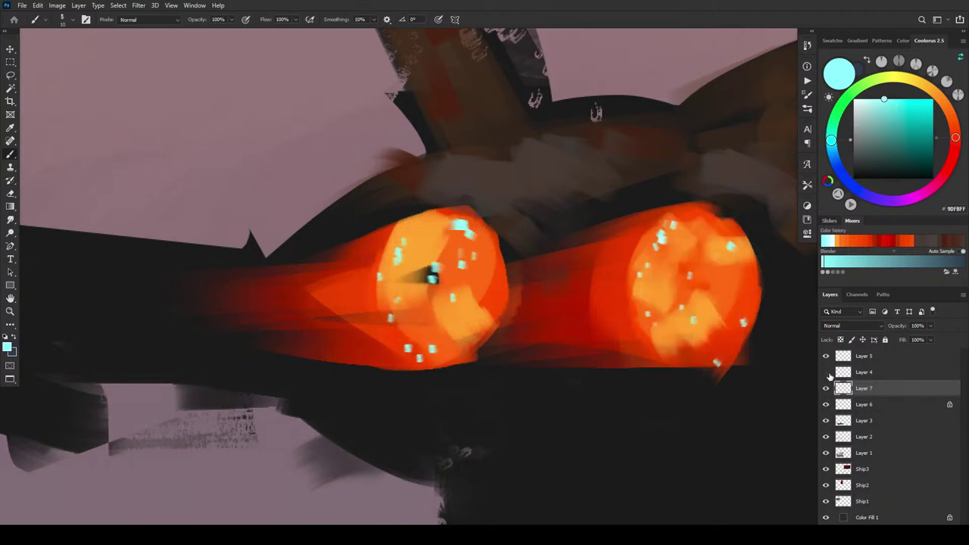
{"action": "left_click", "coordinate": [825, 372]}
{"action": "left_click", "coordinate": [863, 372]}
{"action": "key", "text": "ctrl+shift+m"}
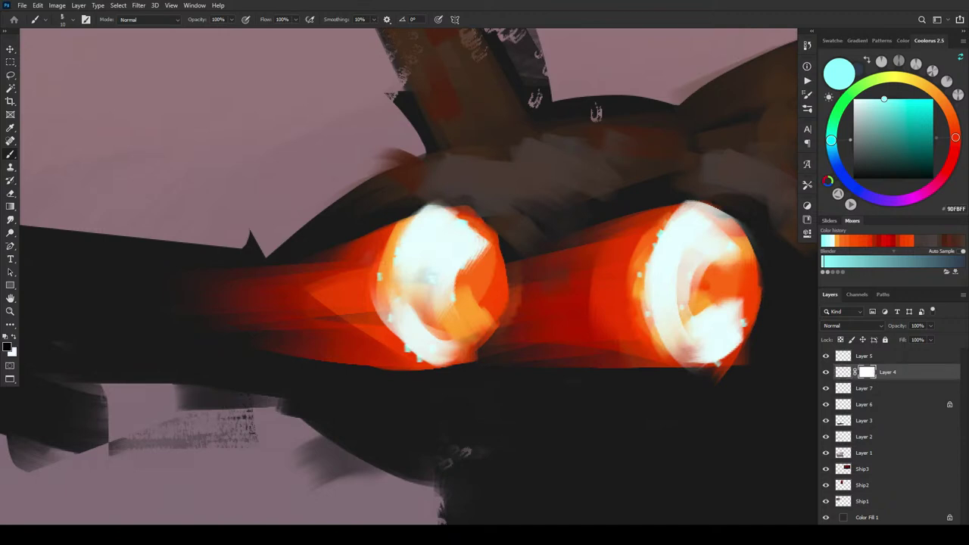
Step: Mask out curved rows of small dotted marks from the white cores of both engines with a textured brush
{"action": "key", "text": "x"}
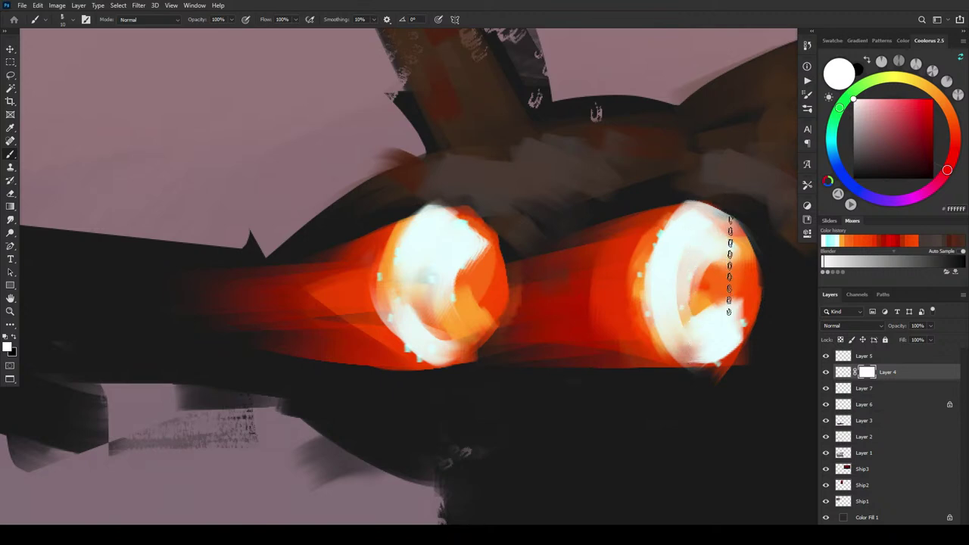
{"action": "left_click_drag", "start_coordinate": [723, 251], "coordinate": [736, 327]}
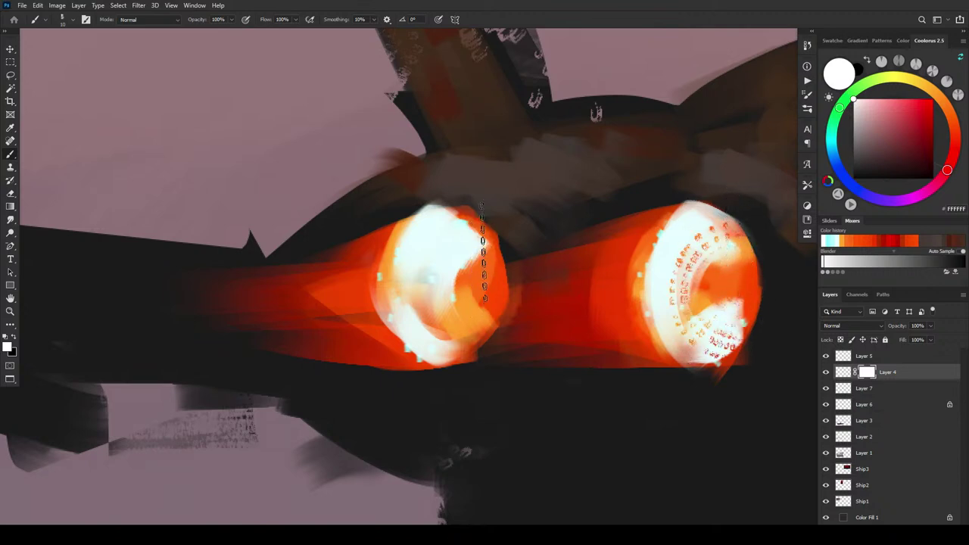
{"action": "left_click_drag", "start_coordinate": [482, 261], "coordinate": [458, 327]}
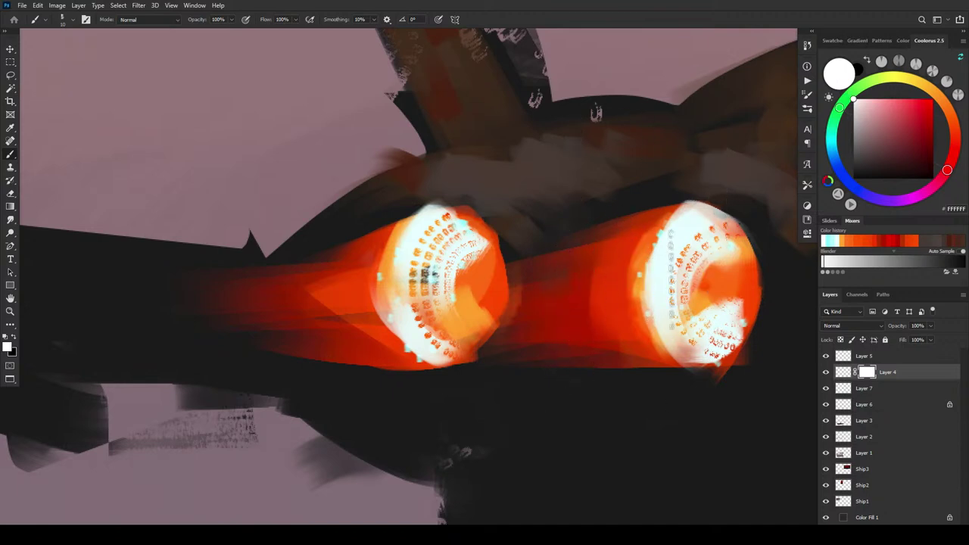
{"action": "left_click_drag", "start_coordinate": [673, 265], "coordinate": [656, 269]}
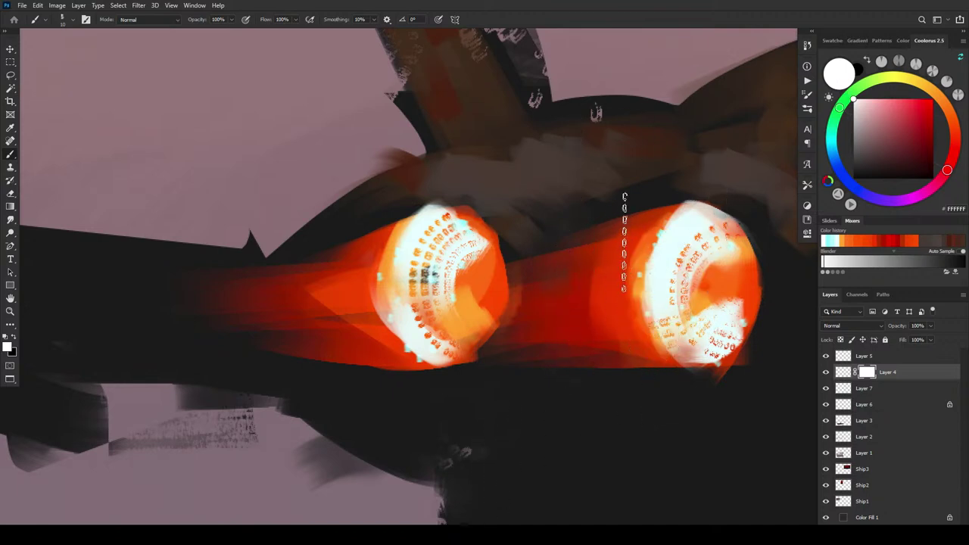
{"action": "left_click_drag", "start_coordinate": [410, 327], "coordinate": [383, 316]}
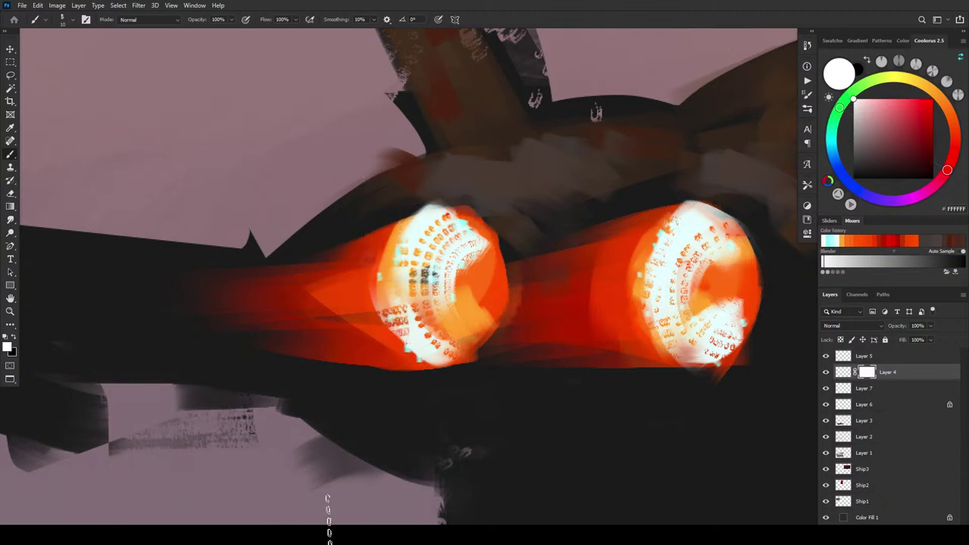
Step: Examine the engine glow from a distance, against the whole jet painting and the neighbouring sunset studies
{"action": "key", "text": "ctrl+minus"}
{"action": "key", "text": "ctrl+minus"}
{"action": "key", "text": "ctrl+minus"}
{"action": "key", "text": "ctrl+minus"}
{"action": "key", "text": "ctrl+minus"}
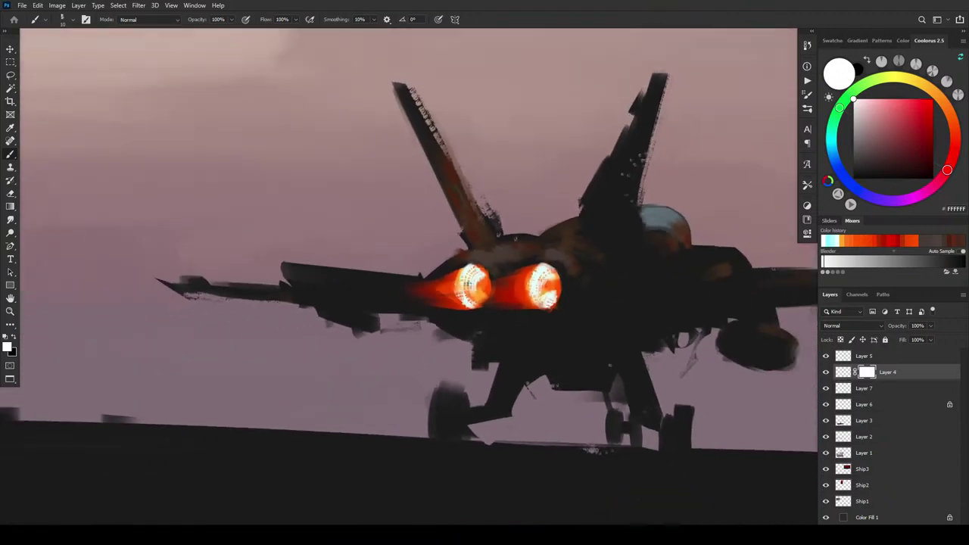
{"action": "key", "text": "ctrl+minus"}
{"action": "key", "text": "ctrl+minus"}
{"action": "key", "text": "ctrl+minus"}
{"action": "key", "text": "ctrl+minus"}
{"action": "key", "text": "ctrl+minus"}
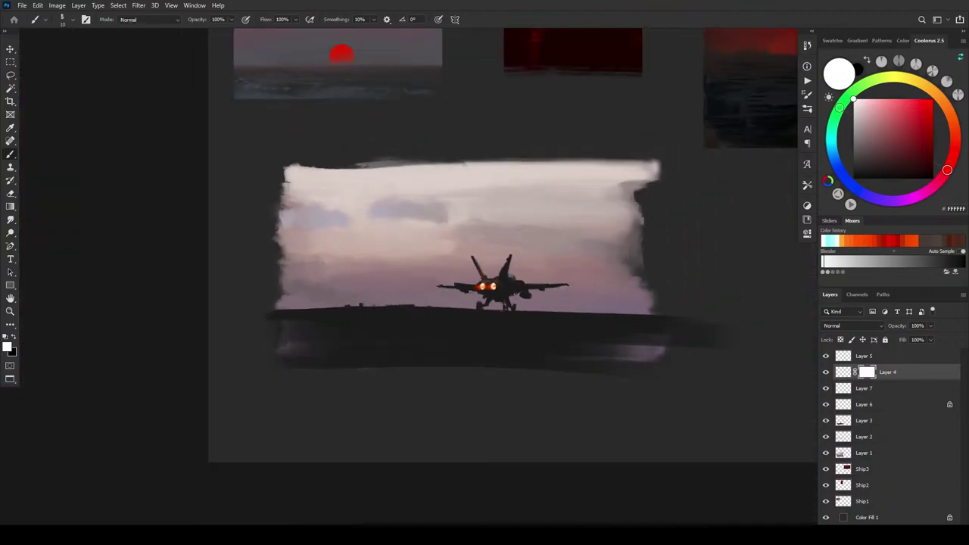
{"action": "scroll", "coordinate": [481, 287], "scroll_direction": "up", "scroll_amount": 8}
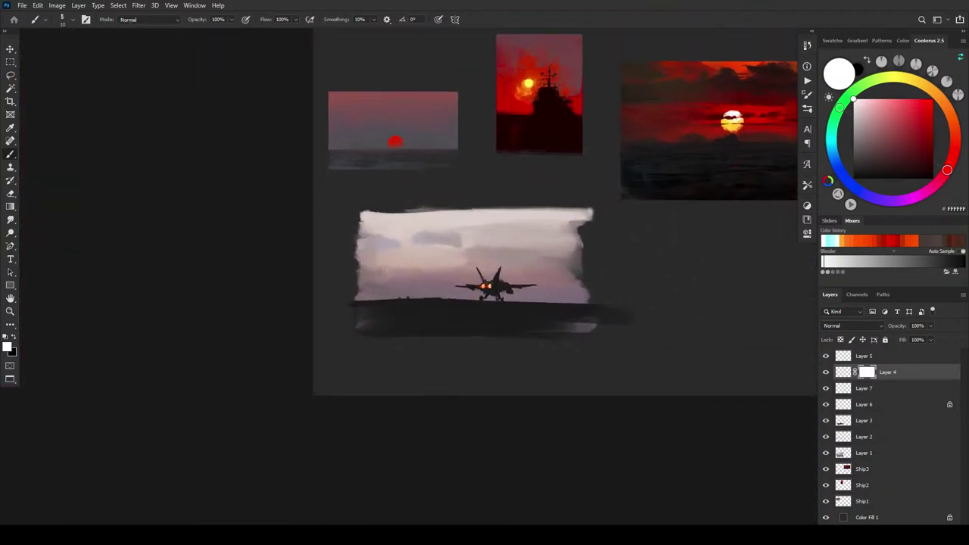
{"action": "scroll", "coordinate": [496, 287], "scroll_direction": "up", "scroll_amount": 2}
{"action": "scroll", "coordinate": [495, 287], "scroll_direction": "down", "scroll_amount": 2}
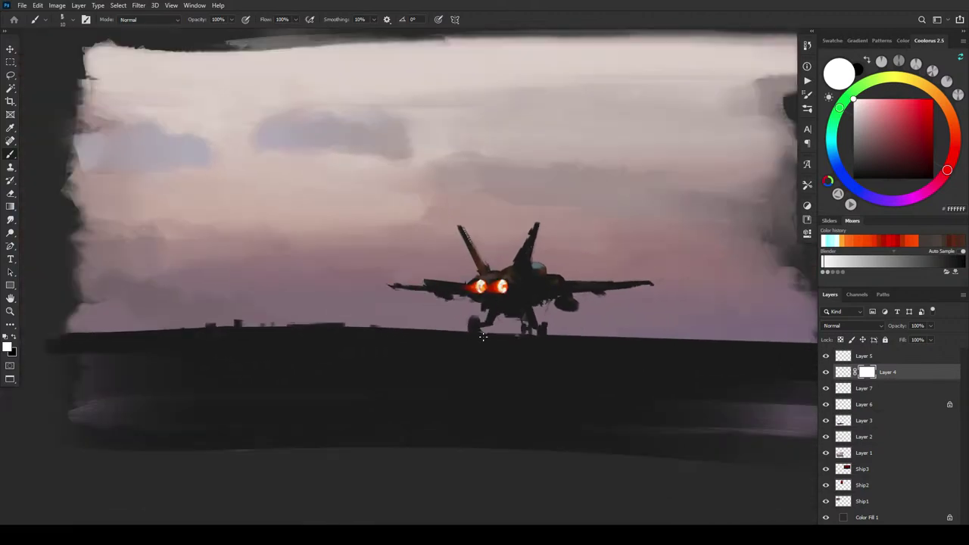
Step: Add a new layer beneath Layer 3 and paint long near-black strokes along the horizon under the jet's wheels
{"action": "left_click", "coordinate": [849, 420]}
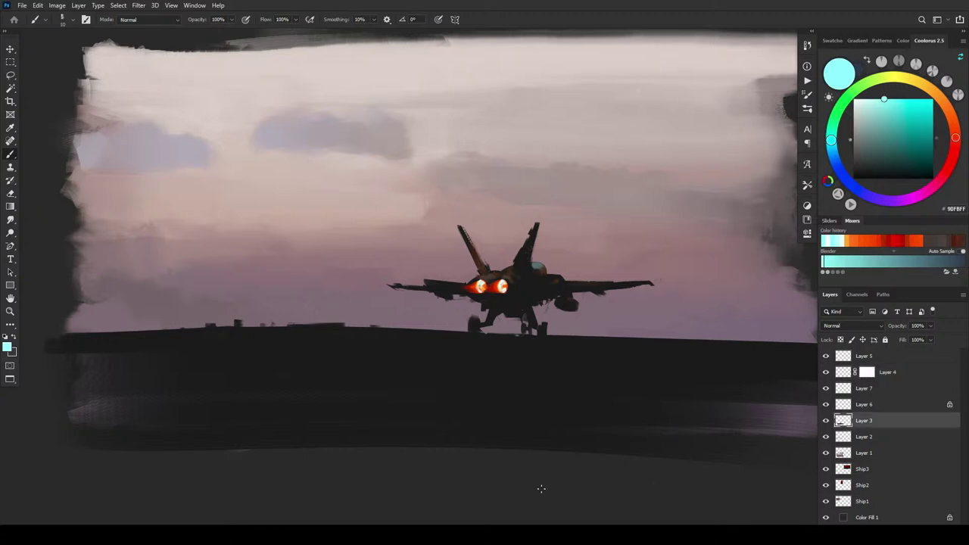
{"action": "key", "text": "ctrl+shift+alt+n"}
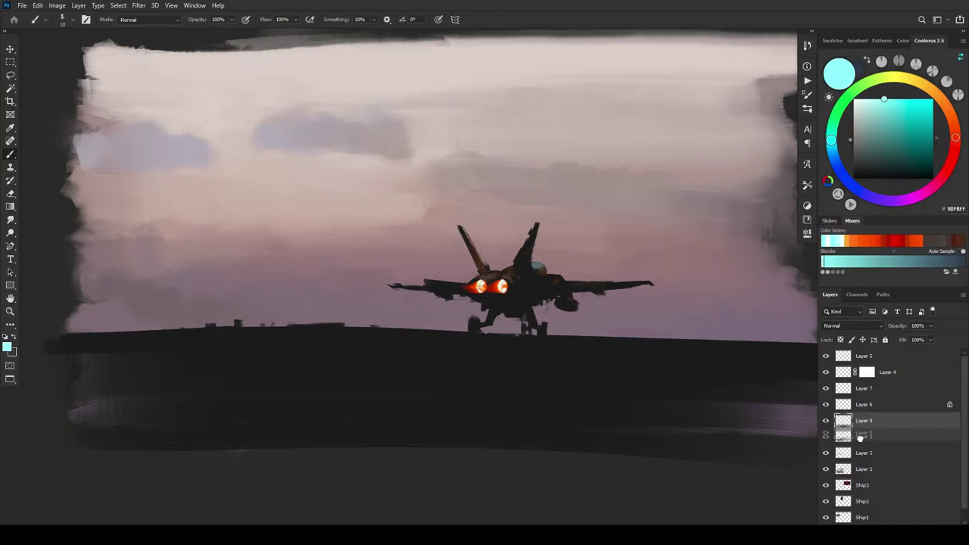
{"action": "left_click", "coordinate": [547, 345], "text": "alt"}
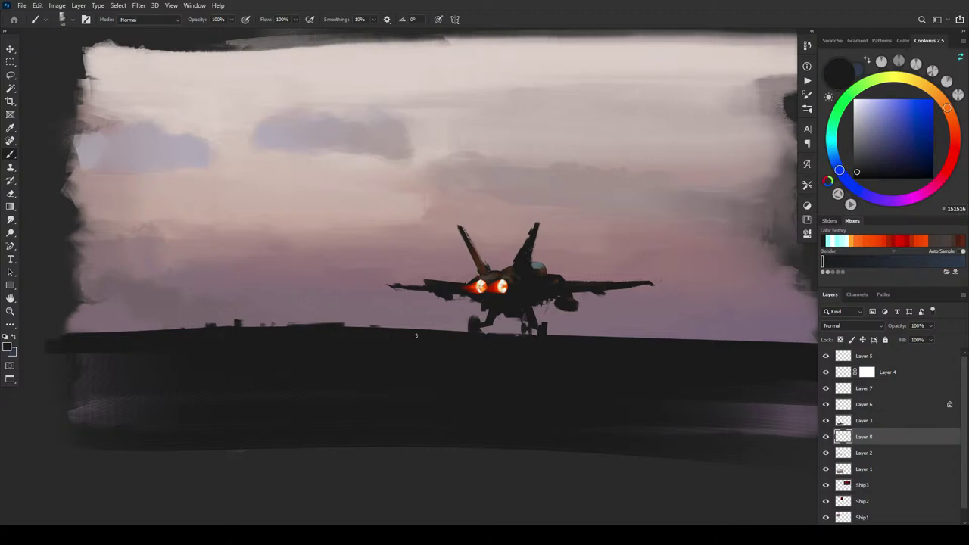
{"action": "left_click_drag", "start_coordinate": [401, 332], "coordinate": [666, 341]}
Step: Compare the painting with Layer 3, Layer 6 and the layers above them hidden and shown in turn
{"action": "left_click", "coordinate": [850, 420]}
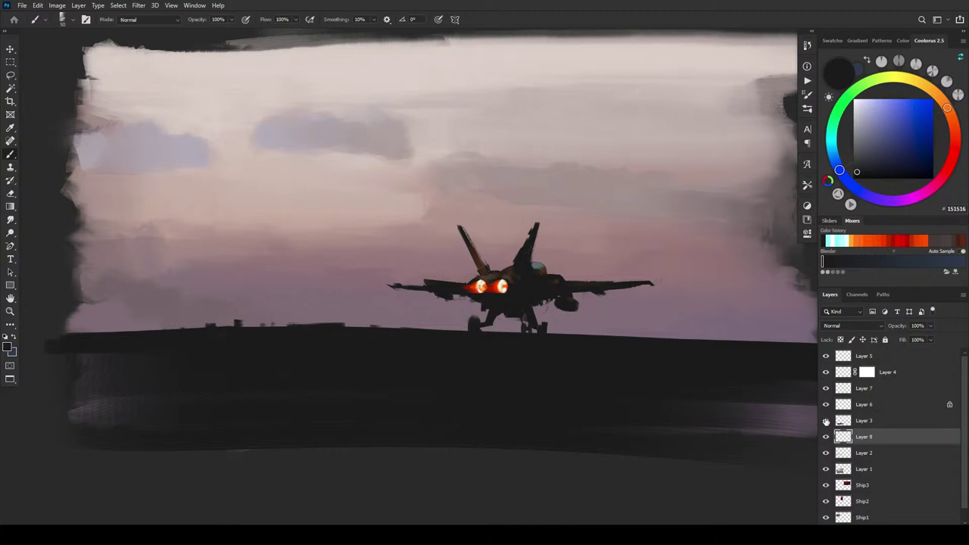
{"action": "left_click", "coordinate": [825, 420]}
{"action": "left_click", "coordinate": [826, 420]}
{"action": "left_click", "coordinate": [825, 404]}
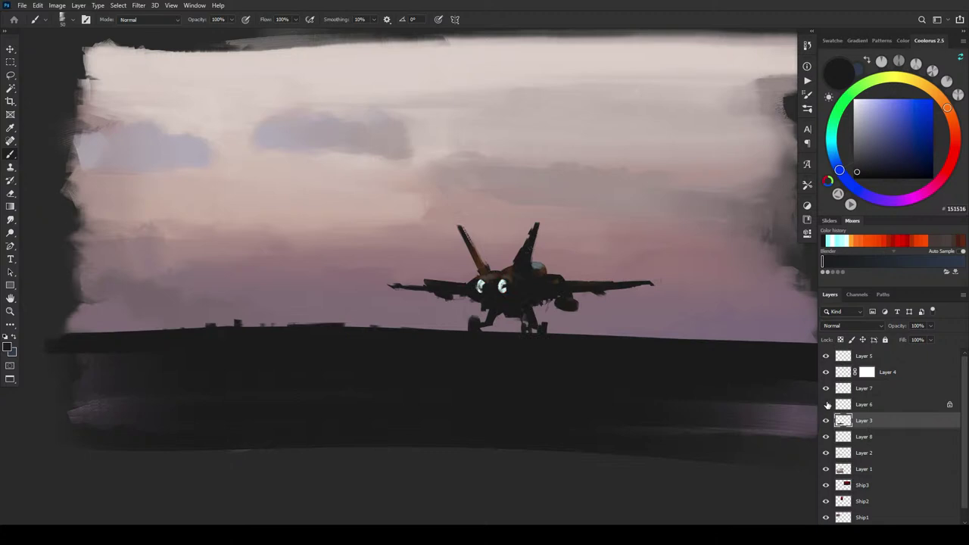
{"action": "left_click", "coordinate": [826, 404]}
{"action": "left_click", "coordinate": [826, 369]}
{"action": "left_click", "coordinate": [825, 368]}
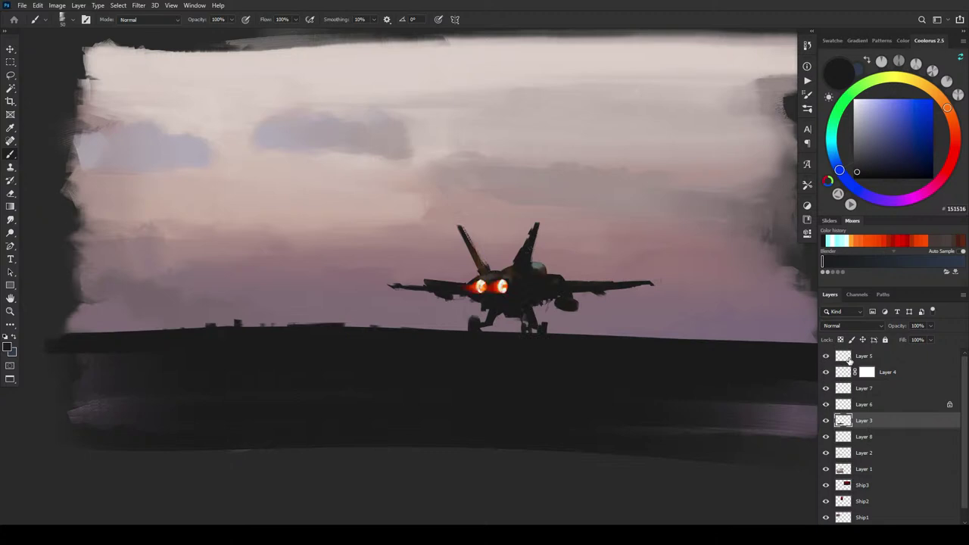
Step: Move Layer 5 directly above Layer 3 and clip it to the jet, with another new clipped layer on top
{"action": "left_click_drag", "start_coordinate": [859, 357], "coordinate": [874, 413]}
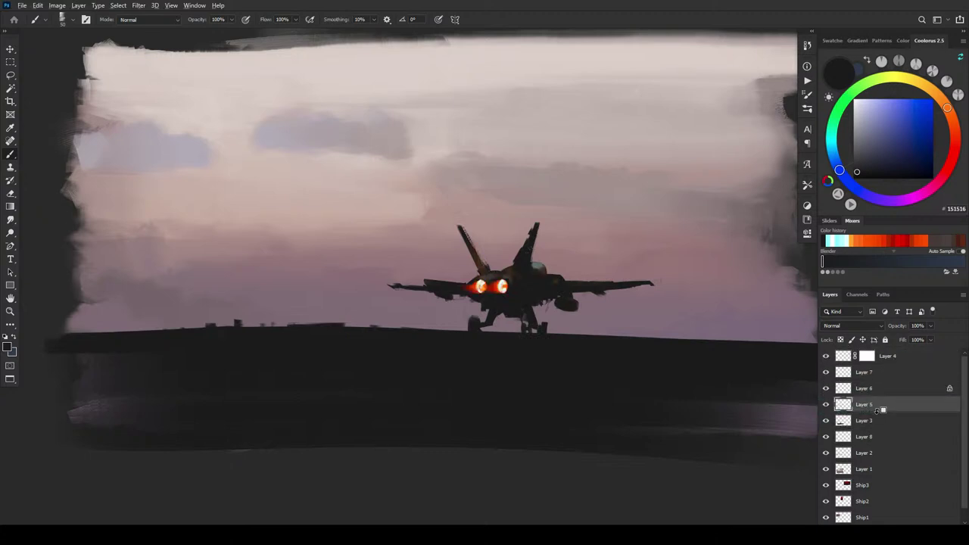
{"action": "left_click", "coordinate": [880, 411], "text": "alt"}
{"action": "left_click", "coordinate": [825, 420]}
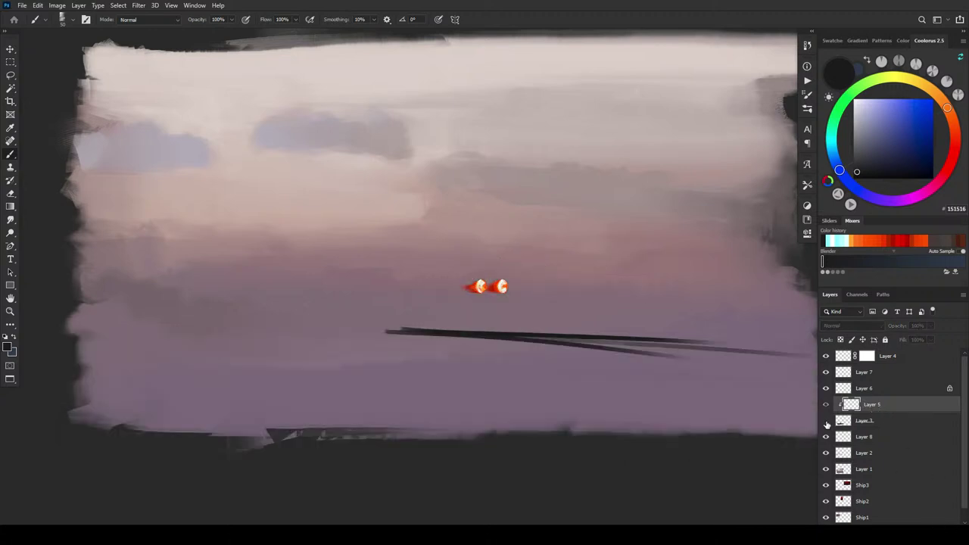
{"action": "left_click", "coordinate": [825, 420]}
{"action": "left_click", "coordinate": [931, 530]}
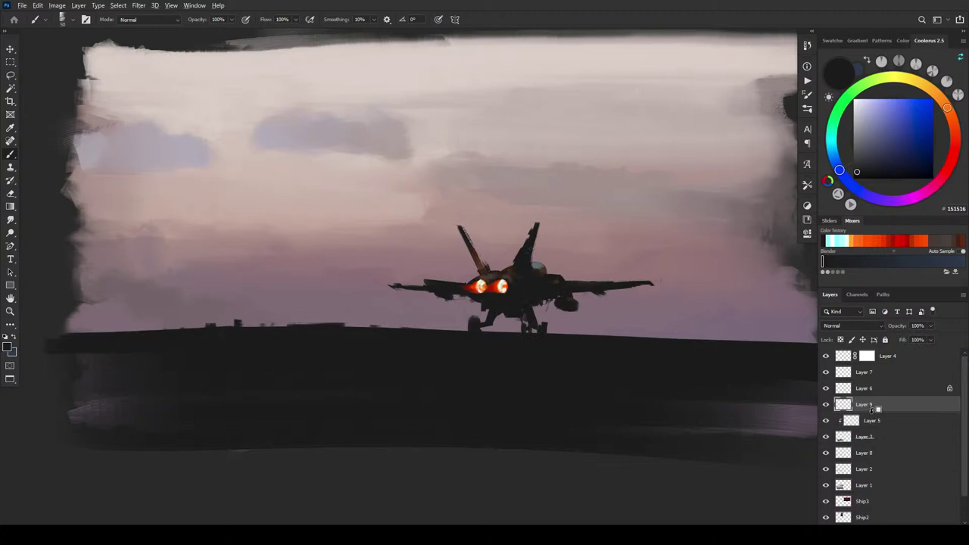
{"action": "left_click", "coordinate": [871, 412], "text": "alt"}
Step: Paint neutral grey touches on the jet's upper body and a pale grey C7C3C0 highlight on the canopy
{"action": "left_click", "coordinate": [509, 269], "text": "alt"}
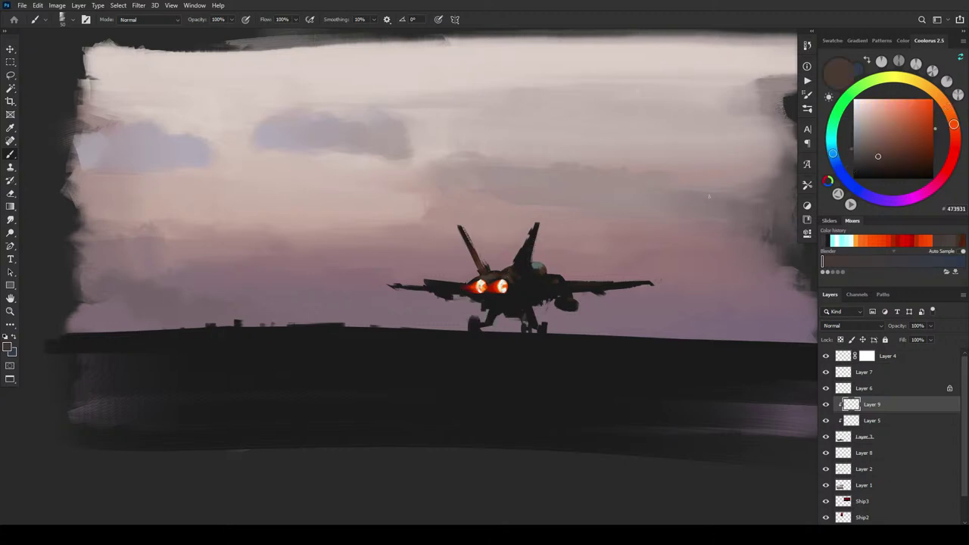
{"action": "left_click_drag", "start_coordinate": [872, 142], "coordinate": [854, 146]}
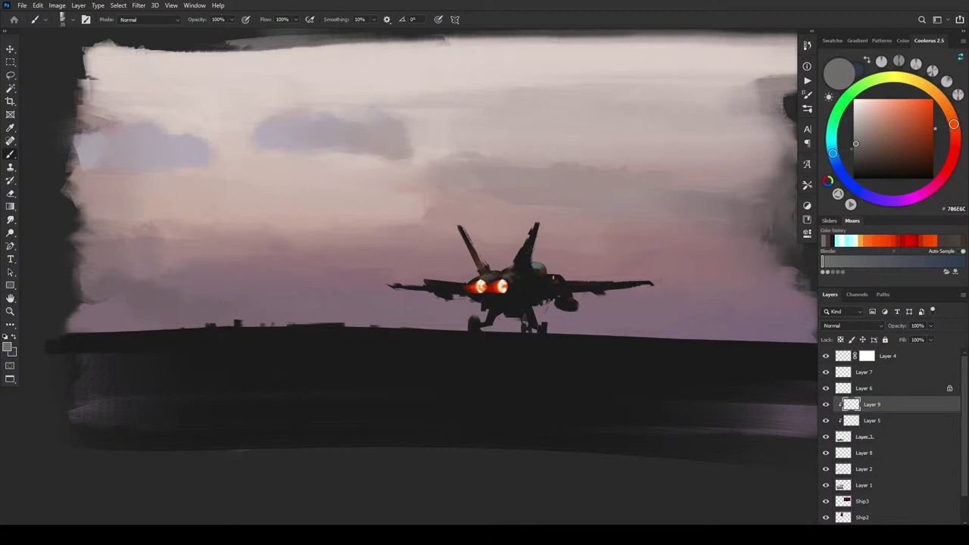
{"action": "key", "text": "bracketright"}
{"action": "key", "text": "bracketright"}
{"action": "key", "text": "bracketright"}
{"action": "key", "text": "bracketright"}
{"action": "key", "text": "bracketright"}
{"action": "key", "text": "bracketleft"}
{"action": "key", "text": "bracketleft"}
{"action": "key", "text": "bracketleft"}
{"action": "key", "text": "bracketright"}
{"action": "key", "text": "bracketright"}
{"action": "left_click_drag", "start_coordinate": [856, 124], "coordinate": [855, 116]}
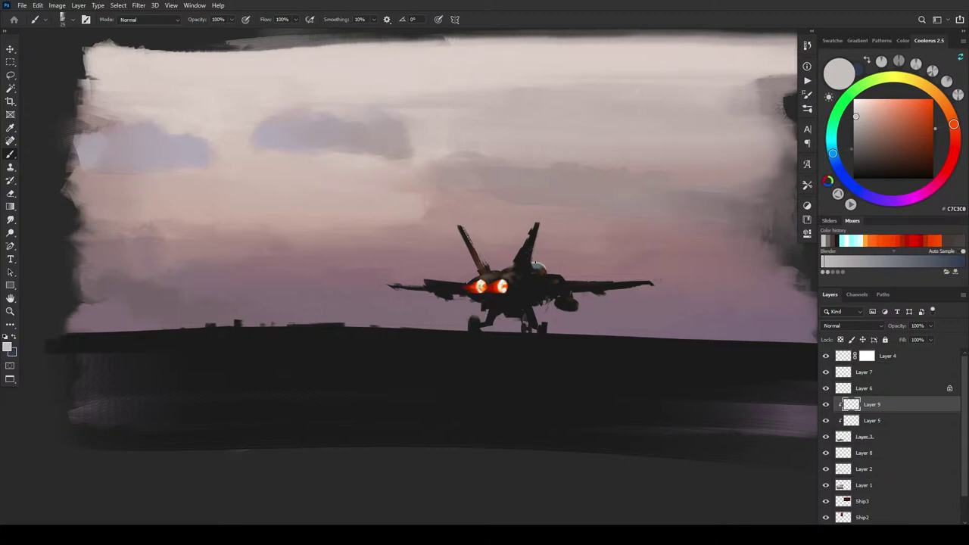
Step: Add a layer mask to Layer 3 and mask the canopy's outer edge in black
{"action": "left_click", "coordinate": [859, 435]}
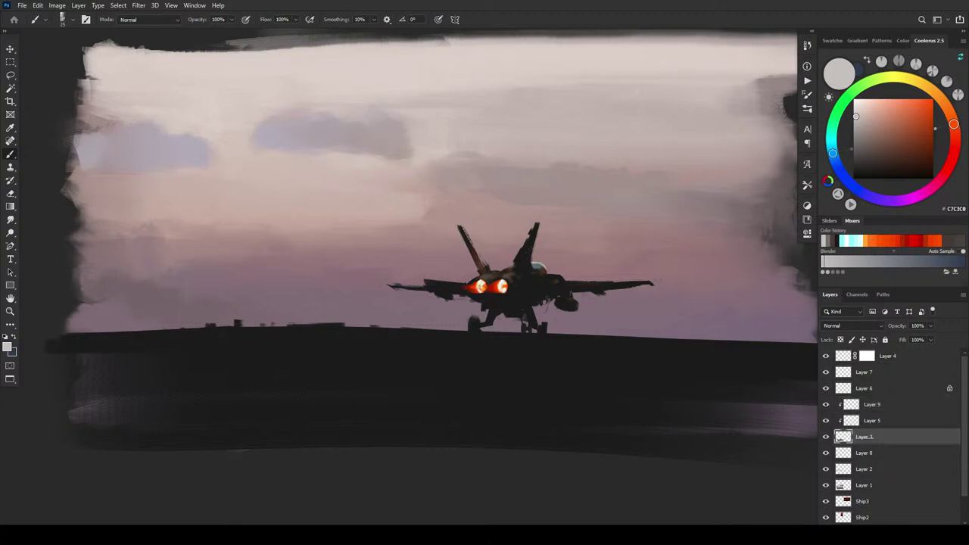
{"action": "left_click", "coordinate": [912, 520]}
{"action": "left_click", "coordinate": [873, 529]}
{"action": "left_click", "coordinate": [873, 530]}
{"action": "key", "text": "x"}
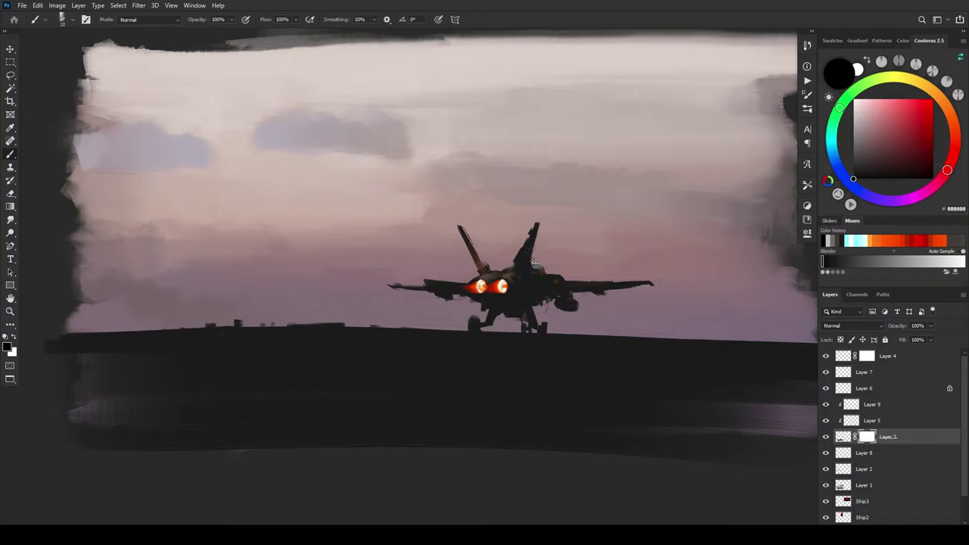
Step: On Layer 9, rework the canopy with pale grey, sampled sky mauve and dark brown, undoing the last stroke
{"action": "left_click", "coordinate": [851, 407]}
{"action": "left_click", "coordinate": [797, 376], "text": "alt"}
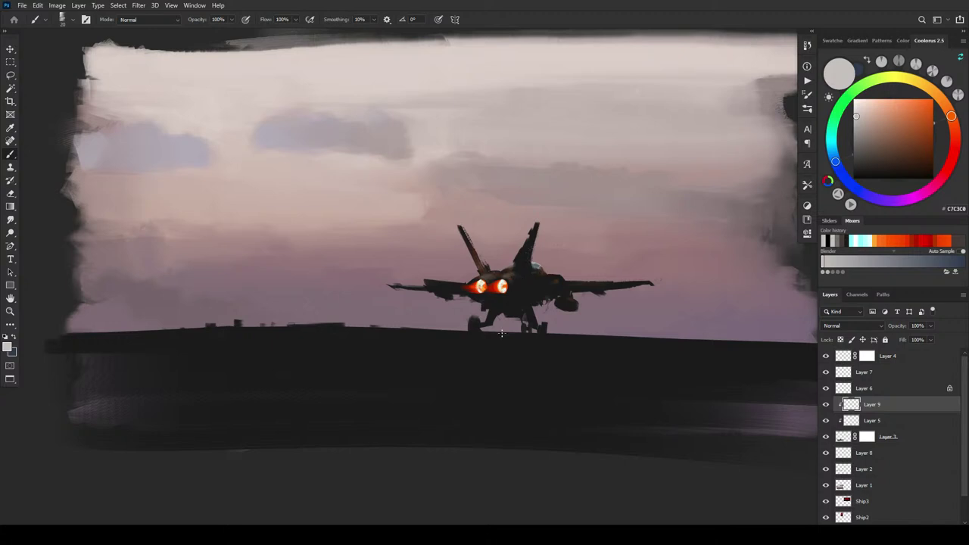
{"action": "left_click", "coordinate": [588, 260], "text": "alt"}
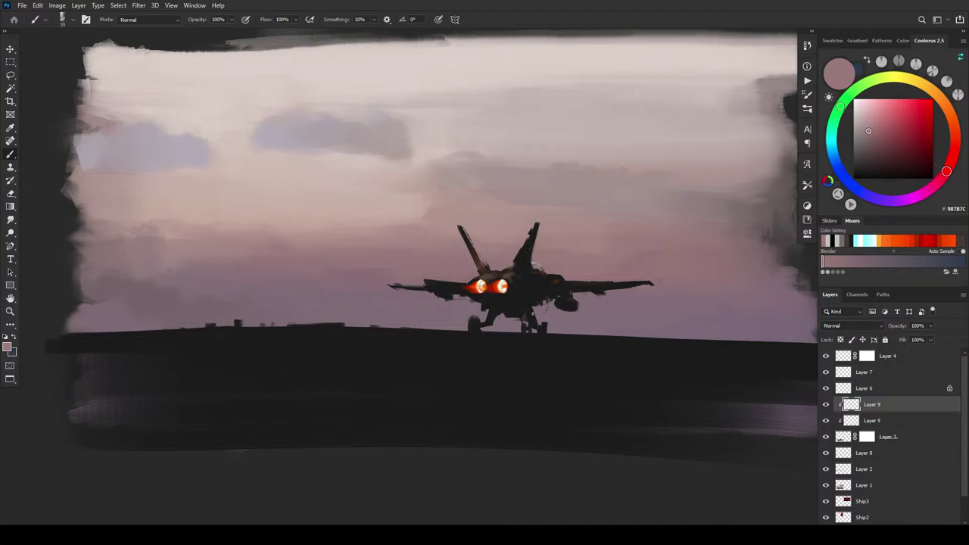
{"action": "left_click", "coordinate": [539, 269], "text": "alt"}
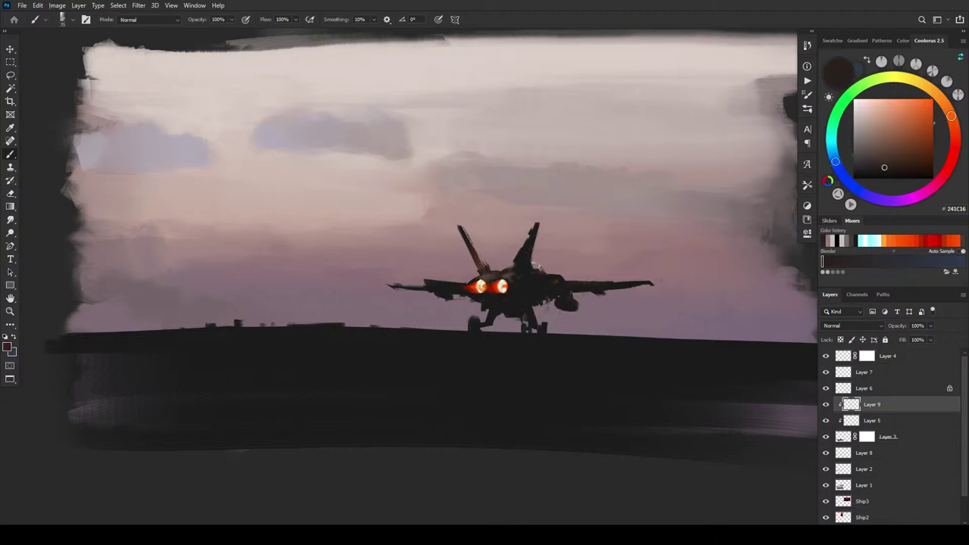
{"action": "key", "text": "bracketleft"}
{"action": "key", "text": "ctrl+z"}
Step: Sample the pale violet-grey cloud and paint progressively darker muted purple-grey tones into the canopy with a larger brush
{"action": "left_click", "coordinate": [144, 139], "text": "alt"}
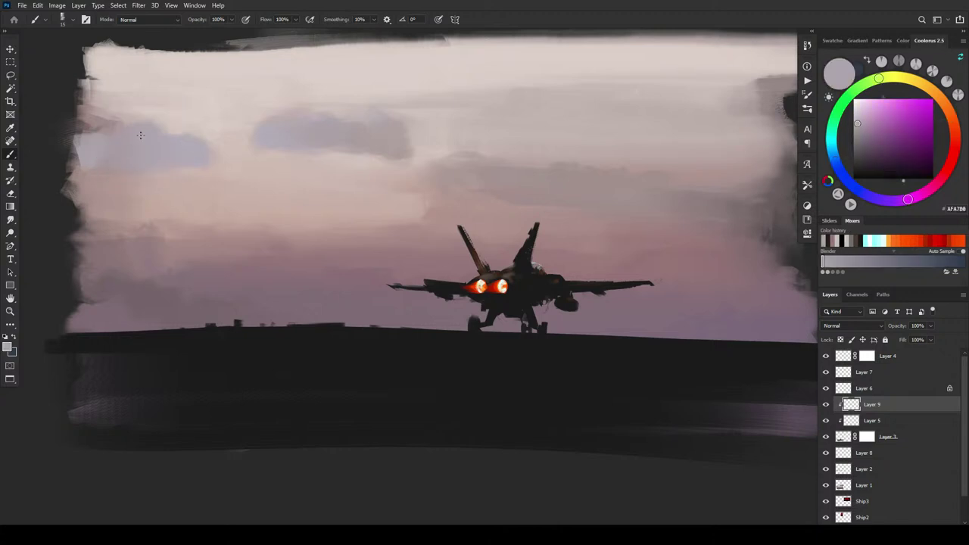
{"action": "key", "text": "bracketright"}
{"action": "key", "text": "bracketright"}
{"action": "key", "text": "bracketright"}
{"action": "left_click", "coordinate": [860, 138]}
{"action": "left_click", "coordinate": [893, 202]}
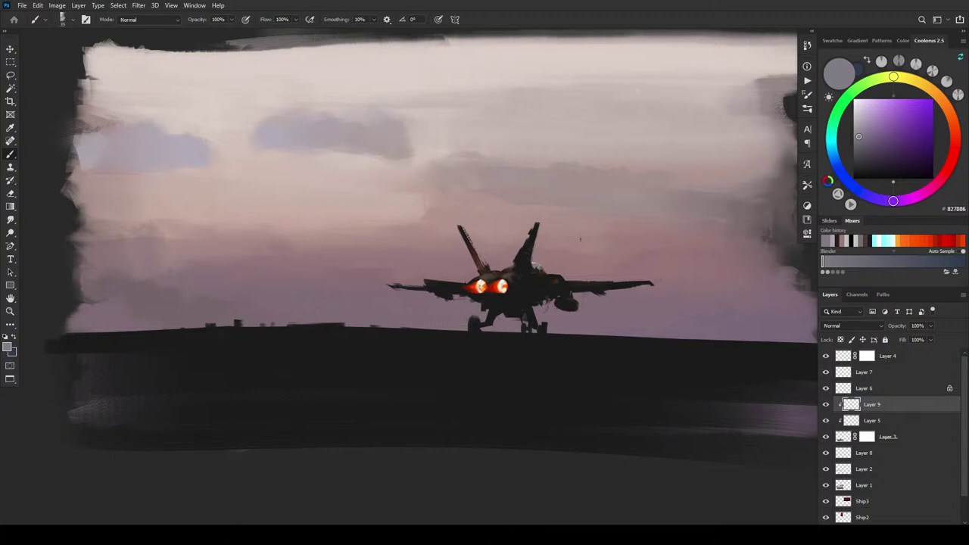
{"action": "left_click", "coordinate": [862, 154]}
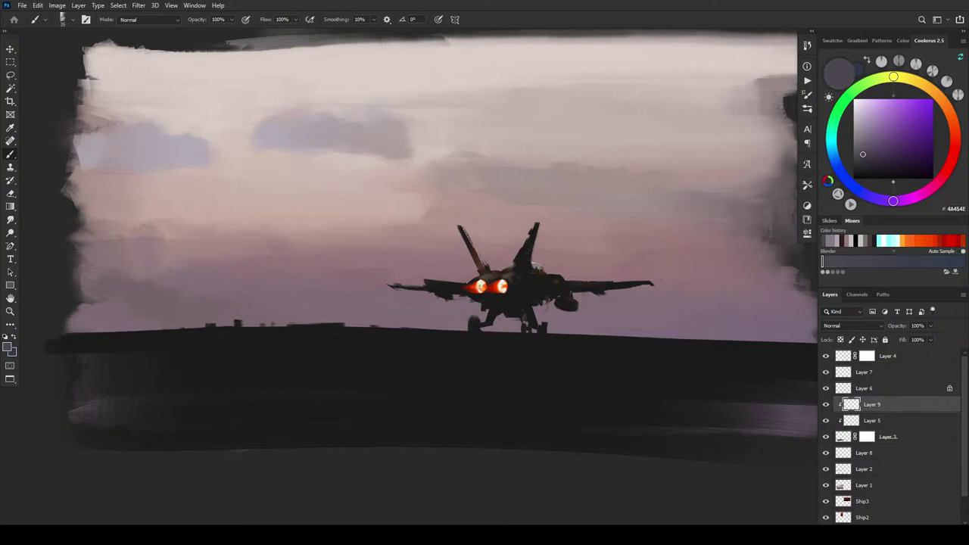
{"action": "left_click", "coordinate": [860, 148]}
{"action": "left_click", "coordinate": [886, 200]}
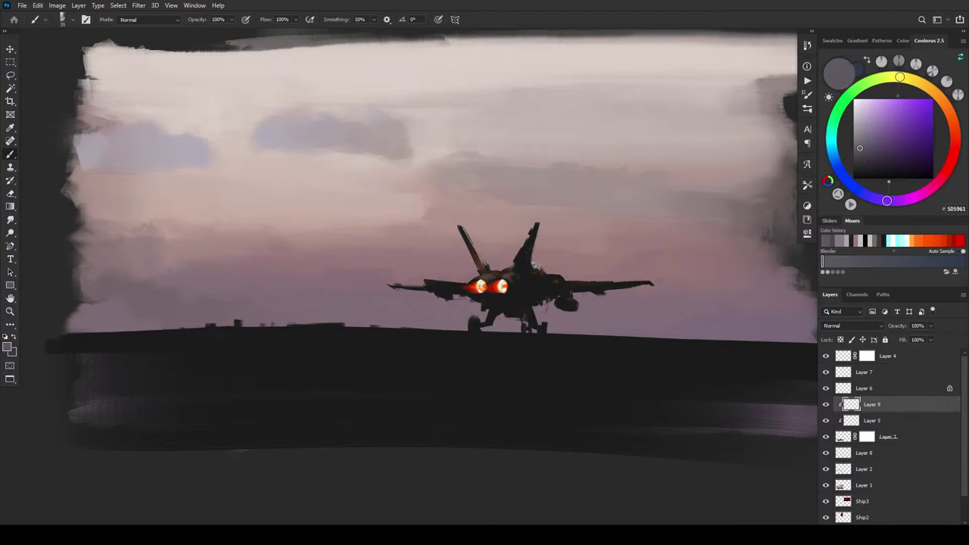
Step: Shift the brush colour towards bluer lavender-greys, ending at 696983, and layer them over the canopy glass
{"action": "left_click", "coordinate": [865, 140]}
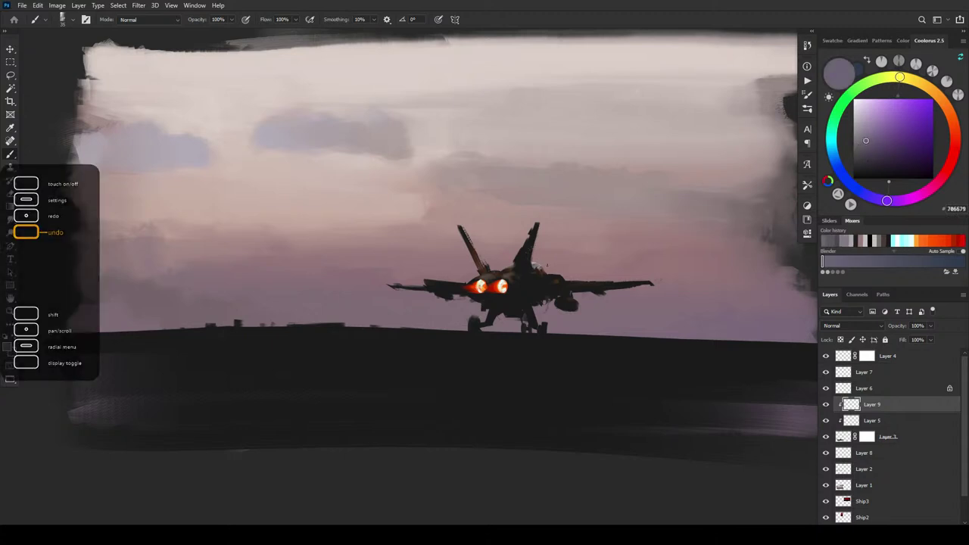
{"action": "left_click_drag", "start_coordinate": [878, 202], "coordinate": [868, 195]}
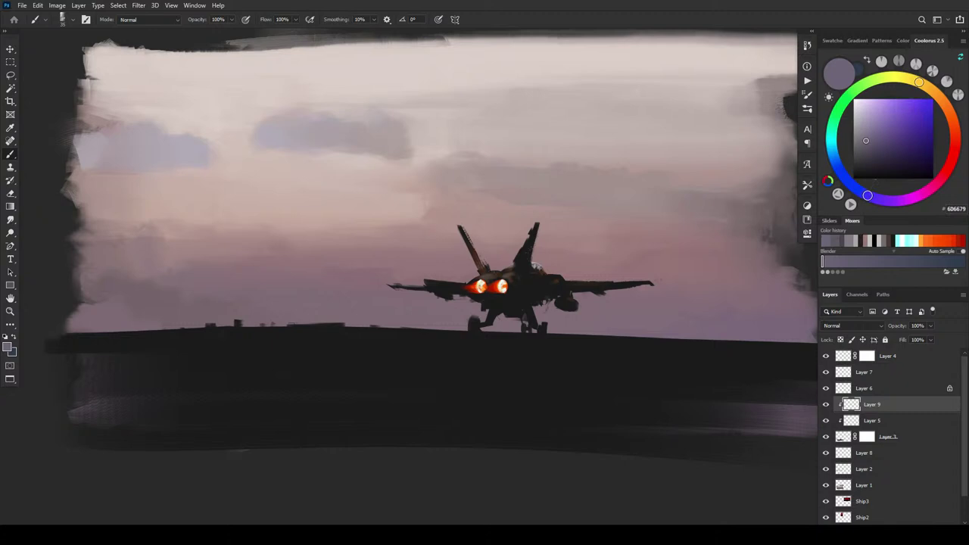
{"action": "left_click", "coordinate": [864, 133]}
{"action": "left_click_drag", "start_coordinate": [865, 199], "coordinate": [856, 189]}
{"action": "left_click_drag", "start_coordinate": [861, 139], "coordinate": [866, 142]}
{"action": "left_click", "coordinate": [870, 138]}
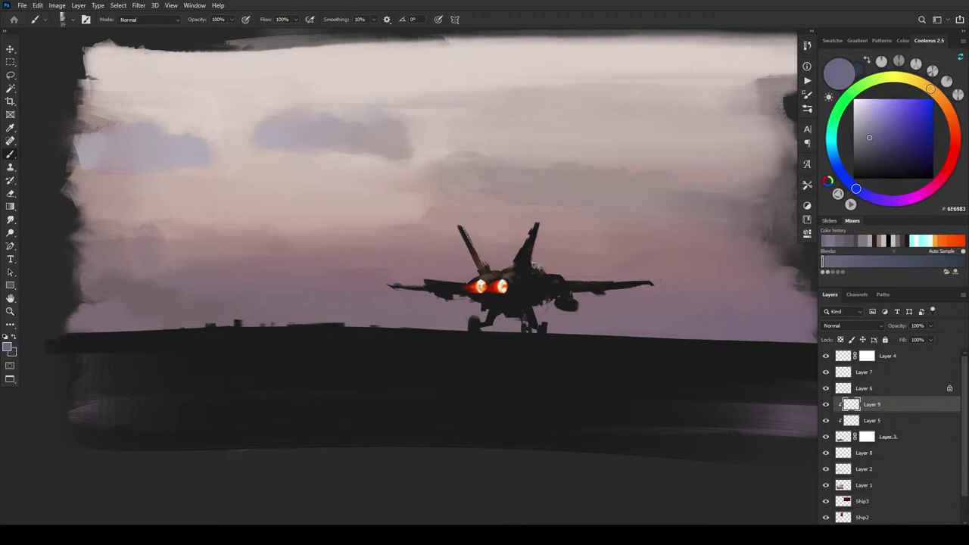
{"action": "left_click_drag", "start_coordinate": [846, 180], "coordinate": [838, 170]}
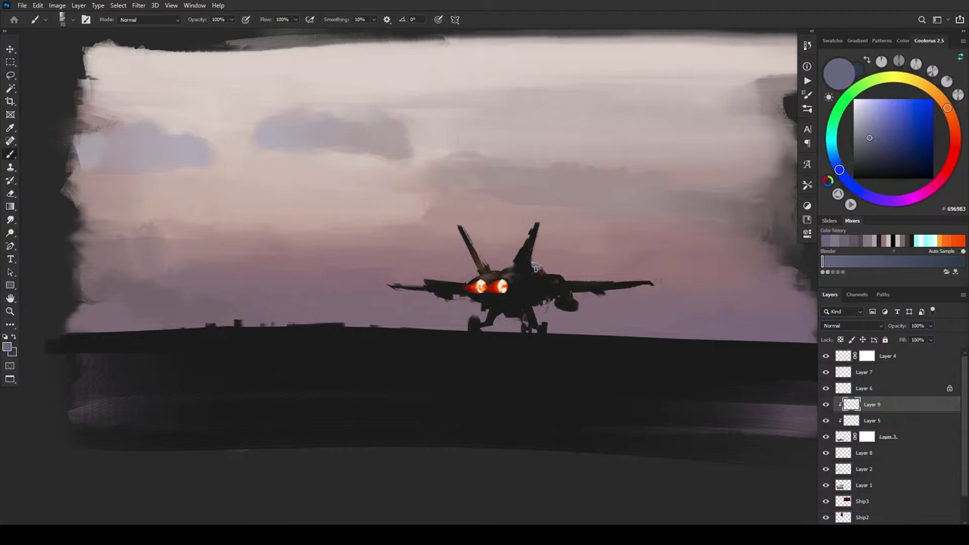
Step: Dab sampled dark brown and near-black 151516 details inside the canopy with a smaller brush
{"action": "left_click", "coordinate": [536, 268], "text": "alt"}
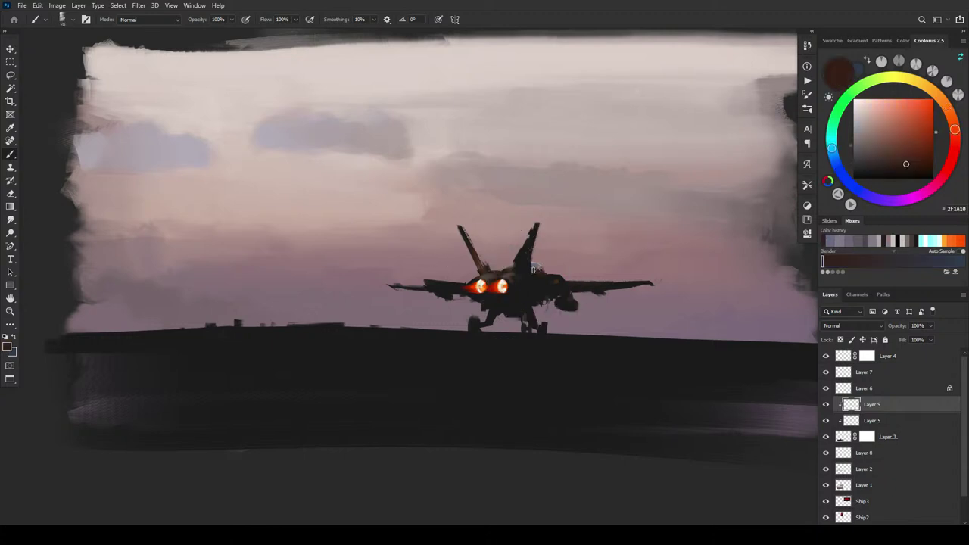
{"action": "left_click", "coordinate": [536, 267], "text": "alt"}
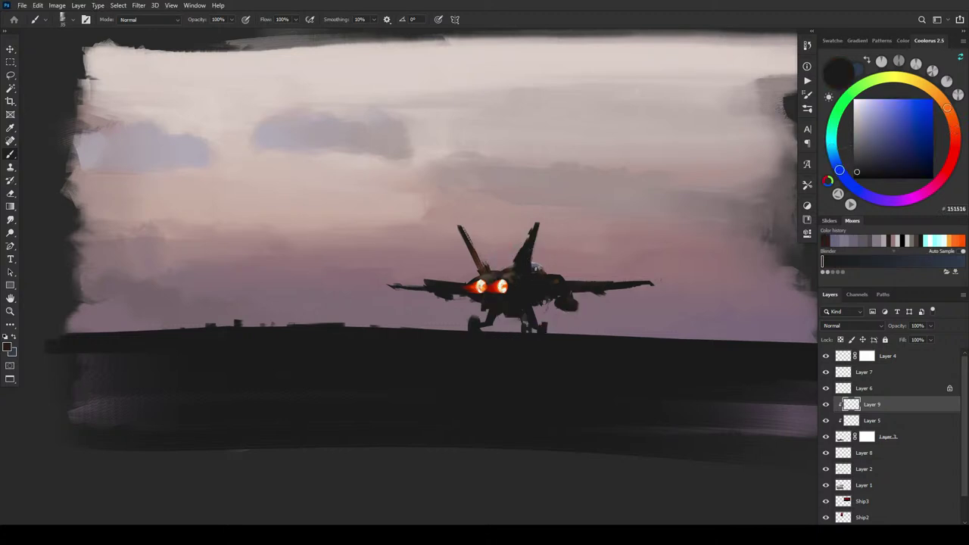
{"action": "key", "text": "bracketleft"}
{"action": "key", "text": "bracketleft"}
Step: Paint a muted slate-blue reflection across the upper canopy glass, just under its pale rim
{"action": "key", "text": "ctrl+plus"}
{"action": "key", "text": "ctrl+plus"}
{"action": "key", "text": "ctrl+plus"}
{"action": "key", "text": "ctrl+plus"}
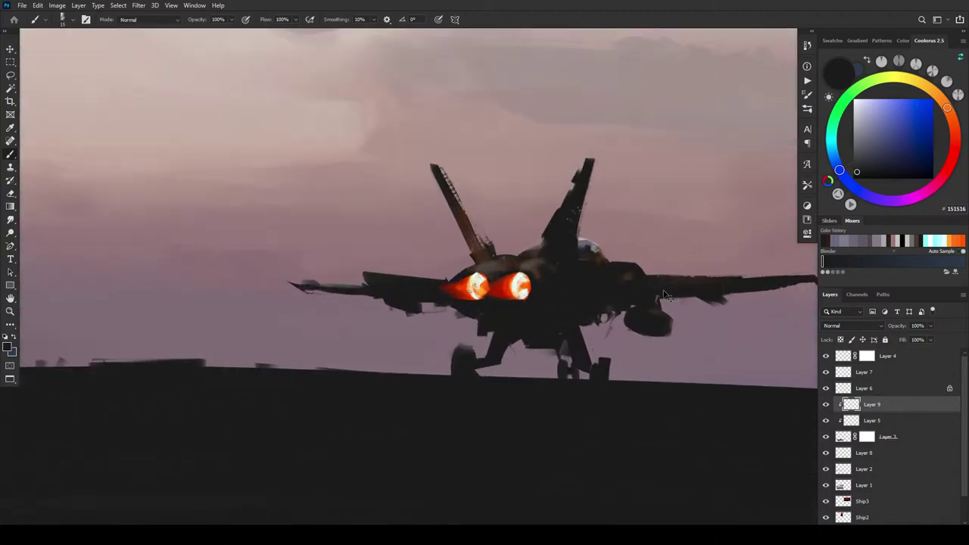
{"action": "key", "text": "ctrl+plus"}
{"action": "key", "text": "ctrl+plus"}
{"action": "key", "text": "ctrl+plus"}
{"action": "left_click_drag", "start_coordinate": [671, 255], "coordinate": [325, 323]}
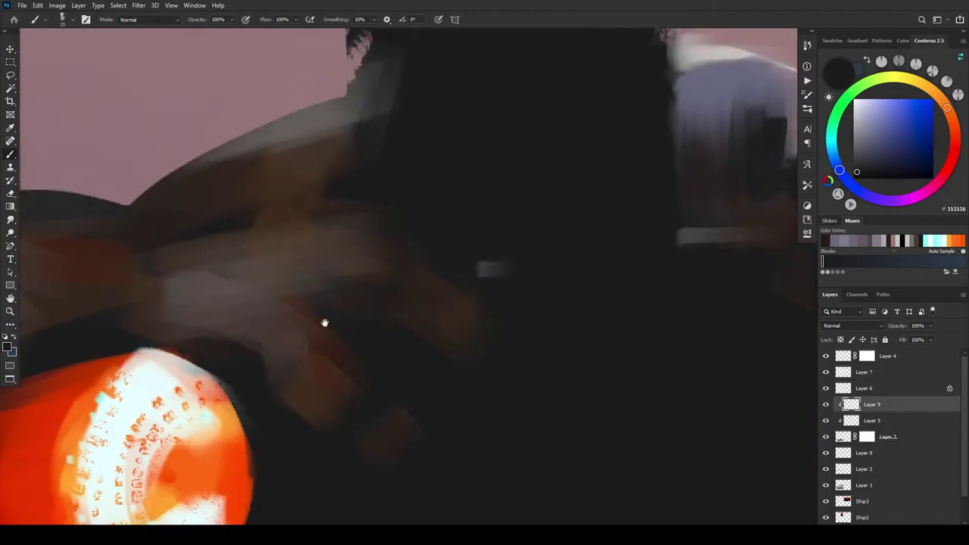
{"action": "left_click_drag", "start_coordinate": [476, 251], "coordinate": [610, 245]}
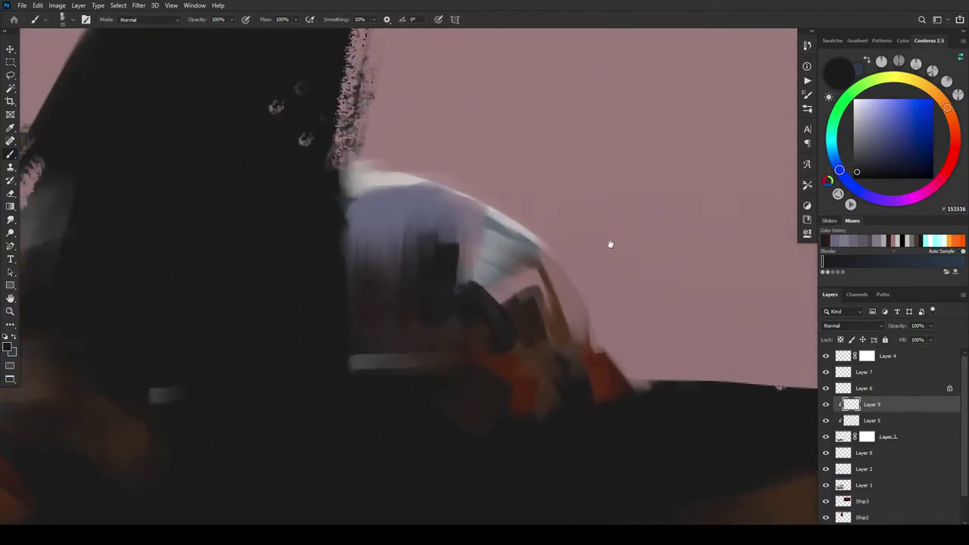
{"action": "left_click", "coordinate": [415, 199], "text": "alt"}
{"action": "left_click_drag", "start_coordinate": [838, 172], "coordinate": [835, 161]}
{"action": "left_click_drag", "start_coordinate": [886, 135], "coordinate": [878, 136]}
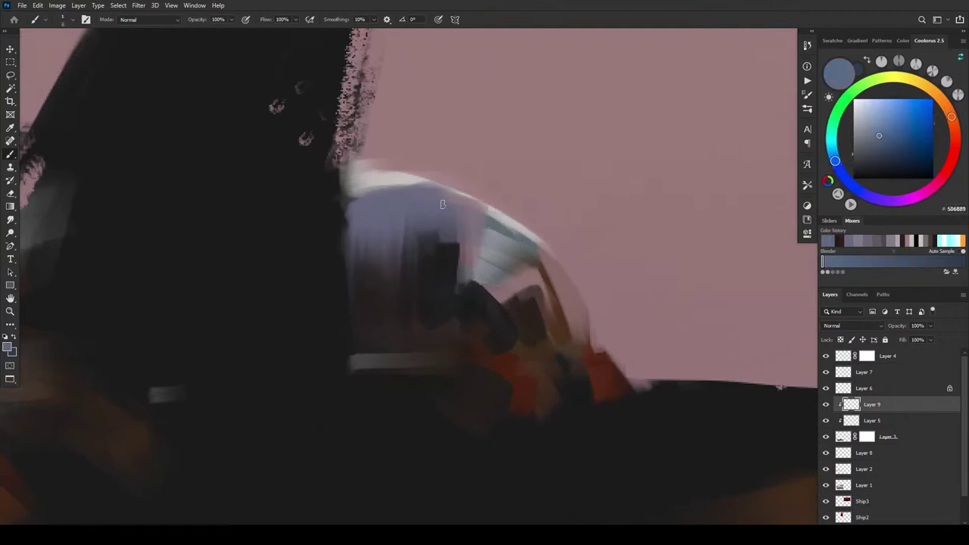
{"action": "left_click_drag", "start_coordinate": [379, 234], "coordinate": [449, 216]}
{"action": "key", "text": "bracketright"}
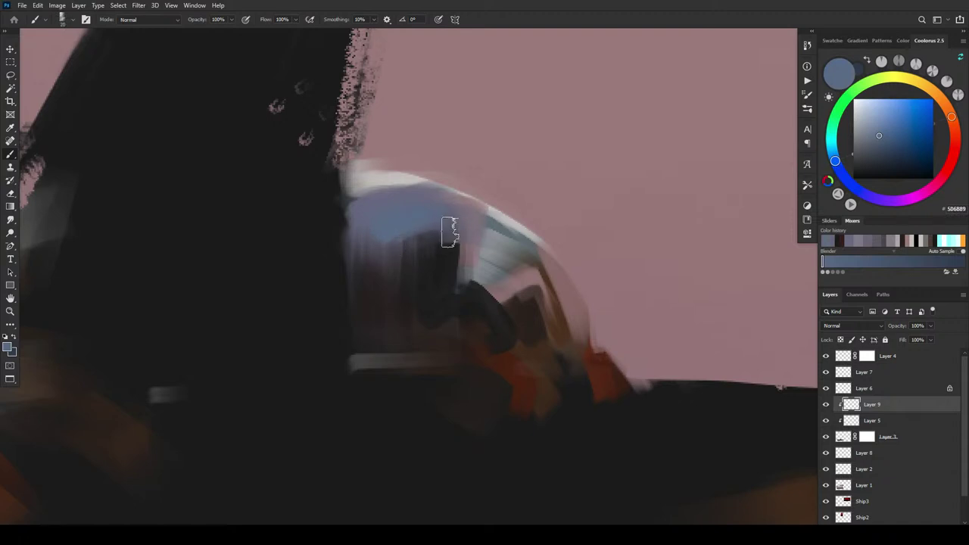
Step: Paint a near-black rounded seat silhouette inside the canopy and fill the glass beneath it with the dark body colour
{"action": "left_click", "coordinate": [443, 244], "text": "alt"}
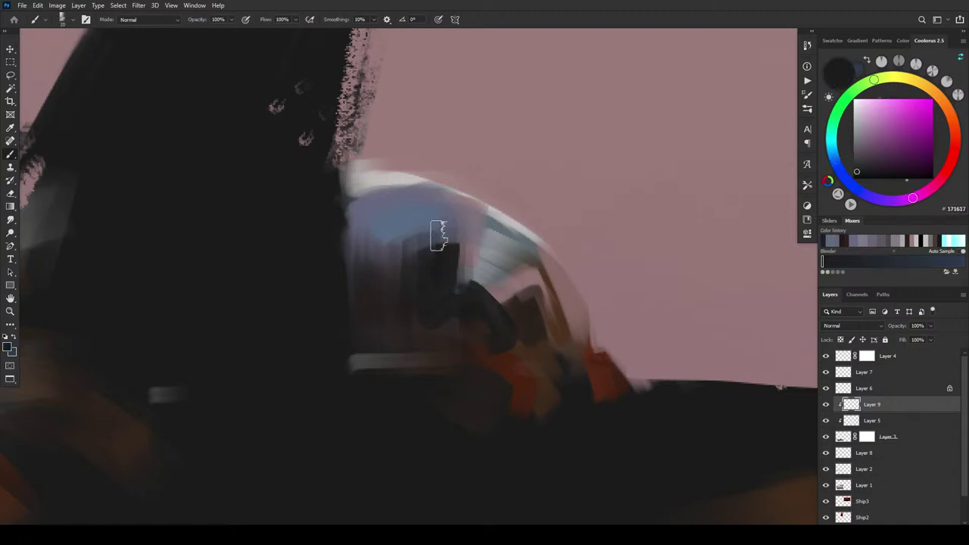
{"action": "mouse_move", "coordinate": [424, 252]}
{"action": "left_mouse_down"}
{"action": "mouse_move", "coordinate": [392, 288]}
{"action": "mouse_move", "coordinate": [362, 280]}
{"action": "mouse_move", "coordinate": [420, 279]}
{"action": "mouse_move", "coordinate": [354, 280]}
{"action": "mouse_move", "coordinate": [362, 342]}
{"action": "mouse_move", "coordinate": [360, 317]}
{"action": "mouse_move", "coordinate": [403, 300]}
{"action": "mouse_move", "coordinate": [397, 338]}
{"action": "mouse_move", "coordinate": [435, 328]}
{"action": "left_mouse_up"}
{"action": "key", "text": "bracketright"}
{"action": "key", "text": "bracketright"}
{"action": "key", "text": "bracketright"}
{"action": "left_click", "coordinate": [388, 416], "text": "alt"}
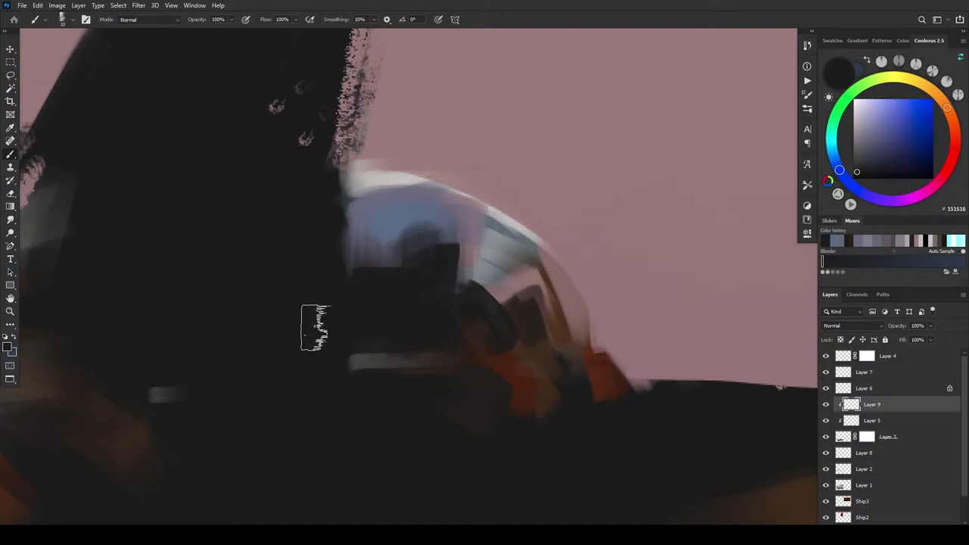
{"action": "left_click_drag", "start_coordinate": [349, 331], "coordinate": [491, 354]}
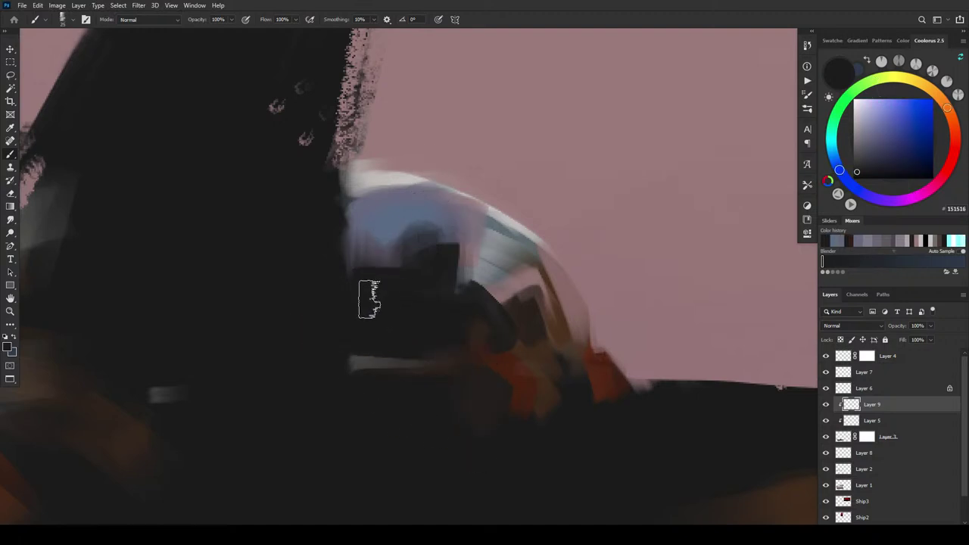
Step: Touch up the dark seat area with a smaller brush and paint brown 583816 strokes into the canopy's front interior
{"action": "key", "text": "bracketleft"}
{"action": "mouse_move", "coordinate": [395, 288]}
{"action": "left_mouse_down"}
{"action": "mouse_move", "coordinate": [332, 272]}
{"action": "mouse_move", "coordinate": [352, 272]}
{"action": "left_mouse_up"}
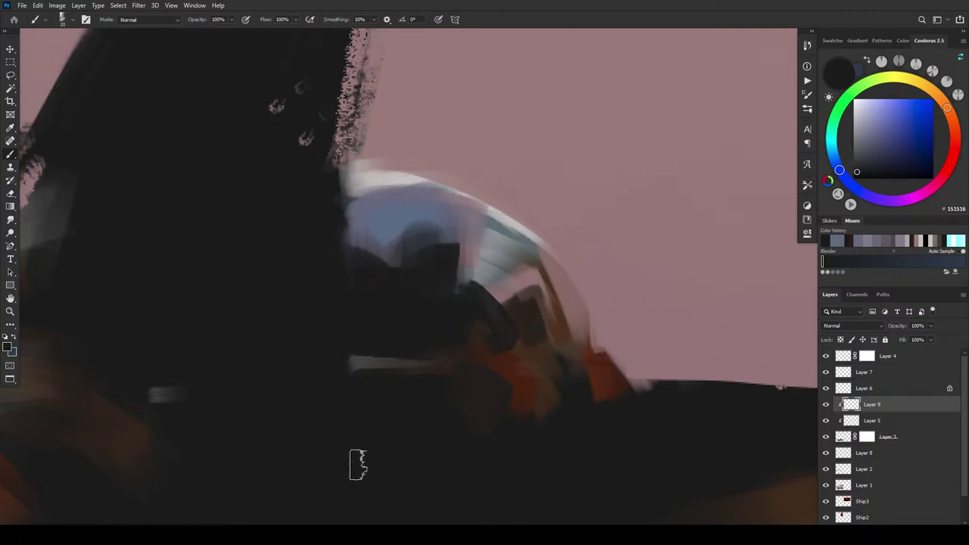
{"action": "left_click", "coordinate": [579, 330], "text": "alt"}
{"action": "left_click", "coordinate": [913, 150]}
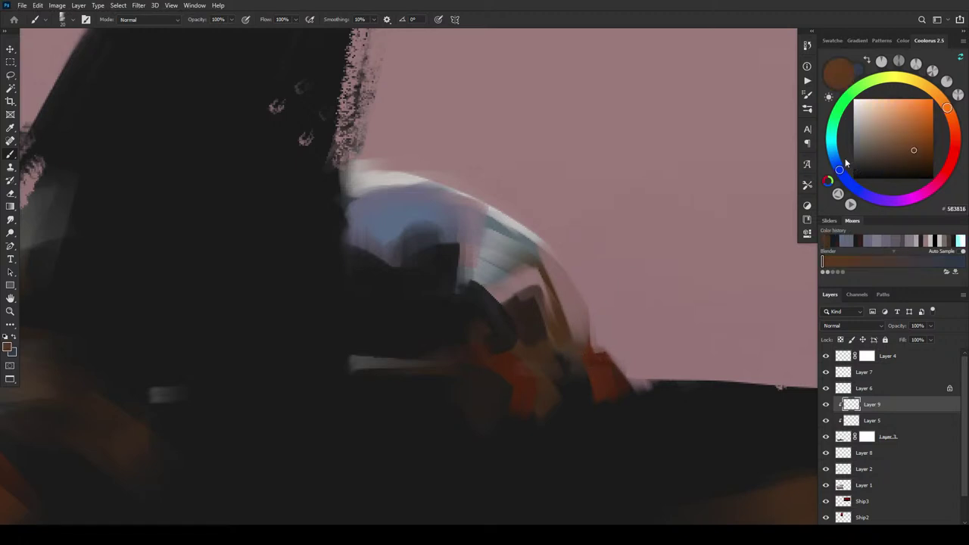
{"action": "mouse_move", "coordinate": [522, 317]}
{"action": "left_mouse_down"}
{"action": "mouse_move", "coordinate": [523, 281]}
{"action": "mouse_move", "coordinate": [528, 310]}
{"action": "mouse_move", "coordinate": [536, 314]}
{"action": "mouse_move", "coordinate": [547, 298]}
{"action": "left_mouse_up"}
{"action": "key", "text": "ctrl+z"}
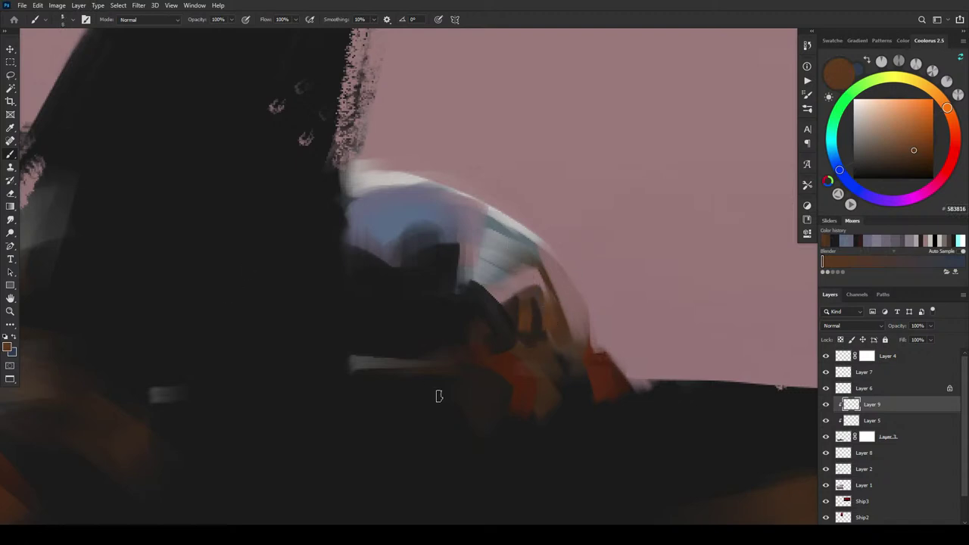
Step: Brush sampled light grey BFBCBA highlights onto the front canopy glass, adjusting the brush size
{"action": "left_click", "coordinate": [522, 224], "text": "alt"}
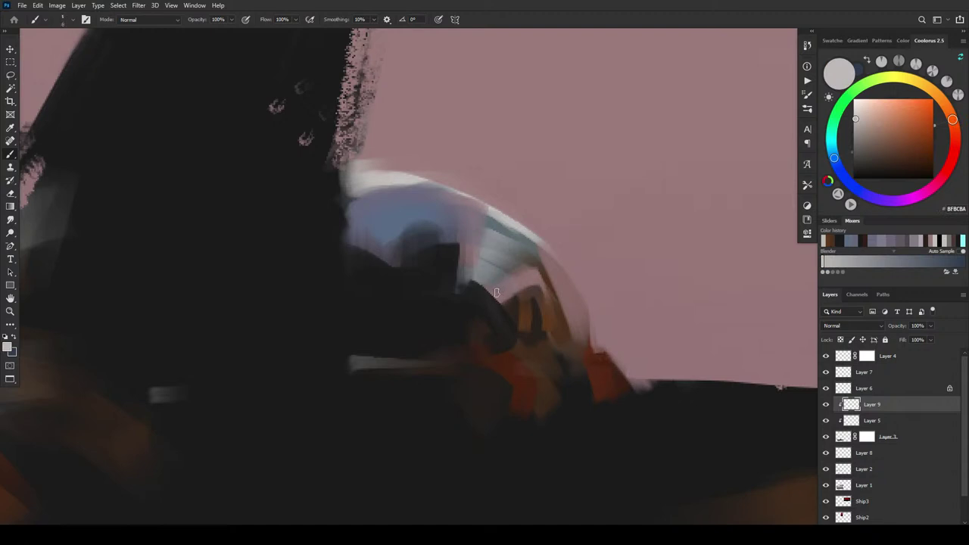
{"action": "mouse_move", "coordinate": [485, 255]}
{"action": "left_mouse_down"}
{"action": "mouse_move", "coordinate": [501, 290]}
{"action": "mouse_move", "coordinate": [512, 275]}
{"action": "left_mouse_up"}
{"action": "key", "text": "ctrl+z"}
{"action": "key", "text": "]"}
{"action": "key", "text": "]"}
{"action": "key", "text": "]"}
{"action": "key", "text": "]"}
{"action": "key", "text": "]"}
{"action": "key", "text": "]"}
{"action": "key", "text": "]"}
{"action": "key", "text": "bracketleft"}
{"action": "key", "text": "bracketleft"}
{"action": "key", "text": "bracketleft"}
Step: Cover the orange and grey patches around the canopy's base with near-black 151516 and darken its front lower corner
{"action": "left_click", "coordinate": [512, 447], "text": "alt"}
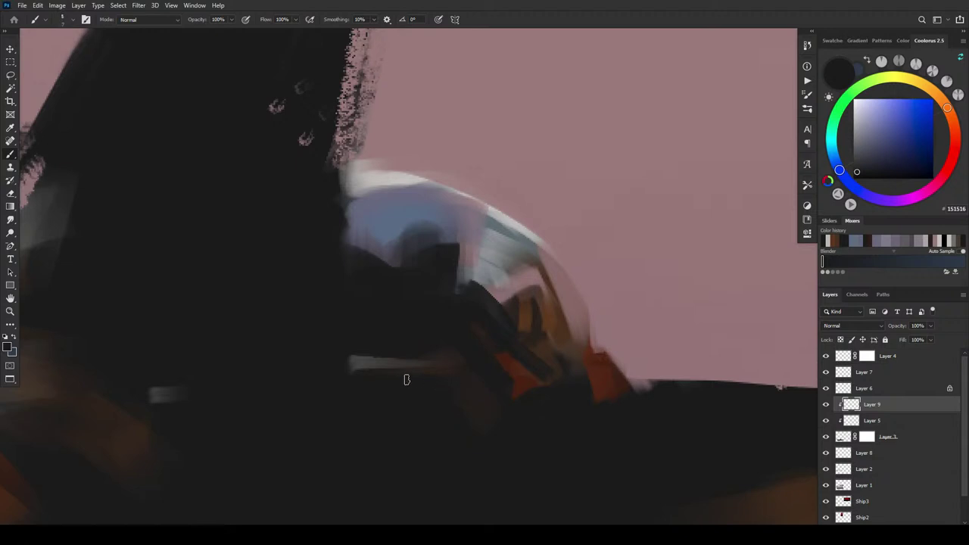
{"action": "mouse_move", "coordinate": [392, 377]}
{"action": "left_mouse_down"}
{"action": "mouse_move", "coordinate": [462, 380]}
{"action": "mouse_move", "coordinate": [444, 416]}
{"action": "left_mouse_up"}
{"action": "key", "text": "bracketright"}
{"action": "key", "text": "bracketright"}
{"action": "key", "text": "bracketright"}
{"action": "key", "text": "bracketright"}
{"action": "key", "text": "bracketright"}
{"action": "key", "text": "bracketleft"}
{"action": "key", "text": "bracketleft"}
{"action": "key", "text": "bracketright"}
{"action": "key", "text": "bracketright"}
{"action": "mouse_move", "coordinate": [571, 394]}
{"action": "left_mouse_down"}
{"action": "mouse_move", "coordinate": [660, 397]}
{"action": "mouse_move", "coordinate": [600, 390]}
{"action": "mouse_move", "coordinate": [642, 392]}
{"action": "mouse_move", "coordinate": [614, 380]}
{"action": "mouse_move", "coordinate": [620, 406]}
{"action": "mouse_move", "coordinate": [592, 364]}
{"action": "mouse_move", "coordinate": [552, 361]}
{"action": "mouse_move", "coordinate": [595, 368]}
{"action": "mouse_move", "coordinate": [584, 344]}
{"action": "mouse_move", "coordinate": [416, 321]}
{"action": "mouse_move", "coordinate": [462, 309]}
{"action": "mouse_move", "coordinate": [504, 183]}
{"action": "mouse_move", "coordinate": [508, 117]}
{"action": "mouse_move", "coordinate": [523, 186]}
{"action": "left_mouse_up"}
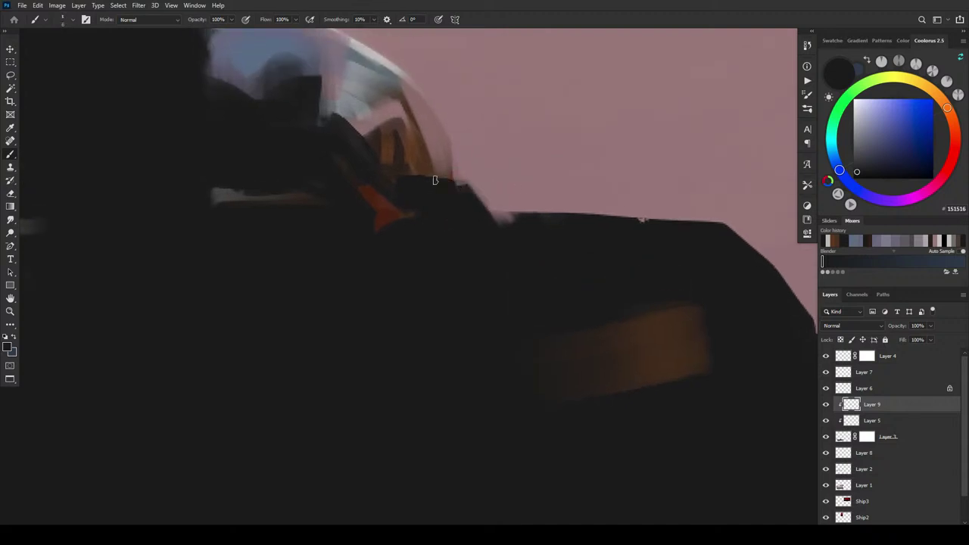
{"action": "mouse_move", "coordinate": [432, 159]}
{"action": "left_mouse_down"}
{"action": "mouse_move", "coordinate": [410, 149]}
{"action": "mouse_move", "coordinate": [419, 127]}
{"action": "mouse_move", "coordinate": [419, 160]}
{"action": "mouse_move", "coordinate": [407, 154]}
{"action": "mouse_move", "coordinate": [421, 128]}
{"action": "left_mouse_up"}
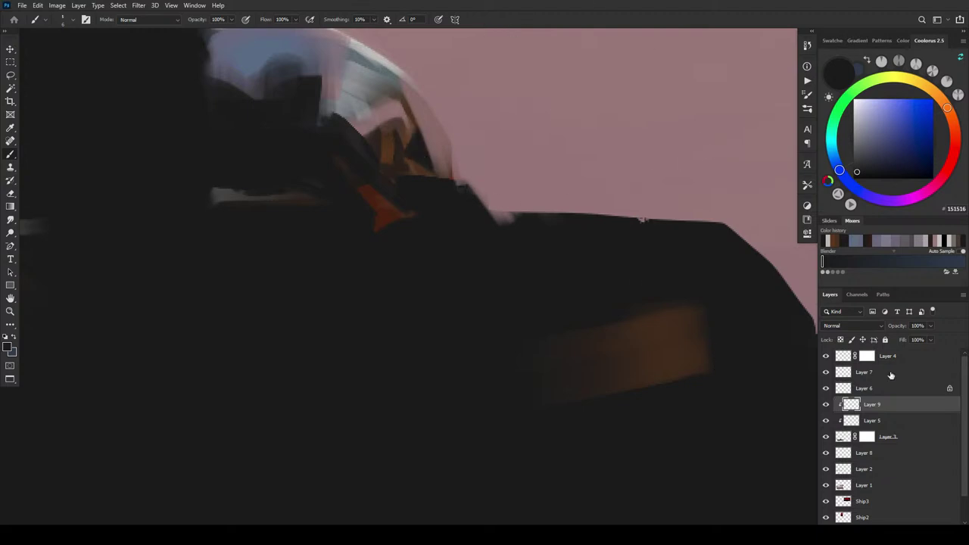
Step: Paint black on the clipping base layer's mask to trim the canopy's blurry front edge down to the nose
{"action": "left_click", "coordinate": [868, 438]}
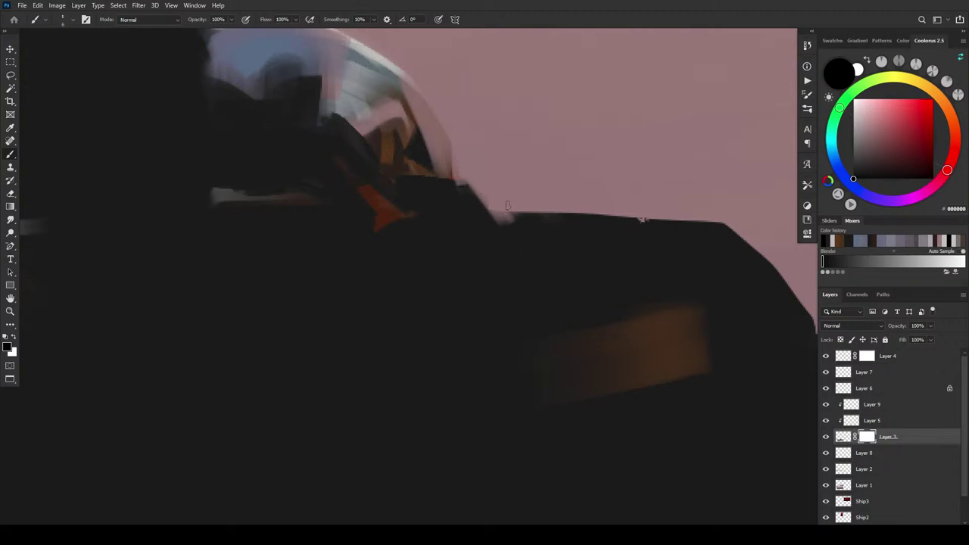
{"action": "mouse_move", "coordinate": [507, 205]}
{"action": "left_mouse_down"}
{"action": "mouse_move", "coordinate": [470, 201]}
{"action": "mouse_move", "coordinate": [448, 177]}
{"action": "mouse_move", "coordinate": [480, 204]}
{"action": "mouse_move", "coordinate": [449, 175]}
{"action": "mouse_move", "coordinate": [439, 121]}
{"action": "mouse_move", "coordinate": [461, 171]}
{"action": "mouse_move", "coordinate": [444, 163]}
{"action": "mouse_move", "coordinate": [431, 124]}
{"action": "left_mouse_up"}
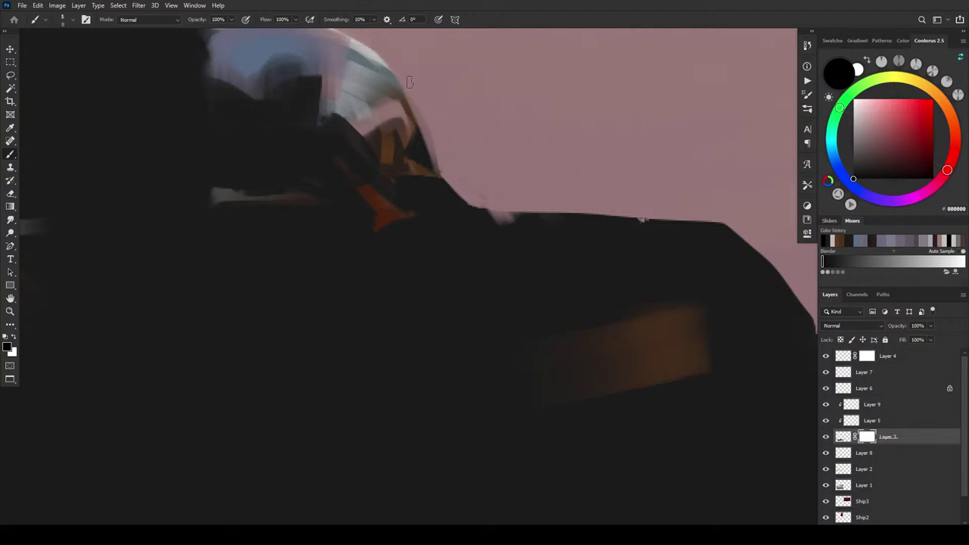
{"action": "left_click_drag", "start_coordinate": [462, 255], "coordinate": [491, 485]}
{"action": "mouse_move", "coordinate": [424, 299]}
{"action": "left_mouse_down"}
{"action": "mouse_move", "coordinate": [381, 129]}
{"action": "mouse_move", "coordinate": [457, 173]}
{"action": "left_mouse_up"}
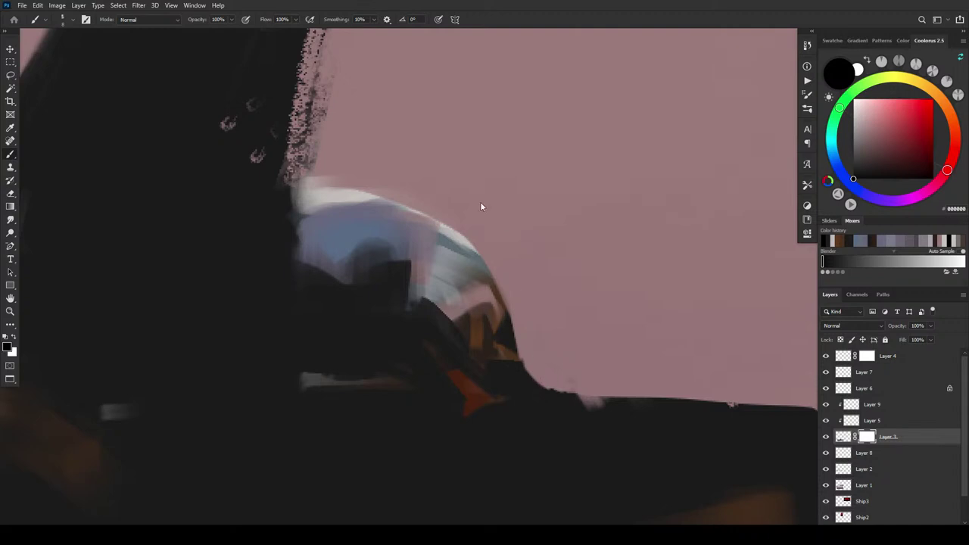
Step: Restore the canopy's pale upper front rim with white on the layer mask, smoothing its curve
{"action": "key", "text": "x"}
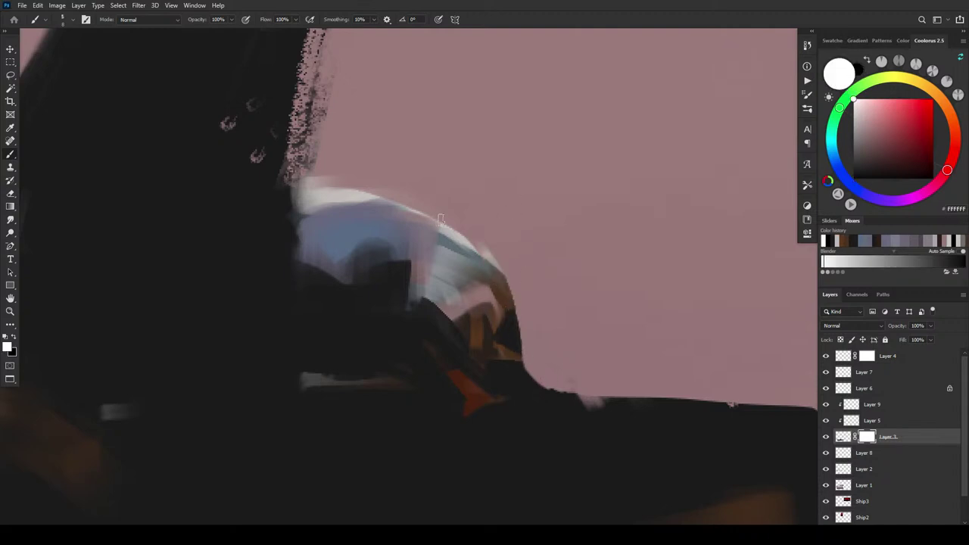
{"action": "left_click_drag", "start_coordinate": [490, 275], "coordinate": [409, 214]}
{"action": "key", "text": "x"}
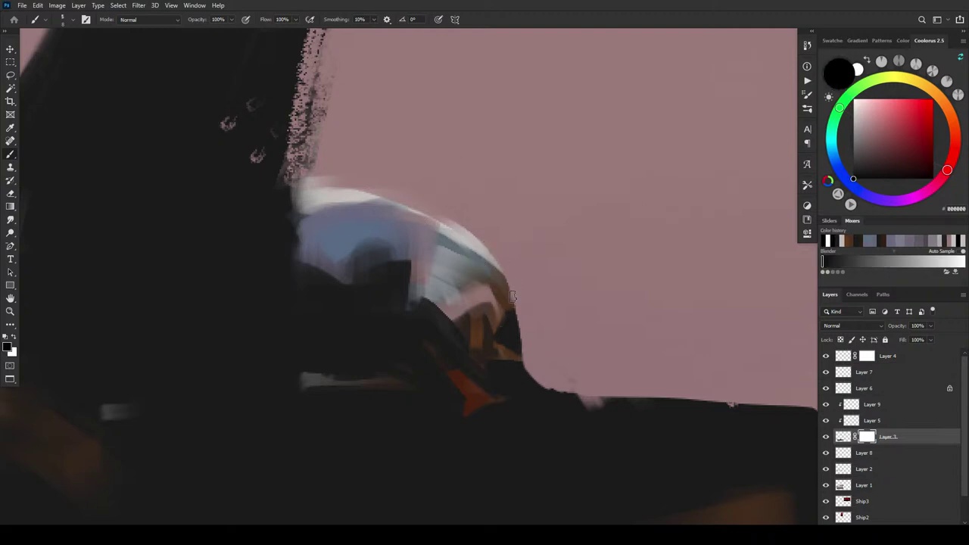
{"action": "key", "text": "x"}
{"action": "left_click_drag", "start_coordinate": [507, 291], "coordinate": [341, 185]}
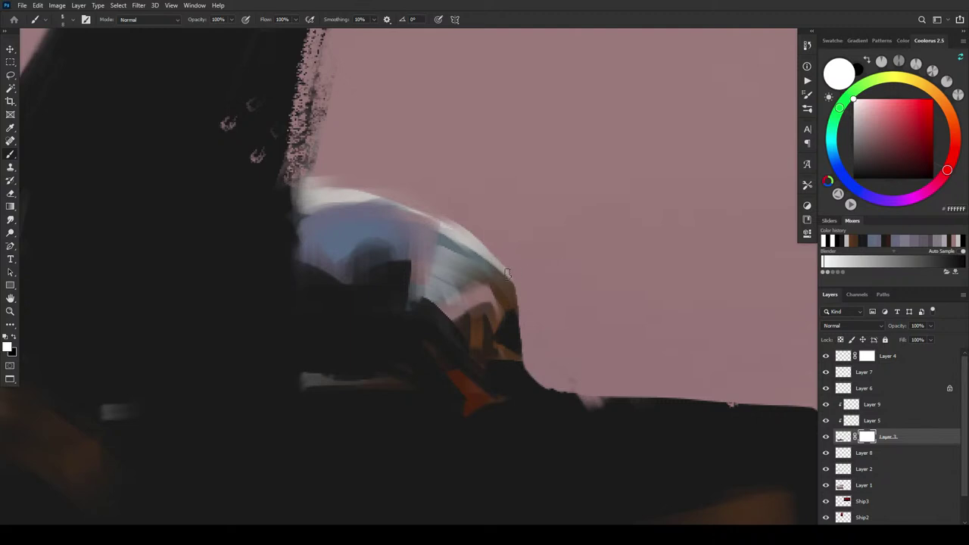
{"action": "left_click_drag", "start_coordinate": [508, 274], "coordinate": [371, 198]}
{"action": "left_click_drag", "start_coordinate": [457, 222], "coordinate": [339, 204]}
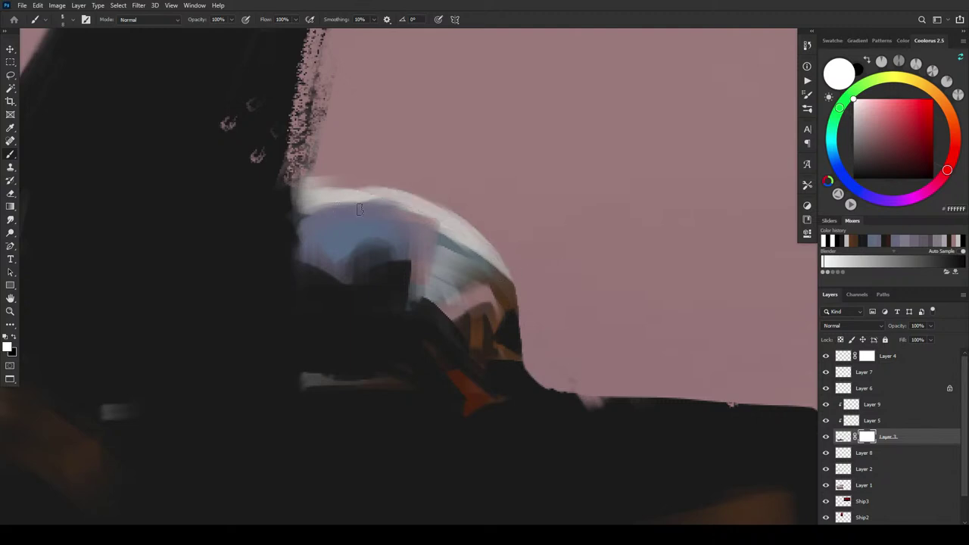
Step: Mask off the ragged top of the canopy beside the tail fin, switching between black and white to refine the edge
{"action": "key", "text": "x"}
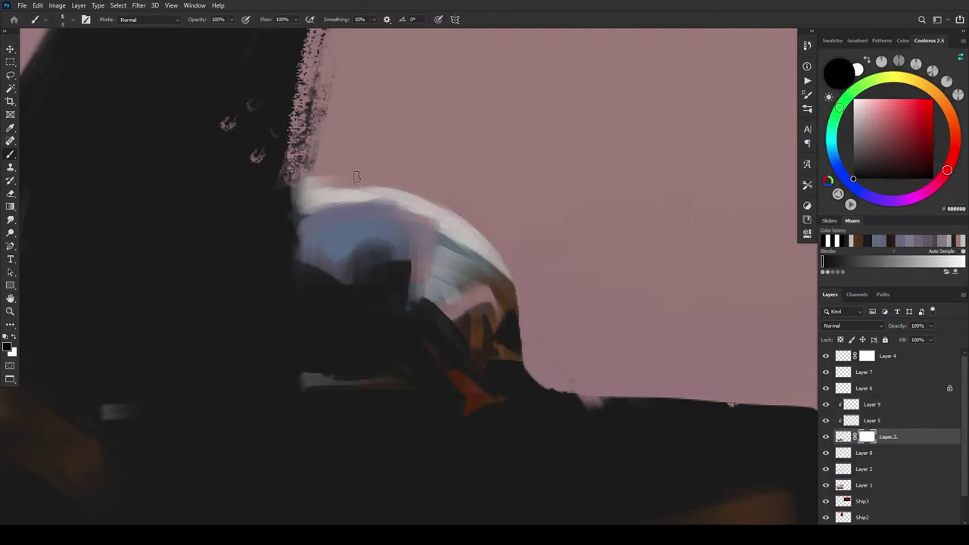
{"action": "mouse_move", "coordinate": [301, 179]}
{"action": "left_mouse_down"}
{"action": "mouse_move", "coordinate": [425, 193]}
{"action": "mouse_move", "coordinate": [333, 187]}
{"action": "mouse_move", "coordinate": [411, 190]}
{"action": "left_mouse_up"}
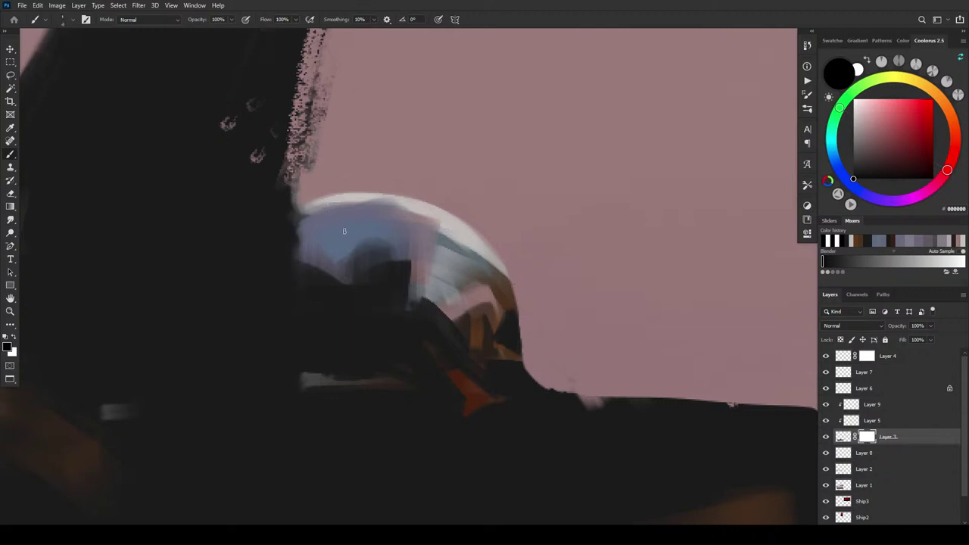
{"action": "key", "text": "x"}
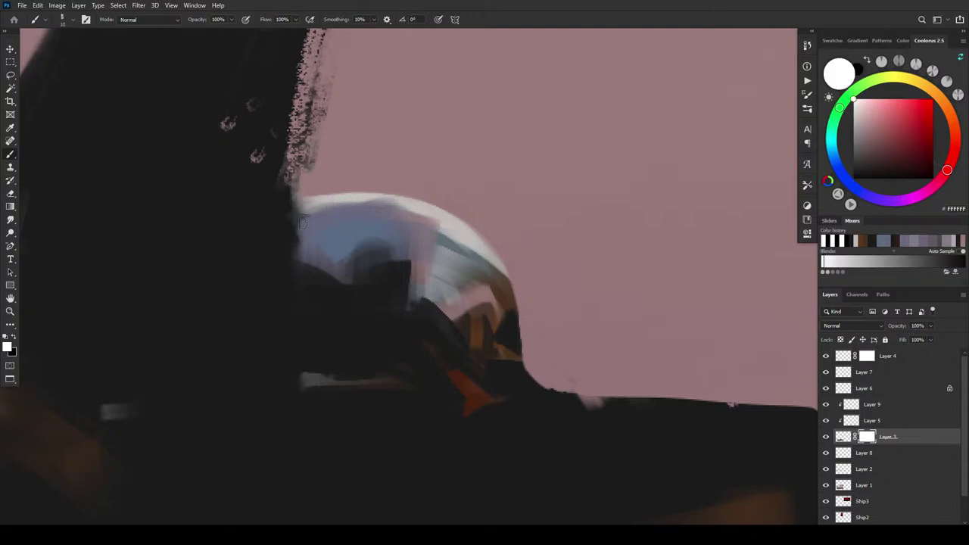
{"action": "mouse_move", "coordinate": [296, 317]}
{"action": "left_mouse_down"}
{"action": "mouse_move", "coordinate": [469, 323]}
{"action": "mouse_move", "coordinate": [426, 288]}
{"action": "left_mouse_up"}
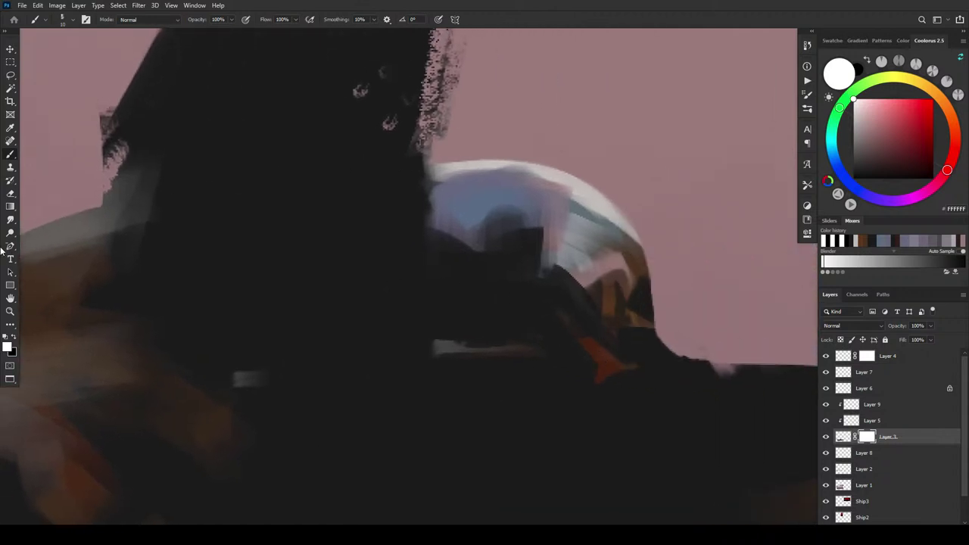
{"action": "left_click_drag", "start_coordinate": [286, 265], "coordinate": [416, 305]}
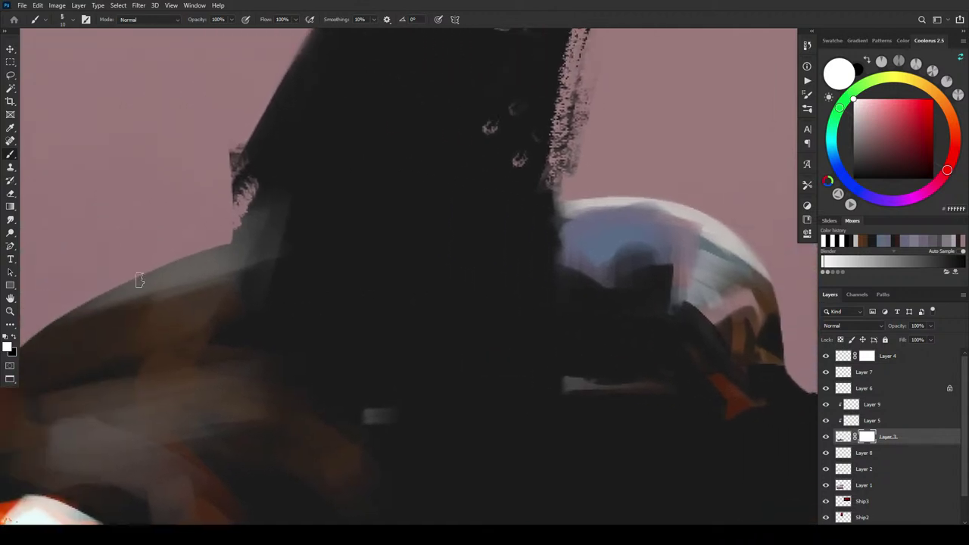
{"action": "left_click_drag", "start_coordinate": [536, 217], "coordinate": [373, 249]}
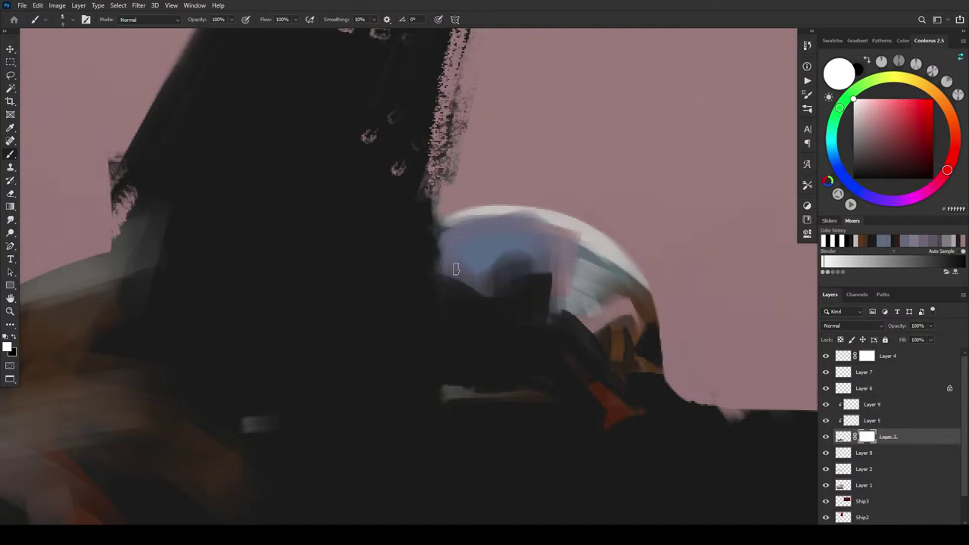
Step: Paint a near-black 151516 arc inside the rear canopy on Layer 9, and undo a trial diagonal line across the glass
{"action": "left_click", "coordinate": [852, 407]}
{"action": "key", "text": "x"}
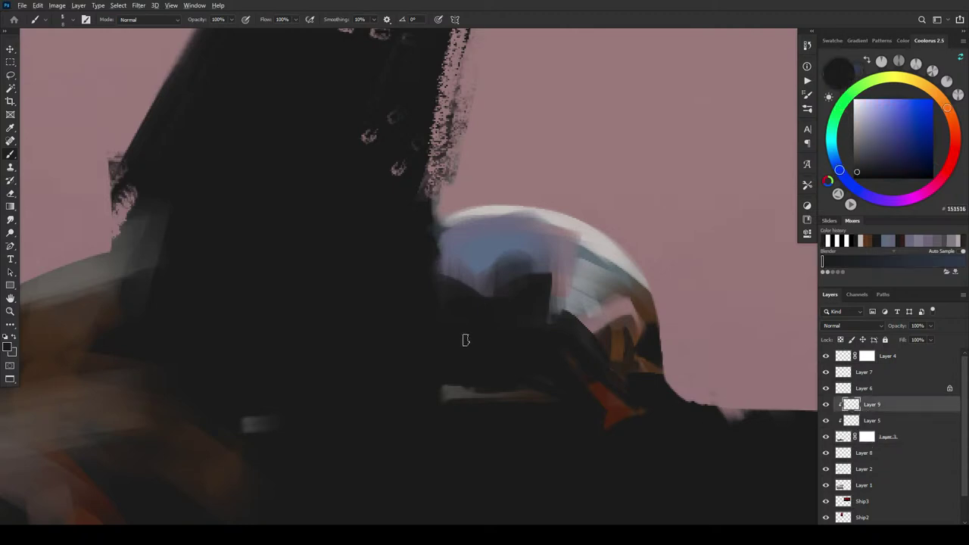
{"action": "left_click_drag", "start_coordinate": [452, 274], "coordinate": [498, 294]}
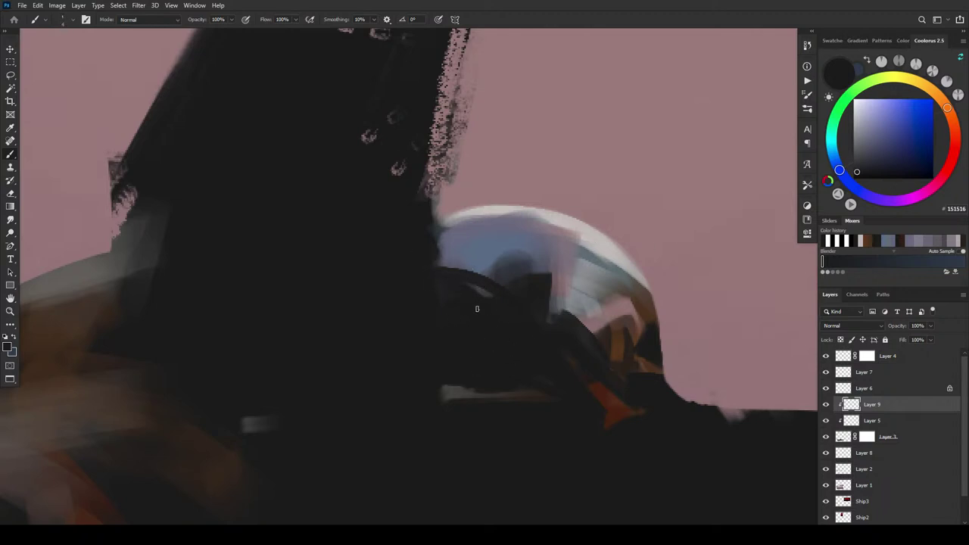
{"action": "left_click_drag", "start_coordinate": [548, 274], "coordinate": [613, 241]}
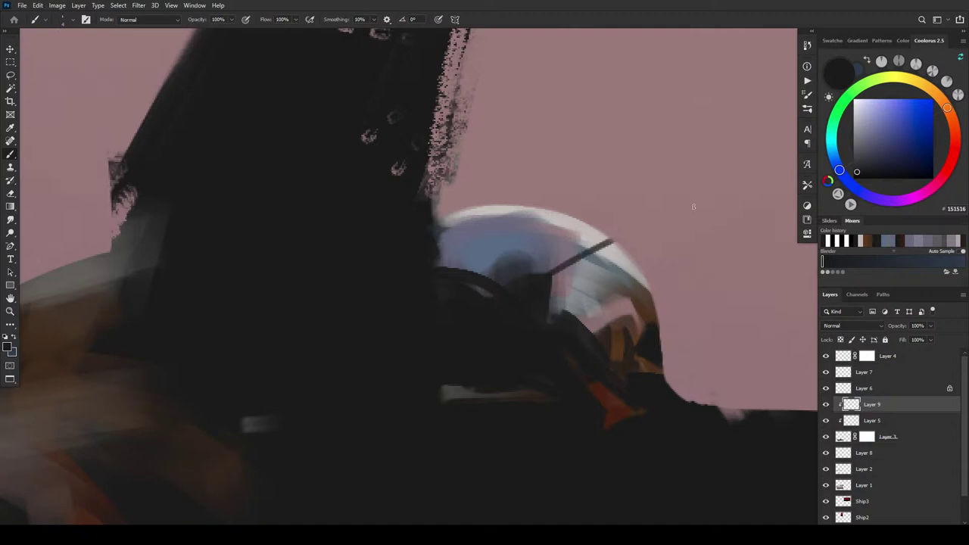
{"action": "key", "text": "ctrl+z"}
Step: Sketch two direction arrows over and above the canopy on a new layer, and hide that layer
{"action": "key", "text": "ctrl+shift+alt+n"}
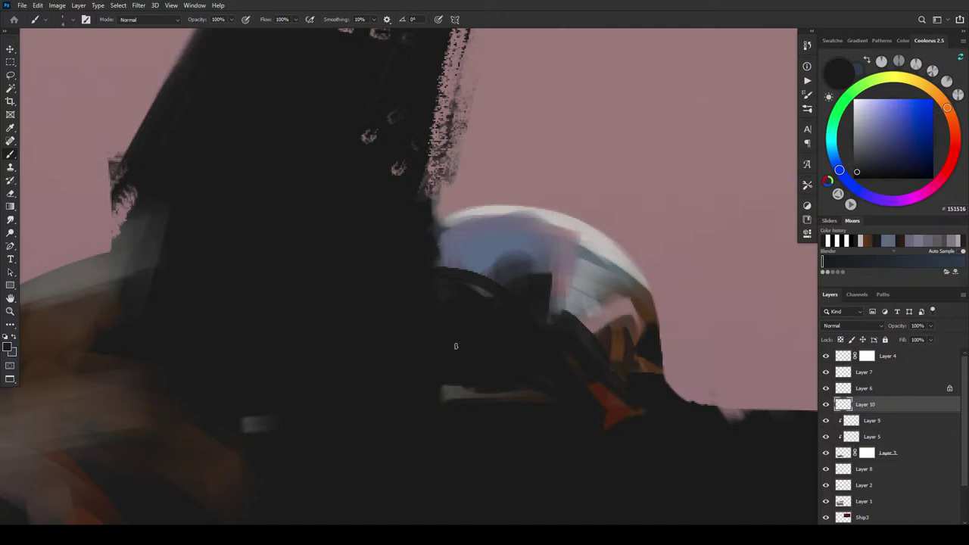
{"action": "mouse_move", "coordinate": [551, 286]}
{"action": "left_mouse_down"}
{"action": "mouse_move", "coordinate": [685, 224]}
{"action": "mouse_move", "coordinate": [692, 197]}
{"action": "mouse_move", "coordinate": [693, 242]}
{"action": "mouse_move", "coordinate": [672, 231]}
{"action": "left_mouse_up"}
{"action": "mouse_move", "coordinate": [689, 199]}
{"action": "left_mouse_down"}
{"action": "mouse_move", "coordinate": [730, 205]}
{"action": "mouse_move", "coordinate": [698, 236]}
{"action": "left_mouse_up"}
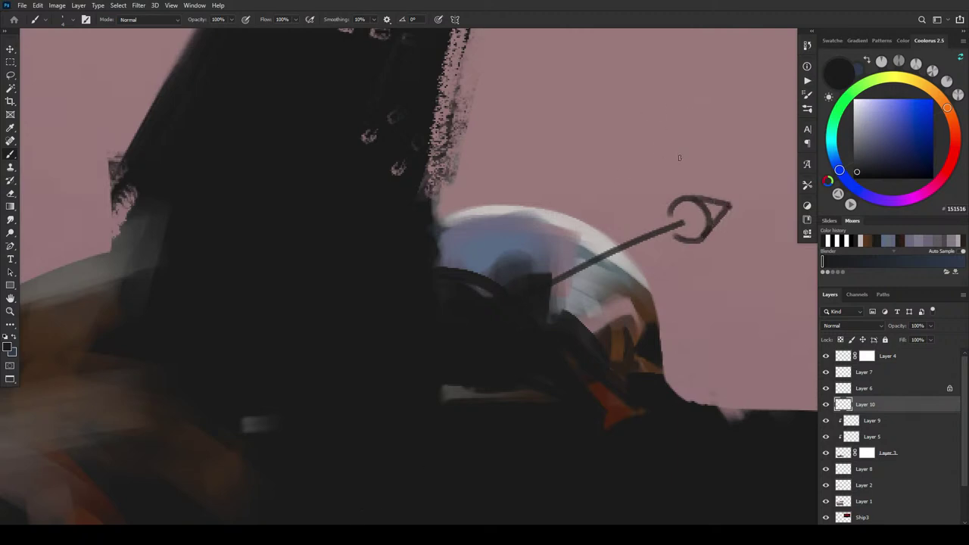
{"action": "left_click_drag", "start_coordinate": [680, 156], "coordinate": [471, 160]}
{"action": "mouse_move", "coordinate": [680, 146]}
{"action": "left_mouse_down"}
{"action": "mouse_move", "coordinate": [713, 162]}
{"action": "mouse_move", "coordinate": [683, 171]}
{"action": "left_mouse_up"}
{"action": "mouse_move", "coordinate": [682, 144]}
{"action": "left_mouse_down"}
{"action": "mouse_move", "coordinate": [712, 162]}
{"action": "mouse_move", "coordinate": [683, 171]}
{"action": "left_mouse_up"}
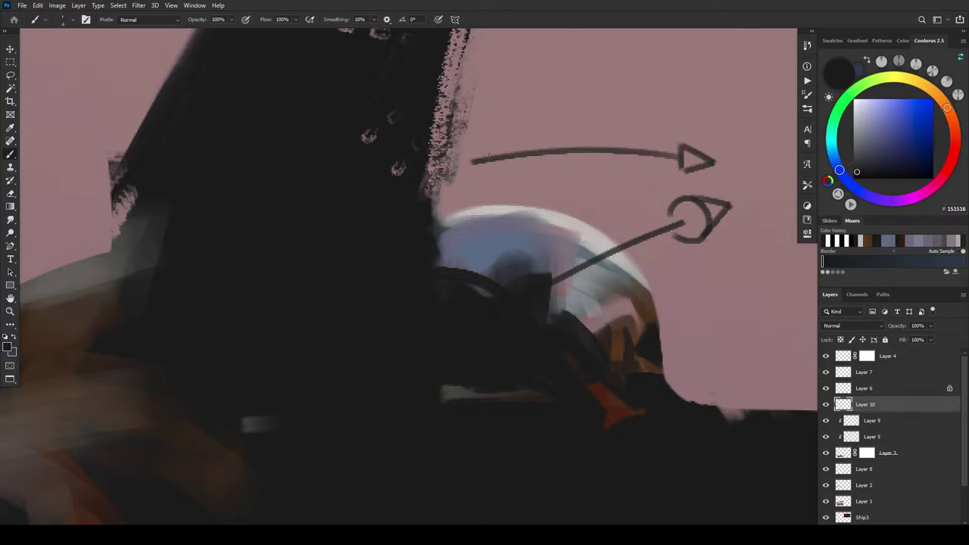
{"action": "left_click", "coordinate": [826, 405]}
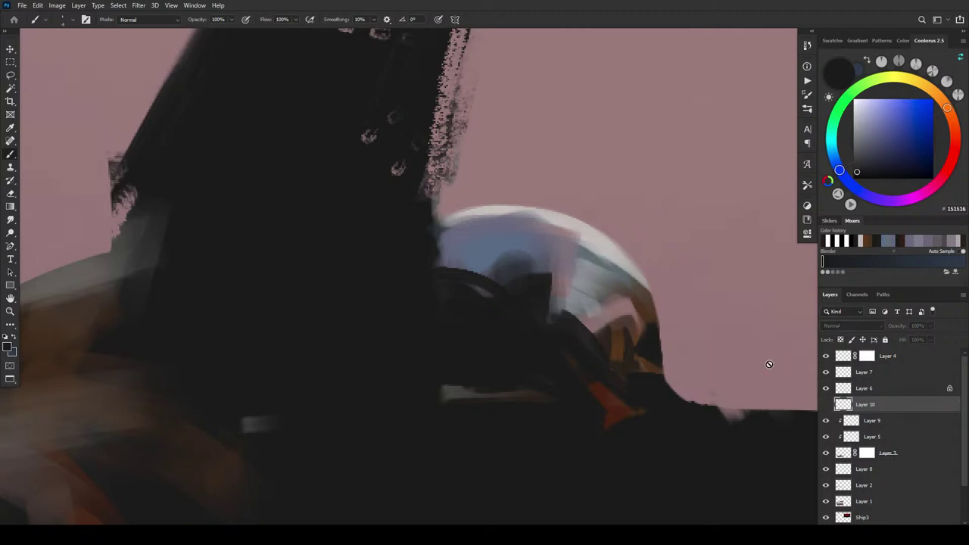
Step: Trim the humped upper fuselage outline between the tail fins with black on the clipping base layer's mask
{"action": "left_click_drag", "start_coordinate": [489, 286], "coordinate": [641, 250]}
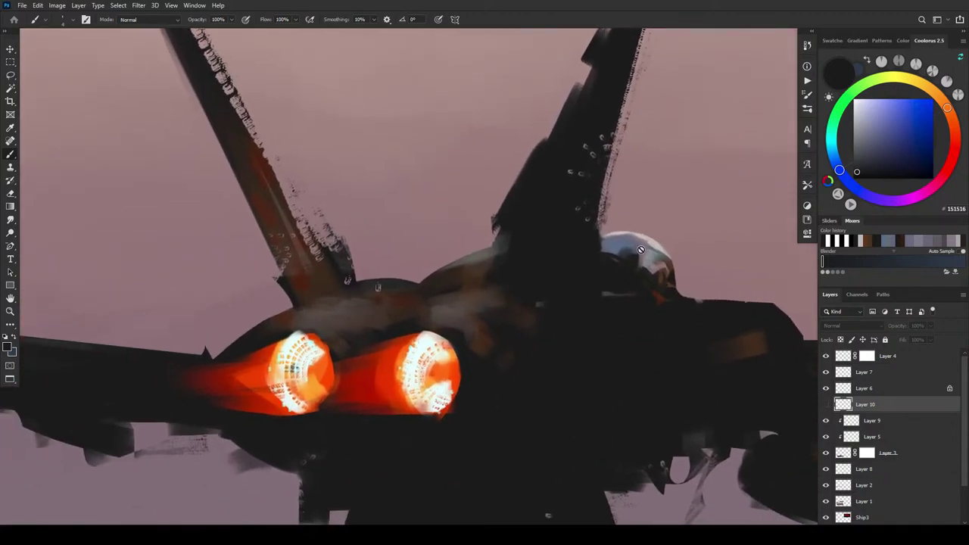
{"action": "left_click", "coordinate": [867, 454]}
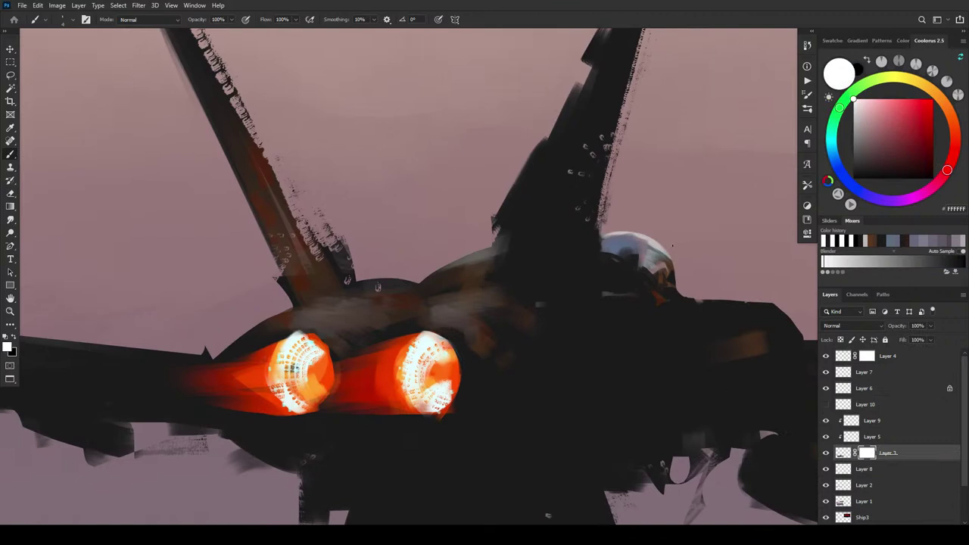
{"action": "key", "text": "x"}
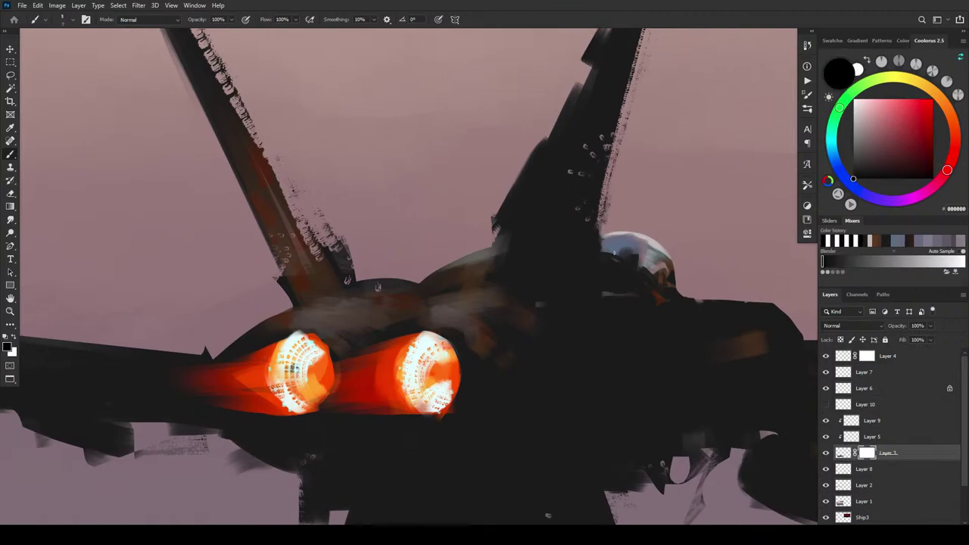
{"action": "left_click", "coordinate": [852, 420]}
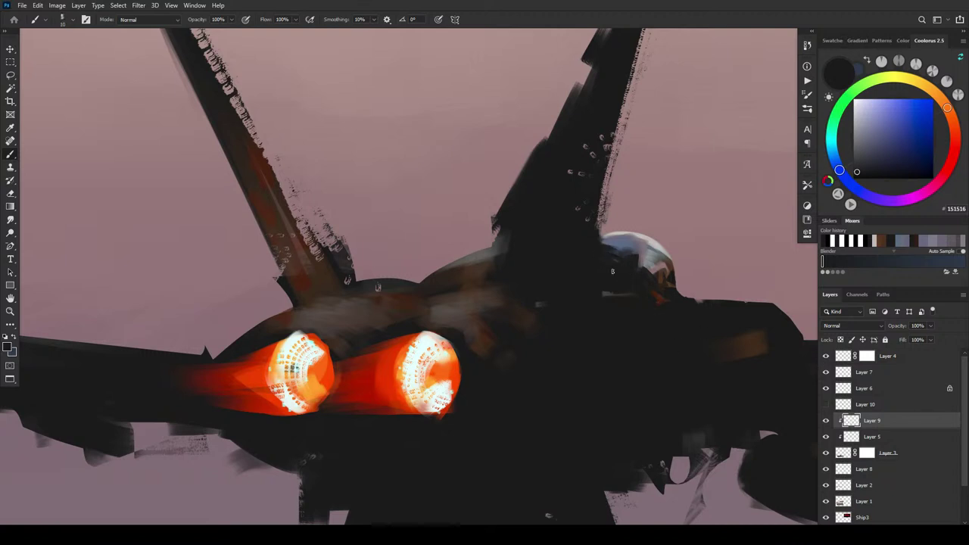
{"action": "left_click", "coordinate": [866, 453]}
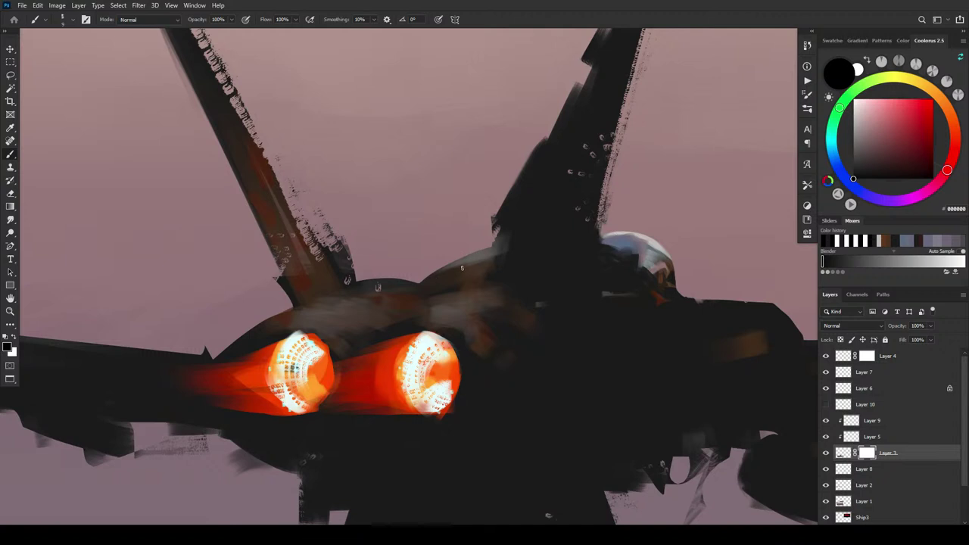
{"action": "mouse_move", "coordinate": [435, 279]}
{"action": "left_mouse_down"}
{"action": "mouse_move", "coordinate": [495, 257]}
{"action": "mouse_move", "coordinate": [495, 232]}
{"action": "mouse_move", "coordinate": [488, 251]}
{"action": "mouse_move", "coordinate": [445, 263]}
{"action": "left_mouse_up"}
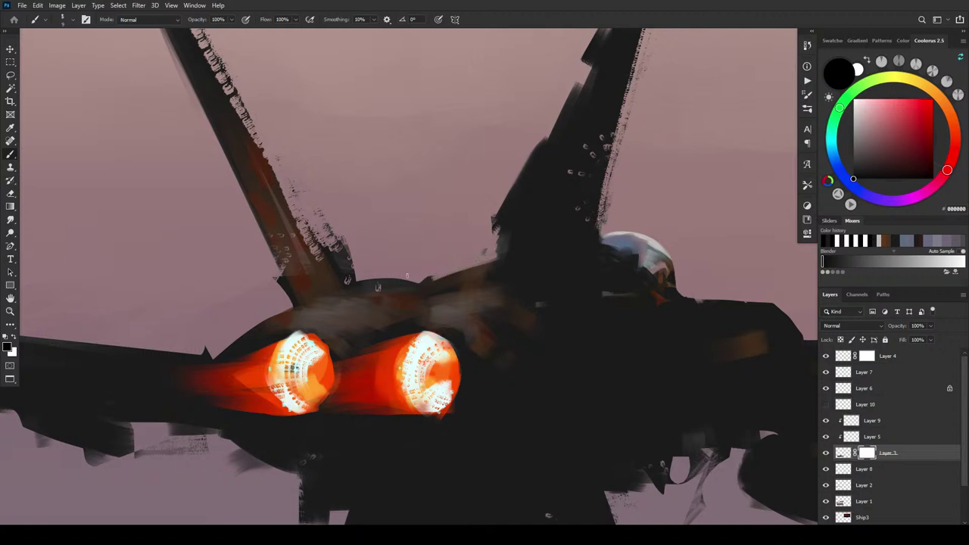
{"action": "left_click_drag", "start_coordinate": [355, 280], "coordinate": [400, 279]}
Step: Paint sampled near-black 151516 strokes on Layer 9 along the fin base and the fuselage above the engines
{"action": "left_click", "coordinate": [854, 421]}
{"action": "left_click", "coordinate": [531, 211], "text": "alt"}
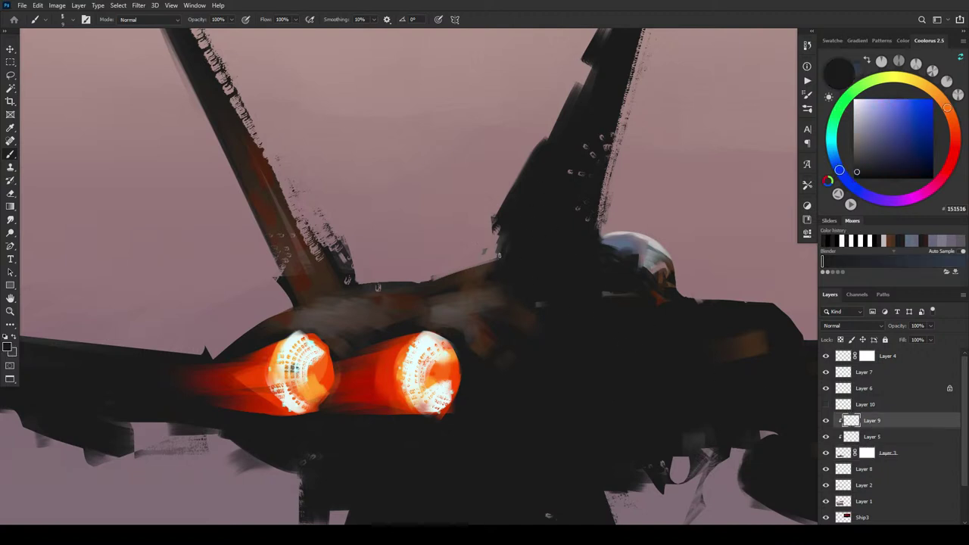
{"action": "left_click_drag", "start_coordinate": [499, 256], "coordinate": [490, 269]}
{"action": "mouse_move", "coordinate": [428, 312]}
{"action": "left_mouse_down"}
{"action": "mouse_move", "coordinate": [493, 320]}
{"action": "mouse_move", "coordinate": [519, 335]}
{"action": "mouse_move", "coordinate": [420, 315]}
{"action": "mouse_move", "coordinate": [479, 320]}
{"action": "left_mouse_up"}
{"action": "key", "text": "ctrl+z"}
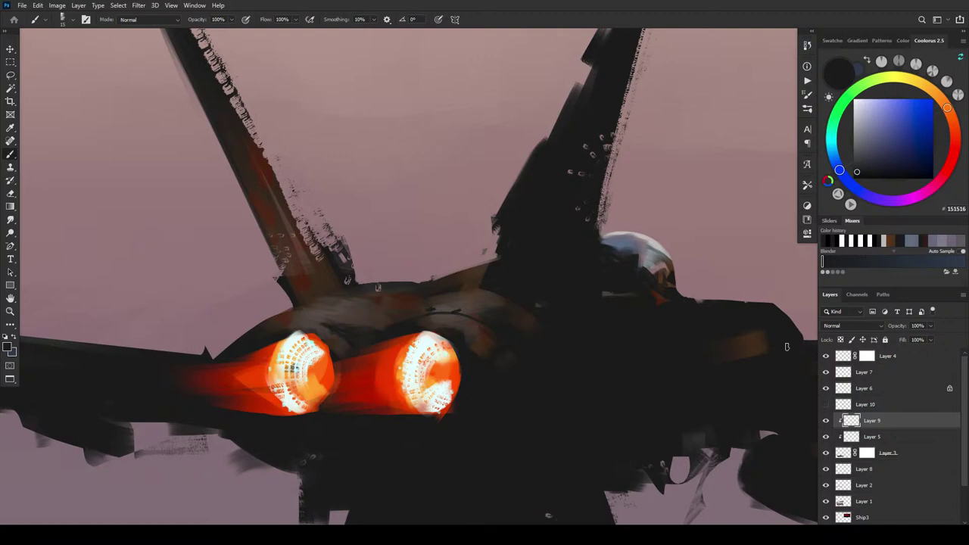
Step: Examine the jet's silhouette and engine glow at several zoom levels, including against the other sunset studies
{"action": "key", "text": "ctrl+minus"}
{"action": "key", "text": "ctrl+minus"}
{"action": "key", "text": "ctrl+minus"}
{"action": "key", "text": "ctrl+minus"}
{"action": "key", "text": "ctrl+minus"}
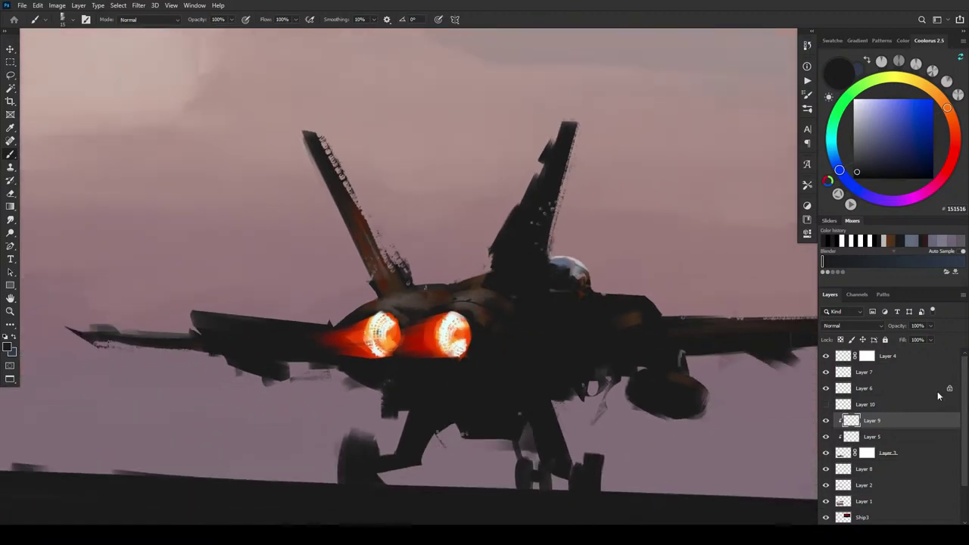
{"action": "key", "text": "ctrl+minus"}
{"action": "key", "text": "ctrl+minus"}
{"action": "key", "text": "ctrl+minus"}
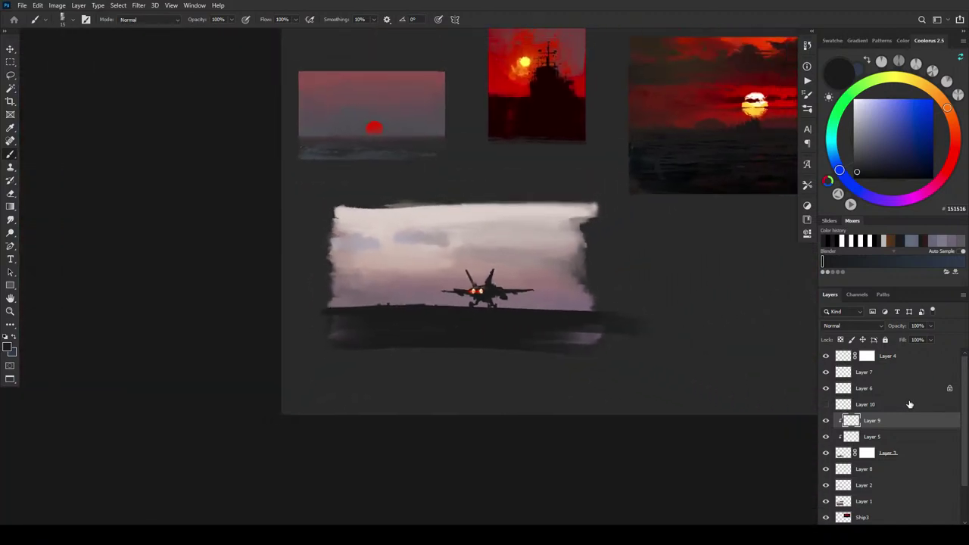
{"action": "key", "text": "ctrl+plus"}
{"action": "key", "text": "ctrl+plus"}
{"action": "key", "text": "ctrl+minus"}
{"action": "key", "text": "ctrl+minus"}
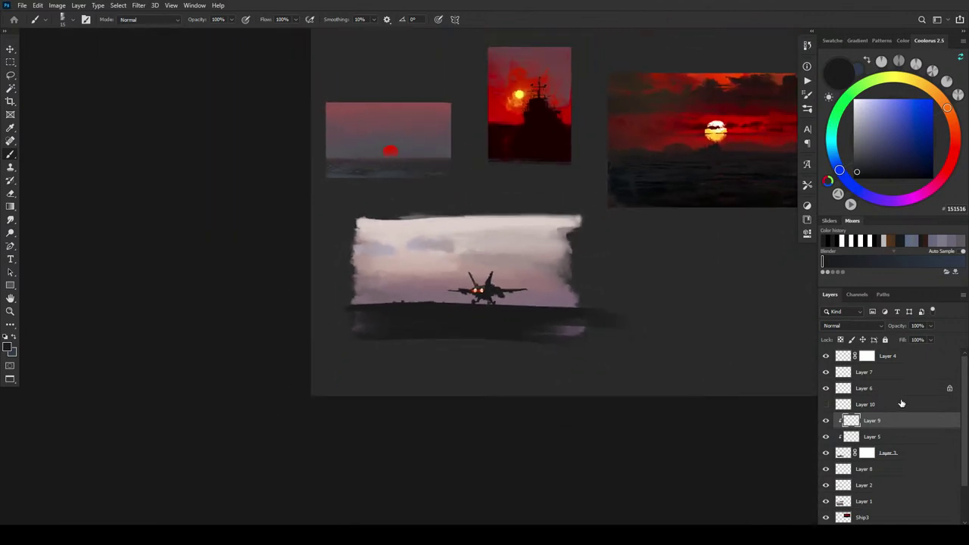
{"action": "key", "text": "ctrl+plus"}
{"action": "key", "text": "ctrl+plus"}
{"action": "key", "text": "ctrl+plus"}
{"action": "key", "text": "ctrl+minus"}
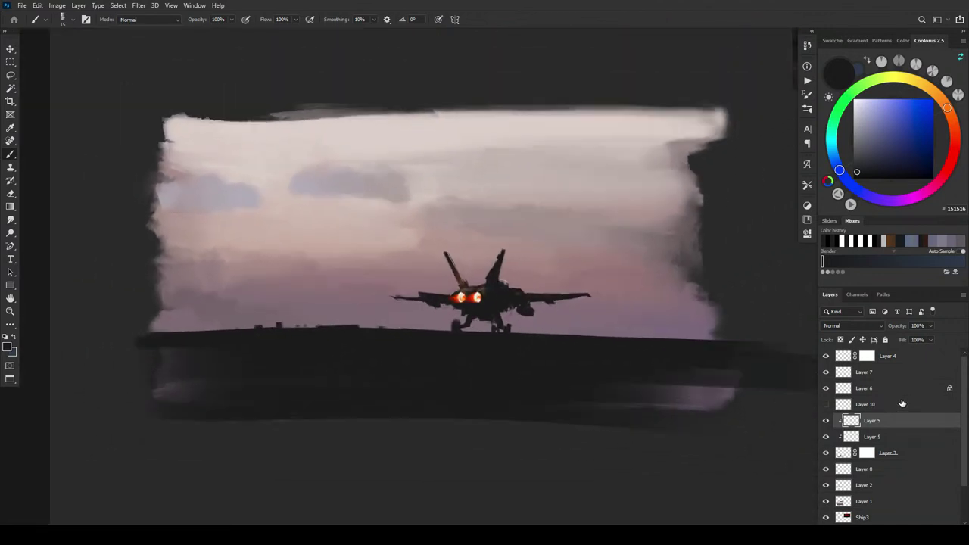
{"action": "key", "text": "ctrl+plus"}
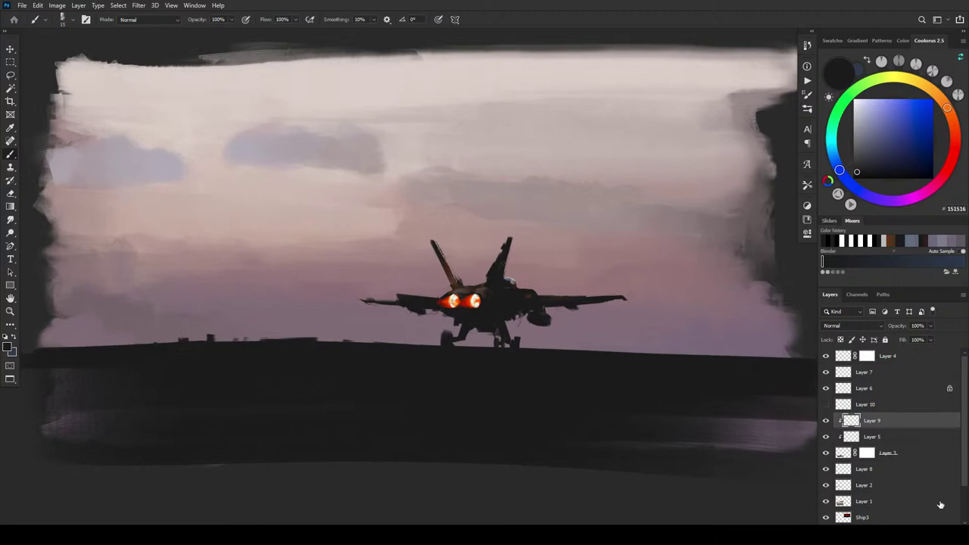
Step: Add a new layer above Layer 9 and paint a thin grey line across the deck from the jet's wheels to the sketch's left edge
{"action": "key", "text": "ctrl+shift+alt+n"}
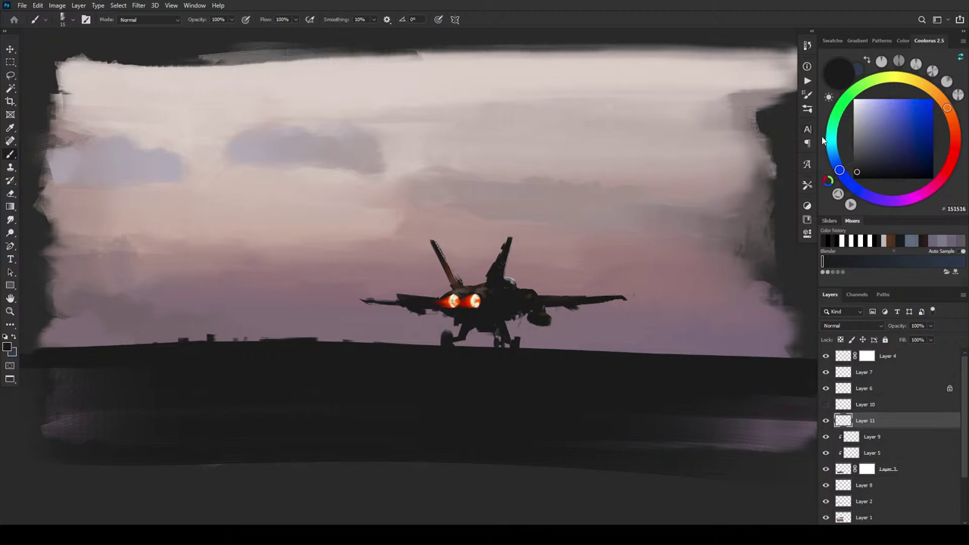
{"action": "left_click_drag", "start_coordinate": [870, 128], "coordinate": [878, 135]}
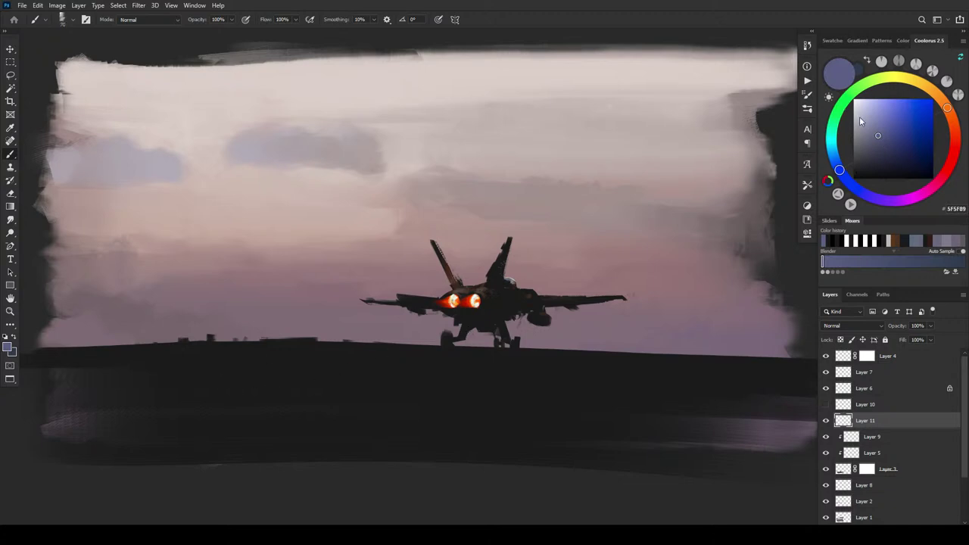
{"action": "left_click_drag", "start_coordinate": [860, 120], "coordinate": [860, 130]}
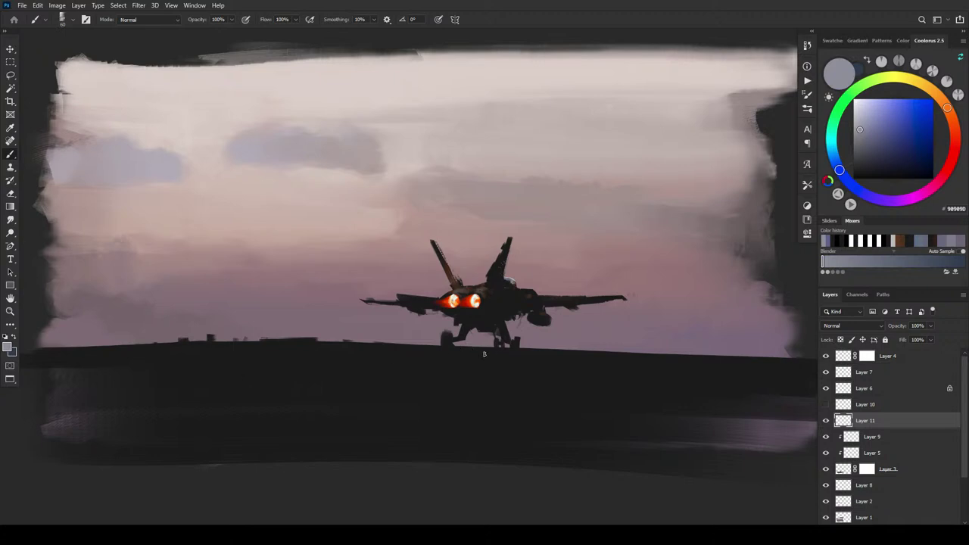
{"action": "left_click_drag", "start_coordinate": [465, 343], "coordinate": [49, 395]}
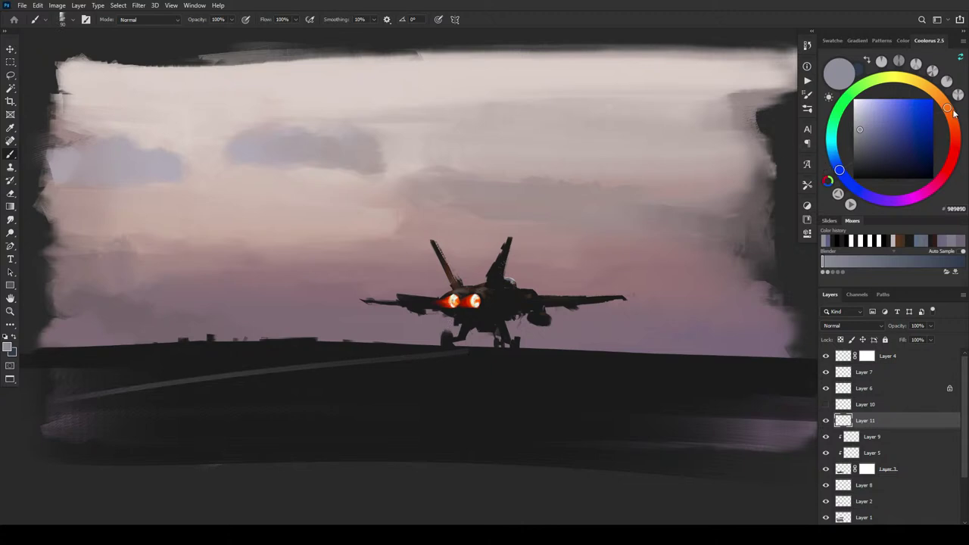
Step: Paint a small warm grey 9D9384 mark partway along the deck line on Layer 11
{"action": "left_click_drag", "start_coordinate": [946, 107], "coordinate": [941, 98]}
{"action": "mouse_move", "coordinate": [892, 147]}
{"action": "left_mouse_down"}
{"action": "mouse_move", "coordinate": [884, 129]}
{"action": "mouse_move", "coordinate": [865, 129]}
{"action": "left_mouse_up"}
{"action": "key", "text": "bracketright"}
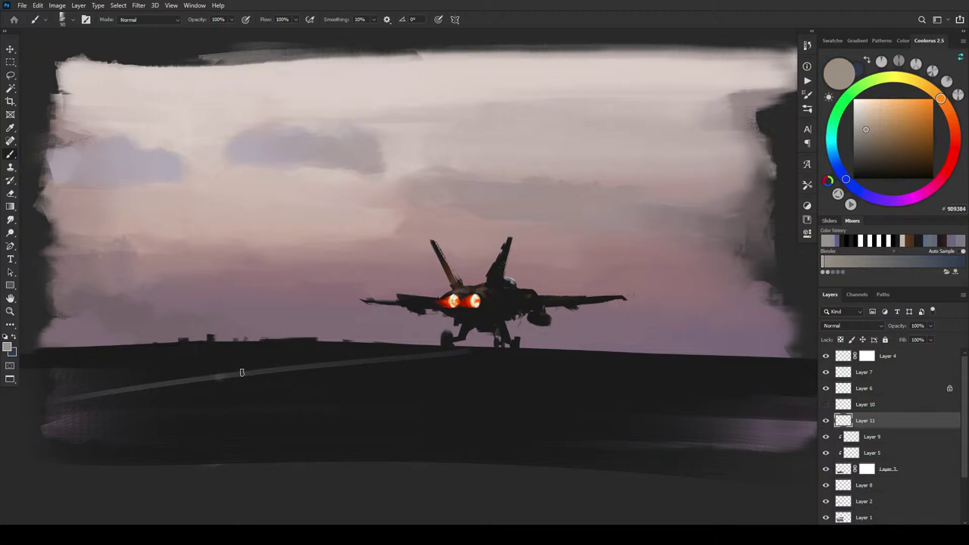
{"action": "left_click_drag", "start_coordinate": [213, 377], "coordinate": [240, 373]}
{"action": "mouse_move", "coordinate": [28, 250]}
{"action": "left_mouse_down"}
{"action": "mouse_move", "coordinate": [160, 307]}
{"action": "mouse_move", "coordinate": [164, 298]}
{"action": "left_mouse_up"}
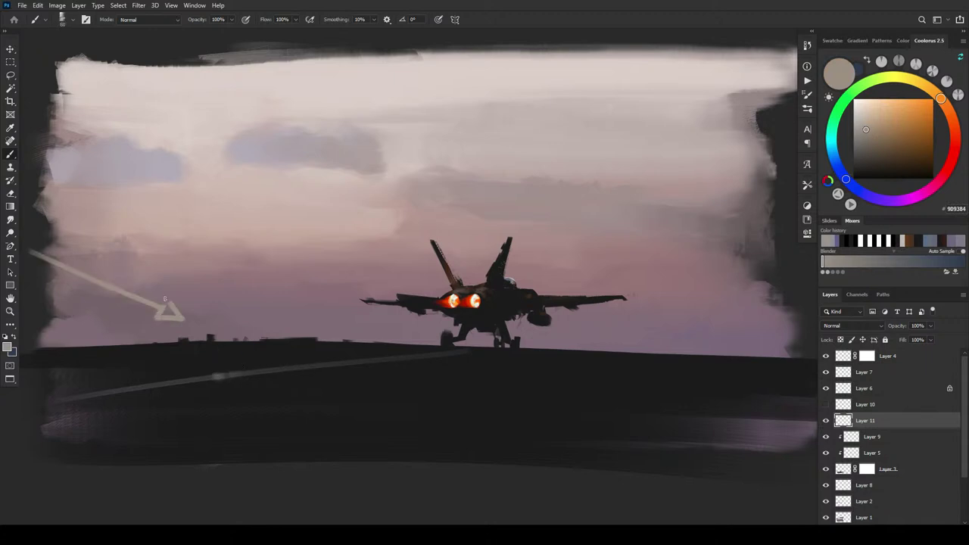
{"action": "key", "text": "ctrl+z"}
{"action": "key", "text": "ctrl+z"}
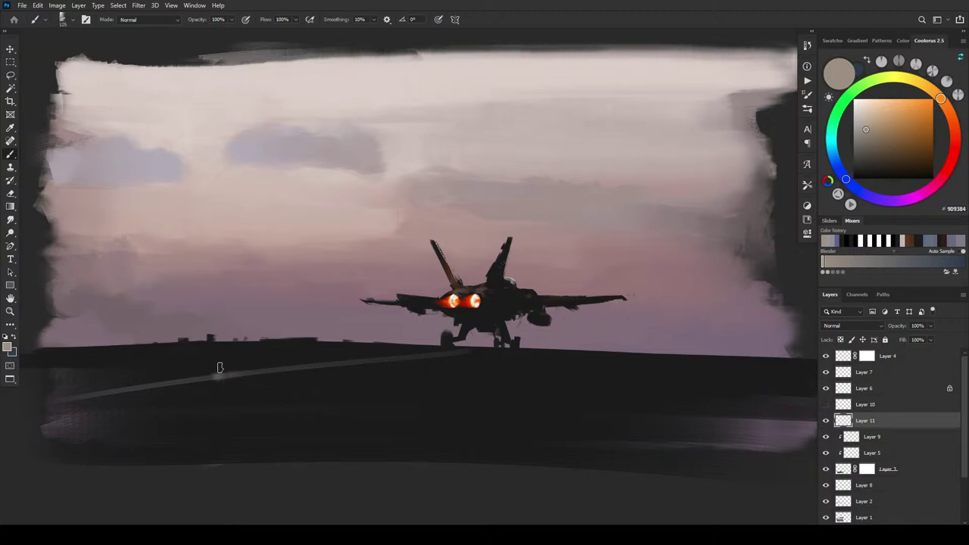
Step: Build up smoke puffs and a streak along the deck line on Layer 11 with warm grey 9D9384 and tan BA9159
{"action": "left_click_drag", "start_coordinate": [221, 368], "coordinate": [254, 368]}
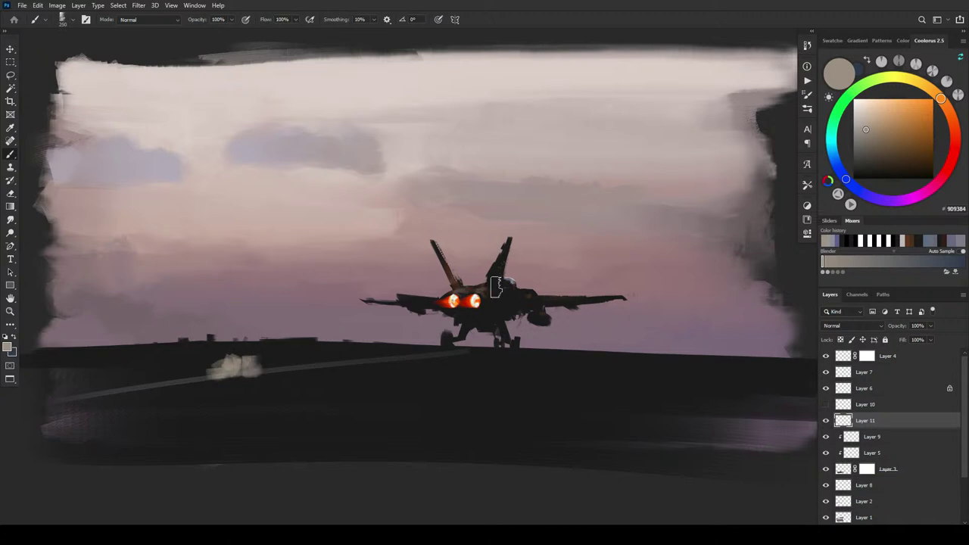
{"action": "left_click_drag", "start_coordinate": [874, 157], "coordinate": [895, 120]}
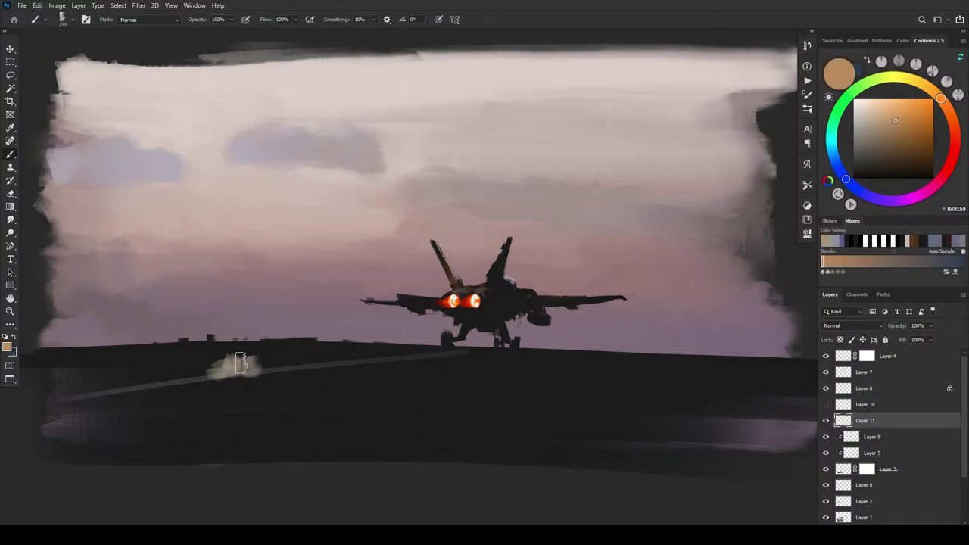
{"action": "mouse_move", "coordinate": [242, 360]}
{"action": "left_mouse_down"}
{"action": "mouse_move", "coordinate": [210, 355]}
{"action": "mouse_move", "coordinate": [260, 365]}
{"action": "mouse_move", "coordinate": [205, 366]}
{"action": "mouse_move", "coordinate": [242, 324]}
{"action": "mouse_move", "coordinate": [195, 366]}
{"action": "left_mouse_up"}
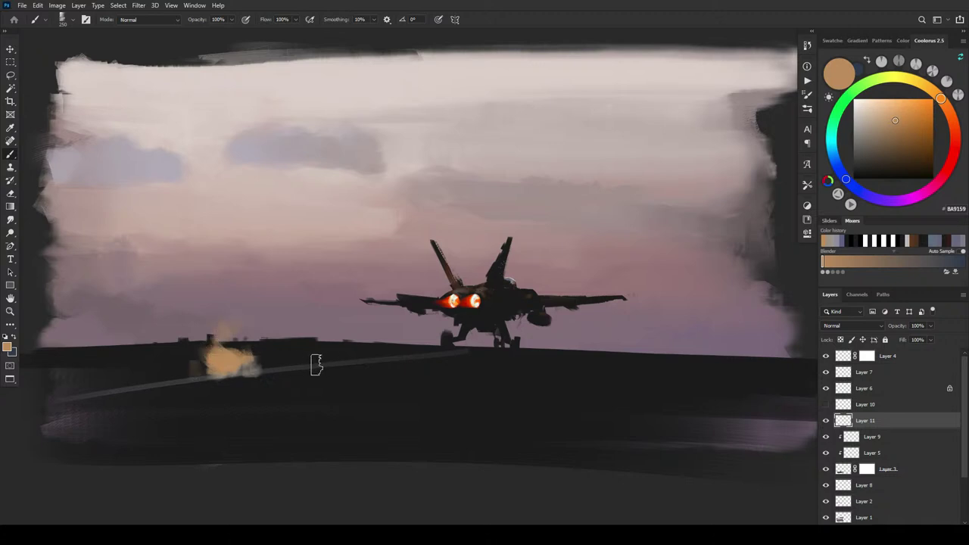
{"action": "left_click_drag", "start_coordinate": [277, 369], "coordinate": [379, 360]}
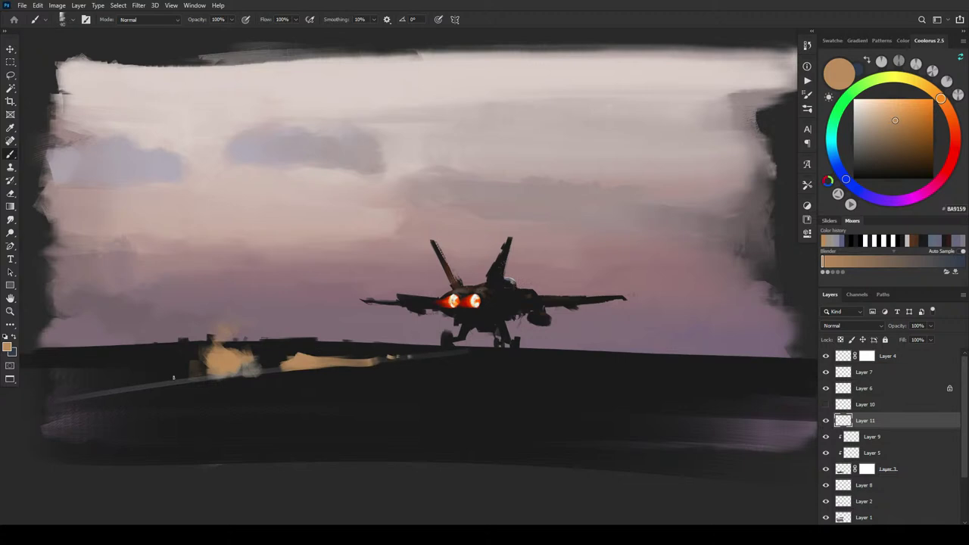
{"action": "left_click_drag", "start_coordinate": [183, 378], "coordinate": [150, 342]}
{"action": "key", "text": "ctrl+z"}
{"action": "mouse_move", "coordinate": [183, 378]}
{"action": "left_mouse_down"}
{"action": "mouse_move", "coordinate": [154, 347]}
{"action": "mouse_move", "coordinate": [148, 363]}
{"action": "mouse_move", "coordinate": [161, 339]}
{"action": "mouse_move", "coordinate": [159, 380]}
{"action": "mouse_move", "coordinate": [160, 361]}
{"action": "mouse_move", "coordinate": [168, 372]}
{"action": "mouse_move", "coordinate": [119, 364]}
{"action": "mouse_move", "coordinate": [131, 374]}
{"action": "mouse_move", "coordinate": [21, 409]}
{"action": "left_mouse_up"}
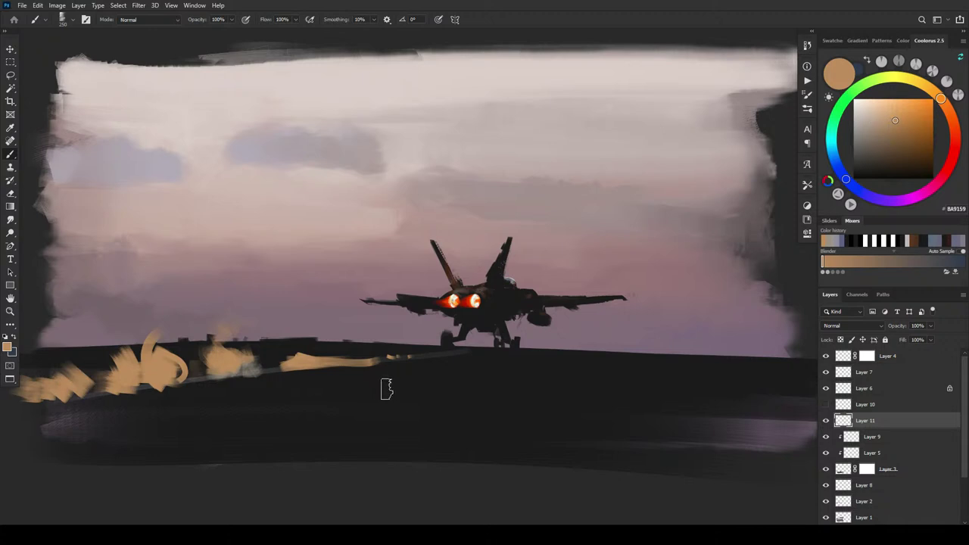
Step: Brush a soft brown and orange A26510 haze behind the jet's landing gear, joining it to the smoke streak
{"action": "left_click", "coordinate": [919, 138]}
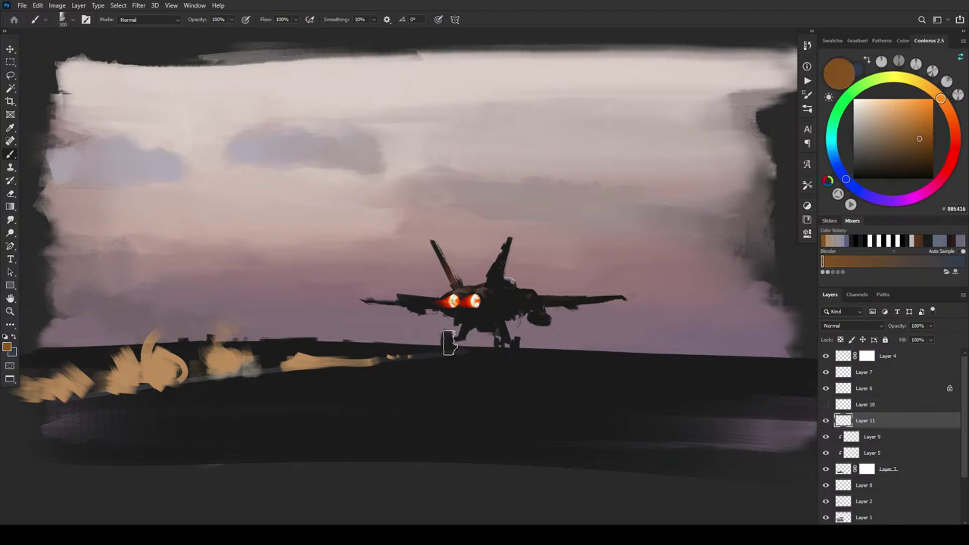
{"action": "mouse_move", "coordinate": [448, 345]}
{"action": "left_mouse_down"}
{"action": "mouse_move", "coordinate": [421, 336]}
{"action": "mouse_move", "coordinate": [491, 343]}
{"action": "mouse_move", "coordinate": [408, 336]}
{"action": "mouse_move", "coordinate": [460, 330]}
{"action": "mouse_move", "coordinate": [445, 328]}
{"action": "mouse_move", "coordinate": [454, 340]}
{"action": "mouse_move", "coordinate": [408, 336]}
{"action": "mouse_move", "coordinate": [470, 346]}
{"action": "mouse_move", "coordinate": [443, 347]}
{"action": "mouse_move", "coordinate": [508, 309]}
{"action": "mouse_move", "coordinate": [470, 347]}
{"action": "mouse_move", "coordinate": [429, 349]}
{"action": "mouse_move", "coordinate": [423, 326]}
{"action": "mouse_move", "coordinate": [404, 330]}
{"action": "mouse_move", "coordinate": [431, 340]}
{"action": "mouse_move", "coordinate": [404, 347]}
{"action": "mouse_move", "coordinate": [414, 321]}
{"action": "mouse_move", "coordinate": [393, 352]}
{"action": "mouse_move", "coordinate": [368, 339]}
{"action": "left_mouse_up"}
{"action": "left_click", "coordinate": [925, 128]}
{"action": "key", "text": "]"}
{"action": "key", "text": "]"}
{"action": "key", "text": "]"}
{"action": "key", "text": "]"}
{"action": "key", "text": "]"}
{"action": "key", "text": "]"}
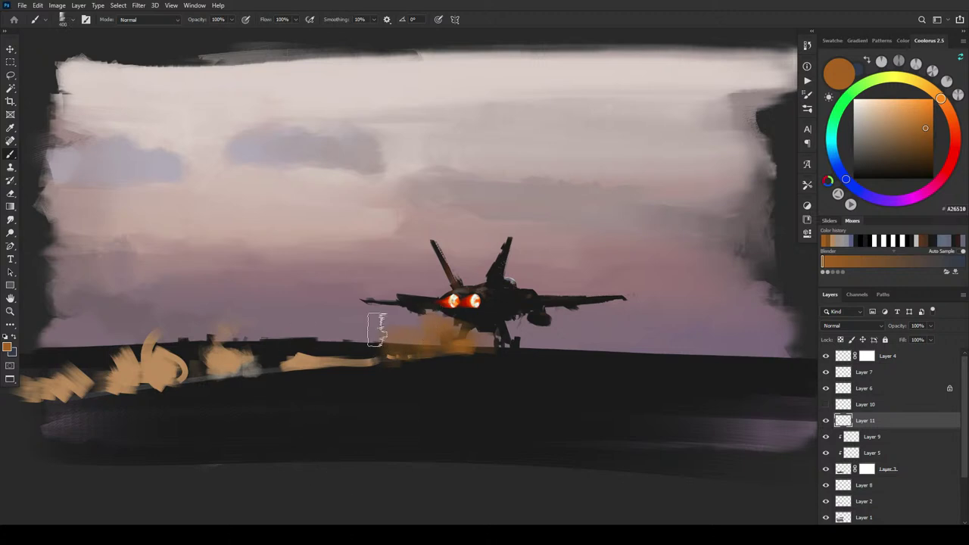
Step: Lock Layer 11's transparent pixels and shade the base of the puff beside the smoke streak with brown 7E4506
{"action": "left_click", "coordinate": [929, 139]}
{"action": "left_click_drag", "start_coordinate": [944, 102], "coordinate": [945, 104]}
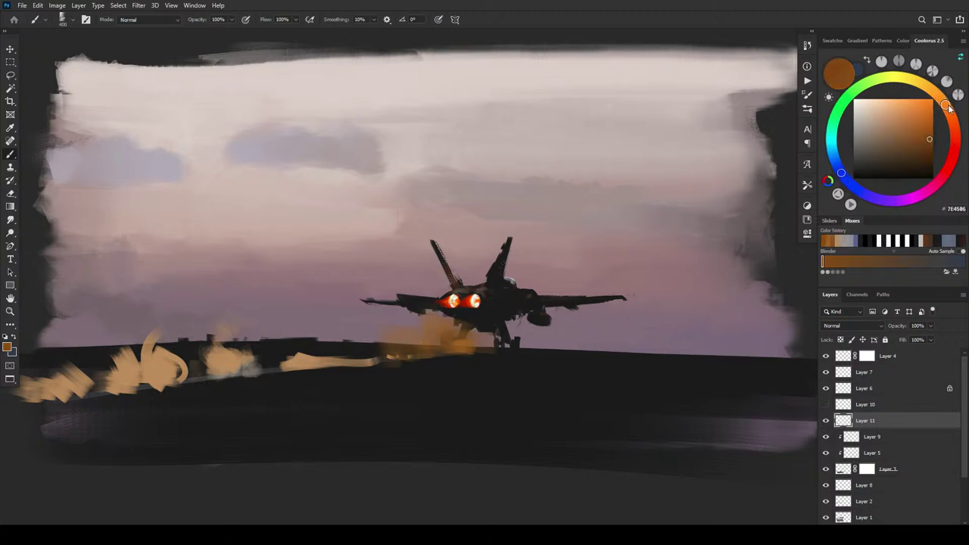
{"action": "left_click", "coordinate": [840, 340]}
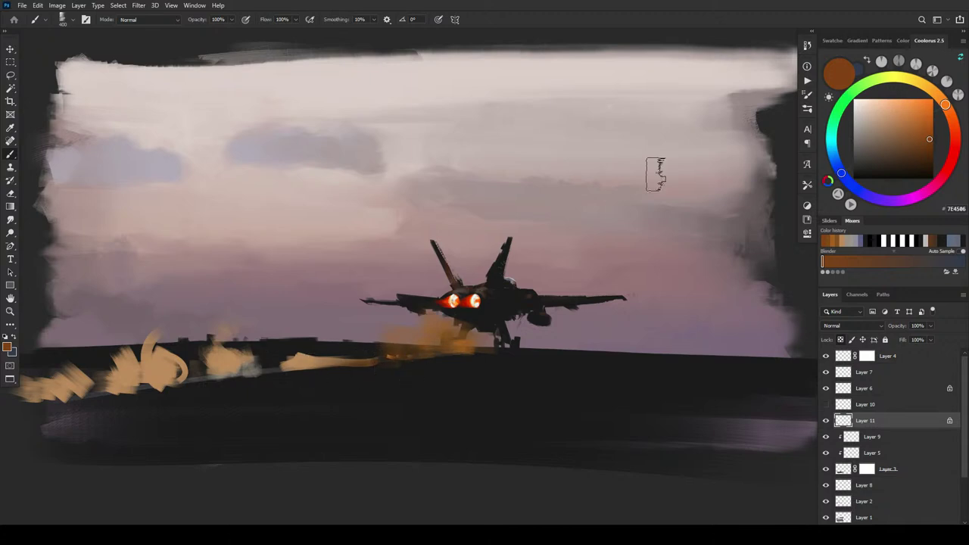
{"action": "key", "text": "bracketright"}
{"action": "key", "text": "bracketright"}
{"action": "key", "text": "bracketright"}
{"action": "key", "text": "bracketright"}
{"action": "left_click_drag", "start_coordinate": [218, 376], "coordinate": [245, 377]}
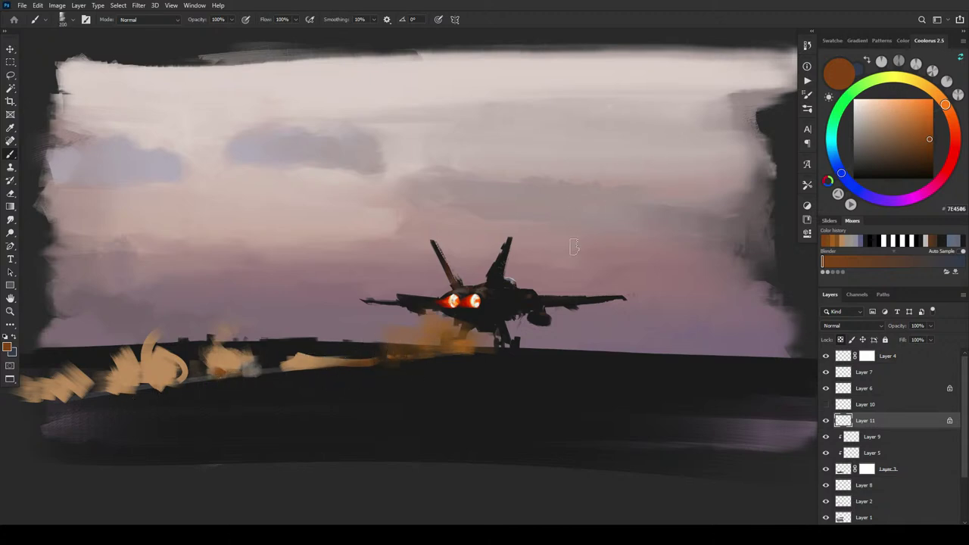
Step: Shade the lower parts of the smoke puffs with a muted mauve sampled from the sky
{"action": "left_click", "coordinate": [173, 177], "text": "alt"}
{"action": "key", "text": "bracketright"}
{"action": "key", "text": "bracketright"}
{"action": "key", "text": "bracketright"}
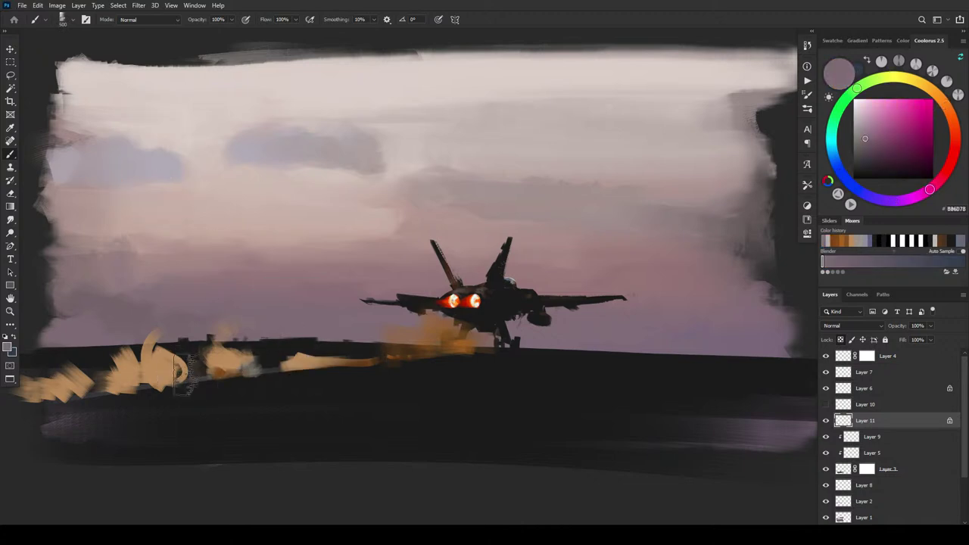
{"action": "key", "text": "bracketleft"}
{"action": "key", "text": "bracketleft"}
{"action": "key", "text": "bracketleft"}
{"action": "key", "text": "bracketleft"}
{"action": "left_click_drag", "start_coordinate": [171, 377], "coordinate": [132, 378]}
{"action": "key", "text": "bracketleft"}
{"action": "key", "text": "bracketleft"}
{"action": "key", "text": "bracketleft"}
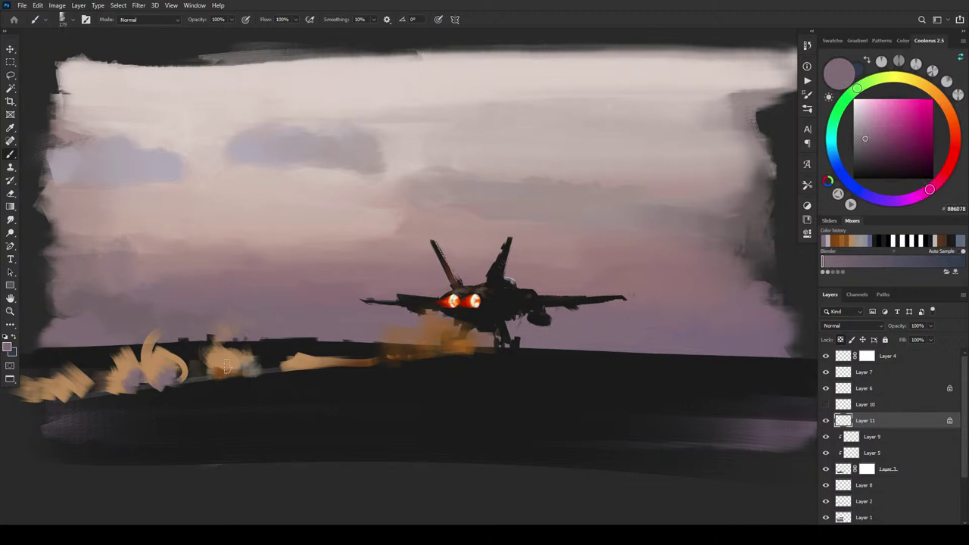
{"action": "left_click_drag", "start_coordinate": [225, 366], "coordinate": [239, 380]}
Step: Brighten the smoke puffs with orange E3952A touches and pale peach highlights
{"action": "left_click", "coordinate": [161, 354], "text": "alt"}
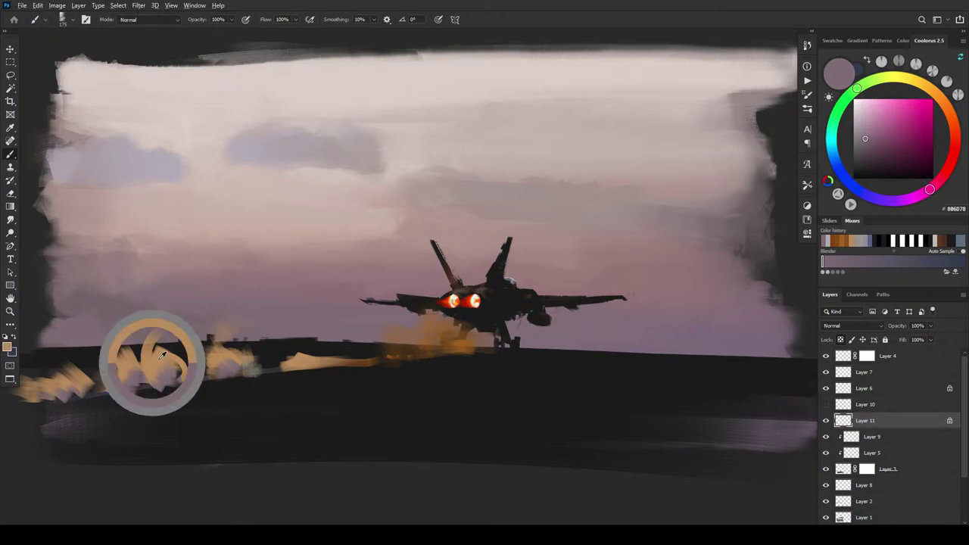
{"action": "left_click_drag", "start_coordinate": [882, 121], "coordinate": [918, 107]}
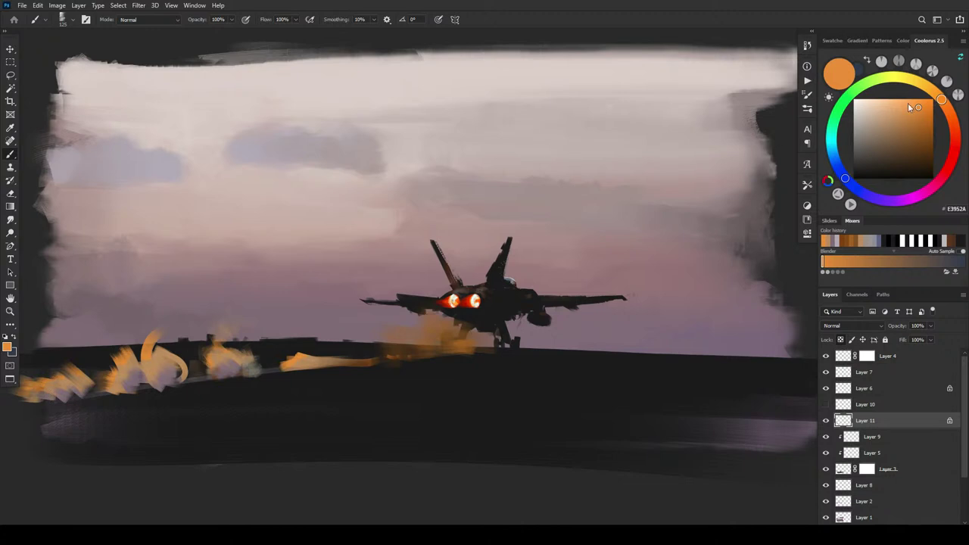
{"action": "left_click_drag", "start_coordinate": [886, 108], "coordinate": [878, 111]}
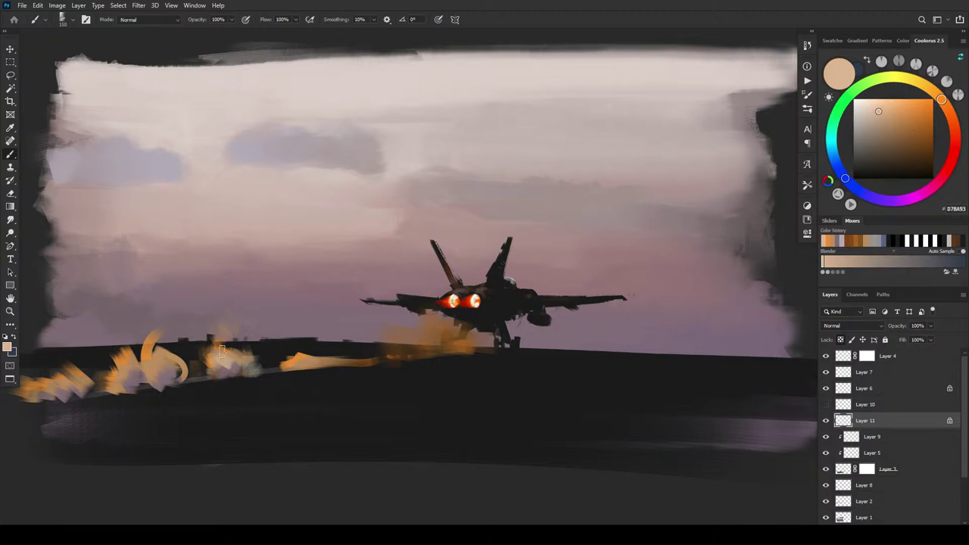
Step: Layer warm grey and straw CAB171 highlights over the smoke puffs, and add orange DA7F15 accents along the trail
{"action": "left_click", "coordinate": [867, 129]}
{"action": "left_click_drag", "start_coordinate": [868, 128], "coordinate": [870, 124]}
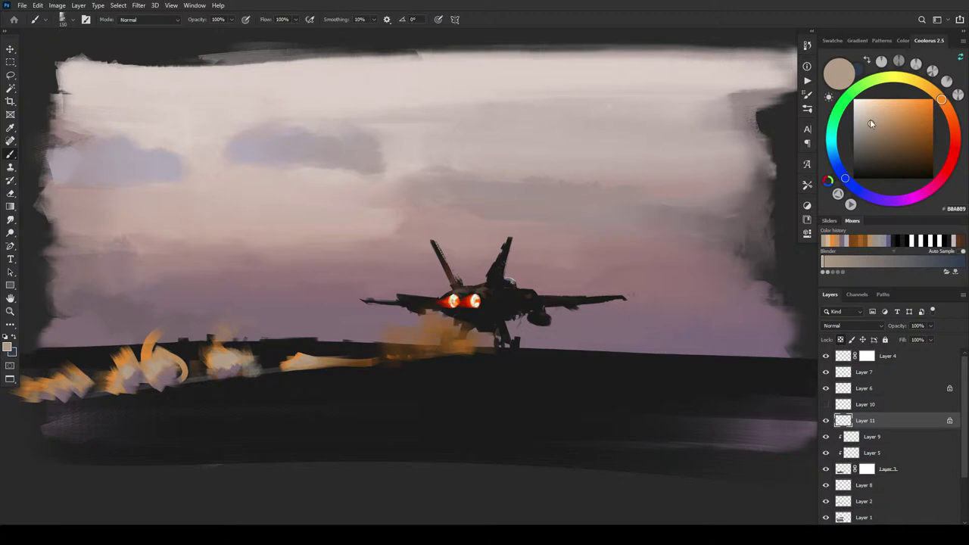
{"action": "left_click_drag", "start_coordinate": [871, 123], "coordinate": [876, 116]}
{"action": "left_click_drag", "start_coordinate": [941, 99], "coordinate": [927, 86]}
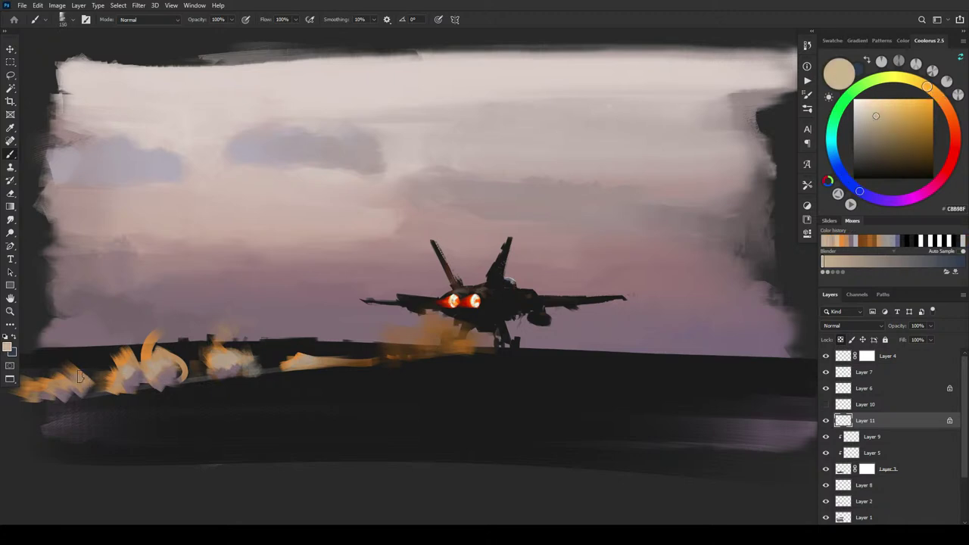
{"action": "left_click", "coordinate": [889, 115]}
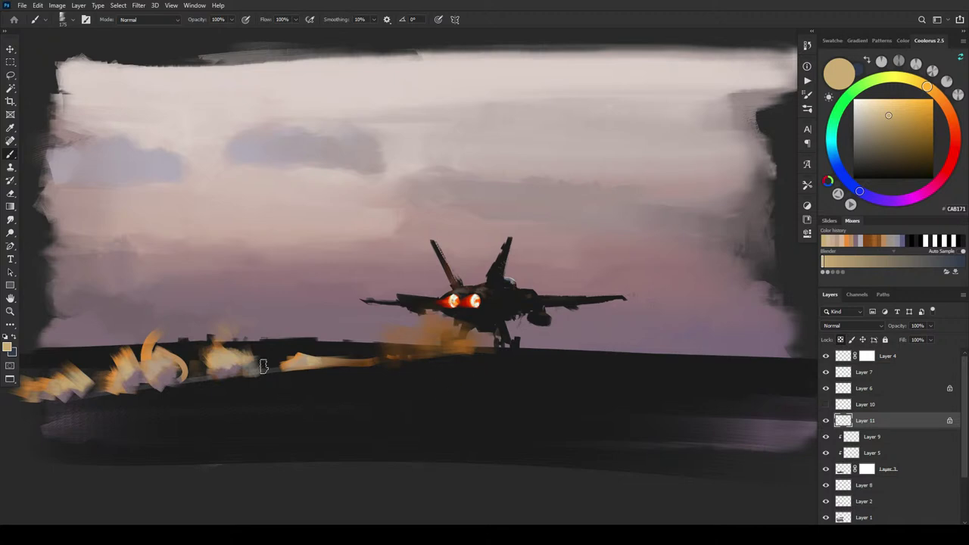
{"action": "left_click", "coordinate": [302, 353], "text": "alt"}
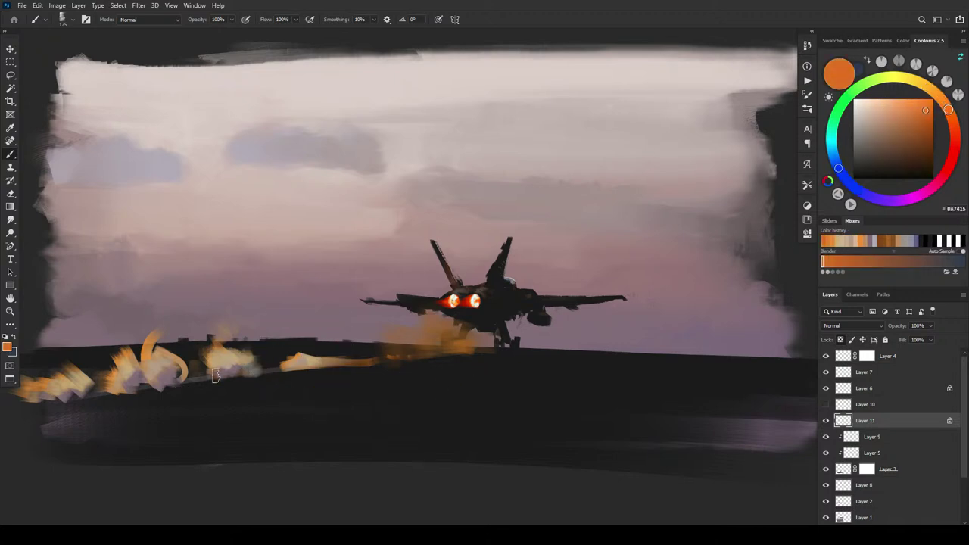
{"action": "left_click_drag", "start_coordinate": [948, 109], "coordinate": [944, 103]}
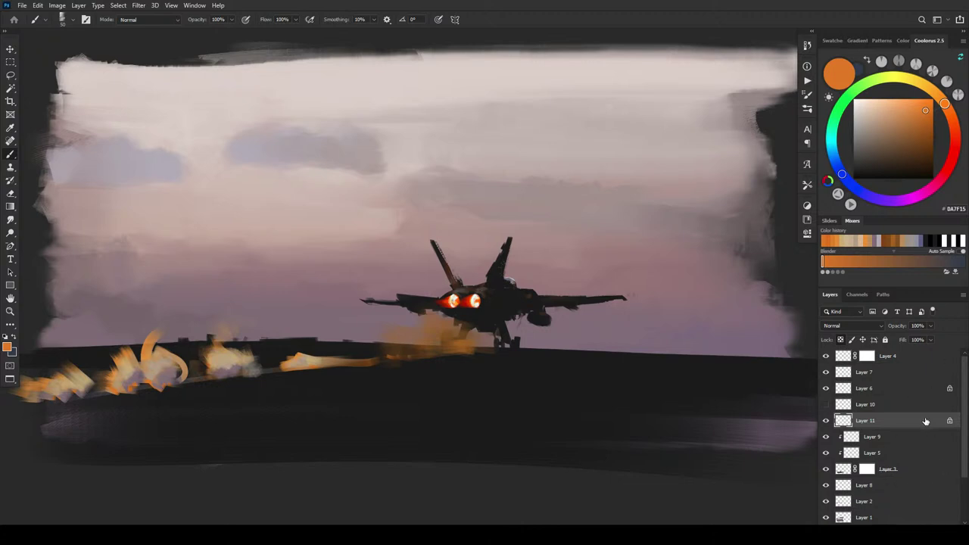
Step: Unlock Layer 11's transparent pixels and smudge the upper part of the puff beside the smoke streak with a smaller brush
{"action": "left_click", "coordinate": [839, 340]}
{"action": "key", "text": "r"}
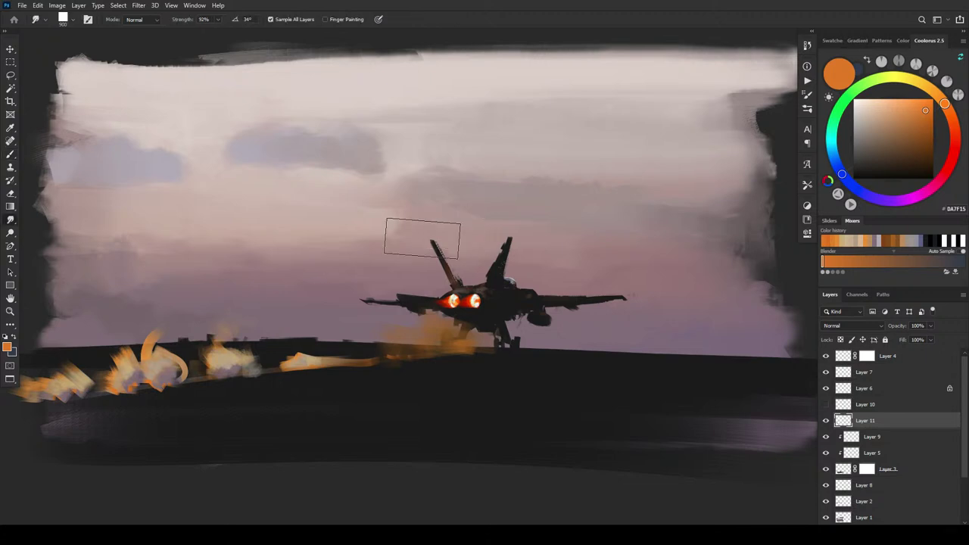
{"action": "key", "text": "bracketleft"}
{"action": "key", "text": "bracketleft"}
{"action": "key", "text": "bracketleft"}
{"action": "key", "text": "bracketleft"}
{"action": "key", "text": "bracketleft"}
{"action": "key", "text": "bracketleft"}
{"action": "mouse_move", "coordinate": [230, 344]}
{"action": "left_mouse_down"}
{"action": "mouse_move", "coordinate": [222, 348]}
{"action": "mouse_move", "coordinate": [214, 333]}
{"action": "mouse_move", "coordinate": [227, 330]}
{"action": "mouse_move", "coordinate": [201, 349]}
{"action": "left_mouse_up"}
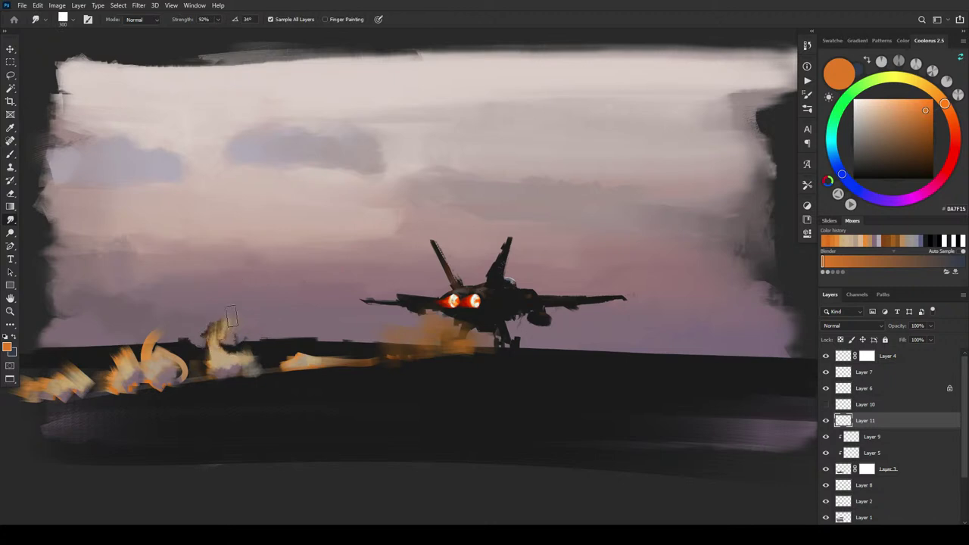
Step: Turn off Sample All Layers for the Smudge Tool and revert the recent smudges on the smoke to an earlier history state
{"action": "key", "text": "ctrl+z"}
{"action": "key", "text": "ctrl+z"}
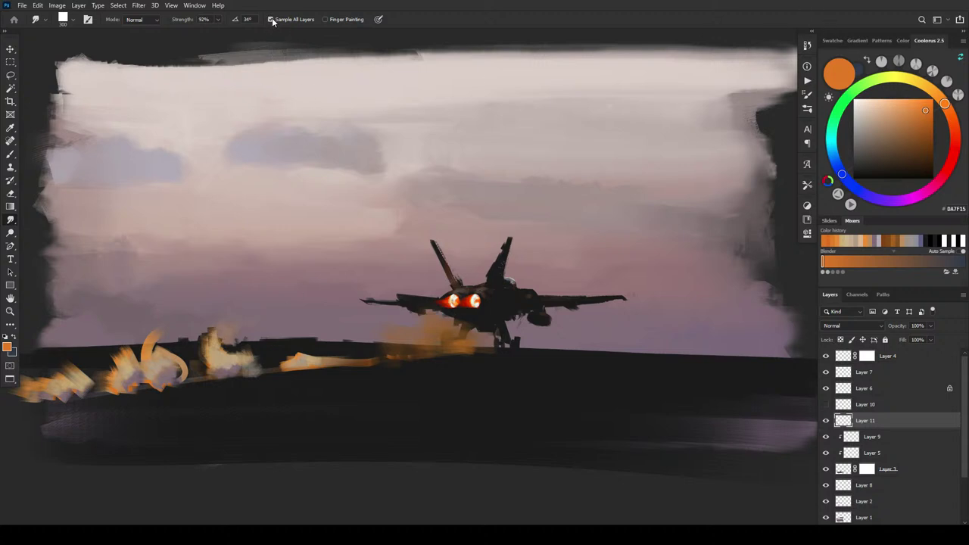
{"action": "left_click", "coordinate": [807, 45]}
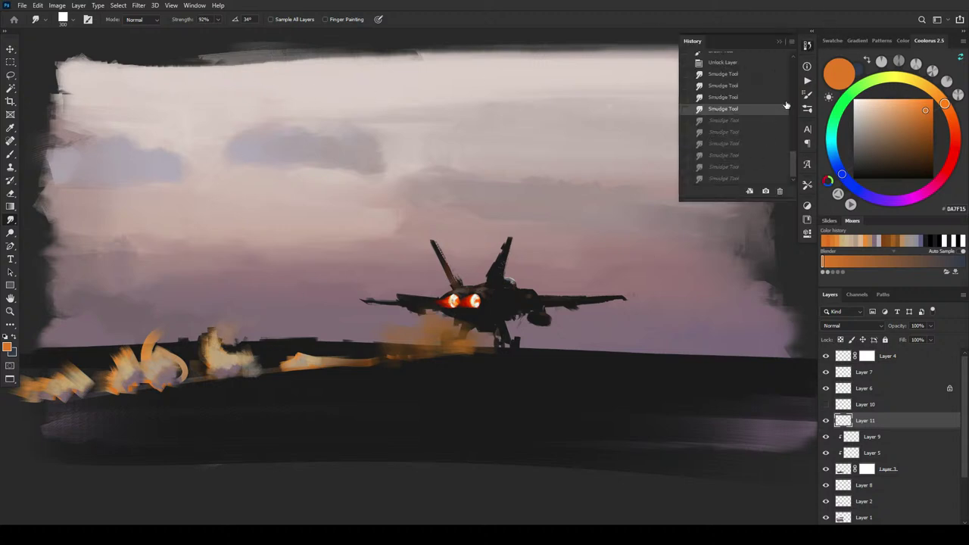
{"action": "left_click", "coordinate": [732, 73]}
{"action": "left_click", "coordinate": [808, 45]}
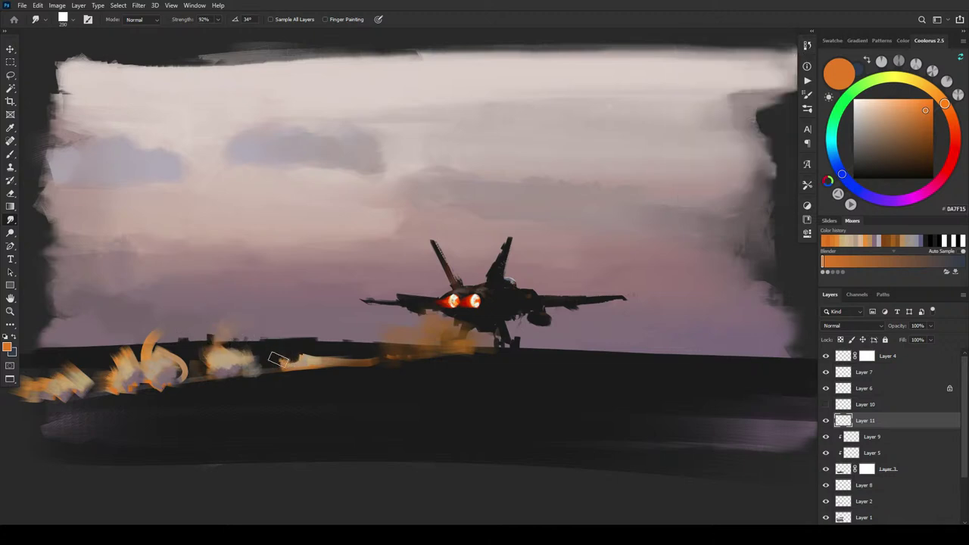
Step: Smudge the far end of the orange streak on the runway into a curling smoke puff using varied smudge sizes
{"action": "mouse_move", "coordinate": [278, 359]}
{"action": "left_mouse_down"}
{"action": "mouse_move", "coordinate": [314, 351]}
{"action": "mouse_move", "coordinate": [292, 349]}
{"action": "mouse_move", "coordinate": [311, 343]}
{"action": "mouse_move", "coordinate": [294, 334]}
{"action": "left_mouse_up"}
{"action": "key", "text": "bracketleft"}
{"action": "key", "text": "bracketleft"}
{"action": "key", "text": "bracketleft"}
{"action": "key", "text": "bracketleft"}
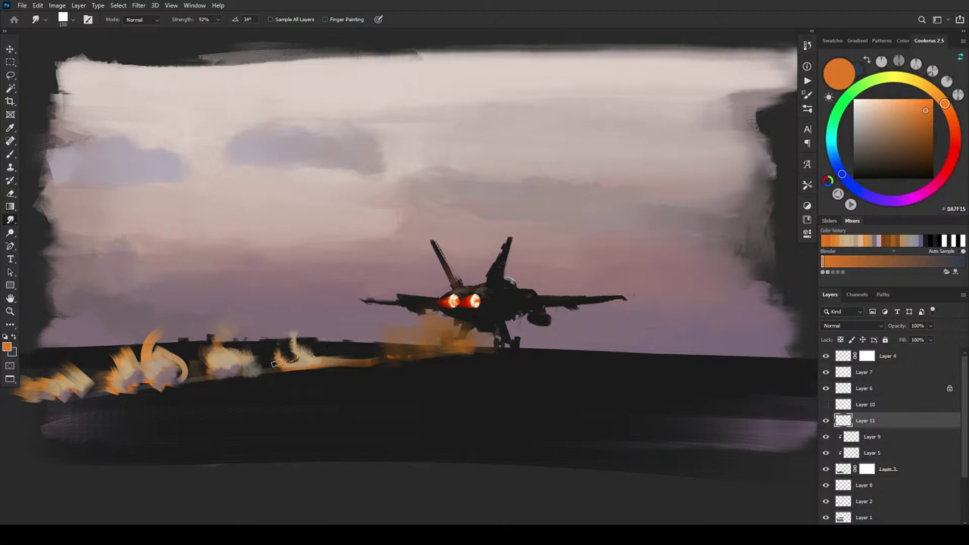
{"action": "left_click_drag", "start_coordinate": [290, 357], "coordinate": [285, 343]}
{"action": "key", "text": "bracketright"}
{"action": "key", "text": "bracketright"}
{"action": "key", "text": "bracketright"}
{"action": "key", "text": "bracketright"}
{"action": "key", "text": "bracketright"}
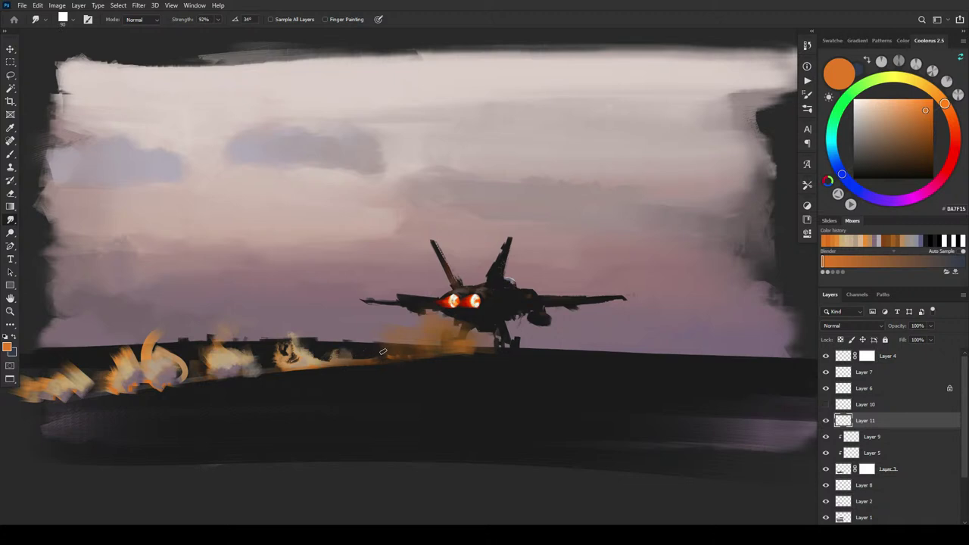
Step: Soften the orange smoke trail beneath and behind the jet by smudging it outward at varied sizes
{"action": "key", "text": "bracketright"}
{"action": "key", "text": "bracketright"}
{"action": "key", "text": "bracketright"}
{"action": "key", "text": "bracketright"}
{"action": "key", "text": "bracketright"}
{"action": "key", "text": "bracketright"}
{"action": "key", "text": "bracketleft"}
{"action": "key", "text": "bracketleft"}
{"action": "key", "text": "bracketleft"}
{"action": "key", "text": "bracketleft"}
{"action": "key", "text": "bracketleft"}
{"action": "key", "text": "bracketleft"}
{"action": "key", "text": "bracketleft"}
{"action": "key", "text": "bracketleft"}
{"action": "key", "text": "bracketleft"}
{"action": "key", "text": "bracketleft"}
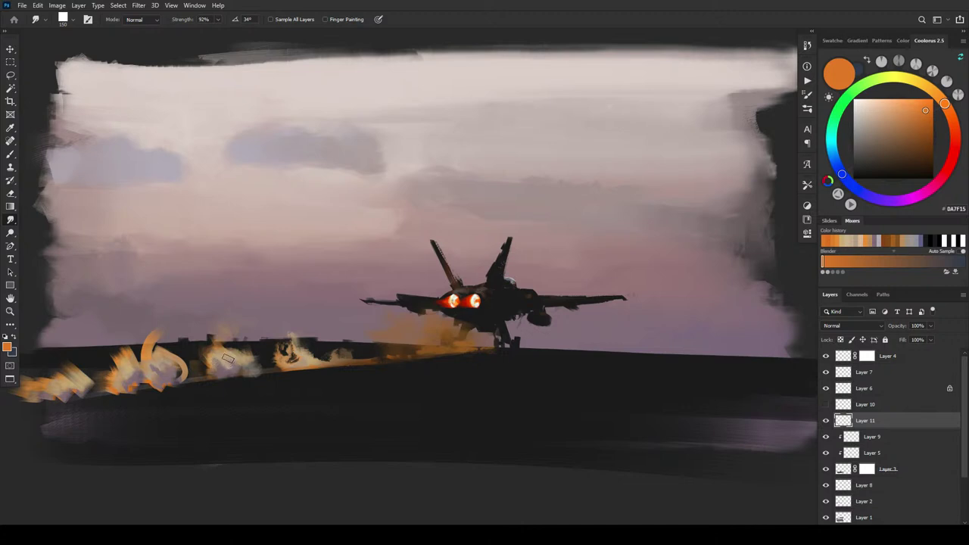
Step: Smudge the second and third smoke plumes from the left upward into ragged, wispy tips
{"action": "key", "text": "bracketleft"}
{"action": "key", "text": "bracketleft"}
{"action": "key", "text": "bracketleft"}
{"action": "key", "text": "bracketleft"}
{"action": "key", "text": "bracketleft"}
{"action": "key", "text": "]"}
{"action": "key", "text": "]"}
{"action": "key", "text": "]"}
{"action": "mouse_move", "coordinate": [104, 352]}
{"action": "left_mouse_down"}
{"action": "mouse_move", "coordinate": [134, 332]}
{"action": "mouse_move", "coordinate": [116, 335]}
{"action": "mouse_move", "coordinate": [155, 321]}
{"action": "mouse_move", "coordinate": [144, 324]}
{"action": "mouse_move", "coordinate": [162, 322]}
{"action": "mouse_move", "coordinate": [141, 340]}
{"action": "mouse_move", "coordinate": [155, 340]}
{"action": "mouse_move", "coordinate": [142, 356]}
{"action": "mouse_move", "coordinate": [172, 340]}
{"action": "mouse_move", "coordinate": [165, 348]}
{"action": "mouse_move", "coordinate": [176, 353]}
{"action": "mouse_move", "coordinate": [168, 340]}
{"action": "mouse_move", "coordinate": [157, 346]}
{"action": "mouse_move", "coordinate": [170, 339]}
{"action": "mouse_move", "coordinate": [223, 335]}
{"action": "mouse_move", "coordinate": [199, 346]}
{"action": "mouse_move", "coordinate": [209, 346]}
{"action": "mouse_move", "coordinate": [227, 325]}
{"action": "mouse_move", "coordinate": [218, 330]}
{"action": "mouse_move", "coordinate": [231, 337]}
{"action": "mouse_move", "coordinate": [226, 325]}
{"action": "mouse_move", "coordinate": [222, 349]}
{"action": "mouse_move", "coordinate": [235, 338]}
{"action": "mouse_move", "coordinate": [214, 332]}
{"action": "mouse_move", "coordinate": [223, 310]}
{"action": "mouse_move", "coordinate": [222, 329]}
{"action": "mouse_move", "coordinate": [210, 326]}
{"action": "mouse_move", "coordinate": [231, 330]}
{"action": "mouse_move", "coordinate": [196, 332]}
{"action": "mouse_move", "coordinate": [199, 347]}
{"action": "mouse_move", "coordinate": [213, 328]}
{"action": "left_mouse_up"}
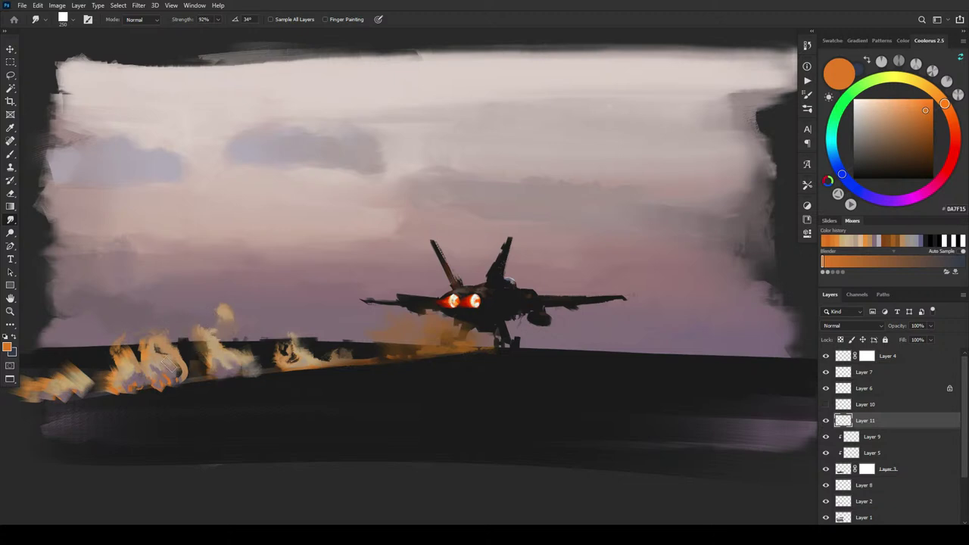
Step: Pull the two leftmost plumes upward with the Smudge Tool and shape them into curling wisps
{"action": "mouse_move", "coordinate": [142, 345]}
{"action": "left_mouse_down"}
{"action": "mouse_move", "coordinate": [170, 316]}
{"action": "mouse_move", "coordinate": [126, 329]}
{"action": "mouse_move", "coordinate": [156, 331]}
{"action": "mouse_move", "coordinate": [140, 316]}
{"action": "mouse_move", "coordinate": [175, 318]}
{"action": "mouse_move", "coordinate": [106, 332]}
{"action": "mouse_move", "coordinate": [97, 363]}
{"action": "mouse_move", "coordinate": [85, 312]}
{"action": "mouse_move", "coordinate": [68, 354]}
{"action": "mouse_move", "coordinate": [42, 361]}
{"action": "mouse_move", "coordinate": [57, 332]}
{"action": "mouse_move", "coordinate": [73, 353]}
{"action": "mouse_move", "coordinate": [42, 366]}
{"action": "mouse_move", "coordinate": [63, 358]}
{"action": "mouse_move", "coordinate": [59, 380]}
{"action": "mouse_move", "coordinate": [38, 347]}
{"action": "mouse_move", "coordinate": [70, 345]}
{"action": "mouse_move", "coordinate": [53, 331]}
{"action": "mouse_move", "coordinate": [55, 345]}
{"action": "mouse_move", "coordinate": [72, 323]}
{"action": "mouse_move", "coordinate": [53, 320]}
{"action": "mouse_move", "coordinate": [49, 352]}
{"action": "left_mouse_up"}
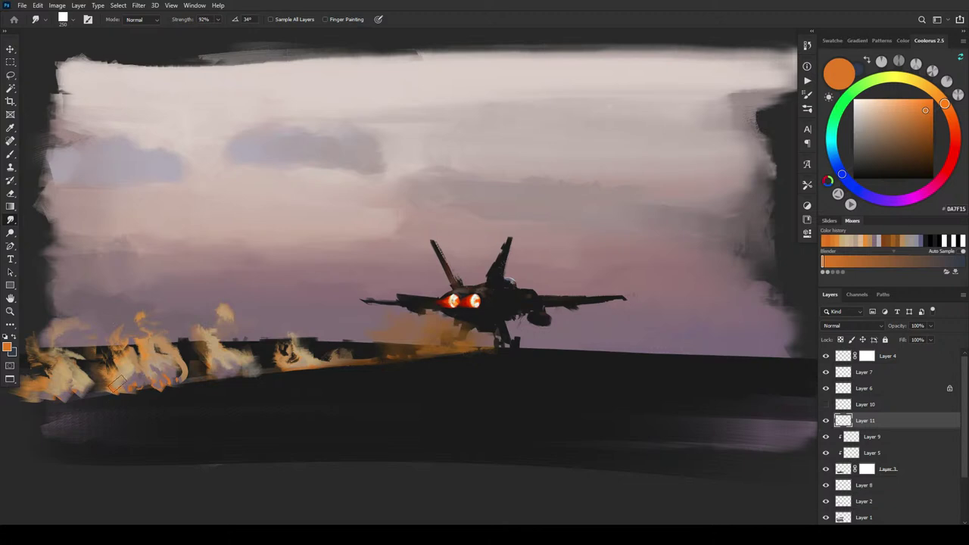
{"action": "key", "text": "["}
{"action": "key", "text": "]"}
{"action": "key", "text": "]"}
{"action": "key", "text": "]"}
{"action": "key", "text": "]"}
{"action": "key", "text": "bracketleft"}
{"action": "key", "text": "bracketleft"}
{"action": "key", "text": "bracketleft"}
{"action": "key", "text": "bracketleft"}
{"action": "key", "text": "bracketleft"}
{"action": "key", "text": "bracketleft"}
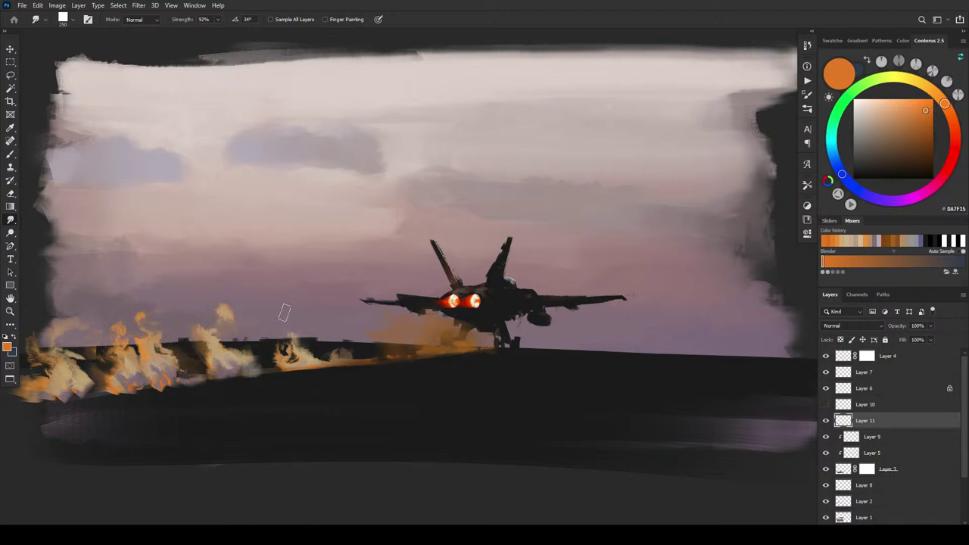
Step: Smudge the base of the third plume and blend the smoke's lower edge into the dark runway up to the jet
{"action": "mouse_move", "coordinate": [202, 342]}
{"action": "left_mouse_down"}
{"action": "mouse_move", "coordinate": [213, 367]}
{"action": "mouse_move", "coordinate": [192, 349]}
{"action": "mouse_move", "coordinate": [193, 367]}
{"action": "mouse_move", "coordinate": [206, 360]}
{"action": "mouse_move", "coordinate": [195, 369]}
{"action": "mouse_move", "coordinate": [200, 377]}
{"action": "mouse_move", "coordinate": [212, 369]}
{"action": "mouse_move", "coordinate": [191, 380]}
{"action": "mouse_move", "coordinate": [206, 370]}
{"action": "mouse_move", "coordinate": [193, 378]}
{"action": "mouse_move", "coordinate": [201, 386]}
{"action": "mouse_move", "coordinate": [180, 384]}
{"action": "mouse_move", "coordinate": [227, 385]}
{"action": "mouse_move", "coordinate": [156, 391]}
{"action": "mouse_move", "coordinate": [237, 388]}
{"action": "mouse_move", "coordinate": [148, 395]}
{"action": "mouse_move", "coordinate": [276, 381]}
{"action": "mouse_move", "coordinate": [165, 390]}
{"action": "left_mouse_up"}
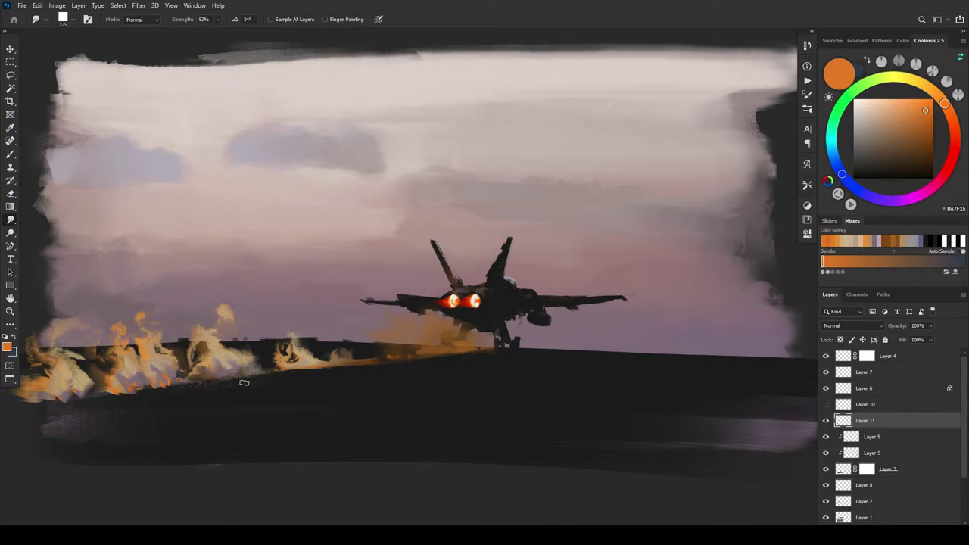
{"action": "left_click_drag", "start_coordinate": [245, 382], "coordinate": [98, 397]}
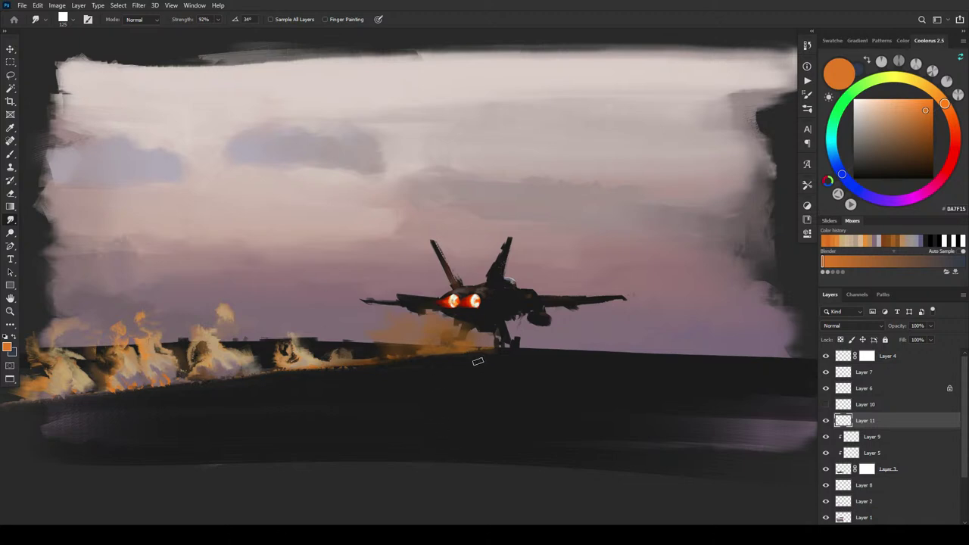
{"action": "key", "text": "bracketleft"}
{"action": "key", "text": "bracketleft"}
{"action": "key", "text": "bracketleft"}
{"action": "key", "text": "bracketleft"}
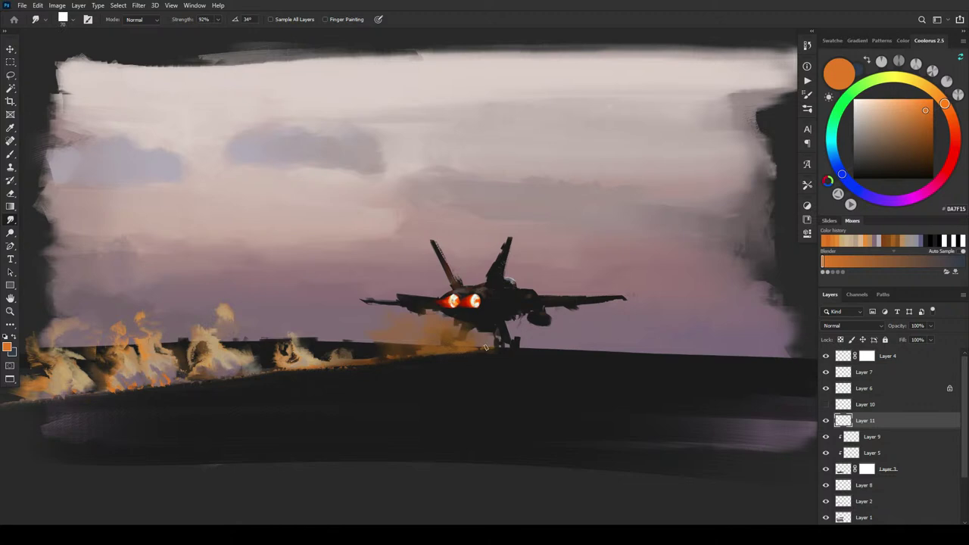
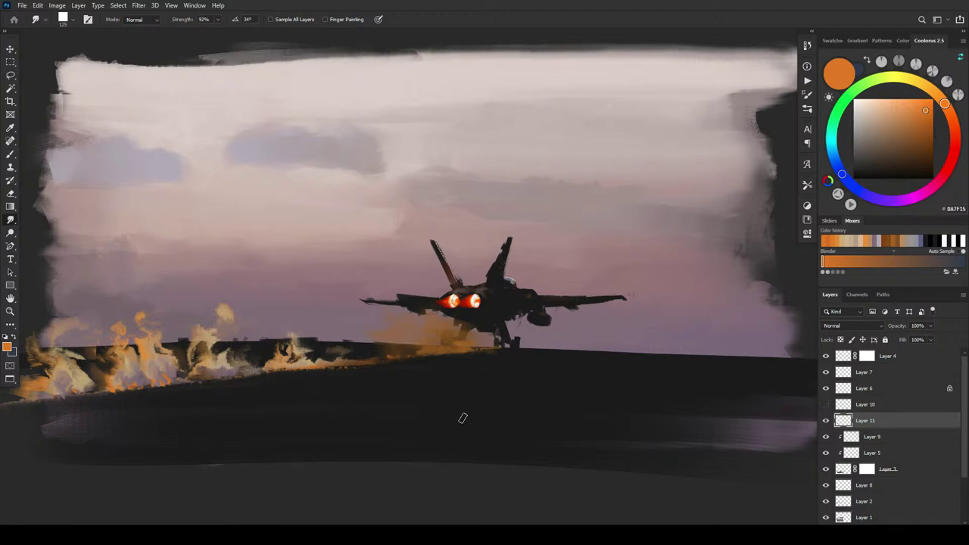
Step: Toggle Layer 11's visibility to compare the smoke, and smudge the inner shapes of the leftmost plume
{"action": "left_click", "coordinate": [826, 422]}
{"action": "left_click", "coordinate": [826, 422]}
{"action": "key", "text": "bracketright"}
{"action": "key", "text": "bracketright"}
{"action": "key", "text": "bracketright"}
{"action": "key", "text": "bracketright"}
{"action": "key", "text": "bracketright"}
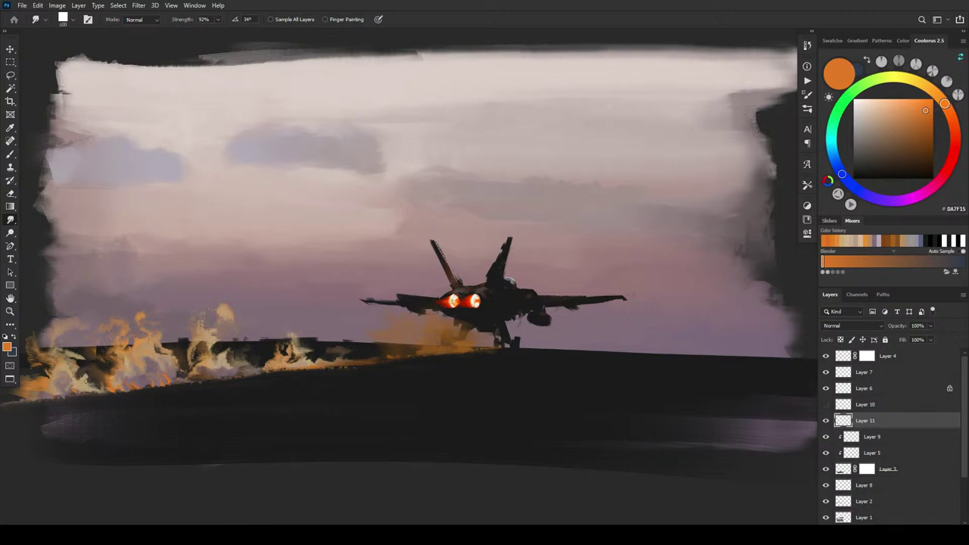
{"action": "left_click_drag", "start_coordinate": [85, 365], "coordinate": [89, 374]}
Step: Blend away the leftmost plume's wispy top with larger smudge strokes up to size 500
{"action": "key", "text": "bracketright"}
{"action": "key", "text": "bracketright"}
{"action": "key", "text": "bracketright"}
{"action": "key", "text": "bracketright"}
{"action": "key", "text": "bracketright"}
{"action": "key", "text": "bracketright"}
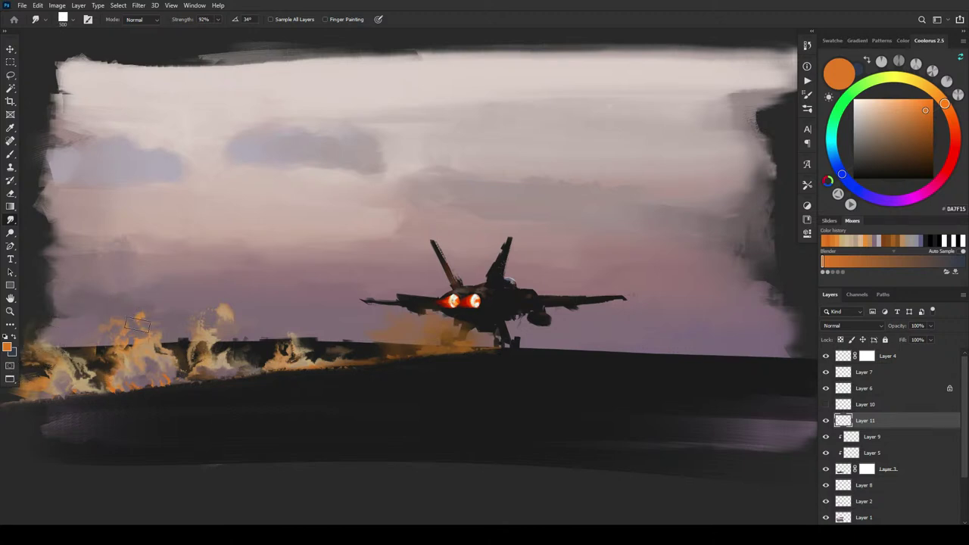
Step: Soften the top and inner contours of the second plume from the left with medium smudge strokes
{"action": "key", "text": "bracketleft"}
{"action": "key", "text": "bracketleft"}
{"action": "key", "text": "bracketleft"}
{"action": "key", "text": "bracketleft"}
{"action": "key", "text": "bracketleft"}
{"action": "key", "text": "bracketleft"}
{"action": "key", "text": "bracketleft"}
{"action": "key", "text": "bracketright"}
{"action": "key", "text": "bracketright"}
{"action": "key", "text": "bracketright"}
{"action": "key", "text": "bracketright"}
{"action": "key", "text": "bracketright"}
{"action": "mouse_move", "coordinate": [144, 329]}
{"action": "left_mouse_down"}
{"action": "mouse_move", "coordinate": [161, 332]}
{"action": "mouse_move", "coordinate": [158, 346]}
{"action": "mouse_move", "coordinate": [178, 362]}
{"action": "mouse_move", "coordinate": [165, 361]}
{"action": "left_mouse_up"}
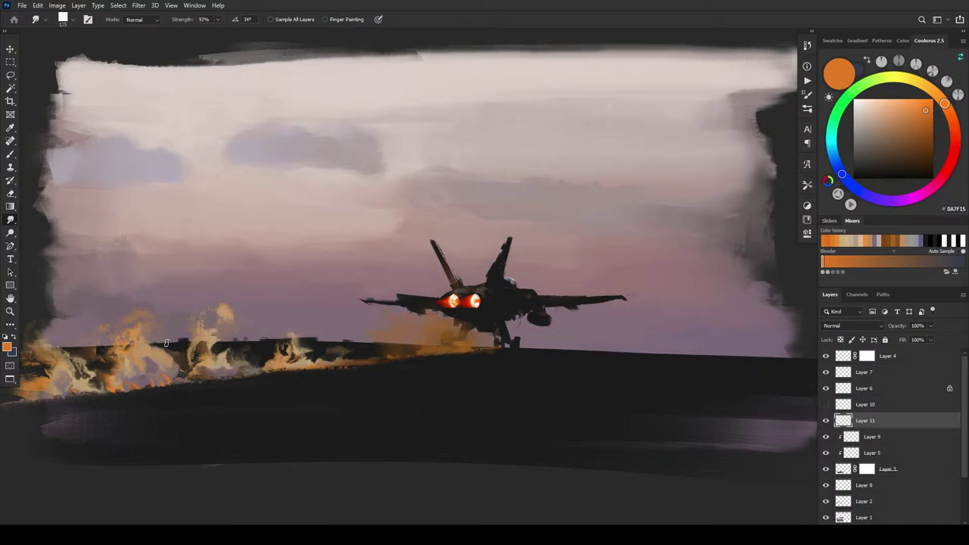
Step: Refine the lower body and edges of the second plume with finer smudge strokes
{"action": "key", "text": "]"}
{"action": "key", "text": "]"}
{"action": "key", "text": "]"}
{"action": "key", "text": "["}
{"action": "key", "text": "["}
{"action": "key", "text": "["}
{"action": "key", "text": "["}
{"action": "key", "text": "["}
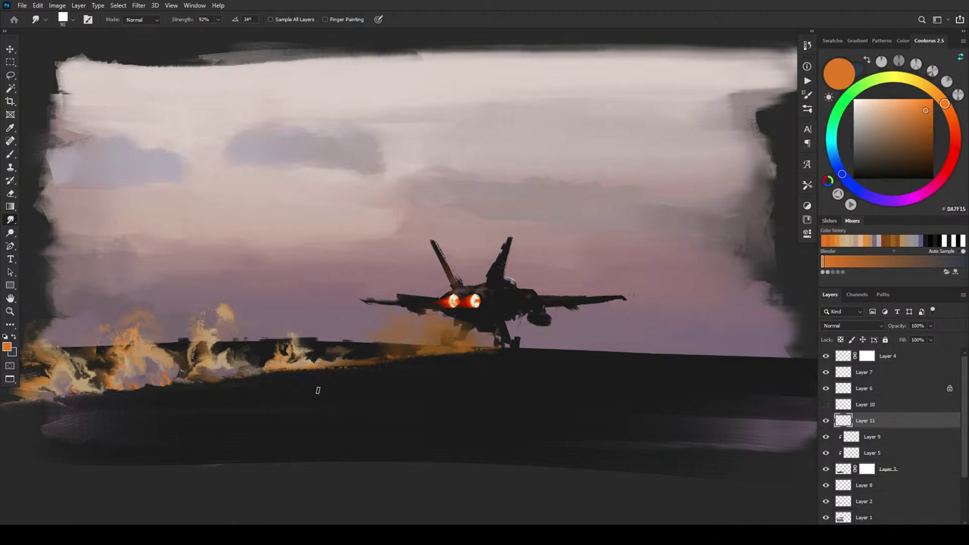
Step: Add a new layer clipped to Layer 11 and rename Layer 11 as Smoke
{"action": "left_click", "coordinate": [934, 527]}
{"action": "left_click", "coordinate": [889, 427], "text": "alt"}
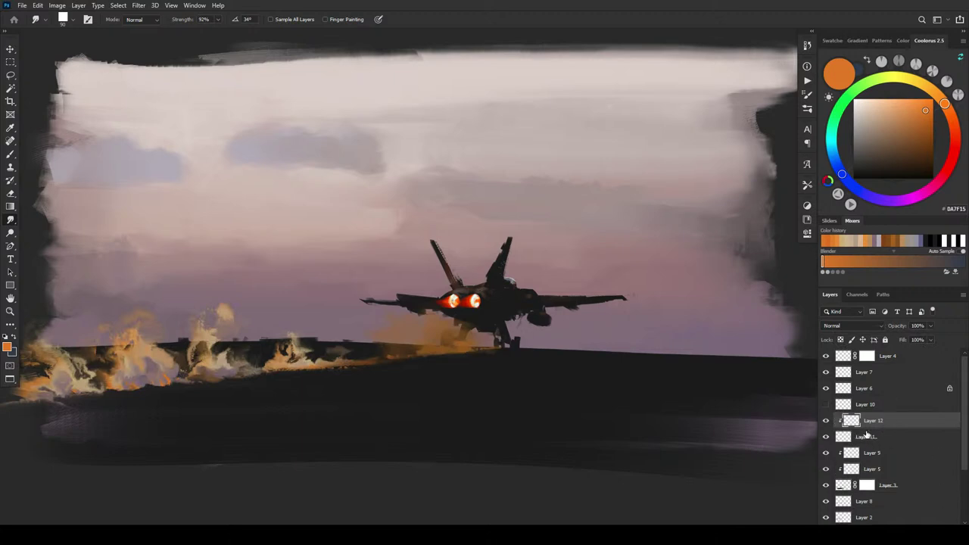
{"action": "double_click", "coordinate": [865, 437]}
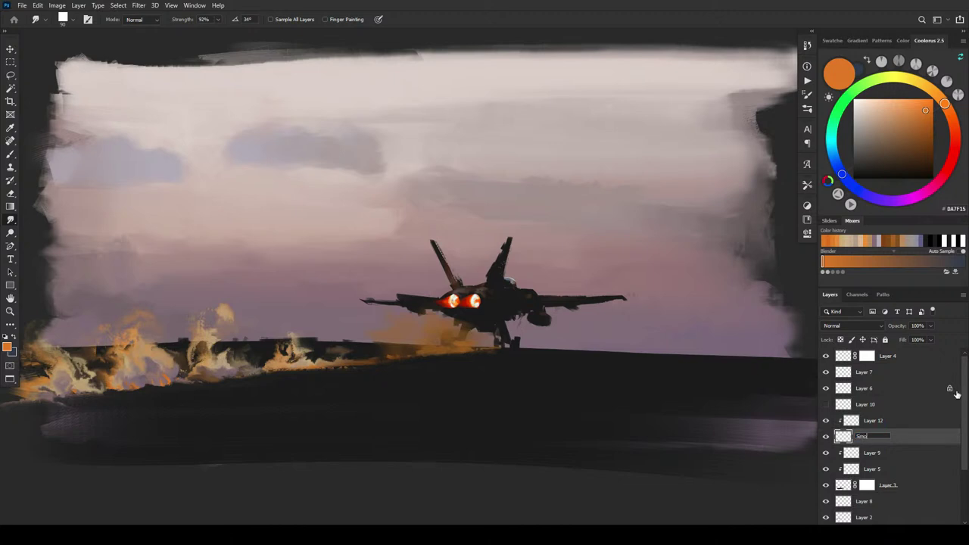
{"action": "key", "text": "Return"}
Step: Rename the new clipped layer as color adjustment
{"action": "double_click", "coordinate": [872, 420]}
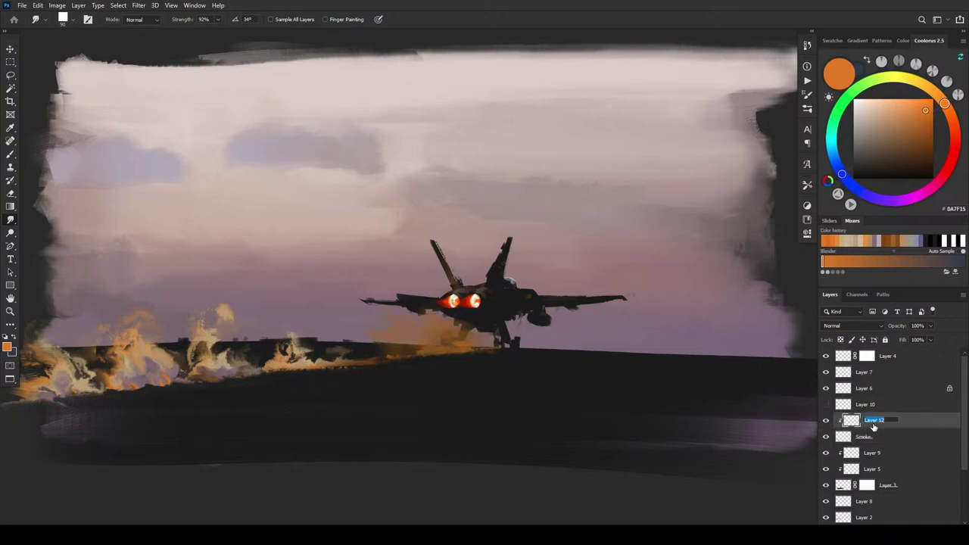
{"action": "type", "text": "djustment"}
{"action": "key", "text": "Return"}
Step: With the Brush, sample the smoke near the jet, shift the colour to reddish brown #934609, and tint the smoke trail
{"action": "key", "text": "b"}
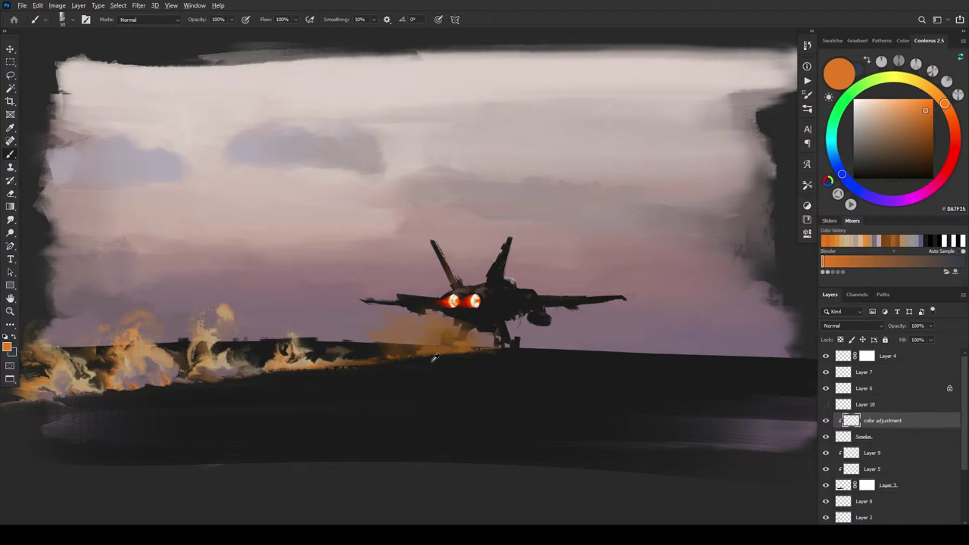
{"action": "left_click", "coordinate": [458, 331], "text": "alt"}
{"action": "left_click_drag", "start_coordinate": [953, 118], "coordinate": [953, 115]}
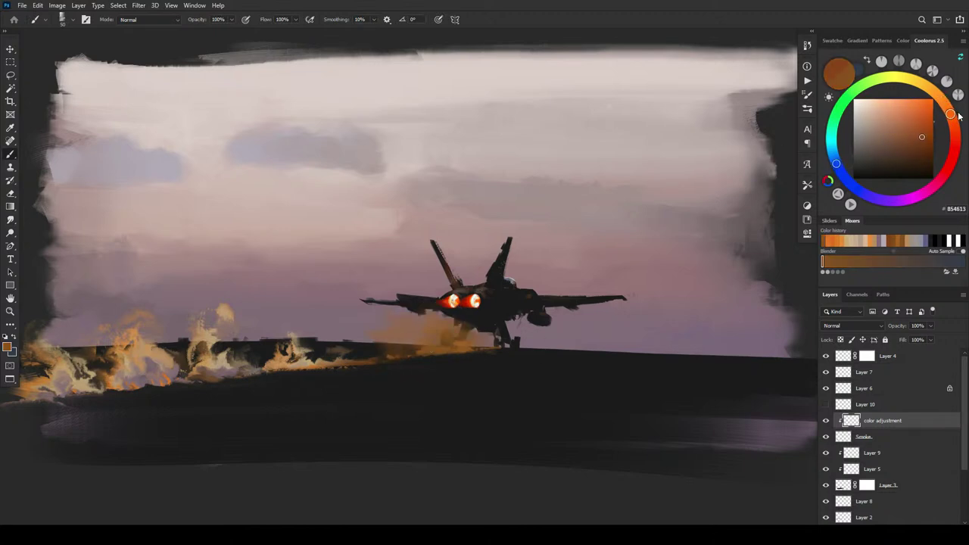
{"action": "left_click", "coordinate": [925, 133]}
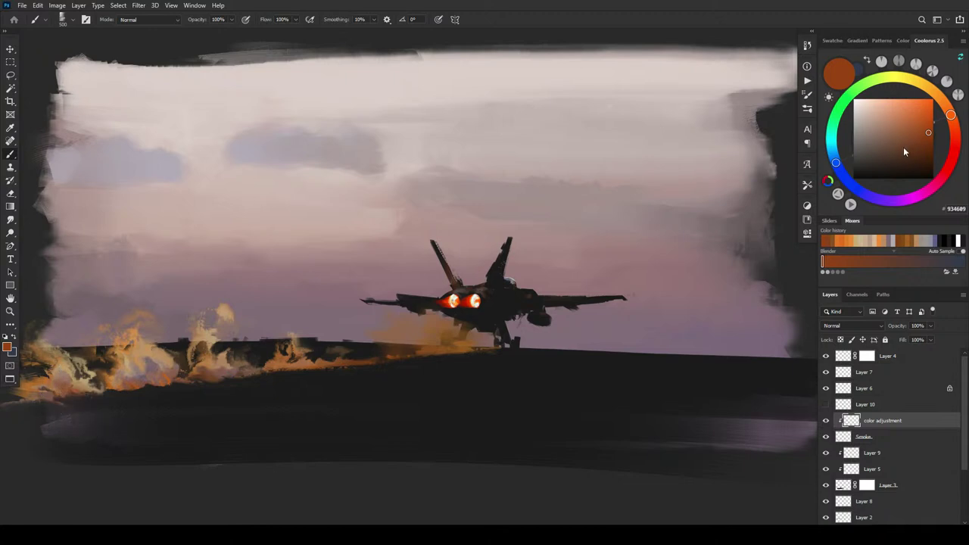
Step: Tint the smoke plumes with muted brown #955E1E and paint grey-beige #C7BAAB around the third plume's base at brush size 200
{"action": "left_click", "coordinate": [937, 111]}
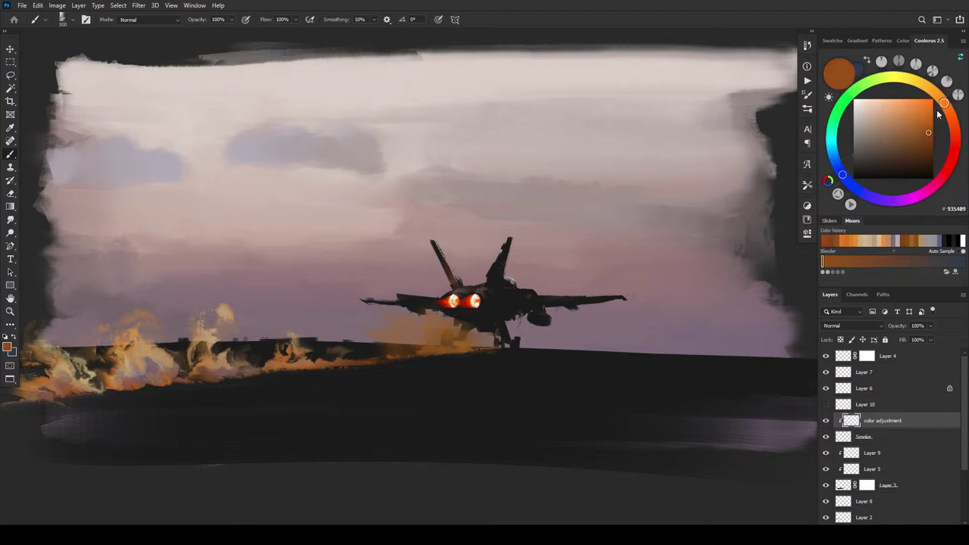
{"action": "left_click_drag", "start_coordinate": [904, 139], "coordinate": [918, 132]}
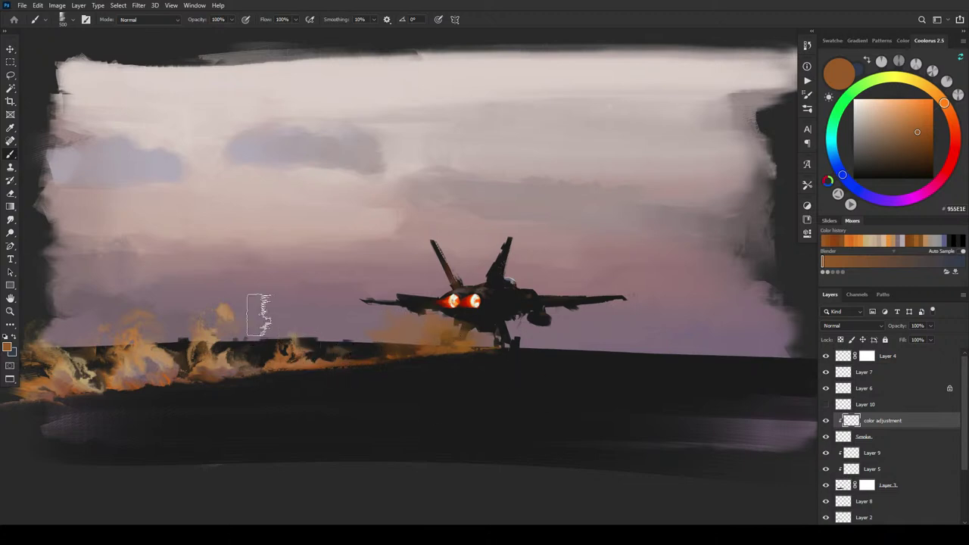
{"action": "left_click_drag", "start_coordinate": [922, 151], "coordinate": [864, 116]}
{"action": "key", "text": "bracketleft"}
{"action": "key", "text": "bracketleft"}
{"action": "key", "text": "bracketleft"}
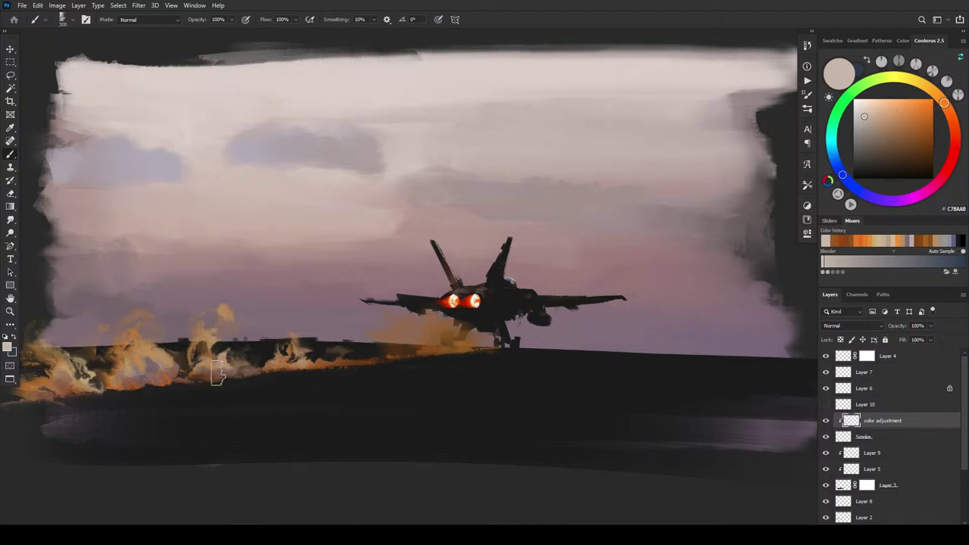
Step: Paint light orange #DDAB70 into the body of the second plume at brush size 400
{"action": "left_click", "coordinate": [892, 110]}
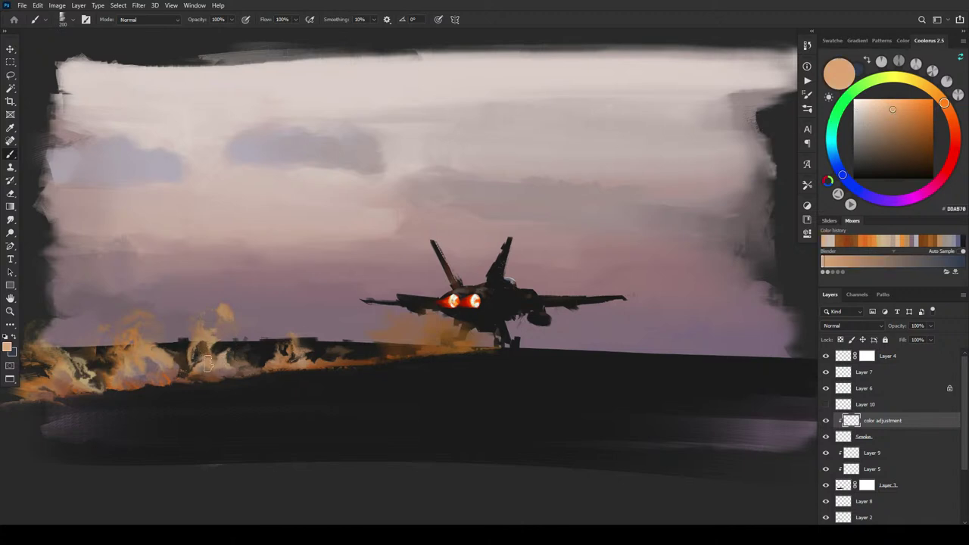
{"action": "key", "text": "bracketright"}
{"action": "key", "text": "bracketright"}
{"action": "key", "text": "bracketright"}
{"action": "left_click_drag", "start_coordinate": [138, 345], "coordinate": [163, 356]}
{"action": "left_click", "coordinate": [126, 365]}
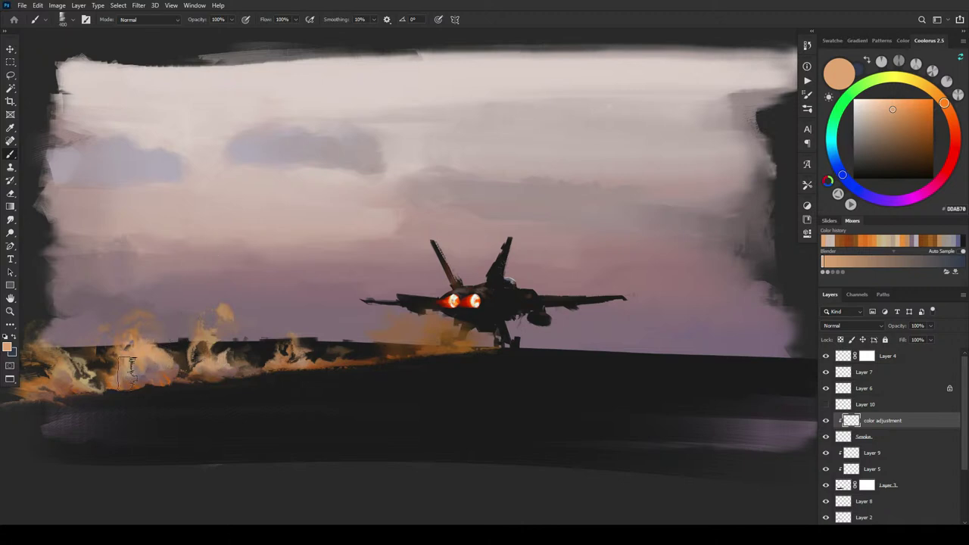
Step: Brighten the left plumes with large brush strokes in pale peach #EAC497 and warmer peach #FFC786
{"action": "key", "text": "bracketleft"}
{"action": "key", "text": "bracketleft"}
{"action": "key", "text": "bracketright"}
{"action": "key", "text": "bracketright"}
{"action": "key", "text": "bracketright"}
{"action": "key", "text": "bracketright"}
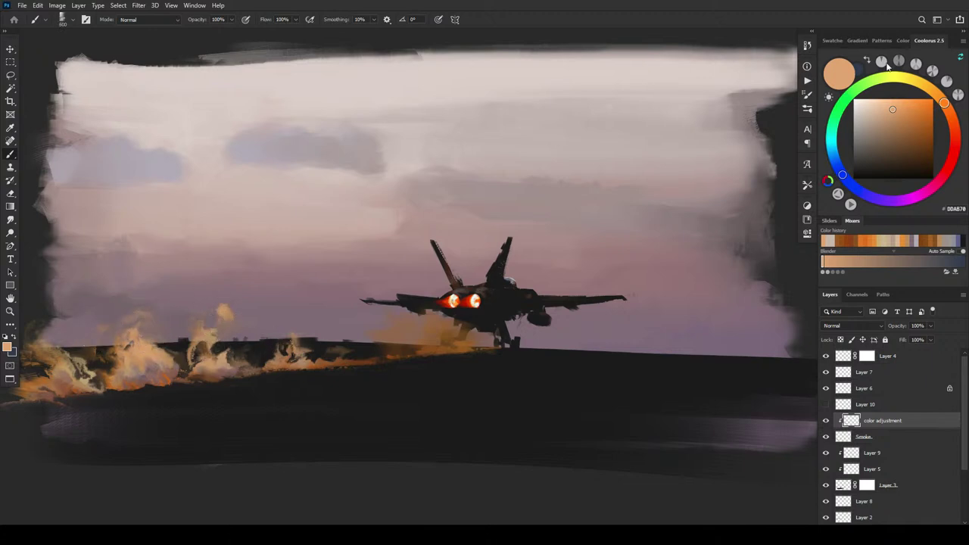
{"action": "left_click", "coordinate": [881, 105]}
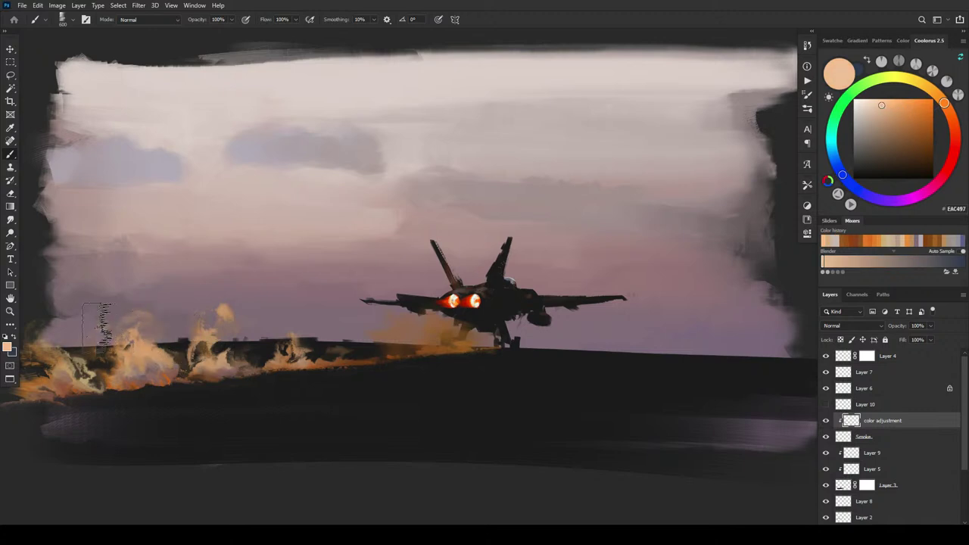
{"action": "left_click", "coordinate": [890, 99]}
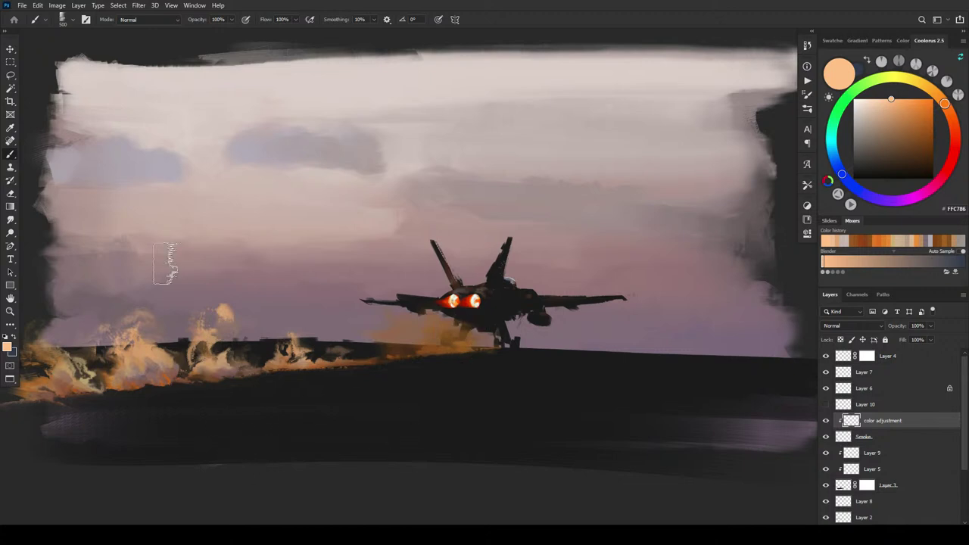
Step: Shade the lower parts of the smoke plumes with muted mauve #604E51 and sampled tan #A5876E at brush sizes 175 and 150
{"action": "left_click", "coordinate": [149, 368], "text": "alt"}
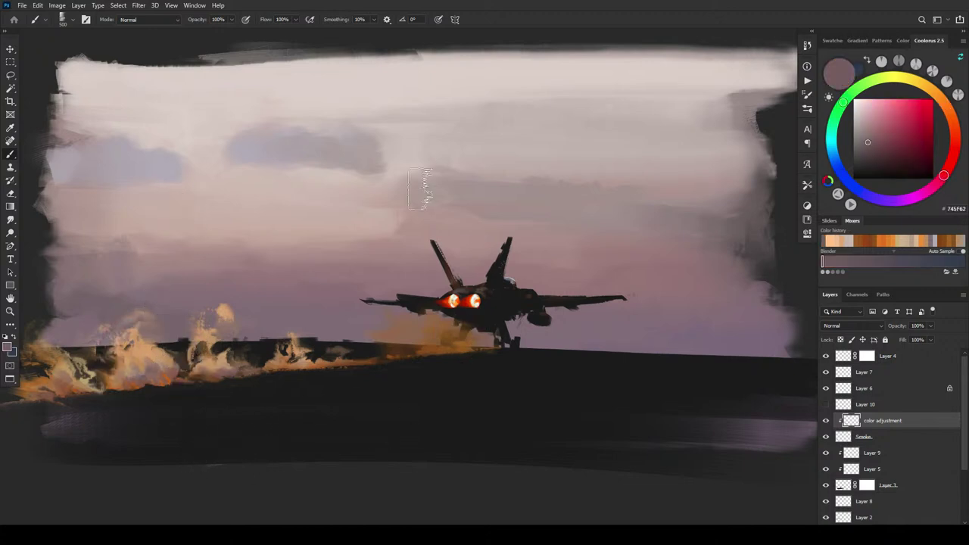
{"action": "left_click", "coordinate": [867, 147]}
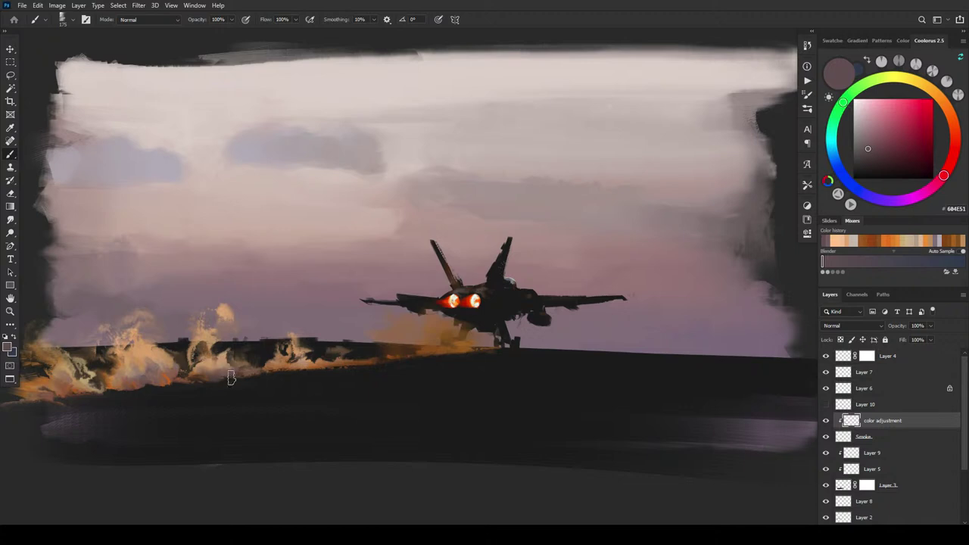
{"action": "left_click", "coordinate": [307, 354], "text": "alt"}
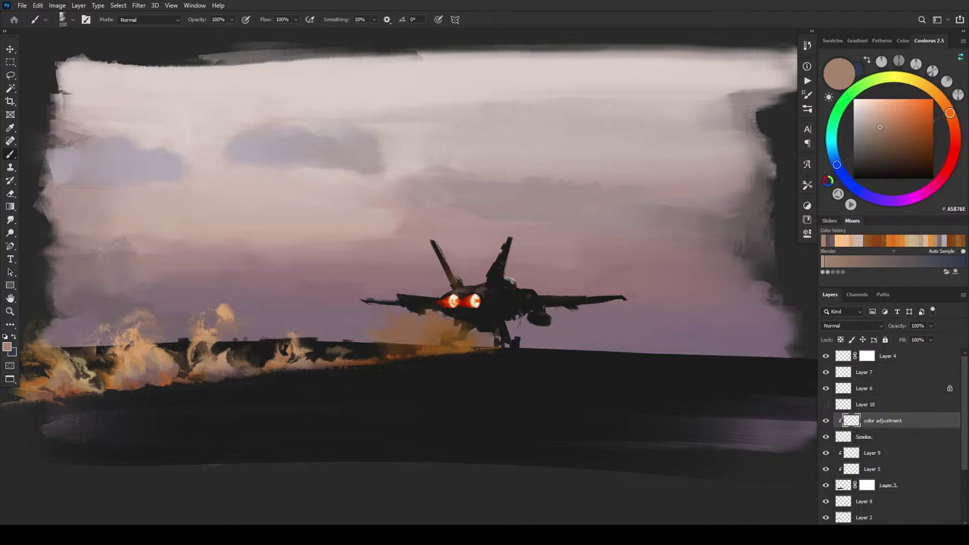
Step: Rework the base of the leftmost plume with small strokes of sampled dark runway tones and muted brown #876B55
{"action": "left_click", "coordinate": [68, 390], "text": "alt"}
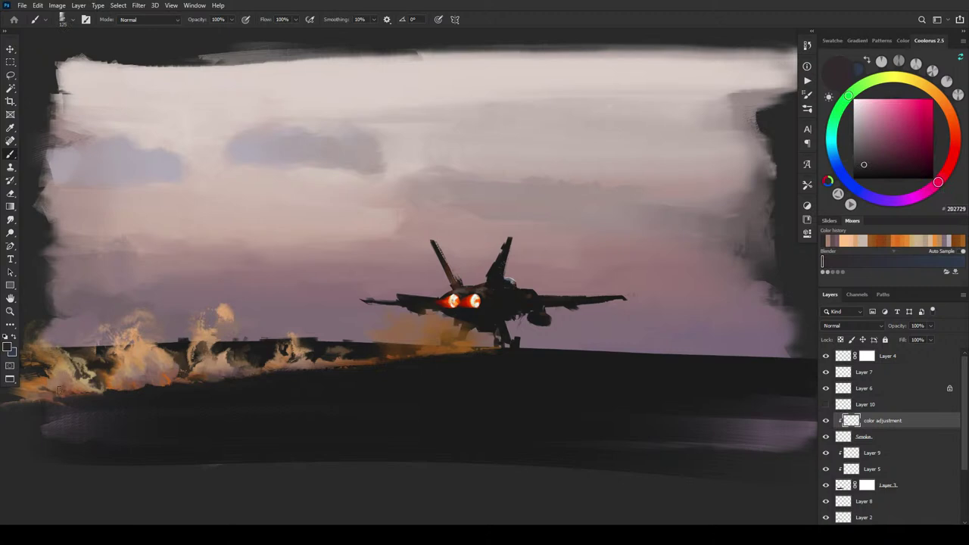
{"action": "left_click", "coordinate": [57, 383], "text": "alt"}
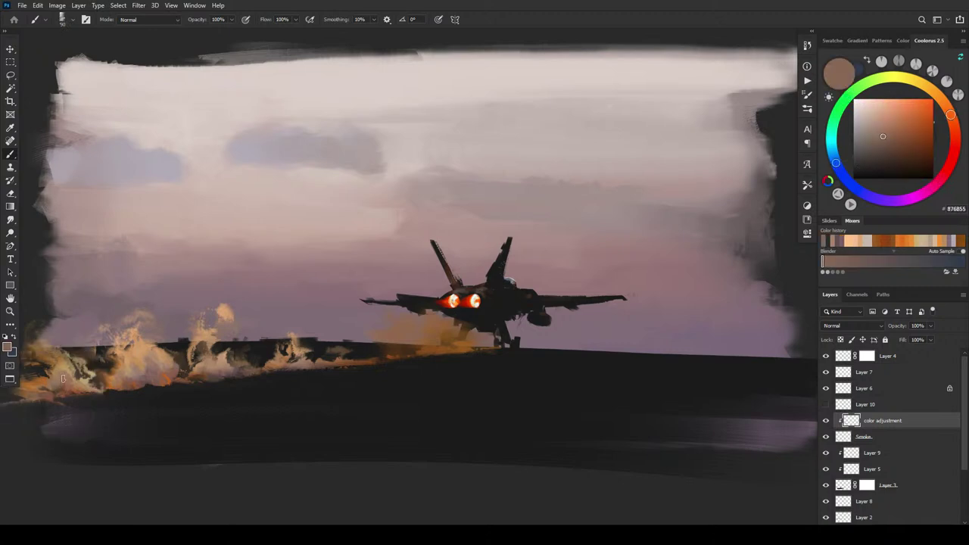
{"action": "left_click", "coordinate": [62, 381], "text": "alt"}
{"action": "left_click", "coordinate": [75, 390], "text": "alt"}
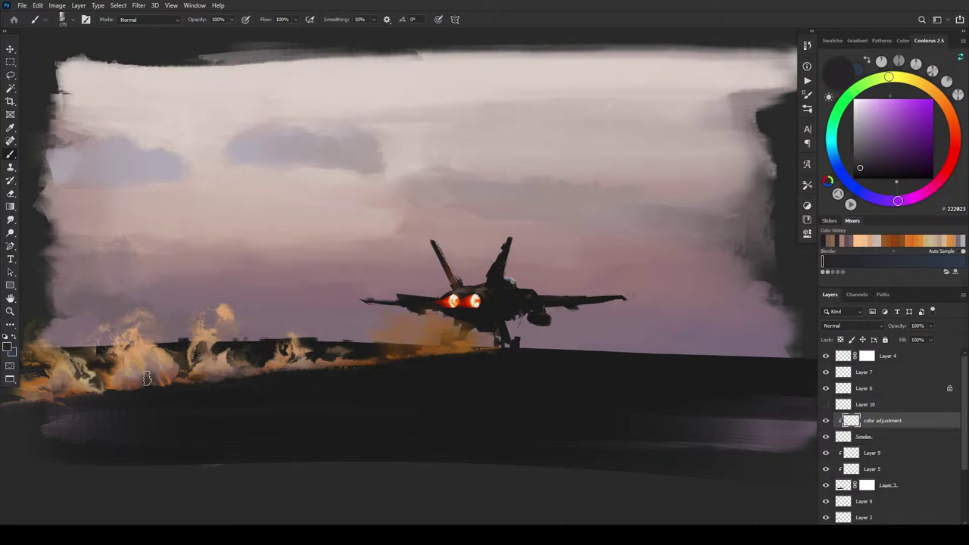
Step: Blend the second plume's body with sampled muted browns and tan, including #977967, #594A47, #85665F and #BF9662
{"action": "left_click", "coordinate": [155, 357], "text": "alt"}
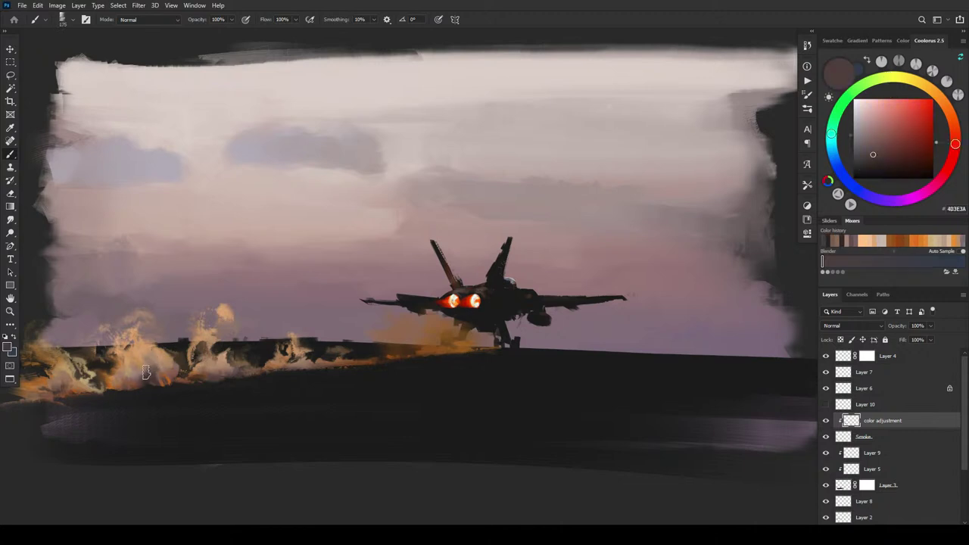
{"action": "left_click", "coordinate": [151, 370], "text": "alt"}
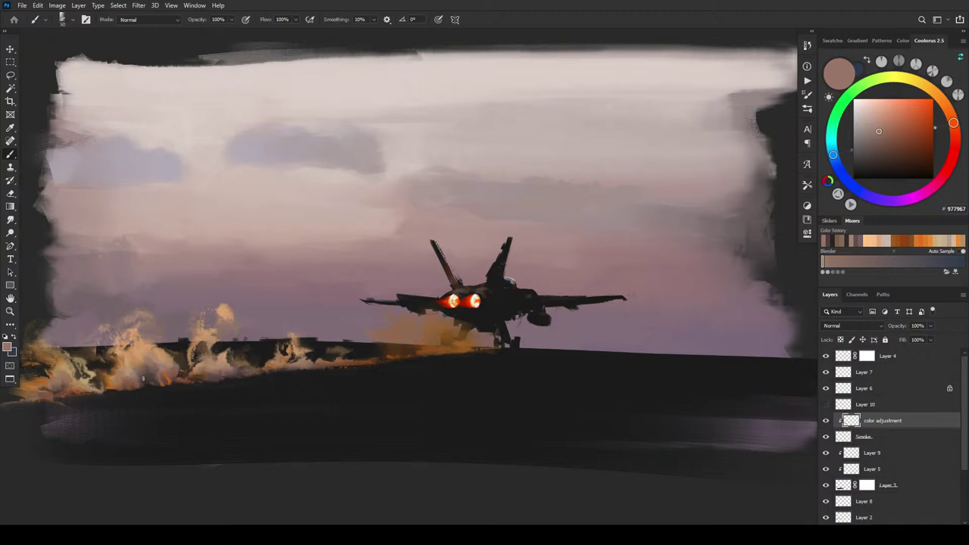
{"action": "left_click", "coordinate": [136, 368], "text": "alt"}
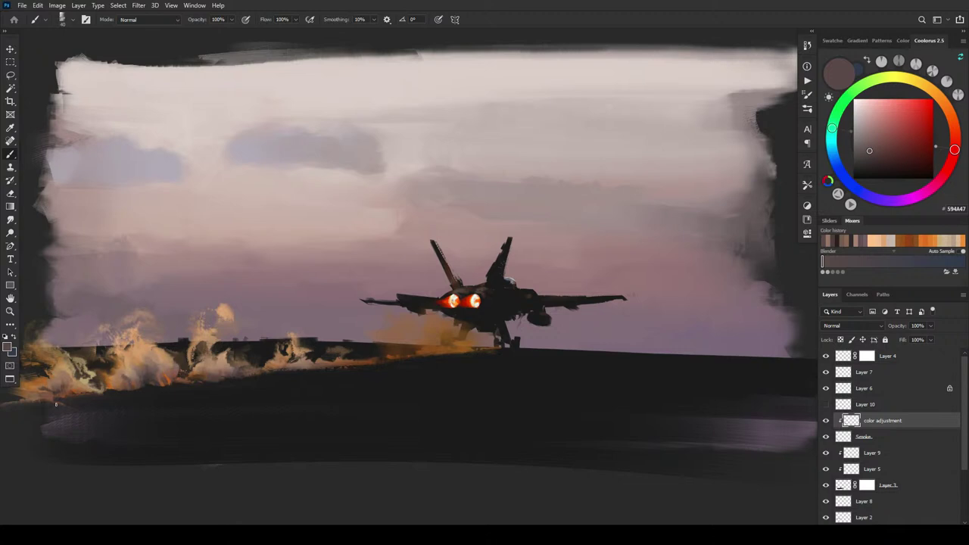
{"action": "left_click", "coordinate": [175, 366], "text": "alt"}
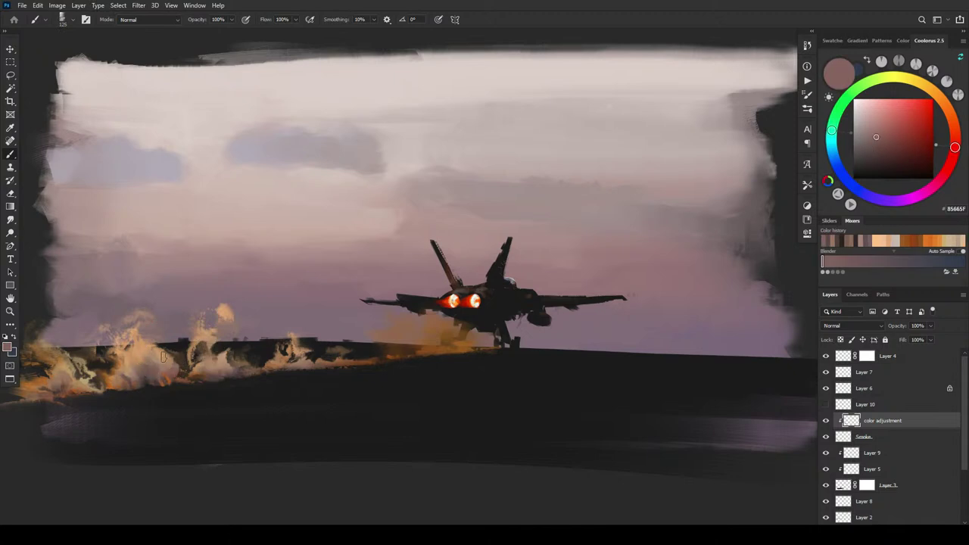
{"action": "left_click", "coordinate": [162, 358], "text": "alt"}
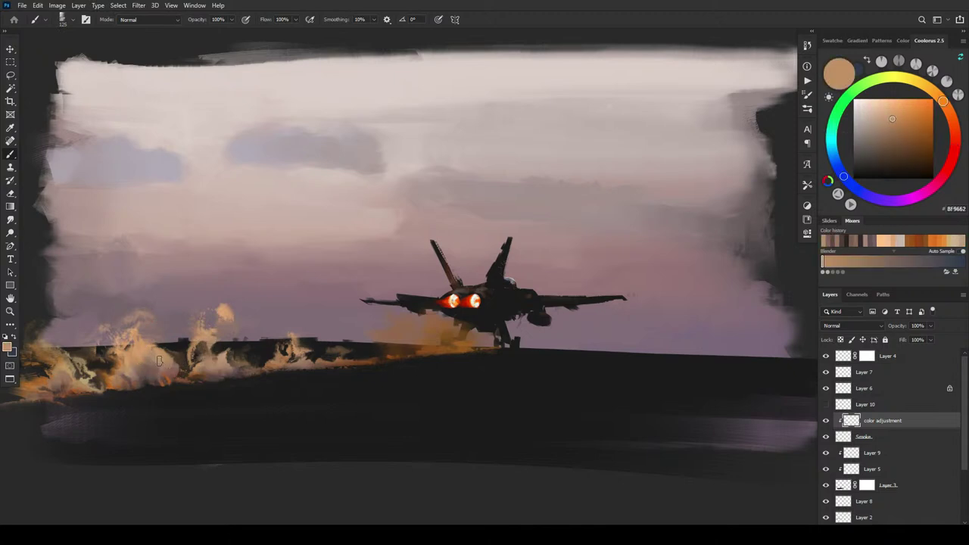
{"action": "left_click", "coordinate": [168, 371], "text": "alt"}
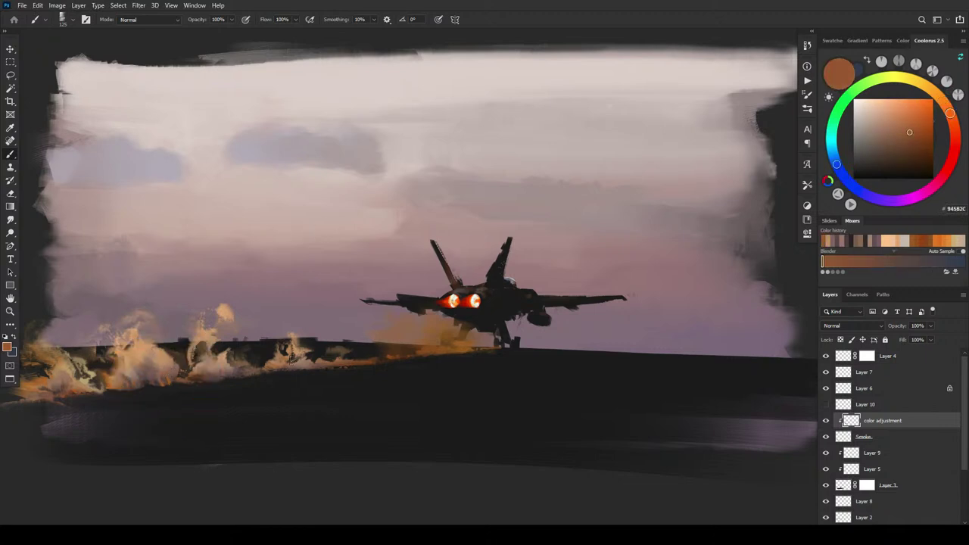
Step: Paint vivid orange accents on the two left plumes, shifting the sampled smoke colour from #FFB81C through #FFA01C to #FF9214
{"action": "left_click", "coordinate": [37, 380], "text": "alt"}
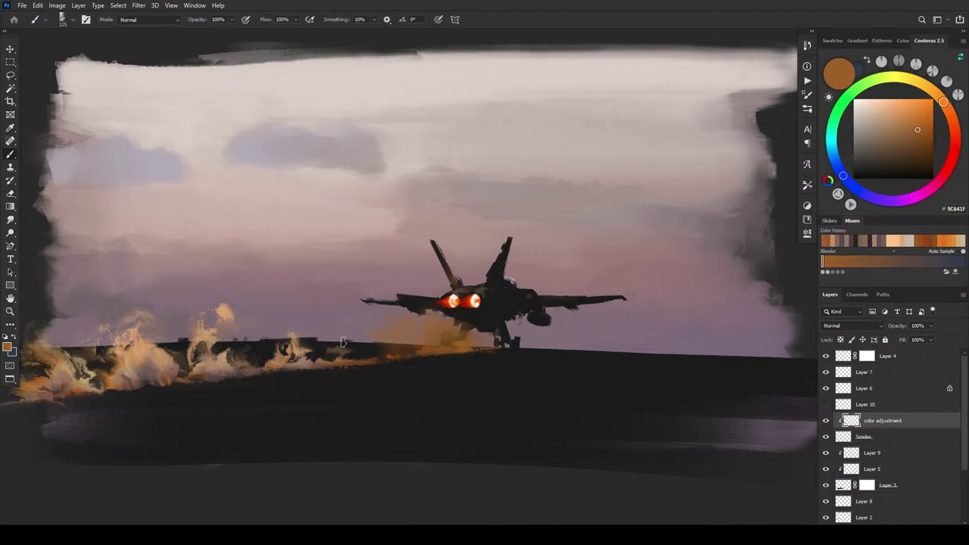
{"action": "mouse_move", "coordinate": [883, 108]}
{"action": "left_mouse_down"}
{"action": "mouse_move", "coordinate": [941, 105]}
{"action": "mouse_move", "coordinate": [931, 89]}
{"action": "left_mouse_up"}
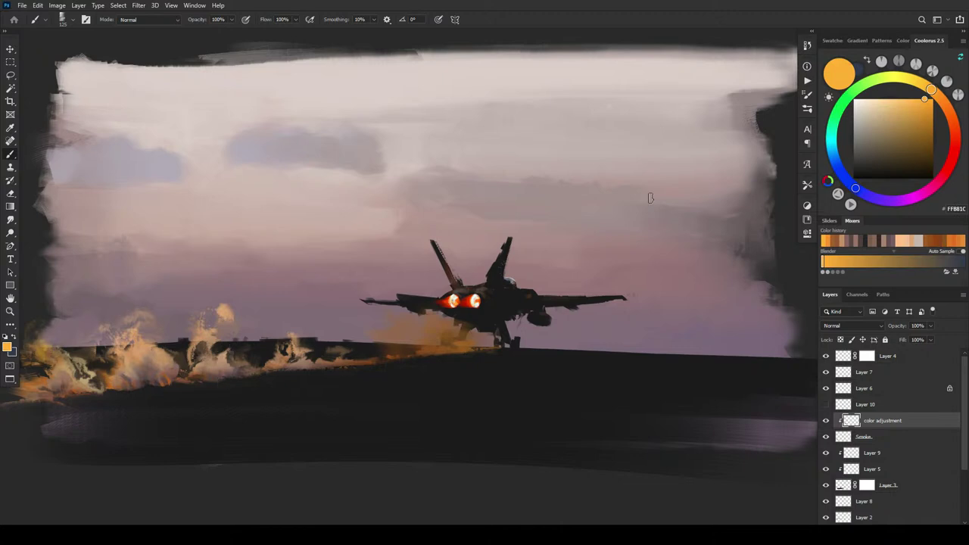
{"action": "left_click_drag", "start_coordinate": [936, 92], "coordinate": [937, 90]}
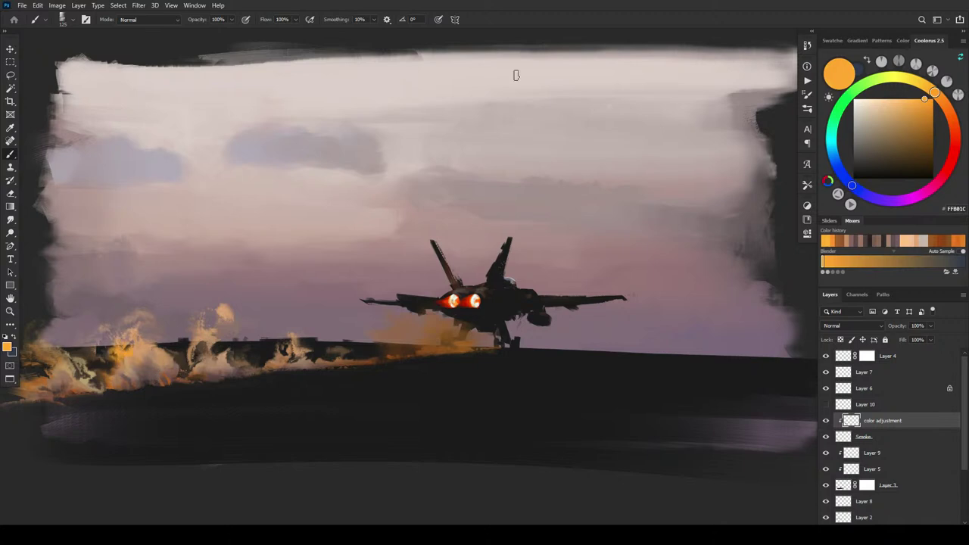
{"action": "left_click_drag", "start_coordinate": [932, 109], "coordinate": [946, 106]}
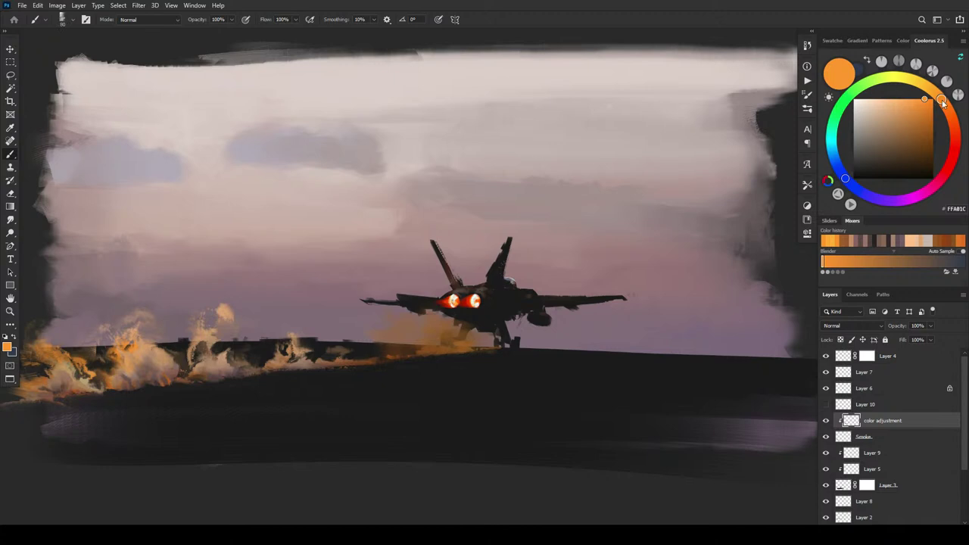
{"action": "left_click_drag", "start_coordinate": [942, 100], "coordinate": [927, 99]}
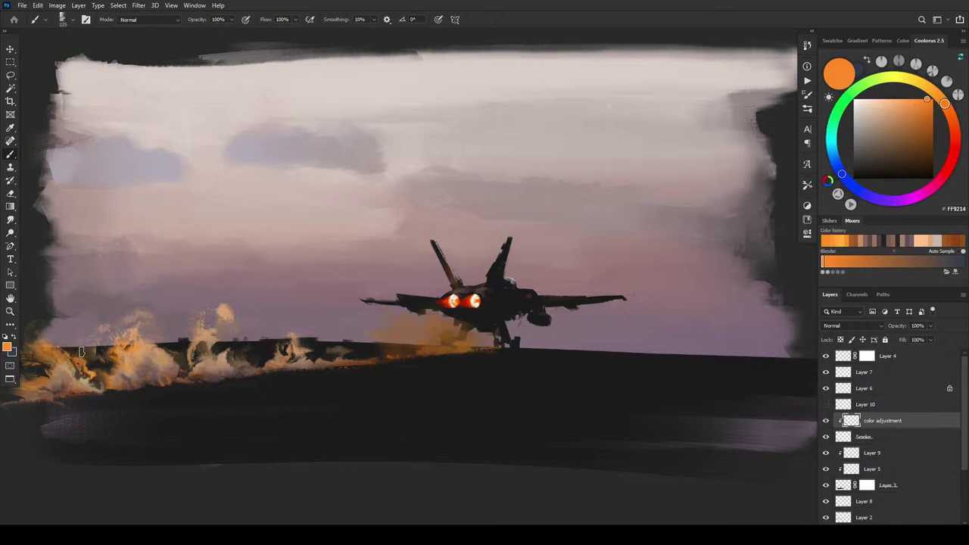
Step: Add deep orange #ED7D00 and red-orange #EF6100 to the third plume and the smoke trail under the jet's tail
{"action": "key", "text": "bracketright"}
{"action": "mouse_move", "coordinate": [189, 350]}
{"action": "left_mouse_down"}
{"action": "mouse_move", "coordinate": [179, 348]}
{"action": "mouse_move", "coordinate": [194, 358]}
{"action": "left_mouse_up"}
{"action": "key", "text": "ctrl+z"}
{"action": "left_click", "coordinate": [931, 104]}
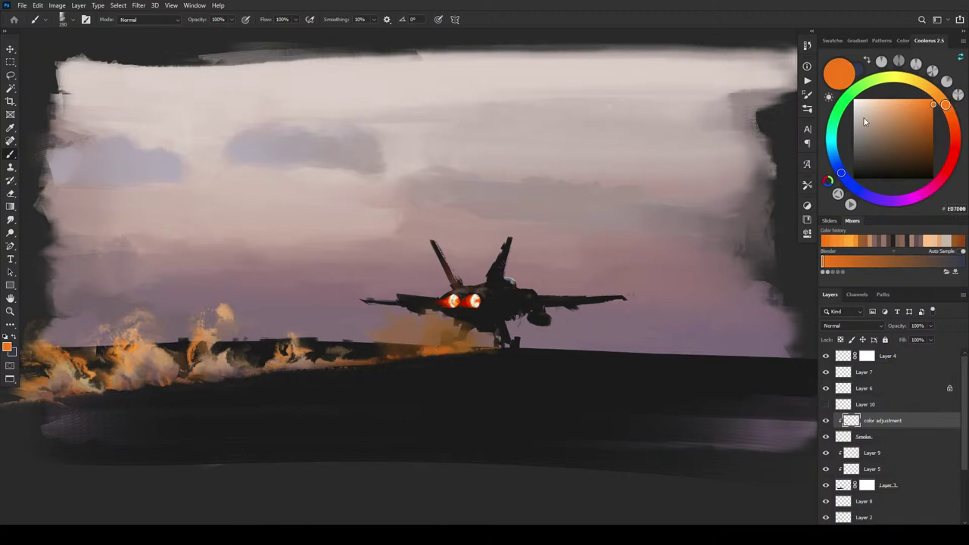
{"action": "left_click", "coordinate": [952, 119]}
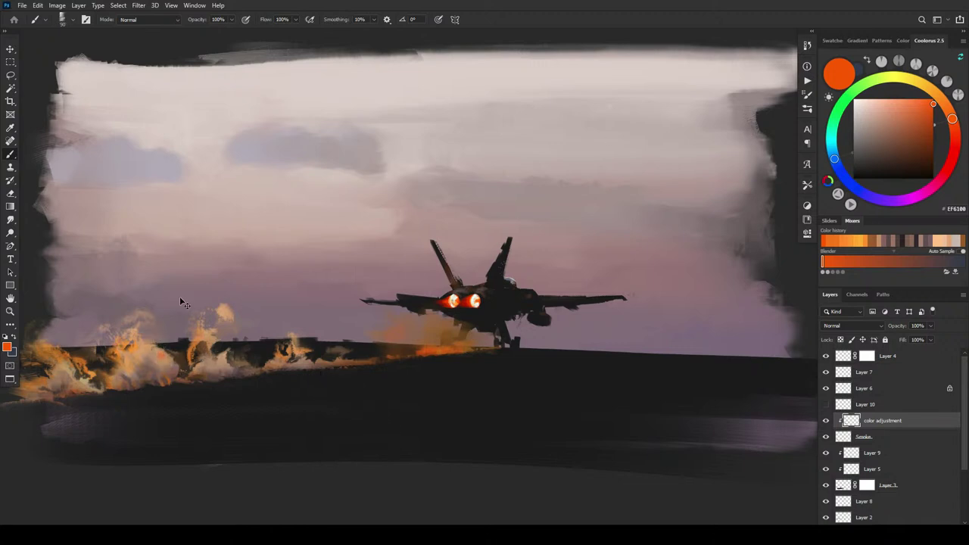
Step: Brighten the second plume's body with pale peach #FBD4AC and soften the highlight with tones sampled from its edge
{"action": "left_click", "coordinate": [136, 326], "text": "alt"}
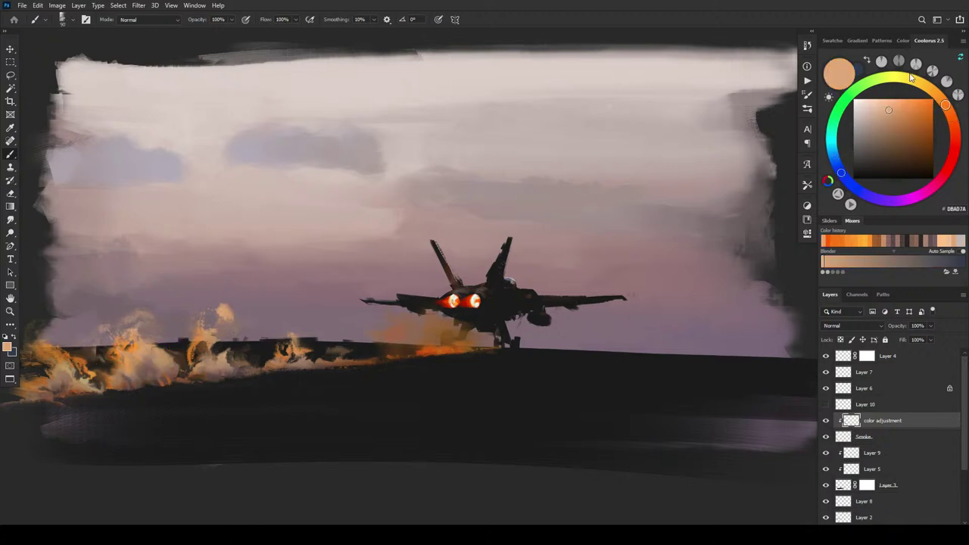
{"action": "left_click", "coordinate": [878, 101]}
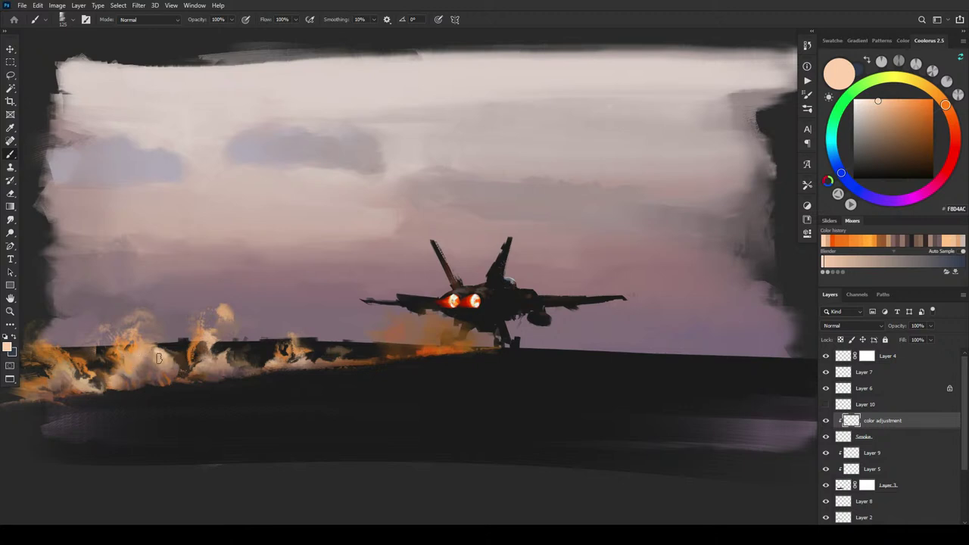
{"action": "left_click", "coordinate": [160, 356], "text": "alt"}
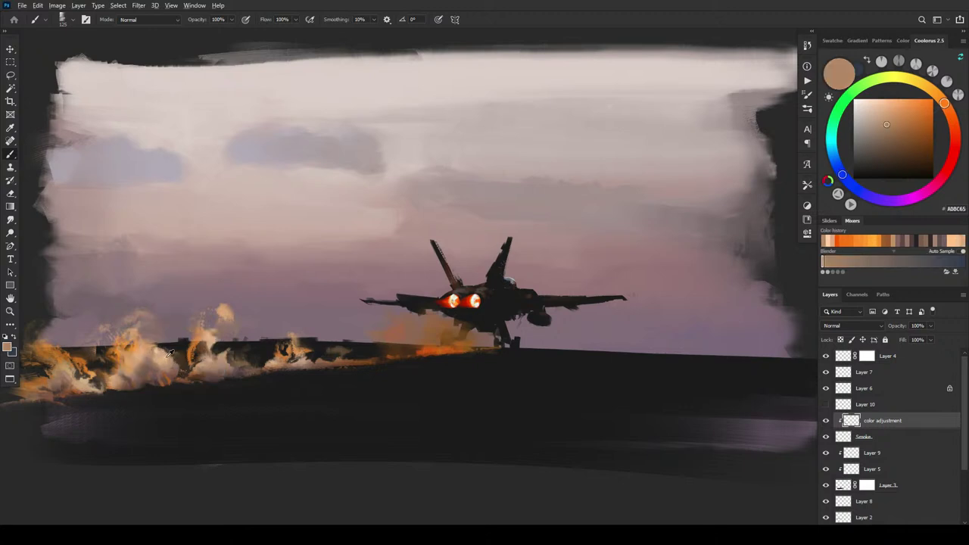
{"action": "left_click", "coordinate": [162, 353], "text": "alt"}
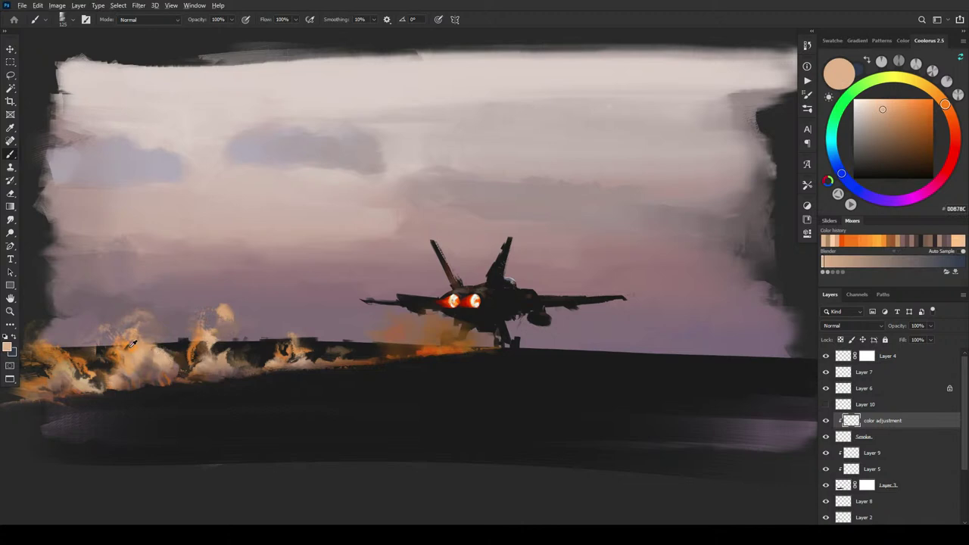
Step: Warm the upper parts of the plumes with sampled orange, #FFAB39 and lighter #FFBB5E at brush size 200
{"action": "left_click", "coordinate": [131, 344], "text": "alt"}
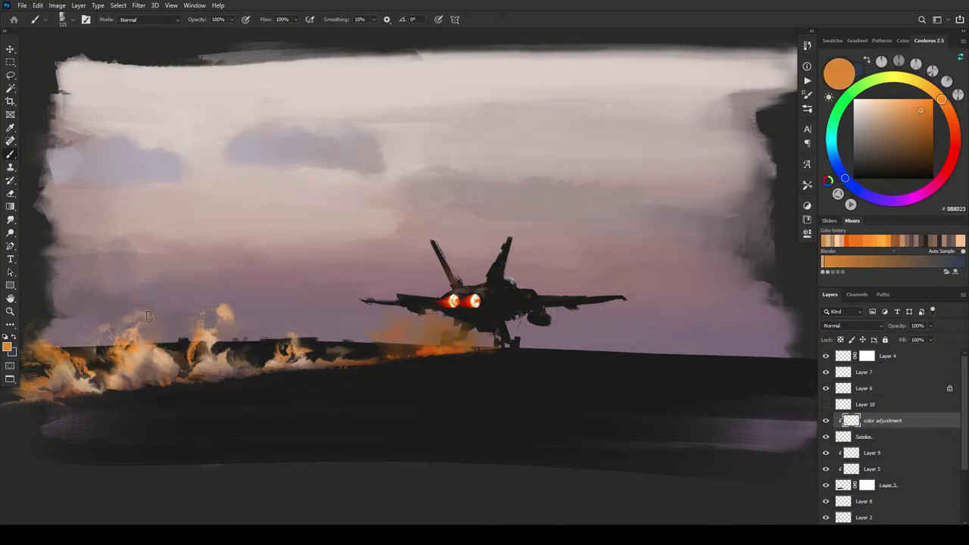
{"action": "key", "text": "]"}
{"action": "key", "text": "]"}
{"action": "key", "text": "]"}
{"action": "left_click_drag", "start_coordinate": [133, 333], "coordinate": [131, 323]}
{"action": "left_click_drag", "start_coordinate": [920, 108], "coordinate": [915, 100]}
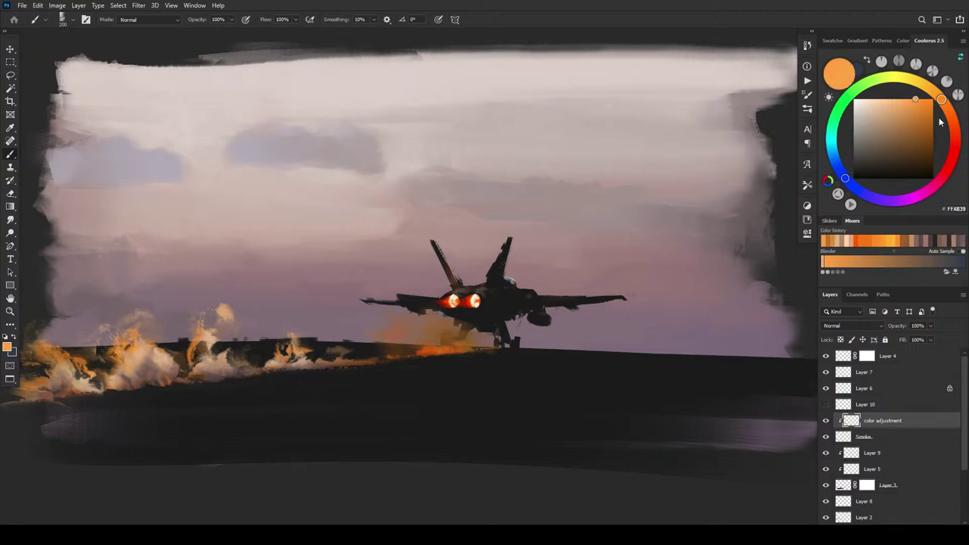
{"action": "left_click", "coordinate": [903, 99]}
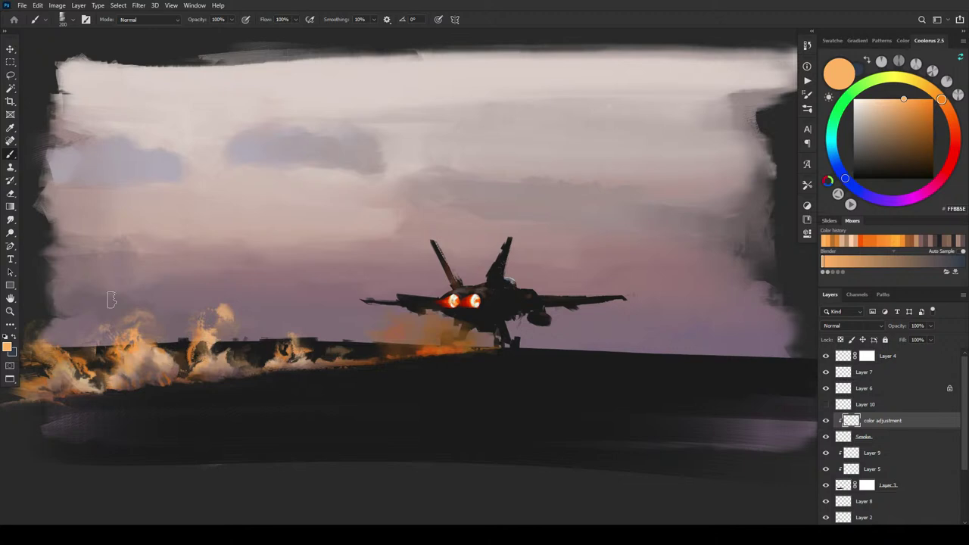
Step: Blend the highlight edge of the second plume with sampled peach and light orange #E2B06F at brush size 125
{"action": "left_click", "coordinate": [162, 354], "text": "alt"}
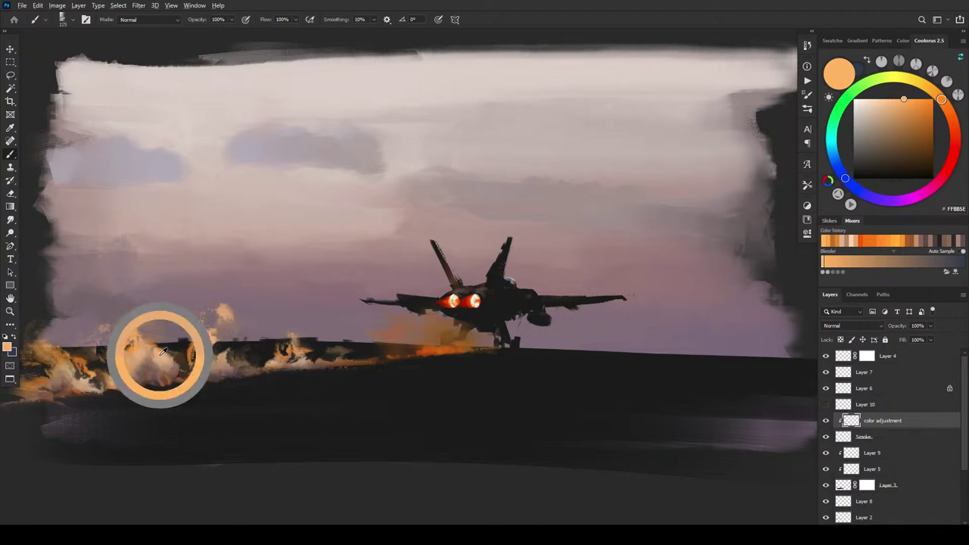
{"action": "left_click", "coordinate": [157, 356], "text": "alt"}
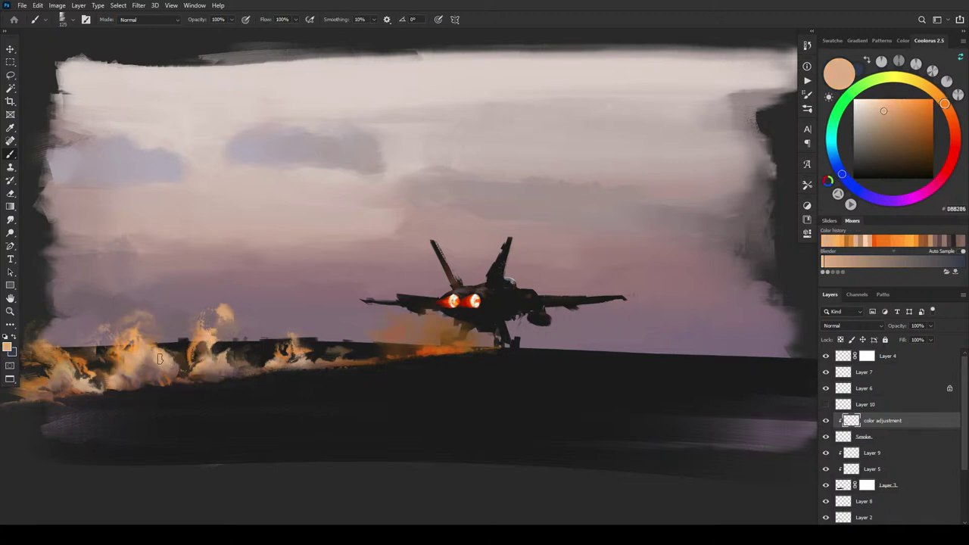
{"action": "left_click", "coordinate": [163, 345], "text": "alt"}
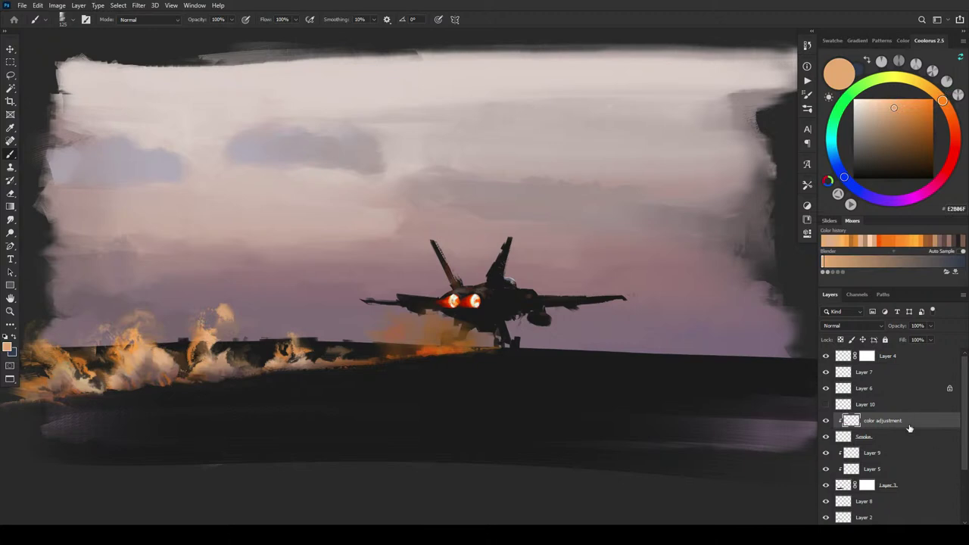
Step: Add a new layer above Layer 9 and outline a thin strip along the runway edge below the smoke with the Polygonal Lasso
{"action": "left_click", "coordinate": [898, 453]}
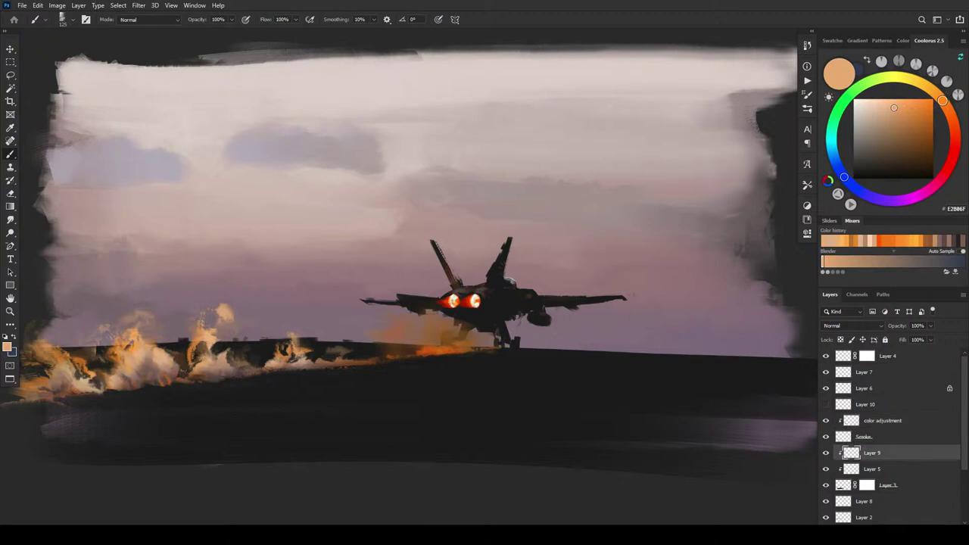
{"action": "key", "text": "ctrl+shift+alt+n"}
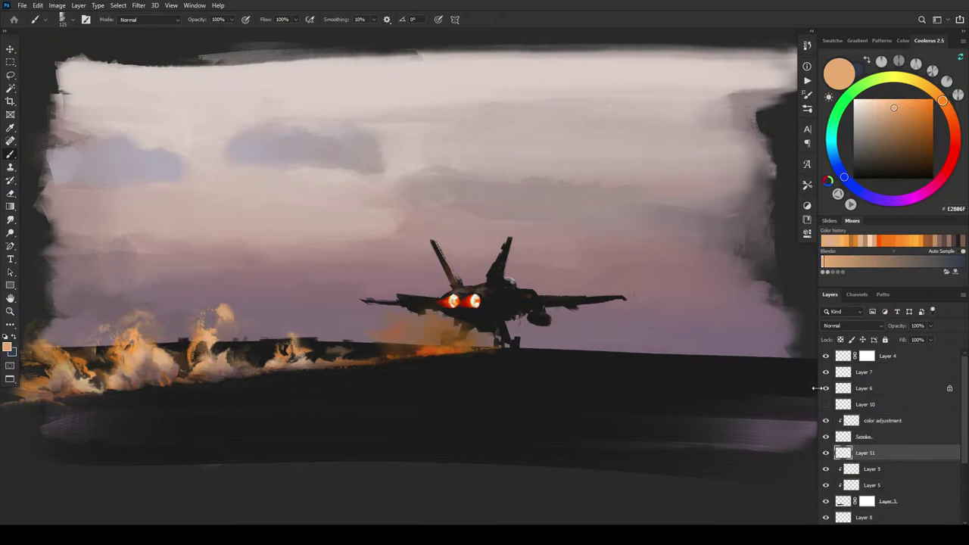
{"action": "key", "text": "l"}
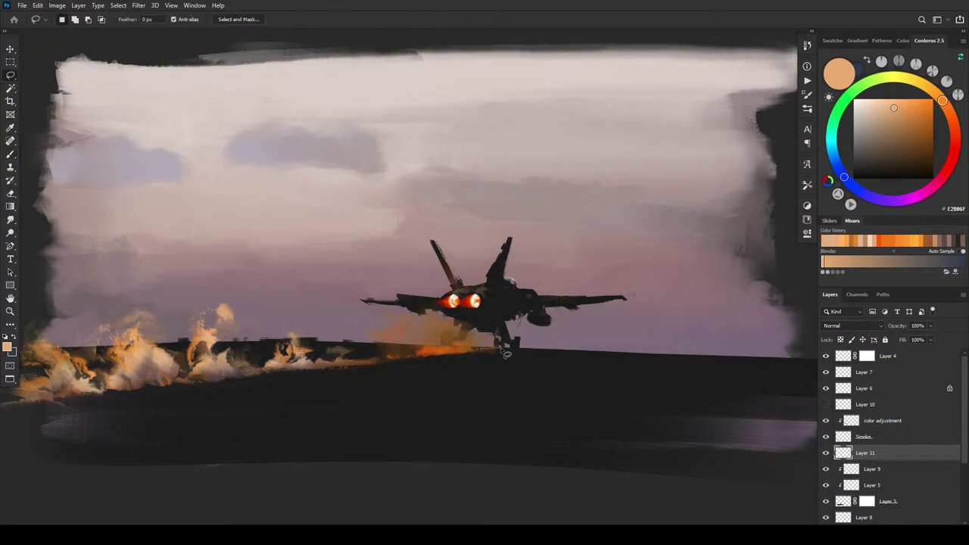
{"action": "right_click", "coordinate": [11, 78]}
{"action": "left_click", "coordinate": [88, 77]}
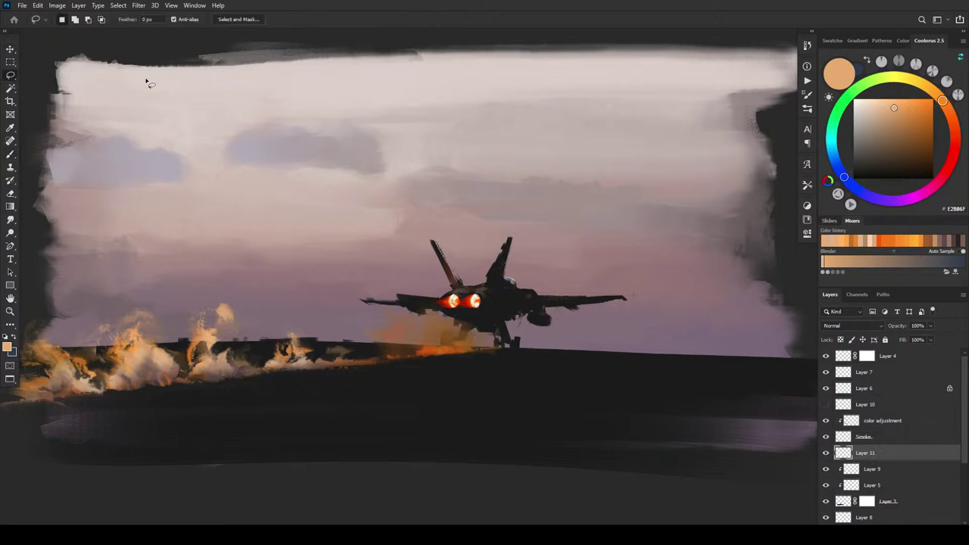
{"action": "right_click", "coordinate": [12, 78]}
{"action": "left_click", "coordinate": [53, 87]}
{"action": "left_click", "coordinate": [495, 349]}
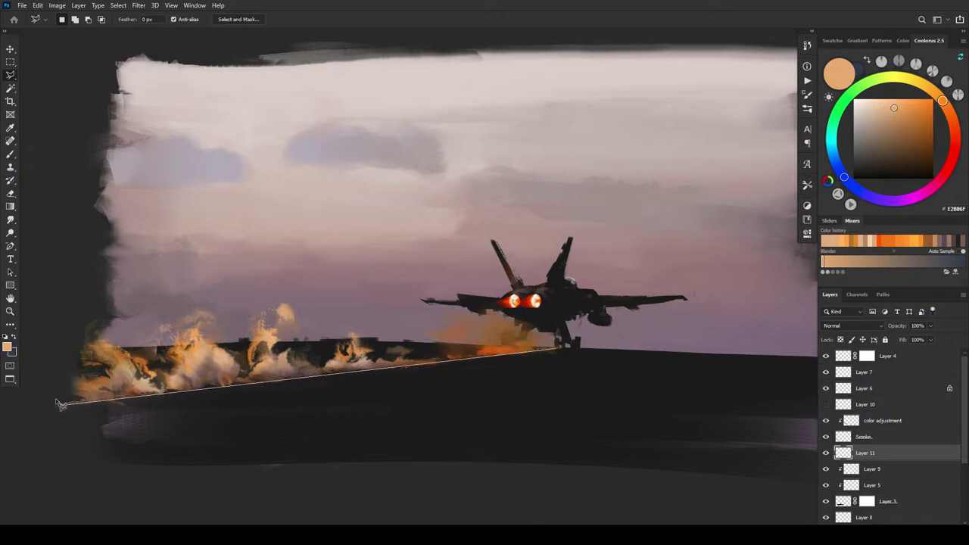
{"action": "left_click", "coordinate": [53, 401]}
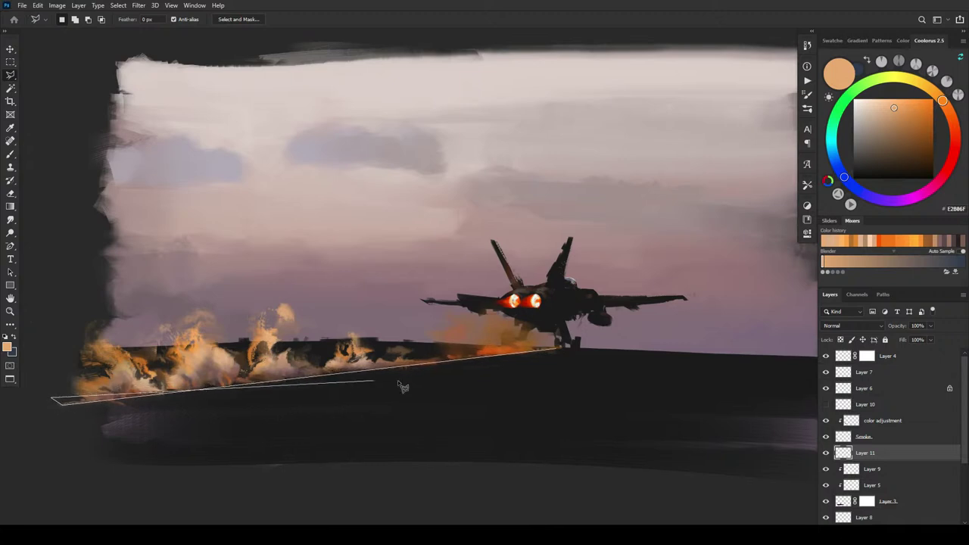
{"action": "left_click", "coordinate": [557, 350]}
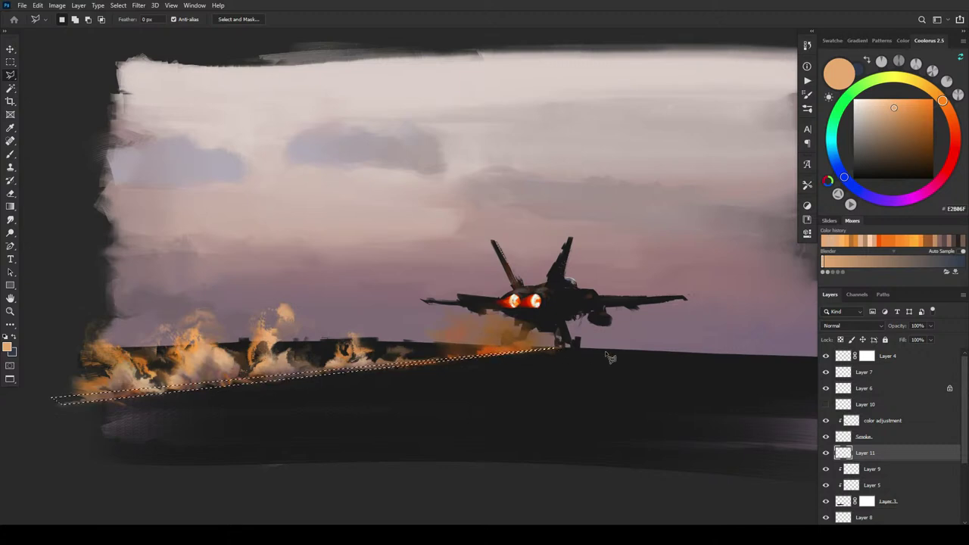
Step: Clear the strip selection and make a shifted duplicate of Layer 11 along the runway edge
{"action": "left_click", "coordinate": [863, 437]}
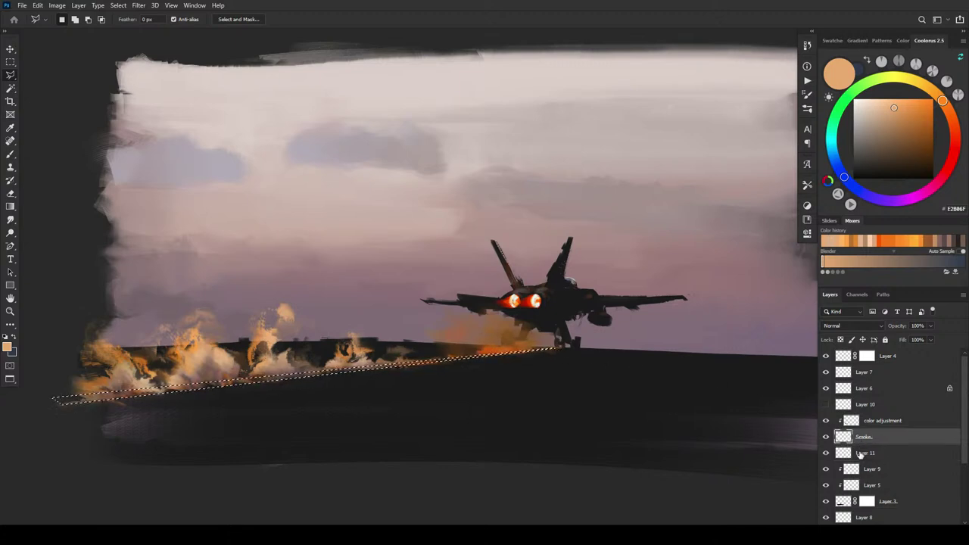
{"action": "left_click", "coordinate": [860, 453]}
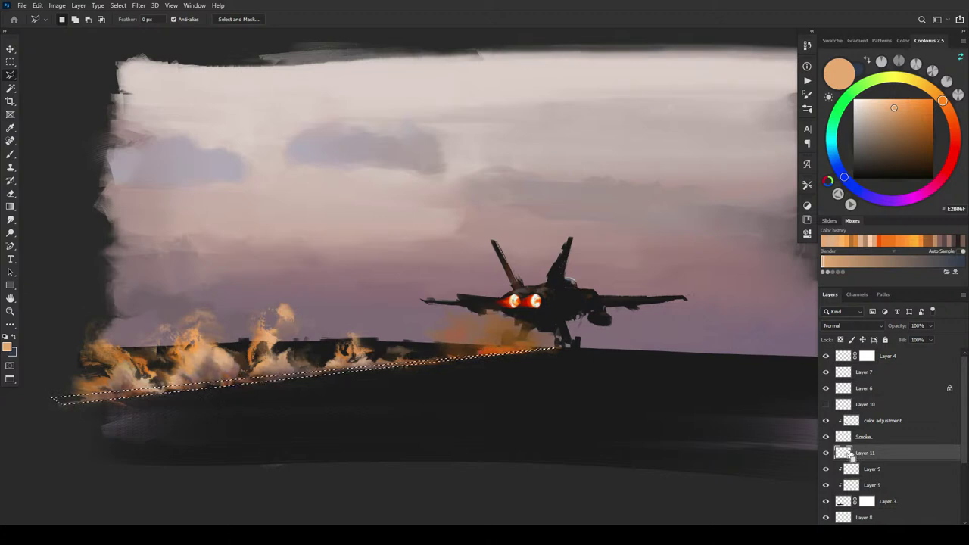
{"action": "key", "text": "ctrl+d"}
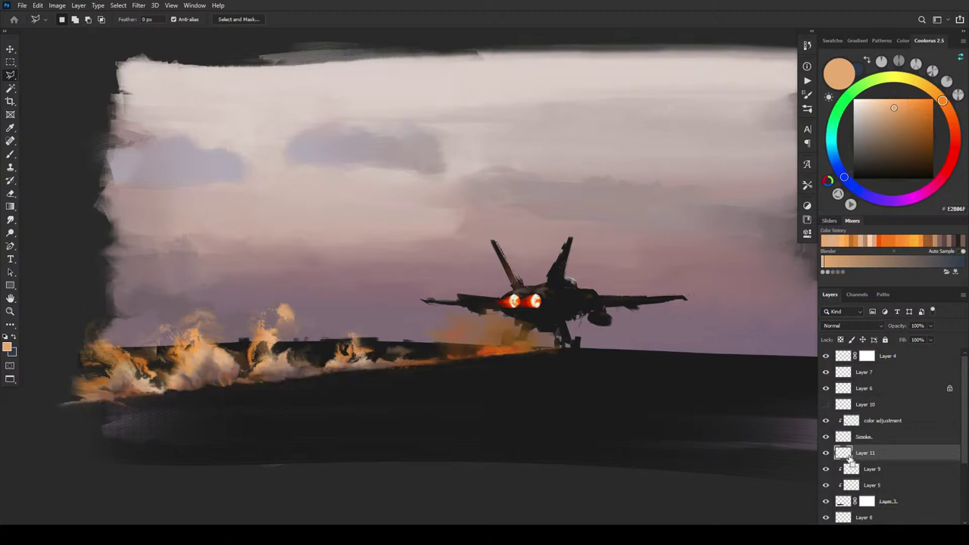
{"action": "key", "text": "v"}
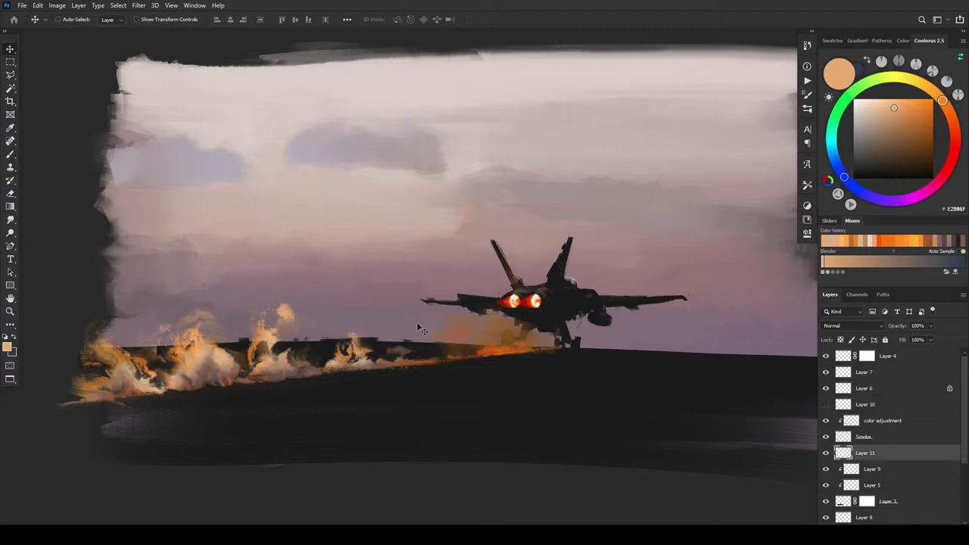
{"action": "left_click_drag", "start_coordinate": [301, 381], "coordinate": [357, 379]}
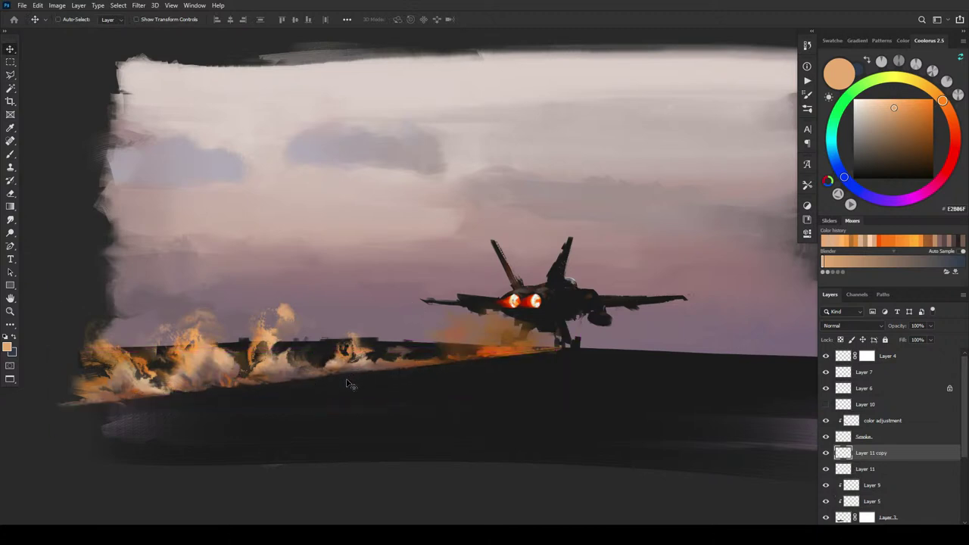
Step: Transform the Layer 11 copy, shifting and distorting its corners so the strip follows the runway edge below the smoke
{"action": "key", "text": "ctrl"}
{"action": "key", "text": "ctrl+t"}
{"action": "left_click_drag", "start_coordinate": [583, 367], "coordinate": [588, 365]}
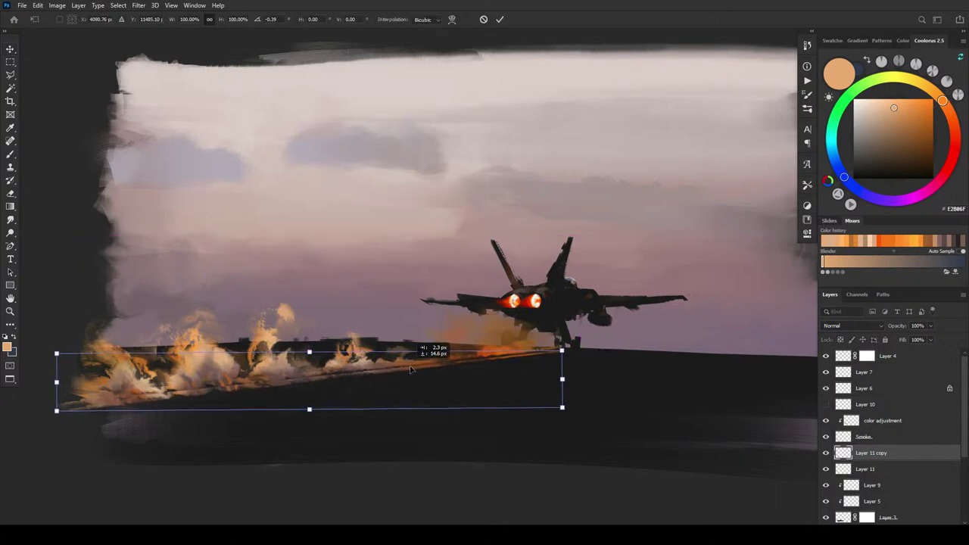
{"action": "left_click_drag", "start_coordinate": [408, 371], "coordinate": [414, 367]}
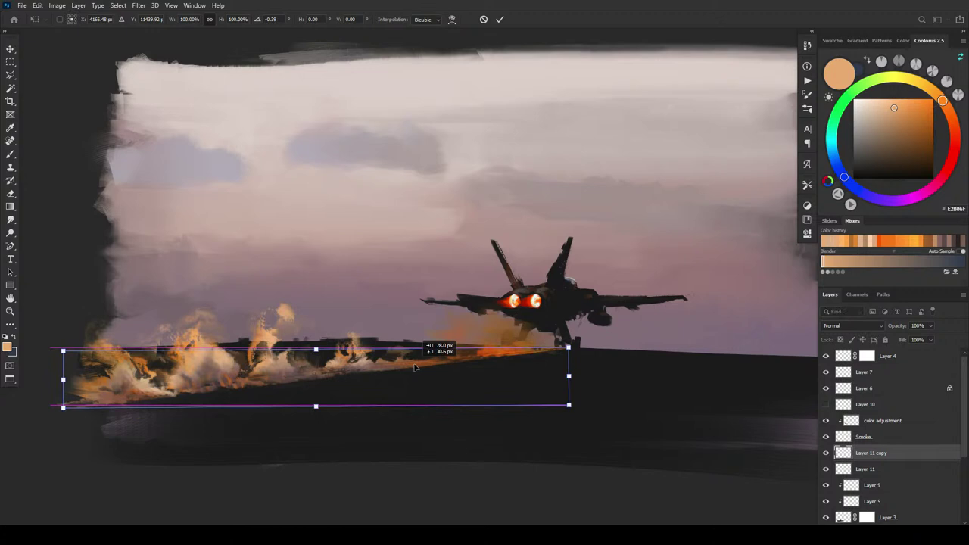
{"action": "left_click_drag", "start_coordinate": [63, 407], "coordinate": [63, 413]}
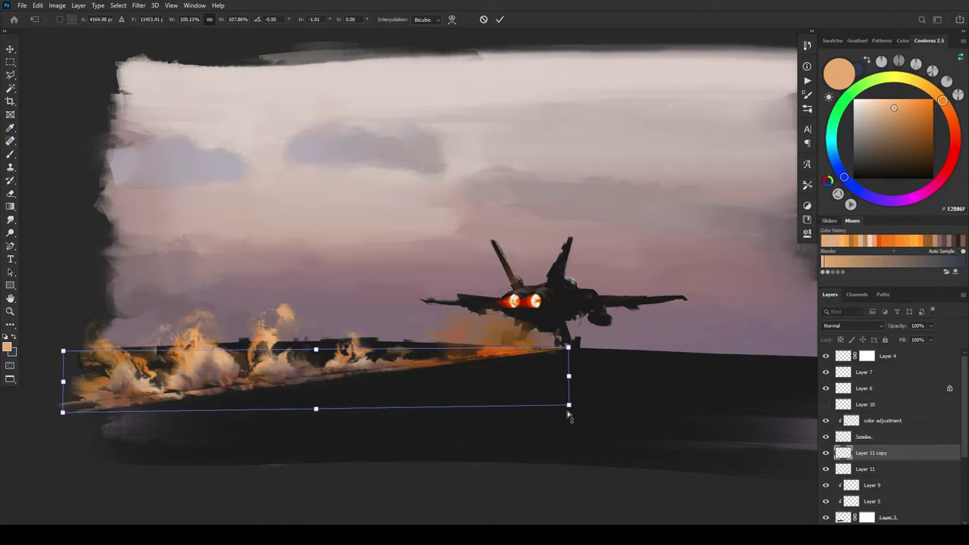
{"action": "left_click_drag", "start_coordinate": [568, 406], "coordinate": [564, 406]}
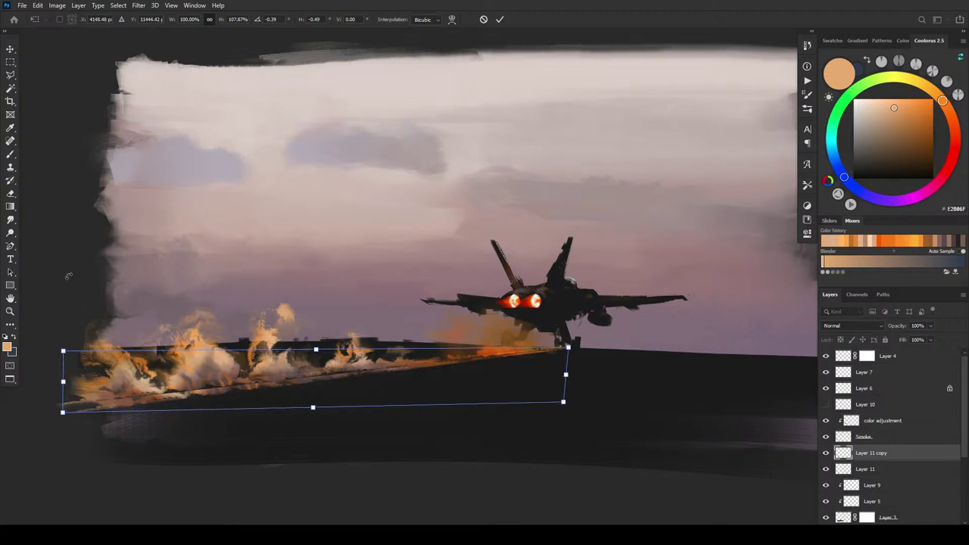
{"action": "left_click_drag", "start_coordinate": [68, 355], "coordinate": [61, 359]}
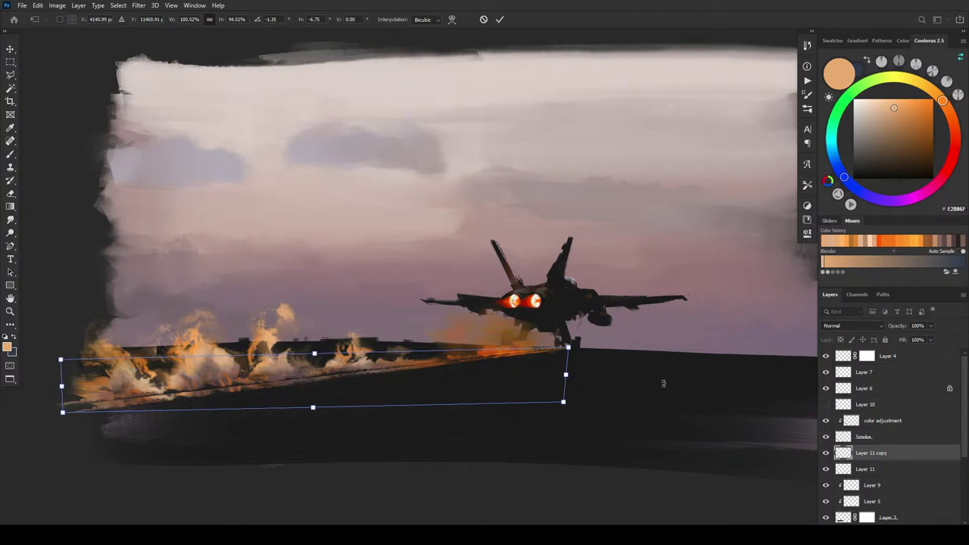
{"action": "left_click_drag", "start_coordinate": [568, 347], "coordinate": [562, 351]}
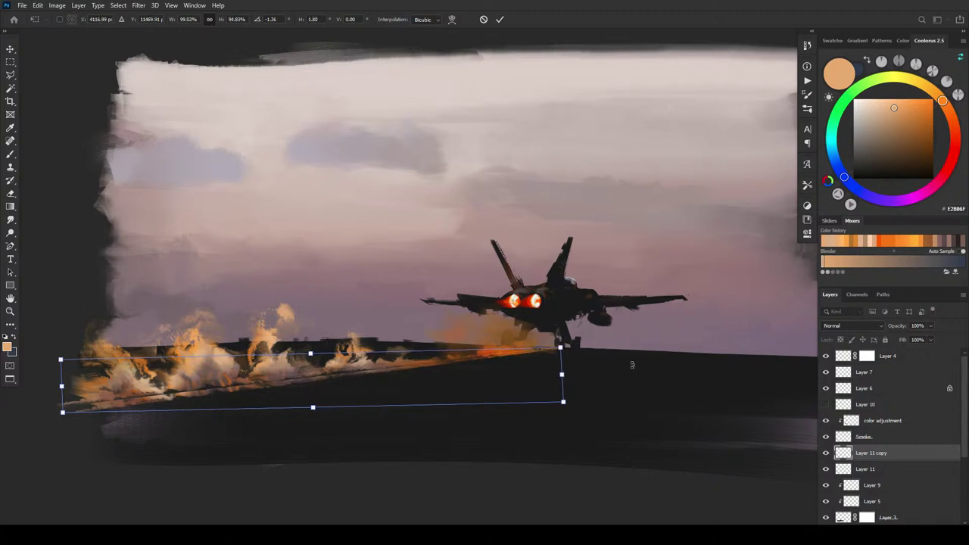
{"action": "key", "text": "Return"}
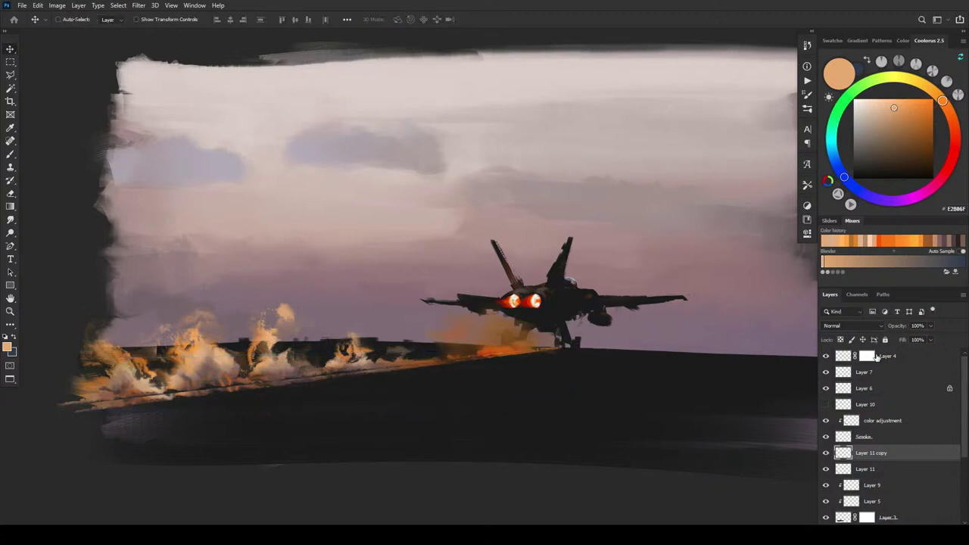
Step: Lock the copy's transparent pixels and smudge the colours along the runway strip at 92% strength, enlarging the brush
{"action": "left_click", "coordinate": [841, 340]}
{"action": "key", "text": "r"}
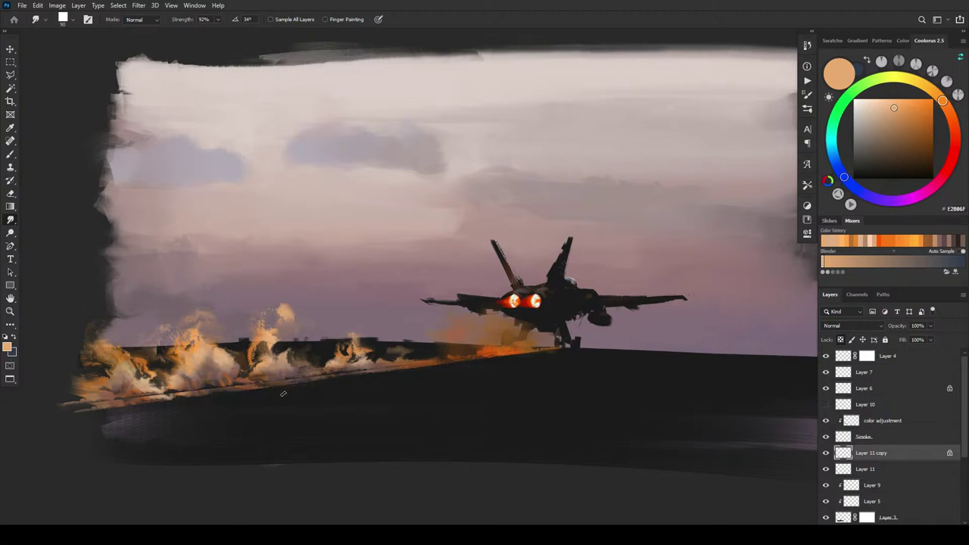
{"action": "left_click_drag", "start_coordinate": [203, 390], "coordinate": [229, 393]}
{"action": "left_click_drag", "start_coordinate": [215, 386], "coordinate": [173, 395]}
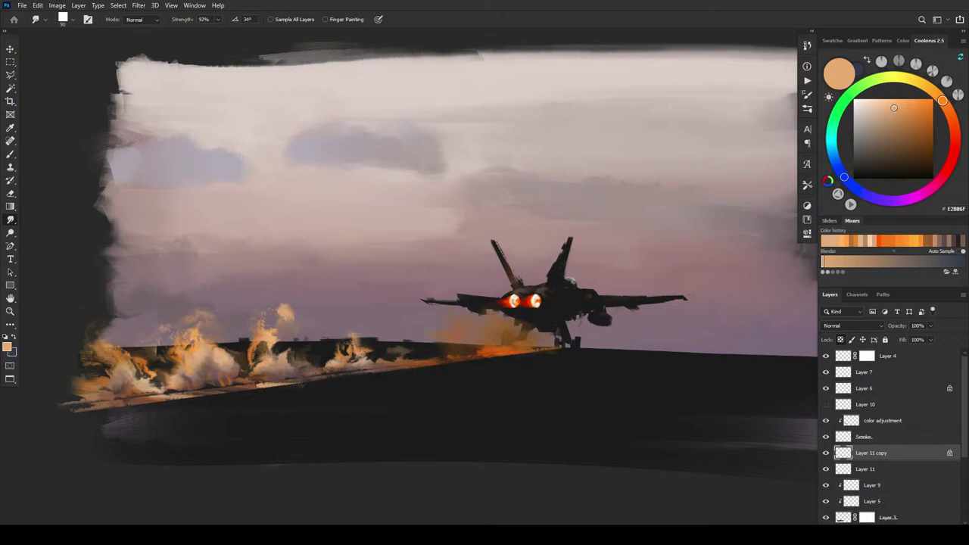
{"action": "left_click_drag", "start_coordinate": [256, 383], "coordinate": [286, 384]}
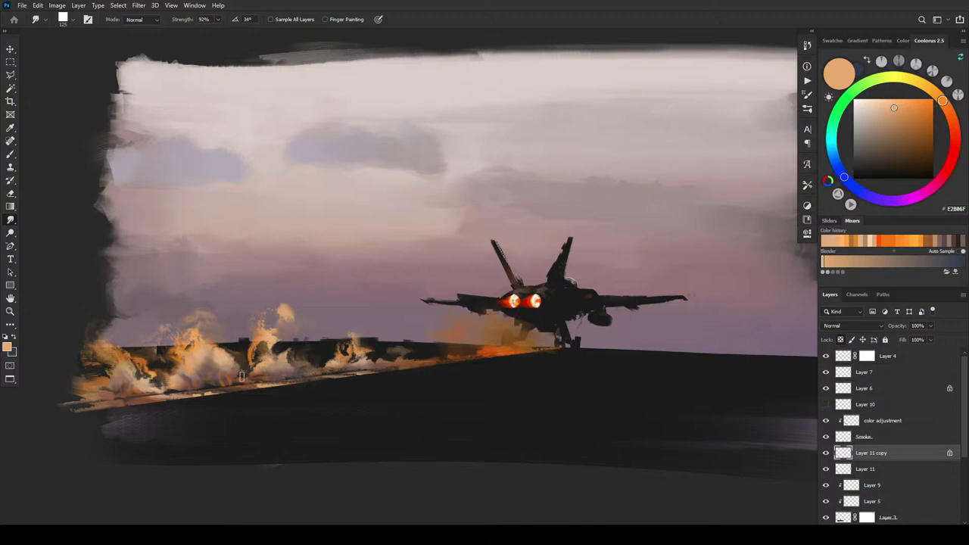
{"action": "key", "text": "]"}
{"action": "key", "text": "]"}
{"action": "left_click_drag", "start_coordinate": [84, 411], "coordinate": [119, 408]}
Step: Check which clouds are on Layer 2 by toggling its visibility, and add a new layer above it for brush painting
{"action": "key", "text": "x"}
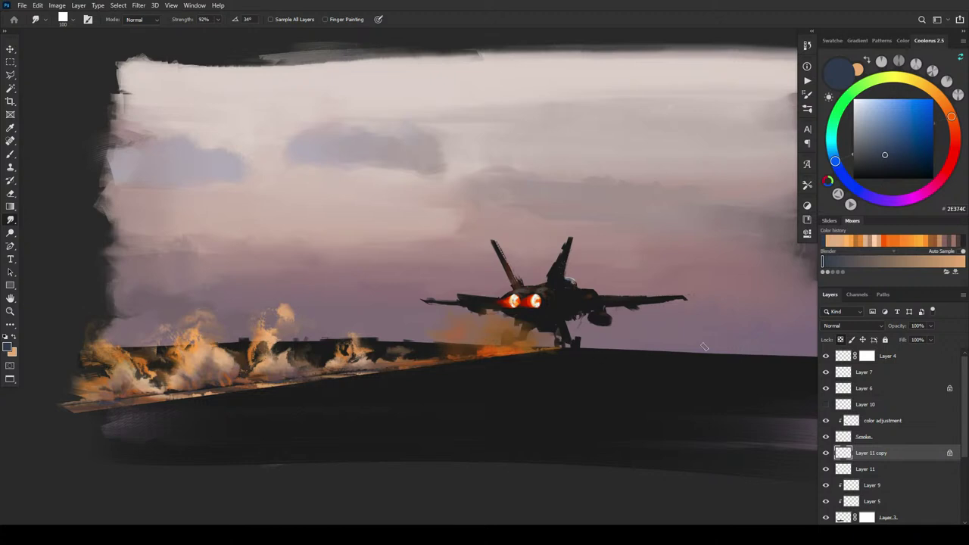
{"action": "scroll", "coordinate": [963, 430], "scroll_direction": "down", "scroll_amount": 3}
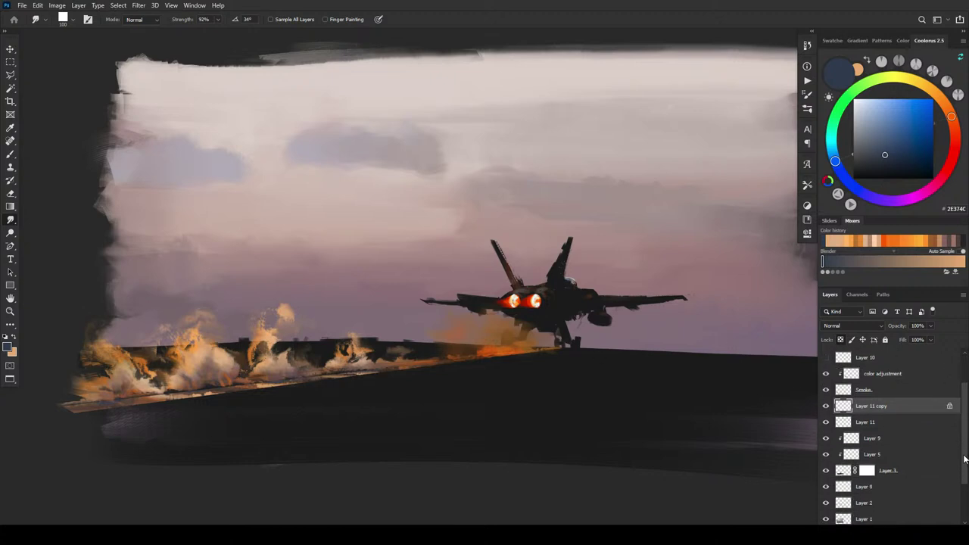
{"action": "left_click", "coordinate": [826, 479]}
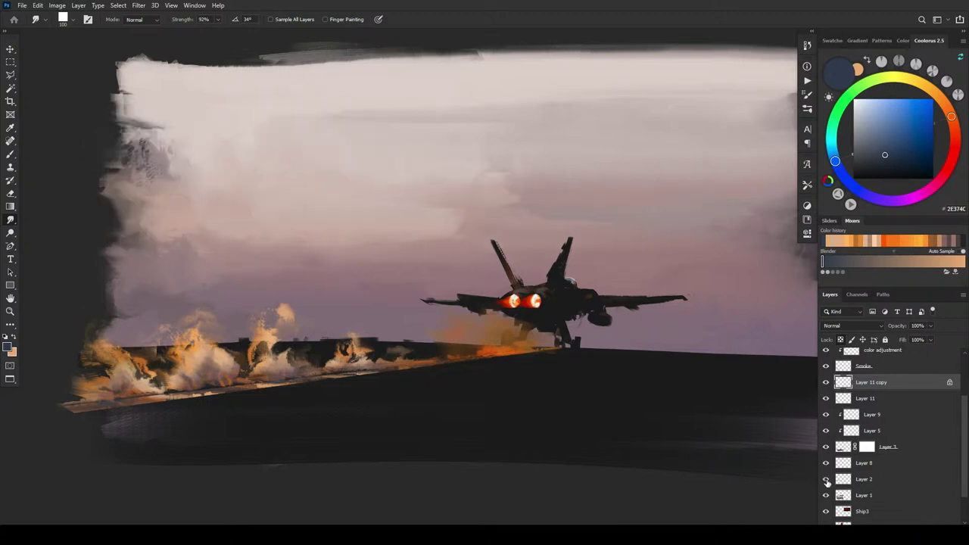
{"action": "left_click", "coordinate": [826, 479]}
{"action": "left_click", "coordinate": [861, 482]}
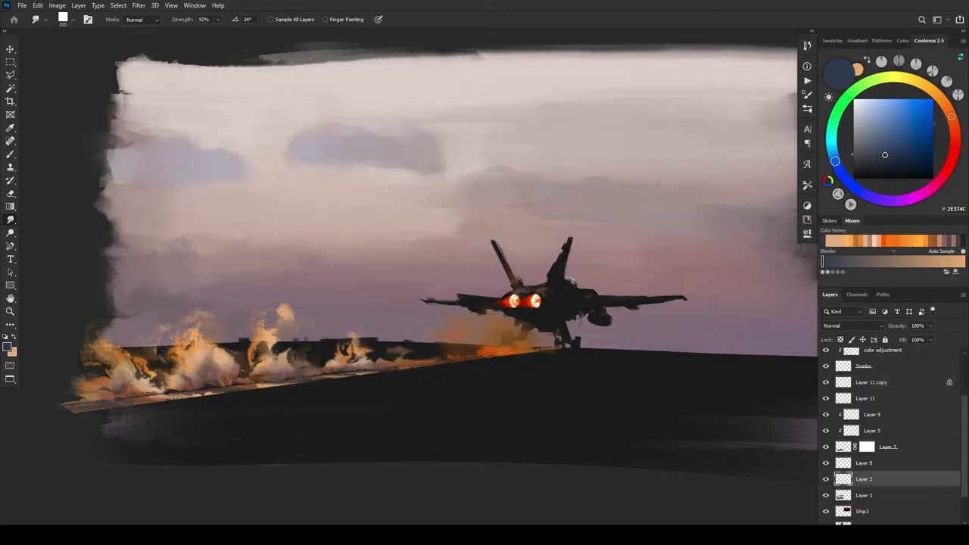
{"action": "left_click", "coordinate": [939, 523]}
{"action": "key", "text": "b"}
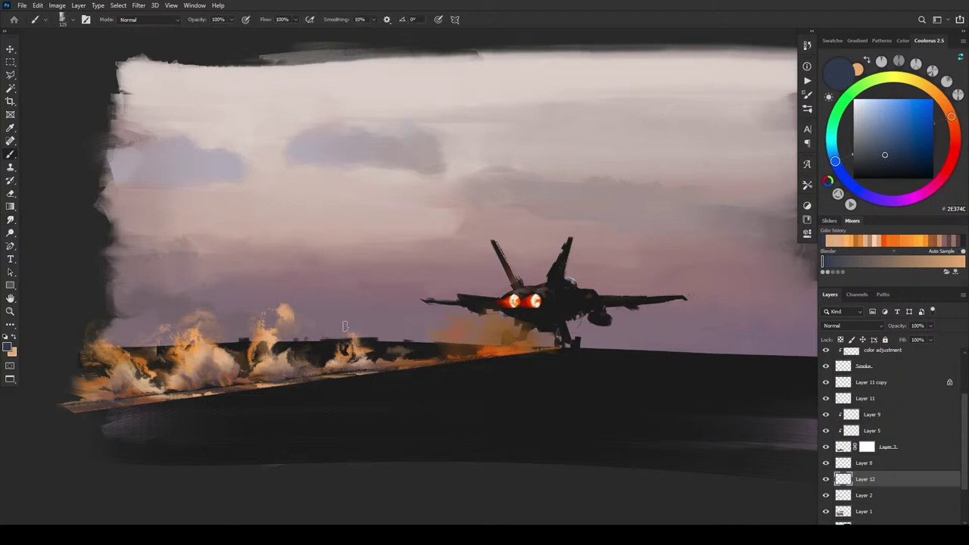
Step: Sample orange from the smoke, shift it to muted tan #C2986D, and choose the EE Rough Flat brush
{"action": "left_click", "coordinate": [190, 368], "text": "alt"}
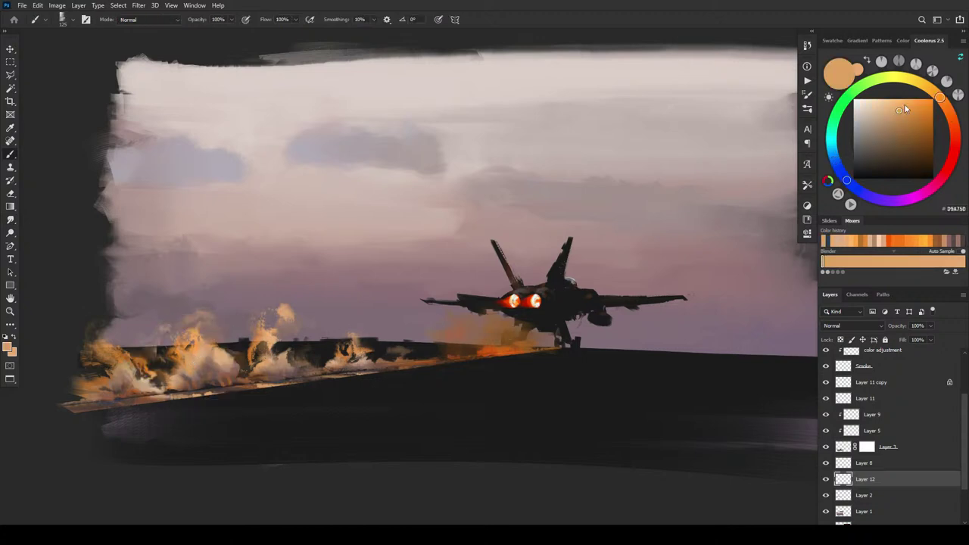
{"action": "left_click_drag", "start_coordinate": [940, 98], "coordinate": [949, 110]}
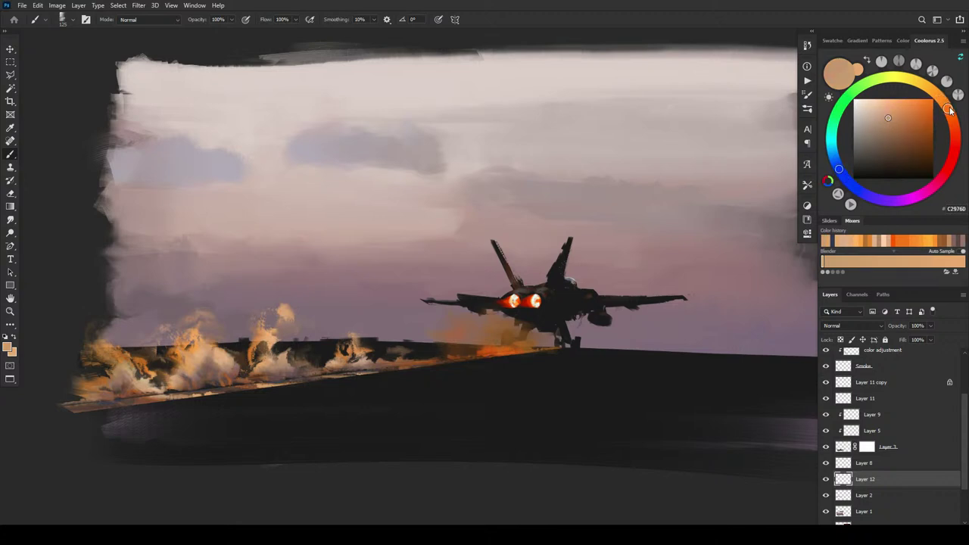
{"action": "right_click", "coordinate": [219, 243]}
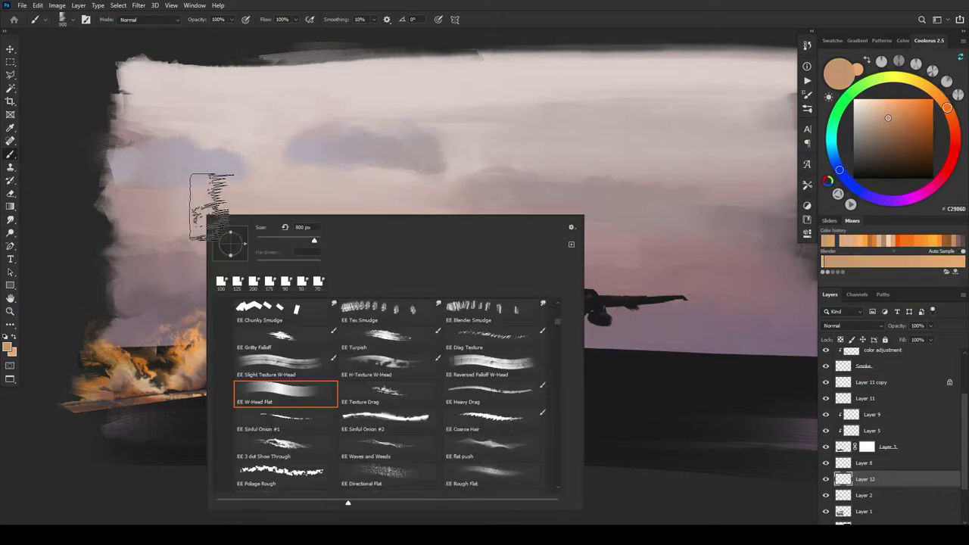
{"action": "left_click", "coordinate": [503, 461]}
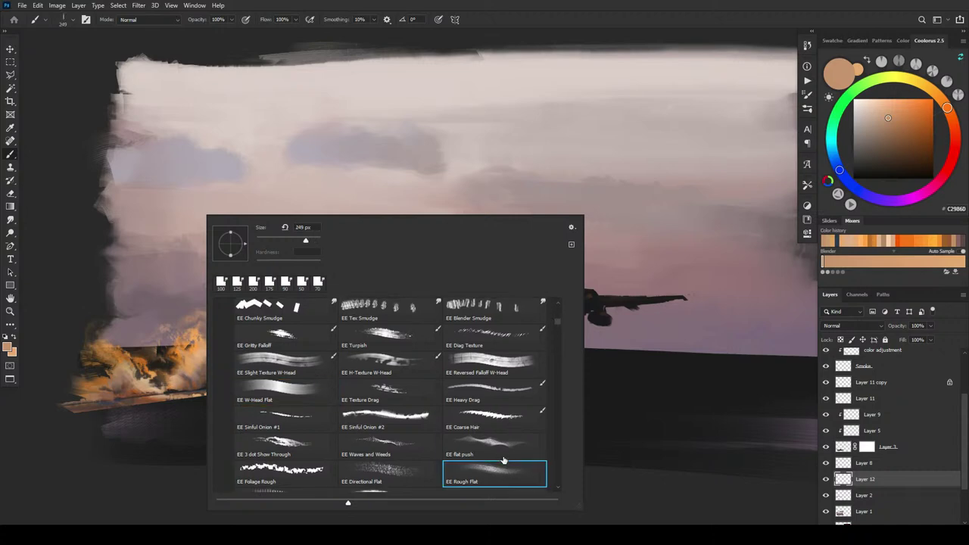
{"action": "left_click", "coordinate": [164, 208]}
Step: Brush a warm tan glow across the sky above the smoke at brush size 1000
{"action": "key", "text": "bracketright"}
{"action": "key", "text": "bracketright"}
{"action": "key", "text": "bracketright"}
{"action": "key", "text": "bracketright"}
{"action": "key", "text": "bracketright"}
{"action": "key", "text": "bracketright"}
{"action": "key", "text": "bracketright"}
{"action": "key", "text": "bracketright"}
{"action": "key", "text": "bracketright"}
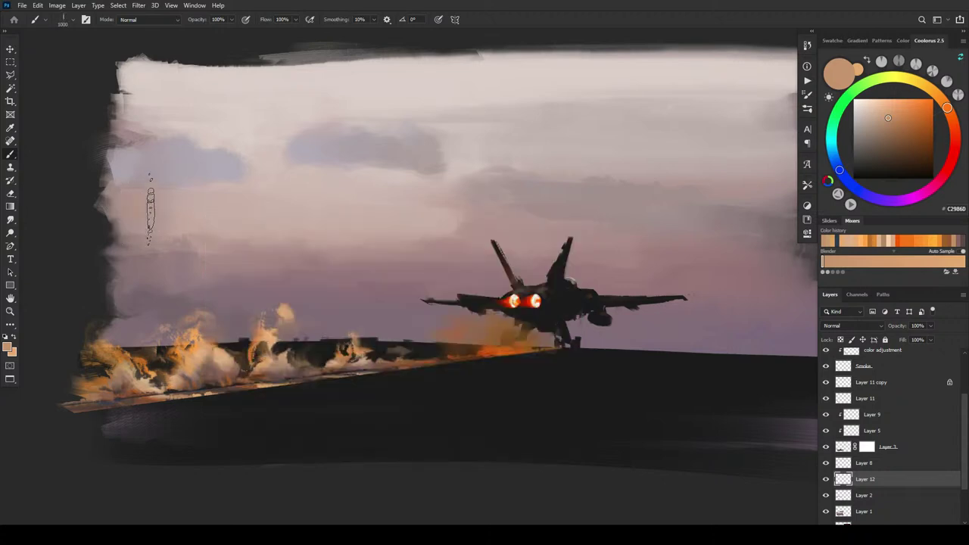
{"action": "left_click_drag", "start_coordinate": [150, 216], "coordinate": [222, 233]}
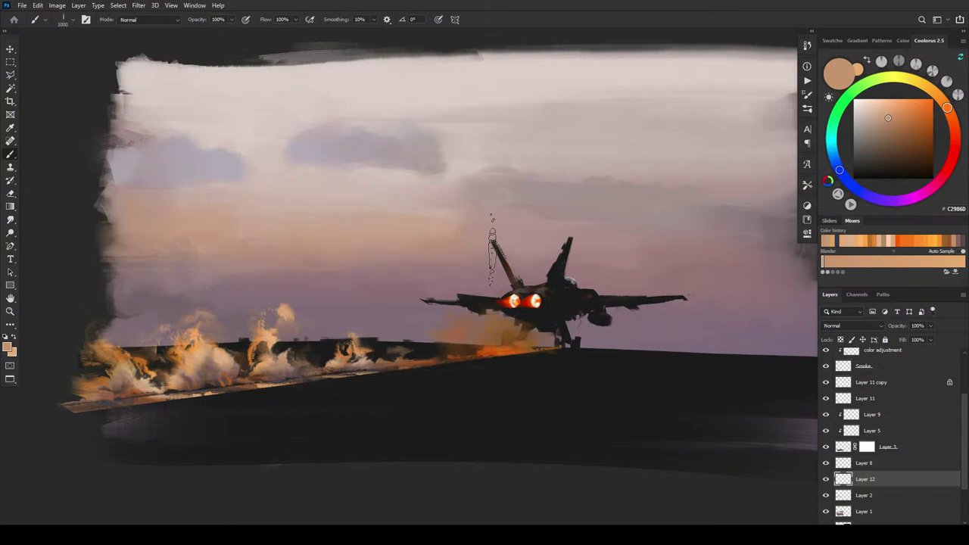
Step: Reduce the brush to size 100, shift the colour to bright golden orange #F2C372, and dab a highlight on the cloud above the jet
{"action": "key", "text": "bracketleft"}
{"action": "key", "text": "bracketleft"}
{"action": "key", "text": "bracketleft"}
{"action": "key", "text": "bracketleft"}
{"action": "key", "text": "bracketleft"}
{"action": "key", "text": "bracketleft"}
{"action": "key", "text": "bracketleft"}
{"action": "key", "text": "bracketleft"}
{"action": "left_click", "coordinate": [889, 107]}
{"action": "left_click_drag", "start_coordinate": [945, 106], "coordinate": [937, 94]}
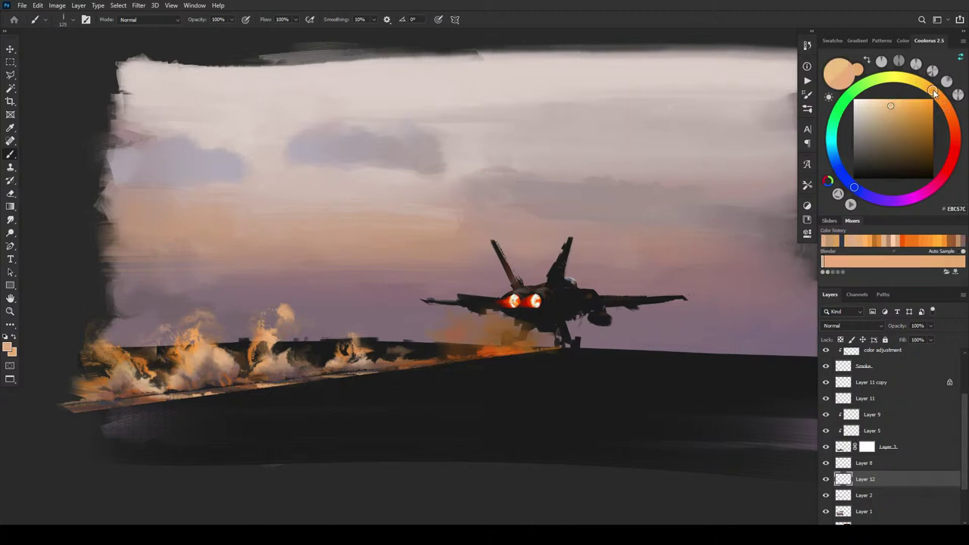
{"action": "left_click", "coordinate": [893, 103]}
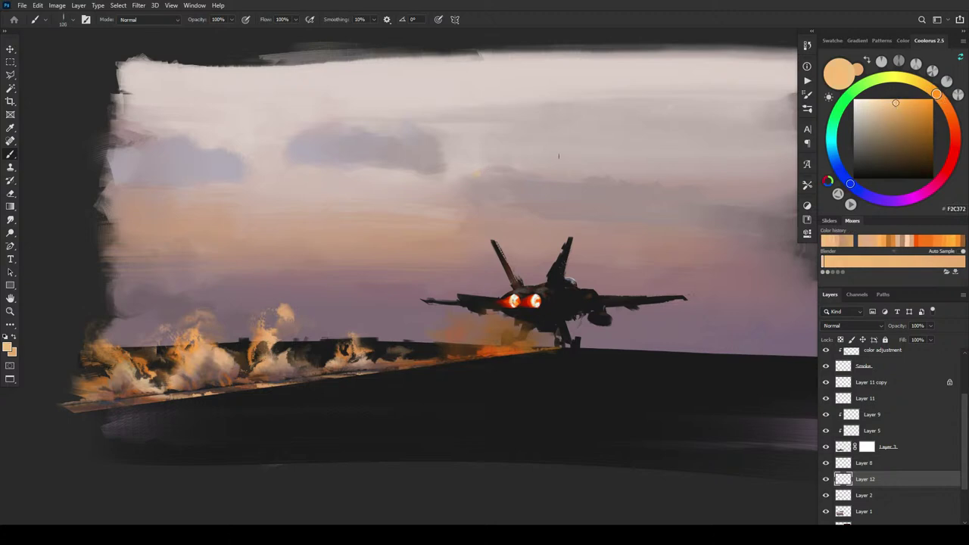
Step: Mute the orange to a paler peach and paint small highlights along the upper edges of the central and right-hand clouds
{"action": "left_click", "coordinate": [941, 100]}
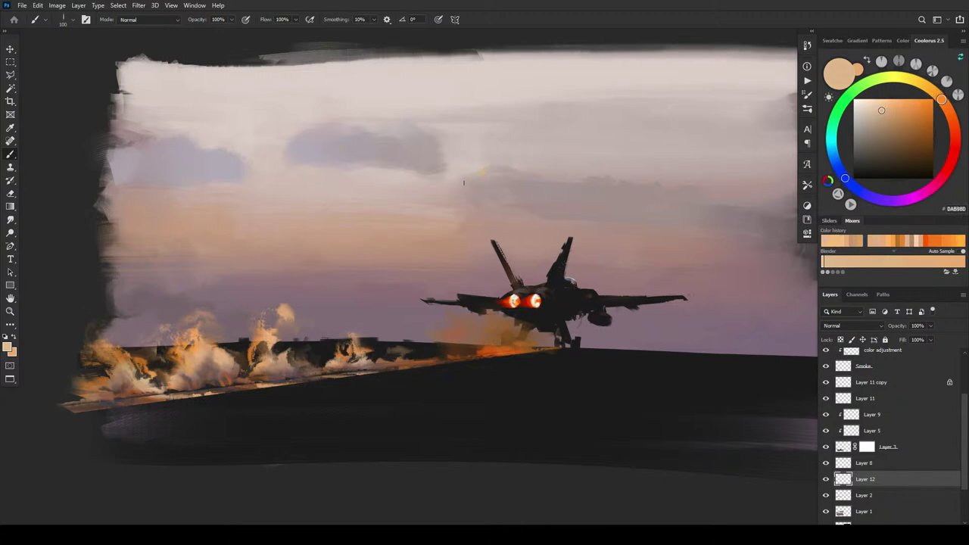
{"action": "left_click", "coordinate": [874, 107]}
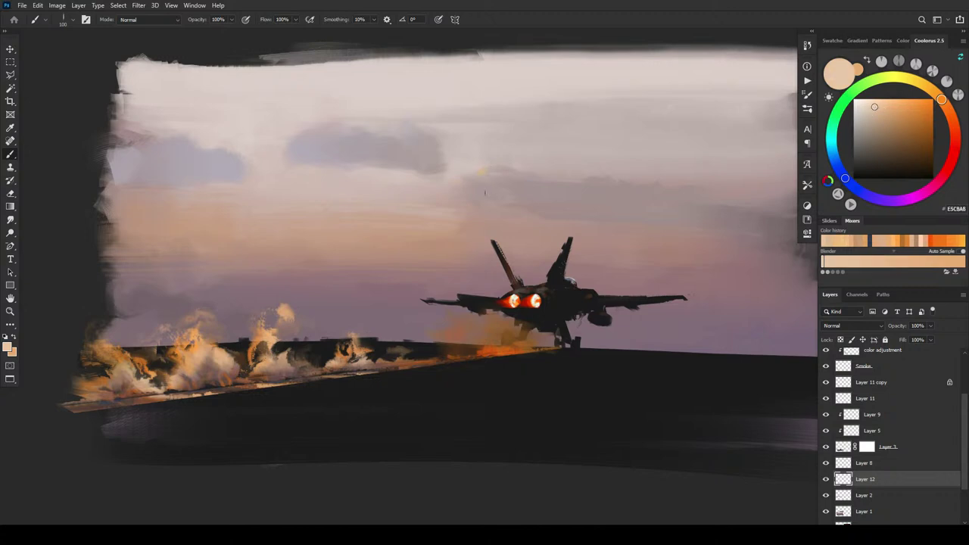
{"action": "left_click", "coordinate": [881, 107]}
{"action": "left_click", "coordinate": [944, 104]}
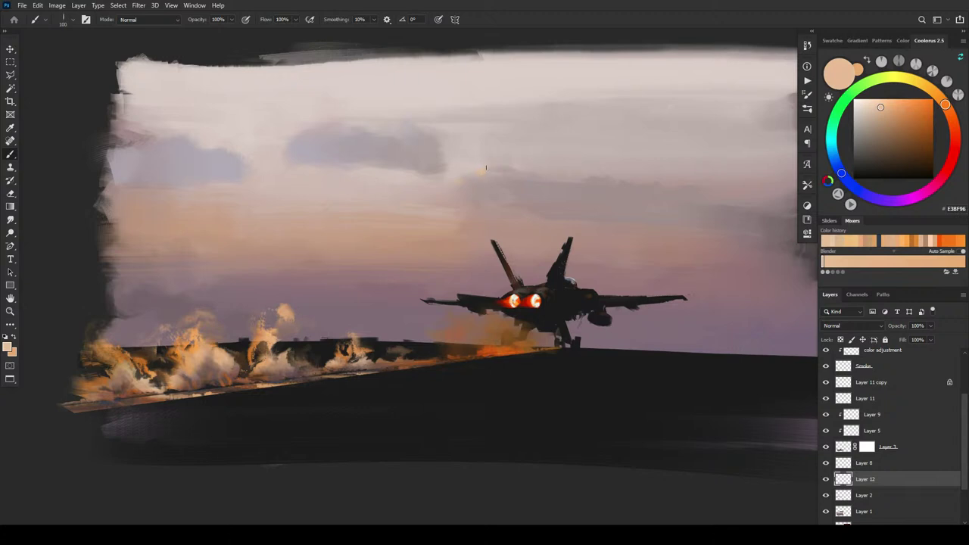
{"action": "left_click", "coordinate": [875, 108]}
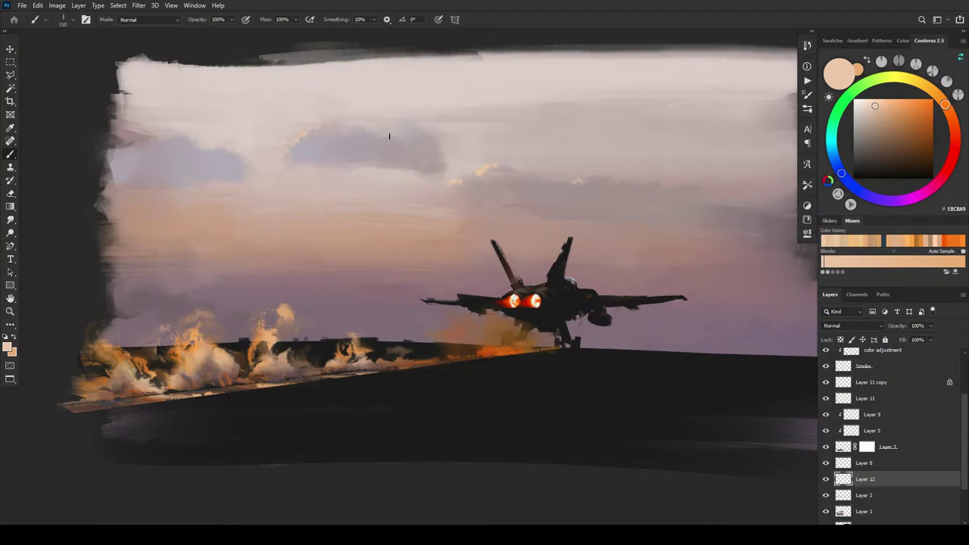
Step: Enlarge the brush to size 500, lighten the colour to pale cream, and brush soft highlights over the top of the central cloud
{"action": "key", "text": "bracketright"}
{"action": "key", "text": "bracketright"}
{"action": "key", "text": "bracketright"}
{"action": "left_click_drag", "start_coordinate": [390, 125], "coordinate": [410, 132]}
{"action": "left_click", "coordinate": [868, 106]}
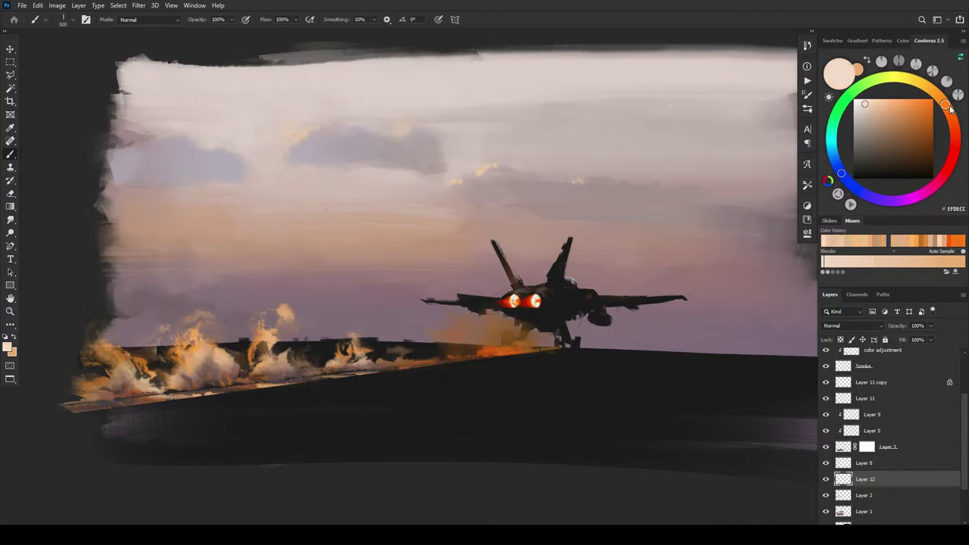
{"action": "left_click", "coordinate": [869, 106]}
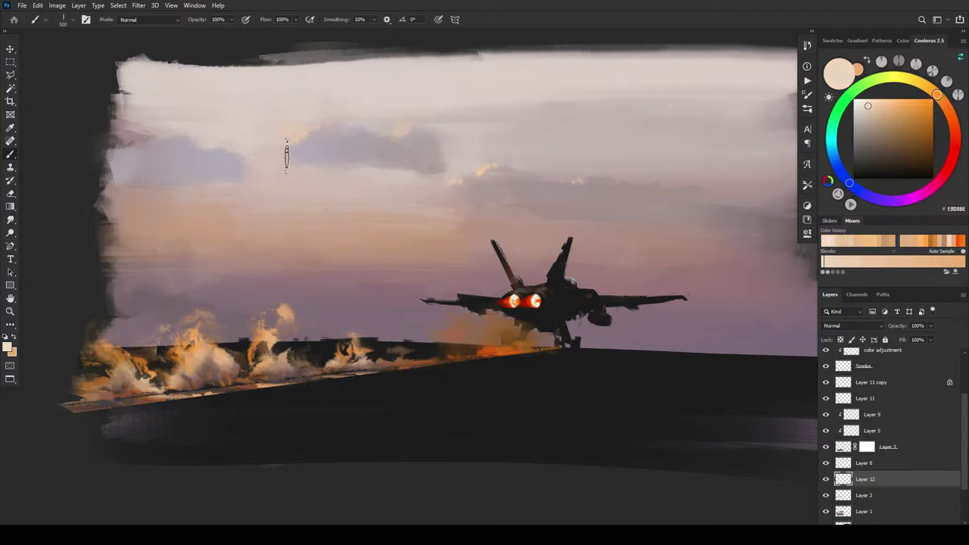
{"action": "left_click_drag", "start_coordinate": [307, 139], "coordinate": [305, 143]}
{"action": "left_click_drag", "start_coordinate": [408, 125], "coordinate": [401, 137]}
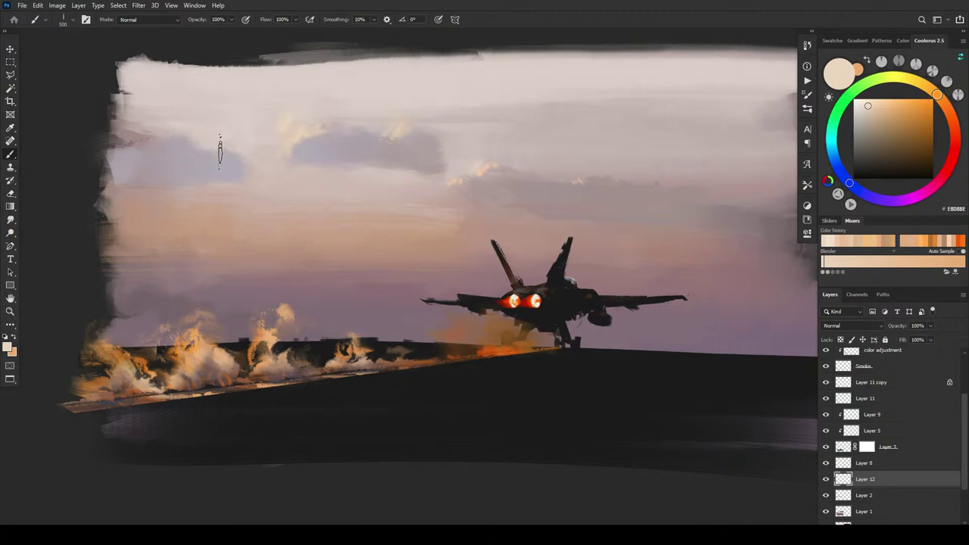
Step: Vary the brush size and paint cream highlights along the upper edge of the leftmost cloud
{"action": "key", "text": "bracketleft"}
{"action": "key", "text": "bracketleft"}
{"action": "key", "text": "bracketleft"}
{"action": "key", "text": "bracketleft"}
{"action": "key", "text": "bracketleft"}
{"action": "key", "text": "bracketleft"}
{"action": "key", "text": "bracketleft"}
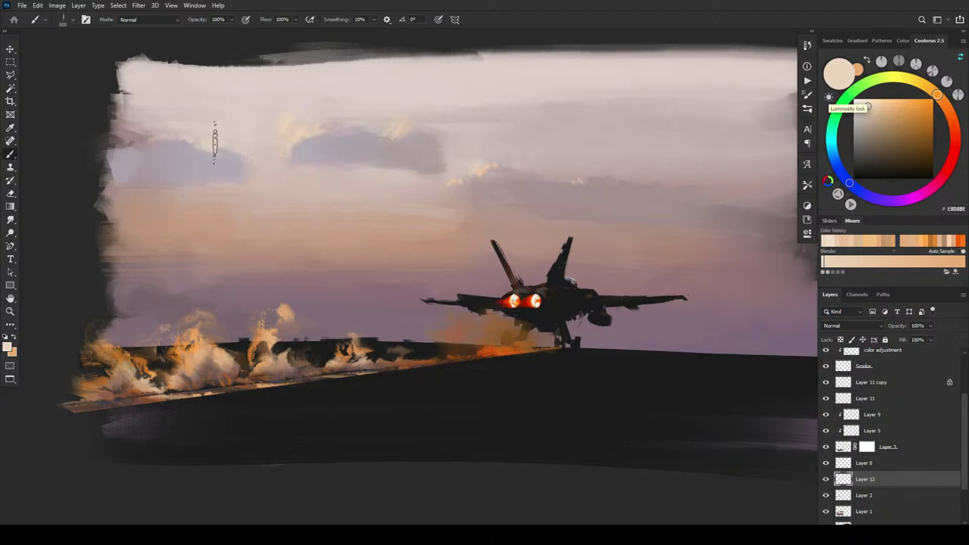
{"action": "key", "text": "bracketright"}
{"action": "key", "text": "bracketright"}
{"action": "key", "text": "bracketright"}
Step: Sample the warm sky, lighten it to peach #E3C2A6, and brush a glow beneath and between the two left-hand clouds
{"action": "left_click", "coordinate": [266, 223], "text": "alt"}
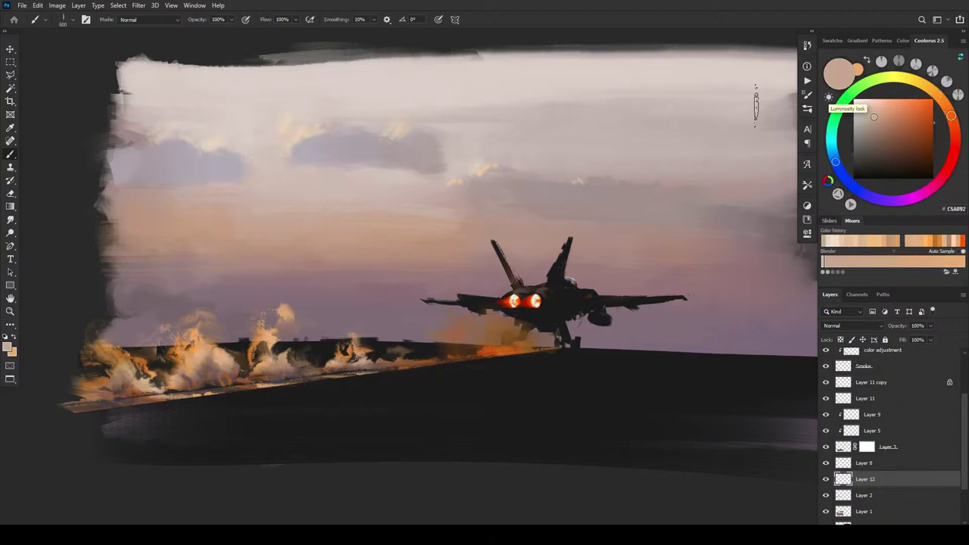
{"action": "left_click", "coordinate": [952, 116]}
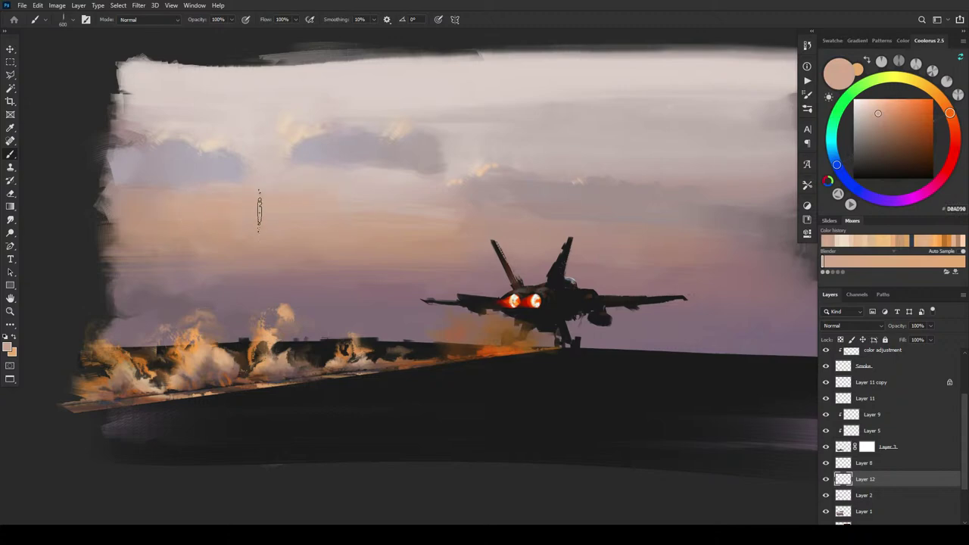
{"action": "left_click", "coordinate": [875, 106]}
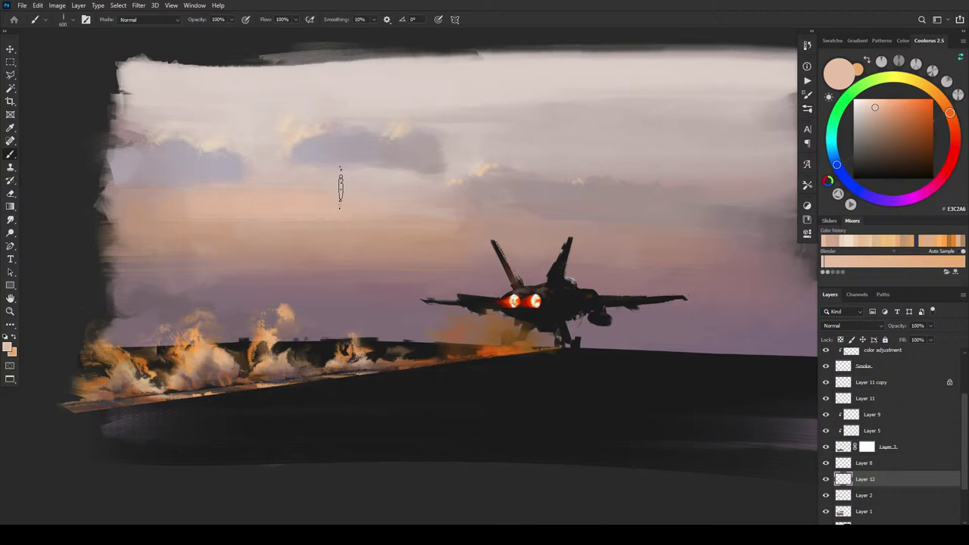
{"action": "mouse_move", "coordinate": [260, 177]}
{"action": "left_mouse_down"}
{"action": "mouse_move", "coordinate": [270, 173]}
{"action": "mouse_move", "coordinate": [242, 134]}
{"action": "left_mouse_up"}
{"action": "key", "text": "bracketright"}
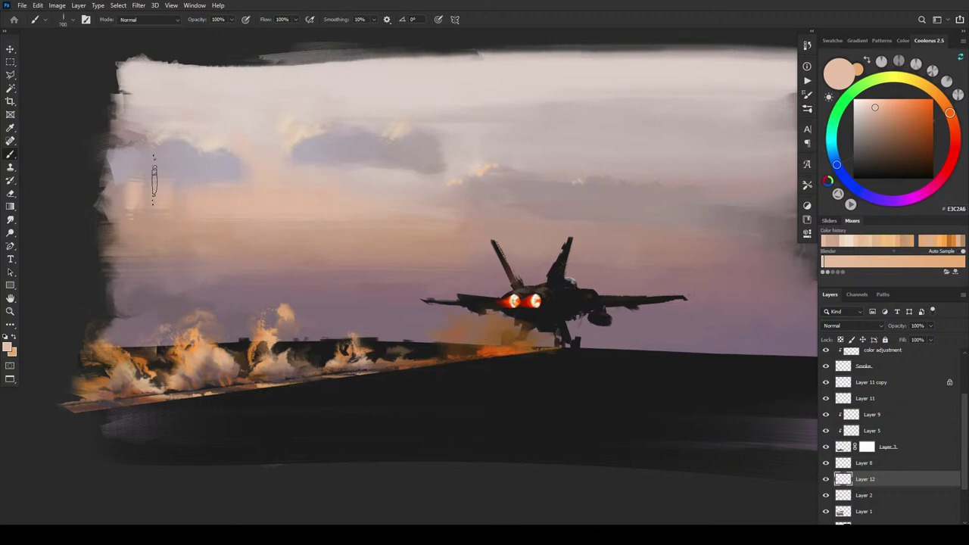
Step: Deepen the peach to #DFB593 and blend it into the sky below the leftmost cloud, enlarging the brush to size 900
{"action": "left_click", "coordinate": [879, 109]}
{"action": "left_click_drag", "start_coordinate": [154, 185], "coordinate": [104, 195]}
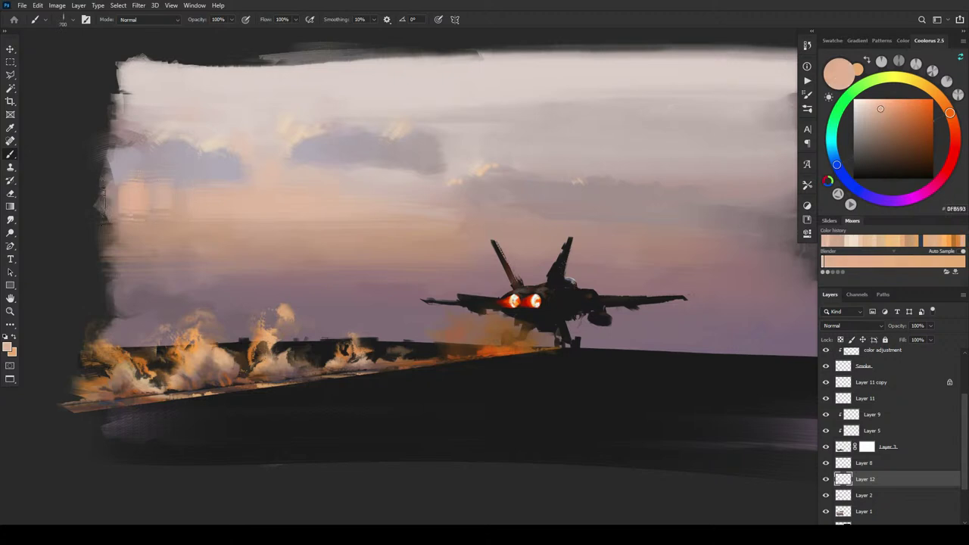
{"action": "key", "text": "bracketright"}
{"action": "key", "text": "bracketright"}
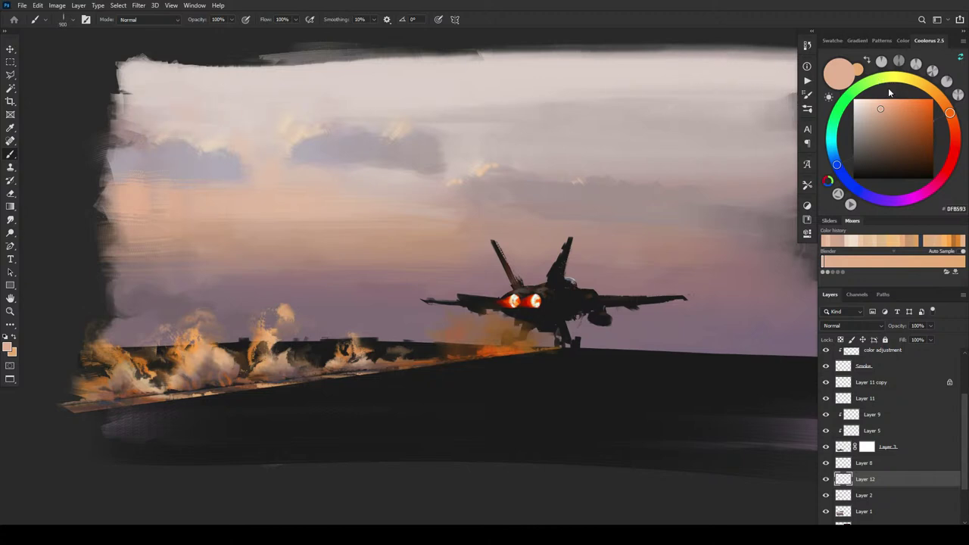
Step: Shift the peach towards pink and brush a rosy glow above the leftmost cloud, across the central cloud and to its right
{"action": "left_click", "coordinate": [874, 106]}
{"action": "left_click", "coordinate": [876, 107]}
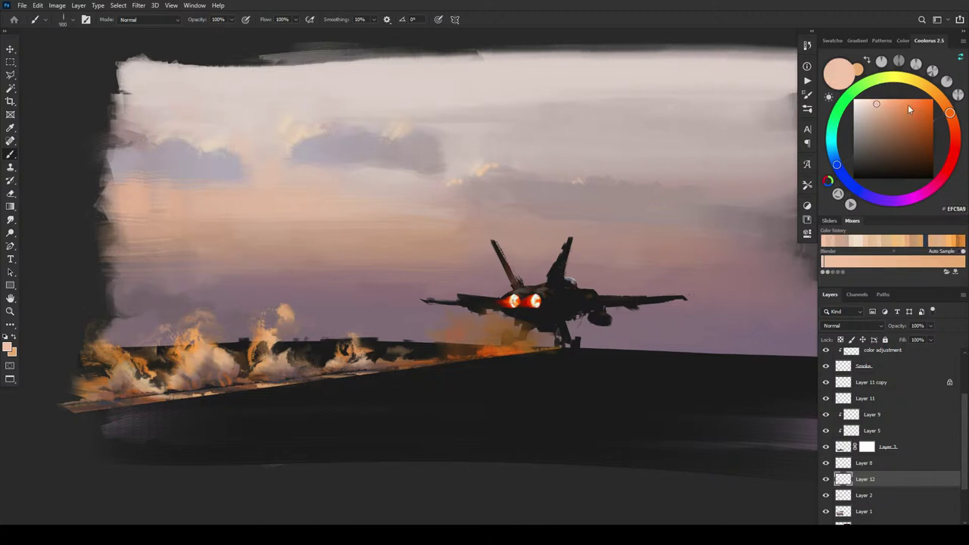
{"action": "left_click", "coordinate": [946, 118]}
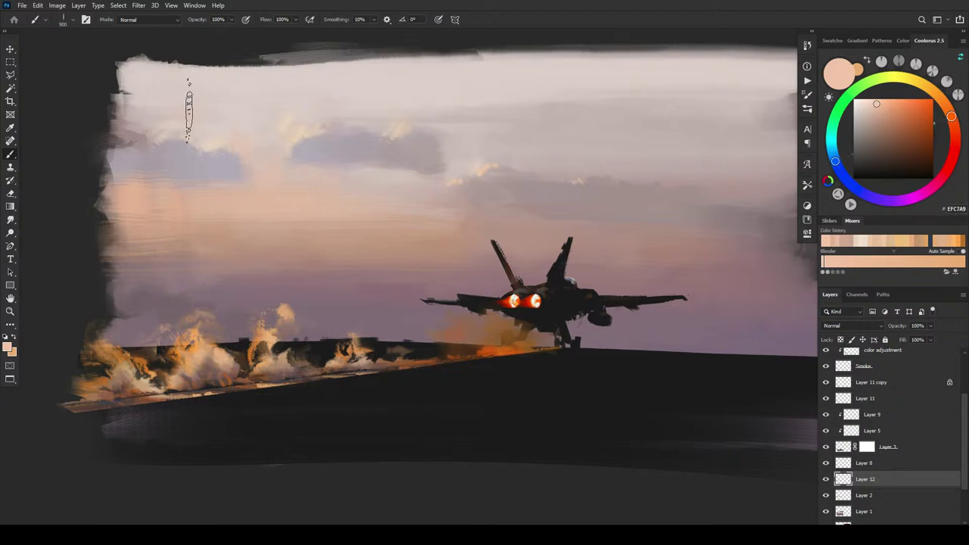
{"action": "mouse_move", "coordinate": [204, 119]}
{"action": "left_mouse_down"}
{"action": "mouse_move", "coordinate": [132, 119]}
{"action": "mouse_move", "coordinate": [211, 118]}
{"action": "mouse_move", "coordinate": [183, 117]}
{"action": "left_mouse_up"}
{"action": "left_click", "coordinate": [954, 123]}
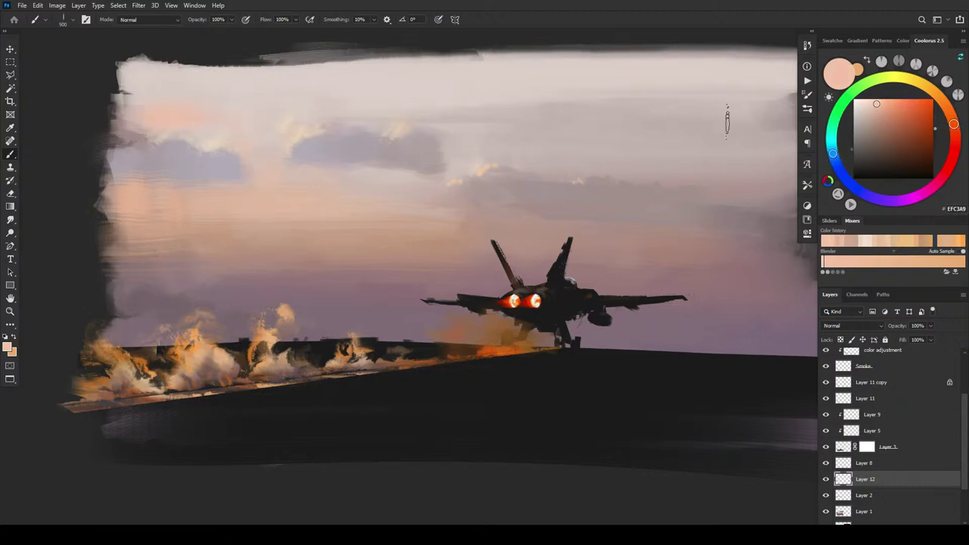
{"action": "left_click", "coordinate": [956, 135]}
{"action": "mouse_move", "coordinate": [226, 124]}
{"action": "left_mouse_down"}
{"action": "mouse_move", "coordinate": [126, 116]}
{"action": "mouse_move", "coordinate": [262, 135]}
{"action": "left_mouse_up"}
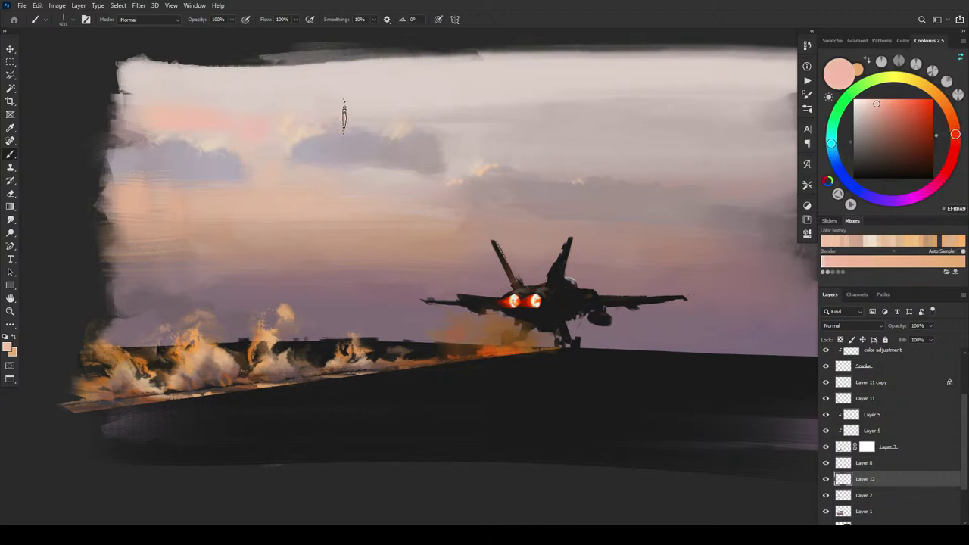
{"action": "left_click_drag", "start_coordinate": [387, 115], "coordinate": [504, 129]}
Step: Sample pale and pink tones from the upper sky and blend the rosy band with the brush at size 1100
{"action": "left_click", "coordinate": [215, 101], "text": "alt"}
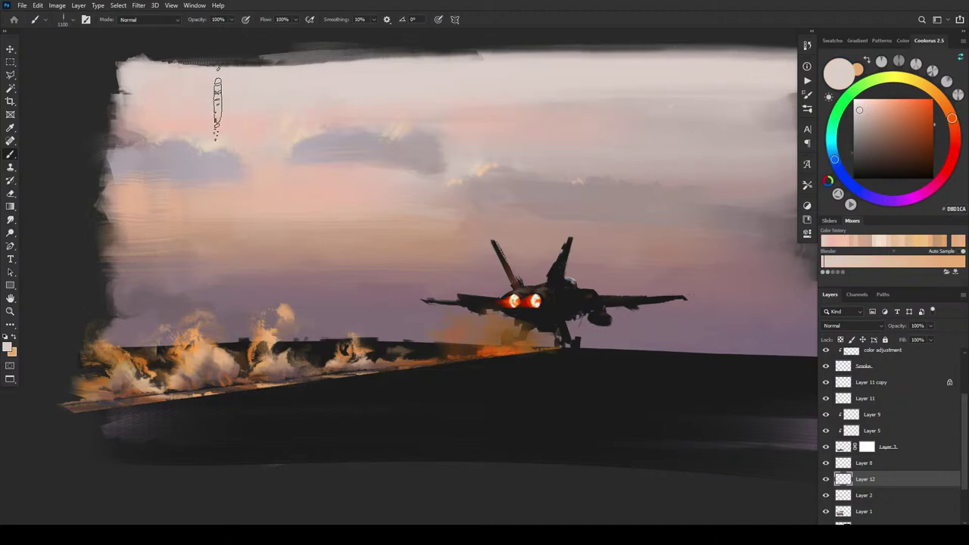
{"action": "left_click", "coordinate": [209, 120], "text": "alt"}
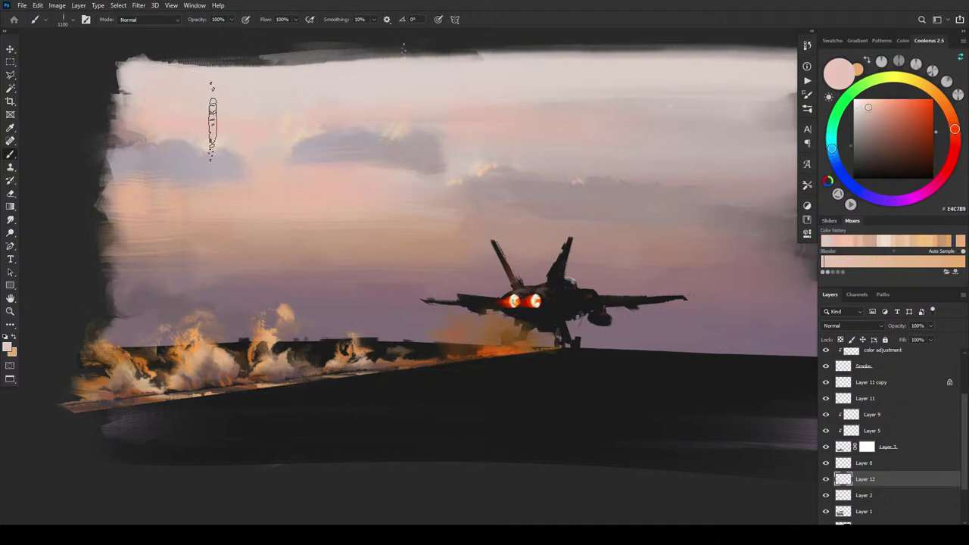
{"action": "left_click", "coordinate": [215, 142], "text": "alt"}
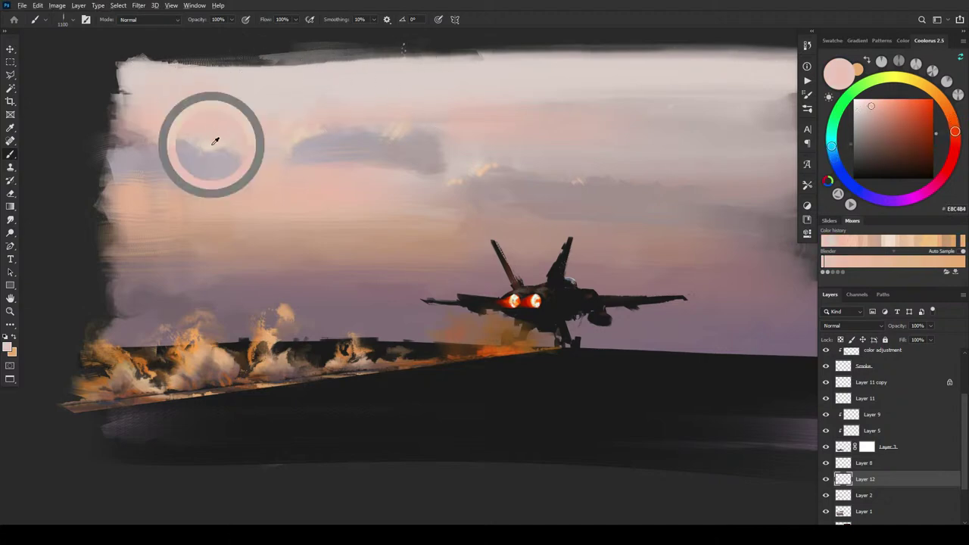
Step: Shrink the brush to size 250 and refine the highlights on the upper edge of the leftmost cloud
{"action": "key", "text": "bracketleft"}
{"action": "key", "text": "bracketleft"}
{"action": "key", "text": "bracketleft"}
{"action": "key", "text": "bracketleft"}
{"action": "key", "text": "bracketleft"}
{"action": "key", "text": "bracketleft"}
{"action": "key", "text": "bracketleft"}
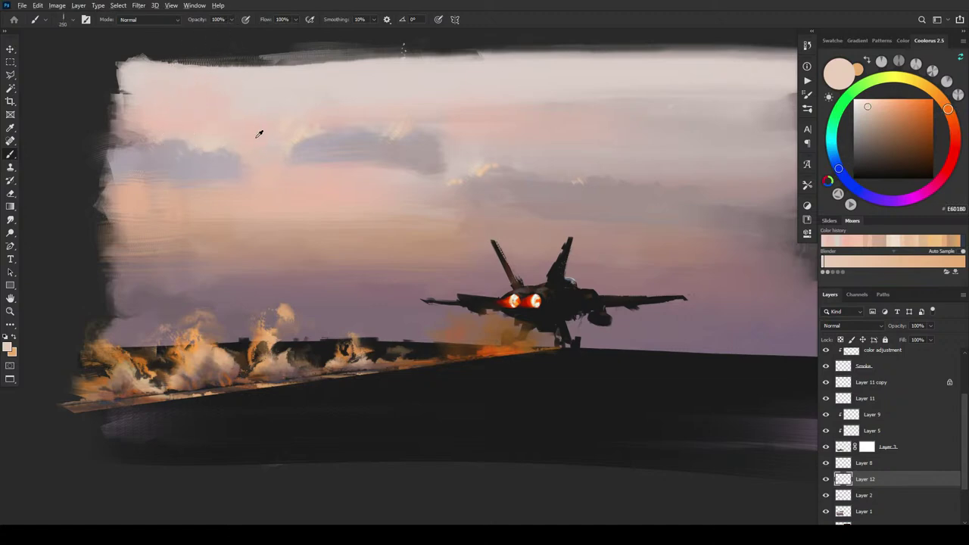
Step: Sample the sky's pink, deepen it to salmon, and paint over the leftmost cloud's outer tip towards the painting's left edge
{"action": "left_click", "coordinate": [256, 135], "text": "alt"}
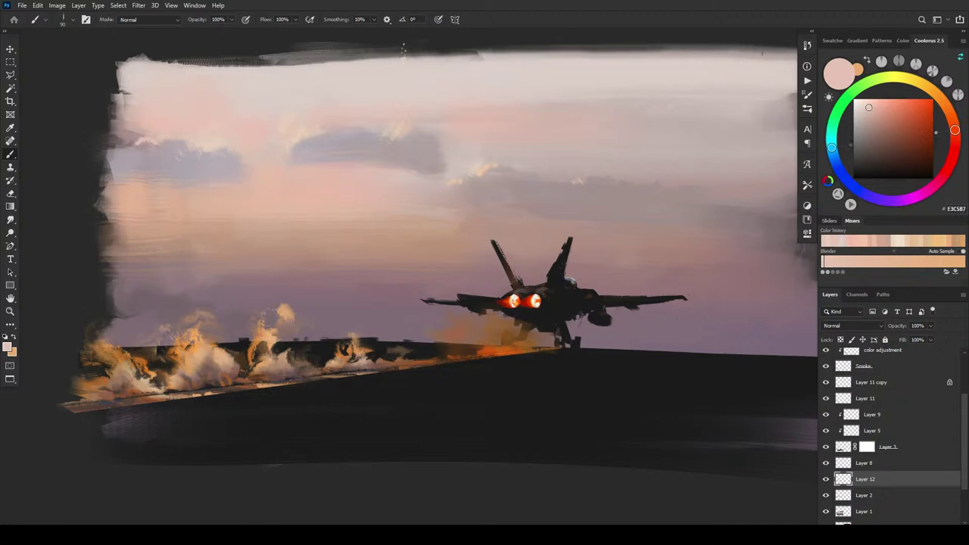
{"action": "left_click", "coordinate": [879, 109]}
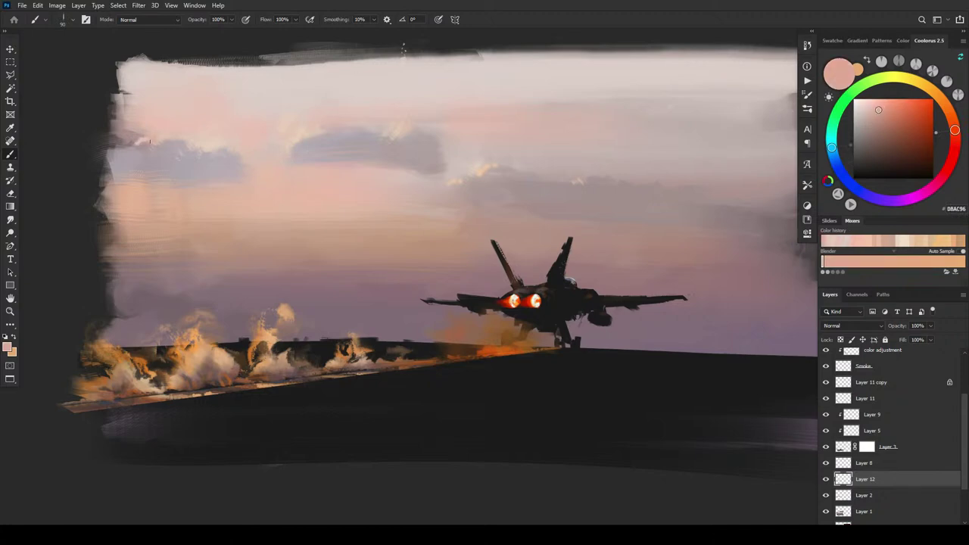
{"action": "left_click_drag", "start_coordinate": [127, 135], "coordinate": [99, 106]}
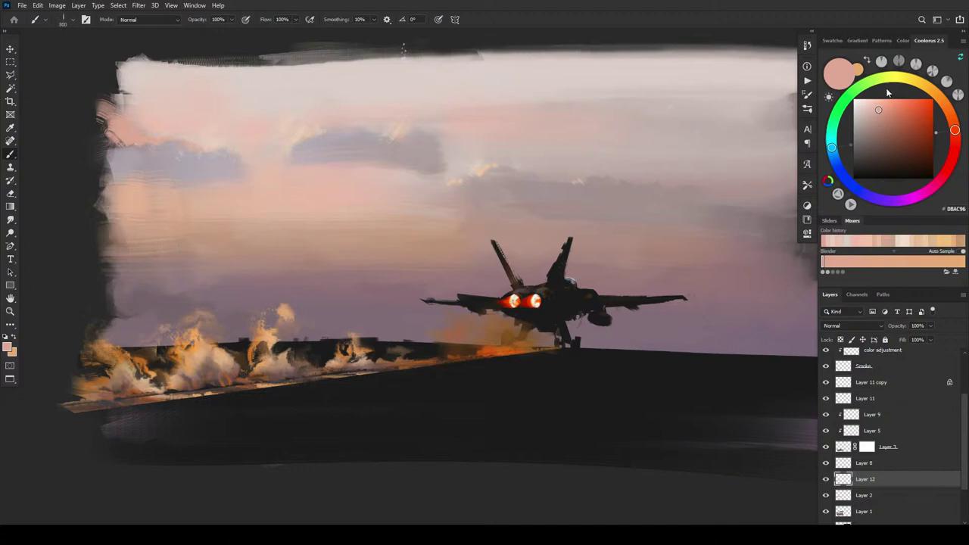
Step: Sample salmon, mauve and peach tones from the sky and blend them along the painting's left edge at brush size 900
{"action": "left_click", "coordinate": [887, 114]}
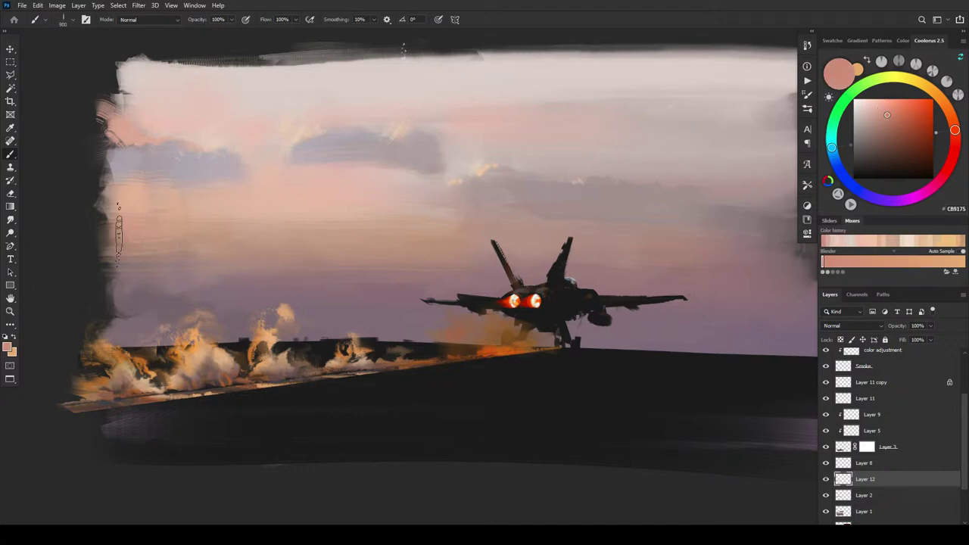
{"action": "left_click", "coordinate": [292, 241], "text": "alt"}
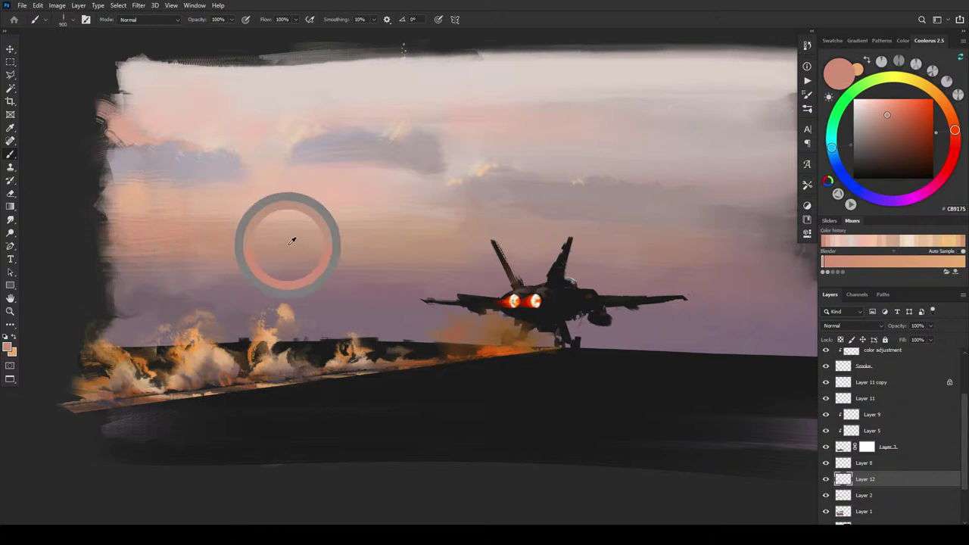
{"action": "left_click", "coordinate": [173, 269], "text": "alt"}
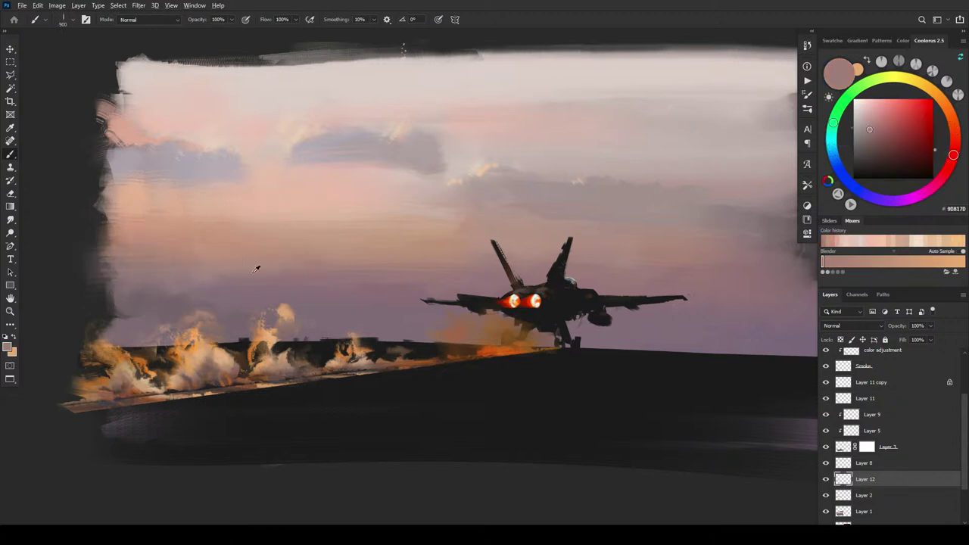
{"action": "left_click", "coordinate": [167, 250], "text": "alt"}
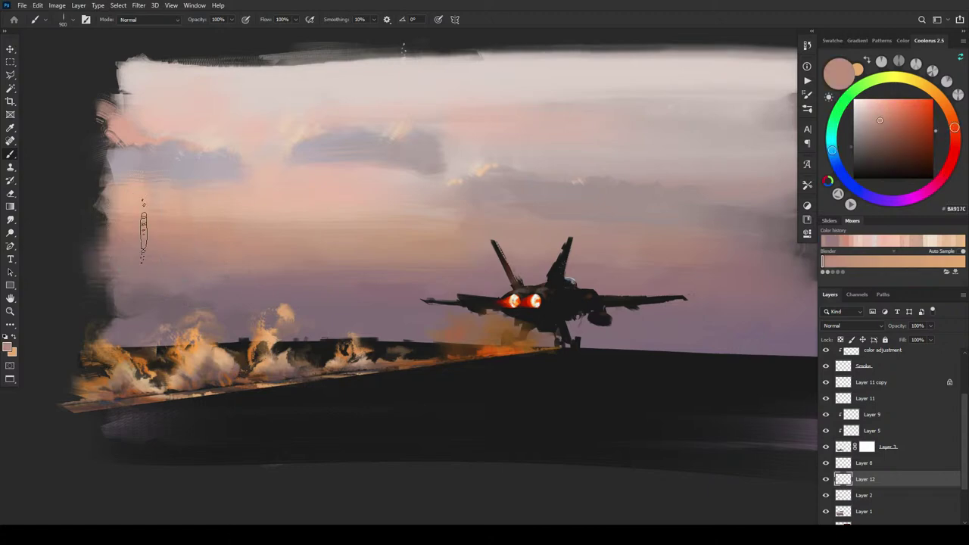
{"action": "left_click", "coordinate": [135, 260], "text": "alt"}
{"action": "left_click", "coordinate": [153, 198], "text": "alt"}
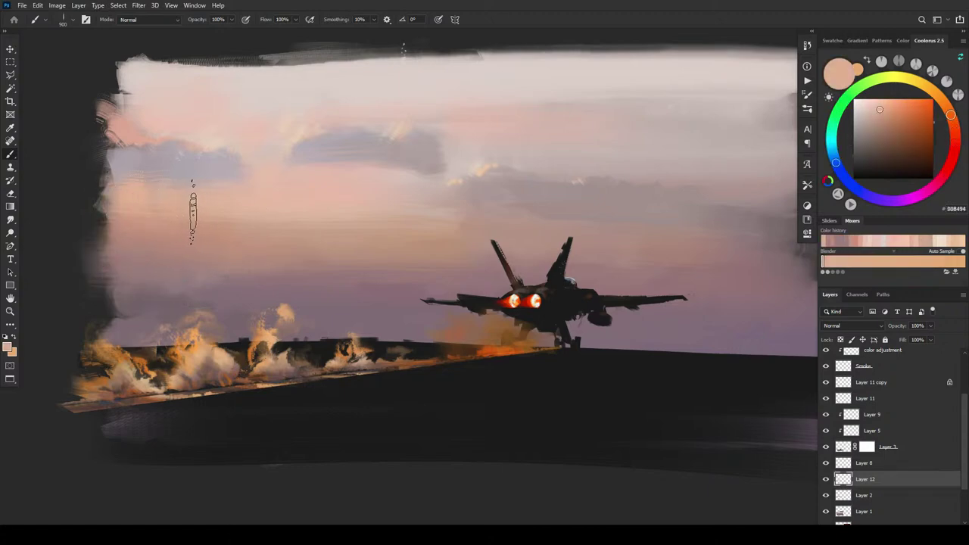
{"action": "left_click", "coordinate": [314, 182], "text": "alt"}
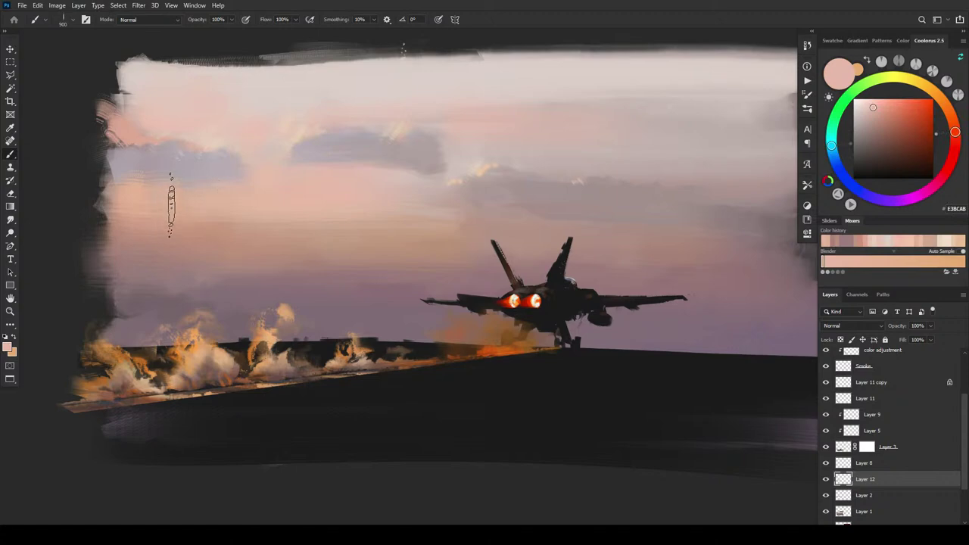
{"action": "left_click", "coordinate": [199, 214], "text": "alt"}
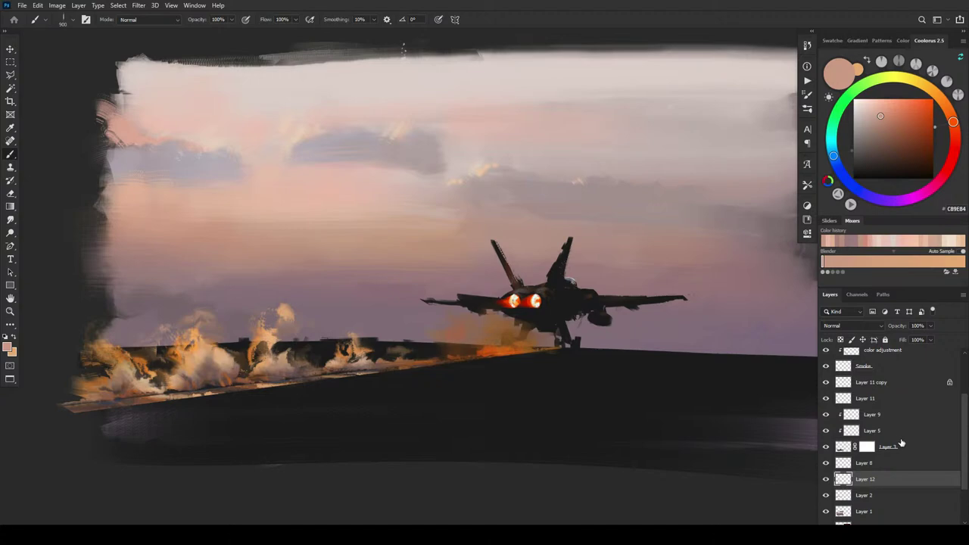
Step: Check the Smoke layer by toggling its visibility, and make it the active layer
{"action": "left_click", "coordinate": [826, 368]}
{"action": "left_click", "coordinate": [826, 371]}
{"action": "left_click", "coordinate": [859, 369]}
{"action": "scroll", "coordinate": [958, 500], "scroll_direction": "up", "scroll_amount": 3}
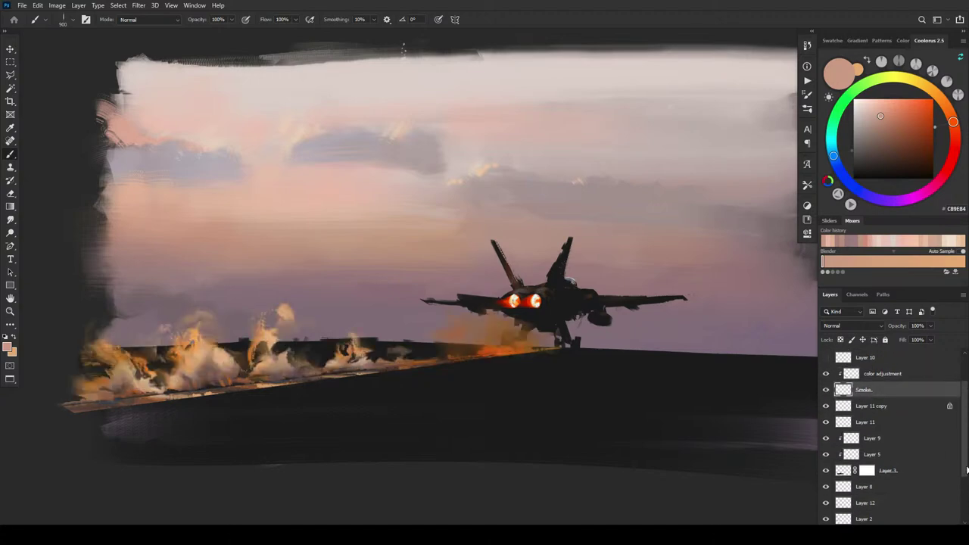
Step: Check the color adjustment layer by toggling its visibility, and add a new layer above it
{"action": "key", "text": "alt+bracketright"}
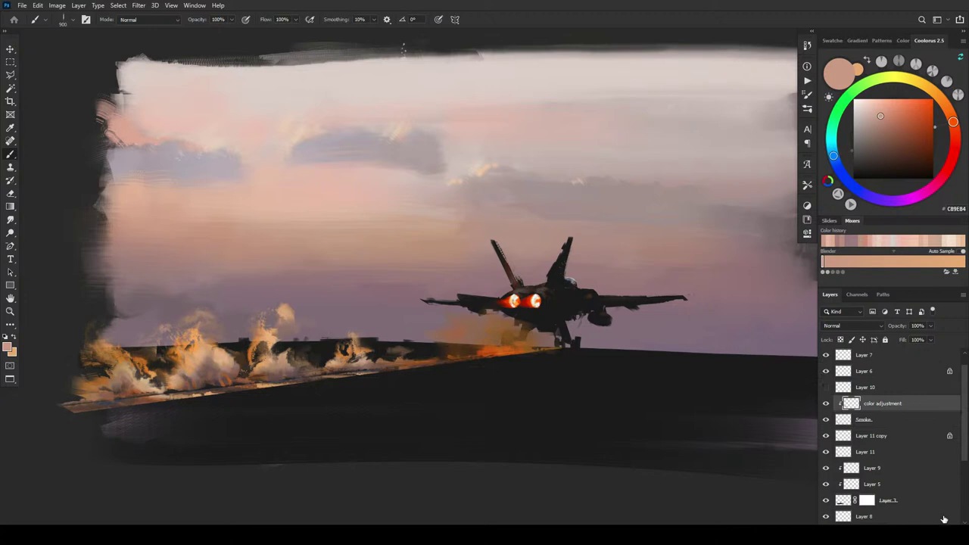
{"action": "left_click", "coordinate": [826, 404]}
{"action": "left_click", "coordinate": [826, 403]}
{"action": "key", "text": "ctrl+shift+alt+n"}
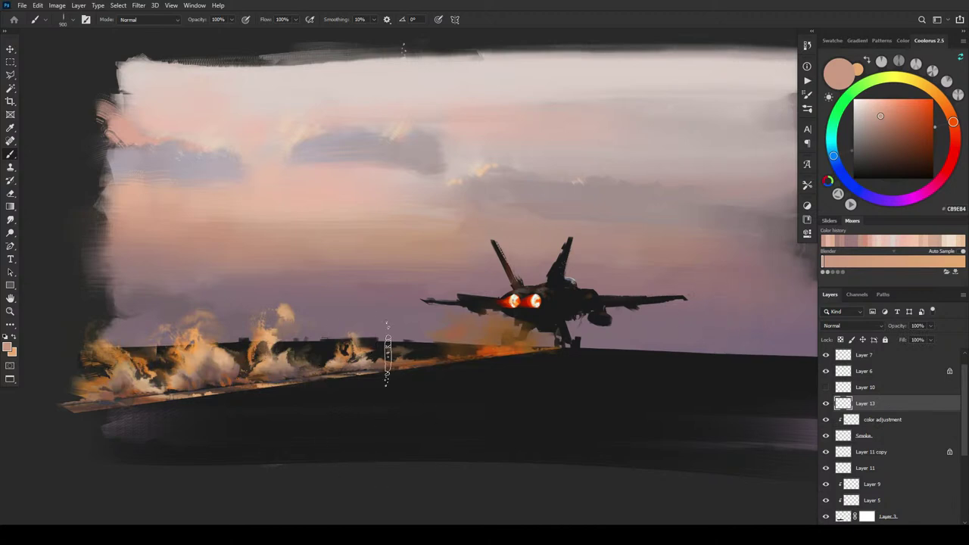
Step: Sample tan from the smoke, darken it to brown #5E4023, and set the brush to size 500 for the smoke beneath the jet
{"action": "left_click", "coordinate": [208, 349], "text": "alt"}
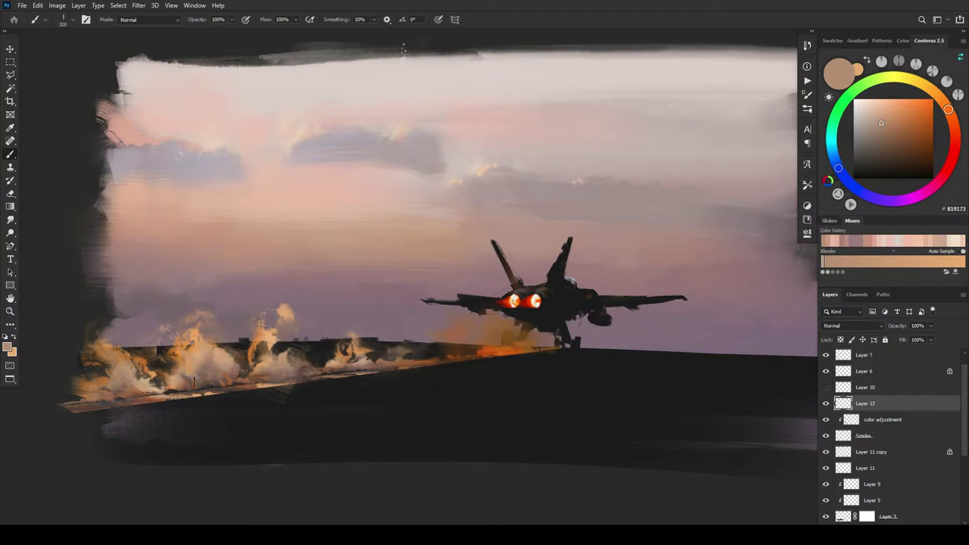
{"action": "key", "text": "]"}
{"action": "key", "text": "]"}
{"action": "key", "text": "]"}
{"action": "key", "text": "["}
{"action": "key", "text": "["}
{"action": "key", "text": "["}
{"action": "key", "text": "["}
{"action": "key", "text": "["}
{"action": "left_click", "coordinate": [904, 149]}
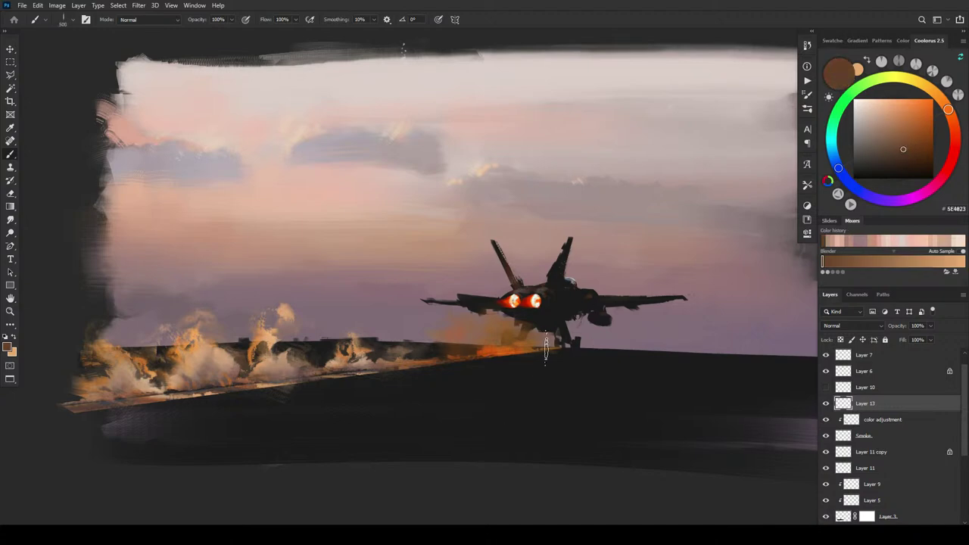
Step: Refine the smoke behind the jet with browns #503319 and #4E2A08 and a sampled orange, at brush sizes 300 and 200
{"action": "key", "text": "["}
{"action": "key", "text": "["}
{"action": "left_click", "coordinate": [908, 154]}
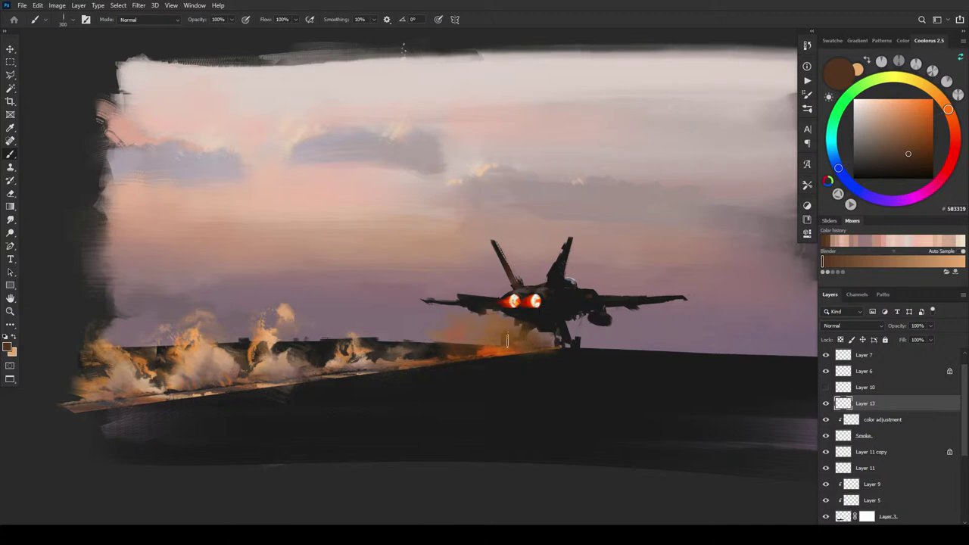
{"action": "left_click", "coordinate": [925, 153]}
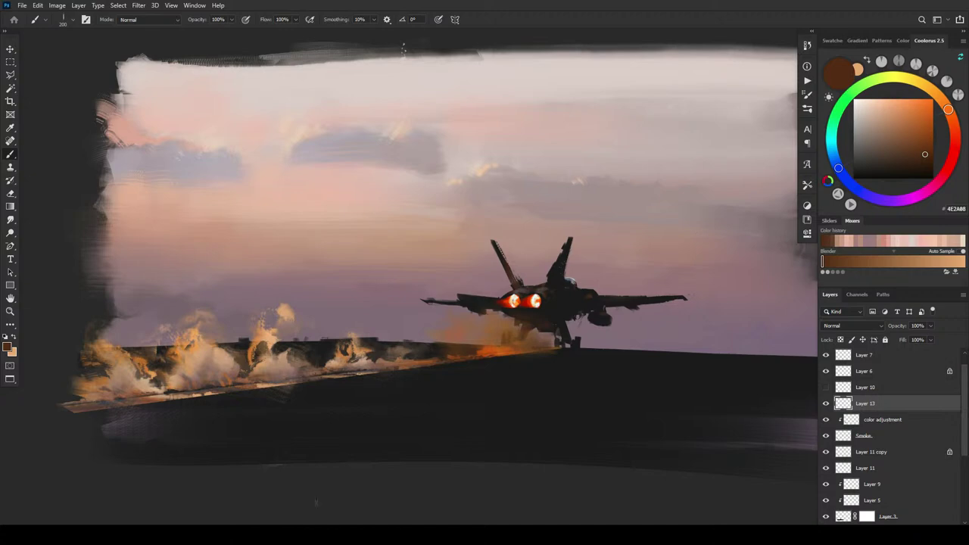
{"action": "left_click", "coordinate": [490, 353], "text": "alt"}
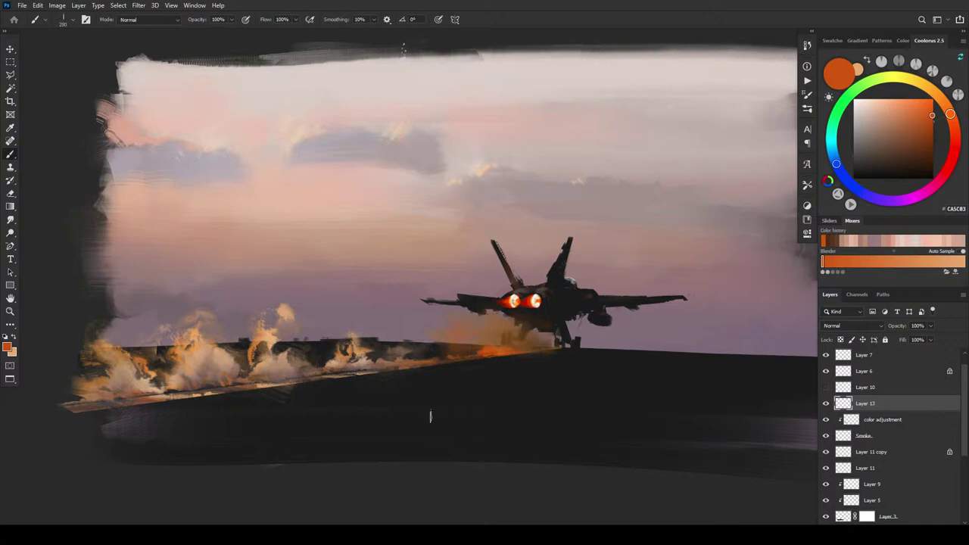
Step: Sample brown from the smoke and paint soft haze over the middle smoke plumes at brush size 600
{"action": "left_click", "coordinate": [382, 360], "text": "alt"}
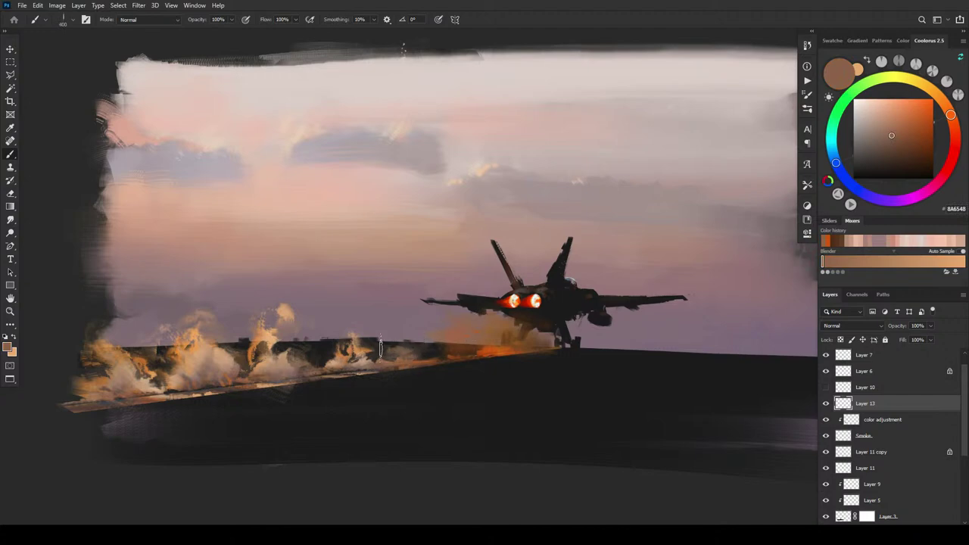
{"action": "key", "text": "]"}
{"action": "key", "text": "]"}
{"action": "key", "text": "]"}
{"action": "mouse_move", "coordinate": [339, 356]}
{"action": "left_mouse_down"}
{"action": "mouse_move", "coordinate": [372, 333]}
{"action": "mouse_move", "coordinate": [282, 343]}
{"action": "left_mouse_up"}
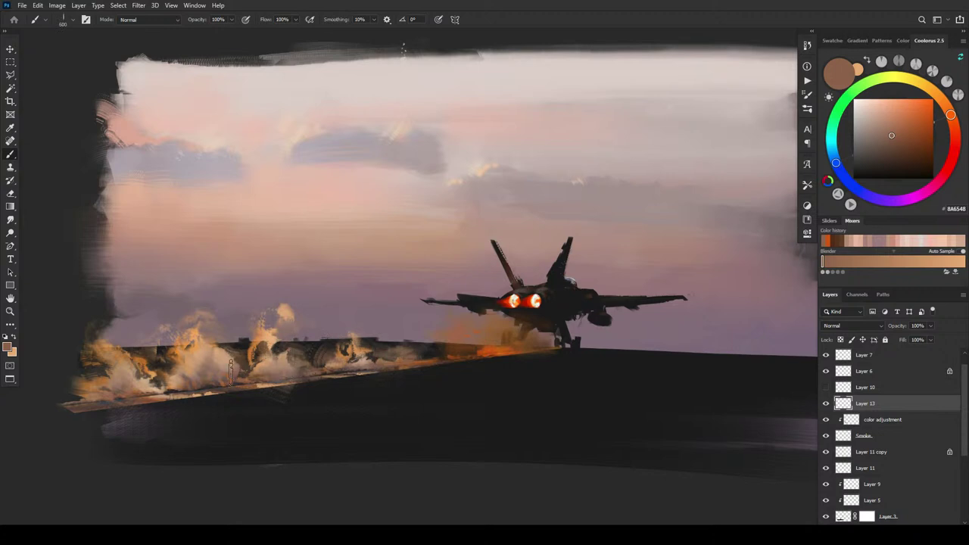
{"action": "left_click_drag", "start_coordinate": [232, 364], "coordinate": [215, 359]}
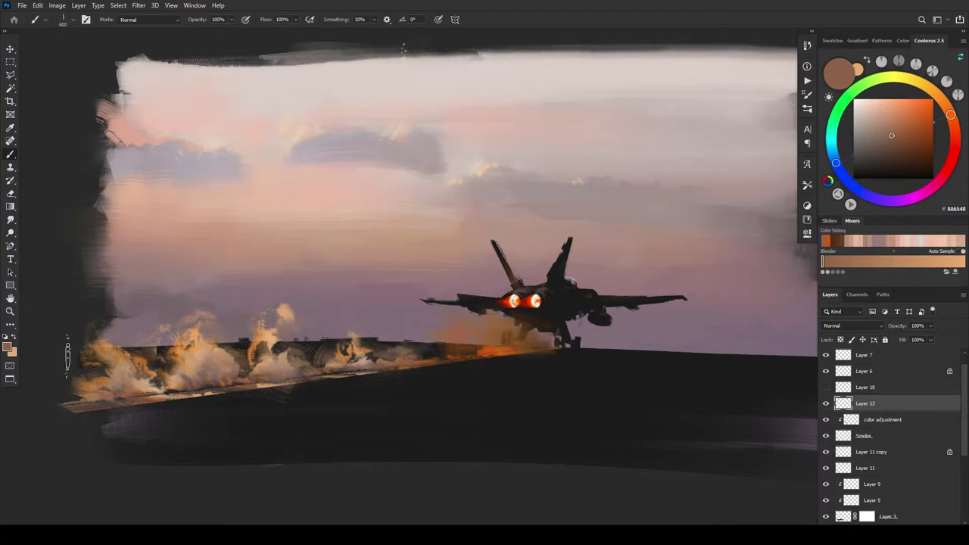
Step: Extend the brown smoke past the runway's far-left end, sampling further browns from the leftmost plume
{"action": "mouse_move", "coordinate": [68, 356]}
{"action": "left_mouse_down"}
{"action": "mouse_move", "coordinate": [175, 365]}
{"action": "mouse_move", "coordinate": [87, 347]}
{"action": "mouse_move", "coordinate": [97, 377]}
{"action": "left_mouse_up"}
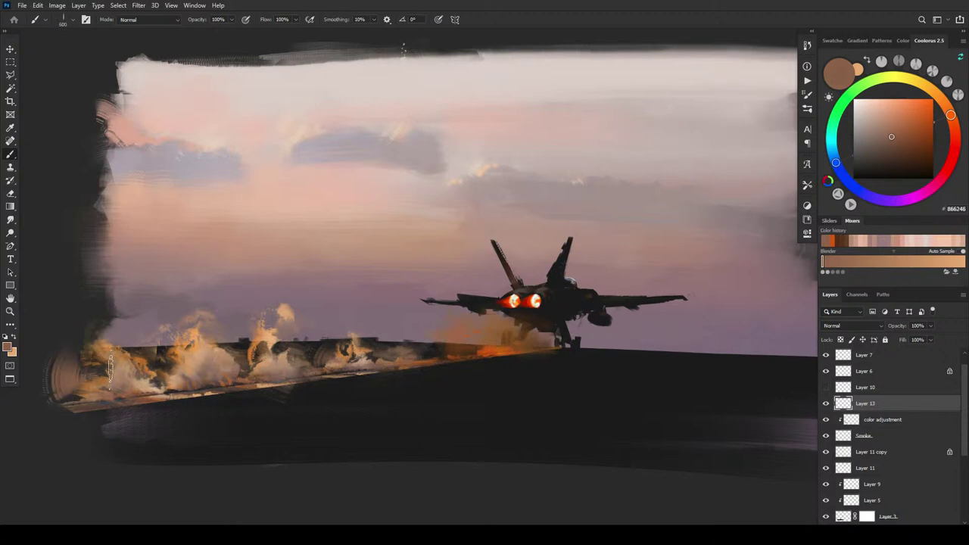
{"action": "left_click", "coordinate": [95, 378], "text": "alt"}
{"action": "left_click", "coordinate": [82, 377], "text": "alt"}
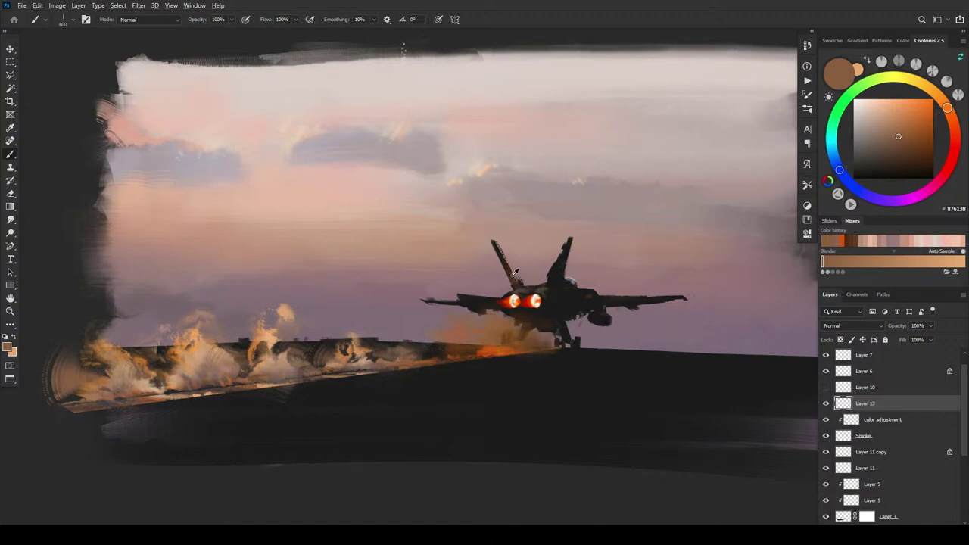
Step: Sample dark brown from the jet, check Layer 11 and Layer 11 copy, and add a new layer clipped to Layer 11 copy
{"action": "left_click", "coordinate": [550, 318], "text": "alt"}
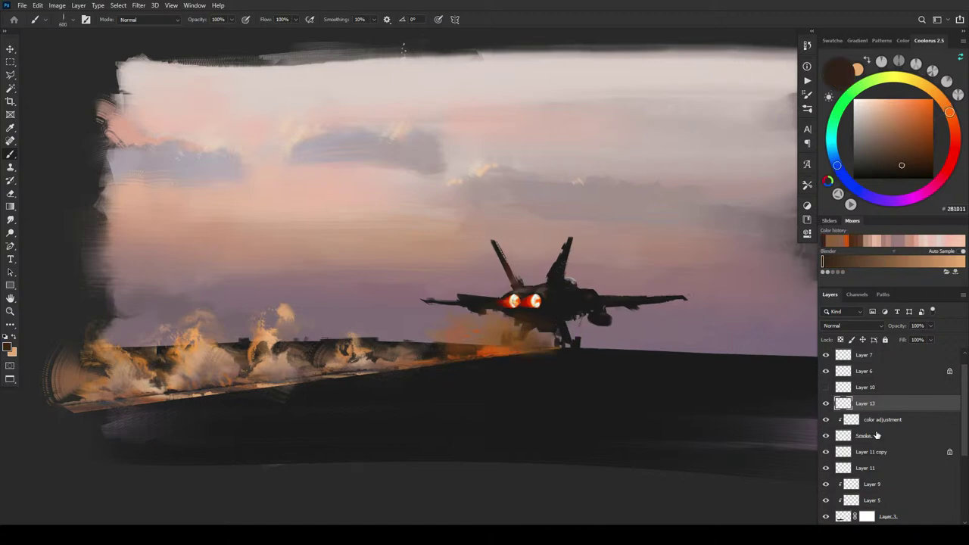
{"action": "left_click", "coordinate": [826, 468]}
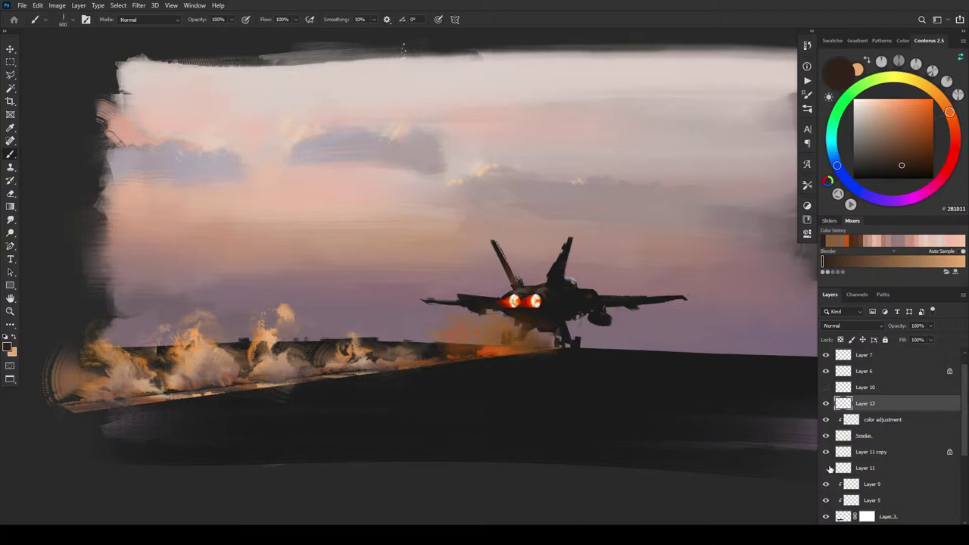
{"action": "left_click", "coordinate": [826, 468]}
{"action": "left_click", "coordinate": [826, 452]}
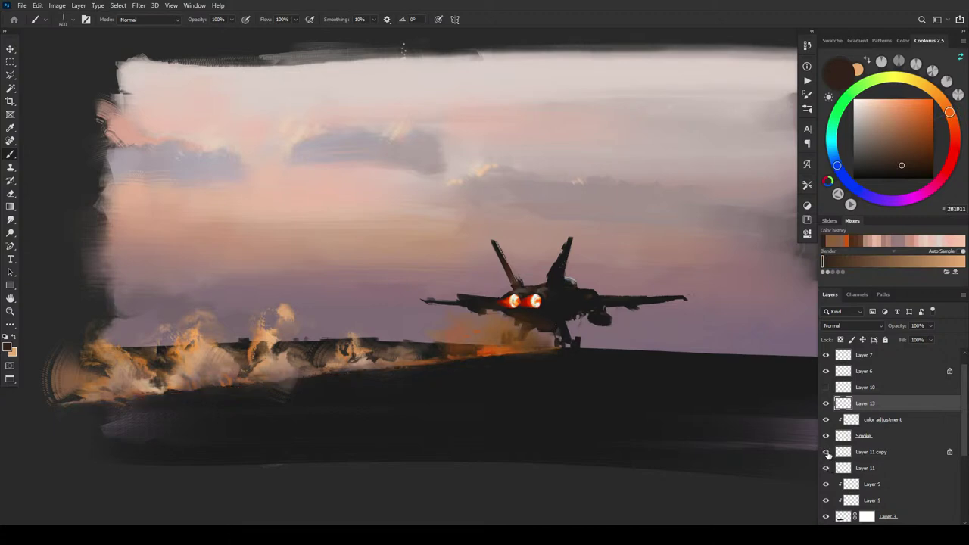
{"action": "left_click", "coordinate": [826, 452]}
{"action": "left_click", "coordinate": [878, 452]}
{"action": "key", "text": "ctrl+shift+alt+n"}
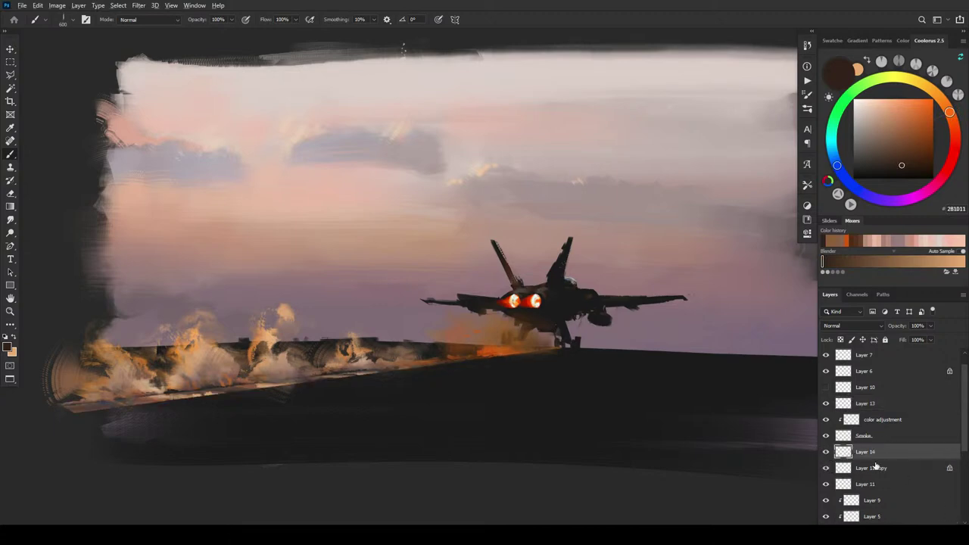
{"action": "left_click", "coordinate": [879, 459], "text": "alt"}
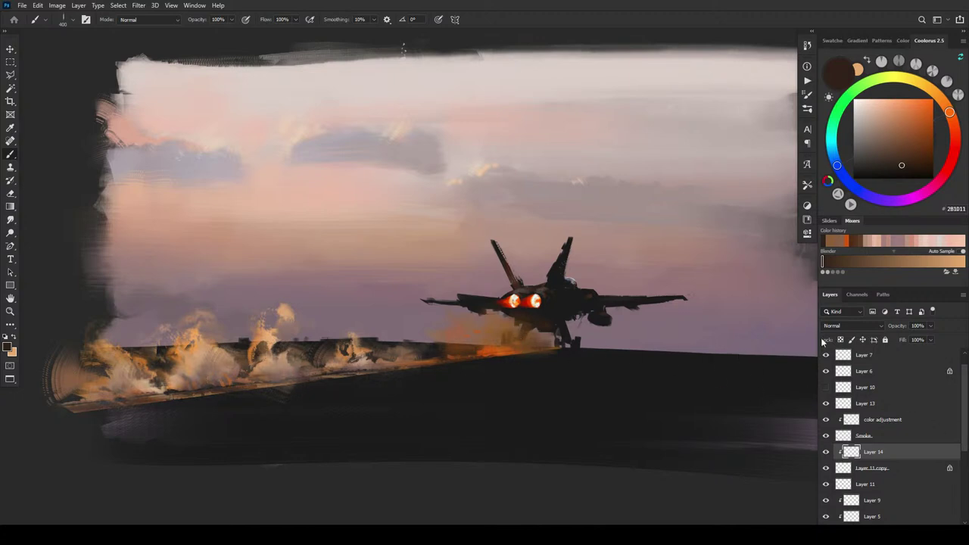
Step: Add a new layer above Layer 9, clip it to the runway layers below, and set the painting colour to black
{"action": "scroll", "coordinate": [966, 418], "scroll_direction": "down", "scroll_amount": 3}
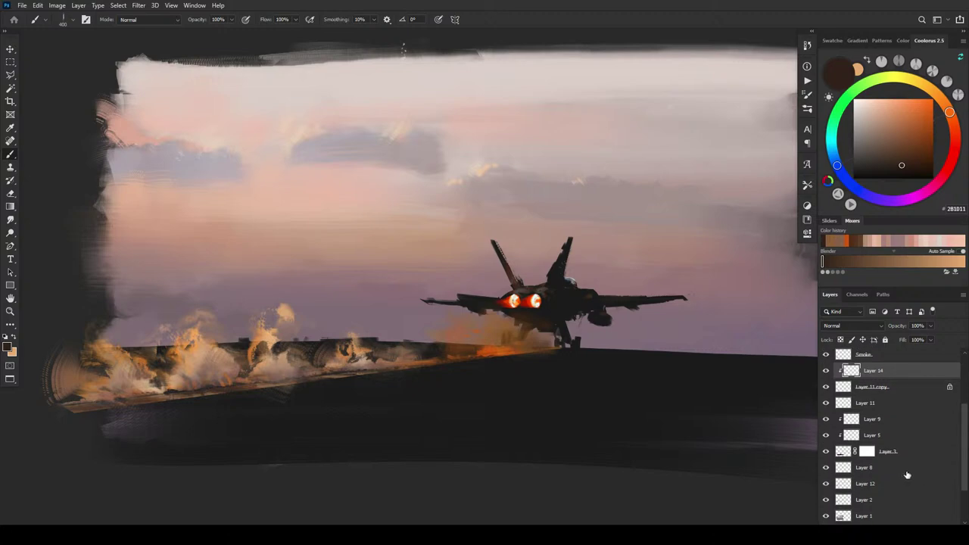
{"action": "left_click", "coordinate": [907, 454]}
{"action": "left_click", "coordinate": [889, 422]}
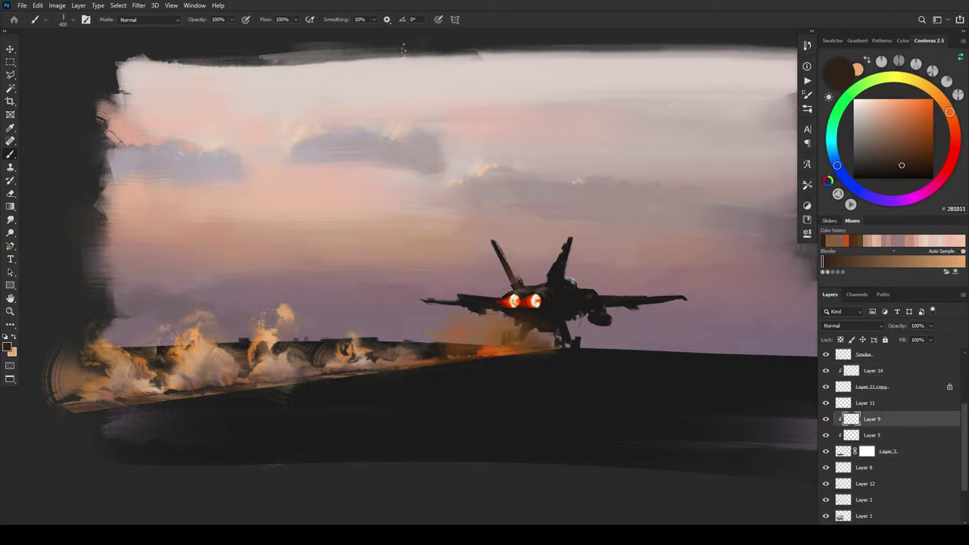
{"action": "left_click", "coordinate": [919, 522]}
{"action": "left_click", "coordinate": [584, 405], "text": "alt"}
{"action": "left_click_drag", "start_coordinate": [856, 171], "coordinate": [822, 191]}
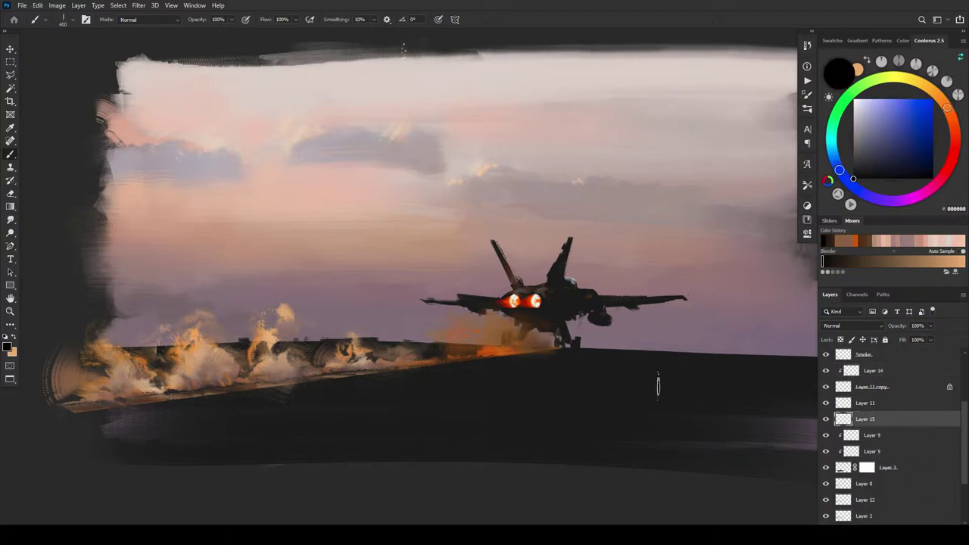
{"action": "left_click", "coordinate": [899, 426], "text": "alt"}
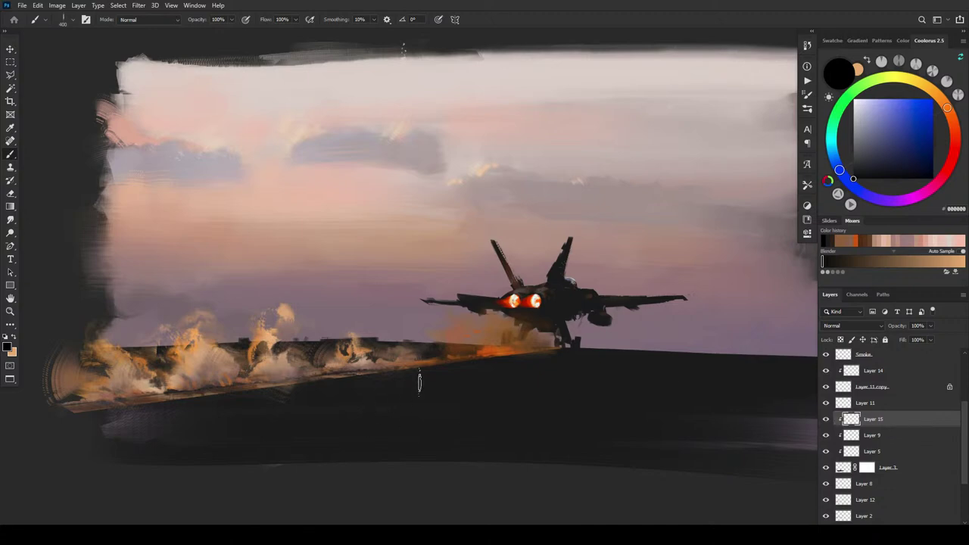
{"action": "mouse_move", "coordinate": [443, 362]}
{"action": "left_mouse_down"}
{"action": "mouse_move", "coordinate": [170, 377]}
{"action": "mouse_move", "coordinate": [553, 352]}
{"action": "left_mouse_up"}
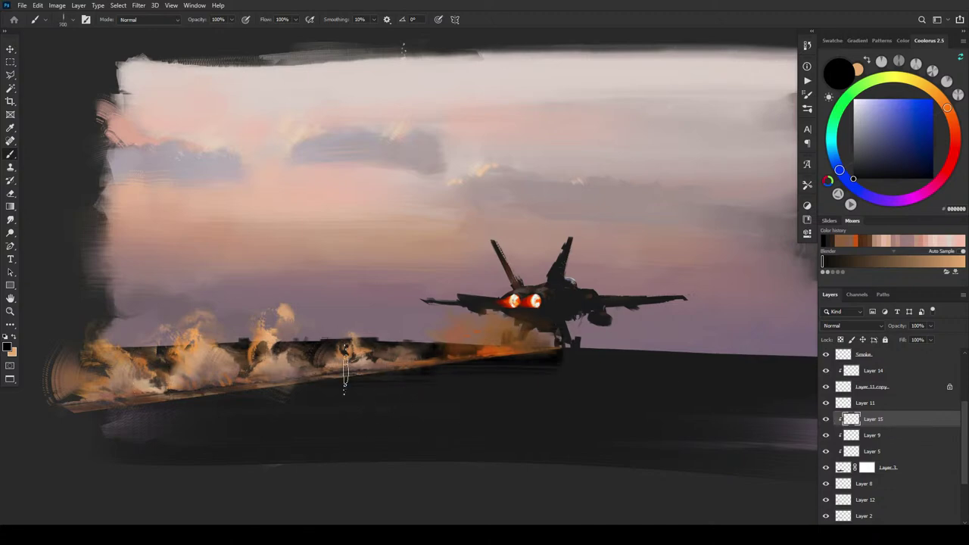
{"action": "left_click_drag", "start_coordinate": [346, 371], "coordinate": [685, 373]}
{"action": "key", "text": "ctrl+z"}
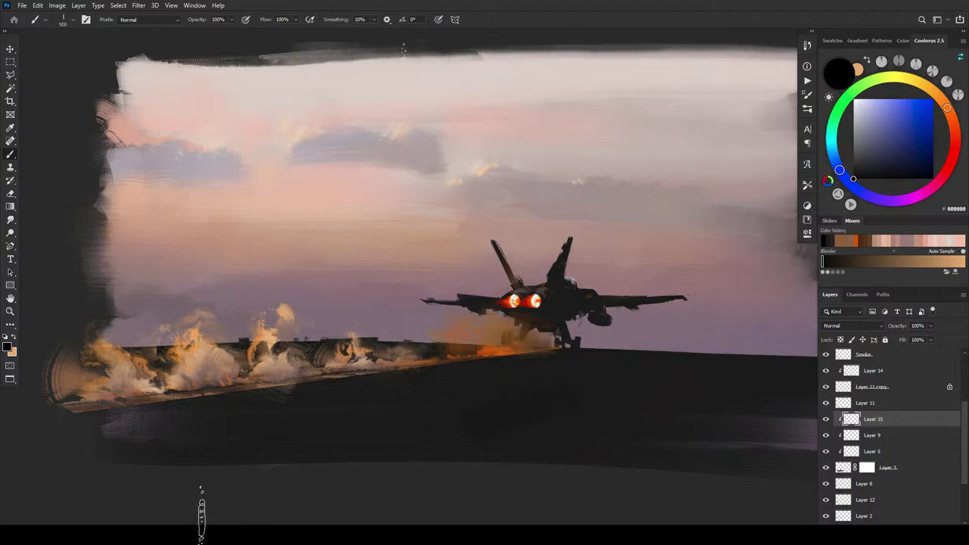
Step: Enlarge the brush to size 1200 and paint black across the lower-left part of the runway
{"action": "key", "text": "bracketright"}
{"action": "key", "text": "bracketright"}
{"action": "key", "text": "bracketright"}
{"action": "mouse_move", "coordinate": [100, 501]}
{"action": "left_mouse_down"}
{"action": "mouse_move", "coordinate": [486, 405]}
{"action": "mouse_move", "coordinate": [164, 486]}
{"action": "mouse_move", "coordinate": [390, 436]}
{"action": "left_mouse_up"}
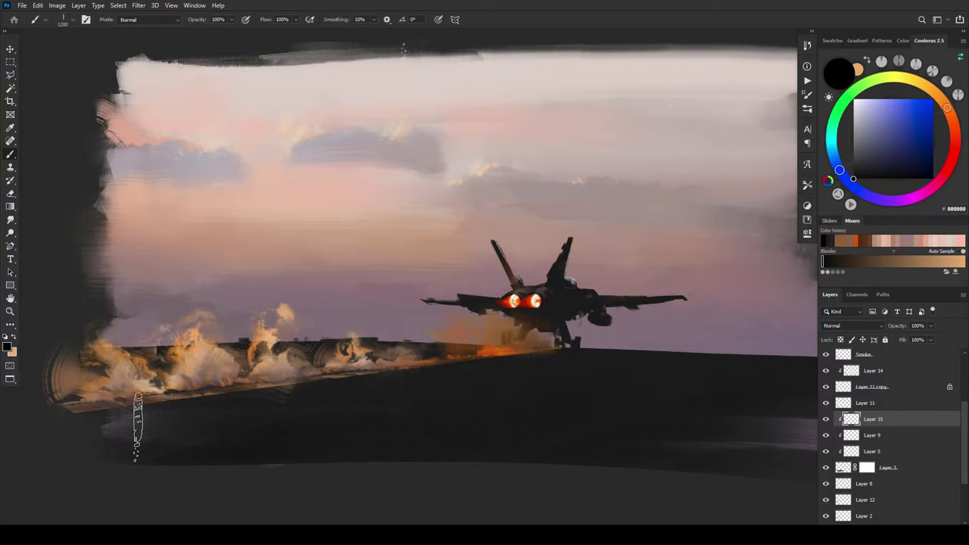
Step: Reduce the brush through size 700 to size 80 and refine the dark surface near the runway's edge
{"action": "key", "text": "["}
{"action": "key", "text": "["}
{"action": "key", "text": "["}
{"action": "key", "text": "["}
{"action": "key", "text": "["}
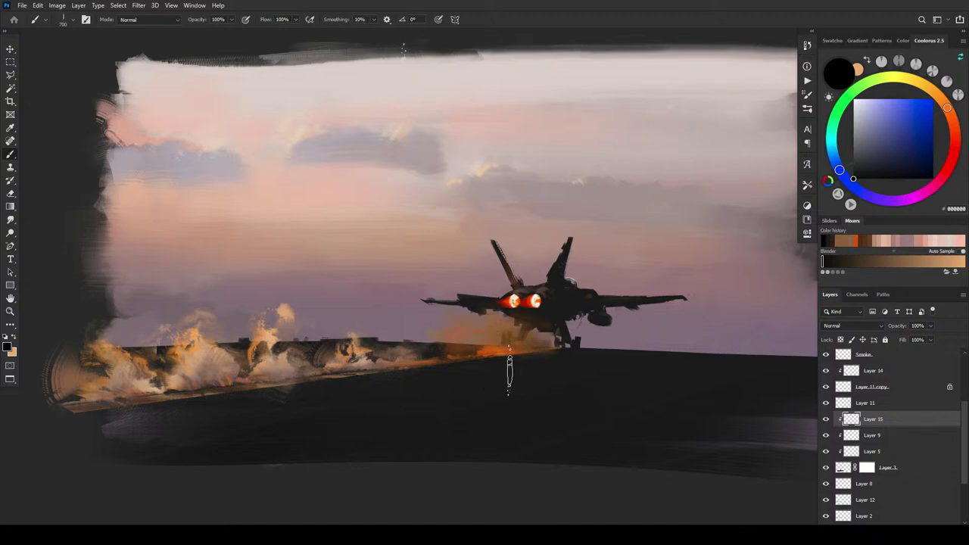
{"action": "key", "text": "bracketleft"}
{"action": "key", "text": "bracketleft"}
{"action": "key", "text": "bracketleft"}
{"action": "key", "text": "bracketleft"}
{"action": "key", "text": "bracketleft"}
Step: Mix dark blue-greys #1F1F23, #25252F and #2A2A3B and tint the runway surface at brush size 600
{"action": "left_click", "coordinate": [187, 412], "text": "alt"}
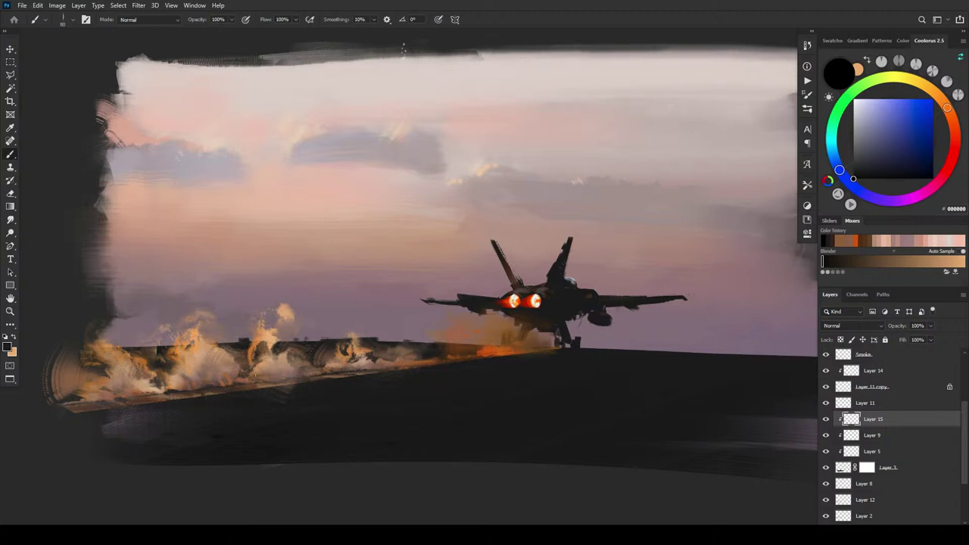
{"action": "left_click", "coordinate": [861, 168]}
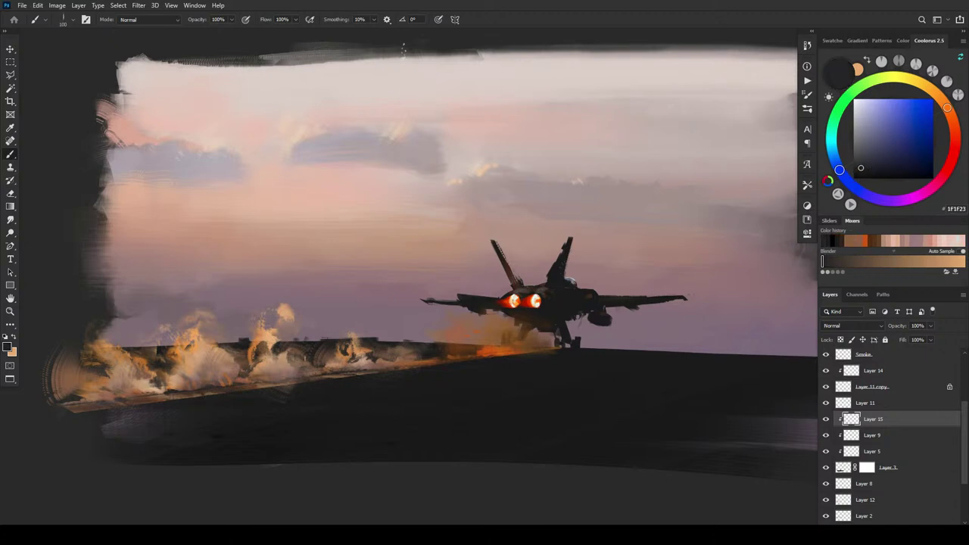
{"action": "key", "text": "bracketright"}
{"action": "key", "text": "bracketright"}
{"action": "key", "text": "bracketright"}
{"action": "key", "text": "bracketright"}
{"action": "key", "text": "bracketright"}
{"action": "left_click", "coordinate": [870, 164]}
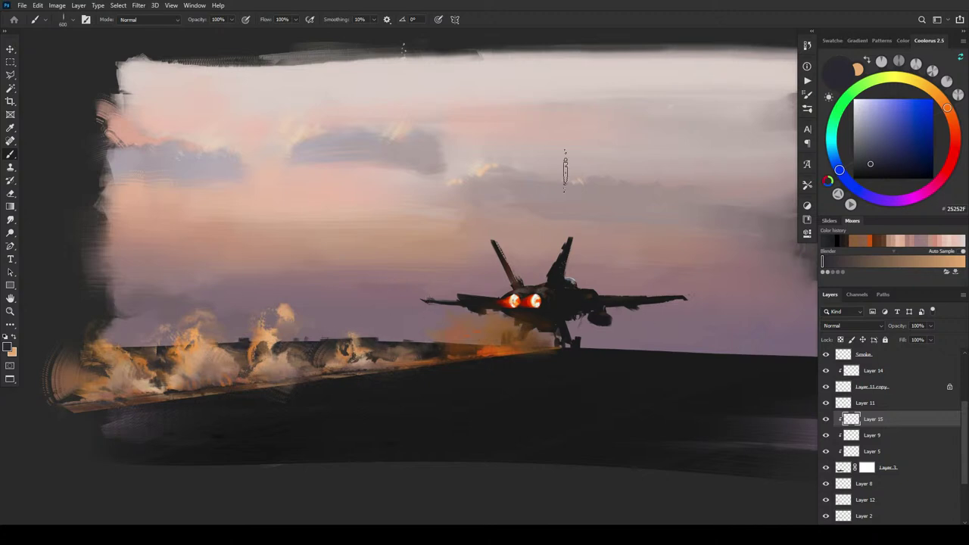
{"action": "left_click", "coordinate": [876, 161]}
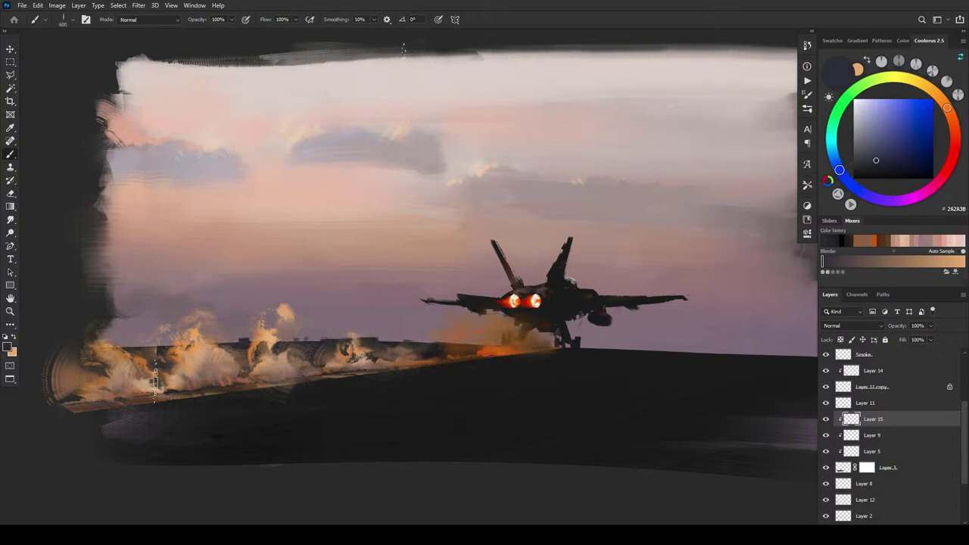
Step: Darken the colour through #181823 and #171719 to #080809 and paint the runway surface below the exhaust smoke
{"action": "key", "text": "bracketleft"}
{"action": "key", "text": "bracketleft"}
{"action": "key", "text": "bracketleft"}
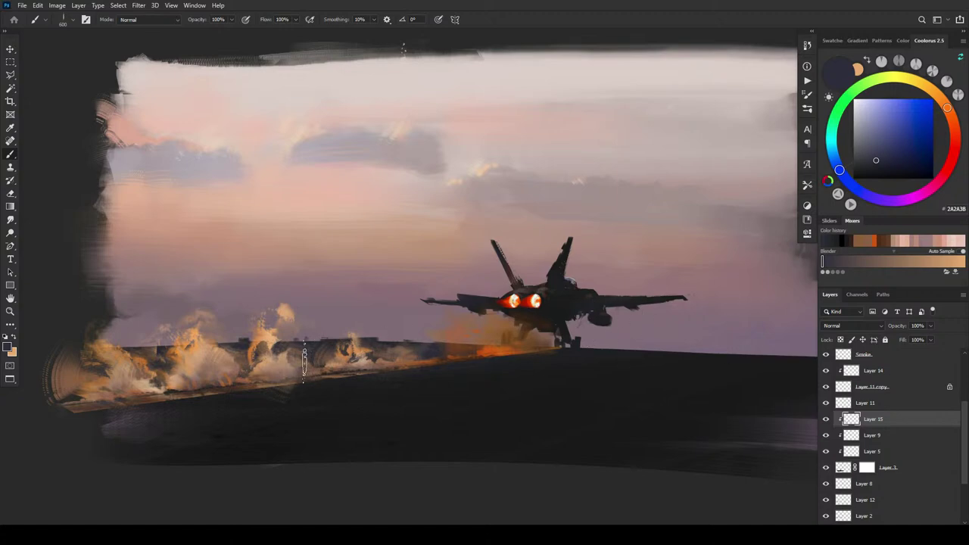
{"action": "left_click", "coordinate": [871, 168]}
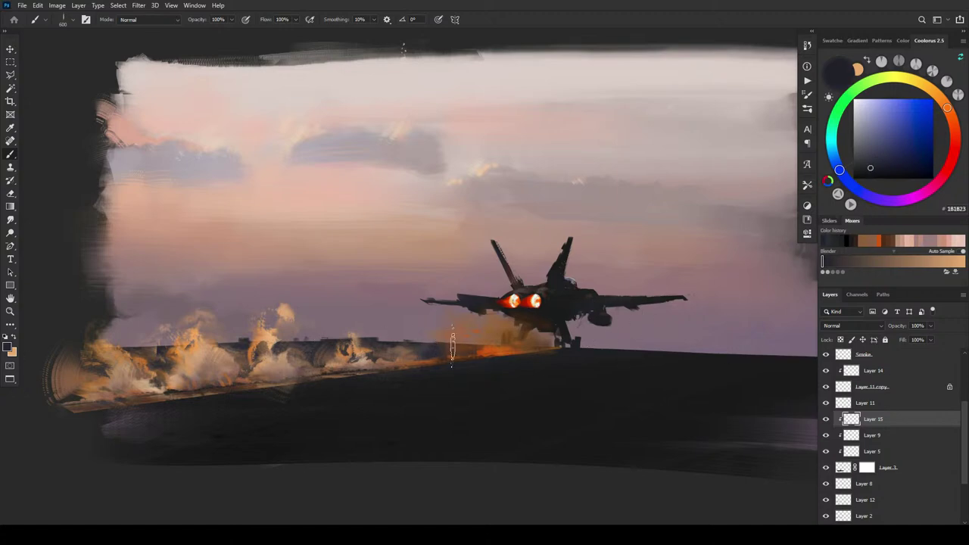
{"action": "left_click", "coordinate": [859, 172]}
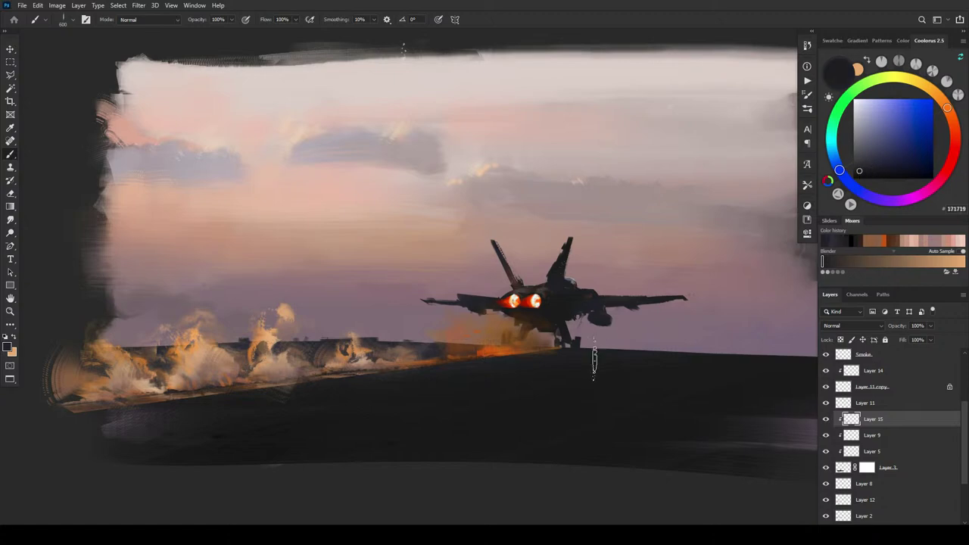
{"action": "left_click", "coordinate": [861, 176]}
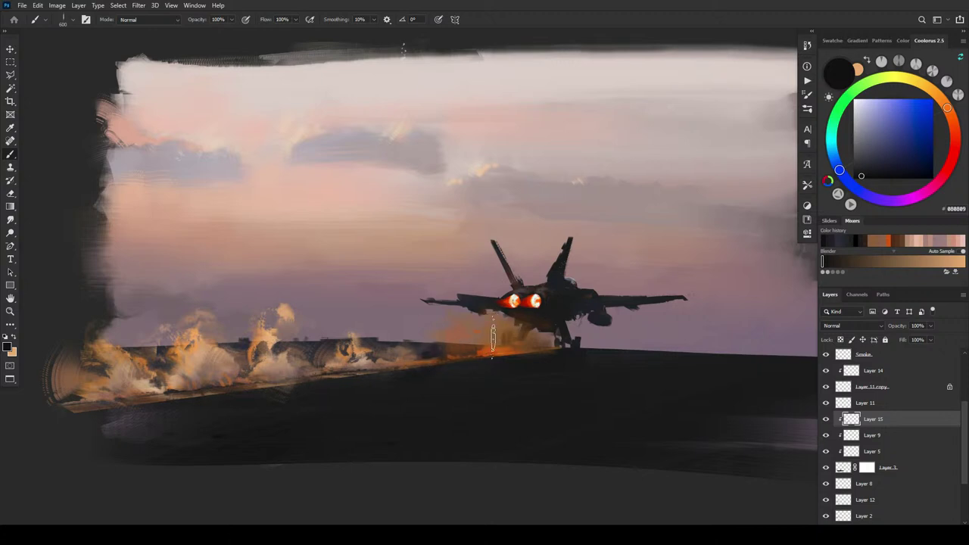
{"action": "left_click_drag", "start_coordinate": [461, 340], "coordinate": [464, 364]}
Step: Lighten the brush colour through #1F1F23 to #212126 and reduce the brush to size 400
{"action": "left_click", "coordinate": [862, 169]}
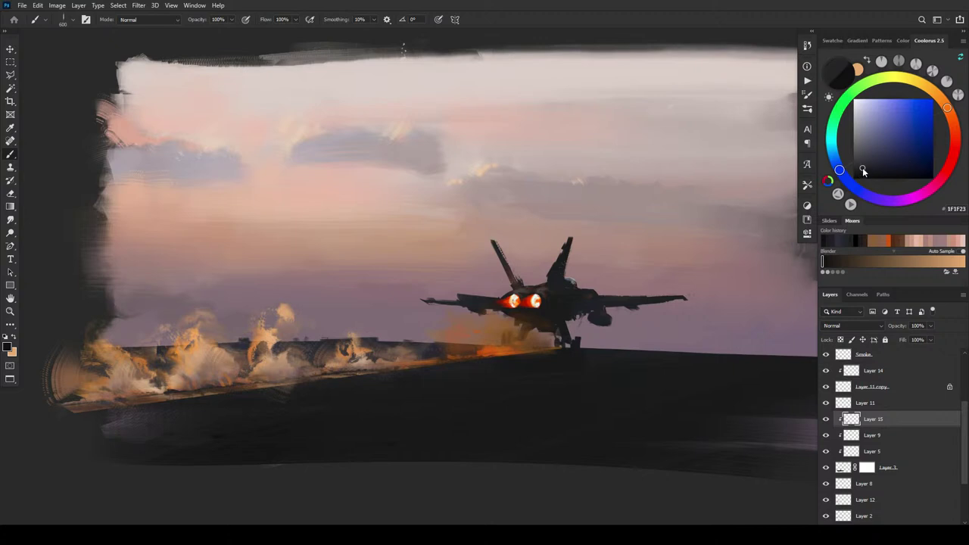
{"action": "left_click_drag", "start_coordinate": [863, 169], "coordinate": [863, 166]}
{"action": "key", "text": "bracketleft"}
{"action": "key", "text": "bracketleft"}
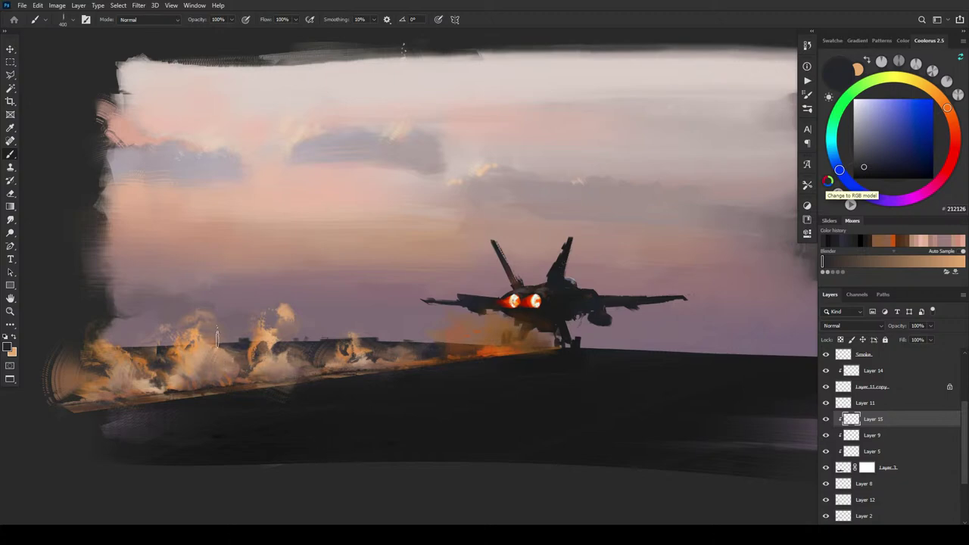
Step: Compare the smoke with and without Layer 13 and try duplicating that layer
{"action": "scroll", "coordinate": [964, 410], "scroll_direction": "up", "scroll_amount": 3}
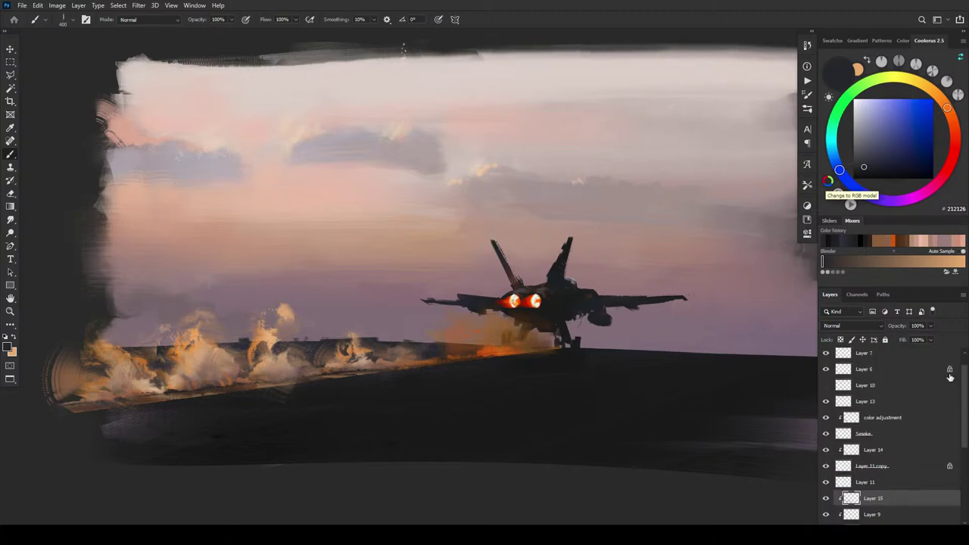
{"action": "left_click", "coordinate": [825, 401]}
{"action": "left_click", "coordinate": [825, 402]}
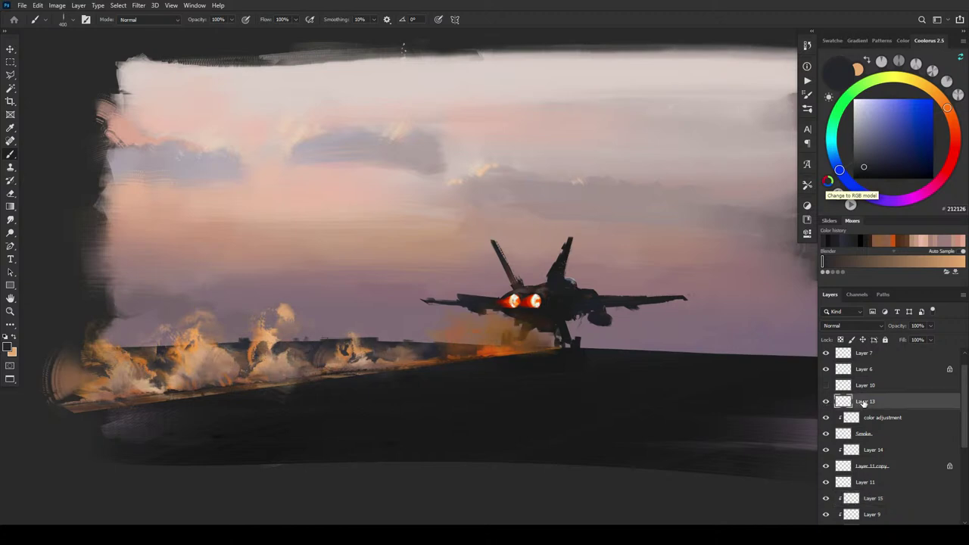
{"action": "left_click", "coordinate": [851, 401]}
{"action": "key", "text": "ctrl+j"}
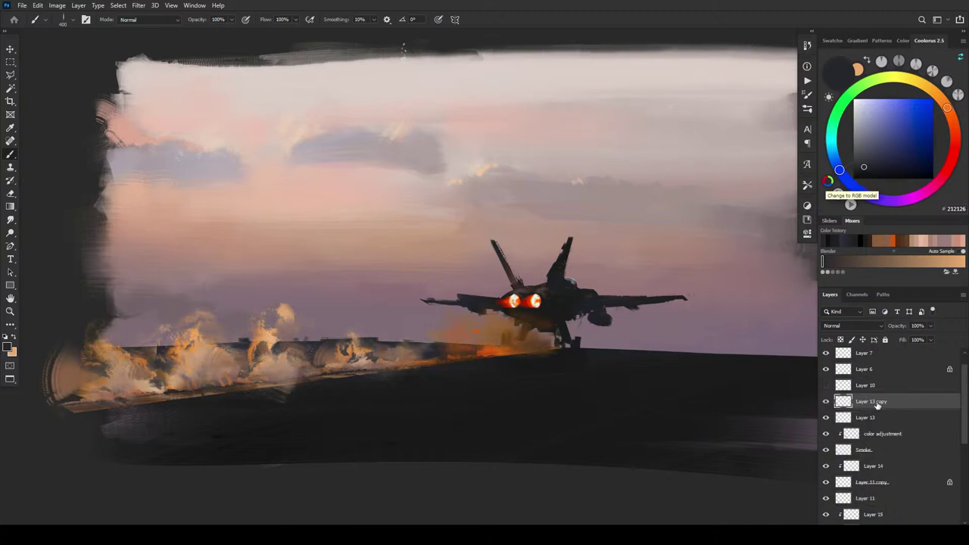
{"action": "key", "text": "ctrl+z"}
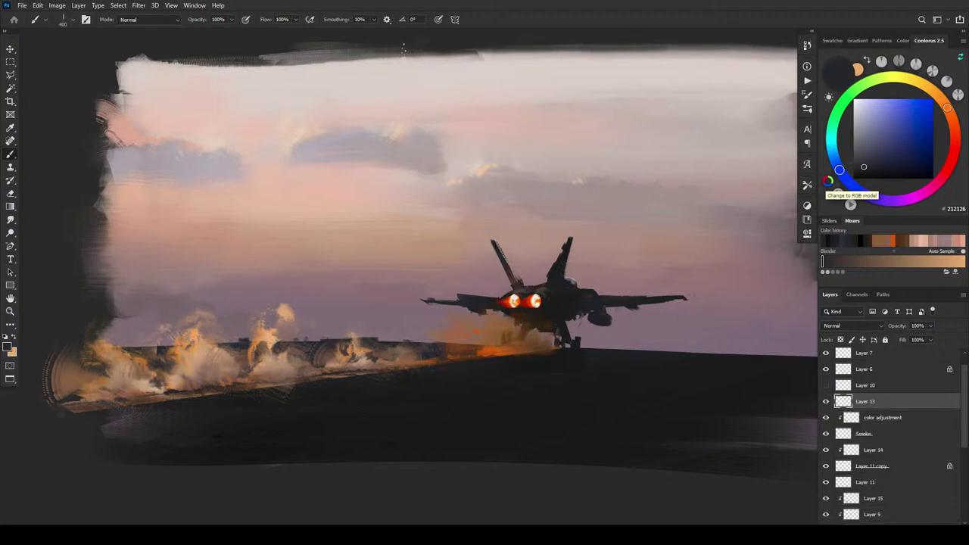
Step: Load the Smoke layer's painted area as a selection, add Layer 13's area to it and keep the color adjustment layer visible
{"action": "left_click", "coordinate": [826, 417]}
{"action": "left_click", "coordinate": [826, 418]}
{"action": "left_click", "coordinate": [10, 88]}
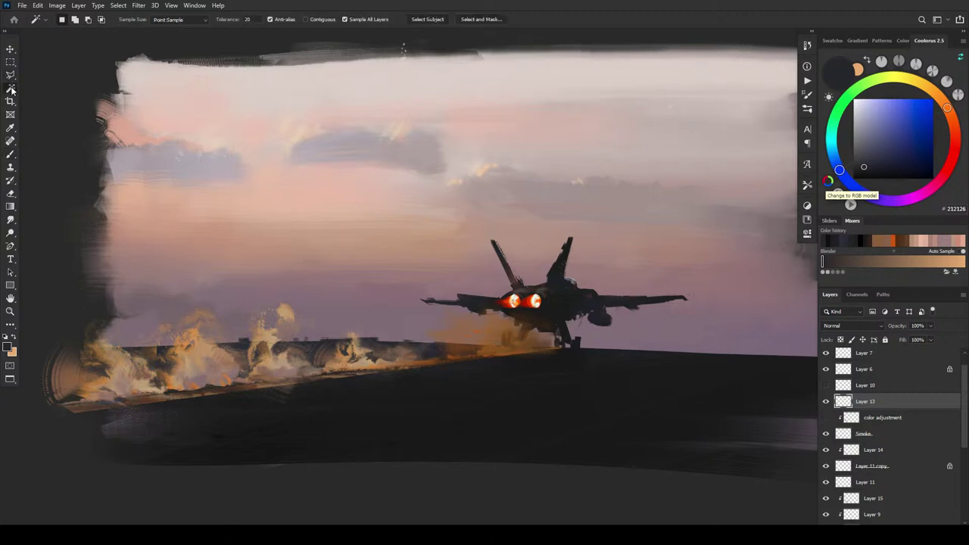
{"action": "right_click", "coordinate": [11, 89]}
{"action": "left_click", "coordinate": [846, 432]}
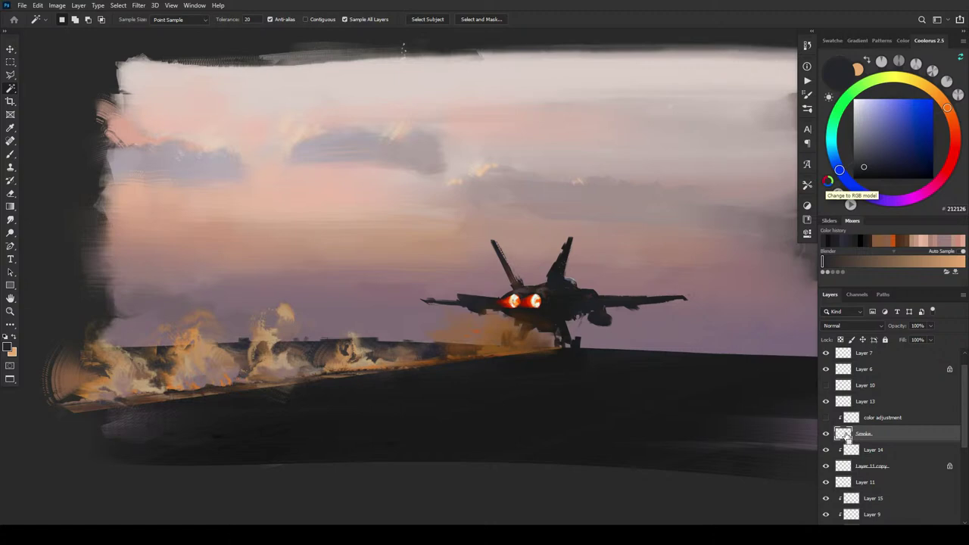
{"action": "left_click", "coordinate": [844, 433], "text": "ctrl"}
{"action": "left_click", "coordinate": [842, 404], "text": "ctrl+shift"}
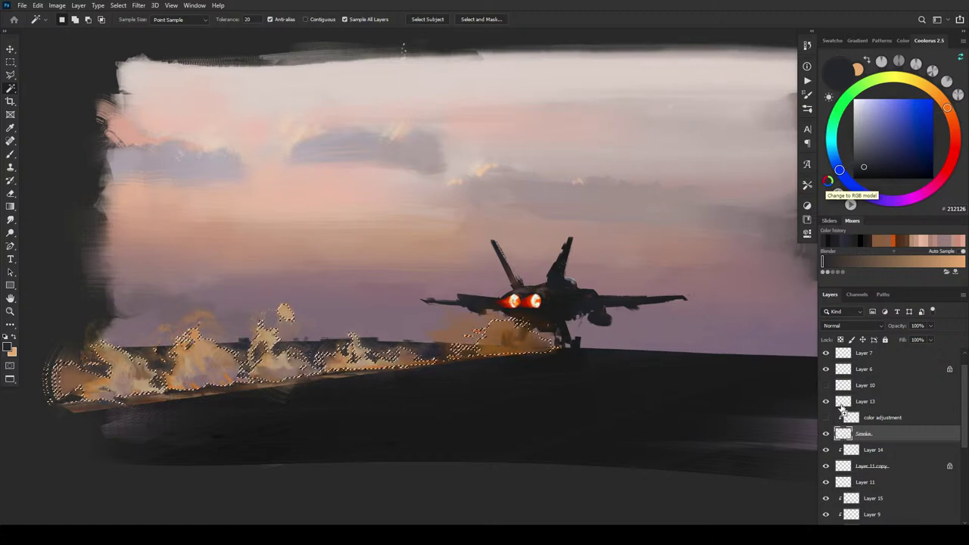
{"action": "left_click", "coordinate": [826, 417]}
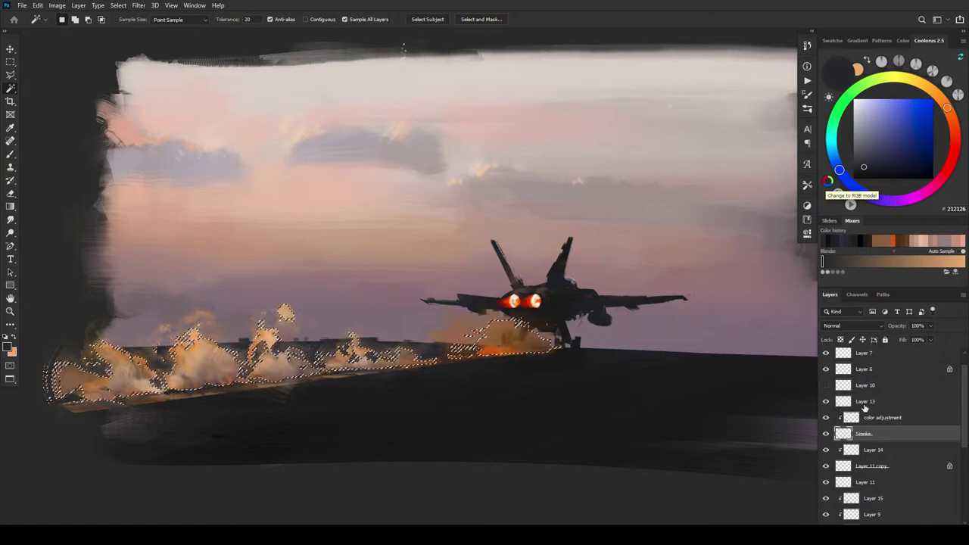
Step: Add a Curves adjustment above Layer 13 from the smoke selection and darken it with lowered midtones and a shadow point at input 34, output 24
{"action": "left_click", "coordinate": [870, 401]}
{"action": "left_click", "coordinate": [889, 530]}
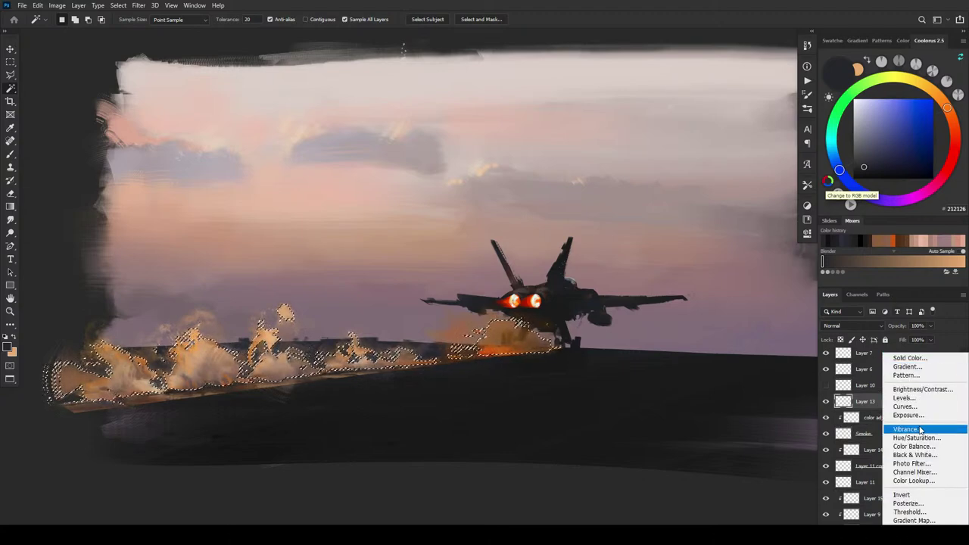
{"action": "left_click", "coordinate": [905, 407]}
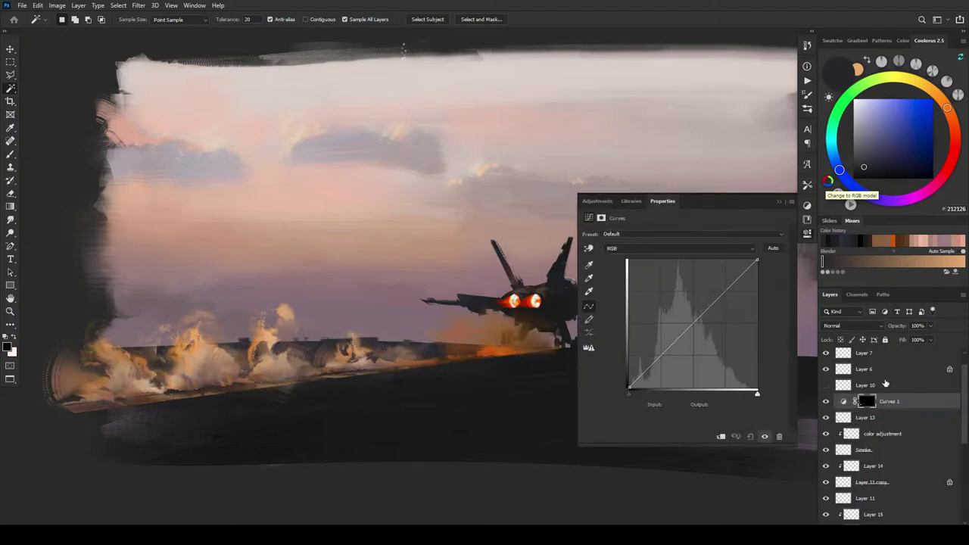
{"action": "left_click_drag", "start_coordinate": [681, 339], "coordinate": [682, 345]}
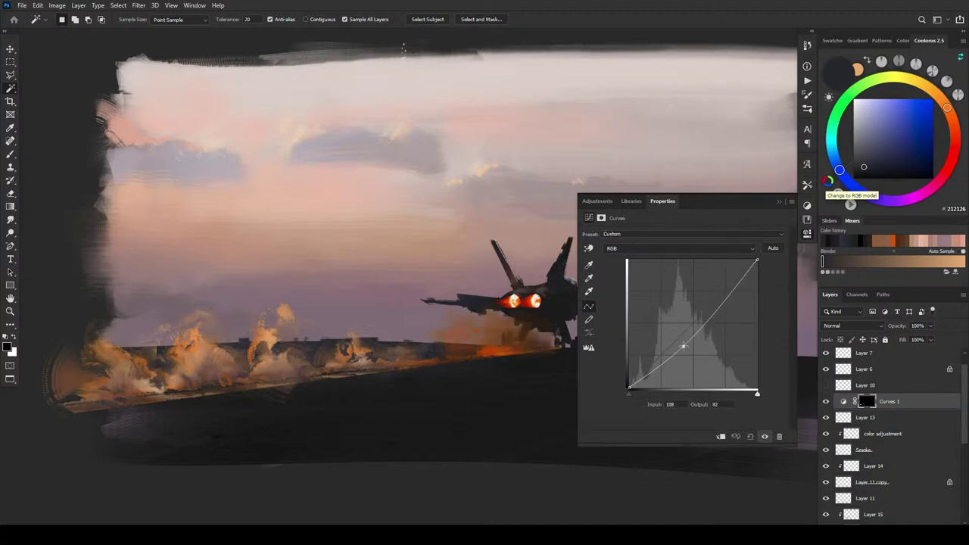
{"action": "left_click_drag", "start_coordinate": [695, 330], "coordinate": [696, 335]}
{"action": "mouse_move", "coordinate": [652, 371]}
{"action": "left_mouse_down"}
{"action": "mouse_move", "coordinate": [649, 382]}
{"action": "mouse_move", "coordinate": [646, 375]}
{"action": "left_mouse_up"}
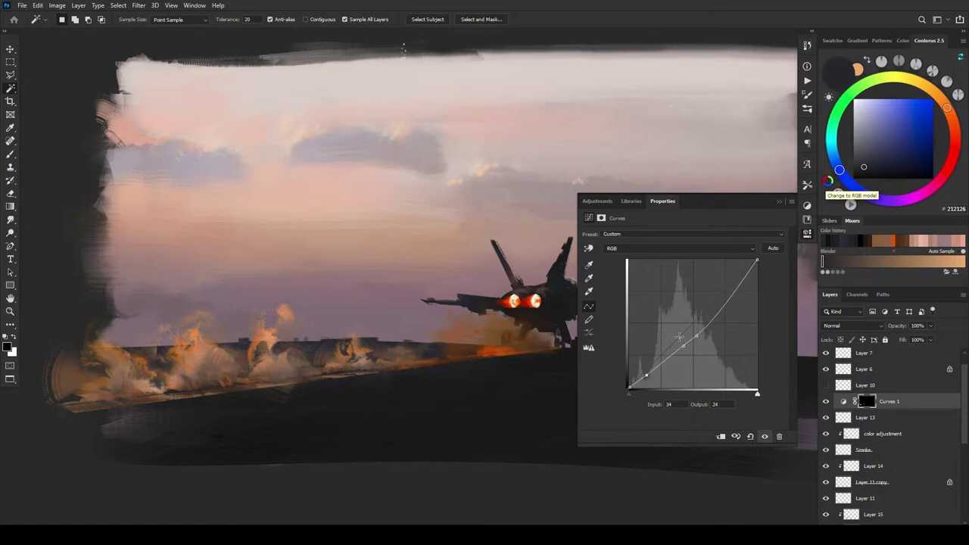
Step: Shape the smoke's curve into a contrast S-curve with low midtones and an upper point at input 183, output 170
{"action": "left_click_drag", "start_coordinate": [683, 346], "coordinate": [698, 336]}
{"action": "mouse_move", "coordinate": [726, 297]}
{"action": "left_mouse_down"}
{"action": "mouse_move", "coordinate": [723, 279]}
{"action": "mouse_move", "coordinate": [732, 283]}
{"action": "mouse_move", "coordinate": [717, 299]}
{"action": "left_mouse_up"}
{"action": "left_click", "coordinate": [735, 288]}
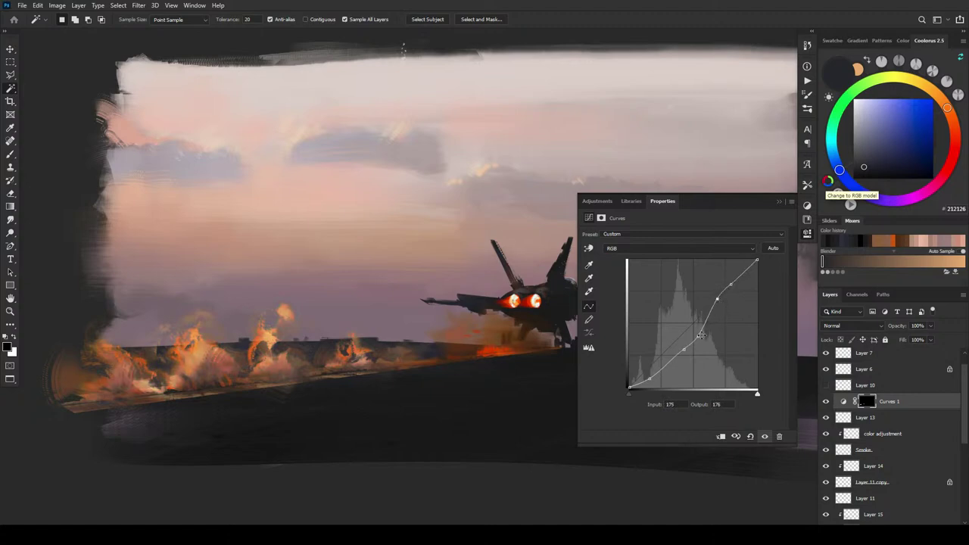
{"action": "left_click_drag", "start_coordinate": [698, 336], "coordinate": [698, 334]}
{"action": "left_click_drag", "start_coordinate": [727, 285], "coordinate": [719, 302]}
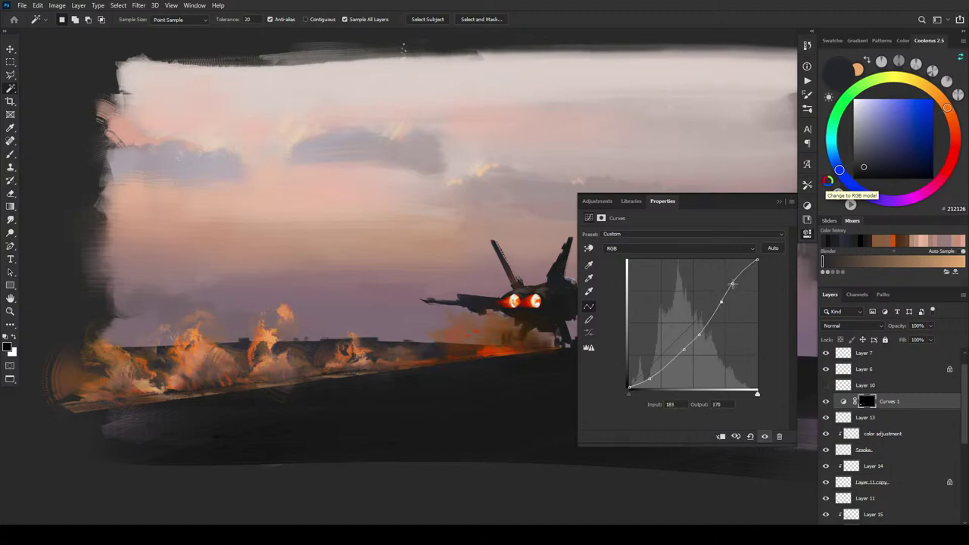
{"action": "left_click", "coordinate": [776, 203]}
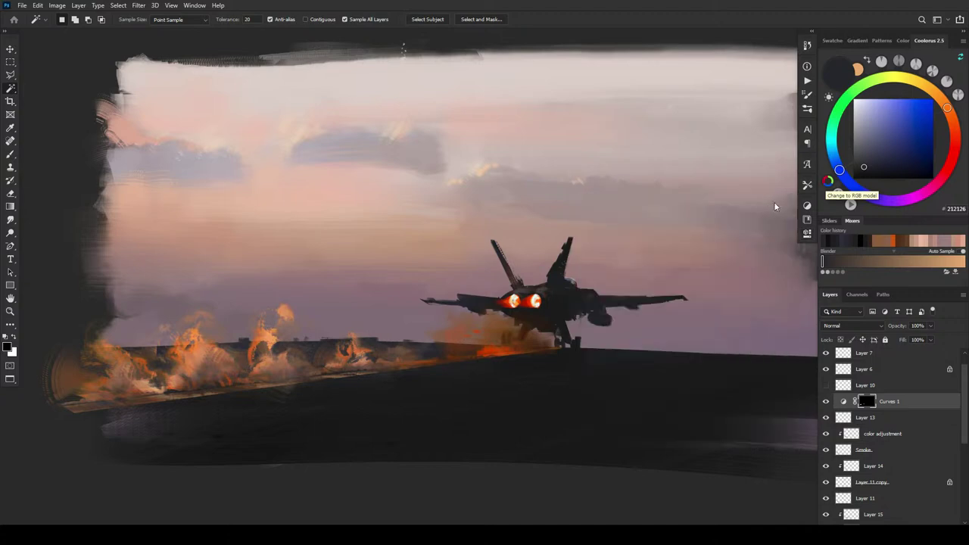
Step: Compare the painting with and without the Curves 1, Layer 6 and Layer 4 layers
{"action": "left_click", "coordinate": [826, 402]}
{"action": "left_click", "coordinate": [825, 403]}
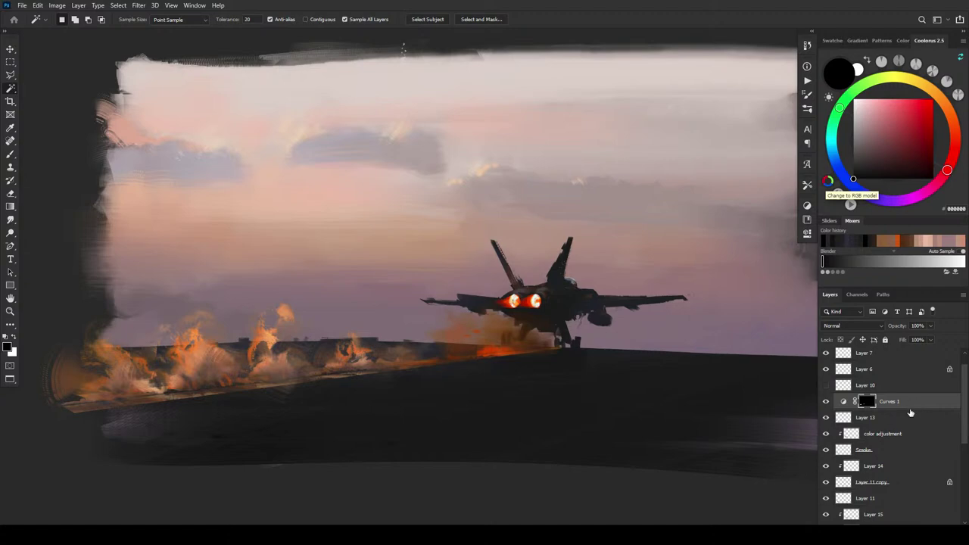
{"action": "scroll", "coordinate": [966, 399], "scroll_direction": "up", "scroll_amount": 1}
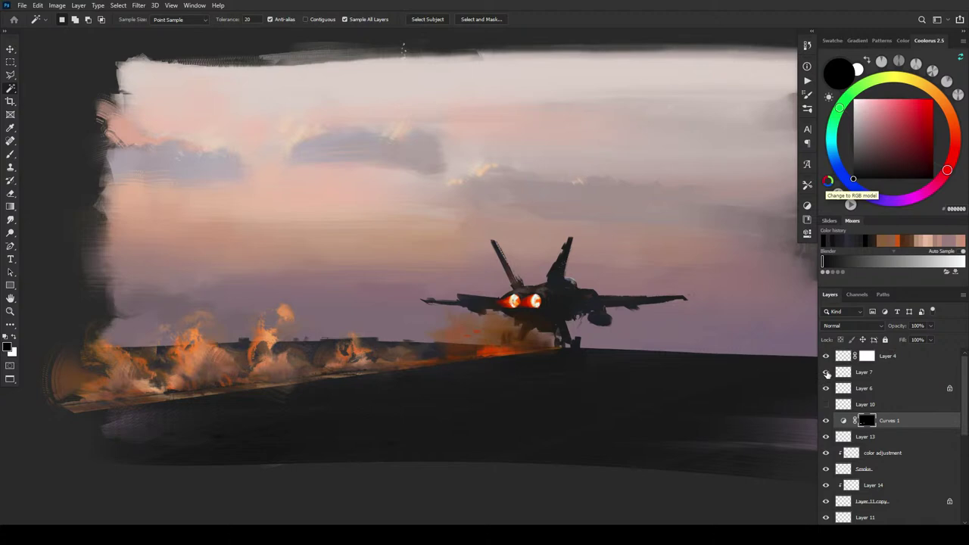
{"action": "left_click", "coordinate": [826, 388]}
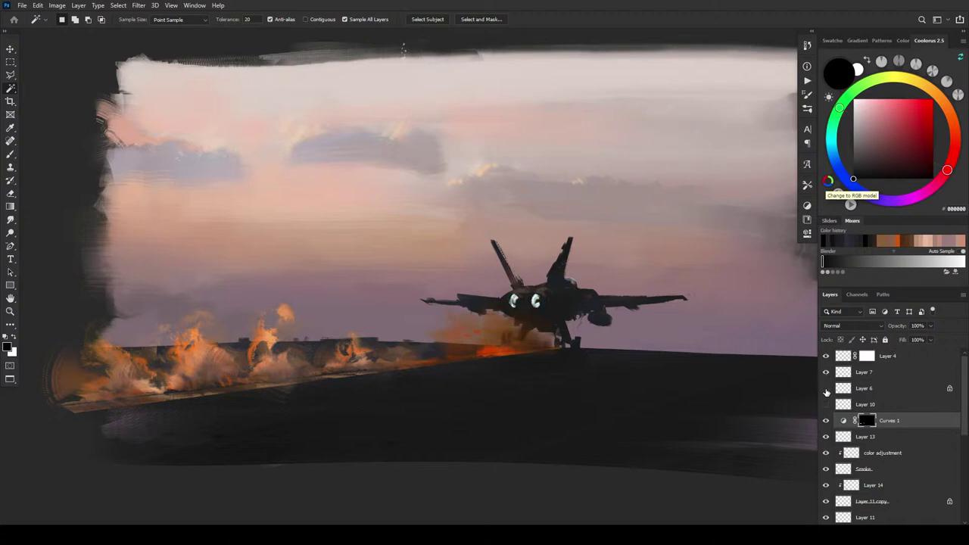
{"action": "left_click", "coordinate": [826, 388]}
{"action": "left_click", "coordinate": [825, 356]}
{"action": "left_click", "coordinate": [826, 357]}
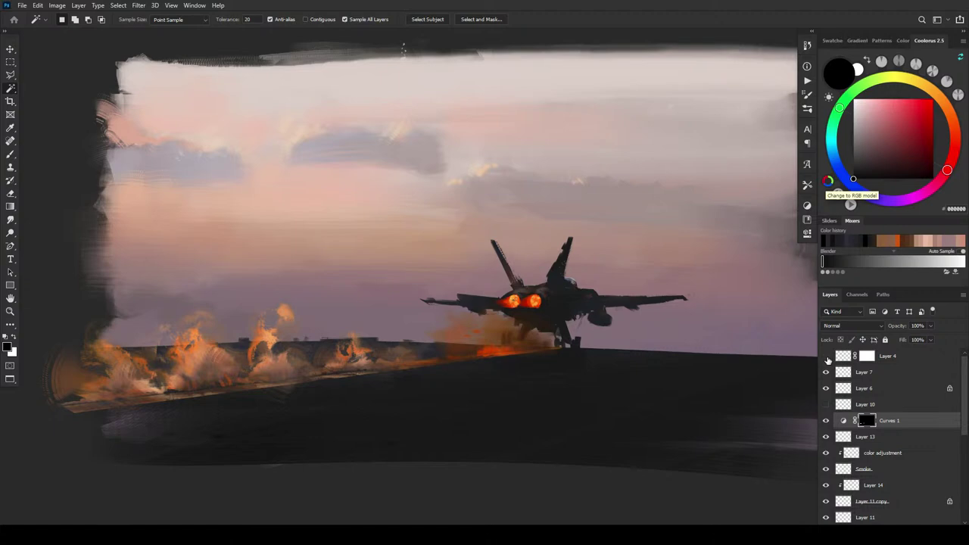
{"action": "left_click", "coordinate": [826, 357]}
{"action": "left_click", "coordinate": [826, 357]}
{"action": "left_click", "coordinate": [826, 357]}
Step: Duplicate Layer 4 with its mask and hide the original layer
{"action": "left_click", "coordinate": [904, 358]}
{"action": "key", "text": "ctrl+j"}
{"action": "left_click", "coordinate": [826, 373]}
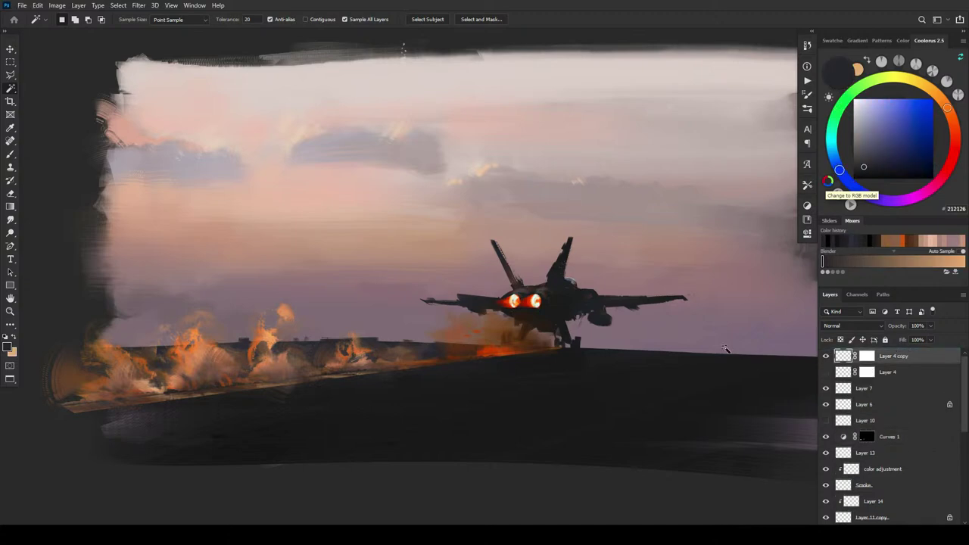
Step: Invert the layer mask of Layer 4 copy to black so the white glow on the jet's exhausts is hidden
{"action": "key", "text": "ctrl+plus"}
{"action": "key", "text": "ctrl+plus"}
{"action": "key", "text": "ctrl+plus"}
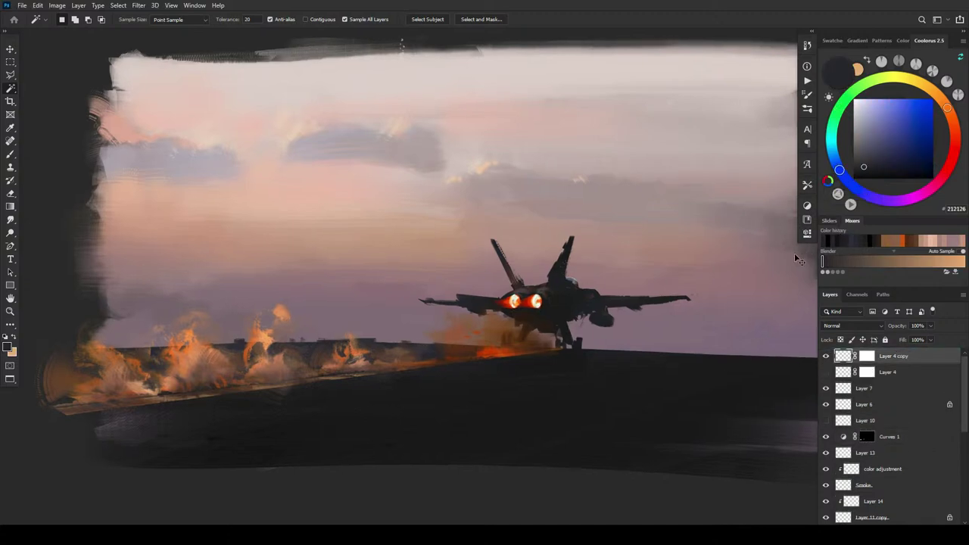
{"action": "key", "text": "ctrl+plus"}
{"action": "key", "text": "ctrl+plus"}
{"action": "key", "text": "ctrl+plus"}
{"action": "key", "text": "ctrl+plus"}
{"action": "key", "text": "ctrl+plus"}
{"action": "left_click_drag", "start_coordinate": [555, 328], "coordinate": [440, 296]}
{"action": "left_click", "coordinate": [867, 359]}
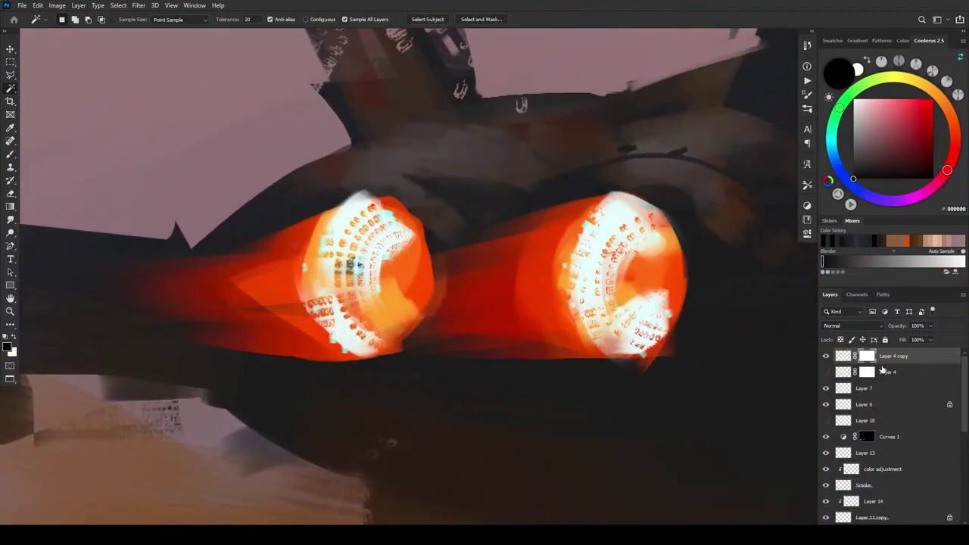
{"action": "key", "text": "ctrl+i"}
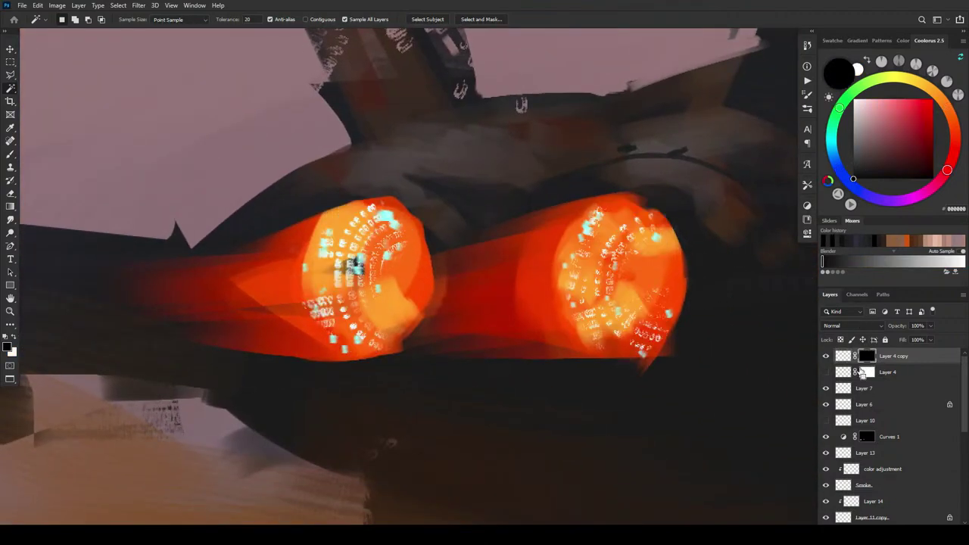
Step: Examine the exhaust glow in the view of the whole canvas and in close-up on the jet's tail
{"action": "key", "text": "ctrl+0"}
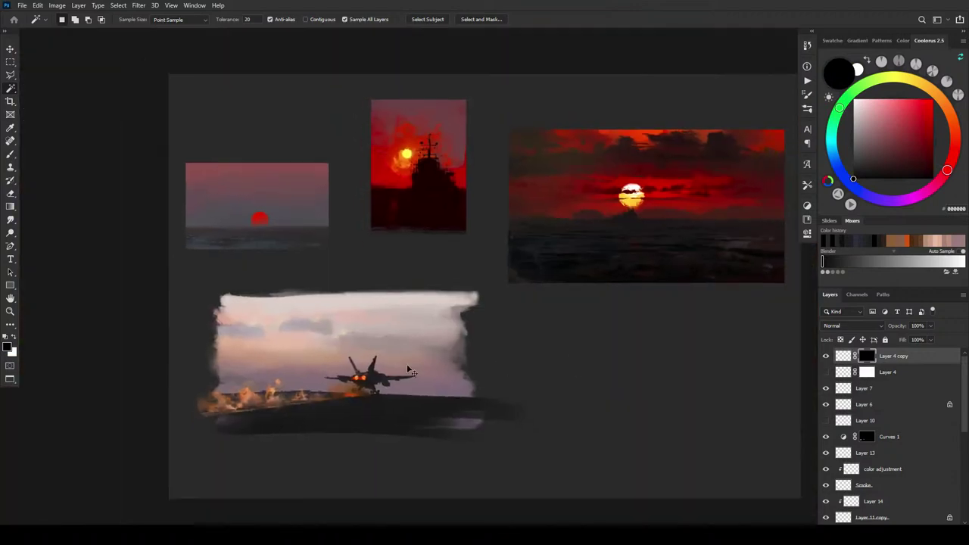
{"action": "key", "text": "ctrl+minus"}
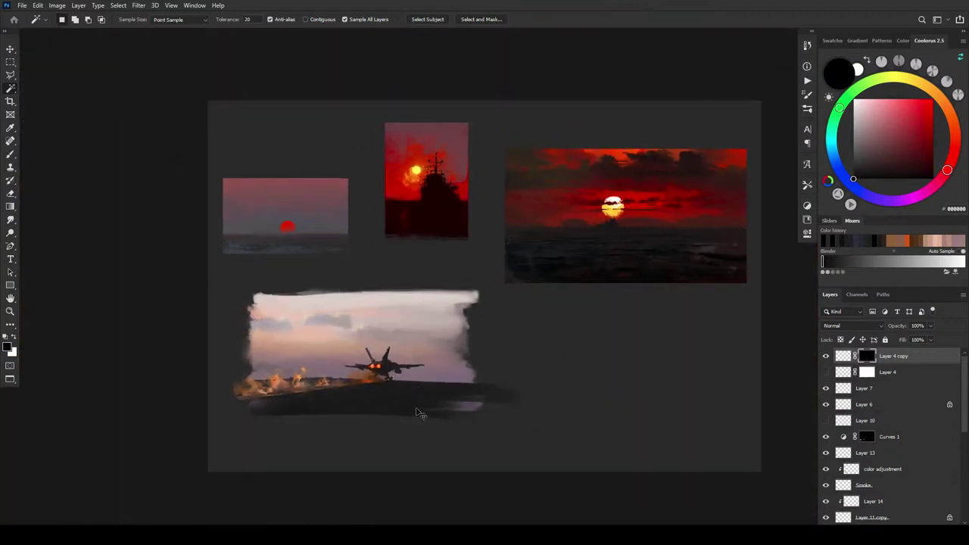
{"action": "key", "text": "ctrl+plus"}
{"action": "key", "text": "ctrl+plus"}
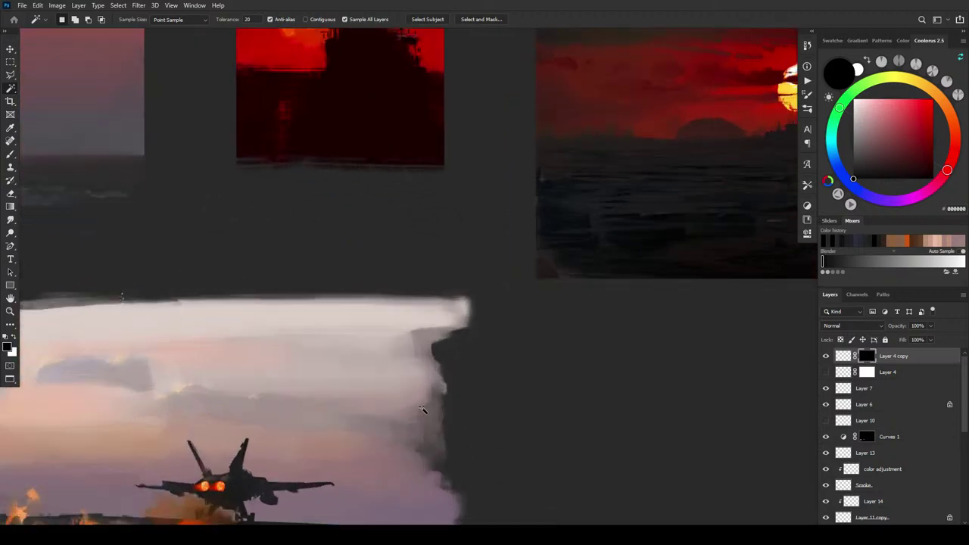
{"action": "mouse_move", "coordinate": [346, 422]}
{"action": "left_mouse_down"}
{"action": "mouse_move", "coordinate": [480, 368]}
{"action": "mouse_move", "coordinate": [452, 416]}
{"action": "left_mouse_up"}
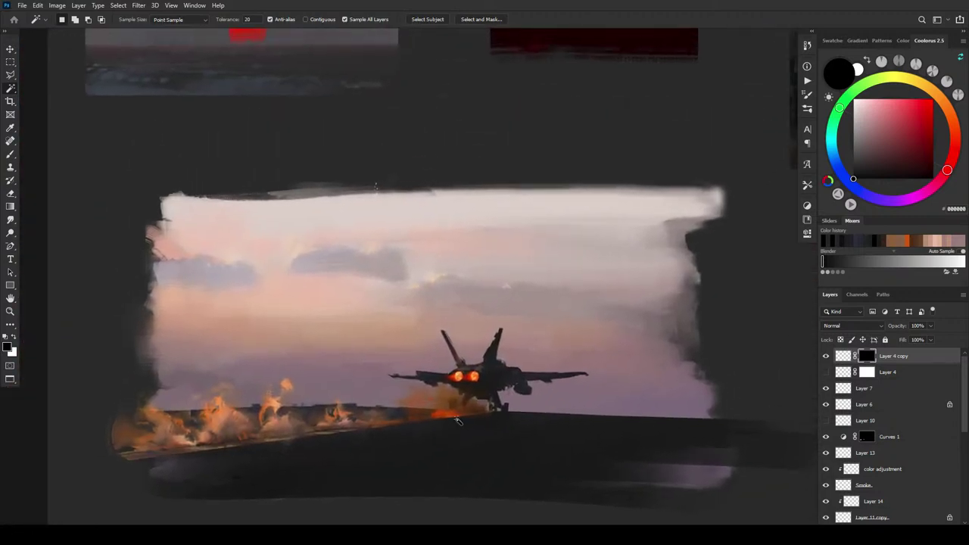
{"action": "key", "text": "ctrl+plus"}
{"action": "left_click_drag", "start_coordinate": [518, 401], "coordinate": [510, 319]}
{"action": "key", "text": "ctrl+plus"}
{"action": "key", "text": "ctrl+plus"}
{"action": "key", "text": "ctrl+plus"}
{"action": "key", "text": "ctrl+plus"}
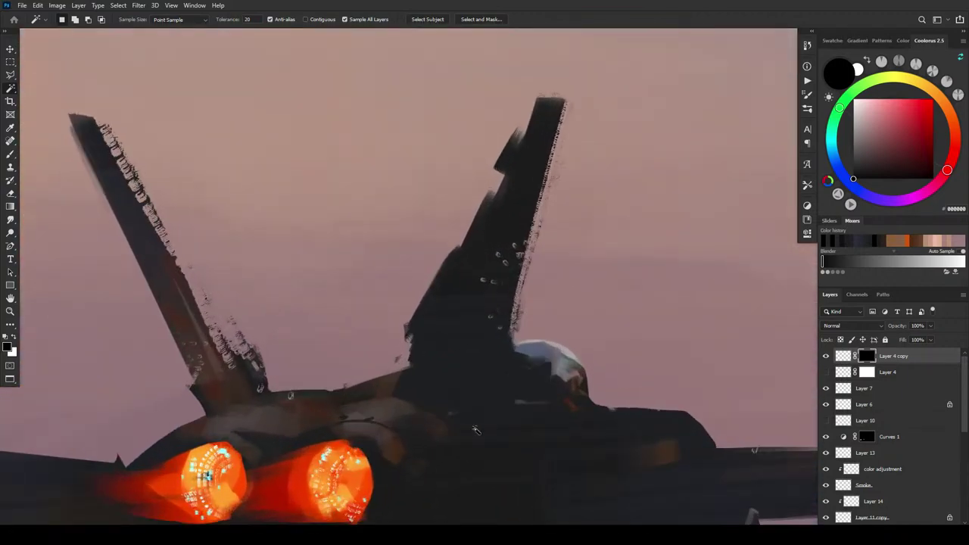
{"action": "left_click_drag", "start_coordinate": [398, 379], "coordinate": [573, 219]}
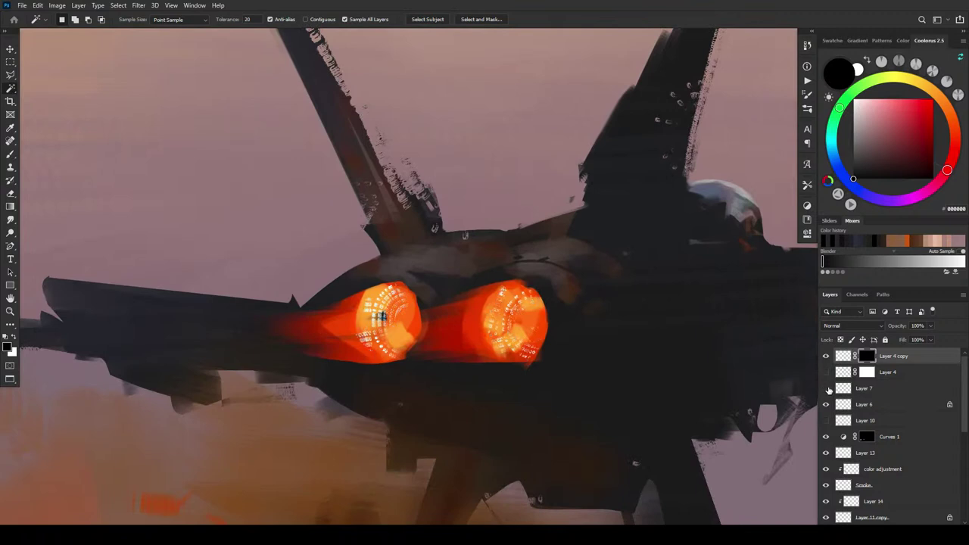
Step: Select the exhaust glow's Layer 6, set the Smudge tool to size 30 and unlock the layer's transparent pixels
{"action": "left_click", "coordinate": [827, 405]}
{"action": "left_click", "coordinate": [827, 405]}
{"action": "left_click", "coordinate": [846, 404]}
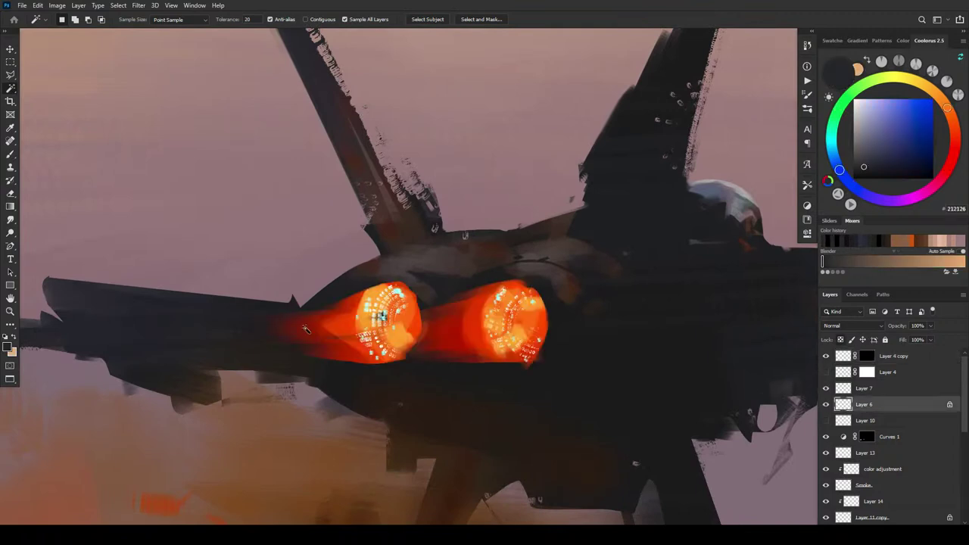
{"action": "key", "text": "r"}
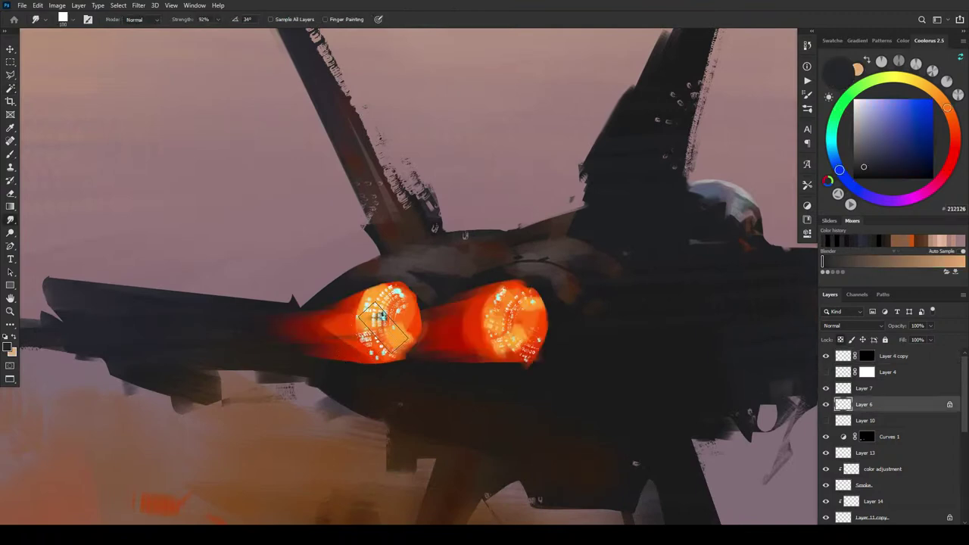
{"action": "key", "text": "bracketleft"}
{"action": "left_click", "coordinate": [840, 341]}
Step: Show the original Layer 4 glow again and compare the exhausts with Layer 4 copy hidden and shown
{"action": "left_click", "coordinate": [826, 372]}
{"action": "left_click", "coordinate": [826, 357]}
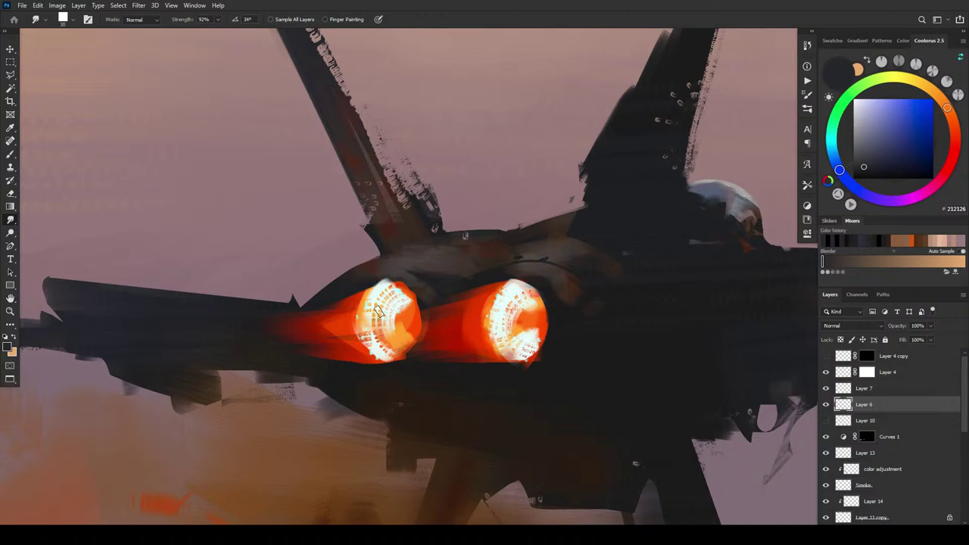
{"action": "left_click", "coordinate": [826, 356]}
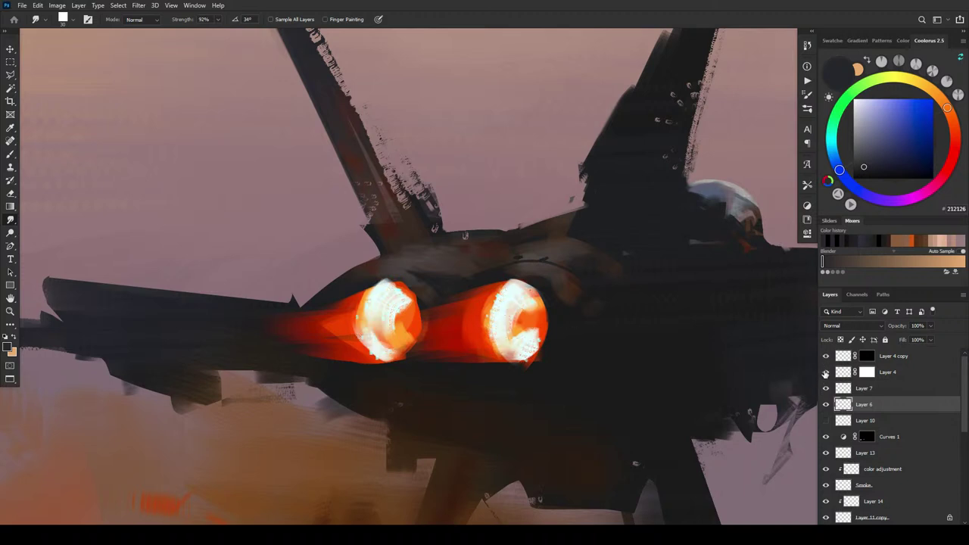
Step: Compare the exhausts with Layer 4 hidden and shown, leaving it visible, and hide Layer 4 copy
{"action": "left_click", "coordinate": [826, 372]}
{"action": "left_click", "coordinate": [826, 372]}
{"action": "left_click", "coordinate": [826, 357]}
Step: Apply Levels to Layer 4's mask with the shadow input level set to 222
{"action": "left_click", "coordinate": [901, 375]}
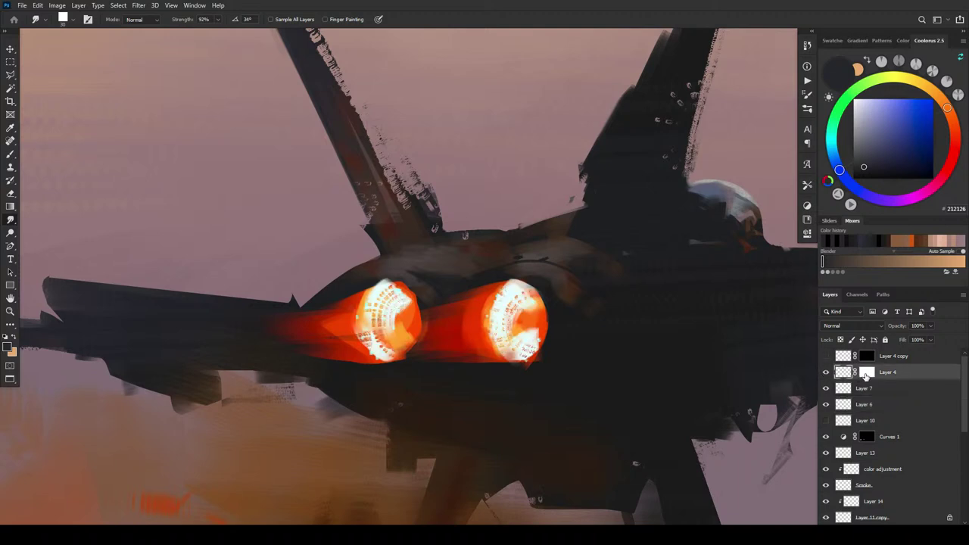
{"action": "left_click", "coordinate": [869, 376]}
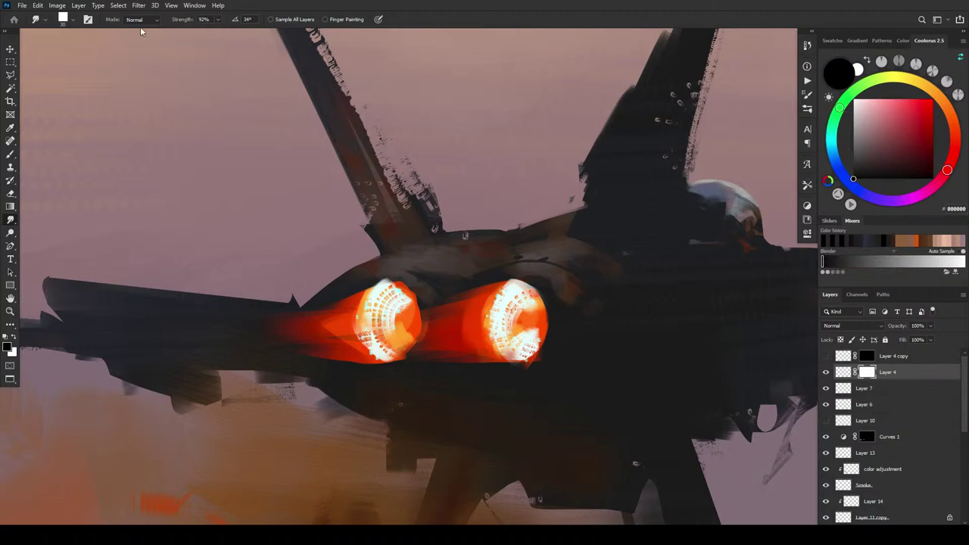
{"action": "left_click", "coordinate": [58, 5]}
{"action": "mouse_move", "coordinate": [74, 32]}
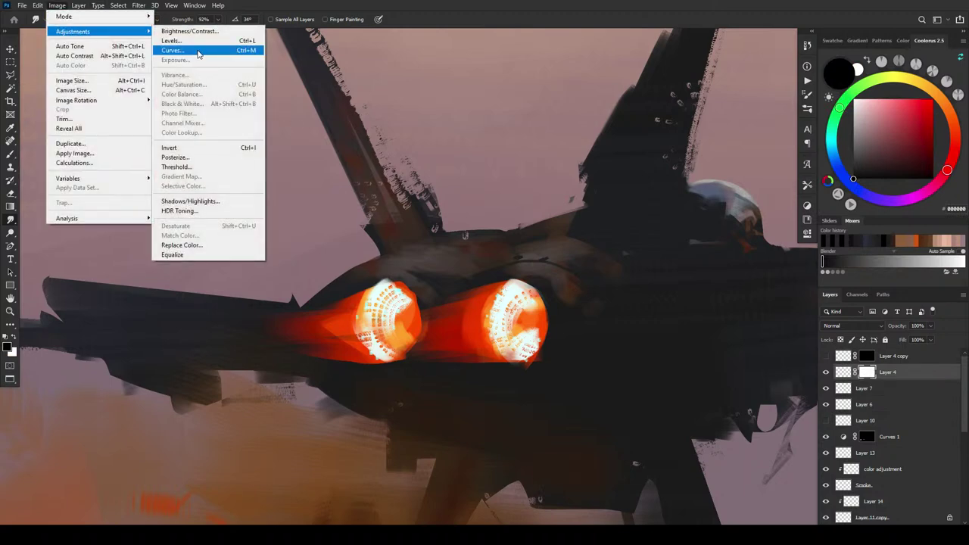
{"action": "left_click", "coordinate": [192, 47]}
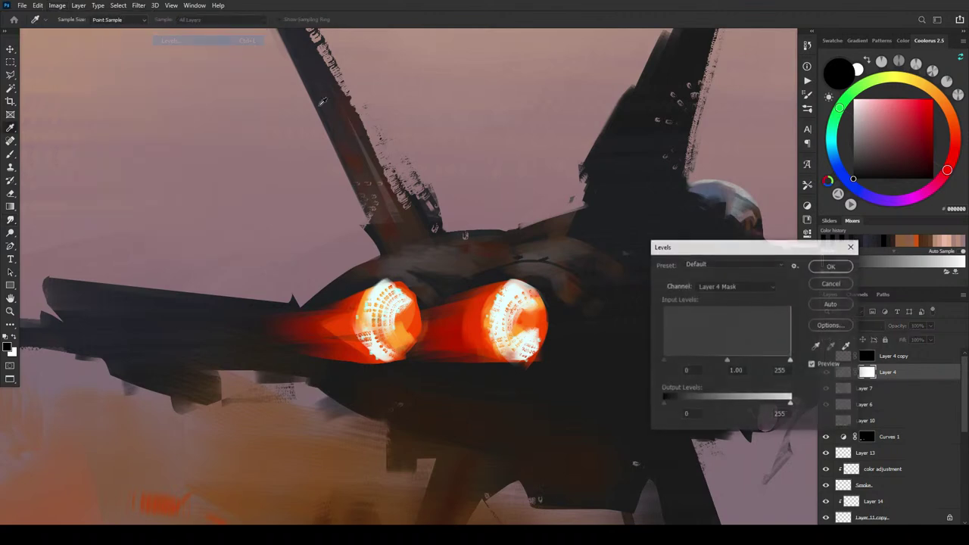
{"action": "left_click_drag", "start_coordinate": [664, 364], "coordinate": [770, 361]}
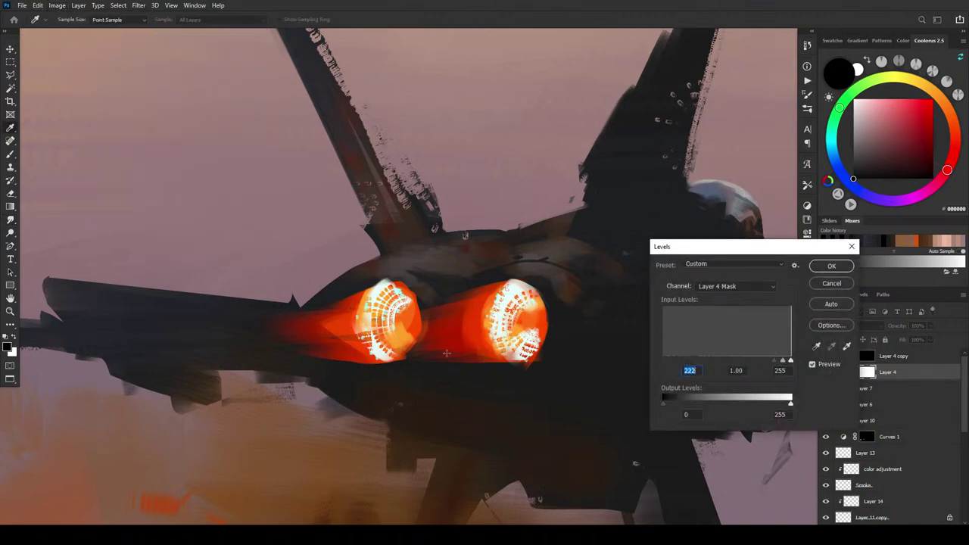
{"action": "left_click", "coordinate": [829, 266]}
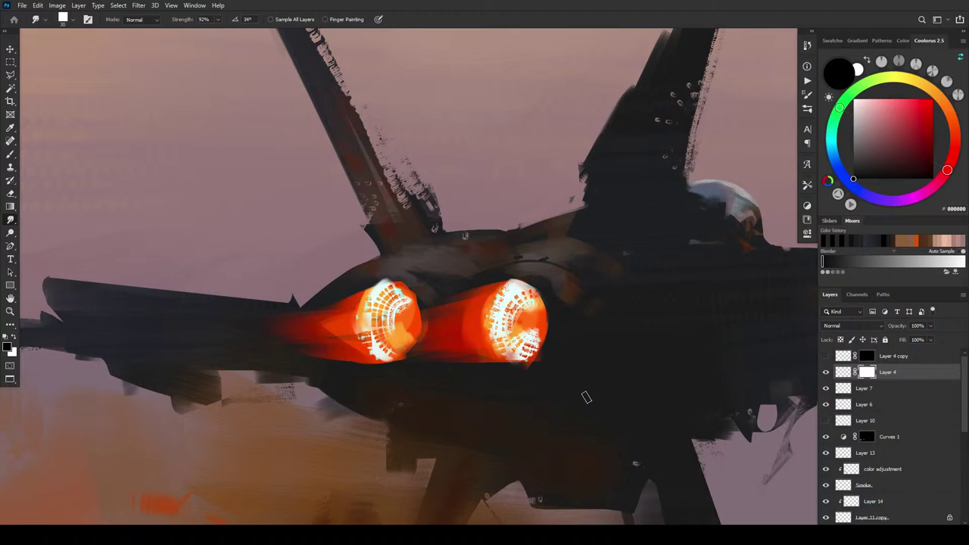
Step: Smudge the white glow of Layer 4 along the inner edges of both exhaust nozzles
{"action": "key", "text": "x"}
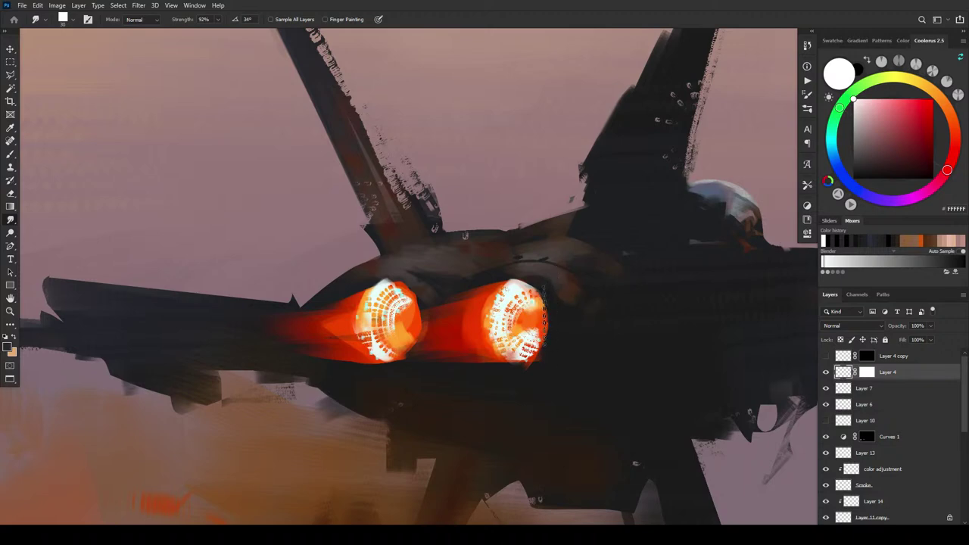
{"action": "mouse_move", "coordinate": [544, 316]}
{"action": "left_mouse_down"}
{"action": "mouse_move", "coordinate": [532, 324]}
{"action": "mouse_move", "coordinate": [534, 337]}
{"action": "left_mouse_up"}
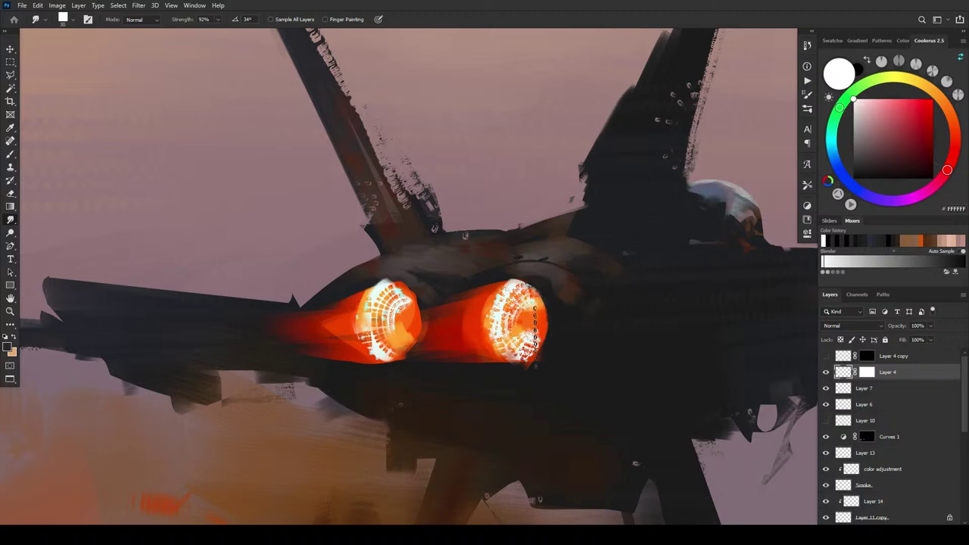
{"action": "left_click_drag", "start_coordinate": [409, 292], "coordinate": [413, 326]}
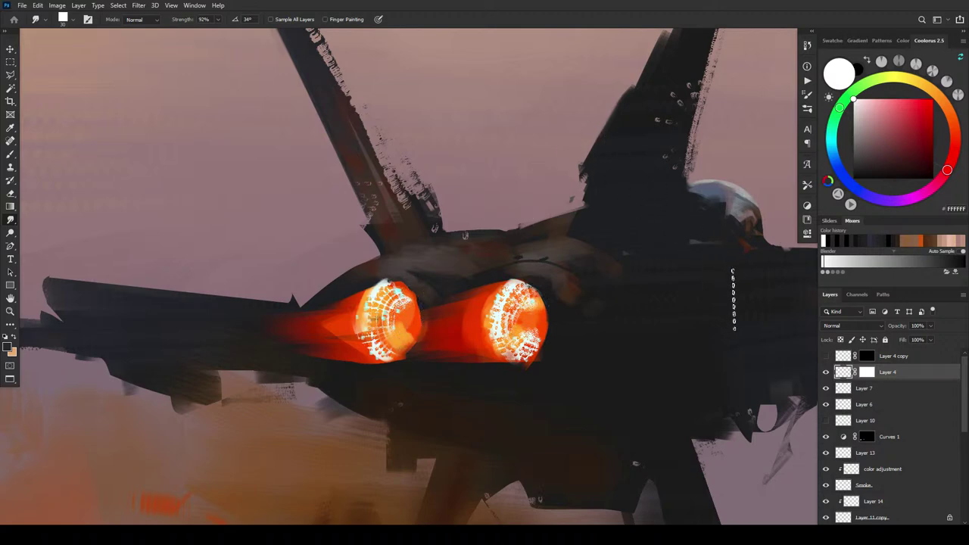
Step: Examine the jet's glow and smoke in close-up and in the view of the whole canvas with the other sketches
{"action": "key", "text": "ctrl+minus"}
{"action": "key", "text": "ctrl+minus"}
{"action": "key", "text": "ctrl+minus"}
{"action": "key", "text": "ctrl+minus"}
{"action": "key", "text": "ctrl+minus"}
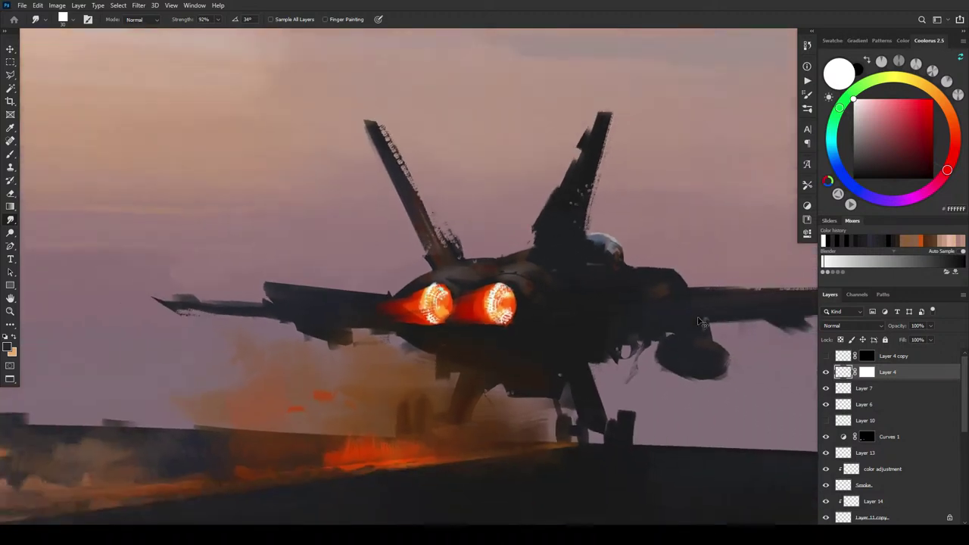
{"action": "key", "text": "ctrl+minus"}
{"action": "key", "text": "ctrl+plus"}
{"action": "key", "text": "ctrl+plus"}
{"action": "key", "text": "ctrl+plus"}
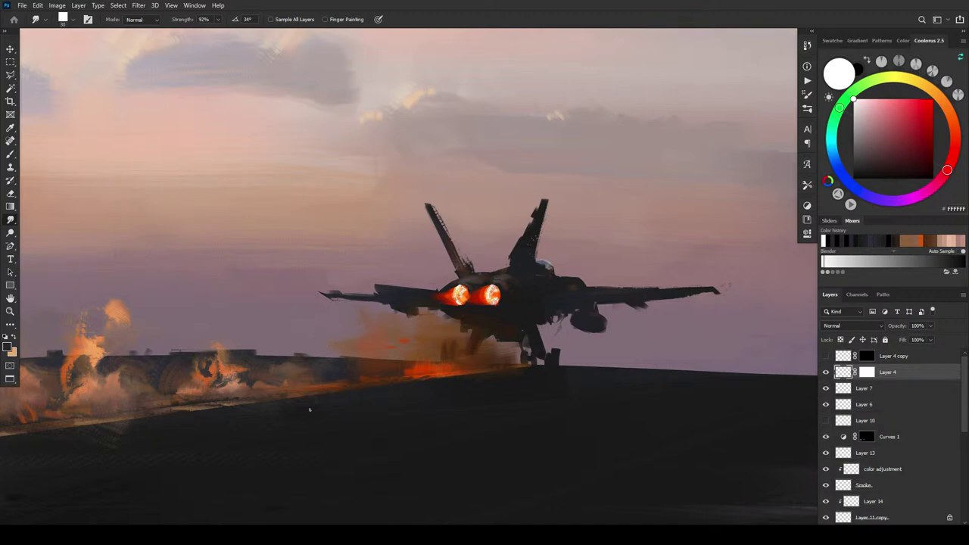
{"action": "key", "text": "ctrl+minus"}
{"action": "key", "text": "ctrl+minus"}
{"action": "key", "text": "ctrl+minus"}
{"action": "key", "text": "ctrl+minus"}
{"action": "key", "text": "ctrl+minus"}
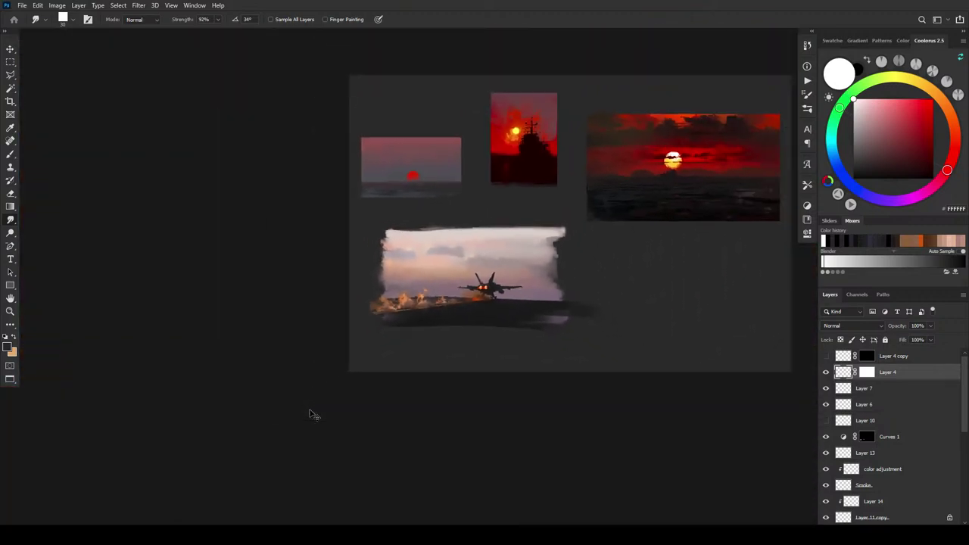
{"action": "key", "text": "ctrl+plus"}
{"action": "key", "text": "ctrl+plus"}
{"action": "key", "text": "ctrl+plus"}
{"action": "key", "text": "ctrl+plus"}
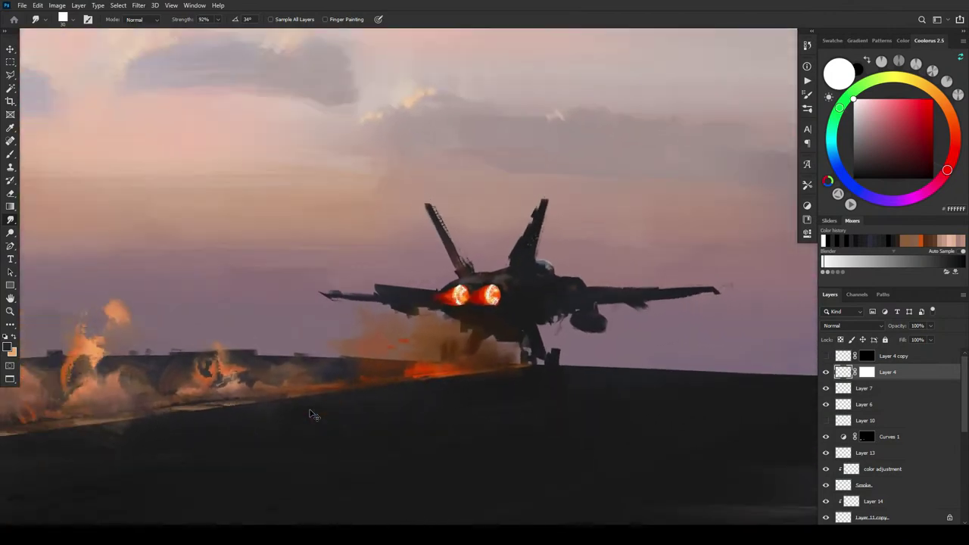
{"action": "key", "text": "ctrl+minus"}
{"action": "key", "text": "ctrl+minus"}
{"action": "key", "text": "ctrl+minus"}
{"action": "key", "text": "ctrl+minus"}
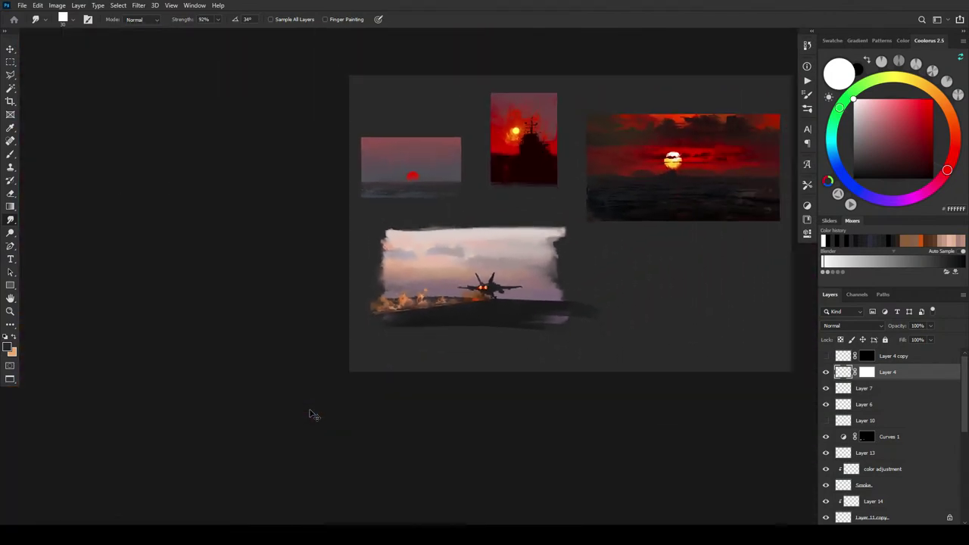
{"action": "key", "text": "ctrl+plus"}
{"action": "key", "text": "ctrl+plus"}
{"action": "key", "text": "ctrl+plus"}
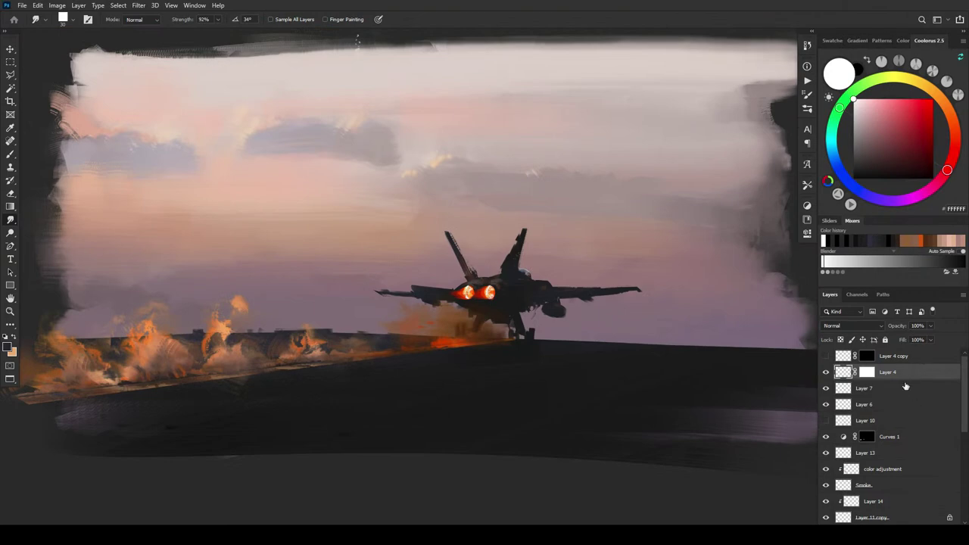
Step: Add a new Overlay layer above Layer 4 and sample the pale greyish lilac of the cloud for the Brush
{"action": "left_click", "coordinate": [852, 325]}
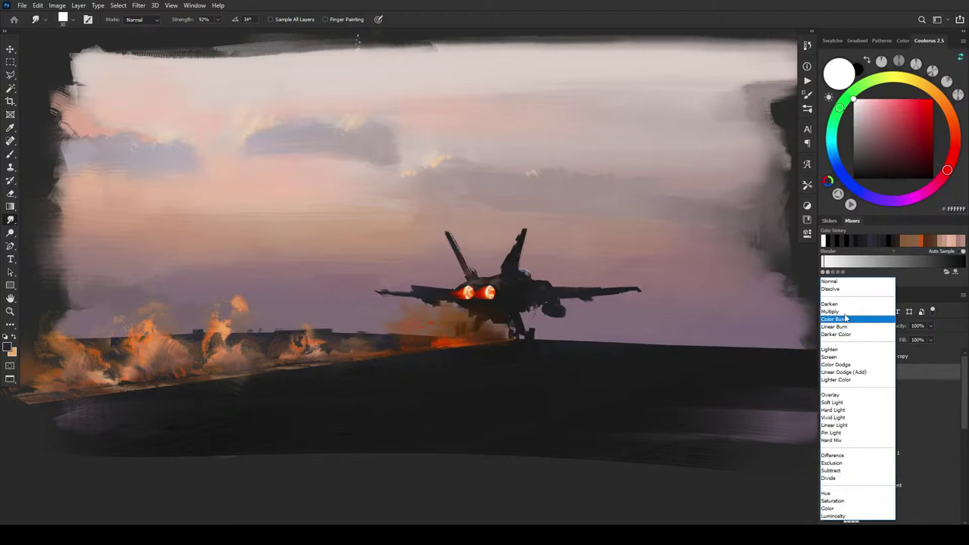
{"action": "left_click", "coordinate": [835, 395]}
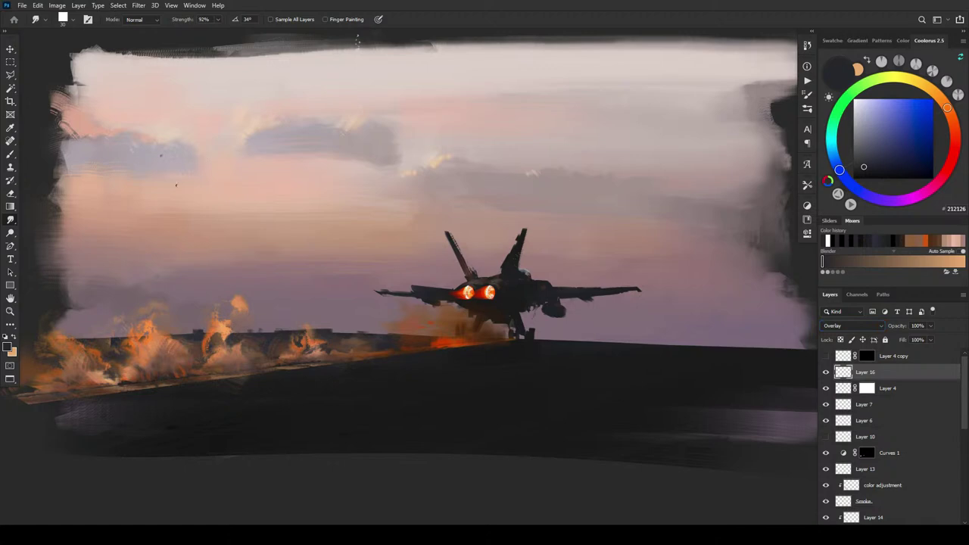
{"action": "key", "text": "b"}
{"action": "left_click", "coordinate": [141, 151], "text": "alt"}
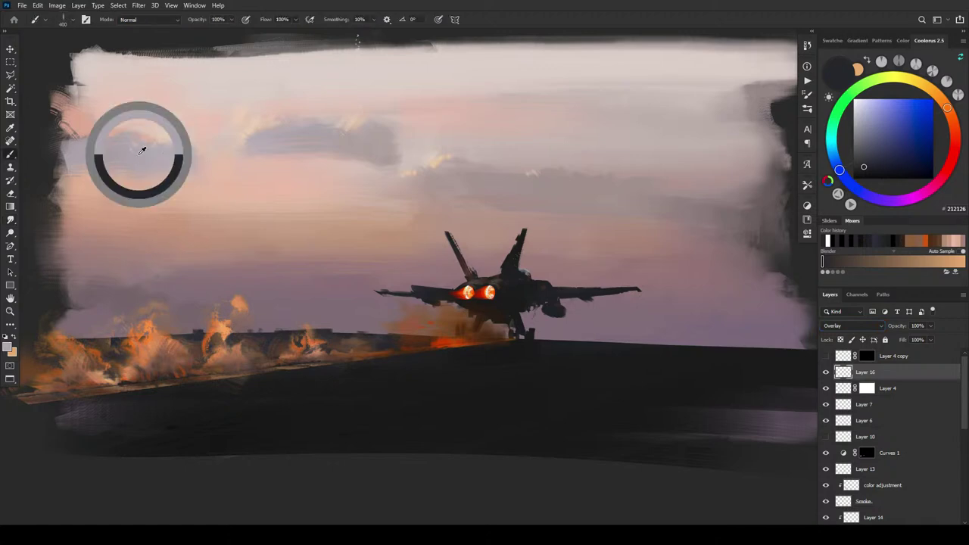
Step: Brighten the smoke plumes along the runway with greyish lilac brush strokes at size 400
{"action": "mouse_move", "coordinate": [233, 356]}
{"action": "left_mouse_down"}
{"action": "mouse_move", "coordinate": [219, 354]}
{"action": "mouse_move", "coordinate": [245, 352]}
{"action": "mouse_move", "coordinate": [224, 331]}
{"action": "mouse_move", "coordinate": [252, 360]}
{"action": "left_mouse_up"}
{"action": "left_click_drag", "start_coordinate": [246, 318], "coordinate": [231, 310]}
{"action": "mouse_move", "coordinate": [155, 340]}
{"action": "left_mouse_down"}
{"action": "mouse_move", "coordinate": [146, 340]}
{"action": "mouse_move", "coordinate": [158, 339]}
{"action": "mouse_move", "coordinate": [165, 353]}
{"action": "left_mouse_up"}
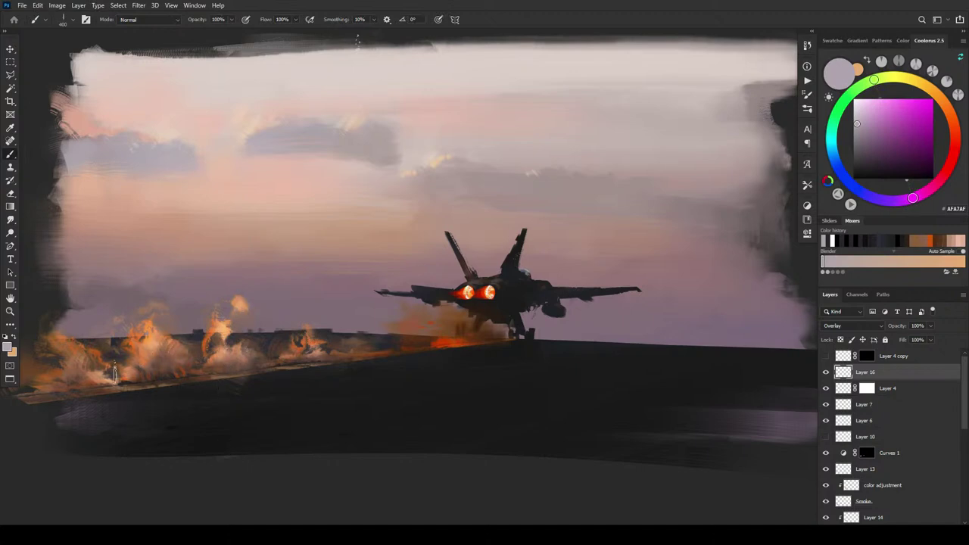
{"action": "left_click_drag", "start_coordinate": [100, 362], "coordinate": [80, 356]}
{"action": "left_click_drag", "start_coordinate": [131, 374], "coordinate": [101, 368]}
Step: Add more greyish lilac highlights to the smaller and larger smoke plumes, varying the brush size between 175 and 800
{"action": "key", "text": "bracketright"}
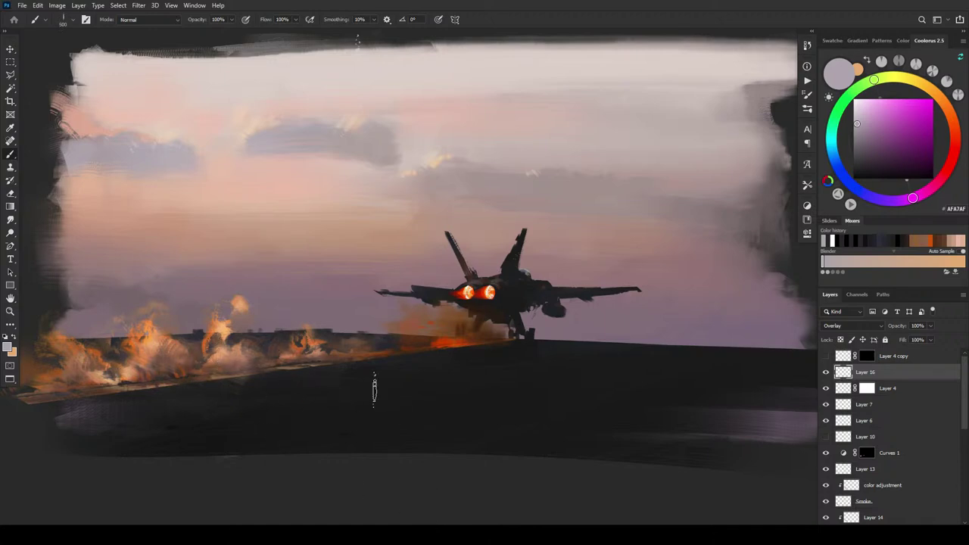
{"action": "key", "text": "bracketleft"}
{"action": "key", "text": "bracketleft"}
{"action": "key", "text": "bracketleft"}
{"action": "key", "text": "bracketleft"}
{"action": "key", "text": "bracketleft"}
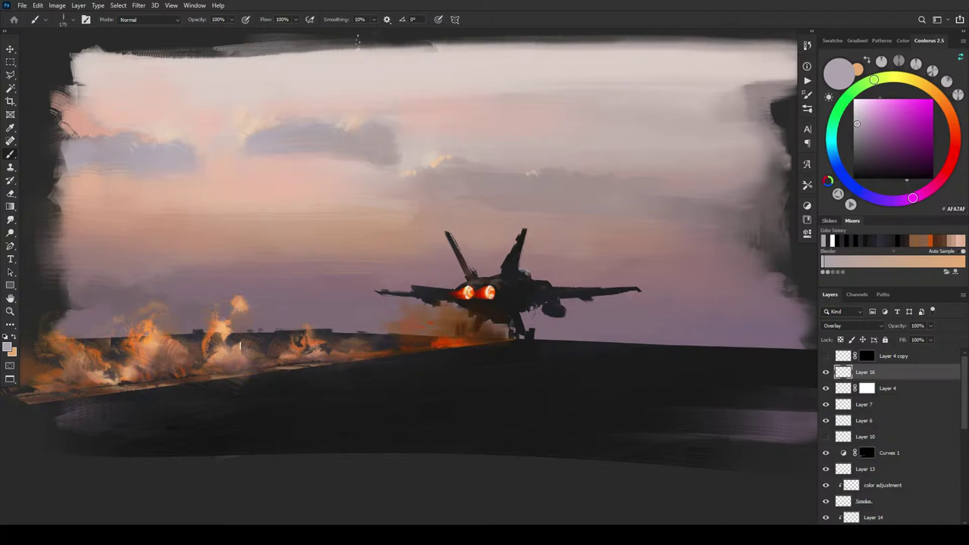
{"action": "left_click_drag", "start_coordinate": [299, 332], "coordinate": [313, 322]}
{"action": "key", "text": "bracketleft"}
{"action": "key", "text": "bracketright"}
{"action": "key", "text": "bracketright"}
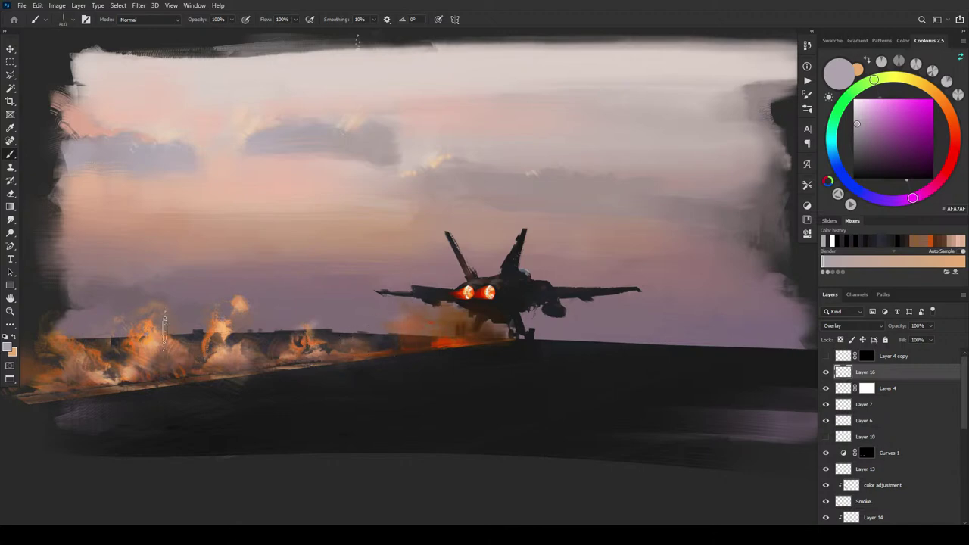
{"action": "mouse_move", "coordinate": [82, 338]}
{"action": "left_mouse_down"}
{"action": "mouse_move", "coordinate": [55, 342]}
{"action": "mouse_move", "coordinate": [48, 371]}
{"action": "mouse_move", "coordinate": [64, 355]}
{"action": "left_mouse_up"}
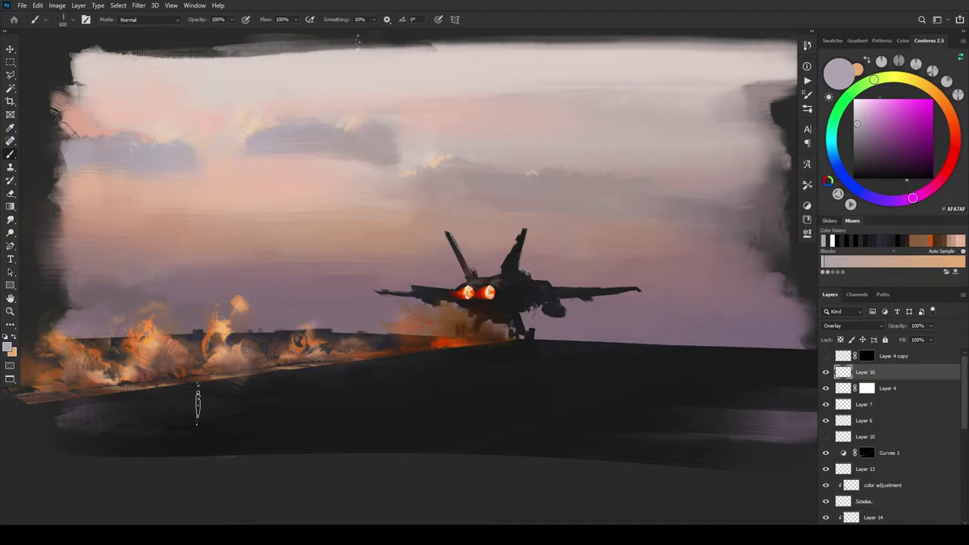
Step: Reduce the brush size and sample the orange-red of the jet's exhaust as the painting colour
{"action": "key", "text": "bracketleft"}
{"action": "key", "text": "bracketleft"}
{"action": "key", "text": "bracketleft"}
{"action": "key", "text": "bracketleft"}
{"action": "key", "text": "bracketleft"}
{"action": "key", "text": "bracketleft"}
{"action": "key", "text": "bracketleft"}
{"action": "left_click", "coordinate": [480, 288], "text": "alt"}
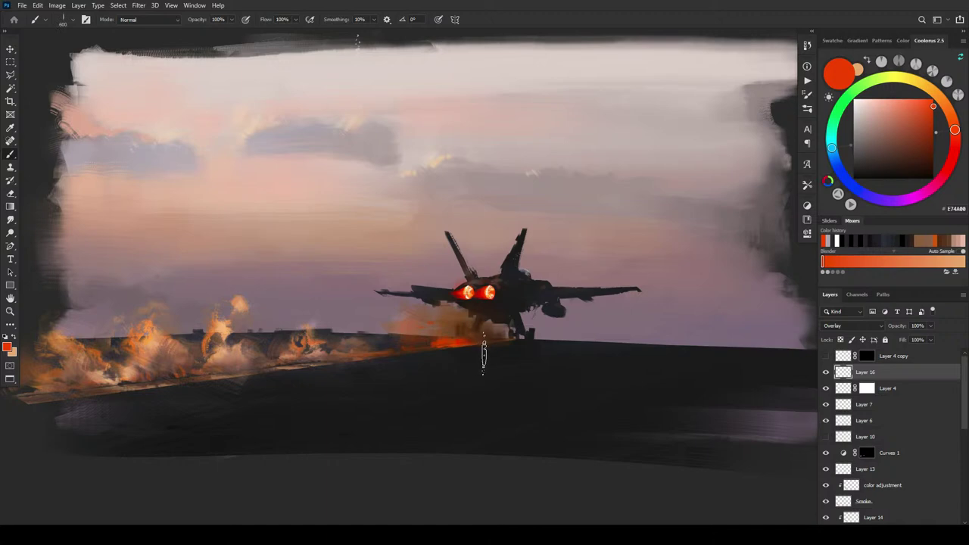
Step: Paint an orange-red overlay glow around the exhausts and the smoke beneath the jet, varying the brush size down to 175
{"action": "key", "text": "["}
{"action": "key", "text": "["}
{"action": "key", "text": "["}
{"action": "key", "text": "bracketright"}
{"action": "key", "text": "bracketright"}
{"action": "key", "text": "bracketright"}
{"action": "key", "text": "bracketright"}
{"action": "key", "text": "bracketright"}
{"action": "key", "text": "bracketleft"}
{"action": "key", "text": "bracketleft"}
{"action": "key", "text": "bracketleft"}
{"action": "key", "text": "bracketleft"}
{"action": "key", "text": "bracketleft"}
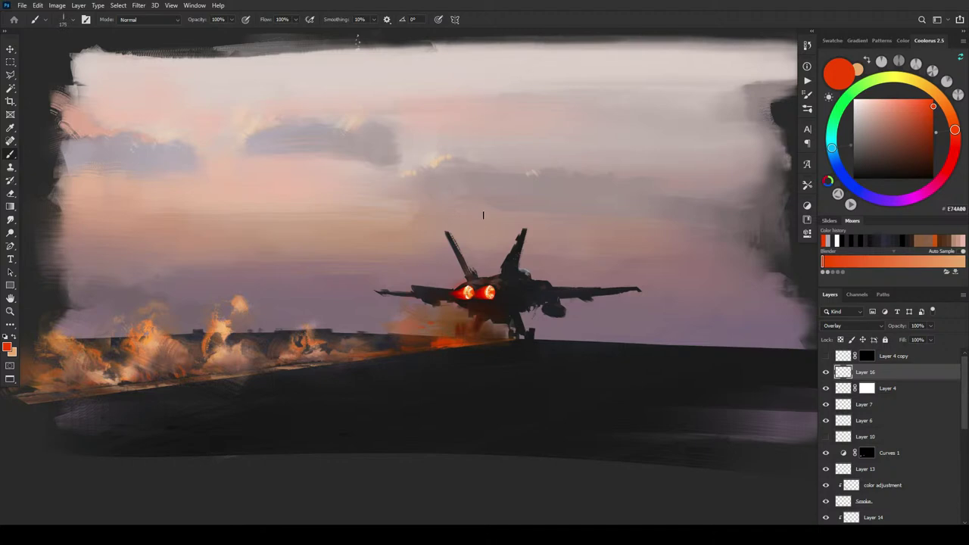
Step: Brighten the cores of the smoke plumes with pale blue-grey #BAC4CD, using brush sizes 600 and 400
{"action": "key", "text": "bracketright"}
{"action": "key", "text": "bracketright"}
{"action": "key", "text": "bracketright"}
{"action": "key", "text": "bracketright"}
{"action": "key", "text": "bracketright"}
{"action": "key", "text": "bracketright"}
{"action": "key", "text": "bracketright"}
{"action": "key", "text": "bracketright"}
{"action": "left_click_drag", "start_coordinate": [870, 117], "coordinate": [860, 114]}
{"action": "left_click", "coordinate": [832, 152]}
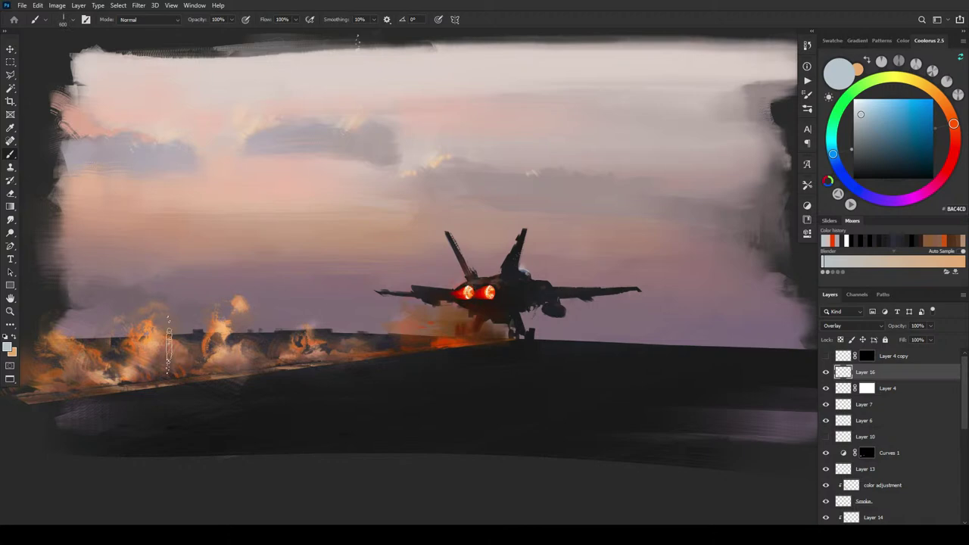
{"action": "key", "text": "["}
{"action": "key", "text": "["}
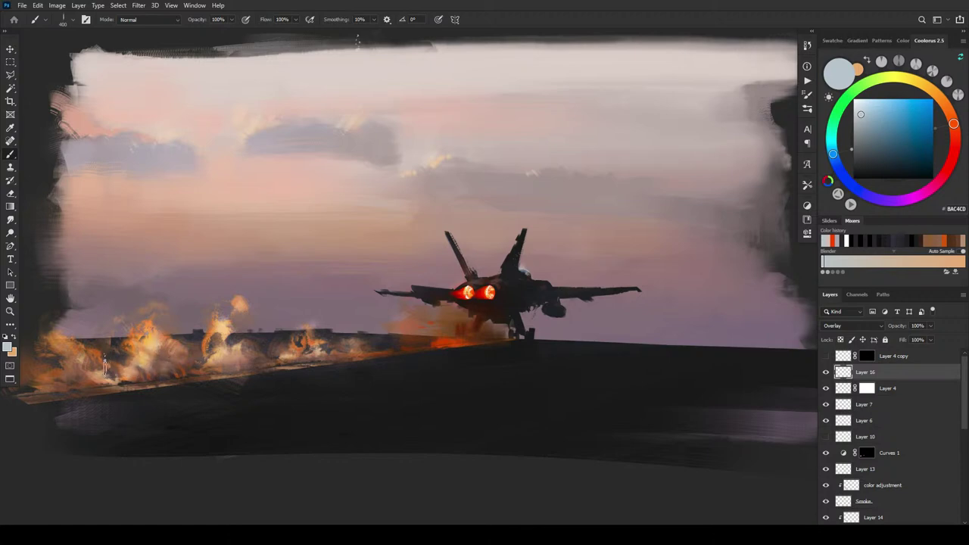
{"action": "mouse_move", "coordinate": [104, 362]}
{"action": "left_mouse_down"}
{"action": "mouse_move", "coordinate": [112, 373]}
{"action": "mouse_move", "coordinate": [49, 339]}
{"action": "left_mouse_up"}
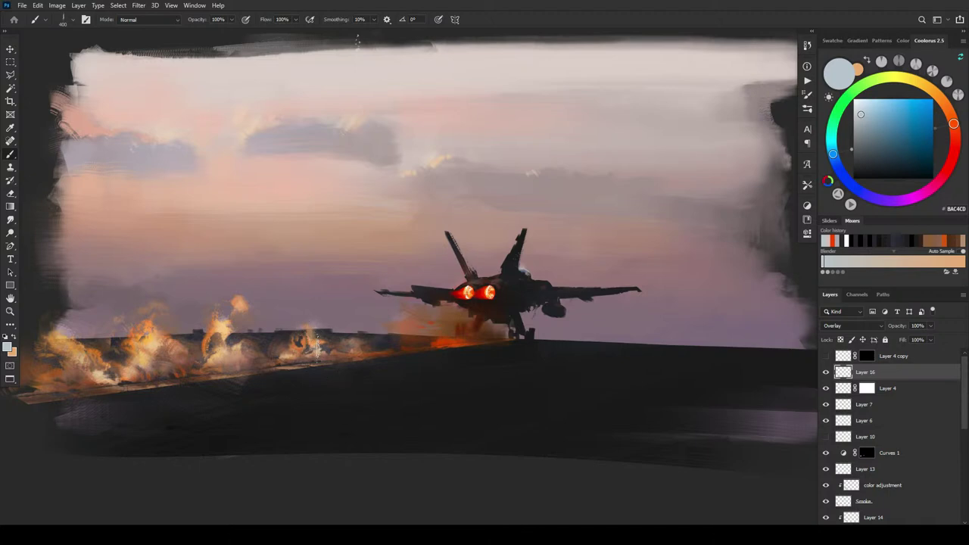
Step: Paint darker blue-grey tones over the smoke and along the horizon, using brush sizes between 400 and 800
{"action": "left_click_drag", "start_coordinate": [864, 121], "coordinate": [869, 132]}
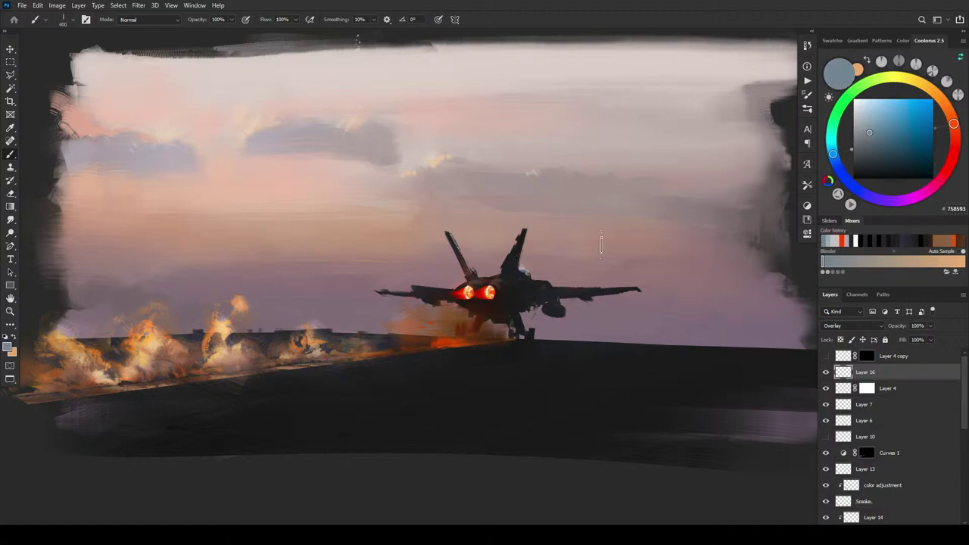
{"action": "left_click", "coordinate": [864, 125]}
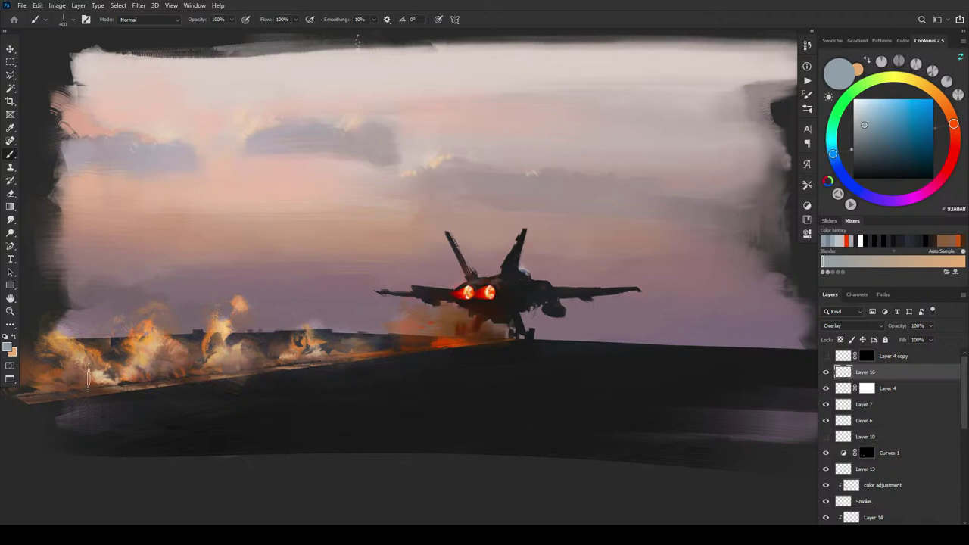
{"action": "key", "text": "bracketright"}
{"action": "key", "text": "bracketright"}
{"action": "key", "text": "bracketright"}
{"action": "key", "text": "bracketright"}
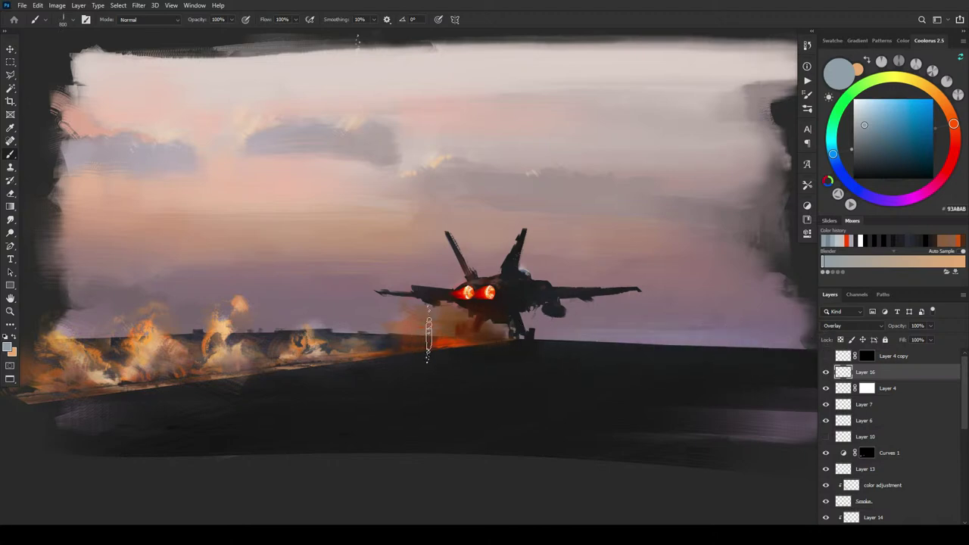
{"action": "key", "text": "bracketleft"}
{"action": "key", "text": "bracketleft"}
{"action": "key", "text": "bracketleft"}
{"action": "key", "text": "bracketleft"}
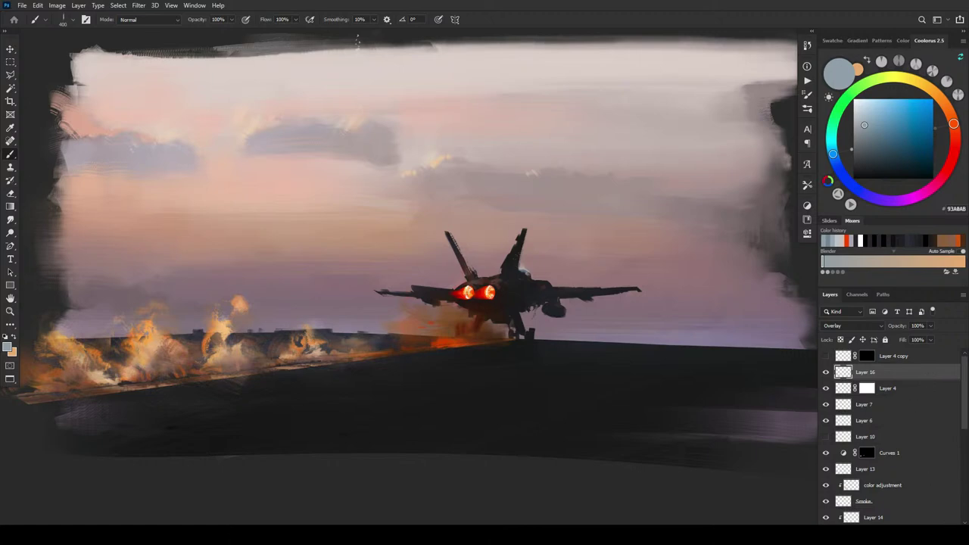
Step: Add a new layer above Layer 16, sample the exhaust's dark red and shift the colour to a bright orange-red
{"action": "key", "text": "ctrl+shift+alt+n"}
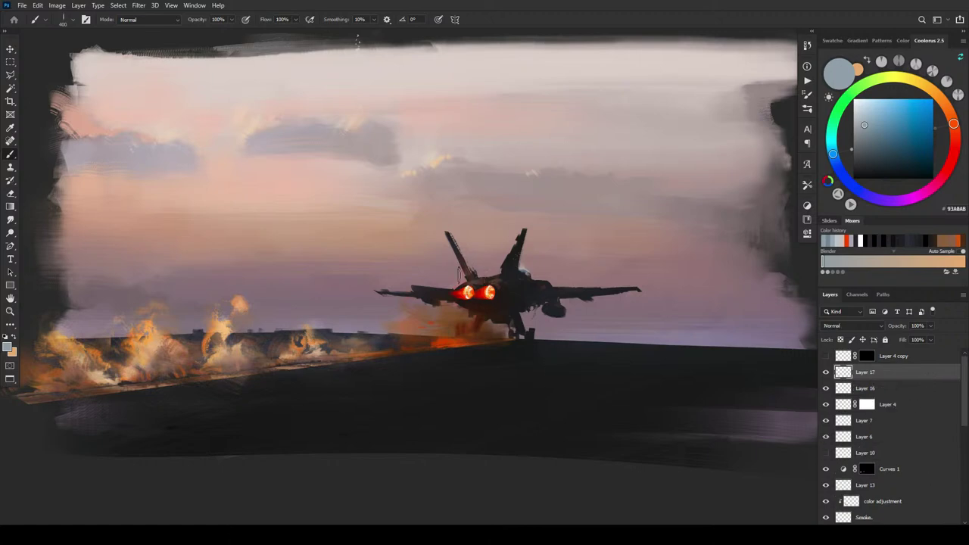
{"action": "left_click", "coordinate": [457, 291], "text": "alt"}
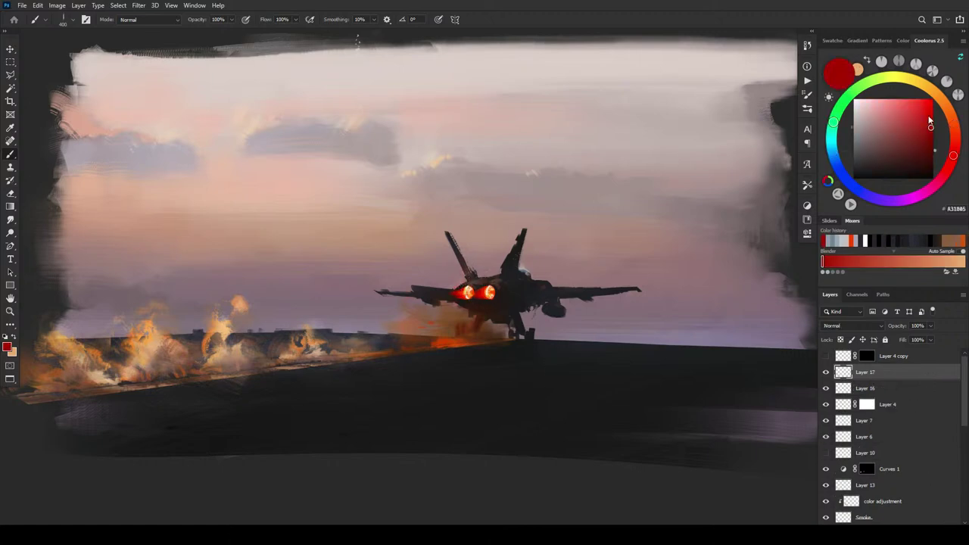
{"action": "left_click", "coordinate": [920, 102]}
{"action": "left_click", "coordinate": [956, 137]}
{"action": "left_click_drag", "start_coordinate": [956, 138], "coordinate": [954, 133]}
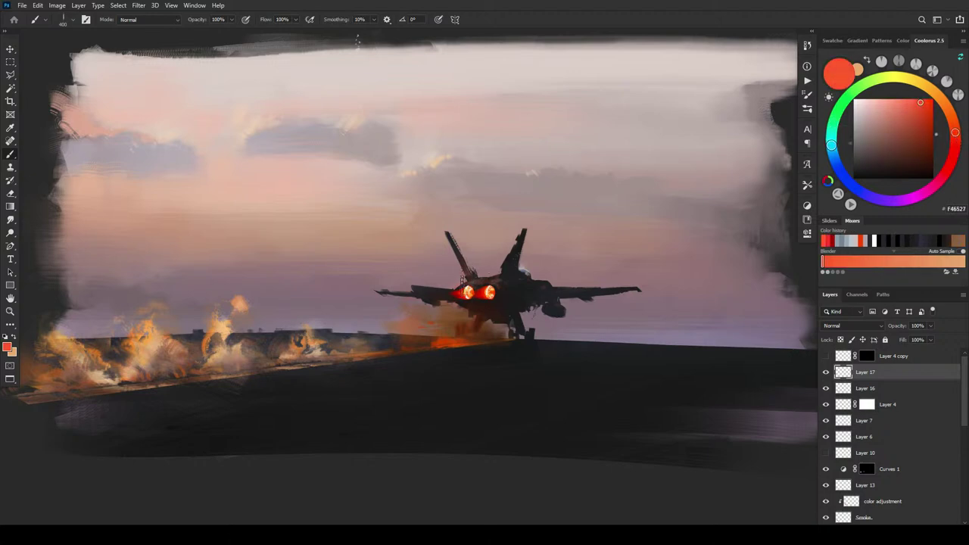
Step: Dab bright orange-red #F46527 onto both exhausts and blend the ground glow beneath the jet with sampled burnt browns such as #642E09
{"action": "left_click", "coordinate": [467, 297]}
{"action": "left_click", "coordinate": [496, 295]}
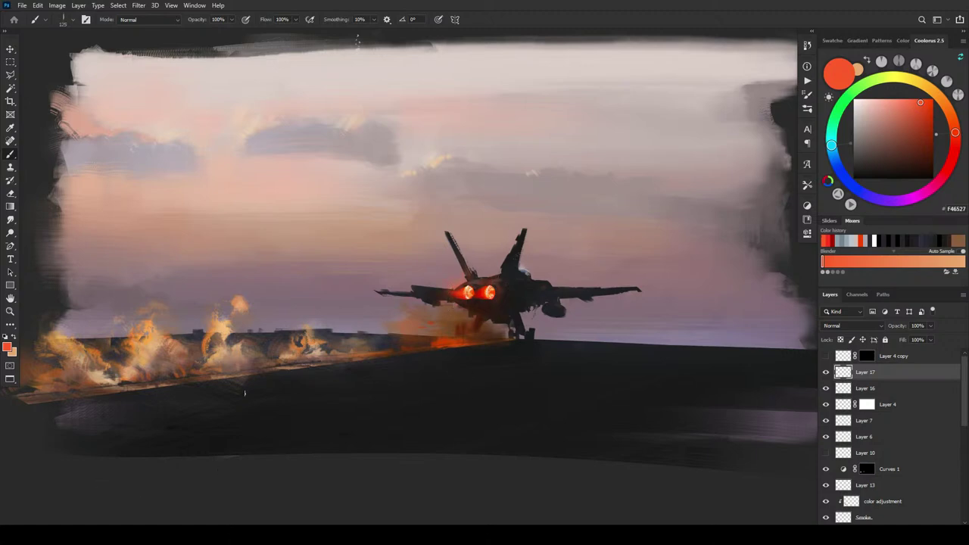
{"action": "left_click", "coordinate": [466, 340], "text": "alt"}
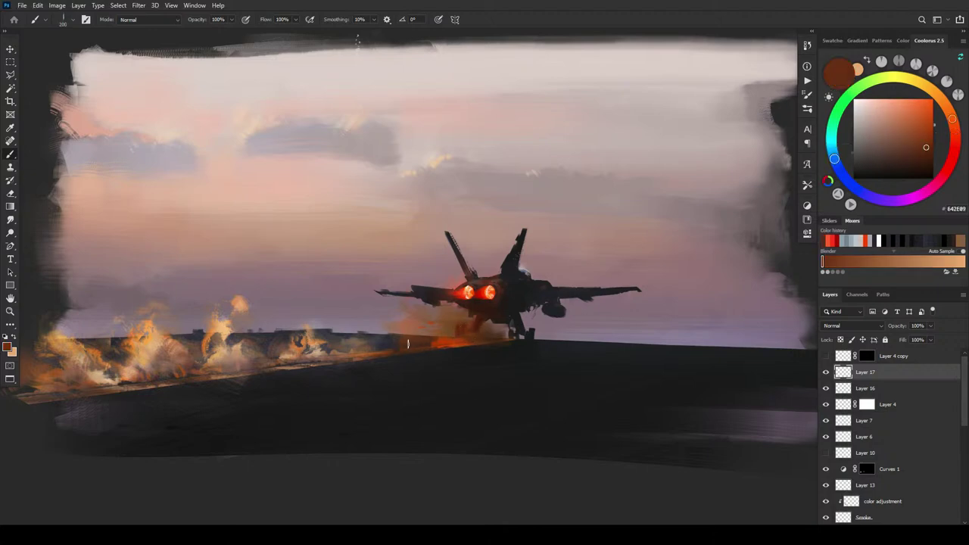
{"action": "left_click", "coordinate": [444, 339], "text": "alt"}
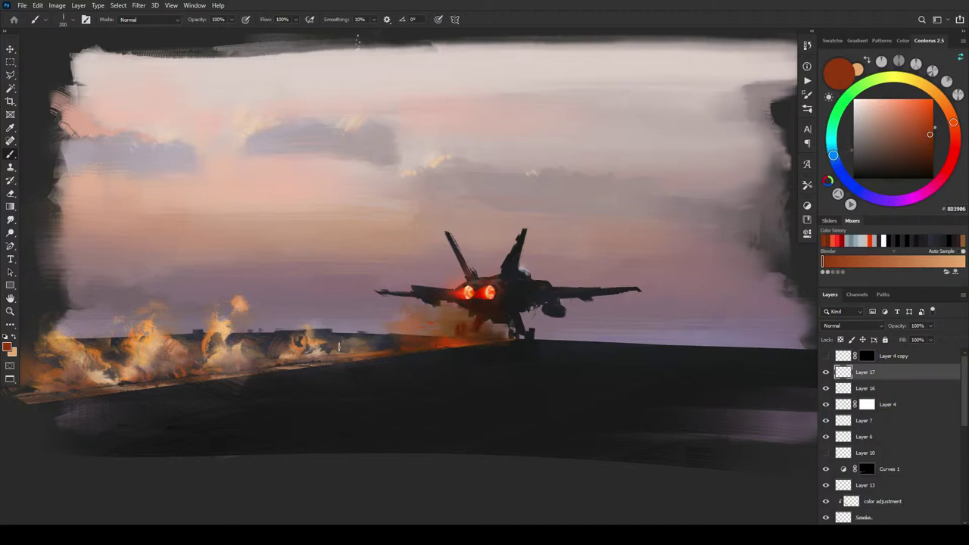
Step: Soften the smoke's edge under the jet's left wing with sampled brown #986547 and mauves #827077 and #8F7986
{"action": "left_click", "coordinate": [422, 319], "text": "alt"}
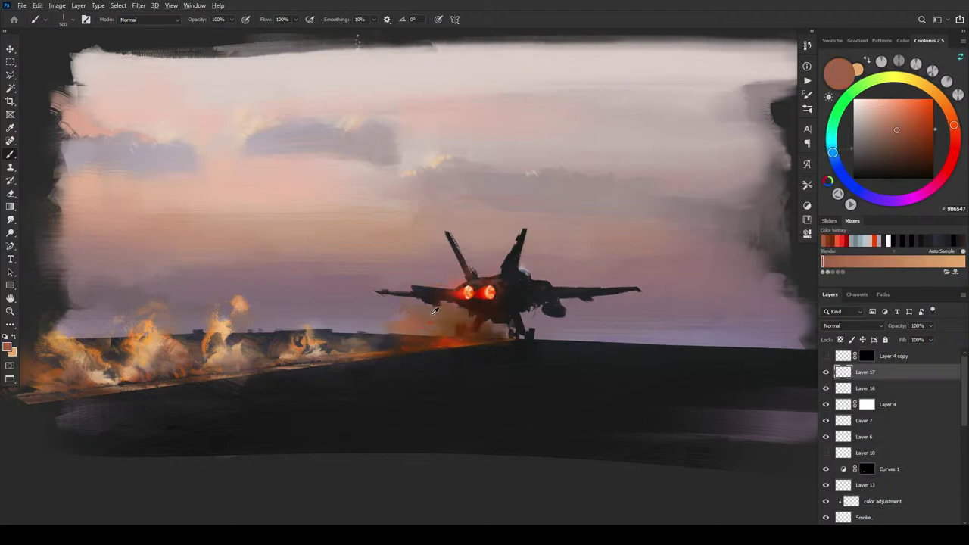
{"action": "left_click", "coordinate": [392, 310], "text": "alt"}
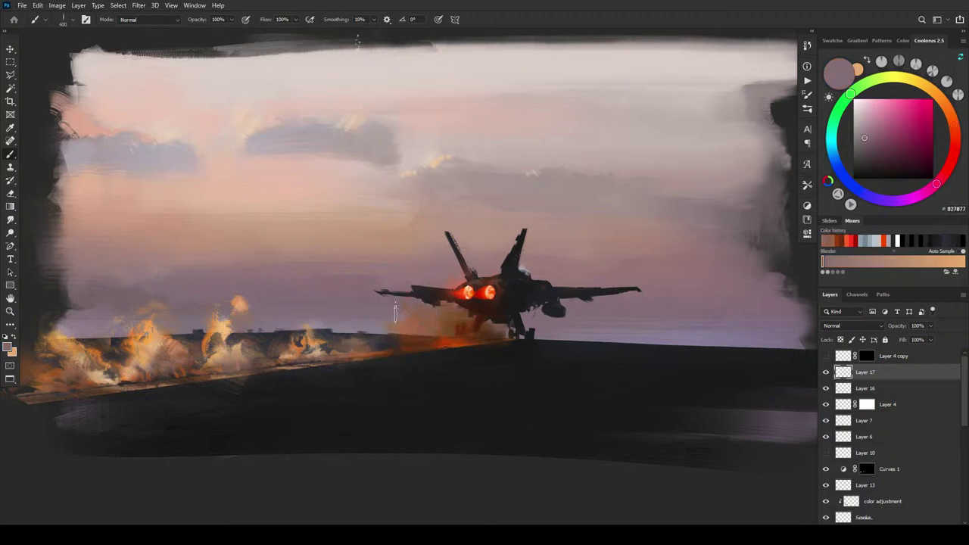
{"action": "left_click", "coordinate": [401, 318], "text": "alt"}
{"action": "key", "text": "]"}
{"action": "key", "text": "]"}
{"action": "key", "text": "]"}
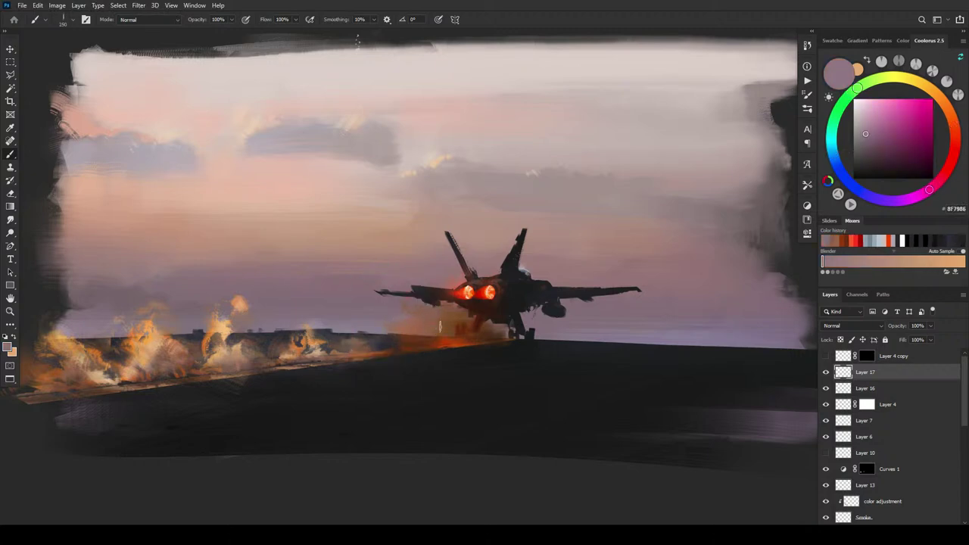
Step: Paint the smoke directly beneath the exhausts with sampled dark red-browns #5A2205 and #3F1907, using brush size 90
{"action": "key", "text": "bracketleft"}
{"action": "key", "text": "bracketleft"}
{"action": "left_click", "coordinate": [460, 325], "text": "alt"}
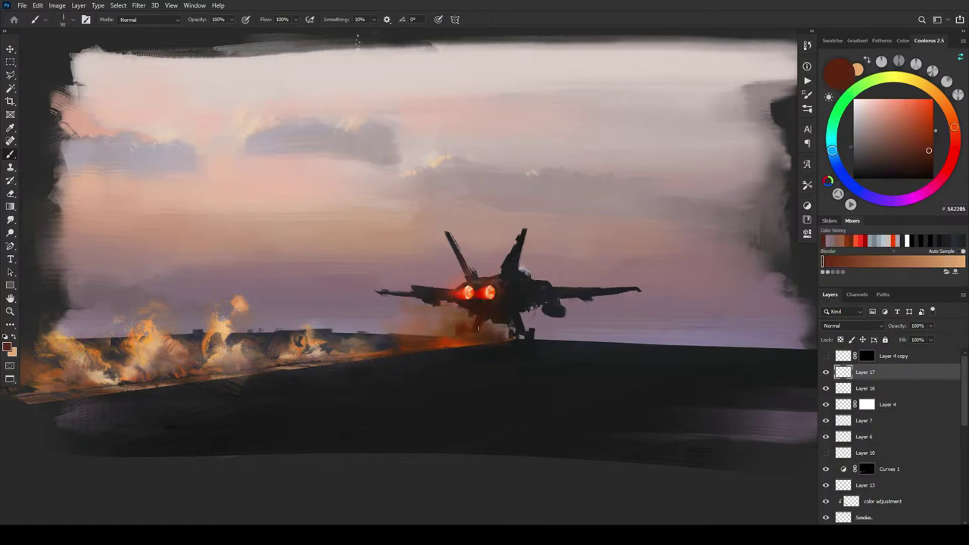
{"action": "left_click", "coordinate": [483, 320], "text": "alt"}
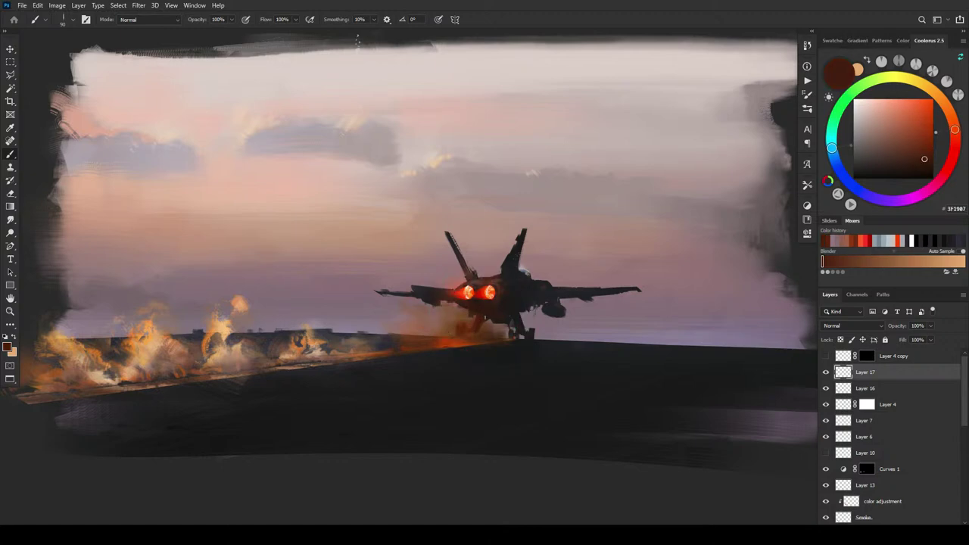
{"action": "left_click", "coordinate": [471, 323], "text": "alt"}
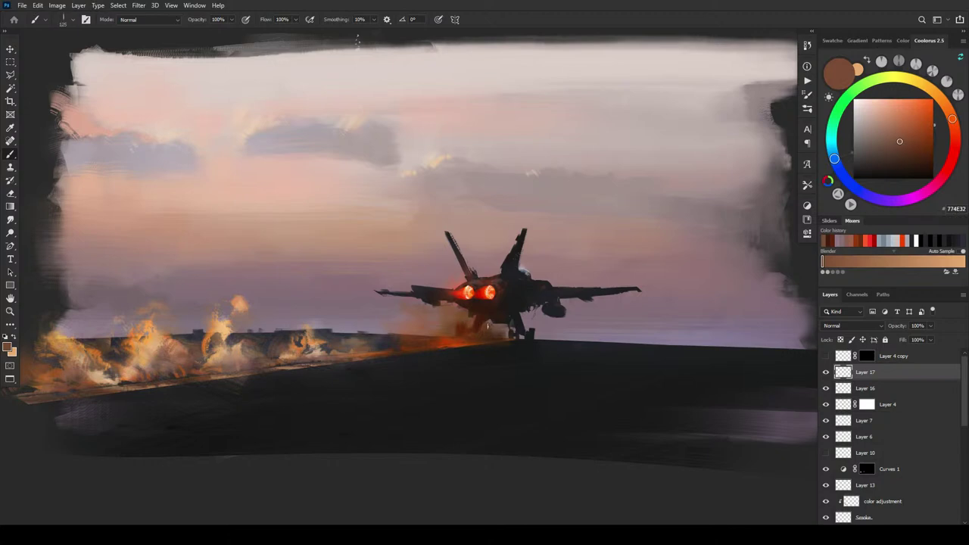
Step: Work muted brown #624431 into the smoke between the exhausts and the landing gear, reducing the brush size from 125 to 70
{"action": "left_click", "coordinate": [483, 334], "text": "alt"}
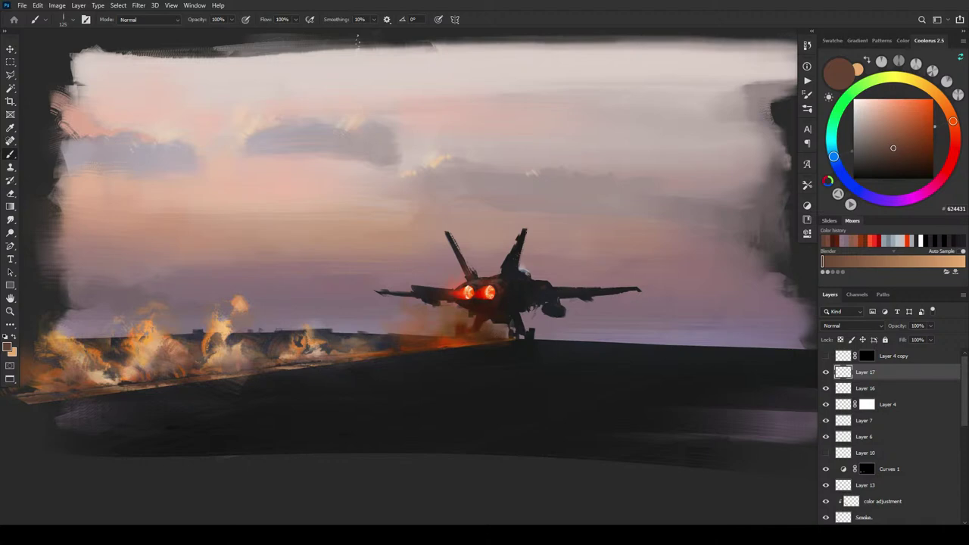
{"action": "left_click", "coordinate": [459, 330], "text": "alt"}
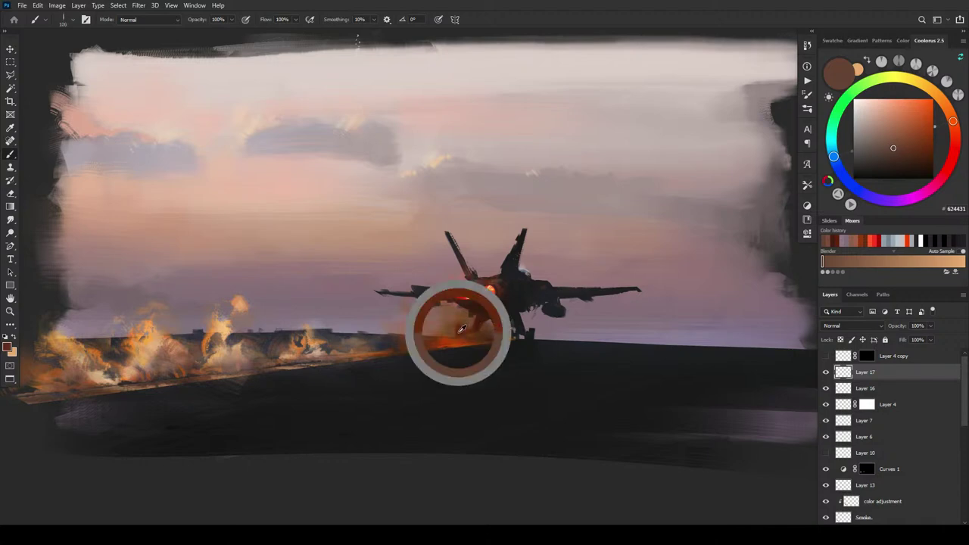
{"action": "key", "text": "bracketleft"}
{"action": "key", "text": "bracketleft"}
{"action": "key", "text": "bracketleft"}
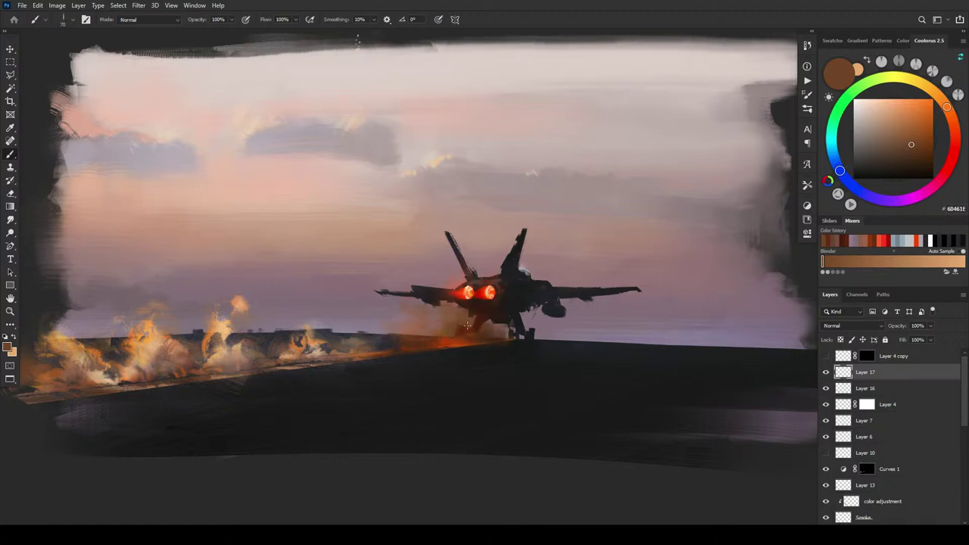
Step: Blend the dark smoke below the left exhaust with sampled warm brown #724A27, enlarging the brush to 125
{"action": "left_click", "coordinate": [465, 322], "text": "alt"}
{"action": "left_click", "coordinate": [469, 323], "text": "alt"}
{"action": "key", "text": "bracketright"}
{"action": "key", "text": "bracketright"}
{"action": "key", "text": "bracketright"}
{"action": "key", "text": "bracketright"}
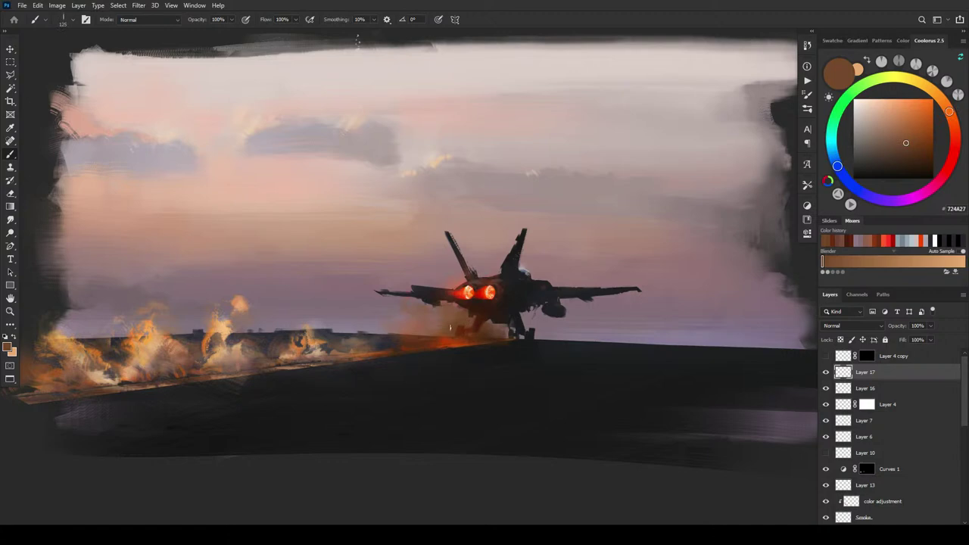
Step: Paint softer sampled browns through the smoke up to the main landing gear, including #634431 and greyish #7D6462, with brush sizes 175 and 125
{"action": "left_click", "coordinate": [442, 331], "text": "alt"}
{"action": "key", "text": "bracketright"}
{"action": "key", "text": "bracketright"}
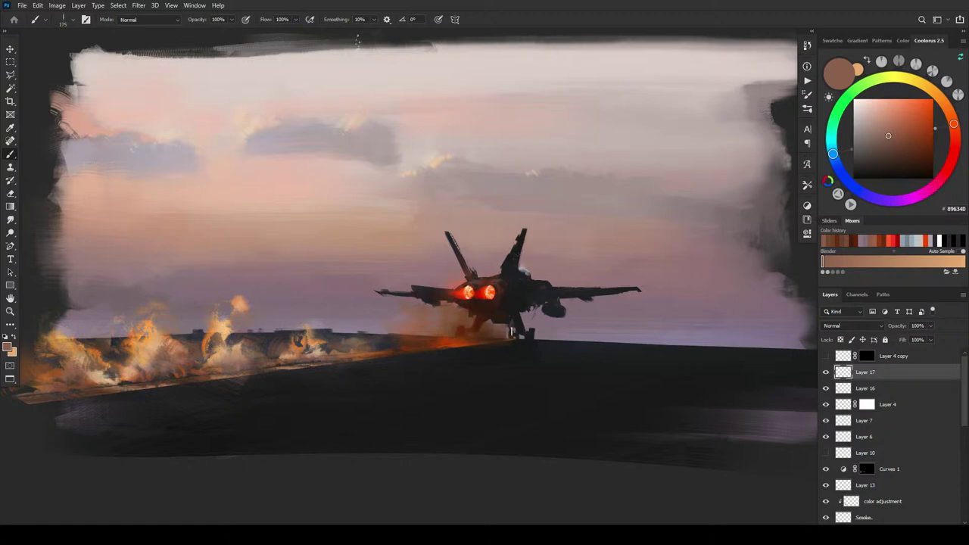
{"action": "left_click", "coordinate": [509, 333], "text": "alt"}
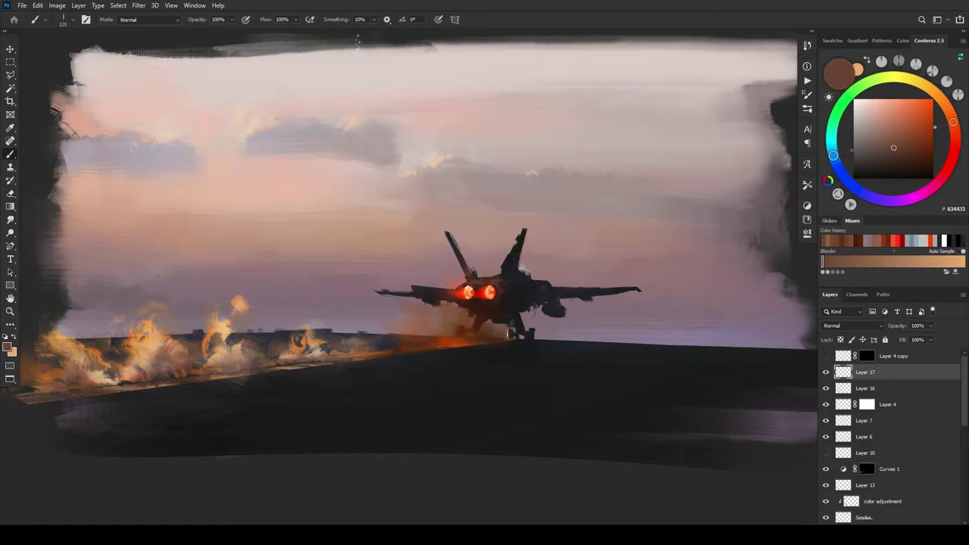
{"action": "left_click", "coordinate": [508, 333], "text": "alt"}
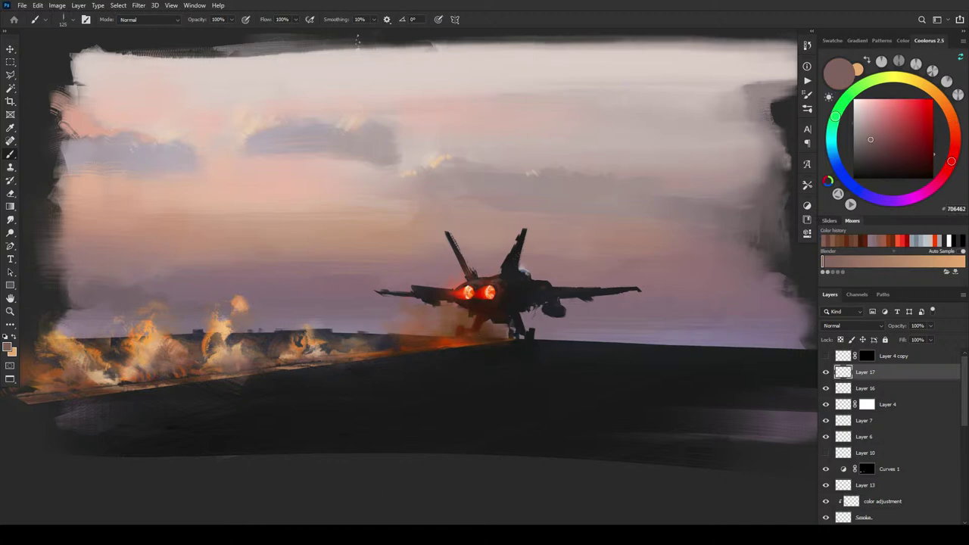
Step: Restate the landing gear in near-black #121315 and touch up the smoke beside it with brown #734B27 at brush size 60
{"action": "left_click", "coordinate": [522, 338], "text": "alt"}
{"action": "key", "text": "bracketleft"}
{"action": "key", "text": "bracketleft"}
{"action": "key", "text": "bracketleft"}
{"action": "key", "text": "bracketleft"}
{"action": "key", "text": "bracketleft"}
{"action": "key", "text": "bracketleft"}
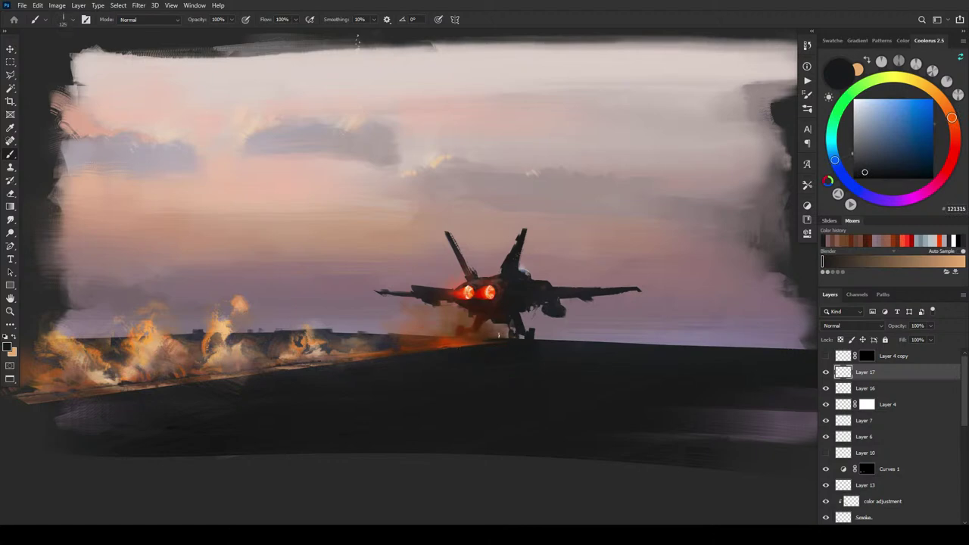
{"action": "left_click", "coordinate": [477, 340], "text": "alt"}
{"action": "left_click", "coordinate": [496, 334], "text": "alt"}
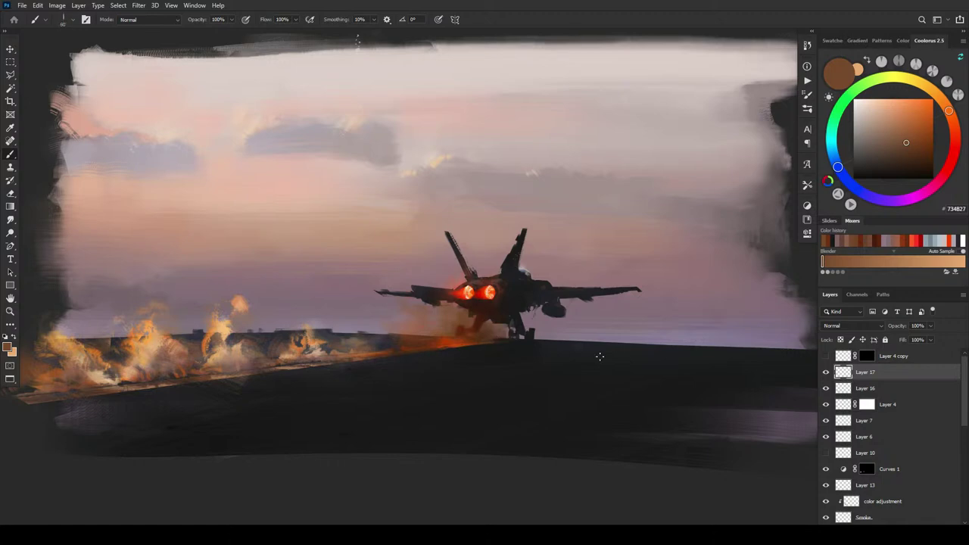
Step: Clean up the runway edge under the smoke with sampled browns #7E3A0A and #512C0B and near-black #141414 at brush size 60
{"action": "left_click", "coordinate": [485, 342], "text": "alt"}
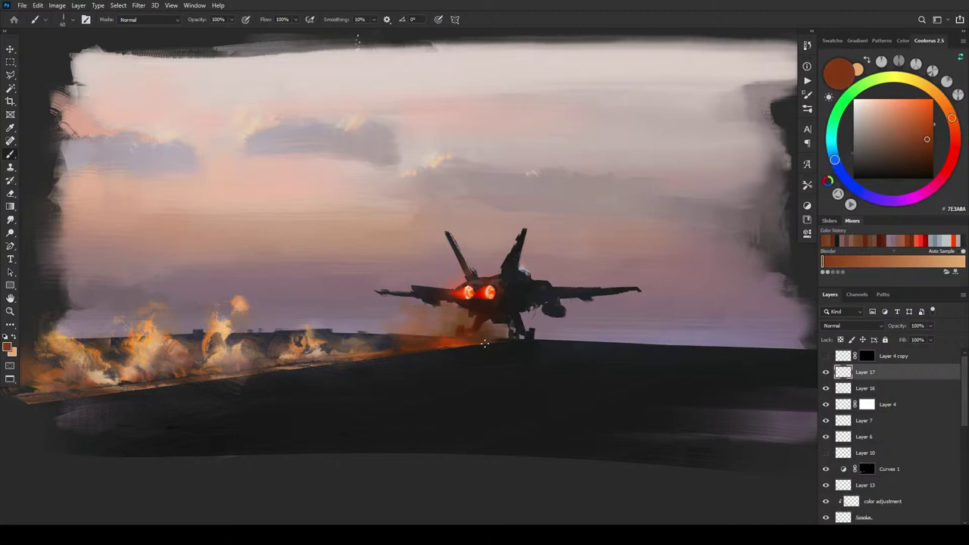
{"action": "left_click", "coordinate": [499, 342], "text": "alt"}
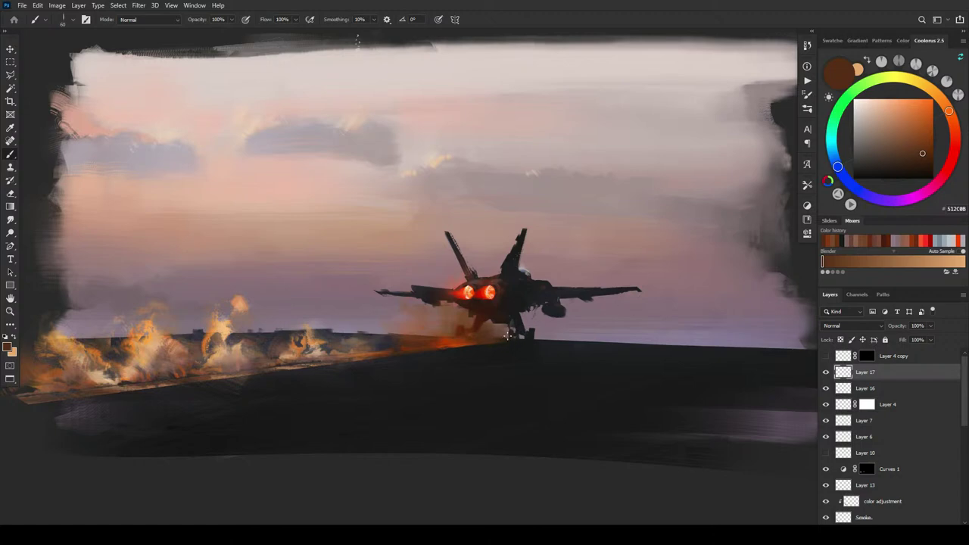
{"action": "left_click", "coordinate": [504, 347], "text": "alt"}
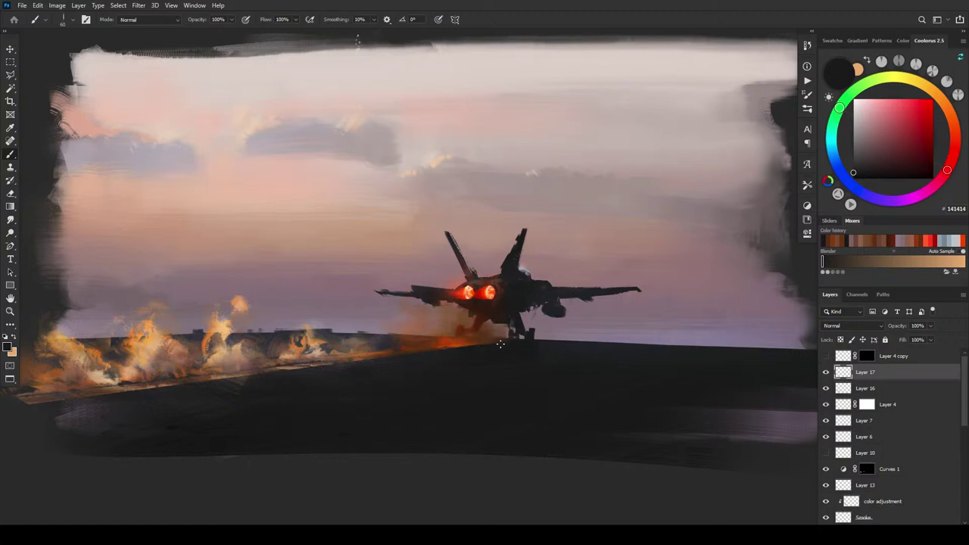
Step: Paint the thin smoke trailing behind the jet with sampled tones #7A6751, #C1A085 and #8C6E5B, using brush sizes 175 and 200
{"action": "key", "text": "bracketright"}
{"action": "key", "text": "bracketright"}
{"action": "key", "text": "bracketright"}
{"action": "key", "text": "bracketright"}
{"action": "key", "text": "bracketright"}
{"action": "key", "text": "bracketright"}
{"action": "left_click", "coordinate": [359, 345], "text": "alt"}
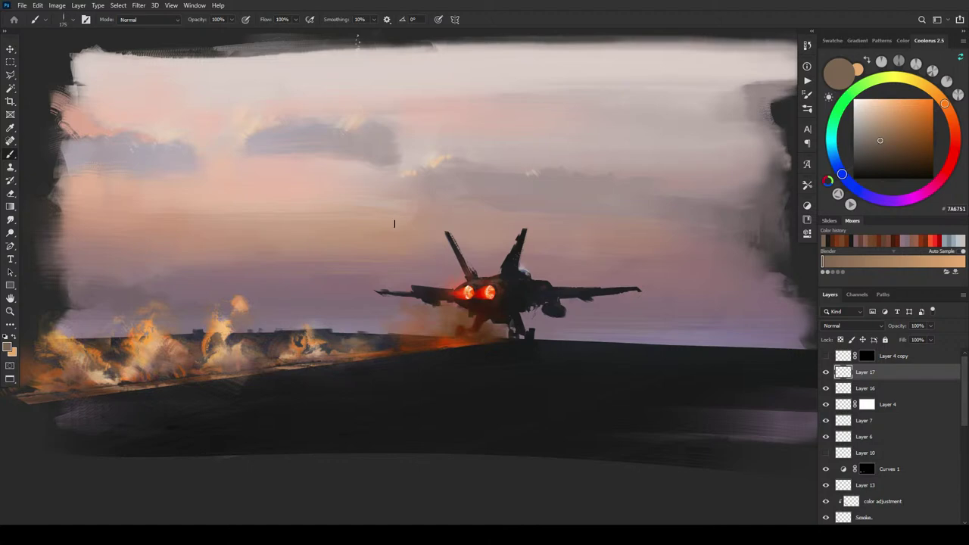
{"action": "left_click", "coordinate": [318, 225], "text": "alt"}
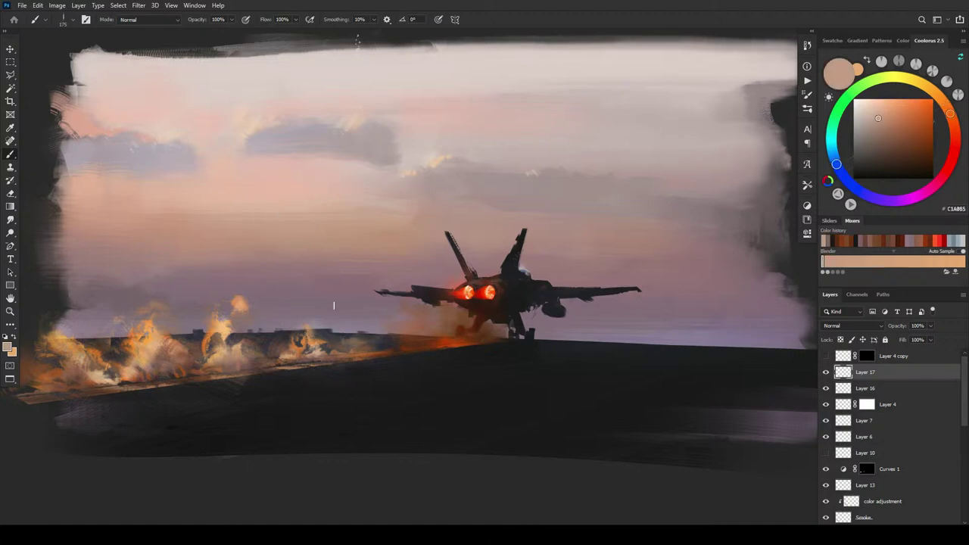
{"action": "key", "text": "bracketright"}
{"action": "left_click", "coordinate": [324, 352], "text": "alt"}
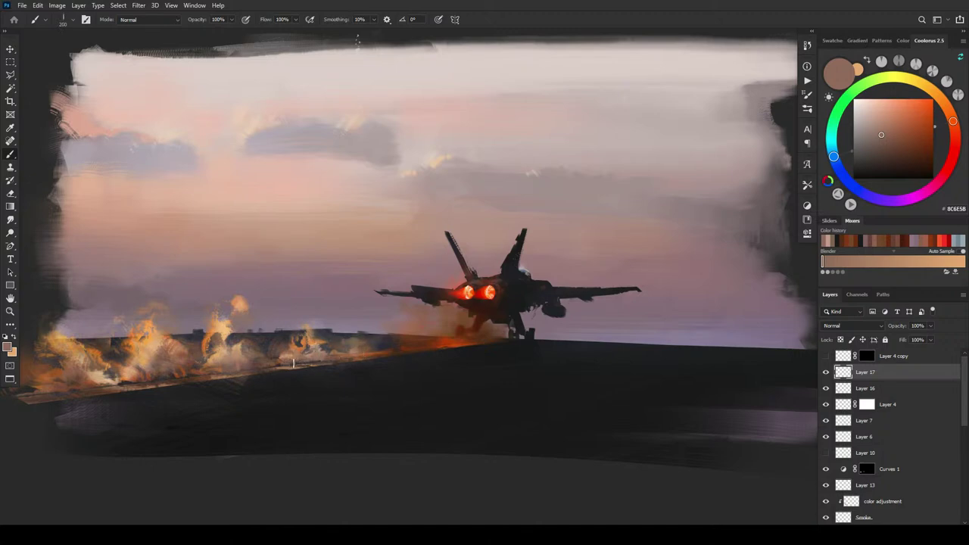
Step: Paint warm highlights #D6A965 and #AE8658 into the lower part of the middle smoke plume, using brush size 150
{"action": "key", "text": "bracketleft"}
{"action": "key", "text": "bracketleft"}
{"action": "key", "text": "bracketleft"}
{"action": "key", "text": "bracketright"}
{"action": "key", "text": "bracketright"}
{"action": "key", "text": "bracketright"}
{"action": "key", "text": "bracketright"}
{"action": "key", "text": "bracketright"}
{"action": "key", "text": "bracketleft"}
{"action": "key", "text": "bracketleft"}
{"action": "key", "text": "bracketleft"}
{"action": "key", "text": "bracketleft"}
{"action": "left_click", "coordinate": [220, 352], "text": "alt"}
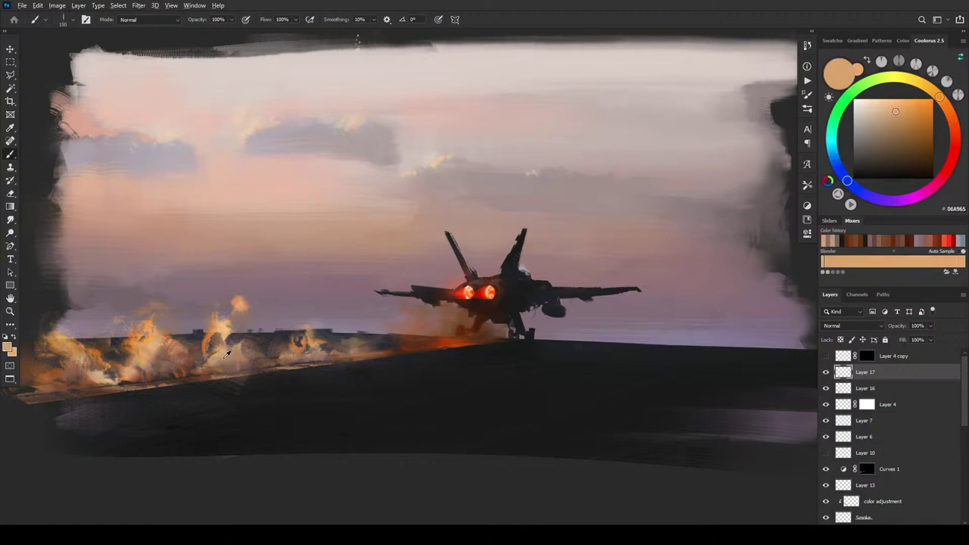
{"action": "left_click", "coordinate": [219, 362], "text": "alt"}
{"action": "left_click", "coordinate": [204, 372], "text": "alt"}
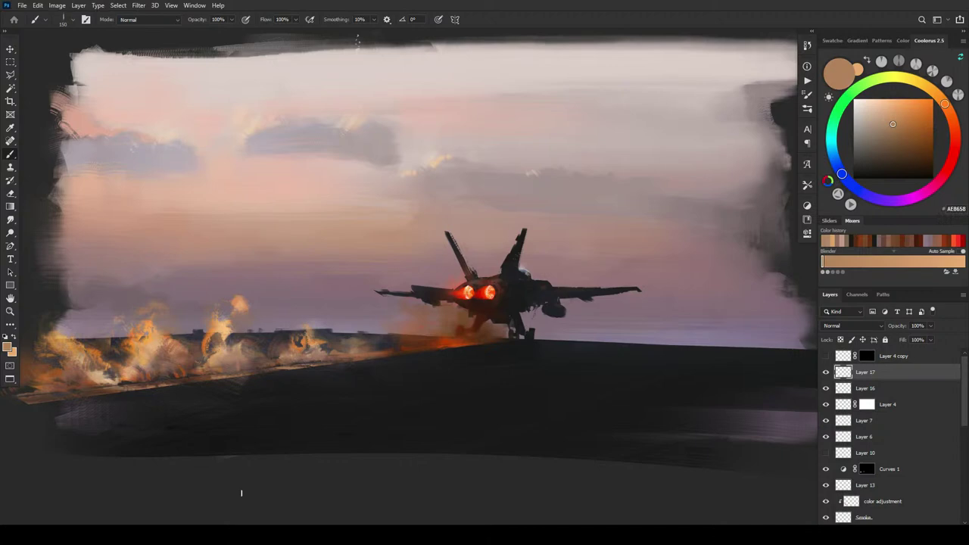
Step: Reshape the flame puff above the middle plume with sampled oranges #E1A96A and #C68F60, reducing the brush size to 100
{"action": "left_click", "coordinate": [240, 296], "text": "alt"}
{"action": "left_click", "coordinate": [235, 300], "text": "alt"}
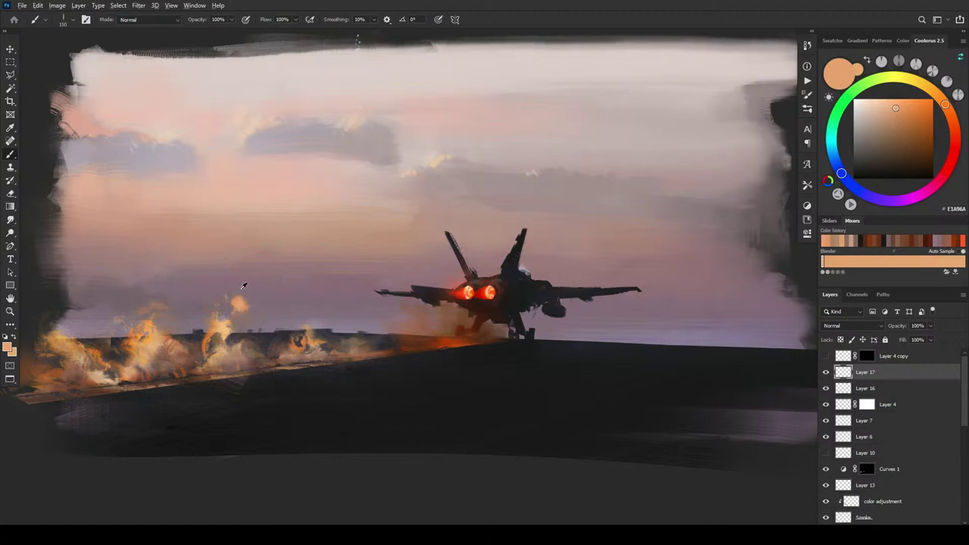
{"action": "left_click", "coordinate": [231, 307], "text": "alt"}
{"action": "left_click", "coordinate": [226, 299], "text": "alt"}
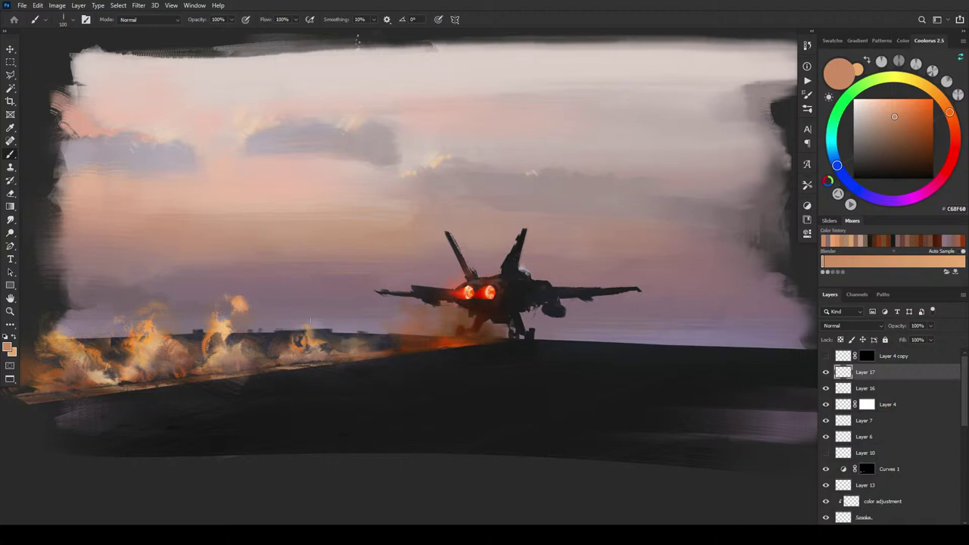
Step: Refine the small flame and wispy smoke nearest the jet with sampled #CF975B and #A48163, using brush sizes 70 and 80
{"action": "left_click", "coordinate": [312, 326], "text": "alt"}
{"action": "key", "text": "bracketleft"}
{"action": "key", "text": "bracketleft"}
{"action": "key", "text": "bracketleft"}
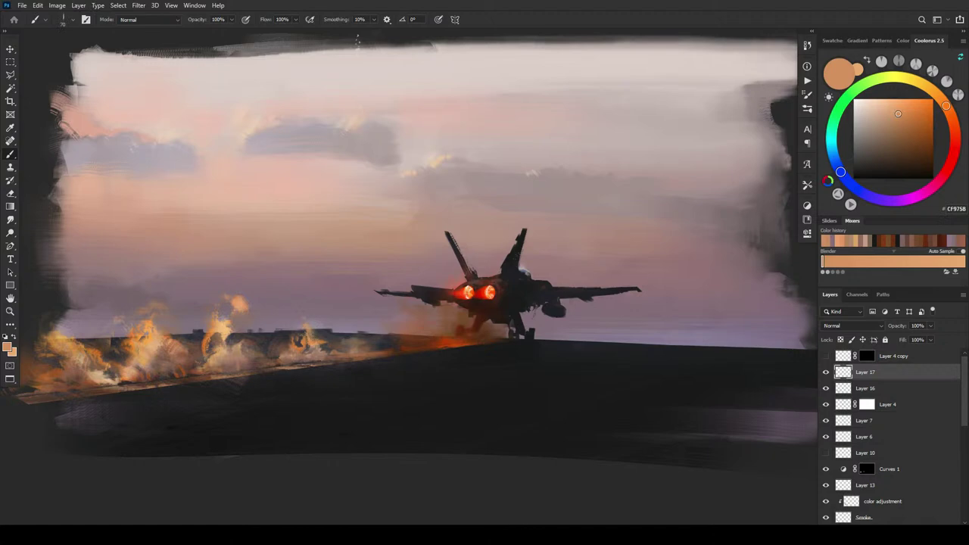
{"action": "left_click", "coordinate": [353, 335], "text": "alt"}
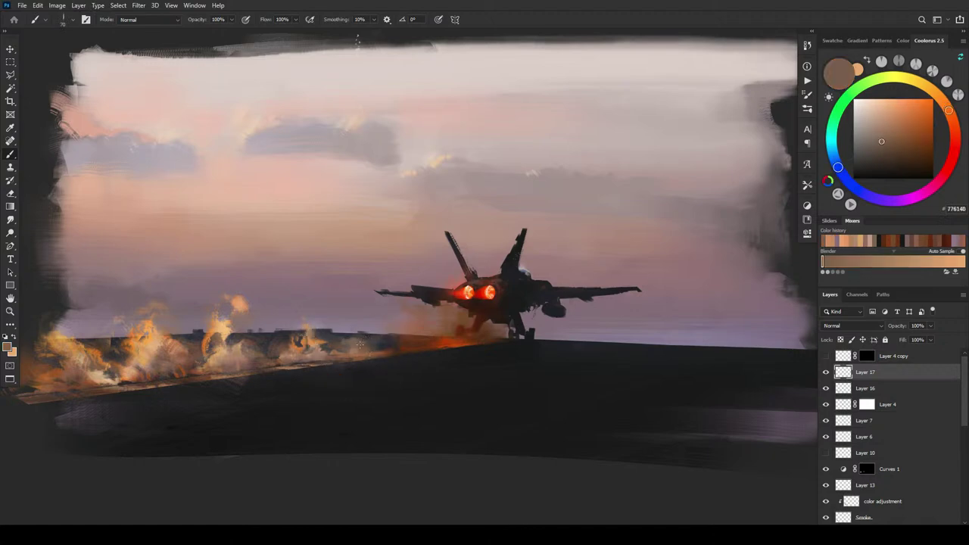
{"action": "left_click", "coordinate": [353, 343], "text": "alt"}
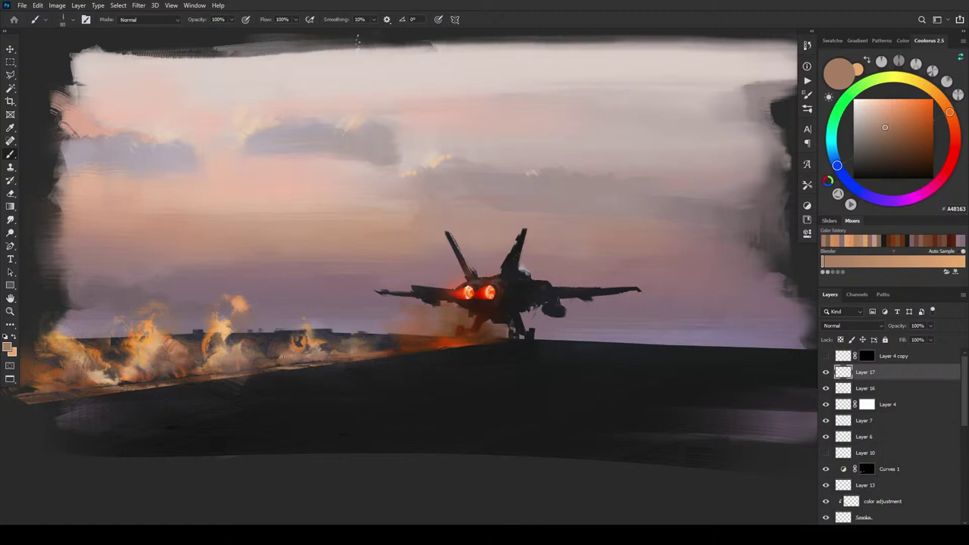
Step: Deepen the shadows at the base of the smoke plumes with browns #7D6559, #624B3F and #513526, using brush sizes 90 and 125
{"action": "left_click", "coordinate": [239, 364], "text": "alt"}
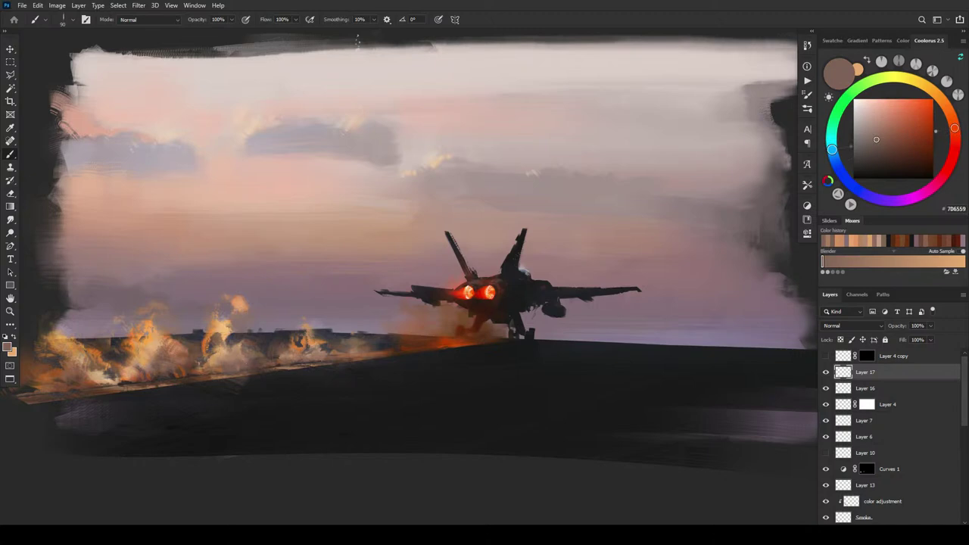
{"action": "key", "text": "bracketright"}
{"action": "left_click", "coordinate": [178, 364], "text": "alt"}
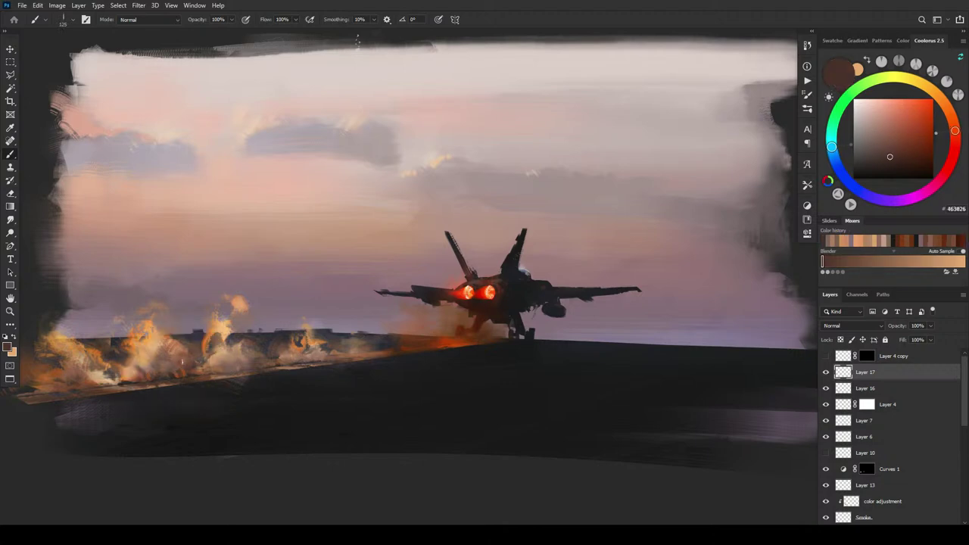
{"action": "left_click", "coordinate": [173, 372], "text": "alt"}
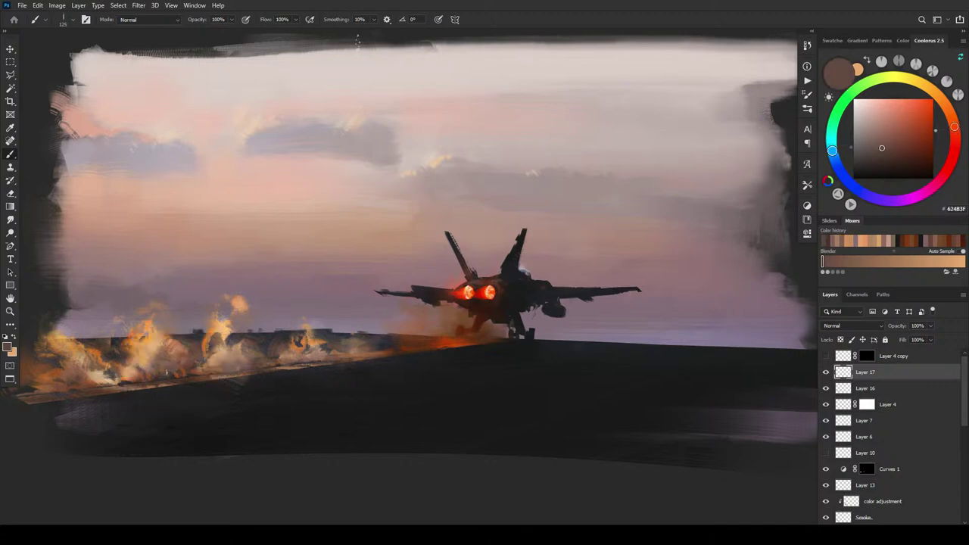
{"action": "left_click", "coordinate": [181, 371], "text": "alt"}
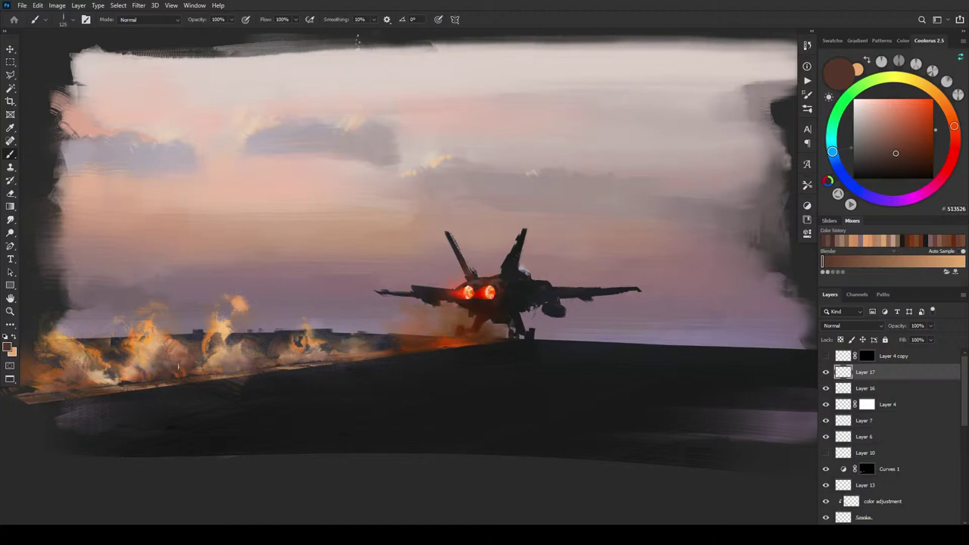
Step: Rework the smoke in the second plume from the left with sampled #34231E, #826C60 and #C59C6E, varying the brush size up to 250
{"action": "left_click", "coordinate": [174, 373], "text": "alt"}
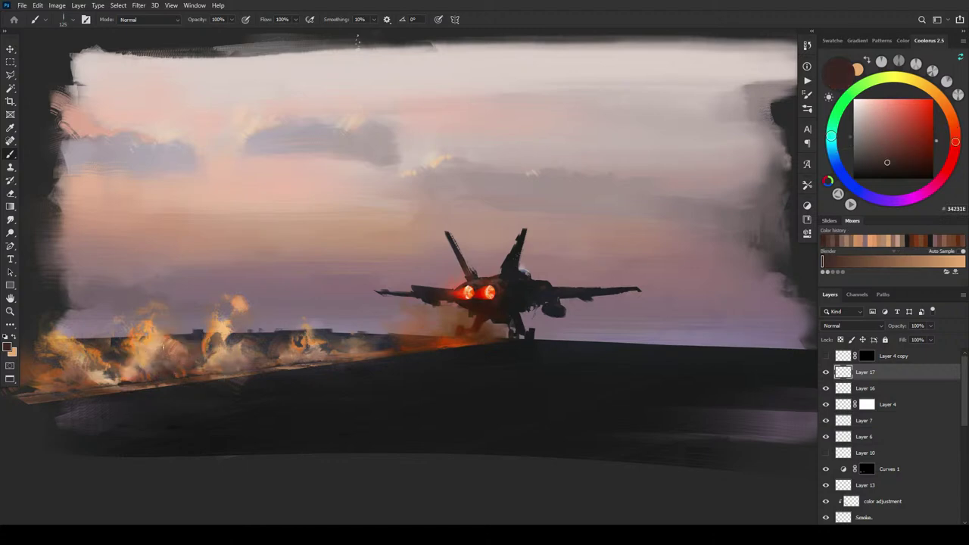
{"action": "left_click", "coordinate": [167, 365], "text": "alt"}
{"action": "left_click", "coordinate": [152, 363], "text": "alt"}
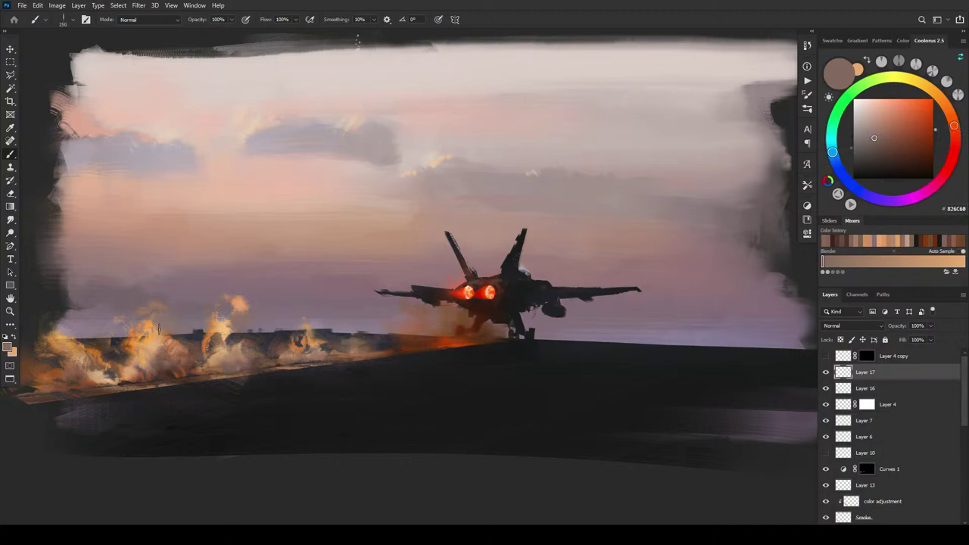
{"action": "left_click", "coordinate": [148, 356], "text": "alt"}
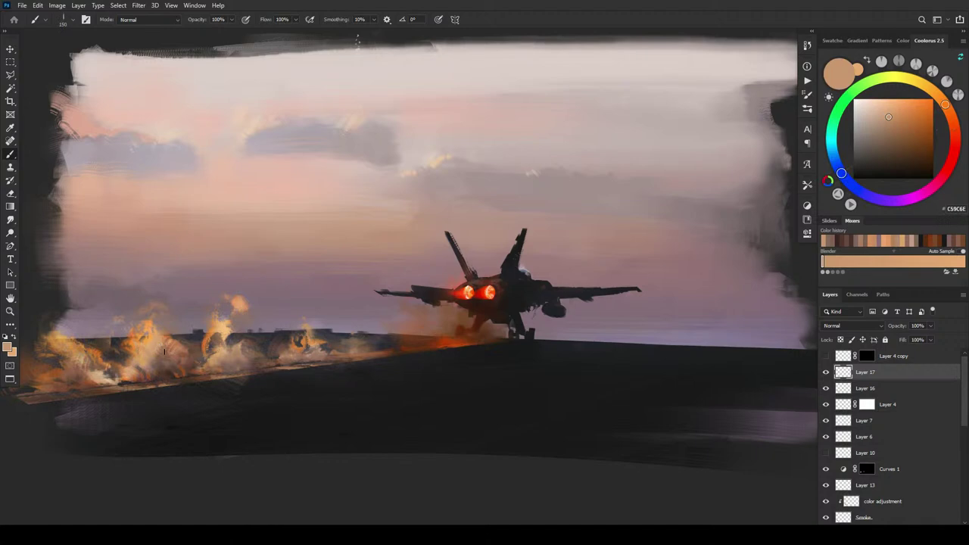
Step: Brush soft peach-orange smoke along the right side of the second plume with a colour sampled there, using brush size 250
{"action": "key", "text": "]"}
{"action": "key", "text": "]"}
{"action": "key", "text": "bracketright"}
{"action": "key", "text": "bracketright"}
{"action": "key", "text": "bracketright"}
{"action": "left_click", "coordinate": [180, 342], "text": "alt"}
{"action": "key", "text": "bracketleft"}
{"action": "key", "text": "bracketleft"}
{"action": "key", "text": "bracketleft"}
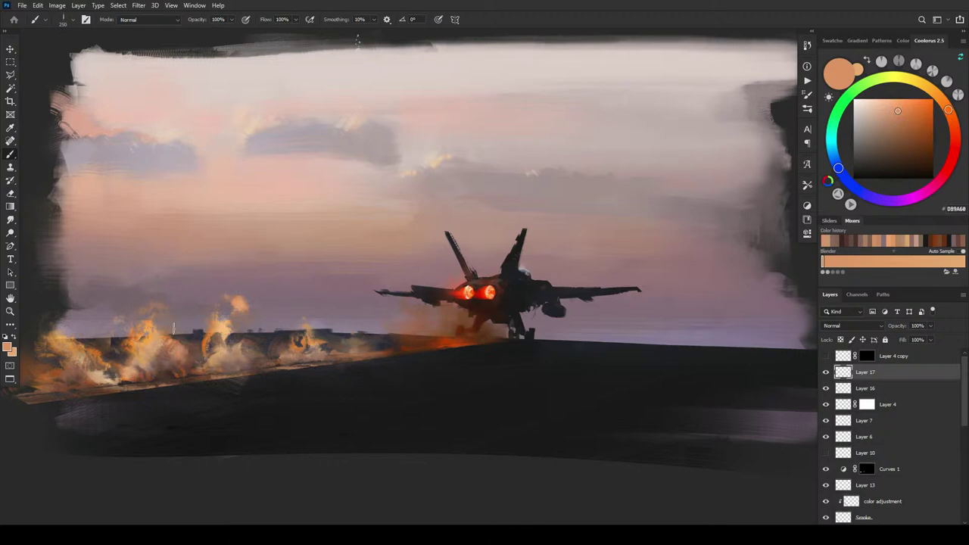
Step: Blend the second plume's right edge with sampled #835E43, #BC8B5A and #BC8759, using brush sizes 175 and 150
{"action": "left_click", "coordinate": [172, 362], "text": "alt"}
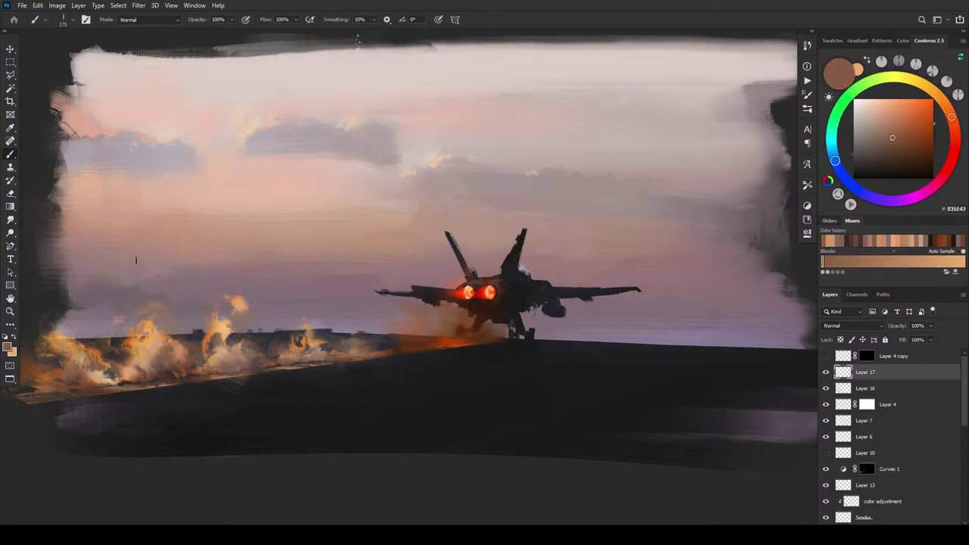
{"action": "left_click", "coordinate": [169, 333], "text": "alt"}
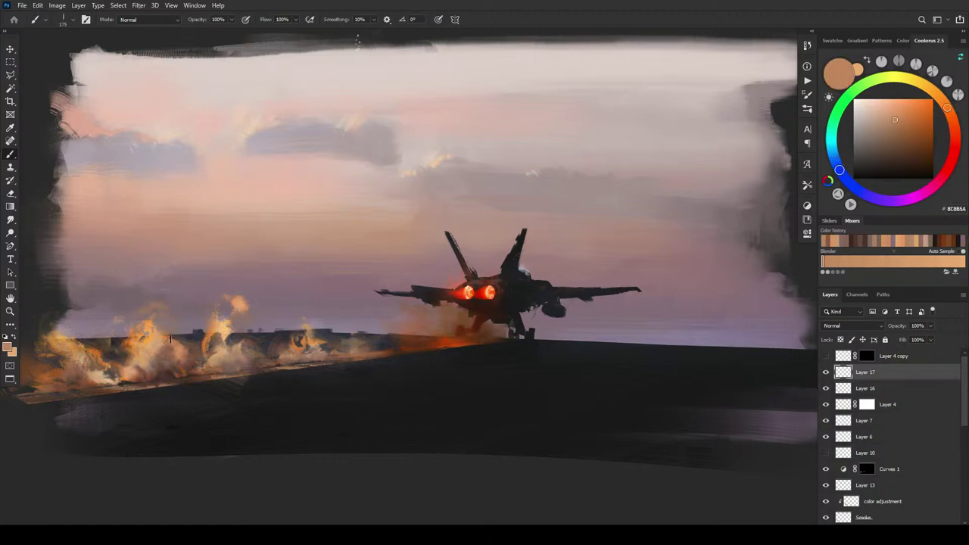
{"action": "left_click", "coordinate": [170, 331], "text": "alt"}
{"action": "left_click", "coordinate": [176, 340], "text": "alt"}
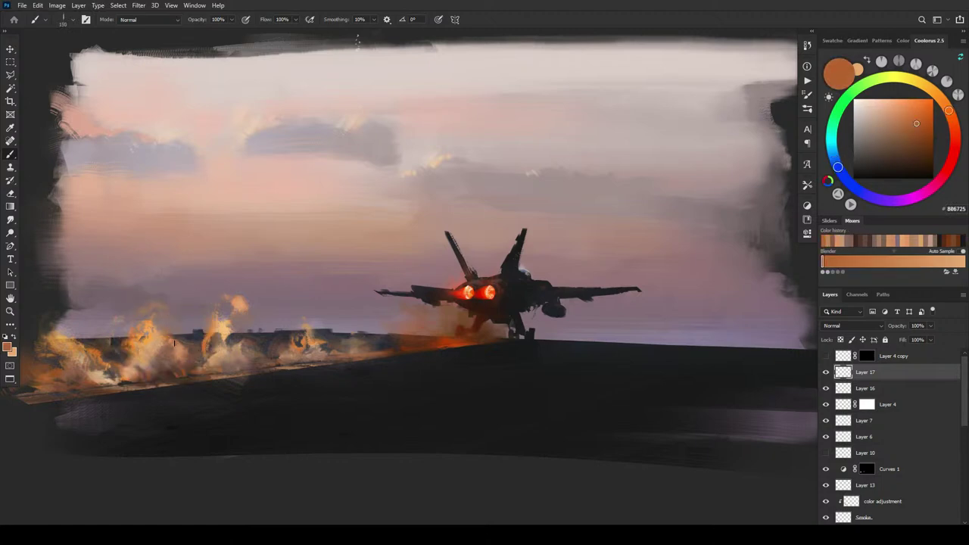
{"action": "left_click", "coordinate": [177, 348], "text": "alt"}
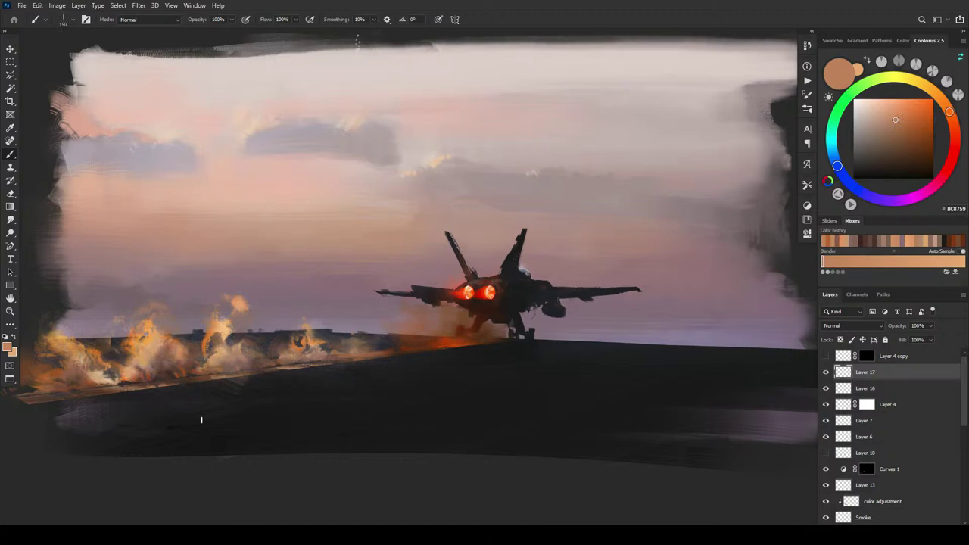
Step: Cut dark gaps between the second and middle plumes with sampled #5F4F44, #4D4242 and #2F2E3A, using brush sizes 90 and 70
{"action": "key", "text": "bracketleft"}
{"action": "key", "text": "bracketleft"}
{"action": "key", "text": "bracketleft"}
{"action": "left_click", "coordinate": [186, 343], "text": "alt"}
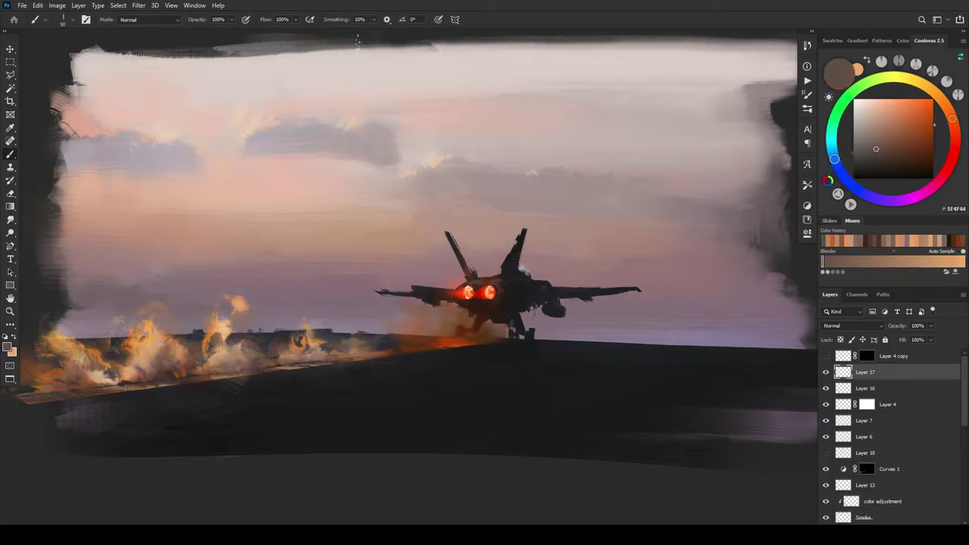
{"action": "left_click", "coordinate": [180, 343], "text": "alt"}
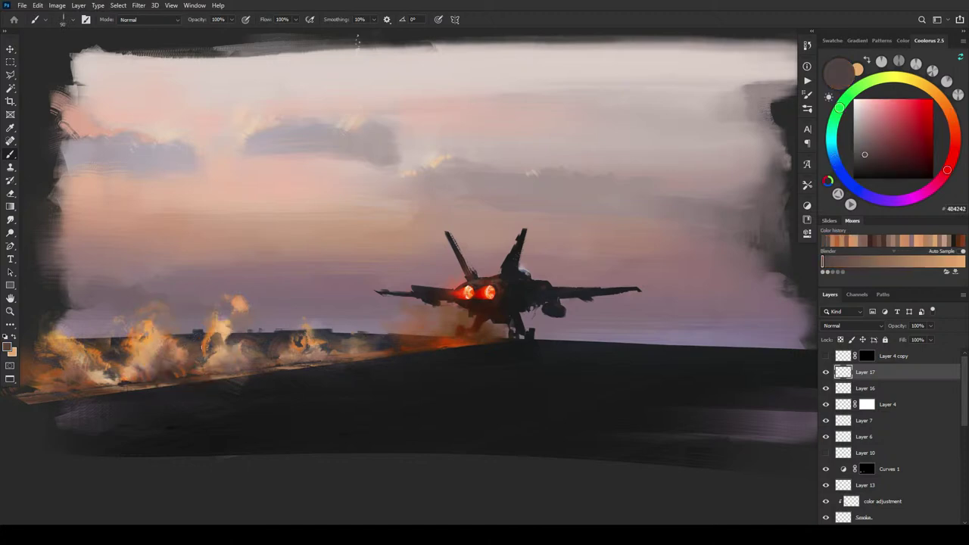
{"action": "left_click", "coordinate": [190, 346], "text": "alt"}
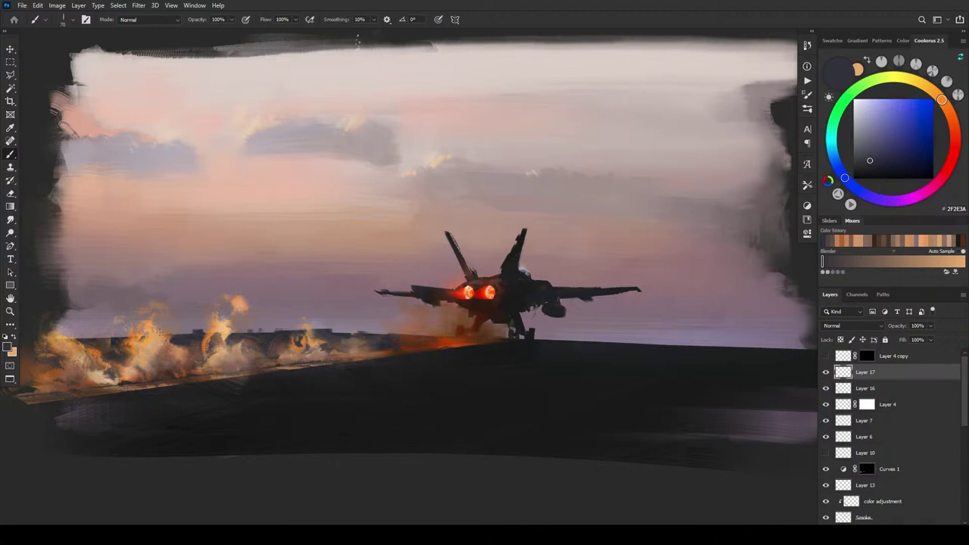
Step: Add warm tan and bright yellow-orange #E9A736 highlights to the second plume, adjusting the brush size to 90
{"action": "left_click", "coordinate": [177, 352], "text": "alt"}
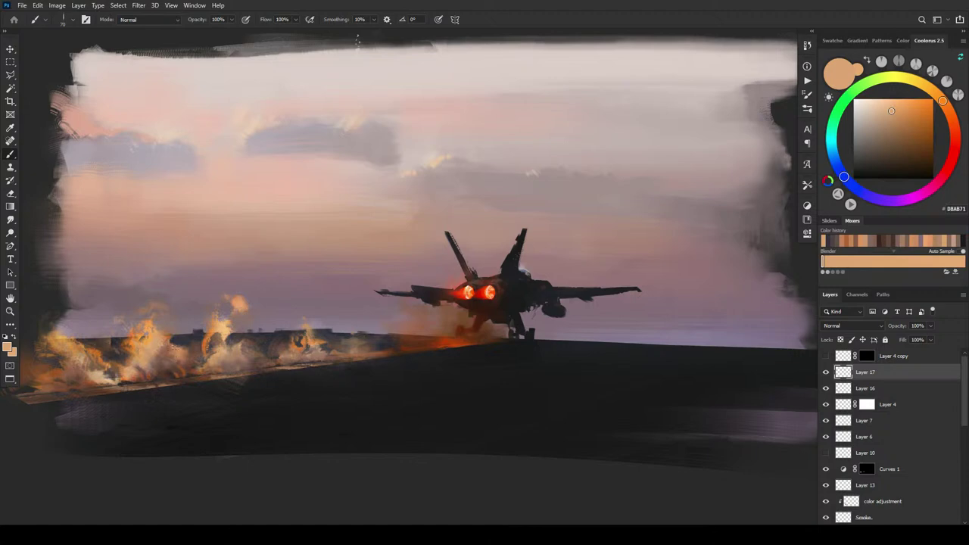
{"action": "key", "text": "bracketright"}
{"action": "key", "text": "bracketright"}
{"action": "key", "text": "bracketright"}
{"action": "key", "text": "bracketright"}
{"action": "key", "text": "bracketright"}
{"action": "key", "text": "bracketleft"}
{"action": "key", "text": "bracketleft"}
{"action": "key", "text": "bracketleft"}
{"action": "left_click", "coordinate": [145, 343], "text": "alt"}
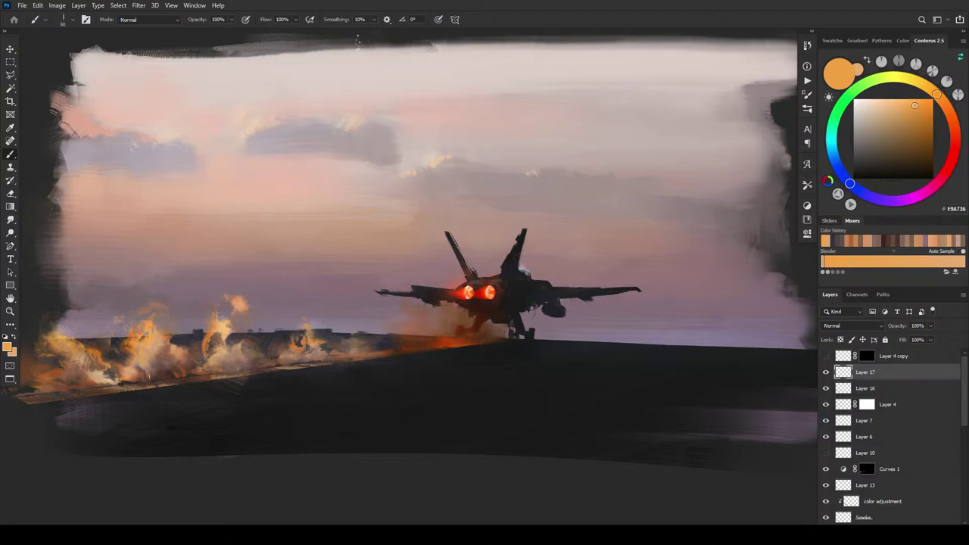
Step: Paint glowing flames at the second plume's base with sampled oranges #AE5E1D, #B7722B and #ED971E, using brush sizes 90 and 70
{"action": "left_click", "coordinate": [151, 371], "text": "alt"}
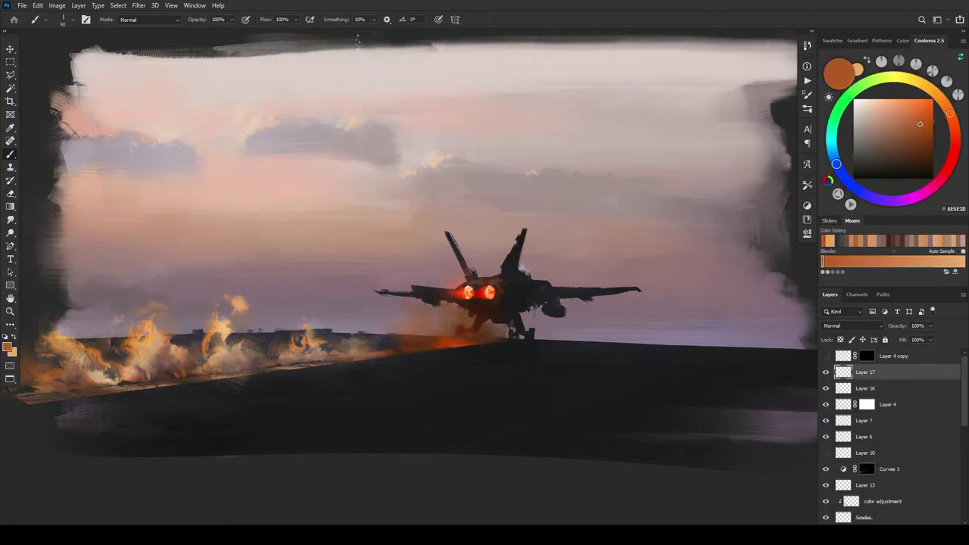
{"action": "left_click", "coordinate": [149, 373], "text": "alt"}
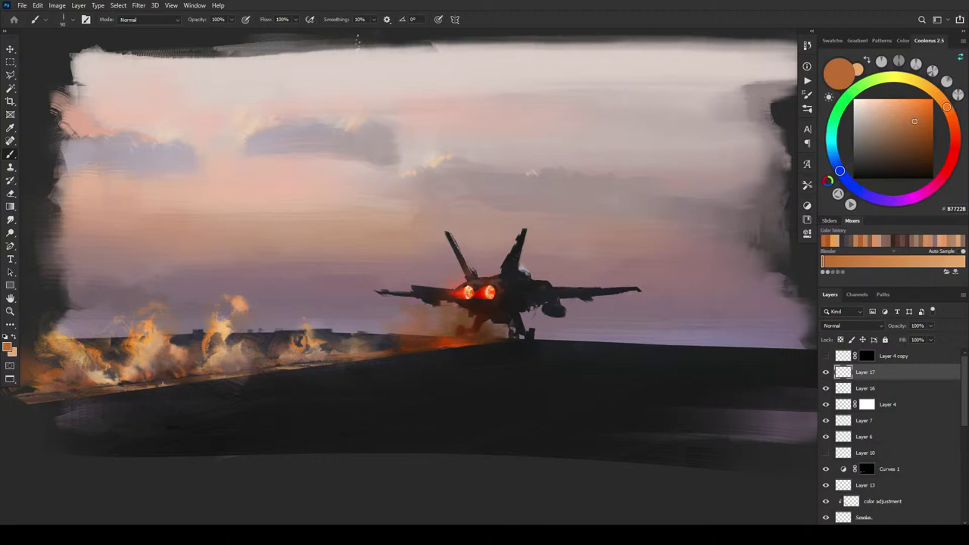
{"action": "left_click", "coordinate": [136, 342], "text": "alt"}
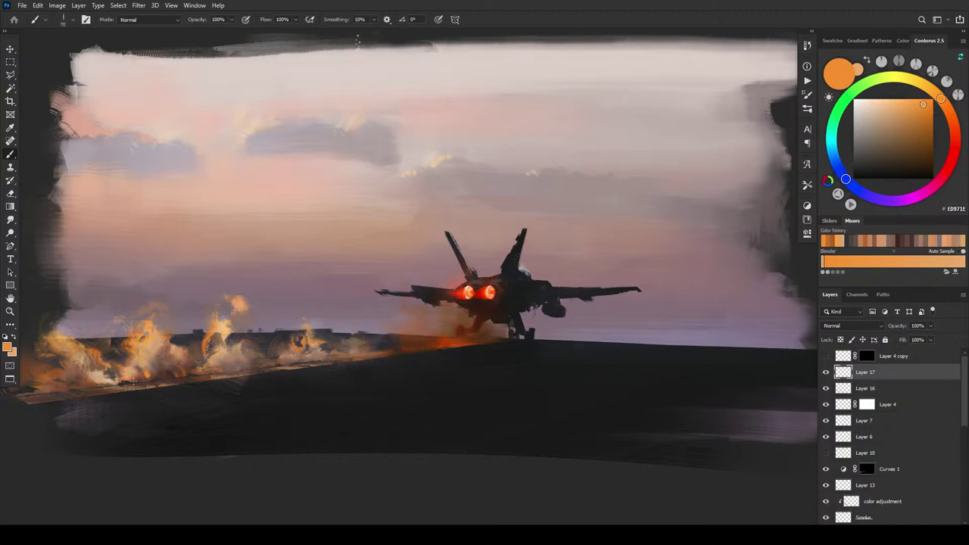
Step: Brighten the second plume's flame core with sampled #EFAC3B, setting the brush size to 90
{"action": "key", "text": "bracketright"}
{"action": "key", "text": "bracketright"}
{"action": "key", "text": "bracketright"}
{"action": "key", "text": "bracketright"}
{"action": "key", "text": "bracketright"}
{"action": "key", "text": "bracketright"}
{"action": "key", "text": "bracketright"}
{"action": "key", "text": "bracketright"}
{"action": "key", "text": "bracketright"}
{"action": "key", "text": "bracketright"}
{"action": "key", "text": "bracketright"}
{"action": "key", "text": "bracketleft"}
{"action": "left_click", "coordinate": [151, 360], "text": "alt"}
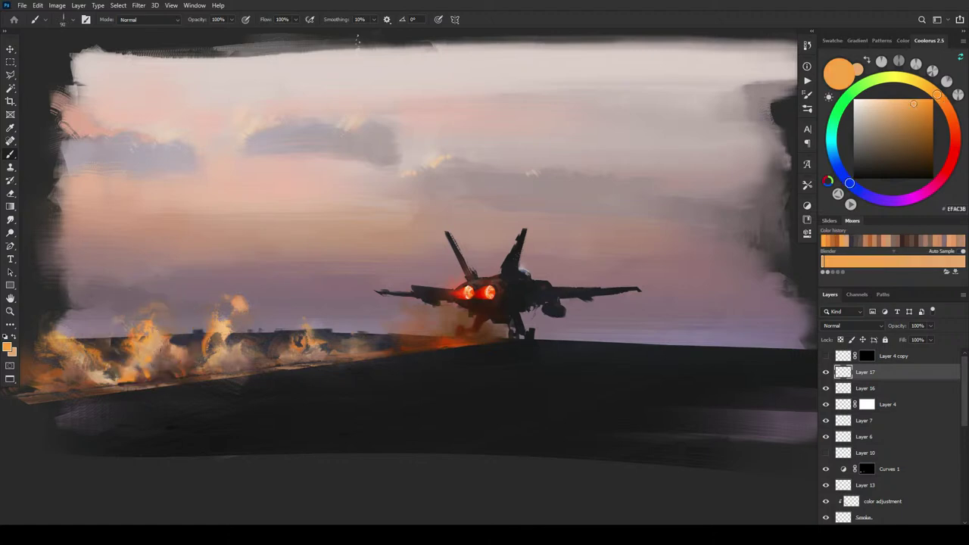
Step: Refine the flames low in the second plume with sampled oranges #AA510F, #C87D23, #A15417 and #DF8C1E at brush size 80
{"action": "key", "text": "bracketright"}
{"action": "key", "text": "bracketleft"}
{"action": "key", "text": "bracketleft"}
{"action": "left_click", "coordinate": [178, 370], "text": "alt"}
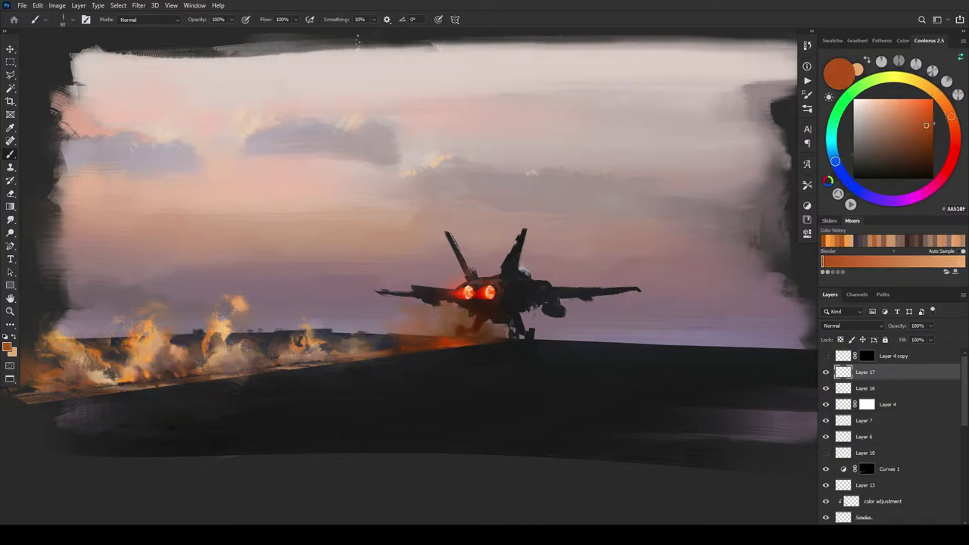
{"action": "left_click", "coordinate": [146, 376], "text": "alt"}
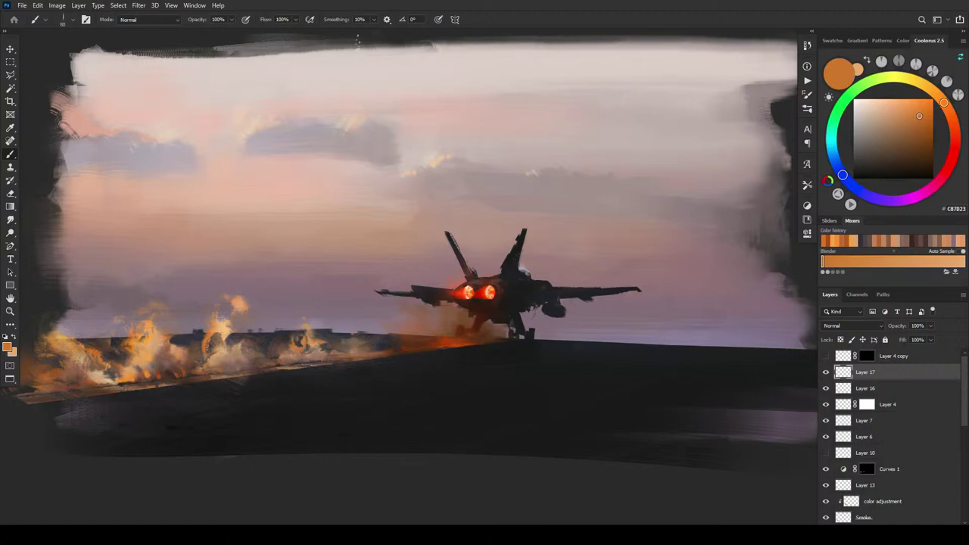
{"action": "left_click", "coordinate": [162, 371], "text": "alt"}
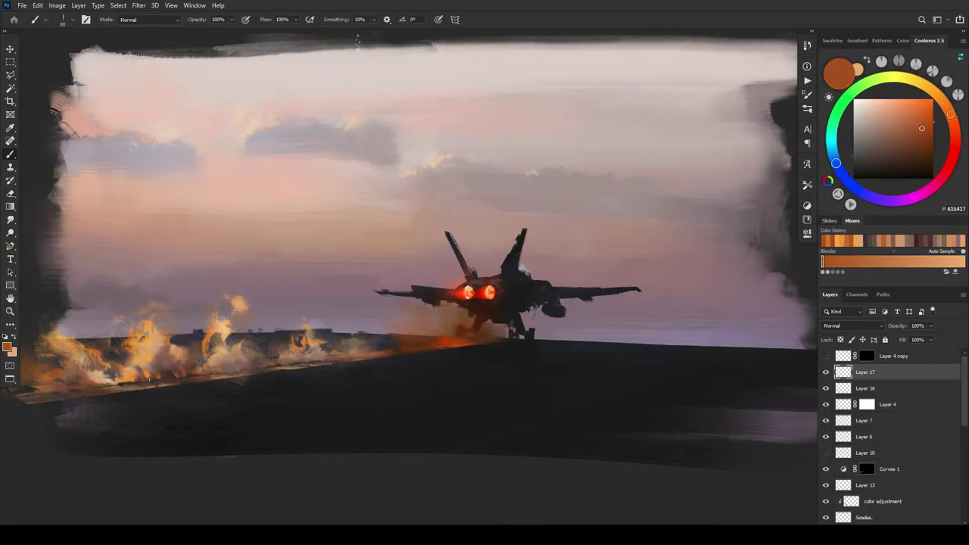
{"action": "left_click", "coordinate": [149, 373], "text": "alt"}
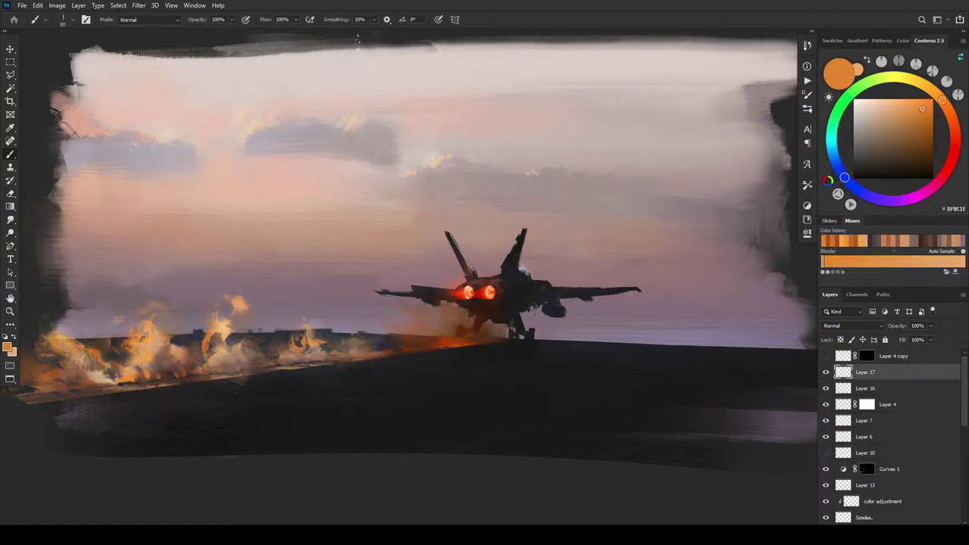
Step: Shade the second plume's lower smoke with browns #825241, #935421 and #5E4130, and soften it with tans #B48C67 and #CCA372, enlarging the brush to 125
{"action": "left_click", "coordinate": [144, 375], "text": "alt"}
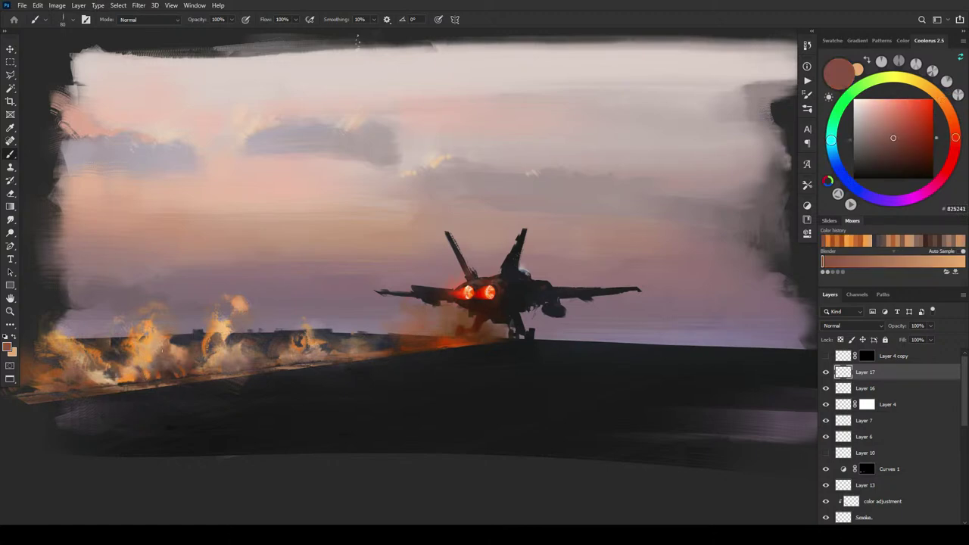
{"action": "left_click", "coordinate": [155, 375], "text": "alt"}
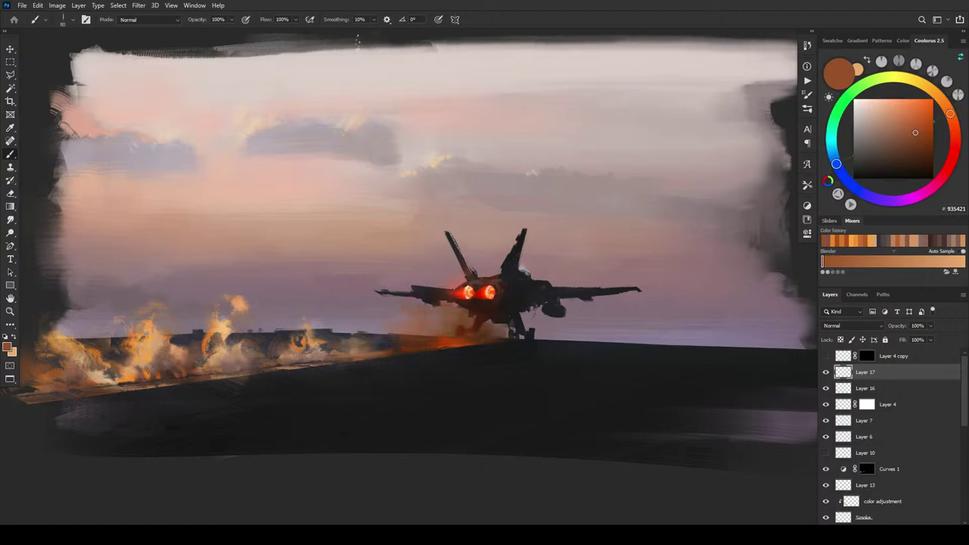
{"action": "left_click", "coordinate": [155, 374], "text": "alt"}
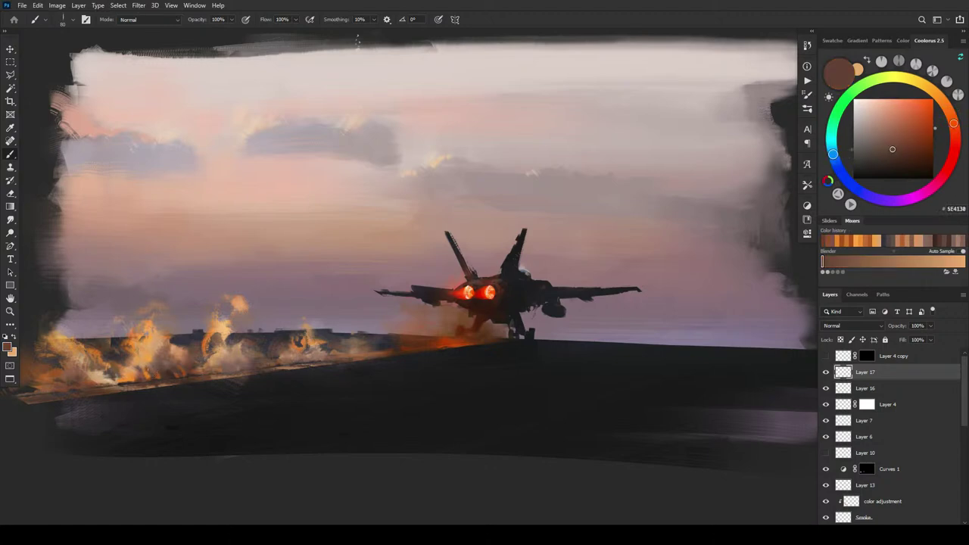
{"action": "left_click", "coordinate": [149, 368], "text": "alt"}
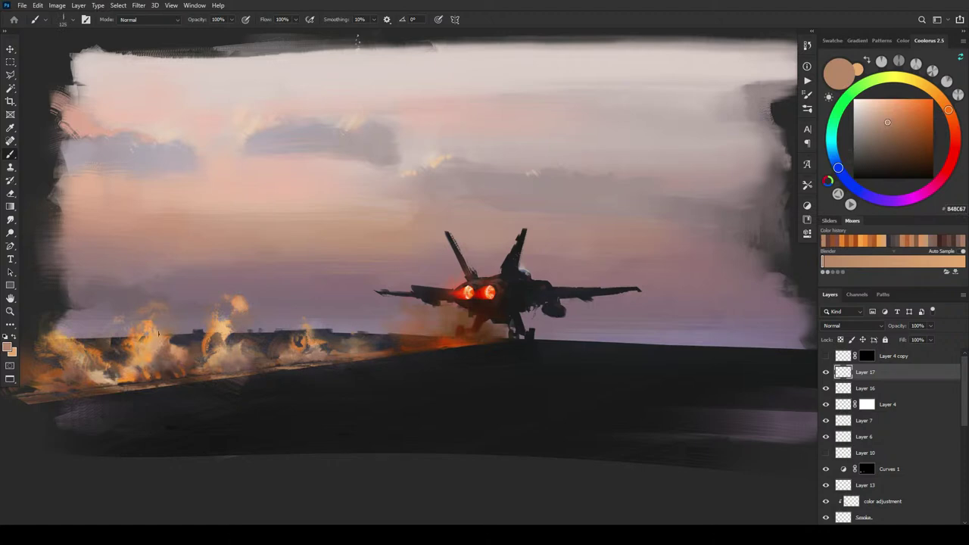
{"action": "left_click", "coordinate": [159, 346], "text": "alt"}
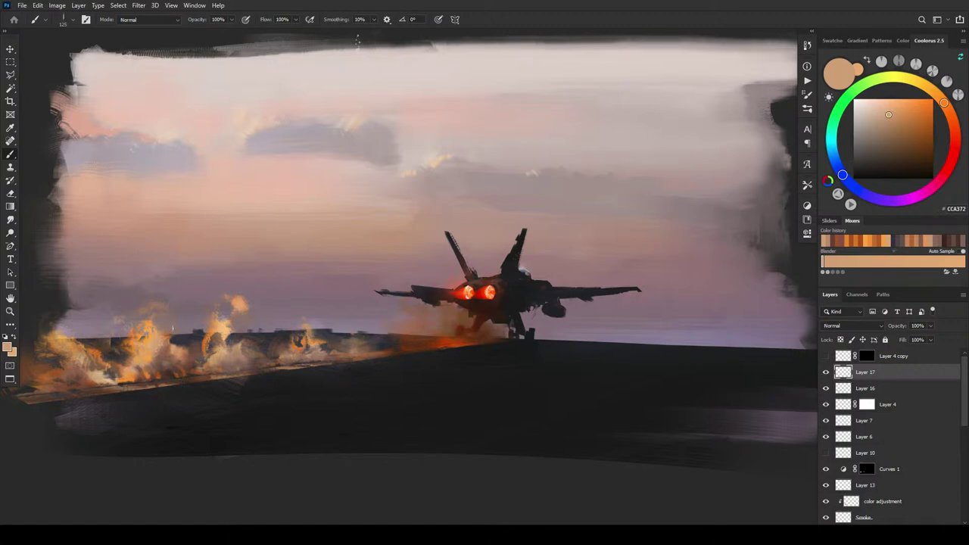
Step: Blend the smoke base between the second and middle plumes with sampled browns #754E3A, #A87653 and #725648 at brush size 125
{"action": "left_click", "coordinate": [184, 369], "text": "alt"}
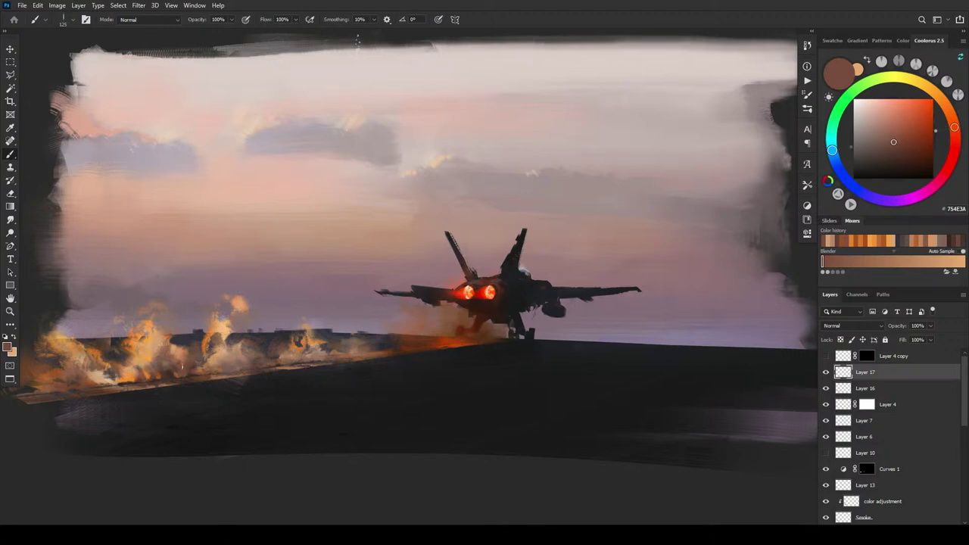
{"action": "left_click", "coordinate": [179, 372], "text": "alt"}
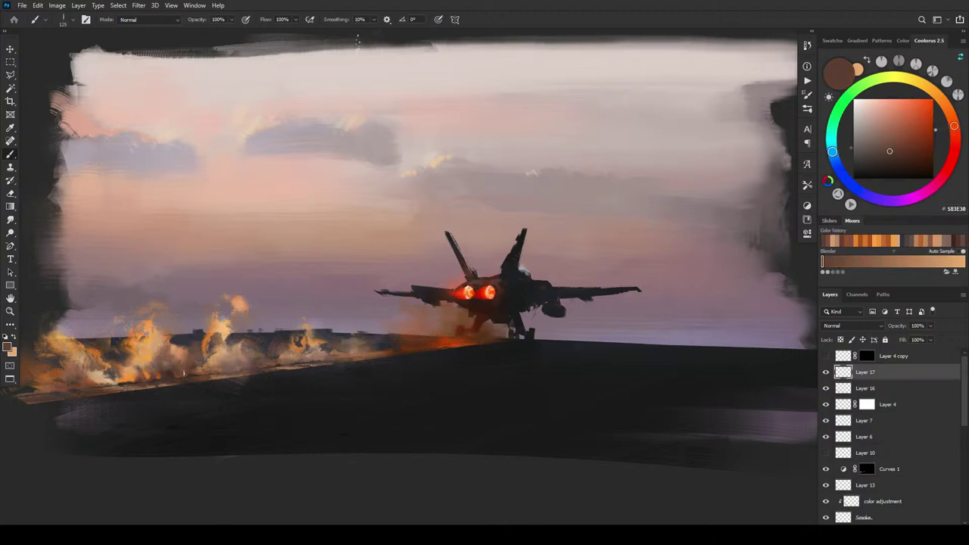
{"action": "left_click", "coordinate": [184, 366], "text": "alt"}
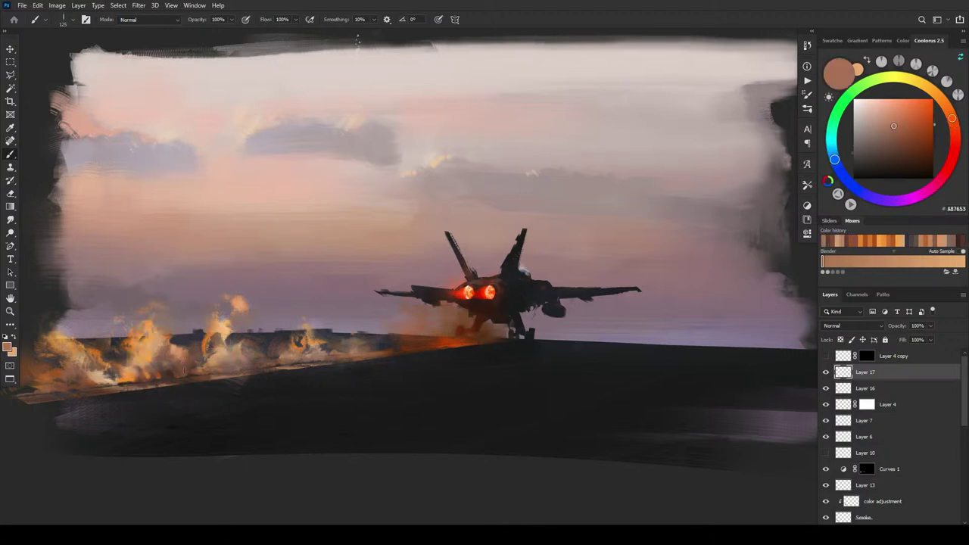
{"action": "left_click", "coordinate": [187, 367], "text": "alt"}
{"action": "left_click", "coordinate": [175, 361], "text": "alt"}
{"action": "left_click", "coordinate": [181, 372], "text": "alt"}
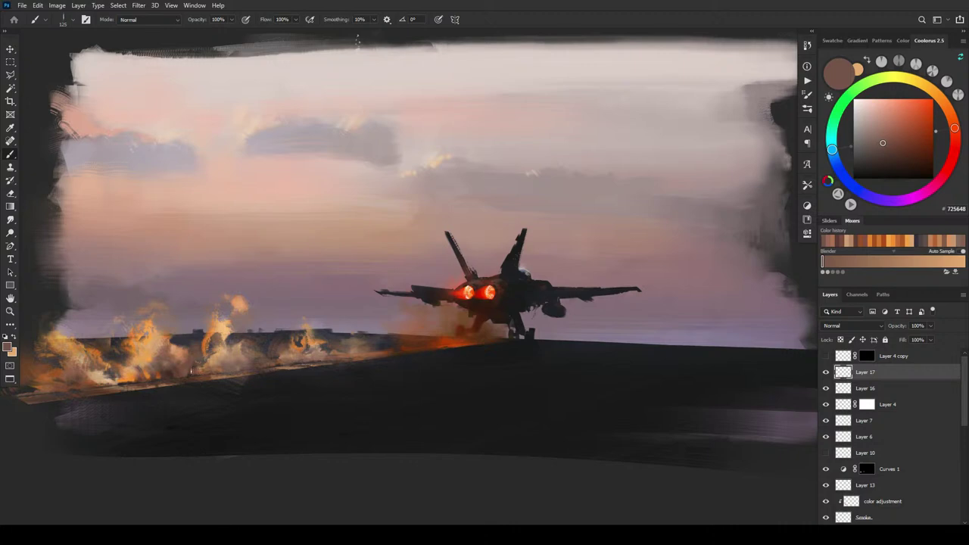
Step: Paint the second plume's upper smoke with #CE945F at brush size 175 and accent its flame tip with #F2A541 at size 60
{"action": "left_click", "coordinate": [191, 354], "text": "alt"}
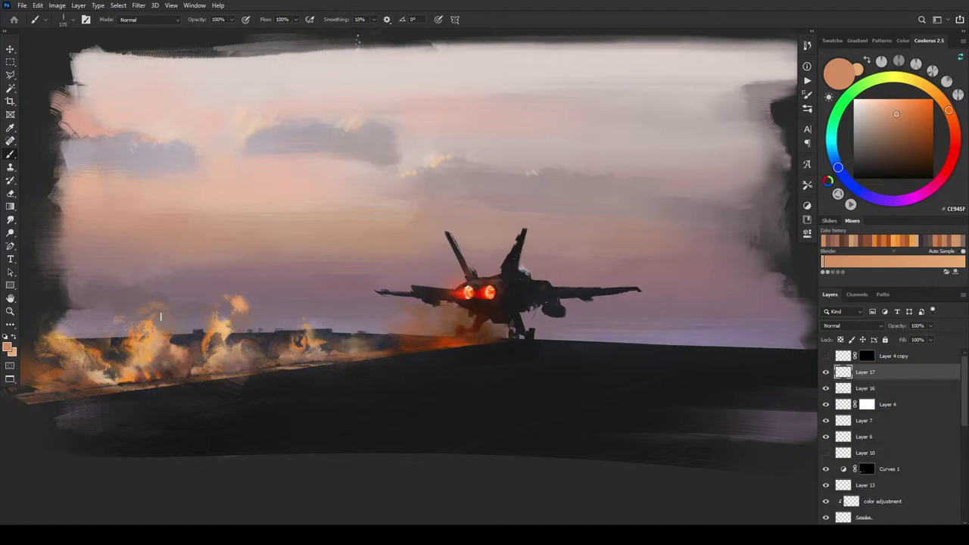
{"action": "key", "text": "]"}
{"action": "key", "text": "]"}
{"action": "key", "text": "]"}
{"action": "left_click", "coordinate": [152, 316], "text": "alt"}
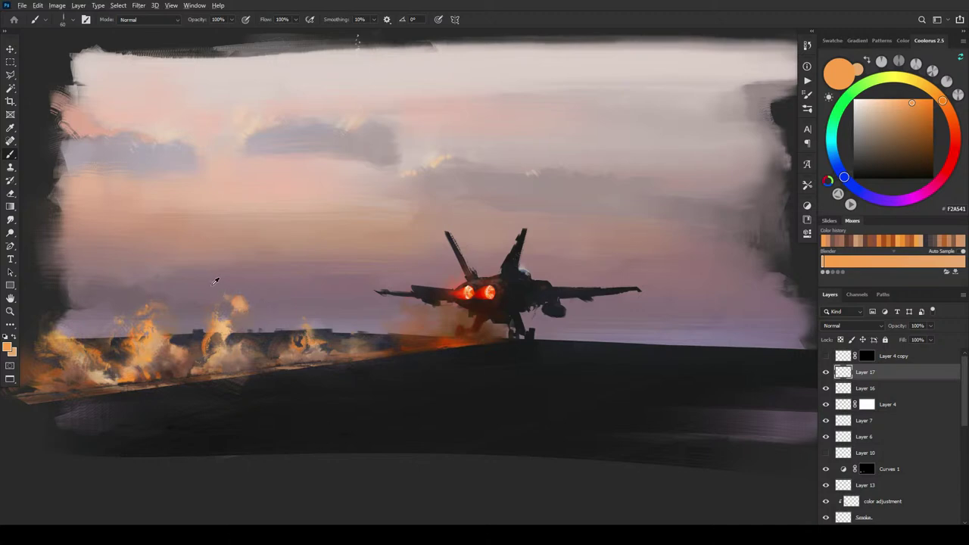
Step: Refine the middle plume's smoke and edges with sampled #AC8867, #7E6C6E and #81737F, using brush sizes 125 and 60
{"action": "left_click", "coordinate": [229, 357], "text": "alt"}
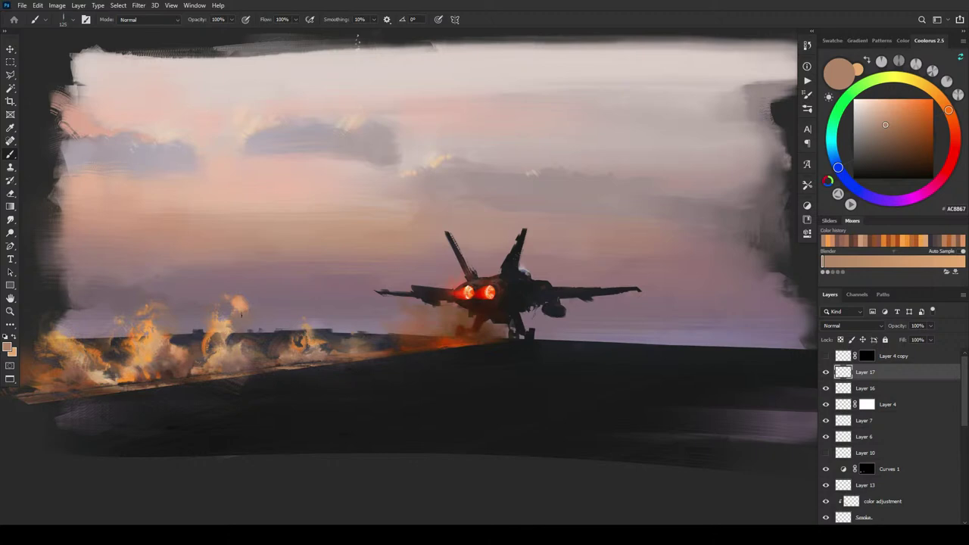
{"action": "left_click", "coordinate": [242, 324], "text": "alt"}
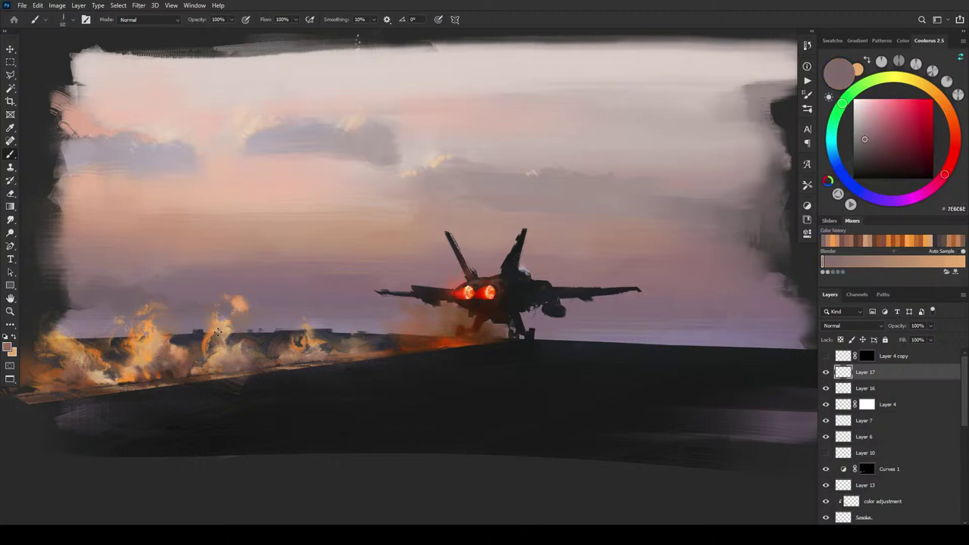
{"action": "left_click", "coordinate": [210, 330], "text": "alt"}
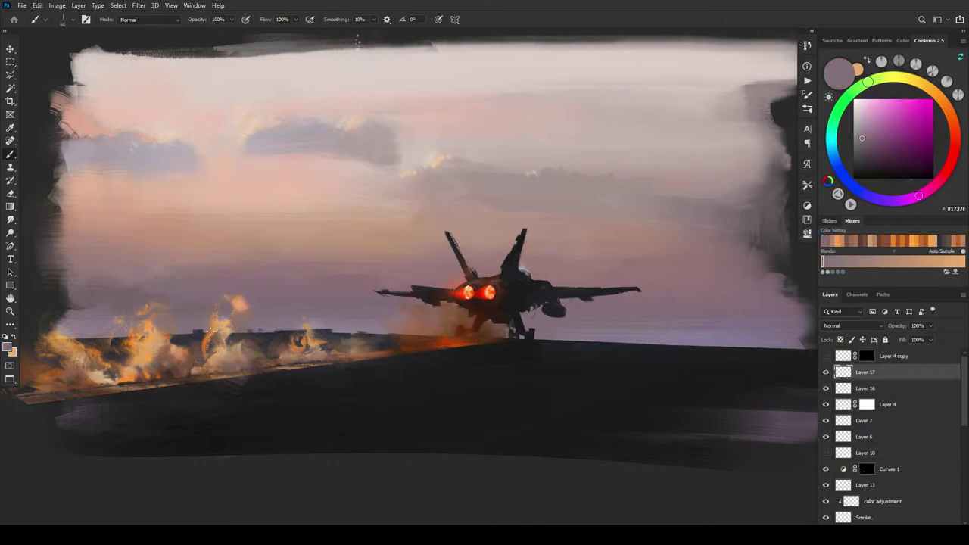
Step: Touch up the middle plume with sampled #7F7280 and #B99169, and soften the rightmost plume's smoke with #C8A676 at brush size 150
{"action": "left_click", "coordinate": [252, 317], "text": "alt"}
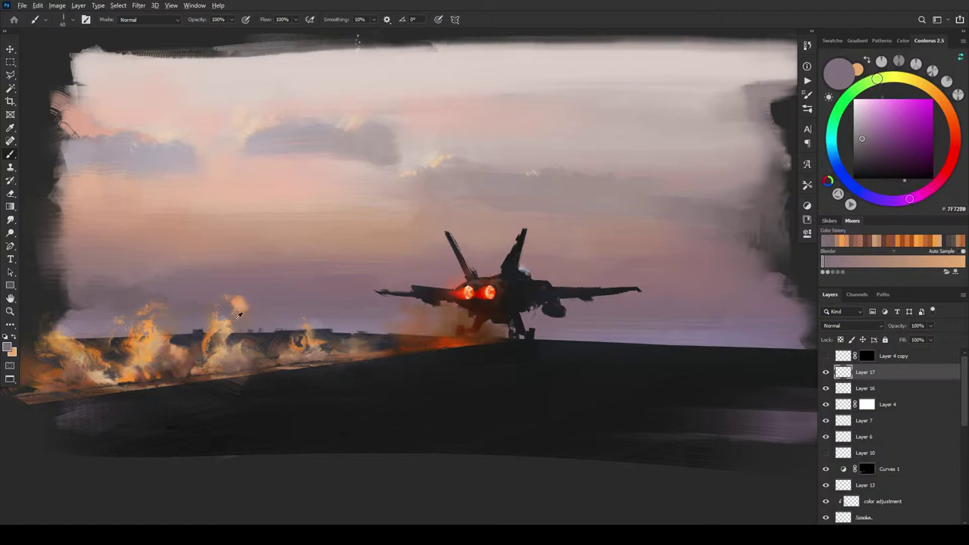
{"action": "left_click", "coordinate": [223, 339], "text": "alt"}
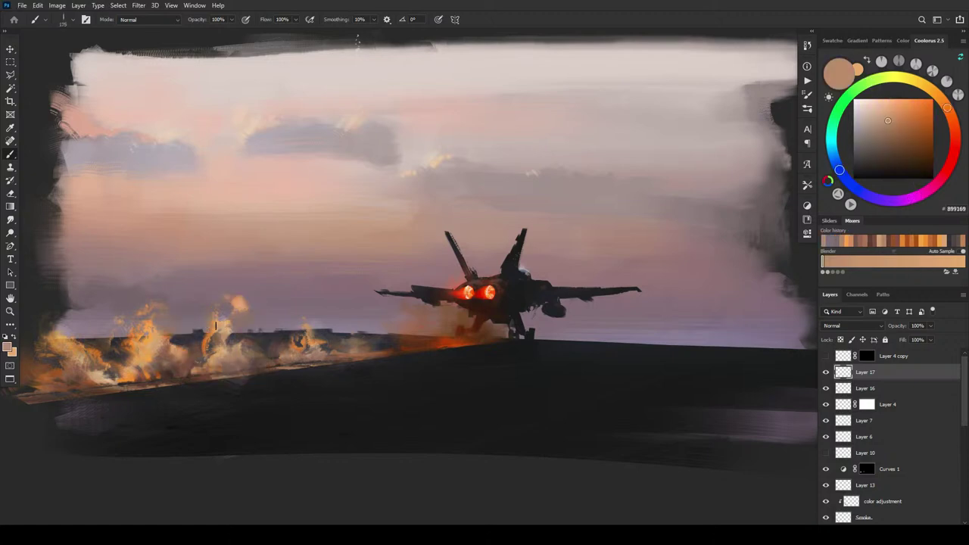
{"action": "left_click", "coordinate": [288, 352], "text": "alt"}
{"action": "key", "text": "["}
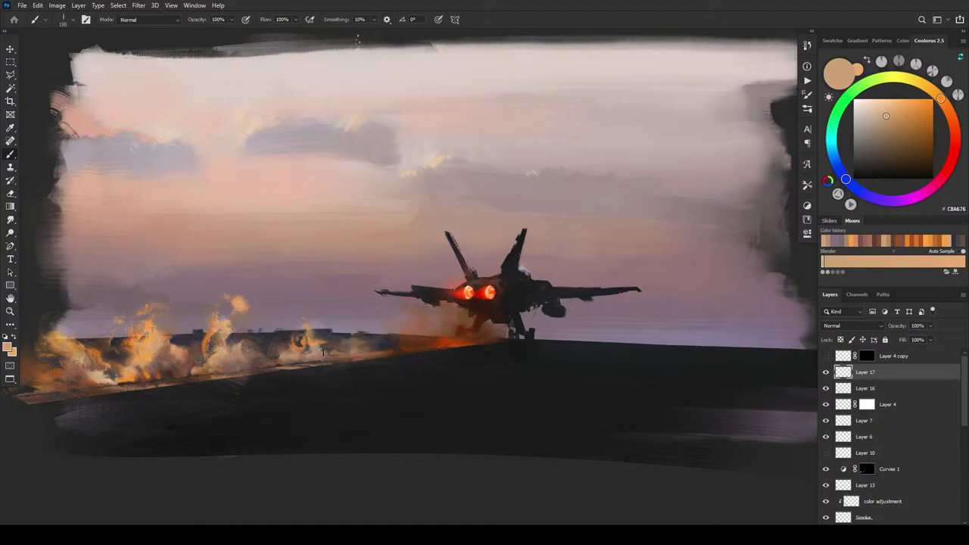
Step: Paint the rightmost plume's smoke with sampled tan #A78465 and orange-brown #B2702F at brush size 100
{"action": "key", "text": "bracketleft"}
{"action": "key", "text": "bracketleft"}
{"action": "key", "text": "bracketleft"}
{"action": "key", "text": "bracketleft"}
{"action": "key", "text": "bracketleft"}
{"action": "left_click", "coordinate": [338, 353], "text": "alt"}
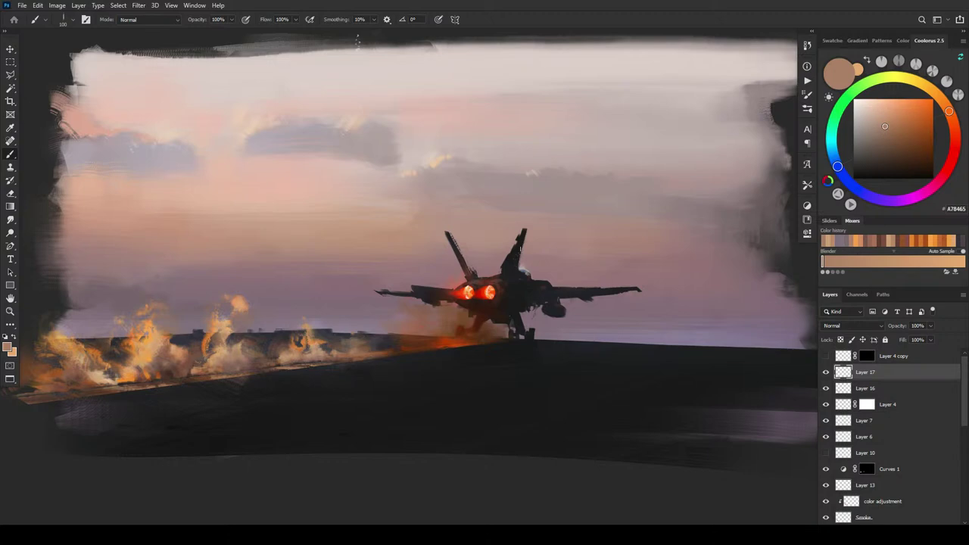
{"action": "left_click", "coordinate": [293, 343], "text": "alt"}
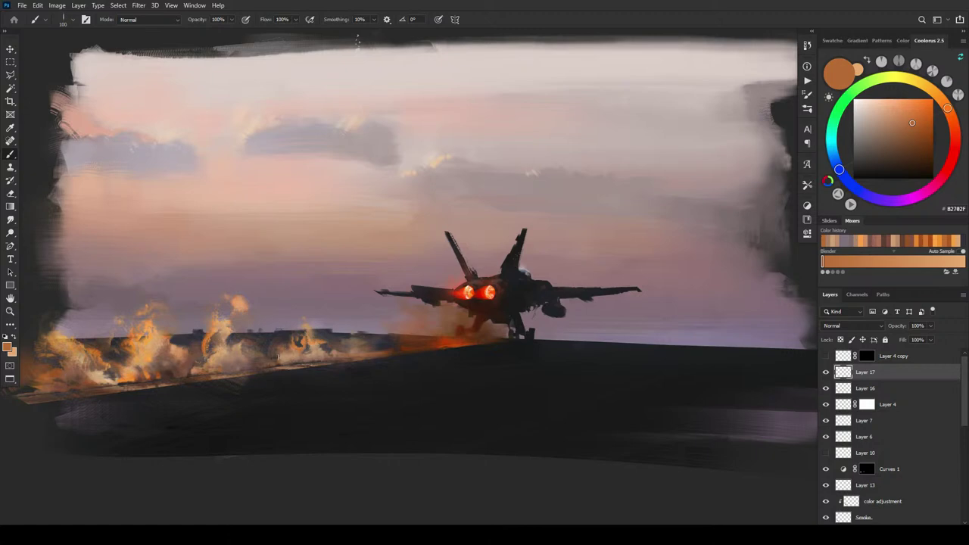
Step: Shade the rightmost plume's lower smoke with sampled #463834, #8F6E51 and #A98761 at brush size 70
{"action": "left_click", "coordinate": [288, 345], "text": "alt"}
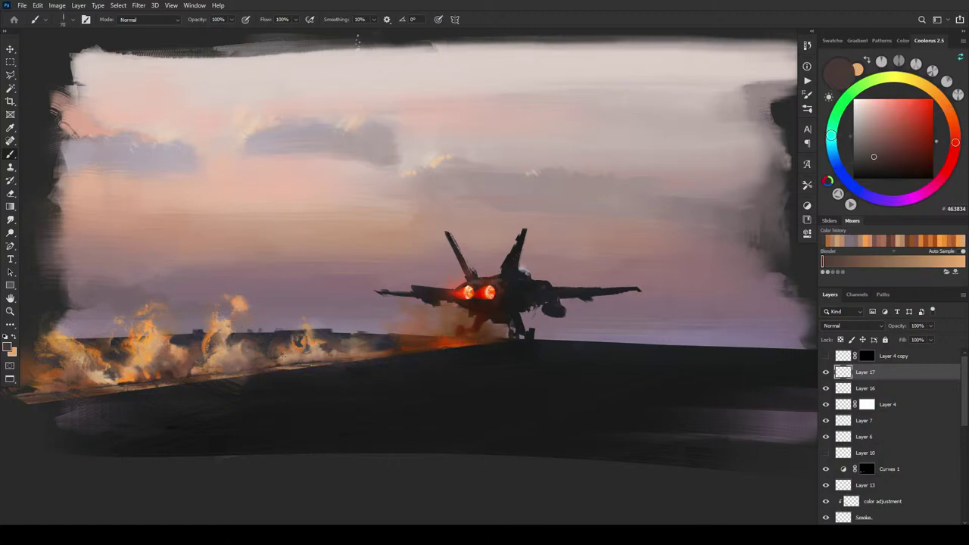
{"action": "left_click", "coordinate": [289, 353], "text": "alt"}
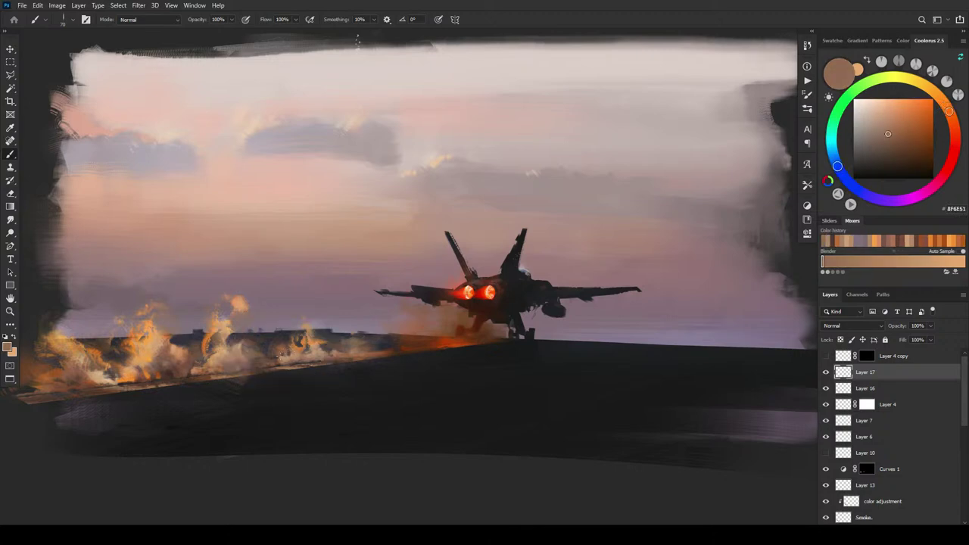
{"action": "left_click", "coordinate": [291, 350]}
{"action": "left_click", "coordinate": [289, 358], "text": "alt"}
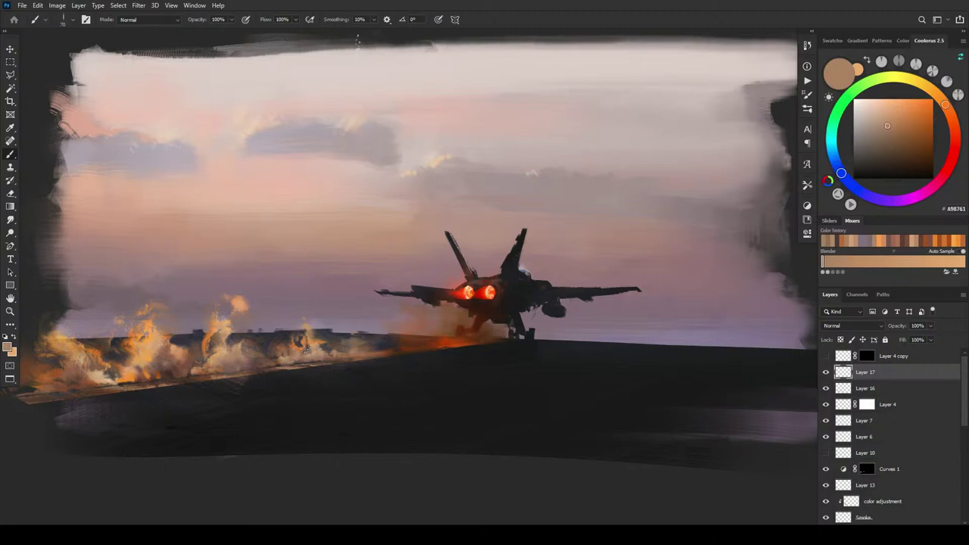
{"action": "key", "text": "]"}
{"action": "key", "text": "]"}
Step: Refine the second plume with #A76620 and darken the gaps around it with #2F2E3A and #24242C, using brush sizes 80 and 125
{"action": "left_click", "coordinate": [134, 345], "text": "alt"}
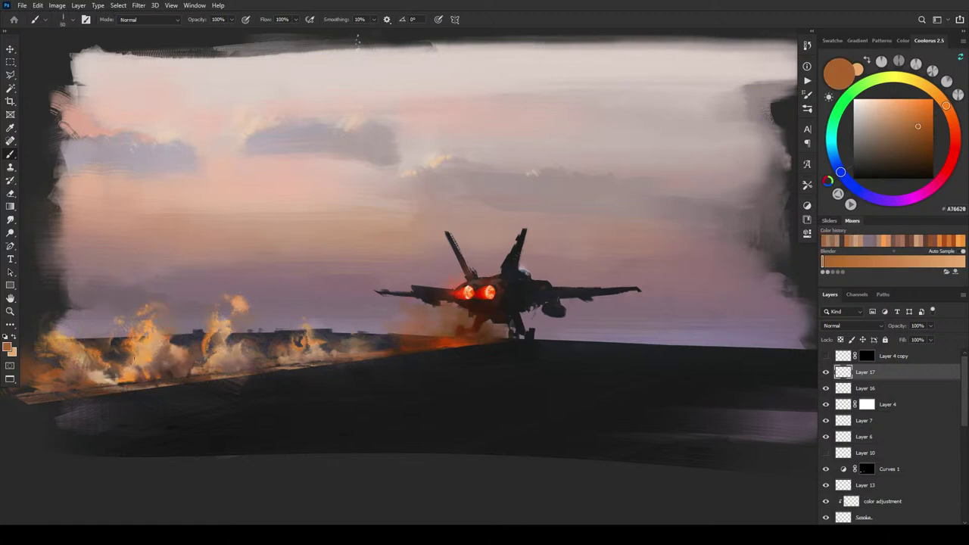
{"action": "left_click", "coordinate": [177, 327], "text": "alt"}
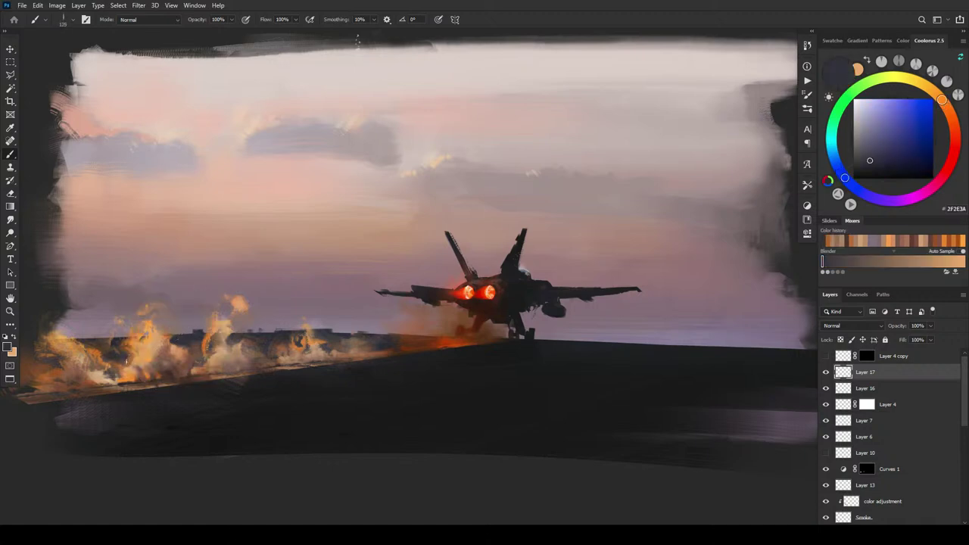
{"action": "left_click", "coordinate": [128, 358]}
{"action": "key", "text": "bracketleft"}
{"action": "left_click", "coordinate": [117, 341], "text": "alt"}
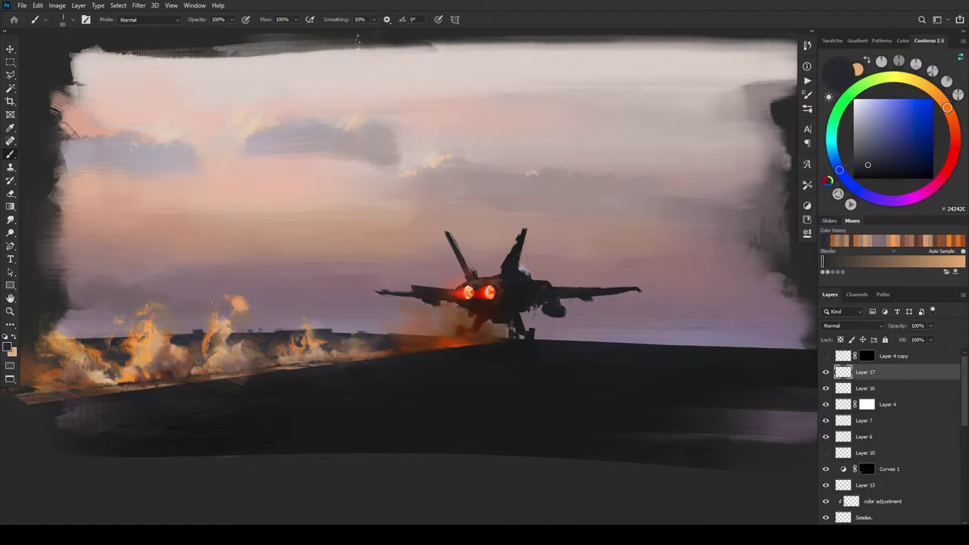
{"action": "left_click_drag", "start_coordinate": [192, 348], "coordinate": [196, 349]}
Step: Carve the leftmost plume's upper edge with sampled darks #2C292D, #2F2B2D and #33313A and greyish pink #A58E8D
{"action": "left_click", "coordinate": [89, 340], "text": "alt"}
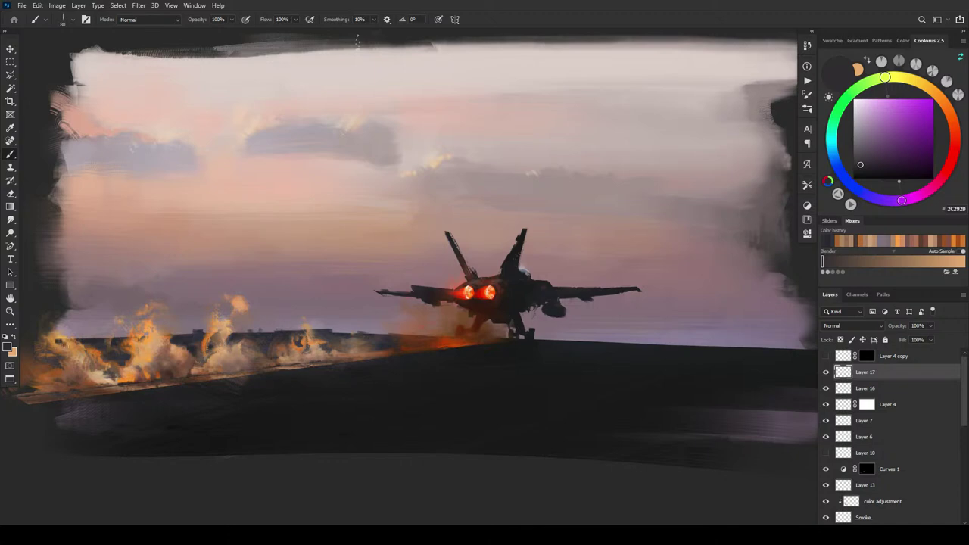
{"action": "left_click", "coordinate": [75, 334], "text": "alt"}
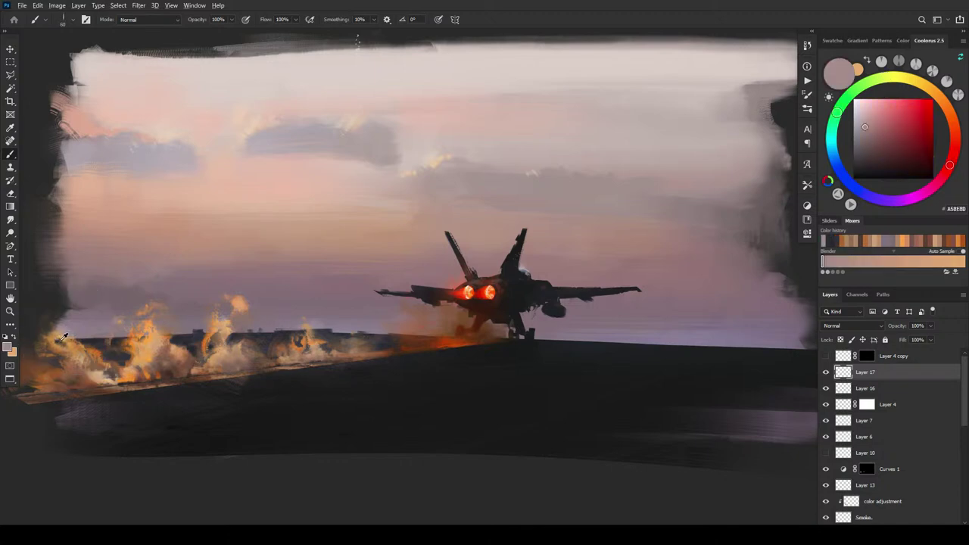
{"action": "left_click", "coordinate": [61, 338], "text": "alt"}
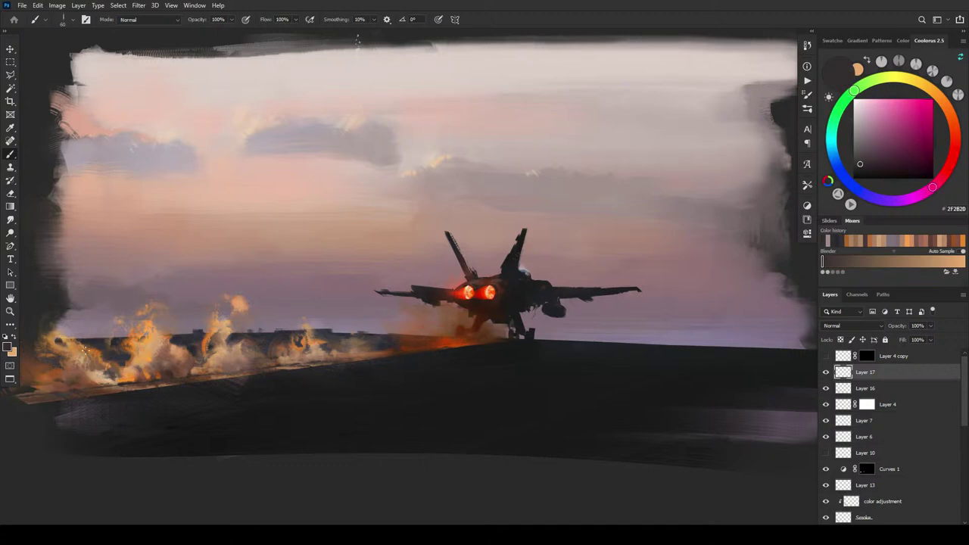
{"action": "left_click", "coordinate": [99, 333], "text": "alt"}
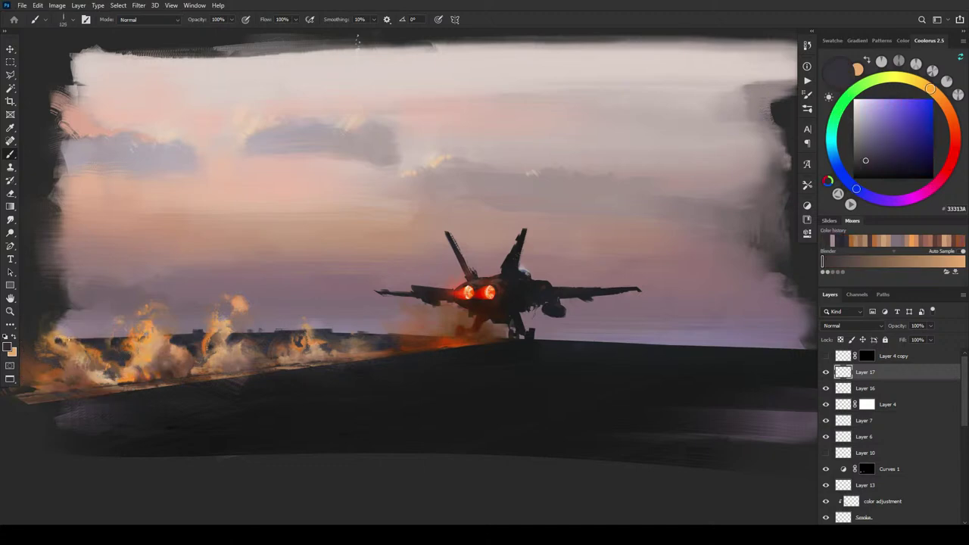
Step: Clean up the horizon behind the leftmost plume's tip with sampled #8F7D8A, #554C4F, #A08894, #544A4E and #8E7B8B at brush sizes 60 and 90
{"action": "left_click", "coordinate": [80, 325], "text": "alt"}
{"action": "key", "text": "bracketleft"}
{"action": "key", "text": "bracketleft"}
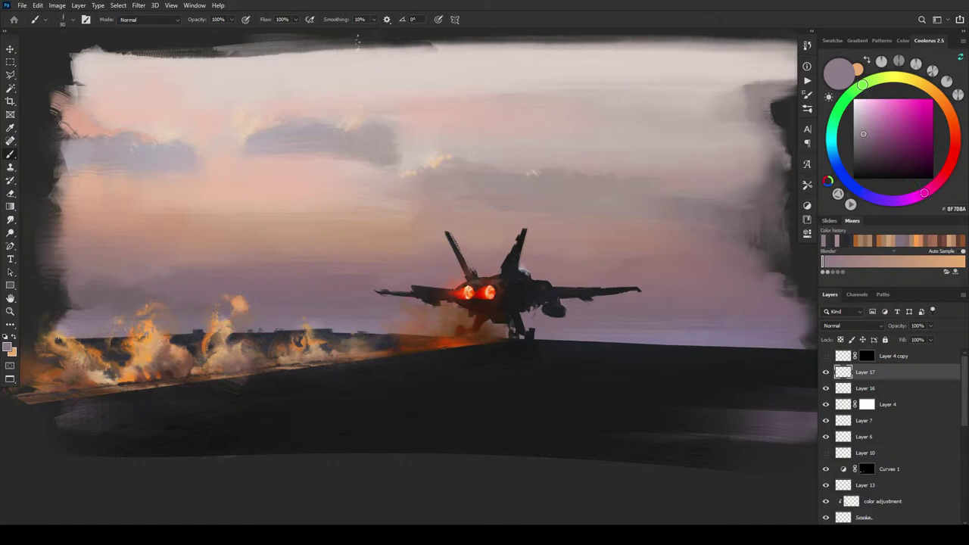
{"action": "left_click", "coordinate": [66, 335], "text": "alt"}
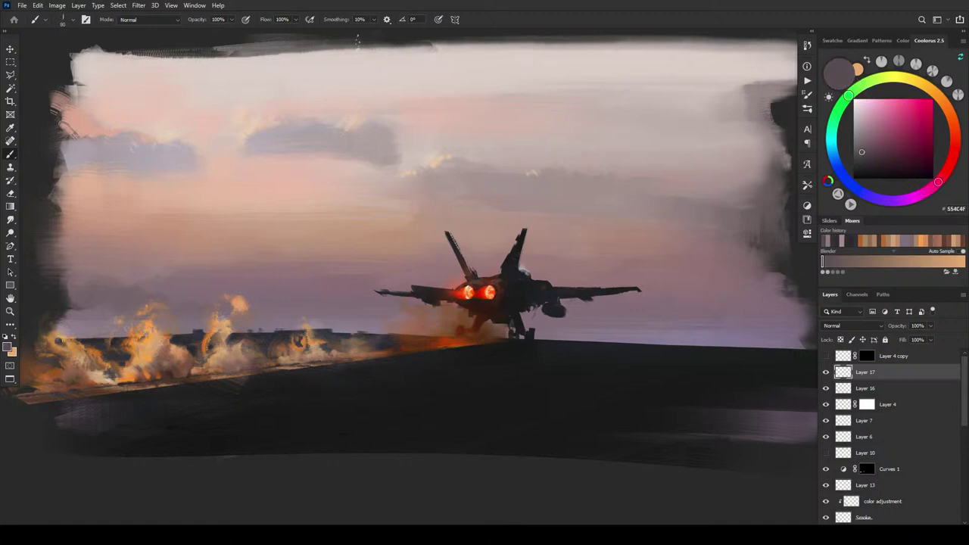
{"action": "left_click", "coordinate": [66, 344], "text": "alt"}
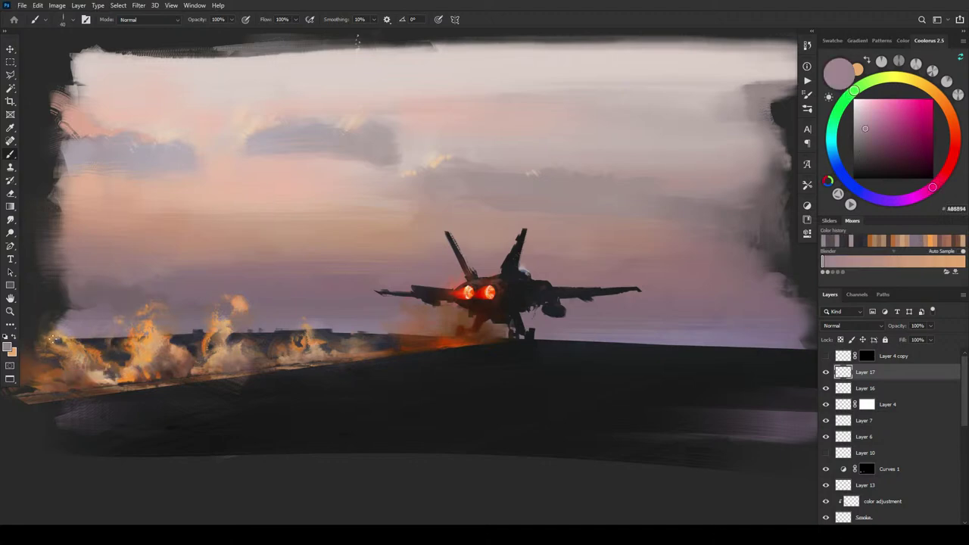
{"action": "left_click", "coordinate": [48, 341], "text": "alt"}
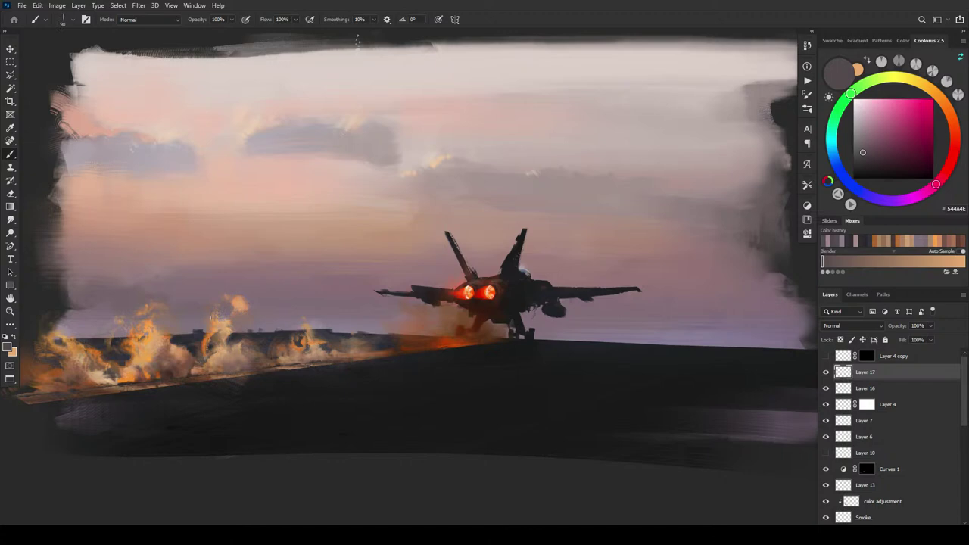
{"action": "left_click", "coordinate": [77, 336], "text": "alt"}
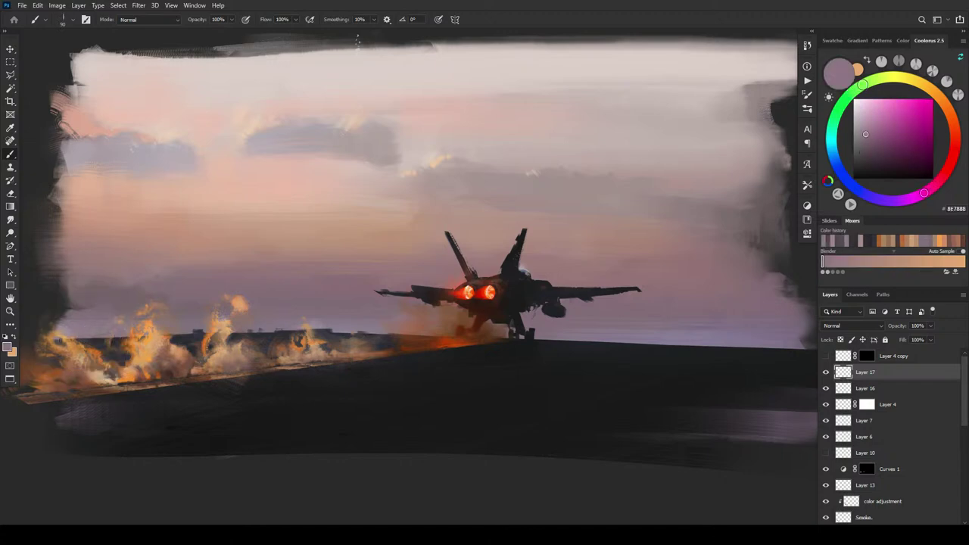
Step: Build up the leftmost plume's flame tip with sampled #BC8D4D, #D7A443 and #C17921, enlarging the brush to 250
{"action": "left_click", "coordinate": [59, 342], "text": "alt"}
{"action": "left_click", "coordinate": [59, 344], "text": "alt"}
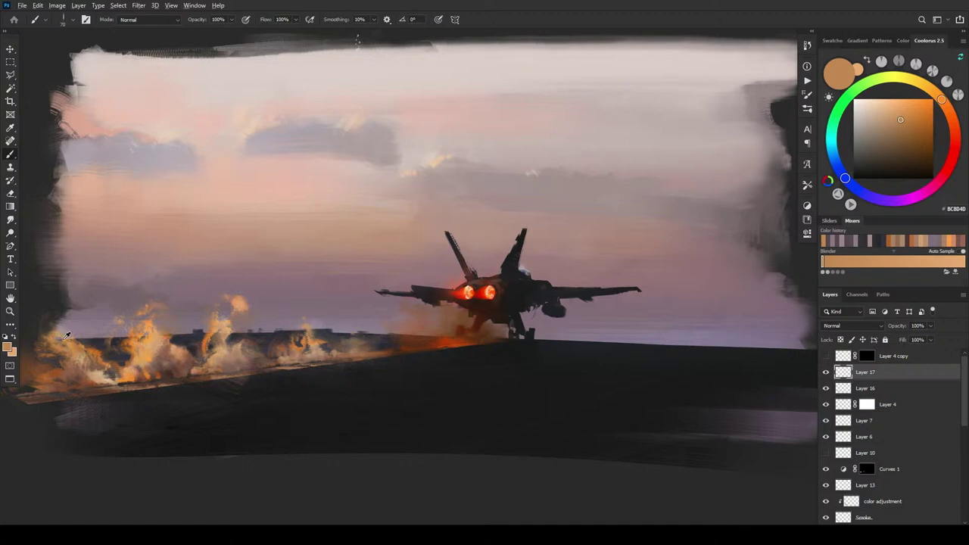
{"action": "left_click", "coordinate": [62, 335], "text": "alt"}
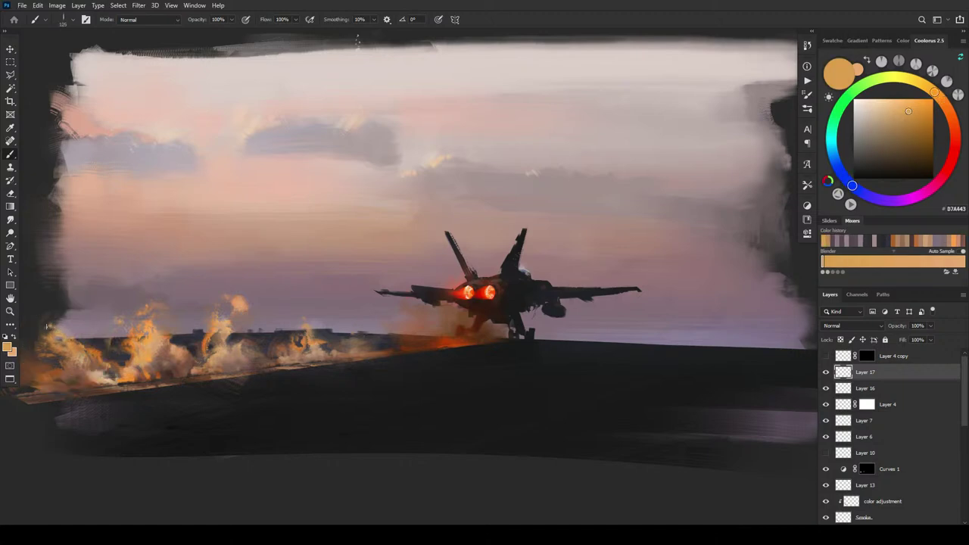
{"action": "left_click", "coordinate": [96, 346], "text": "alt"}
{"action": "key", "text": "]"}
{"action": "key", "text": "]"}
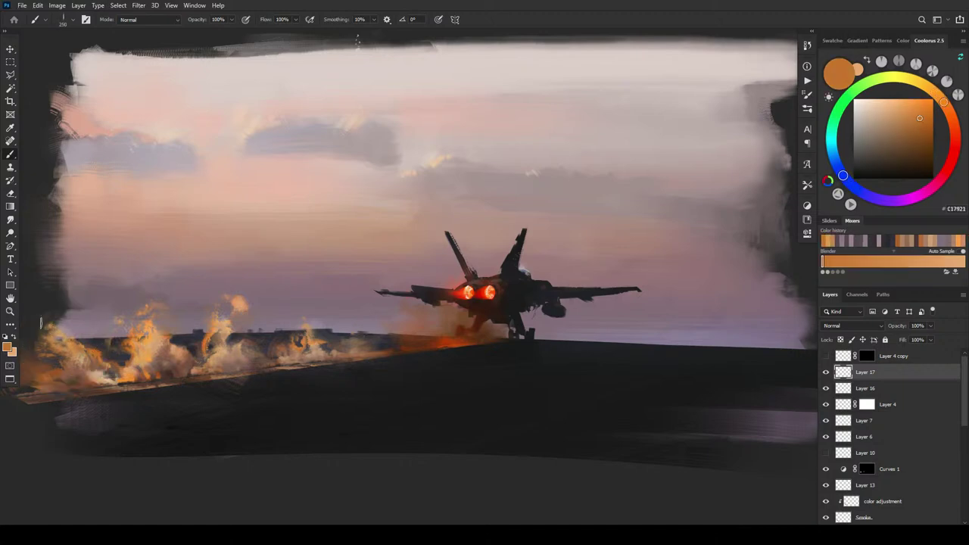
{"action": "mouse_move", "coordinate": [42, 321]}
{"action": "left_mouse_down"}
{"action": "mouse_move", "coordinate": [40, 330]}
{"action": "mouse_move", "coordinate": [42, 317]}
{"action": "left_mouse_up"}
Step: Blend the smoke between the middle and rightmost plumes with sampled browns #77614A, #8A7462 and #7F6957 at brush sizes 150 and 125
{"action": "key", "text": "bracketleft"}
{"action": "key", "text": "bracketleft"}
{"action": "key", "text": "bracketright"}
{"action": "key", "text": "bracketright"}
{"action": "left_click", "coordinate": [349, 343], "text": "alt"}
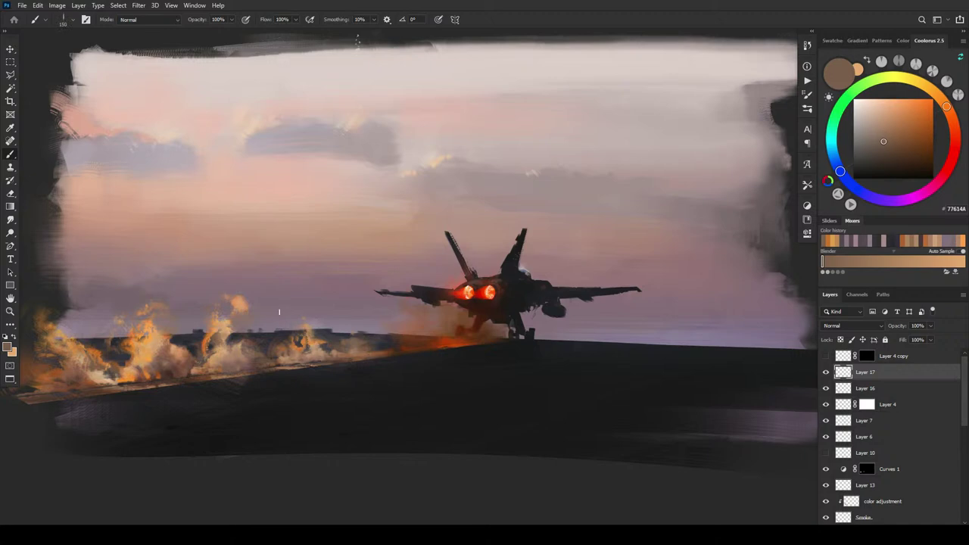
{"action": "left_click", "coordinate": [242, 354], "text": "alt"}
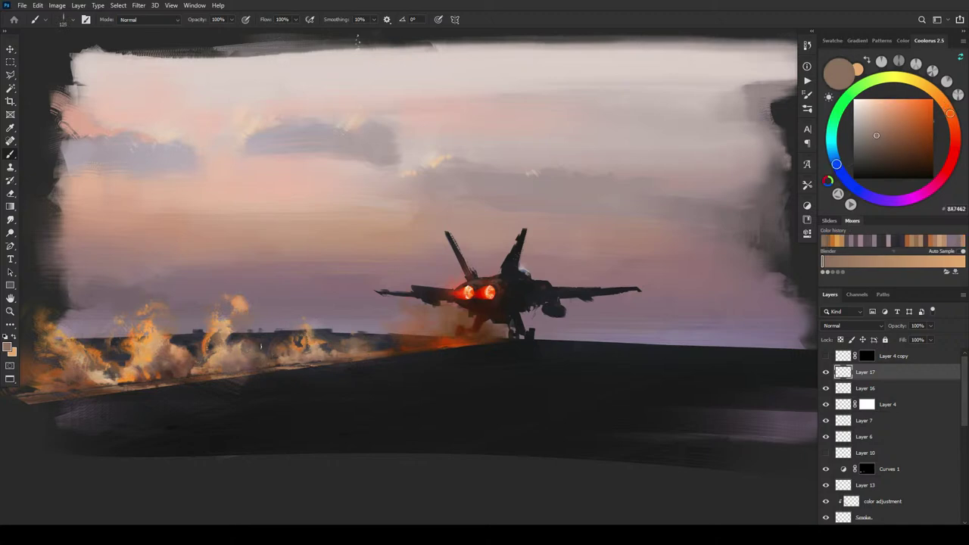
{"action": "left_click", "coordinate": [261, 363], "text": "alt"}
{"action": "left_click", "coordinate": [262, 351], "text": "alt"}
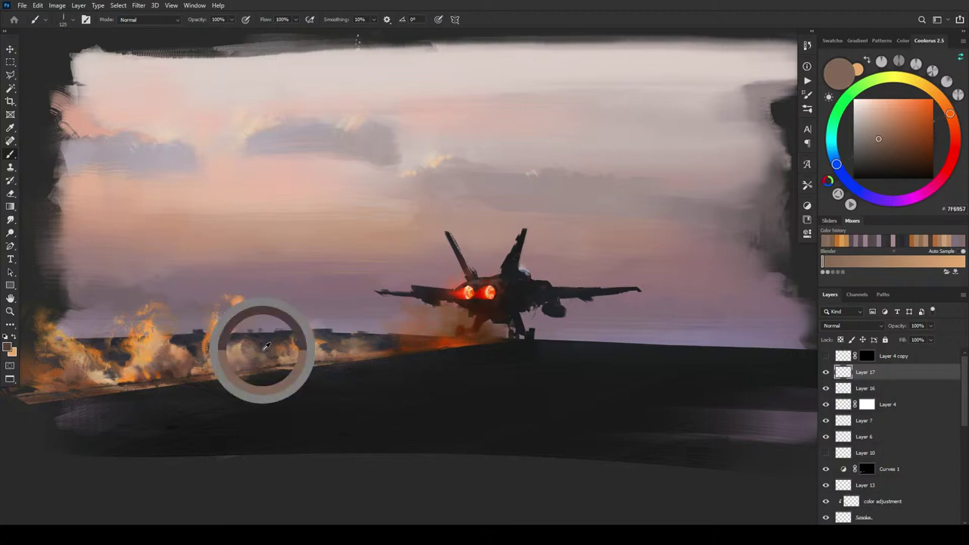
Step: Darken the areas around the middle plume's smoke with sampled #37363E at brush size 80 and #2C2C39 at size 175
{"action": "left_click", "coordinate": [269, 344], "text": "alt"}
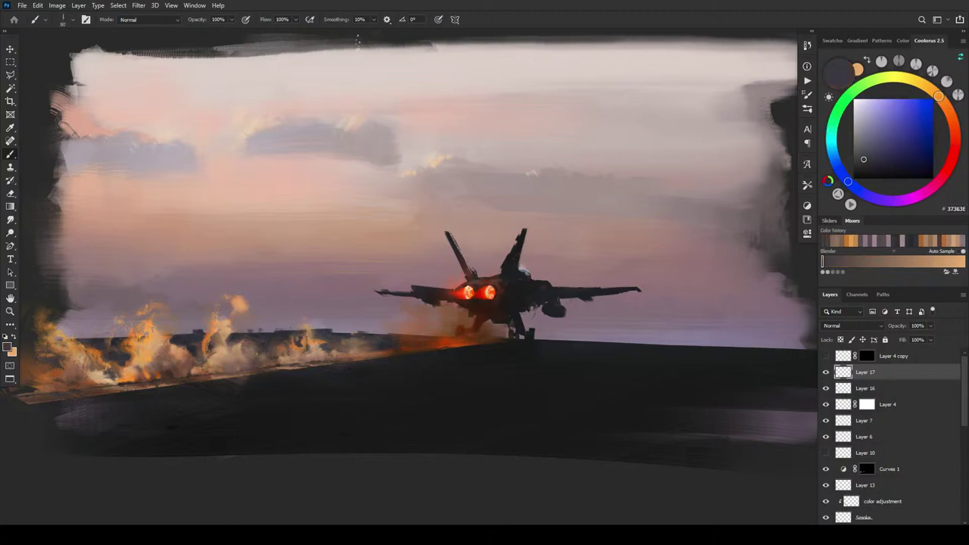
{"action": "key", "text": "bracketright"}
{"action": "key", "text": "bracketright"}
{"action": "key", "text": "bracketright"}
{"action": "left_click", "coordinate": [199, 337], "text": "alt"}
{"action": "key", "text": "bracketright"}
{"action": "key", "text": "bracketright"}
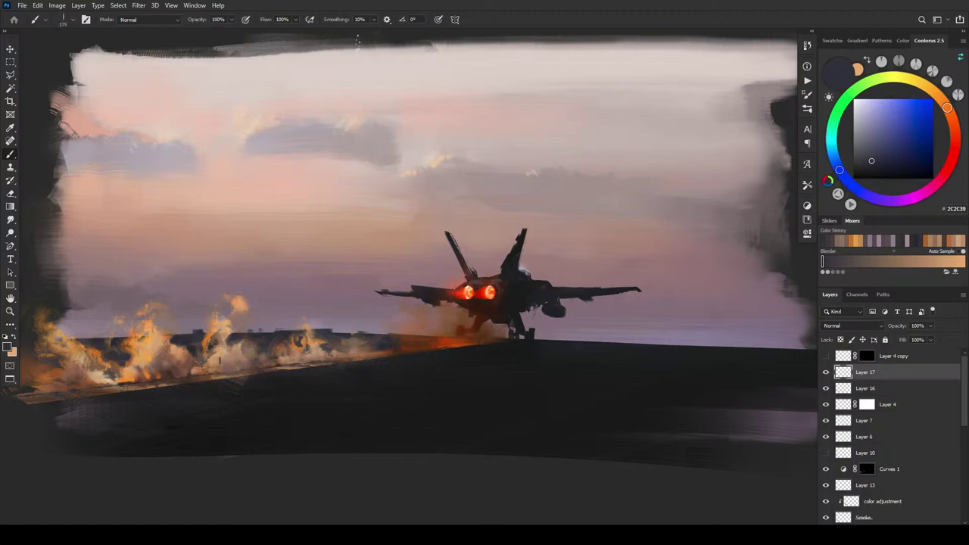
Step: Define the middle plume's flame with sampled oranges #D0761C and #CC741F and dark #352F31 at brush sizes 80 and 70
{"action": "left_click", "coordinate": [213, 335], "text": "alt"}
{"action": "key", "text": "bracketleft"}
{"action": "key", "text": "bracketleft"}
{"action": "key", "text": "bracketleft"}
{"action": "key", "text": "bracketleft"}
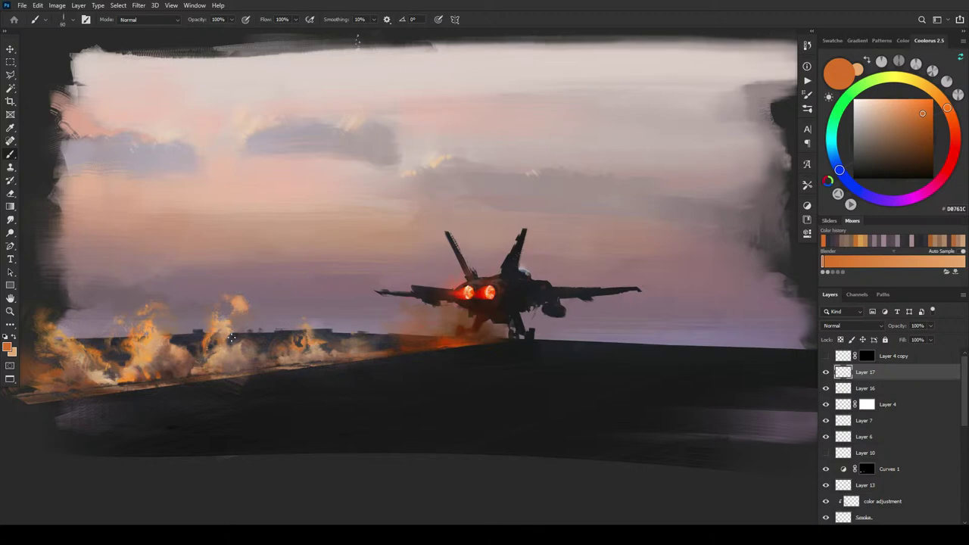
{"action": "left_click", "coordinate": [217, 342], "text": "alt"}
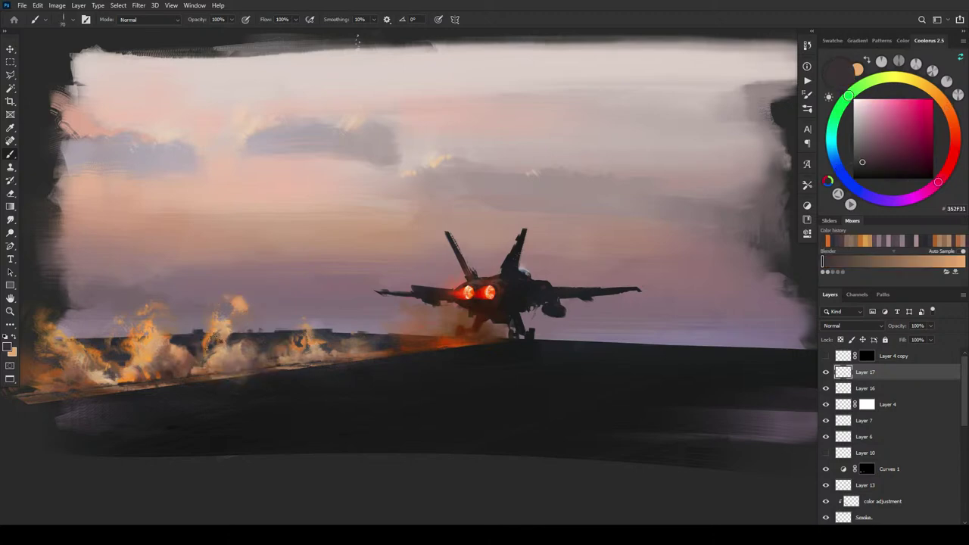
{"action": "left_click", "coordinate": [208, 337], "text": "alt"}
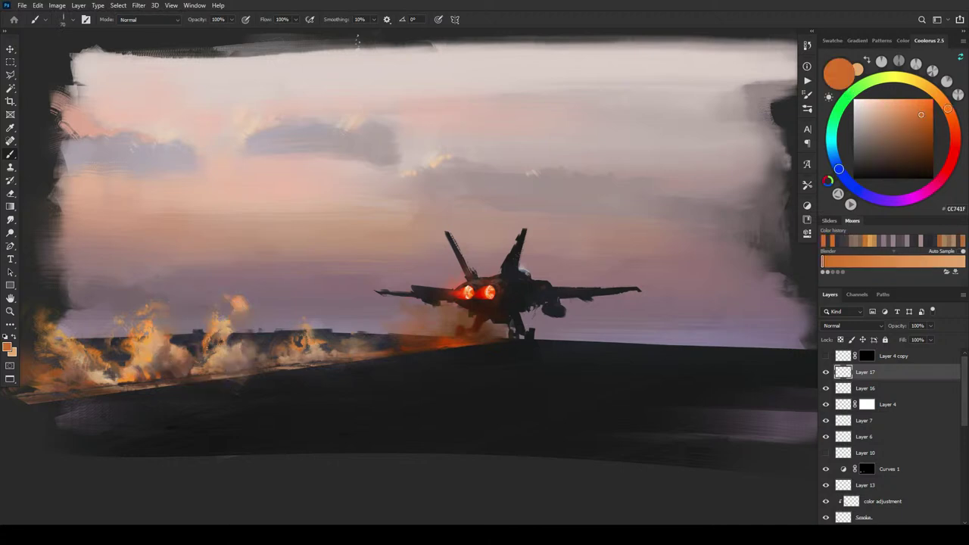
Step: Refine the middle plume's flame edges with sampled #CE8D45 and #5A4D47 at brush size 50 and #CB8A45 at size 100
{"action": "key", "text": "bracketright"}
{"action": "key", "text": "bracketright"}
{"action": "key", "text": "bracketright"}
{"action": "left_click", "coordinate": [237, 336]}
{"action": "left_click", "coordinate": [247, 335], "text": "alt"}
{"action": "key", "text": "bracketleft"}
{"action": "left_click", "coordinate": [227, 335]}
{"action": "left_click", "coordinate": [226, 337], "text": "alt"}
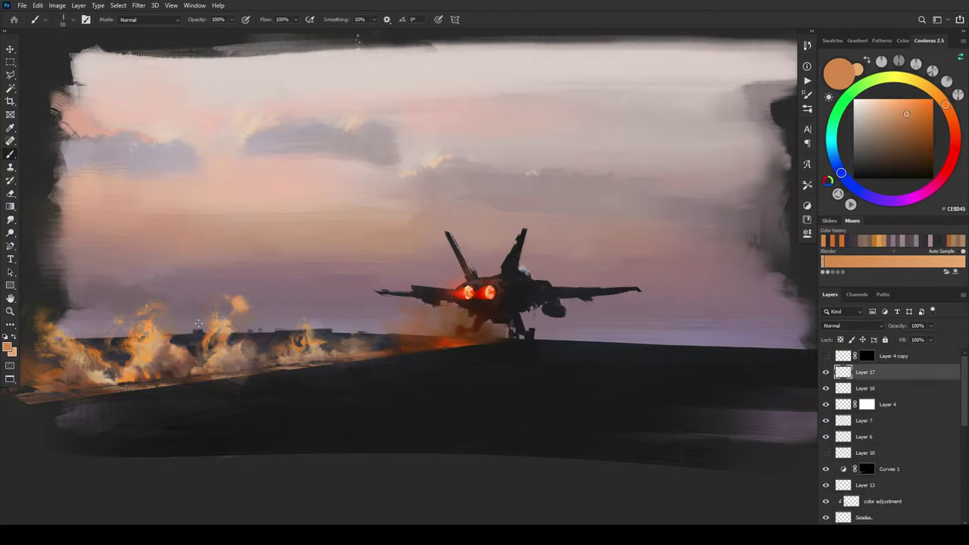
{"action": "left_click", "coordinate": [222, 343], "text": "alt"}
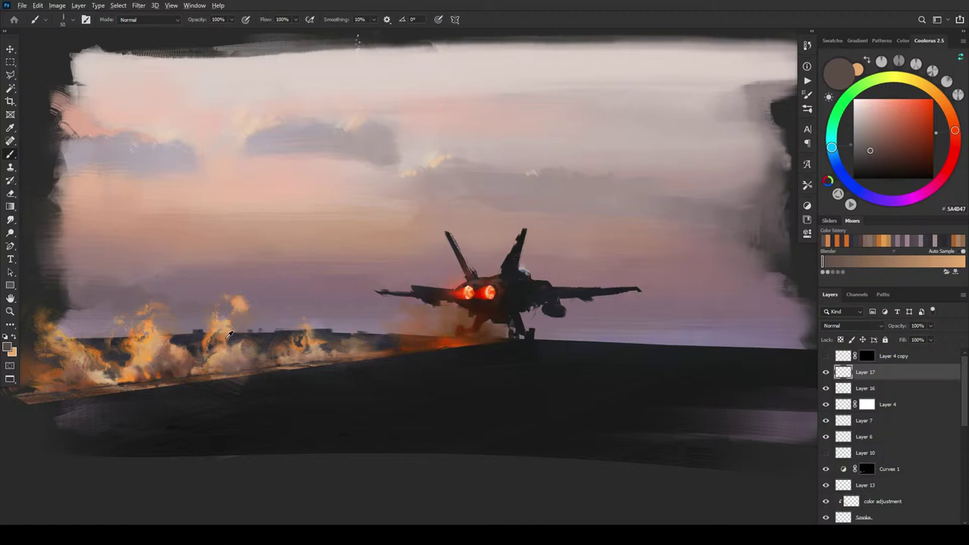
{"action": "left_click", "coordinate": [223, 342], "text": "alt"}
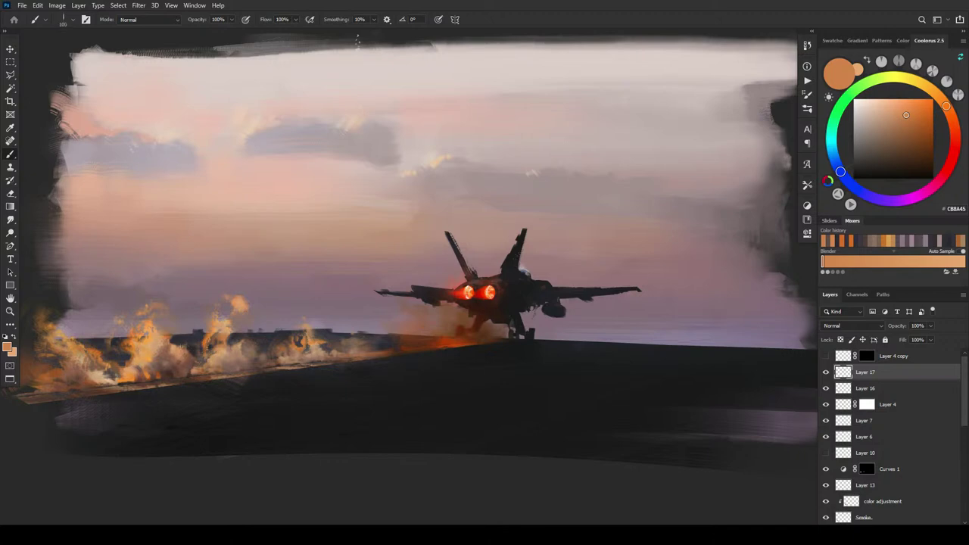
Step: Strengthen the second plume's fire with sampled #B36619 at brush size 80 and #E39128 at size 100
{"action": "key", "text": "bracketleft"}
{"action": "key", "text": "bracketleft"}
{"action": "key", "text": "bracketleft"}
{"action": "left_click", "coordinate": [129, 346], "text": "alt"}
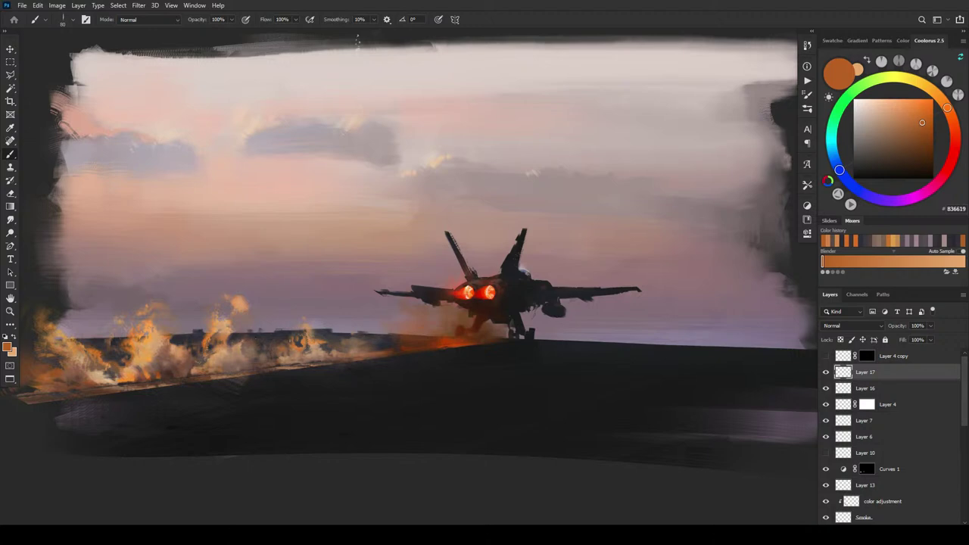
{"action": "key", "text": "bracketright"}
{"action": "key", "text": "bracketright"}
{"action": "key", "text": "bracketright"}
{"action": "key", "text": "bracketright"}
{"action": "key", "text": "bracketright"}
{"action": "left_click", "coordinate": [131, 378], "text": "alt"}
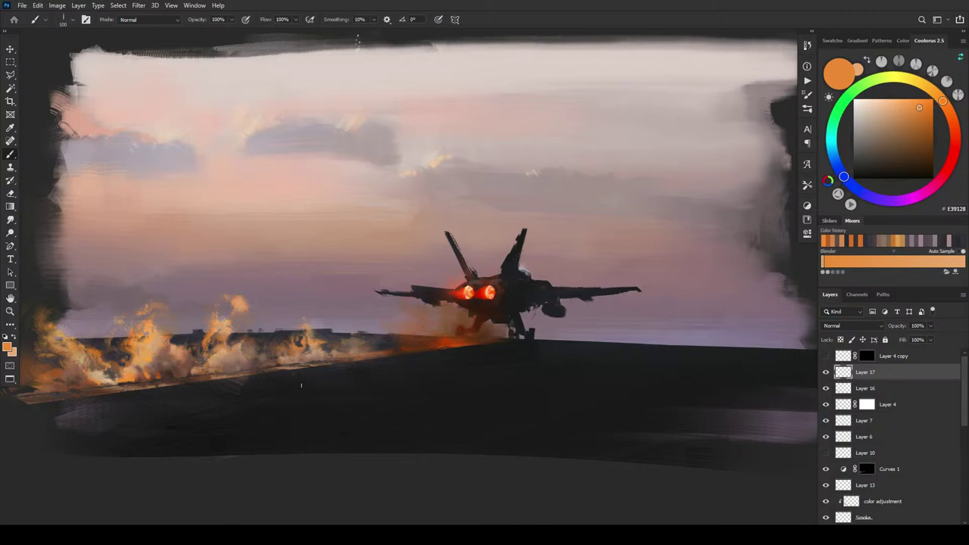
Step: Examine the jet painting at a small scale alongside the three red sunset studies on the canvas
{"action": "key", "text": "ctrl+minus"}
{"action": "key", "text": "ctrl+minus"}
{"action": "key", "text": "ctrl+minus"}
{"action": "key", "text": "ctrl+minus"}
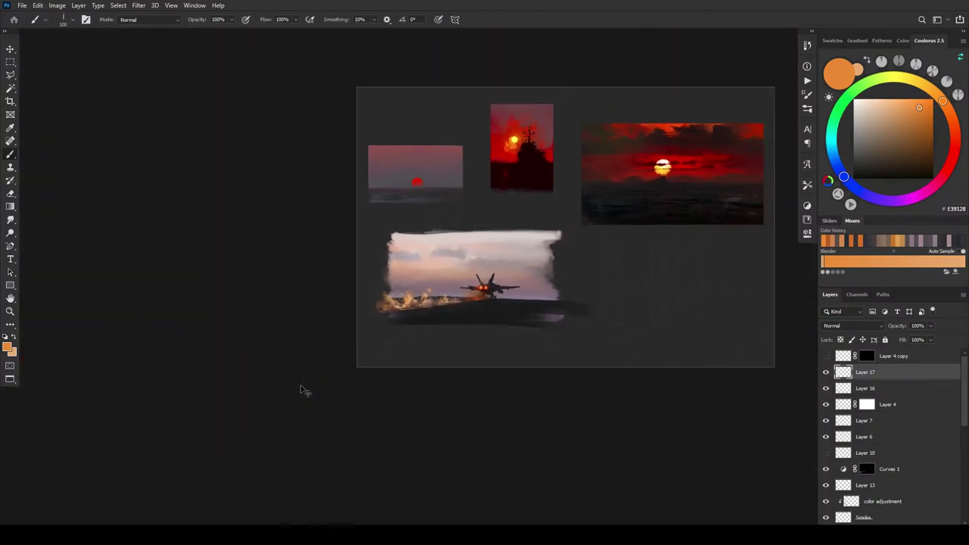
{"action": "key", "text": "ctrl+minus"}
{"action": "key", "text": "ctrl+minus"}
{"action": "key", "text": "ctrl+minus"}
{"action": "key", "text": "ctrl+minus"}
{"action": "key", "text": "ctrl+minus"}
{"action": "key", "text": "ctrl+plus"}
{"action": "key", "text": "ctrl+plus"}
{"action": "key", "text": "ctrl+plus"}
{"action": "key", "text": "ctrl+plus"}
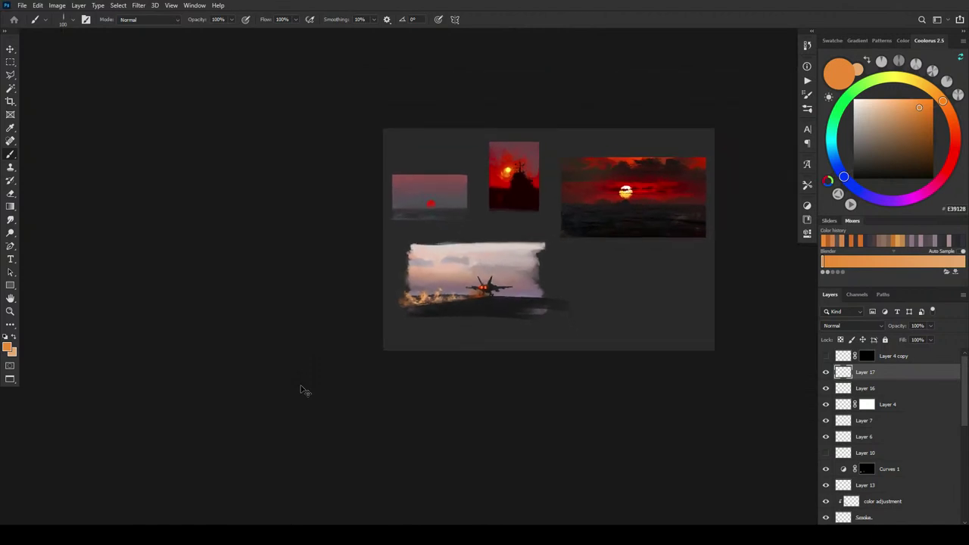
Step: Sample the dark purple-grey 463F47 from the deck below the flames and create a new layer above Layer 17
{"action": "key", "text": "ctrl+minus"}
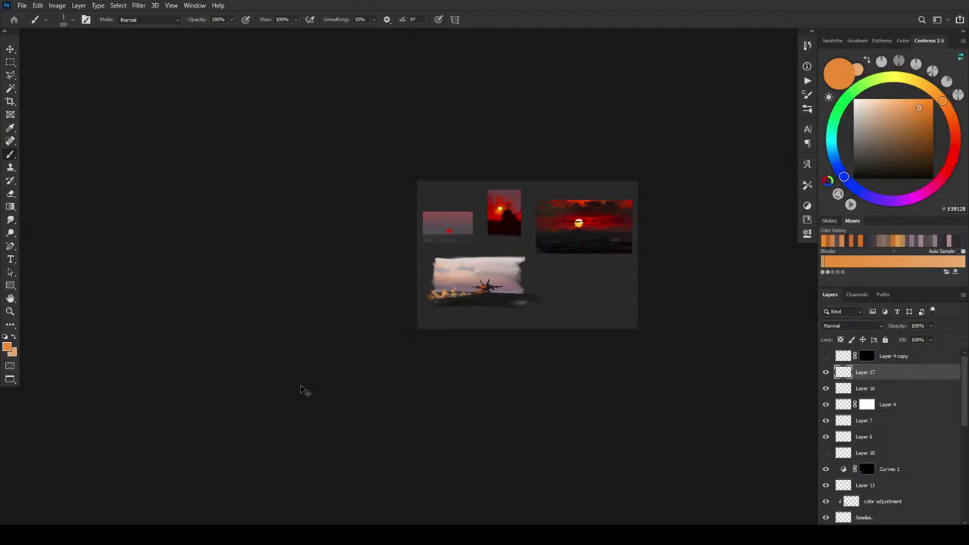
{"action": "key", "text": "ctrl+plus"}
{"action": "key", "text": "ctrl+plus"}
{"action": "key", "text": "ctrl+plus"}
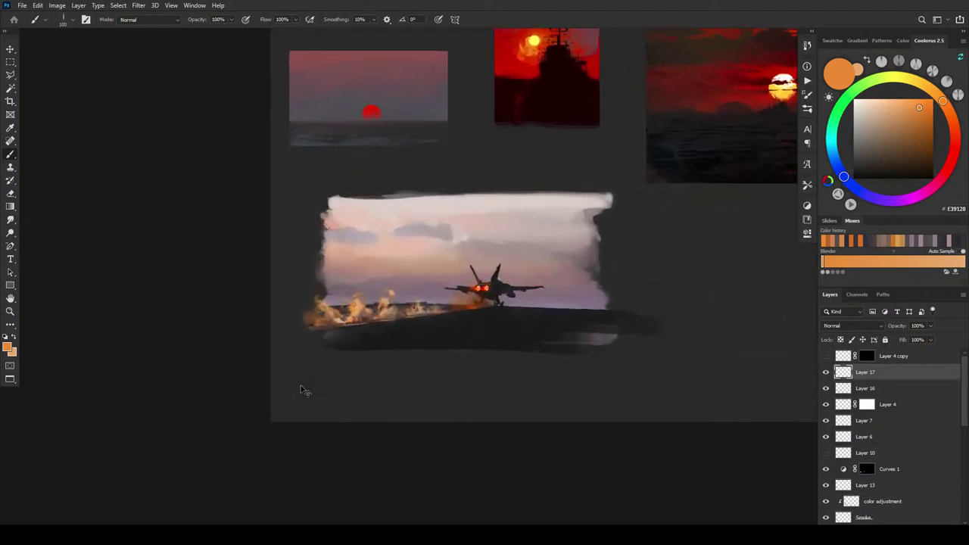
{"action": "key", "text": "ctrl+plus"}
{"action": "key", "text": "ctrl+plus"}
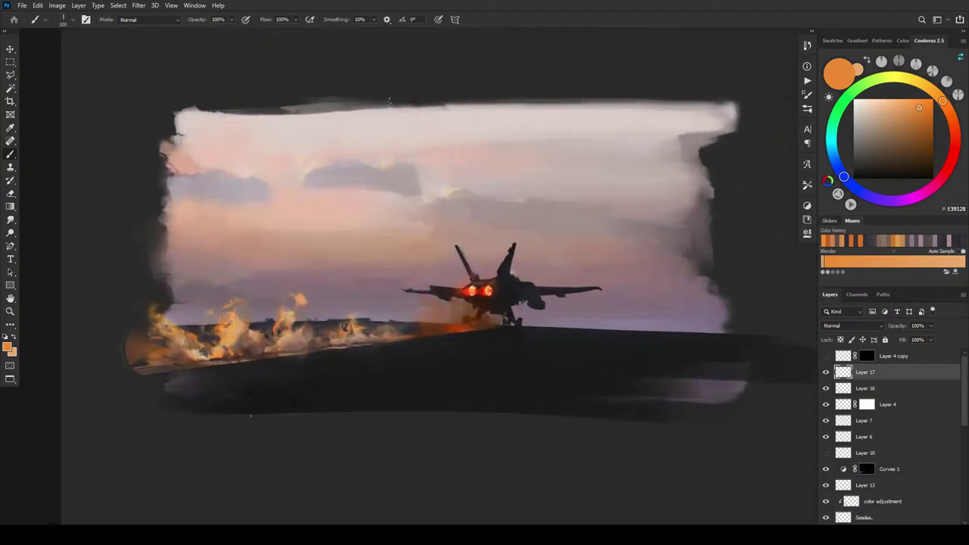
{"action": "left_click", "coordinate": [179, 381], "text": "alt"}
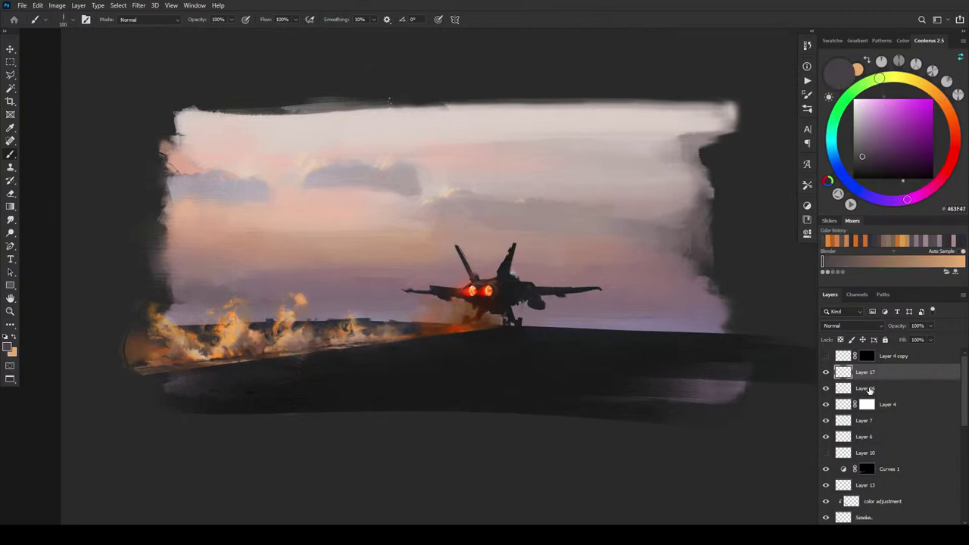
{"action": "key", "text": "ctrl+shift+alt+n"}
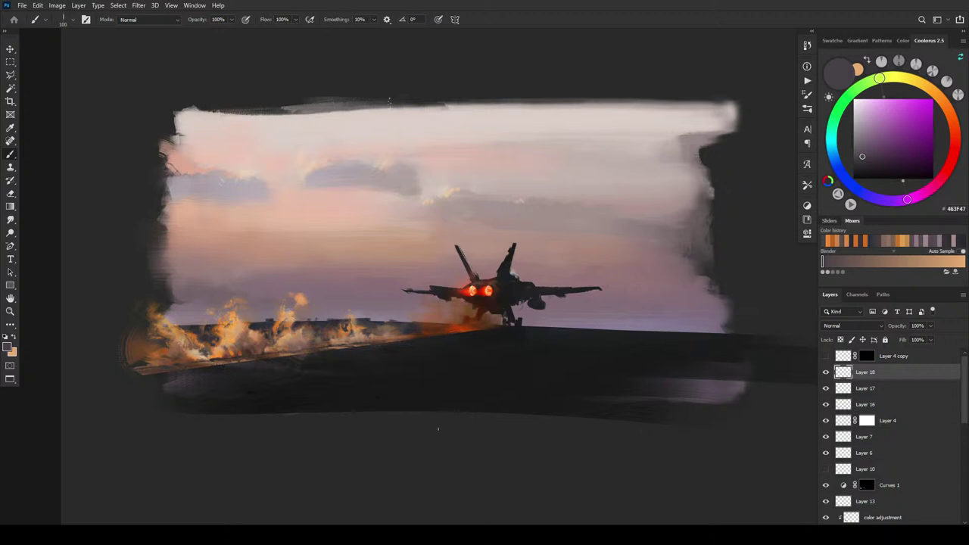
Step: Brush subtle dark grey texture onto the deck beneath the flames on Layer 18, and sample brown A27551 from the lit deck edge
{"action": "key", "text": "ctrl+plus"}
{"action": "key", "text": "ctrl+plus"}
{"action": "key", "text": "ctrl+plus"}
{"action": "key", "text": "ctrl+plus"}
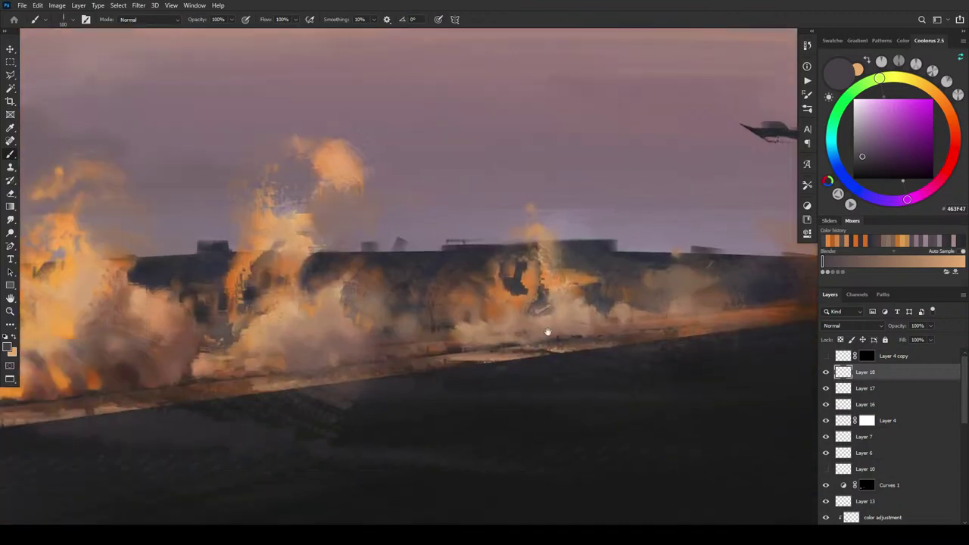
{"action": "scroll", "coordinate": [547, 335], "scroll_direction": "up", "scroll_amount": 3}
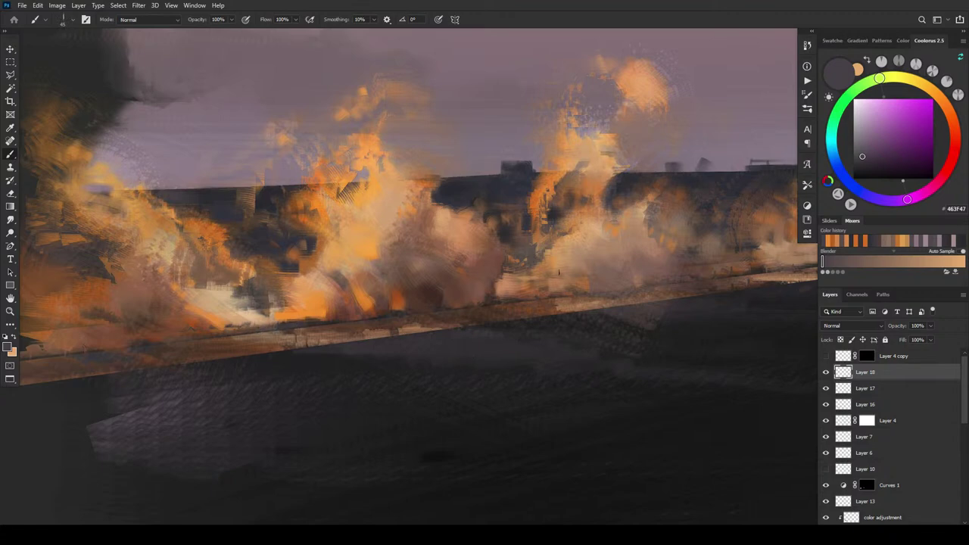
{"action": "scroll", "coordinate": [543, 338], "scroll_direction": "right", "scroll_amount": 10}
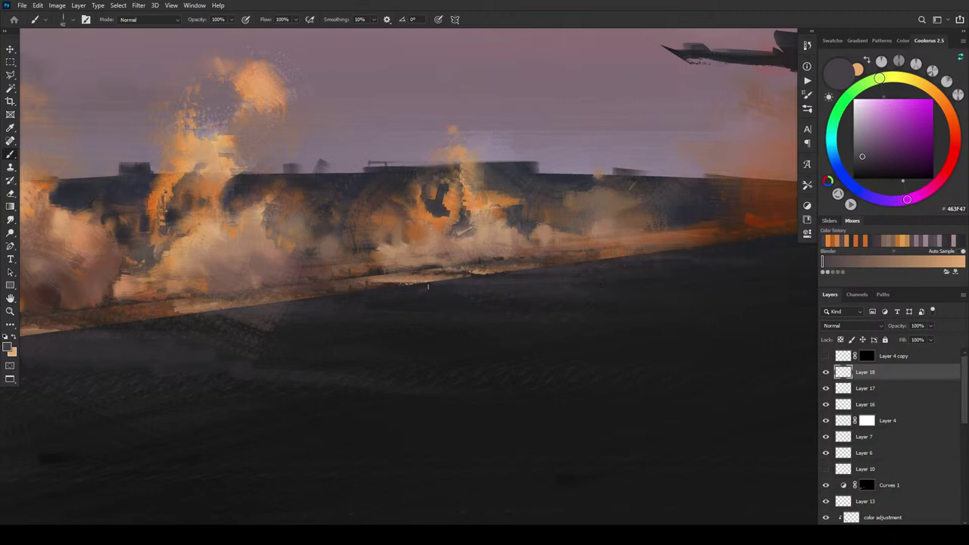
{"action": "left_click", "coordinate": [383, 274], "text": "alt"}
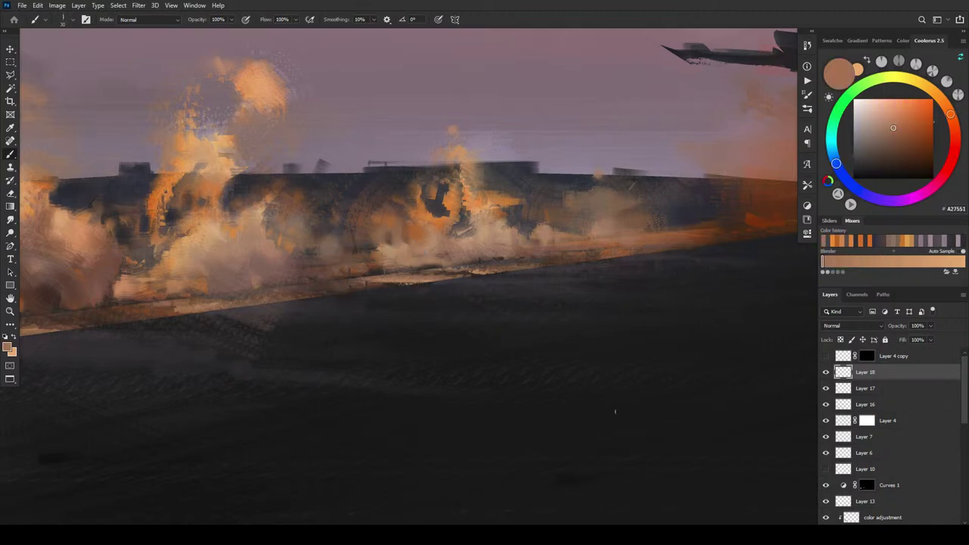
Step: Compare the painting with Layer 18 hidden and shown to judge the new deck texture
{"action": "scroll", "coordinate": [615, 427], "scroll_direction": "down", "scroll_amount": 10}
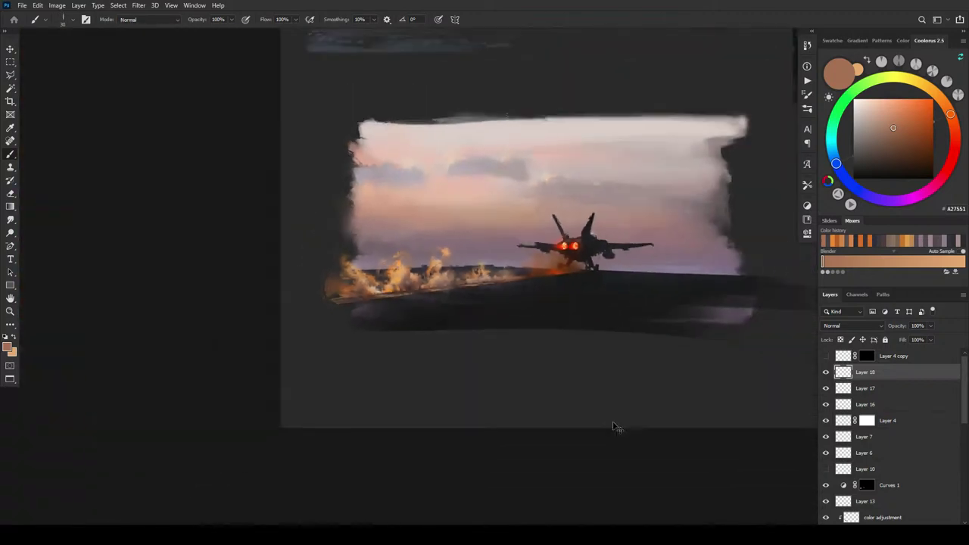
{"action": "scroll", "coordinate": [615, 427], "scroll_direction": "up", "scroll_amount": 6}
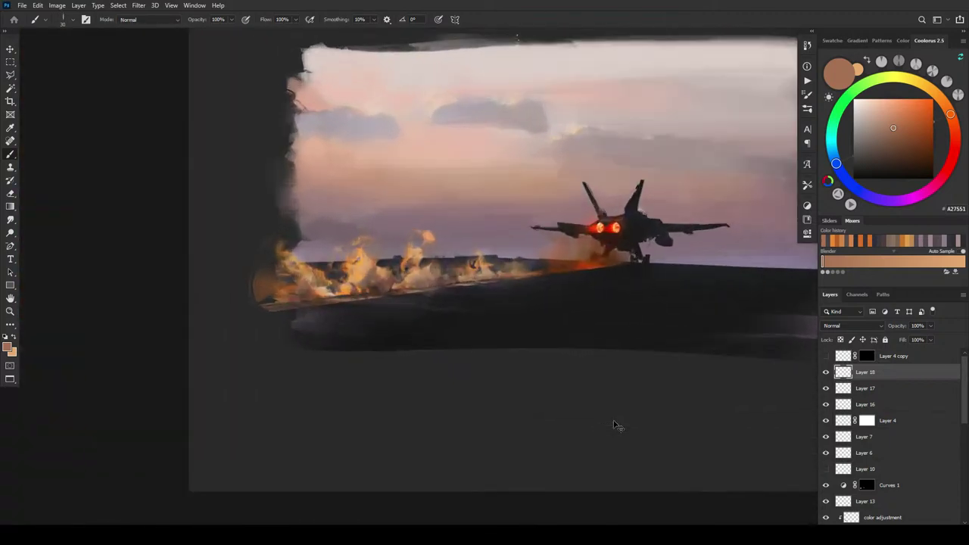
{"action": "left_click", "coordinate": [826, 372]}
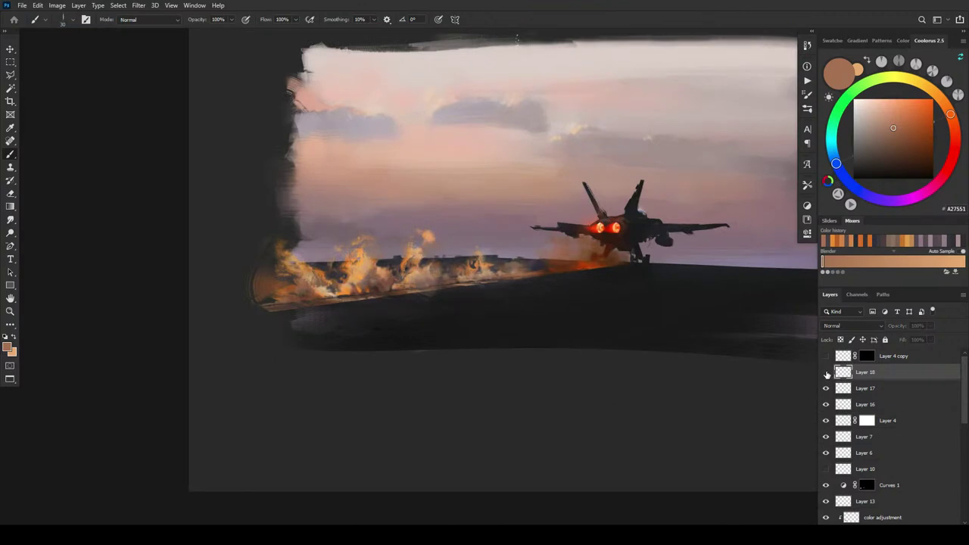
{"action": "left_click", "coordinate": [826, 372]}
{"action": "left_click", "coordinate": [825, 373]}
{"action": "left_click", "coordinate": [826, 373]}
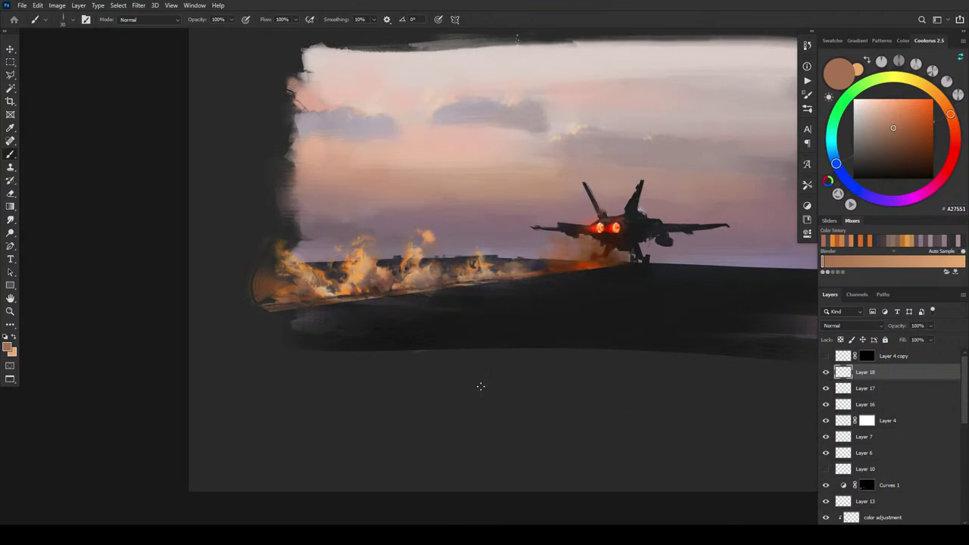
Step: Free-transform the deck texture on Layer 18, shifting its right side and upper-left corner slightly downward
{"action": "key", "text": "ctrl+t"}
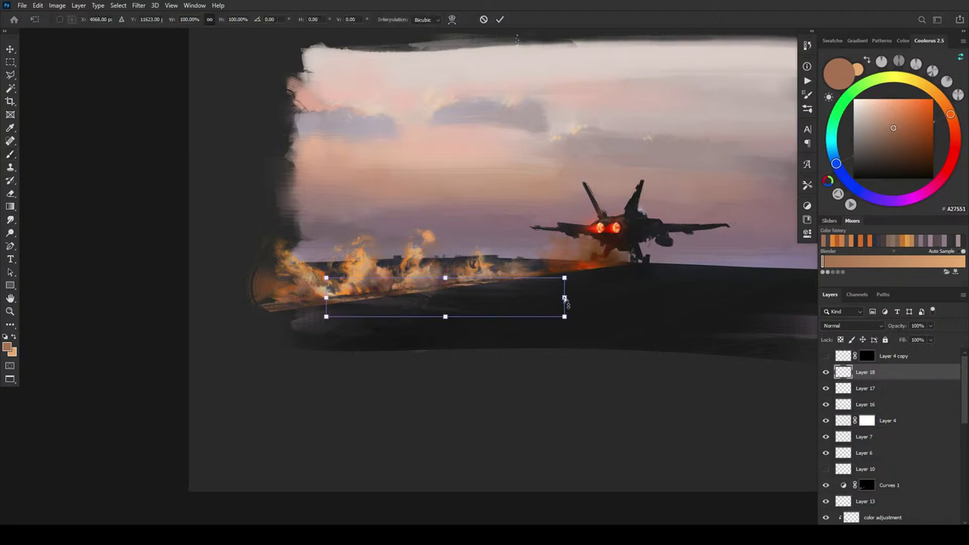
{"action": "left_click_drag", "start_coordinate": [564, 299], "coordinate": [570, 311]}
{"action": "left_click_drag", "start_coordinate": [326, 279], "coordinate": [326, 284]}
{"action": "key", "text": "Return"}
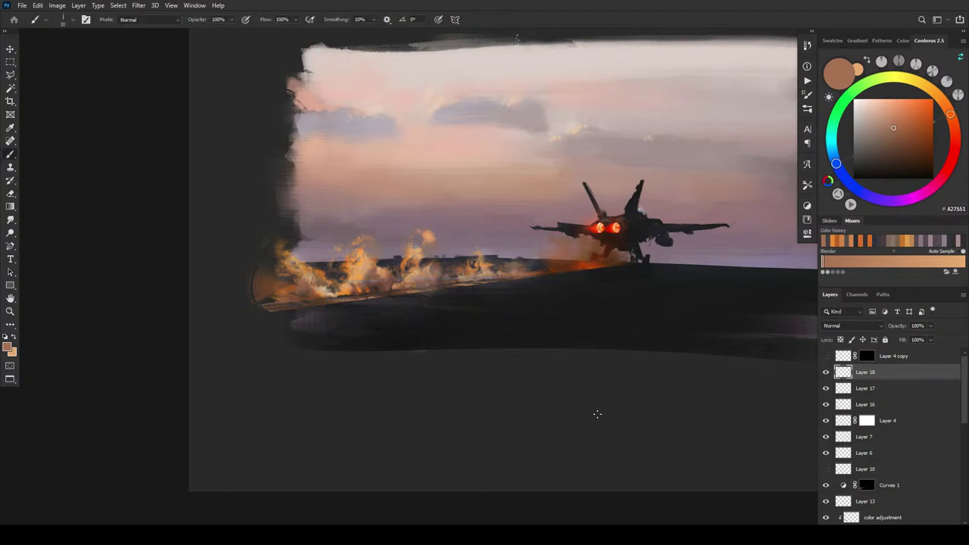
Step: Lower the opacity of Layer 18 to 82%
{"action": "key", "text": "v"}
{"action": "scroll", "coordinate": [581, 486], "scroll_direction": "right", "scroll_amount": 8}
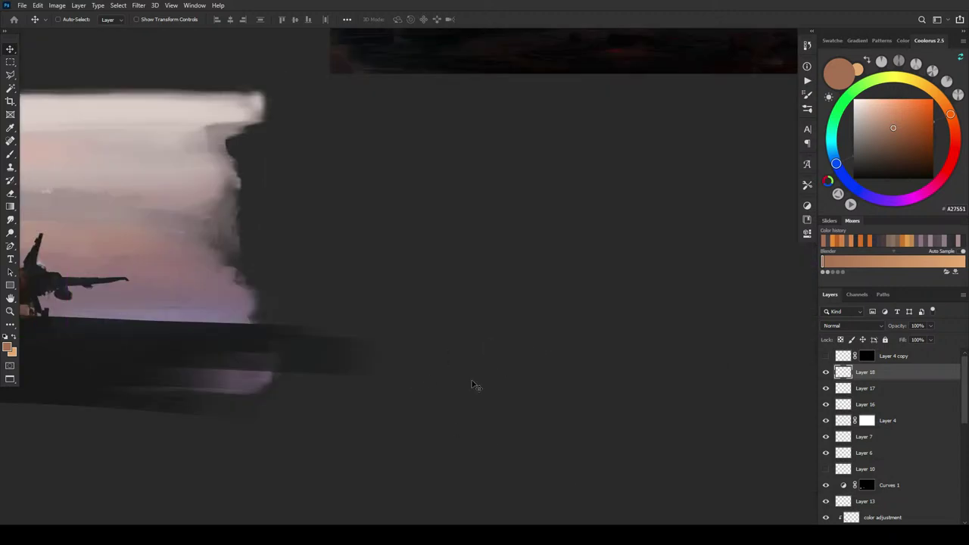
{"action": "scroll", "coordinate": [379, 386], "scroll_direction": "left", "scroll_amount": 8}
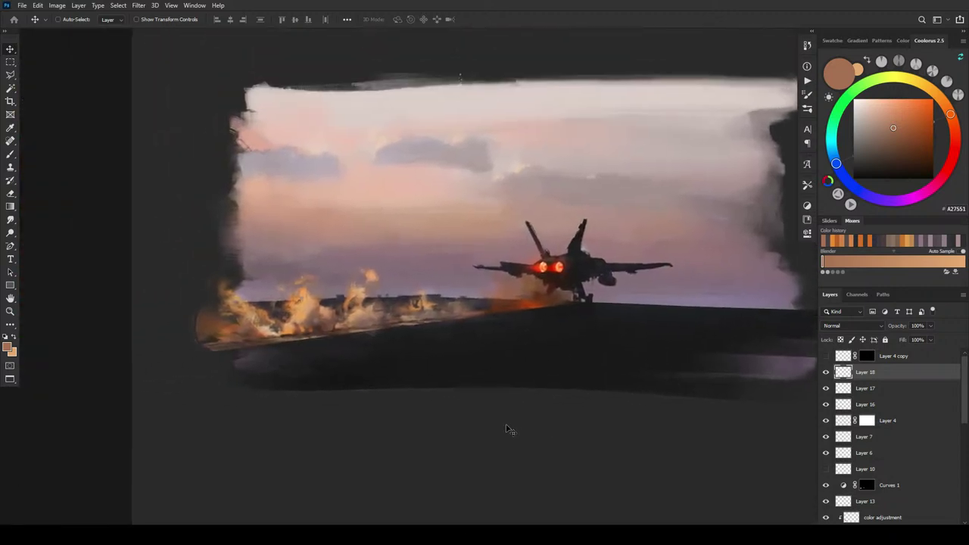
{"action": "left_click_drag", "start_coordinate": [471, 403], "coordinate": [503, 416]}
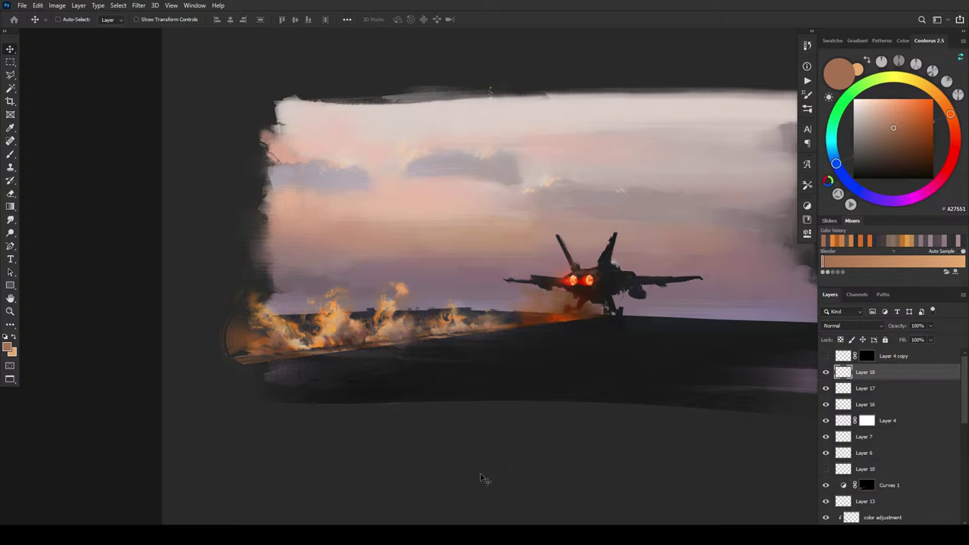
{"action": "key", "text": "ctrl+minus"}
{"action": "key", "text": "ctrl+minus"}
{"action": "key", "text": "ctrl+minus"}
{"action": "key", "text": "ctrl+minus"}
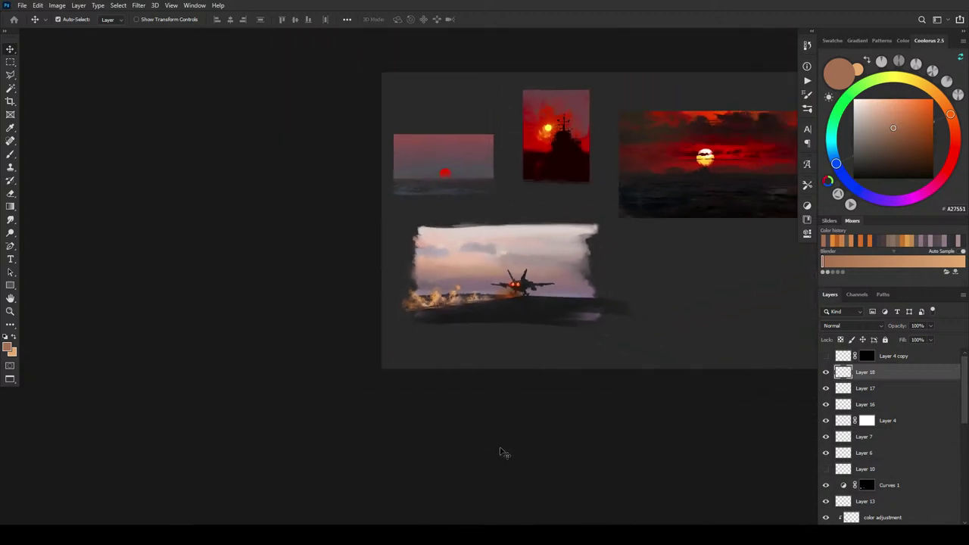
{"action": "key", "text": "ctrl+plus"}
{"action": "key", "text": "ctrl+plus"}
{"action": "left_click", "coordinate": [930, 325]}
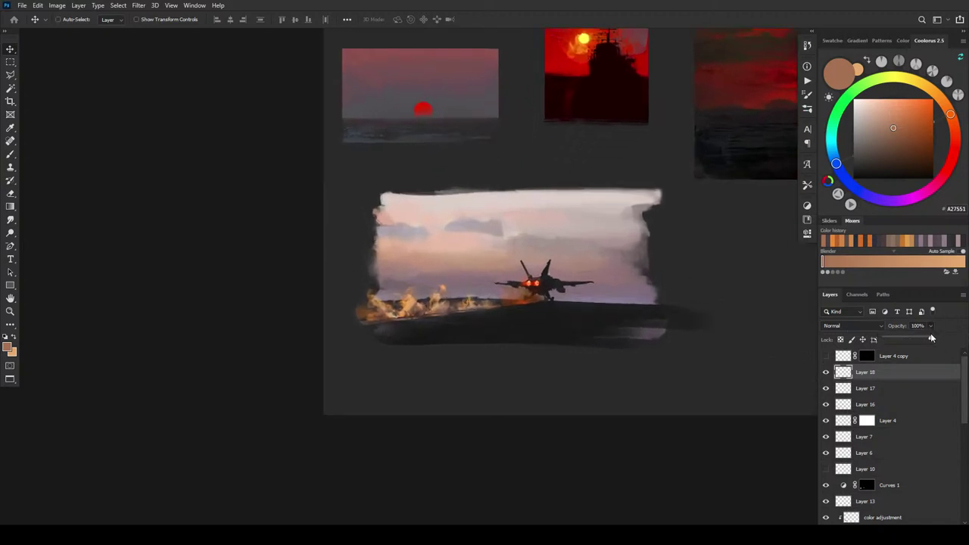
{"action": "left_click_drag", "start_coordinate": [930, 338], "coordinate": [921, 339]}
Step: Compare the flames with Layer 17, the Smoke layer and the color adjustment layer each hidden and shown
{"action": "key", "text": "ctrl+plus"}
{"action": "key", "text": "ctrl+plus"}
{"action": "key", "text": "ctrl+plus"}
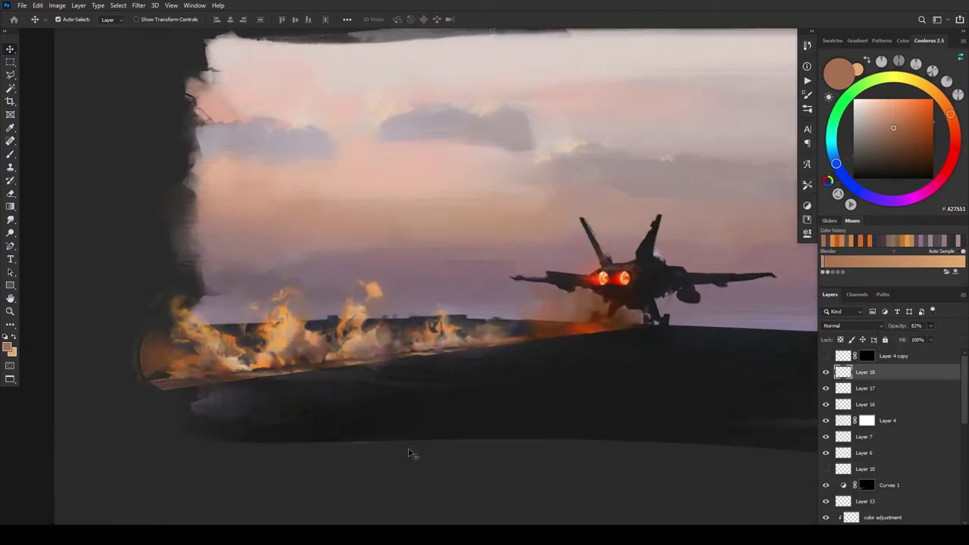
{"action": "key", "text": "ctrl"}
{"action": "left_click", "coordinate": [827, 389]}
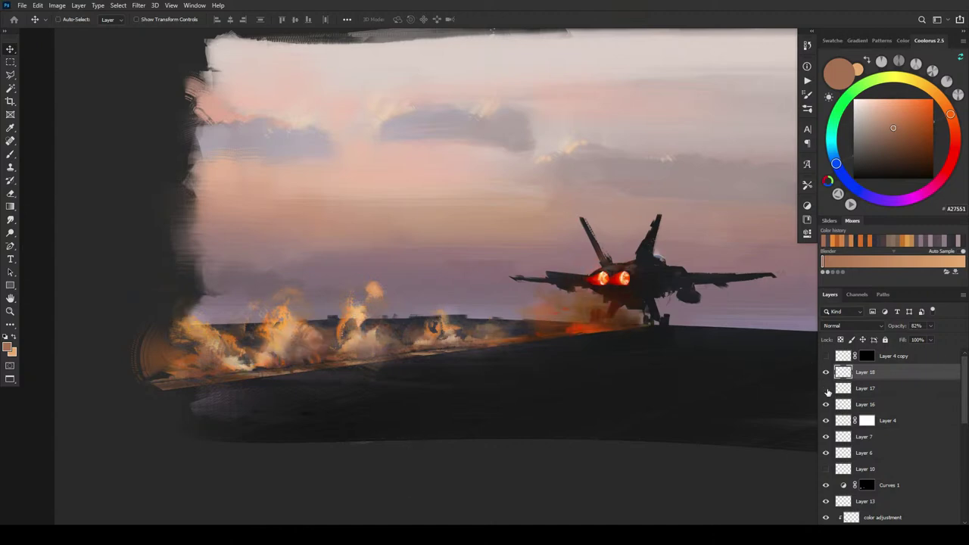
{"action": "left_click", "coordinate": [827, 389]}
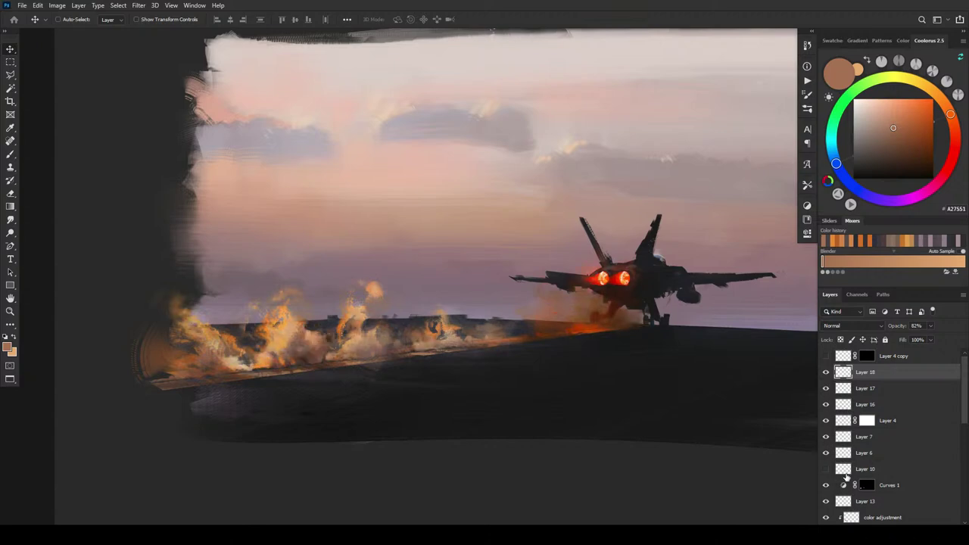
{"action": "left_click_drag", "start_coordinate": [966, 412], "coordinate": [967, 456]}
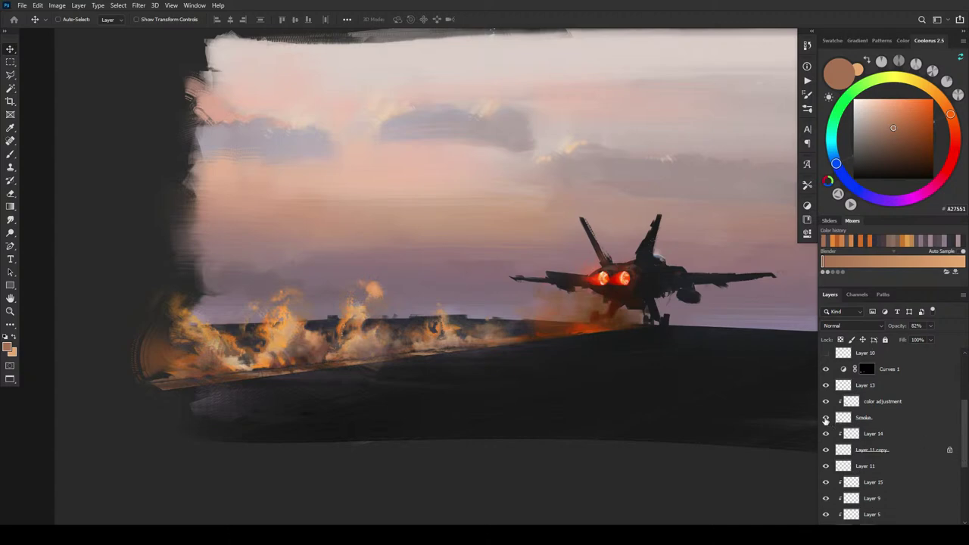
{"action": "left_click", "coordinate": [826, 418]}
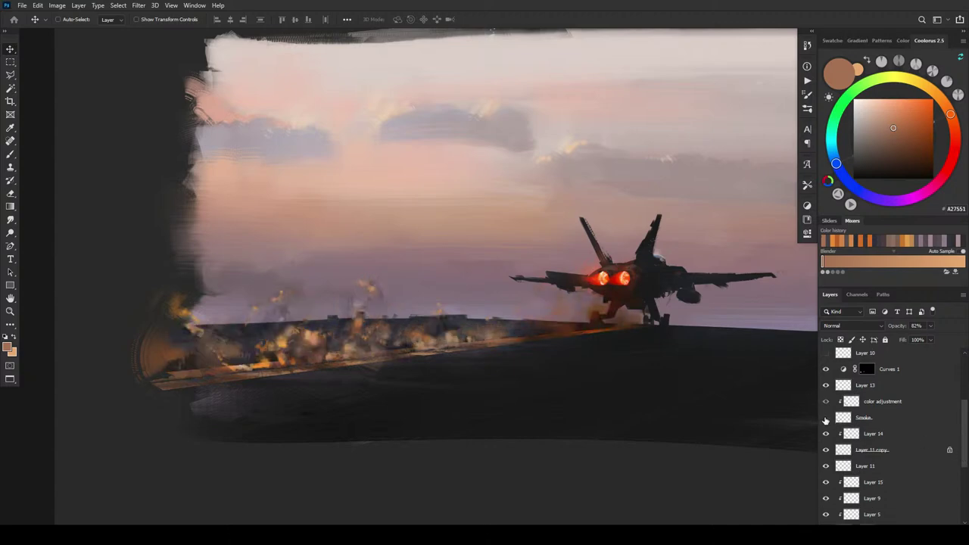
{"action": "left_click", "coordinate": [826, 418]}
{"action": "left_click", "coordinate": [826, 402]}
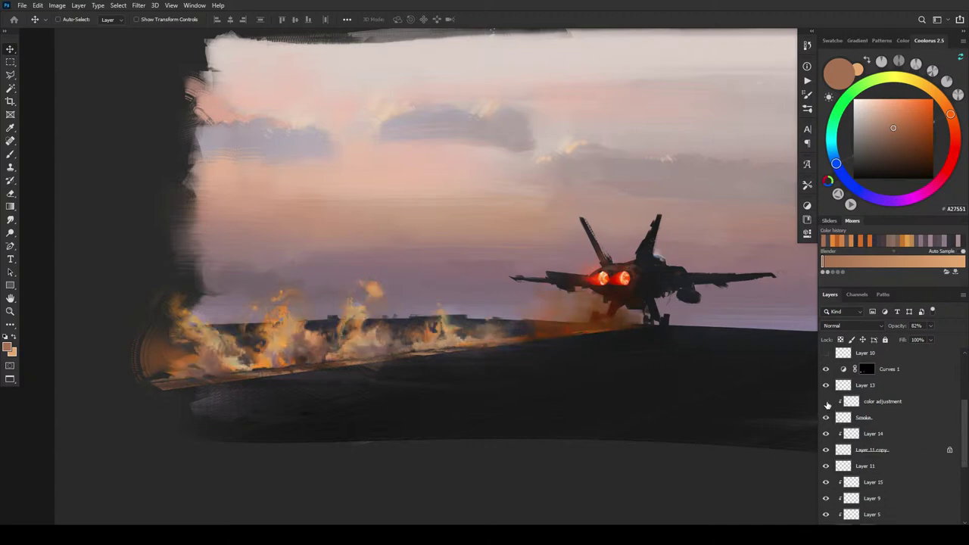
{"action": "left_click", "coordinate": [826, 402]}
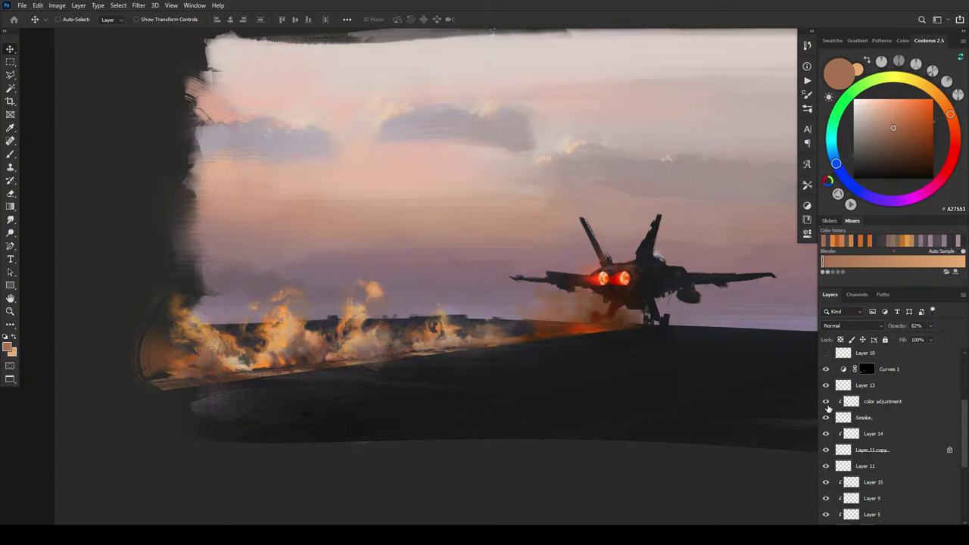
{"action": "left_click", "coordinate": [826, 402]}
{"action": "left_click", "coordinate": [826, 402]}
Step: Lower the opacity of the color adjustment layer clipped to the Smoke layer
{"action": "left_click", "coordinate": [883, 401]}
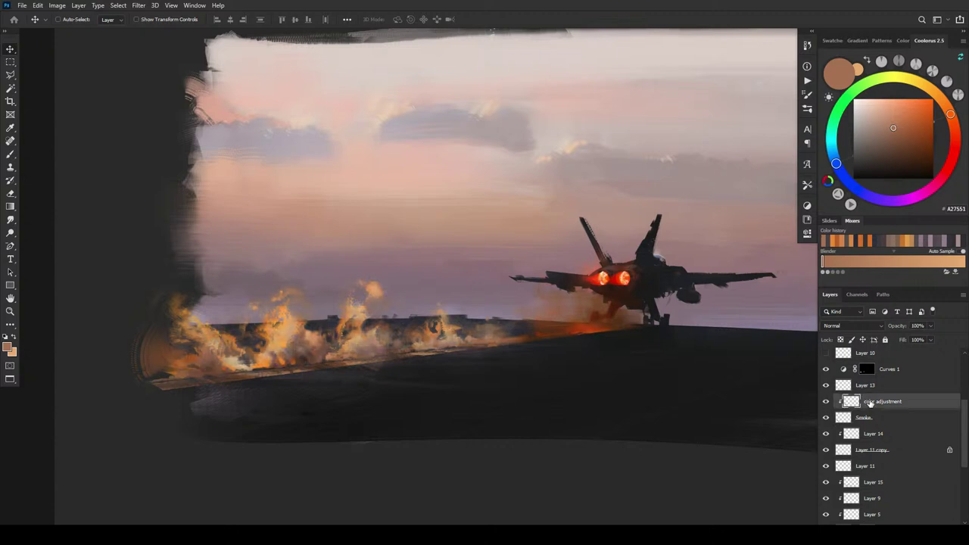
{"action": "left_click", "coordinate": [931, 325]}
{"action": "mouse_move", "coordinate": [920, 340]}
{"action": "left_mouse_down"}
{"action": "mouse_move", "coordinate": [931, 341]}
{"action": "mouse_move", "coordinate": [897, 338]}
{"action": "mouse_move", "coordinate": [933, 339]}
{"action": "mouse_move", "coordinate": [908, 338]}
{"action": "left_mouse_up"}
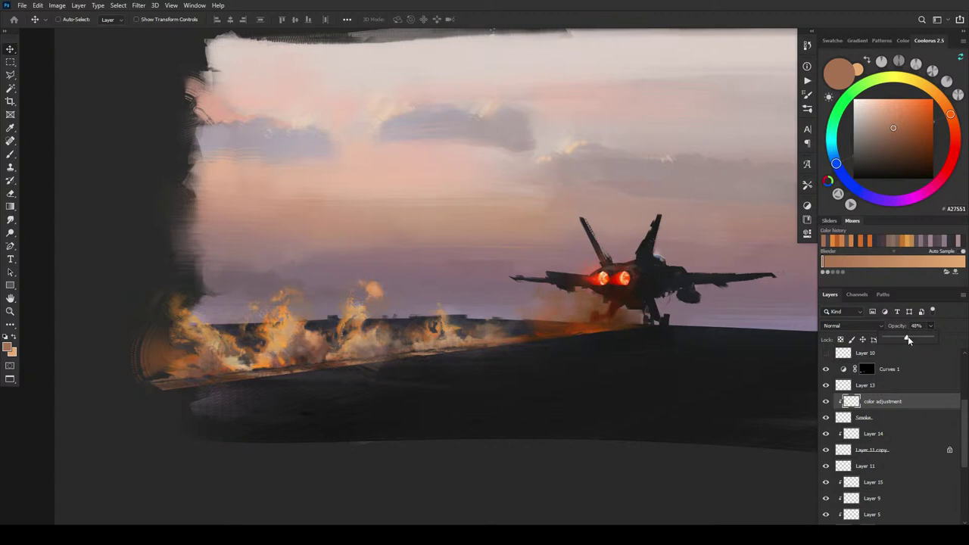
{"action": "mouse_move", "coordinate": [908, 338]}
{"action": "left_mouse_down"}
{"action": "mouse_move", "coordinate": [926, 339]}
{"action": "mouse_move", "coordinate": [915, 340]}
{"action": "left_mouse_up"}
Step: Add a layer mask to the Smoke layer and thin the smoke behind the jet's exhaust, with default black and white colors
{"action": "left_click", "coordinate": [830, 420]}
{"action": "left_click", "coordinate": [826, 417]}
{"action": "left_click", "coordinate": [826, 417]}
{"action": "left_click", "coordinate": [855, 420]}
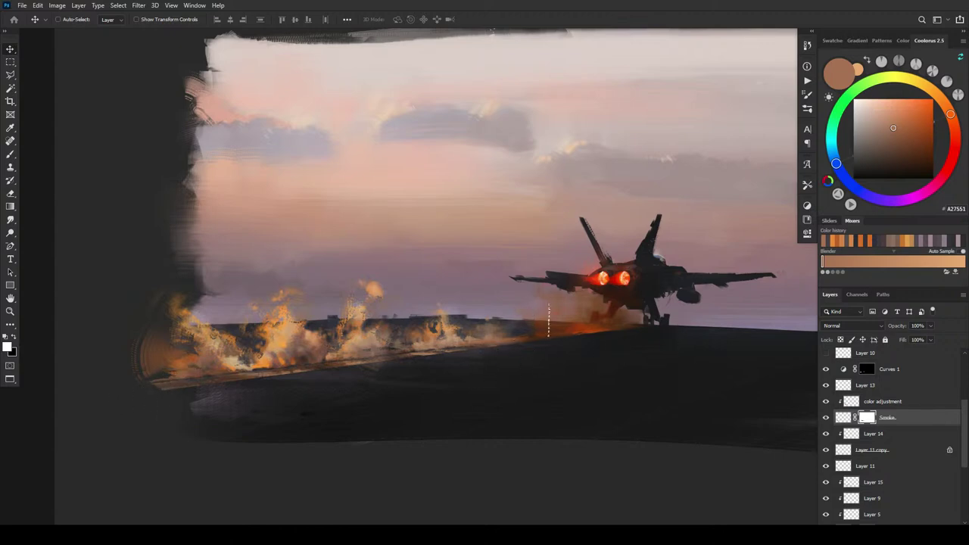
{"action": "key", "text": "ctrl+z"}
{"action": "key", "text": "d"}
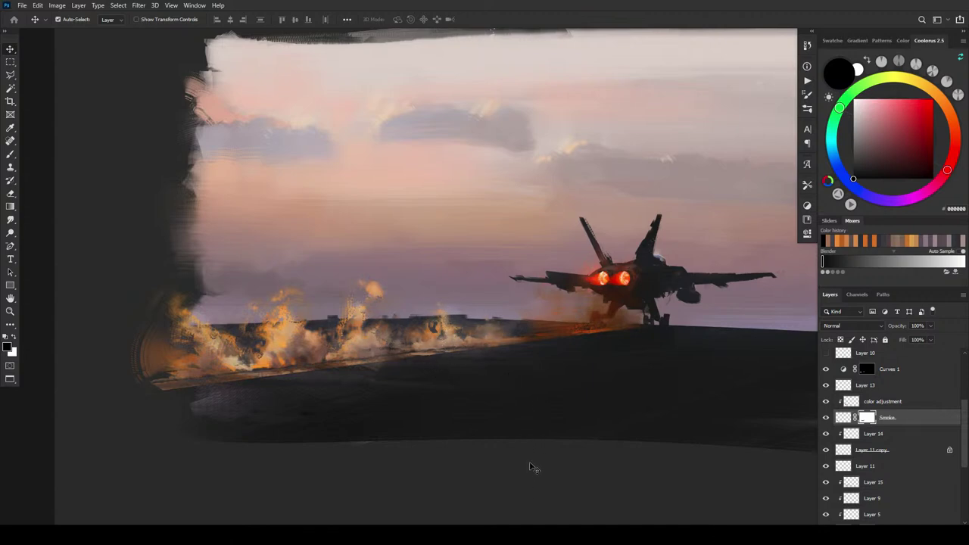
Step: Try thinning and restoring the flames along the deck with black and white strokes on the Smoke layer's mask
{"action": "key", "text": "x"}
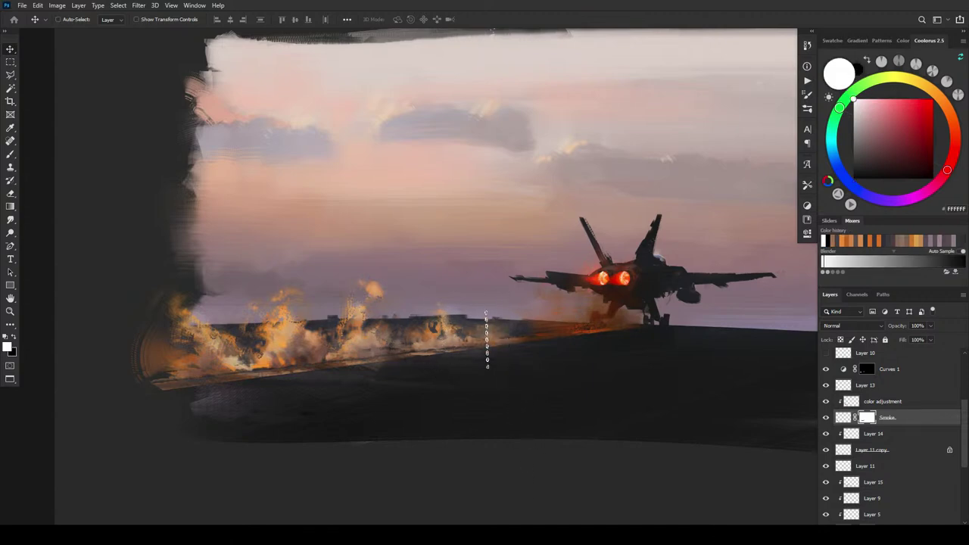
{"action": "mouse_move", "coordinate": [380, 354]}
{"action": "left_mouse_down"}
{"action": "mouse_move", "coordinate": [373, 325]}
{"action": "mouse_move", "coordinate": [348, 338]}
{"action": "mouse_move", "coordinate": [329, 402]}
{"action": "mouse_move", "coordinate": [289, 379]}
{"action": "mouse_move", "coordinate": [291, 364]}
{"action": "mouse_move", "coordinate": [263, 379]}
{"action": "mouse_move", "coordinate": [288, 340]}
{"action": "mouse_move", "coordinate": [263, 361]}
{"action": "mouse_move", "coordinate": [236, 329]}
{"action": "mouse_move", "coordinate": [222, 350]}
{"action": "mouse_move", "coordinate": [205, 309]}
{"action": "mouse_move", "coordinate": [204, 342]}
{"action": "mouse_move", "coordinate": [467, 345]}
{"action": "left_mouse_up"}
{"action": "key", "text": "x"}
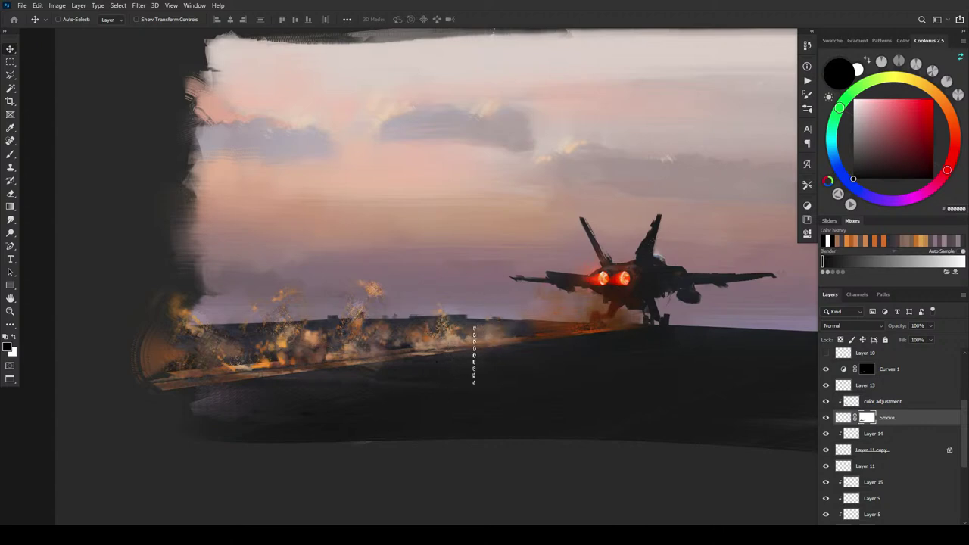
{"action": "mouse_move", "coordinate": [408, 314]}
{"action": "left_mouse_down"}
{"action": "mouse_move", "coordinate": [383, 368]}
{"action": "mouse_move", "coordinate": [380, 342]}
{"action": "mouse_move", "coordinate": [364, 390]}
{"action": "mouse_move", "coordinate": [379, 357]}
{"action": "mouse_move", "coordinate": [363, 307]}
{"action": "mouse_move", "coordinate": [301, 342]}
{"action": "mouse_move", "coordinate": [324, 336]}
{"action": "mouse_move", "coordinate": [299, 326]}
{"action": "mouse_move", "coordinate": [293, 305]}
{"action": "mouse_move", "coordinate": [269, 379]}
{"action": "mouse_move", "coordinate": [216, 389]}
{"action": "mouse_move", "coordinate": [225, 368]}
{"action": "mouse_move", "coordinate": [209, 343]}
{"action": "mouse_move", "coordinate": [180, 350]}
{"action": "left_mouse_up"}
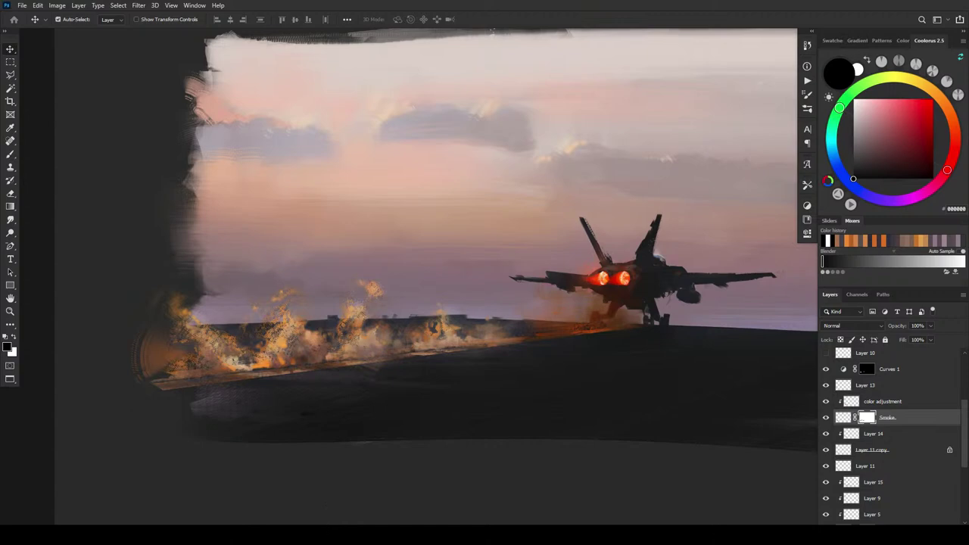
{"action": "key", "text": "ctrl+z"}
{"action": "key", "text": "ctrl+shift+z"}
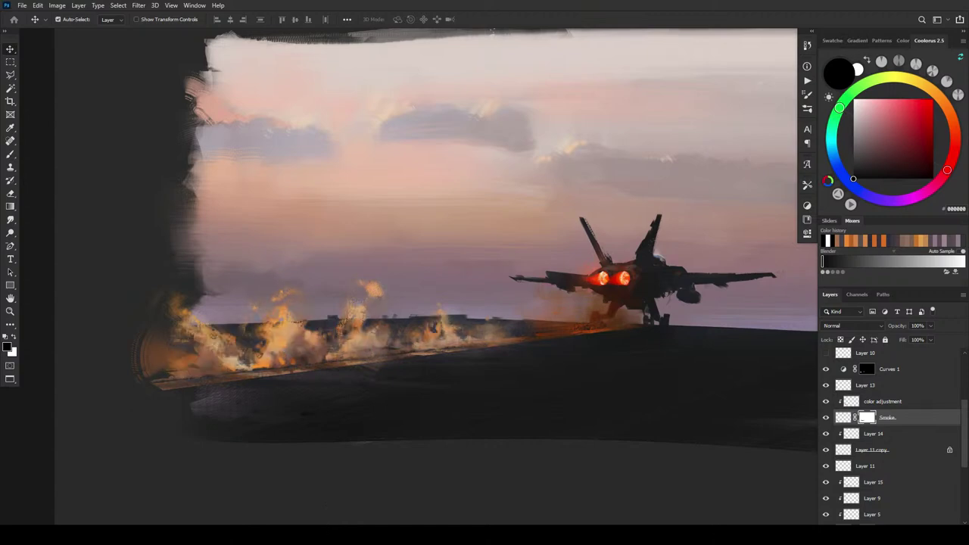
Step: Compare the flames along the deck with the recent Smoke mask strokes undone and redone
{"action": "key", "text": "ctrl+shift+z"}
{"action": "key", "text": "ctrl+shift+z"}
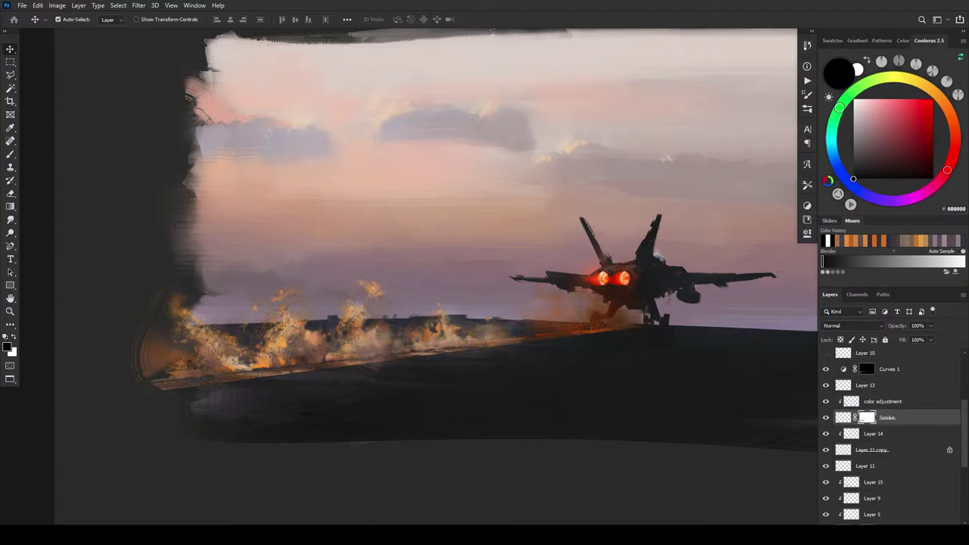
{"action": "key", "text": "ctrl+z"}
{"action": "key", "text": "ctrl+shift+z"}
{"action": "key", "text": "ctrl+shift+z"}
{"action": "key", "text": "ctrl+shift+z"}
{"action": "key", "text": "ctrl+z"}
{"action": "key", "text": "ctrl+shift+z"}
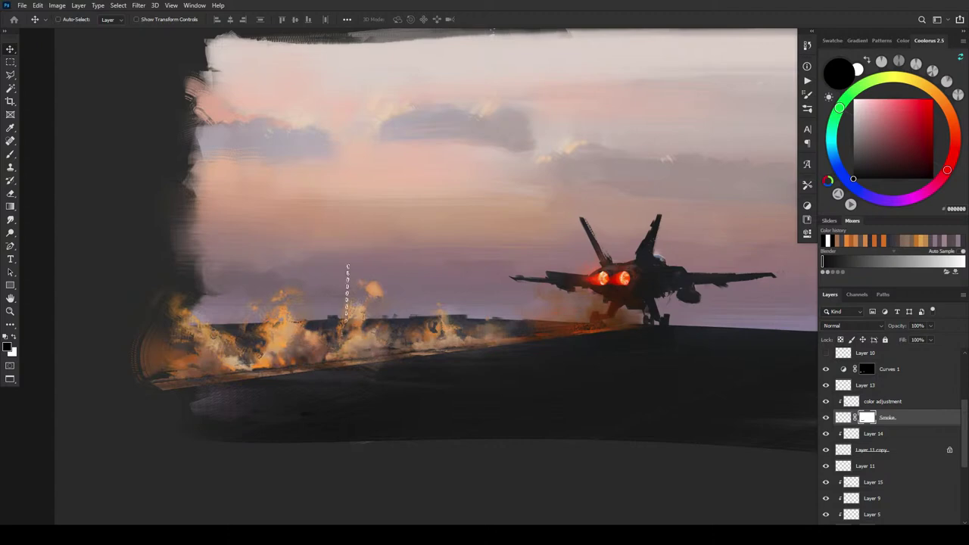
Step: Try restoring parts of the flames with white strokes on the Smoke layer's mask, undo them, and return to black
{"action": "key", "text": "x"}
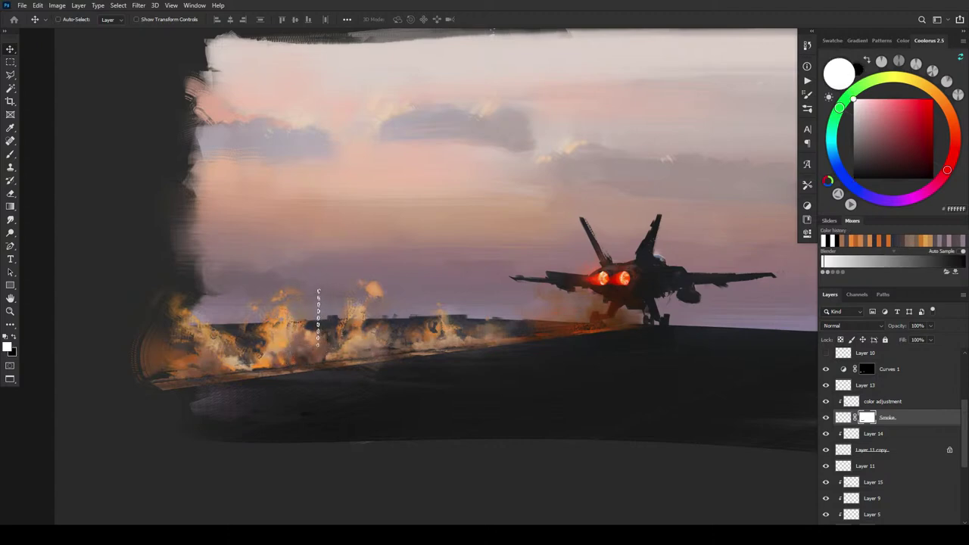
{"action": "left_click", "coordinate": [276, 330]}
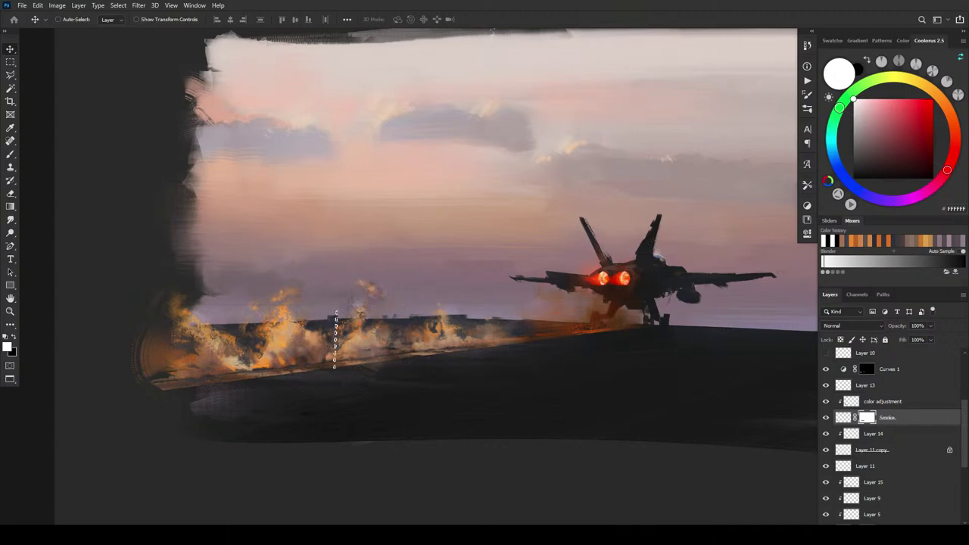
{"action": "left_click_drag", "start_coordinate": [376, 299], "coordinate": [358, 317]}
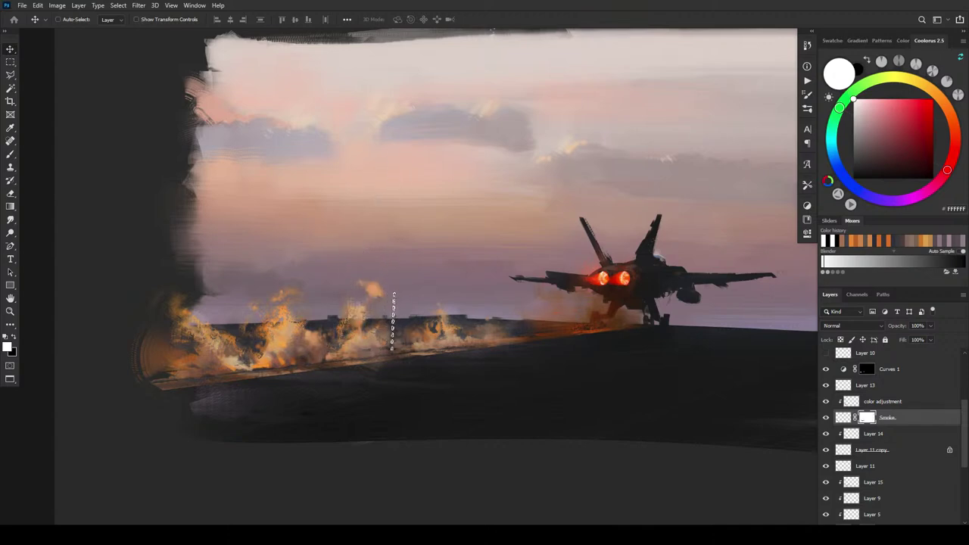
{"action": "key", "text": "ctrl"}
{"action": "key", "text": "ctrl+z"}
{"action": "key", "text": "ctrl+z"}
{"action": "key", "text": "ctrl+z"}
{"action": "key", "text": "x"}
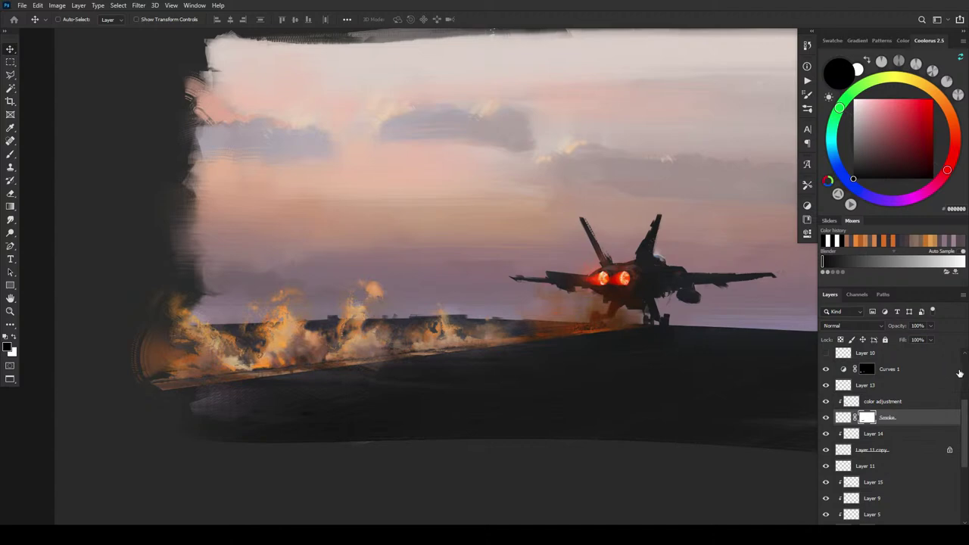
Step: Compare the painting with Layer 18 and Layer 4 copy each shown and hidden
{"action": "scroll", "coordinate": [963, 371], "scroll_direction": "up", "scroll_amount": 3}
{"action": "left_click", "coordinate": [826, 372]}
{"action": "left_click", "coordinate": [826, 372]}
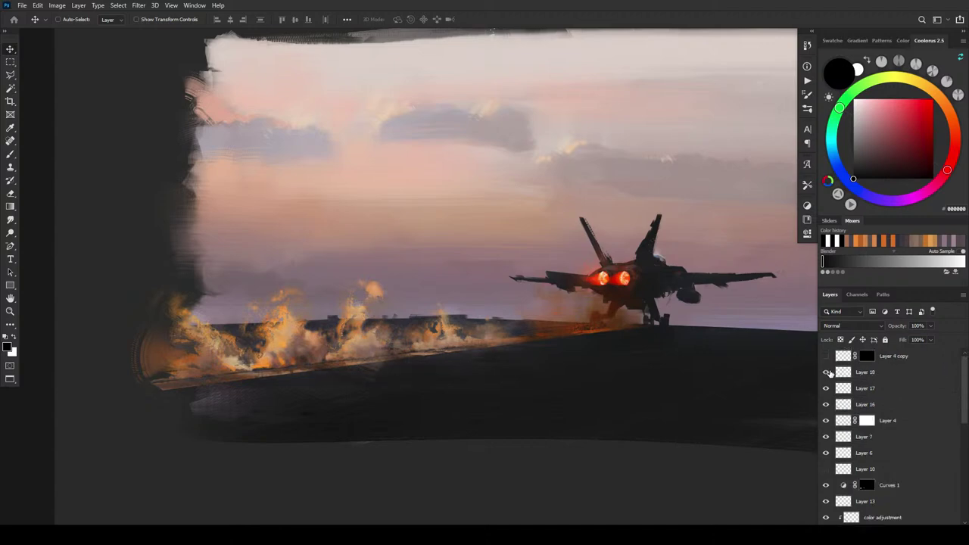
{"action": "left_click", "coordinate": [826, 355]}
{"action": "left_click", "coordinate": [826, 356]}
{"action": "left_click", "coordinate": [826, 372]}
{"action": "left_click", "coordinate": [826, 373]}
Step: Select Layer 18 and adjust its opacity while judging its effect on the flames
{"action": "left_click", "coordinate": [842, 374]}
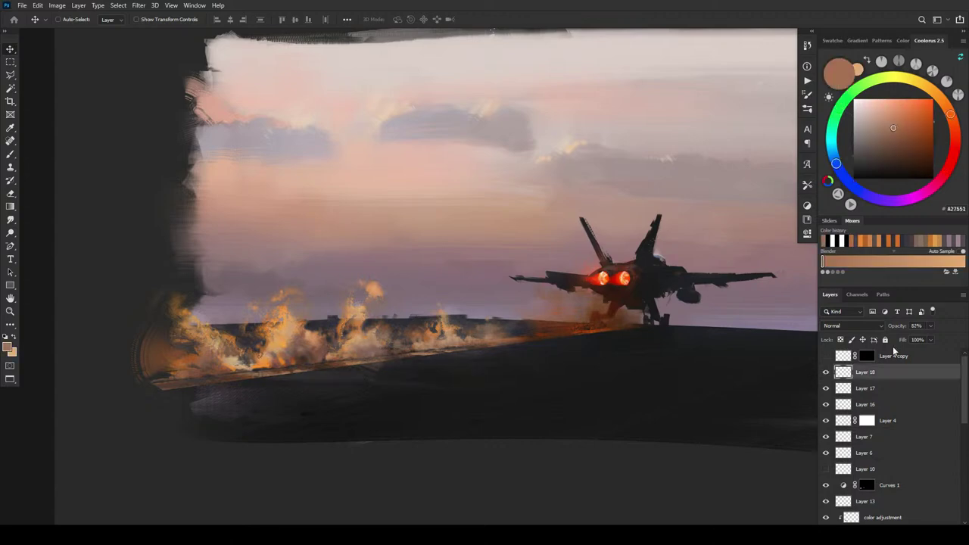
{"action": "left_click", "coordinate": [930, 326]}
{"action": "left_click_drag", "start_coordinate": [939, 340], "coordinate": [846, 340]}
{"action": "left_click_drag", "start_coordinate": [910, 342], "coordinate": [934, 341]}
Step: Check Layer 4 copy shown and hidden, and group all layers from Layer 4 copy down to Layer 1
{"action": "left_click", "coordinate": [934, 356]}
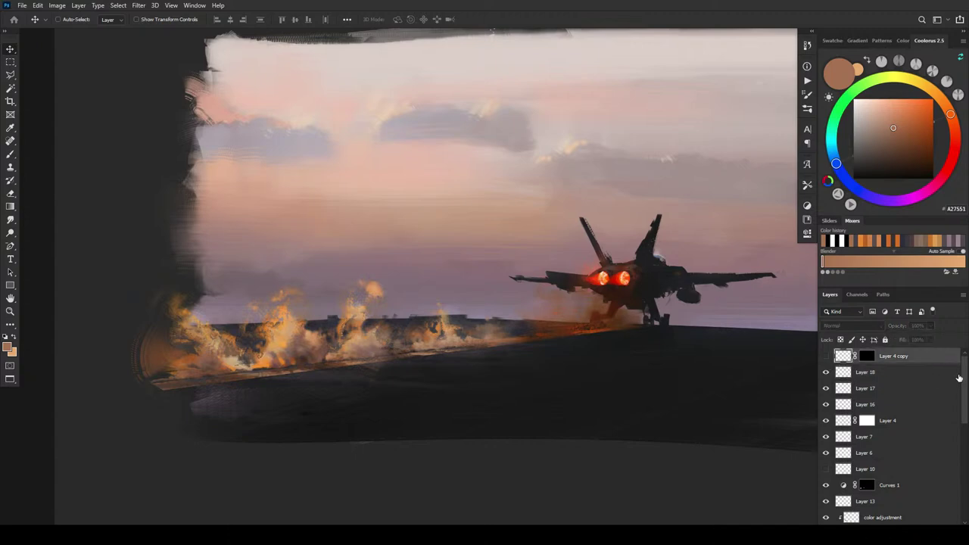
{"action": "left_click", "coordinate": [826, 356]}
{"action": "left_click", "coordinate": [825, 356]}
{"action": "left_click", "coordinate": [826, 356]}
{"action": "left_click", "coordinate": [826, 357]}
{"action": "scroll", "coordinate": [967, 386], "scroll_direction": "down", "scroll_amount": 10}
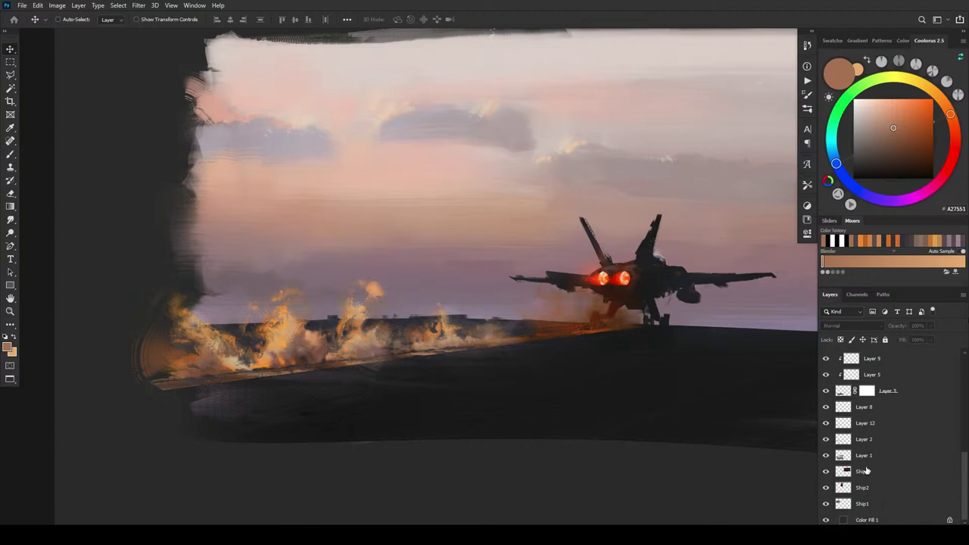
{"action": "left_click", "coordinate": [878, 458], "text": "shift"}
{"action": "key", "text": "ctrl+g"}
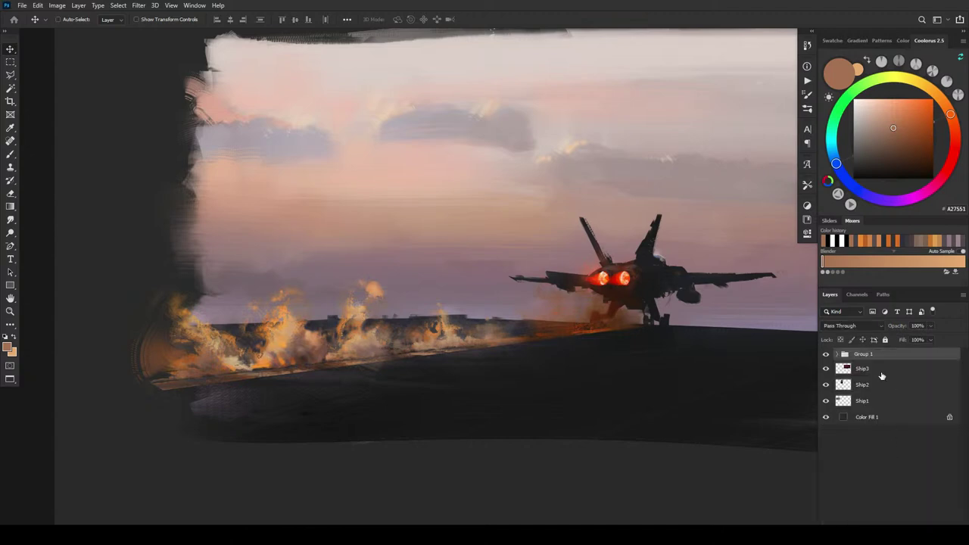
Step: Add a Color Balance adjustment layer clipped to Group 1 and adjust its midtones
{"action": "left_click", "coordinate": [893, 529]}
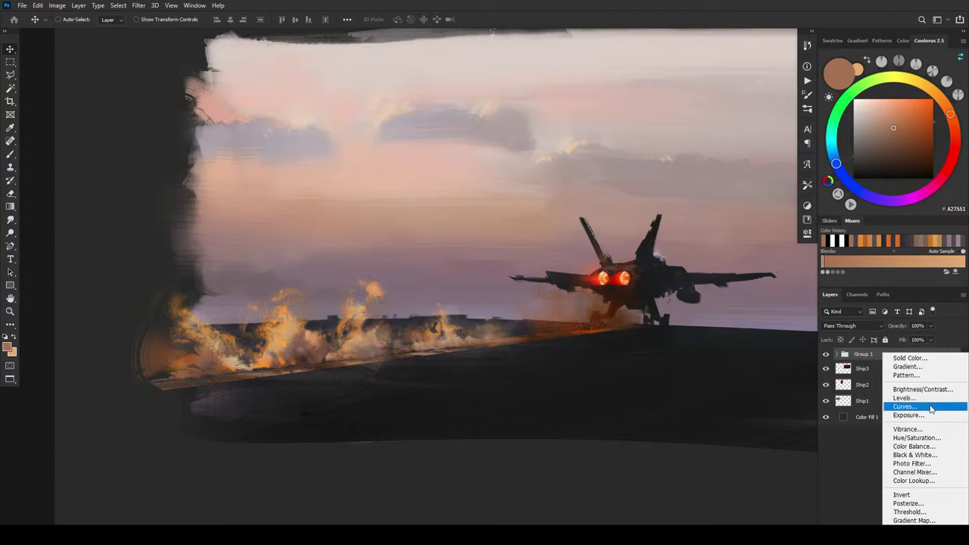
{"action": "left_click", "coordinate": [922, 446]}
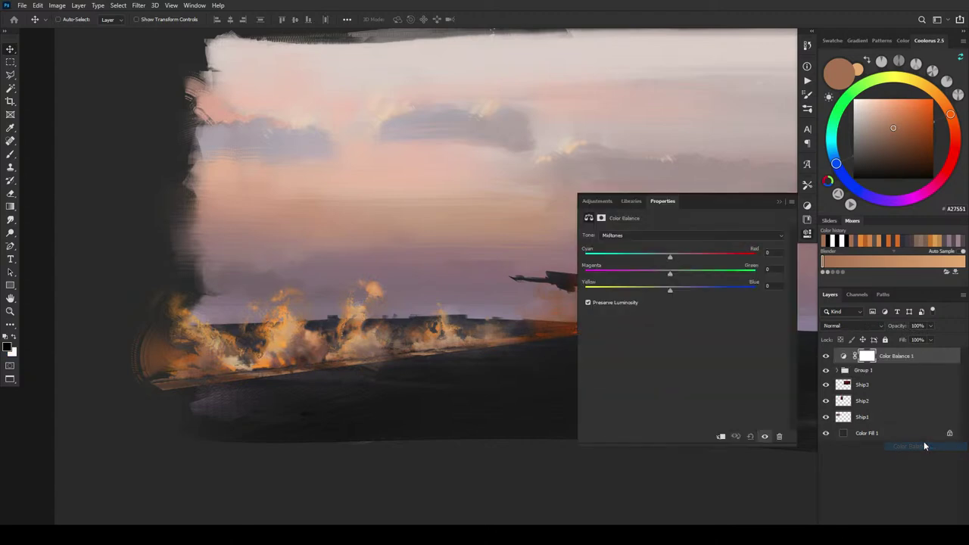
{"action": "left_click", "coordinate": [887, 362], "text": "alt"}
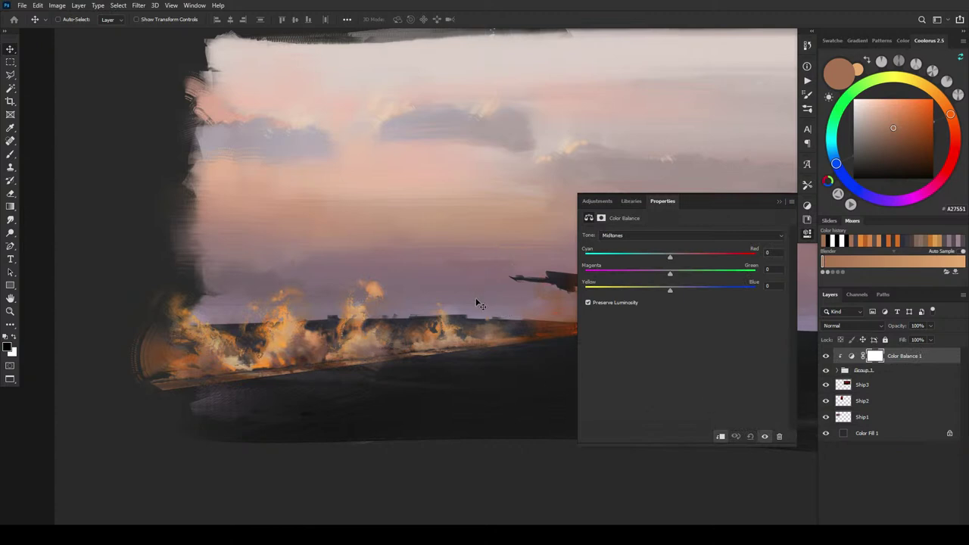
{"action": "scroll", "coordinate": [478, 300], "scroll_direction": "down", "scroll_amount": 2}
{"action": "left_click_drag", "start_coordinate": [476, 292], "coordinate": [223, 331]}
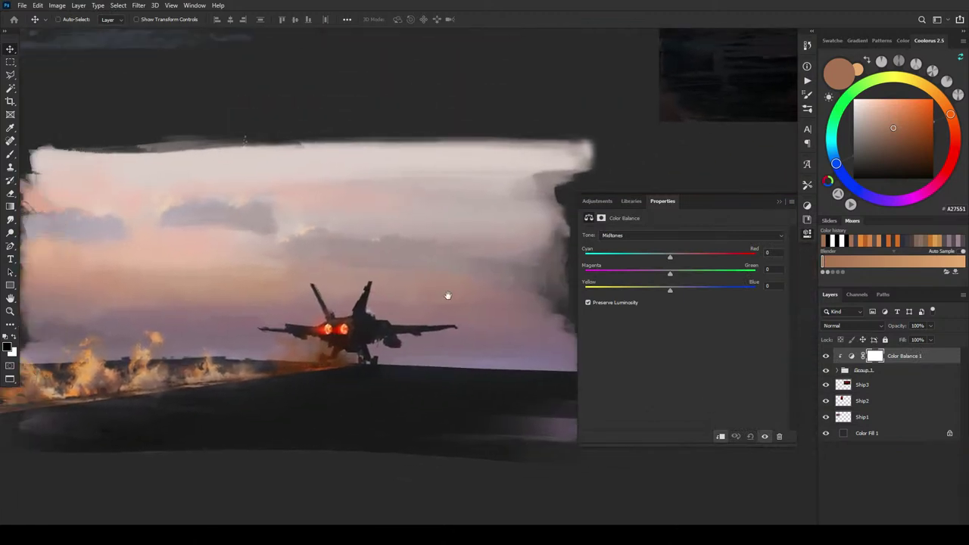
{"action": "left_click_drag", "start_coordinate": [447, 296], "coordinate": [456, 318]}
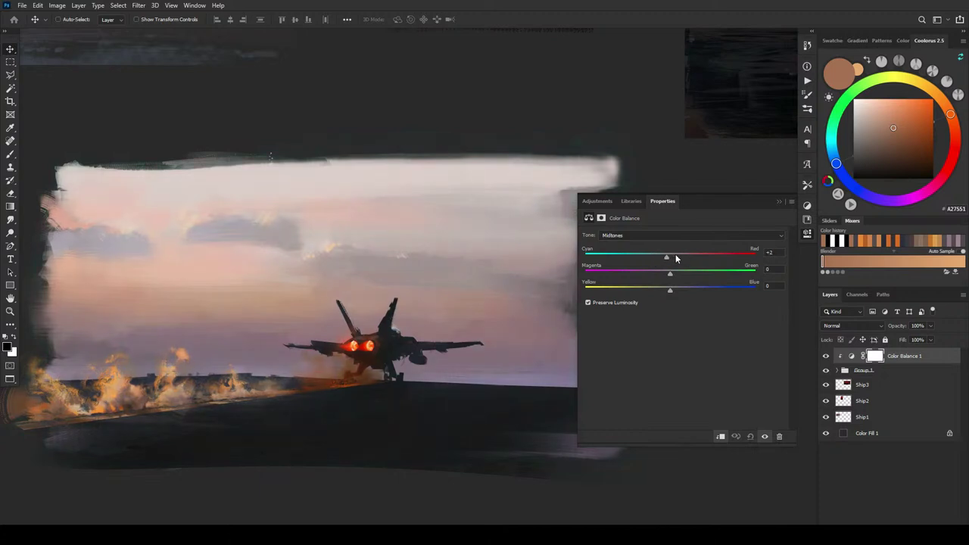
{"action": "left_click_drag", "start_coordinate": [692, 256], "coordinate": [656, 295]}
Step: Set the Color Balance shadows to cyan-red -13 and magenta-green -4, leaving yellow-blue at 0
{"action": "left_click", "coordinate": [626, 235]}
{"action": "left_click", "coordinate": [624, 244]}
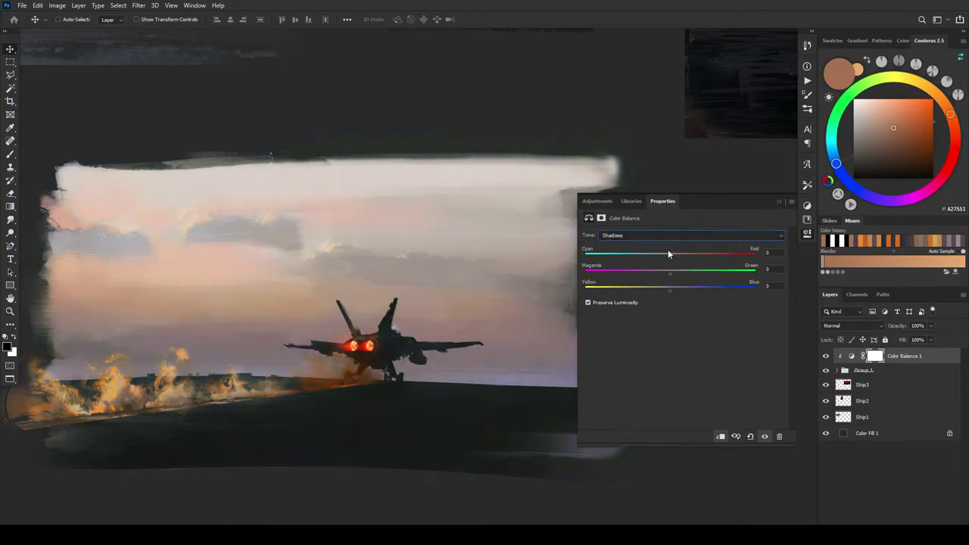
{"action": "mouse_move", "coordinate": [674, 259]}
{"action": "left_mouse_down"}
{"action": "mouse_move", "coordinate": [661, 277]}
{"action": "mouse_move", "coordinate": [675, 275]}
{"action": "left_mouse_up"}
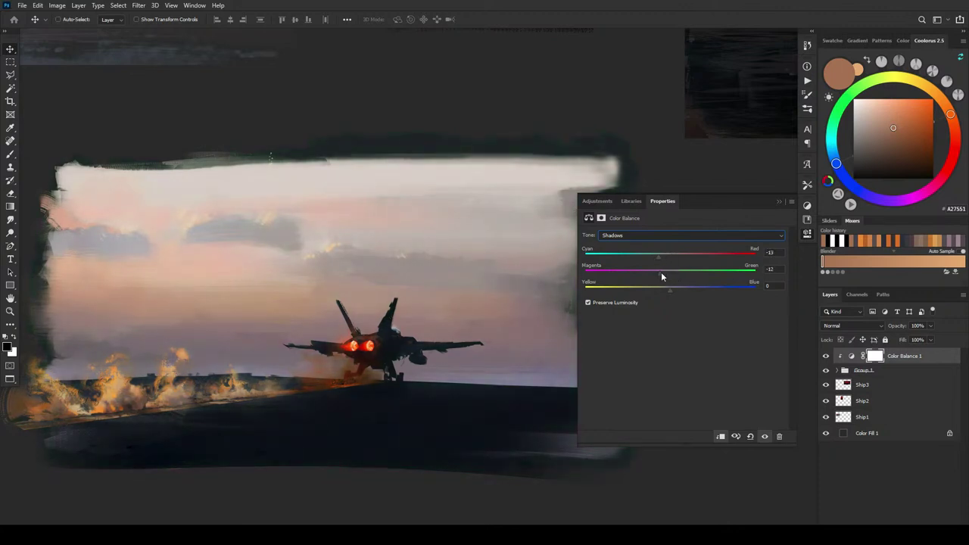
{"action": "mouse_move", "coordinate": [668, 292]}
{"action": "left_mouse_down"}
{"action": "mouse_move", "coordinate": [680, 288]}
{"action": "mouse_move", "coordinate": [656, 288]}
{"action": "mouse_move", "coordinate": [673, 289]}
{"action": "left_mouse_up"}
{"action": "left_click_drag", "start_coordinate": [681, 274], "coordinate": [665, 277]}
Step: Set the Color Balance highlights to cyan-red +22, magenta-green -1 and yellow-blue +31
{"action": "left_click", "coordinate": [617, 242]}
{"action": "left_click", "coordinate": [625, 259]}
{"action": "left_click_drag", "start_coordinate": [665, 257], "coordinate": [698, 252]}
{"action": "mouse_move", "coordinate": [670, 274]}
{"action": "left_mouse_down"}
{"action": "mouse_move", "coordinate": [656, 296]}
{"action": "mouse_move", "coordinate": [691, 288]}
{"action": "mouse_move", "coordinate": [663, 289]}
{"action": "mouse_move", "coordinate": [683, 286]}
{"action": "left_mouse_up"}
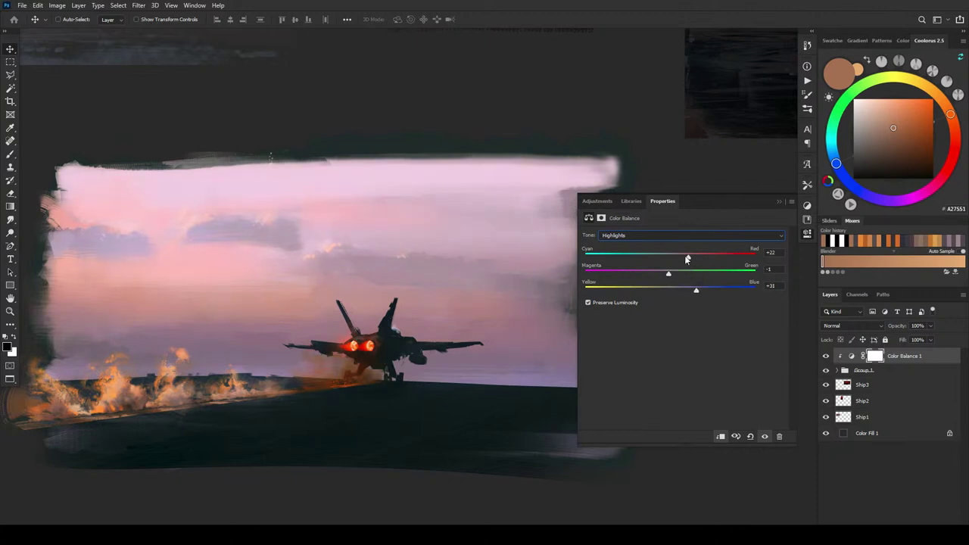
Step: Judge the highlights at small and large scale and reduce them to cyan-red +12 and yellow-blue +15
{"action": "key", "text": "ctrl+minus"}
{"action": "key", "text": "ctrl+minus"}
{"action": "key", "text": "ctrl+minus"}
{"action": "key", "text": "ctrl+minus"}
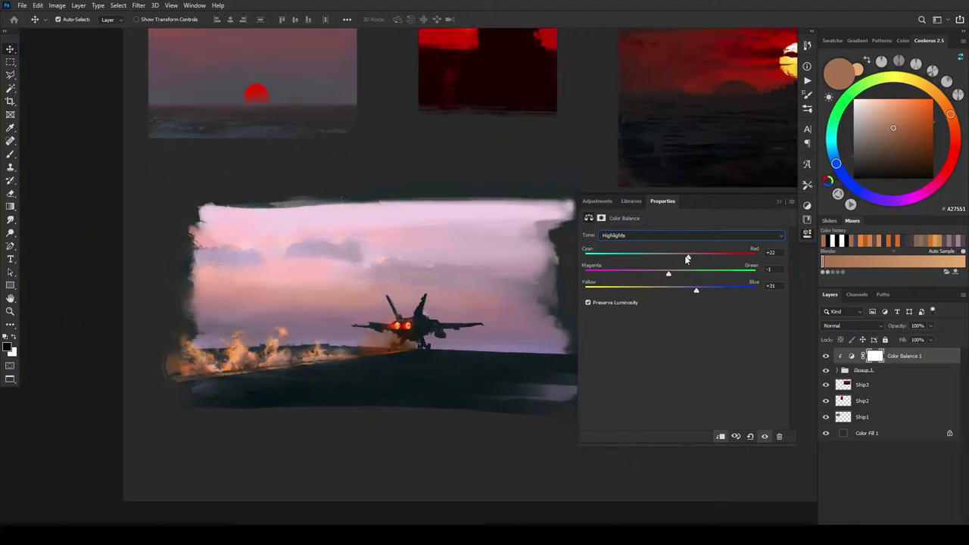
{"action": "key", "text": "ctrl+minus"}
{"action": "key", "text": "ctrl+minus"}
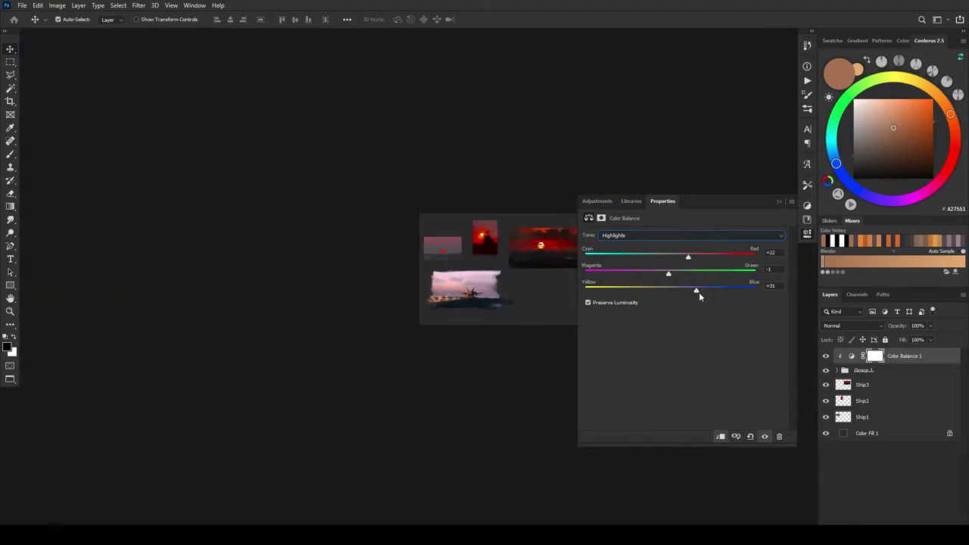
{"action": "key", "text": "ctrl+plus"}
{"action": "key", "text": "ctrl+plus"}
{"action": "mouse_move", "coordinate": [696, 292]}
{"action": "left_mouse_down"}
{"action": "mouse_move", "coordinate": [669, 296]}
{"action": "mouse_move", "coordinate": [683, 294]}
{"action": "left_mouse_up"}
{"action": "key", "text": "ctrl+plus"}
{"action": "key", "text": "ctrl+plus"}
{"action": "key", "text": "ctrl+plus"}
{"action": "key", "text": "ctrl+plus"}
{"action": "key", "text": "ctrl+plus"}
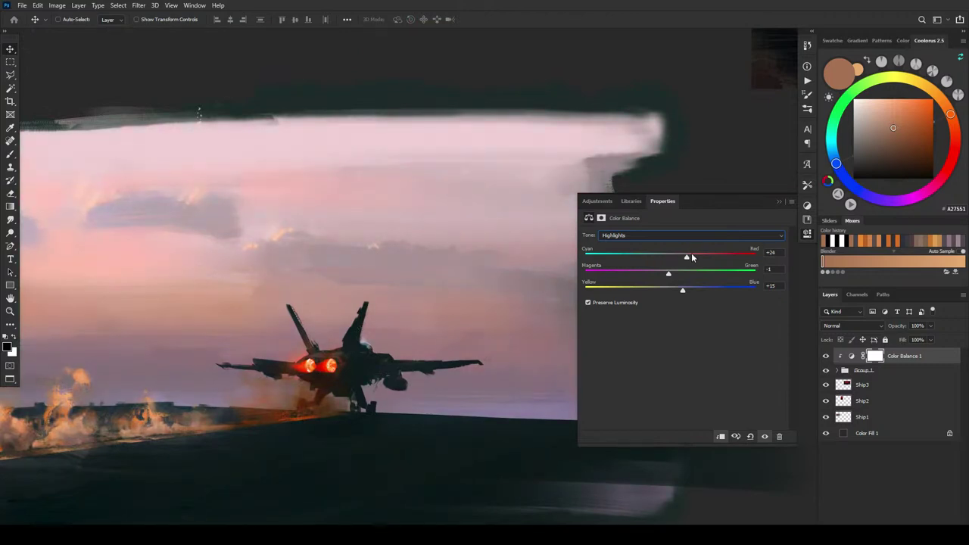
{"action": "left_click_drag", "start_coordinate": [689, 255], "coordinate": [679, 256]}
Step: Set the Color Balance shadows to cyan-red -24, magenta-green +14 and yellow-blue +26
{"action": "key", "text": "ctrl+minus"}
{"action": "key", "text": "ctrl+minus"}
{"action": "key", "text": "ctrl+minus"}
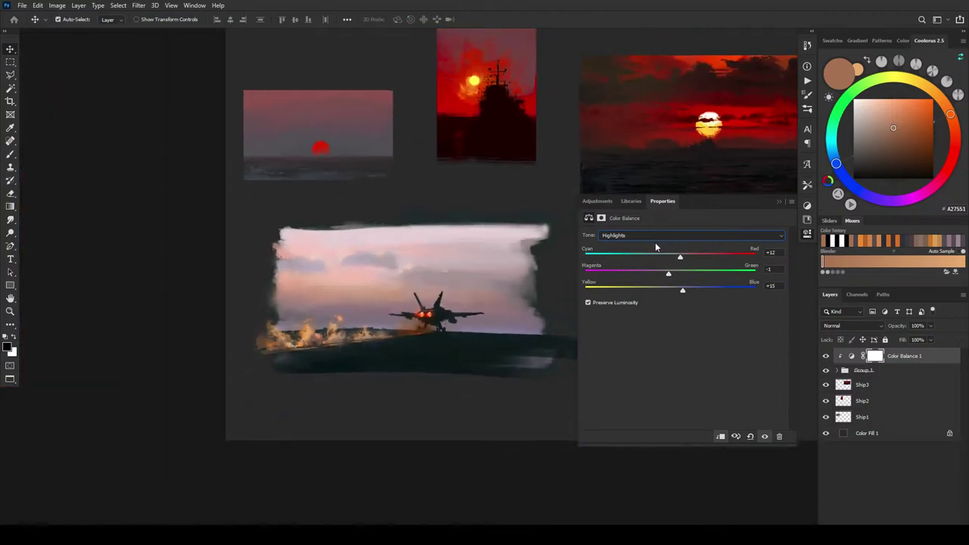
{"action": "left_click", "coordinate": [636, 236]}
{"action": "left_click", "coordinate": [628, 246]}
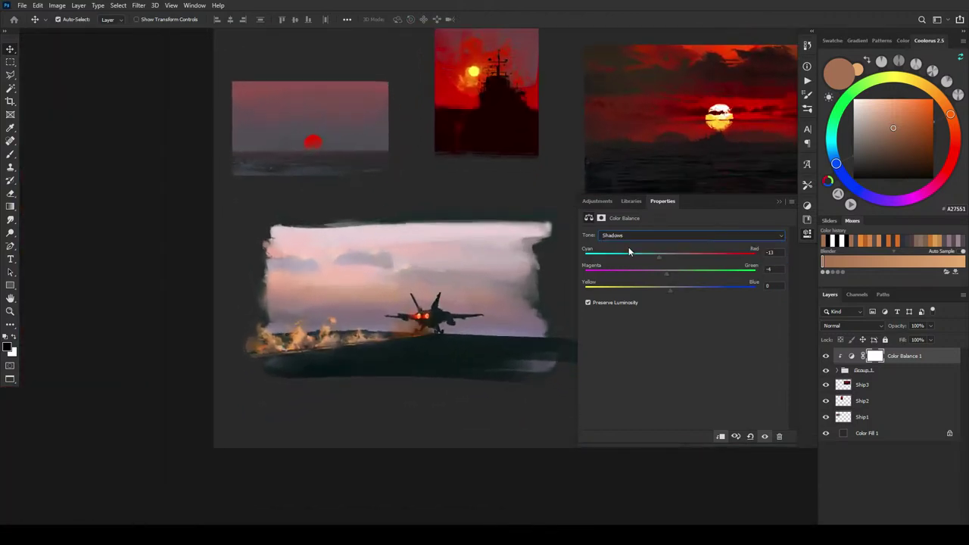
{"action": "key", "text": "ctrl+plus"}
{"action": "left_click_drag", "start_coordinate": [660, 259], "coordinate": [673, 258]}
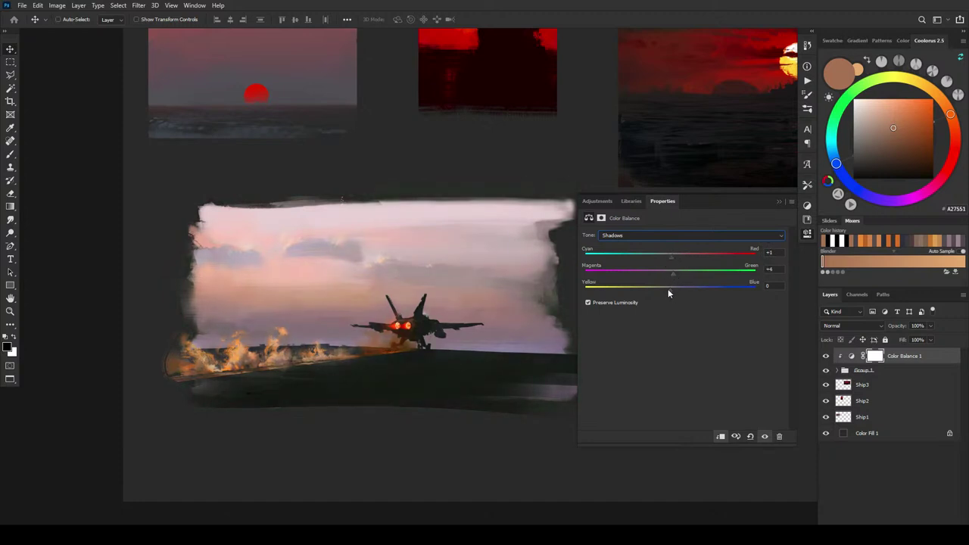
{"action": "left_click_drag", "start_coordinate": [668, 288], "coordinate": [661, 288]}
{"action": "mouse_move", "coordinate": [680, 293]}
{"action": "left_mouse_down"}
{"action": "mouse_move", "coordinate": [678, 274]}
{"action": "mouse_move", "coordinate": [668, 275]}
{"action": "mouse_move", "coordinate": [681, 276]}
{"action": "left_mouse_up"}
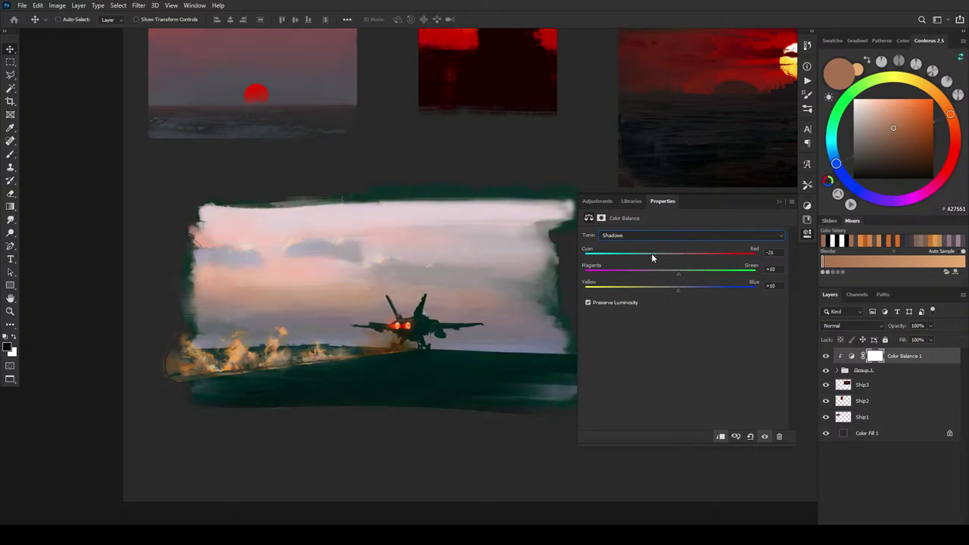
{"action": "left_click_drag", "start_coordinate": [652, 259], "coordinate": [650, 258]}
{"action": "left_click_drag", "start_coordinate": [679, 296], "coordinate": [681, 294]}
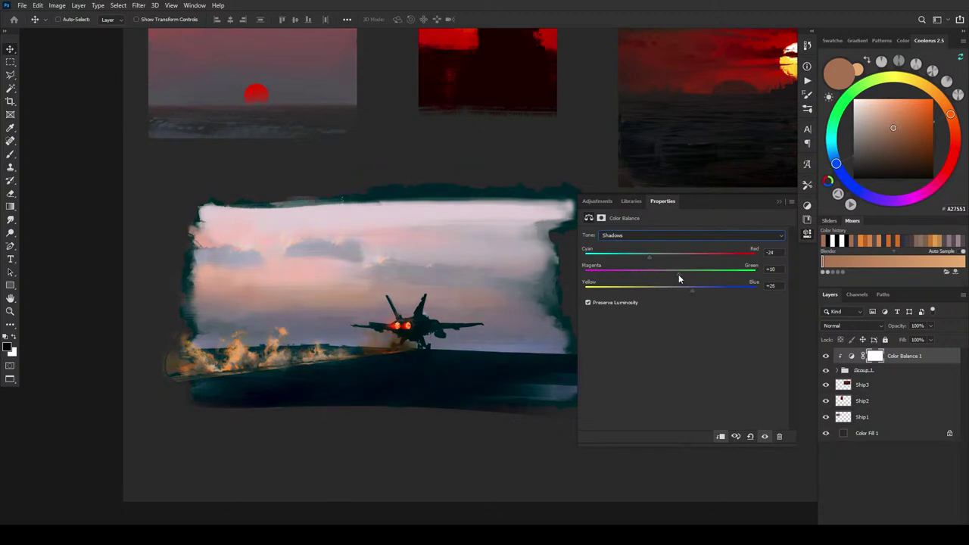
{"action": "left_click_drag", "start_coordinate": [672, 277], "coordinate": [683, 278]}
Step: Examine the color-balanced jet painting at thumbnail size beside the other sketches and again close up
{"action": "key", "text": "ctrl+minus"}
{"action": "key", "text": "ctrl+minus"}
{"action": "key", "text": "ctrl+minus"}
{"action": "key", "text": "ctrl+minus"}
{"action": "key", "text": "ctrl+minus"}
{"action": "key", "text": "ctrl+minus"}
{"action": "key", "text": "ctrl+minus"}
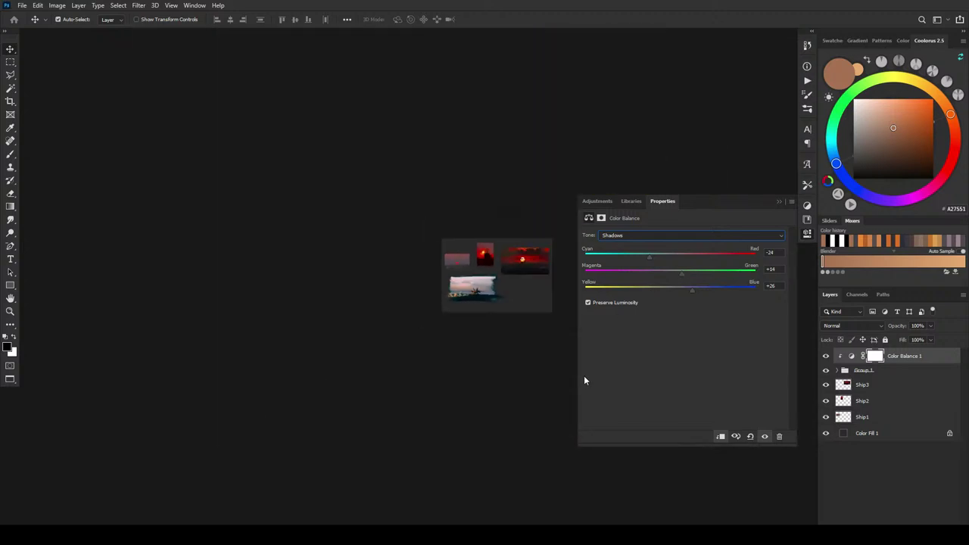
{"action": "key", "text": "ctrl+plus"}
{"action": "key", "text": "ctrl+plus"}
{"action": "key", "text": "ctrl+plus"}
{"action": "key", "text": "ctrl+plus"}
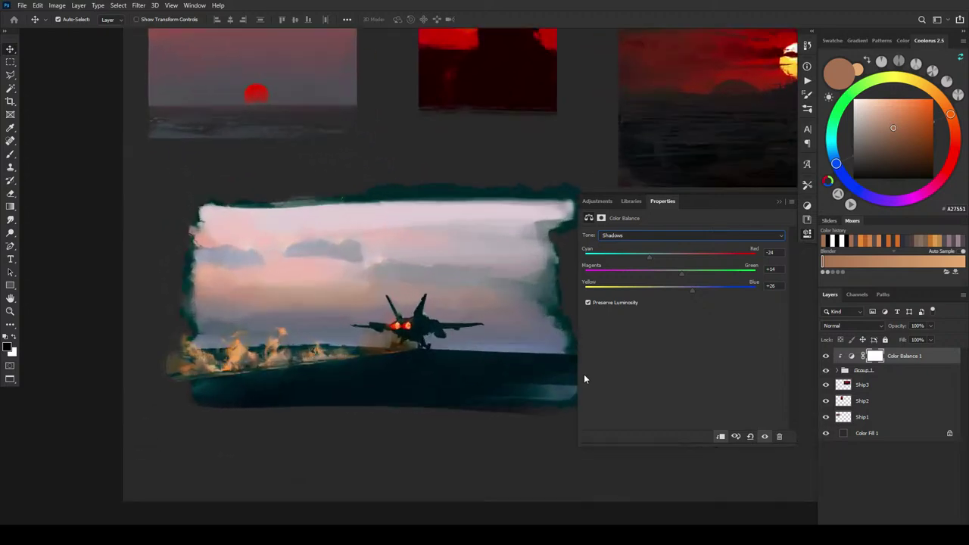
{"action": "key", "text": "ctrl+plus"}
{"action": "key", "text": "ctrl+plus"}
{"action": "mouse_move", "coordinate": [298, 439]}
{"action": "left_mouse_down"}
{"action": "mouse_move", "coordinate": [413, 341]}
{"action": "mouse_move", "coordinate": [423, 431]}
{"action": "left_mouse_up"}
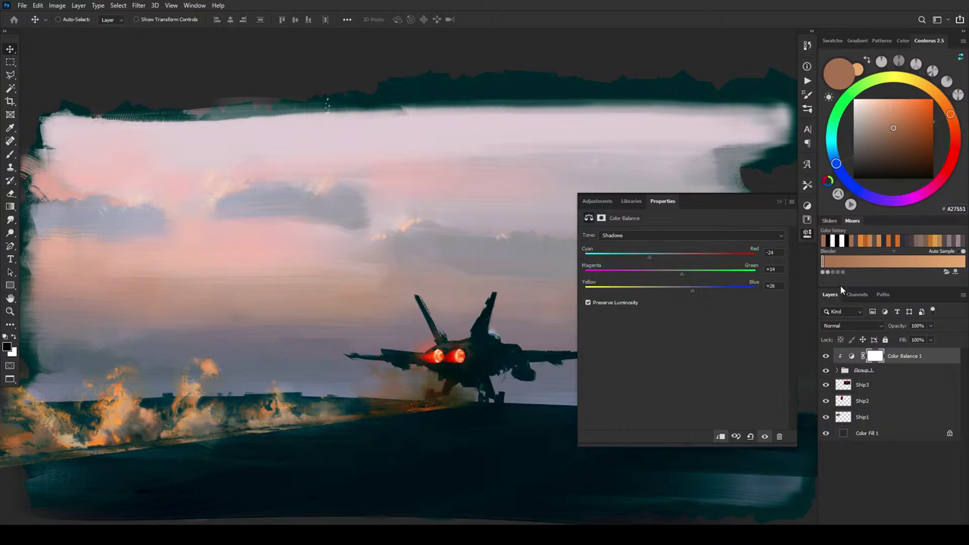
Step: Add a new Overlay layer clipped above the Color Balance adjustment and choose a muted beige painting color
{"action": "left_click", "coordinate": [780, 202]}
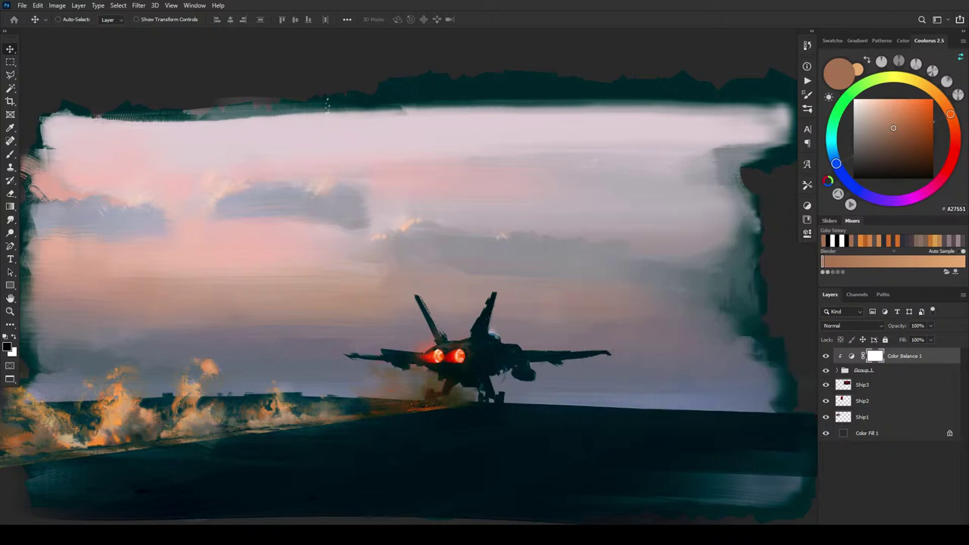
{"action": "left_click", "coordinate": [852, 325]}
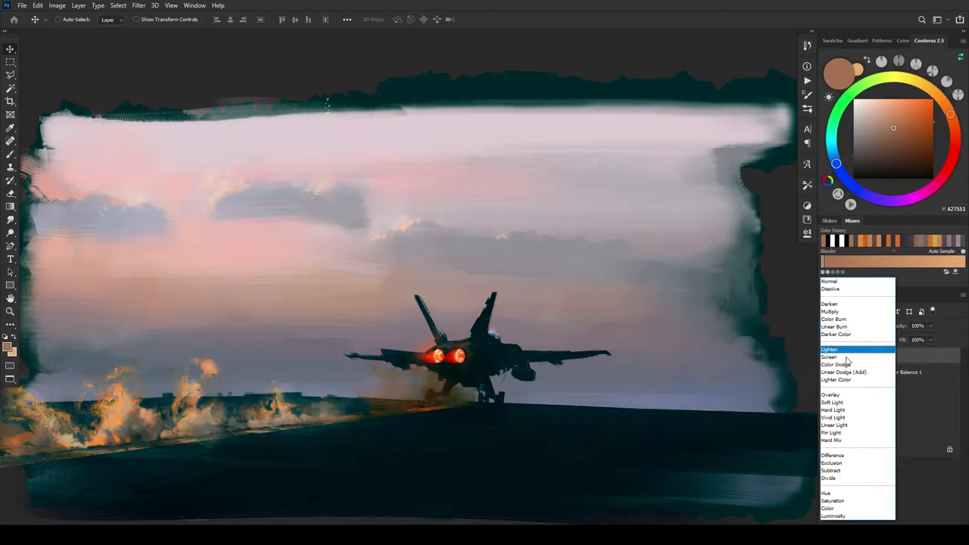
{"action": "left_click", "coordinate": [831, 394]}
{"action": "left_click", "coordinate": [874, 126]}
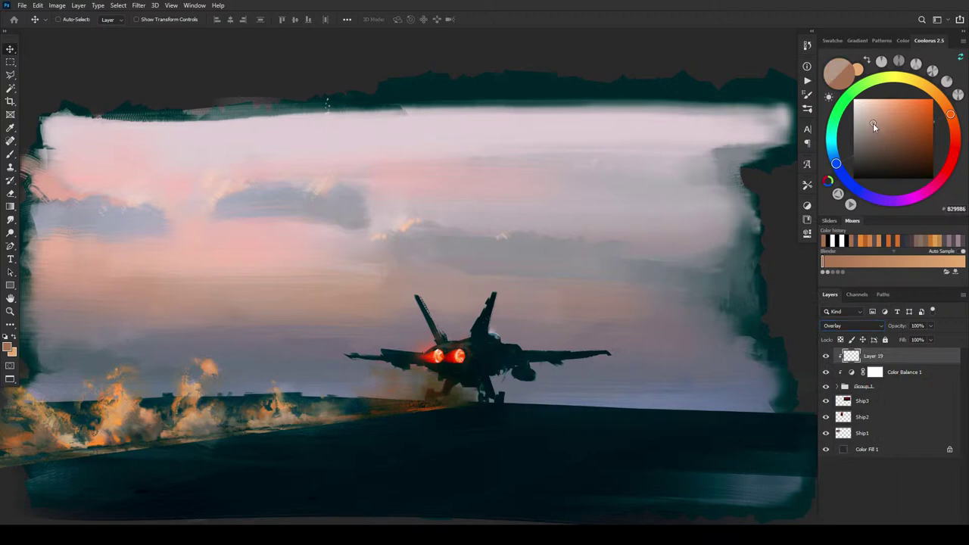
{"action": "left_click", "coordinate": [871, 124]}
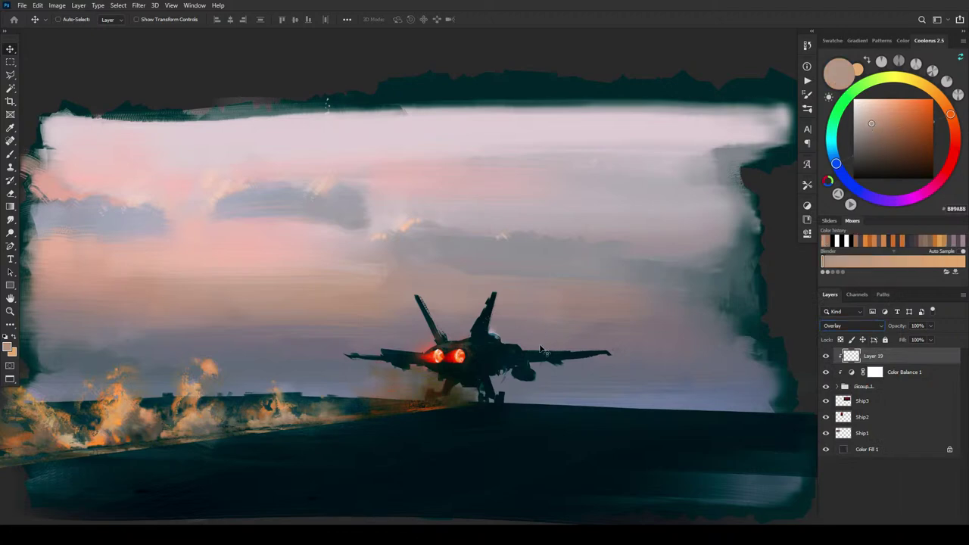
Step: Select the Brush, set its size to 400 px and choose a muted reddish-brown painting color
{"action": "key", "text": "b"}
{"action": "key", "text": "]"}
{"action": "key", "text": "]"}
{"action": "key", "text": "]"}
{"action": "key", "text": "]"}
{"action": "key", "text": "]"}
{"action": "key", "text": "]"}
{"action": "key", "text": "]"}
{"action": "key", "text": "]"}
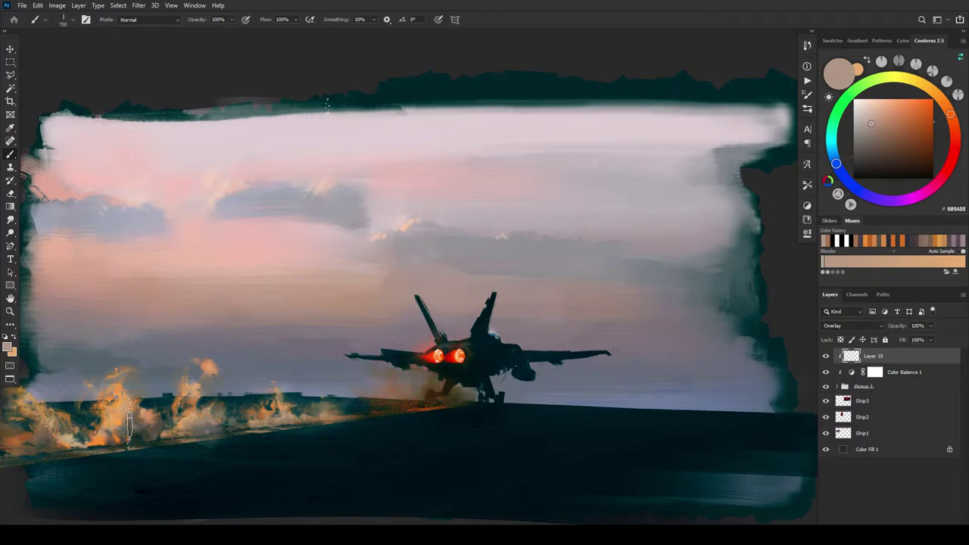
{"action": "key", "text": "bracketleft"}
{"action": "key", "text": "bracketleft"}
{"action": "key", "text": "bracketleft"}
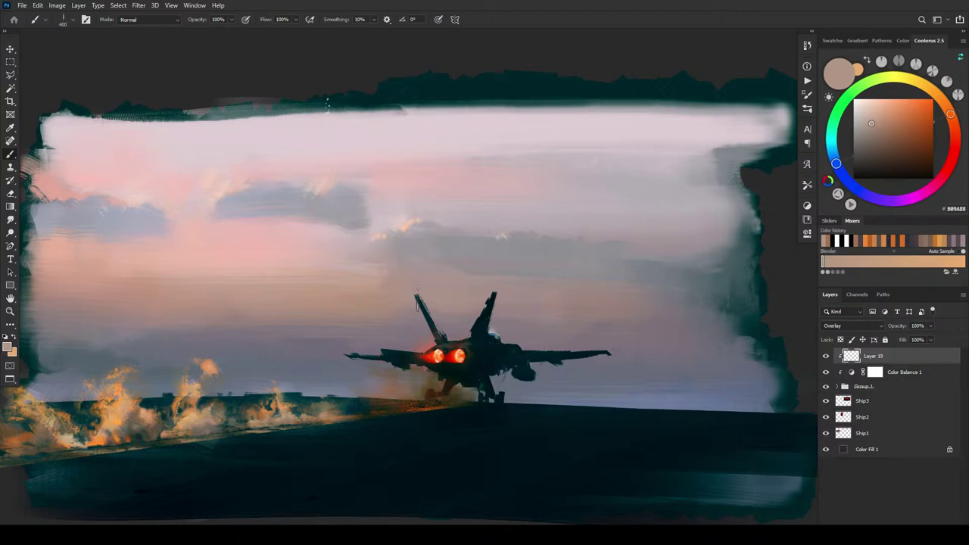
{"action": "left_click", "coordinate": [894, 134]}
{"action": "left_click", "coordinate": [902, 126]}
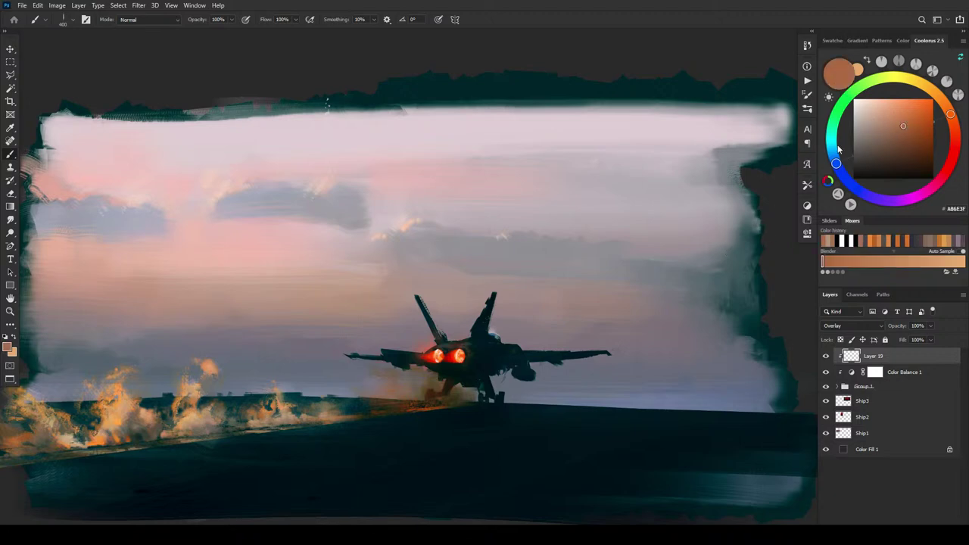
Step: With a 700 px brush, warm the flames and the deck edge beneath them using soft orange and brown on the Overlay layer
{"action": "key", "text": "bracketright"}
{"action": "key", "text": "bracketright"}
{"action": "key", "text": "bracketright"}
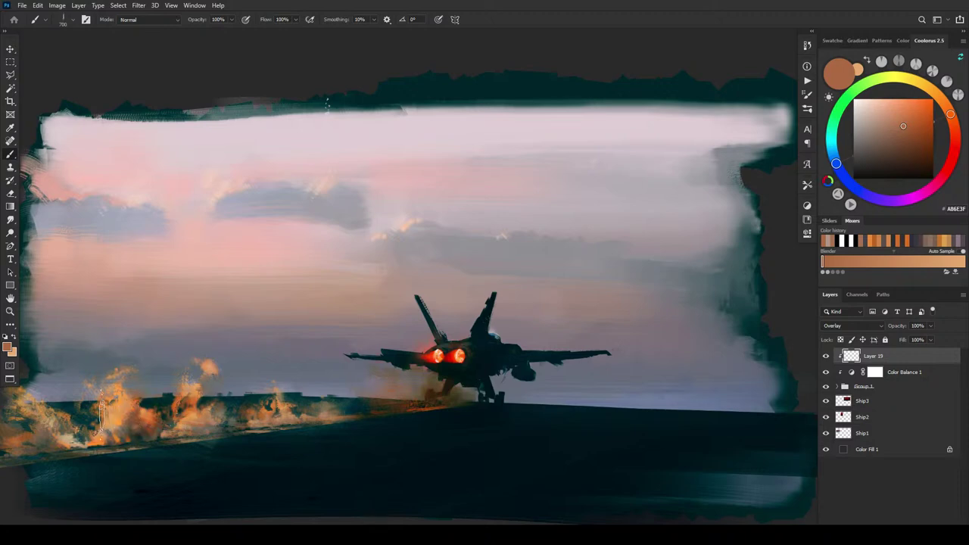
{"action": "left_click", "coordinate": [899, 114]}
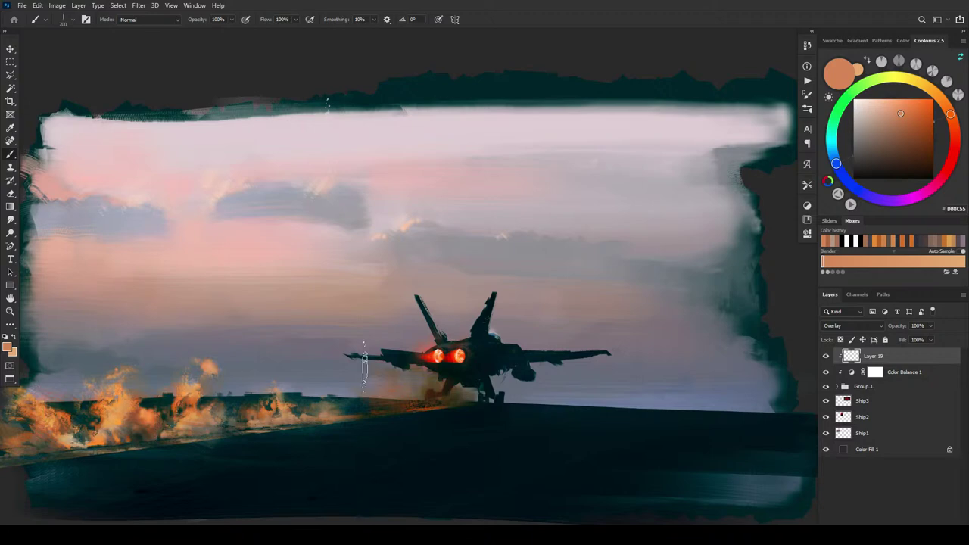
{"action": "left_click", "coordinate": [950, 113]}
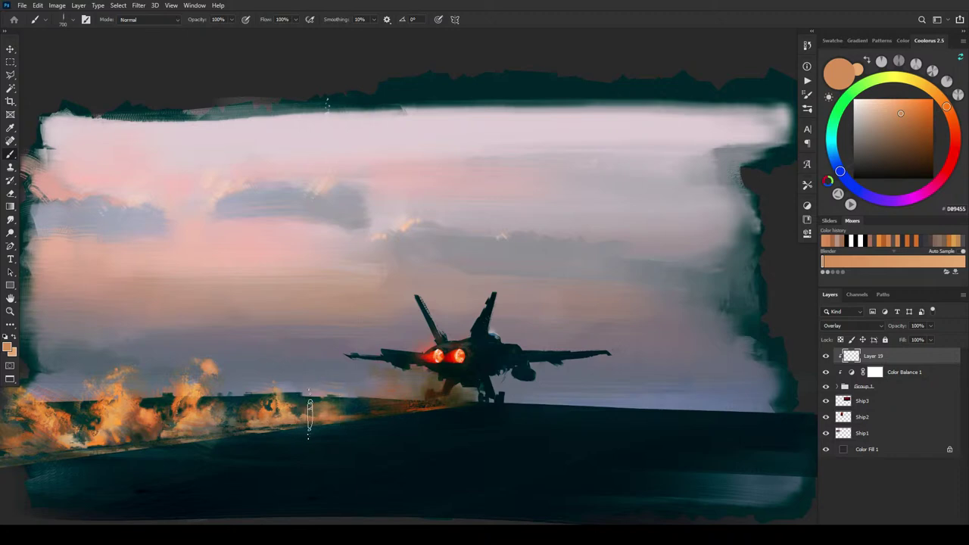
{"action": "left_click", "coordinate": [898, 133]}
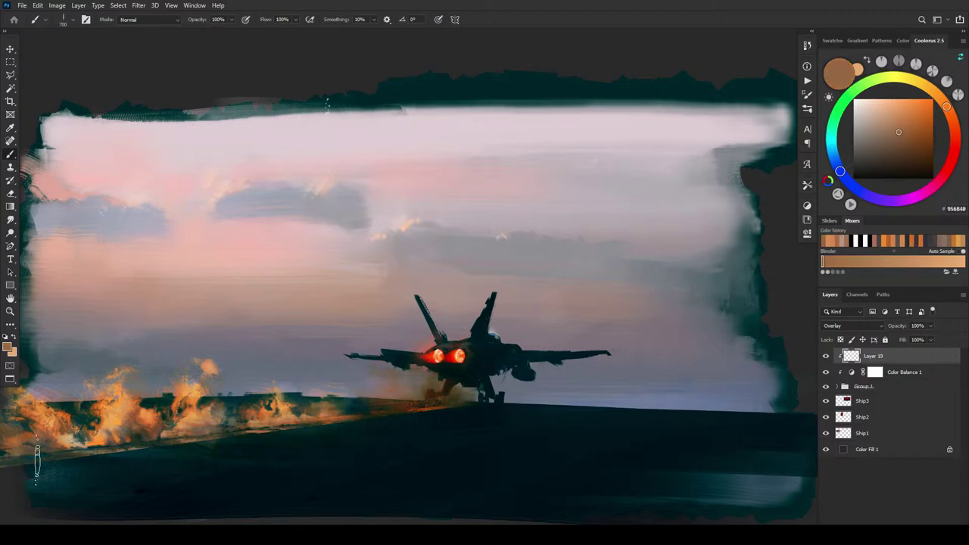
{"action": "left_click_drag", "start_coordinate": [47, 437], "coordinate": [10, 454]}
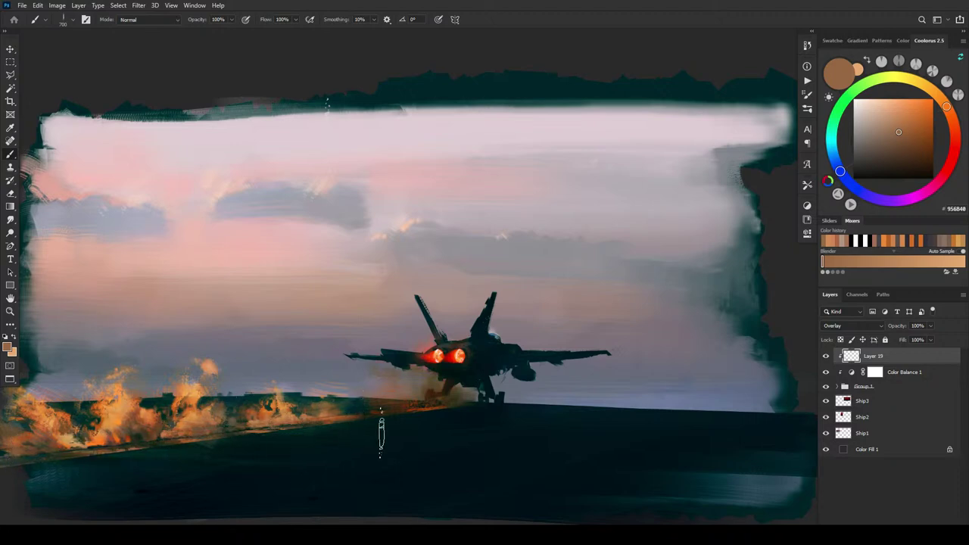
Step: Deepen the base of the flames with a dark gray-brown and a smaller brush
{"action": "left_click", "coordinate": [865, 154]}
{"action": "key", "text": "bracketleft"}
{"action": "key", "text": "bracketleft"}
{"action": "key", "text": "bracketleft"}
{"action": "key", "text": "bracketleft"}
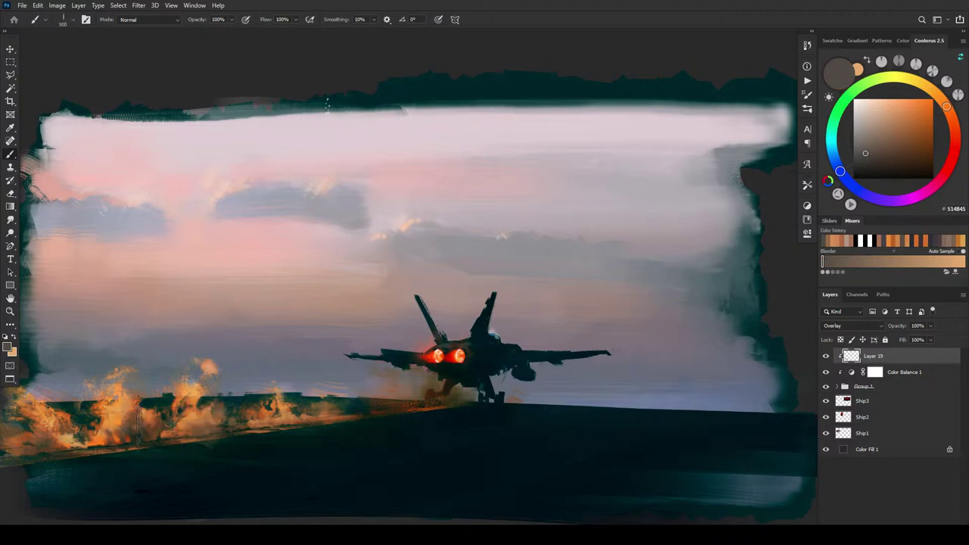
Step: Paint cool blue-gray along the horizon beside the jet's wheels with a smaller brush, and lighten the color to pale lavender gray
{"action": "left_click", "coordinate": [848, 181]}
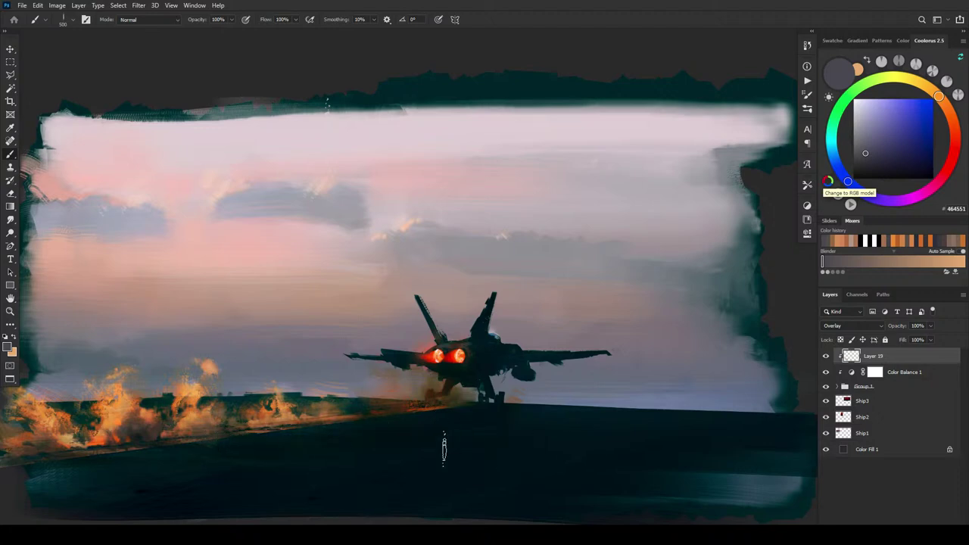
{"action": "key", "text": "bracketleft"}
{"action": "key", "text": "bracketleft"}
{"action": "key", "text": "bracketleft"}
{"action": "key", "text": "bracketleft"}
{"action": "key", "text": "bracketleft"}
{"action": "key", "text": "bracketleft"}
{"action": "key", "text": "bracketleft"}
{"action": "key", "text": "bracketleft"}
{"action": "key", "text": "bracketleft"}
{"action": "key", "text": "bracketleft"}
{"action": "key", "text": "bracketleft"}
{"action": "key", "text": "bracketleft"}
{"action": "left_click_drag", "start_coordinate": [532, 401], "coordinate": [508, 400]}
{"action": "left_click_drag", "start_coordinate": [876, 114], "coordinate": [860, 119]}
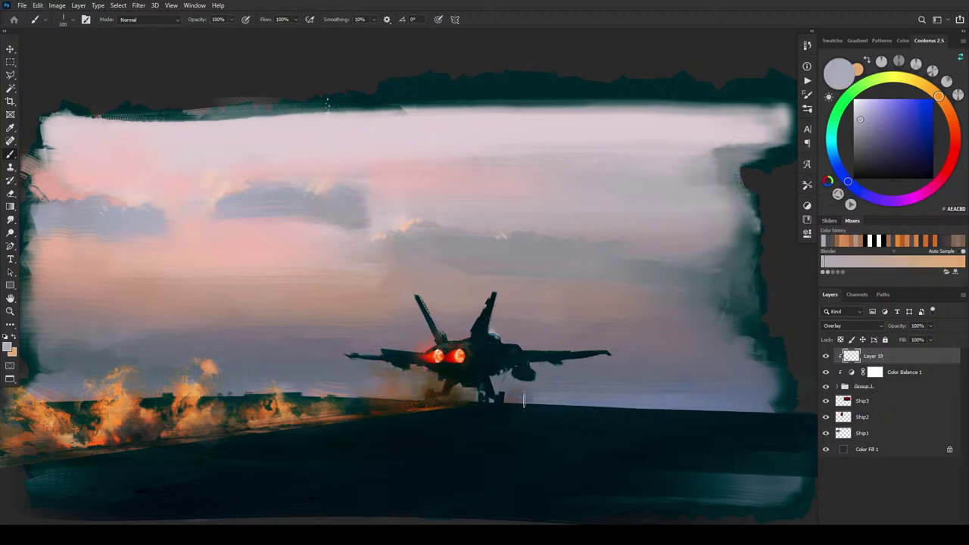
Step: Shift the color to a pale reddish gray, brighten the horizon strip beside the jet and enlarge the brush to 600 px
{"action": "left_click", "coordinate": [951, 114]}
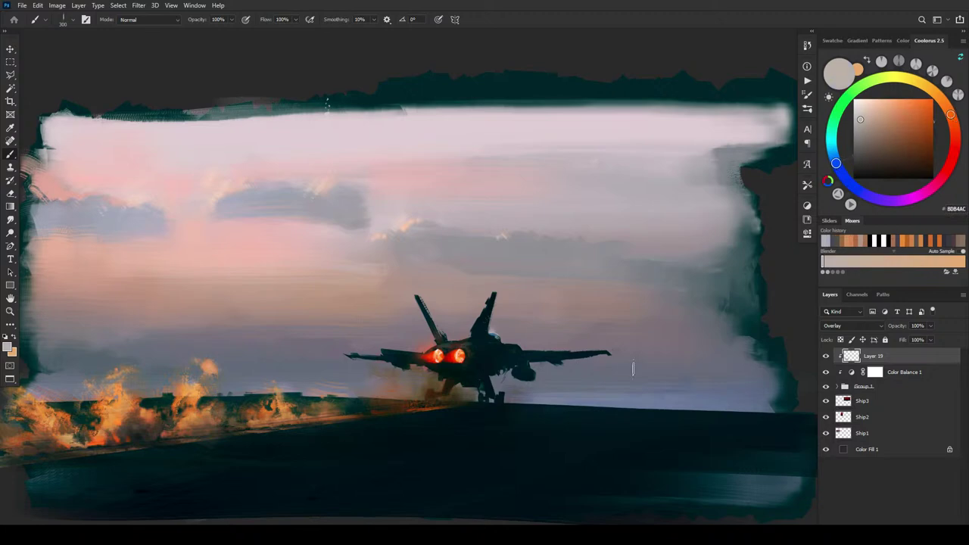
{"action": "left_click", "coordinate": [955, 132]}
{"action": "mouse_move", "coordinate": [518, 405]}
{"action": "left_mouse_down"}
{"action": "mouse_move", "coordinate": [615, 398]}
{"action": "mouse_move", "coordinate": [570, 398]}
{"action": "left_mouse_up"}
{"action": "key", "text": "]"}
{"action": "key", "text": "]"}
{"action": "key", "text": "]"}
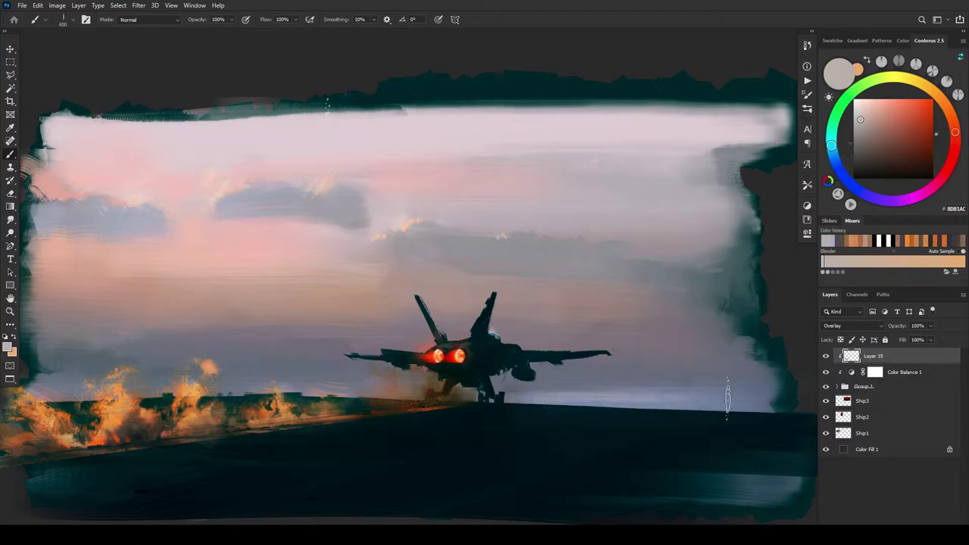
Step: Refine the horizon glow under the jet with varied brush sizes and medium warm grays
{"action": "key", "text": "bracketleft"}
{"action": "key", "text": "bracketleft"}
{"action": "key", "text": "bracketleft"}
{"action": "key", "text": "bracketleft"}
{"action": "key", "text": "bracketleft"}
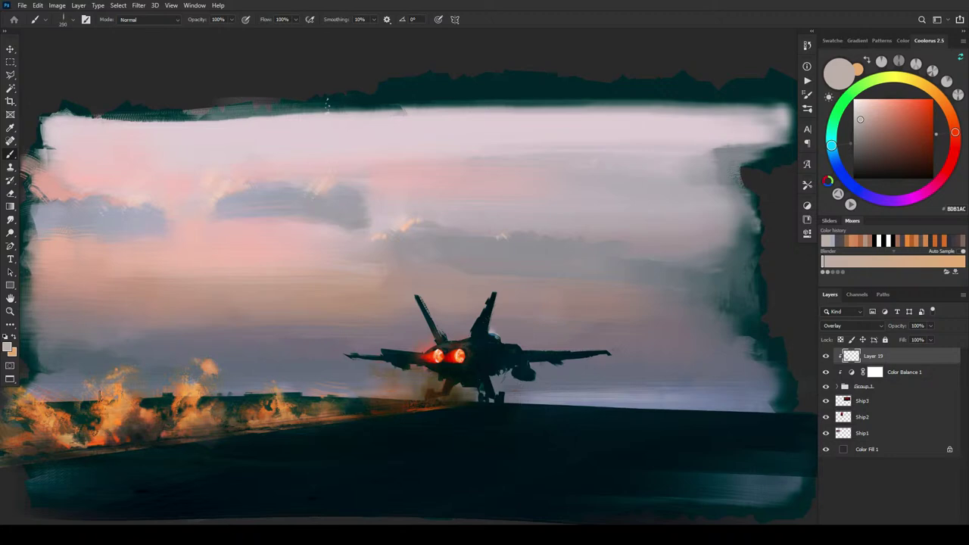
{"action": "key", "text": "bracketright"}
{"action": "left_click", "coordinate": [864, 131]}
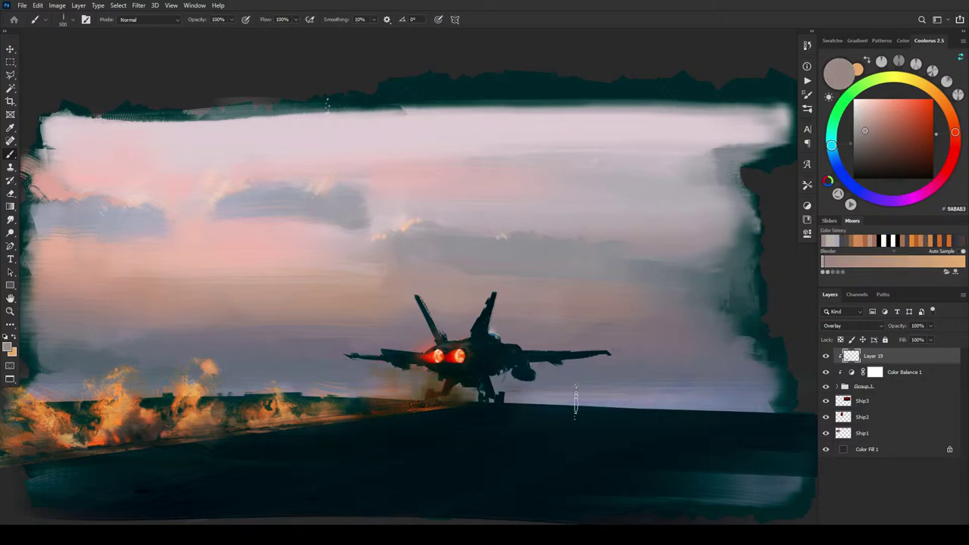
{"action": "left_click", "coordinate": [859, 134]}
{"action": "left_click", "coordinate": [858, 128]}
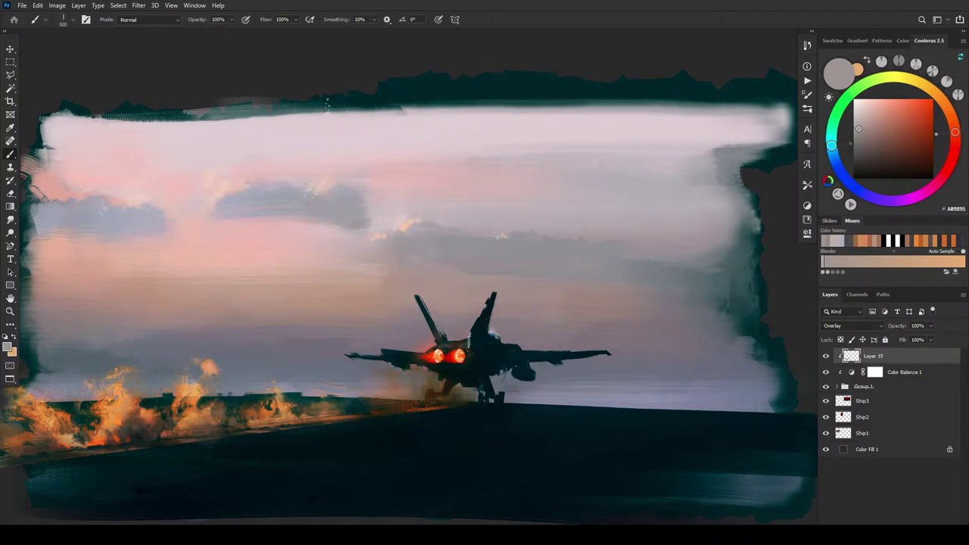
Step: Choose a darker warm gray and a 700 px brush to tone down the lower sky beside the jet
{"action": "left_click", "coordinate": [861, 141]}
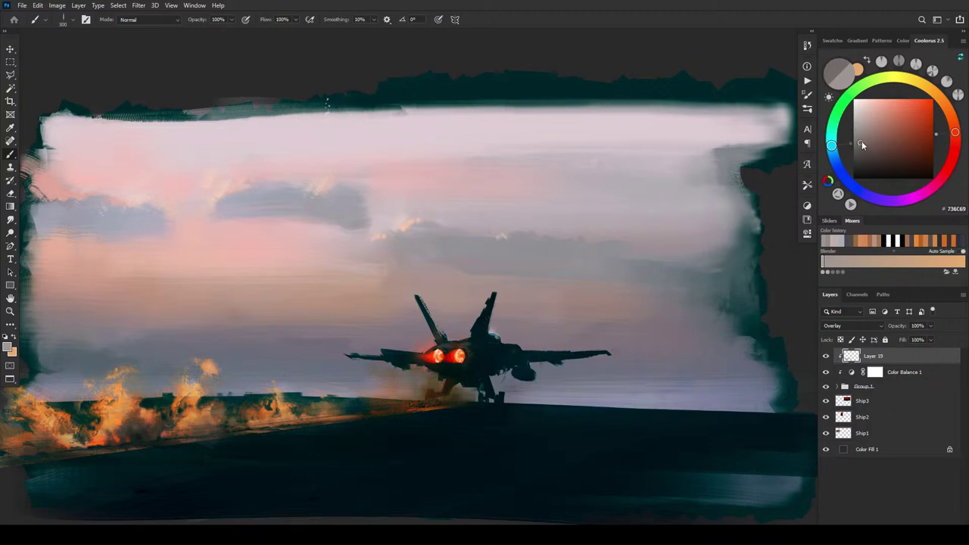
{"action": "key", "text": "bracketright"}
{"action": "key", "text": "bracketright"}
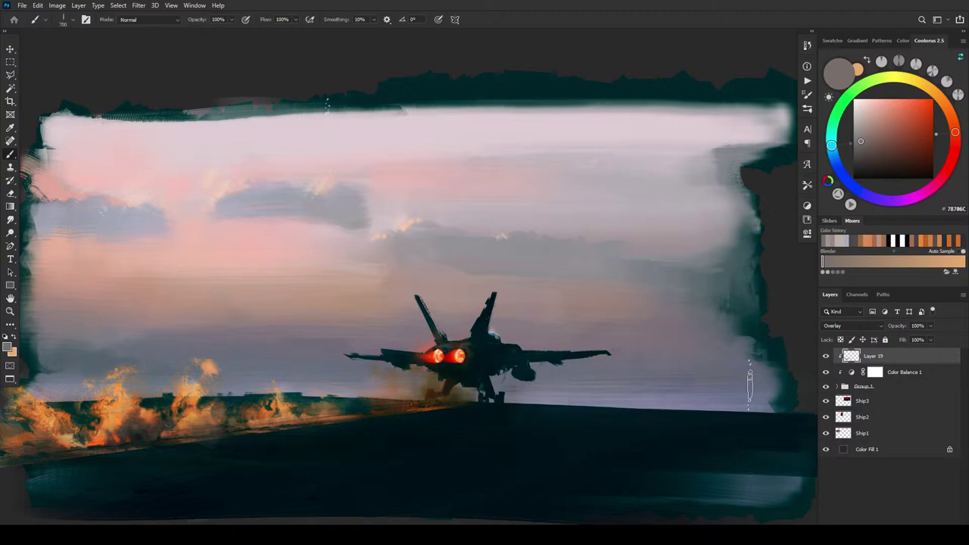
Step: Hide the Ship3 and Ship2 layers and make the Overlay layer, Layer 19, active again
{"action": "left_click", "coordinate": [837, 390]}
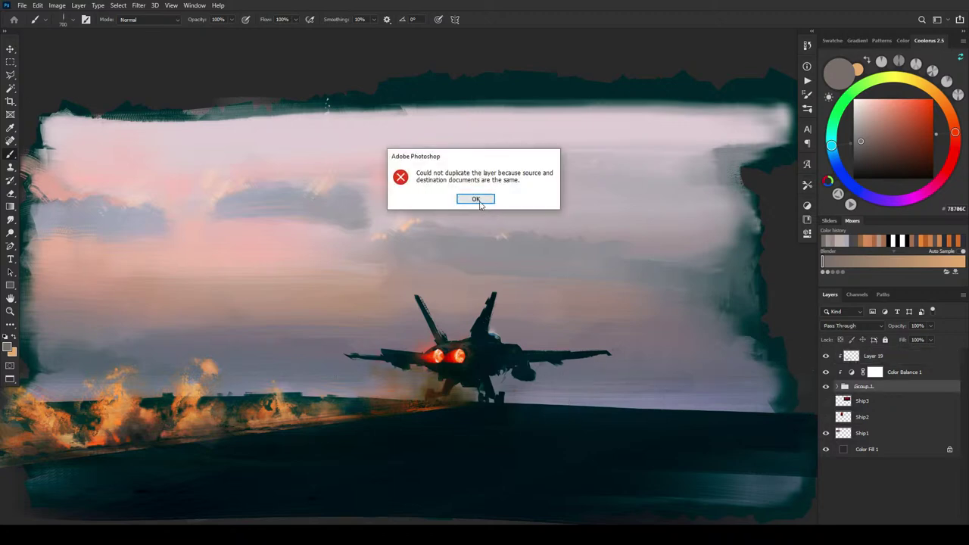
{"action": "left_click", "coordinate": [477, 199]}
{"action": "left_click", "coordinate": [721, 396]}
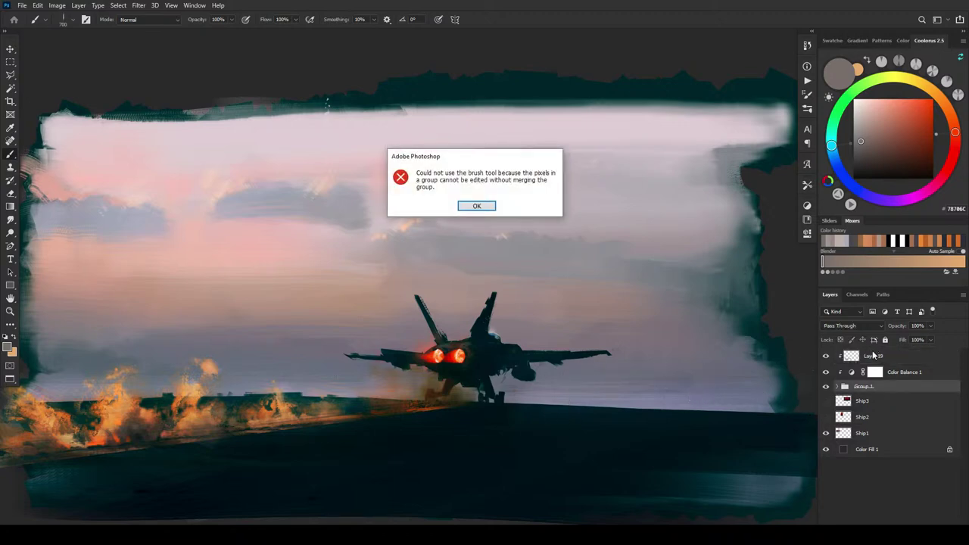
{"action": "left_click", "coordinate": [483, 206]}
{"action": "left_click", "coordinate": [886, 354]}
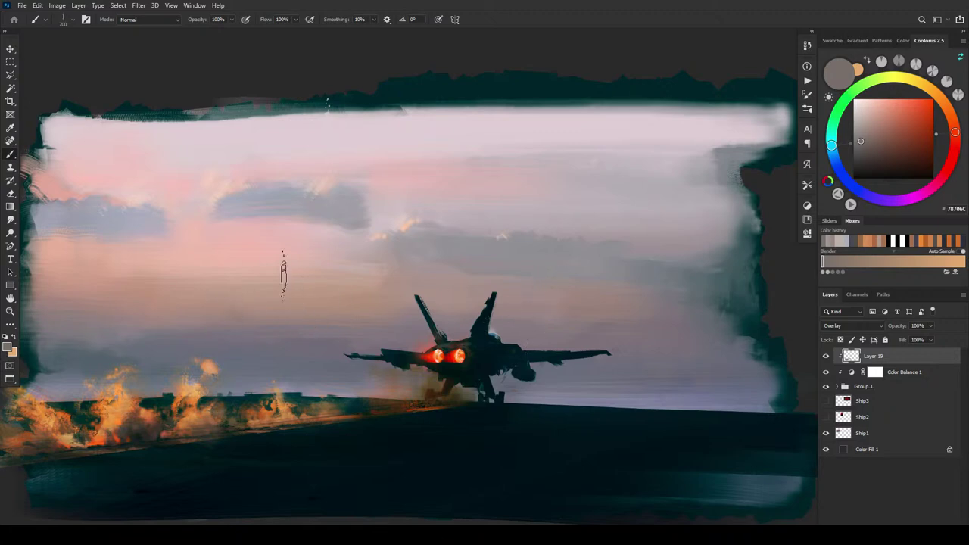
Step: Sample a mauve near the jet's tail fin, darken it and glaze it broadly over the sky behind the jet's forward wing
{"action": "left_click", "coordinate": [414, 322], "text": "alt"}
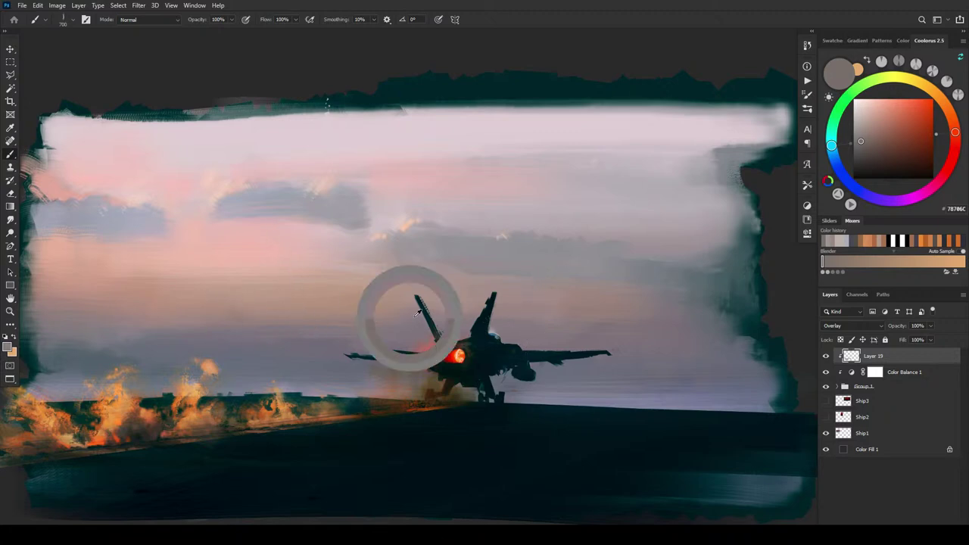
{"action": "left_click", "coordinate": [866, 135]}
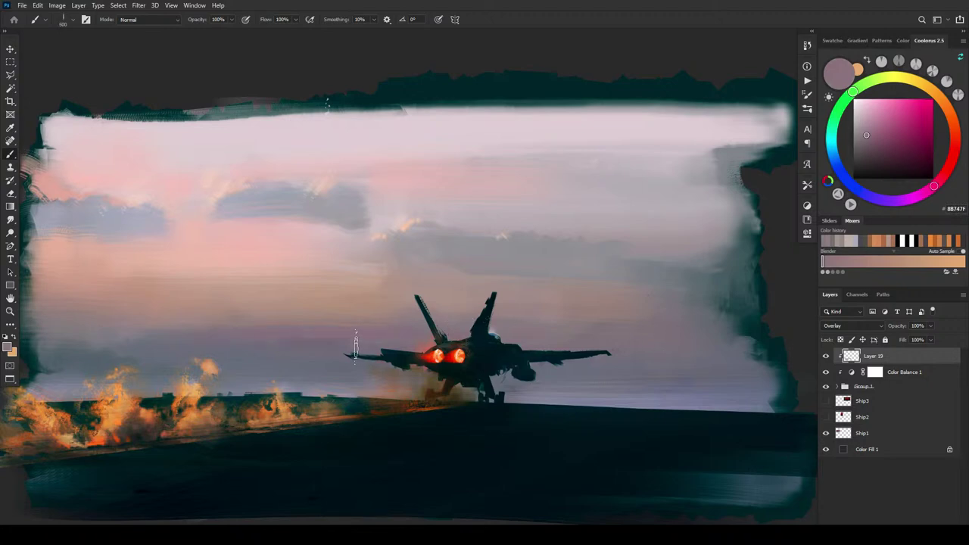
{"action": "key", "text": "ctrl+z"}
{"action": "left_click", "coordinate": [861, 142]}
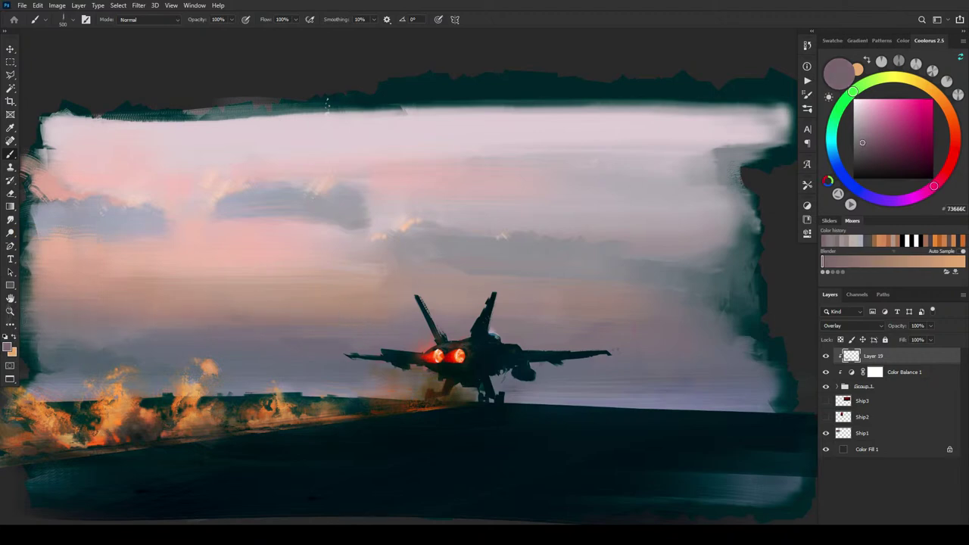
{"action": "key", "text": "]"}
{"action": "key", "text": "]"}
{"action": "key", "text": "]"}
{"action": "key", "text": "]"}
{"action": "mouse_move", "coordinate": [661, 291]}
{"action": "left_mouse_down"}
{"action": "mouse_move", "coordinate": [688, 292]}
{"action": "mouse_move", "coordinate": [529, 293]}
{"action": "mouse_move", "coordinate": [597, 291]}
{"action": "left_mouse_up"}
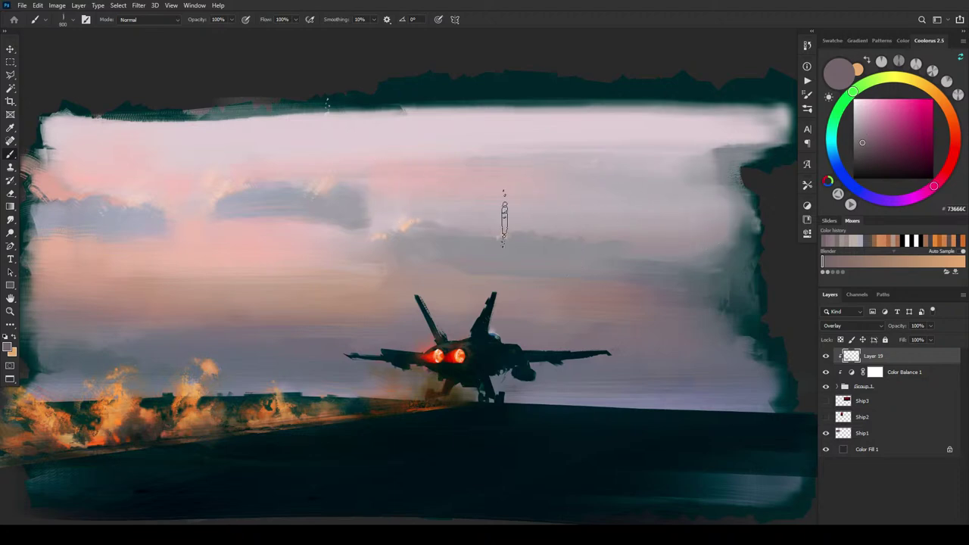
Step: Sample the warm cloud edge, adjust it to a pale pinkish beige and lighten the sky above the gray cloud bank
{"action": "left_click", "coordinate": [253, 182], "text": "alt"}
{"action": "left_click_drag", "start_coordinate": [873, 121], "coordinate": [869, 116]}
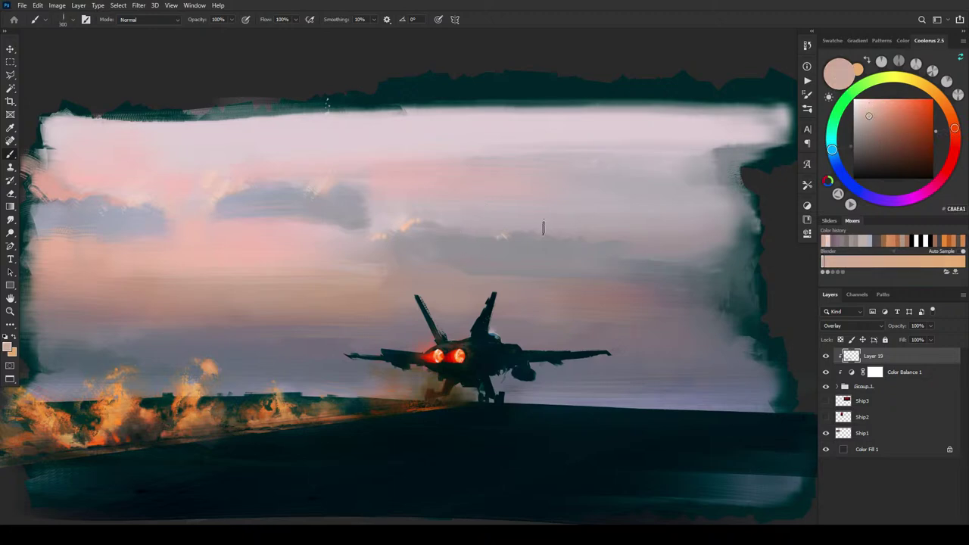
{"action": "key", "text": "bracketright"}
{"action": "key", "text": "bracketright"}
{"action": "key", "text": "bracketright"}
{"action": "key", "text": "bracketright"}
{"action": "key", "text": "bracketleft"}
{"action": "key", "text": "bracketleft"}
{"action": "key", "text": "bracketleft"}
{"action": "key", "text": "bracketleft"}
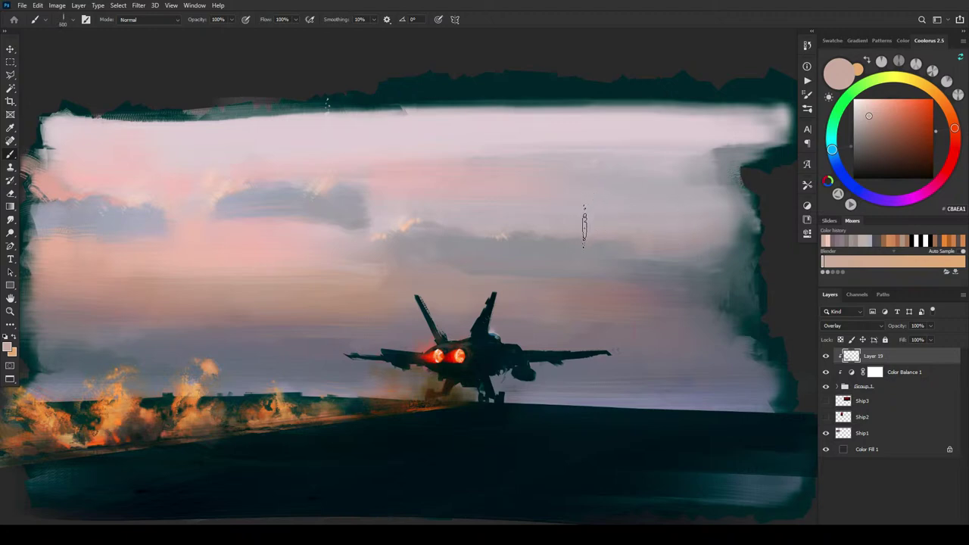
Step: Try a broad dusty-pink stroke across the upper sky, undo it and reduce the brush to 800 px
{"action": "left_click", "coordinate": [478, 187], "text": "alt"}
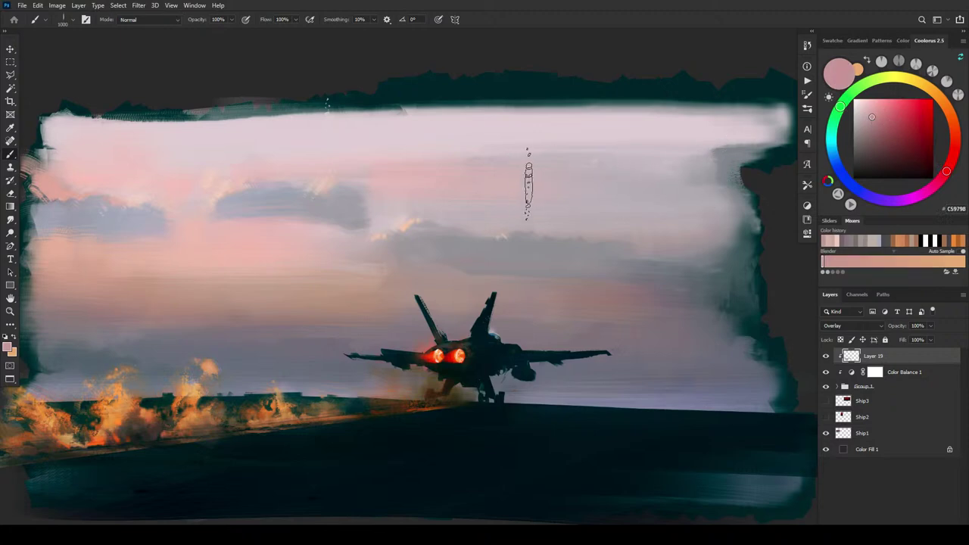
{"action": "left_click_drag", "start_coordinate": [528, 186], "coordinate": [656, 185]}
{"action": "key", "text": "ctrl+z"}
{"action": "key", "text": "bracketleft"}
{"action": "key", "text": "bracketleft"}
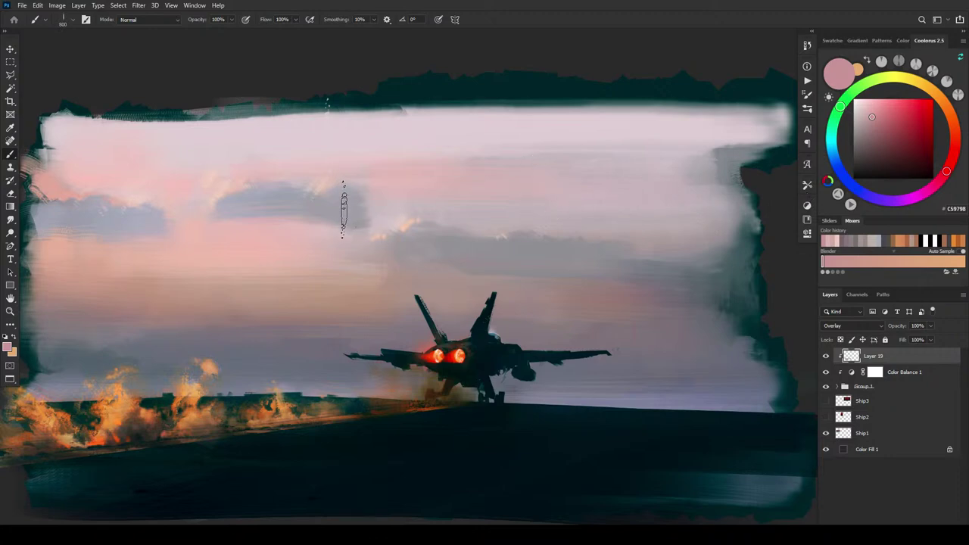
Step: Sample a mauve gray from the sky and tint the small clouds purple with a 400 px brush, deepening the color
{"action": "left_click", "coordinate": [683, 282], "text": "alt"}
{"action": "key", "text": "bracketleft"}
{"action": "key", "text": "bracketleft"}
{"action": "key", "text": "bracketleft"}
{"action": "key", "text": "bracketleft"}
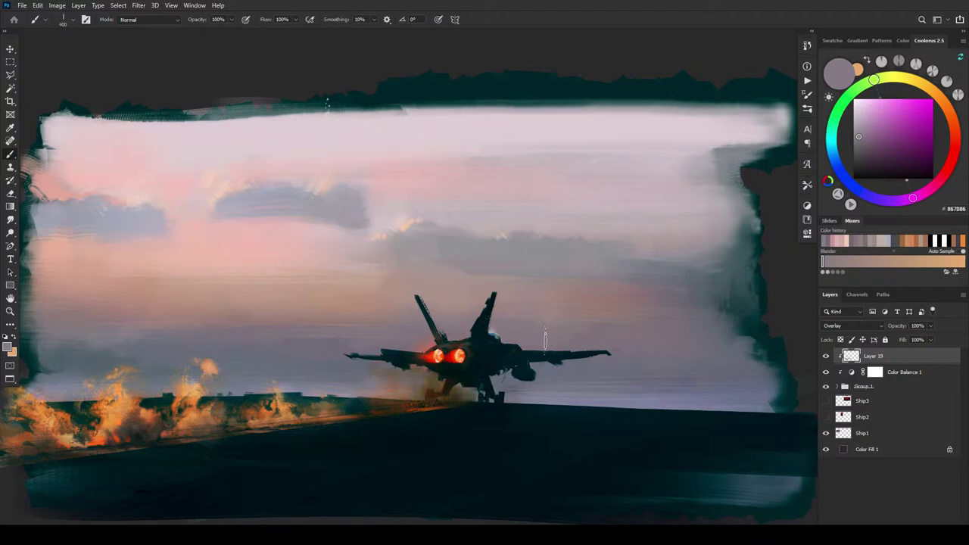
{"action": "left_click", "coordinate": [865, 140]}
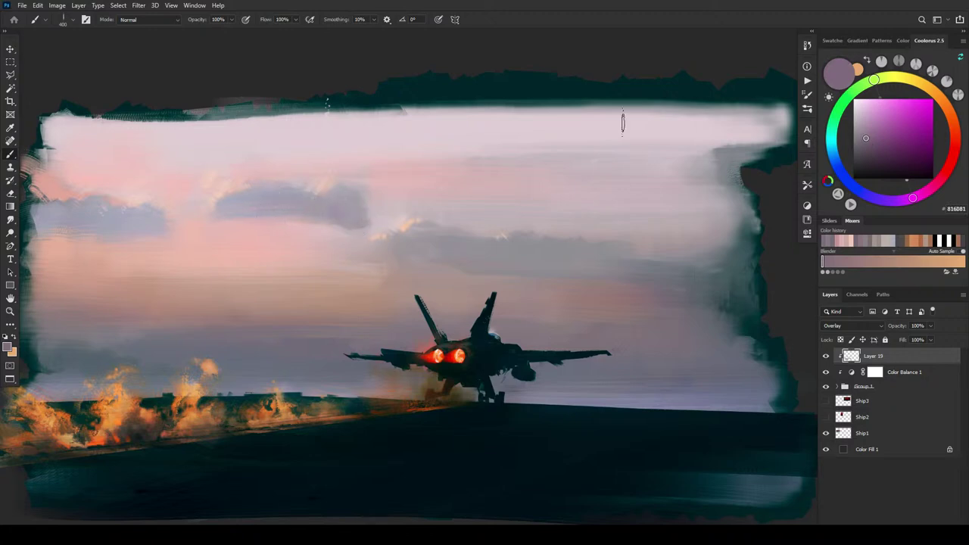
{"action": "left_click", "coordinate": [862, 148]}
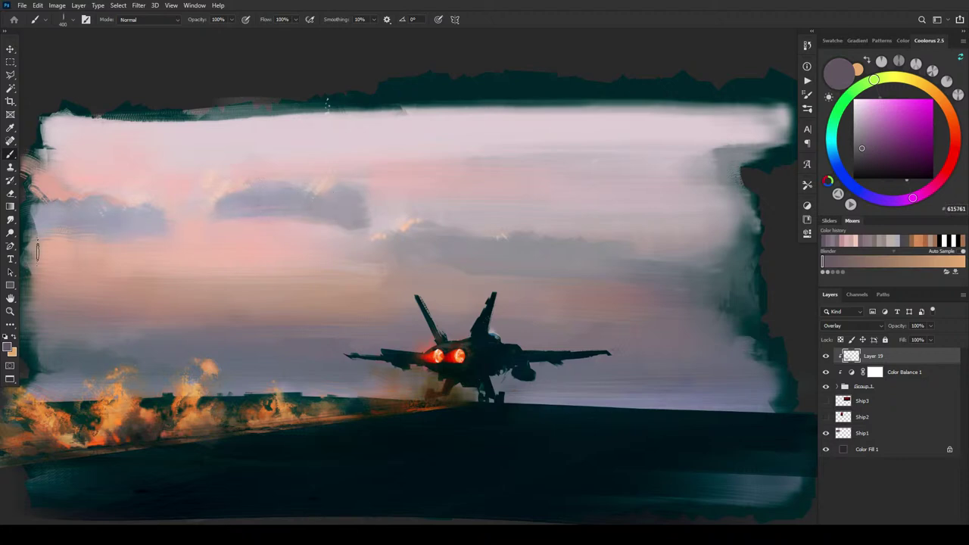
Step: Examine the retouched jet painting at thumbnail size beside the sunset sketch and again close up
{"action": "key", "text": "ctrl+minus"}
{"action": "key", "text": "ctrl+minus"}
{"action": "key", "text": "ctrl+minus"}
{"action": "key", "text": "ctrl+minus"}
{"action": "key", "text": "ctrl+minus"}
{"action": "key", "text": "ctrl+minus"}
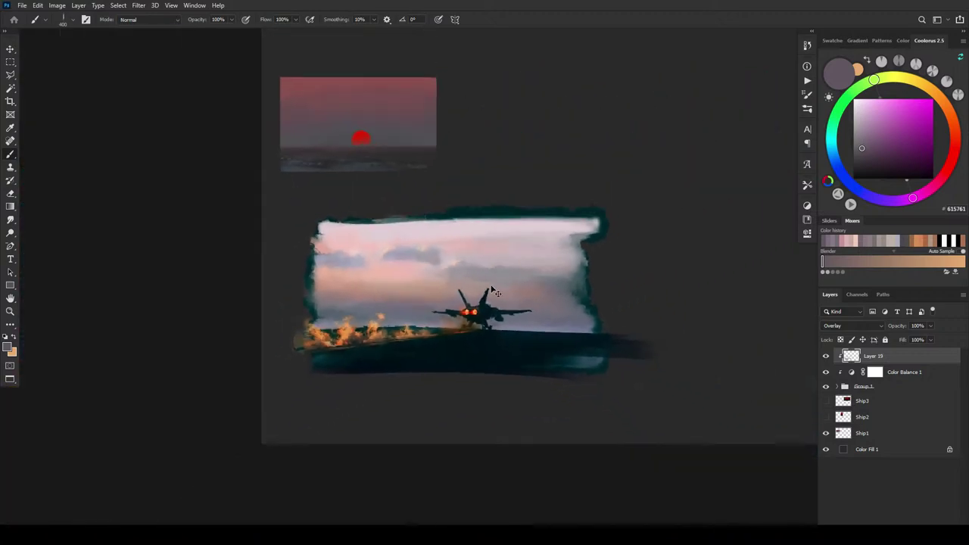
{"action": "scroll", "coordinate": [434, 379], "scroll_direction": "up", "scroll_amount": 10}
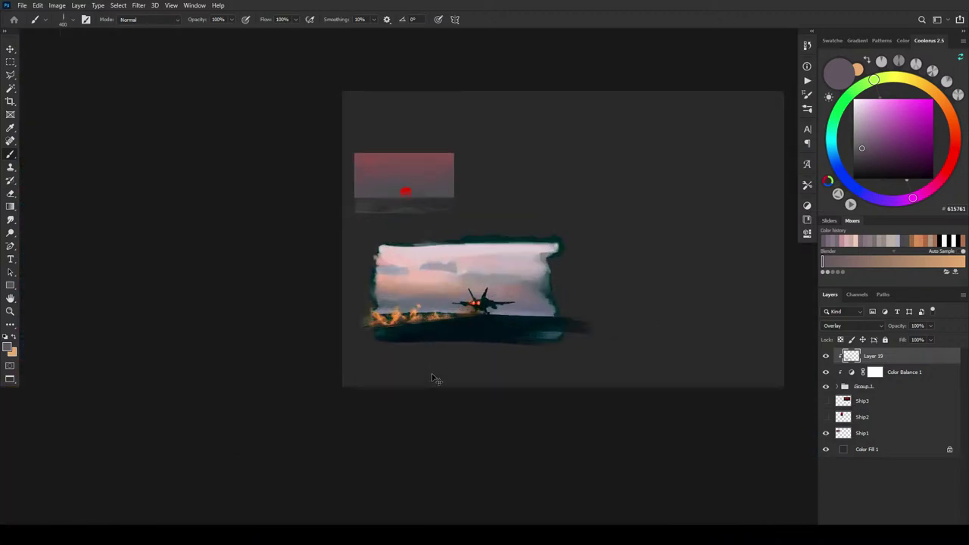
{"action": "scroll", "coordinate": [427, 384], "scroll_direction": "up", "scroll_amount": 3}
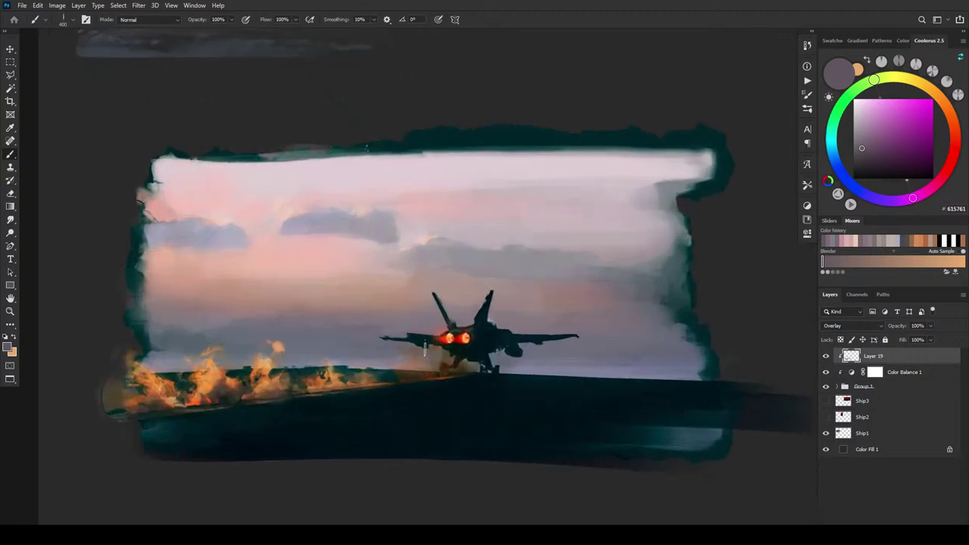
Step: Pick a warm gray, set the brush to 800 px and add a new Normal layer above the clipped Overlay layer
{"action": "left_click", "coordinate": [860, 125]}
{"action": "left_click_drag", "start_coordinate": [884, 82], "coordinate": [932, 90]}
{"action": "left_click", "coordinate": [949, 113]}
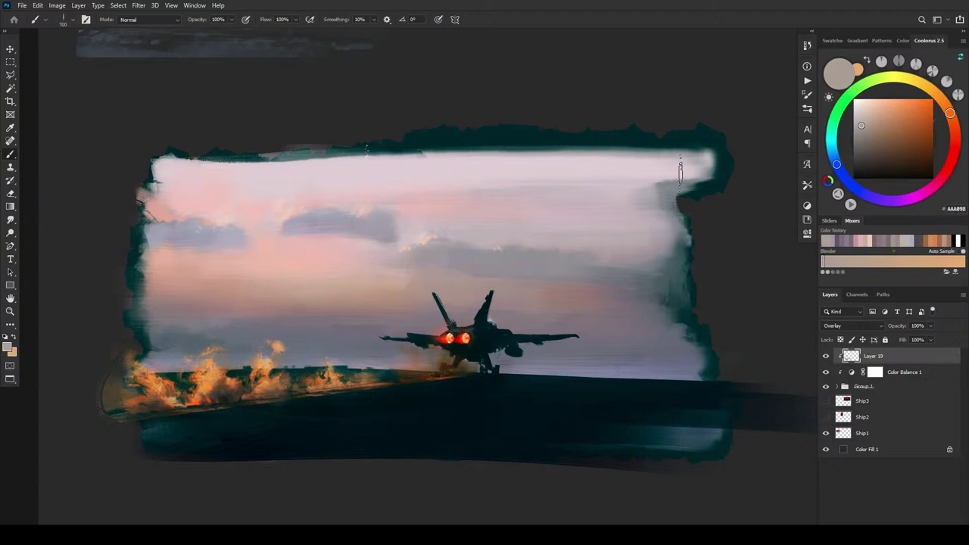
{"action": "key", "text": "]"}
{"action": "left_click", "coordinate": [941, 527]}
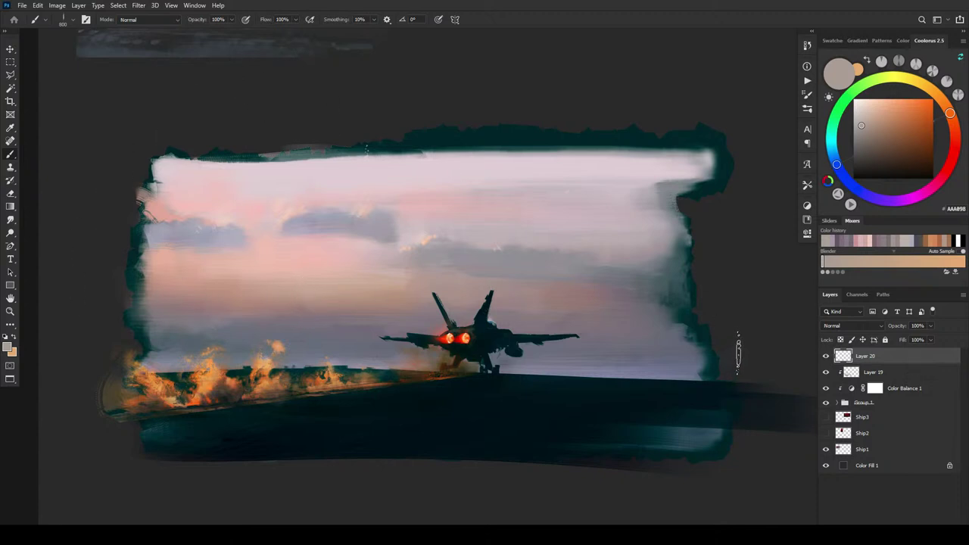
Step: Lay in a wide block of light warm gray on the empty canvas beside the jet painting, enlarging the brush to 1400 px
{"action": "left_click_drag", "start_coordinate": [575, 334], "coordinate": [190, 319]}
{"action": "left_click_drag", "start_coordinate": [684, 346], "coordinate": [428, 459]}
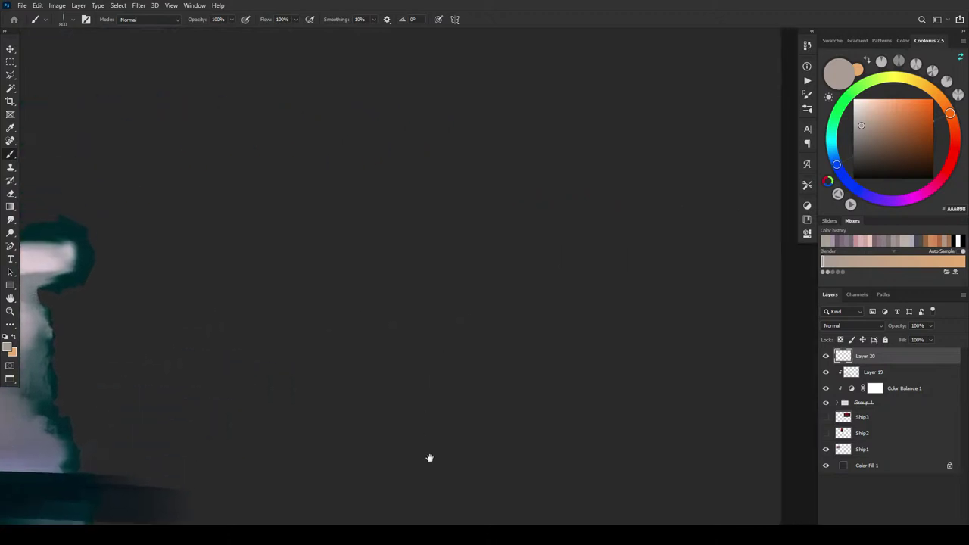
{"action": "mouse_move", "coordinate": [502, 412]}
{"action": "left_mouse_down"}
{"action": "mouse_move", "coordinate": [418, 397]}
{"action": "mouse_move", "coordinate": [542, 443]}
{"action": "left_mouse_up"}
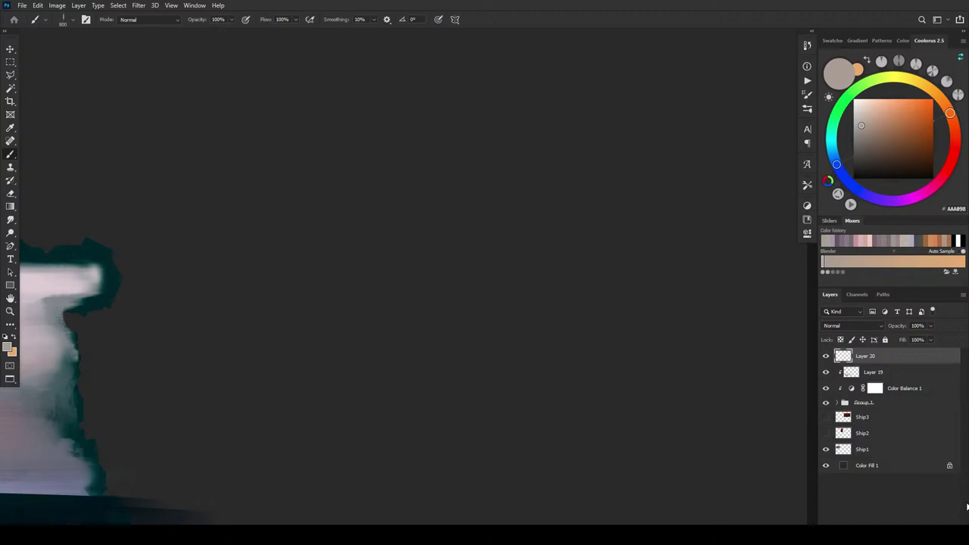
{"action": "left_click", "coordinate": [857, 118]}
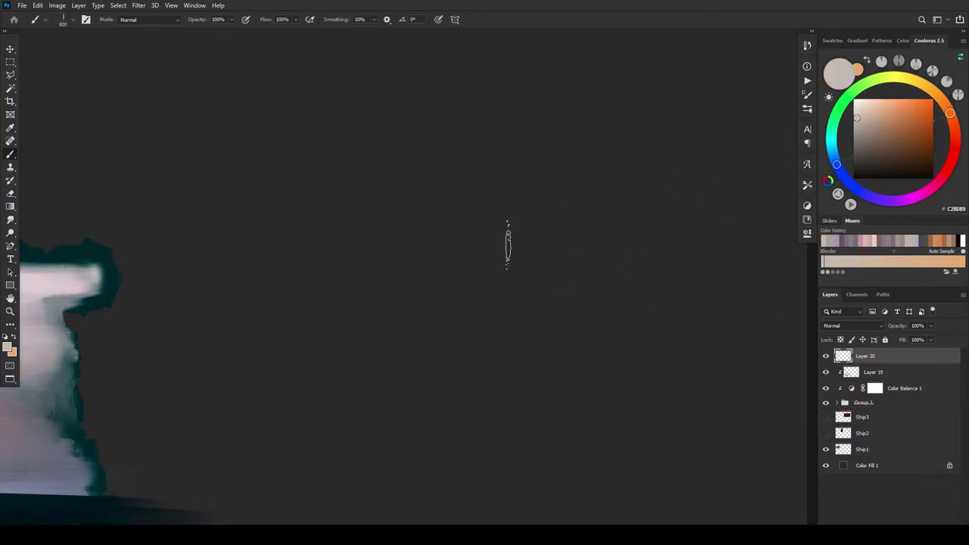
{"action": "mouse_move", "coordinate": [321, 303]}
{"action": "left_mouse_down"}
{"action": "mouse_move", "coordinate": [795, 289]}
{"action": "mouse_move", "coordinate": [303, 299]}
{"action": "left_mouse_up"}
{"action": "key", "text": "bracketleft"}
{"action": "key", "text": "bracketleft"}
{"action": "key", "text": "bracketleft"}
{"action": "key", "text": "bracketleft"}
{"action": "key", "text": "bracketleft"}
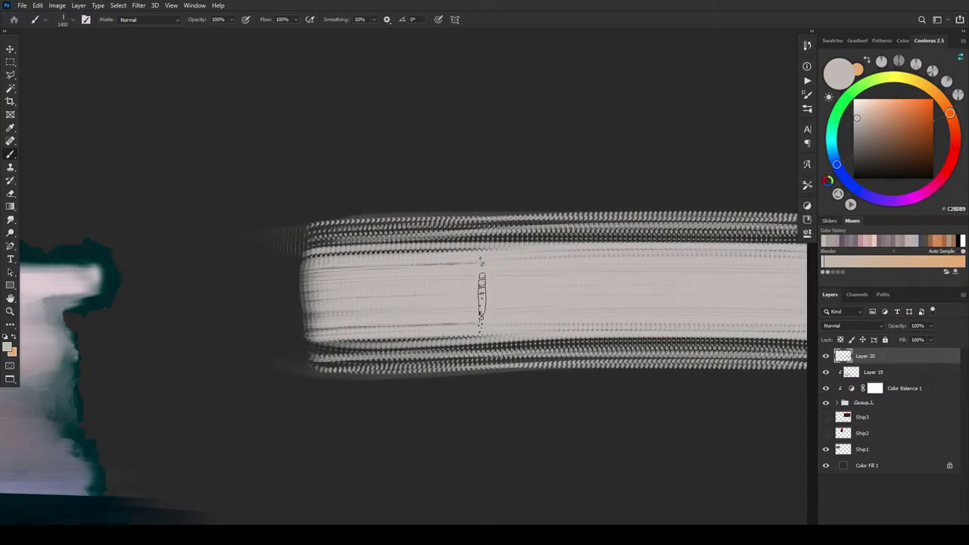
{"action": "left_click_drag", "start_coordinate": [549, 326], "coordinate": [284, 356]}
{"action": "mouse_move", "coordinate": [284, 356]}
{"action": "left_mouse_down"}
{"action": "mouse_move", "coordinate": [716, 363]}
{"action": "mouse_move", "coordinate": [749, 354]}
{"action": "mouse_move", "coordinate": [726, 308]}
{"action": "mouse_move", "coordinate": [437, 220]}
{"action": "mouse_move", "coordinate": [649, 198]}
{"action": "mouse_move", "coordinate": [530, 181]}
{"action": "mouse_move", "coordinate": [501, 223]}
{"action": "mouse_move", "coordinate": [497, 212]}
{"action": "left_mouse_up"}
Step: Switch to the EE W-Head Flat brush preset, mix a muted mid blue and enlarge the brush for broad sky strokes
{"action": "right_click", "coordinate": [496, 204]}
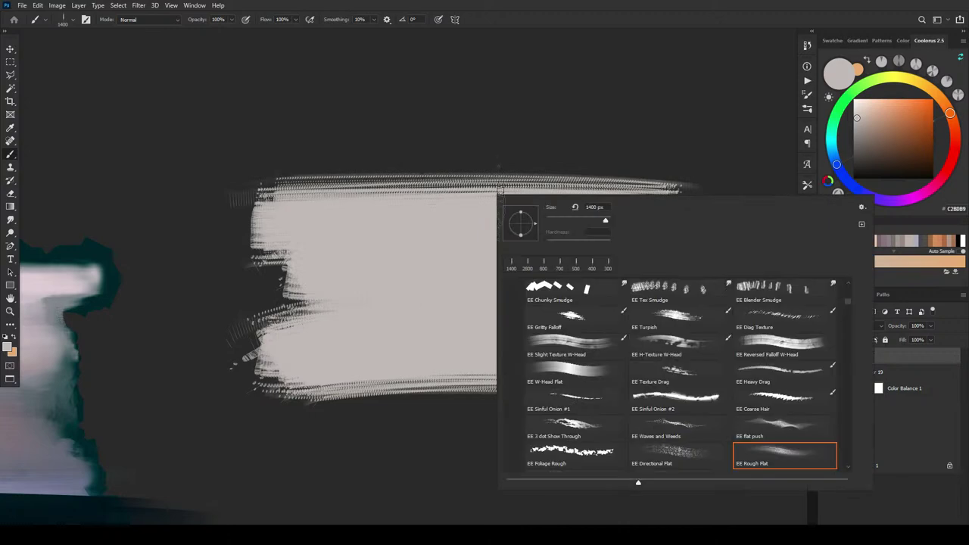
{"action": "left_click", "coordinate": [593, 370]}
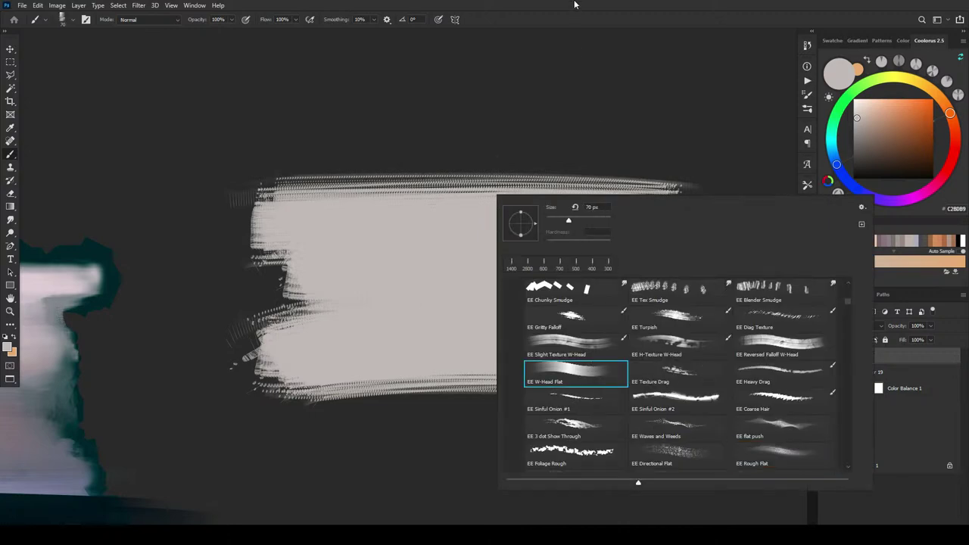
{"action": "key", "text": "Return"}
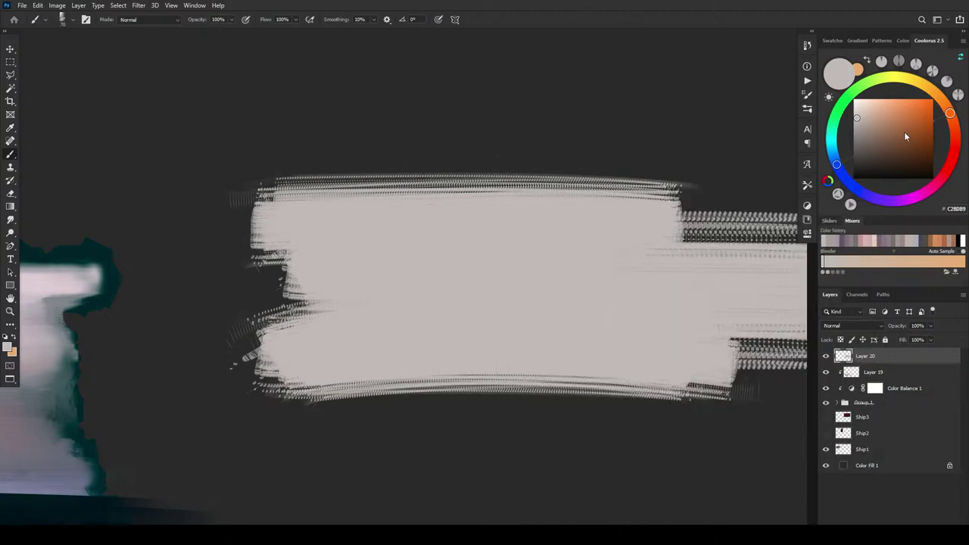
{"action": "left_click_drag", "start_coordinate": [862, 132], "coordinate": [861, 137]}
{"action": "left_click_drag", "start_coordinate": [836, 164], "coordinate": [834, 156]}
{"action": "left_click", "coordinate": [878, 122]}
{"action": "key", "text": "bracketright"}
{"action": "key", "text": "bracketright"}
{"action": "key", "text": "bracketright"}
{"action": "key", "text": "bracketright"}
{"action": "key", "text": "bracketright"}
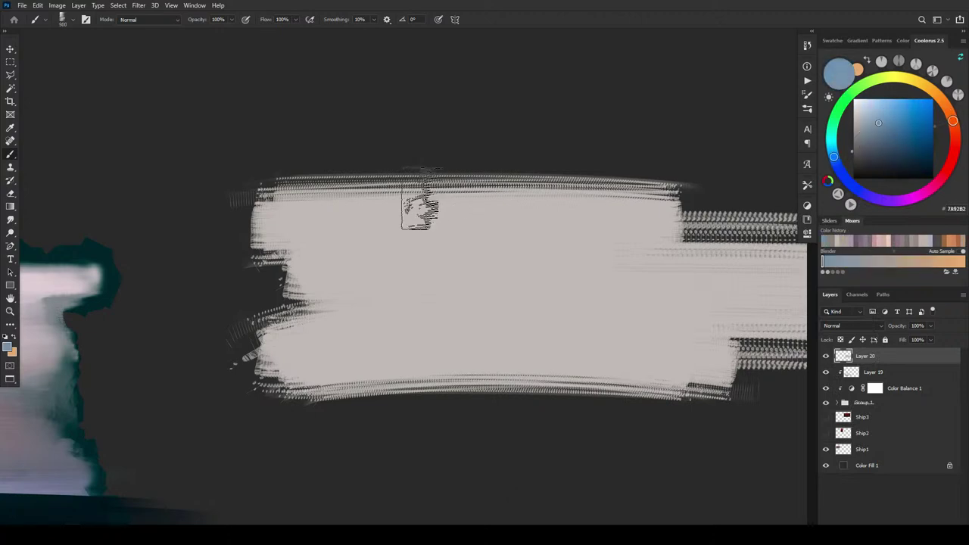
Step: Paint a graded blue sky over the upper half of the gray block with a 1300 px brush, resampling blues from it
{"action": "mouse_move", "coordinate": [316, 192]}
{"action": "left_mouse_down"}
{"action": "mouse_move", "coordinate": [697, 179]}
{"action": "mouse_move", "coordinate": [293, 204]}
{"action": "mouse_move", "coordinate": [517, 216]}
{"action": "mouse_move", "coordinate": [372, 260]}
{"action": "left_mouse_up"}
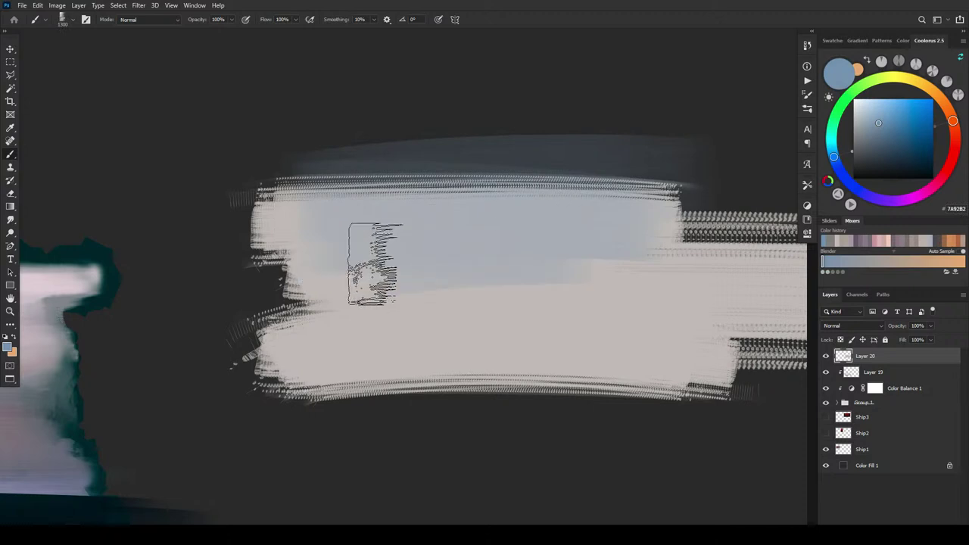
{"action": "mouse_move", "coordinate": [447, 216]}
{"action": "left_mouse_down"}
{"action": "mouse_move", "coordinate": [554, 173]}
{"action": "mouse_move", "coordinate": [322, 165]}
{"action": "mouse_move", "coordinate": [608, 168]}
{"action": "mouse_move", "coordinate": [564, 195]}
{"action": "mouse_move", "coordinate": [322, 218]}
{"action": "mouse_move", "coordinate": [511, 190]}
{"action": "mouse_move", "coordinate": [503, 170]}
{"action": "mouse_move", "coordinate": [431, 169]}
{"action": "mouse_move", "coordinate": [607, 176]}
{"action": "left_mouse_up"}
{"action": "left_click", "coordinate": [472, 195], "text": "alt"}
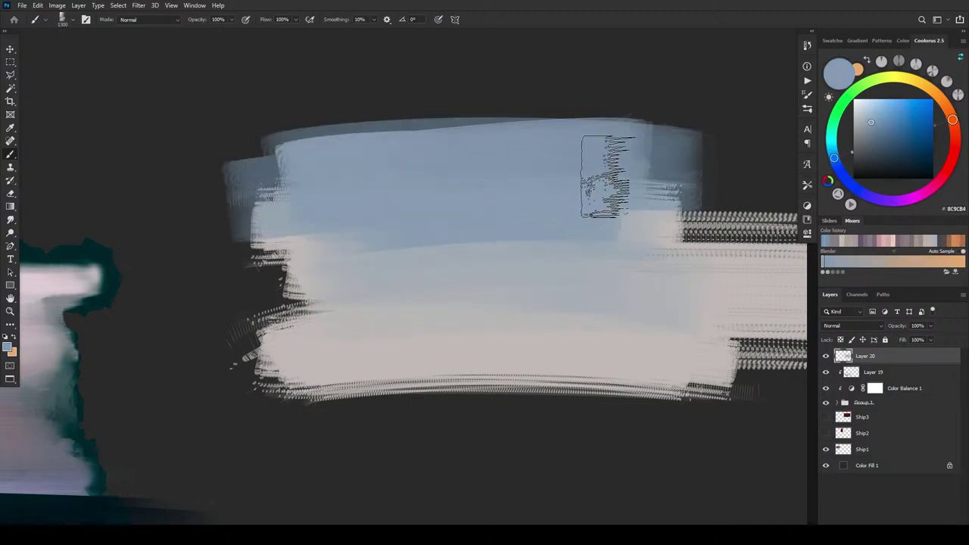
{"action": "left_click", "coordinate": [265, 173], "text": "alt"}
{"action": "left_click_drag", "start_coordinate": [323, 171], "coordinate": [634, 163]}
{"action": "left_click", "coordinate": [548, 197], "text": "alt"}
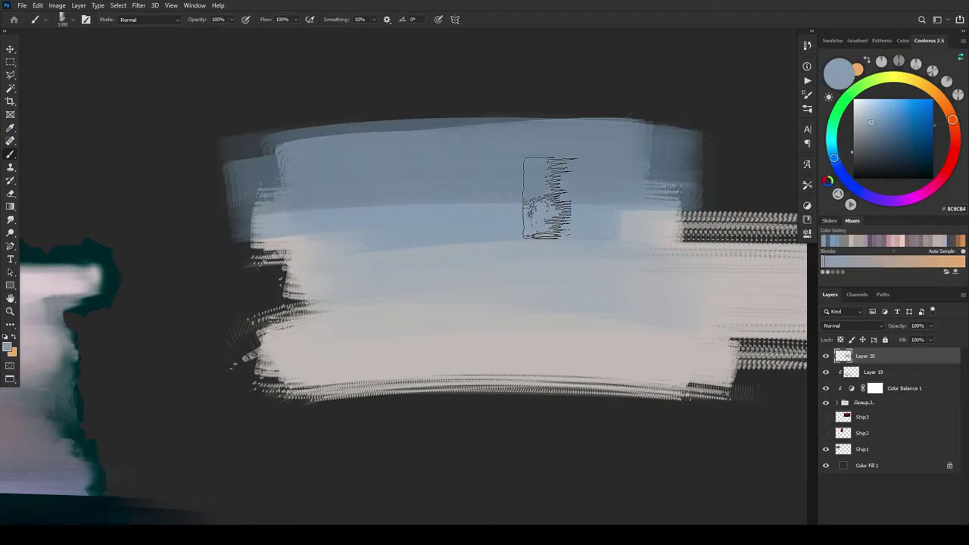
{"action": "mouse_move", "coordinate": [273, 215]}
{"action": "left_mouse_down"}
{"action": "mouse_move", "coordinate": [429, 183]}
{"action": "mouse_move", "coordinate": [656, 187]}
{"action": "mouse_move", "coordinate": [419, 158]}
{"action": "mouse_move", "coordinate": [646, 158]}
{"action": "mouse_move", "coordinate": [346, 176]}
{"action": "mouse_move", "coordinate": [623, 197]}
{"action": "left_mouse_up"}
Step: Add another layer, pick a dark slate blue and draw a thin straight horizon line across the lower part of the block
{"action": "key", "text": "["}
{"action": "key", "text": "["}
{"action": "key", "text": "["}
{"action": "key", "text": "["}
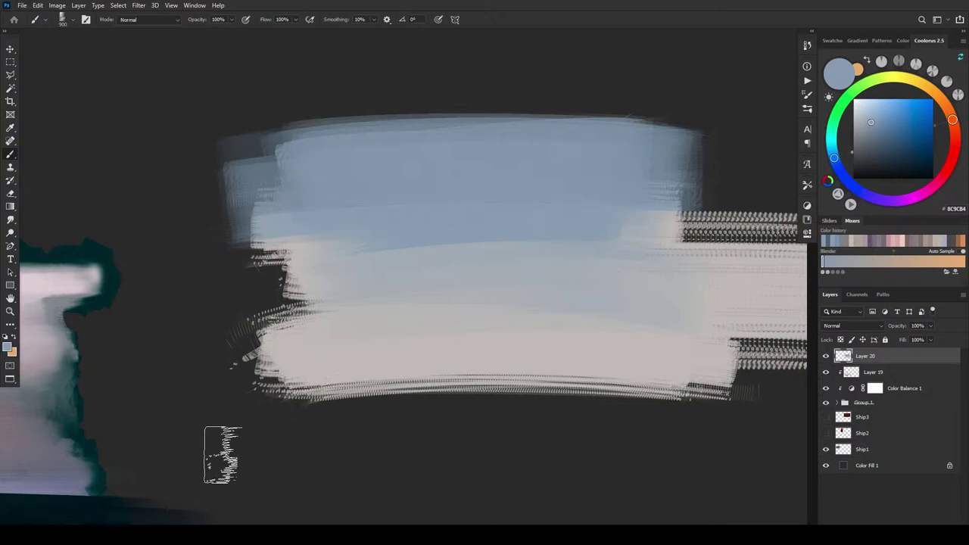
{"action": "key", "text": "ctrl+shift+alt+n"}
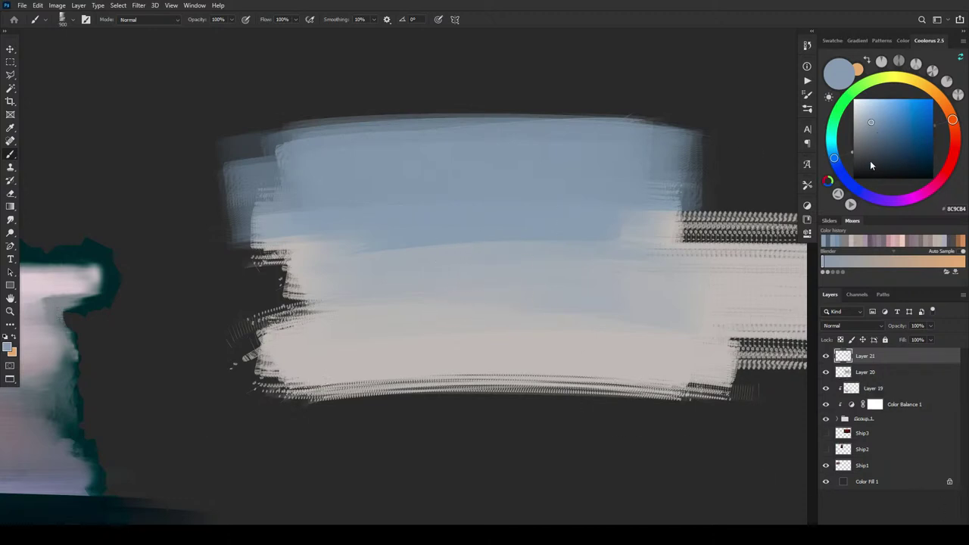
{"action": "mouse_move", "coordinate": [871, 165]}
{"action": "left_mouse_down"}
{"action": "mouse_move", "coordinate": [865, 152]}
{"action": "mouse_move", "coordinate": [878, 148]}
{"action": "left_mouse_up"}
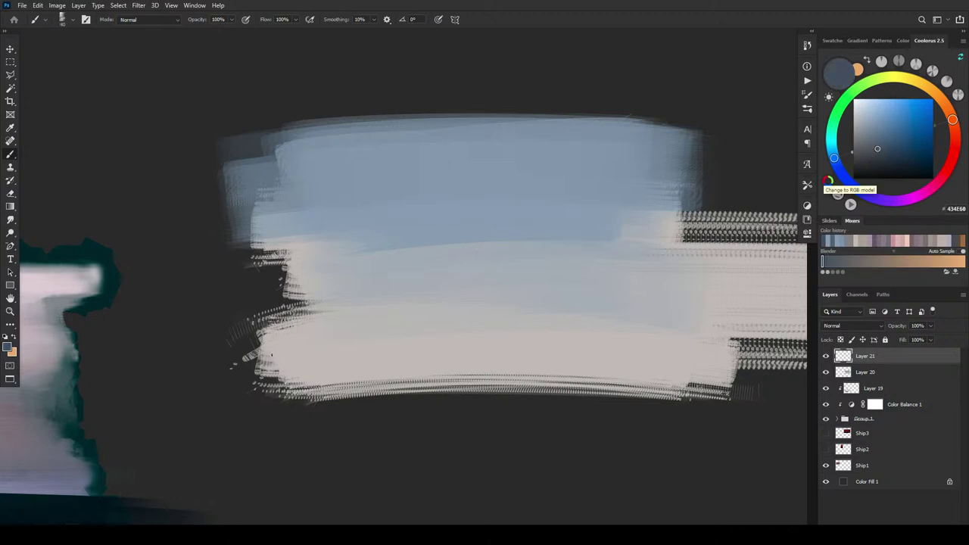
{"action": "left_click_drag", "start_coordinate": [258, 357], "coordinate": [696, 357]}
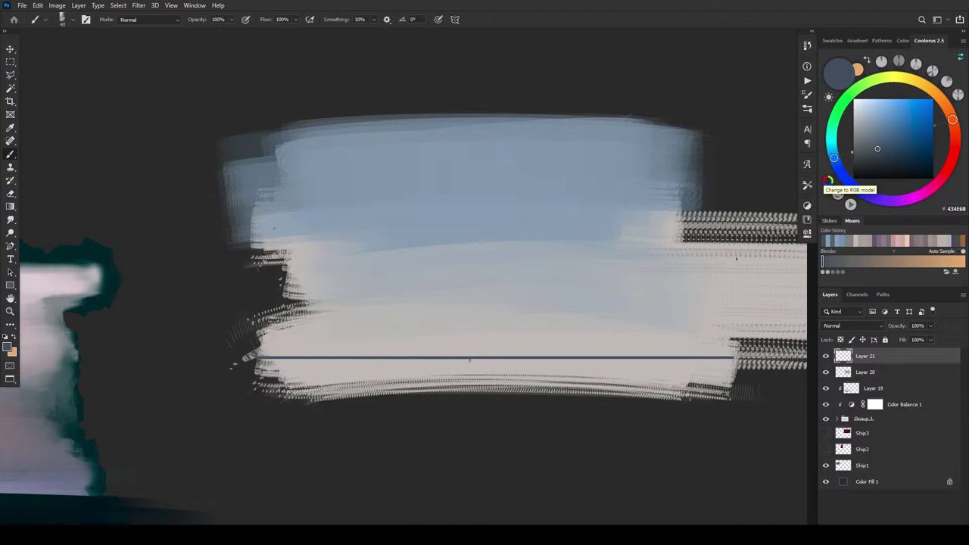
Step: Sketch a descending perspective line and the outlines of boxy structures at both sides of the block with a 40 px brush
{"action": "left_click_drag", "start_coordinate": [470, 359], "coordinate": [309, 306]}
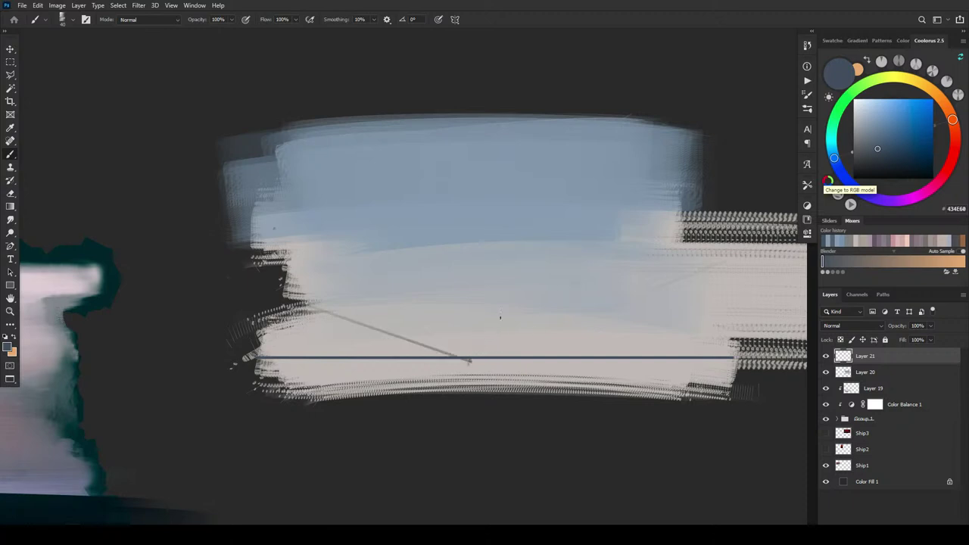
{"action": "left_click_drag", "start_coordinate": [505, 286], "coordinate": [661, 286]}
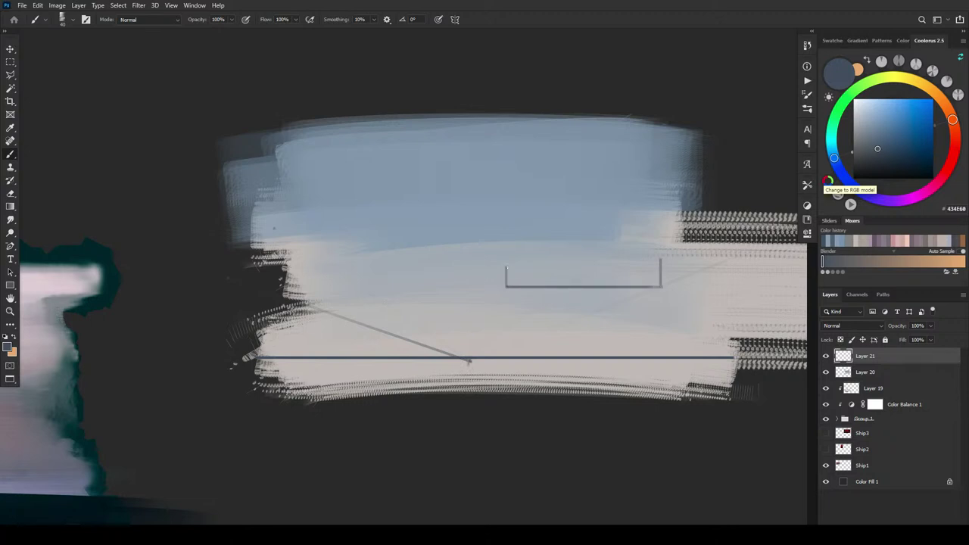
{"action": "left_click_drag", "start_coordinate": [508, 265], "coordinate": [657, 266]}
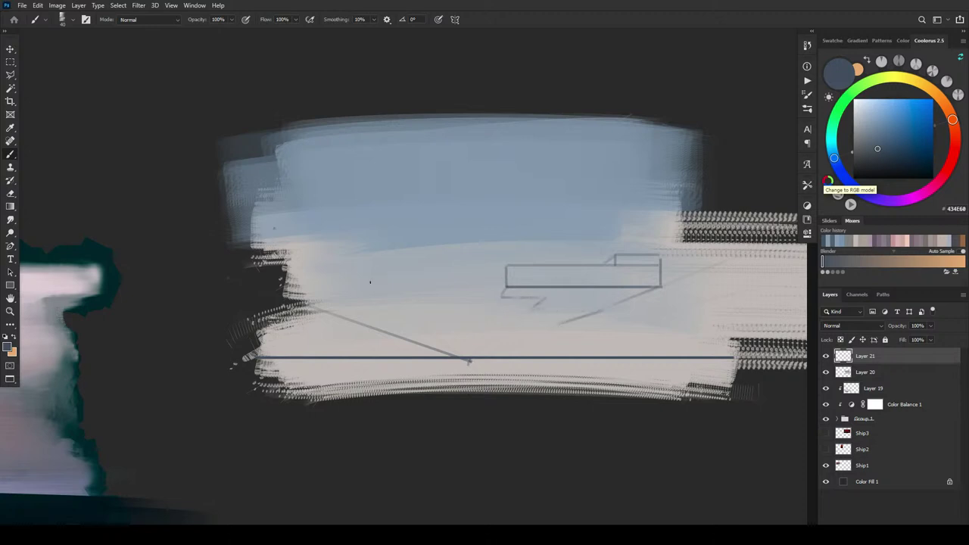
{"action": "left_click_drag", "start_coordinate": [300, 292], "coordinate": [362, 292]}
{"action": "key", "text": "ctrl+z"}
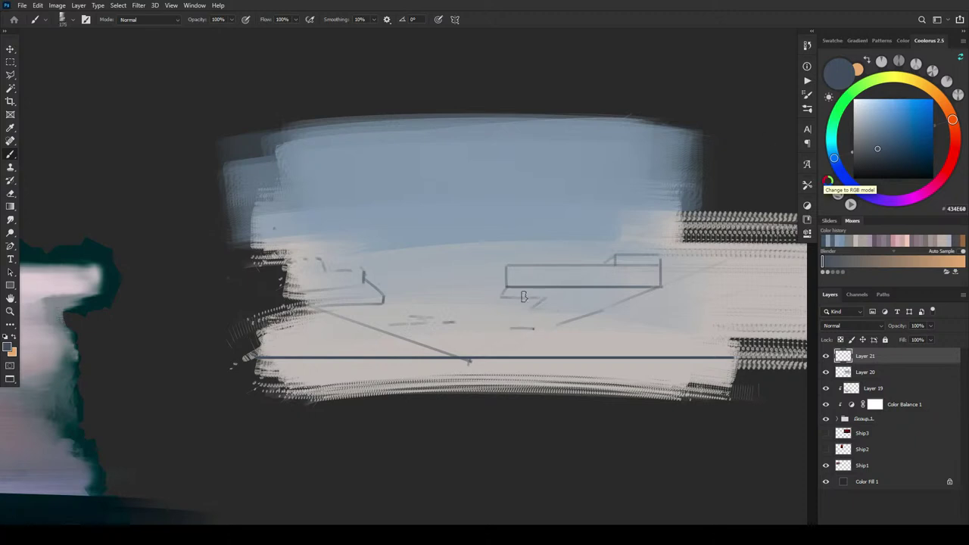
Step: Shade the undersides of both structures, then dab soft gray masses around their outer ends with a 175 px brush
{"action": "mouse_move", "coordinate": [507, 292]}
{"action": "left_mouse_down"}
{"action": "mouse_move", "coordinate": [620, 289]}
{"action": "mouse_move", "coordinate": [590, 305]}
{"action": "left_mouse_up"}
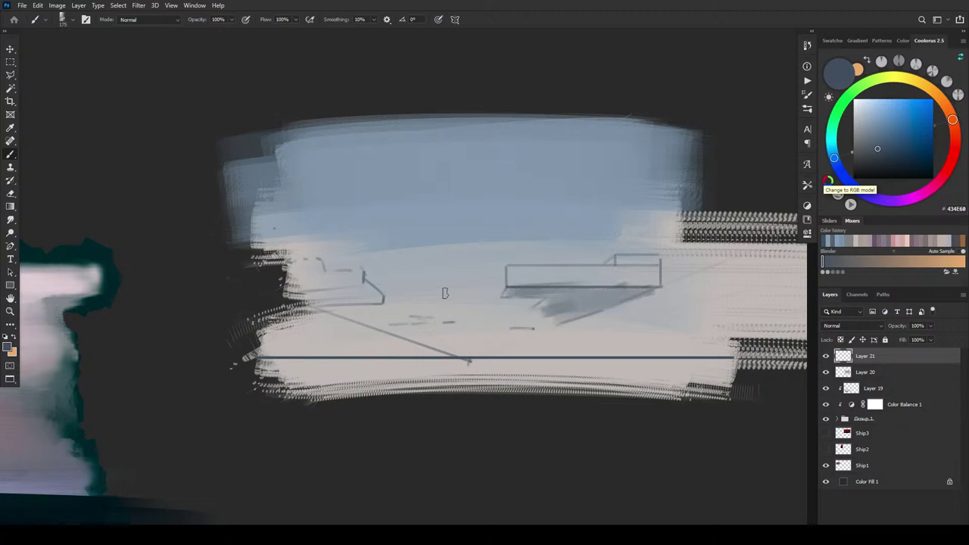
{"action": "mouse_move", "coordinate": [312, 304]}
{"action": "left_mouse_down"}
{"action": "mouse_move", "coordinate": [356, 289]}
{"action": "mouse_move", "coordinate": [337, 299]}
{"action": "mouse_move", "coordinate": [371, 301]}
{"action": "mouse_move", "coordinate": [346, 288]}
{"action": "left_mouse_up"}
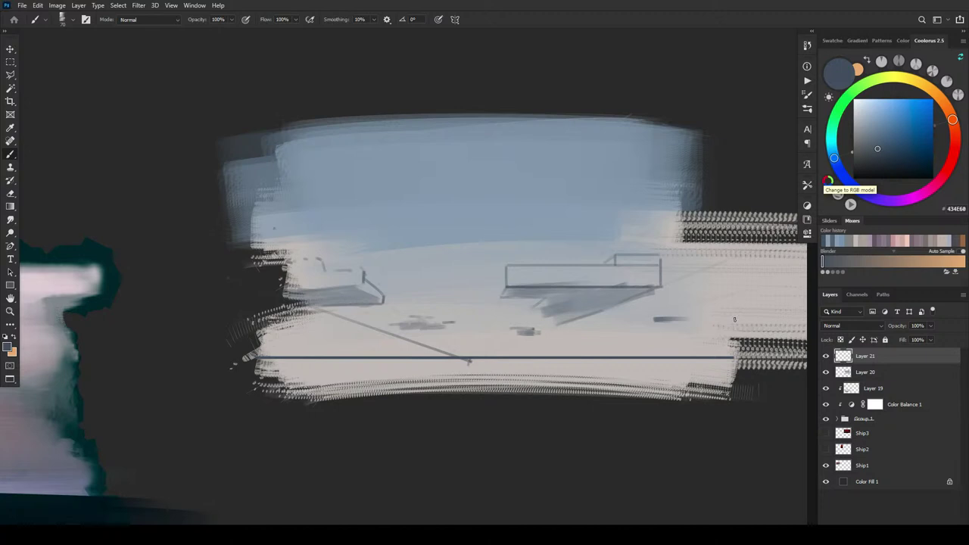
{"action": "left_click", "coordinate": [625, 280], "text": "alt"}
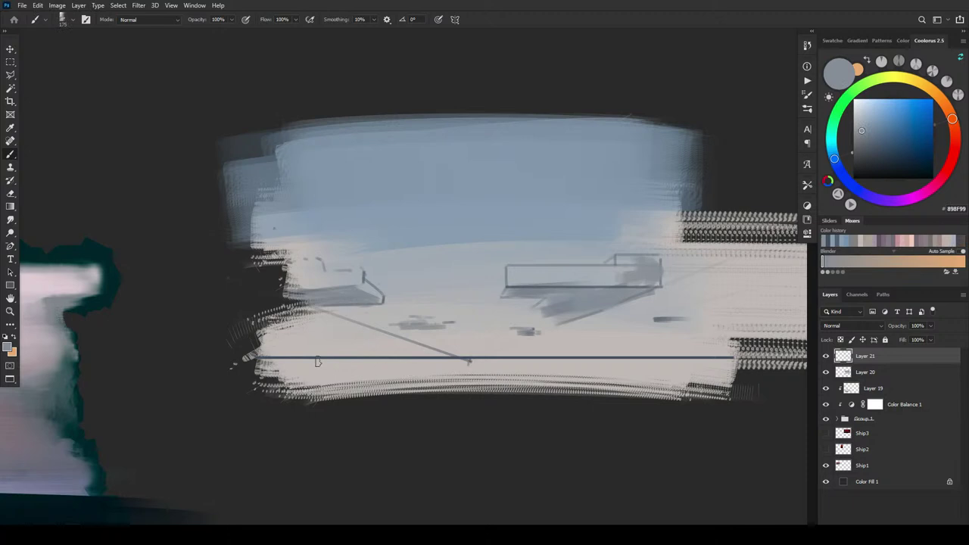
{"action": "key", "text": "]"}
{"action": "key", "text": "]"}
{"action": "key", "text": "]"}
{"action": "mouse_move", "coordinate": [291, 266]}
{"action": "left_mouse_down"}
{"action": "mouse_move", "coordinate": [282, 274]}
{"action": "mouse_move", "coordinate": [307, 261]}
{"action": "mouse_move", "coordinate": [329, 271]}
{"action": "mouse_move", "coordinate": [292, 219]}
{"action": "mouse_move", "coordinate": [295, 231]}
{"action": "left_mouse_up"}
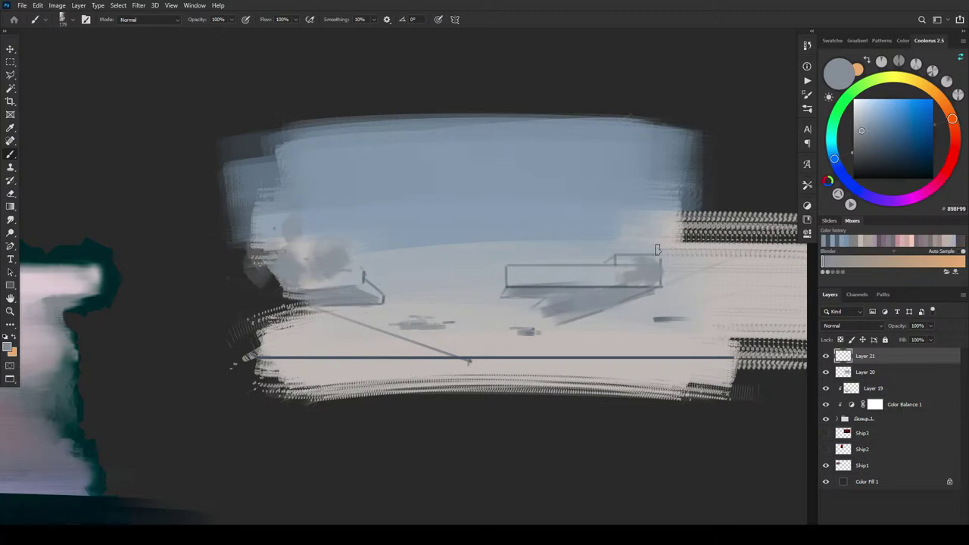
{"action": "left_click_drag", "start_coordinate": [654, 262], "coordinate": [659, 242]}
Step: Sample a blue-gray from the shading and brush flat, low shapes beneath both structures, just above the horizon line
{"action": "left_click", "coordinate": [594, 301], "text": "alt"}
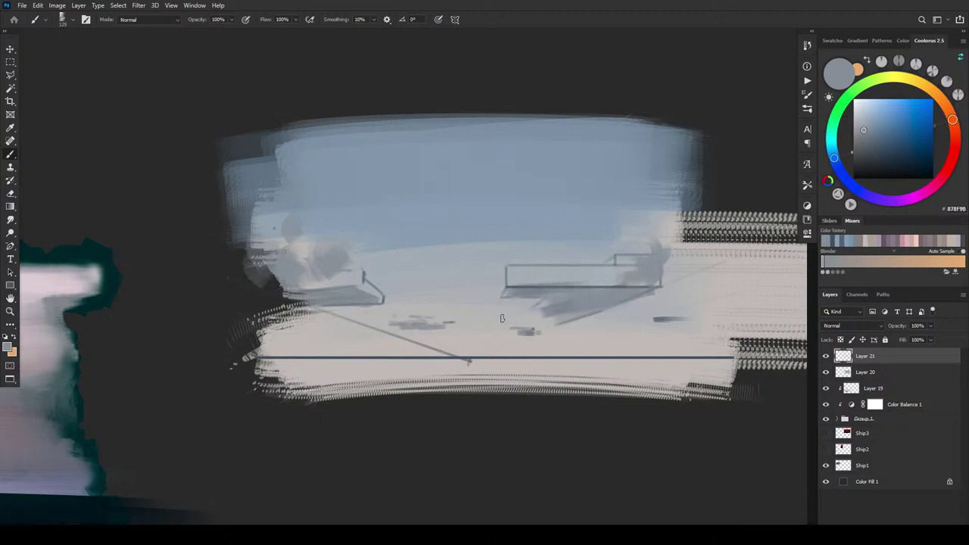
{"action": "key", "text": "]"}
{"action": "key", "text": "]"}
{"action": "key", "text": "]"}
{"action": "key", "text": "]"}
{"action": "key", "text": "]"}
{"action": "key", "text": "]"}
{"action": "key", "text": "]"}
{"action": "key", "text": "]"}
{"action": "key", "text": "]"}
{"action": "key", "text": "]"}
{"action": "key", "text": "]"}
{"action": "key", "text": "["}
{"action": "key", "text": "["}
{"action": "key", "text": "["}
{"action": "key", "text": "["}
{"action": "key", "text": "["}
{"action": "key", "text": "["}
{"action": "key", "text": "["}
{"action": "mouse_move", "coordinate": [306, 324]}
{"action": "left_mouse_down"}
{"action": "mouse_move", "coordinate": [372, 332]}
{"action": "mouse_move", "coordinate": [308, 309]}
{"action": "left_mouse_up"}
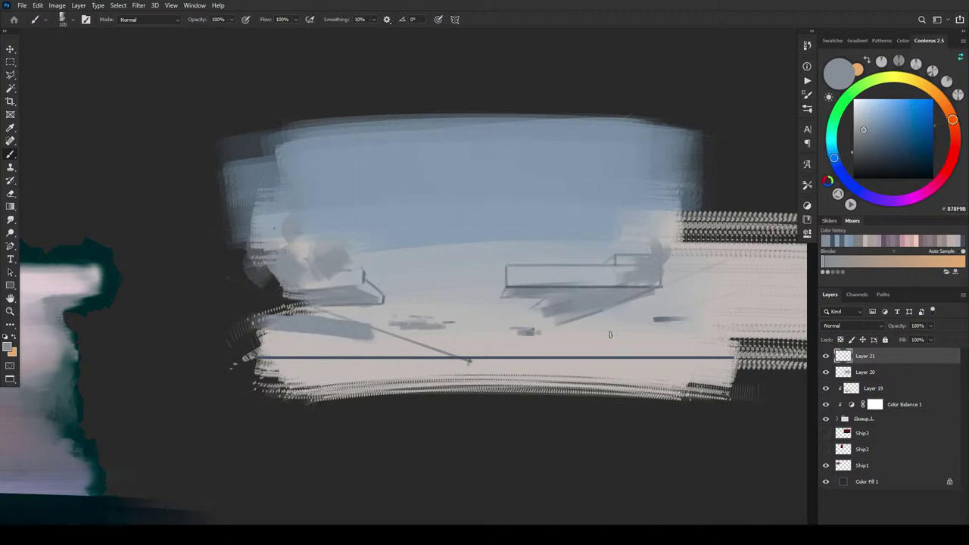
{"action": "mouse_move", "coordinate": [609, 335]}
{"action": "left_mouse_down"}
{"action": "mouse_move", "coordinate": [652, 326]}
{"action": "mouse_move", "coordinate": [541, 341]}
{"action": "mouse_move", "coordinate": [673, 335]}
{"action": "left_mouse_up"}
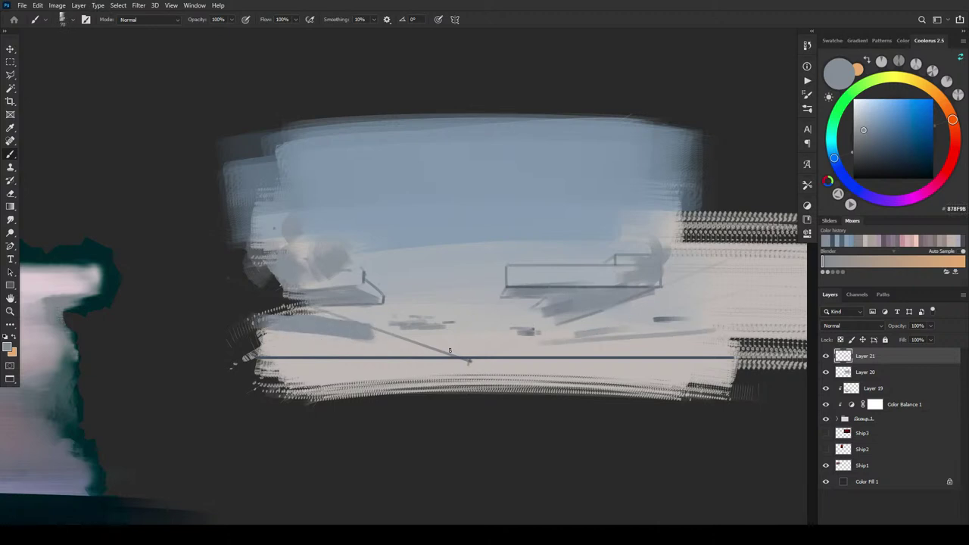
Step: Mix a saturated orange, smudge a fading orange arc across the blue sky at 92% strength and inspect the smudge brush's tip settings
{"action": "key", "text": "r"}
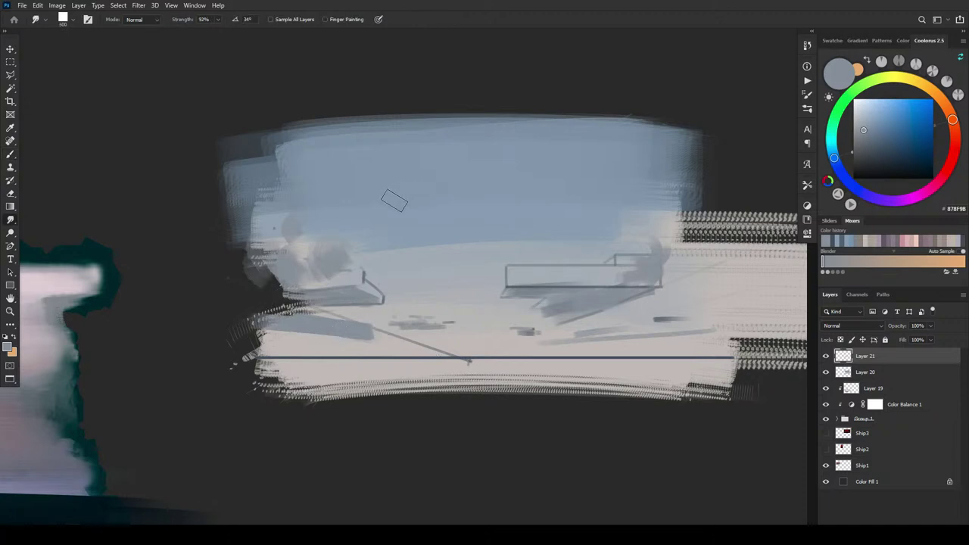
{"action": "left_click", "coordinate": [953, 114]}
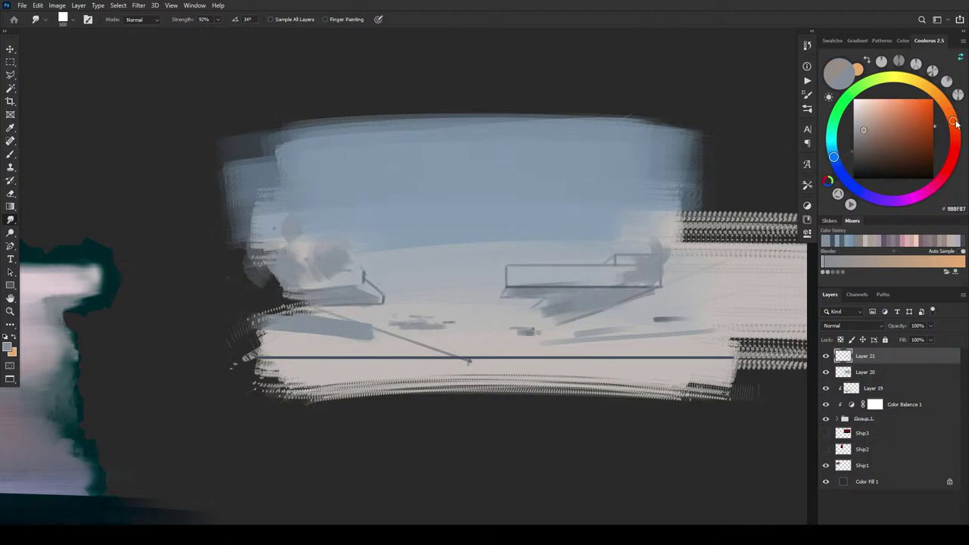
{"action": "left_click_drag", "start_coordinate": [900, 120], "coordinate": [926, 115]}
{"action": "mouse_move", "coordinate": [387, 184]}
{"action": "left_mouse_down"}
{"action": "mouse_move", "coordinate": [426, 162]}
{"action": "mouse_move", "coordinate": [483, 162]}
{"action": "left_mouse_up"}
{"action": "key", "text": "ctrl+z"}
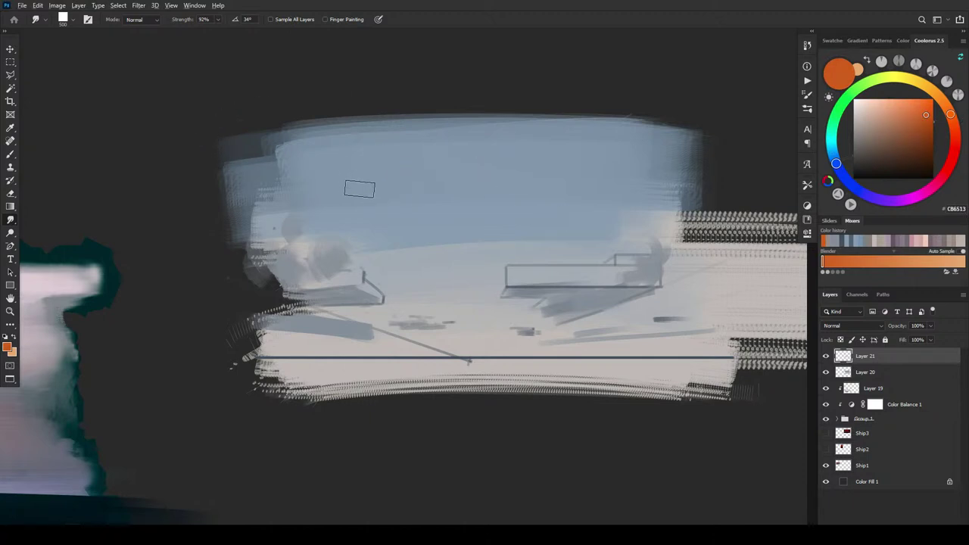
{"action": "left_click_drag", "start_coordinate": [359, 189], "coordinate": [354, 187]}
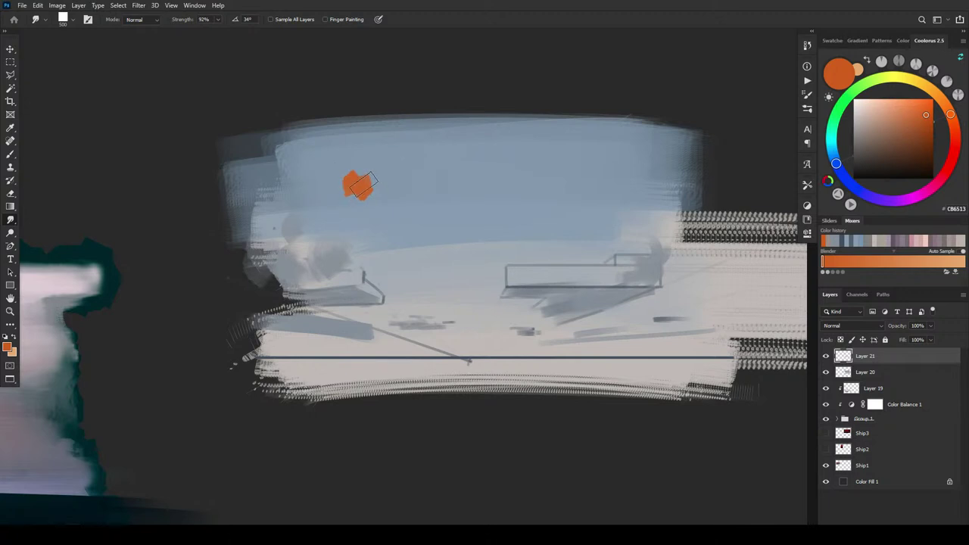
{"action": "mouse_move", "coordinate": [361, 184]}
{"action": "left_mouse_down"}
{"action": "mouse_move", "coordinate": [398, 166]}
{"action": "mouse_move", "coordinate": [466, 163]}
{"action": "mouse_move", "coordinate": [542, 197]}
{"action": "left_mouse_up"}
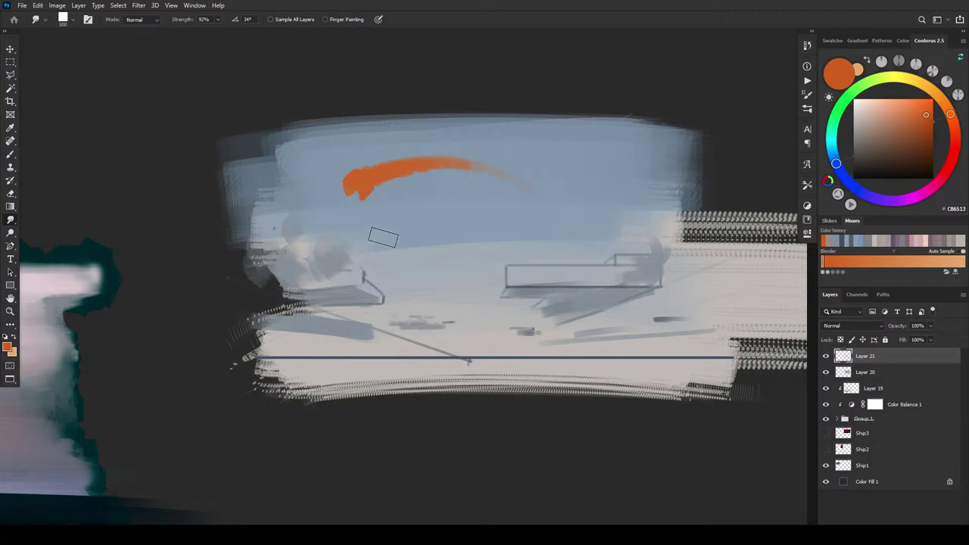
{"action": "left_click", "coordinate": [807, 95]}
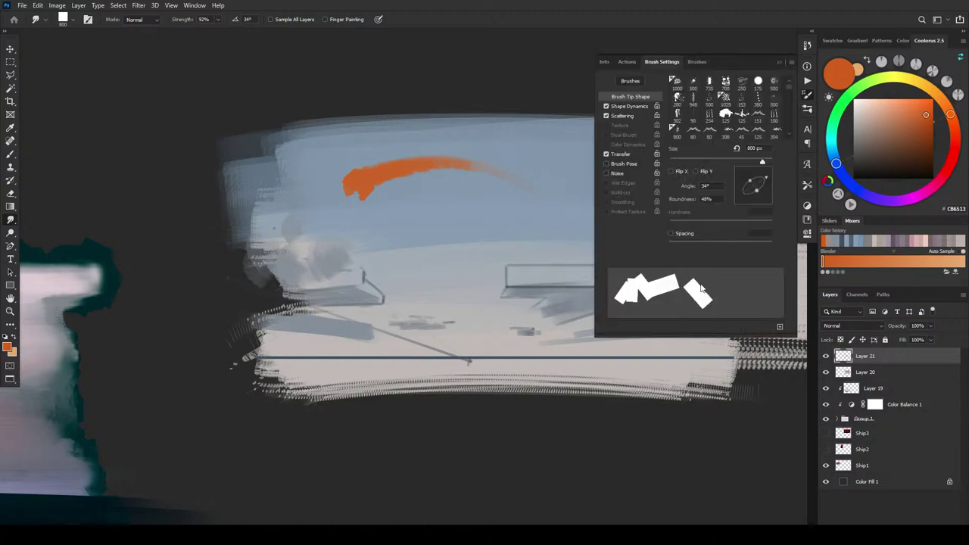
{"action": "left_click", "coordinate": [808, 97]}
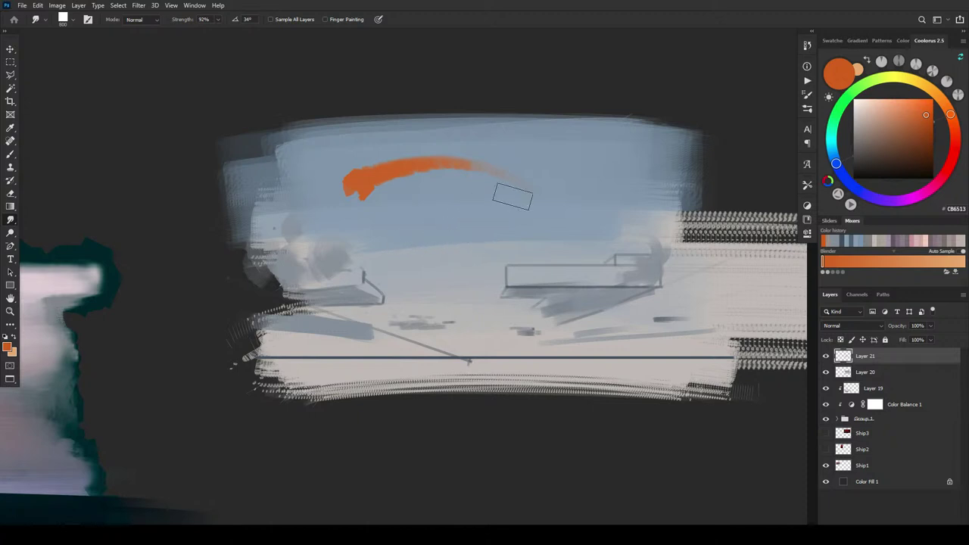
Step: Smudge an orange streak and scatter rectangular orange patches in several directions across the blue sky
{"action": "left_click_drag", "start_coordinate": [520, 203], "coordinate": [386, 225]}
{"action": "left_click_drag", "start_coordinate": [403, 270], "coordinate": [707, 203]}
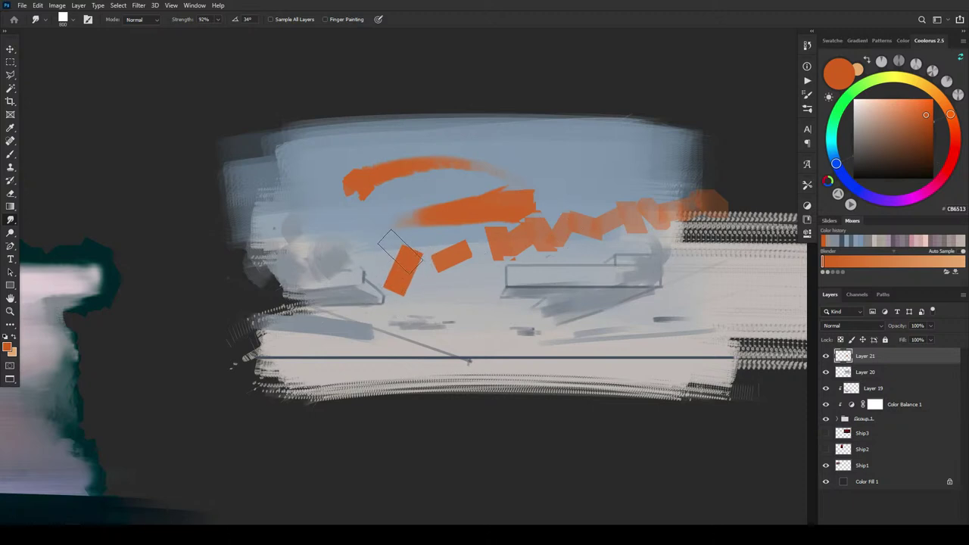
{"action": "mouse_move", "coordinate": [399, 249]}
{"action": "left_mouse_down"}
{"action": "mouse_move", "coordinate": [473, 236]}
{"action": "mouse_move", "coordinate": [557, 184]}
{"action": "mouse_move", "coordinate": [534, 138]}
{"action": "mouse_move", "coordinate": [333, 114]}
{"action": "mouse_move", "coordinate": [292, 184]}
{"action": "mouse_move", "coordinate": [318, 249]}
{"action": "mouse_move", "coordinate": [398, 220]}
{"action": "left_mouse_up"}
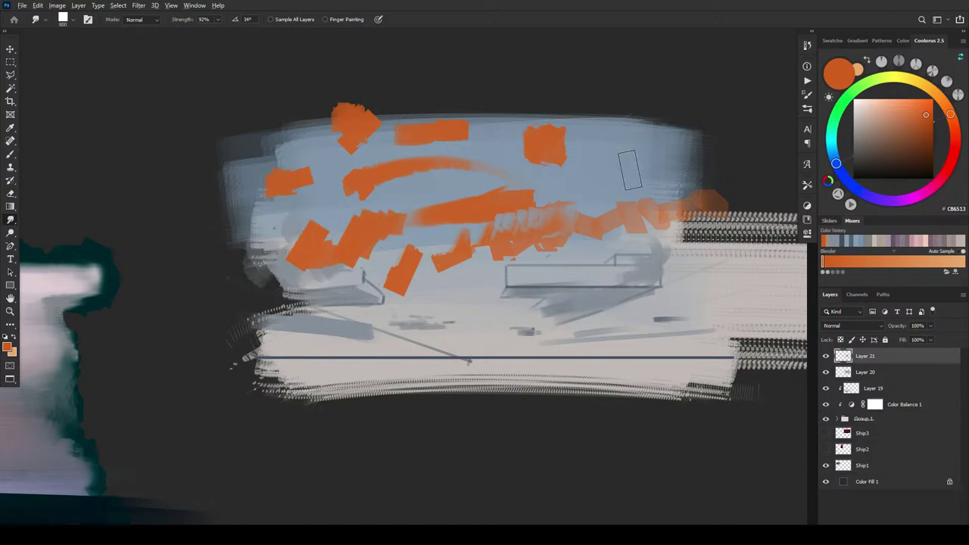
{"action": "mouse_move", "coordinate": [630, 170]}
{"action": "left_mouse_down"}
{"action": "mouse_move", "coordinate": [610, 139]}
{"action": "mouse_move", "coordinate": [636, 169]}
{"action": "mouse_move", "coordinate": [545, 125]}
{"action": "mouse_move", "coordinate": [568, 128]}
{"action": "mouse_move", "coordinate": [558, 145]}
{"action": "mouse_move", "coordinate": [507, 144]}
{"action": "mouse_move", "coordinate": [436, 167]}
{"action": "mouse_move", "coordinate": [465, 148]}
{"action": "mouse_move", "coordinate": [385, 132]}
{"action": "mouse_move", "coordinate": [409, 161]}
{"action": "mouse_move", "coordinate": [490, 176]}
{"action": "mouse_move", "coordinate": [482, 200]}
{"action": "mouse_move", "coordinate": [589, 209]}
{"action": "mouse_move", "coordinate": [678, 187]}
{"action": "mouse_move", "coordinate": [572, 210]}
{"action": "mouse_move", "coordinate": [705, 186]}
{"action": "mouse_move", "coordinate": [609, 216]}
{"action": "mouse_move", "coordinate": [525, 212]}
{"action": "mouse_move", "coordinate": [579, 198]}
{"action": "mouse_move", "coordinate": [567, 204]}
{"action": "mouse_move", "coordinate": [610, 201]}
{"action": "mouse_move", "coordinate": [572, 210]}
{"action": "mouse_move", "coordinate": [674, 200]}
{"action": "mouse_move", "coordinate": [617, 202]}
{"action": "left_mouse_up"}
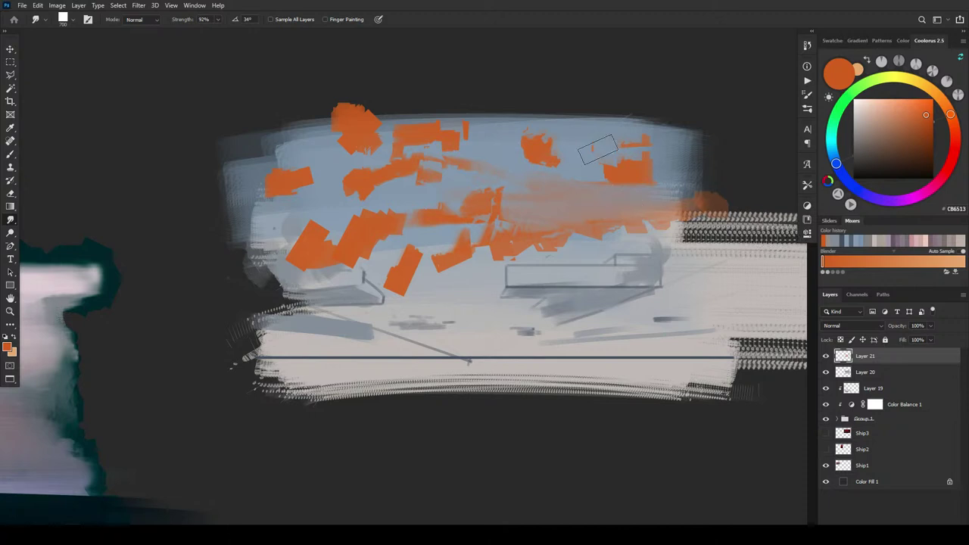
Step: Cut sky blue into the scattered orange patches and gather the lower ones into a horizontal cloud band
{"action": "mouse_move", "coordinate": [598, 150]}
{"action": "left_mouse_down"}
{"action": "mouse_move", "coordinate": [555, 196]}
{"action": "mouse_move", "coordinate": [585, 167]}
{"action": "mouse_move", "coordinate": [660, 178]}
{"action": "mouse_move", "coordinate": [608, 197]}
{"action": "mouse_move", "coordinate": [707, 186]}
{"action": "mouse_move", "coordinate": [684, 191]}
{"action": "mouse_move", "coordinate": [720, 198]}
{"action": "mouse_move", "coordinate": [654, 208]}
{"action": "mouse_move", "coordinate": [729, 199]}
{"action": "mouse_move", "coordinate": [580, 213]}
{"action": "mouse_move", "coordinate": [537, 199]}
{"action": "mouse_move", "coordinate": [512, 211]}
{"action": "mouse_move", "coordinate": [498, 169]}
{"action": "mouse_move", "coordinate": [485, 181]}
{"action": "mouse_move", "coordinate": [497, 169]}
{"action": "mouse_move", "coordinate": [487, 164]}
{"action": "mouse_move", "coordinate": [467, 176]}
{"action": "mouse_move", "coordinate": [473, 184]}
{"action": "mouse_move", "coordinate": [418, 199]}
{"action": "left_mouse_up"}
{"action": "left_click_drag", "start_coordinate": [530, 145], "coordinate": [475, 203]}
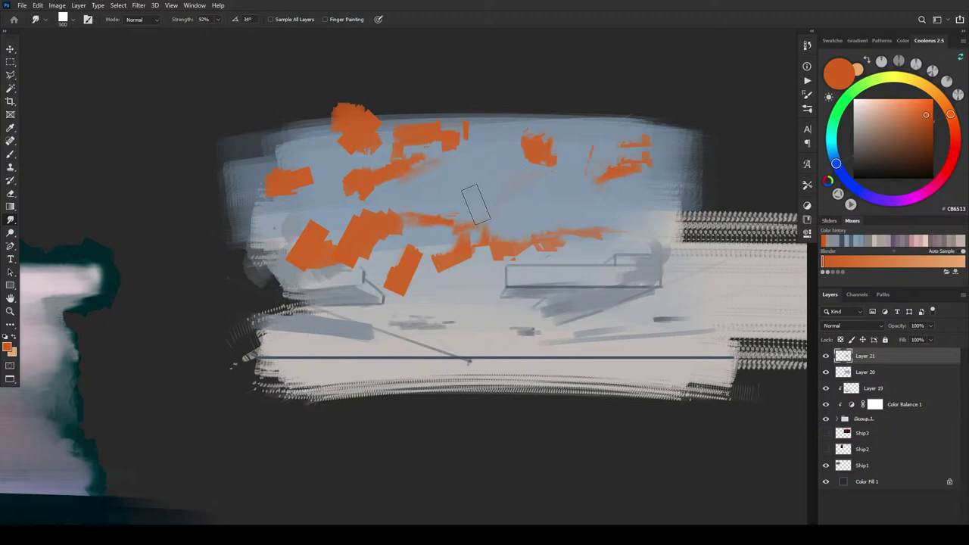
{"action": "mouse_move", "coordinate": [444, 243]}
{"action": "left_mouse_down"}
{"action": "mouse_move", "coordinate": [496, 242]}
{"action": "mouse_move", "coordinate": [468, 224]}
{"action": "mouse_move", "coordinate": [493, 241]}
{"action": "mouse_move", "coordinate": [576, 241]}
{"action": "left_mouse_up"}
{"action": "mouse_move", "coordinate": [378, 236]}
{"action": "left_mouse_down"}
{"action": "mouse_move", "coordinate": [320, 238]}
{"action": "mouse_move", "coordinate": [275, 251]}
{"action": "mouse_move", "coordinate": [283, 236]}
{"action": "mouse_move", "coordinate": [268, 227]}
{"action": "mouse_move", "coordinate": [299, 231]}
{"action": "mouse_move", "coordinate": [253, 227]}
{"action": "mouse_move", "coordinate": [355, 225]}
{"action": "left_mouse_up"}
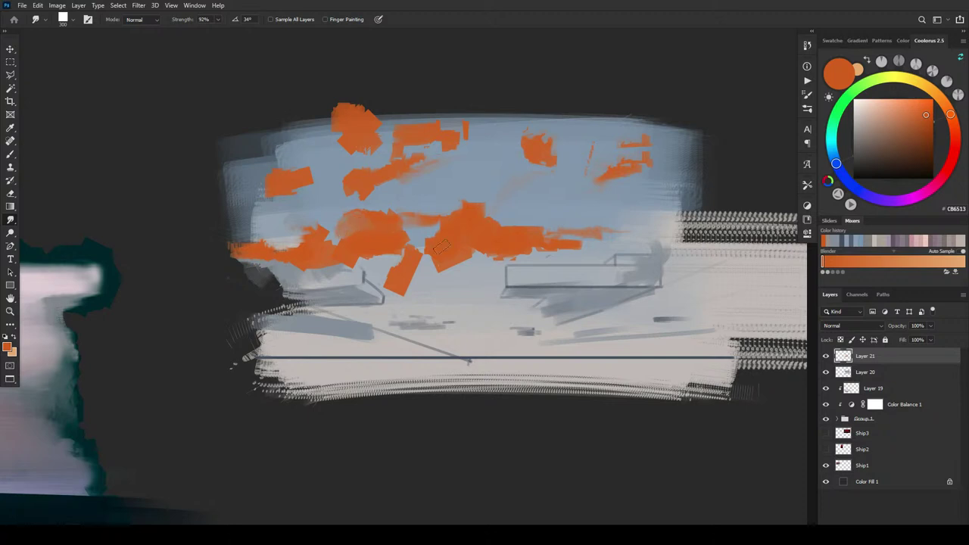
Step: Enlarge the smudge brush and dissolve the loose orange patches around the gap and underside of the cloud band
{"action": "key", "text": "bracketright"}
{"action": "key", "text": "bracketright"}
{"action": "key", "text": "bracketright"}
{"action": "key", "text": "bracketright"}
{"action": "key", "text": "bracketright"}
{"action": "left_click_drag", "start_coordinate": [418, 221], "coordinate": [386, 227]}
{"action": "left_click_drag", "start_coordinate": [426, 203], "coordinate": [412, 226]}
{"action": "mouse_move", "coordinate": [416, 263]}
{"action": "left_mouse_down"}
{"action": "mouse_move", "coordinate": [436, 265]}
{"action": "mouse_move", "coordinate": [409, 286]}
{"action": "mouse_move", "coordinate": [403, 280]}
{"action": "left_mouse_up"}
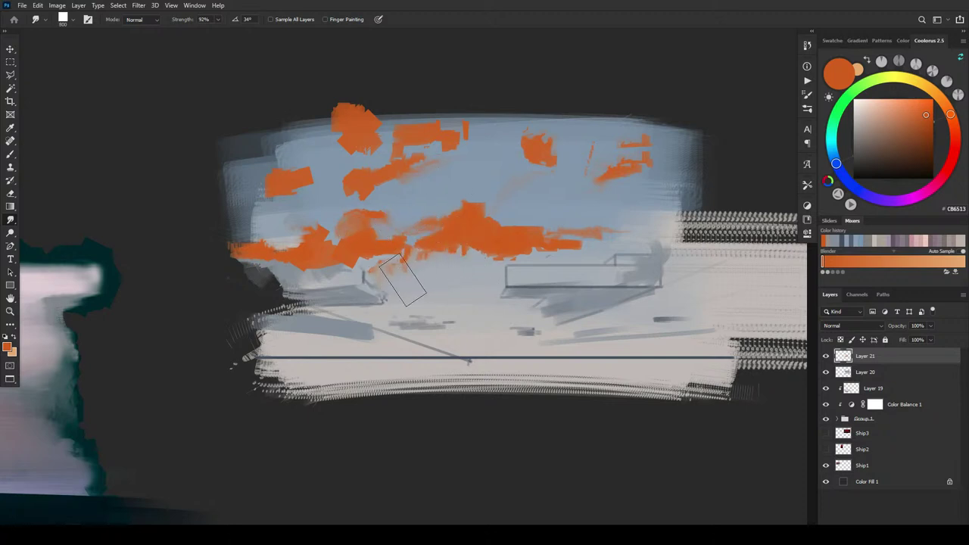
Step: Smear the upper-left orange patches into thin streaks and a soft haze with an enlarged smudge brush
{"action": "left_click_drag", "start_coordinate": [436, 181], "coordinate": [271, 188]}
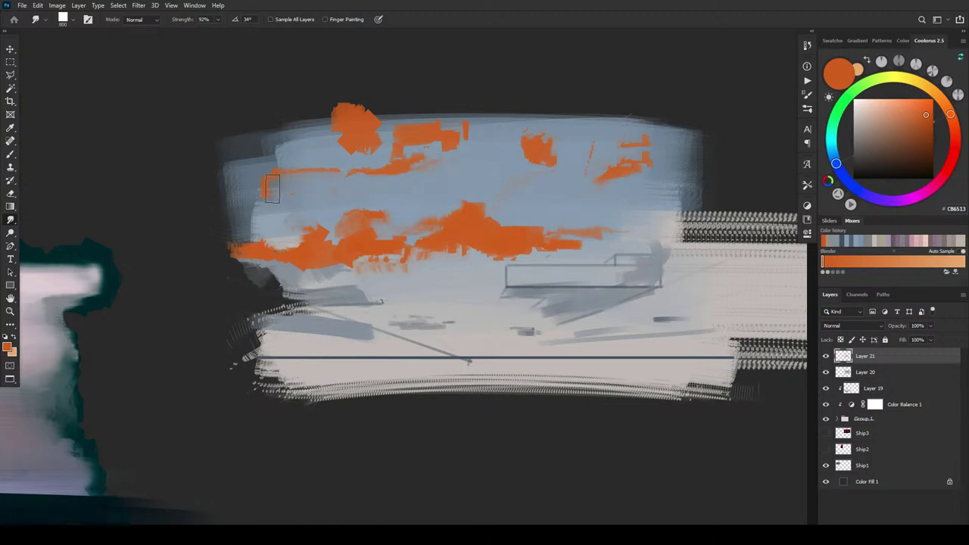
{"action": "mouse_move", "coordinate": [377, 181]}
{"action": "left_mouse_down"}
{"action": "mouse_move", "coordinate": [299, 154]}
{"action": "mouse_move", "coordinate": [319, 147]}
{"action": "mouse_move", "coordinate": [377, 178]}
{"action": "mouse_move", "coordinate": [301, 152]}
{"action": "mouse_move", "coordinate": [270, 160]}
{"action": "mouse_move", "coordinate": [343, 186]}
{"action": "mouse_move", "coordinate": [278, 150]}
{"action": "mouse_move", "coordinate": [314, 155]}
{"action": "mouse_move", "coordinate": [404, 190]}
{"action": "mouse_move", "coordinate": [317, 145]}
{"action": "mouse_move", "coordinate": [395, 148]}
{"action": "mouse_move", "coordinate": [377, 163]}
{"action": "mouse_move", "coordinate": [409, 197]}
{"action": "mouse_move", "coordinate": [335, 153]}
{"action": "mouse_move", "coordinate": [330, 174]}
{"action": "mouse_move", "coordinate": [392, 186]}
{"action": "mouse_move", "coordinate": [421, 216]}
{"action": "mouse_move", "coordinate": [317, 137]}
{"action": "mouse_move", "coordinate": [405, 142]}
{"action": "mouse_move", "coordinate": [355, 121]}
{"action": "mouse_move", "coordinate": [328, 143]}
{"action": "mouse_move", "coordinate": [378, 141]}
{"action": "mouse_move", "coordinate": [408, 153]}
{"action": "mouse_move", "coordinate": [469, 139]}
{"action": "mouse_move", "coordinate": [415, 153]}
{"action": "mouse_move", "coordinate": [418, 182]}
{"action": "mouse_move", "coordinate": [513, 134]}
{"action": "mouse_move", "coordinate": [402, 134]}
{"action": "mouse_move", "coordinate": [478, 133]}
{"action": "mouse_move", "coordinate": [437, 143]}
{"action": "mouse_move", "coordinate": [467, 151]}
{"action": "mouse_move", "coordinate": [467, 166]}
{"action": "mouse_move", "coordinate": [436, 132]}
{"action": "mouse_move", "coordinate": [461, 164]}
{"action": "mouse_move", "coordinate": [420, 173]}
{"action": "mouse_move", "coordinate": [426, 186]}
{"action": "mouse_move", "coordinate": [421, 166]}
{"action": "mouse_move", "coordinate": [388, 139]}
{"action": "mouse_move", "coordinate": [379, 145]}
{"action": "mouse_move", "coordinate": [393, 131]}
{"action": "mouse_move", "coordinate": [401, 173]}
{"action": "left_mouse_up"}
{"action": "key", "text": "bracketright"}
{"action": "key", "text": "bracketright"}
{"action": "key", "text": "bracketright"}
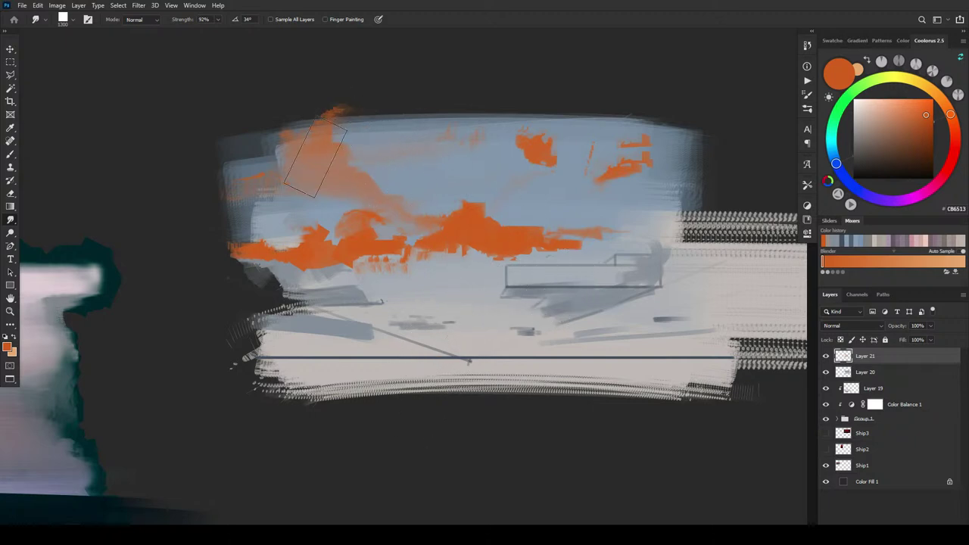
Step: Mix a pale cream (E0D2A6) and smudge a broad diagonal light beam from the sky's upper-left corner through the cloud gap
{"action": "left_click", "coordinate": [884, 112]}
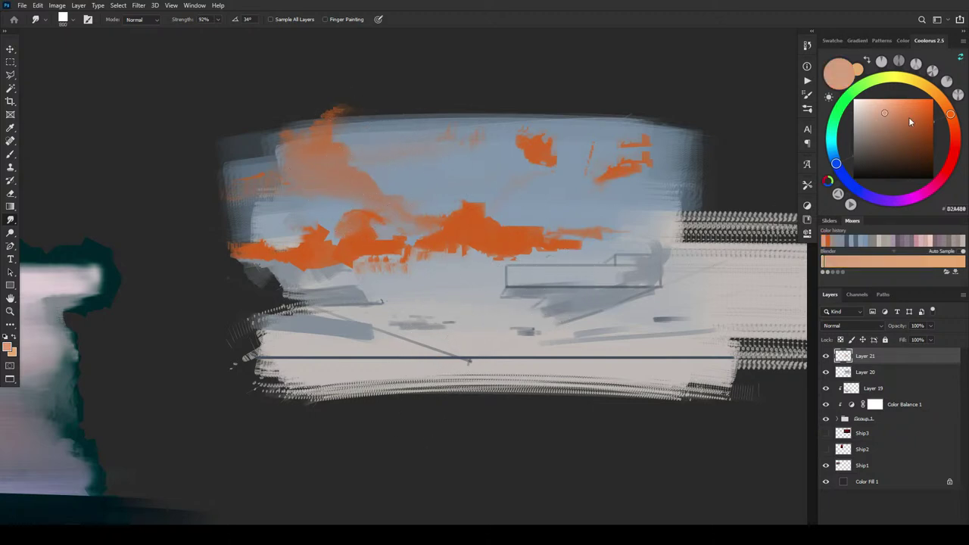
{"action": "left_click", "coordinate": [930, 194]}
{"action": "left_click_drag", "start_coordinate": [864, 127], "coordinate": [873, 127]}
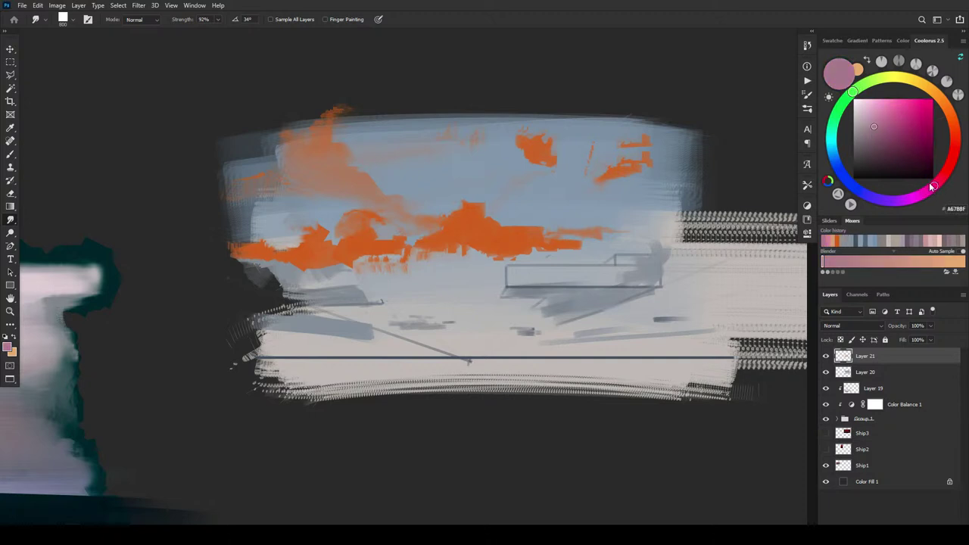
{"action": "mouse_move", "coordinate": [945, 176]}
{"action": "left_mouse_down"}
{"action": "mouse_move", "coordinate": [936, 92]}
{"action": "mouse_move", "coordinate": [924, 84]}
{"action": "left_mouse_up"}
{"action": "left_click", "coordinate": [873, 108]}
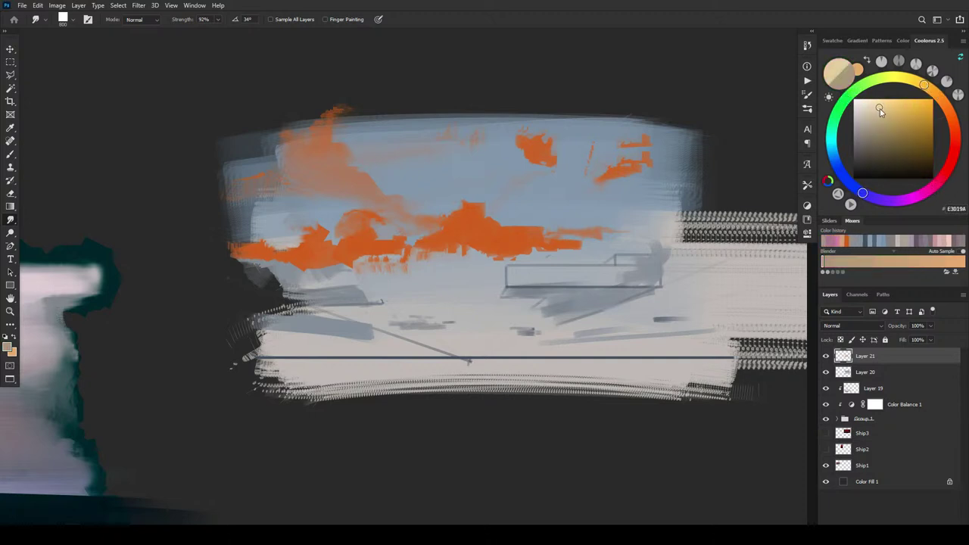
{"action": "mouse_move", "coordinate": [299, 148]}
{"action": "left_mouse_down"}
{"action": "mouse_move", "coordinate": [325, 179]}
{"action": "mouse_move", "coordinate": [313, 158]}
{"action": "mouse_move", "coordinate": [417, 208]}
{"action": "mouse_move", "coordinate": [328, 135]}
{"action": "left_mouse_up"}
{"action": "mouse_move", "coordinate": [324, 169]}
{"action": "left_mouse_down"}
{"action": "mouse_move", "coordinate": [323, 210]}
{"action": "mouse_move", "coordinate": [247, 186]}
{"action": "mouse_move", "coordinate": [380, 195]}
{"action": "mouse_move", "coordinate": [434, 233]}
{"action": "mouse_move", "coordinate": [412, 219]}
{"action": "mouse_move", "coordinate": [380, 231]}
{"action": "mouse_move", "coordinate": [423, 235]}
{"action": "mouse_move", "coordinate": [388, 171]}
{"action": "mouse_move", "coordinate": [429, 208]}
{"action": "mouse_move", "coordinate": [371, 161]}
{"action": "mouse_move", "coordinate": [430, 206]}
{"action": "mouse_move", "coordinate": [351, 156]}
{"action": "mouse_move", "coordinate": [420, 203]}
{"action": "mouse_move", "coordinate": [396, 169]}
{"action": "mouse_move", "coordinate": [445, 220]}
{"action": "mouse_move", "coordinate": [448, 266]}
{"action": "mouse_move", "coordinate": [405, 242]}
{"action": "mouse_move", "coordinate": [429, 261]}
{"action": "mouse_move", "coordinate": [391, 272]}
{"action": "mouse_move", "coordinate": [435, 272]}
{"action": "mouse_move", "coordinate": [407, 260]}
{"action": "mouse_move", "coordinate": [438, 274]}
{"action": "mouse_move", "coordinate": [376, 271]}
{"action": "mouse_move", "coordinate": [474, 270]}
{"action": "mouse_move", "coordinate": [393, 280]}
{"action": "mouse_move", "coordinate": [438, 277]}
{"action": "mouse_move", "coordinate": [481, 220]}
{"action": "mouse_move", "coordinate": [510, 277]}
{"action": "mouse_move", "coordinate": [449, 288]}
{"action": "mouse_move", "coordinate": [392, 281]}
{"action": "mouse_move", "coordinate": [435, 268]}
{"action": "mouse_move", "coordinate": [406, 268]}
{"action": "mouse_move", "coordinate": [476, 287]}
{"action": "mouse_move", "coordinate": [376, 277]}
{"action": "mouse_move", "coordinate": [443, 282]}
{"action": "mouse_move", "coordinate": [415, 287]}
{"action": "mouse_move", "coordinate": [393, 284]}
{"action": "mouse_move", "coordinate": [404, 260]}
{"action": "mouse_move", "coordinate": [368, 271]}
{"action": "mouse_move", "coordinate": [469, 277]}
{"action": "mouse_move", "coordinate": [473, 261]}
{"action": "mouse_move", "coordinate": [442, 300]}
{"action": "left_mouse_up"}
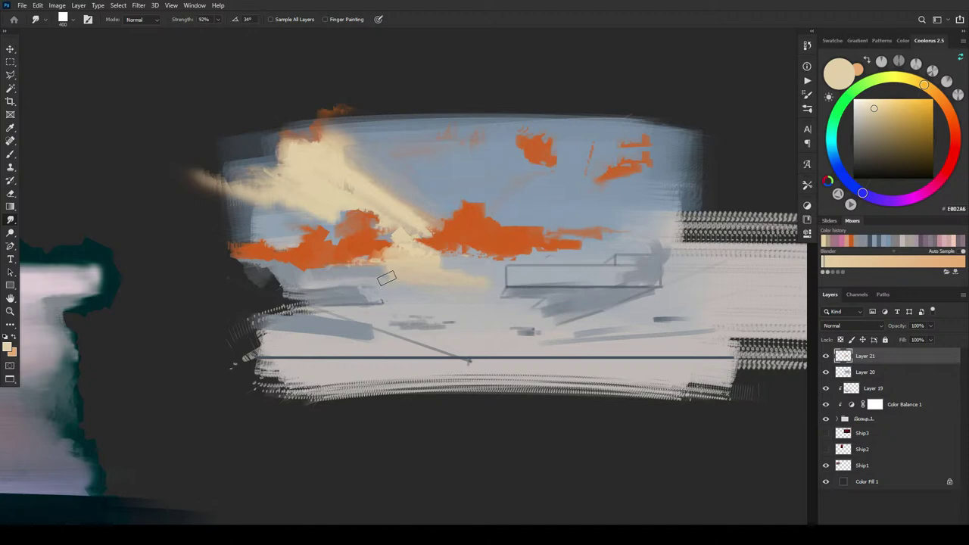
{"action": "left_click_drag", "start_coordinate": [374, 274], "coordinate": [483, 276]}
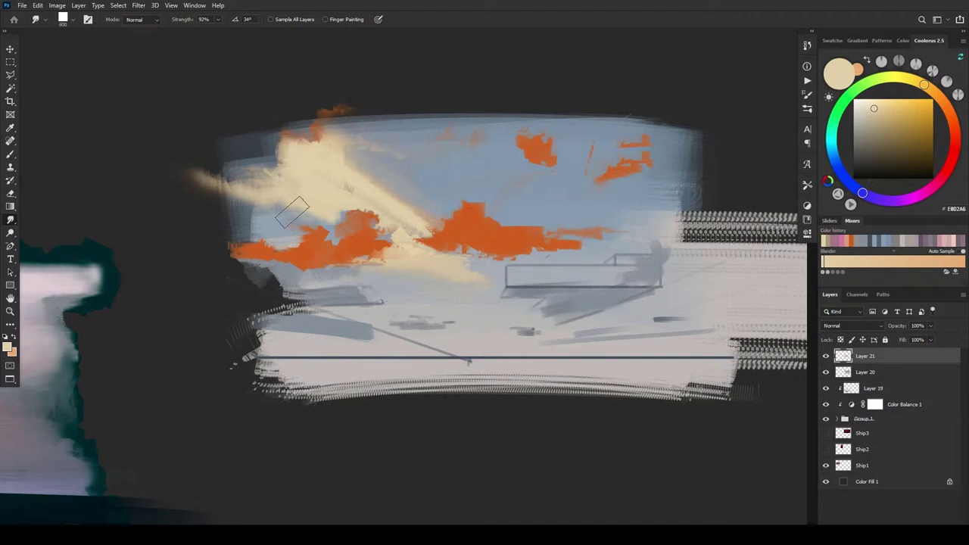
{"action": "mouse_move", "coordinate": [250, 179]}
{"action": "left_mouse_down"}
{"action": "mouse_move", "coordinate": [279, 172]}
{"action": "mouse_move", "coordinate": [262, 137]}
{"action": "mouse_move", "coordinate": [275, 111]}
{"action": "mouse_move", "coordinate": [296, 109]}
{"action": "mouse_move", "coordinate": [301, 95]}
{"action": "mouse_move", "coordinate": [341, 95]}
{"action": "mouse_move", "coordinate": [263, 130]}
{"action": "mouse_move", "coordinate": [210, 107]}
{"action": "mouse_move", "coordinate": [256, 122]}
{"action": "mouse_move", "coordinate": [274, 80]}
{"action": "mouse_move", "coordinate": [271, 90]}
{"action": "mouse_move", "coordinate": [155, 111]}
{"action": "mouse_move", "coordinate": [307, 75]}
{"action": "mouse_move", "coordinate": [238, 142]}
{"action": "mouse_move", "coordinate": [249, 118]}
{"action": "mouse_move", "coordinate": [213, 94]}
{"action": "mouse_move", "coordinate": [287, 154]}
{"action": "mouse_move", "coordinate": [286, 113]}
{"action": "mouse_move", "coordinate": [242, 138]}
{"action": "mouse_move", "coordinate": [353, 77]}
{"action": "mouse_move", "coordinate": [191, 106]}
{"action": "mouse_move", "coordinate": [248, 155]}
{"action": "mouse_move", "coordinate": [181, 139]}
{"action": "mouse_move", "coordinate": [247, 159]}
{"action": "mouse_move", "coordinate": [178, 139]}
{"action": "mouse_move", "coordinate": [215, 106]}
{"action": "mouse_move", "coordinate": [218, 116]}
{"action": "mouse_move", "coordinate": [238, 106]}
{"action": "mouse_move", "coordinate": [220, 79]}
{"action": "mouse_move", "coordinate": [400, 96]}
{"action": "mouse_move", "coordinate": [250, 94]}
{"action": "mouse_move", "coordinate": [187, 81]}
{"action": "mouse_move", "coordinate": [150, 57]}
{"action": "mouse_move", "coordinate": [189, 244]}
{"action": "mouse_move", "coordinate": [197, 172]}
{"action": "mouse_move", "coordinate": [202, 180]}
{"action": "mouse_move", "coordinate": [152, 111]}
{"action": "mouse_move", "coordinate": [221, 65]}
{"action": "mouse_move", "coordinate": [221, 101]}
{"action": "mouse_move", "coordinate": [235, 64]}
{"action": "mouse_move", "coordinate": [232, 90]}
{"action": "left_mouse_up"}
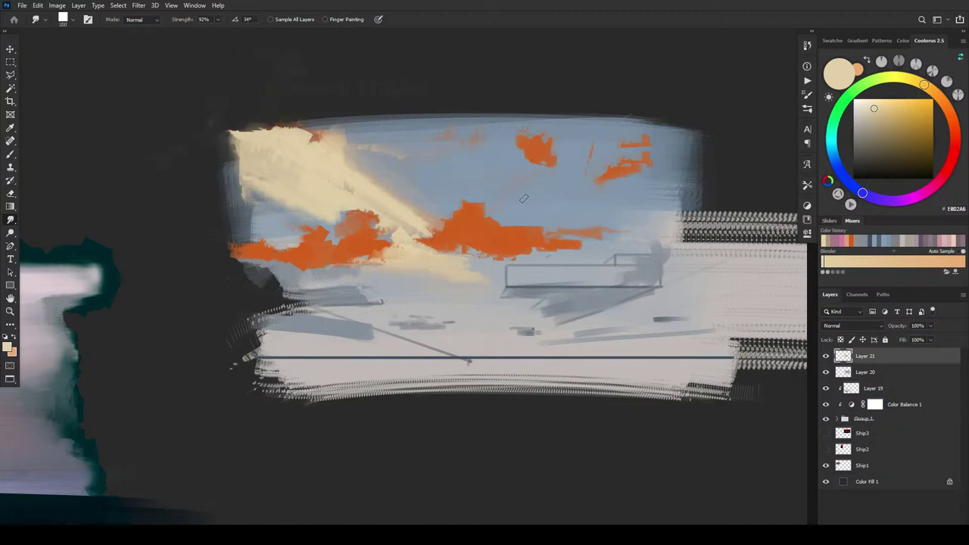
Step: Pull thin cream light streaks toward the sky's right edge and build the central orange cloud up into a tall dome
{"action": "left_click_drag", "start_coordinate": [512, 204], "coordinate": [635, 145]}
{"action": "mouse_move", "coordinate": [521, 209]}
{"action": "left_mouse_down"}
{"action": "mouse_move", "coordinate": [660, 175]}
{"action": "mouse_move", "coordinate": [549, 214]}
{"action": "mouse_move", "coordinate": [582, 212]}
{"action": "mouse_move", "coordinate": [653, 197]}
{"action": "mouse_move", "coordinate": [519, 217]}
{"action": "mouse_move", "coordinate": [530, 209]}
{"action": "mouse_move", "coordinate": [487, 214]}
{"action": "left_mouse_up"}
{"action": "mouse_move", "coordinate": [529, 210]}
{"action": "left_mouse_down"}
{"action": "mouse_move", "coordinate": [457, 201]}
{"action": "mouse_move", "coordinate": [532, 199]}
{"action": "mouse_move", "coordinate": [554, 189]}
{"action": "mouse_move", "coordinate": [468, 199]}
{"action": "mouse_move", "coordinate": [576, 178]}
{"action": "mouse_move", "coordinate": [533, 187]}
{"action": "mouse_move", "coordinate": [676, 117]}
{"action": "left_mouse_up"}
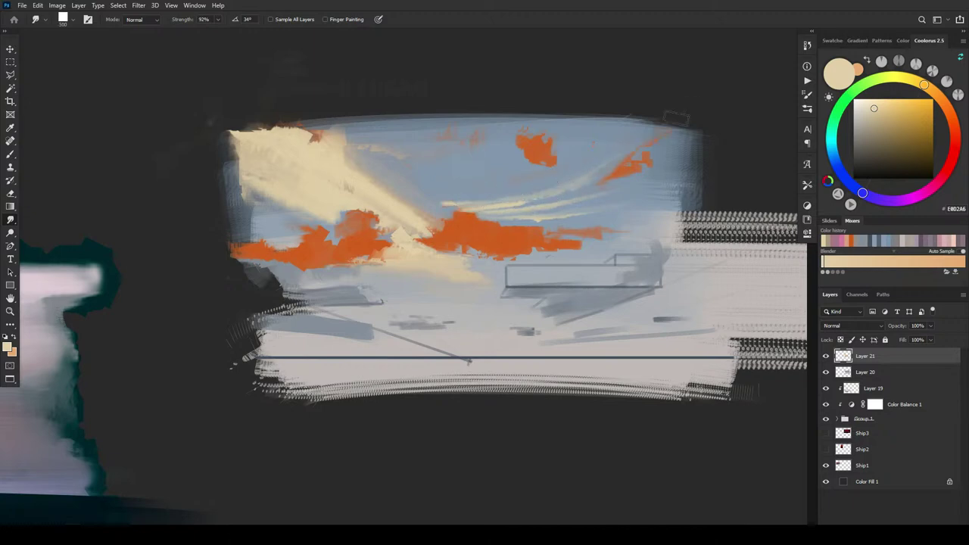
{"action": "left_click_drag", "start_coordinate": [571, 213], "coordinate": [712, 195]}
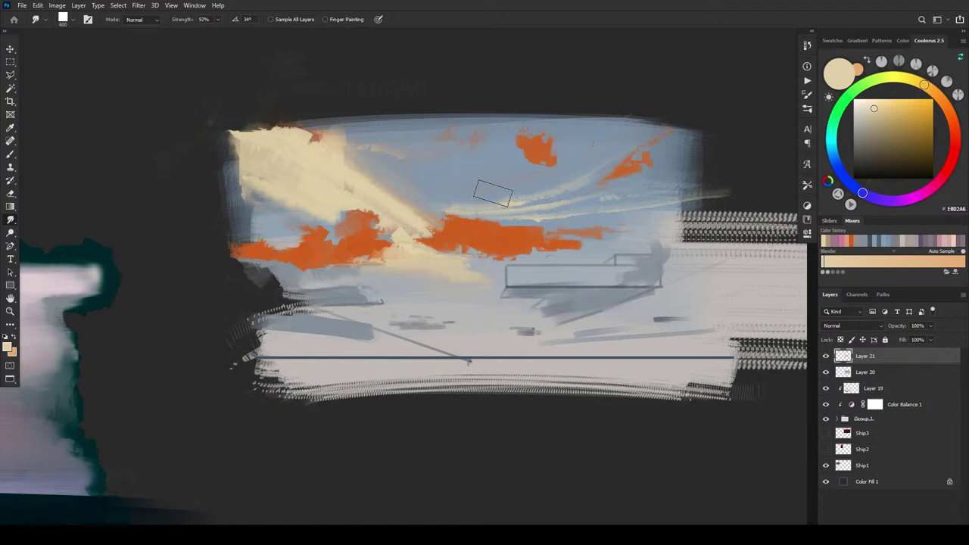
{"action": "left_click_drag", "start_coordinate": [611, 167], "coordinate": [596, 181]}
{"action": "mouse_move", "coordinate": [458, 246]}
{"action": "left_mouse_down"}
{"action": "mouse_move", "coordinate": [455, 196]}
{"action": "mouse_move", "coordinate": [469, 221]}
{"action": "mouse_move", "coordinate": [477, 206]}
{"action": "mouse_move", "coordinate": [470, 199]}
{"action": "mouse_move", "coordinate": [508, 231]}
{"action": "mouse_move", "coordinate": [477, 197]}
{"action": "mouse_move", "coordinate": [430, 216]}
{"action": "left_mouse_up"}
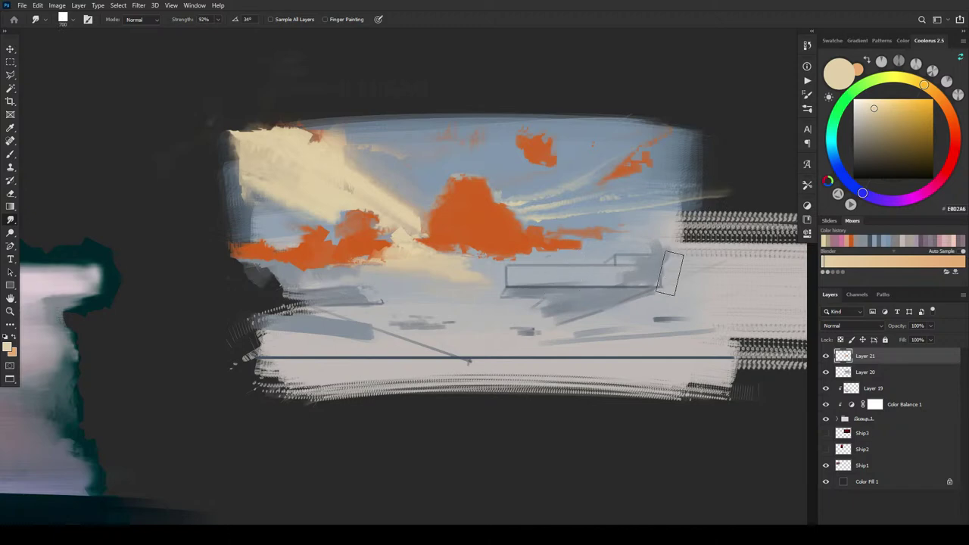
Step: Sample a gray-blue from the structure shading and brush flat gray undersides onto the orange clouds, including the small upper one
{"action": "key", "text": "b"}
{"action": "left_click", "coordinate": [606, 302], "text": "alt"}
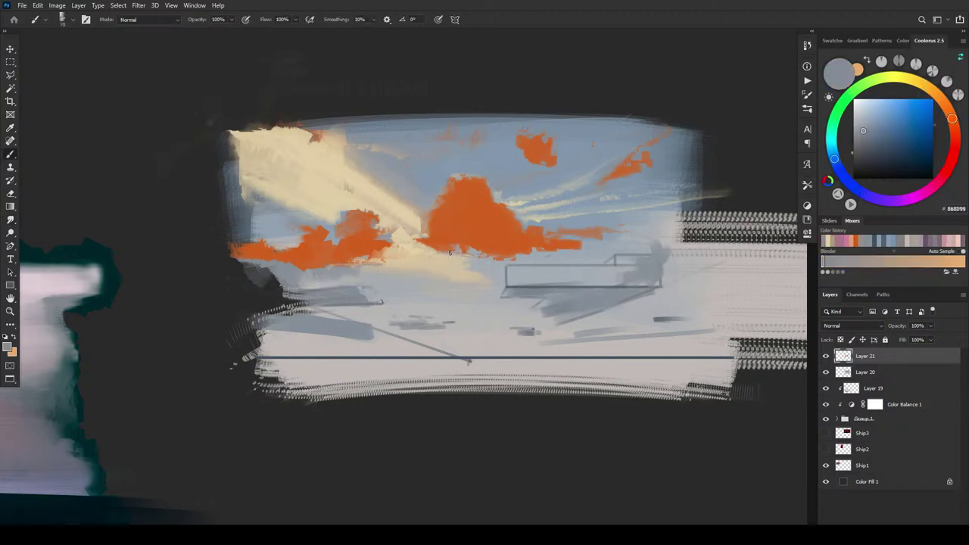
{"action": "mouse_move", "coordinate": [484, 243]}
{"action": "left_mouse_down"}
{"action": "mouse_move", "coordinate": [510, 245]}
{"action": "mouse_move", "coordinate": [461, 247]}
{"action": "mouse_move", "coordinate": [567, 242]}
{"action": "left_mouse_up"}
{"action": "mouse_move", "coordinate": [484, 239]}
{"action": "left_mouse_down"}
{"action": "mouse_move", "coordinate": [426, 239]}
{"action": "mouse_move", "coordinate": [482, 251]}
{"action": "left_mouse_up"}
{"action": "left_click_drag", "start_coordinate": [357, 250], "coordinate": [333, 260]}
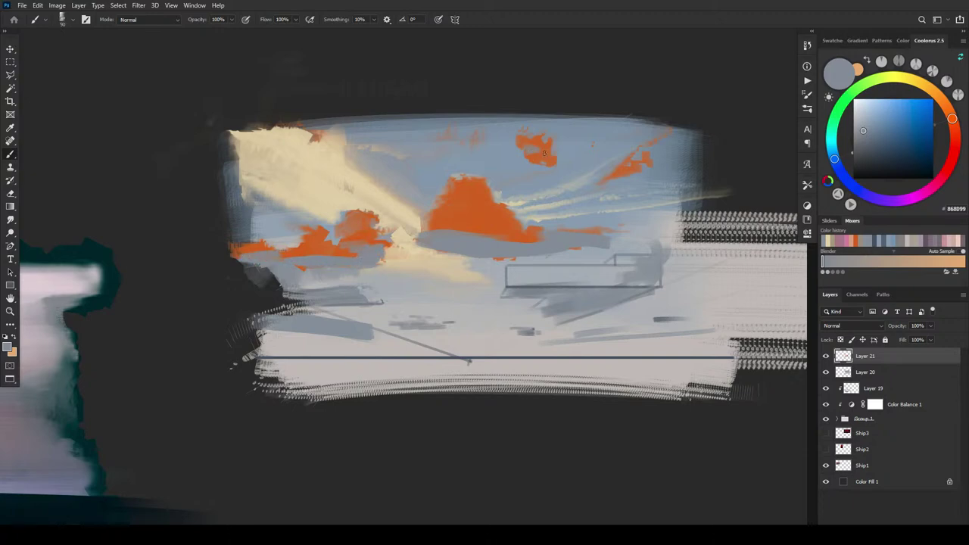
{"action": "left_click", "coordinate": [866, 141]}
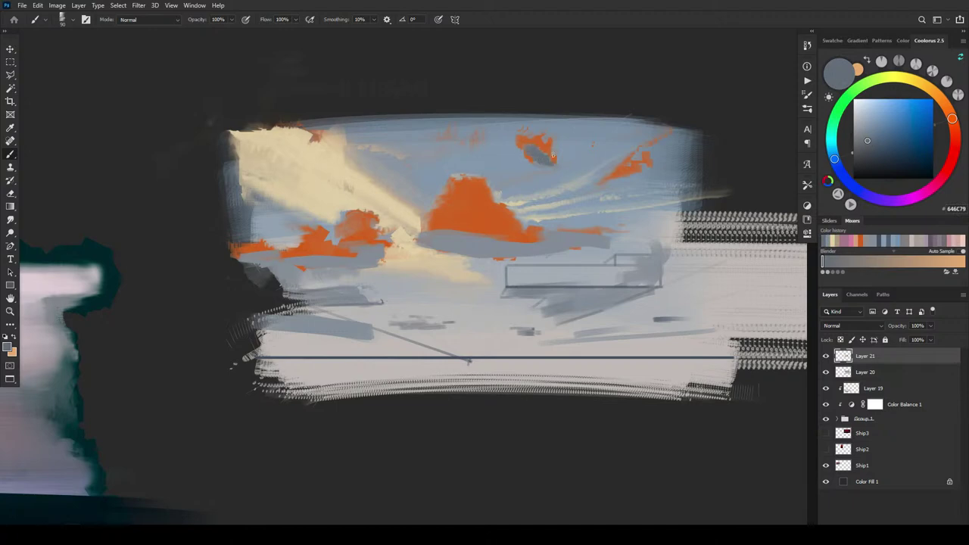
{"action": "left_click", "coordinate": [864, 131]}
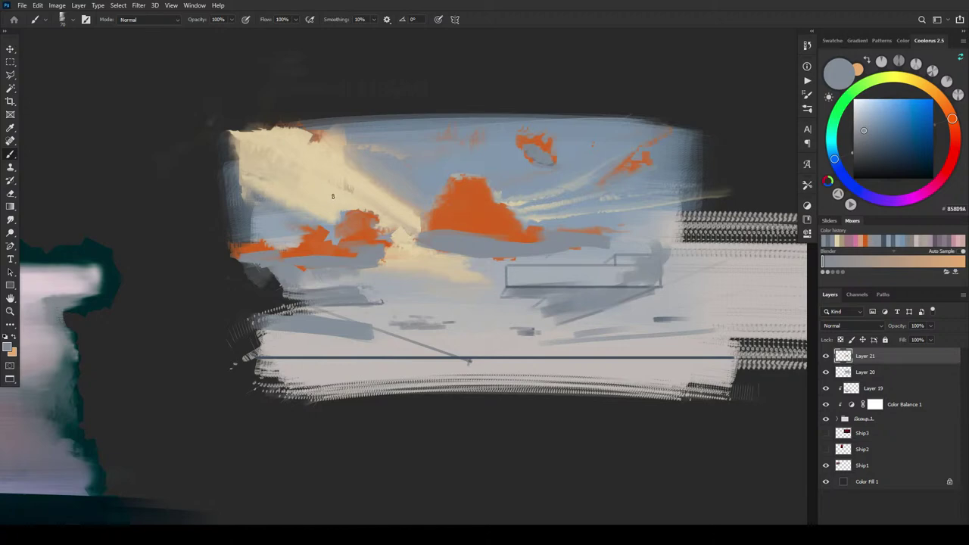
Step: Resize the smudge brush at 92% strength and push sky blue into the cream beam to soften and reshape its edges
{"action": "key", "text": "bracketright"}
{"action": "key", "text": "bracketright"}
{"action": "key", "text": "bracketright"}
{"action": "key", "text": "bracketright"}
{"action": "key", "text": "bracketright"}
{"action": "key", "text": "bracketright"}
{"action": "key", "text": "bracketleft"}
{"action": "key", "text": "bracketleft"}
{"action": "key", "text": "bracketleft"}
{"action": "key", "text": "r"}
{"action": "key", "text": "bracketleft"}
{"action": "key", "text": "bracketleft"}
{"action": "key", "text": "bracketleft"}
{"action": "key", "text": "bracketleft"}
{"action": "key", "text": "bracketleft"}
{"action": "mouse_move", "coordinate": [361, 162]}
{"action": "left_mouse_down"}
{"action": "mouse_move", "coordinate": [399, 175]}
{"action": "mouse_move", "coordinate": [392, 182]}
{"action": "mouse_move", "coordinate": [402, 193]}
{"action": "mouse_move", "coordinate": [413, 184]}
{"action": "mouse_move", "coordinate": [413, 218]}
{"action": "mouse_move", "coordinate": [383, 189]}
{"action": "mouse_move", "coordinate": [380, 198]}
{"action": "mouse_move", "coordinate": [409, 211]}
{"action": "mouse_move", "coordinate": [355, 158]}
{"action": "mouse_move", "coordinate": [412, 224]}
{"action": "mouse_move", "coordinate": [345, 165]}
{"action": "mouse_move", "coordinate": [330, 165]}
{"action": "mouse_move", "coordinate": [336, 176]}
{"action": "mouse_move", "coordinate": [316, 153]}
{"action": "mouse_move", "coordinate": [339, 148]}
{"action": "left_mouse_up"}
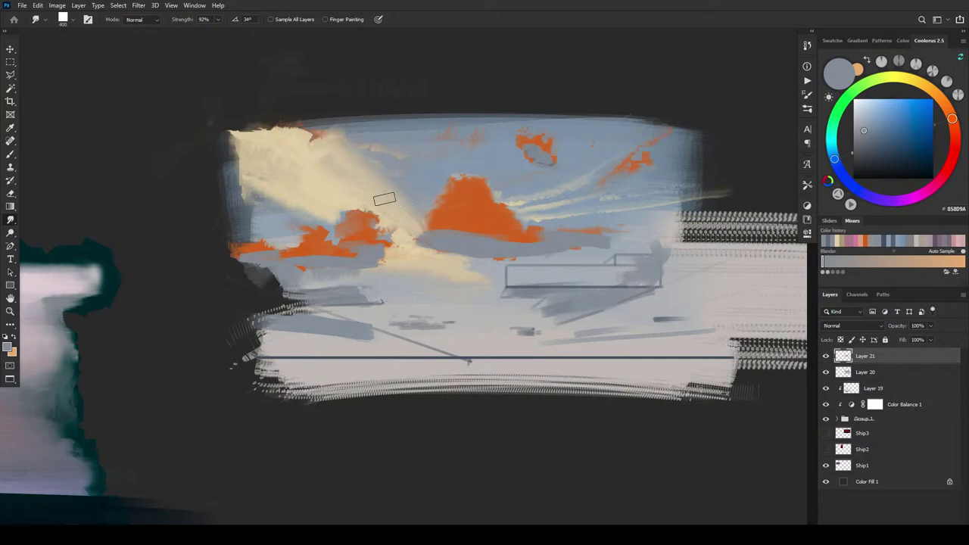
{"action": "mouse_move", "coordinate": [383, 198]}
{"action": "left_mouse_down"}
{"action": "mouse_move", "coordinate": [335, 147]}
{"action": "mouse_move", "coordinate": [311, 135]}
{"action": "mouse_move", "coordinate": [287, 143]}
{"action": "mouse_move", "coordinate": [283, 153]}
{"action": "mouse_move", "coordinate": [366, 164]}
{"action": "mouse_move", "coordinate": [342, 164]}
{"action": "mouse_move", "coordinate": [409, 181]}
{"action": "mouse_move", "coordinate": [397, 192]}
{"action": "mouse_move", "coordinate": [411, 201]}
{"action": "mouse_move", "coordinate": [401, 199]}
{"action": "mouse_move", "coordinate": [407, 176]}
{"action": "mouse_move", "coordinate": [360, 171]}
{"action": "mouse_move", "coordinate": [386, 185]}
{"action": "mouse_move", "coordinate": [360, 181]}
{"action": "mouse_move", "coordinate": [421, 212]}
{"action": "left_mouse_up"}
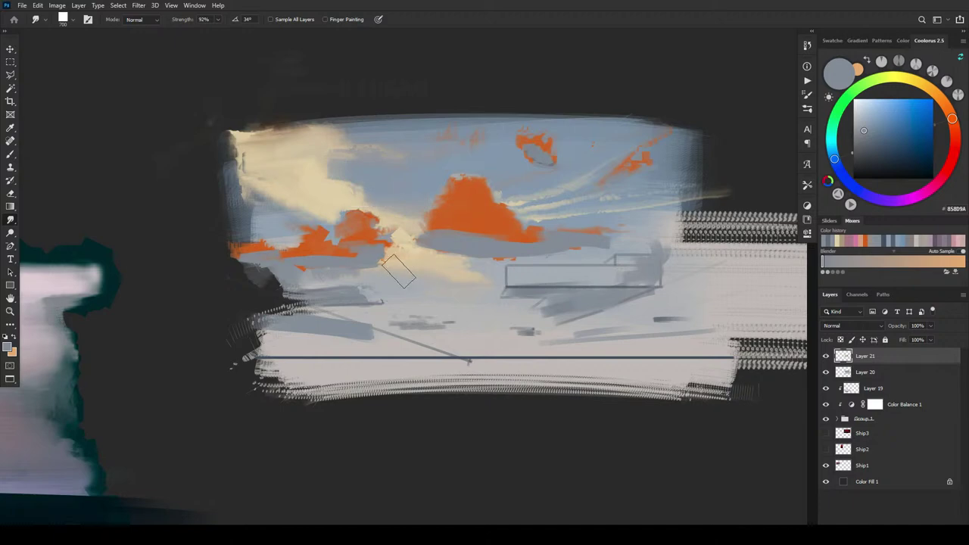
Step: Extend the cream glow beneath the central cloud and blend the cream's lower-left edge and the glow's underside into their surroundings
{"action": "key", "text": "bracketleft"}
{"action": "key", "text": "bracketleft"}
{"action": "key", "text": "bracketleft"}
{"action": "key", "text": "bracketleft"}
{"action": "key", "text": "bracketleft"}
{"action": "key", "text": "bracketleft"}
{"action": "key", "text": "bracketleft"}
{"action": "key", "text": "bracketleft"}
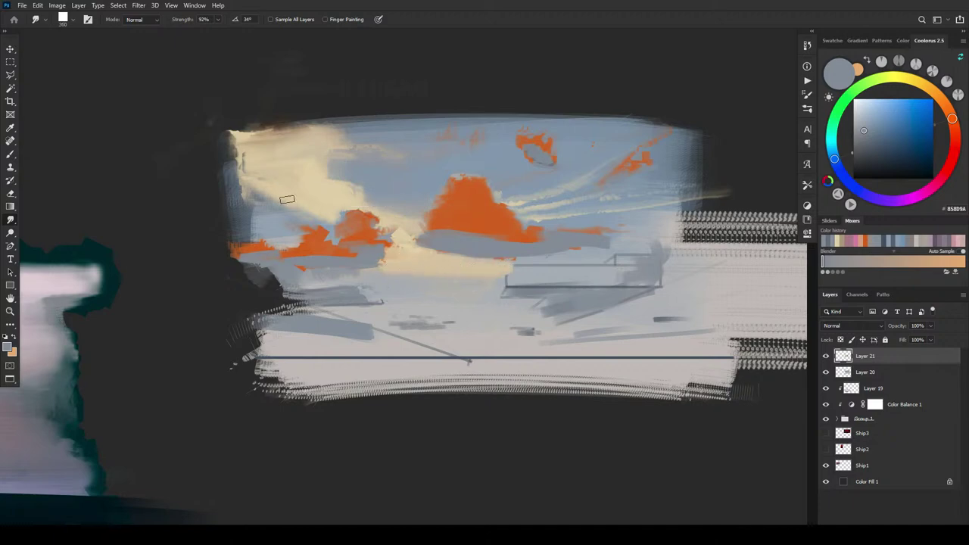
{"action": "key", "text": "bracketright"}
{"action": "key", "text": "bracketright"}
{"action": "key", "text": "bracketright"}
{"action": "key", "text": "bracketright"}
{"action": "key", "text": "bracketright"}
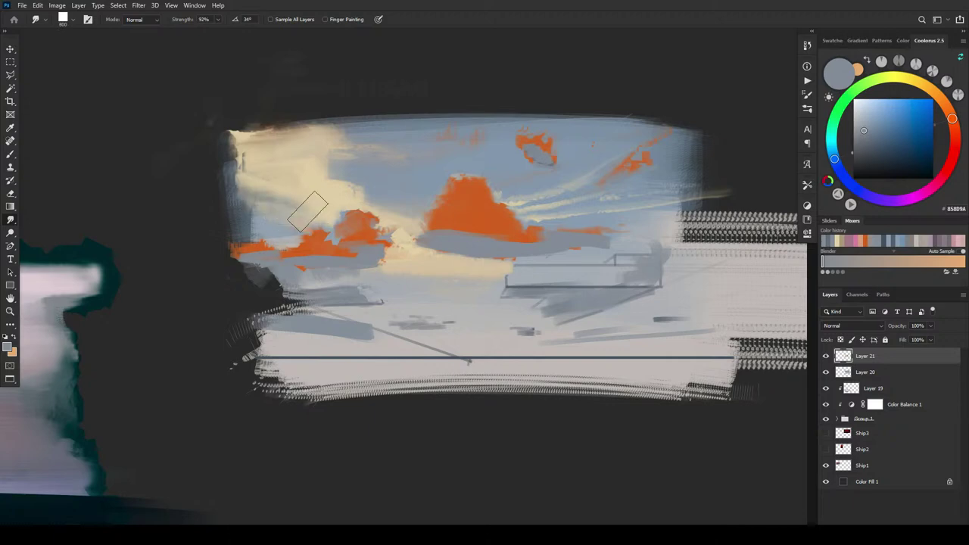
{"action": "left_click_drag", "start_coordinate": [307, 216], "coordinate": [256, 213]}
{"action": "left_click_drag", "start_coordinate": [378, 280], "coordinate": [471, 281]}
Step: Smudge diagonal blue-gray streaks through the cream area to split it into separate light rays
{"action": "key", "text": "bracketleft"}
{"action": "key", "text": "bracketleft"}
{"action": "key", "text": "bracketleft"}
{"action": "key", "text": "bracketleft"}
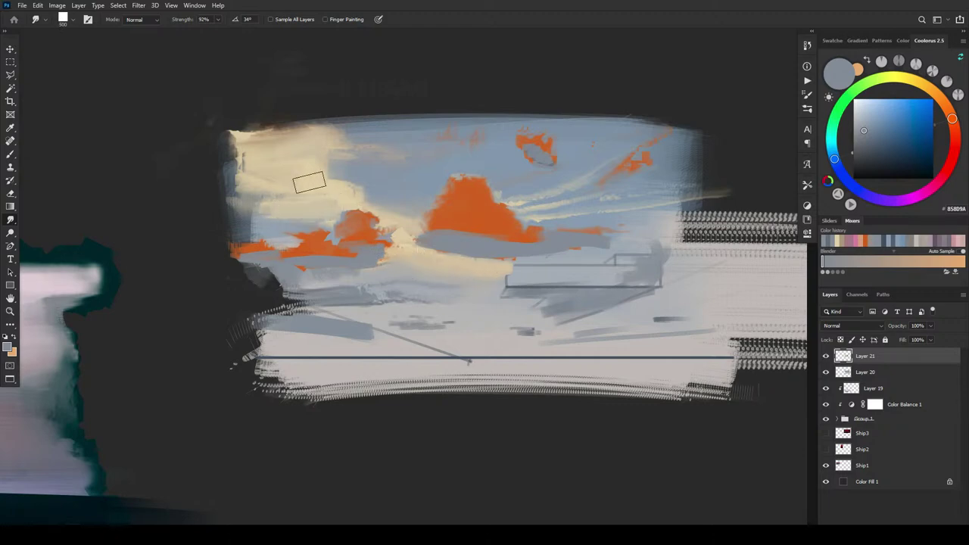
{"action": "mouse_move", "coordinate": [308, 161]}
{"action": "left_mouse_down"}
{"action": "mouse_move", "coordinate": [399, 210]}
{"action": "mouse_move", "coordinate": [359, 160]}
{"action": "mouse_move", "coordinate": [295, 134]}
{"action": "mouse_move", "coordinate": [330, 172]}
{"action": "mouse_move", "coordinate": [340, 152]}
{"action": "mouse_move", "coordinate": [386, 187]}
{"action": "mouse_move", "coordinate": [393, 171]}
{"action": "mouse_move", "coordinate": [352, 144]}
{"action": "mouse_move", "coordinate": [404, 186]}
{"action": "left_mouse_up"}
{"action": "key", "text": "bracketright"}
{"action": "left_click_drag", "start_coordinate": [363, 160], "coordinate": [414, 183]}
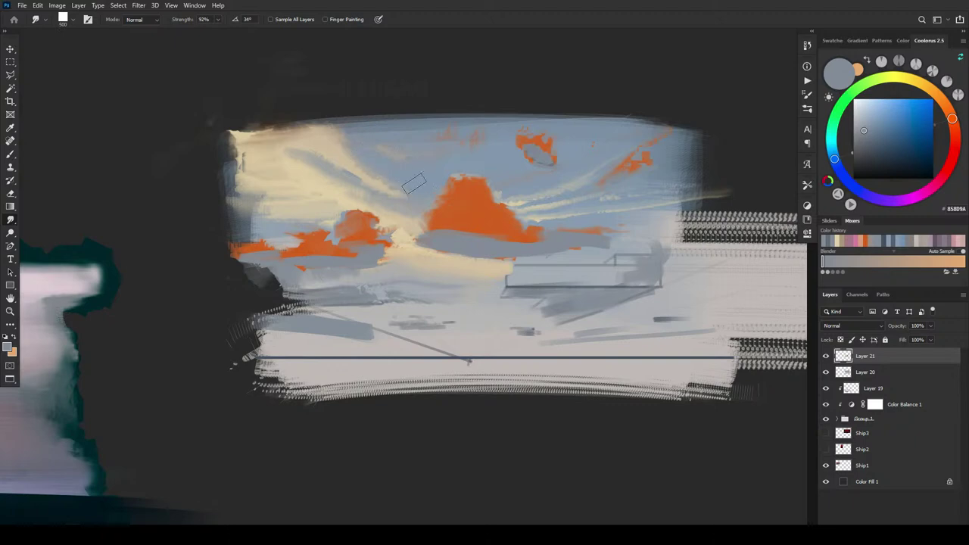
{"action": "left_click_drag", "start_coordinate": [370, 155], "coordinate": [338, 139]}
{"action": "key", "text": "["}
{"action": "left_click_drag", "start_coordinate": [277, 150], "coordinate": [339, 178]}
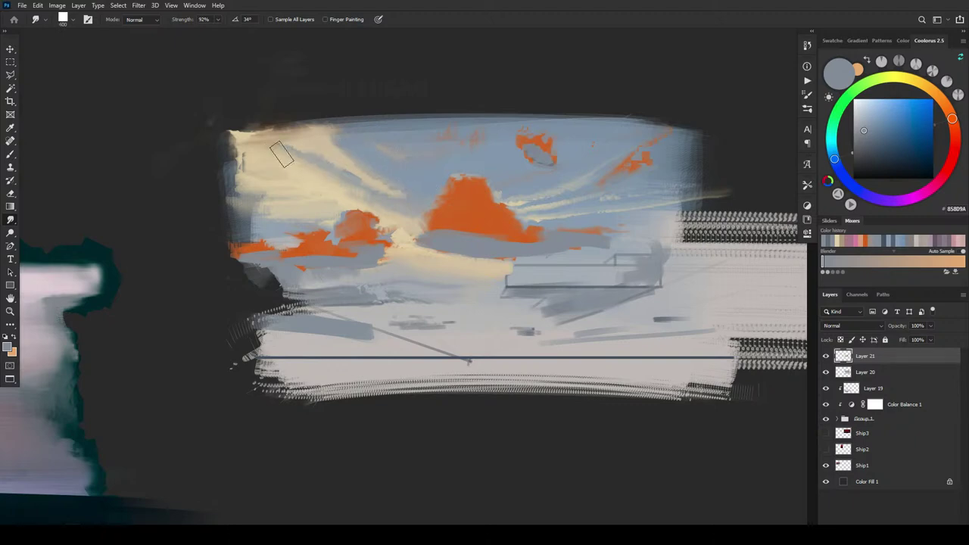
Step: Smudge the cream rays into one billowing cloud mass and pull it past the sky block's left and upper edges
{"action": "mouse_move", "coordinate": [282, 148]}
{"action": "left_mouse_down"}
{"action": "mouse_move", "coordinate": [241, 139]}
{"action": "mouse_move", "coordinate": [249, 149]}
{"action": "mouse_move", "coordinate": [302, 151]}
{"action": "mouse_move", "coordinate": [307, 165]}
{"action": "mouse_move", "coordinate": [277, 186]}
{"action": "mouse_move", "coordinate": [275, 206]}
{"action": "mouse_move", "coordinate": [305, 216]}
{"action": "mouse_move", "coordinate": [251, 218]}
{"action": "mouse_move", "coordinate": [295, 194]}
{"action": "mouse_move", "coordinate": [325, 207]}
{"action": "mouse_move", "coordinate": [310, 191]}
{"action": "mouse_move", "coordinate": [216, 170]}
{"action": "left_mouse_up"}
{"action": "mouse_move", "coordinate": [351, 189]}
{"action": "left_mouse_down"}
{"action": "mouse_move", "coordinate": [383, 208]}
{"action": "mouse_move", "coordinate": [350, 179]}
{"action": "mouse_move", "coordinate": [414, 219]}
{"action": "mouse_move", "coordinate": [327, 155]}
{"action": "mouse_move", "coordinate": [346, 171]}
{"action": "mouse_move", "coordinate": [306, 180]}
{"action": "mouse_move", "coordinate": [356, 186]}
{"action": "mouse_move", "coordinate": [335, 144]}
{"action": "mouse_move", "coordinate": [373, 130]}
{"action": "mouse_move", "coordinate": [406, 143]}
{"action": "left_mouse_up"}
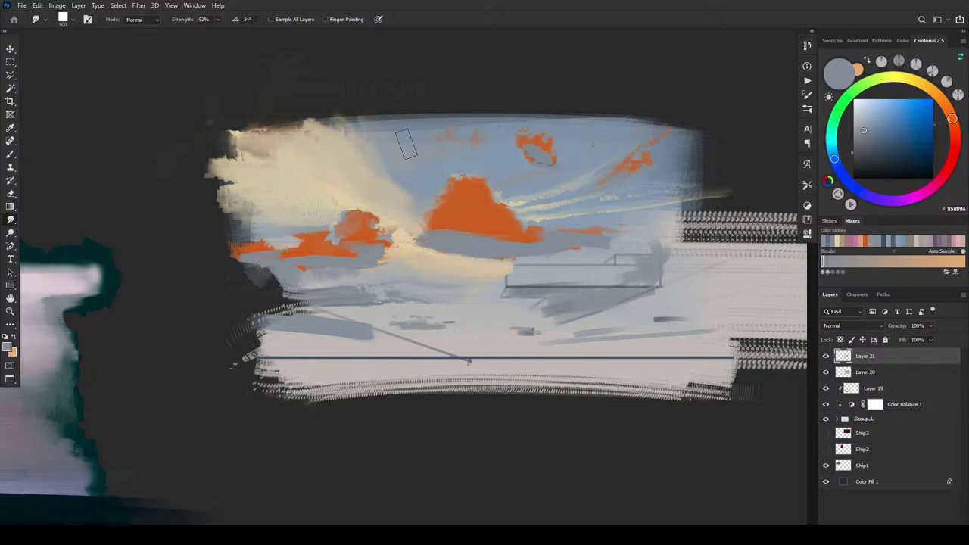
{"action": "mouse_move", "coordinate": [333, 136]}
{"action": "left_mouse_down"}
{"action": "mouse_move", "coordinate": [358, 143]}
{"action": "mouse_move", "coordinate": [355, 133]}
{"action": "mouse_move", "coordinate": [290, 125]}
{"action": "left_mouse_up"}
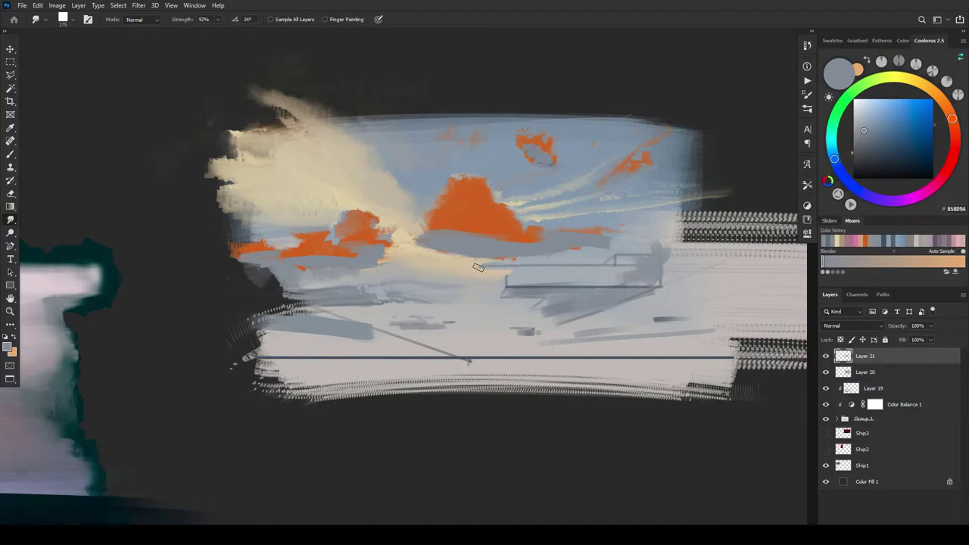
Step: Blend the right end of the cream glow over the box outline beneath the central cloud with a larger smudge brush
{"action": "key", "text": "bracketright"}
{"action": "key", "text": "bracketright"}
{"action": "mouse_move", "coordinate": [512, 266]}
{"action": "left_mouse_down"}
{"action": "mouse_move", "coordinate": [457, 261]}
{"action": "mouse_move", "coordinate": [468, 272]}
{"action": "mouse_move", "coordinate": [455, 277]}
{"action": "mouse_move", "coordinate": [523, 260]}
{"action": "left_mouse_up"}
{"action": "key", "text": "bracketright"}
{"action": "key", "text": "bracketright"}
{"action": "key", "text": "bracketright"}
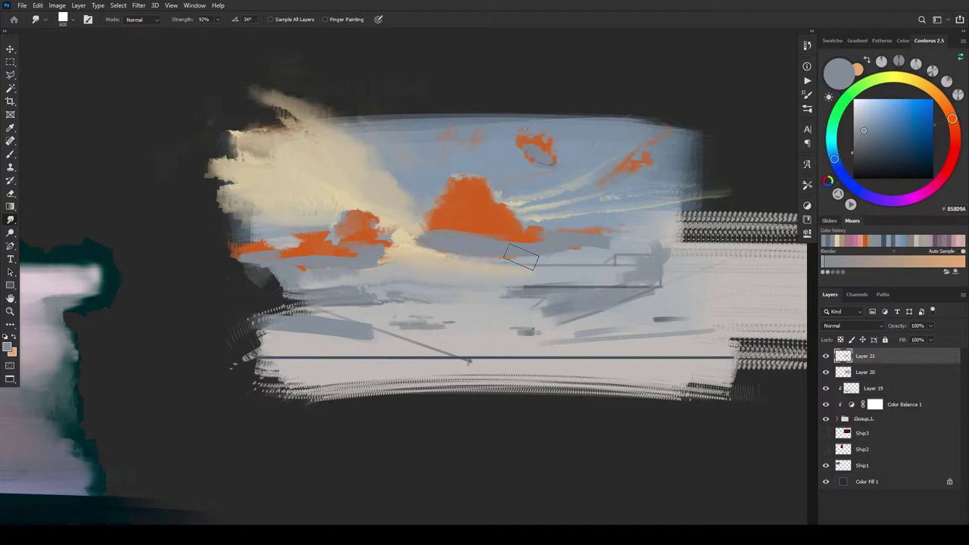
Step: Pull a horizontal gray streak through the cream cloud and soften the thin light streaks beside the tall orange cloud
{"action": "mouse_move", "coordinate": [401, 201]}
{"action": "left_mouse_down"}
{"action": "mouse_move", "coordinate": [371, 195]}
{"action": "mouse_move", "coordinate": [405, 181]}
{"action": "mouse_move", "coordinate": [361, 169]}
{"action": "mouse_move", "coordinate": [277, 174]}
{"action": "left_mouse_up"}
{"action": "key", "text": "bracketleft"}
{"action": "key", "text": "bracketleft"}
{"action": "key", "text": "bracketleft"}
{"action": "key", "text": "bracketleft"}
{"action": "left_click_drag", "start_coordinate": [504, 198], "coordinate": [589, 199]}
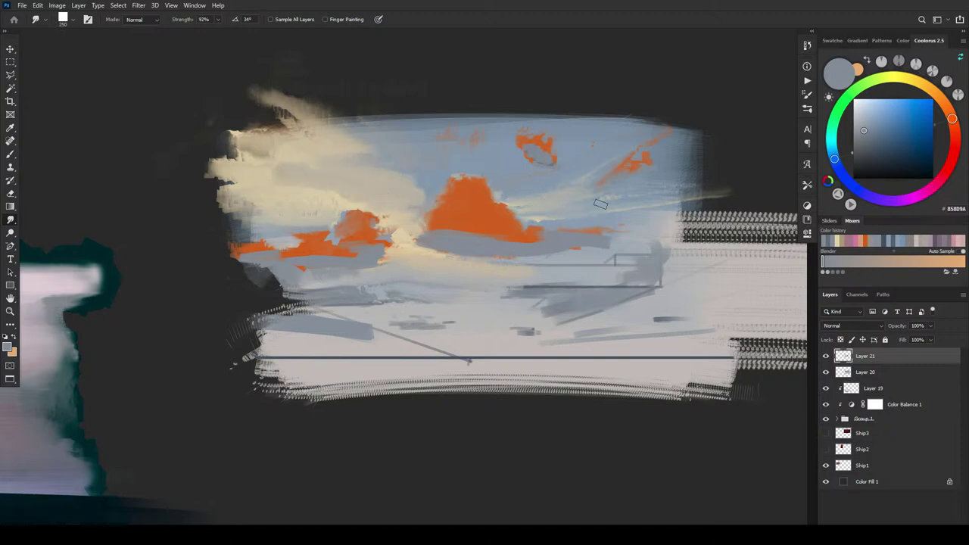
Step: Enlarge the smudge brush to 700 px and sweep horizontal blue and cream bands across the upper-left sky, past its edge
{"action": "key", "text": "bracketright"}
{"action": "key", "text": "bracketright"}
{"action": "key", "text": "bracketright"}
{"action": "key", "text": "bracketright"}
{"action": "key", "text": "bracketright"}
{"action": "key", "text": "bracketright"}
{"action": "key", "text": "bracketright"}
{"action": "key", "text": "bracketright"}
{"action": "left_click_drag", "start_coordinate": [422, 186], "coordinate": [365, 183]}
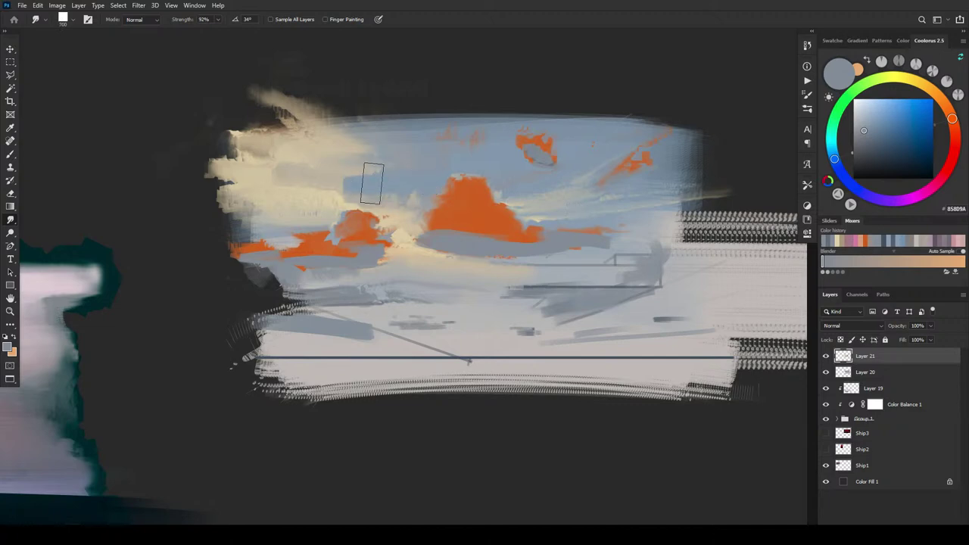
{"action": "mouse_move", "coordinate": [396, 151]}
{"action": "left_mouse_down"}
{"action": "mouse_move", "coordinate": [283, 167]}
{"action": "mouse_move", "coordinate": [356, 169]}
{"action": "mouse_move", "coordinate": [301, 157]}
{"action": "mouse_move", "coordinate": [296, 143]}
{"action": "mouse_move", "coordinate": [338, 135]}
{"action": "mouse_move", "coordinate": [282, 118]}
{"action": "mouse_move", "coordinate": [437, 116]}
{"action": "mouse_move", "coordinate": [317, 111]}
{"action": "mouse_move", "coordinate": [258, 122]}
{"action": "mouse_move", "coordinate": [261, 149]}
{"action": "mouse_move", "coordinate": [201, 146]}
{"action": "mouse_move", "coordinate": [173, 151]}
{"action": "left_mouse_up"}
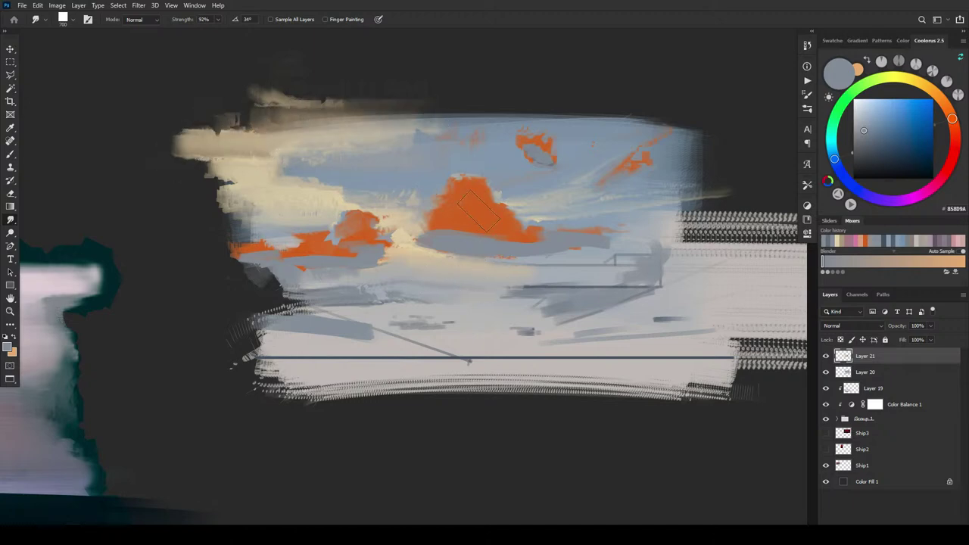
Step: Brush a muted peach-brown (AE9580) over the tall central orange cloud and its trailing band on the right
{"action": "key", "text": "b"}
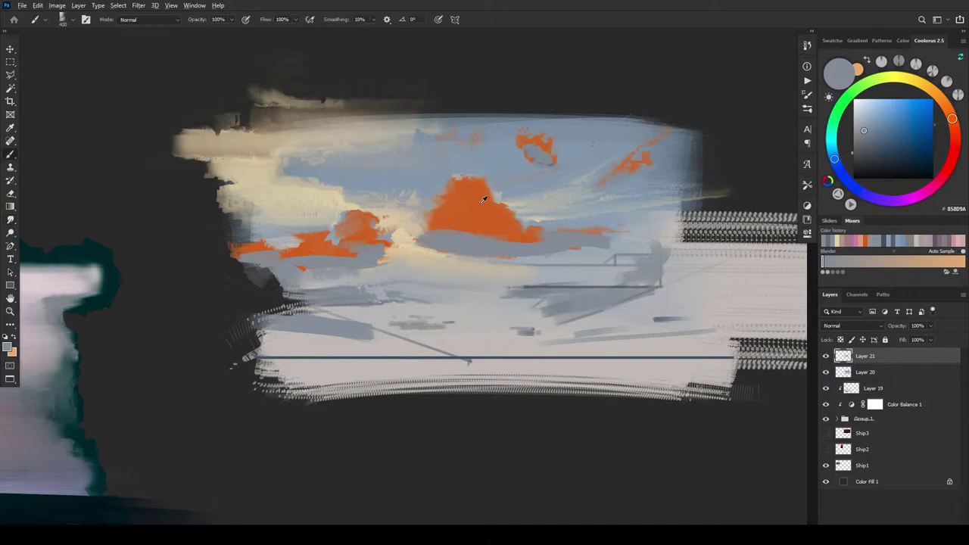
{"action": "left_click", "coordinate": [483, 199], "text": "alt"}
{"action": "left_click_drag", "start_coordinate": [881, 134], "coordinate": [873, 114]}
{"action": "mouse_move", "coordinate": [442, 223]}
{"action": "left_mouse_down"}
{"action": "mouse_move", "coordinate": [482, 231]}
{"action": "mouse_move", "coordinate": [432, 224]}
{"action": "mouse_move", "coordinate": [502, 233]}
{"action": "mouse_move", "coordinate": [476, 233]}
{"action": "mouse_move", "coordinate": [473, 212]}
{"action": "mouse_move", "coordinate": [446, 207]}
{"action": "mouse_move", "coordinate": [470, 204]}
{"action": "mouse_move", "coordinate": [472, 182]}
{"action": "mouse_move", "coordinate": [498, 203]}
{"action": "mouse_move", "coordinate": [475, 209]}
{"action": "mouse_move", "coordinate": [478, 190]}
{"action": "mouse_move", "coordinate": [453, 208]}
{"action": "mouse_move", "coordinate": [507, 224]}
{"action": "mouse_move", "coordinate": [517, 239]}
{"action": "mouse_move", "coordinate": [581, 225]}
{"action": "mouse_move", "coordinate": [602, 234]}
{"action": "left_mouse_up"}
{"action": "left_click", "coordinate": [875, 124]}
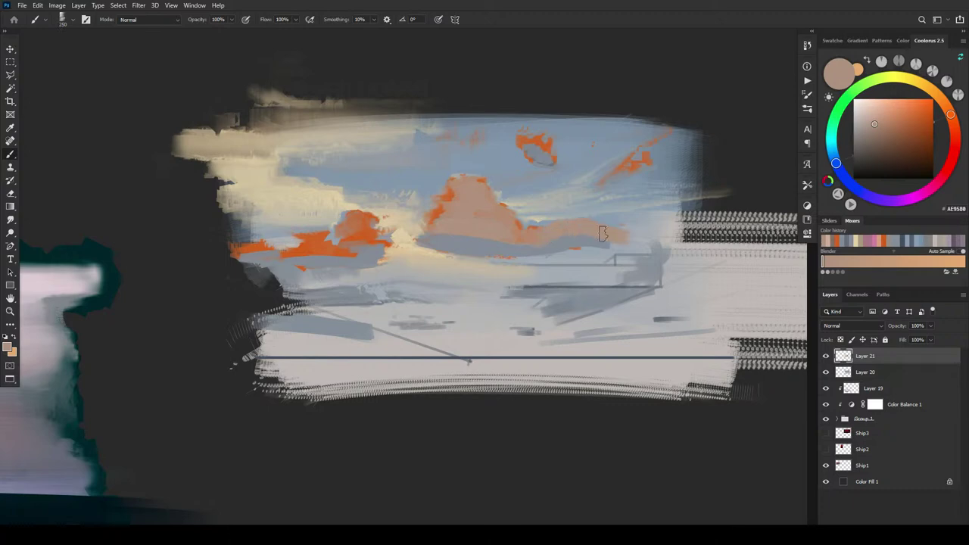
Step: Paint warm light gray (ABA6A1) over the orange areas of the central, small upper and left clouds
{"action": "left_click", "coordinate": [858, 125]}
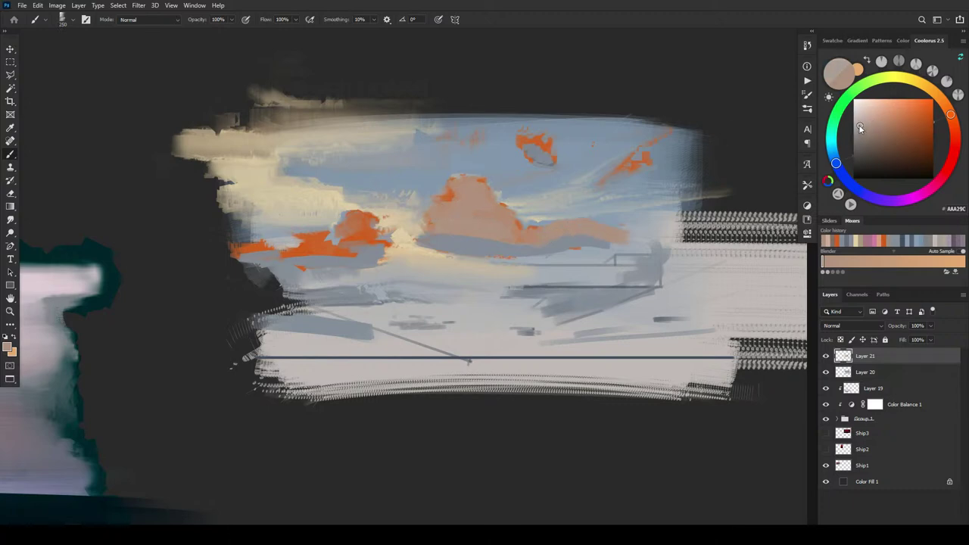
{"action": "mouse_move", "coordinate": [500, 236]}
{"action": "left_mouse_down"}
{"action": "mouse_move", "coordinate": [449, 213]}
{"action": "mouse_move", "coordinate": [471, 203]}
{"action": "mouse_move", "coordinate": [447, 203]}
{"action": "mouse_move", "coordinate": [472, 185]}
{"action": "mouse_move", "coordinate": [461, 200]}
{"action": "mouse_move", "coordinate": [506, 222]}
{"action": "left_mouse_up"}
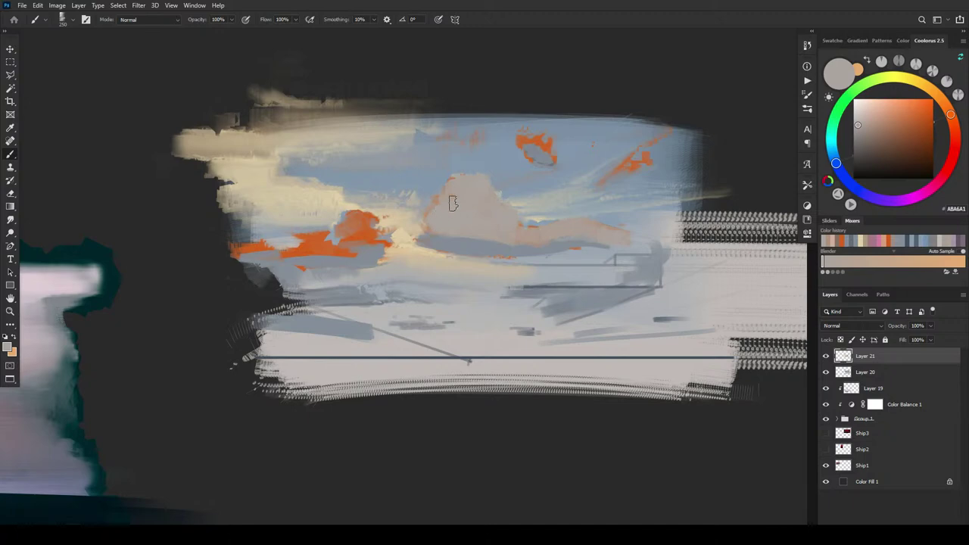
{"action": "left_click_drag", "start_coordinate": [520, 138], "coordinate": [561, 154]}
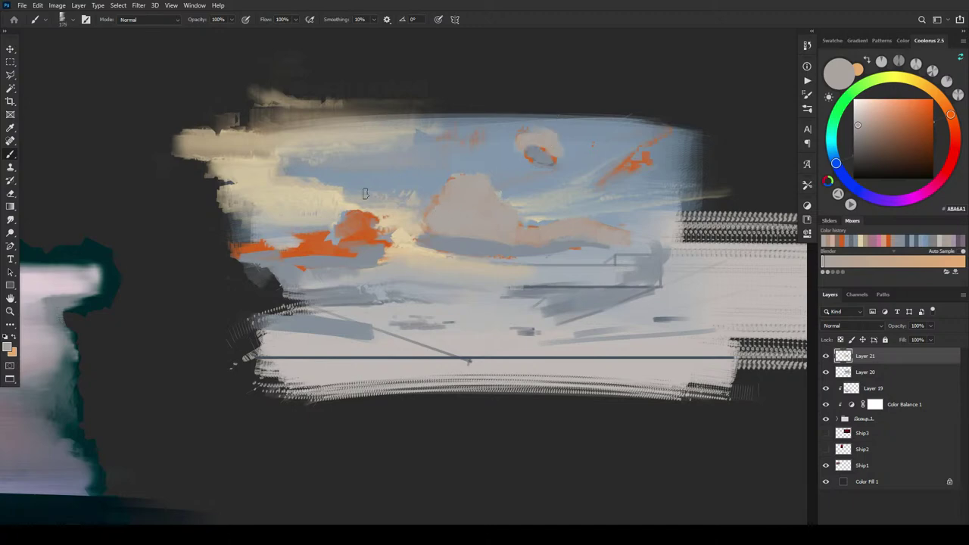
{"action": "mouse_move", "coordinate": [371, 226]}
{"action": "left_mouse_down"}
{"action": "mouse_move", "coordinate": [362, 243]}
{"action": "mouse_move", "coordinate": [369, 236]}
{"action": "mouse_move", "coordinate": [354, 222]}
{"action": "mouse_move", "coordinate": [318, 248]}
{"action": "mouse_move", "coordinate": [246, 252]}
{"action": "mouse_move", "coordinate": [285, 247]}
{"action": "left_mouse_up"}
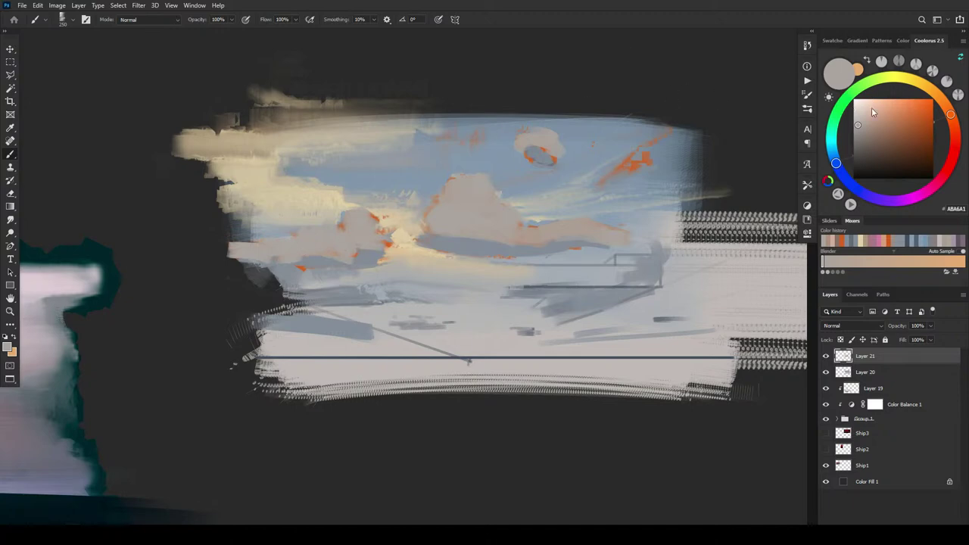
Step: Paint rounded off-white (EFEAE7) highlights over the central cloud's lobes and along its right-hand tail
{"action": "left_click_drag", "start_coordinate": [872, 109], "coordinate": [856, 104]}
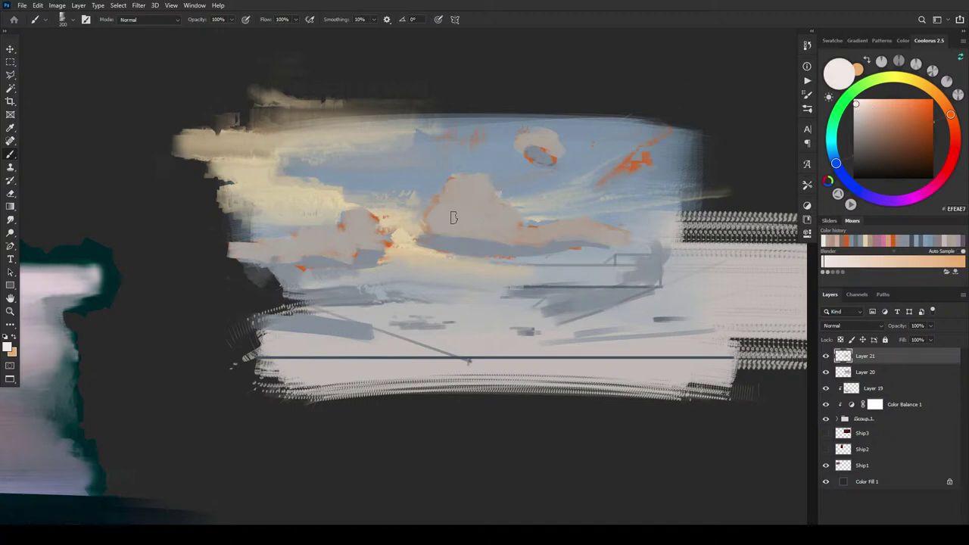
{"action": "left_click_drag", "start_coordinate": [476, 212], "coordinate": [458, 218]}
{"action": "key", "text": "]"}
{"action": "key", "text": "]"}
{"action": "key", "text": "]"}
{"action": "key", "text": "]"}
{"action": "key", "text": "]"}
{"action": "mouse_move", "coordinate": [469, 218]}
{"action": "left_mouse_down"}
{"action": "mouse_move", "coordinate": [440, 221]}
{"action": "mouse_move", "coordinate": [467, 195]}
{"action": "mouse_move", "coordinate": [456, 199]}
{"action": "mouse_move", "coordinate": [464, 184]}
{"action": "mouse_move", "coordinate": [466, 216]}
{"action": "mouse_move", "coordinate": [459, 186]}
{"action": "mouse_move", "coordinate": [483, 202]}
{"action": "mouse_move", "coordinate": [467, 216]}
{"action": "mouse_move", "coordinate": [514, 234]}
{"action": "mouse_move", "coordinate": [535, 241]}
{"action": "mouse_move", "coordinate": [560, 227]}
{"action": "mouse_move", "coordinate": [604, 235]}
{"action": "left_mouse_up"}
Step: Add puffs in a sampled pale gray to the left cloud and the small upper cloud, with gray shading beneath the latter
{"action": "left_click", "coordinate": [468, 193], "text": "alt"}
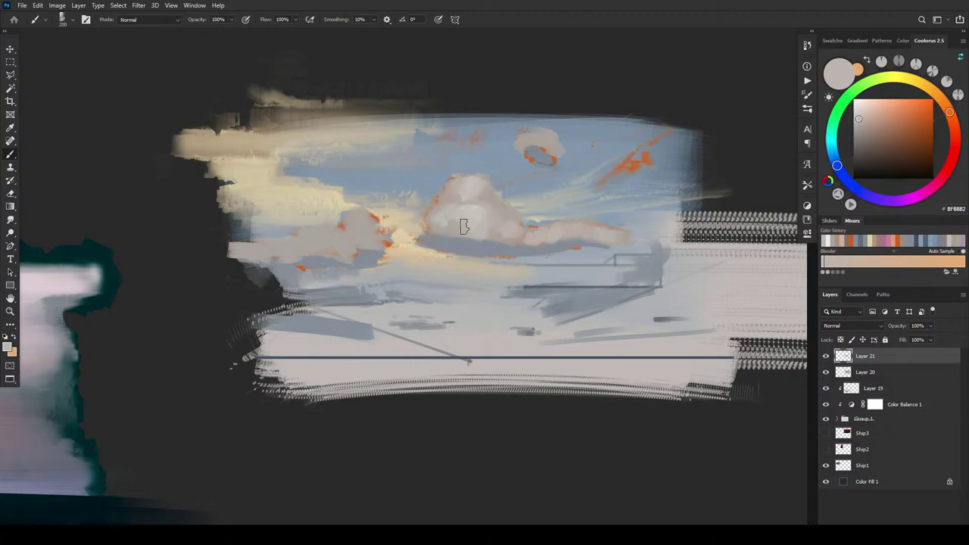
{"action": "mouse_move", "coordinate": [346, 251]}
{"action": "left_mouse_down"}
{"action": "mouse_move", "coordinate": [318, 232]}
{"action": "mouse_move", "coordinate": [328, 243]}
{"action": "mouse_move", "coordinate": [354, 226]}
{"action": "mouse_move", "coordinate": [374, 236]}
{"action": "mouse_move", "coordinate": [249, 251]}
{"action": "left_mouse_up"}
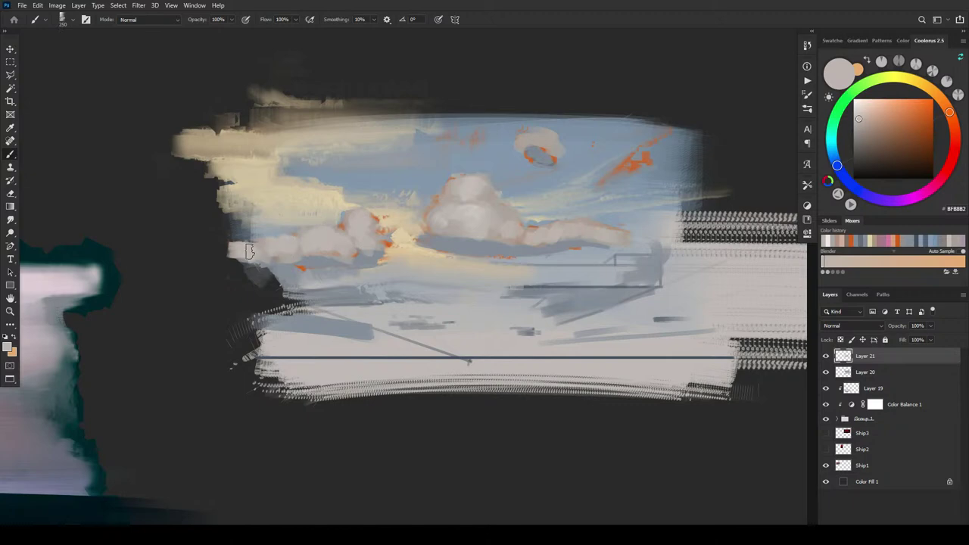
{"action": "mouse_move", "coordinate": [524, 142]}
{"action": "left_mouse_down"}
{"action": "mouse_move", "coordinate": [542, 150]}
{"action": "mouse_move", "coordinate": [530, 156]}
{"action": "mouse_move", "coordinate": [552, 151]}
{"action": "mouse_move", "coordinate": [535, 156]}
{"action": "mouse_move", "coordinate": [564, 168]}
{"action": "mouse_move", "coordinate": [551, 145]}
{"action": "left_mouse_up"}
{"action": "left_click", "coordinate": [543, 143], "text": "alt"}
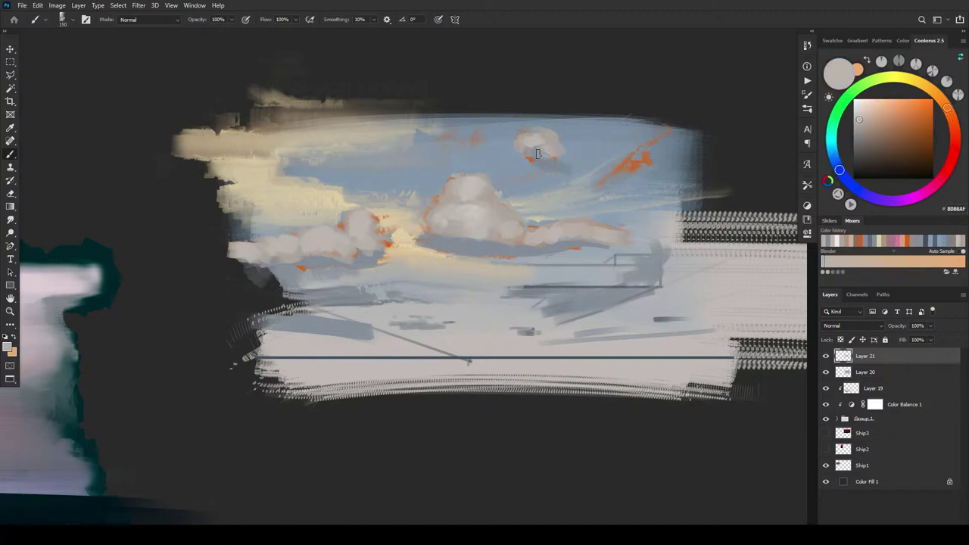
Step: Draw thin curved fold lines on the central cloud's lower billows in blue-gray sampled from the cloud
{"action": "left_click", "coordinate": [424, 230], "text": "alt"}
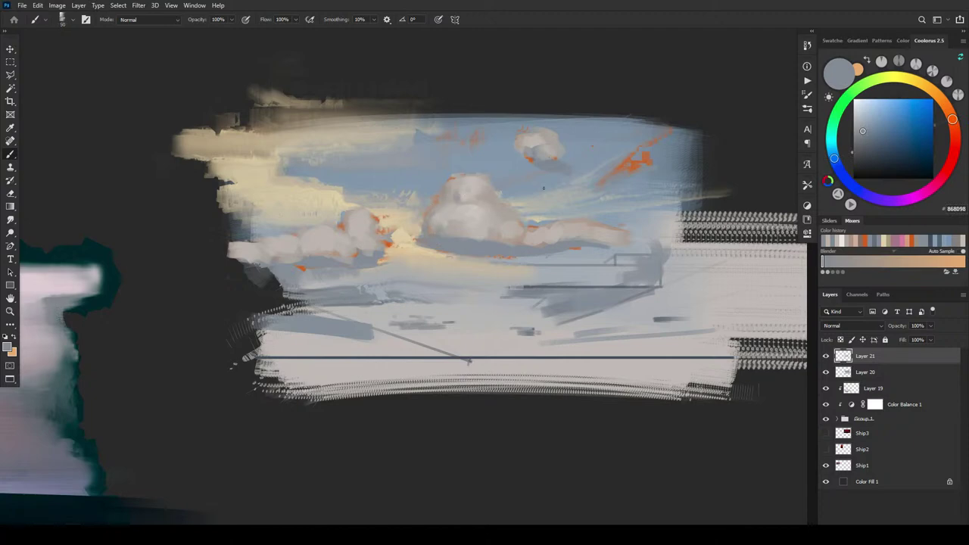
{"action": "key", "text": "ctrl+plus"}
{"action": "key", "text": "ctrl+plus"}
{"action": "key", "text": "ctrl+plus"}
{"action": "key", "text": "ctrl+plus"}
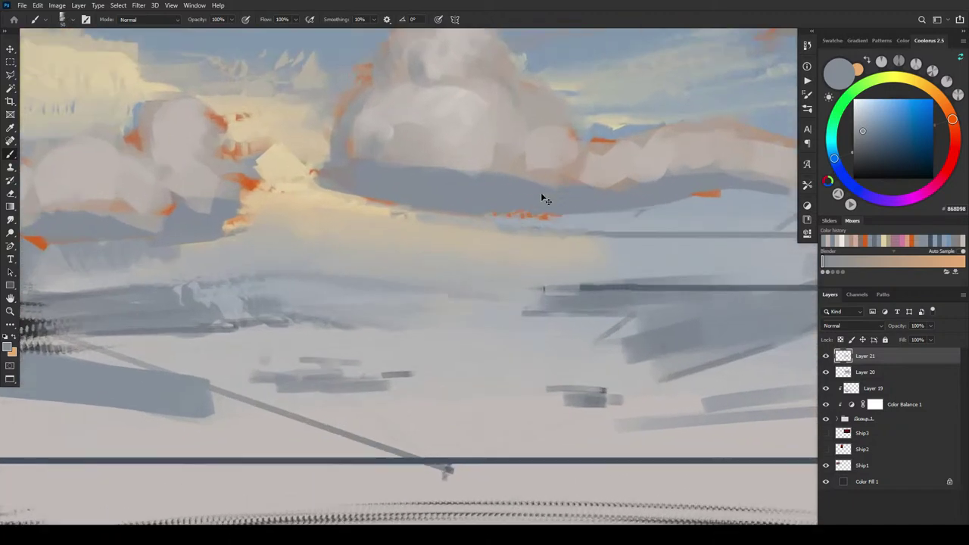
{"action": "scroll", "coordinate": [488, 187], "scroll_direction": "down", "scroll_amount": 4}
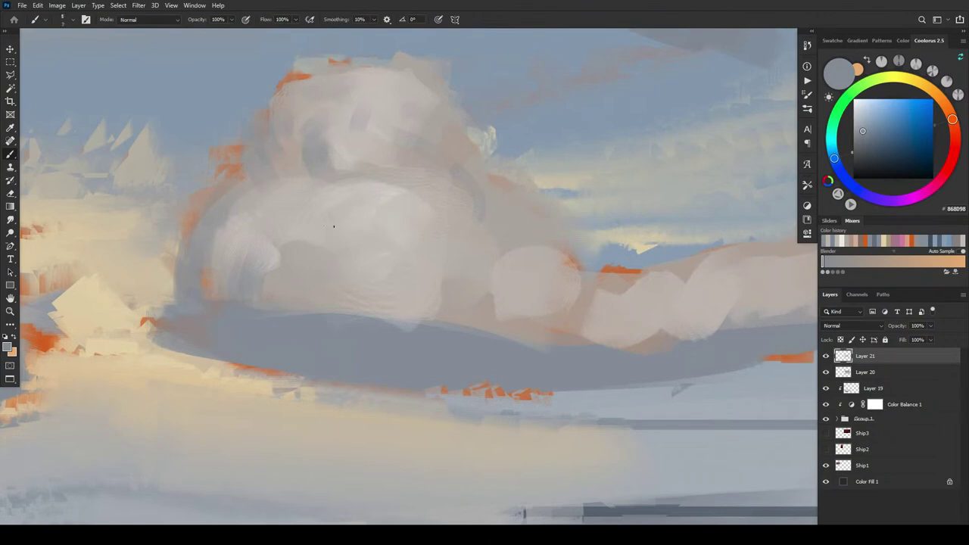
{"action": "mouse_move", "coordinate": [325, 233]}
{"action": "left_mouse_down"}
{"action": "mouse_move", "coordinate": [346, 217]}
{"action": "mouse_move", "coordinate": [379, 219]}
{"action": "left_mouse_up"}
{"action": "mouse_move", "coordinate": [436, 293]}
{"action": "left_mouse_down"}
{"action": "mouse_move", "coordinate": [429, 260]}
{"action": "mouse_move", "coordinate": [414, 241]}
{"action": "left_mouse_up"}
{"action": "mouse_move", "coordinate": [451, 311]}
{"action": "left_mouse_down"}
{"action": "mouse_move", "coordinate": [434, 269]}
{"action": "mouse_move", "coordinate": [443, 217]}
{"action": "mouse_move", "coordinate": [406, 195]}
{"action": "left_mouse_up"}
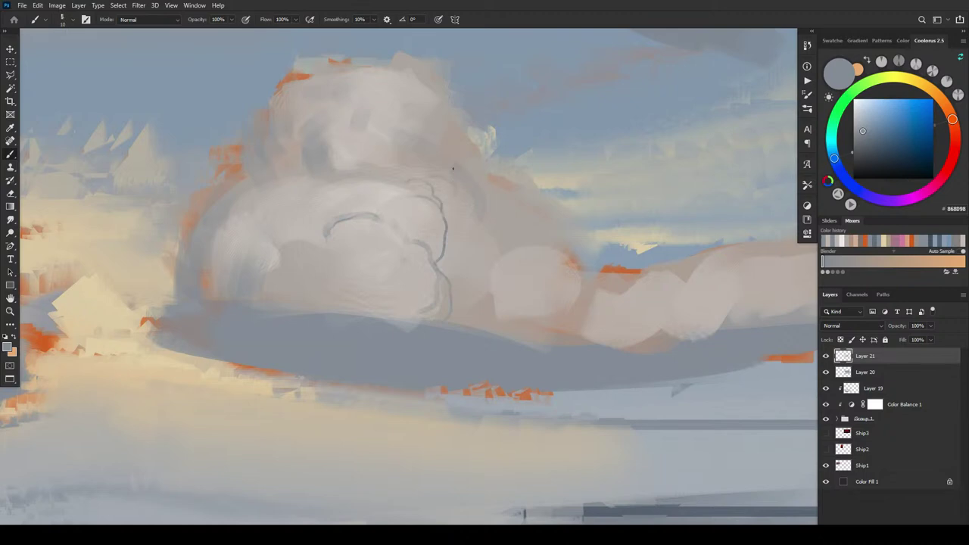
Step: Draw blue-gray contour lines around the central cloud's right shoulder and the left side of its upper lobe
{"action": "left_click_drag", "start_coordinate": [470, 218], "coordinate": [507, 254]}
{"action": "left_click_drag", "start_coordinate": [483, 185], "coordinate": [540, 204]}
{"action": "mouse_move", "coordinate": [298, 168]}
{"action": "left_mouse_down"}
{"action": "mouse_move", "coordinate": [321, 172]}
{"action": "mouse_move", "coordinate": [310, 157]}
{"action": "mouse_move", "coordinate": [310, 168]}
{"action": "mouse_move", "coordinate": [292, 170]}
{"action": "mouse_move", "coordinate": [299, 158]}
{"action": "mouse_move", "coordinate": [289, 170]}
{"action": "mouse_move", "coordinate": [305, 150]}
{"action": "mouse_move", "coordinate": [319, 107]}
{"action": "left_mouse_up"}
Step: Shade the central cloud's left edge and the dip beside its right-hand tail with a larger blue-gray brush
{"action": "key", "text": "bracketright"}
{"action": "key", "text": "bracketright"}
{"action": "key", "text": "bracketright"}
{"action": "key", "text": "bracketright"}
{"action": "key", "text": "bracketright"}
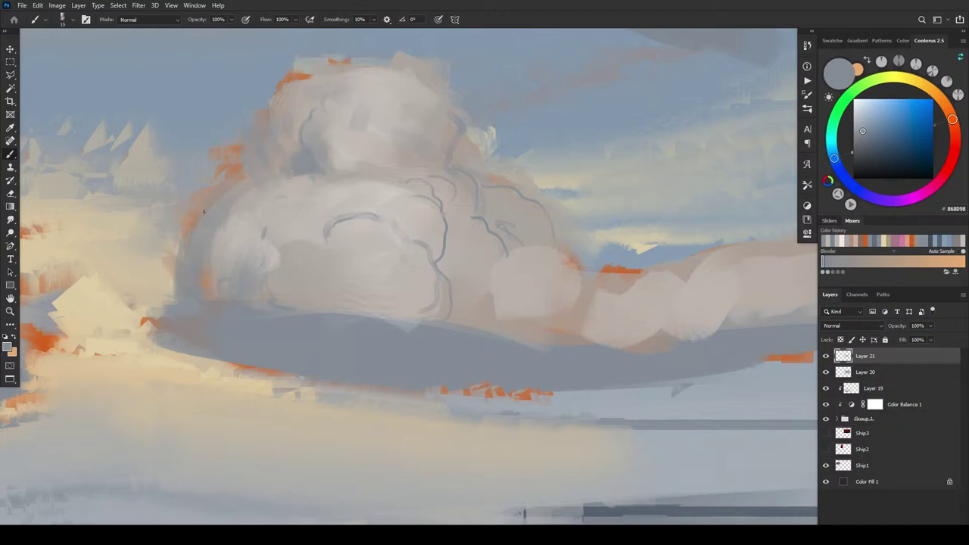
{"action": "key", "text": "bracketright"}
{"action": "key", "text": "bracketright"}
{"action": "left_click_drag", "start_coordinate": [625, 278], "coordinate": [695, 260]}
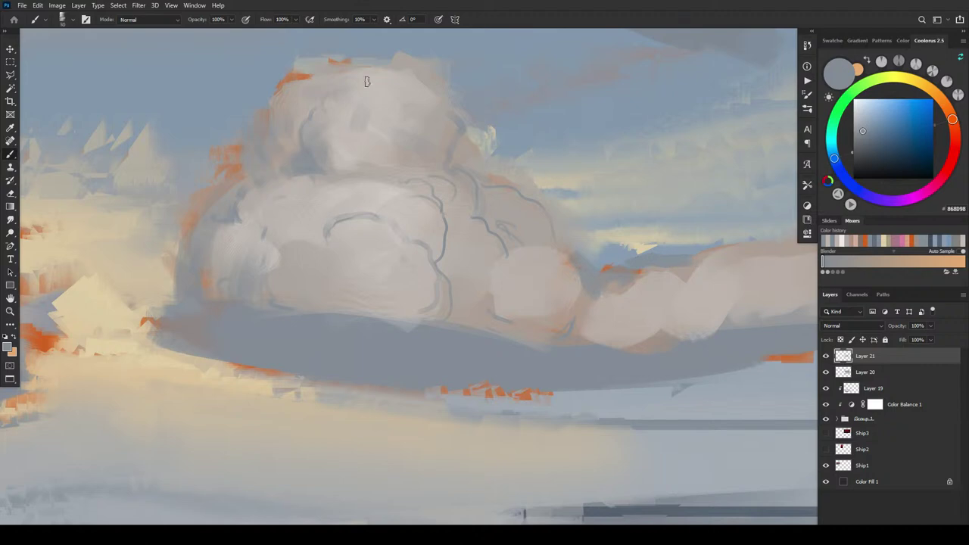
Step: Refine the central cloud's lower puffs with sampled light gray and blue-gray tones at varying brush sizes
{"action": "scroll", "coordinate": [443, 298], "scroll_direction": "down", "scroll_amount": 10}
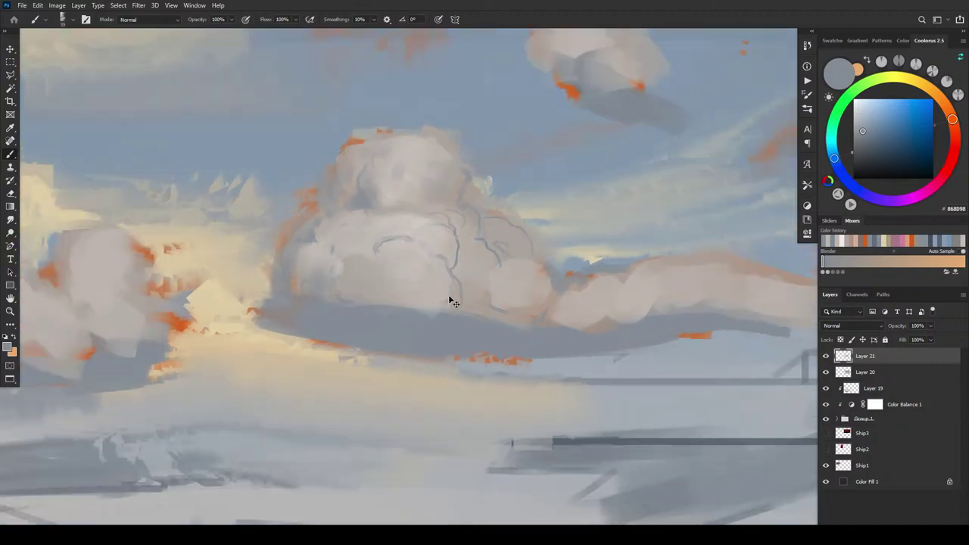
{"action": "scroll", "coordinate": [438, 305], "scroll_direction": "up", "scroll_amount": 10}
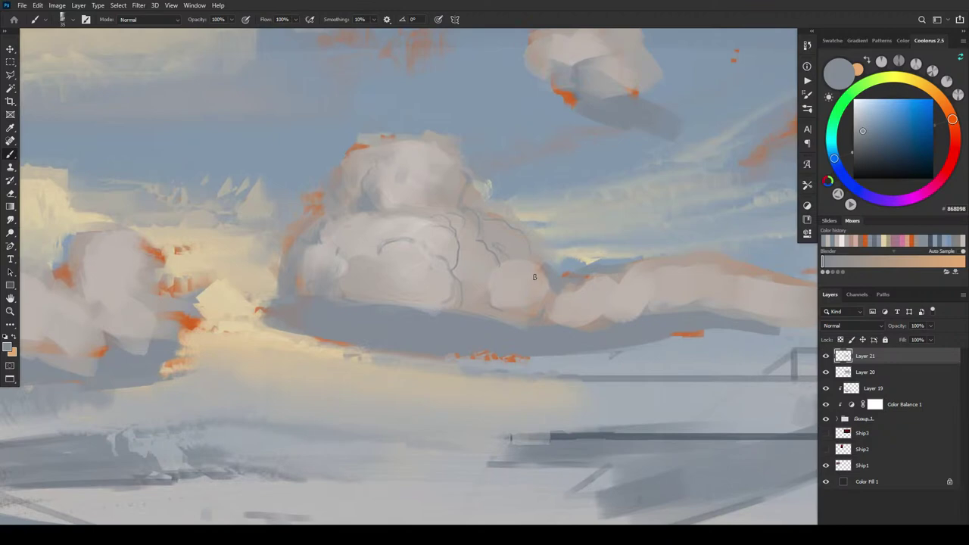
{"action": "scroll", "coordinate": [534, 277], "scroll_direction": "down", "scroll_amount": 5}
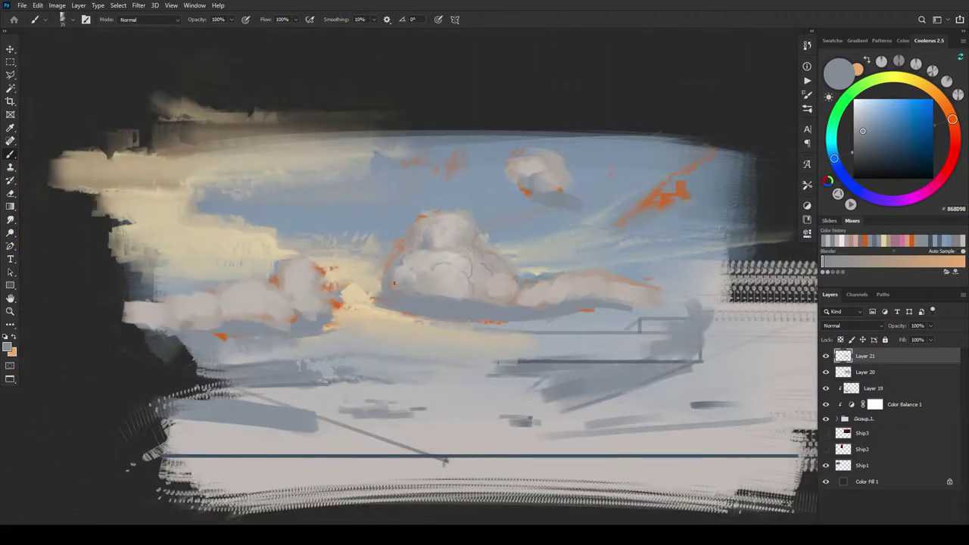
{"action": "left_click", "coordinate": [443, 271], "text": "alt"}
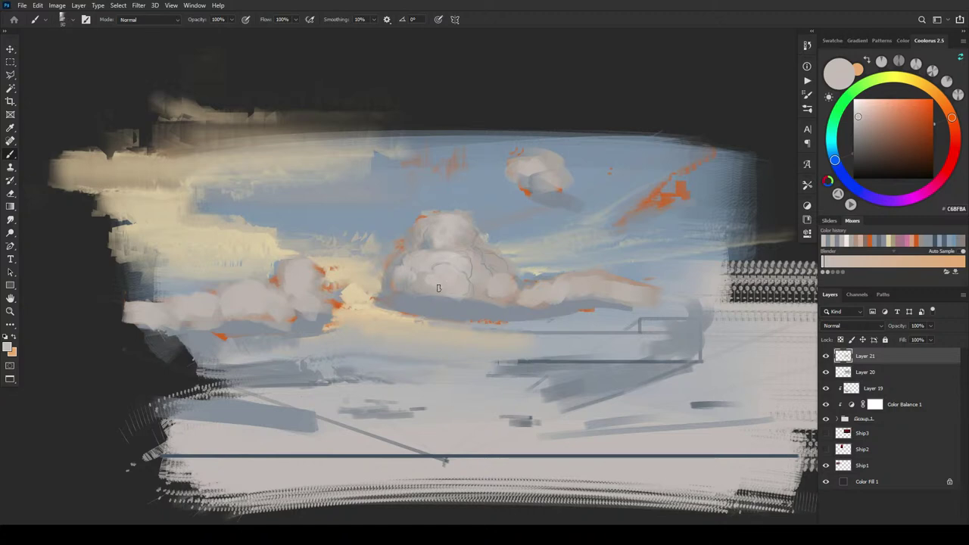
{"action": "left_click", "coordinate": [471, 302], "text": "alt"}
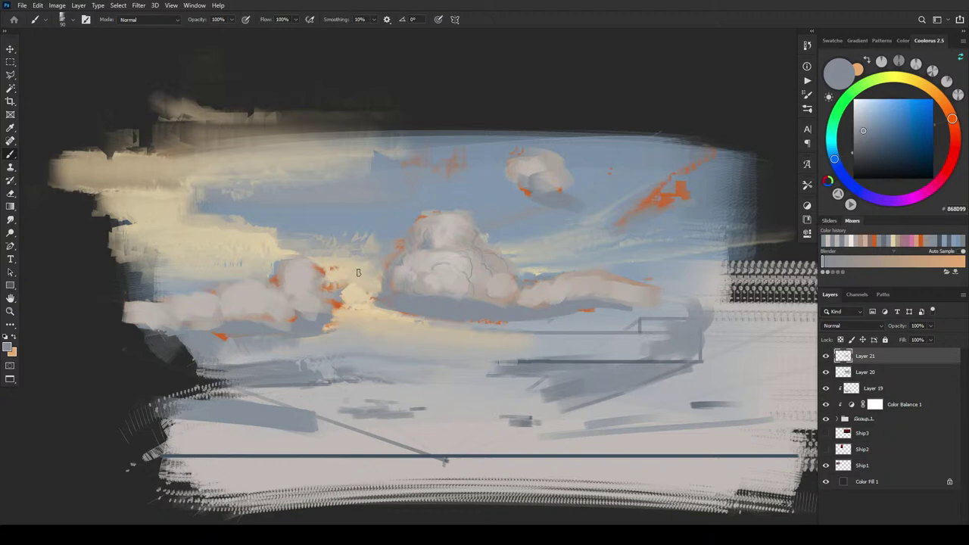
{"action": "left_click", "coordinate": [458, 311], "text": "alt"}
{"action": "key", "text": "]"}
{"action": "key", "text": "]"}
{"action": "key", "text": "]"}
{"action": "key", "text": "]"}
{"action": "key", "text": "]"}
{"action": "key", "text": "bracketleft"}
{"action": "key", "text": "bracketleft"}
{"action": "key", "text": "bracketleft"}
{"action": "key", "text": "bracketleft"}
{"action": "key", "text": "bracketleft"}
{"action": "key", "text": "bracketleft"}
{"action": "key", "text": "bracketleft"}
{"action": "key", "text": "bracketleft"}
{"action": "key", "text": "bracketleft"}
Step: Paint a small pure white oval in the pale area below the central cloud
{"action": "left_click", "coordinate": [451, 278], "text": "alt"}
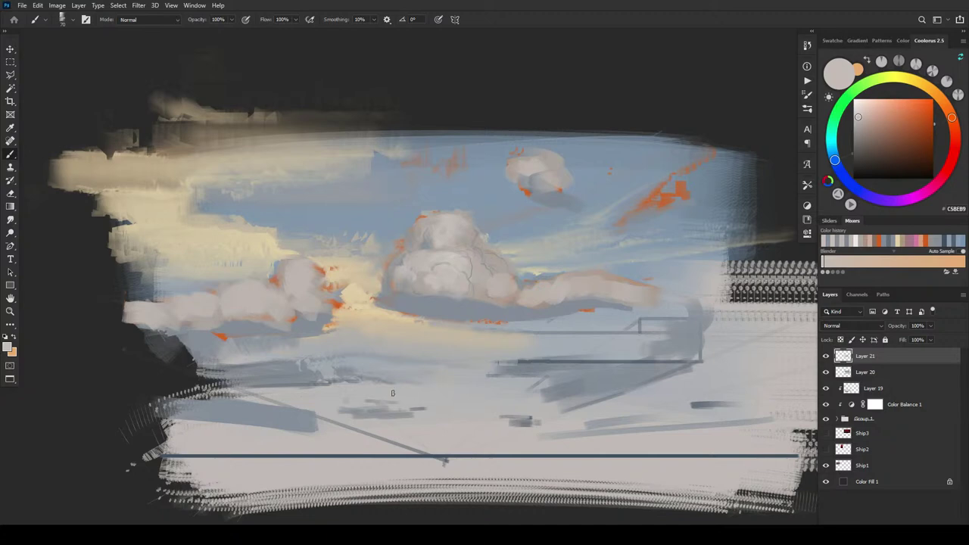
{"action": "left_click_drag", "start_coordinate": [868, 169], "coordinate": [853, 98]}
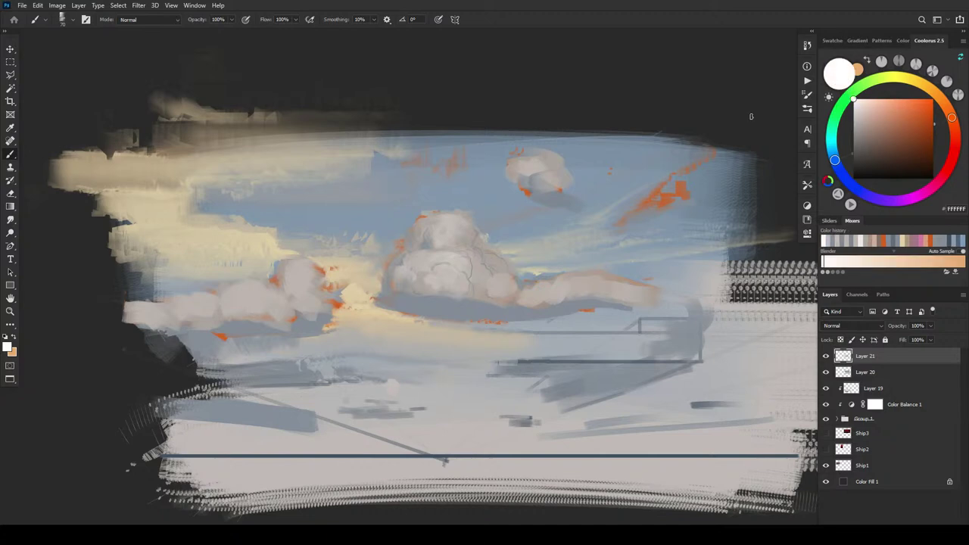
{"action": "left_click_drag", "start_coordinate": [382, 380], "coordinate": [400, 391]}
Step: Paint a thin warm off-white (DFDACF) rim along the central cloud's lower-left corner and underside
{"action": "left_click_drag", "start_coordinate": [855, 114], "coordinate": [859, 109]}
{"action": "left_click_drag", "start_coordinate": [897, 79], "coordinate": [932, 89]}
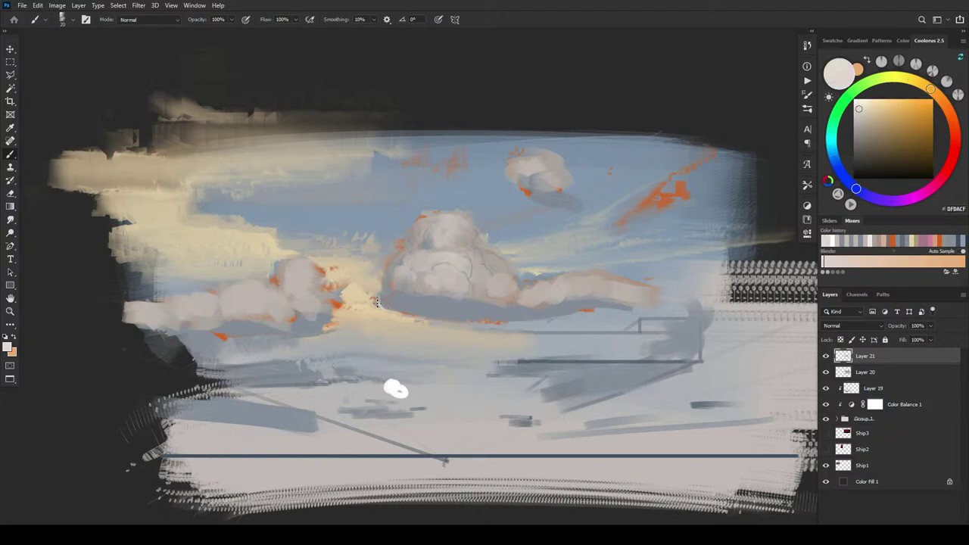
{"action": "mouse_move", "coordinate": [377, 303]}
{"action": "left_mouse_down"}
{"action": "mouse_move", "coordinate": [421, 314]}
{"action": "mouse_move", "coordinate": [426, 324]}
{"action": "mouse_move", "coordinate": [488, 320]}
{"action": "left_mouse_up"}
{"action": "key", "text": "bracketleft"}
{"action": "key", "text": "bracketleft"}
{"action": "key", "text": "bracketleft"}
{"action": "key", "text": "bracketleft"}
{"action": "key", "text": "bracketleft"}
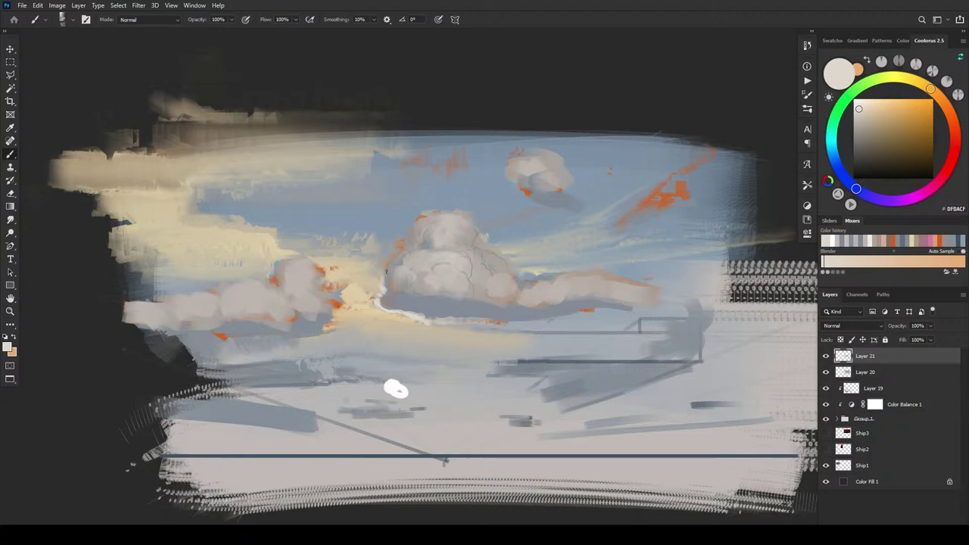
Step: Extend the off-white rim up the central cloud's left side to its top, varying the brush size
{"action": "key", "text": "bracketright"}
{"action": "key", "text": "bracketright"}
{"action": "key", "text": "bracketright"}
{"action": "key", "text": "bracketright"}
{"action": "key", "text": "bracketright"}
{"action": "key", "text": "bracketright"}
{"action": "key", "text": "bracketright"}
{"action": "key", "text": "bracketleft"}
{"action": "key", "text": "bracketleft"}
{"action": "key", "text": "bracketleft"}
{"action": "key", "text": "bracketleft"}
{"action": "key", "text": "bracketleft"}
{"action": "key", "text": "bracketleft"}
{"action": "key", "text": "bracketleft"}
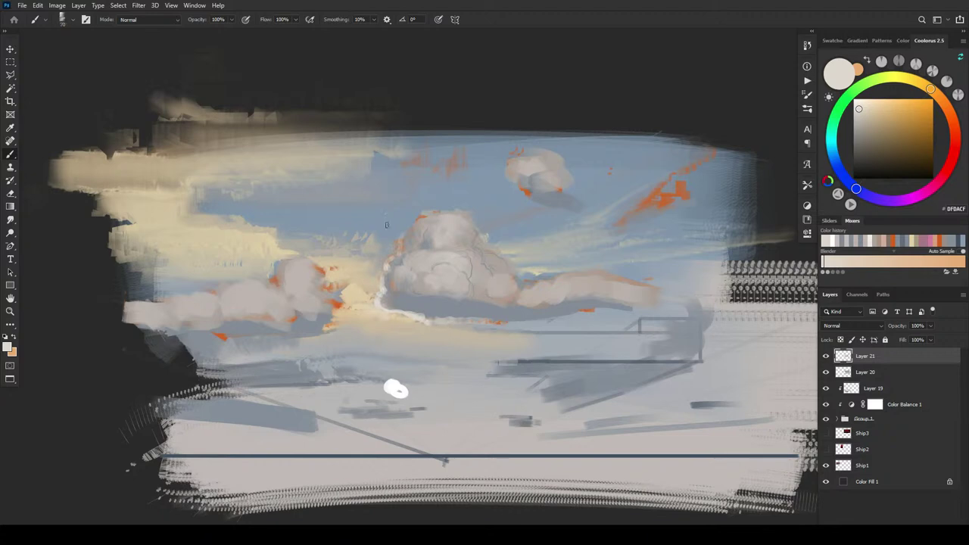
{"action": "key", "text": "bracketleft"}
{"action": "key", "text": "bracketleft"}
{"action": "key", "text": "bracketleft"}
{"action": "key", "text": "bracketleft"}
Step: Cover the central cloud's interior and upper lobe with a darker blue-gray, keeping the light rim on the left
{"action": "left_click", "coordinate": [439, 295], "text": "alt"}
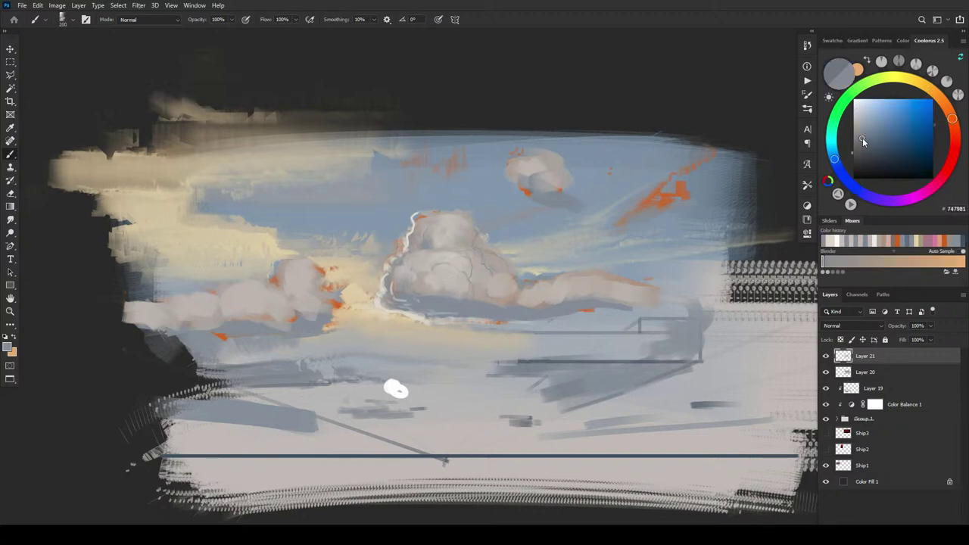
{"action": "mouse_move", "coordinate": [439, 265]}
{"action": "left_mouse_down"}
{"action": "mouse_move", "coordinate": [422, 287]}
{"action": "mouse_move", "coordinate": [442, 288]}
{"action": "mouse_move", "coordinate": [443, 262]}
{"action": "mouse_move", "coordinate": [424, 281]}
{"action": "mouse_move", "coordinate": [472, 274]}
{"action": "mouse_move", "coordinate": [437, 231]}
{"action": "mouse_move", "coordinate": [445, 220]}
{"action": "mouse_move", "coordinate": [426, 225]}
{"action": "mouse_move", "coordinate": [433, 211]}
{"action": "mouse_move", "coordinate": [467, 205]}
{"action": "mouse_move", "coordinate": [492, 230]}
{"action": "mouse_move", "coordinate": [463, 238]}
{"action": "mouse_move", "coordinate": [459, 228]}
{"action": "mouse_move", "coordinate": [456, 279]}
{"action": "mouse_move", "coordinate": [467, 278]}
{"action": "mouse_move", "coordinate": [406, 280]}
{"action": "mouse_move", "coordinate": [479, 291]}
{"action": "mouse_move", "coordinate": [464, 279]}
{"action": "mouse_move", "coordinate": [480, 289]}
{"action": "mouse_move", "coordinate": [437, 291]}
{"action": "mouse_move", "coordinate": [458, 265]}
{"action": "mouse_move", "coordinate": [475, 287]}
{"action": "mouse_move", "coordinate": [507, 286]}
{"action": "left_mouse_up"}
{"action": "key", "text": "ctrl+z"}
{"action": "key", "text": "bracketright"}
{"action": "key", "text": "bracketright"}
{"action": "key", "text": "bracketleft"}
{"action": "key", "text": "bracketleft"}
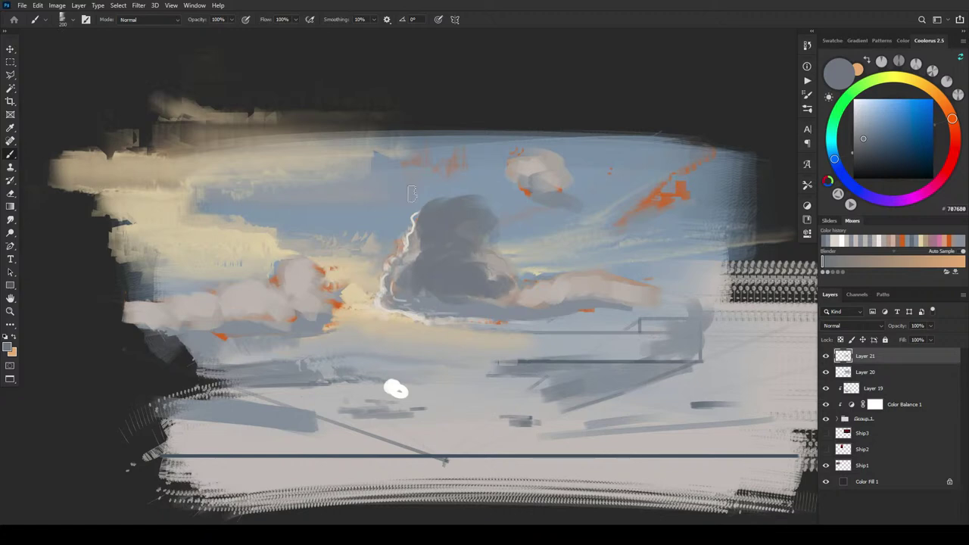
Step: Soften the transition between the central cloud's dark mass and its left rim with sampled light gray tones
{"action": "left_click", "coordinate": [418, 227], "text": "alt"}
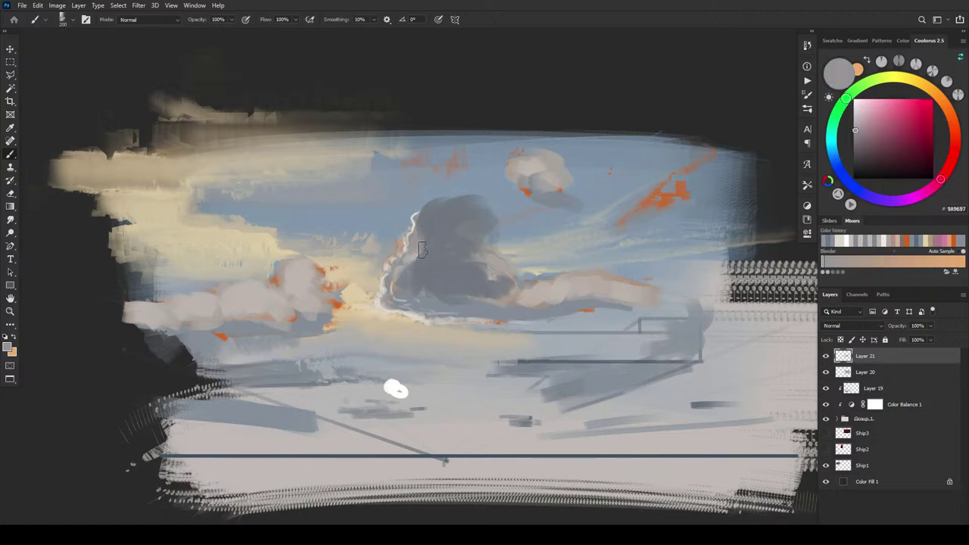
{"action": "left_click", "coordinate": [416, 225], "text": "alt"}
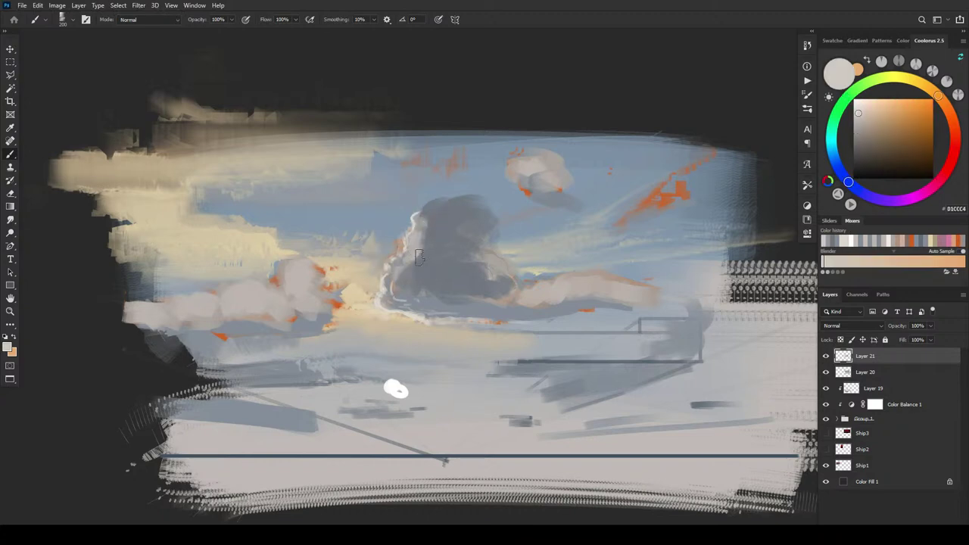
{"action": "mouse_move", "coordinate": [399, 276]}
{"action": "left_mouse_down"}
{"action": "mouse_move", "coordinate": [462, 307]}
{"action": "mouse_move", "coordinate": [421, 314]}
{"action": "mouse_move", "coordinate": [445, 320]}
{"action": "left_mouse_up"}
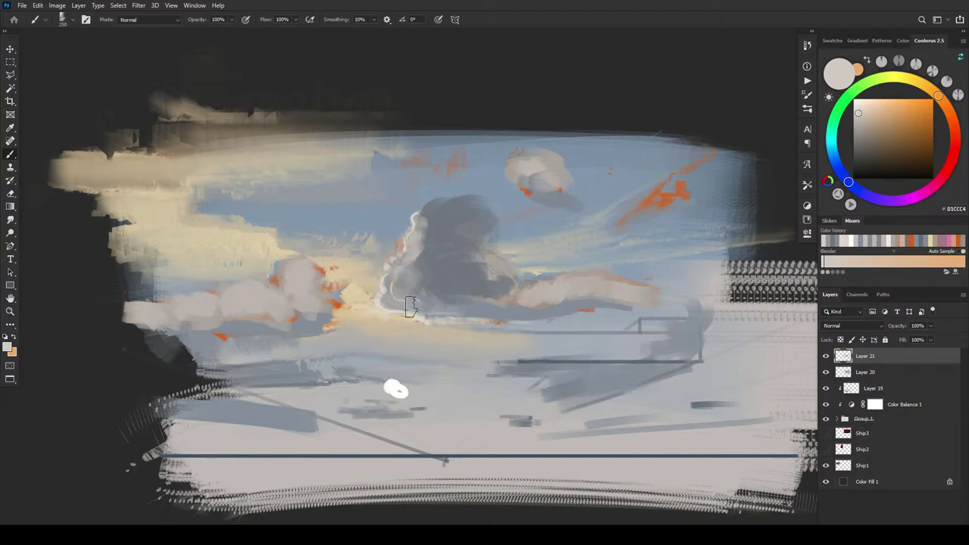
Step: Draw a white arrow from the oval up to the central cloud's lower-left corner and another pointing toward the left cloud
{"action": "left_click", "coordinate": [395, 384], "text": "alt"}
{"action": "left_click_drag", "start_coordinate": [392, 380], "coordinate": [389, 319]}
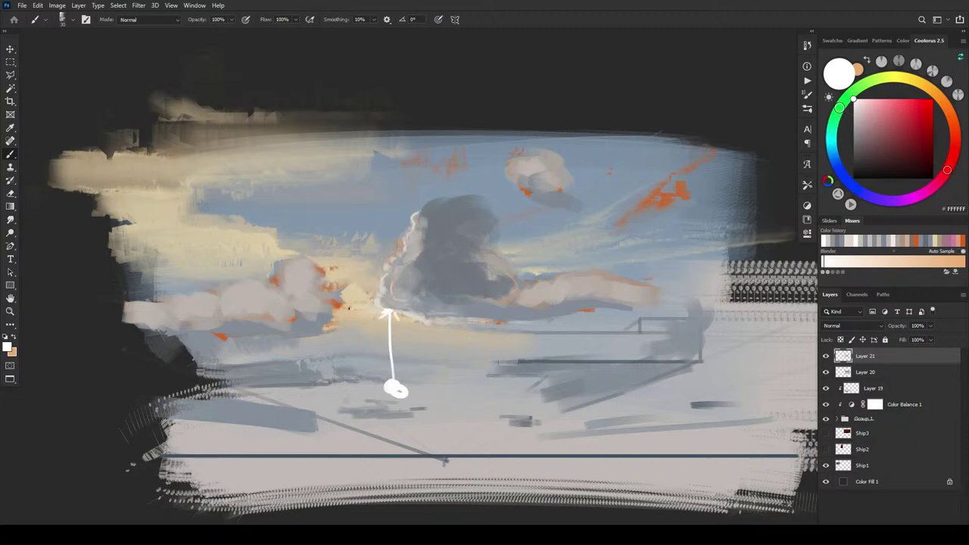
{"action": "left_click", "coordinate": [337, 308], "text": "shift"}
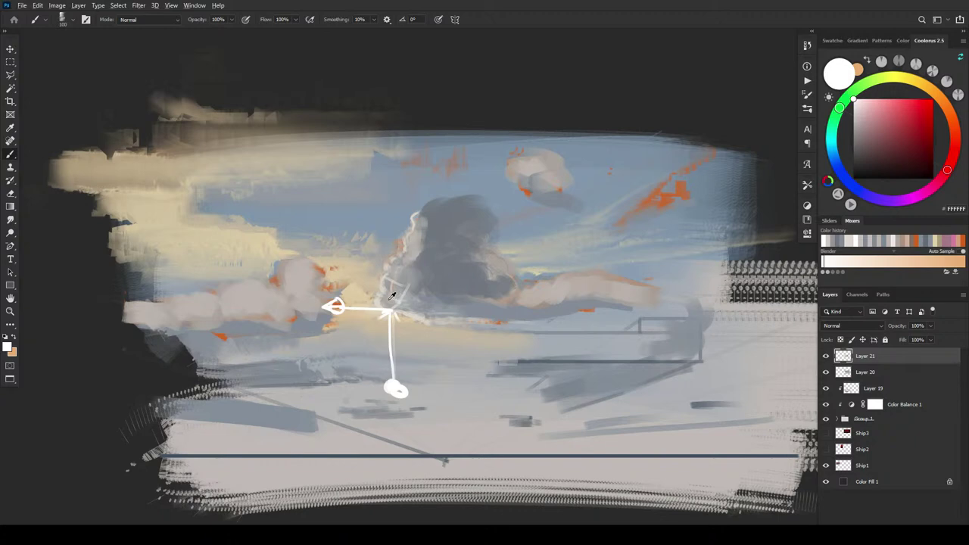
Step: Blend sampled pale pink, peach and blue-gray tones into the central cloud's lower-left corner, using progressively smaller brush sizes
{"action": "left_click", "coordinate": [392, 295], "text": "alt"}
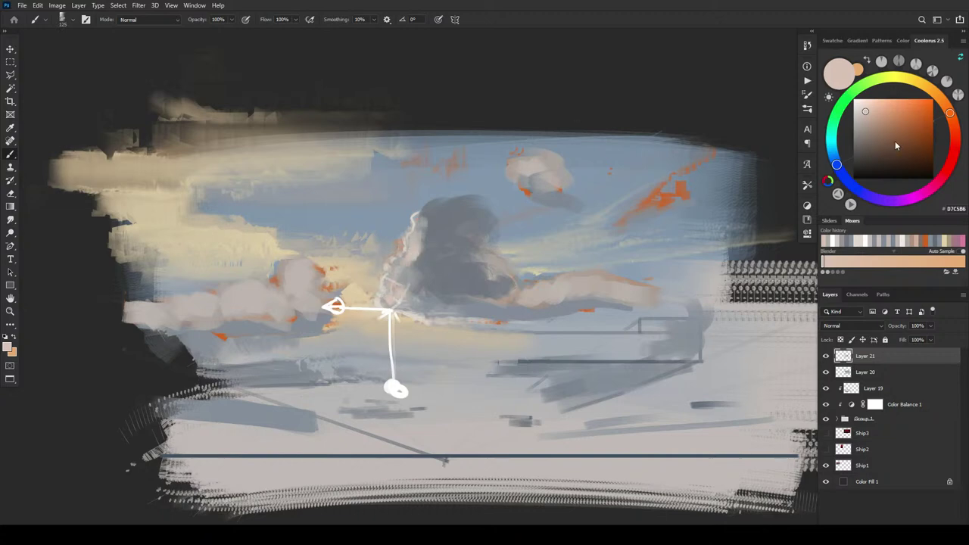
{"action": "left_click", "coordinate": [883, 109]}
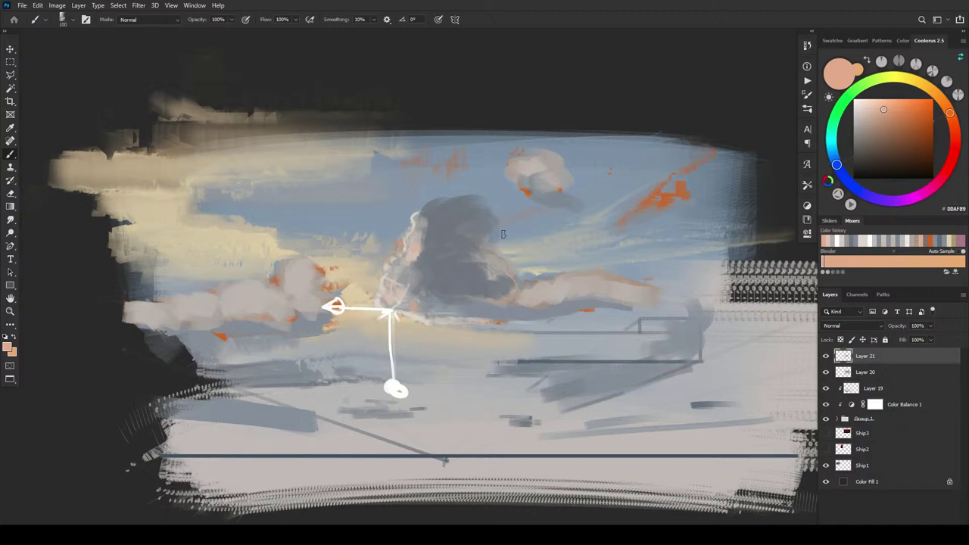
{"action": "left_click", "coordinate": [407, 296], "text": "alt"}
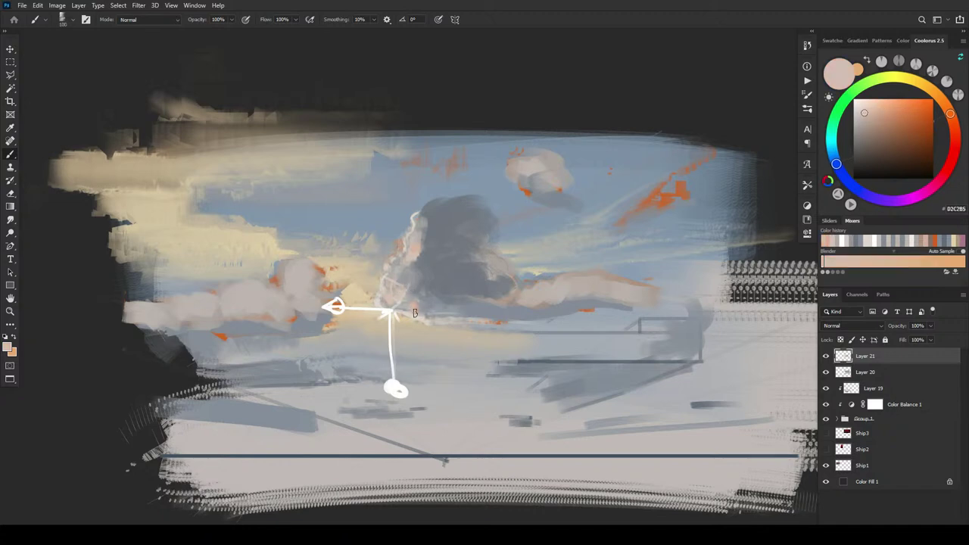
{"action": "key", "text": "bracketleft"}
{"action": "key", "text": "bracketleft"}
{"action": "key", "text": "bracketleft"}
{"action": "left_click", "coordinate": [442, 262], "text": "alt"}
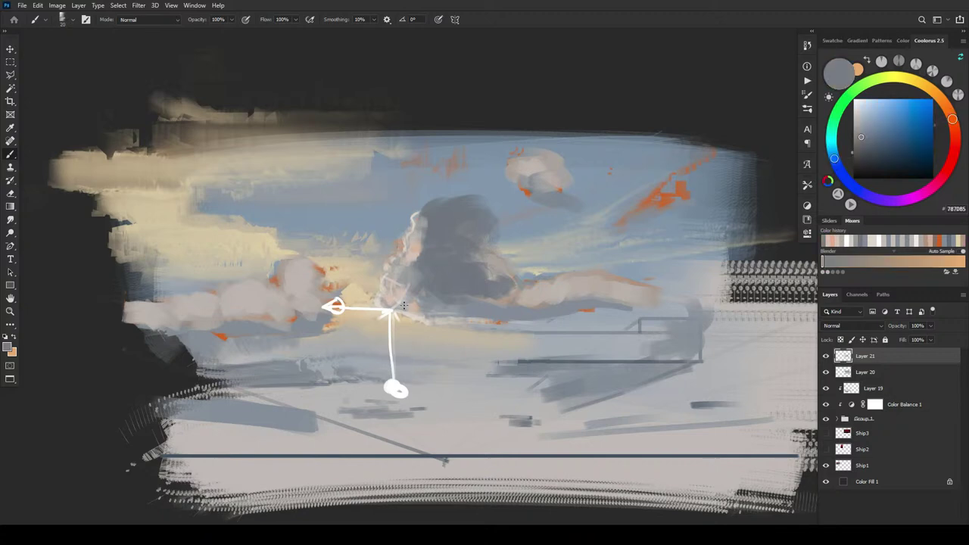
{"action": "key", "text": "bracketleft"}
{"action": "left_click", "coordinate": [415, 285], "text": "alt"}
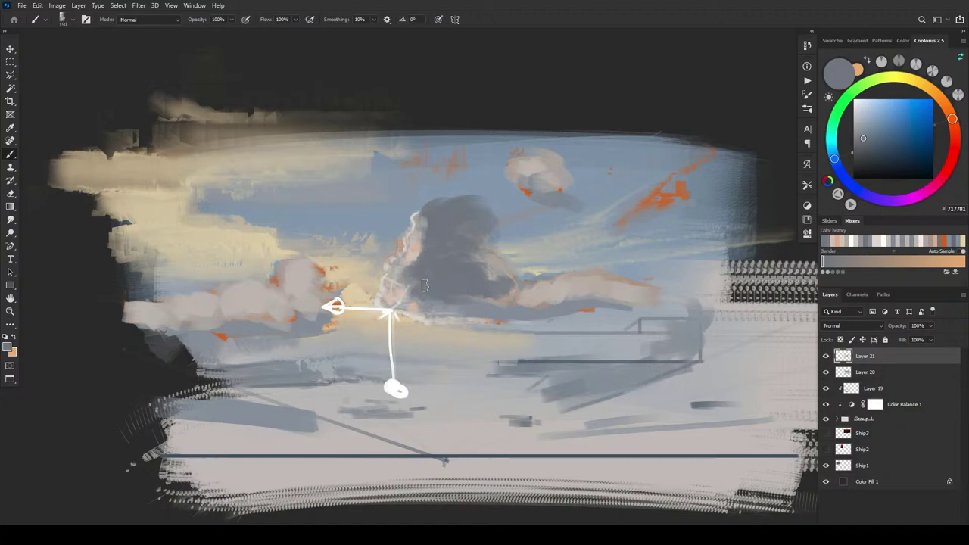
Step: Cover the low cloud bank right of the central cloud and the small upper-right cloud with flat blue-gray
{"action": "key", "text": "]"}
{"action": "mouse_move", "coordinate": [481, 255]}
{"action": "left_mouse_down"}
{"action": "mouse_move", "coordinate": [510, 305]}
{"action": "mouse_move", "coordinate": [487, 298]}
{"action": "mouse_move", "coordinate": [561, 294]}
{"action": "mouse_move", "coordinate": [541, 290]}
{"action": "mouse_move", "coordinate": [563, 267]}
{"action": "mouse_move", "coordinate": [558, 301]}
{"action": "mouse_move", "coordinate": [541, 298]}
{"action": "mouse_move", "coordinate": [600, 293]}
{"action": "mouse_move", "coordinate": [534, 291]}
{"action": "mouse_move", "coordinate": [553, 284]}
{"action": "mouse_move", "coordinate": [610, 282]}
{"action": "mouse_move", "coordinate": [527, 297]}
{"action": "mouse_move", "coordinate": [638, 290]}
{"action": "mouse_move", "coordinate": [504, 292]}
{"action": "left_mouse_up"}
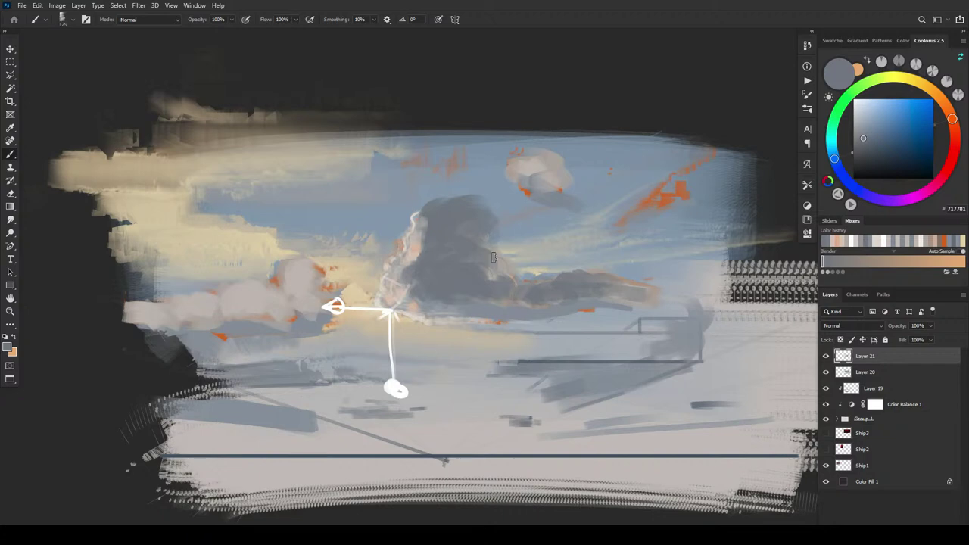
{"action": "mouse_move", "coordinate": [558, 189]}
{"action": "left_mouse_down"}
{"action": "mouse_move", "coordinate": [526, 181]}
{"action": "mouse_move", "coordinate": [552, 177]}
{"action": "mouse_move", "coordinate": [534, 169]}
{"action": "mouse_move", "coordinate": [536, 156]}
{"action": "mouse_move", "coordinate": [535, 185]}
{"action": "mouse_move", "coordinate": [548, 198]}
{"action": "mouse_move", "coordinate": [534, 152]}
{"action": "mouse_move", "coordinate": [516, 182]}
{"action": "mouse_move", "coordinate": [531, 193]}
{"action": "mouse_move", "coordinate": [505, 215]}
{"action": "mouse_move", "coordinate": [522, 200]}
{"action": "left_mouse_up"}
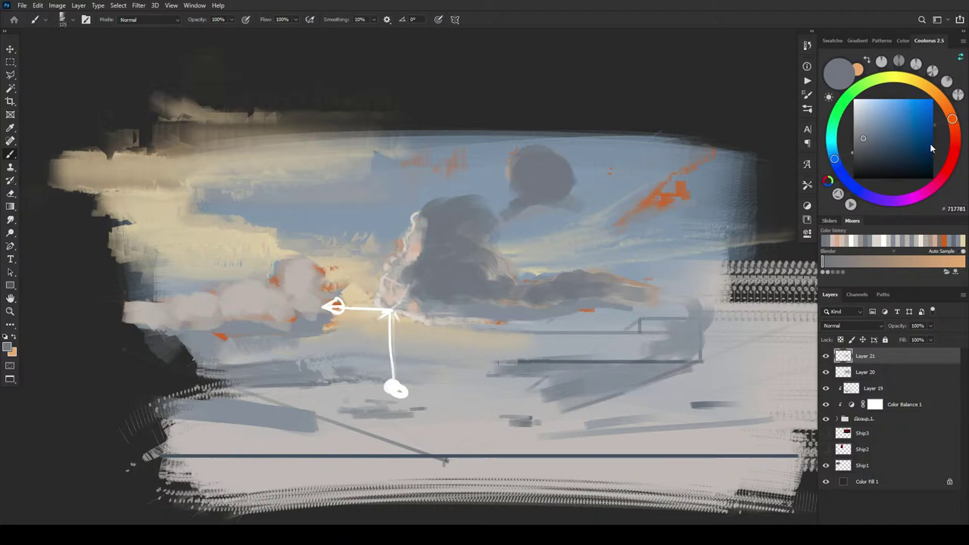
Step: Draw thin black guide lines rising from the point on the horizon line through the central cloud and toward the upper-right cloud
{"action": "left_click_drag", "start_coordinate": [890, 158], "coordinate": [833, 186]}
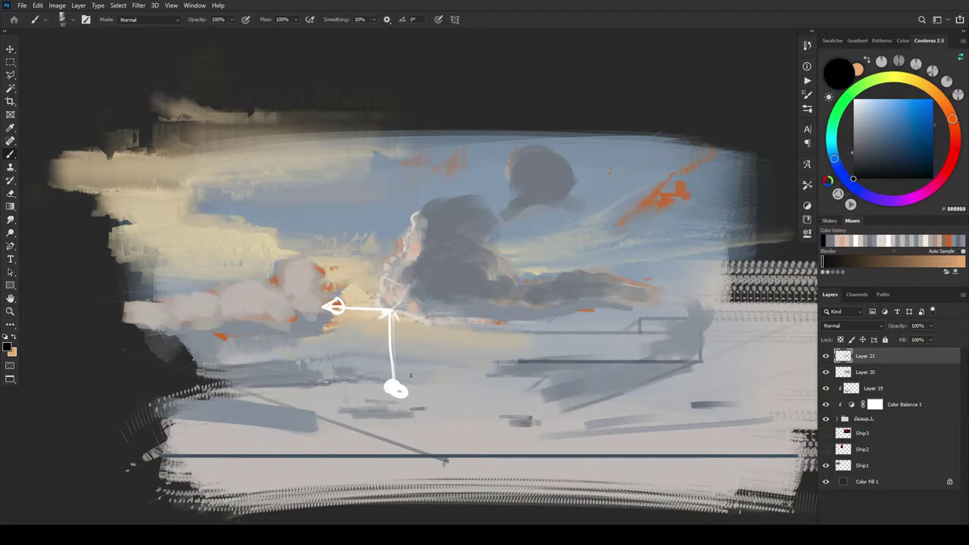
{"action": "mouse_move", "coordinate": [400, 394]}
{"action": "left_mouse_down"}
{"action": "mouse_move", "coordinate": [419, 335]}
{"action": "mouse_move", "coordinate": [637, 202]}
{"action": "left_mouse_up"}
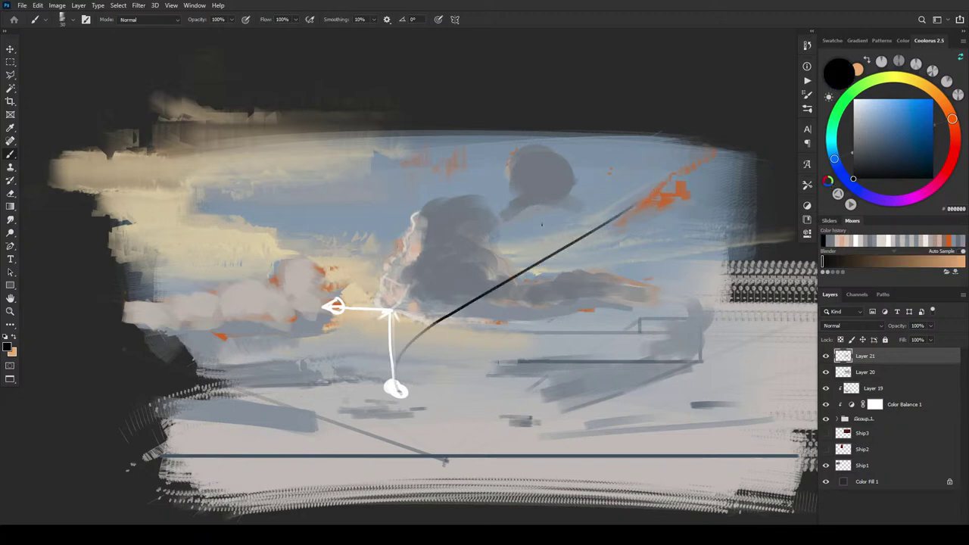
{"action": "key", "text": "ctrl+z"}
{"action": "key", "text": "ctrl+z"}
{"action": "left_click_drag", "start_coordinate": [445, 461], "coordinate": [476, 198]}
{"action": "left_click_drag", "start_coordinate": [444, 439], "coordinate": [566, 215]}
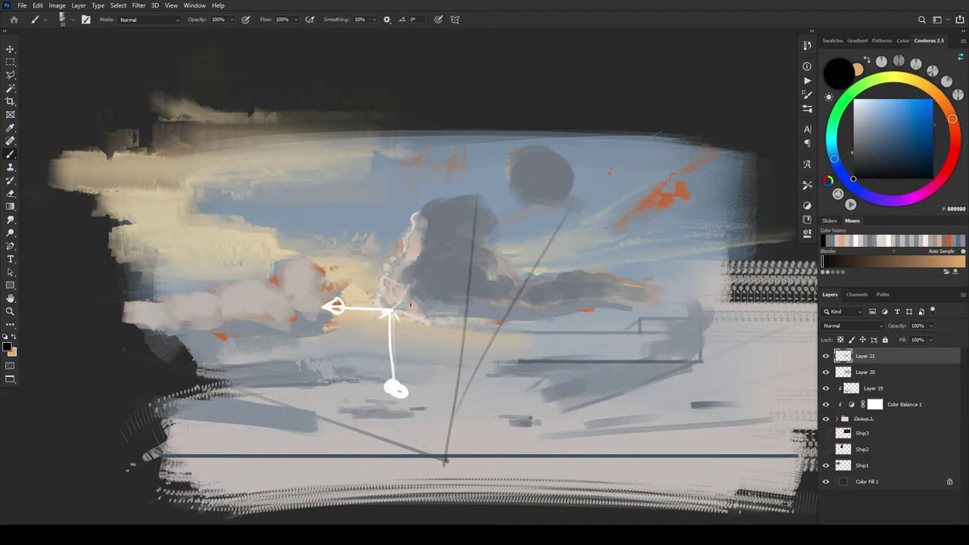
Step: Outline the central cloud's underside plane and its stacked side planes with black construction lines, extending the base to the right
{"action": "mouse_move", "coordinate": [393, 311]}
{"action": "left_mouse_down"}
{"action": "mouse_move", "coordinate": [438, 273]}
{"action": "mouse_move", "coordinate": [431, 280]}
{"action": "mouse_move", "coordinate": [604, 297]}
{"action": "left_mouse_up"}
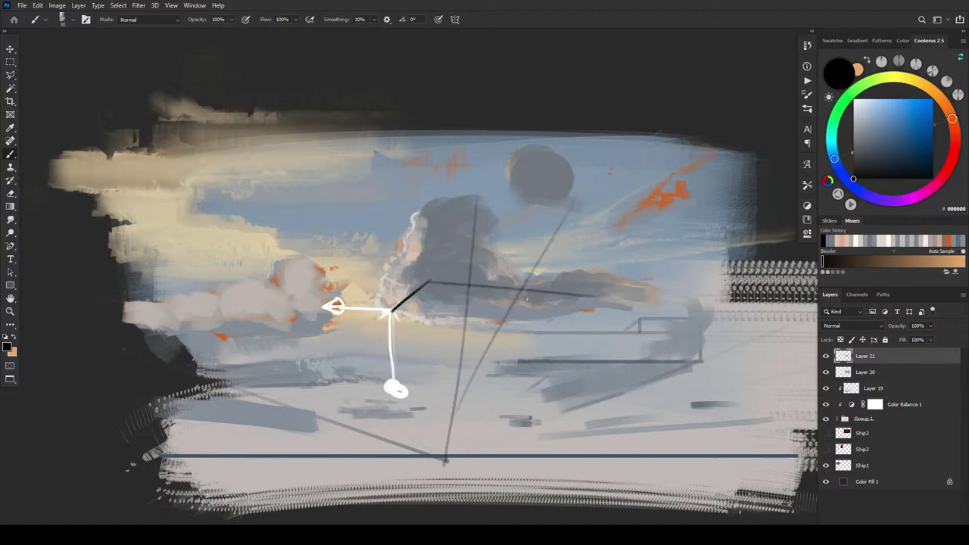
{"action": "mouse_move", "coordinate": [504, 303]}
{"action": "left_mouse_down"}
{"action": "mouse_move", "coordinate": [541, 305]}
{"action": "mouse_move", "coordinate": [571, 290]}
{"action": "mouse_move", "coordinate": [661, 311]}
{"action": "left_mouse_up"}
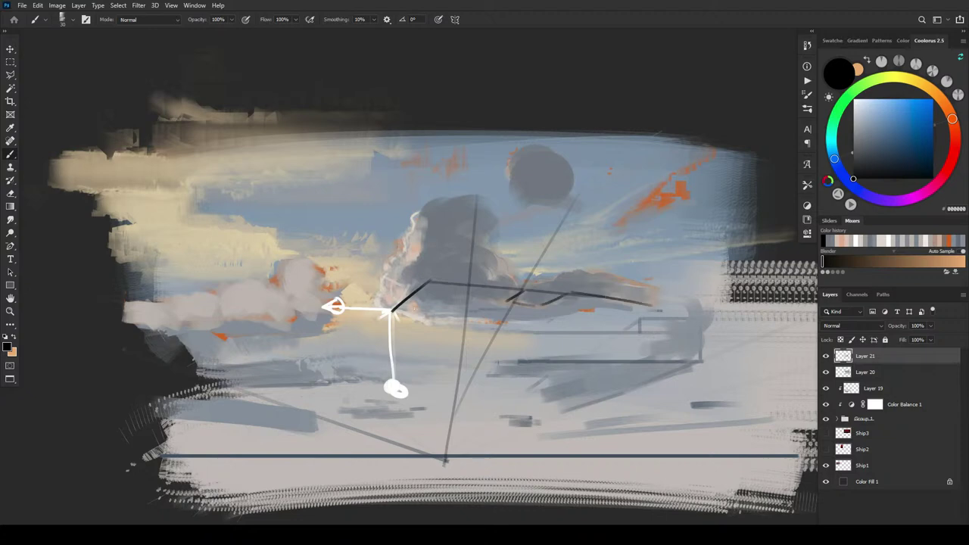
{"action": "left_click_drag", "start_coordinate": [409, 309], "coordinate": [690, 321]}
{"action": "mouse_move", "coordinate": [497, 280]}
{"action": "left_mouse_down"}
{"action": "mouse_move", "coordinate": [476, 244]}
{"action": "mouse_move", "coordinate": [435, 244]}
{"action": "mouse_move", "coordinate": [420, 276]}
{"action": "left_mouse_up"}
{"action": "mouse_move", "coordinate": [496, 237]}
{"action": "left_mouse_down"}
{"action": "mouse_move", "coordinate": [497, 214]}
{"action": "mouse_move", "coordinate": [415, 221]}
{"action": "left_mouse_up"}
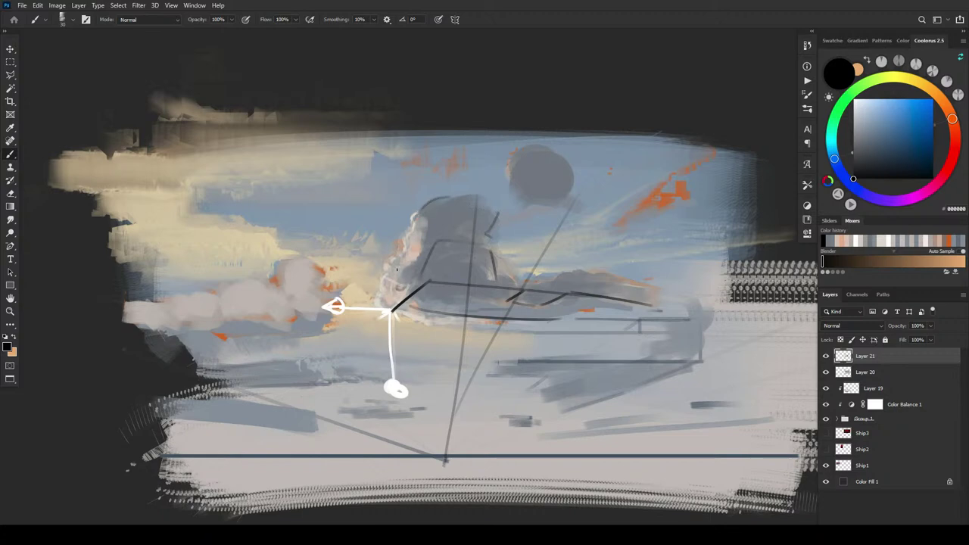
Step: Draw black lines from the central cloud toward the upper-right cloud and outline that cloud's planes and underside
{"action": "left_click_drag", "start_coordinate": [423, 295], "coordinate": [554, 182]}
{"action": "mouse_move", "coordinate": [441, 291]}
{"action": "left_mouse_down"}
{"action": "mouse_move", "coordinate": [546, 224]}
{"action": "mouse_move", "coordinate": [542, 189]}
{"action": "mouse_move", "coordinate": [522, 188]}
{"action": "mouse_move", "coordinate": [567, 169]}
{"action": "mouse_move", "coordinate": [511, 176]}
{"action": "left_mouse_up"}
{"action": "left_click_drag", "start_coordinate": [573, 187], "coordinate": [538, 200]}
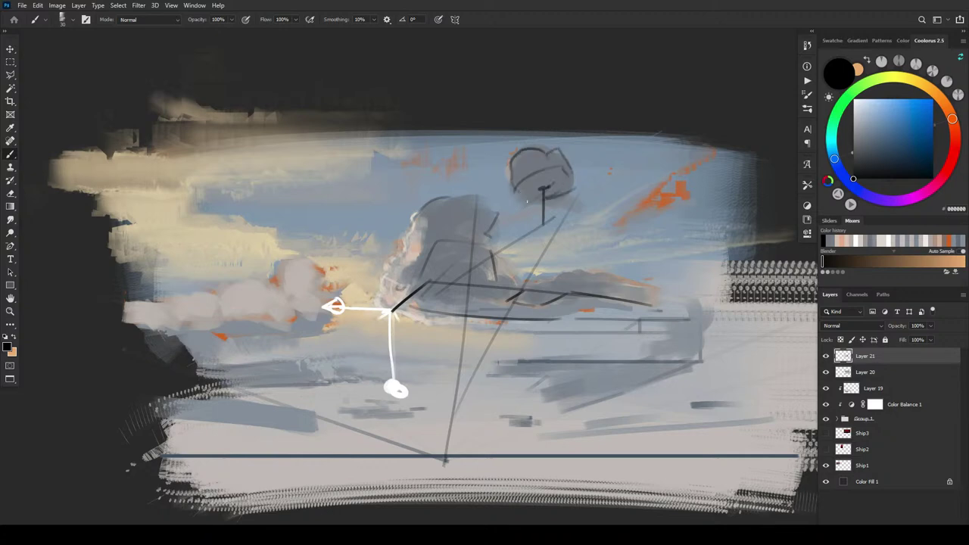
Step: Soften the guide lines on the central cloud's upper part with sampled blue-gray strokes, varying the brush size
{"action": "left_click", "coordinate": [455, 235], "text": "alt"}
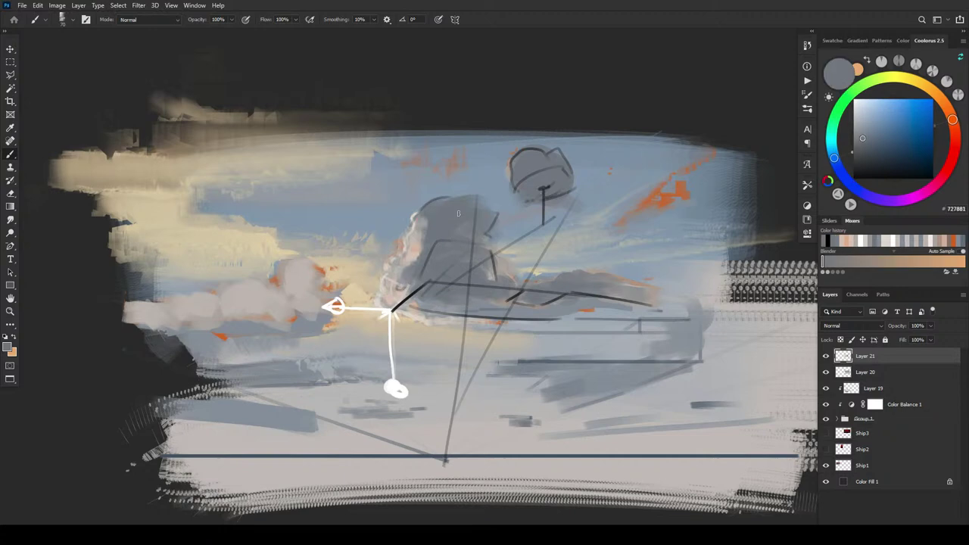
{"action": "mouse_move", "coordinate": [469, 224]}
{"action": "left_mouse_down"}
{"action": "mouse_move", "coordinate": [473, 216]}
{"action": "mouse_move", "coordinate": [462, 247]}
{"action": "left_mouse_up"}
{"action": "key", "text": "bracketright"}
{"action": "key", "text": "bracketright"}
{"action": "key", "text": "bracketright"}
{"action": "key", "text": "bracketright"}
{"action": "key", "text": "bracketright"}
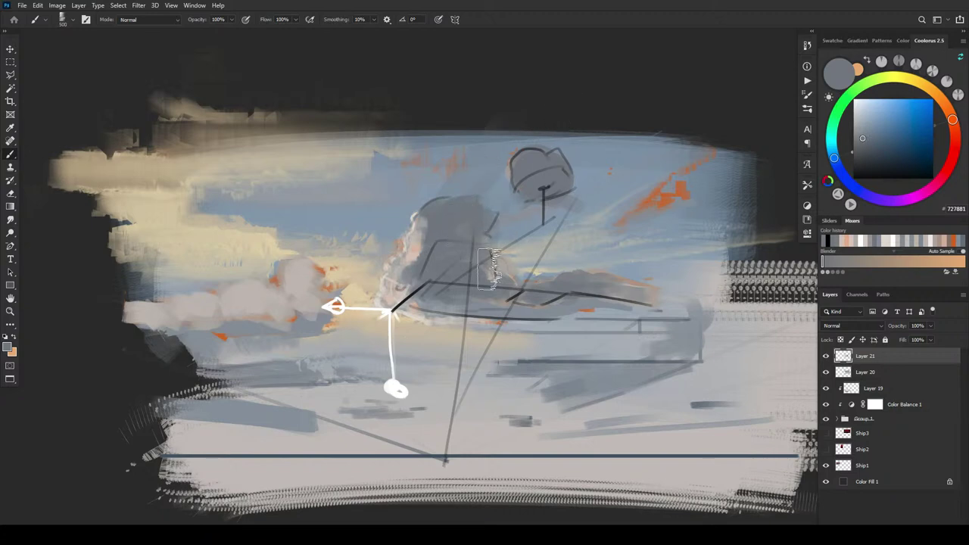
{"action": "key", "text": "bracketleft"}
{"action": "key", "text": "bracketleft"}
{"action": "key", "text": "bracketleft"}
{"action": "key", "text": "bracketleft"}
{"action": "key", "text": "bracketleft"}
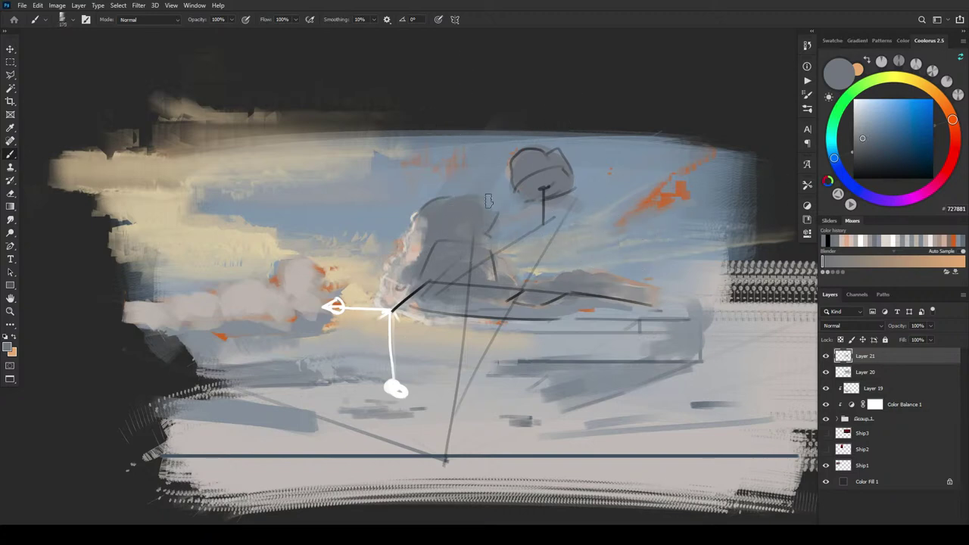
Step: Repaint the upper-right cloud in darker gray with an added lobe on its right, and darken the central cloud's middle
{"action": "left_click", "coordinate": [521, 171], "text": "alt"}
{"action": "mouse_move", "coordinate": [521, 171]}
{"action": "left_mouse_down"}
{"action": "mouse_move", "coordinate": [551, 158]}
{"action": "mouse_move", "coordinate": [521, 179]}
{"action": "mouse_move", "coordinate": [527, 190]}
{"action": "mouse_move", "coordinate": [556, 182]}
{"action": "mouse_move", "coordinate": [533, 179]}
{"action": "mouse_move", "coordinate": [570, 187]}
{"action": "mouse_move", "coordinate": [551, 151]}
{"action": "mouse_move", "coordinate": [573, 166]}
{"action": "left_mouse_up"}
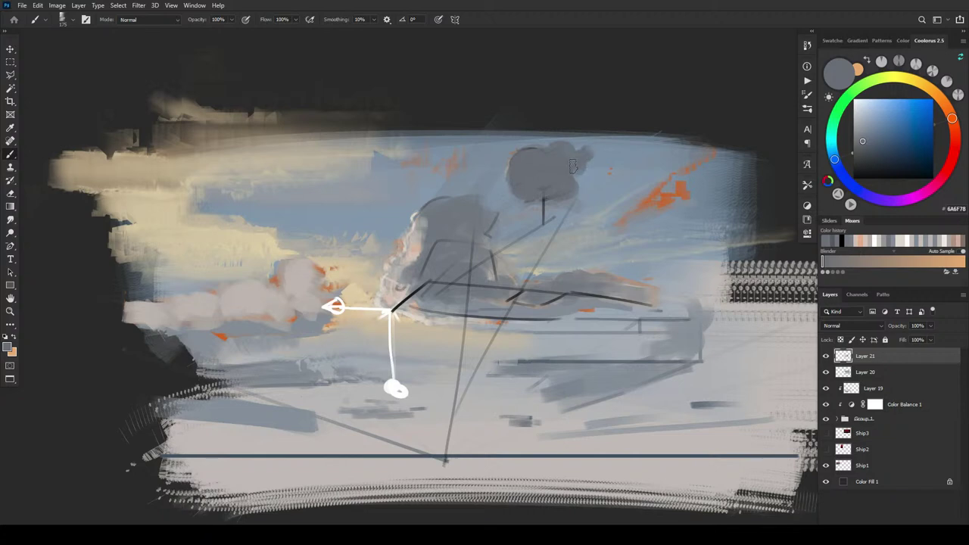
{"action": "left_click", "coordinate": [541, 190], "text": "alt"}
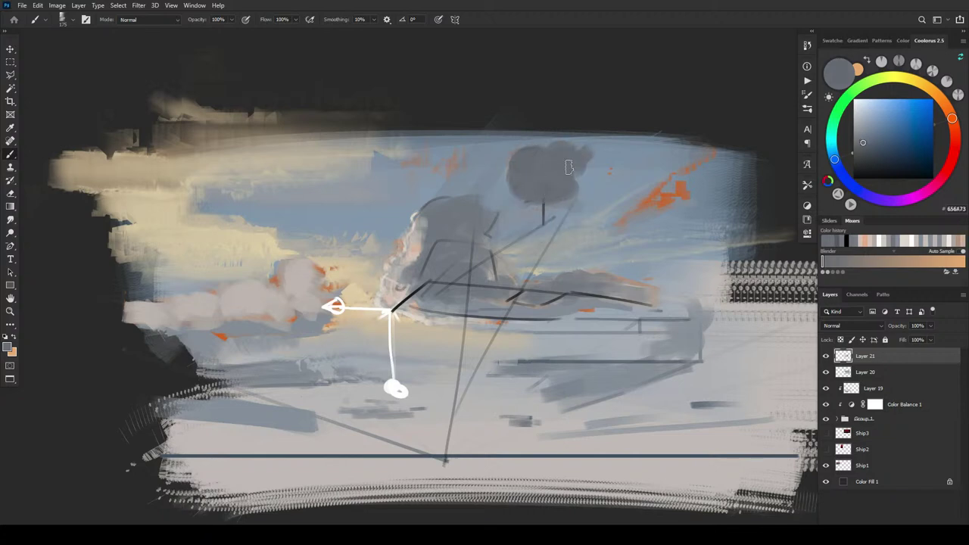
{"action": "key", "text": "]"}
{"action": "mouse_move", "coordinate": [443, 261]}
{"action": "left_mouse_down"}
{"action": "mouse_move", "coordinate": [433, 264]}
{"action": "mouse_move", "coordinate": [471, 252]}
{"action": "left_mouse_up"}
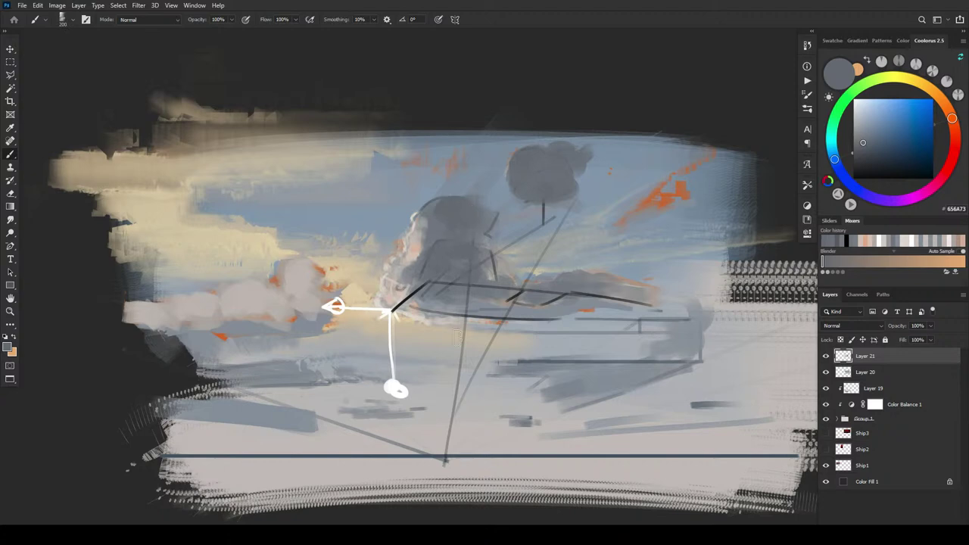
Step: Paint a thin pale rim along the central cloud's lower edge with a smaller brush, covering part of the black base line
{"action": "key", "text": "["}
{"action": "key", "text": "["}
{"action": "key", "text": "["}
{"action": "key", "text": "["}
{"action": "left_click", "coordinate": [425, 314], "text": "alt"}
{"action": "left_click_drag", "start_coordinate": [469, 319], "coordinate": [551, 318]}
{"action": "left_click", "coordinate": [447, 266], "text": "alt"}
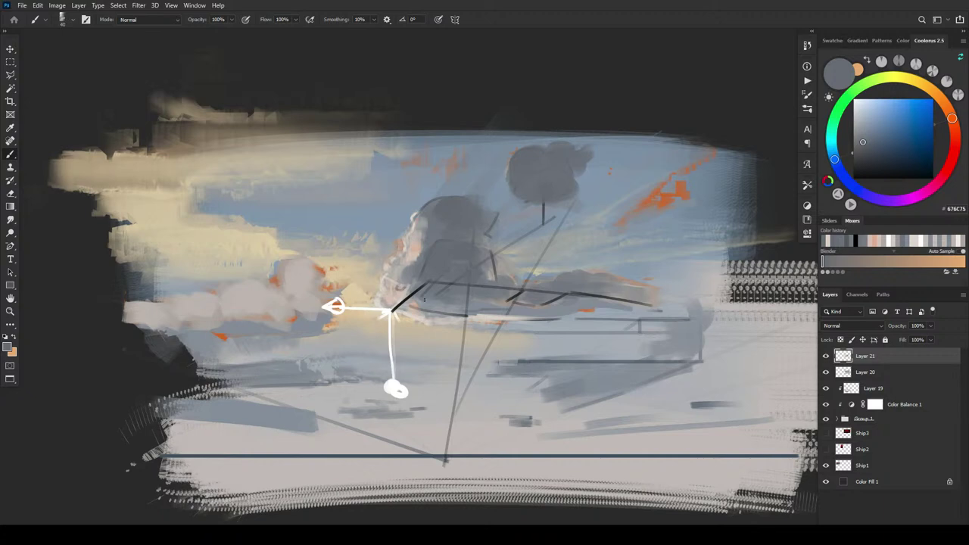
Step: Mix a dusty pink and paint it over the corner of the central cloud's underside, deepening the tone with a larger brush
{"action": "left_click", "coordinate": [414, 348], "text": "alt"}
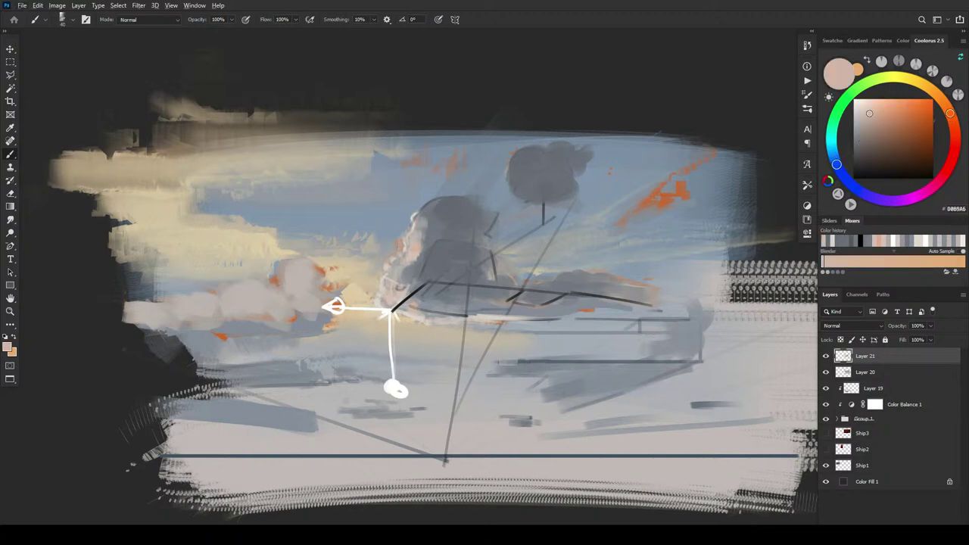
{"action": "left_click", "coordinate": [955, 134]}
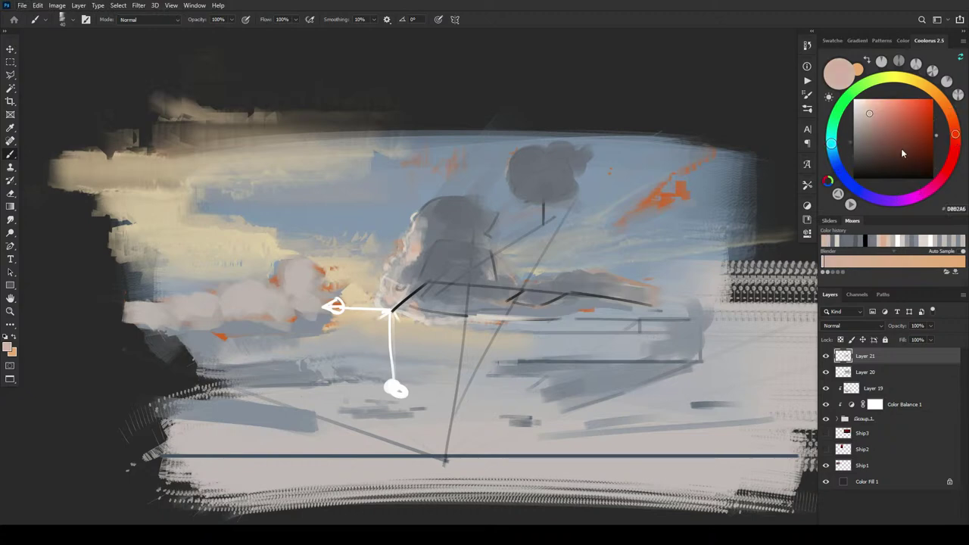
{"action": "mouse_move", "coordinate": [900, 147]}
{"action": "left_mouse_down"}
{"action": "mouse_move", "coordinate": [878, 108]}
{"action": "mouse_move", "coordinate": [870, 116]}
{"action": "left_mouse_up"}
{"action": "left_click", "coordinate": [949, 168]}
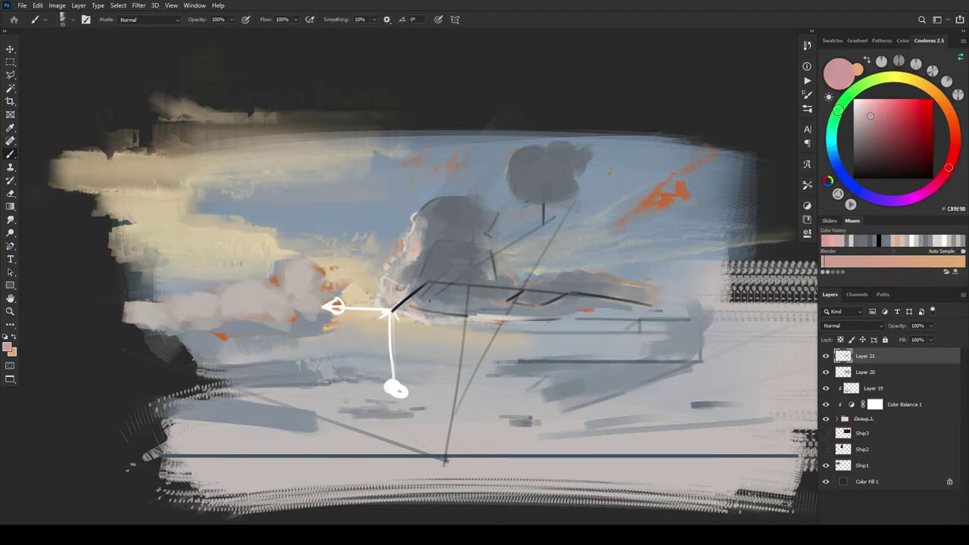
{"action": "left_click_drag", "start_coordinate": [391, 309], "coordinate": [441, 288]}
{"action": "key", "text": "bracketright"}
{"action": "key", "text": "bracketright"}
{"action": "key", "text": "bracketright"}
{"action": "key", "text": "bracketright"}
{"action": "left_click_drag", "start_coordinate": [871, 118], "coordinate": [880, 122]}
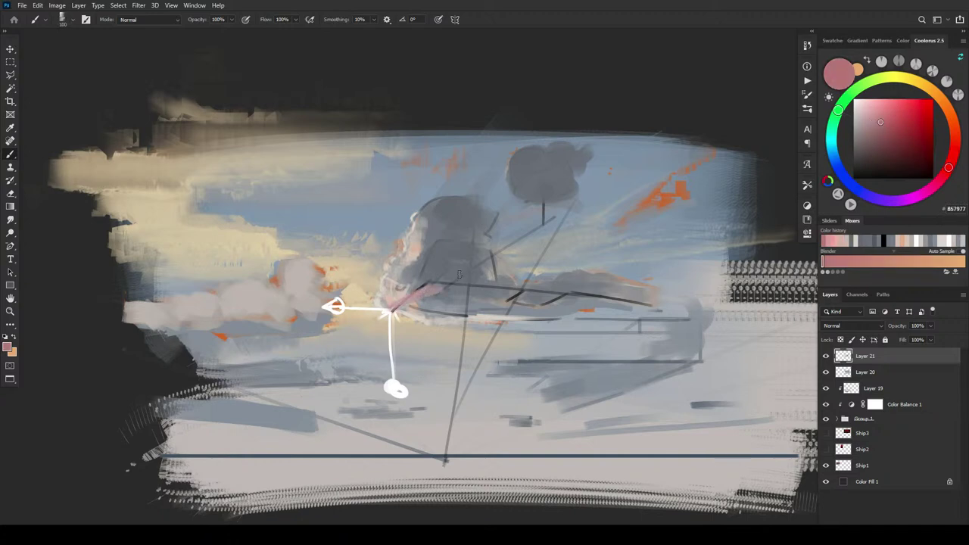
{"action": "mouse_move", "coordinate": [423, 292]}
{"action": "left_mouse_down"}
{"action": "mouse_move", "coordinate": [403, 303]}
{"action": "mouse_move", "coordinate": [444, 292]}
{"action": "left_mouse_up"}
Step: Fill the rest of the central cloud's underside with a lighter pink, extending it along the right-hand cloud bank
{"action": "left_click", "coordinate": [872, 118]}
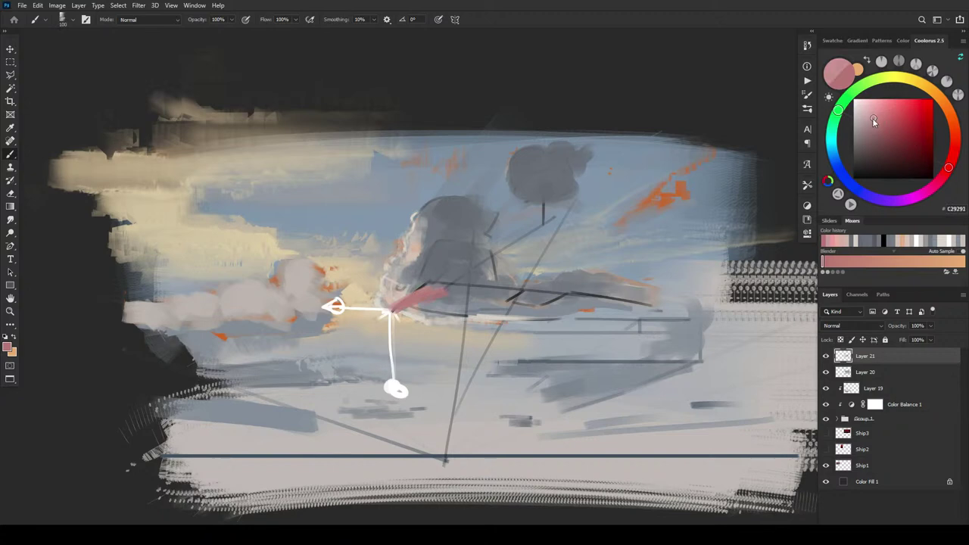
{"action": "mouse_move", "coordinate": [426, 310]}
{"action": "left_mouse_down"}
{"action": "mouse_move", "coordinate": [481, 305]}
{"action": "mouse_move", "coordinate": [446, 324]}
{"action": "mouse_move", "coordinate": [632, 306]}
{"action": "left_mouse_up"}
{"action": "mouse_move", "coordinate": [450, 299]}
{"action": "left_mouse_down"}
{"action": "mouse_move", "coordinate": [475, 288]}
{"action": "mouse_move", "coordinate": [505, 300]}
{"action": "left_mouse_up"}
{"action": "left_click_drag", "start_coordinate": [568, 314], "coordinate": [626, 305]}
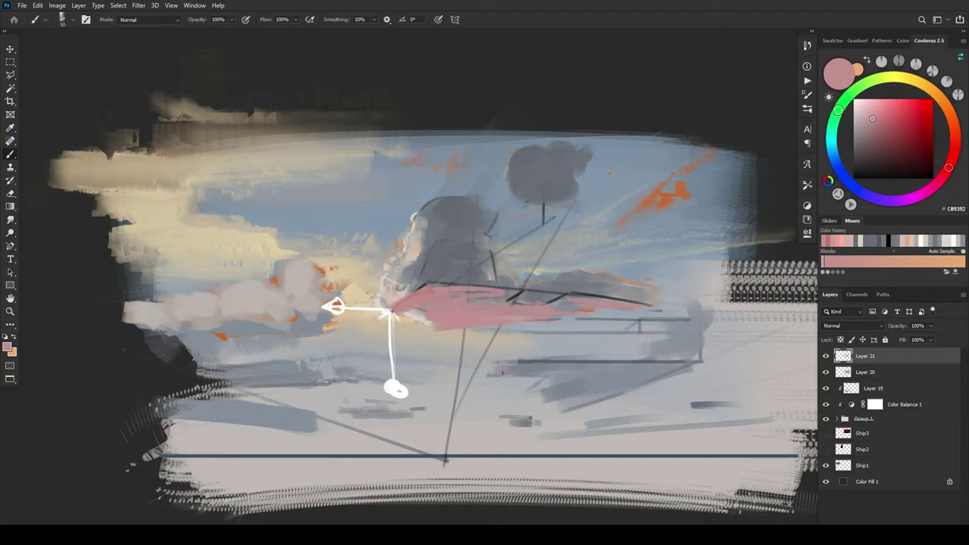
Step: Paint the left cloud's underside pink and cover its rounded upper body with dark blue-gray
{"action": "mouse_move", "coordinate": [270, 327]}
{"action": "left_mouse_down"}
{"action": "mouse_move", "coordinate": [233, 324]}
{"action": "mouse_move", "coordinate": [286, 319]}
{"action": "mouse_move", "coordinate": [215, 321]}
{"action": "mouse_move", "coordinate": [291, 276]}
{"action": "mouse_move", "coordinate": [242, 289]}
{"action": "left_mouse_up"}
{"action": "left_click", "coordinate": [282, 296], "text": "alt"}
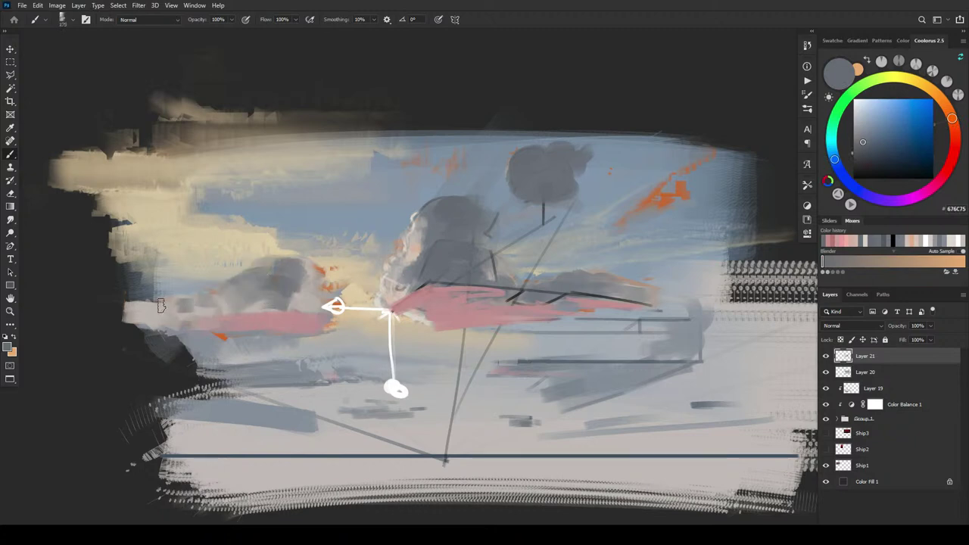
{"action": "left_click_drag", "start_coordinate": [161, 305], "coordinate": [151, 301]}
{"action": "key", "text": "["}
{"action": "left_click_drag", "start_coordinate": [296, 280], "coordinate": [305, 301]}
Step: Blend sampled peach and mid-gray along the left cloud's right edge and build up its top
{"action": "left_click", "coordinate": [384, 265], "text": "alt"}
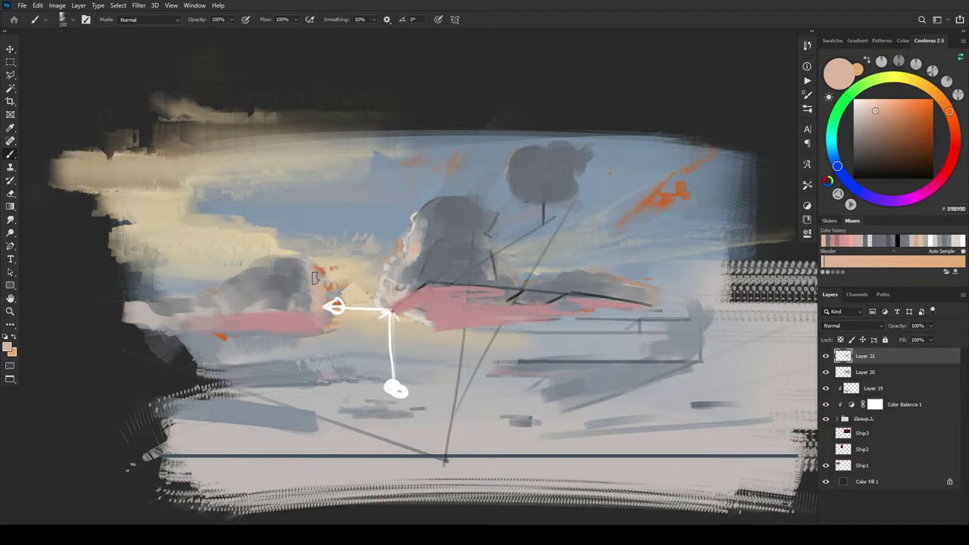
{"action": "left_click", "coordinate": [301, 289], "text": "alt"}
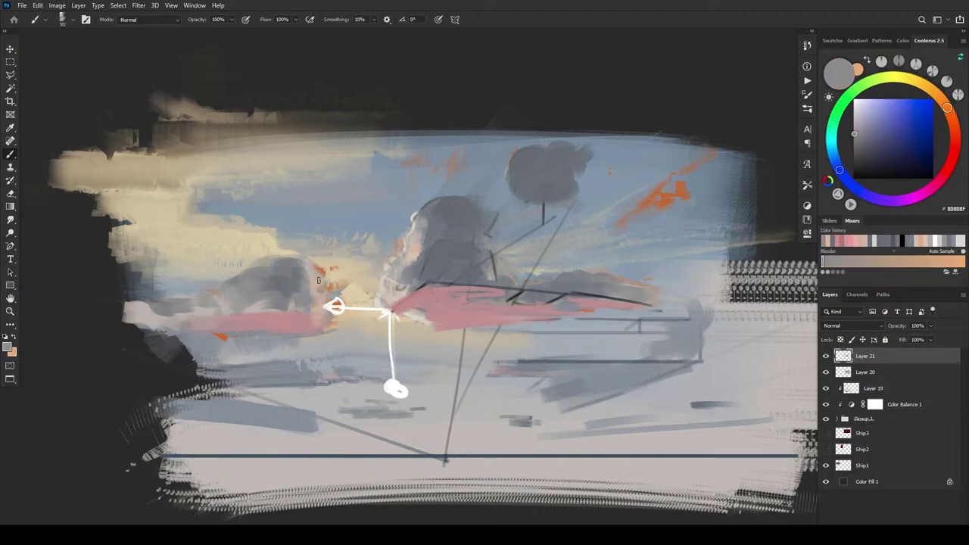
{"action": "key", "text": "bracketright"}
{"action": "key", "text": "bracketright"}
{"action": "left_click_drag", "start_coordinate": [301, 263], "coordinate": [285, 254]}
Step: Raise and widen the central cloud's top with sampled gray strokes, enlarging the brush for the dark mass
{"action": "left_click", "coordinate": [419, 213], "text": "alt"}
{"action": "left_click", "coordinate": [420, 213], "text": "alt"}
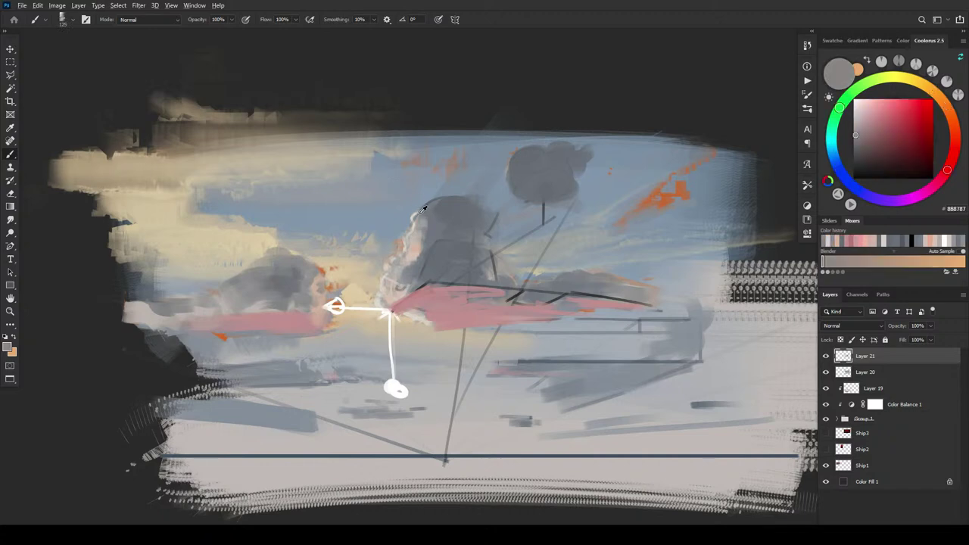
{"action": "left_click", "coordinate": [420, 213], "text": "alt"}
{"action": "mouse_move", "coordinate": [416, 220]}
{"action": "left_mouse_down"}
{"action": "mouse_move", "coordinate": [441, 199]}
{"action": "mouse_move", "coordinate": [424, 220]}
{"action": "mouse_move", "coordinate": [442, 201]}
{"action": "mouse_move", "coordinate": [425, 204]}
{"action": "mouse_move", "coordinate": [464, 209]}
{"action": "mouse_move", "coordinate": [442, 192]}
{"action": "mouse_move", "coordinate": [455, 186]}
{"action": "mouse_move", "coordinate": [488, 206]}
{"action": "left_mouse_up"}
{"action": "left_click", "coordinate": [439, 203], "text": "alt"}
{"action": "key", "text": "bracketright"}
{"action": "key", "text": "bracketright"}
{"action": "key", "text": "bracketright"}
{"action": "key", "text": "bracketright"}
{"action": "key", "text": "bracketright"}
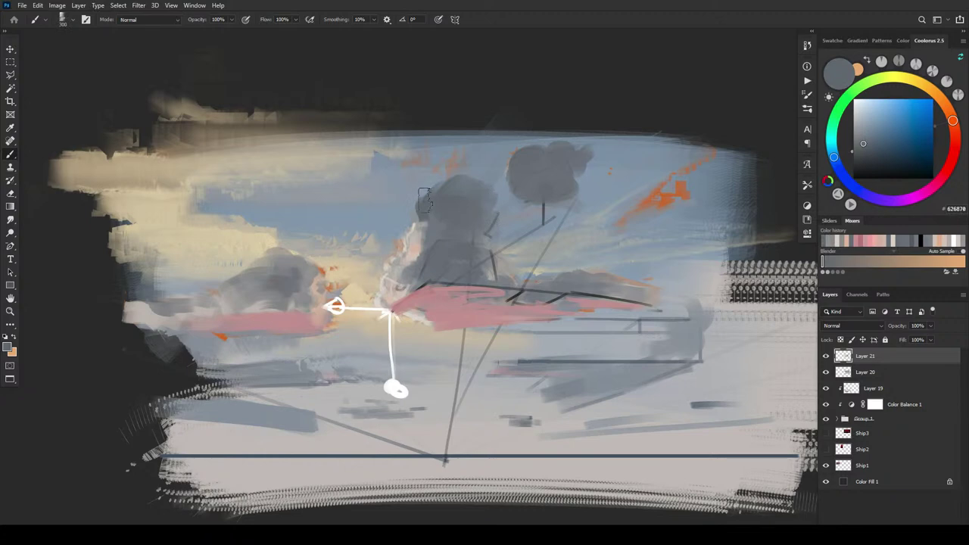
Step: Build up the upper left edge of the central cloud with pale off-white tones sampled from its rim, using a smaller brush
{"action": "left_click", "coordinate": [415, 221], "text": "alt"}
{"action": "key", "text": "bracketleft"}
{"action": "key", "text": "bracketleft"}
{"action": "key", "text": "bracketleft"}
{"action": "key", "text": "bracketleft"}
{"action": "key", "text": "bracketleft"}
{"action": "key", "text": "bracketleft"}
{"action": "key", "text": "bracketleft"}
{"action": "left_click_drag", "start_coordinate": [415, 224], "coordinate": [420, 203]}
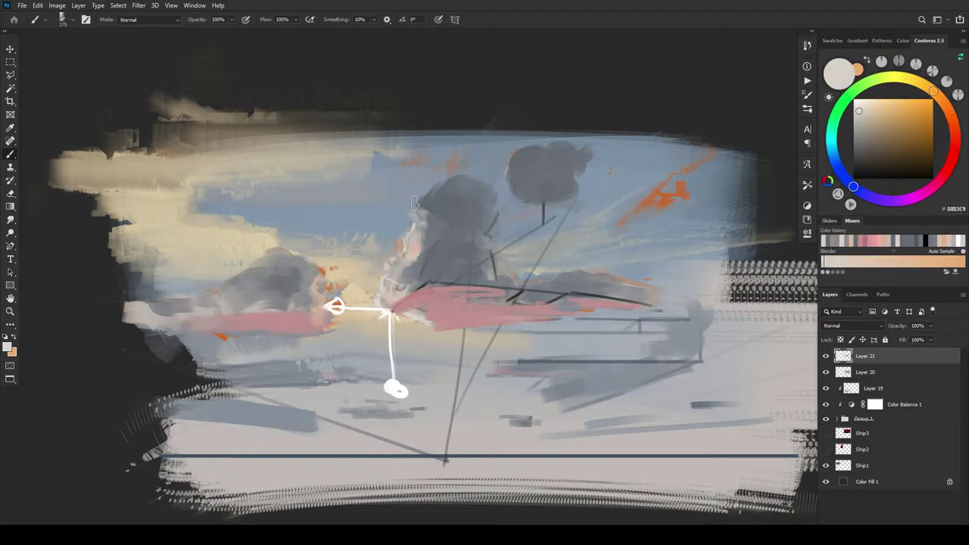
{"action": "left_click", "coordinate": [416, 218], "text": "alt"}
{"action": "left_click", "coordinate": [409, 216], "text": "alt"}
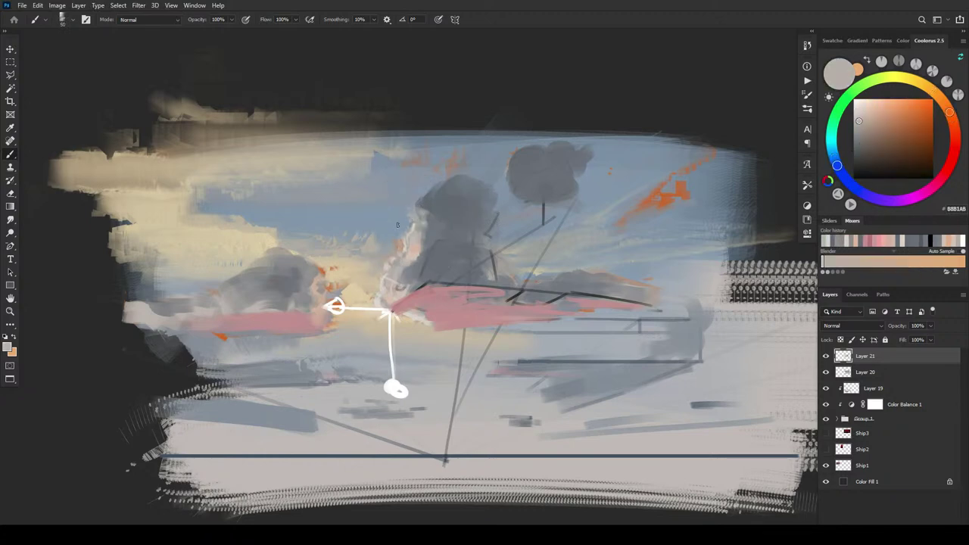
{"action": "left_click", "coordinate": [415, 226], "text": "alt"}
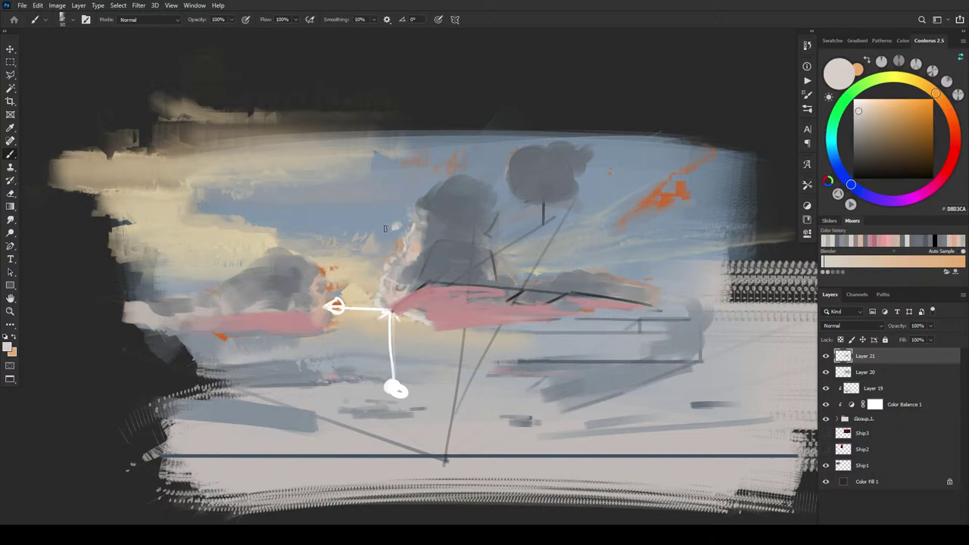
Step: Dab small pale wisps into the blue sky just left of the central cloud
{"action": "mouse_move", "coordinate": [392, 226]}
{"action": "left_mouse_down"}
{"action": "mouse_move", "coordinate": [399, 221]}
{"action": "mouse_move", "coordinate": [385, 225]}
{"action": "left_mouse_up"}
{"action": "key", "text": "bracketright"}
{"action": "key", "text": "bracketright"}
{"action": "key", "text": "bracketright"}
{"action": "key", "text": "bracketright"}
{"action": "key", "text": "bracketleft"}
{"action": "key", "text": "bracketleft"}
{"action": "key", "text": "bracketleft"}
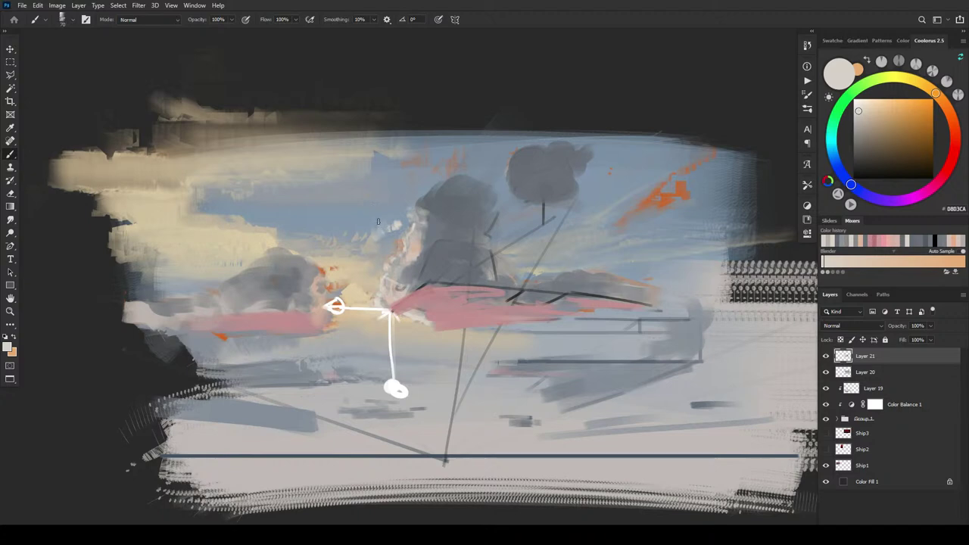
Step: Add pale off-white rim light along the left cloud's right edge and a small light patch below it
{"action": "key", "text": "bracketright"}
{"action": "key", "text": "bracketright"}
{"action": "key", "text": "bracketright"}
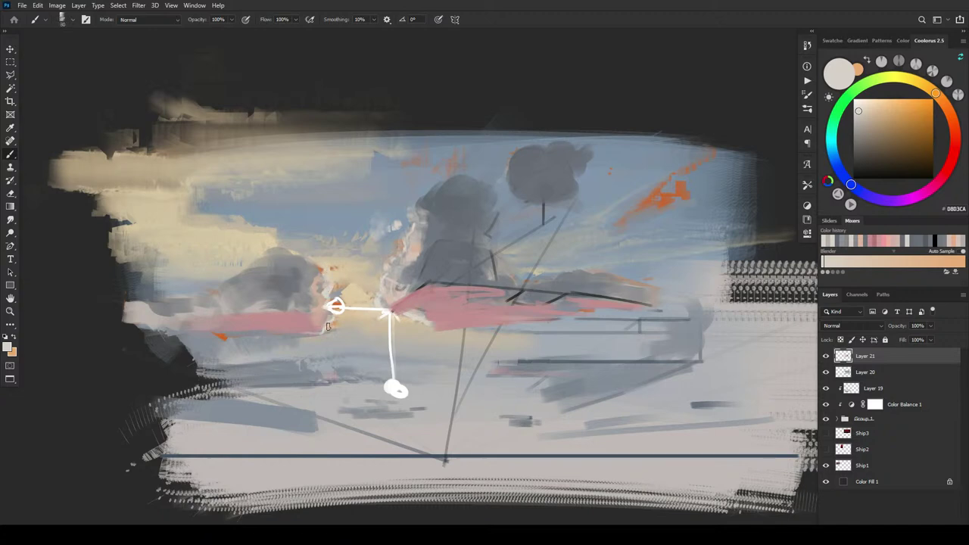
{"action": "key", "text": "bracketright"}
{"action": "key", "text": "bracketright"}
{"action": "key", "text": "bracketright"}
{"action": "key", "text": "bracketleft"}
{"action": "key", "text": "bracketleft"}
{"action": "key", "text": "bracketleft"}
{"action": "key", "text": "bracketleft"}
{"action": "key", "text": "bracketleft"}
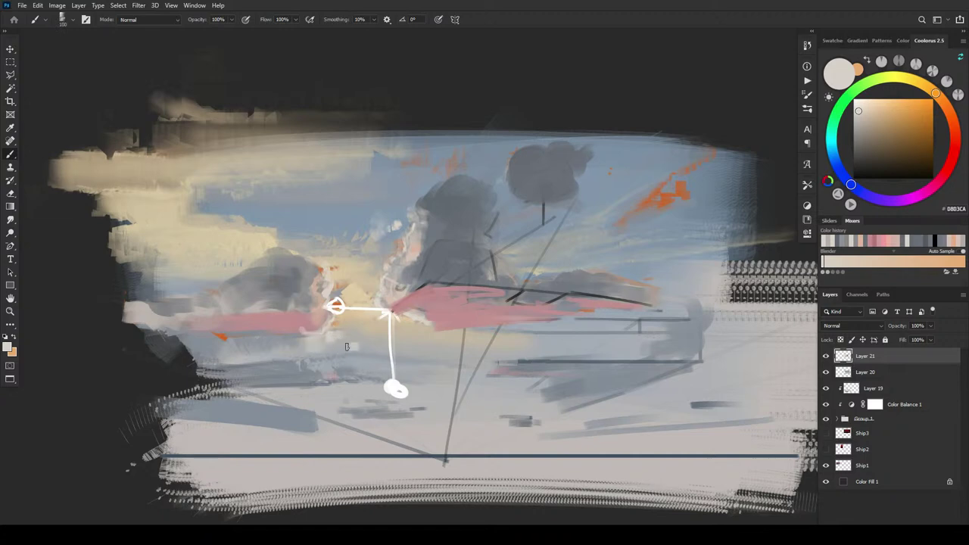
Step: Turn the light patch below the left cloud into a small cloud fragment with sampled peach, pink and off-white dabs
{"action": "left_click", "coordinate": [323, 283], "text": "alt"}
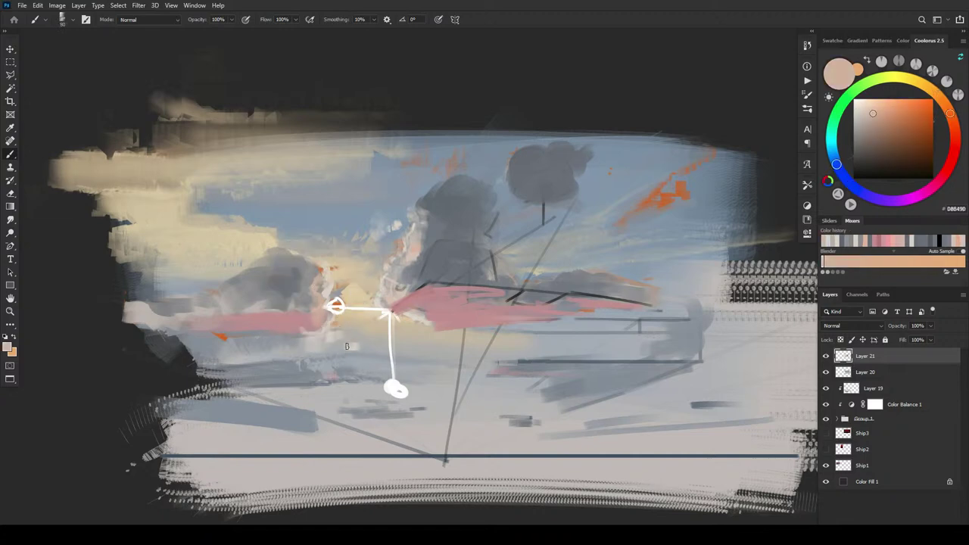
{"action": "left_click", "coordinate": [350, 346]}
{"action": "left_click", "coordinate": [302, 322], "text": "alt"}
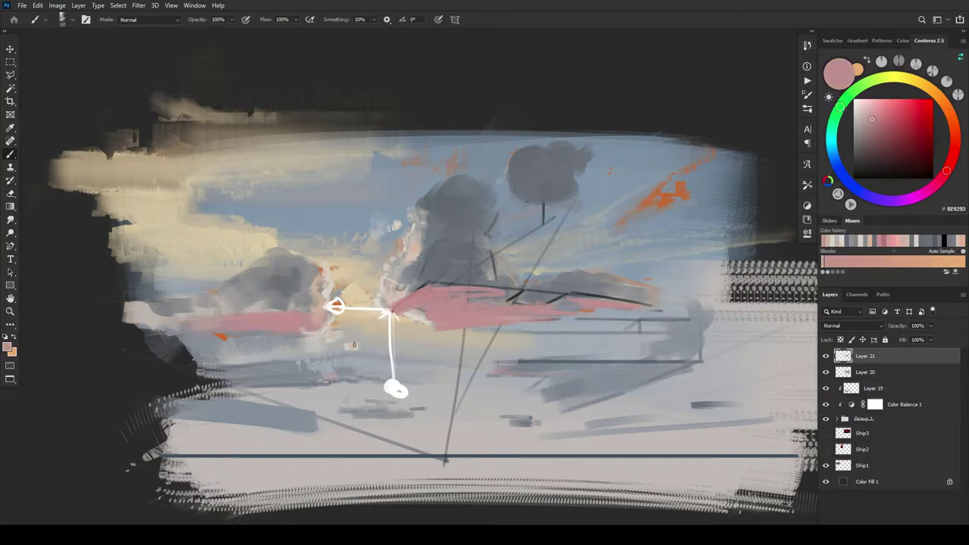
{"action": "left_click", "coordinate": [347, 339], "text": "alt"}
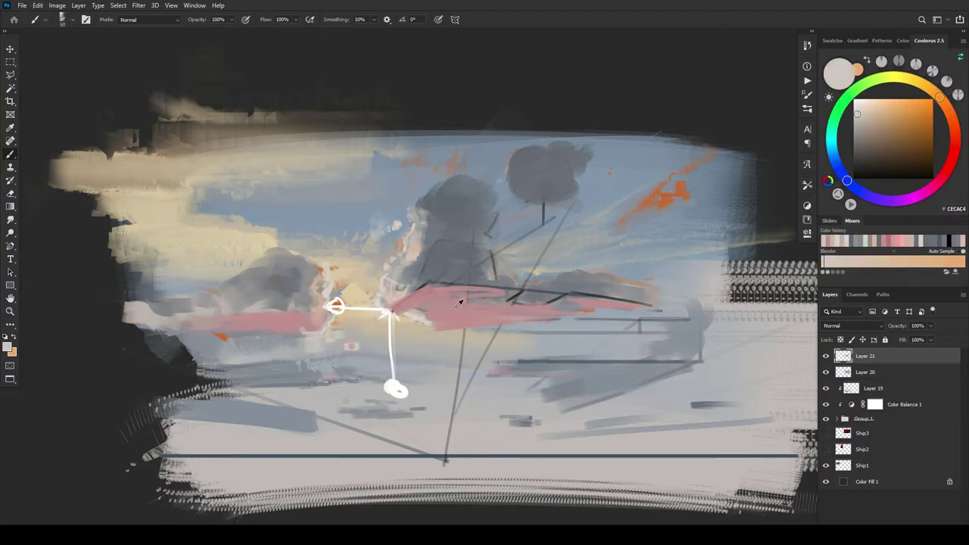
{"action": "left_click", "coordinate": [356, 346], "text": "alt"}
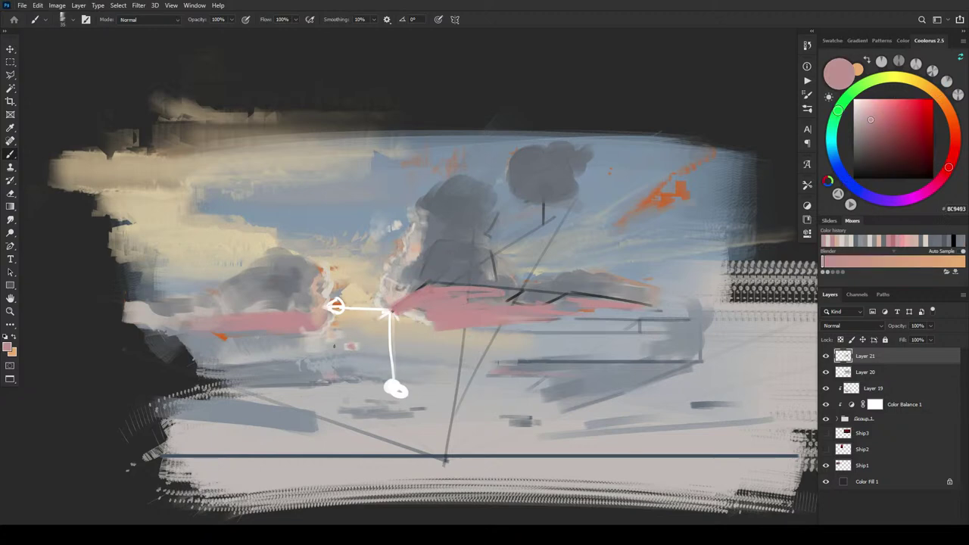
{"action": "left_click", "coordinate": [357, 346], "text": "alt"}
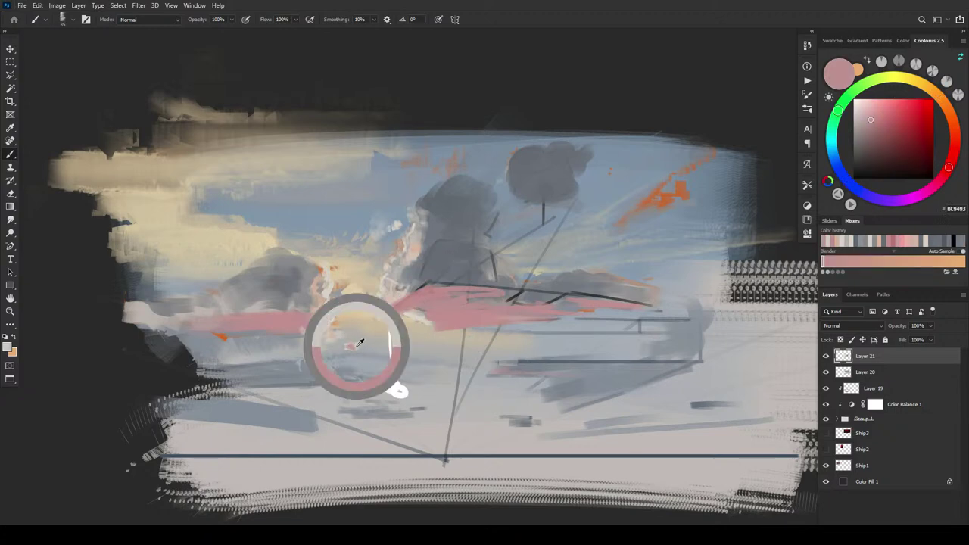
Step: Choose a warm cream and highlight the small fragment and the facing lower edges of the left and central clouds
{"action": "left_click", "coordinate": [872, 104]}
{"action": "left_click", "coordinate": [936, 93]}
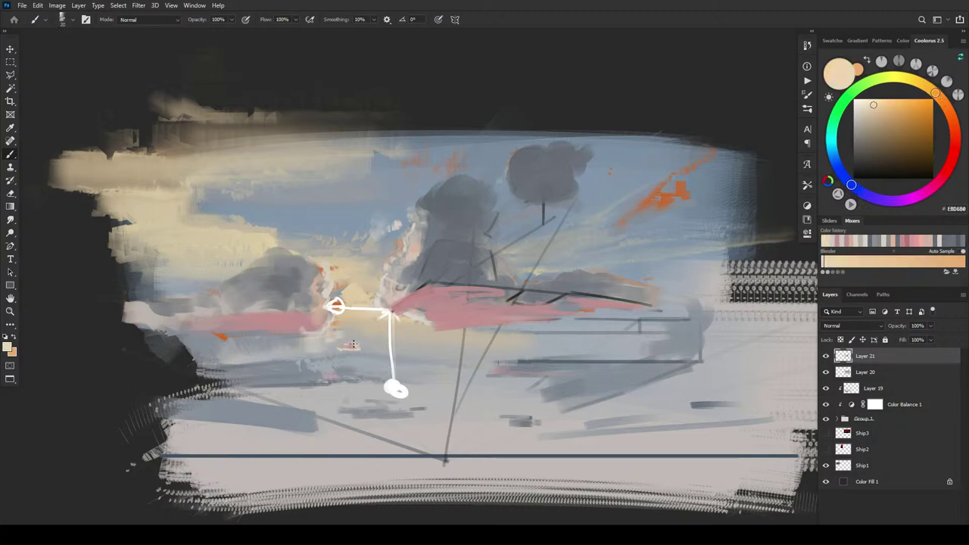
{"action": "mouse_move", "coordinate": [280, 335]}
{"action": "left_mouse_down"}
{"action": "mouse_move", "coordinate": [314, 335]}
{"action": "mouse_move", "coordinate": [331, 314]}
{"action": "left_mouse_up"}
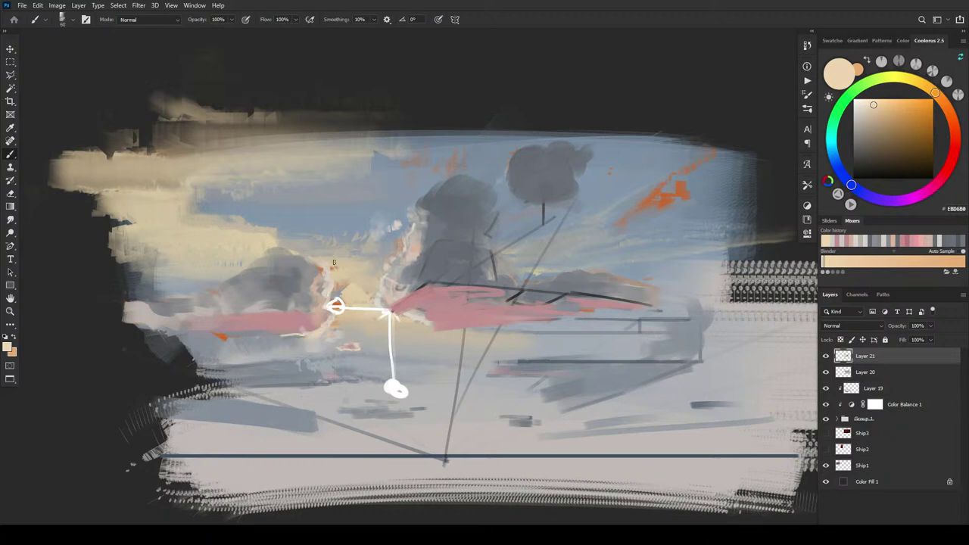
{"action": "left_click_drag", "start_coordinate": [423, 325], "coordinate": [410, 313]}
Step: Blend sampled pinks into the lower left tip and bottom edge of the central cloud's underside
{"action": "left_click", "coordinate": [420, 306], "text": "alt"}
{"action": "left_click", "coordinate": [393, 312], "text": "alt"}
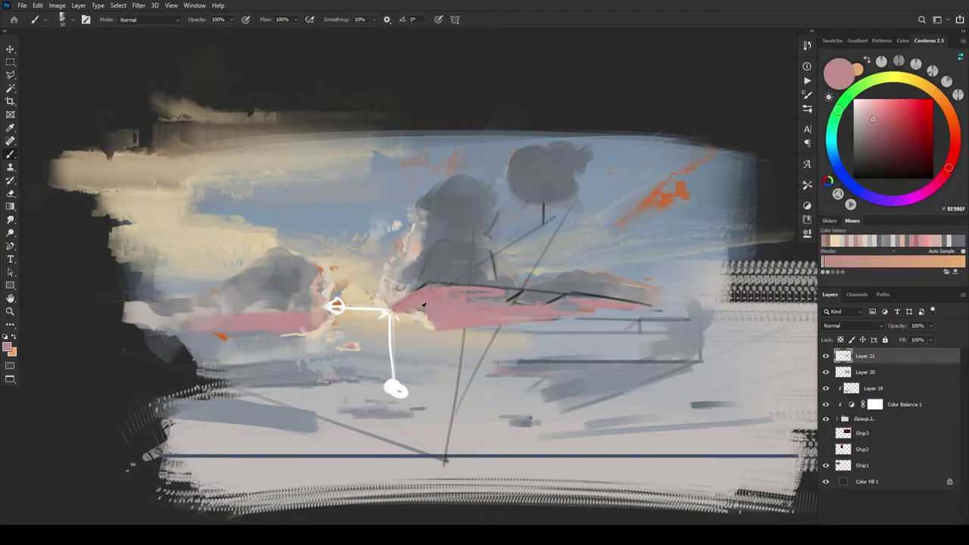
{"action": "left_click", "coordinate": [392, 312], "text": "alt"}
{"action": "left_click_drag", "start_coordinate": [416, 312], "coordinate": [462, 327]}
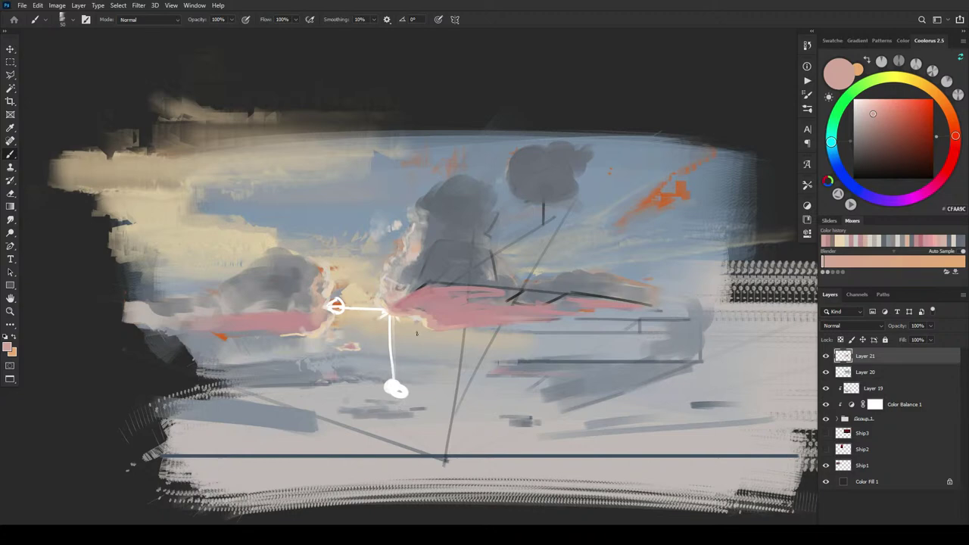
Step: Sample the sky's gray-blue, make it more saturated, and brush cool blue tints into the clouds' dark masses with a larger brush
{"action": "left_click", "coordinate": [405, 182], "text": "alt"}
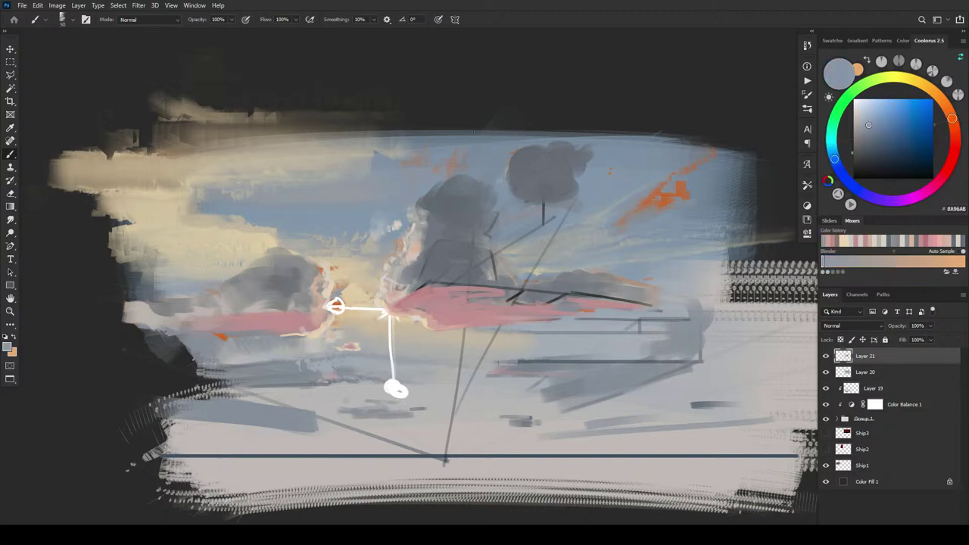
{"action": "left_click_drag", "start_coordinate": [875, 120], "coordinate": [879, 126]}
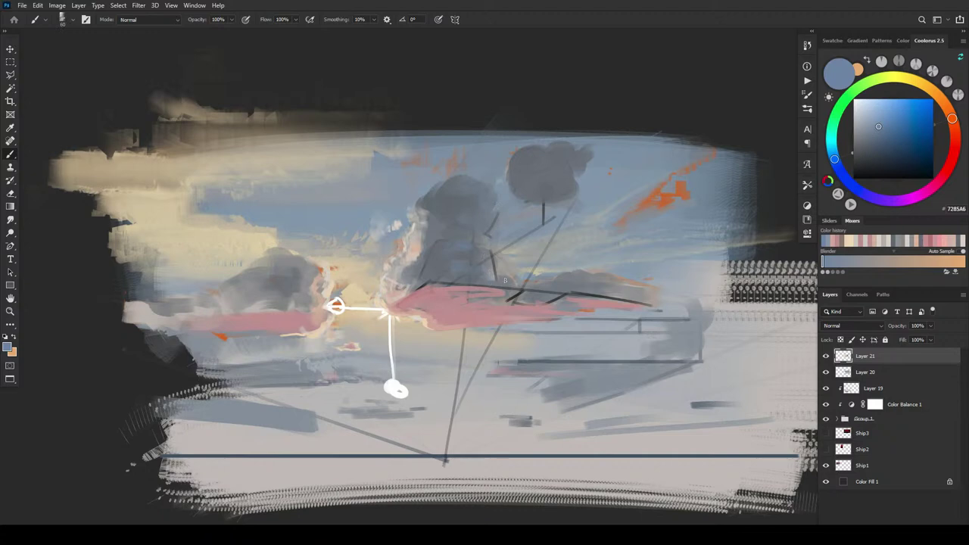
{"action": "key", "text": "]"}
{"action": "key", "text": "]"}
{"action": "key", "text": "]"}
{"action": "key", "text": "]"}
{"action": "key", "text": "bracketleft"}
{"action": "key", "text": "bracketright"}
Step: Paint sampled dark blue-gray over the central cloud's base, covering the start of the black perspective line
{"action": "left_click", "coordinate": [437, 262], "text": "alt"}
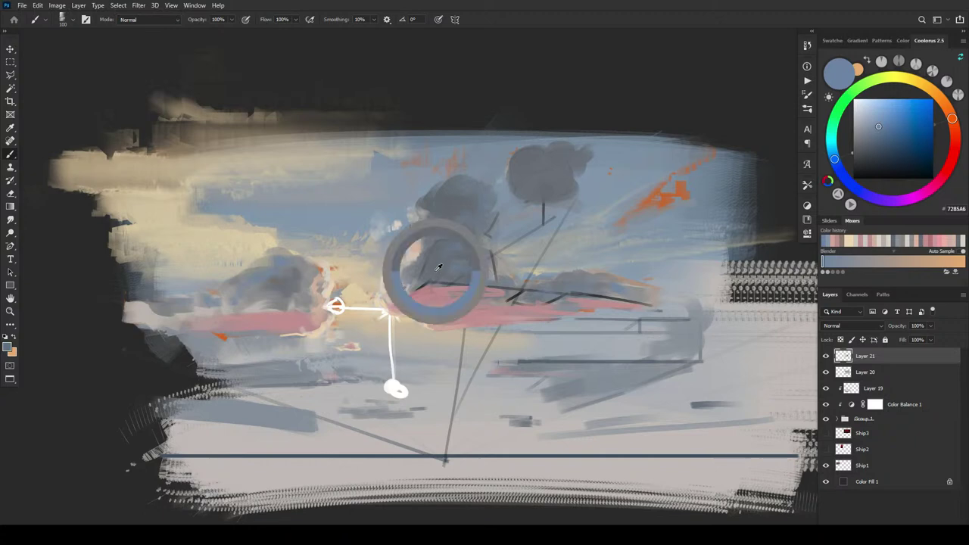
{"action": "key", "text": "bracketleft"}
{"action": "key", "text": "bracketleft"}
{"action": "key", "text": "bracketleft"}
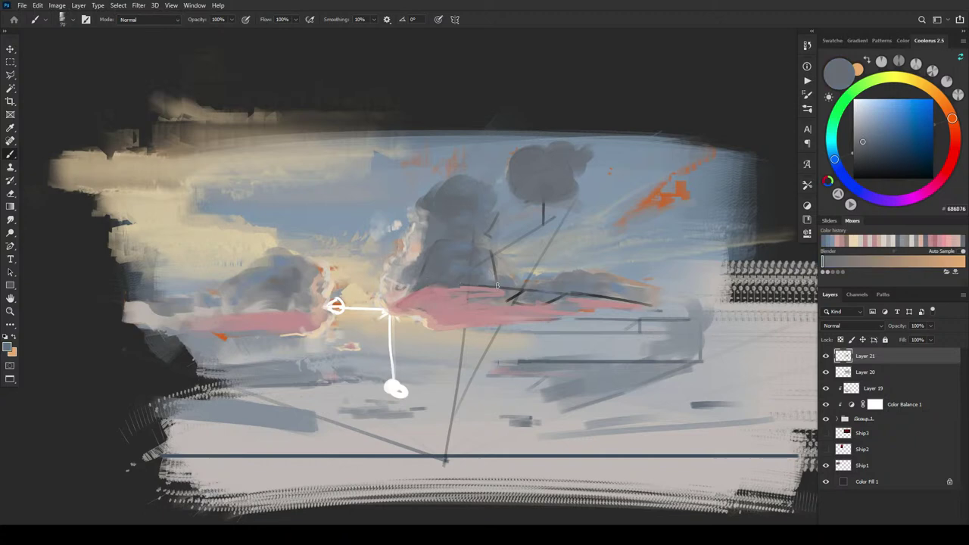
Step: Brush a darker rose along the top of the central cloud's pink underside and sample blue-gray from the right-hand bank
{"action": "left_click", "coordinate": [485, 295], "text": "alt"}
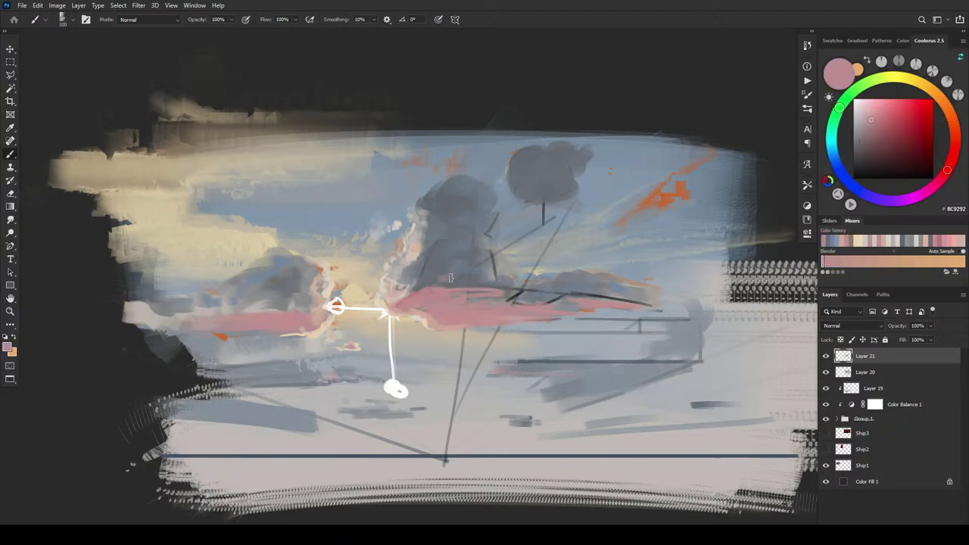
{"action": "key", "text": "bracketleft"}
{"action": "left_click_drag", "start_coordinate": [883, 127], "coordinate": [879, 129]}
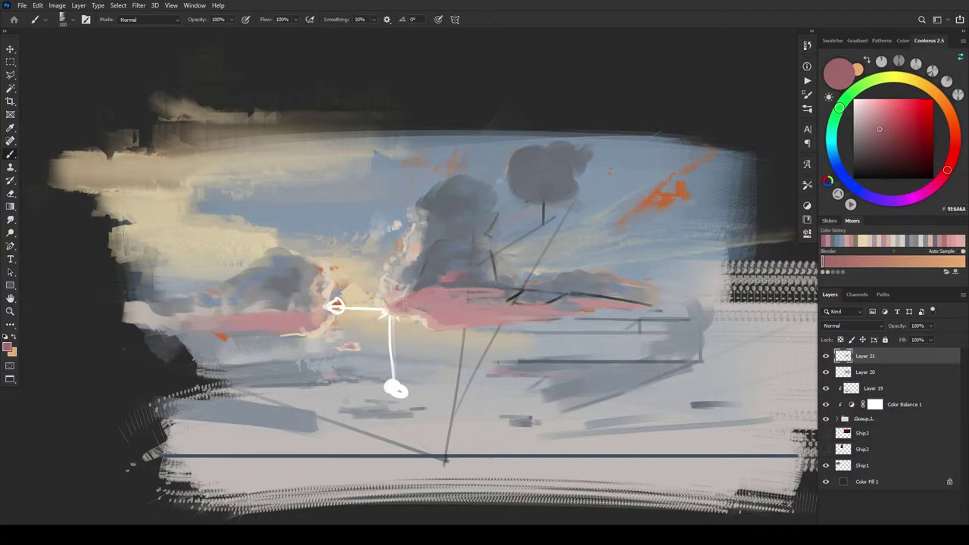
{"action": "left_click", "coordinate": [575, 289], "text": "alt"}
{"action": "key", "text": "bracketleft"}
{"action": "key", "text": "bracketleft"}
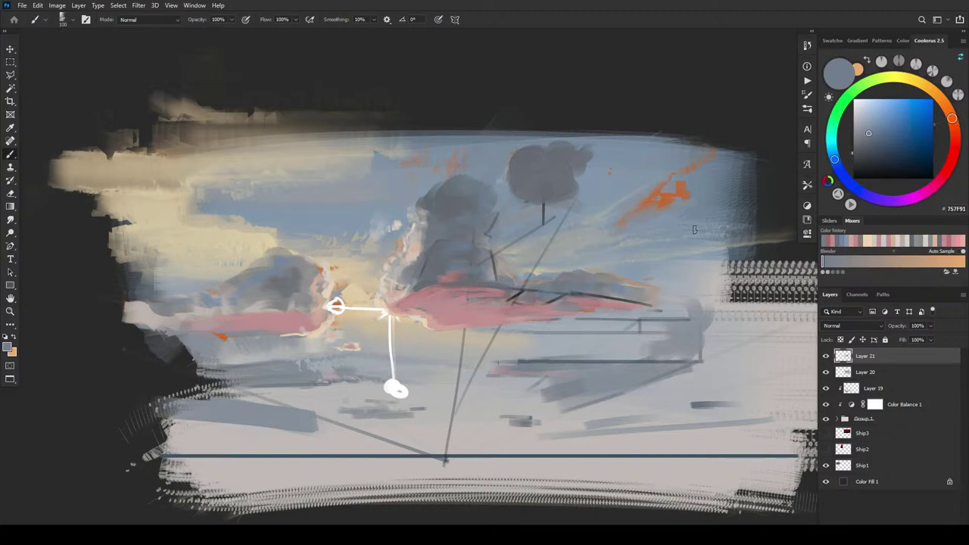
Step: Soften the area beneath the left cloud with sampled light grays, adjusting the brush size
{"action": "left_click", "coordinate": [326, 333], "text": "alt"}
{"action": "key", "text": "bracketleft"}
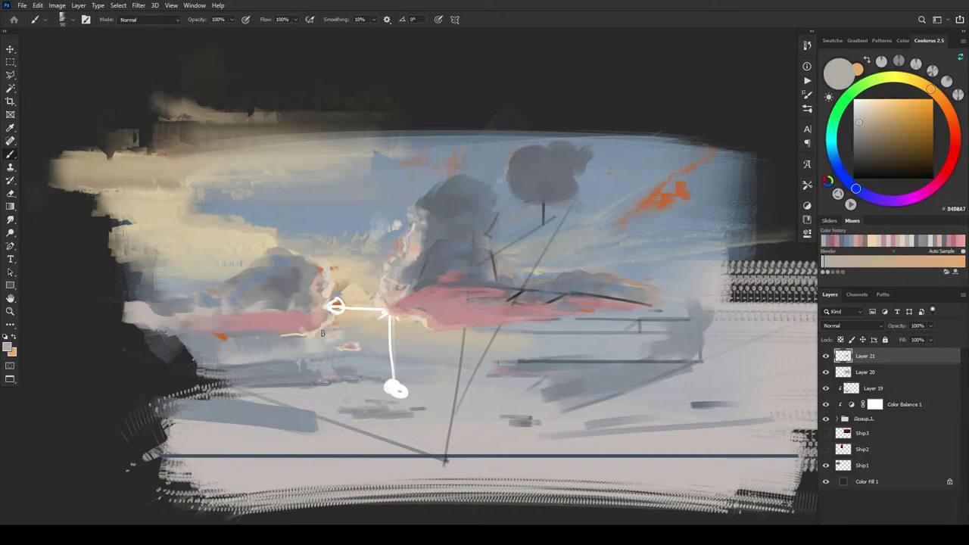
{"action": "key", "text": "bracketright"}
{"action": "key", "text": "bracketright"}
{"action": "left_click", "coordinate": [272, 341], "text": "alt"}
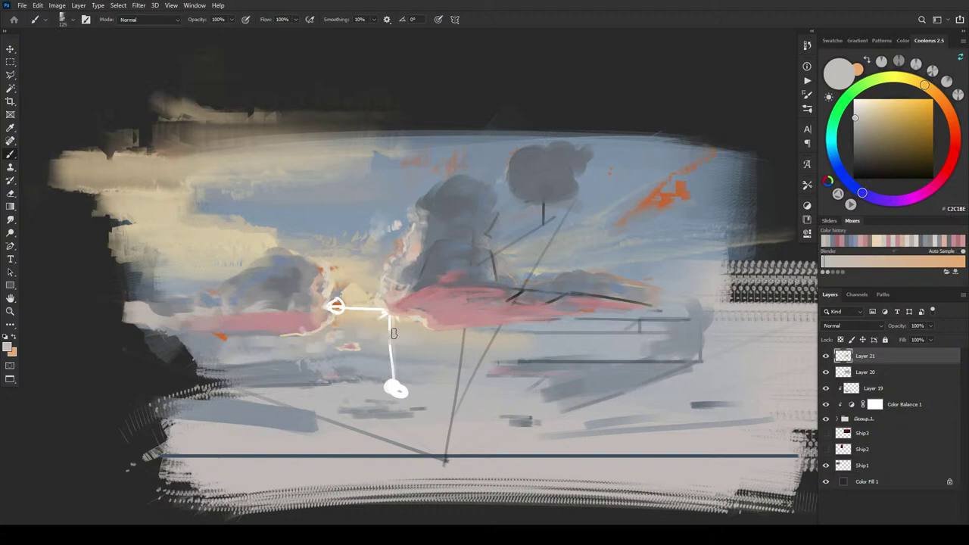
Step: Cover the white circle marker between the clouds with sampled cream and the right-hand bank's dark line with sampled gray
{"action": "left_click", "coordinate": [367, 280], "text": "alt"}
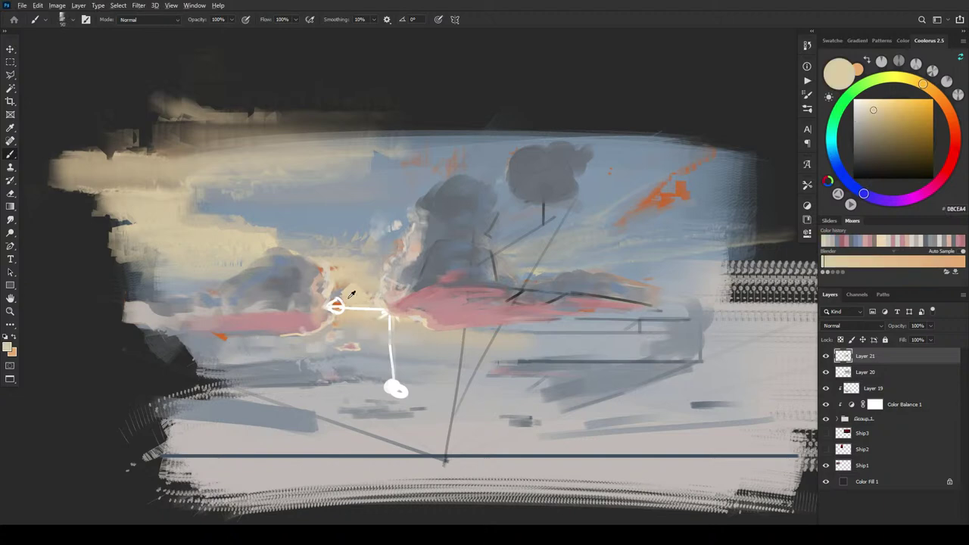
{"action": "left_click", "coordinate": [350, 298], "text": "alt"}
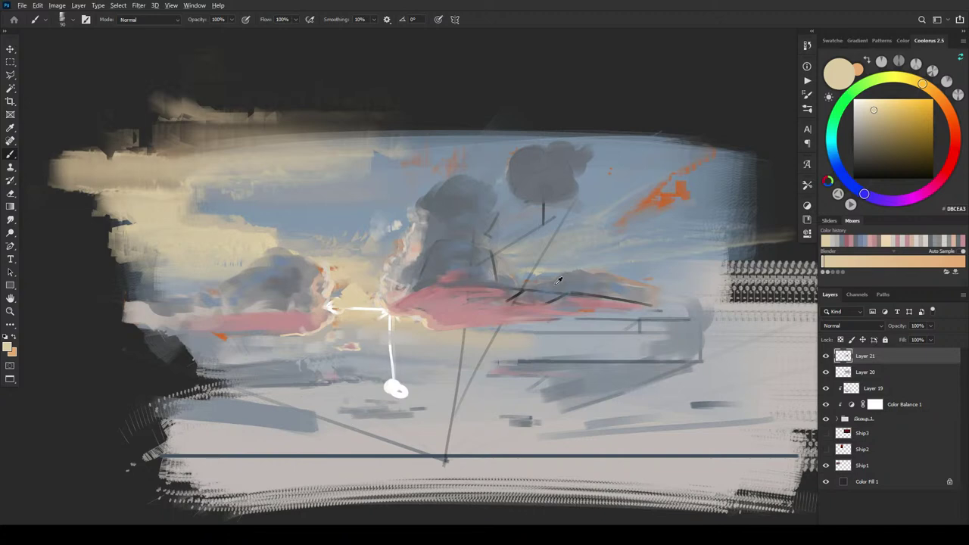
{"action": "left_click", "coordinate": [533, 297], "text": "alt"}
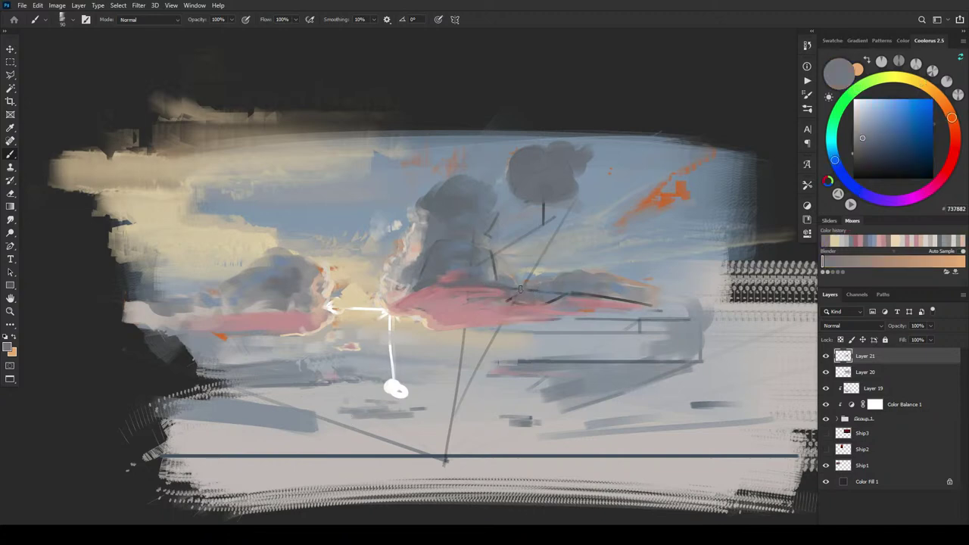
{"action": "left_click", "coordinate": [534, 286], "text": "alt"}
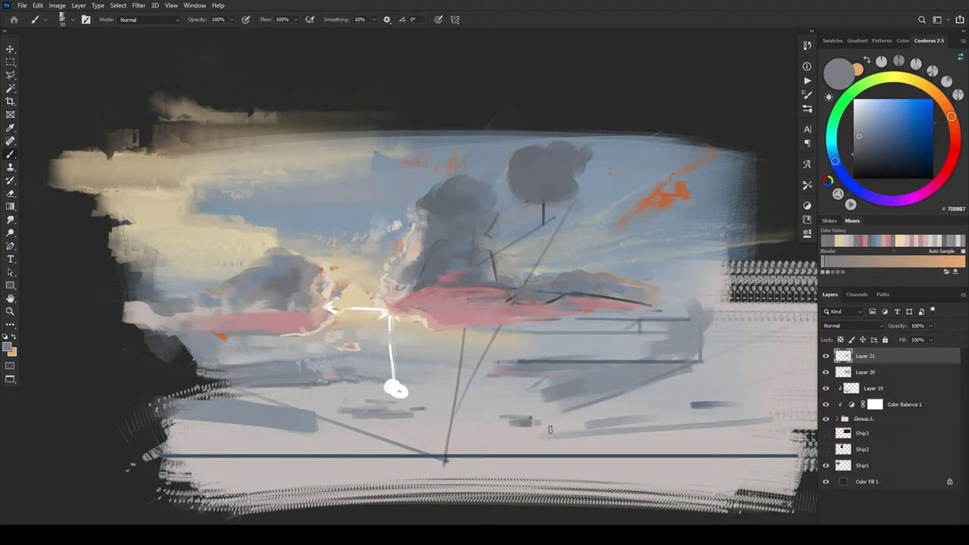
Step: Show the hidden Ship3 and Ship2 layers and check which artwork belongs to Layer 20
{"action": "key", "text": "ctrl+minus"}
{"action": "key", "text": "ctrl+minus"}
{"action": "key", "text": "ctrl+minus"}
{"action": "key", "text": "ctrl+minus"}
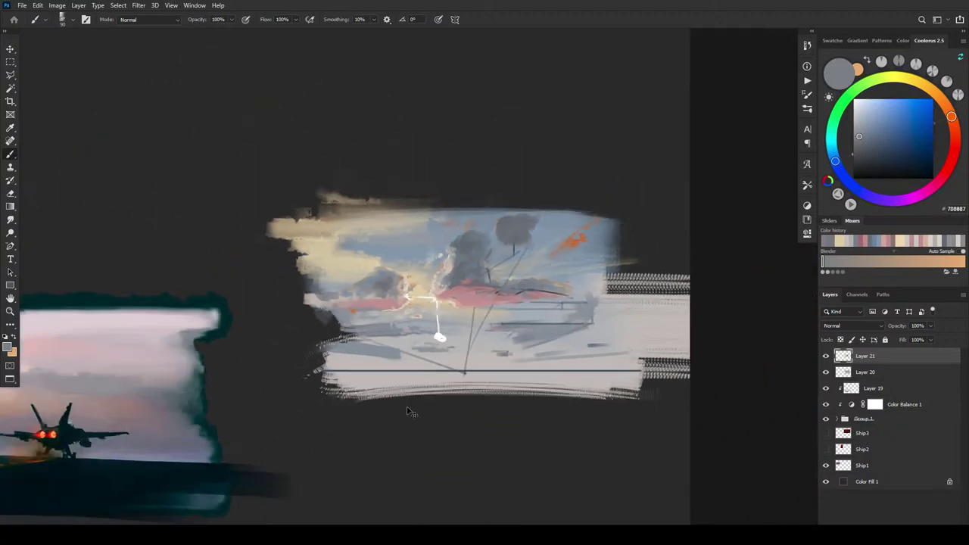
{"action": "left_click_drag", "start_coordinate": [379, 305], "coordinate": [535, 301]}
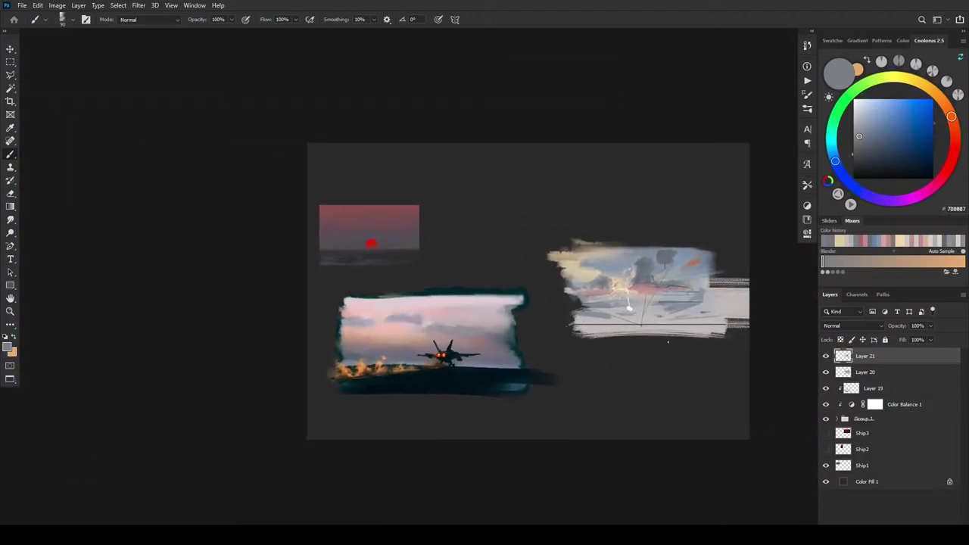
{"action": "left_click_drag", "start_coordinate": [826, 433], "coordinate": [826, 449]}
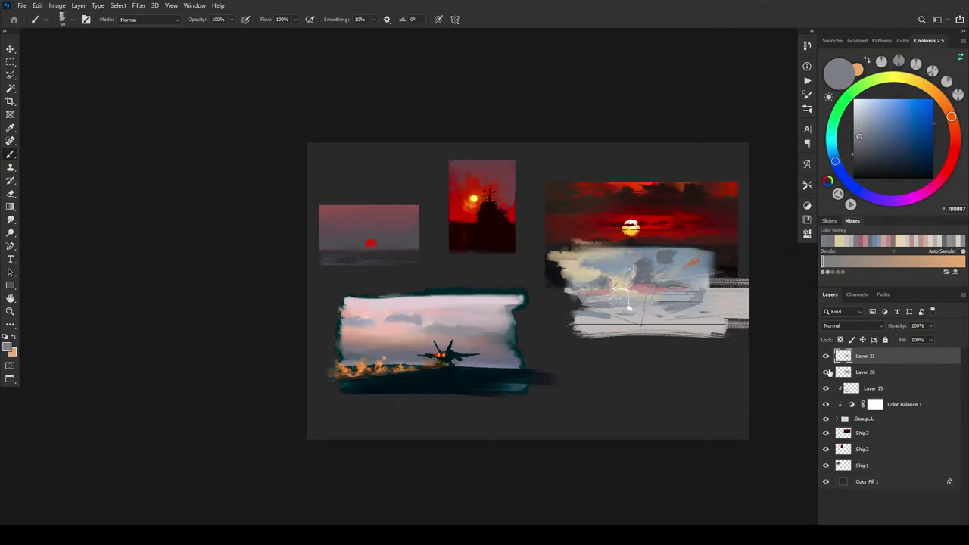
{"action": "left_click", "coordinate": [826, 372]}
{"action": "left_click", "coordinate": [825, 371]}
Step: Move Layer 21 and Layer 20 together so the sky sketch sits below the large red sunset painting
{"action": "left_click", "coordinate": [866, 373], "text": "shift"}
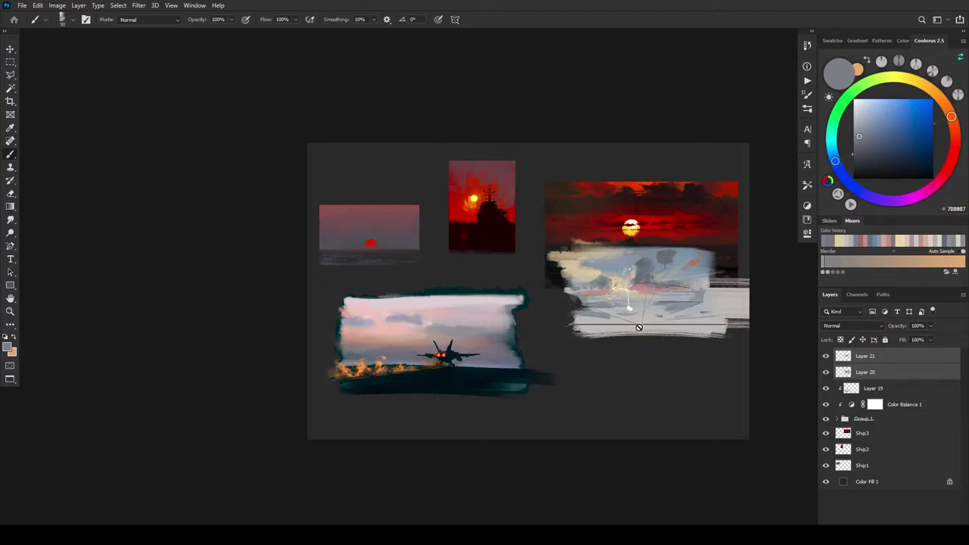
{"action": "key", "text": "v"}
{"action": "left_click_drag", "start_coordinate": [653, 327], "coordinate": [659, 392]}
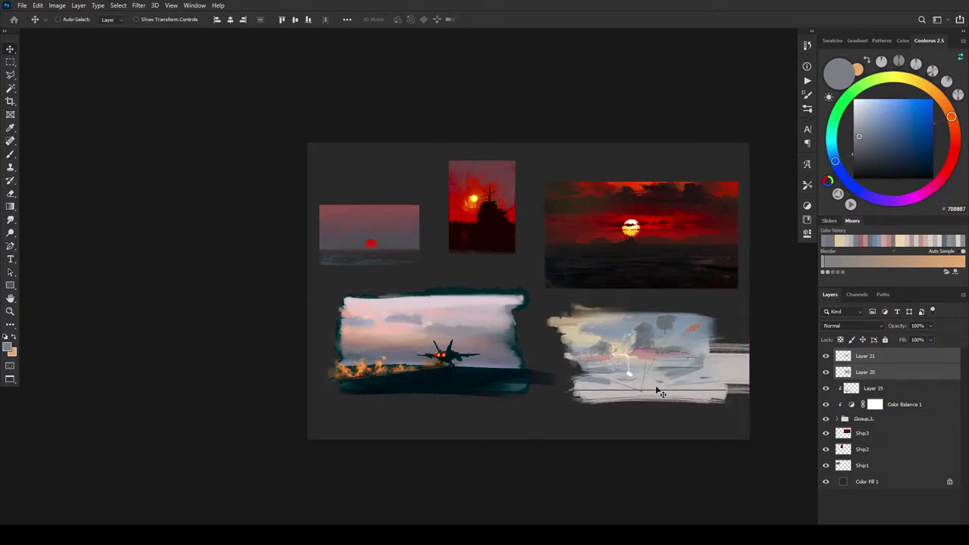
Step: Select a rectangular crop area over the sky sketch and group Layer 21 and Layer 20
{"action": "key", "text": "m"}
{"action": "left_click_drag", "start_coordinate": [580, 312], "coordinate": [692, 391]}
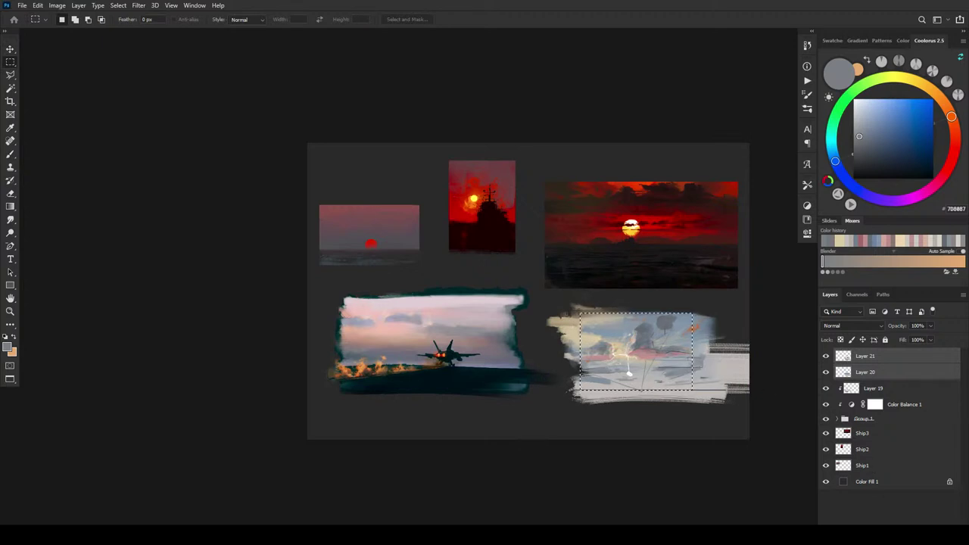
{"action": "key", "text": "ctrl+g"}
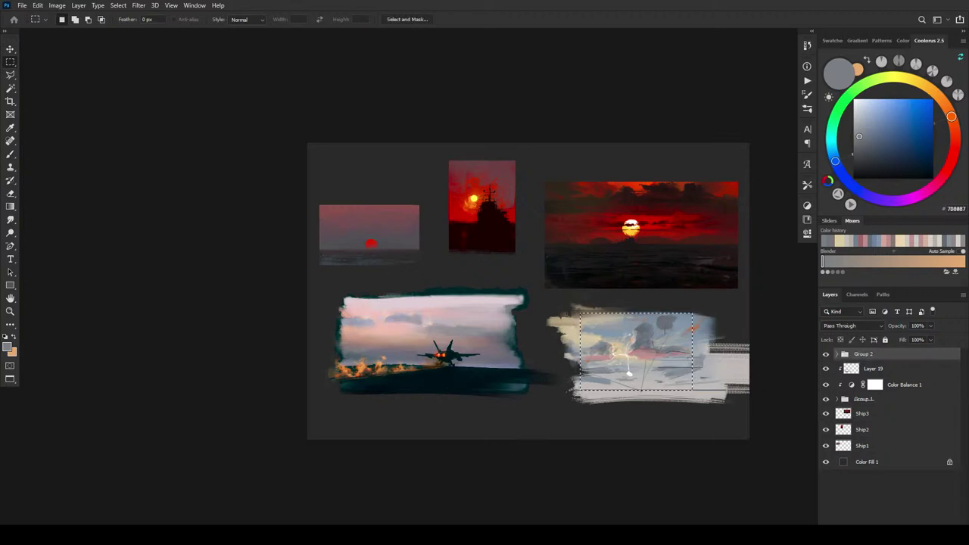
Step: Mask Group 2 to the rectangular selection so the sky sketch is cropped to a clean rectangle
{"action": "left_click", "coordinate": [876, 530]}
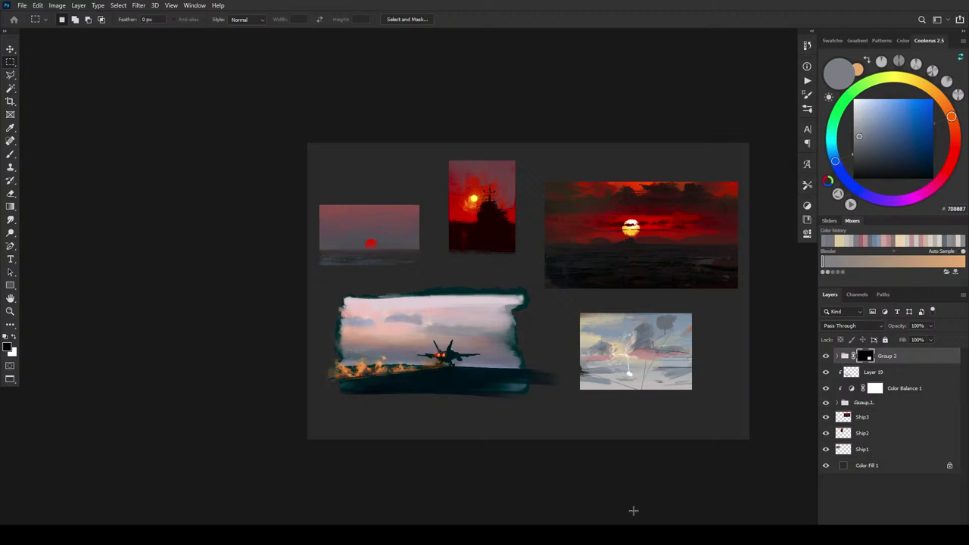
{"action": "key", "text": "ctrl+plus"}
{"action": "key", "text": "ctrl+plus"}
{"action": "key", "text": "ctrl+plus"}
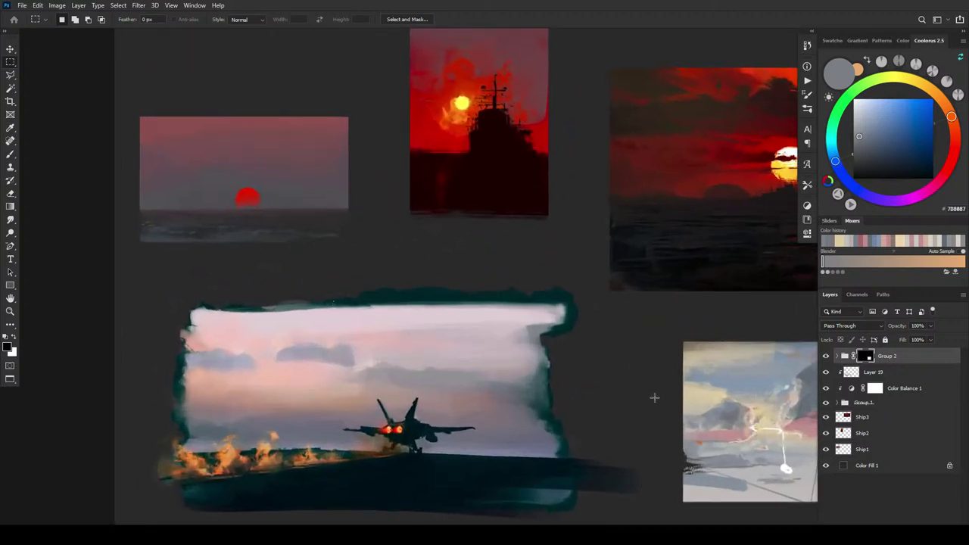
{"action": "left_click_drag", "start_coordinate": [635, 365], "coordinate": [553, 335]}
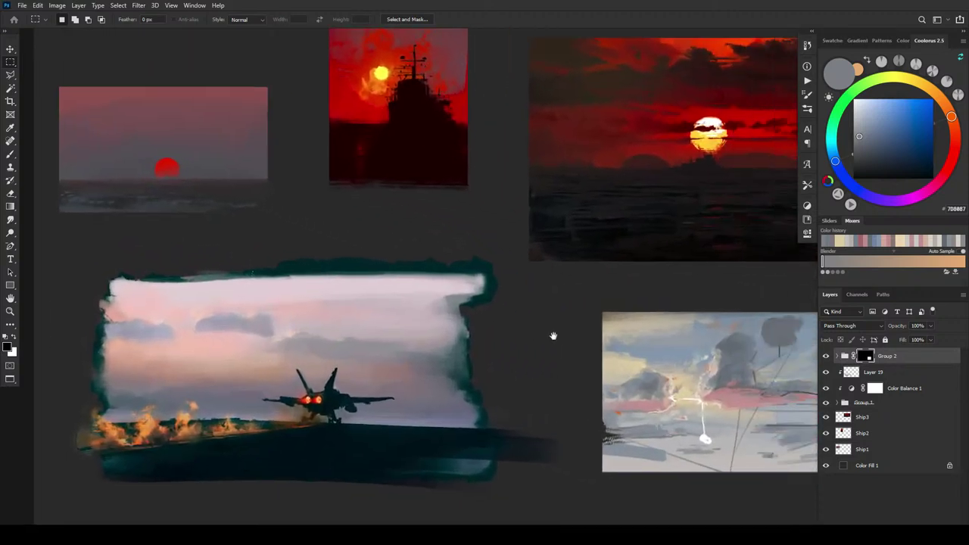
Step: Outline the dark cloud bank above the sun in light blue on a new layer over the large red sunset painting
{"action": "mouse_move", "coordinate": [684, 195]}
{"action": "left_mouse_down"}
{"action": "mouse_move", "coordinate": [651, 237]}
{"action": "mouse_move", "coordinate": [458, 400]}
{"action": "mouse_move", "coordinate": [428, 402]}
{"action": "left_mouse_up"}
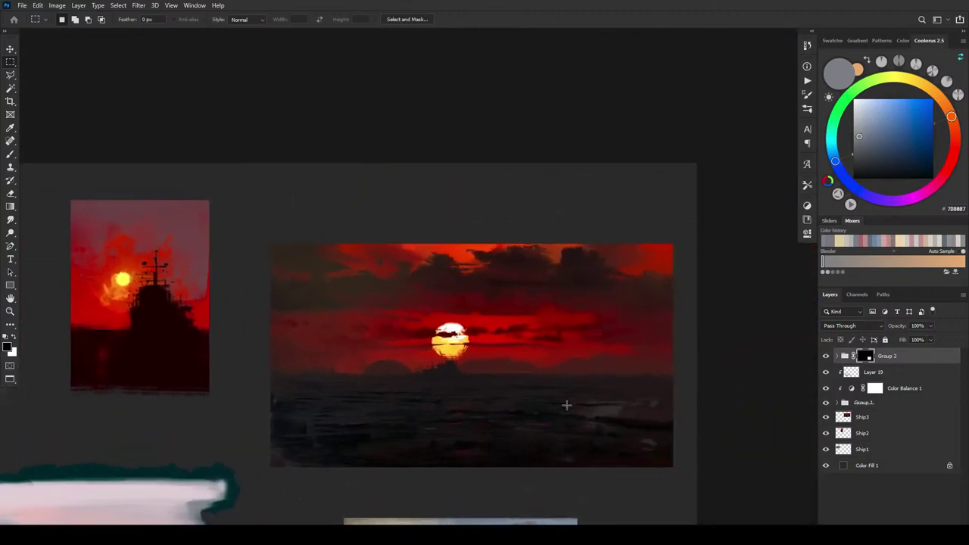
{"action": "key", "text": "ctrl+plus"}
{"action": "key", "text": "ctrl+plus"}
{"action": "left_click_drag", "start_coordinate": [501, 406], "coordinate": [577, 321]}
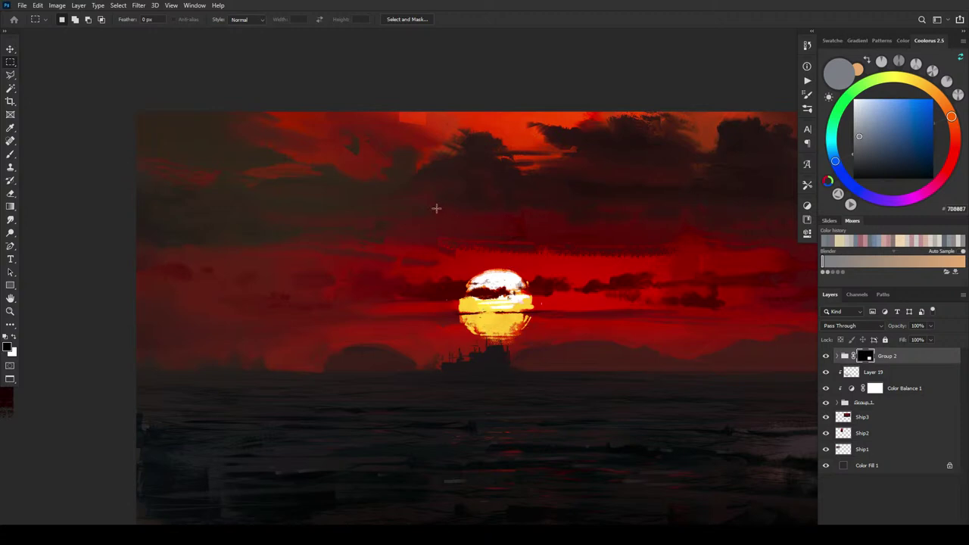
{"action": "key", "text": "ctrl+shift+alt+n"}
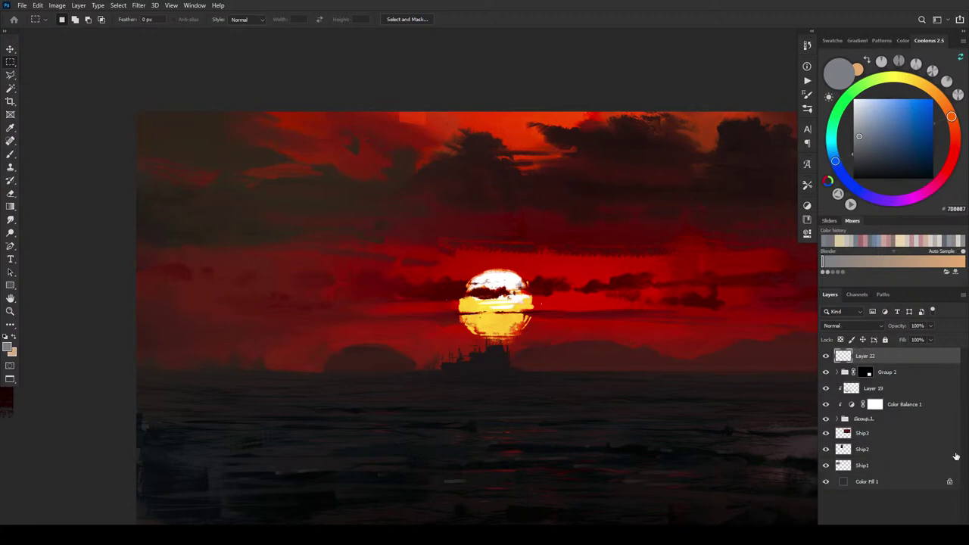
{"action": "left_click_drag", "start_coordinate": [900, 129], "coordinate": [878, 109]}
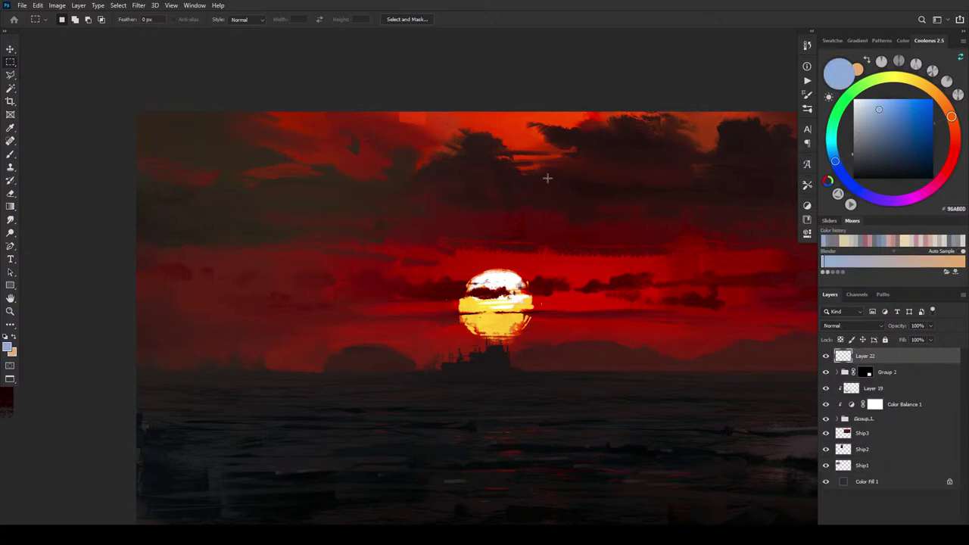
{"action": "key", "text": "b"}
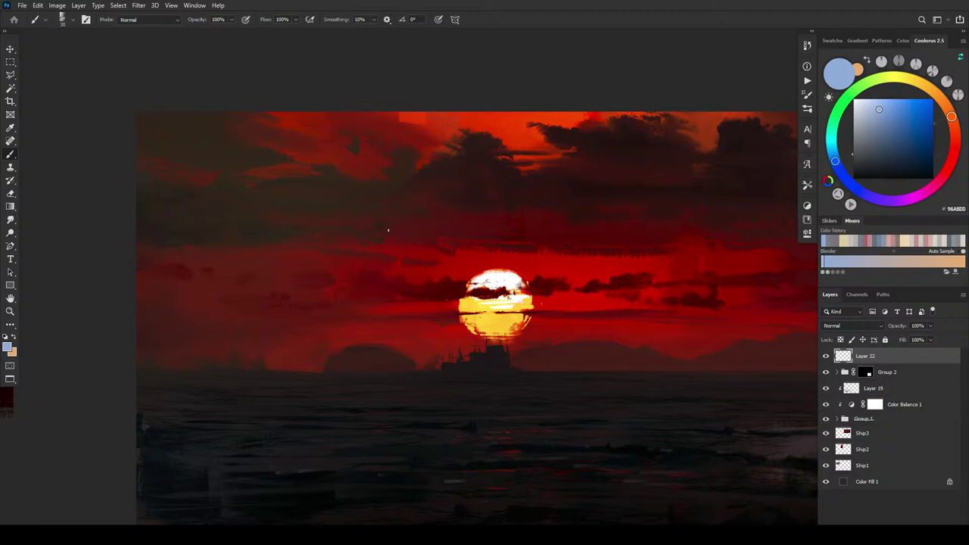
{"action": "mouse_move", "coordinate": [379, 238]}
{"action": "left_mouse_down"}
{"action": "mouse_move", "coordinate": [271, 224]}
{"action": "mouse_move", "coordinate": [408, 217]}
{"action": "mouse_move", "coordinate": [422, 210]}
{"action": "mouse_move", "coordinate": [421, 193]}
{"action": "mouse_move", "coordinate": [446, 208]}
{"action": "mouse_move", "coordinate": [594, 226]}
{"action": "mouse_move", "coordinate": [634, 220]}
{"action": "mouse_move", "coordinate": [599, 208]}
{"action": "mouse_move", "coordinate": [652, 209]}
{"action": "mouse_move", "coordinate": [644, 215]}
{"action": "mouse_move", "coordinate": [679, 222]}
{"action": "mouse_move", "coordinate": [692, 202]}
{"action": "mouse_move", "coordinate": [706, 205]}
{"action": "mouse_move", "coordinate": [703, 227]}
{"action": "mouse_move", "coordinate": [771, 241]}
{"action": "mouse_move", "coordinate": [610, 253]}
{"action": "mouse_move", "coordinate": [314, 240]}
{"action": "left_mouse_up"}
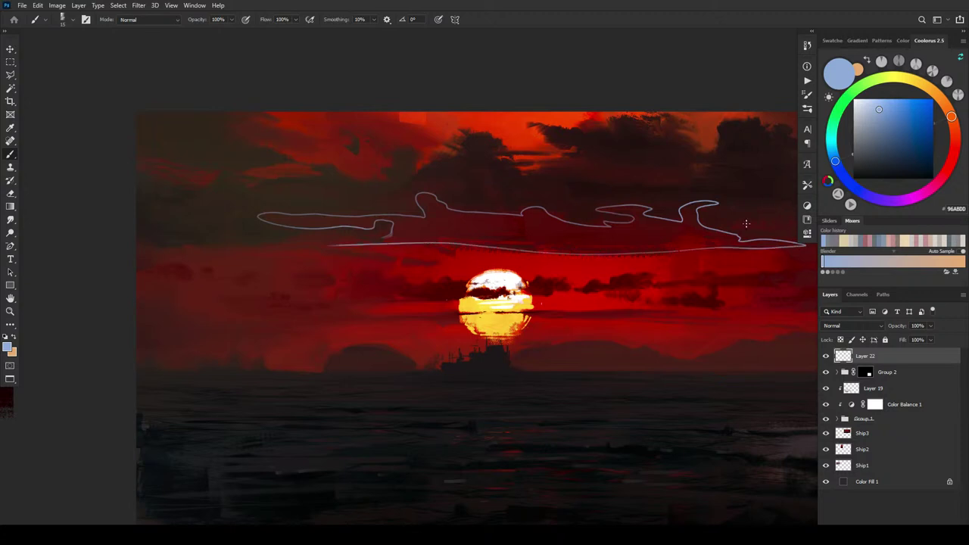
{"action": "left_click_drag", "start_coordinate": [750, 221], "coordinate": [798, 219]}
Step: Outline the dark cloud crossing the sun in light blue and trace its glowing upper edge in light green
{"action": "left_click_drag", "start_coordinate": [520, 335], "coordinate": [308, 355]}
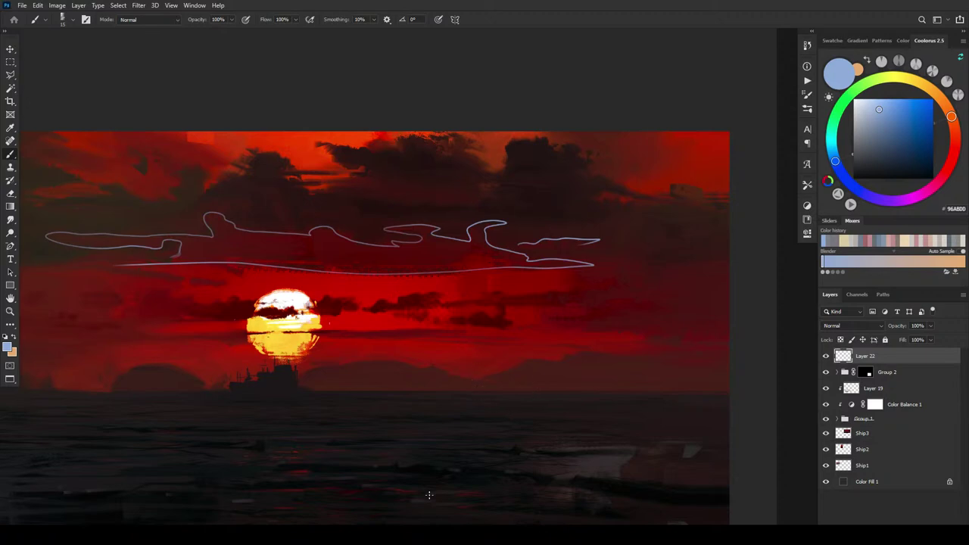
{"action": "key", "text": "ctrl+plus"}
{"action": "key", "text": "ctrl+plus"}
{"action": "key", "text": "ctrl+plus"}
{"action": "key", "text": "ctrl+plus"}
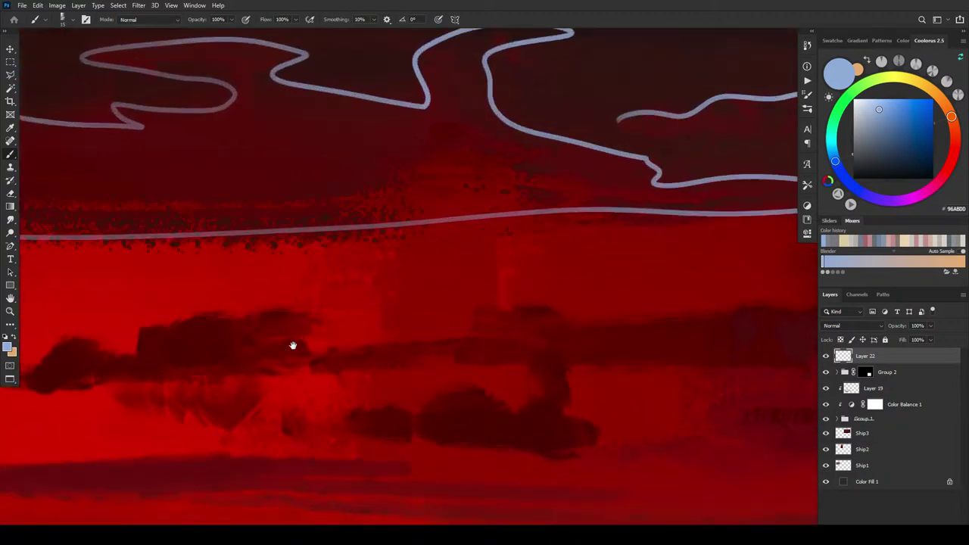
{"action": "mouse_move", "coordinate": [135, 364]}
{"action": "left_mouse_down"}
{"action": "mouse_move", "coordinate": [597, 277]}
{"action": "mouse_move", "coordinate": [419, 379]}
{"action": "mouse_move", "coordinate": [369, 364]}
{"action": "left_mouse_up"}
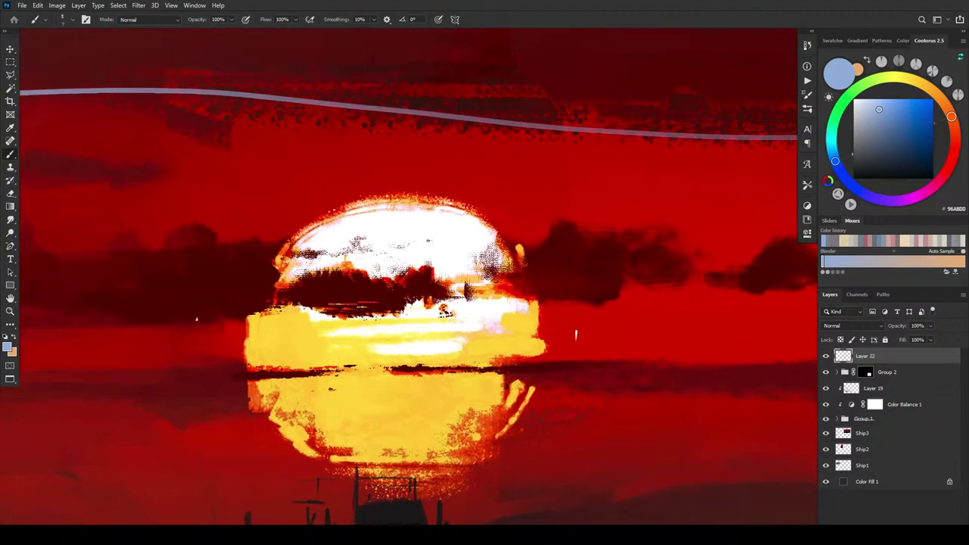
{"action": "mouse_move", "coordinate": [292, 302]}
{"action": "left_mouse_down"}
{"action": "mouse_move", "coordinate": [280, 292]}
{"action": "mouse_move", "coordinate": [316, 273]}
{"action": "left_mouse_up"}
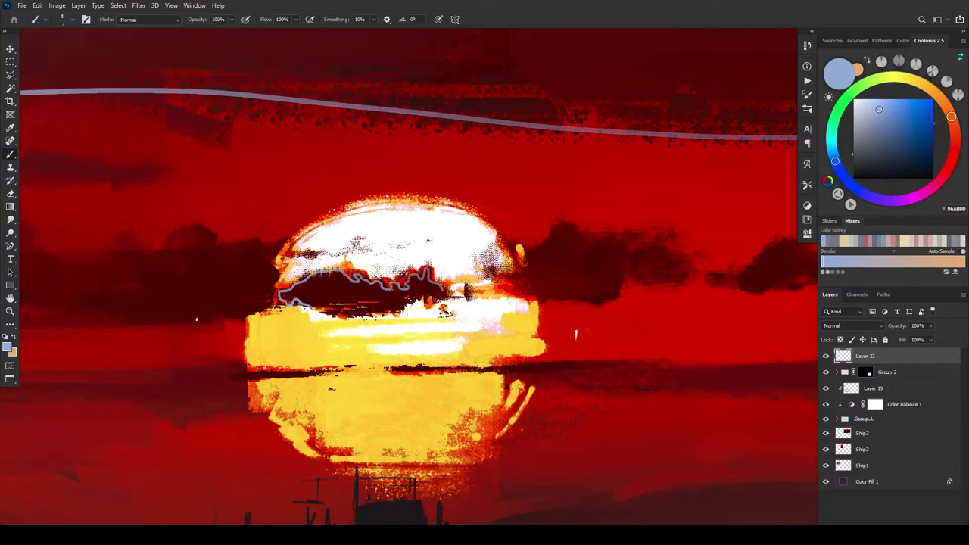
{"action": "mouse_move", "coordinate": [445, 296]}
{"action": "left_mouse_down"}
{"action": "mouse_move", "coordinate": [382, 311]}
{"action": "mouse_move", "coordinate": [322, 306]}
{"action": "left_mouse_up"}
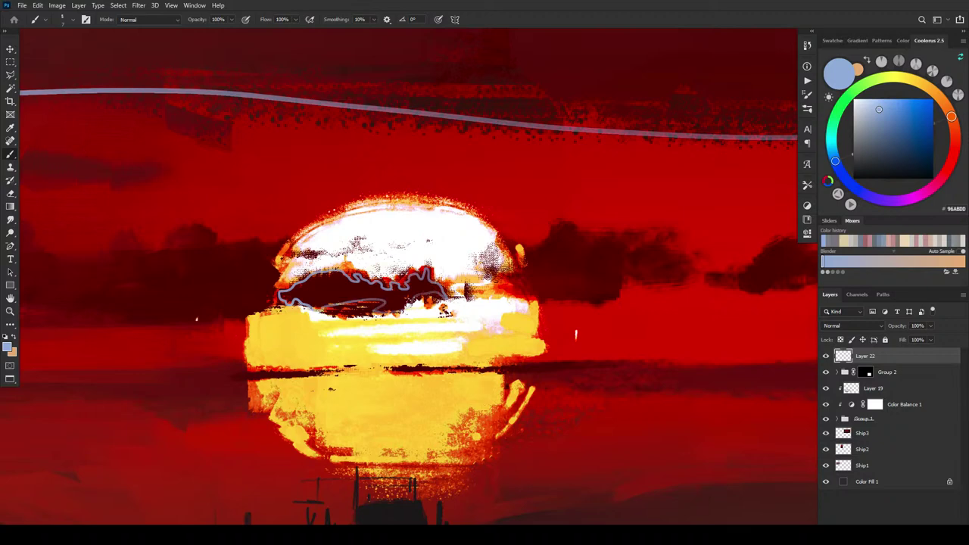
{"action": "left_click_drag", "start_coordinate": [886, 84], "coordinate": [859, 87]}
{"action": "left_click", "coordinate": [898, 98]}
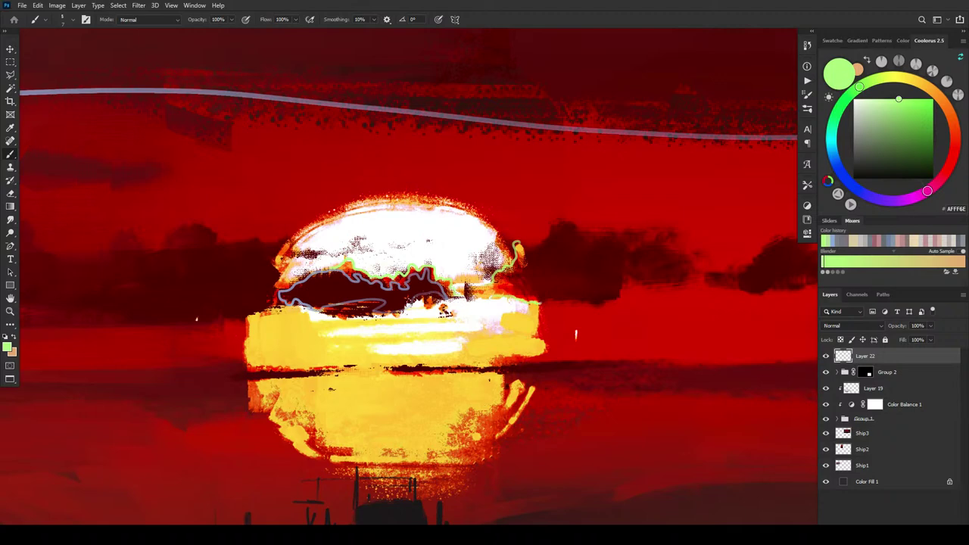
Step: Hide Layer 22 and paint sampled bright red rim strokes along the cloud edges beside the sun on a new layer
{"action": "left_click", "coordinate": [511, 289], "text": "alt"}
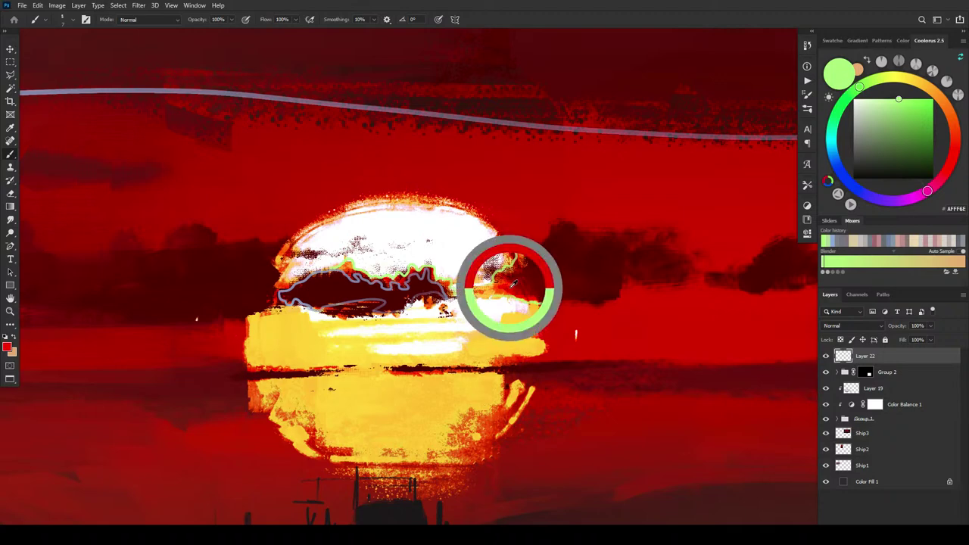
{"action": "left_click", "coordinate": [942, 530]}
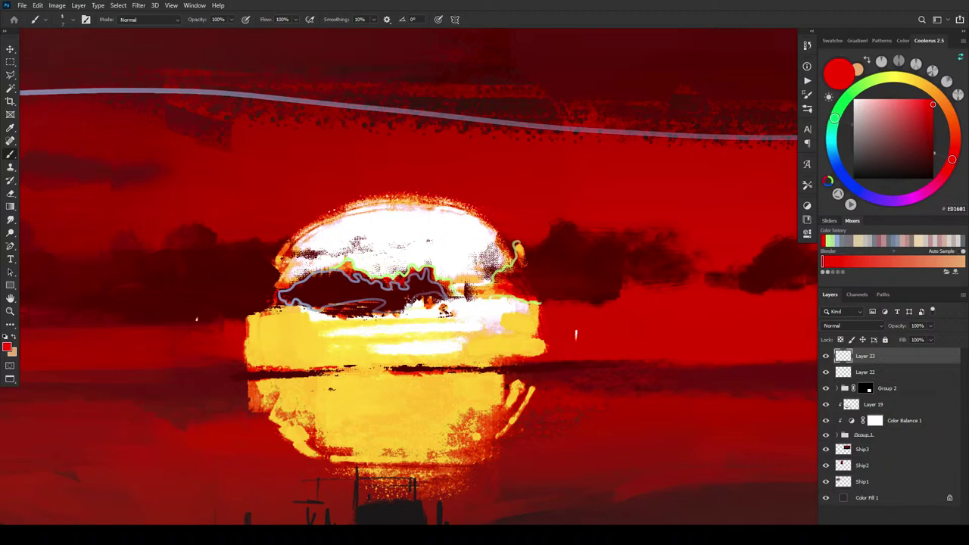
{"action": "left_click", "coordinate": [825, 372]}
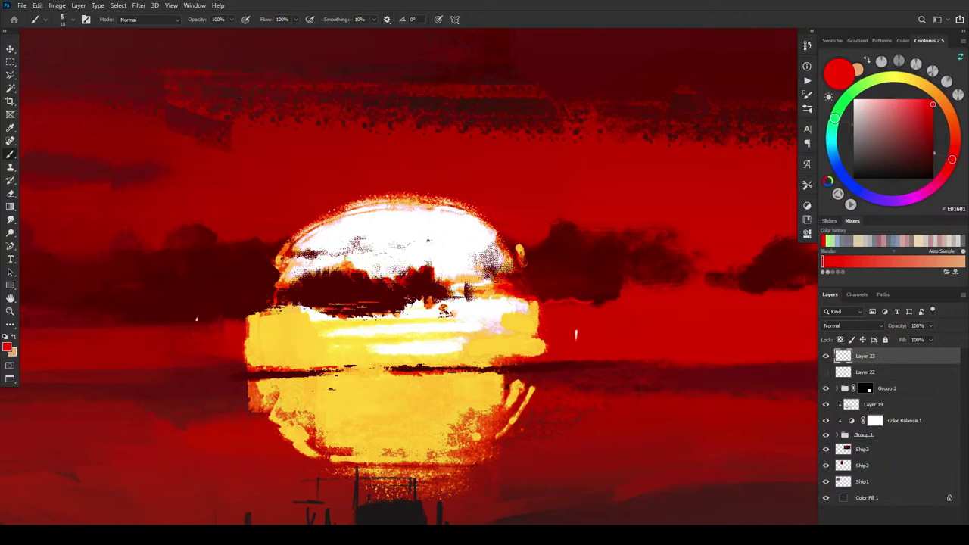
{"action": "mouse_move", "coordinate": [519, 254]}
{"action": "left_mouse_down"}
{"action": "mouse_move", "coordinate": [547, 243]}
{"action": "mouse_move", "coordinate": [555, 219]}
{"action": "left_mouse_up"}
{"action": "left_click_drag", "start_coordinate": [285, 248], "coordinate": [257, 243]}
{"action": "mouse_move", "coordinate": [141, 235]}
{"action": "left_mouse_down"}
{"action": "mouse_move", "coordinate": [113, 236]}
{"action": "mouse_move", "coordinate": [61, 265]}
{"action": "left_mouse_up"}
{"action": "left_click_drag", "start_coordinate": [546, 364], "coordinate": [740, 359]}
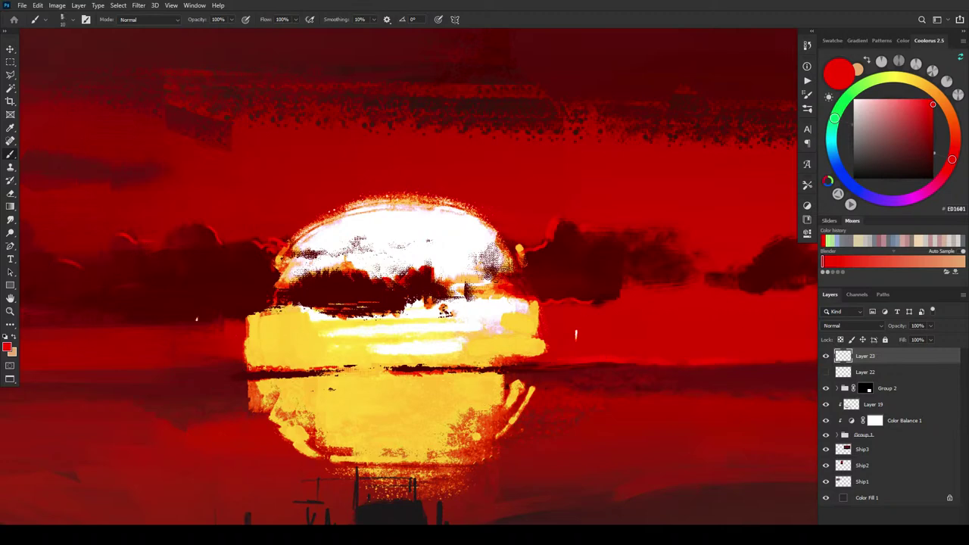
{"action": "left_click_drag", "start_coordinate": [245, 370], "coordinate": [181, 363]}
Step: Hide Layer 23 with the red rim strokes in the sunset painting
{"action": "key", "text": "ctrl+0"}
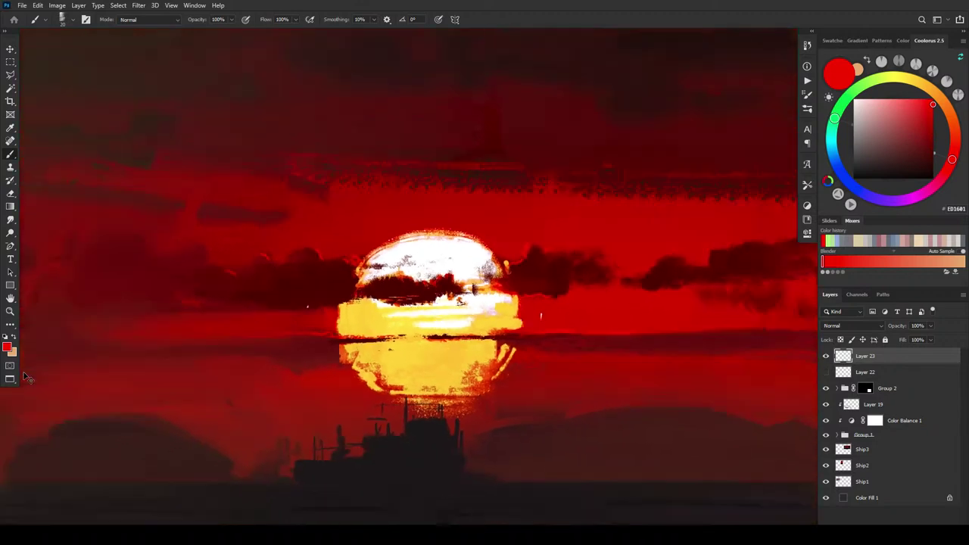
{"action": "key", "text": "ctrl+plus"}
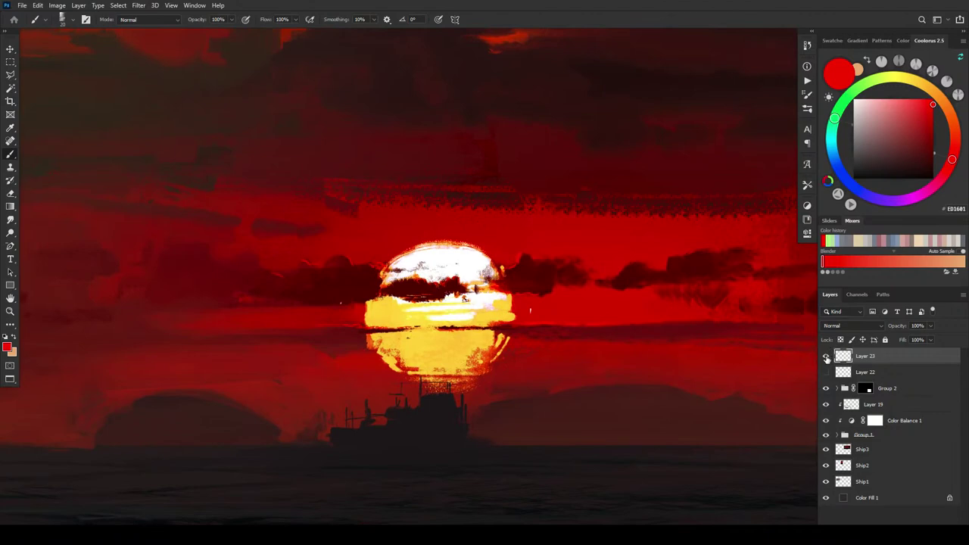
{"action": "left_click", "coordinate": [825, 356]}
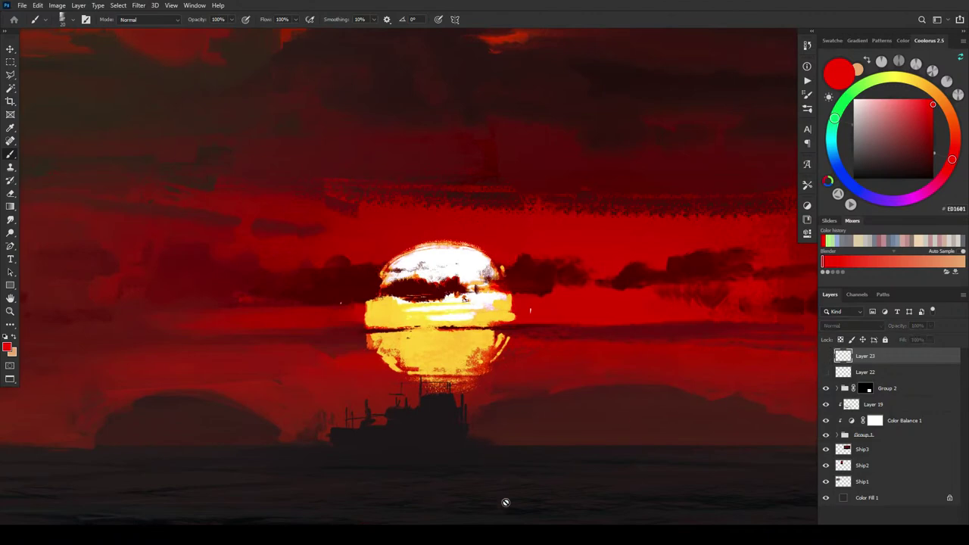
Step: Examine the edges and brushwork of the sun and neighbouring clouds up close and across the whole sunset painting
{"action": "key", "text": "ctrl+plus"}
{"action": "key", "text": "ctrl+plus"}
{"action": "key", "text": "ctrl+plus"}
{"action": "key", "text": "ctrl+plus"}
{"action": "key", "text": "ctrl+plus"}
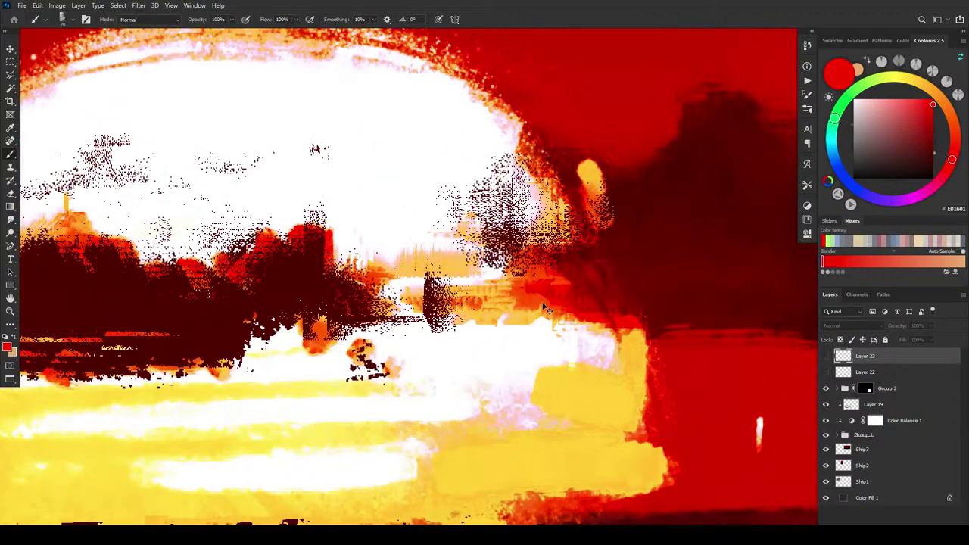
{"action": "scroll", "coordinate": [484, 291], "scroll_direction": "down", "scroll_amount": 3}
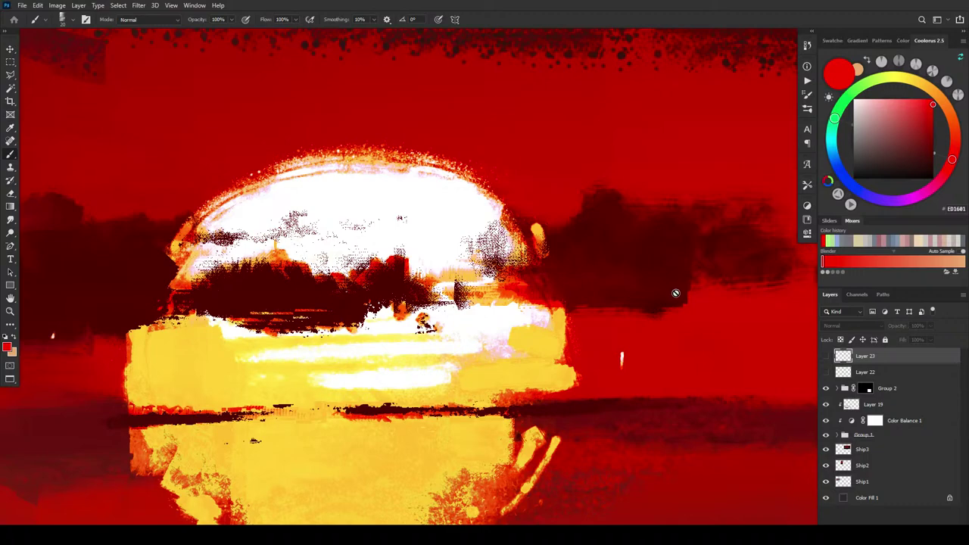
{"action": "scroll", "coordinate": [512, 297], "scroll_direction": "down", "scroll_amount": 8}
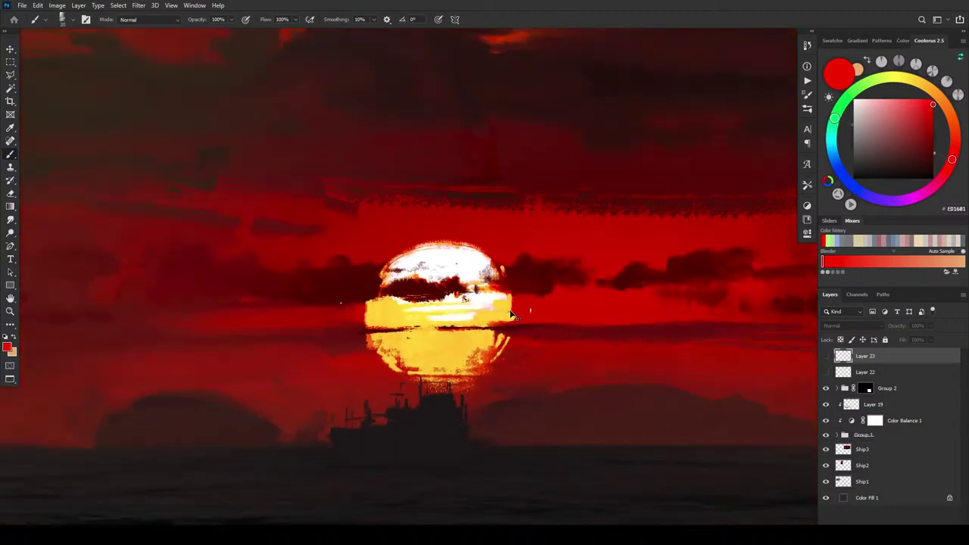
{"action": "scroll", "coordinate": [511, 316], "scroll_direction": "up", "scroll_amount": 2}
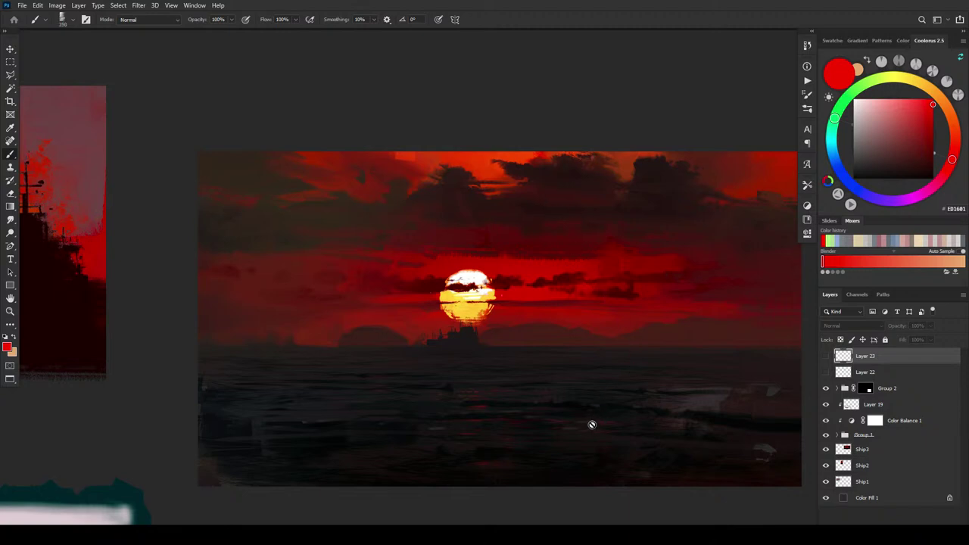
{"action": "mouse_move", "coordinate": [592, 424]}
{"action": "left_mouse_down"}
{"action": "mouse_move", "coordinate": [569, 391]}
{"action": "mouse_move", "coordinate": [480, 413]}
{"action": "mouse_move", "coordinate": [493, 411]}
{"action": "left_mouse_up"}
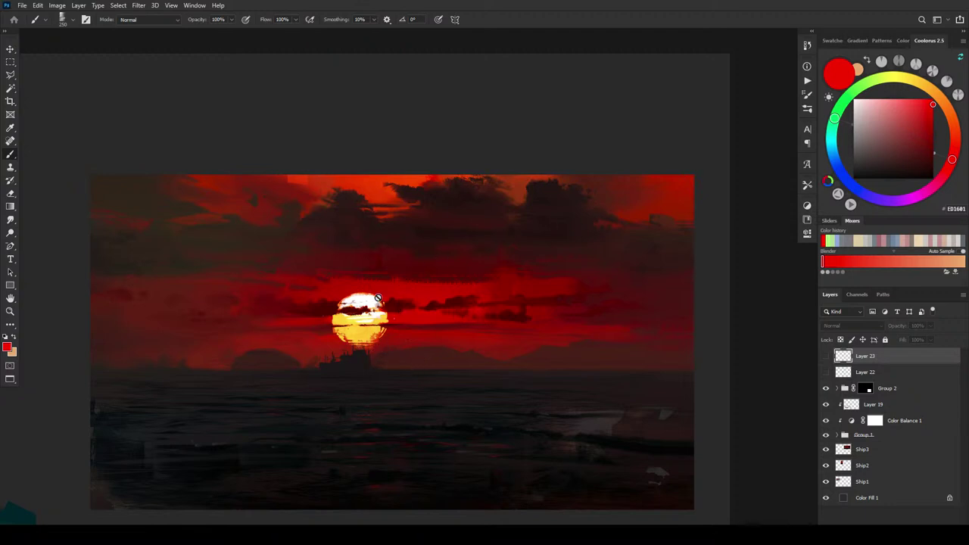
Step: Paint over the dark clouds crossing the sun with sampled white and yellow on a new layer, using a smaller brush
{"action": "key", "text": "ctrl+shift+alt+n"}
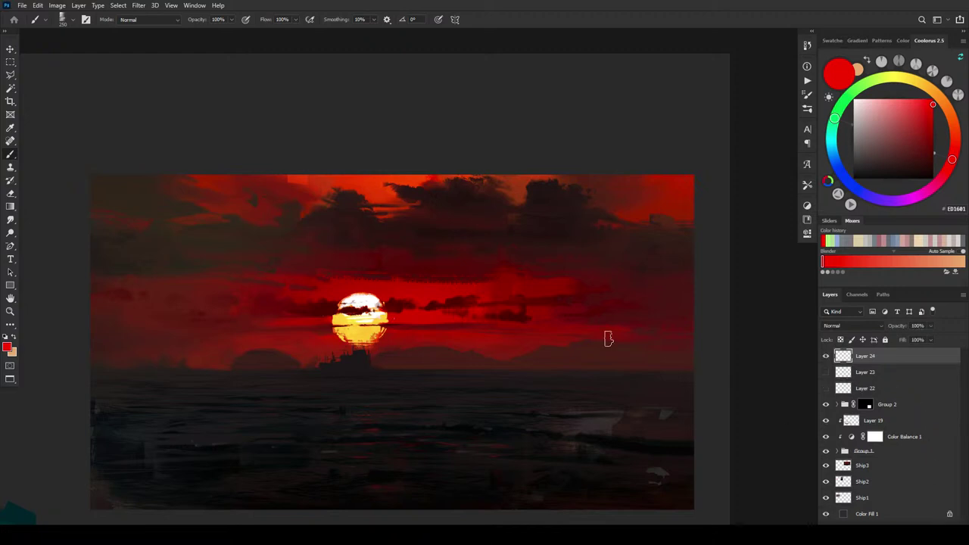
{"action": "left_click", "coordinate": [373, 301], "text": "alt"}
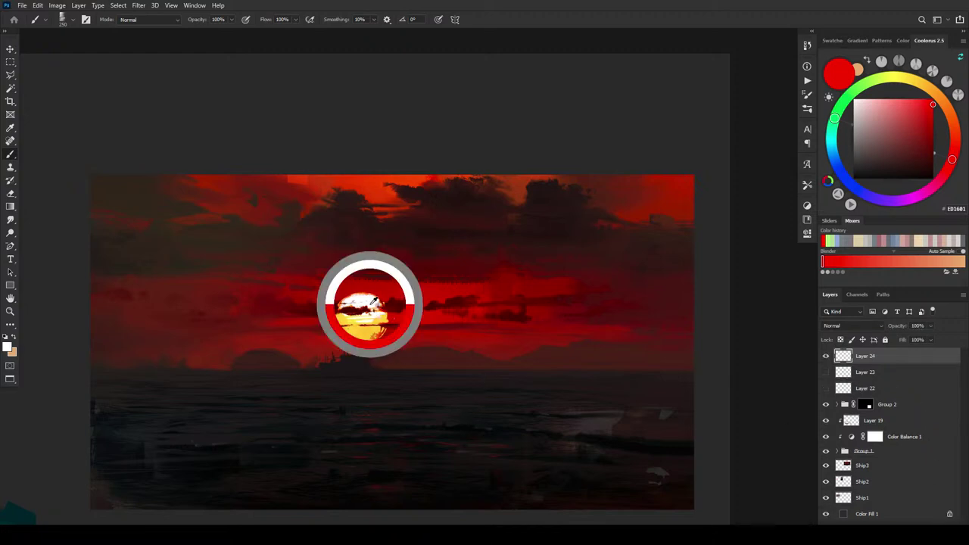
{"action": "key", "text": "bracketleft"}
{"action": "key", "text": "bracketleft"}
{"action": "key", "text": "bracketleft"}
{"action": "key", "text": "bracketleft"}
{"action": "key", "text": "bracketleft"}
{"action": "mouse_move", "coordinate": [350, 300]}
{"action": "left_mouse_down"}
{"action": "mouse_move", "coordinate": [341, 314]}
{"action": "mouse_move", "coordinate": [381, 309]}
{"action": "mouse_move", "coordinate": [344, 327]}
{"action": "mouse_move", "coordinate": [375, 333]}
{"action": "mouse_move", "coordinate": [383, 324]}
{"action": "mouse_move", "coordinate": [375, 338]}
{"action": "left_mouse_up"}
{"action": "left_click", "coordinate": [341, 322], "text": "alt"}
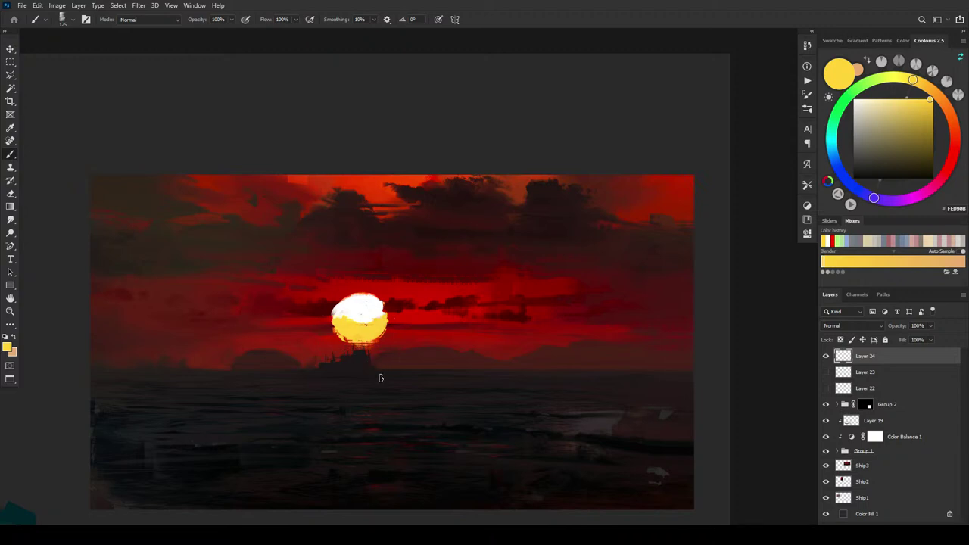
{"action": "mouse_move", "coordinate": [370, 320]}
{"action": "left_mouse_down"}
{"action": "mouse_move", "coordinate": [343, 287]}
{"action": "mouse_move", "coordinate": [329, 332]}
{"action": "mouse_move", "coordinate": [328, 293]}
{"action": "mouse_move", "coordinate": [319, 335]}
{"action": "mouse_move", "coordinate": [315, 298]}
{"action": "mouse_move", "coordinate": [286, 335]}
{"action": "mouse_move", "coordinate": [259, 311]}
{"action": "left_mouse_up"}
Step: Cover the dark clouds on both sides of the sun with sampled red, undoing one stroke and enlarging the brush
{"action": "left_click", "coordinate": [341, 286], "text": "alt"}
{"action": "mouse_move", "coordinate": [385, 295]}
{"action": "left_mouse_down"}
{"action": "mouse_move", "coordinate": [391, 317]}
{"action": "mouse_move", "coordinate": [382, 301]}
{"action": "mouse_move", "coordinate": [398, 308]}
{"action": "mouse_move", "coordinate": [382, 292]}
{"action": "mouse_move", "coordinate": [386, 333]}
{"action": "mouse_move", "coordinate": [400, 289]}
{"action": "mouse_move", "coordinate": [410, 296]}
{"action": "mouse_move", "coordinate": [397, 335]}
{"action": "mouse_move", "coordinate": [408, 309]}
{"action": "mouse_move", "coordinate": [415, 321]}
{"action": "mouse_move", "coordinate": [467, 294]}
{"action": "mouse_move", "coordinate": [483, 292]}
{"action": "mouse_move", "coordinate": [434, 339]}
{"action": "mouse_move", "coordinate": [504, 332]}
{"action": "mouse_move", "coordinate": [530, 318]}
{"action": "left_mouse_up"}
{"action": "key", "text": "ctrl+z"}
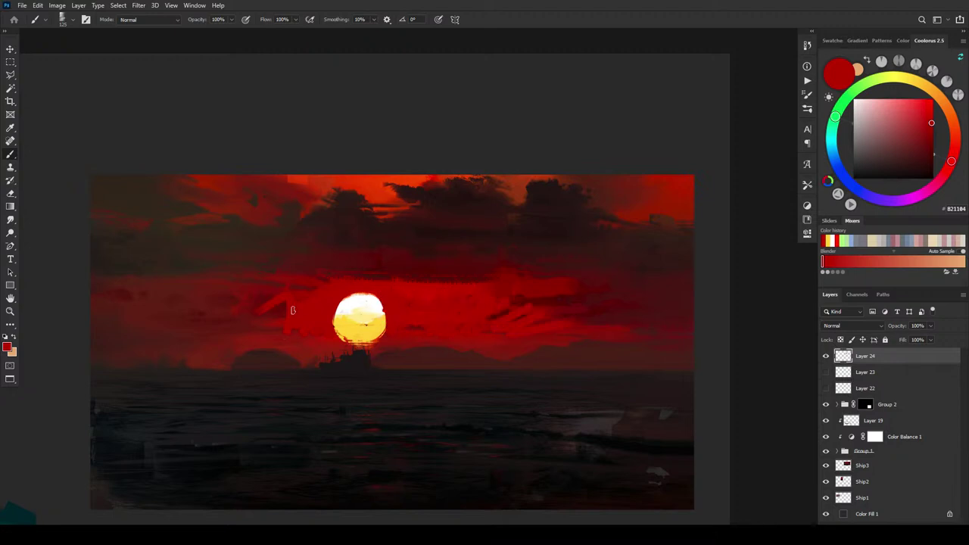
{"action": "key", "text": "bracketright"}
{"action": "key", "text": "bracketright"}
{"action": "key", "text": "bracketright"}
{"action": "key", "text": "bracketright"}
{"action": "key", "text": "bracketright"}
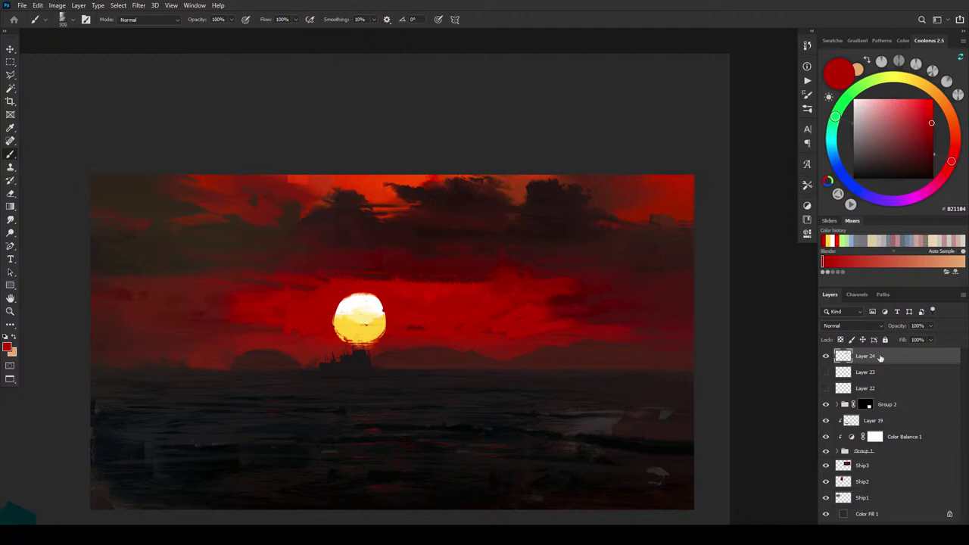
Step: Compare the sunset with and without the Layer 24 overpaint, leave that layer hidden, and examine the clouds around the sun
{"action": "left_click", "coordinate": [826, 357]}
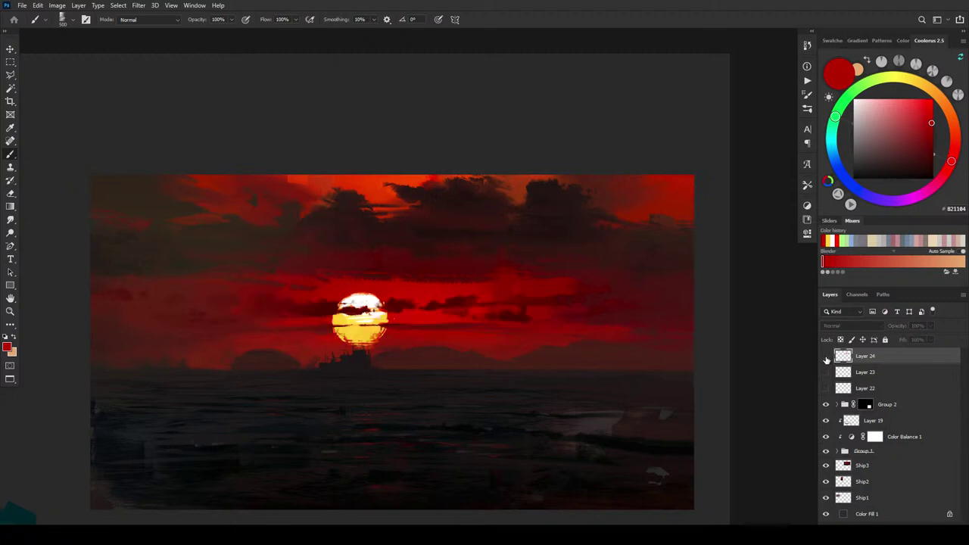
{"action": "left_click", "coordinate": [827, 358]}
{"action": "left_click", "coordinate": [826, 357]}
{"action": "key", "text": "ctrl+plus"}
{"action": "key", "text": "ctrl+plus"}
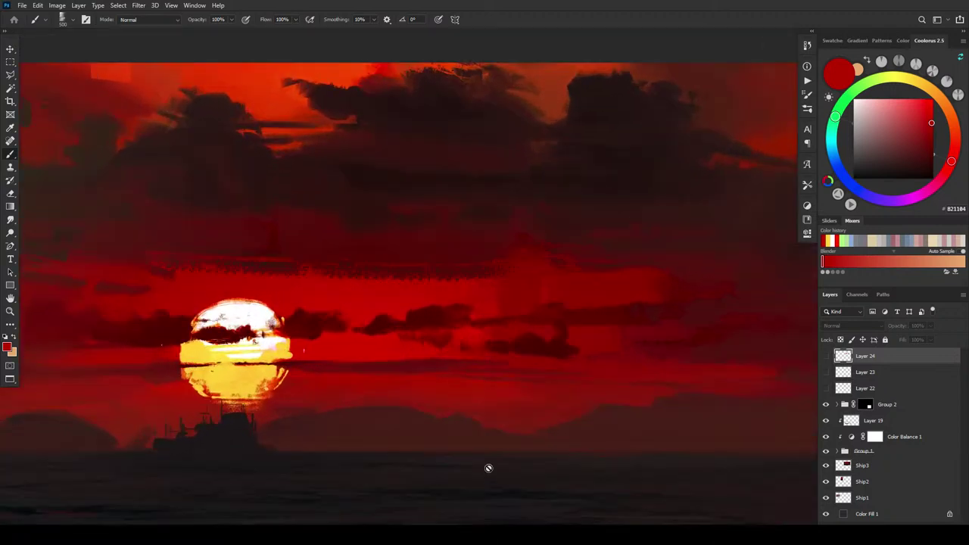
{"action": "left_click_drag", "start_coordinate": [314, 396], "coordinate": [446, 372]}
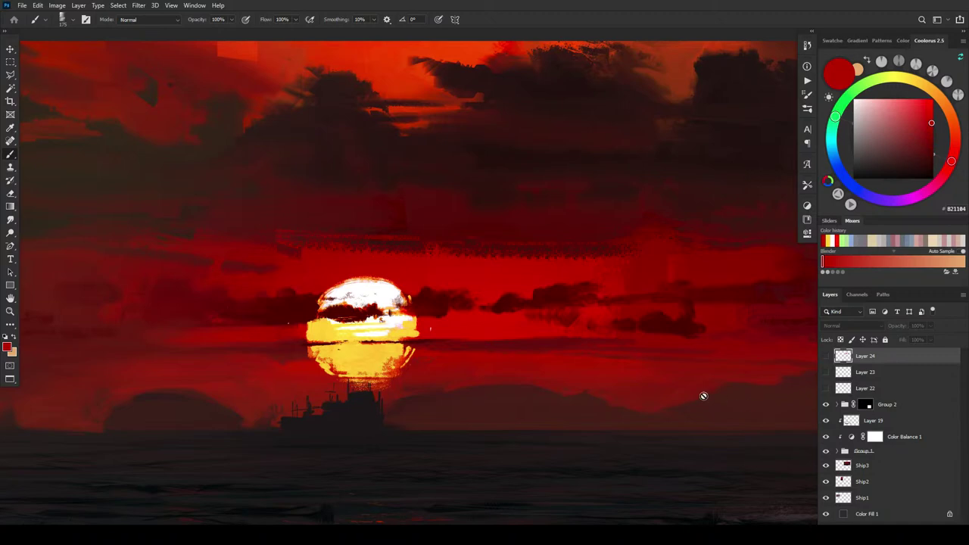
Step: Examine the red sunset painting at several zoom levels and together with the other paintings on the canvas
{"action": "key", "text": "ctrl+minus"}
{"action": "key", "text": "ctrl+minus"}
{"action": "key", "text": "ctrl+minus"}
{"action": "key", "text": "ctrl+minus"}
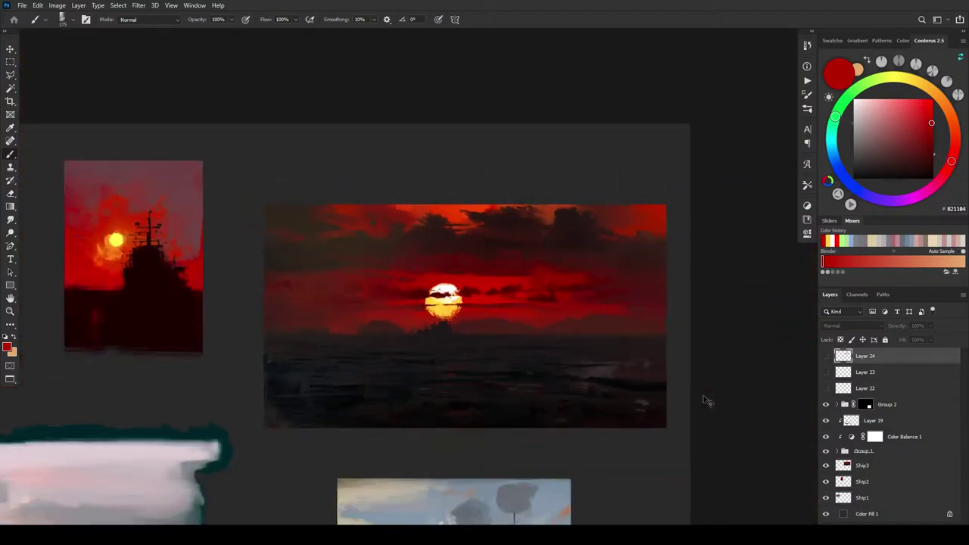
{"action": "key", "text": "ctrl+plus"}
{"action": "key", "text": "ctrl+plus"}
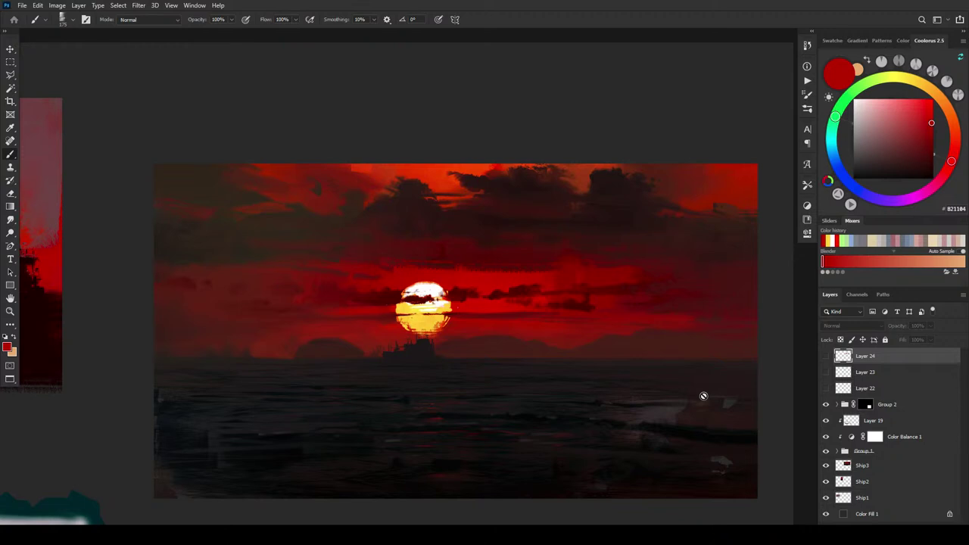
{"action": "key", "text": "ctrl+minus"}
{"action": "key", "text": "ctrl+minus"}
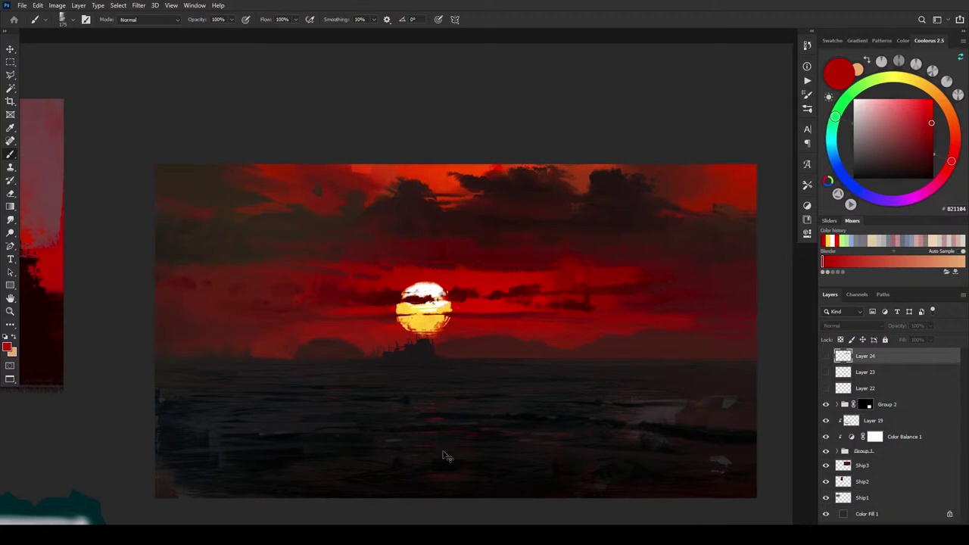
{"action": "key", "text": "ctrl+minus"}
{"action": "key", "text": "ctrl+minus"}
{"action": "key", "text": "ctrl+plus"}
{"action": "key", "text": "ctrl+plus"}
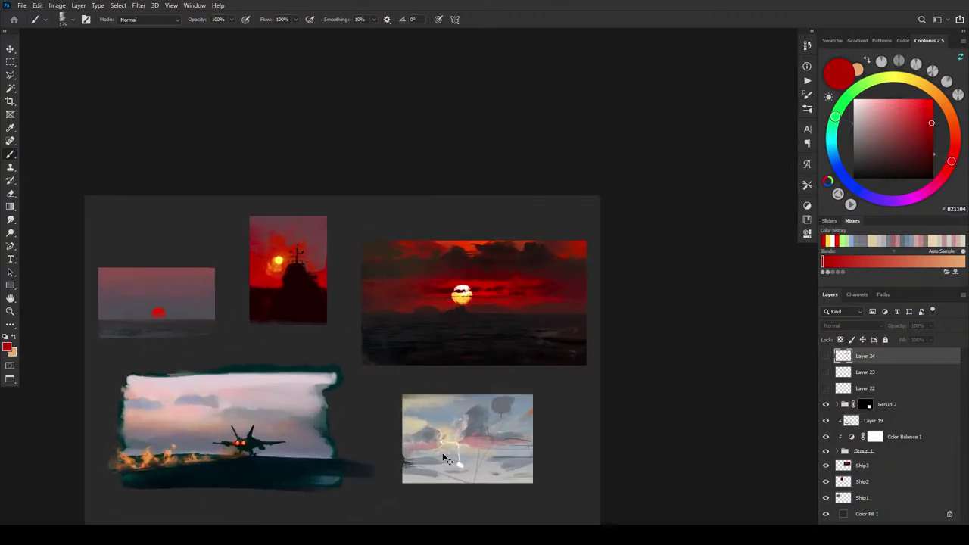
{"action": "mouse_move", "coordinate": [434, 436]}
{"action": "left_mouse_down"}
{"action": "mouse_move", "coordinate": [553, 358]}
{"action": "mouse_move", "coordinate": [525, 380]}
{"action": "left_mouse_up"}
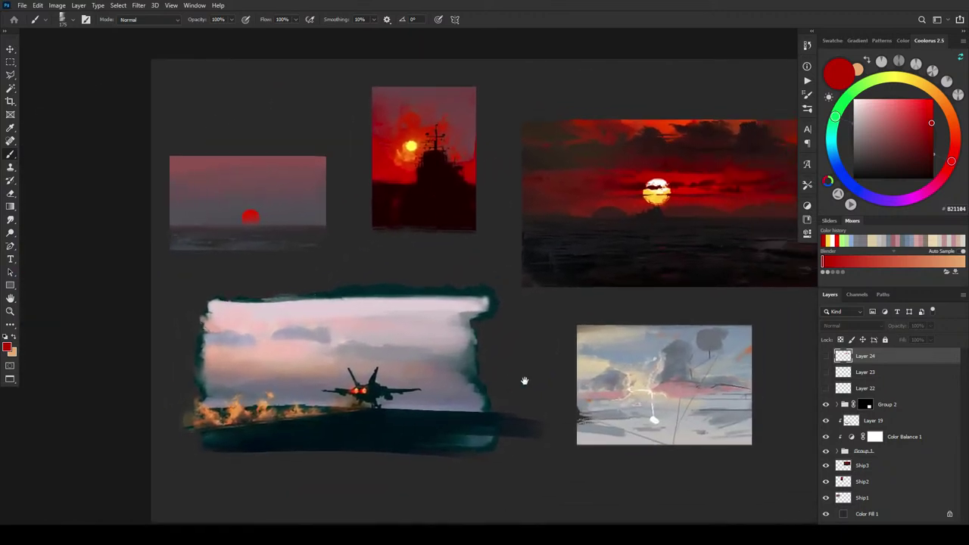
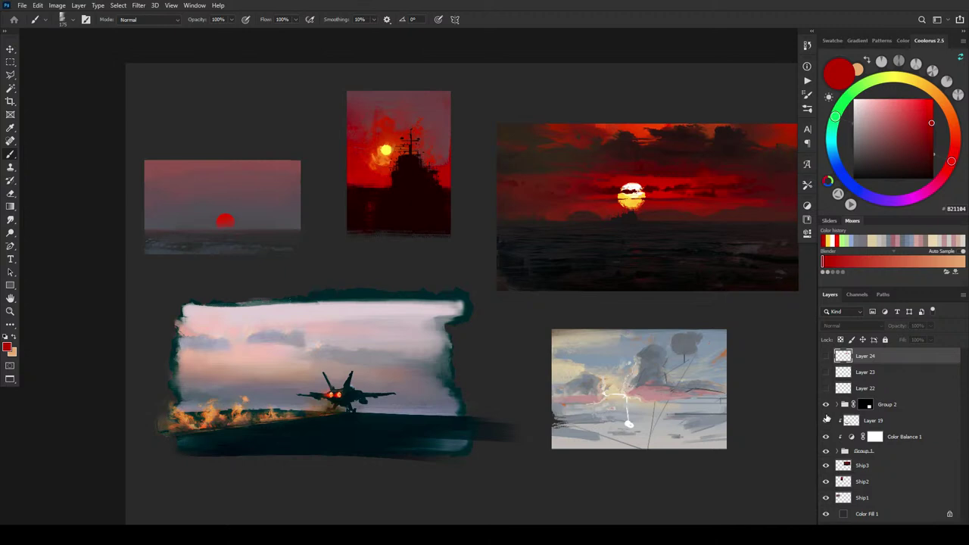
Step: Hide Group 2, which holds the cropped sky sketch
{"action": "left_click", "coordinate": [826, 404]}
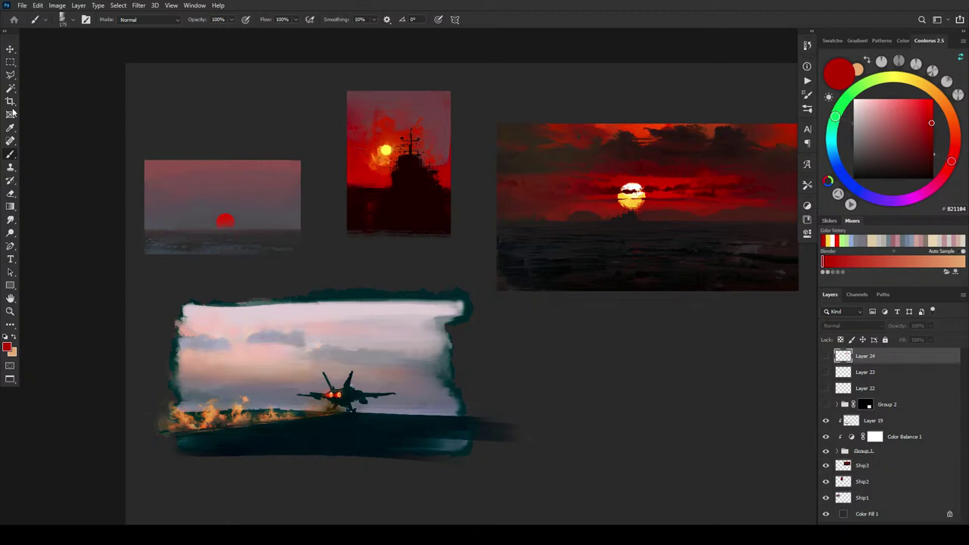
{"action": "left_click", "coordinate": [595, 373]}
{"action": "left_click", "coordinate": [472, 199]}
Step: Extend the canvas downward with the Crop tool to add empty space beneath the jet painting
{"action": "key", "text": "ctrl+minus"}
{"action": "key", "text": "ctrl+minus"}
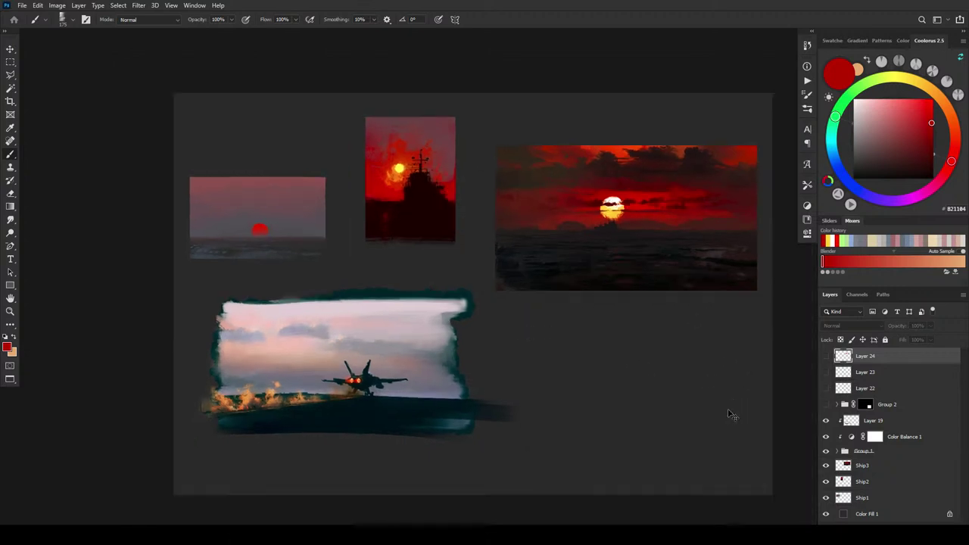
{"action": "key", "text": "v"}
{"action": "key", "text": "c"}
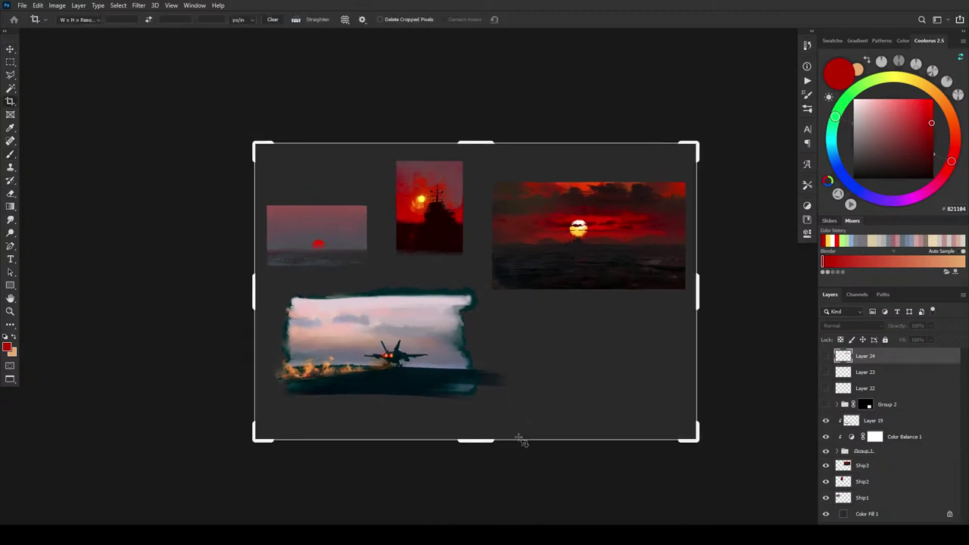
{"action": "left_click_drag", "start_coordinate": [483, 439], "coordinate": [498, 496]}
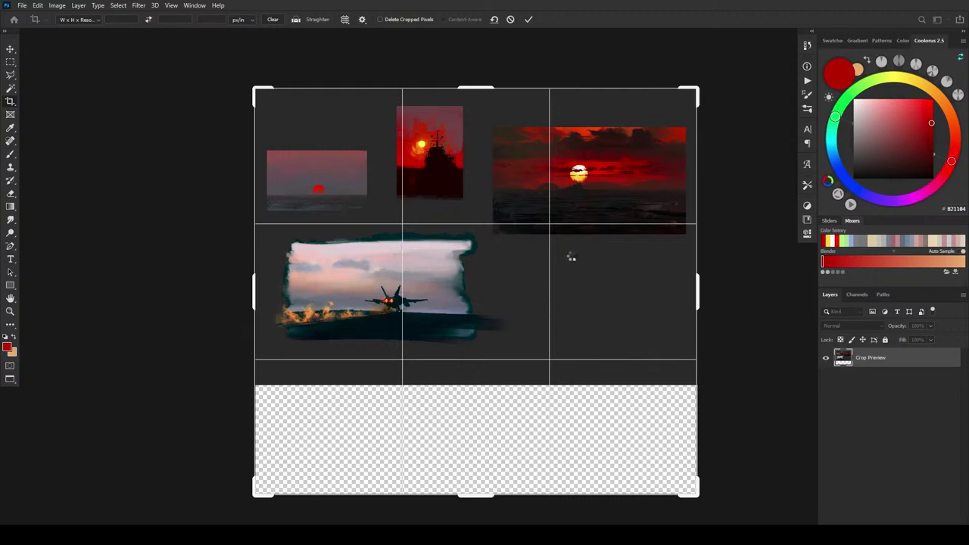
{"action": "key", "text": "Return"}
Step: Toggle Layer 19 off and on, and move the Ship3 red sunset painting below the jet painting
{"action": "left_click", "coordinate": [826, 437]}
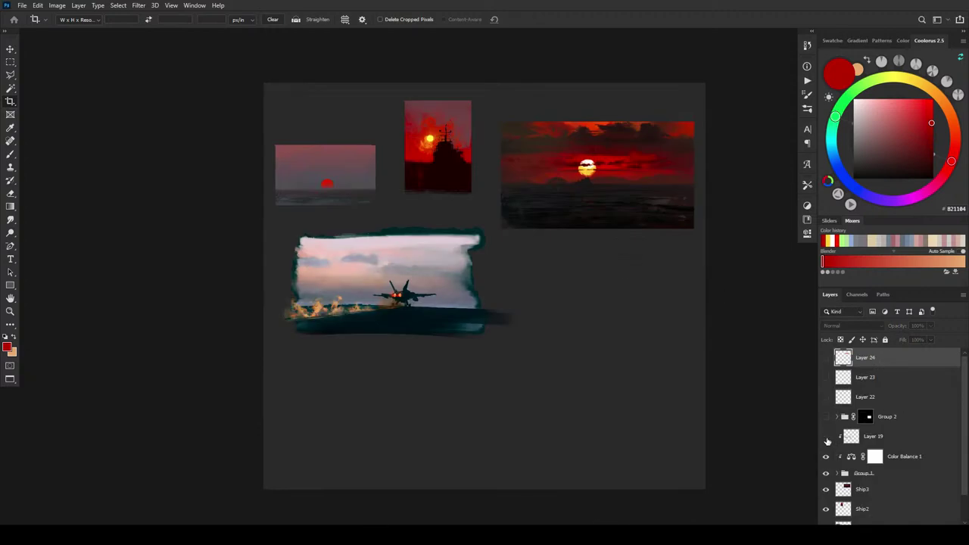
{"action": "left_click", "coordinate": [826, 438]}
{"action": "scroll", "coordinate": [859, 490], "scroll_direction": "down", "scroll_amount": 1}
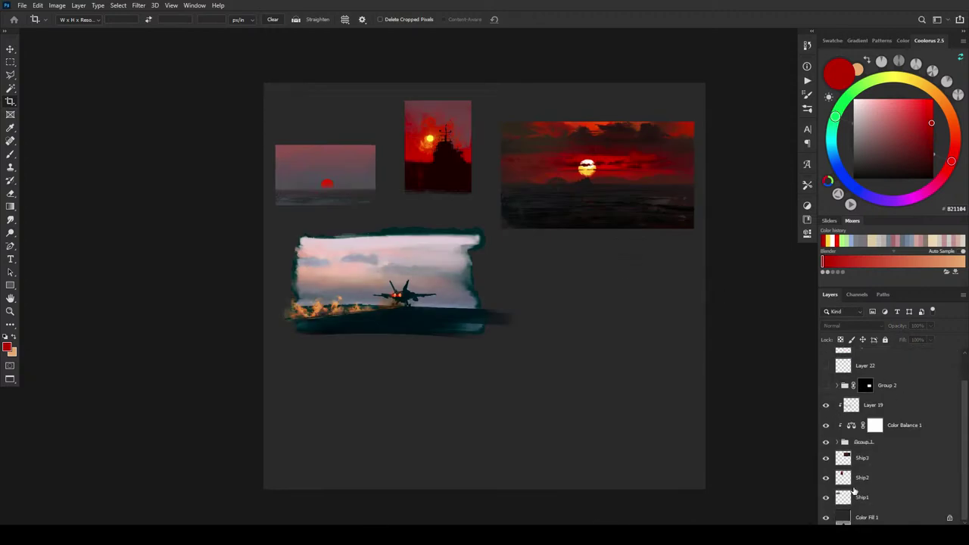
{"action": "left_click", "coordinate": [862, 459]}
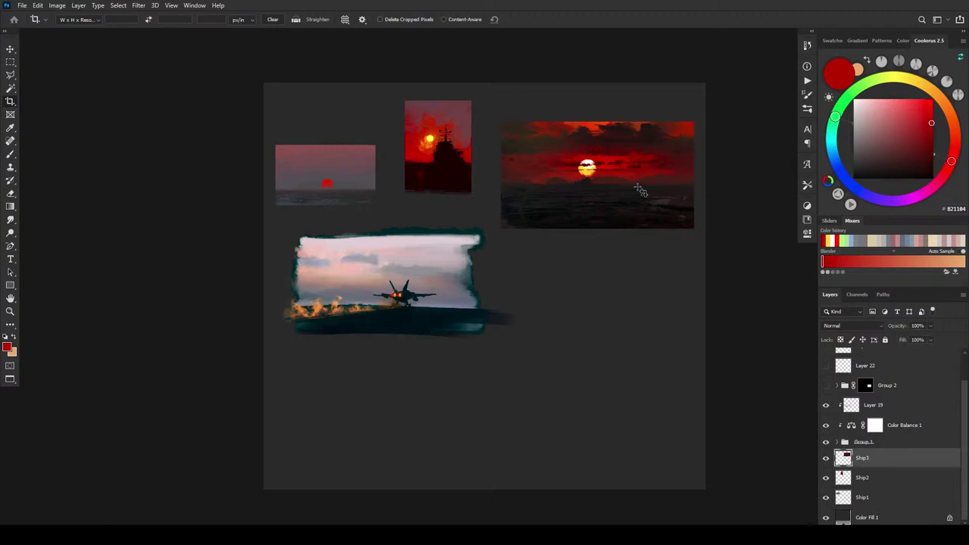
{"action": "key", "text": "v"}
{"action": "left_click_drag", "start_coordinate": [640, 191], "coordinate": [402, 404]}
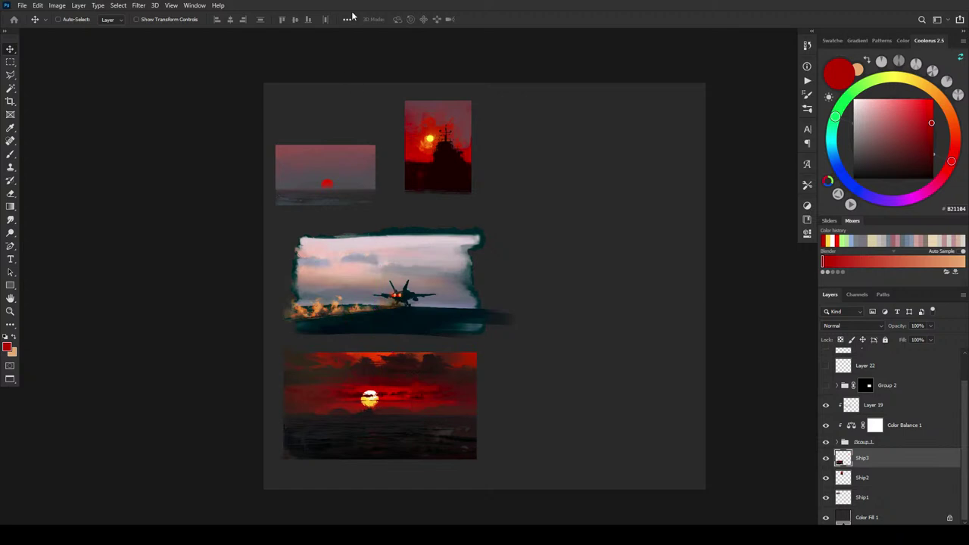
Step: Move the hazy Ship1 sunset painting up and slightly right beside the ship silhouette, and show the whole canvas full screen
{"action": "left_click", "coordinate": [342, 156]}
{"action": "left_click_drag", "start_coordinate": [340, 171], "coordinate": [350, 144]}
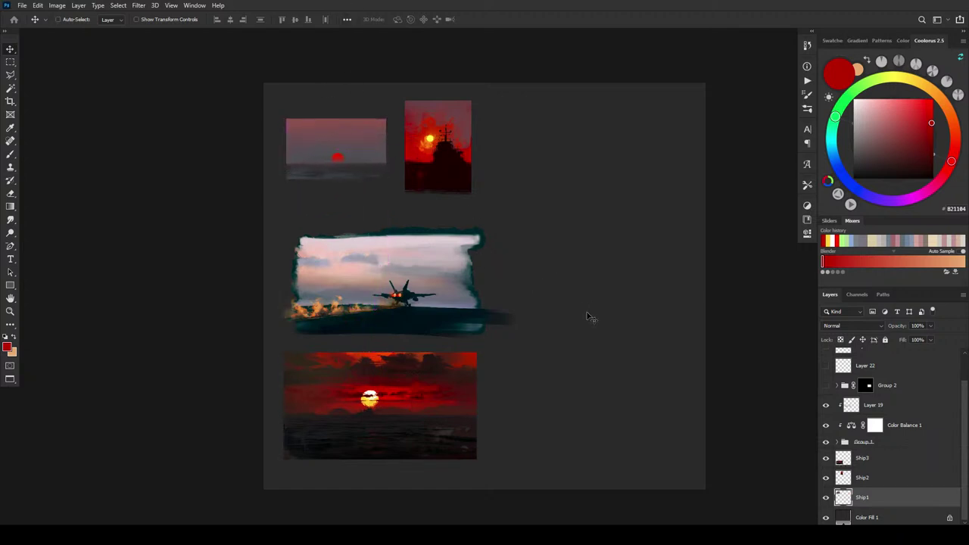
{"action": "key", "text": "ctrl+0"}
{"action": "key", "text": "f"}
{"action": "key", "text": "f"}
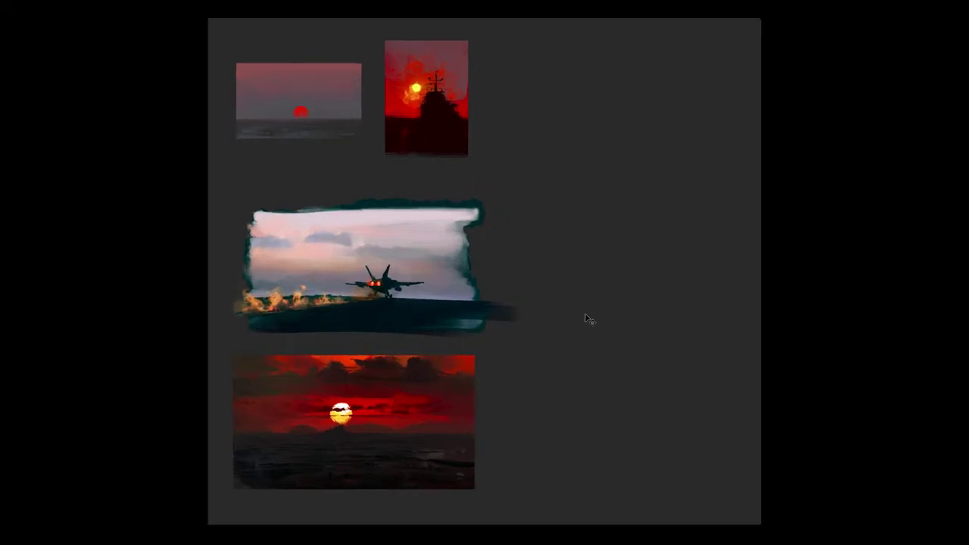
Step: Compare the paintings with the jet, ship silhouette and cloudy sunset photos on the reference board
{"action": "key", "text": "ctrl+plus"}
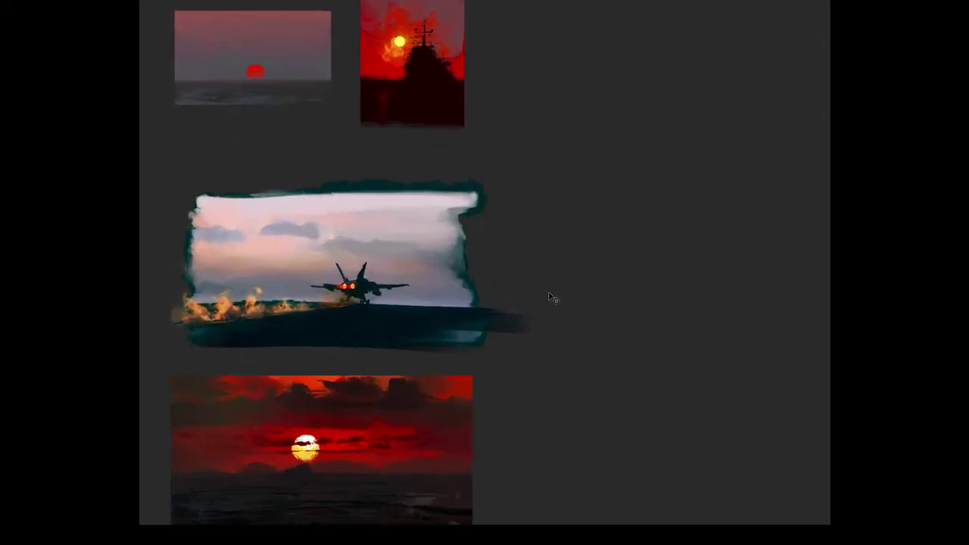
{"action": "key", "text": "ctrl+minus"}
{"action": "left_click_drag", "start_coordinate": [527, 268], "coordinate": [411, 235]}
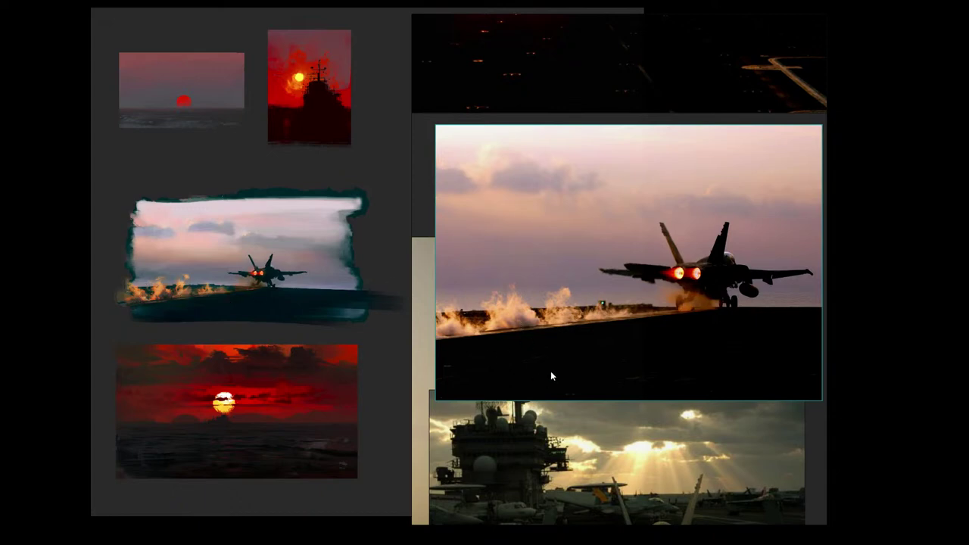
{"action": "left_click", "coordinate": [593, 362]}
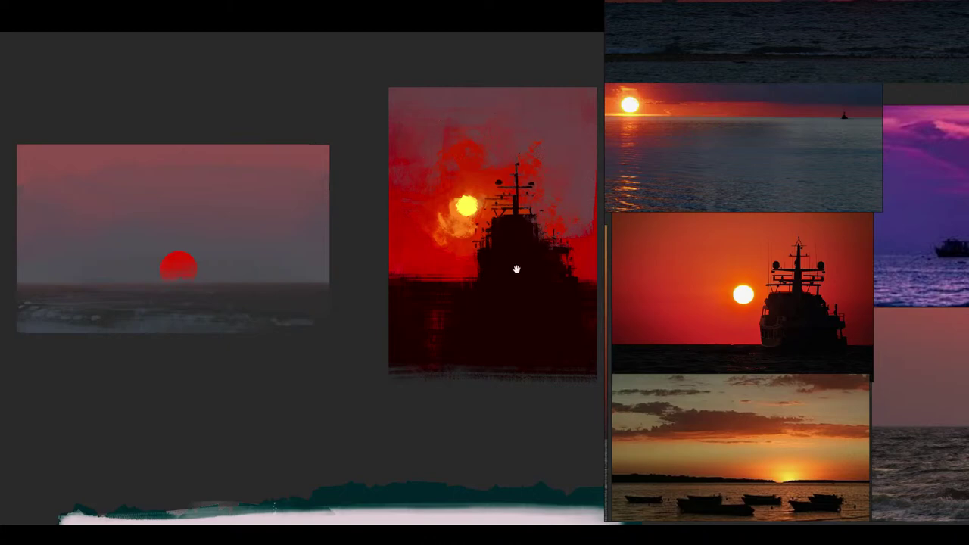
{"action": "left_click_drag", "start_coordinate": [786, 263], "coordinate": [791, 265]}
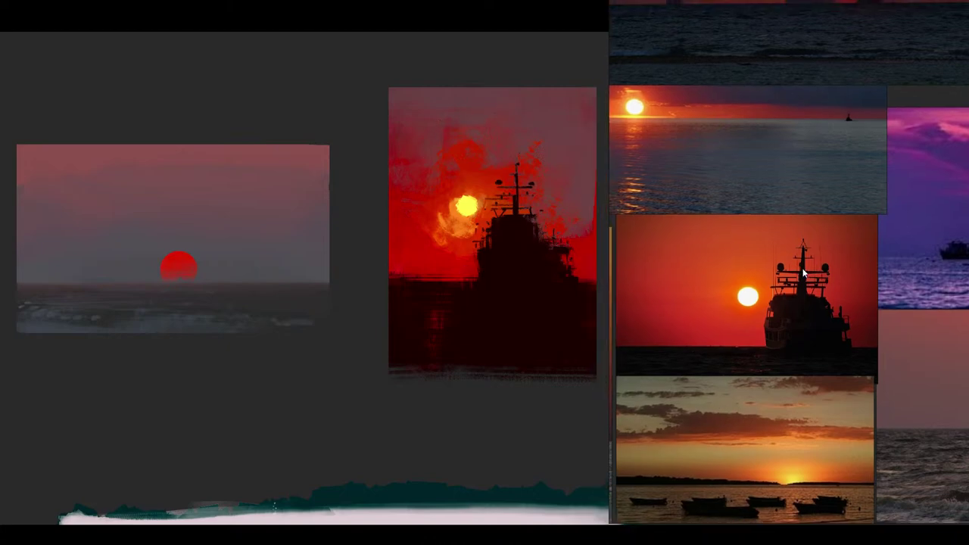
{"action": "scroll", "coordinate": [791, 283], "scroll_direction": "down", "scroll_amount": 6}
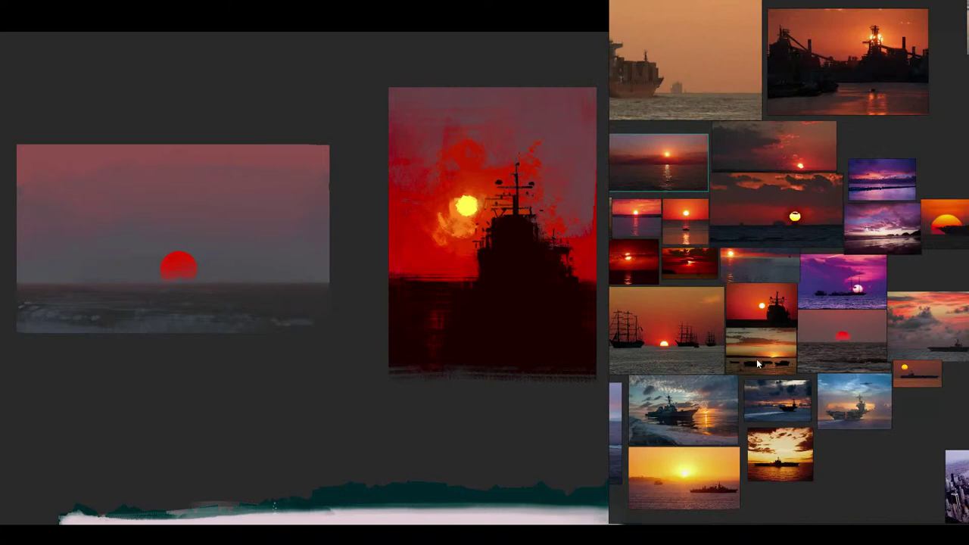
{"action": "scroll", "coordinate": [806, 319], "scroll_direction": "up", "scroll_amount": 5}
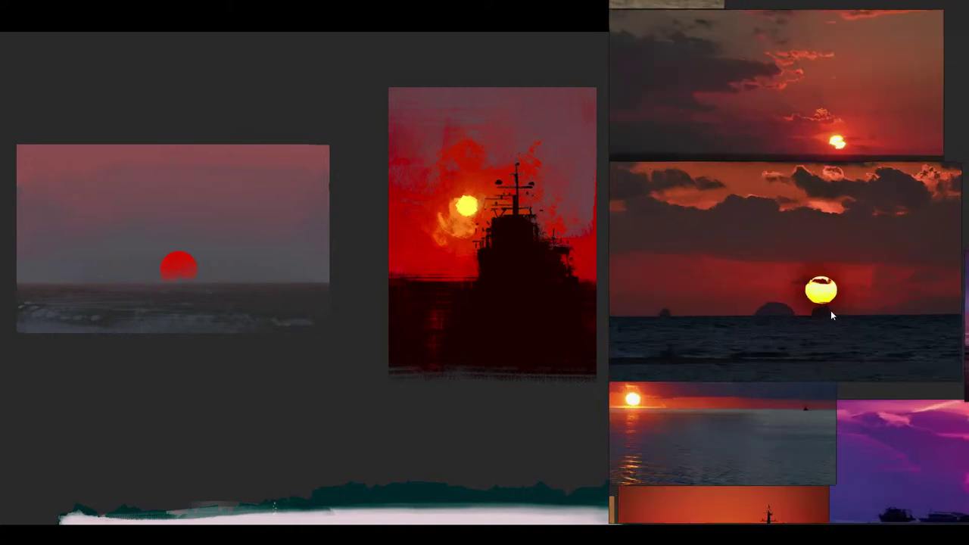
{"action": "scroll", "coordinate": [833, 312], "scroll_direction": "up", "scroll_amount": 1}
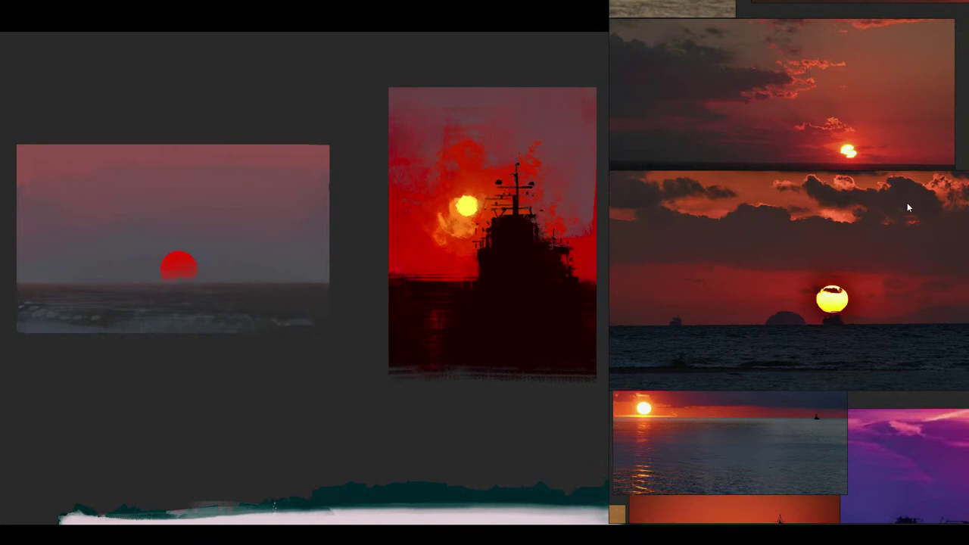
{"action": "scroll", "coordinate": [906, 203], "scroll_direction": "down", "scroll_amount": 1}
{"action": "scroll", "coordinate": [895, 208], "scroll_direction": "up", "scroll_amount": 1}
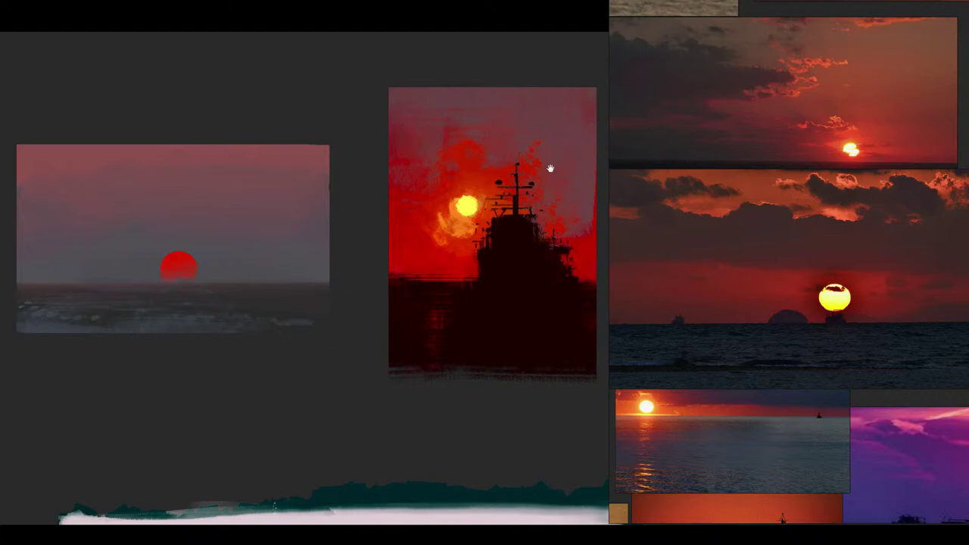
Step: Examine the red sunset painting up close in full screen, and view it again with the other paintings
{"action": "left_click", "coordinate": [317, 371]}
{"action": "mouse_move", "coordinate": [406, 396]}
{"action": "left_mouse_down"}
{"action": "mouse_move", "coordinate": [384, 280]}
{"action": "mouse_move", "coordinate": [331, 217]}
{"action": "mouse_move", "coordinate": [335, 245]}
{"action": "left_mouse_up"}
{"action": "scroll", "coordinate": [383, 280], "scroll_direction": "down", "scroll_amount": 10}
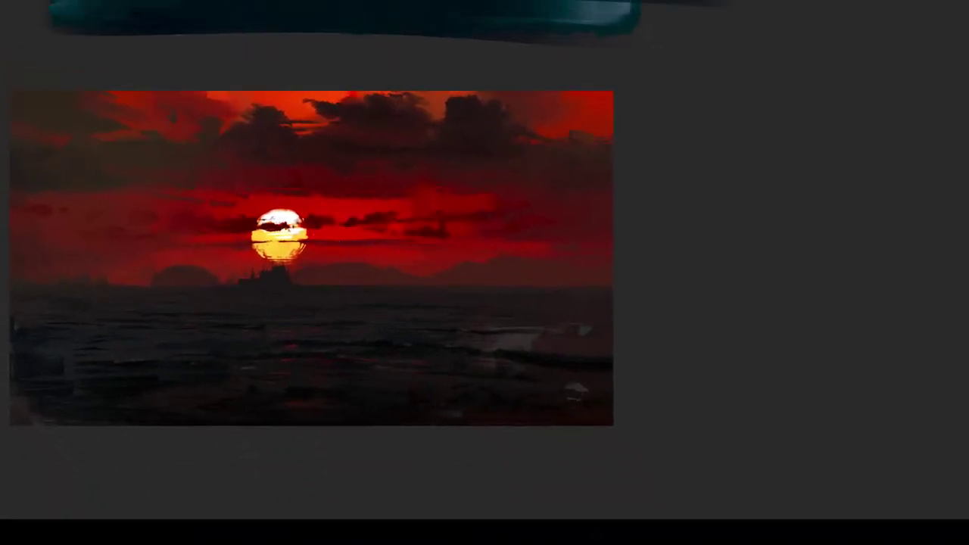
{"action": "key", "text": "alt+Tab"}
{"action": "mouse_move", "coordinate": [653, 181]}
{"action": "left_mouse_down"}
{"action": "mouse_move", "coordinate": [671, 221]}
{"action": "mouse_move", "coordinate": [629, 204]}
{"action": "mouse_move", "coordinate": [636, 240]}
{"action": "mouse_move", "coordinate": [571, 199]}
{"action": "mouse_move", "coordinate": [558, 204]}
{"action": "mouse_move", "coordinate": [501, 321]}
{"action": "mouse_move", "coordinate": [426, 318]}
{"action": "mouse_move", "coordinate": [489, 302]}
{"action": "mouse_move", "coordinate": [481, 282]}
{"action": "left_mouse_up"}
{"action": "key", "text": "ctrl+plus"}
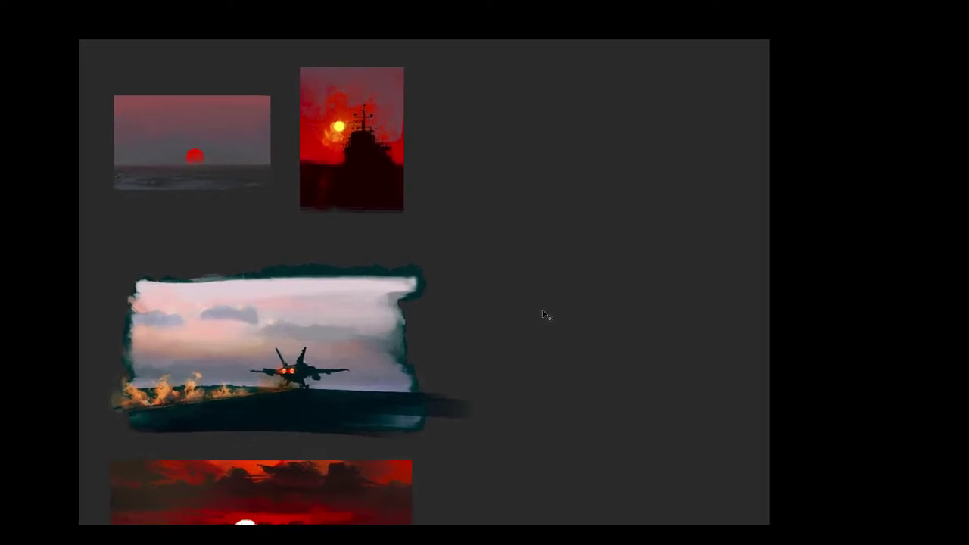
Step: Restore the standard screen mode and move the Ship3 painting up beside the ship silhouette, aligning their upper edges
{"action": "key", "text": "f"}
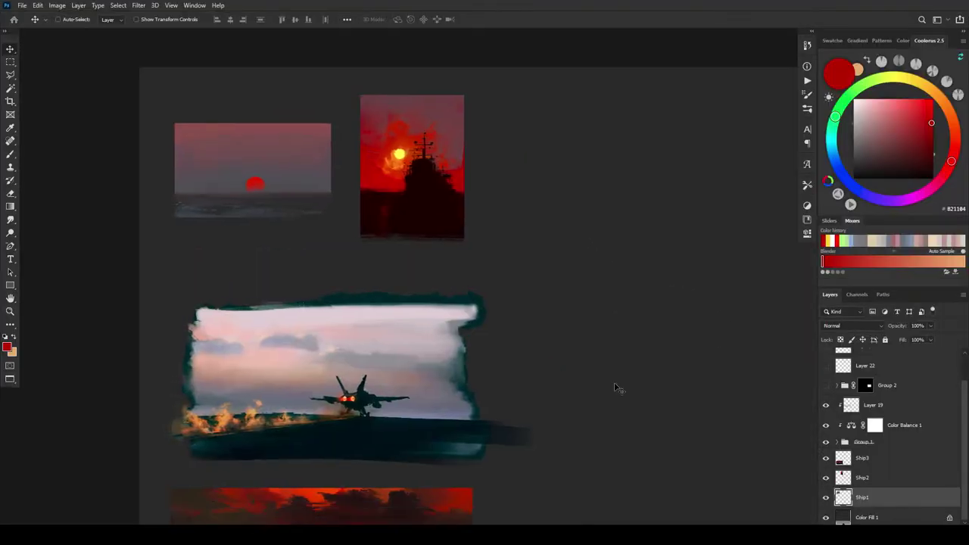
{"action": "left_click", "coordinate": [841, 462]}
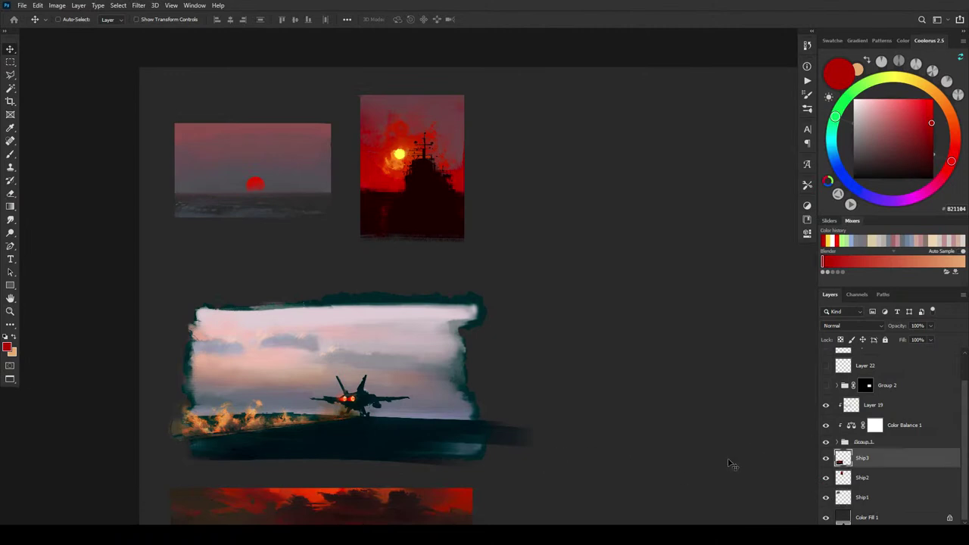
{"action": "left_click_drag", "start_coordinate": [384, 497], "coordinate": [703, 104]}
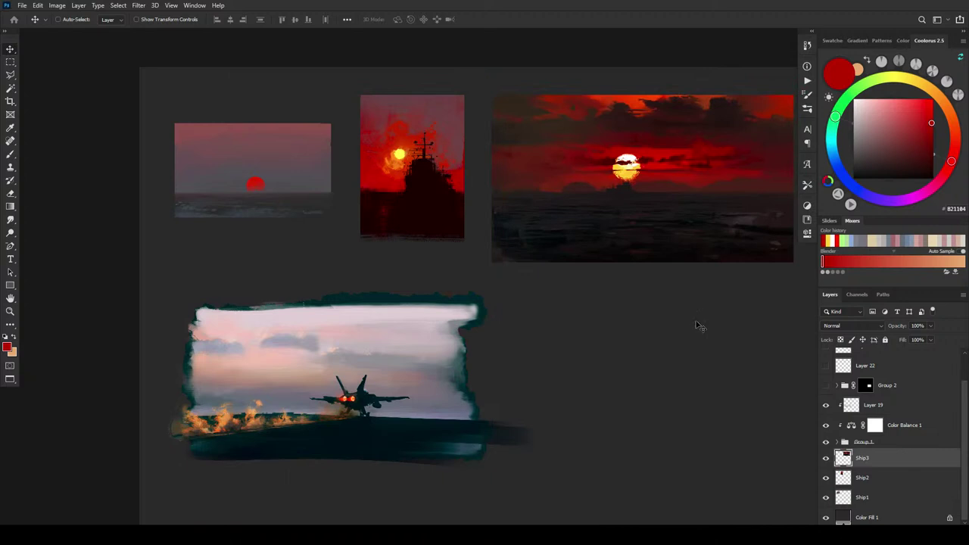
{"action": "key", "text": "ctrl"}
{"action": "key", "text": "ctrl+plus"}
{"action": "left_click_drag", "start_coordinate": [612, 323], "coordinate": [544, 353]}
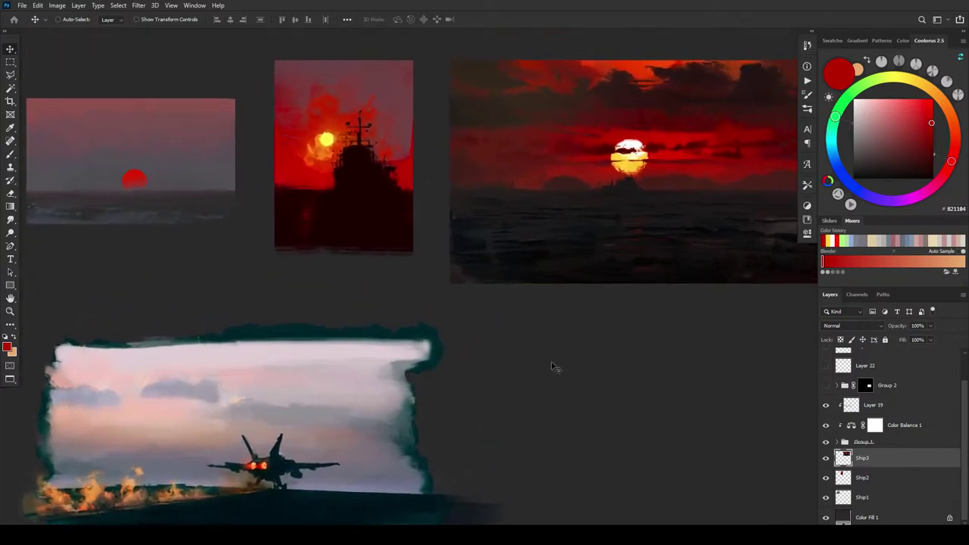
{"action": "key", "text": "space"}
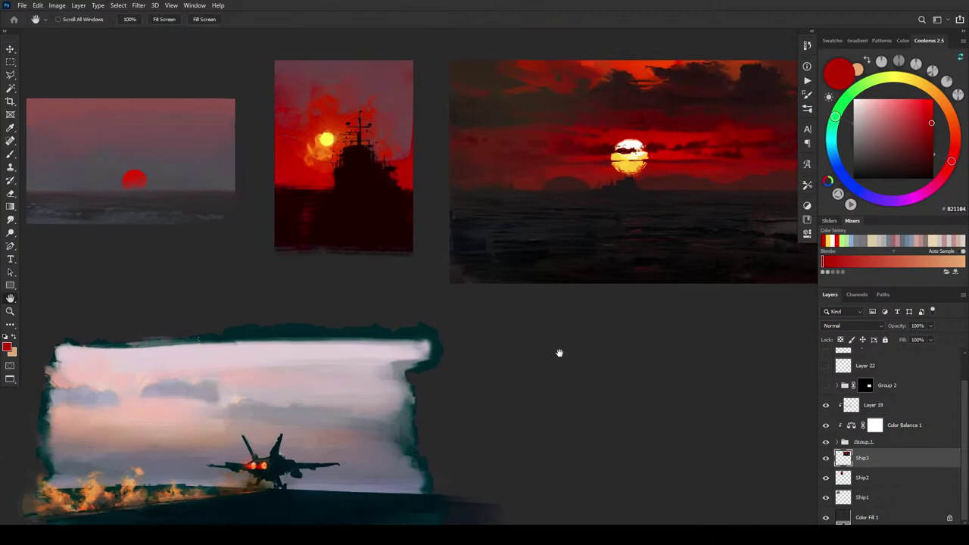
{"action": "left_click_drag", "start_coordinate": [556, 340], "coordinate": [556, 325]}
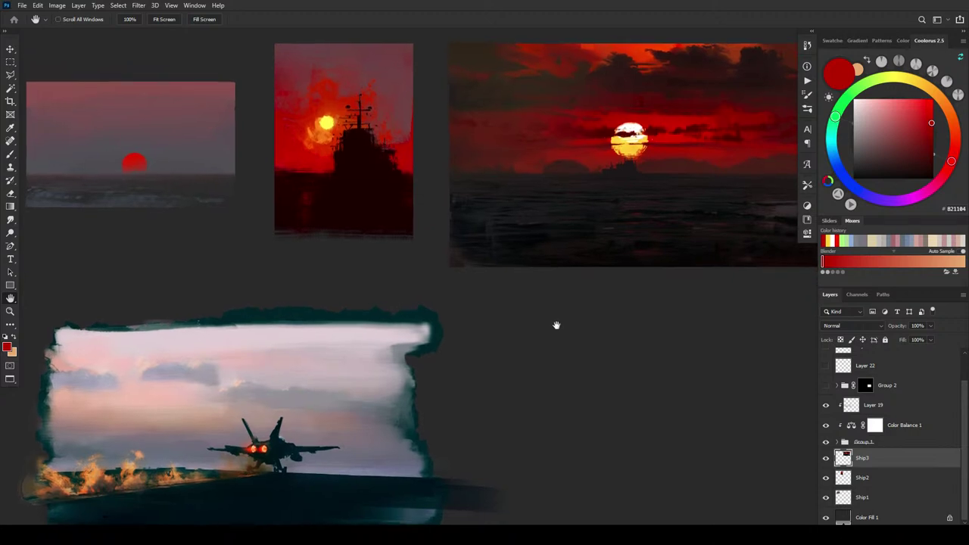